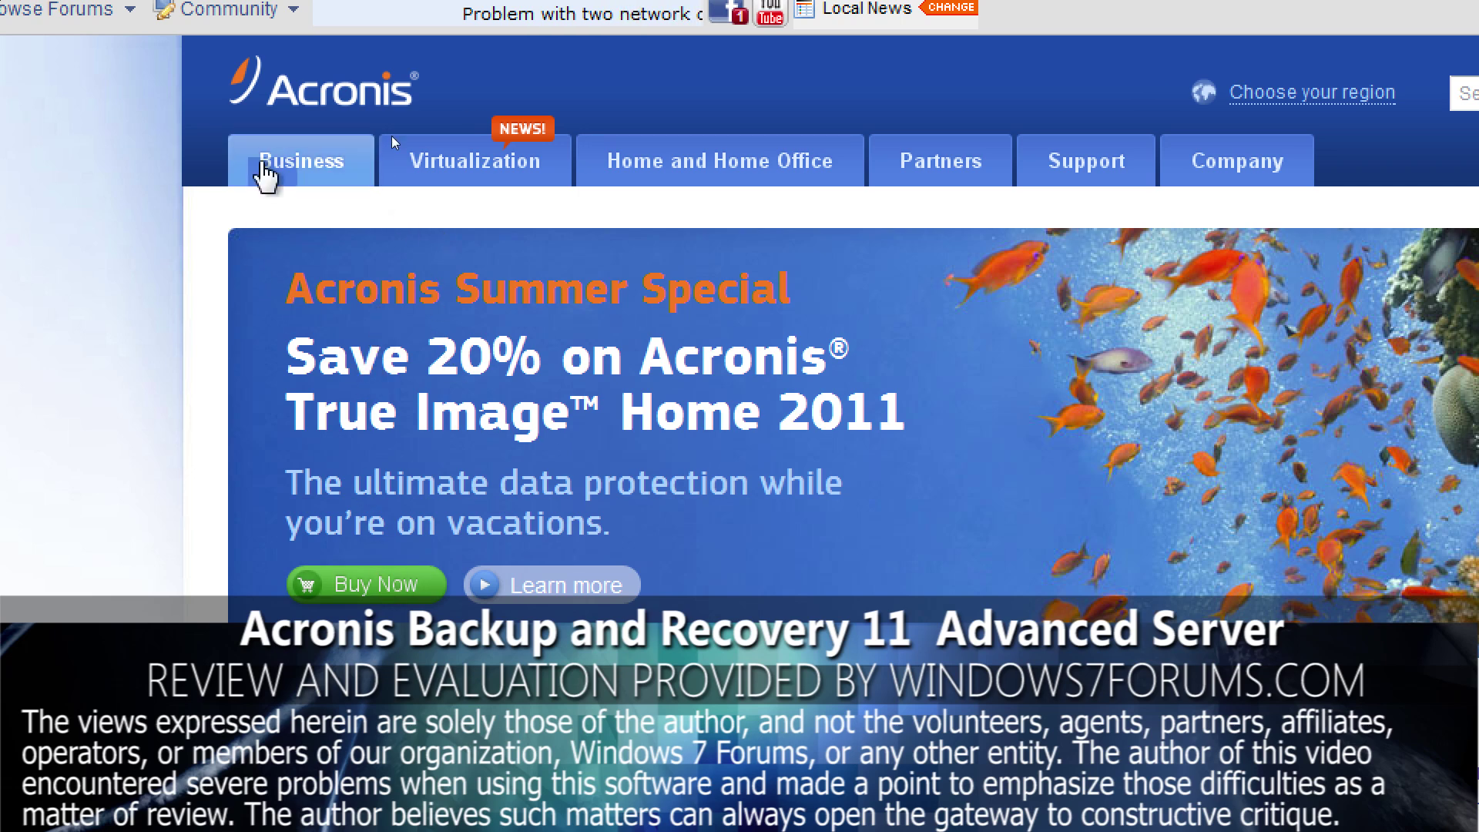
Go from the Acronis home page to the Backup & Recovery 11 Awards tab, showing Software of the Year 2010
{"action": "left_click", "coordinate": [312, 91]}
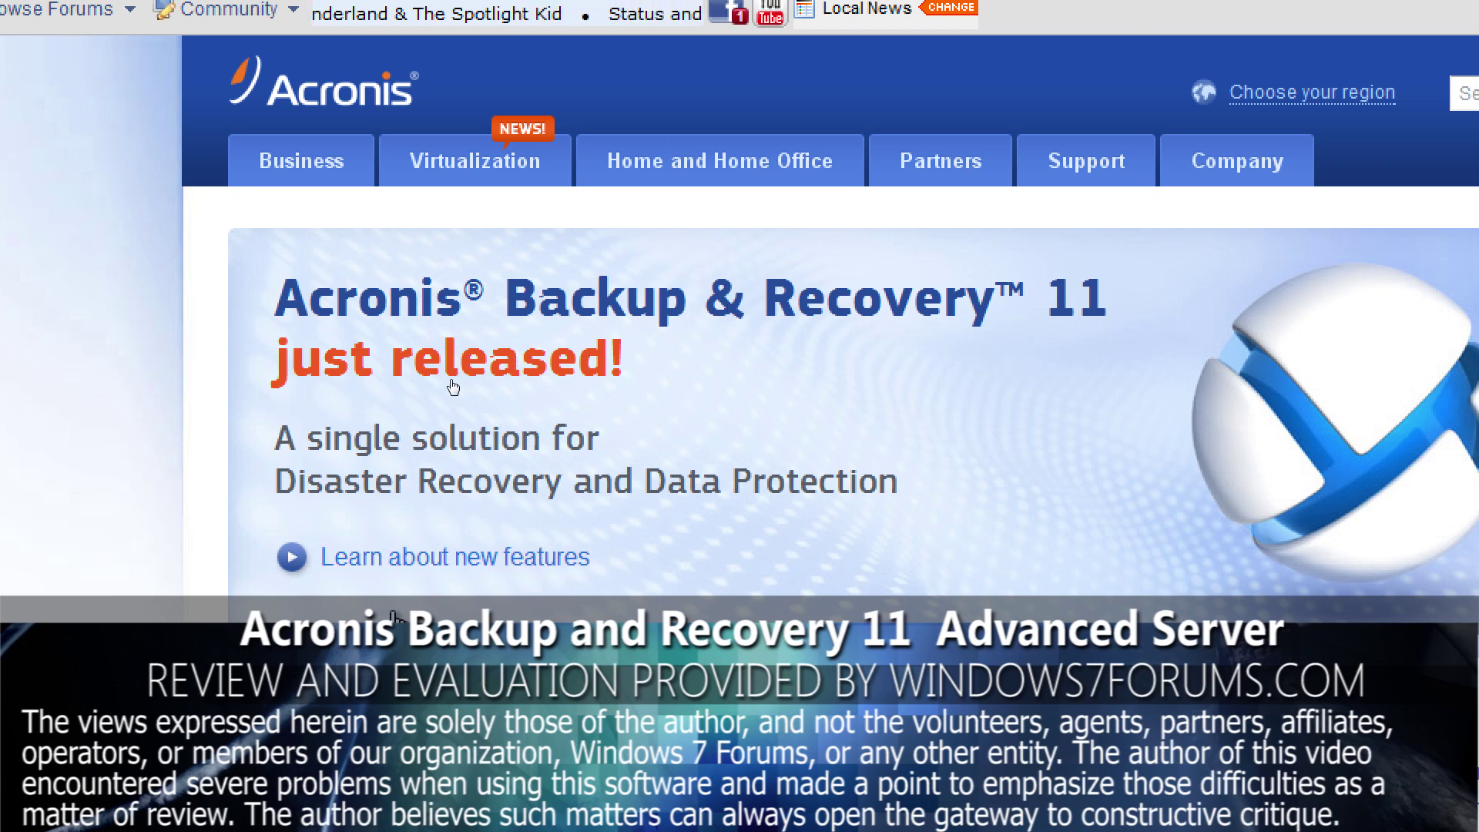
{"action": "left_click", "coordinate": [398, 557]}
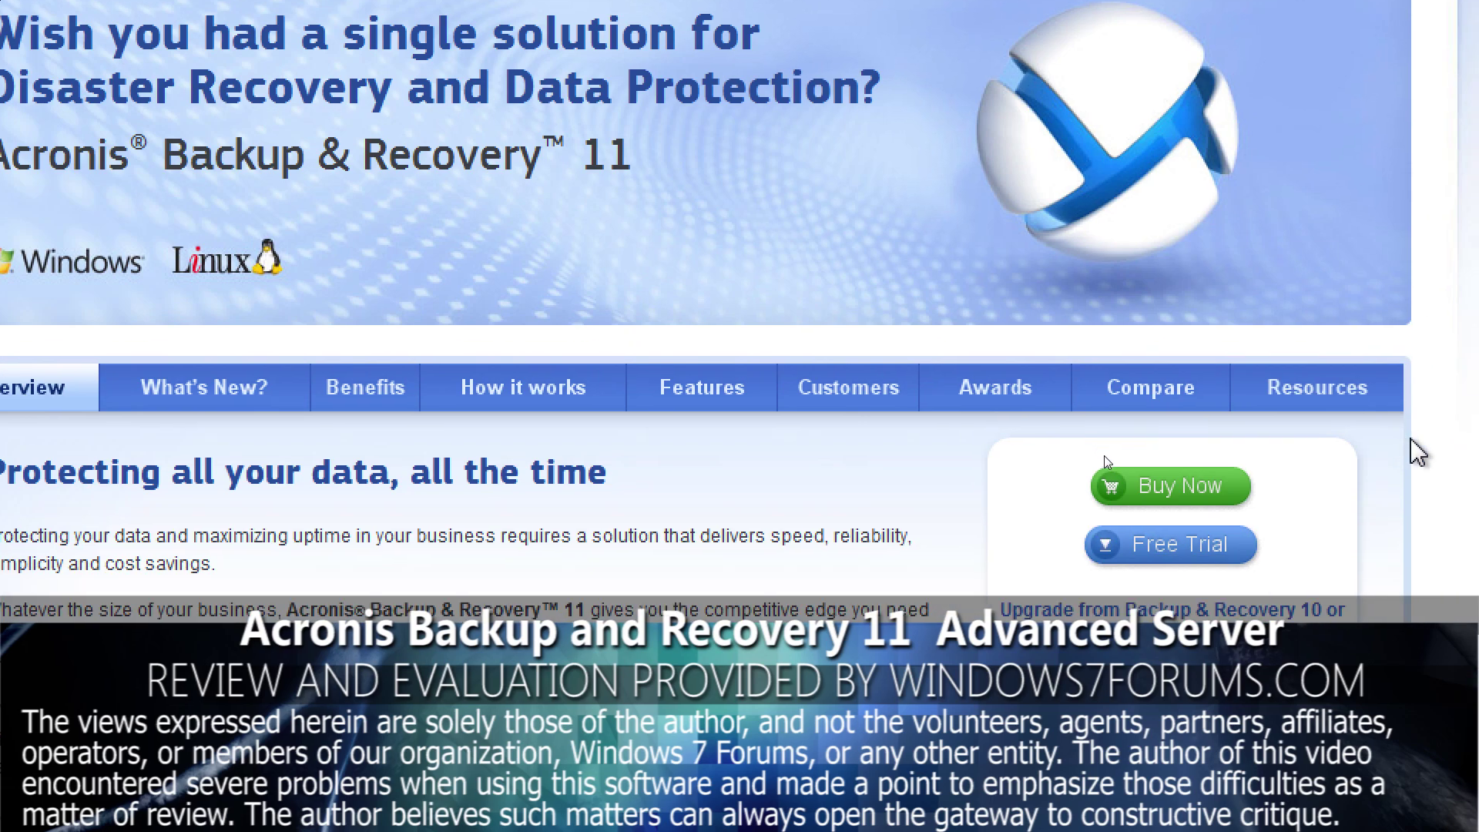
{"action": "left_click", "coordinate": [992, 385]}
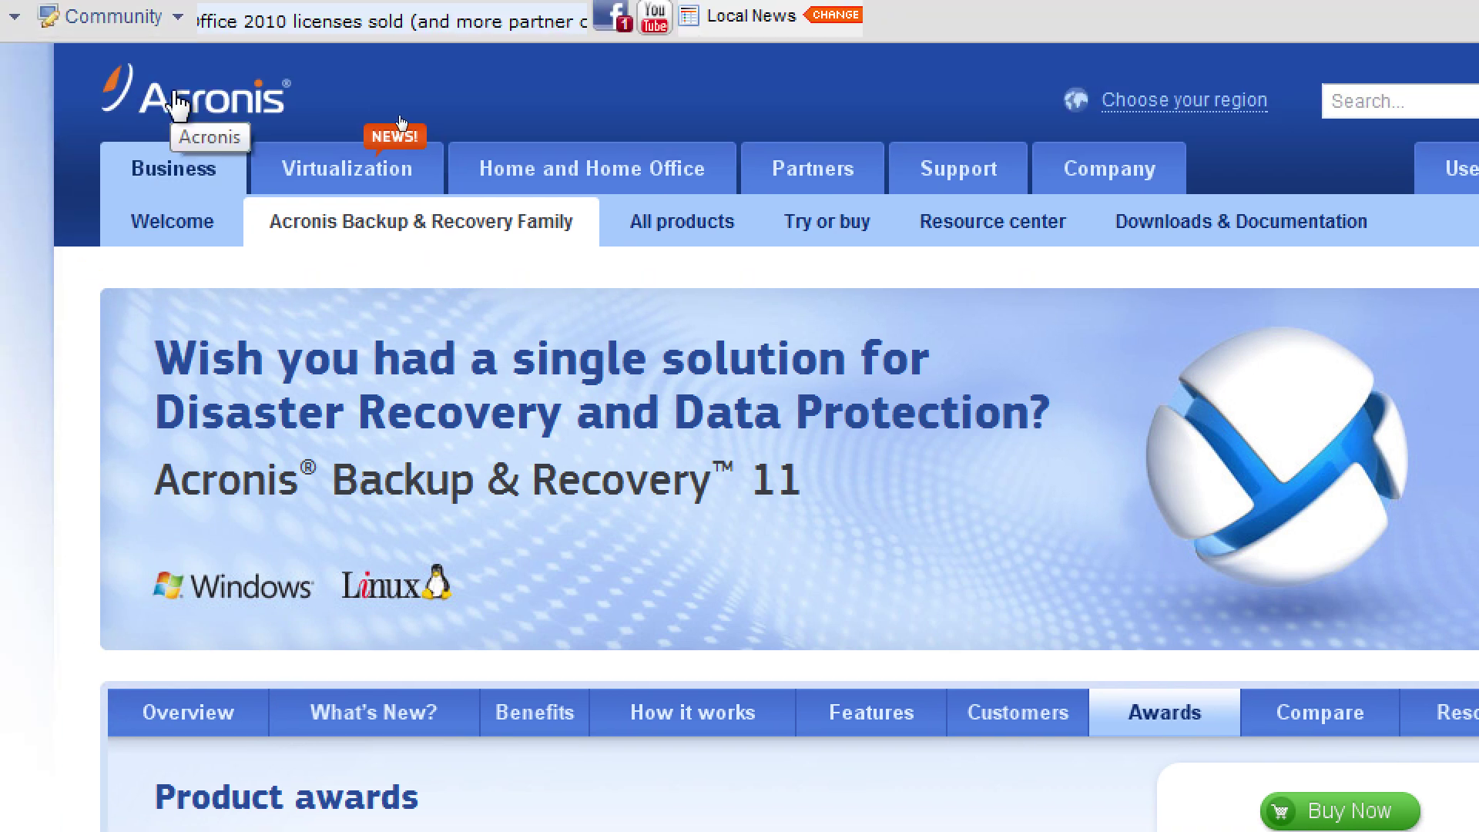
Go through Business and the Backup & Recovery Family page to the Workstation product page
{"action": "left_click", "coordinate": [171, 90]}
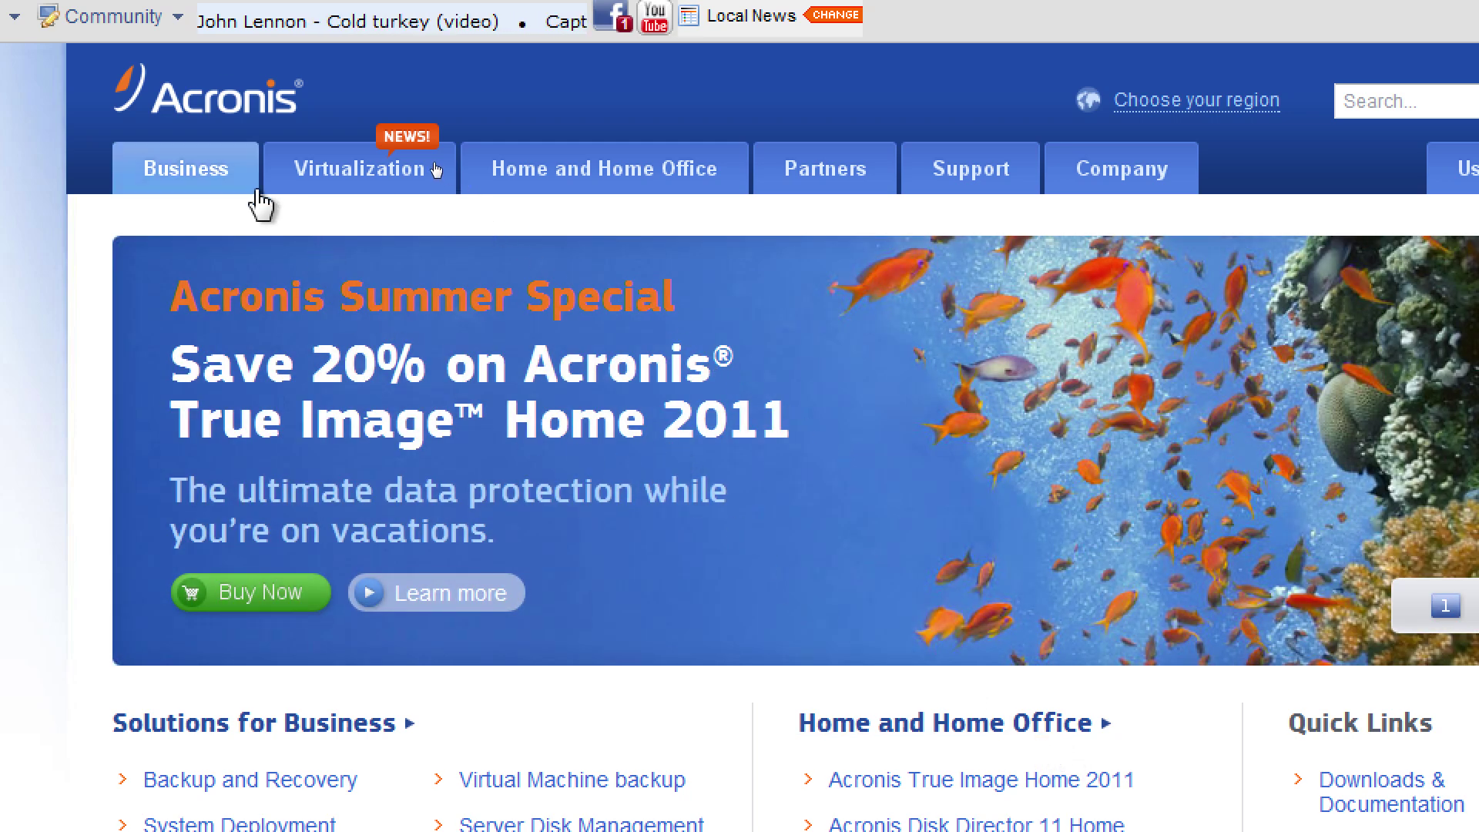
{"action": "left_click", "coordinate": [203, 170]}
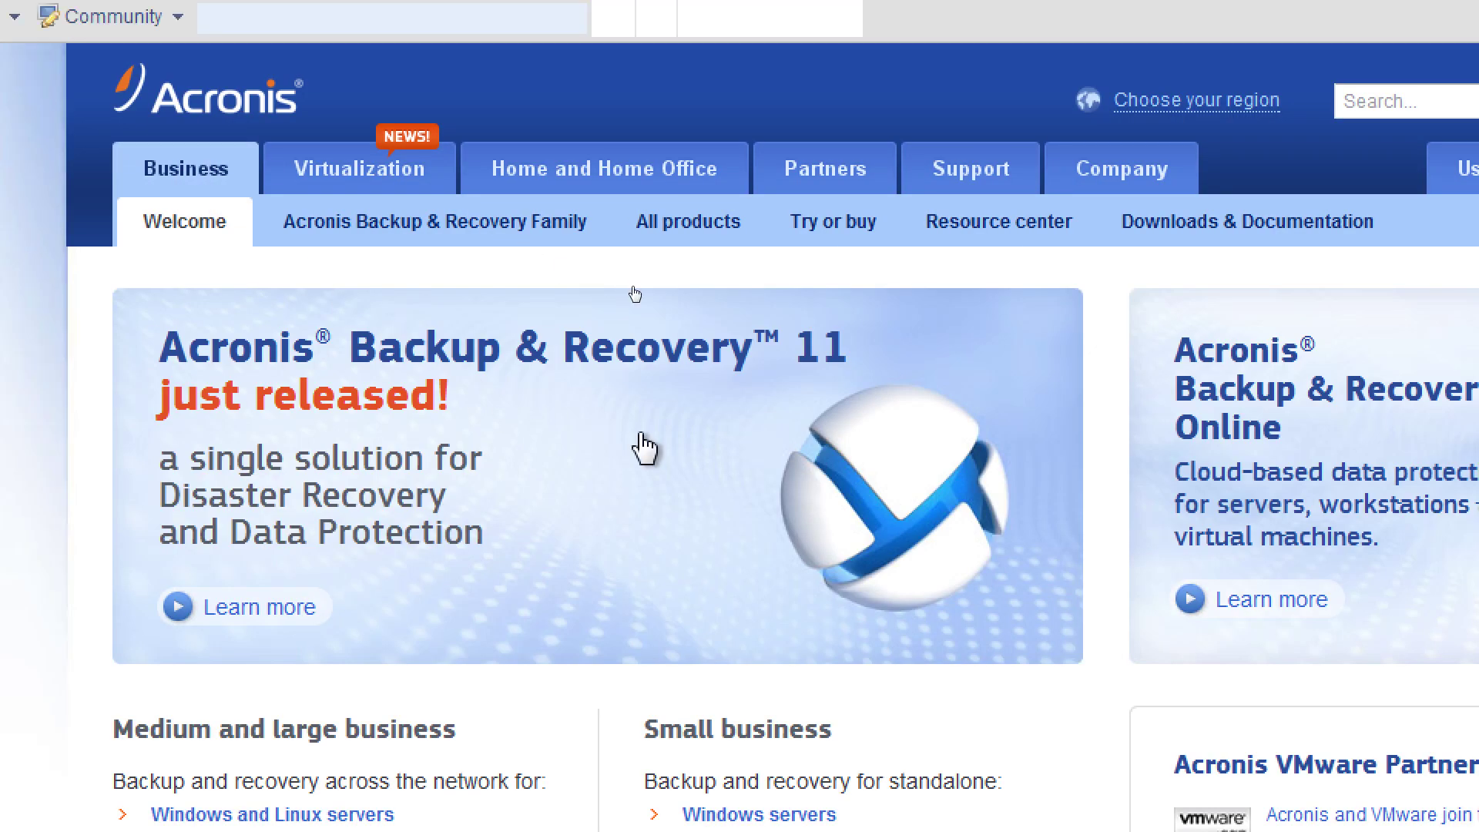
{"action": "left_click", "coordinate": [637, 361]}
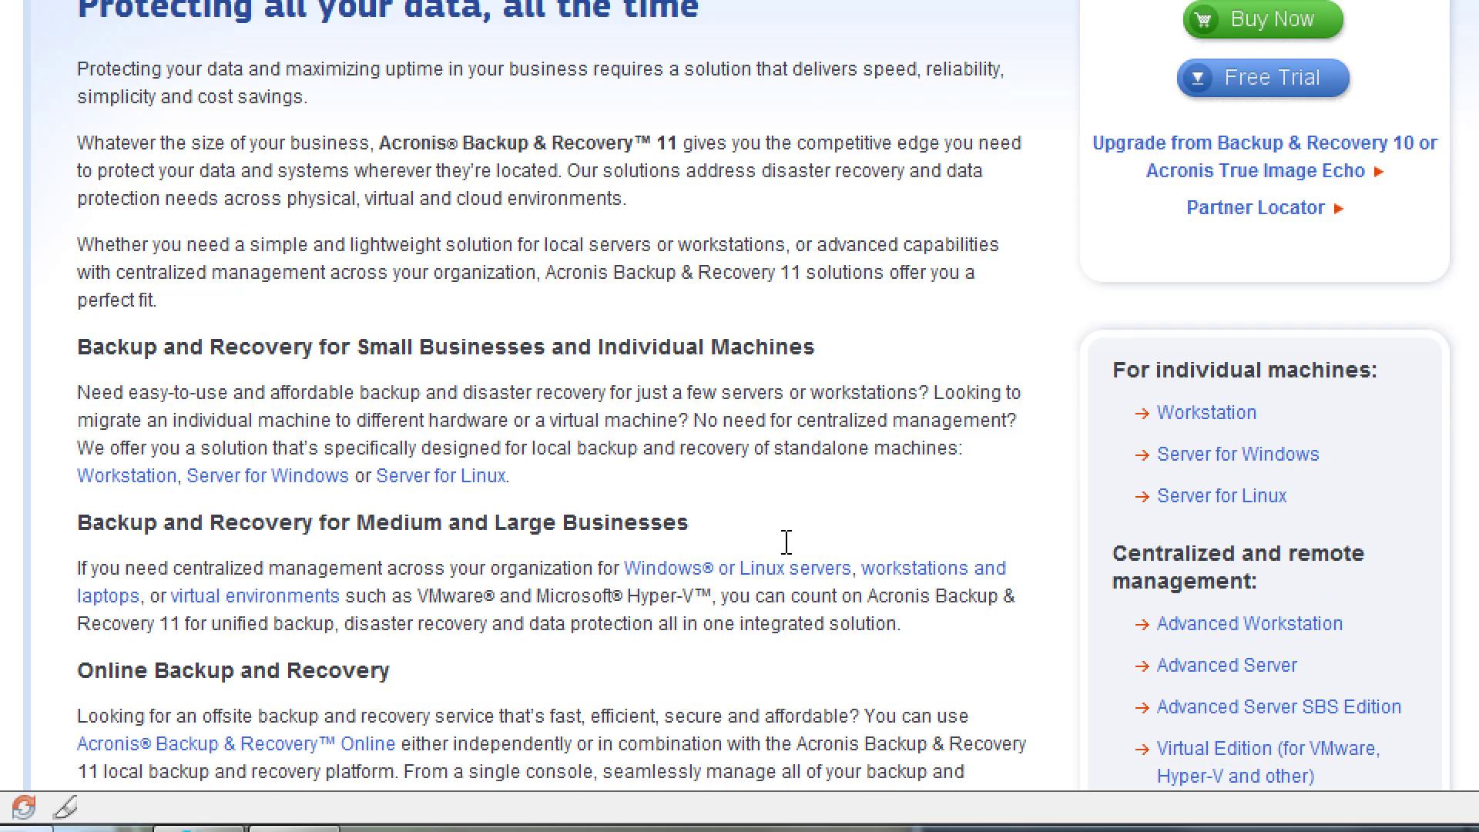
{"action": "scroll", "coordinate": [786, 541], "scroll_direction": "down", "scroll_amount": 2}
{"action": "scroll", "coordinate": [785, 542], "scroll_direction": "up", "scroll_amount": 2}
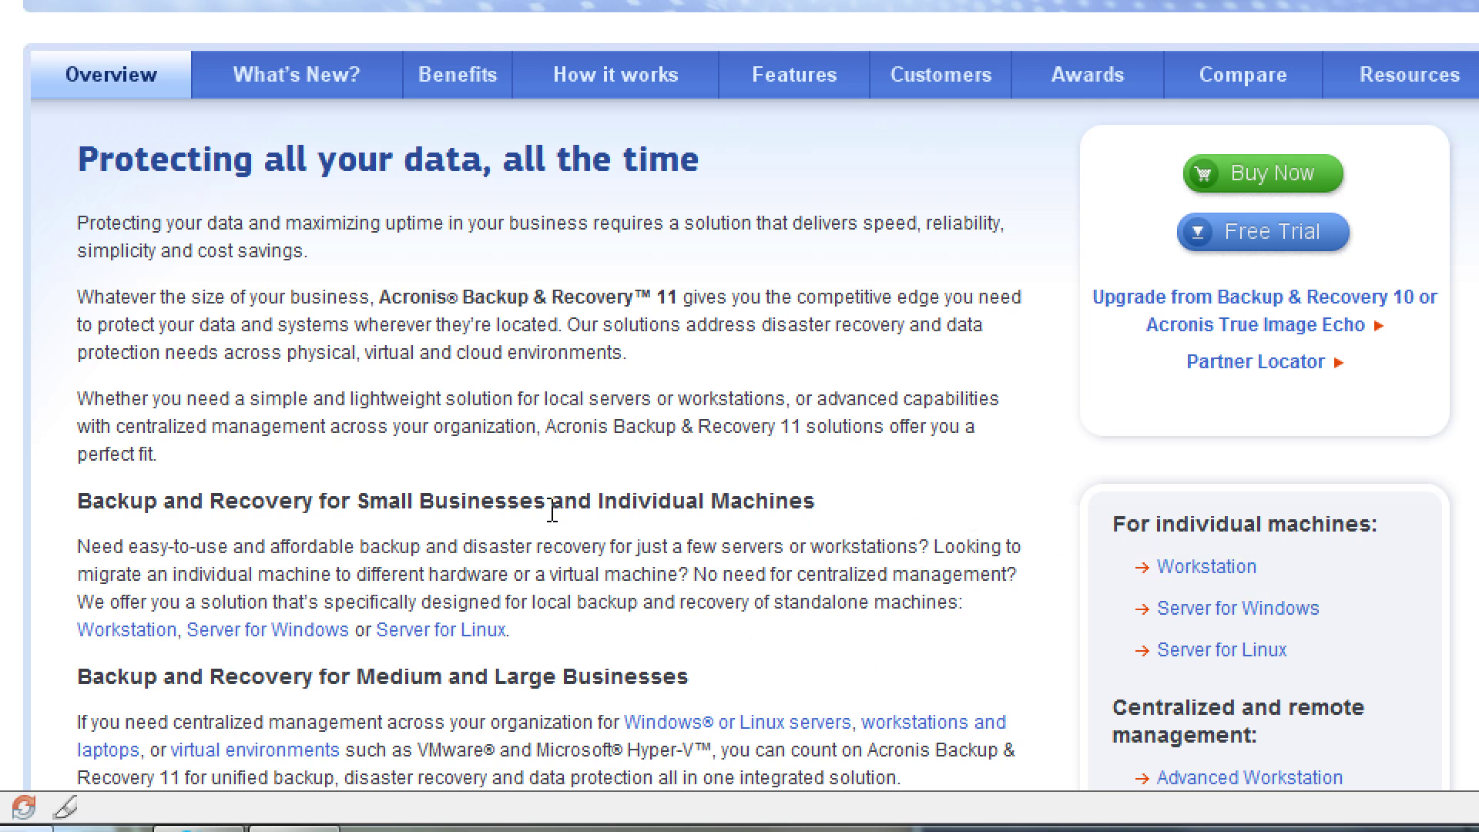
{"action": "left_click", "coordinate": [126, 634]}
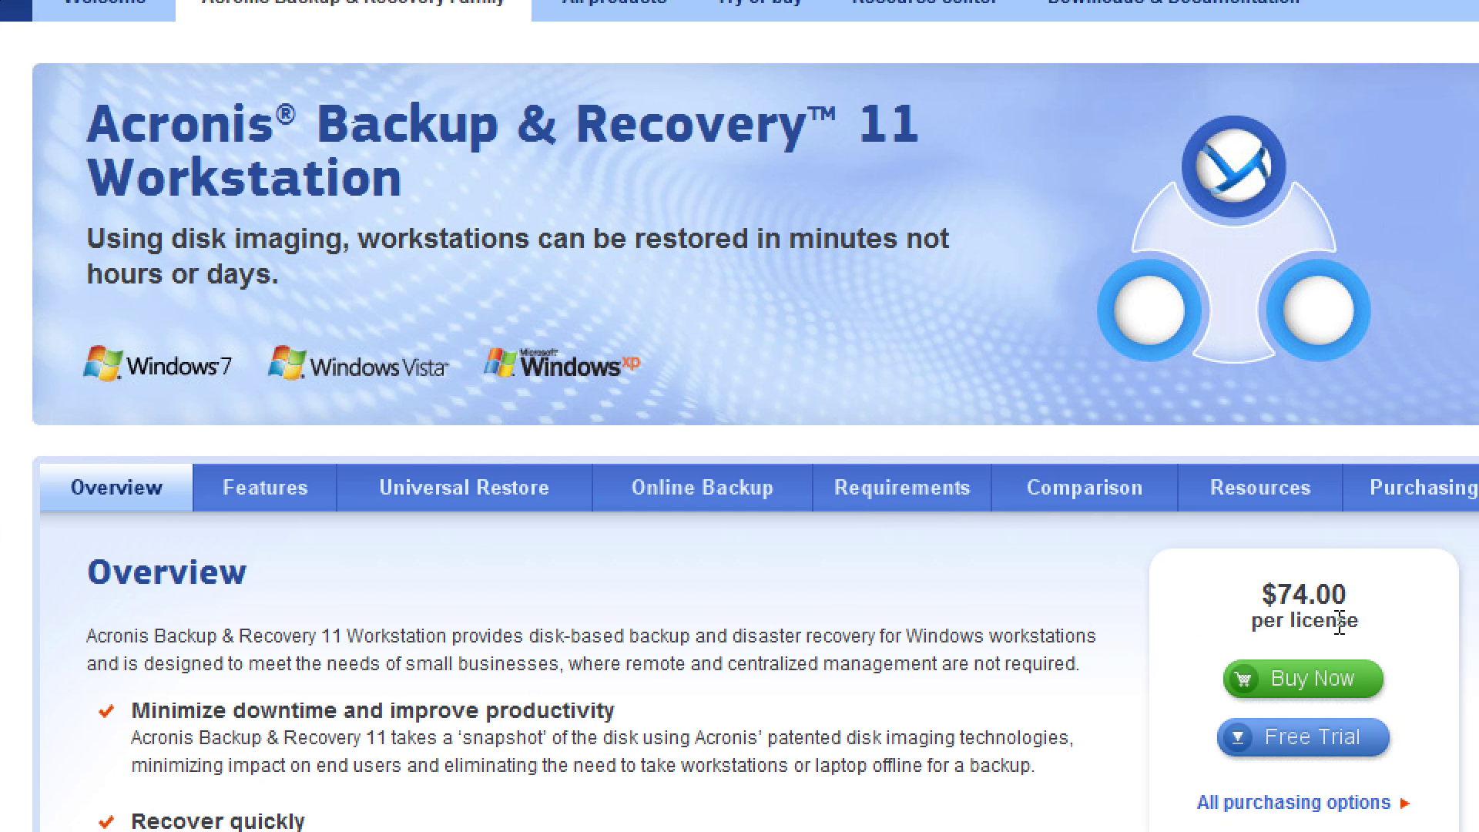
Compare Workstation editions, glance at Advanced Workstation, then return to the Workstation Overview at $74.00
{"action": "left_click", "coordinate": [1111, 504]}
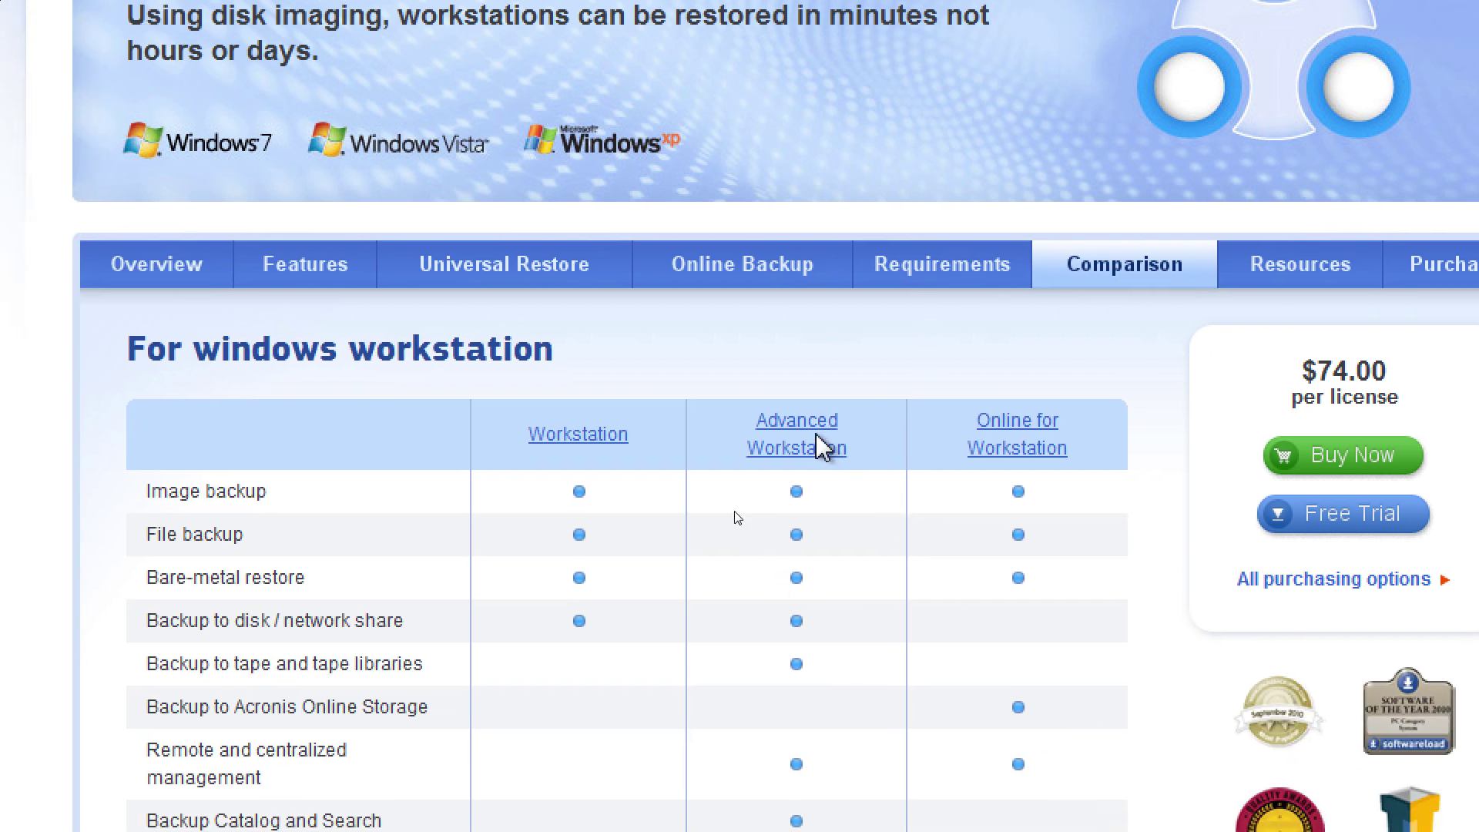
{"action": "left_click", "coordinate": [828, 449]}
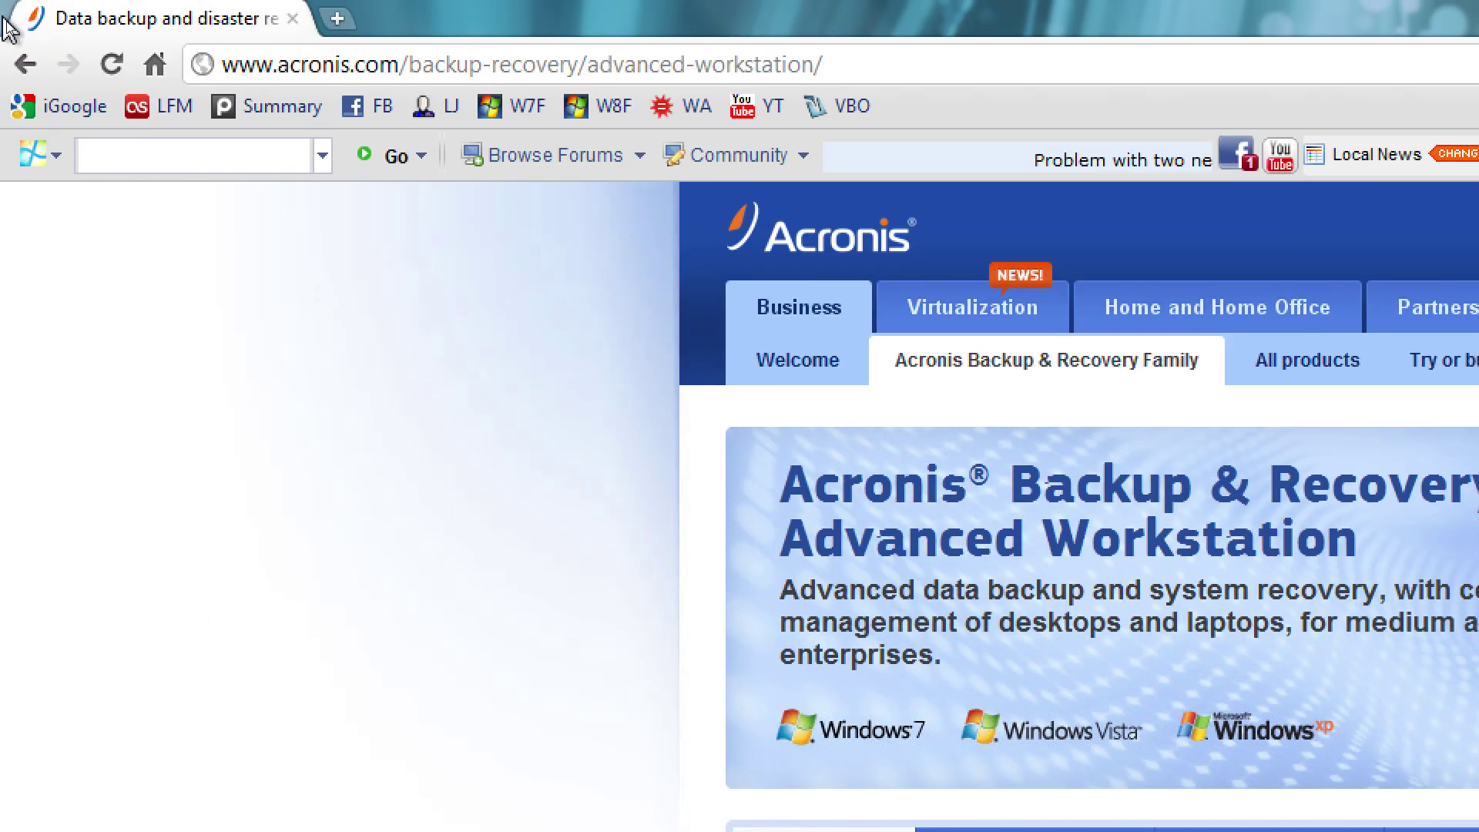
{"action": "left_click", "coordinate": [26, 64]}
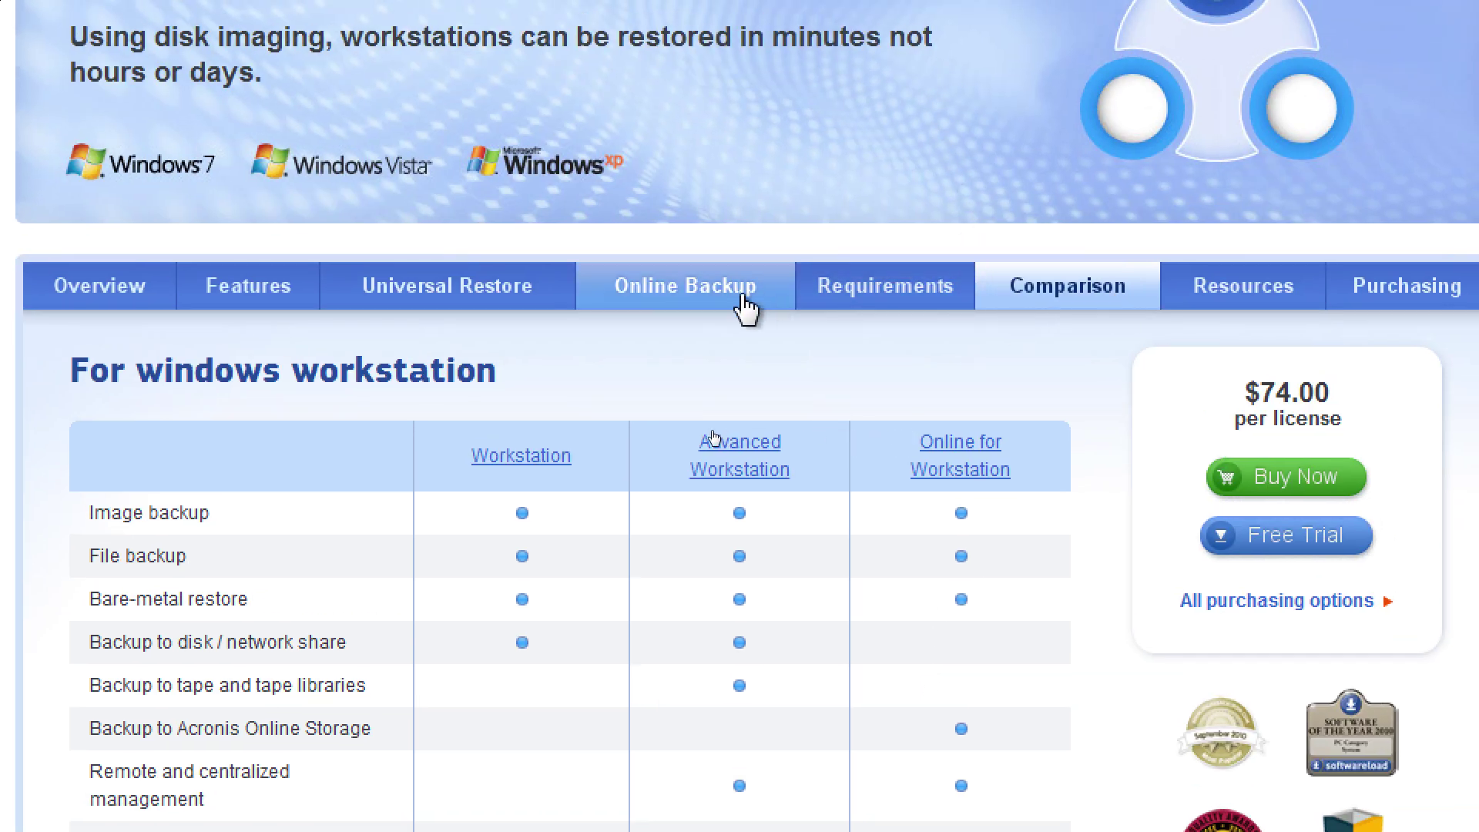
{"action": "left_click", "coordinate": [175, 291]}
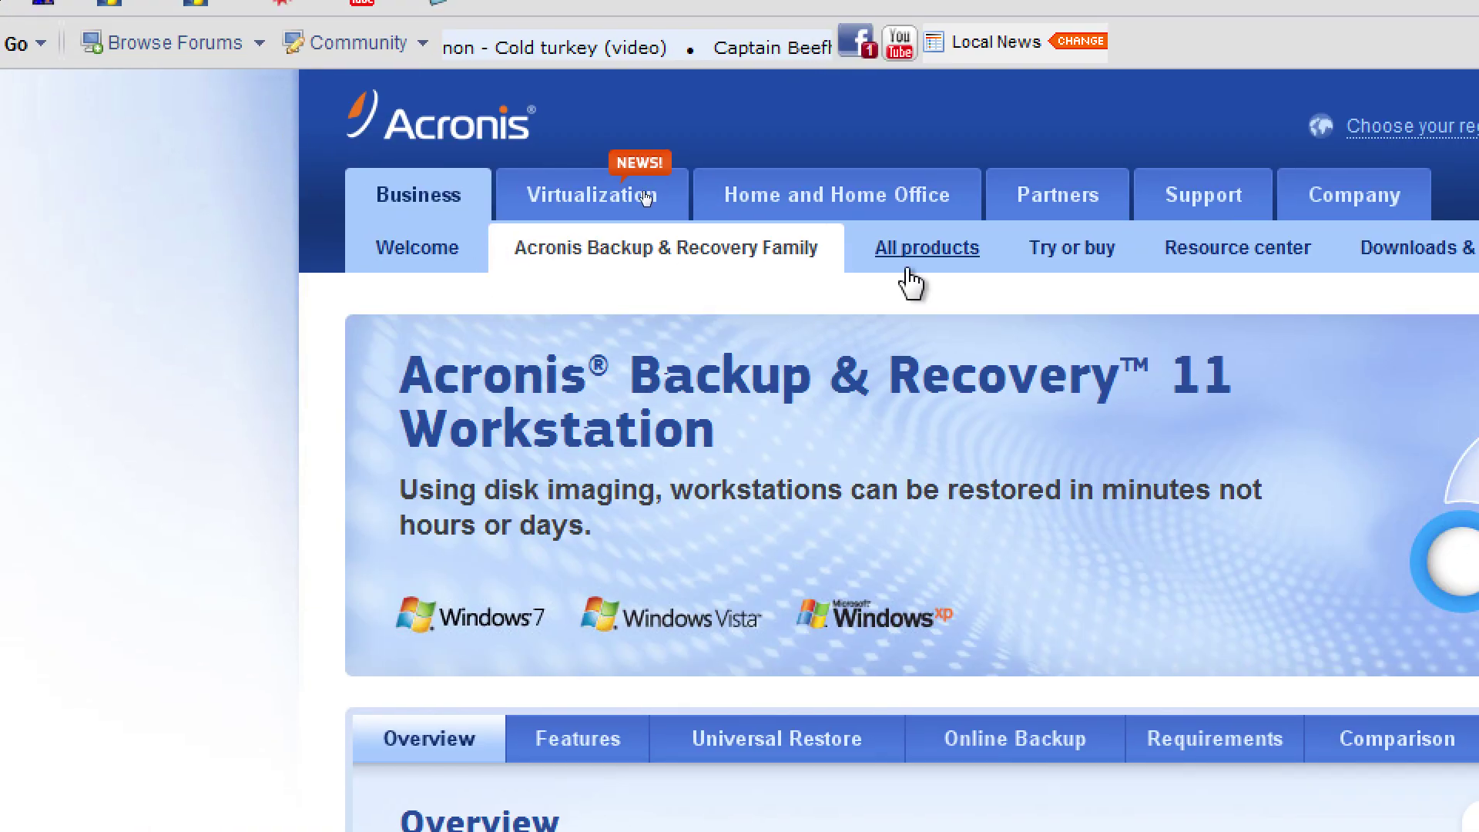
List all Large Enterprise Business products and scroll through their prices, including Backup & Recovery 11
{"action": "left_click", "coordinate": [916, 250]}
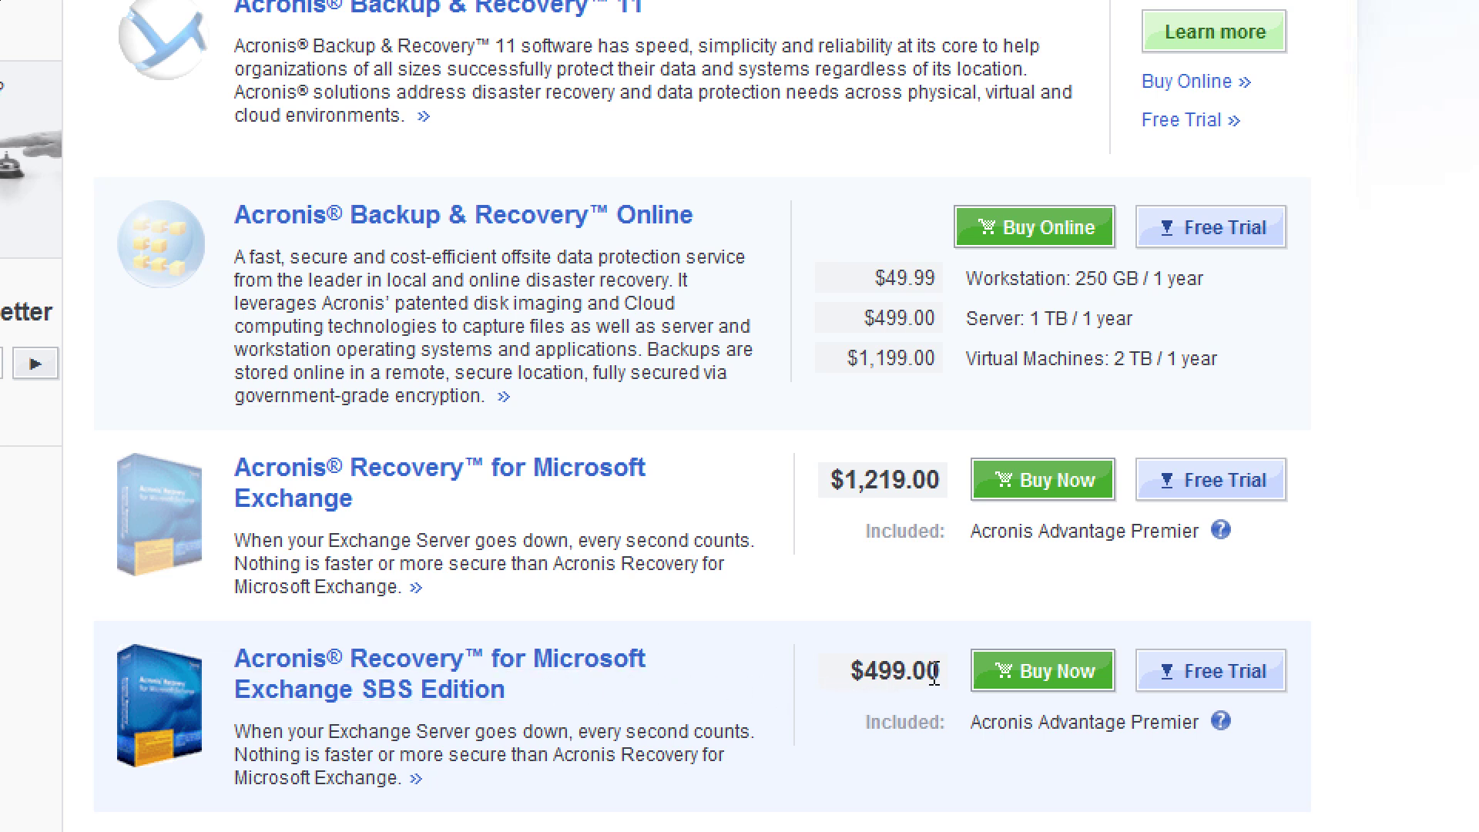
{"action": "scroll", "coordinate": [937, 669], "scroll_direction": "down", "scroll_amount": 2}
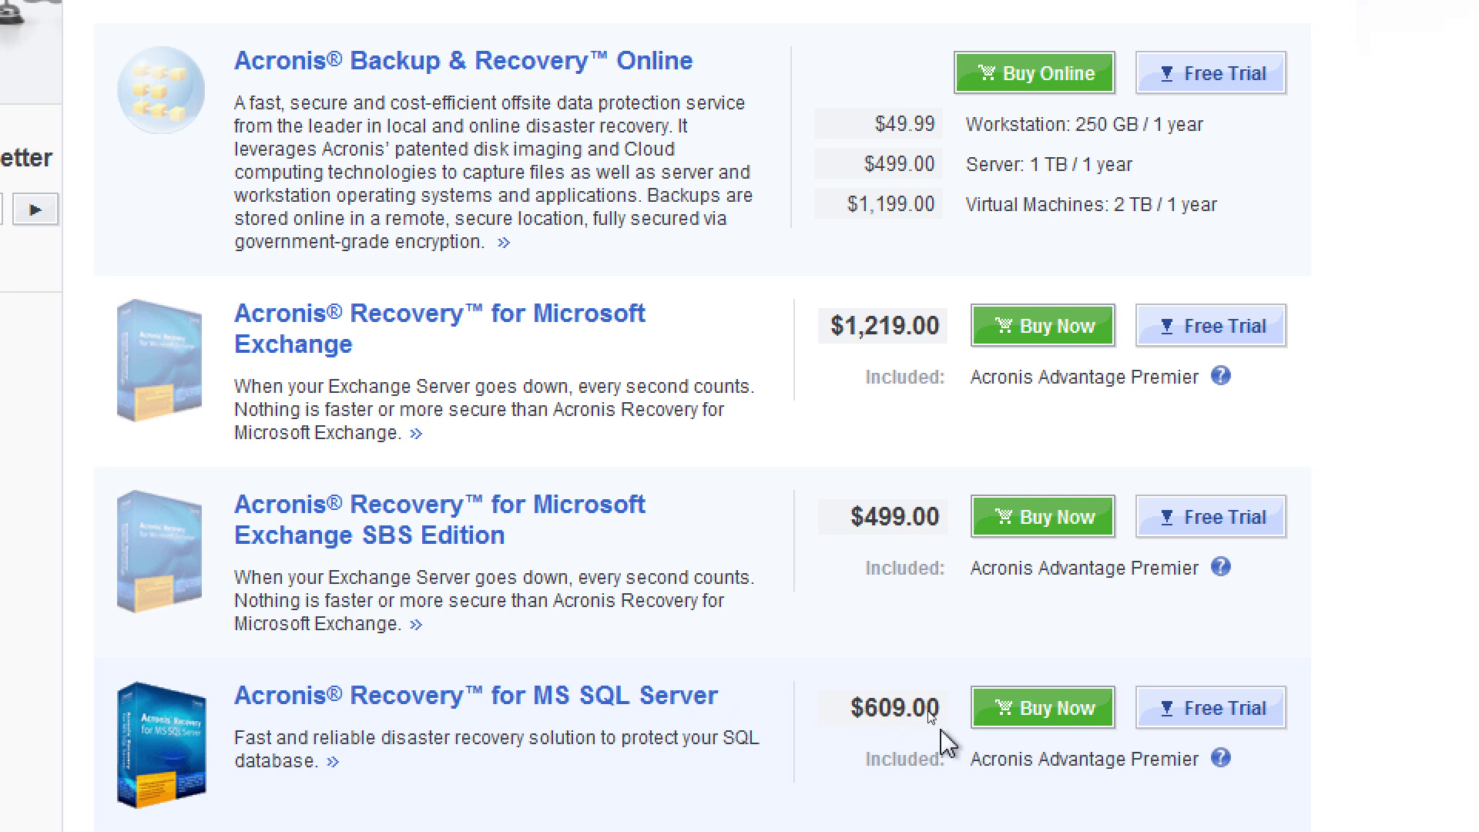
{"action": "scroll", "coordinate": [955, 744], "scroll_direction": "down", "scroll_amount": 2}
{"action": "scroll", "coordinate": [972, 746], "scroll_direction": "down", "scroll_amount": 2}
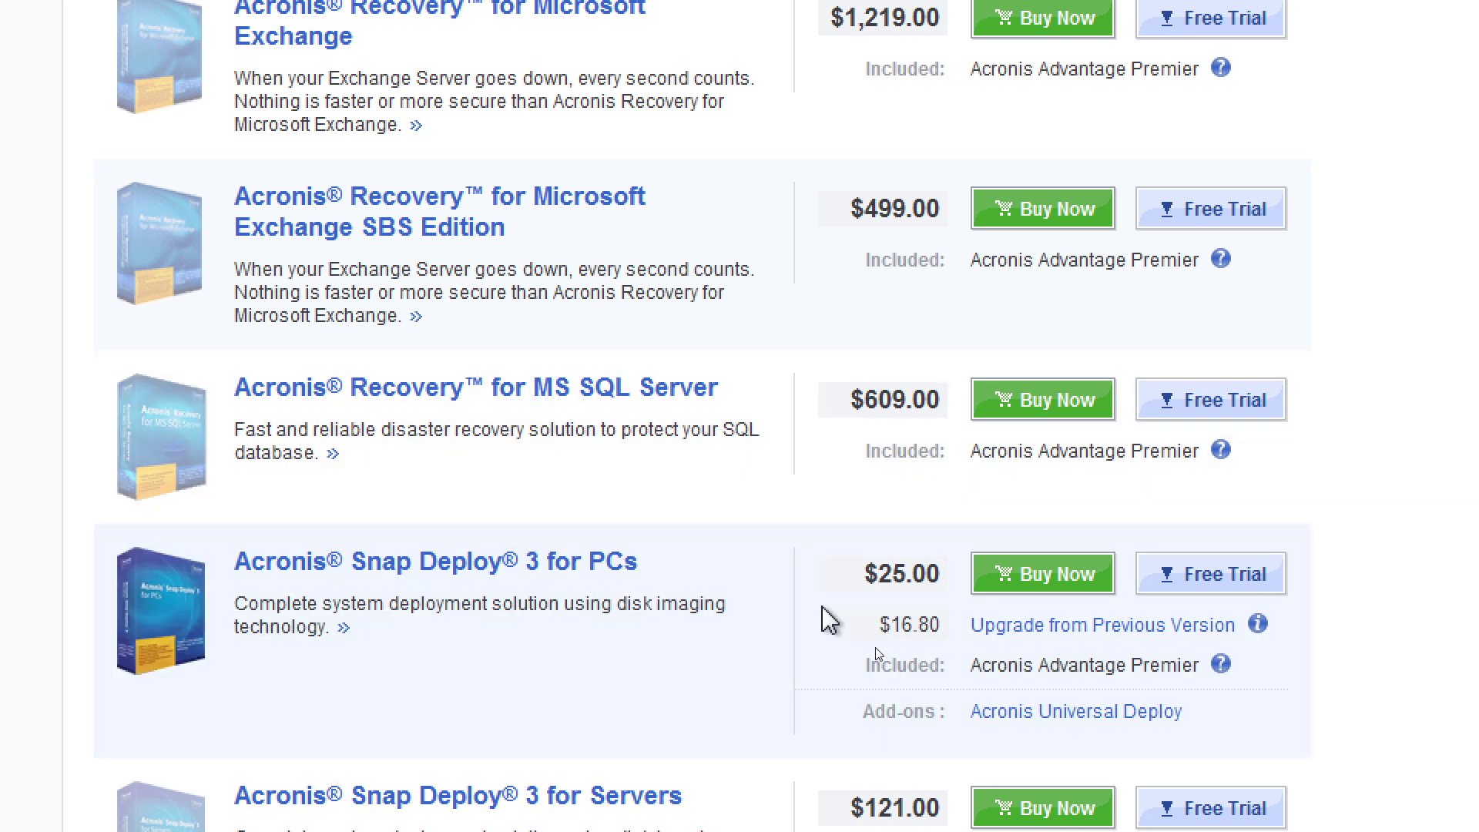
{"action": "scroll", "coordinate": [927, 611], "scroll_direction": "down", "scroll_amount": 2}
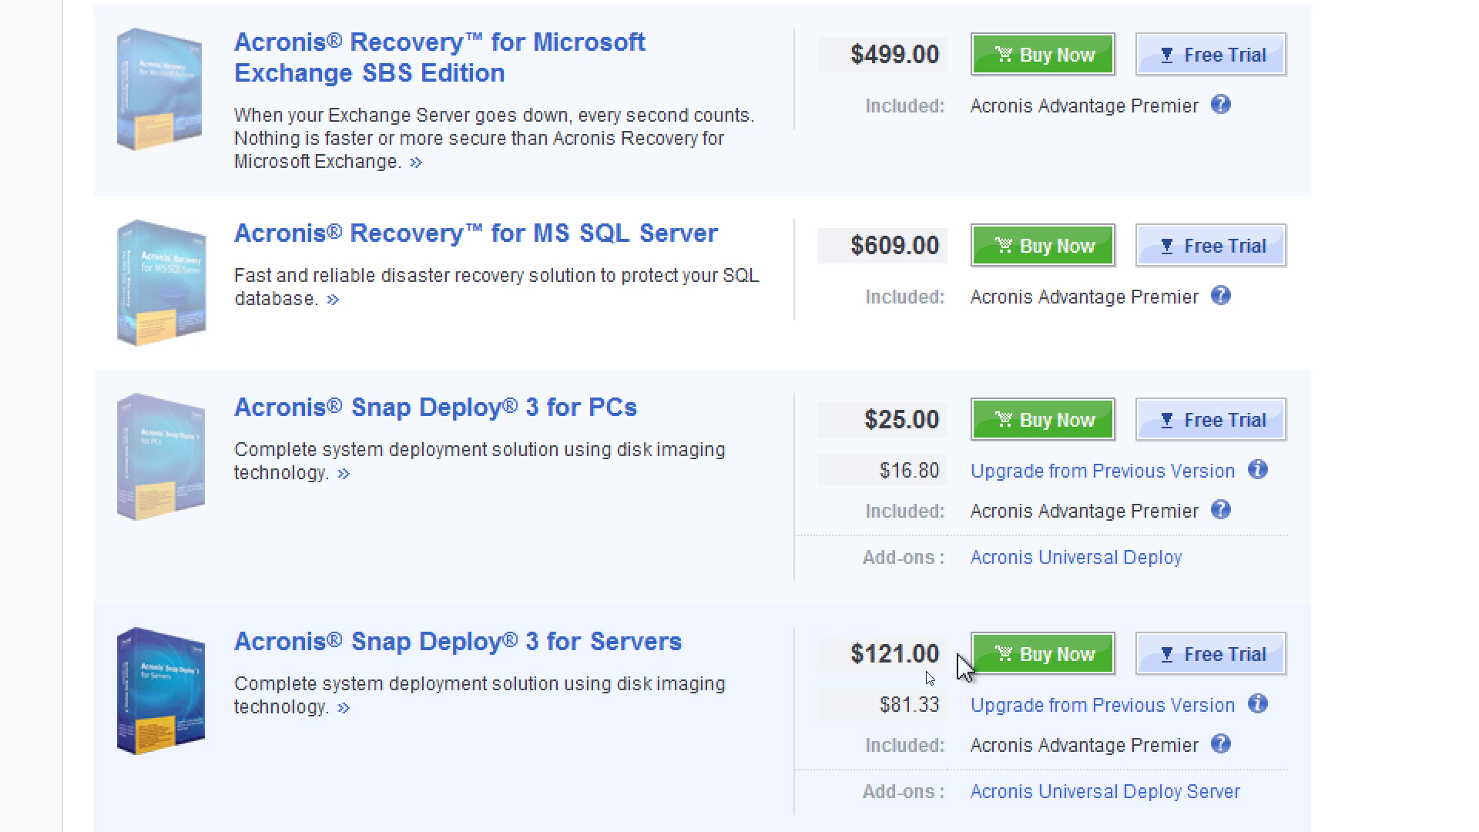
{"action": "scroll", "coordinate": [927, 663], "scroll_direction": "down", "scroll_amount": 8}
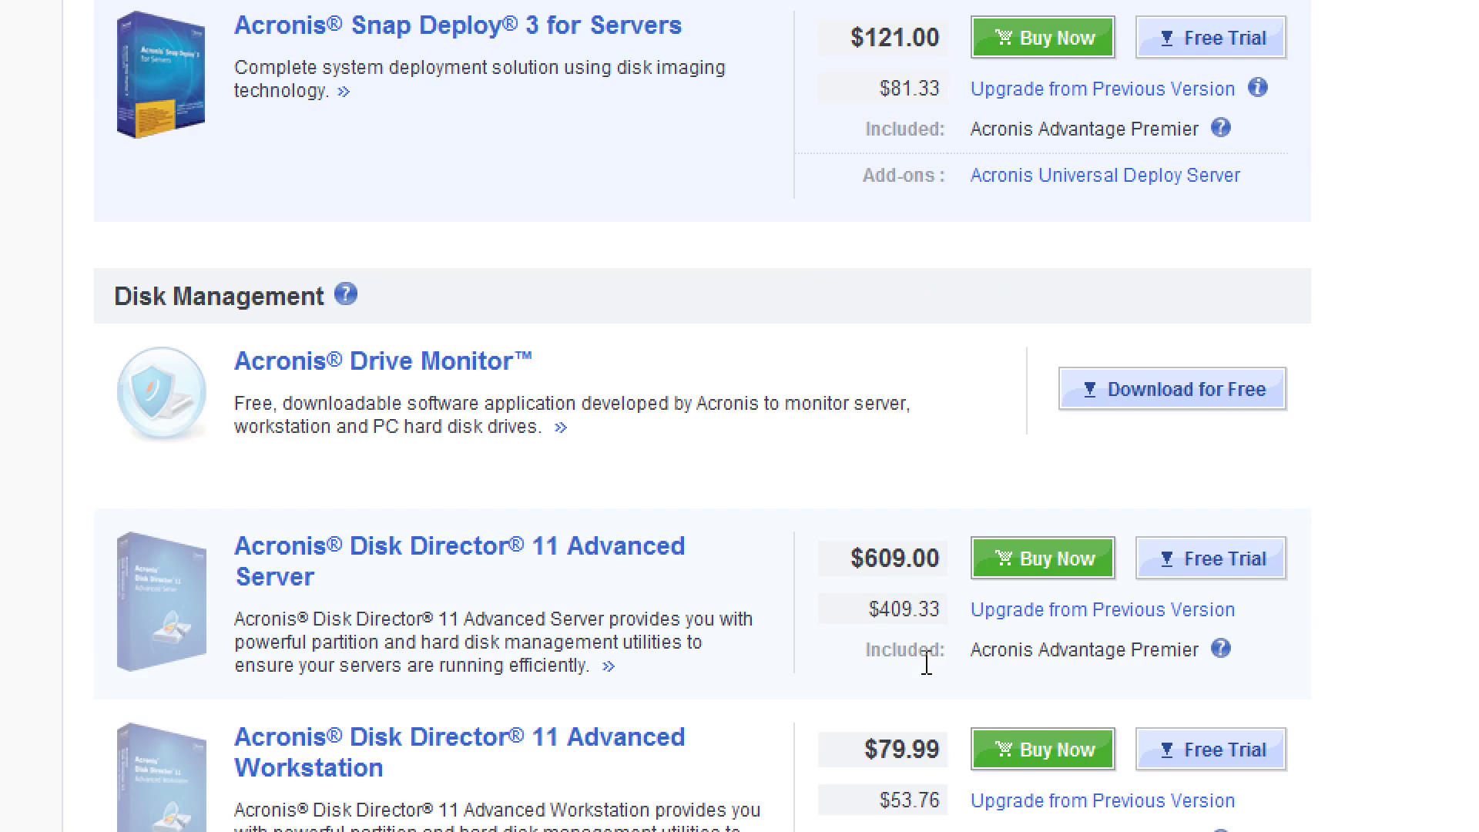
{"action": "scroll", "coordinate": [926, 662], "scroll_direction": "down", "scroll_amount": 2}
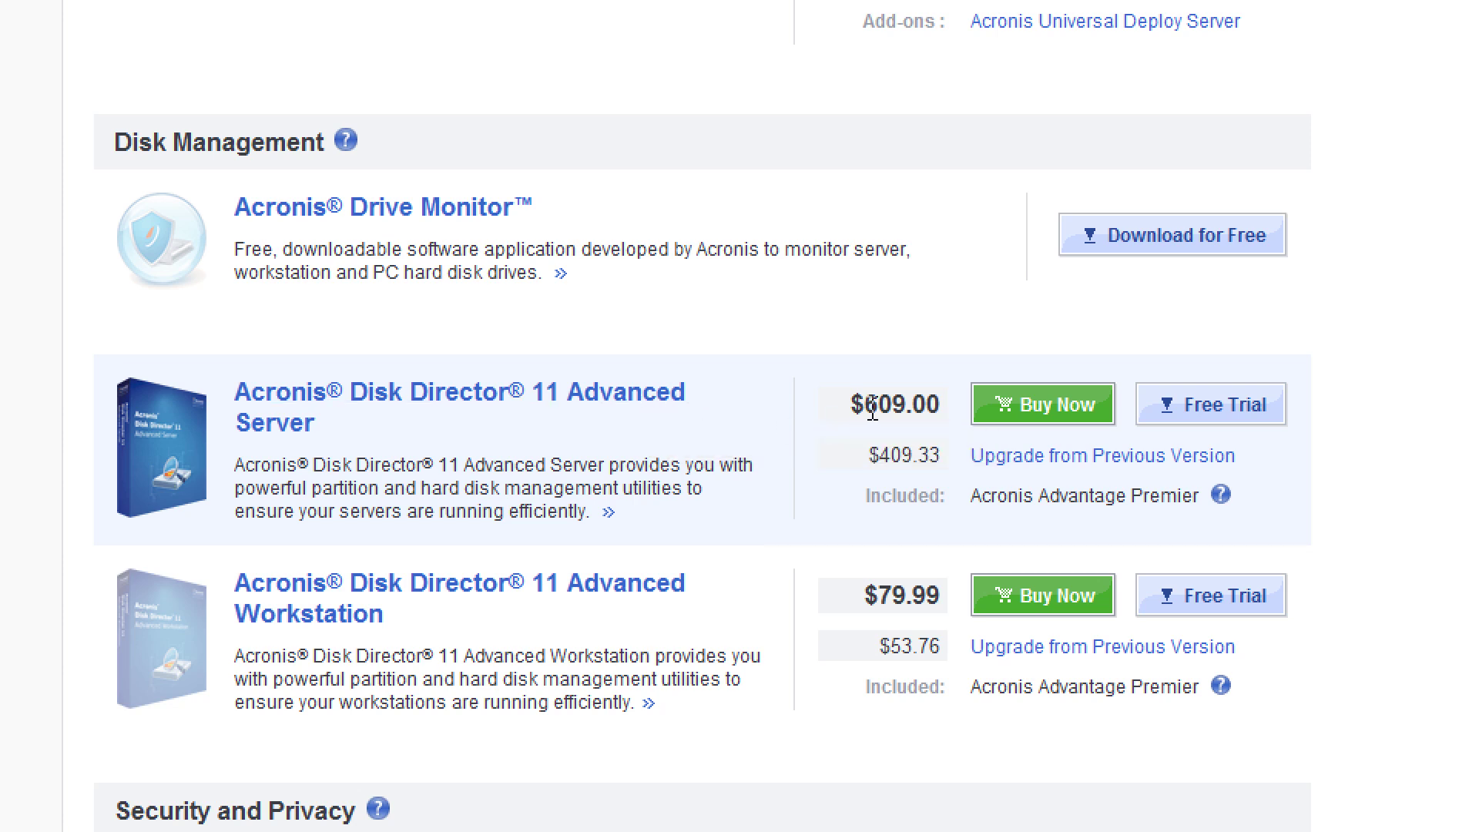
{"action": "scroll", "coordinate": [955, 414], "scroll_direction": "down", "scroll_amount": 4}
{"action": "scroll", "coordinate": [955, 415], "scroll_direction": "up", "scroll_amount": 15}
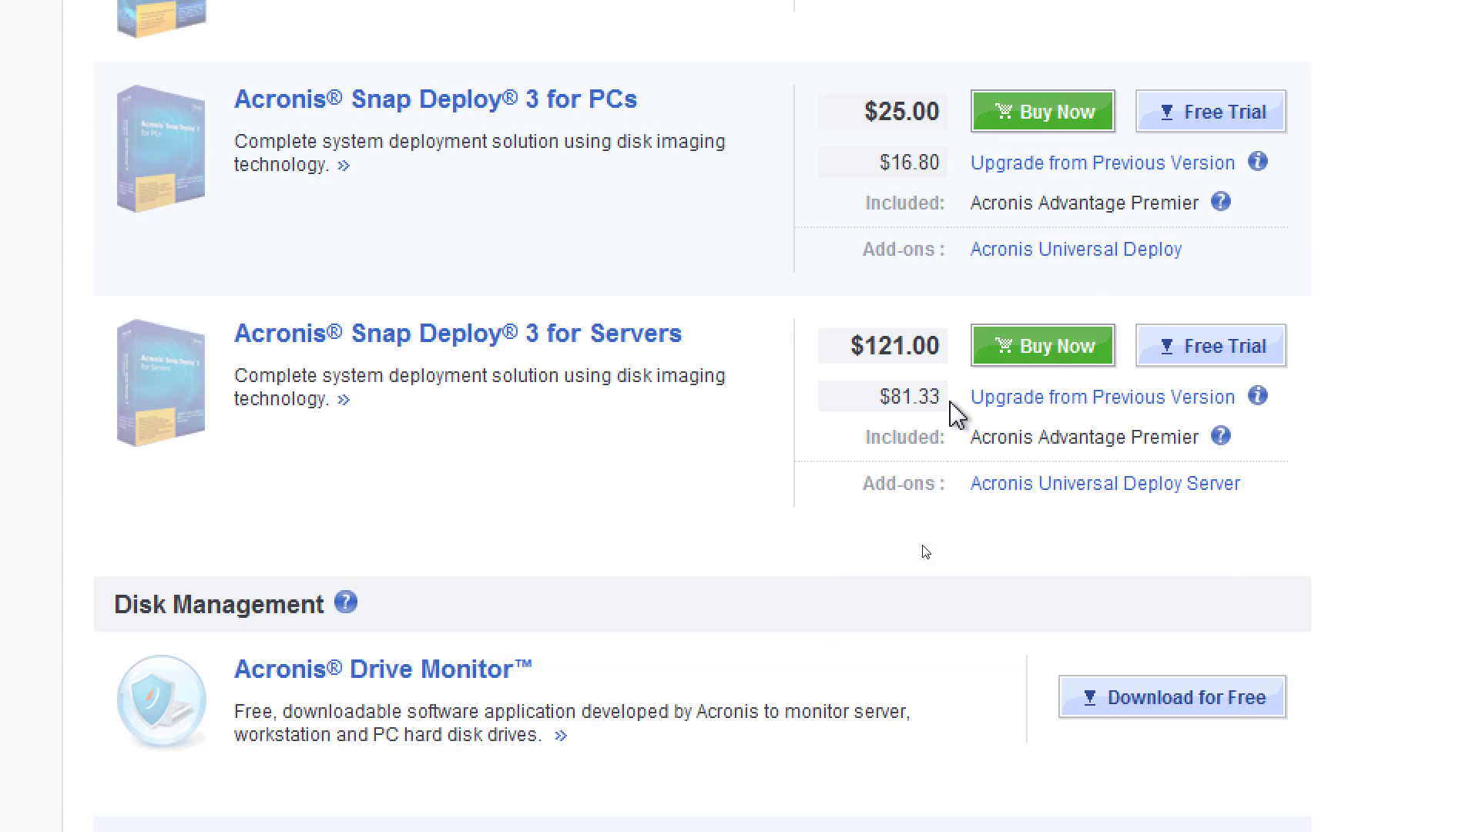
{"action": "scroll", "coordinate": [955, 415], "scroll_direction": "down", "scroll_amount": 10}
{"action": "scroll", "coordinate": [955, 415], "scroll_direction": "up", "scroll_amount": 8}
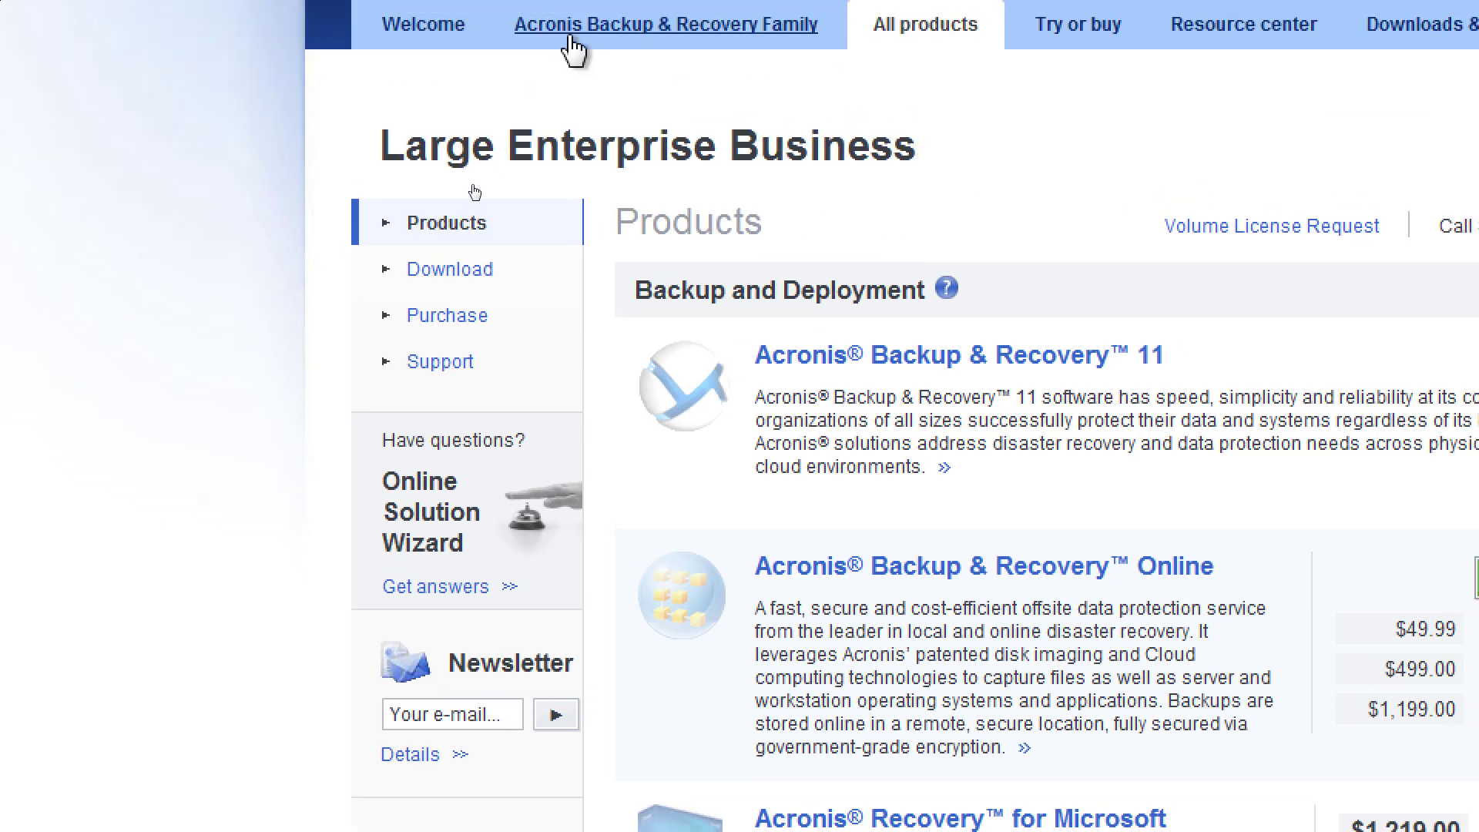
Open the Small business 'Windows servers' product page: Backup & Recovery 11 Server for Windows, $853.00
{"action": "left_click", "coordinate": [484, 226]}
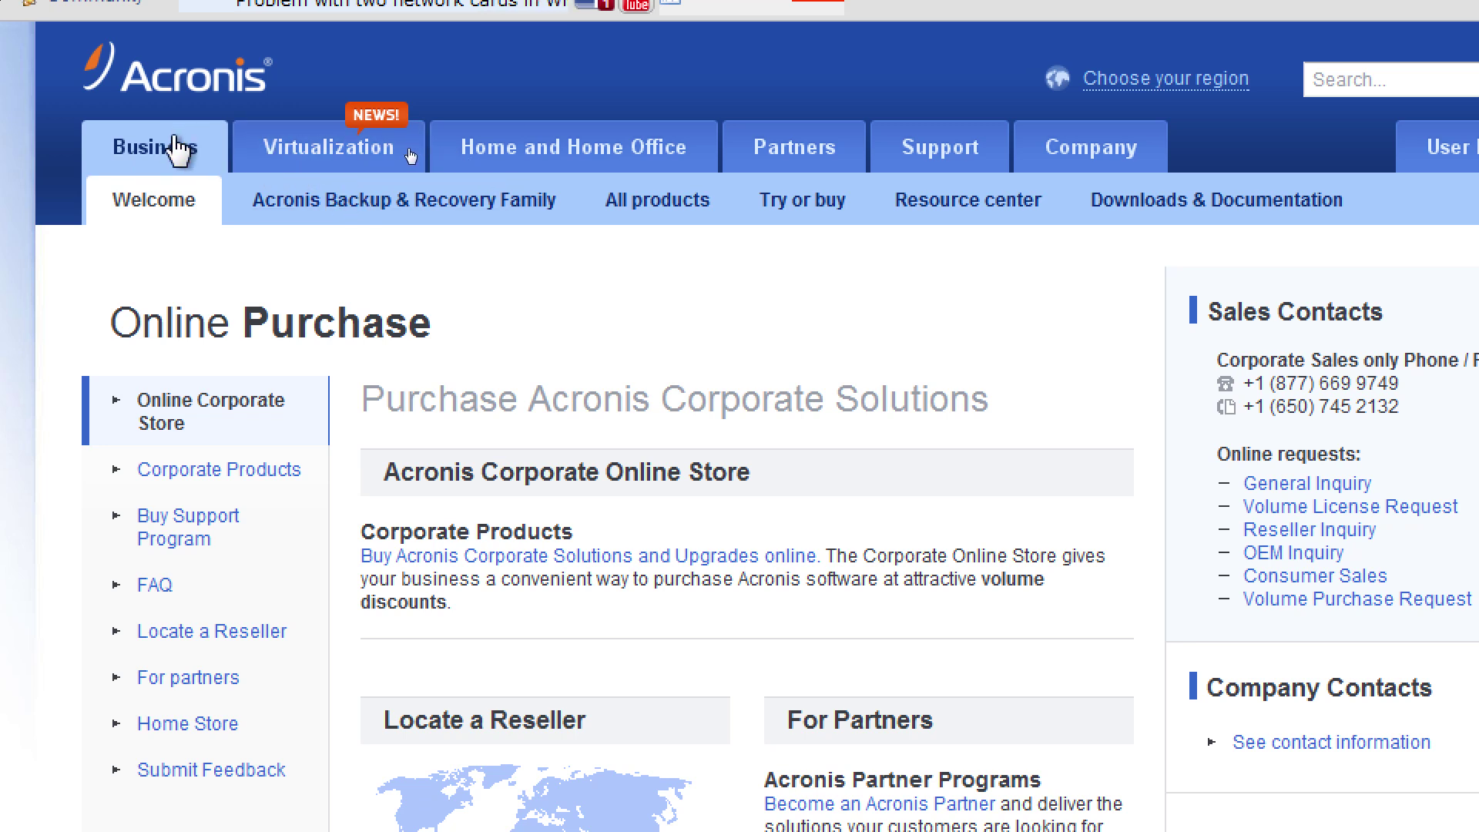
{"action": "left_click", "coordinate": [202, 154]}
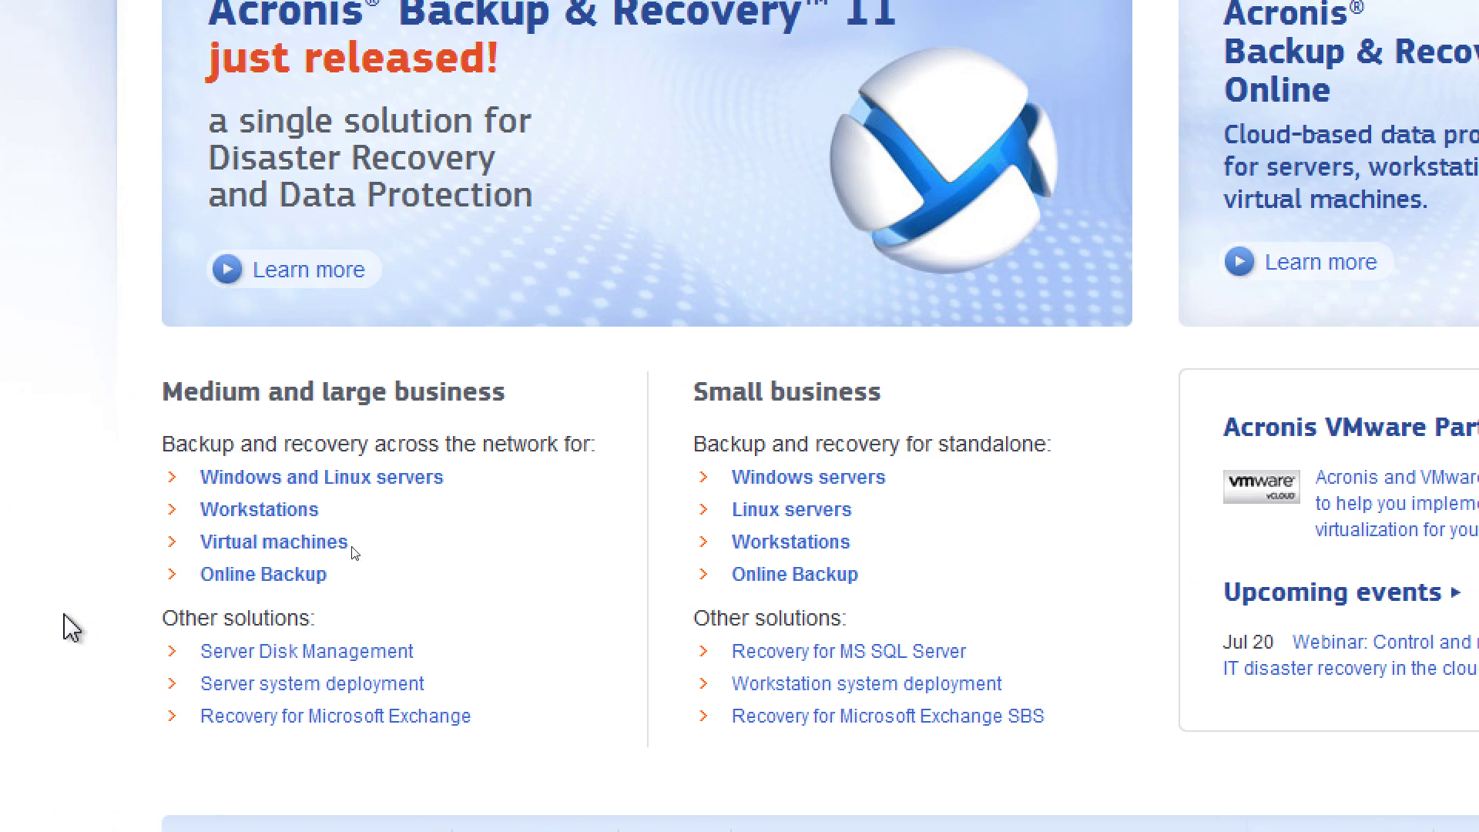
{"action": "left_click", "coordinate": [818, 478]}
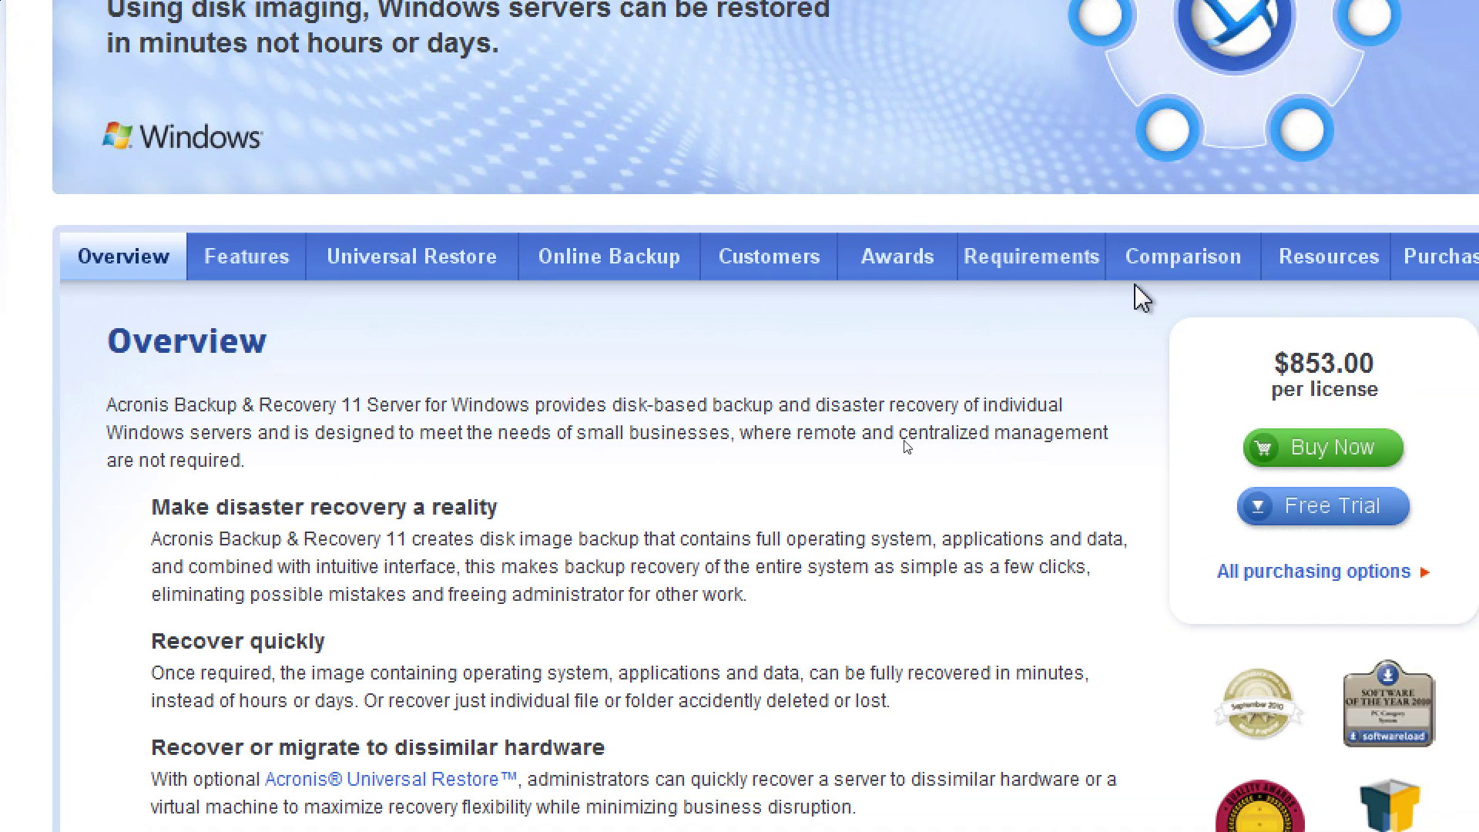
Open Advanced Server from the Windows server comparison and browse its Key Features, Components and System Requirements
{"action": "left_click", "coordinate": [1186, 270]}
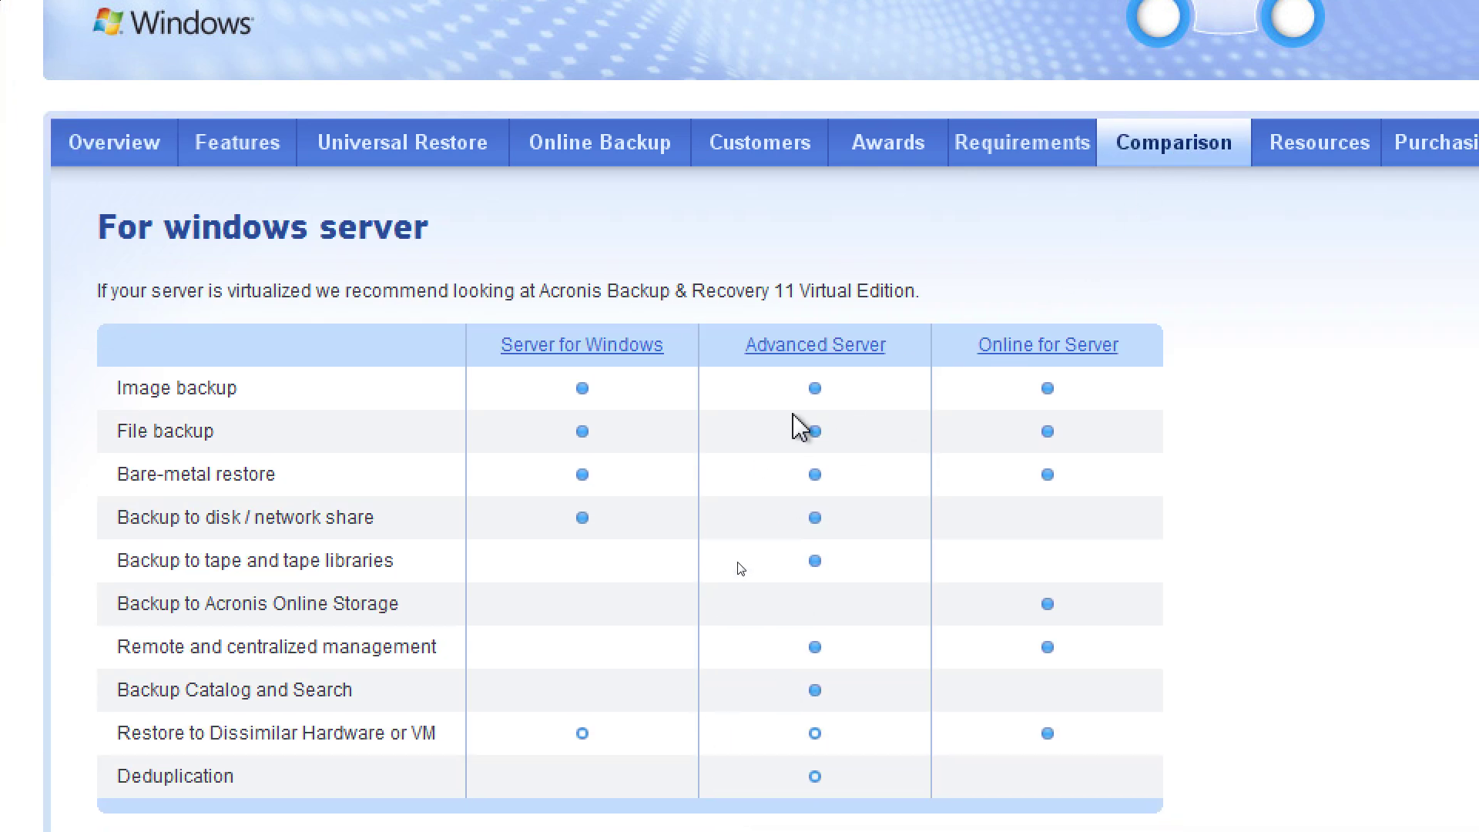
{"action": "left_click", "coordinate": [821, 346]}
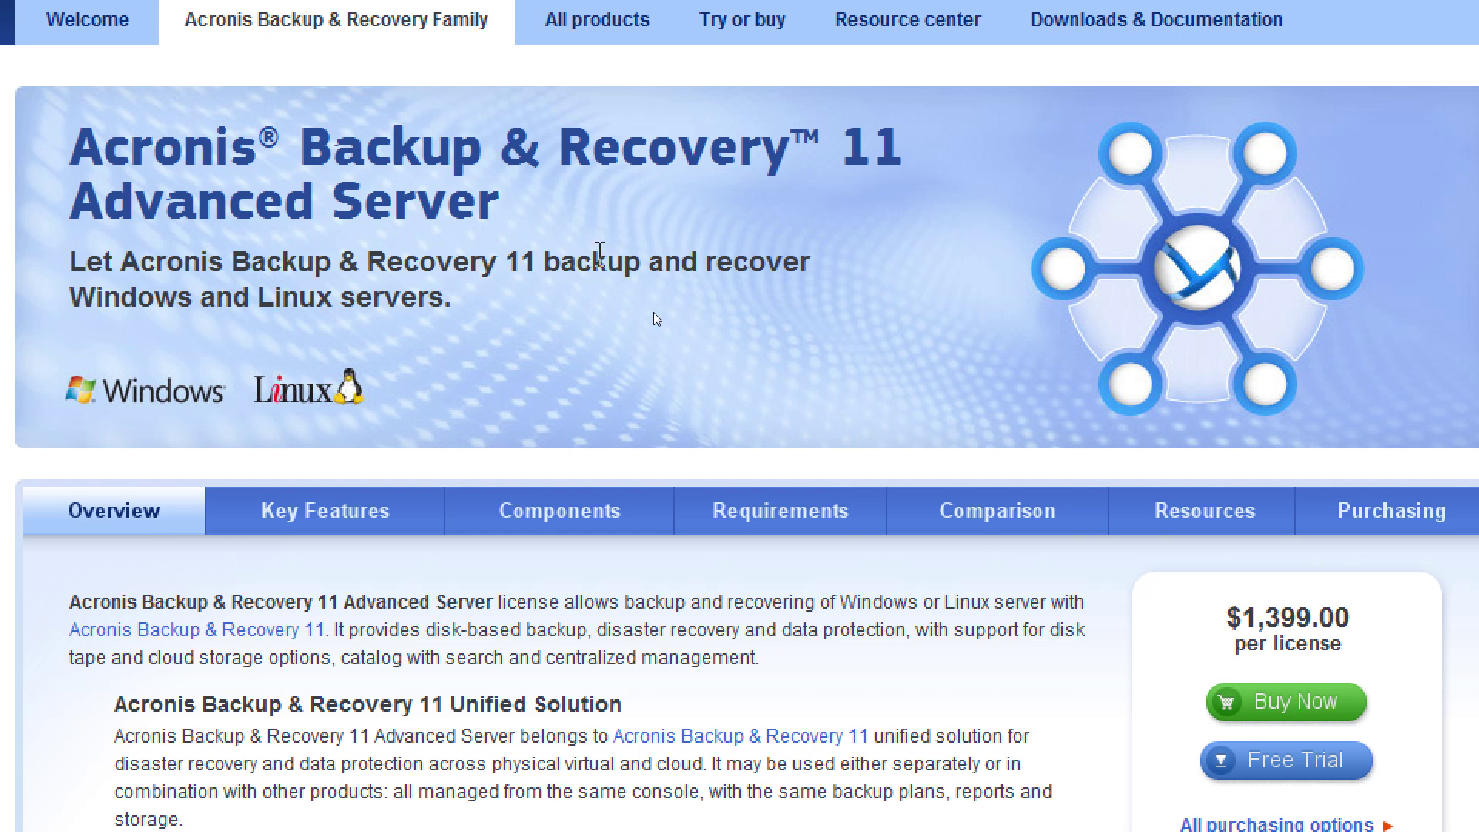
{"action": "left_click", "coordinate": [302, 510]}
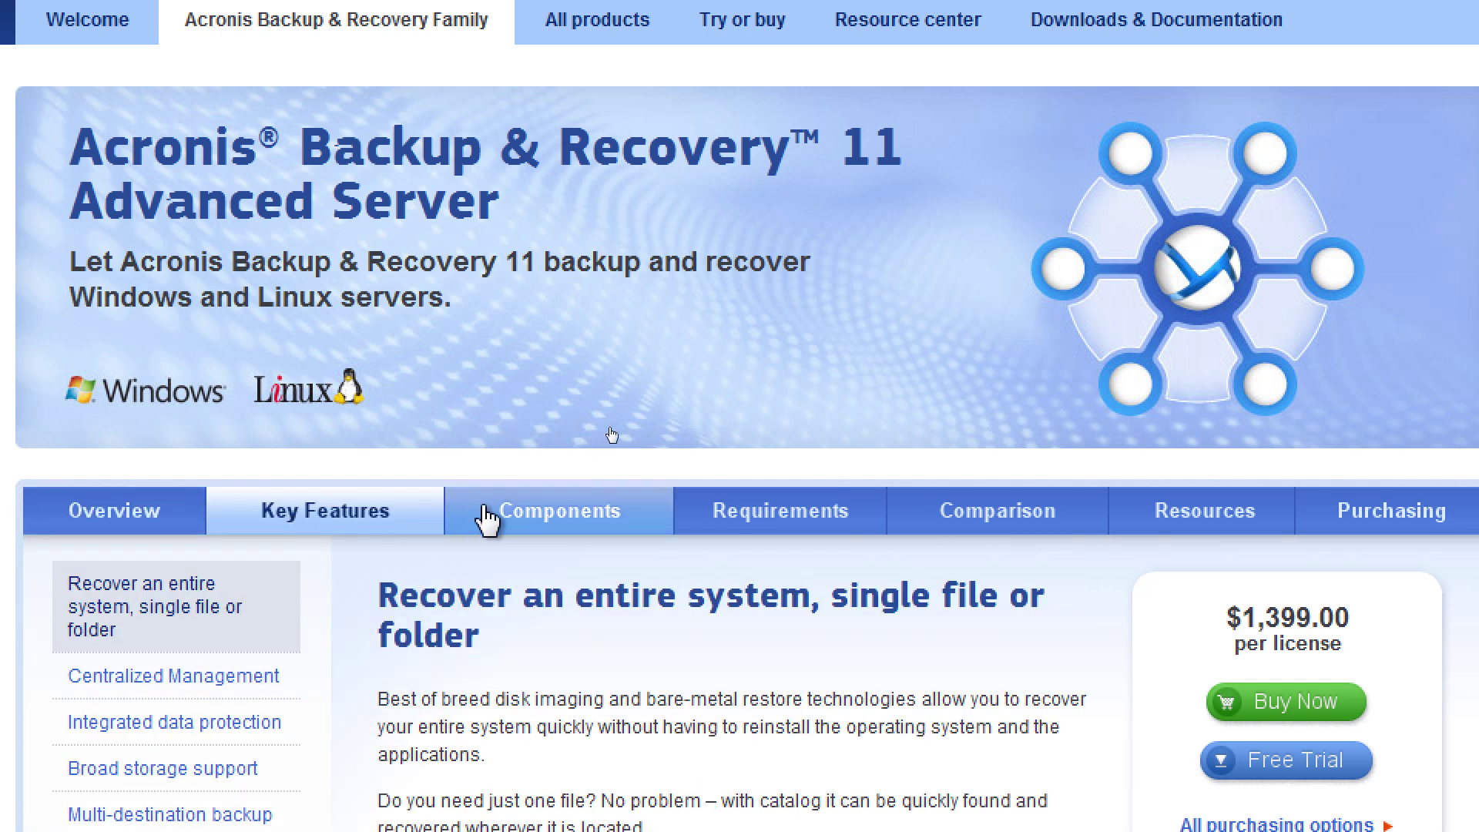
{"action": "left_click", "coordinate": [555, 533]}
{"action": "left_click", "coordinate": [773, 527]}
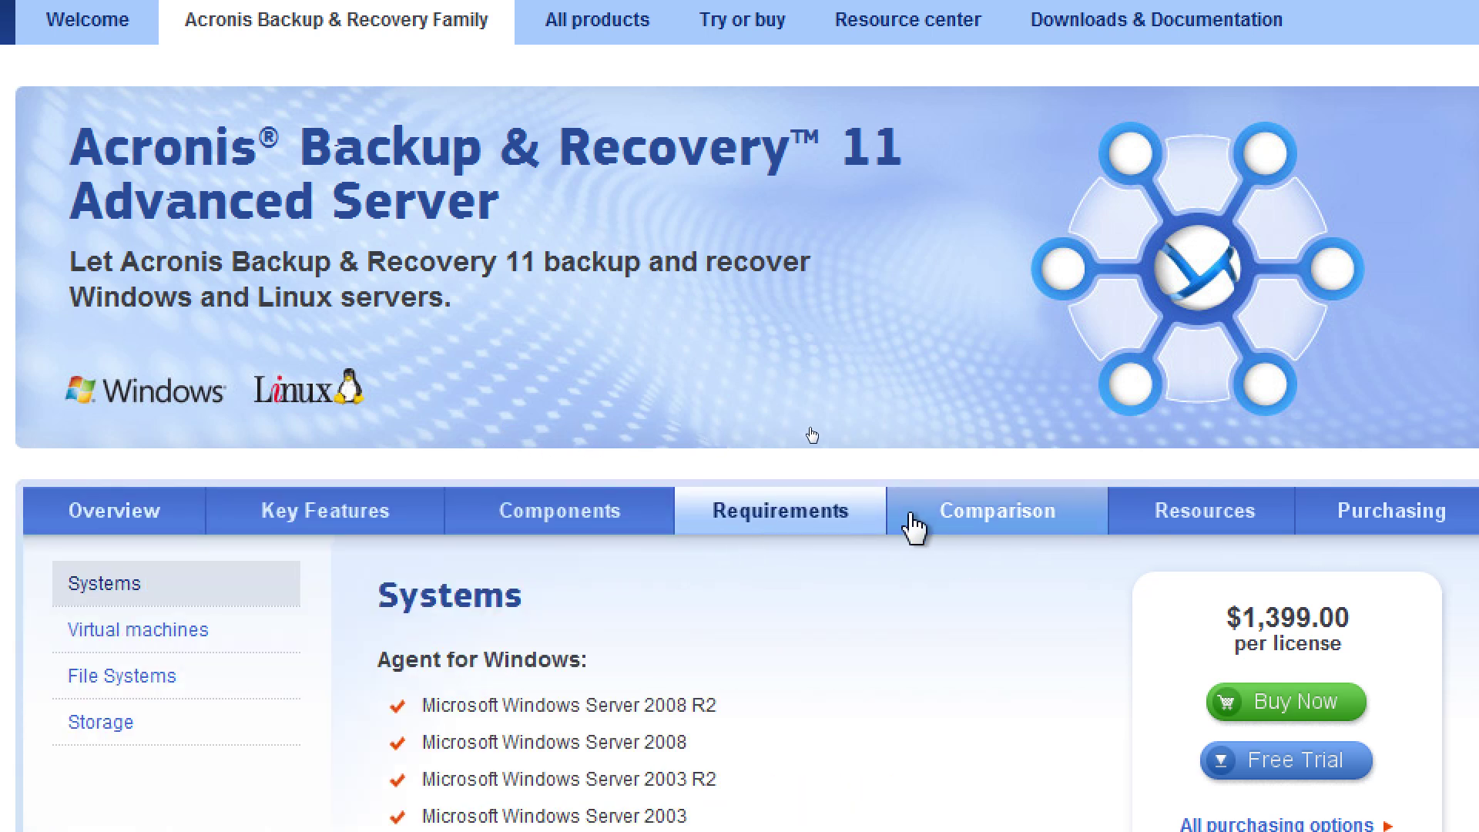
Revisit the comparison and tabs, ending on the Advanced Server Overview at $1,399.00 per license
{"action": "left_click", "coordinate": [914, 529]}
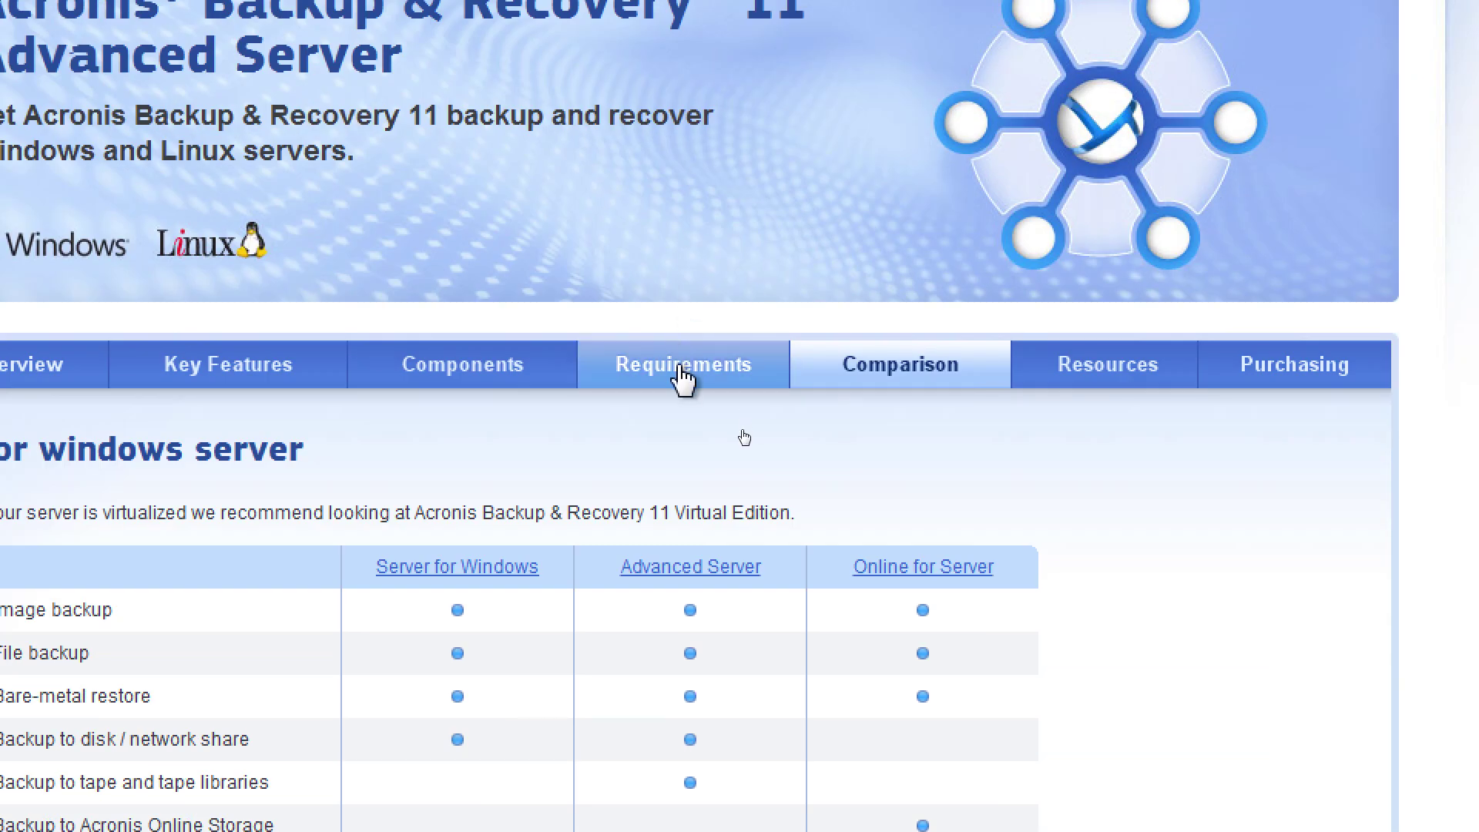
{"action": "left_click", "coordinate": [684, 379]}
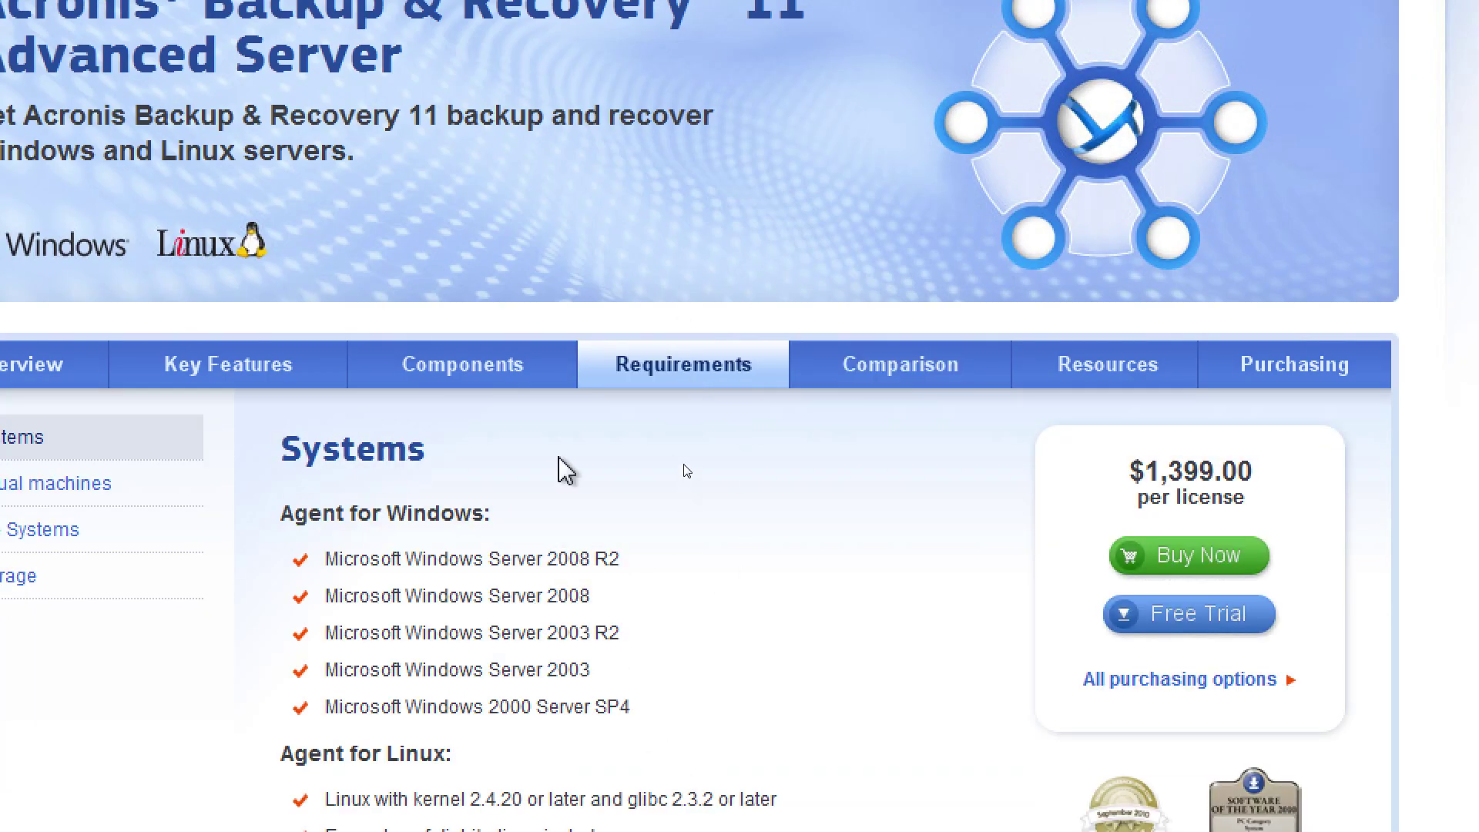
{"action": "left_click", "coordinate": [516, 381]}
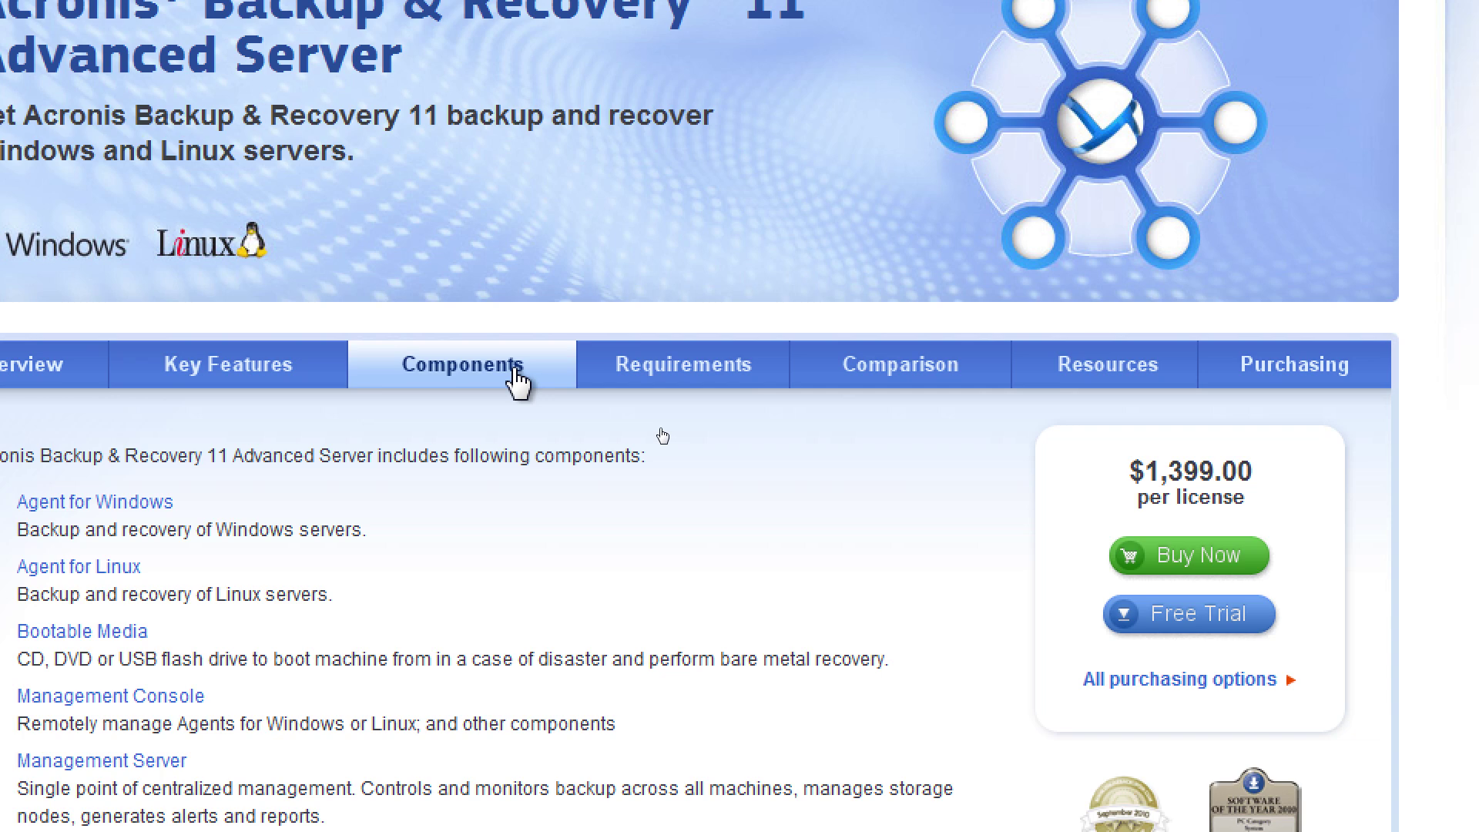
{"action": "left_click", "coordinate": [308, 379]}
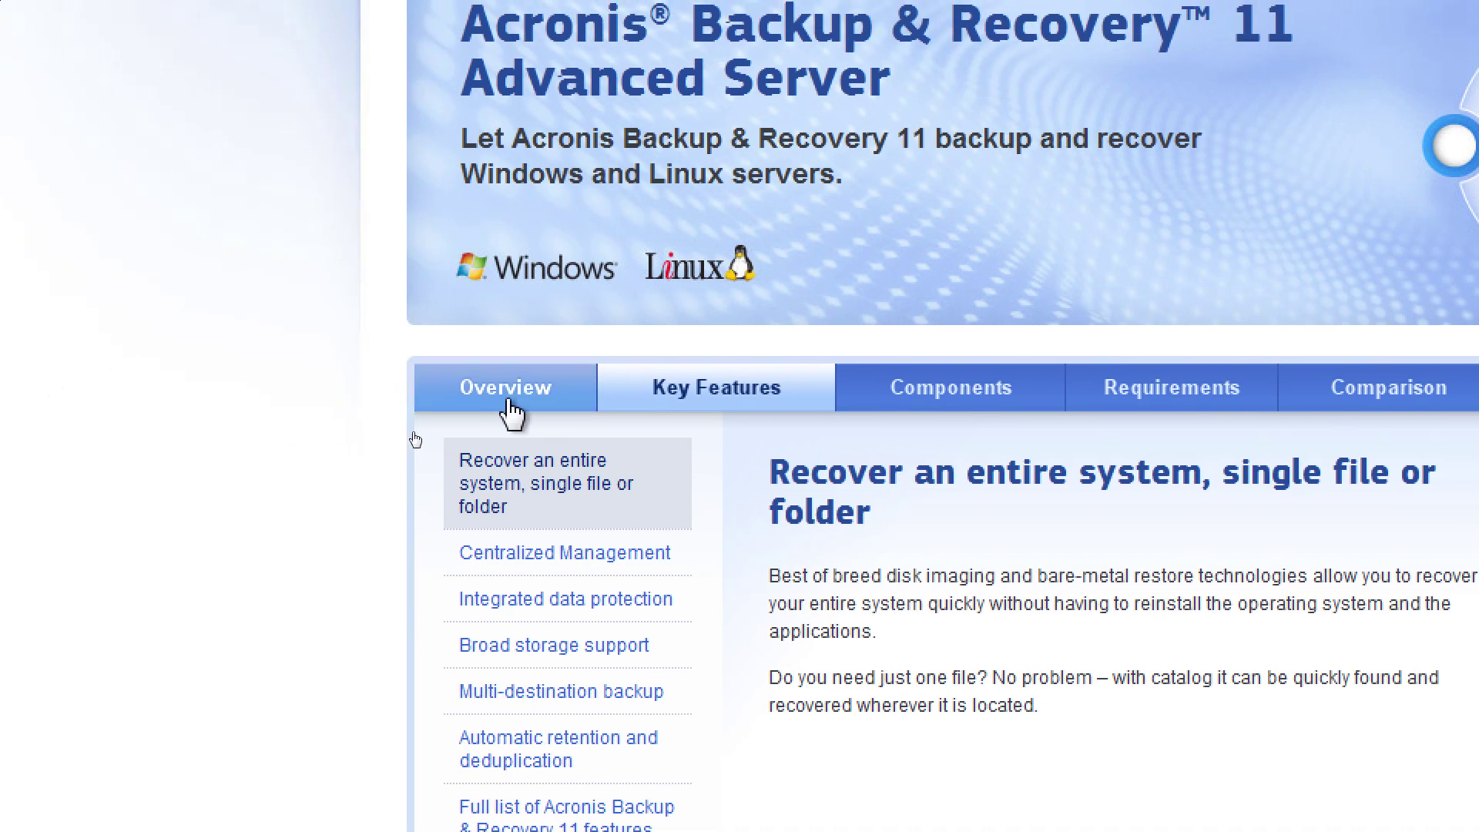
{"action": "left_click", "coordinate": [262, 377]}
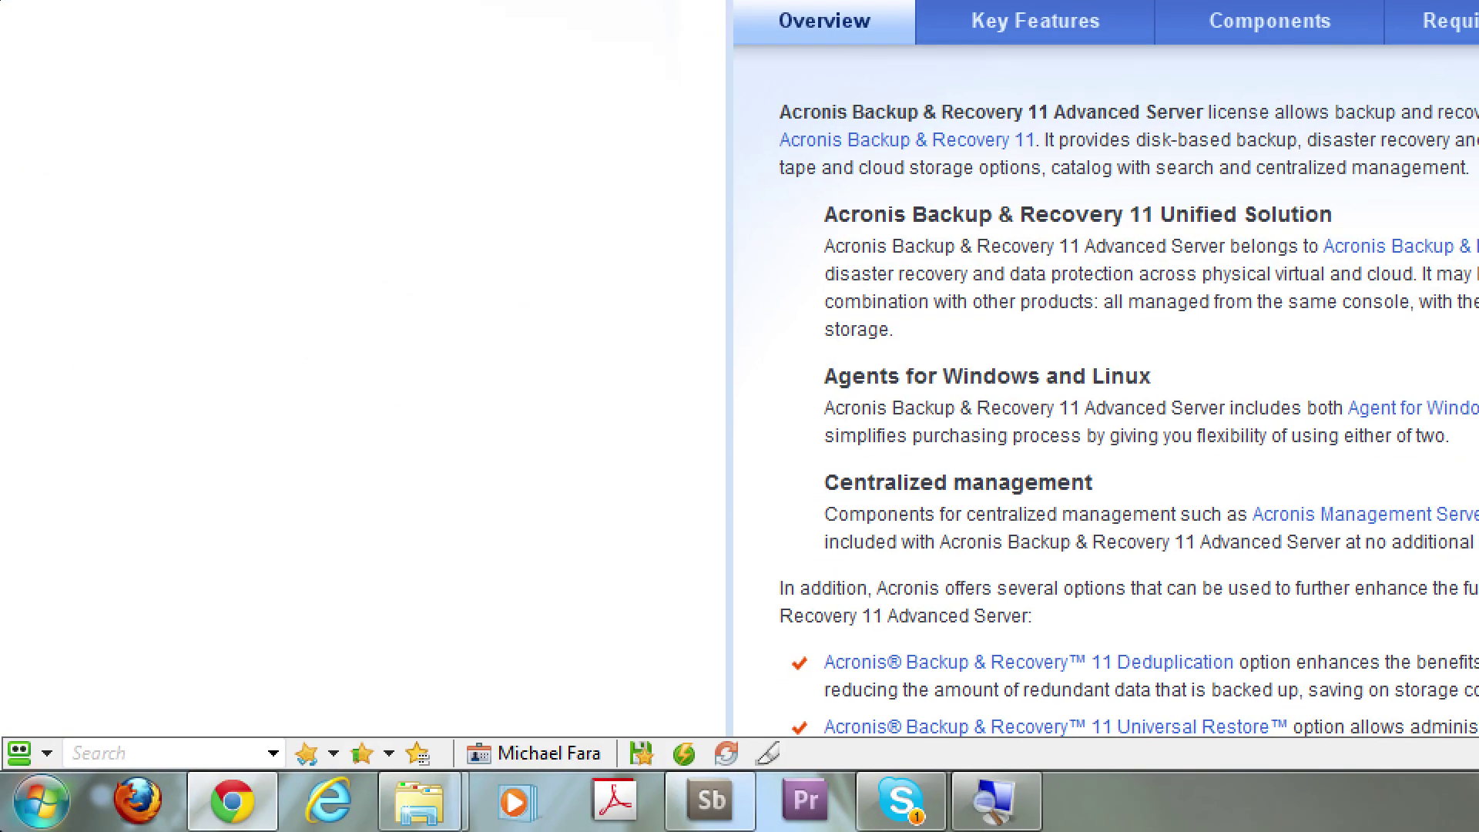
{"action": "left_click", "coordinate": [33, 819]}
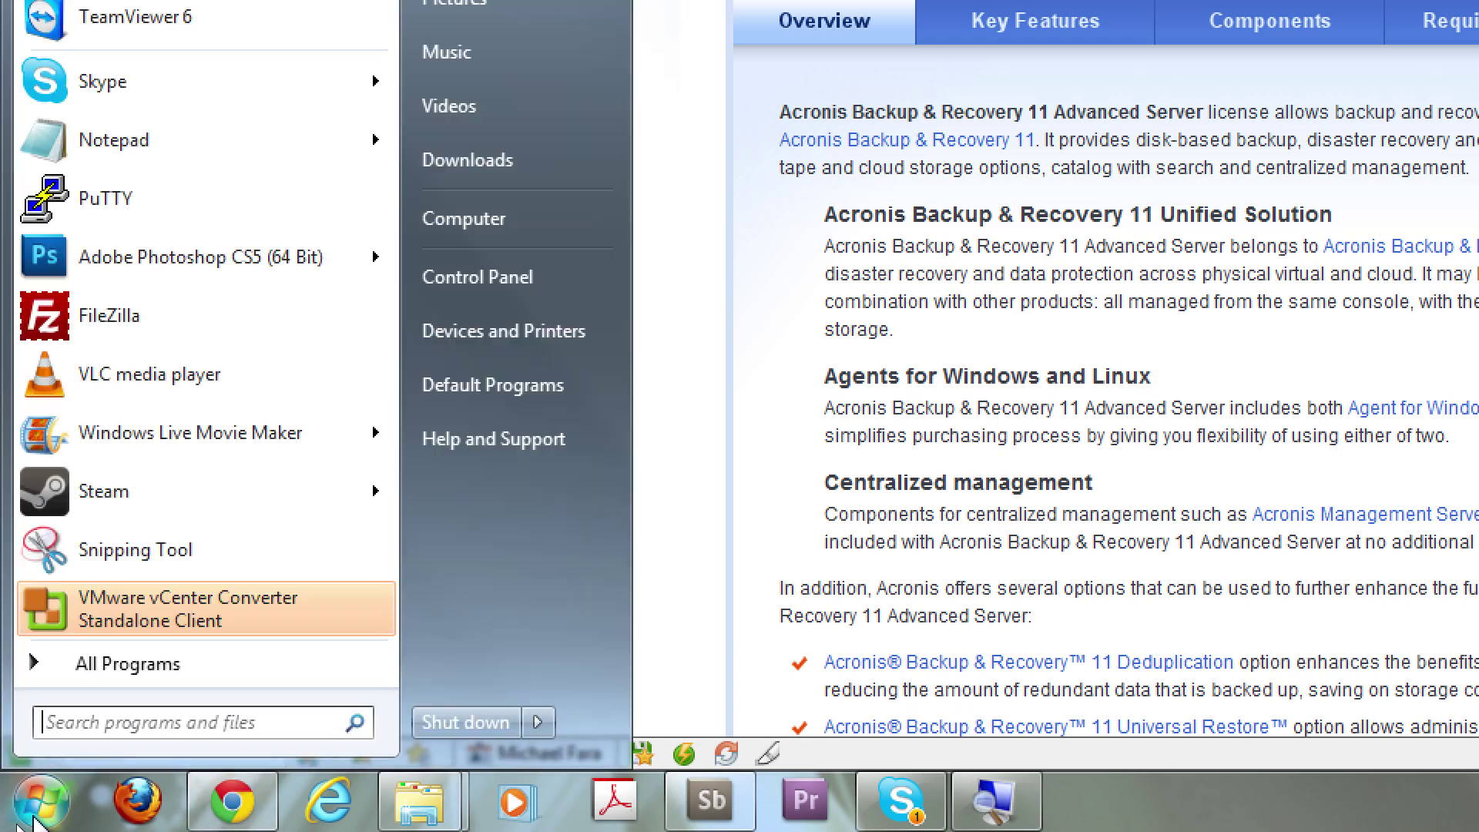
Launch Paragon Hard Disk Manager 2011 Suite from All Programs and right-click Basic MBR Hard Disk 0
{"action": "left_click", "coordinate": [158, 667]}
{"action": "scroll", "coordinate": [292, 336], "scroll_direction": "up", "scroll_amount": 4}
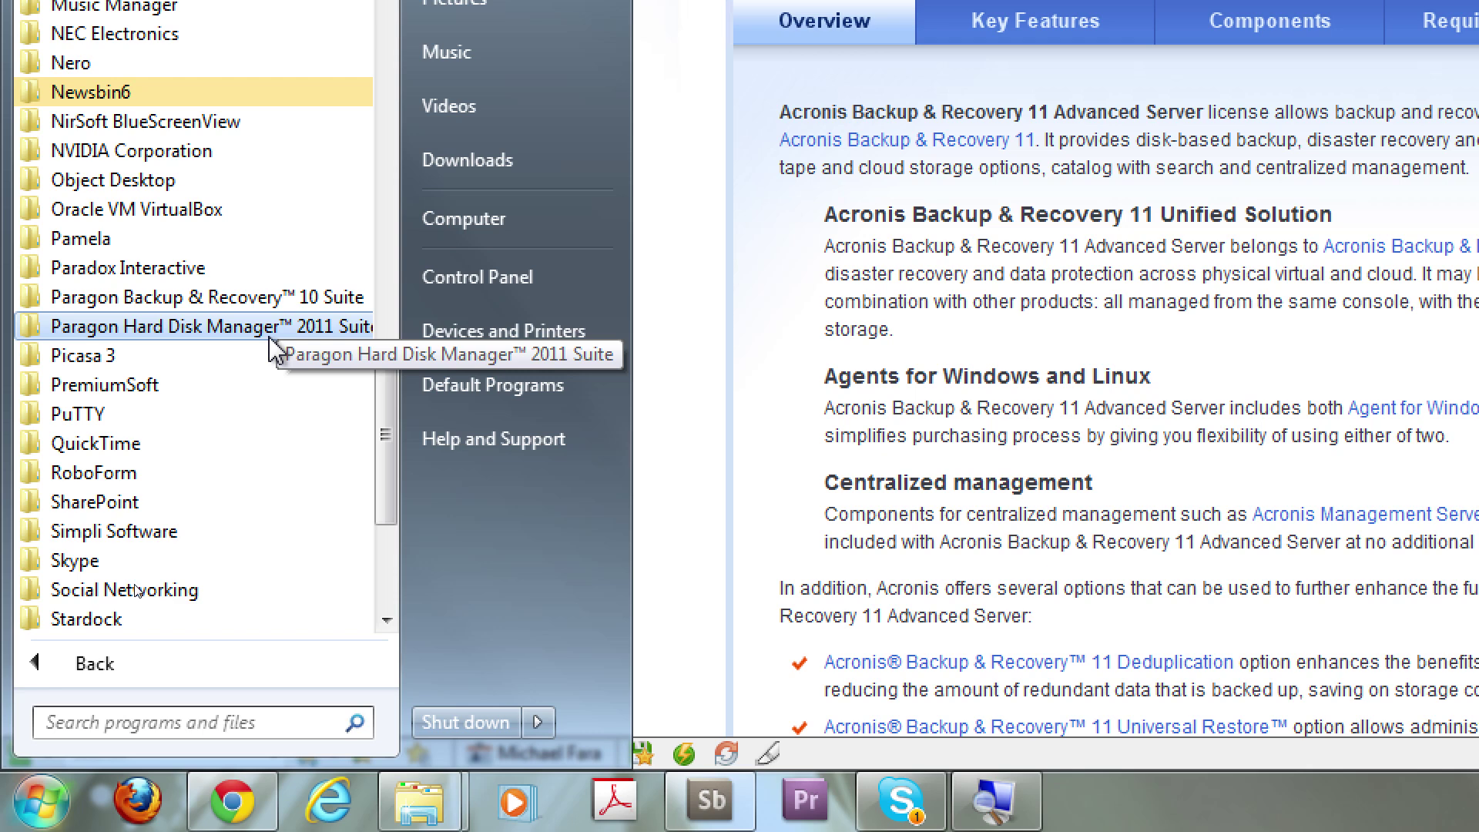
{"action": "left_click", "coordinate": [277, 328]}
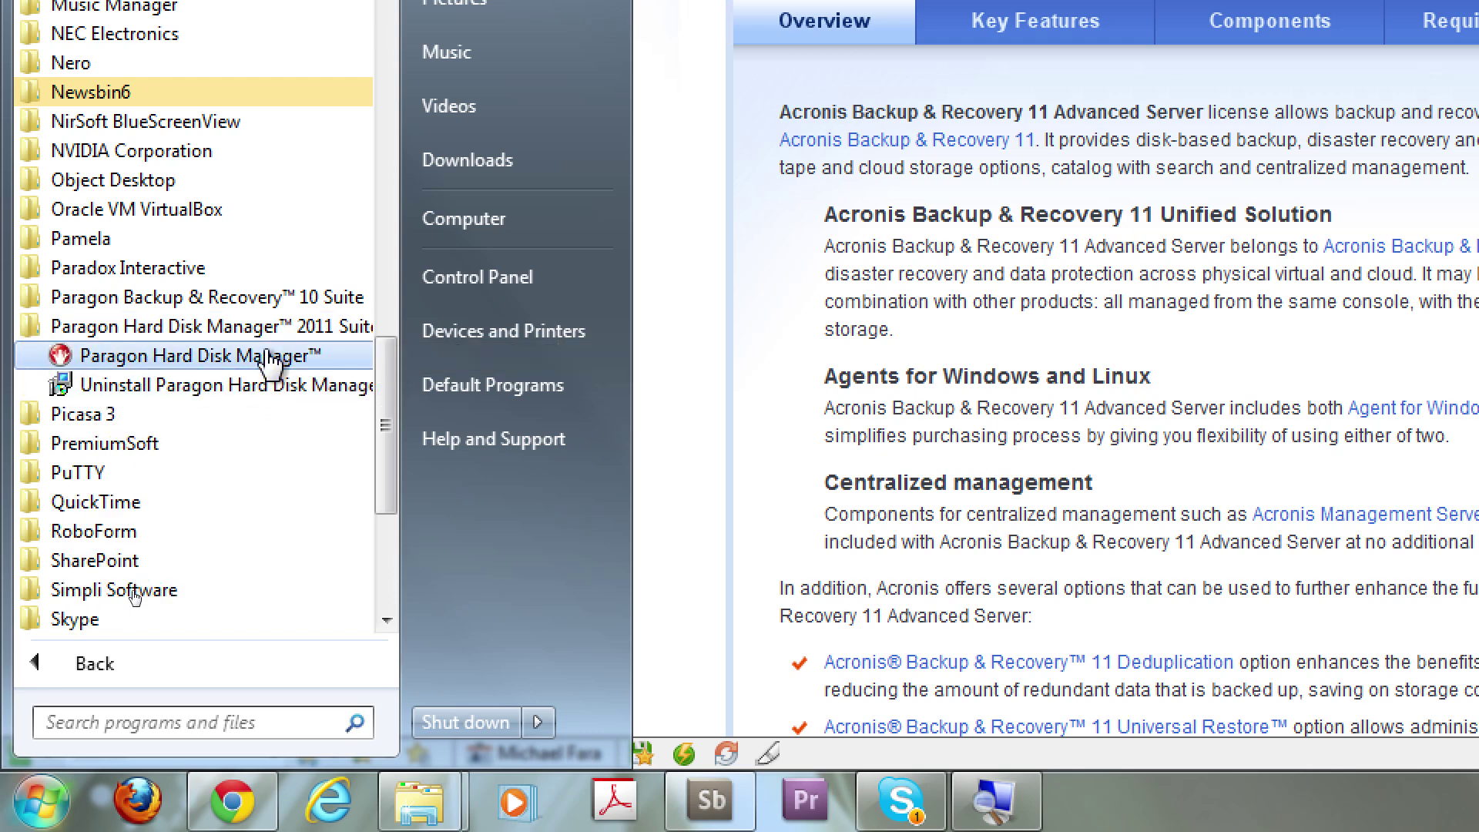
{"action": "left_click", "coordinate": [265, 366]}
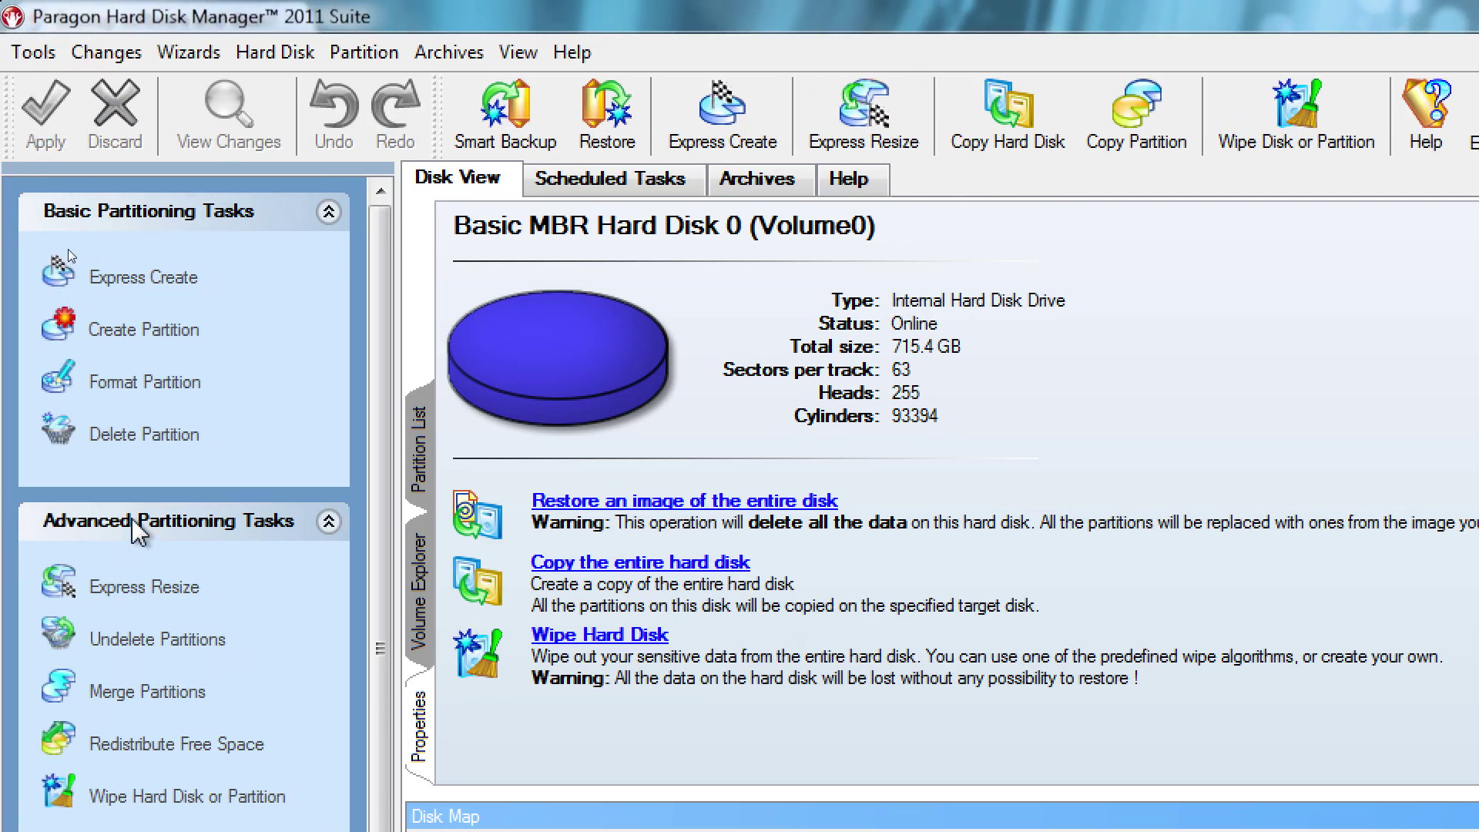
{"action": "left_click", "coordinate": [282, 52]}
{"action": "left_click", "coordinate": [861, 387]}
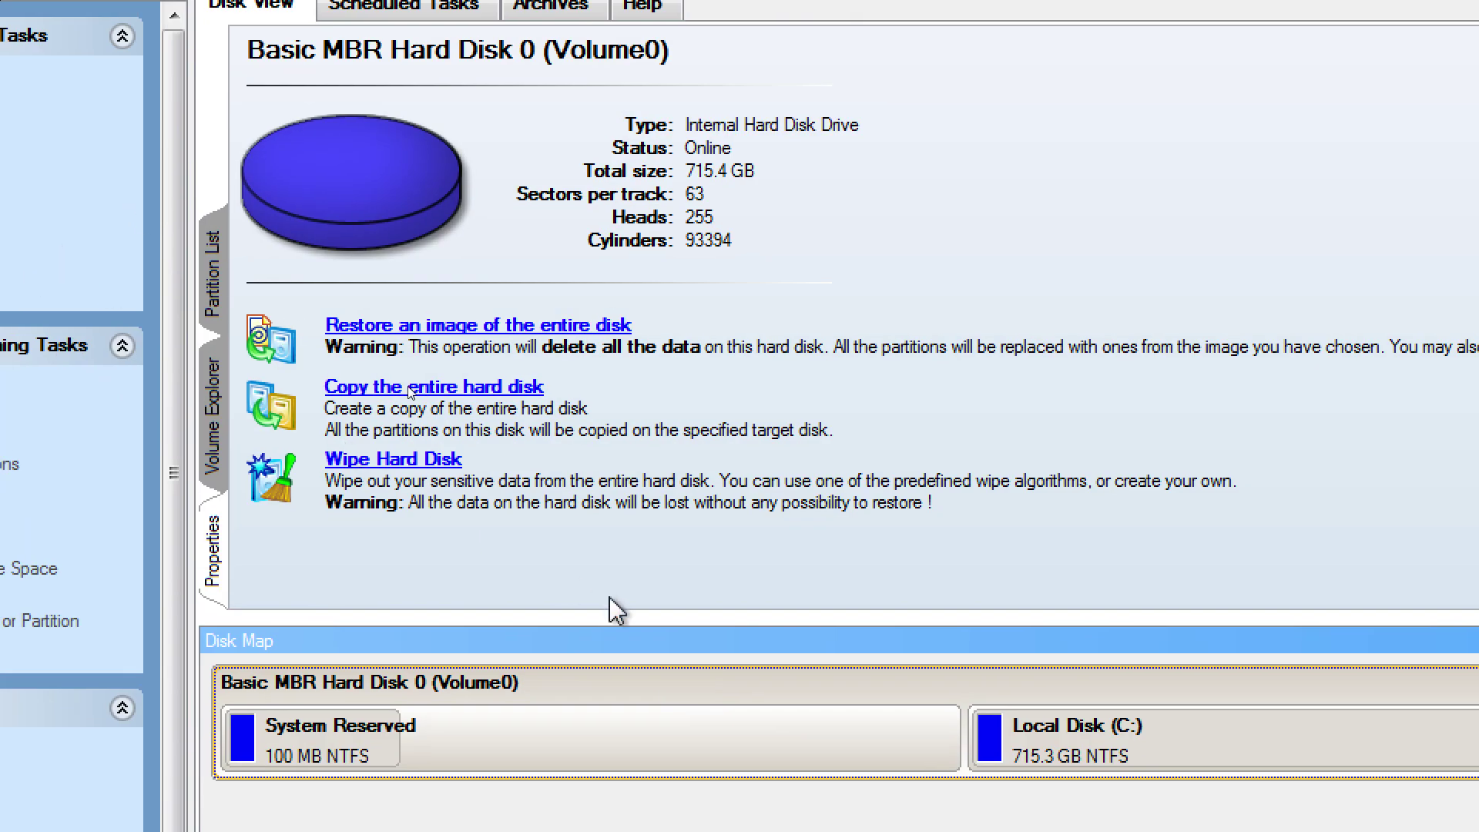
{"action": "right_click", "coordinate": [614, 704]}
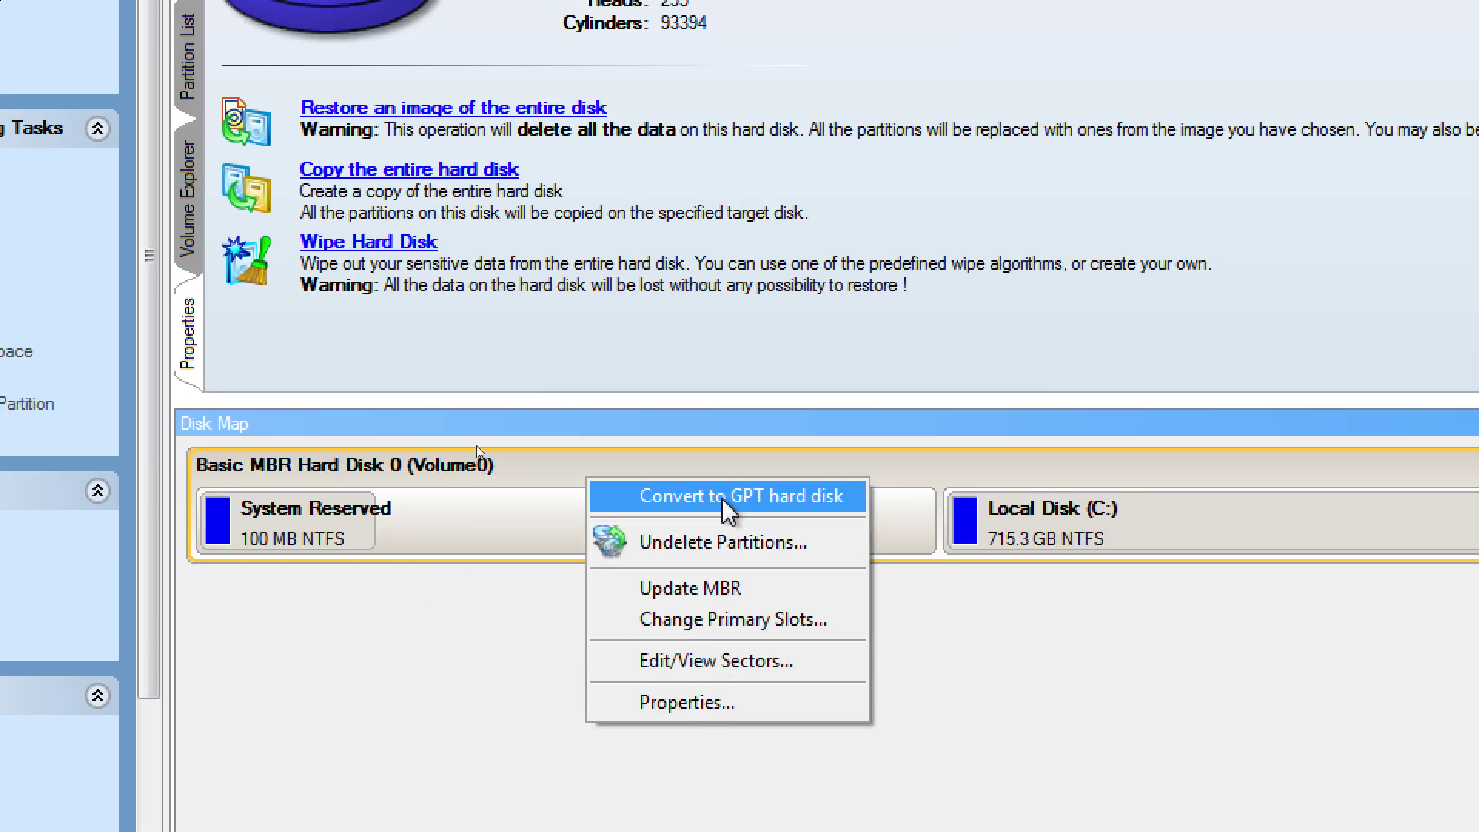
View Disk 0's Properties window and close it again
{"action": "left_click", "coordinate": [697, 704]}
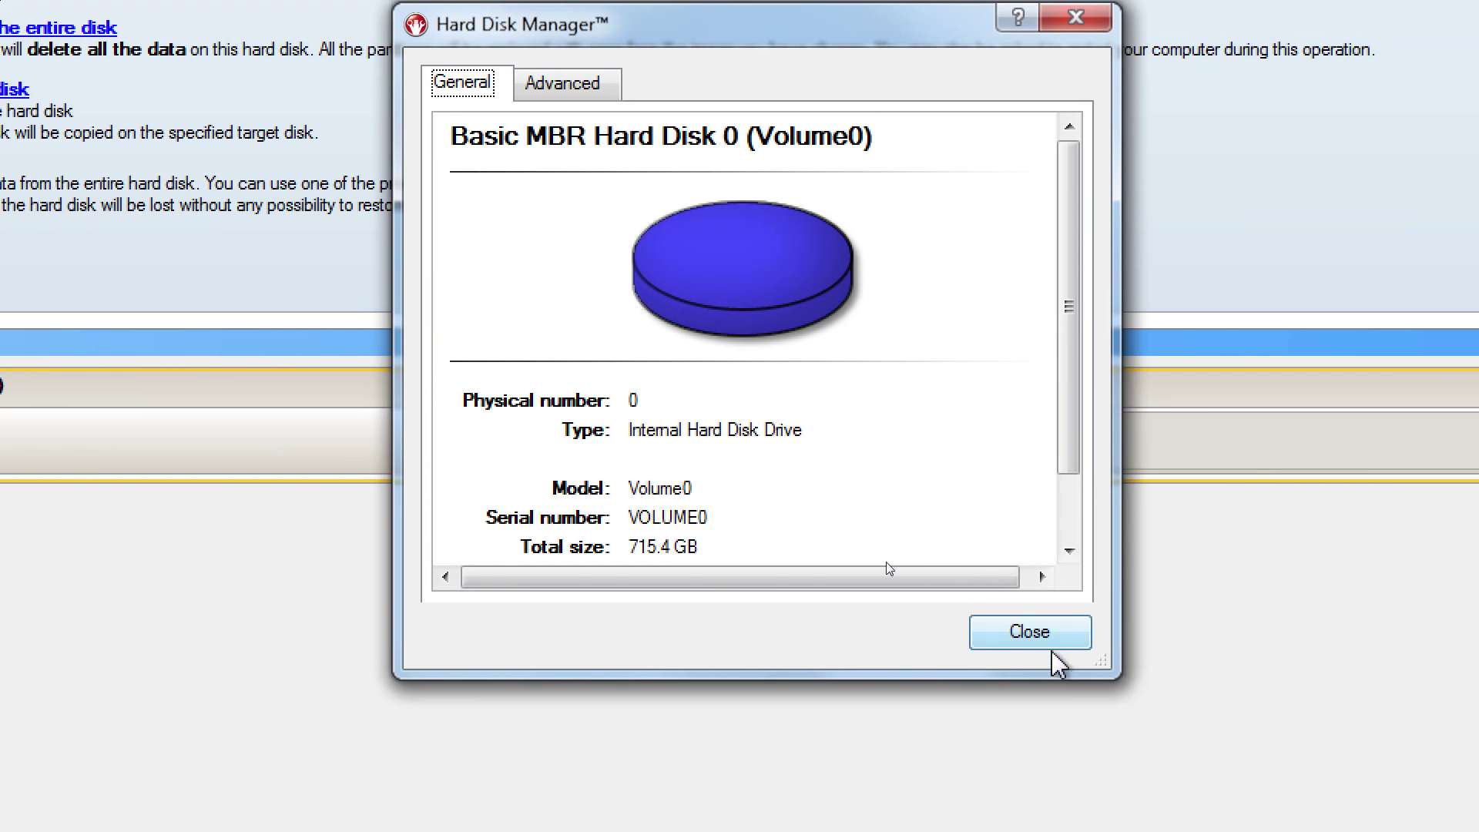
{"action": "left_click", "coordinate": [1471, 713]}
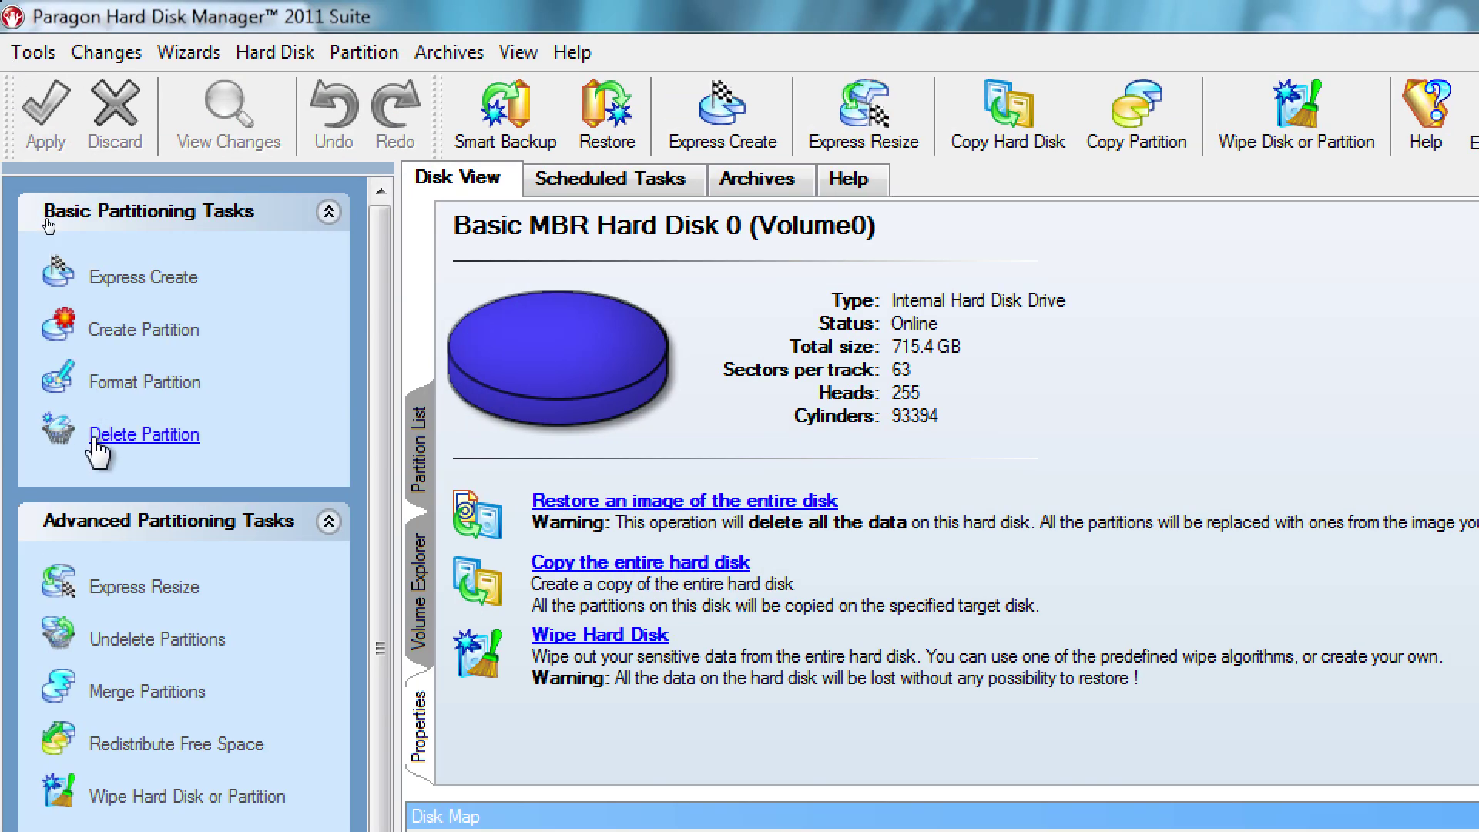
Scroll the task panel to Copying and Backup Tasks, then bring up the window's system menu
{"action": "scroll", "coordinate": [331, 618], "scroll_direction": "down", "scroll_amount": 6}
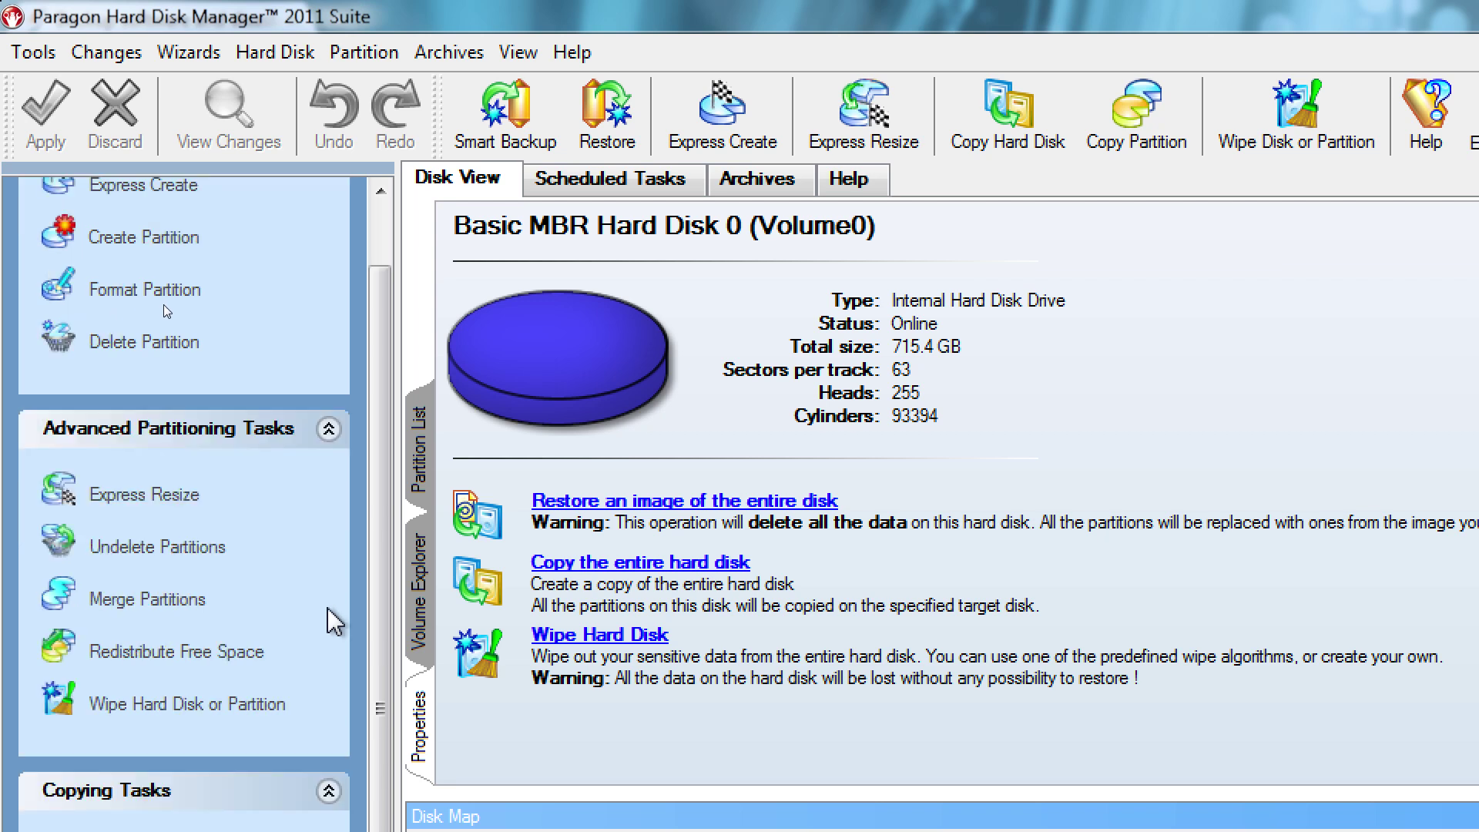
{"action": "scroll", "coordinate": [337, 632], "scroll_direction": "down", "scroll_amount": 2}
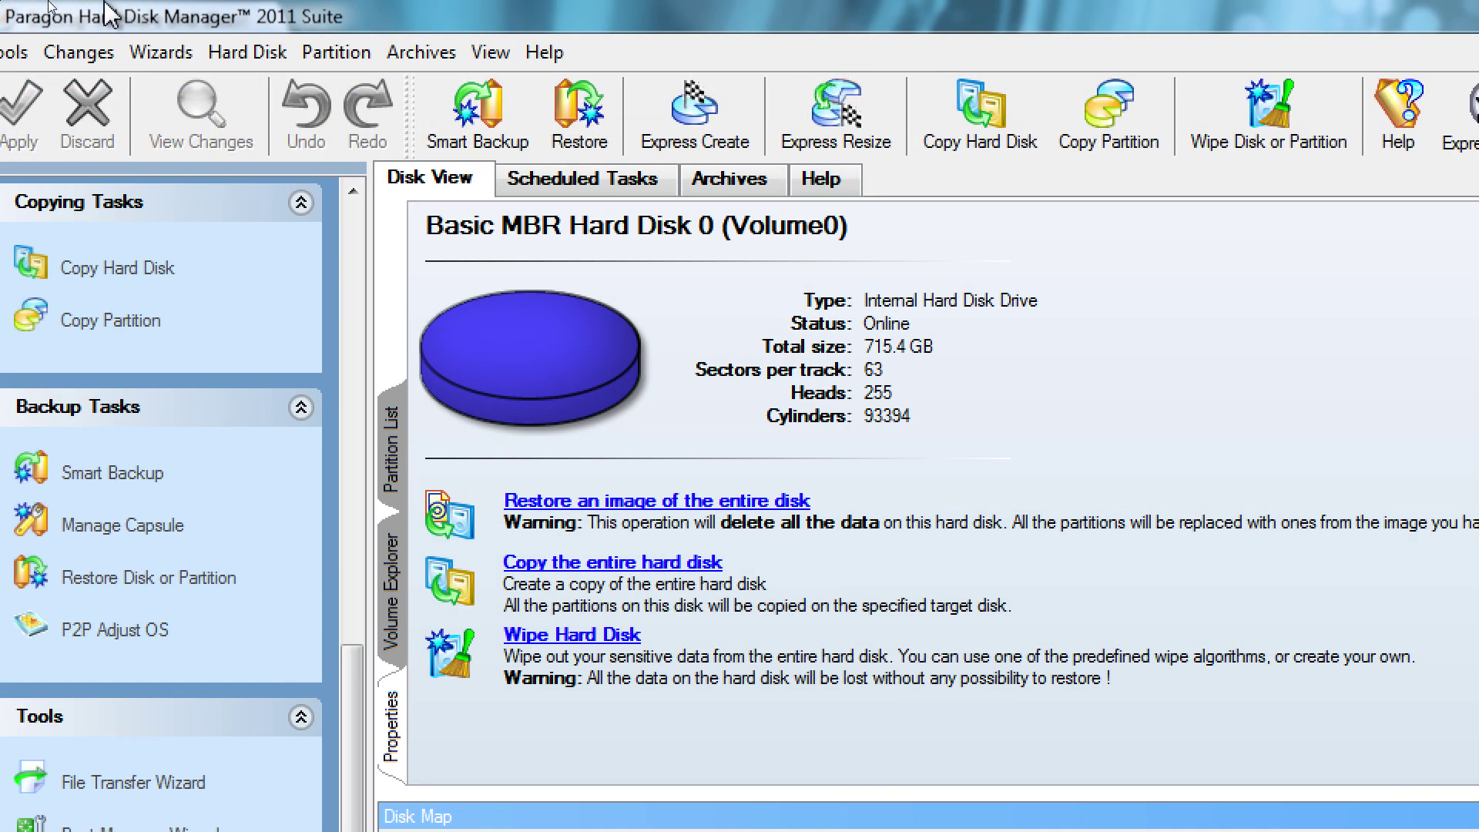
{"action": "left_click", "coordinate": [11, 15]}
Quit Paragon Hard Disk Manager and go to the Backup & Recovery 11 Virtual Edition page ($1,799)
{"action": "left_click", "coordinate": [67, 231]}
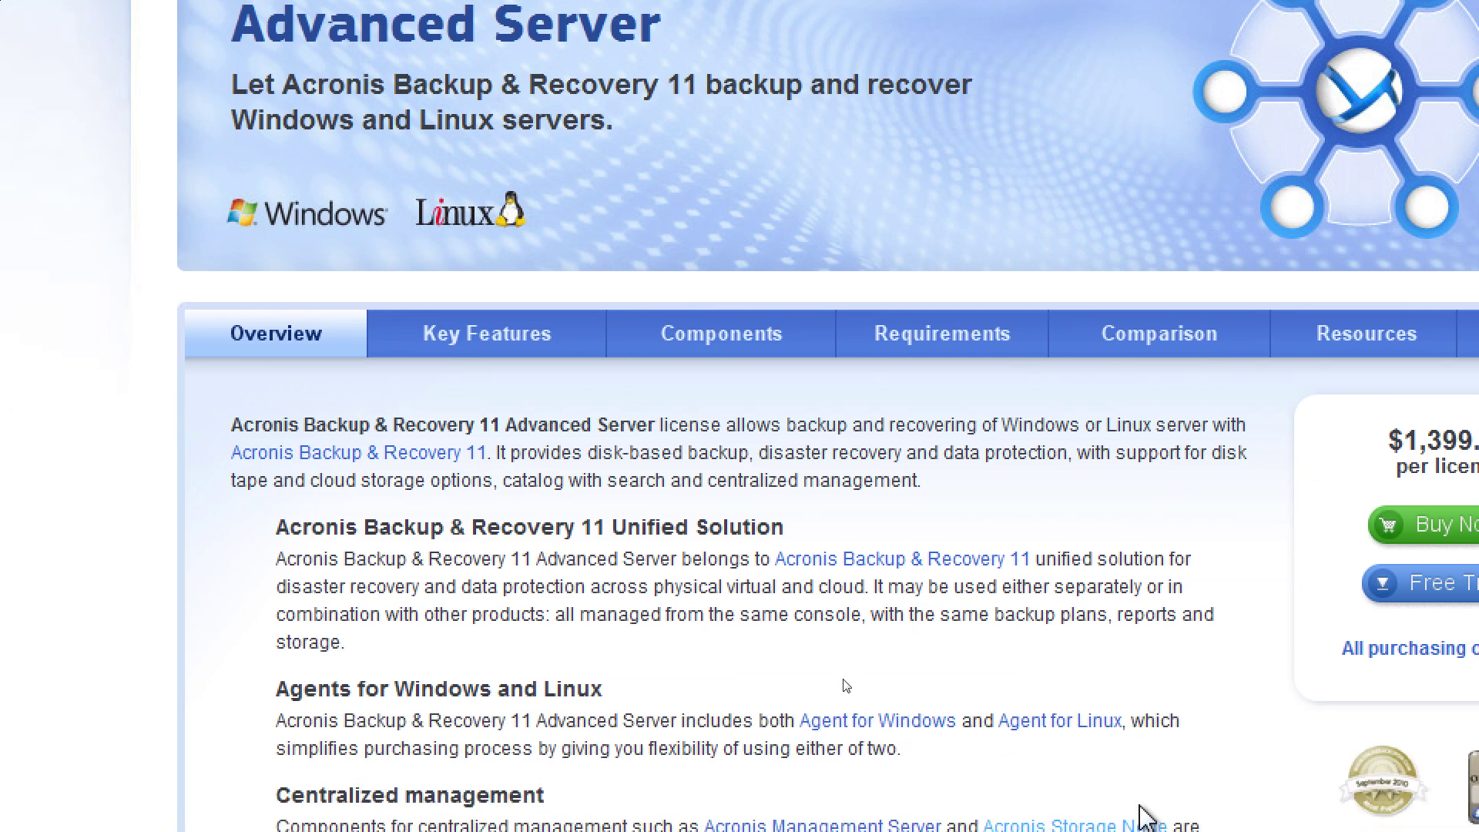
{"action": "scroll", "coordinate": [1151, 685], "scroll_direction": "down", "scroll_amount": 4}
{"action": "scroll", "coordinate": [1151, 685], "scroll_direction": "up", "scroll_amount": 3}
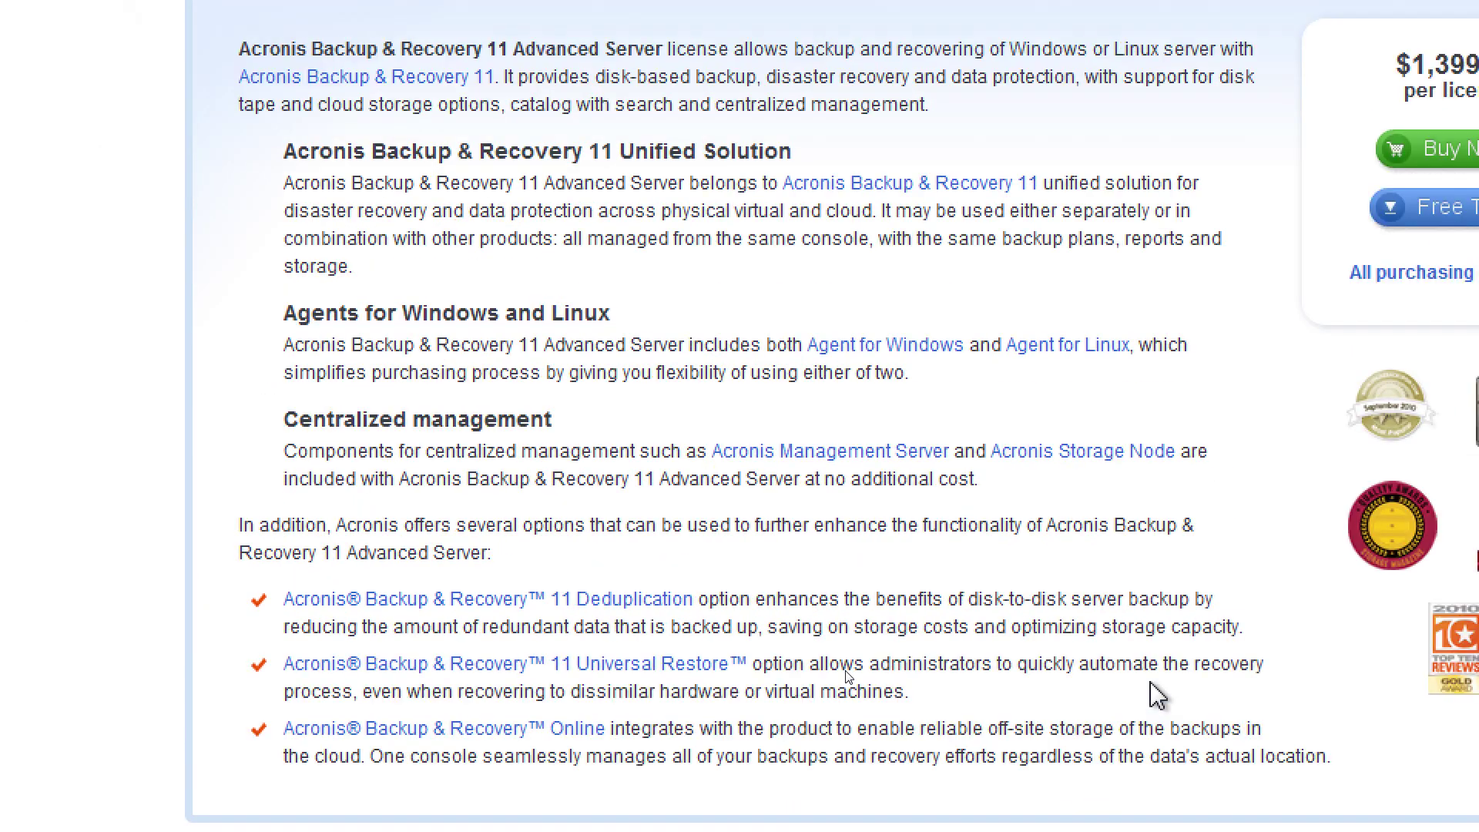
{"action": "scroll", "coordinate": [1149, 682], "scroll_direction": "up", "scroll_amount": 1}
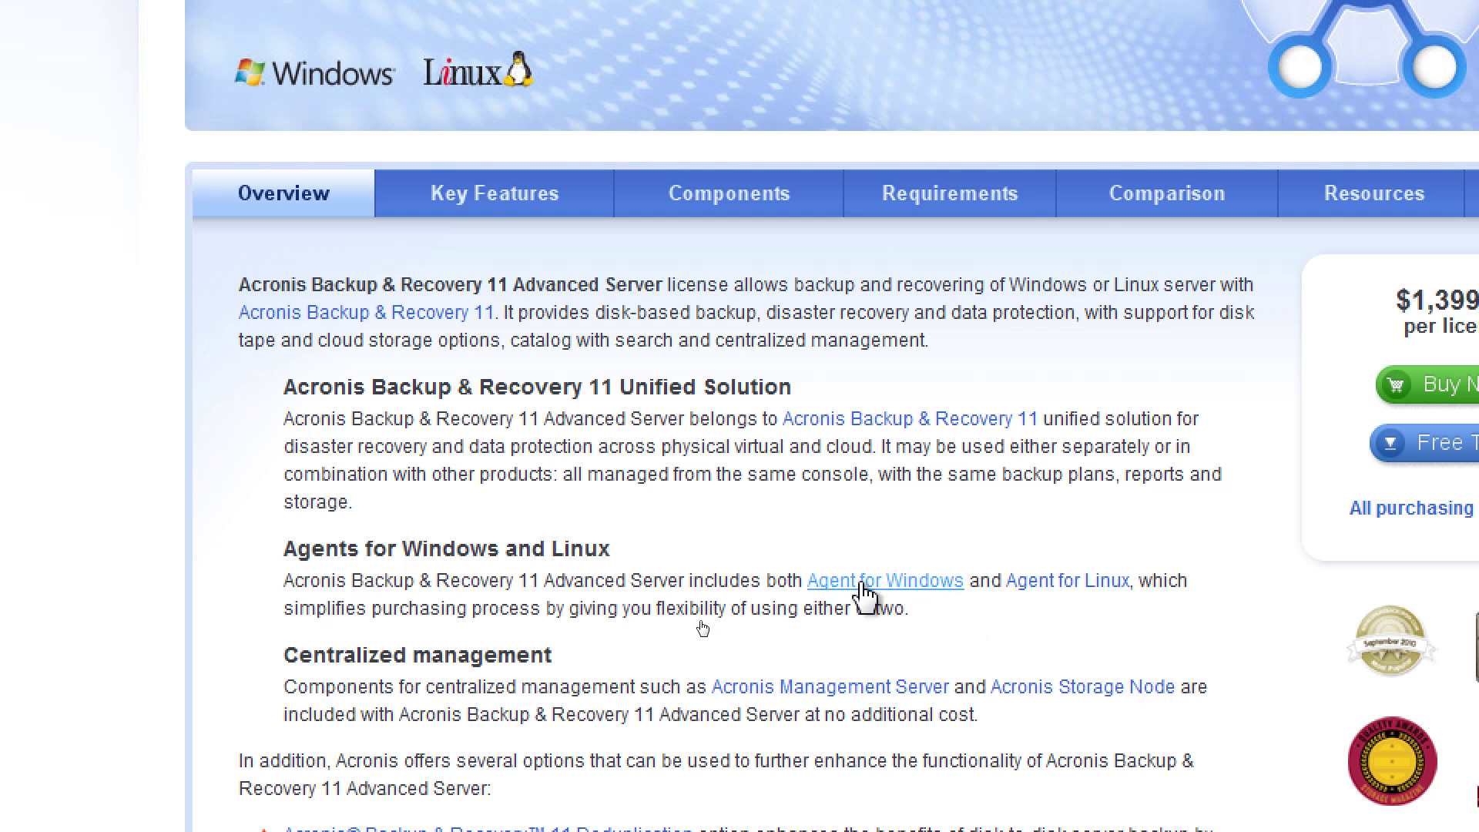
{"action": "scroll", "coordinate": [863, 593], "scroll_direction": "up", "scroll_amount": 6}
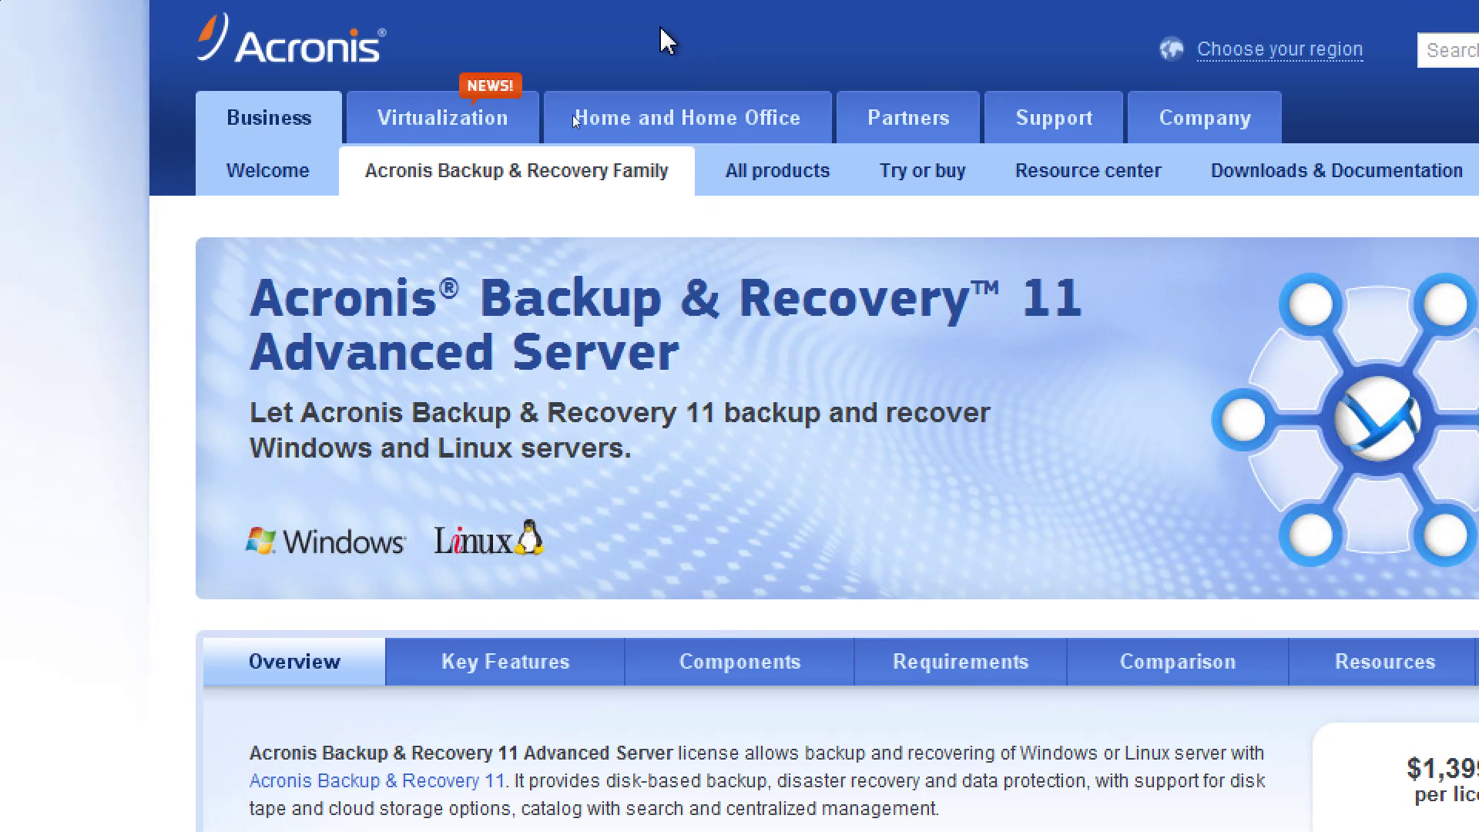
{"action": "left_click", "coordinate": [482, 122]}
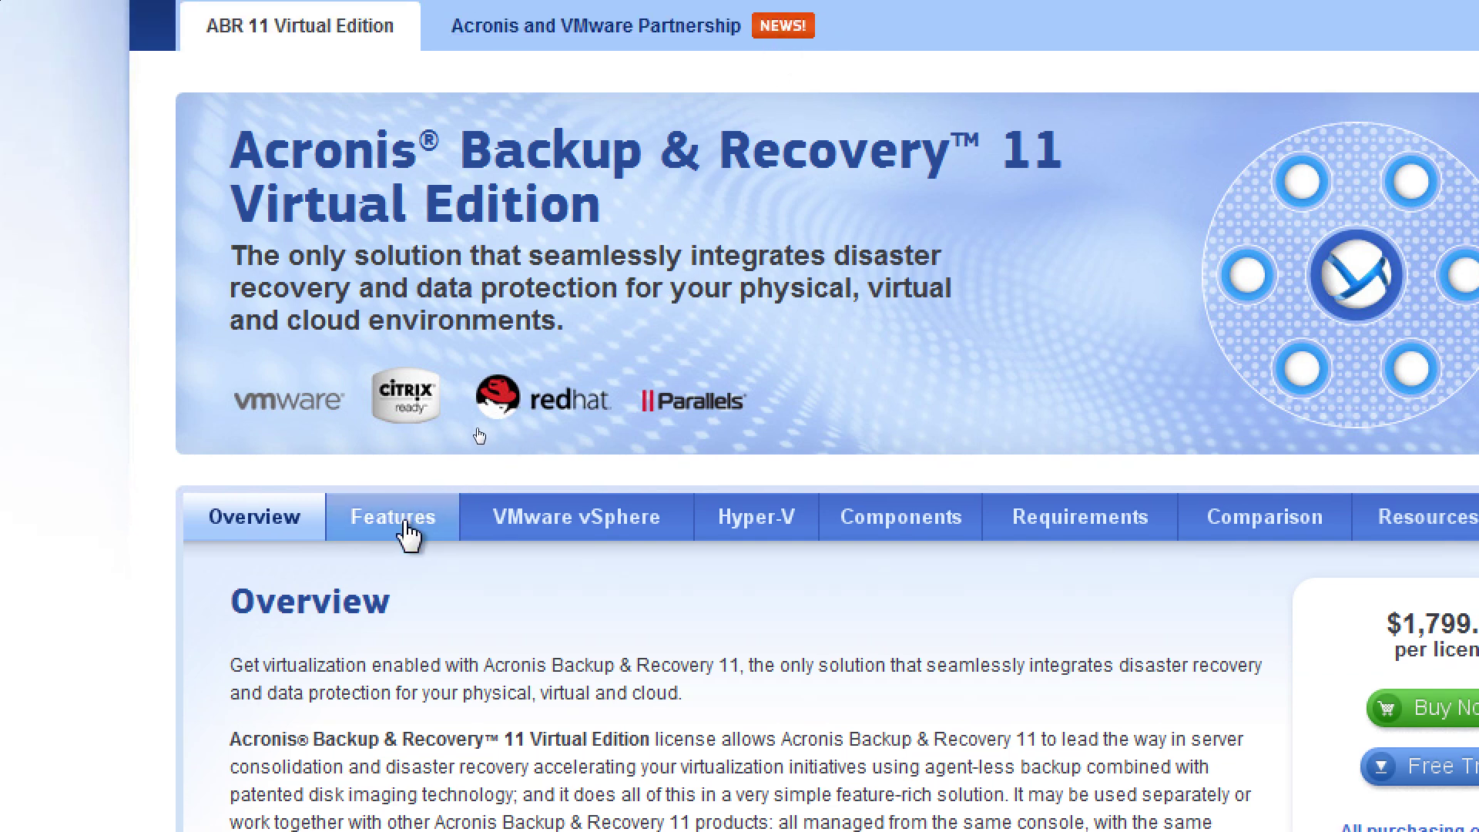
Show the Virtual Edition Features section and scroll through its six items down to Instant Restore
{"action": "left_click", "coordinate": [407, 526]}
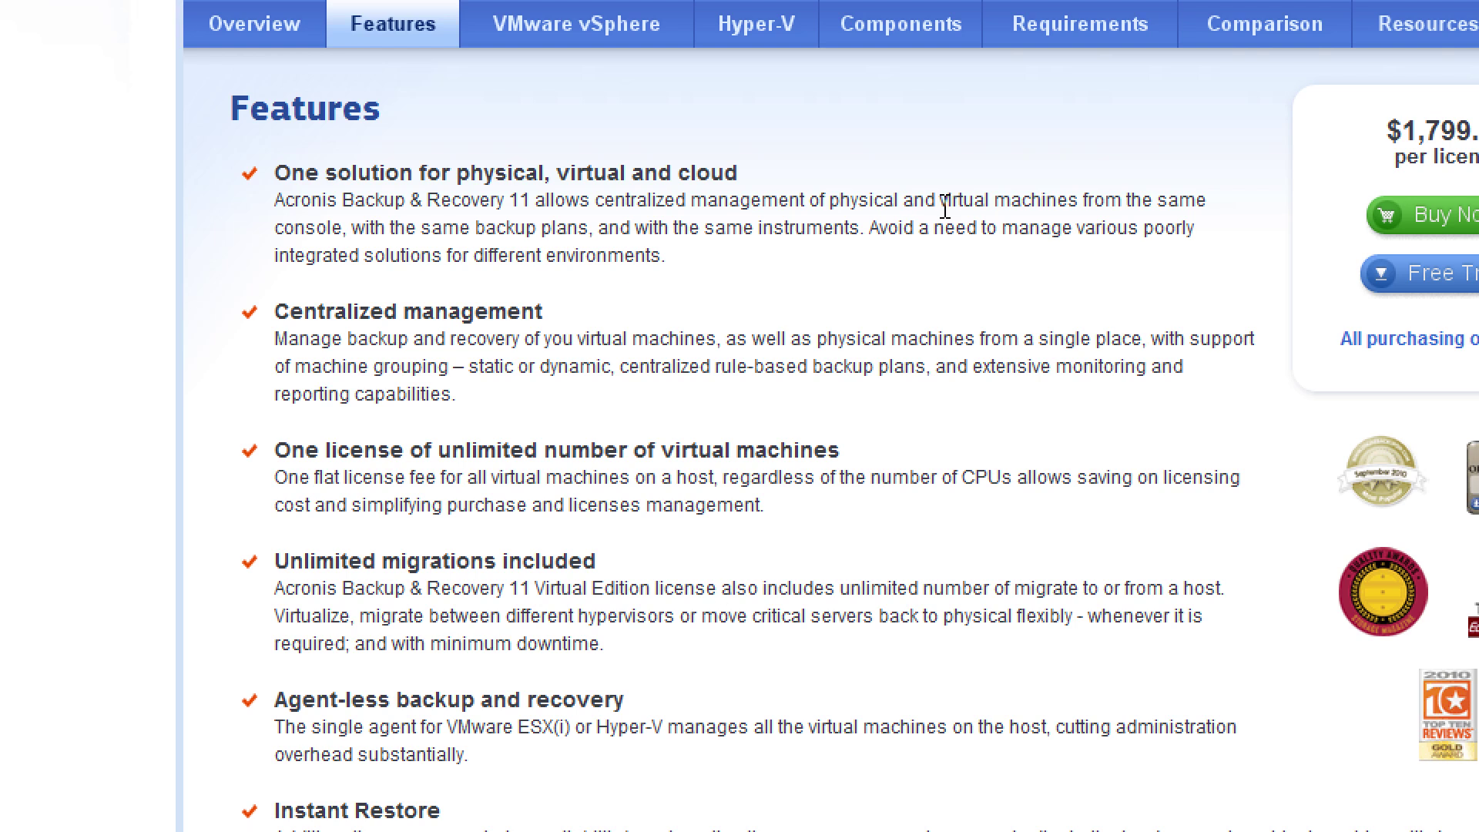
{"action": "scroll", "coordinate": [901, 416], "scroll_direction": "down", "scroll_amount": 3}
{"action": "scroll", "coordinate": [902, 404], "scroll_direction": "up", "scroll_amount": 1}
{"action": "scroll", "coordinate": [901, 403], "scroll_direction": "down", "scroll_amount": 2}
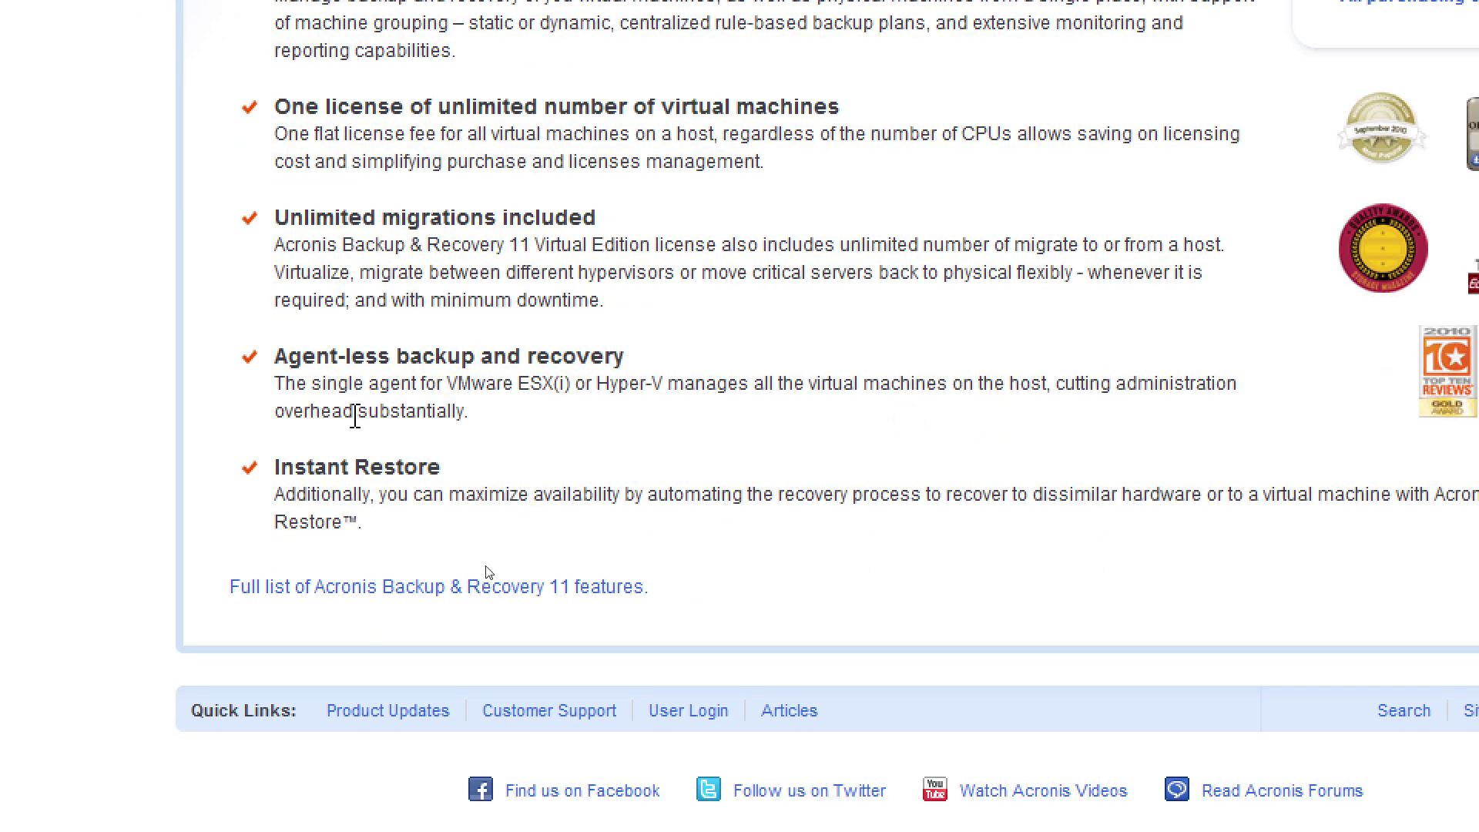
{"action": "scroll", "coordinate": [505, 493], "scroll_direction": "up", "scroll_amount": 5}
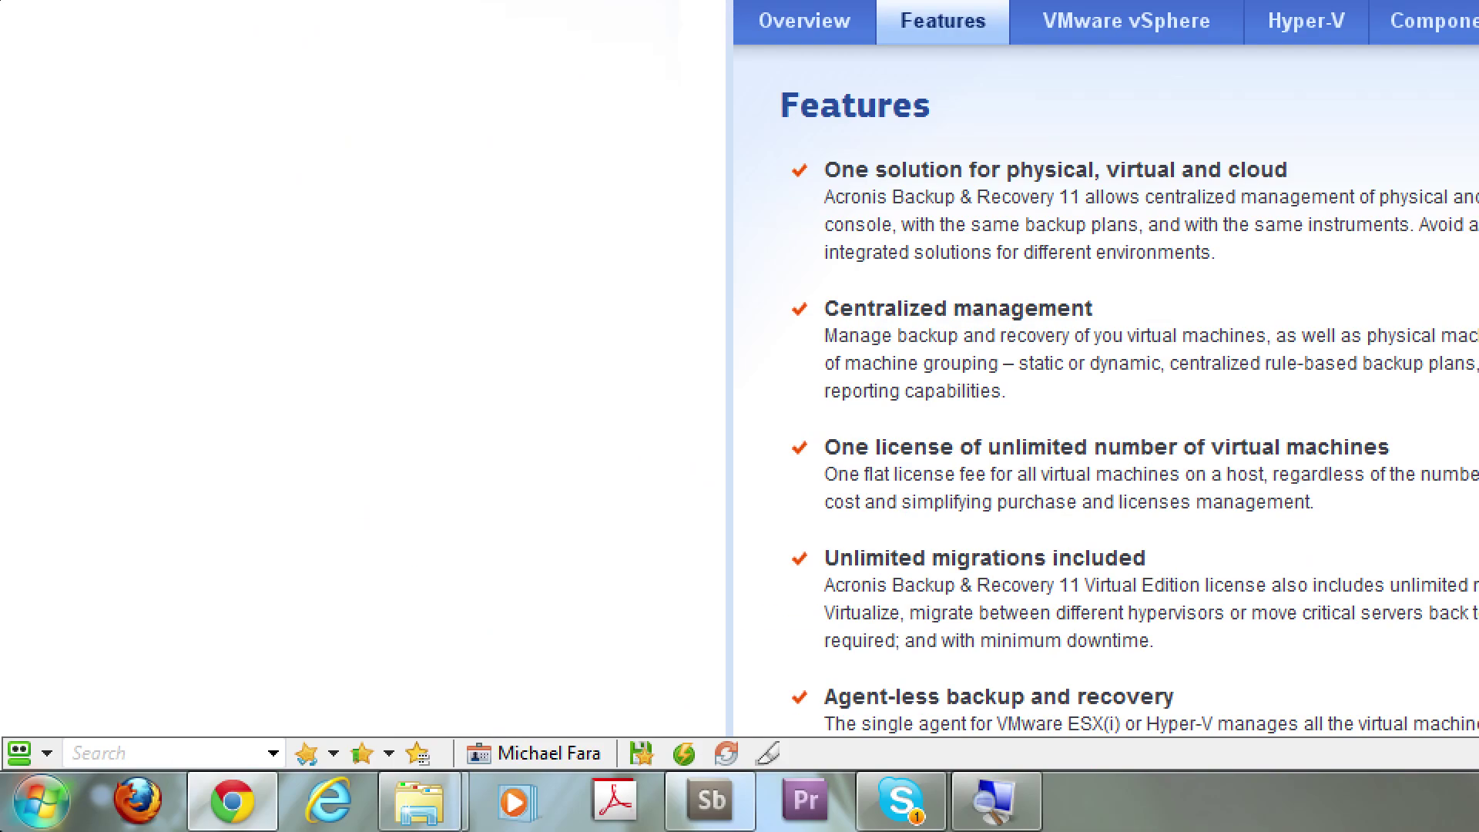
Find VMware Workstation through the Start menu search and launch it
{"action": "left_click", "coordinate": [40, 801]}
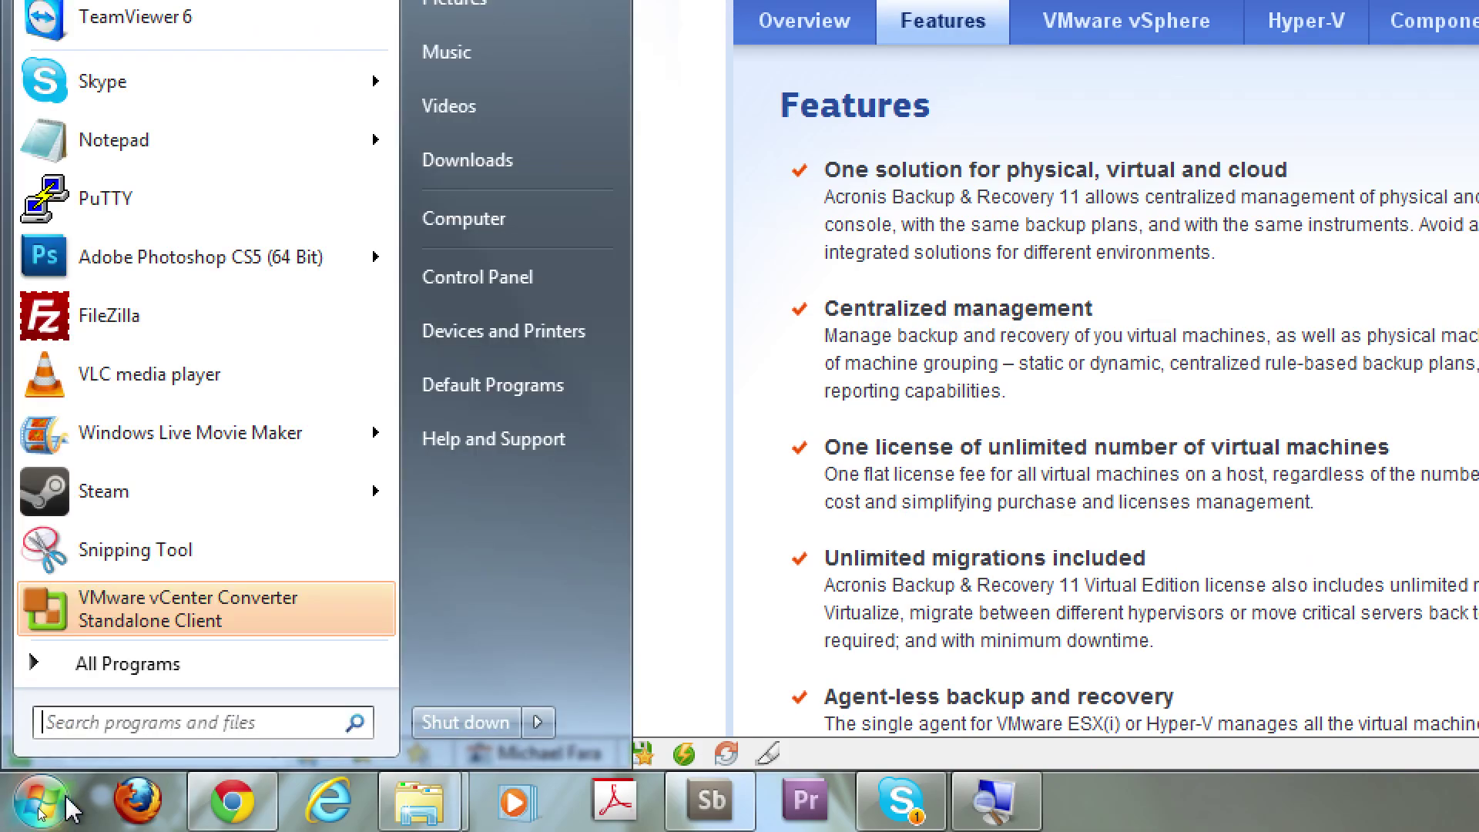
{"action": "left_click", "coordinate": [104, 724]}
{"action": "type", "text": "vmware"}
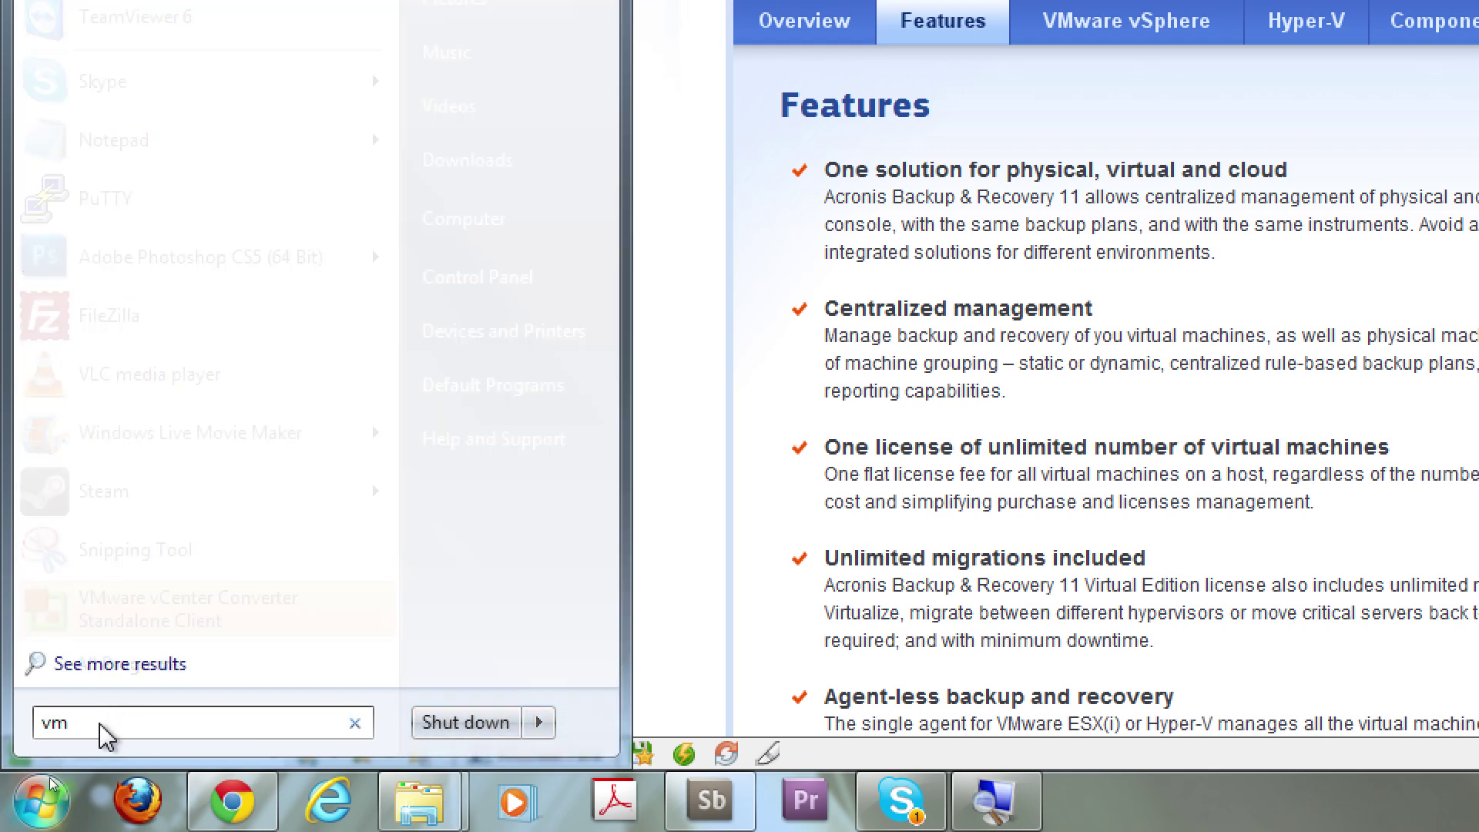
{"action": "type", "text": " wr"}
{"action": "key", "text": "BackSpace"}
{"action": "type", "text": "or"}
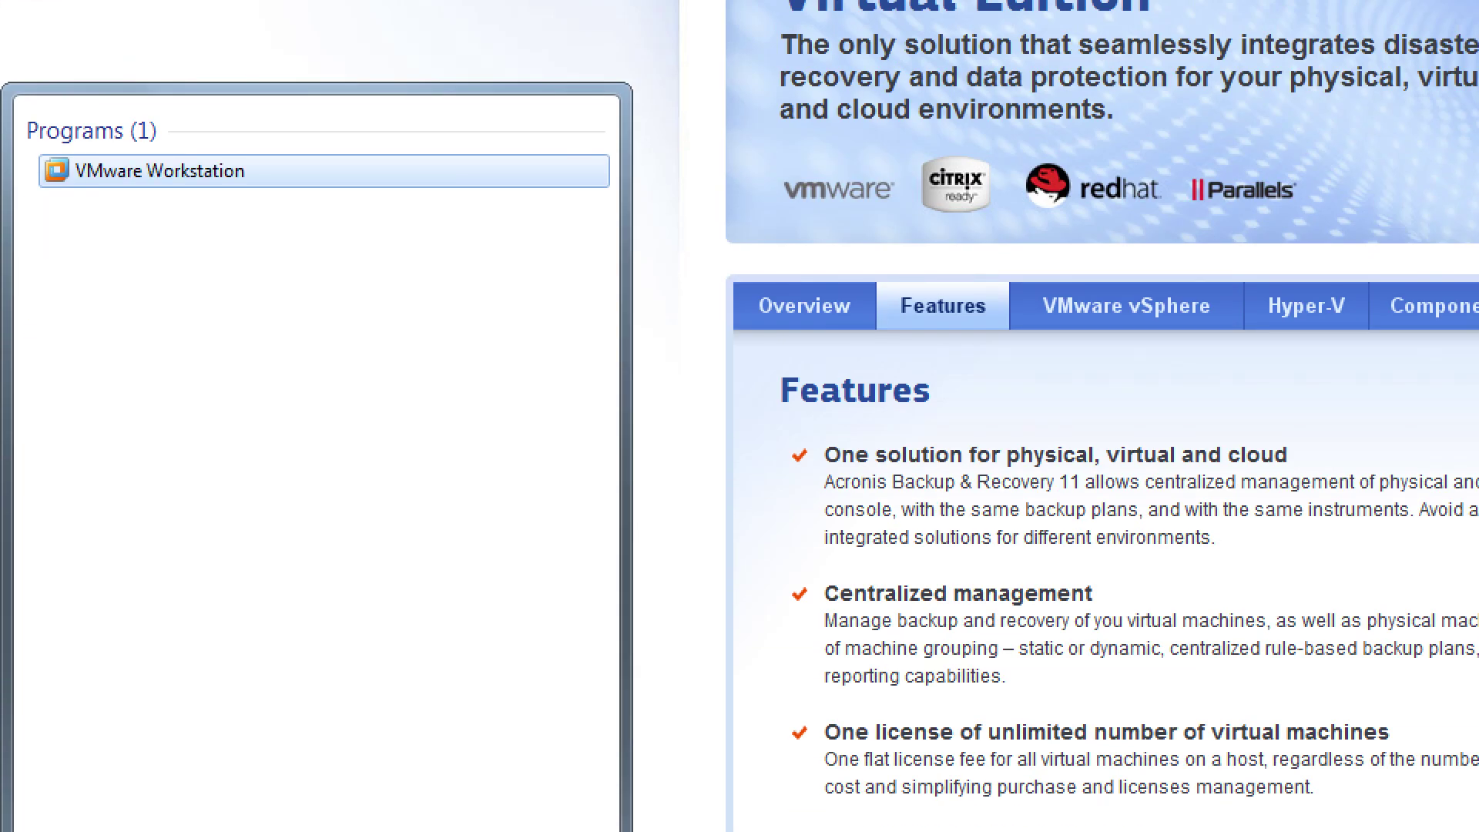
{"action": "left_click", "coordinate": [265, 175]}
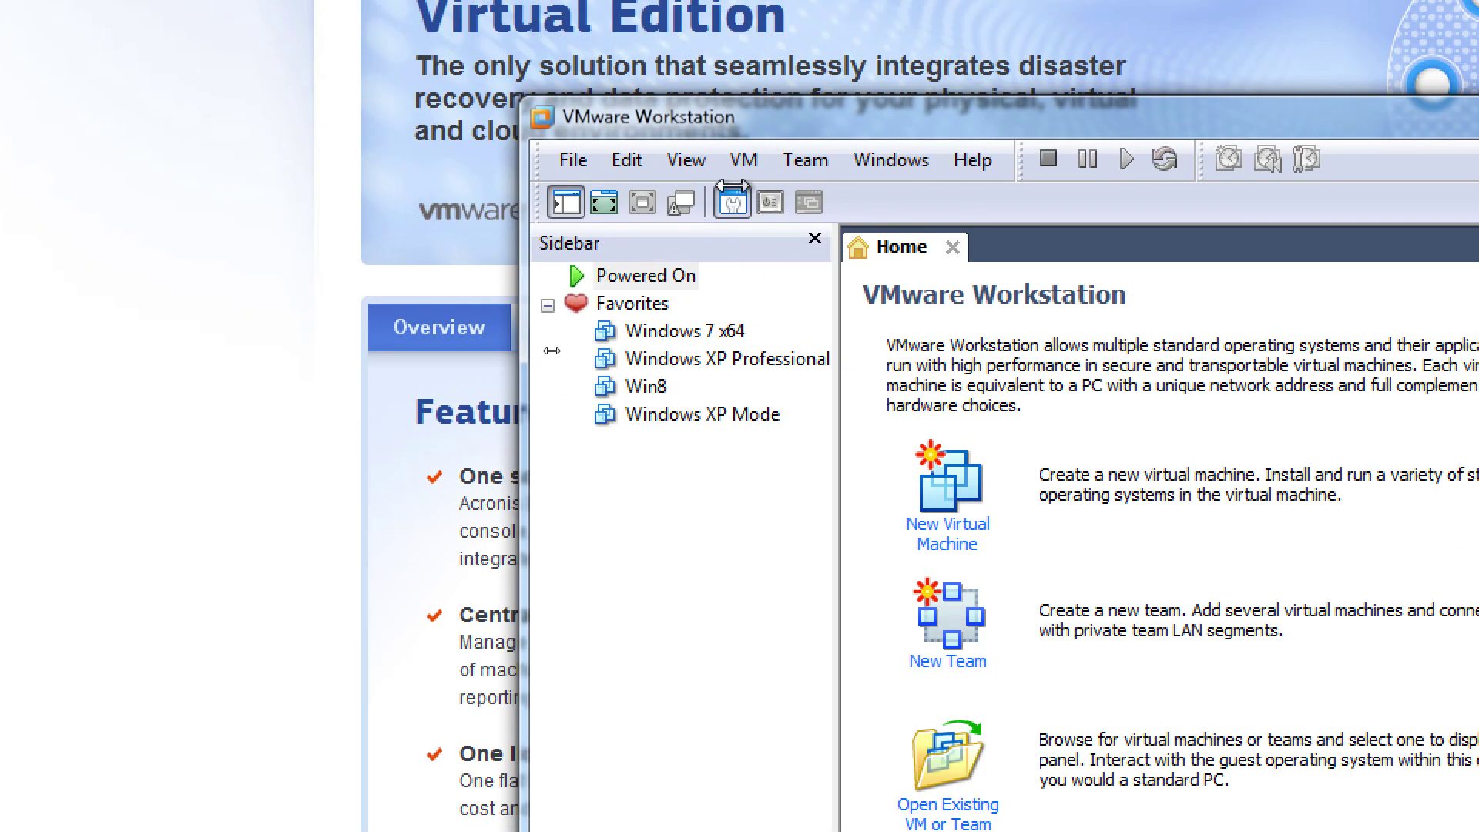
Start the Conversion Wizard with File > Import or Export...
{"action": "left_click", "coordinate": [571, 163]}
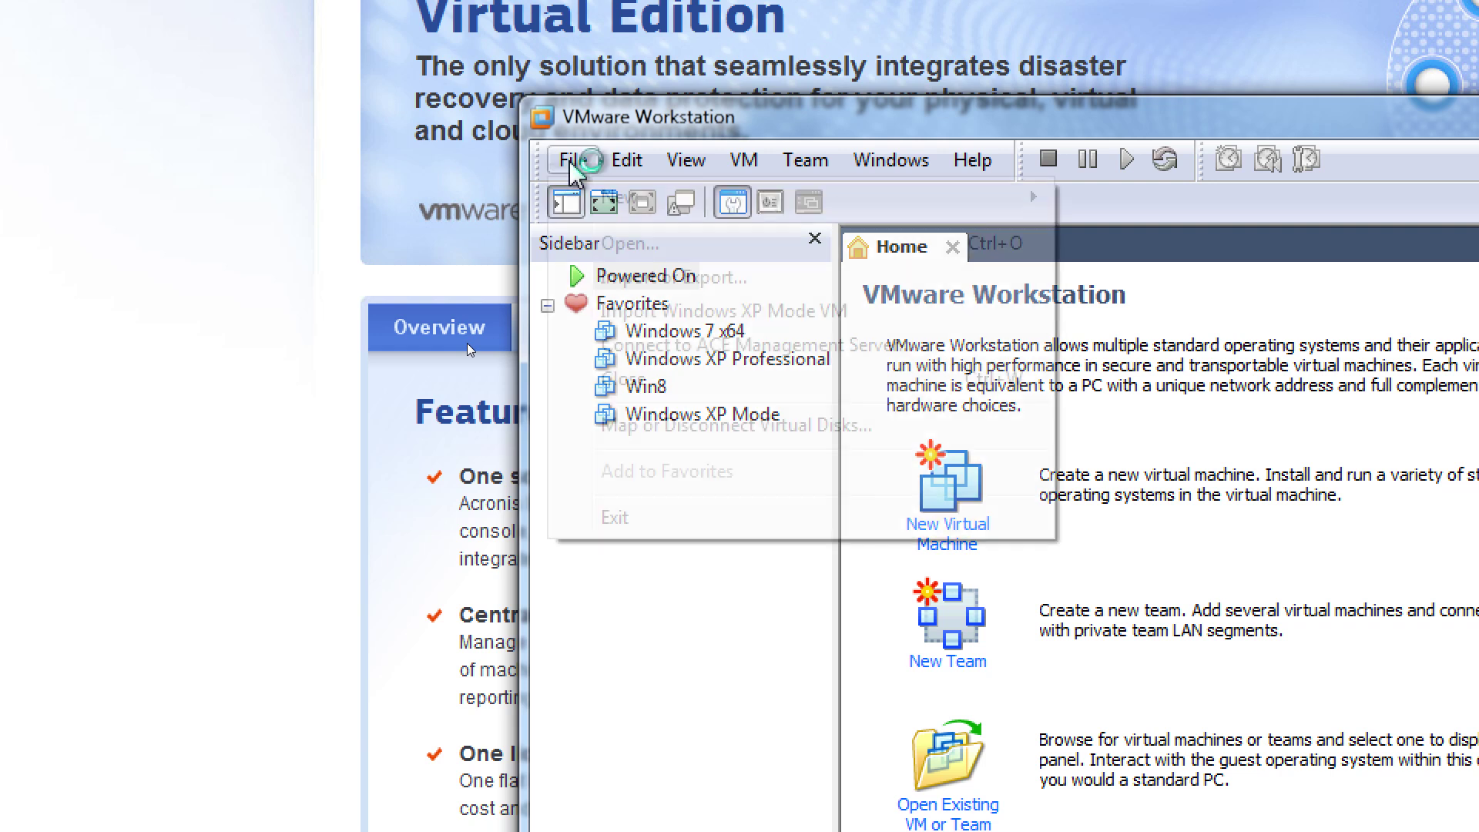
{"action": "mouse_move", "coordinate": [621, 213]}
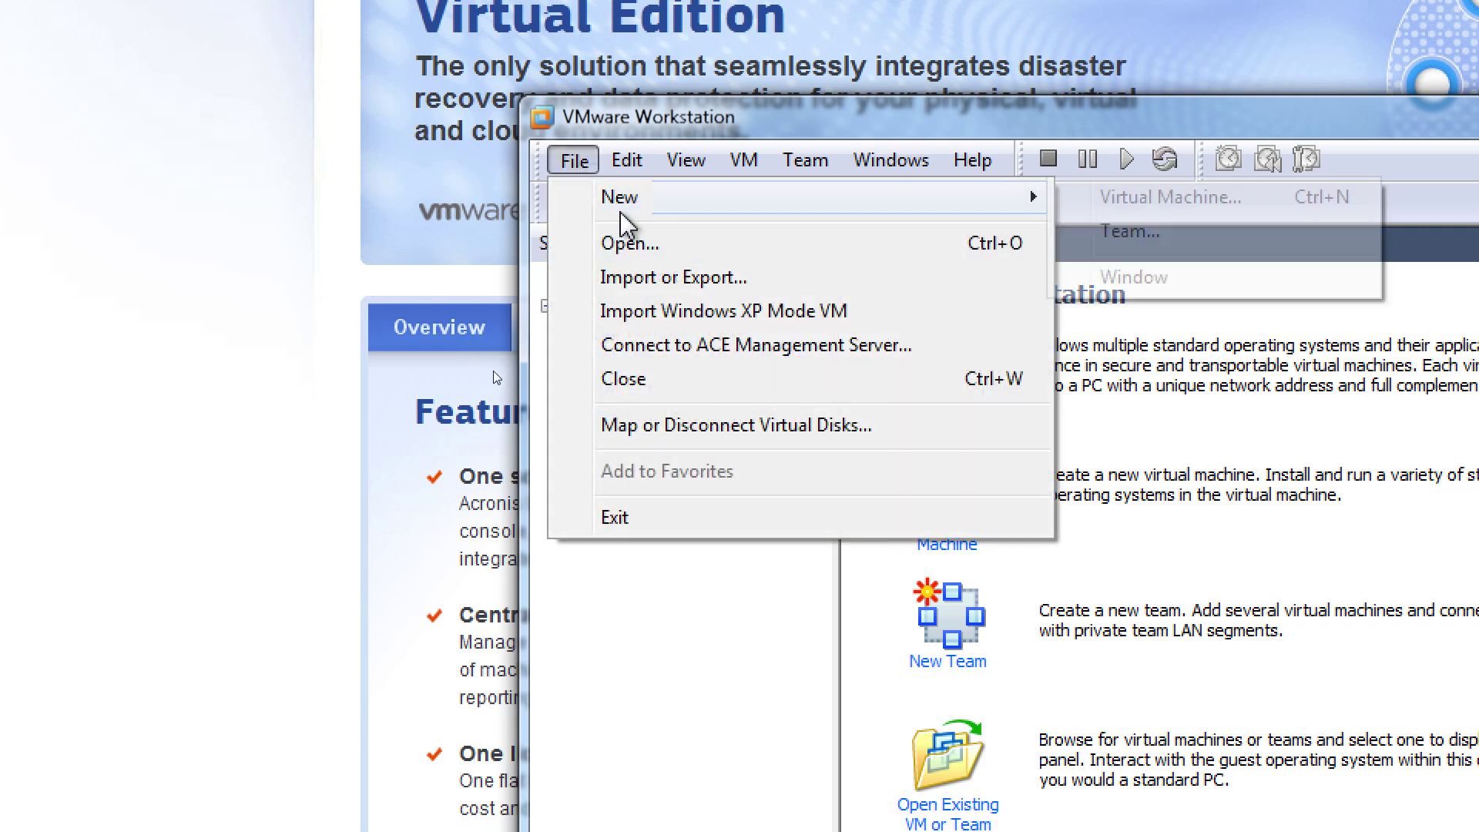
{"action": "left_click", "coordinate": [632, 282]}
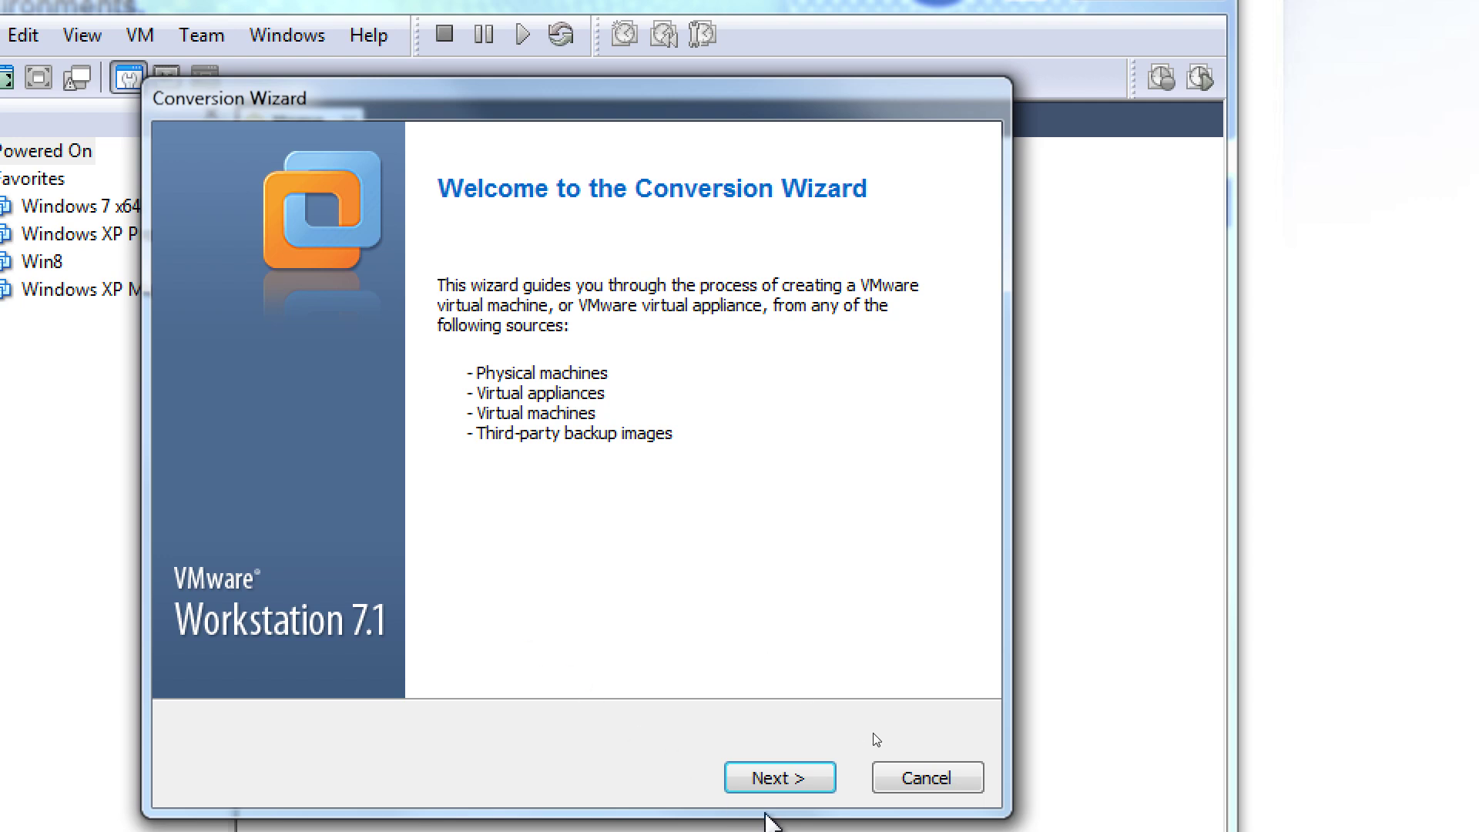
Advance the Conversion Wizard to its source-type page, then cancel and confirm
{"action": "left_click", "coordinate": [810, 778]}
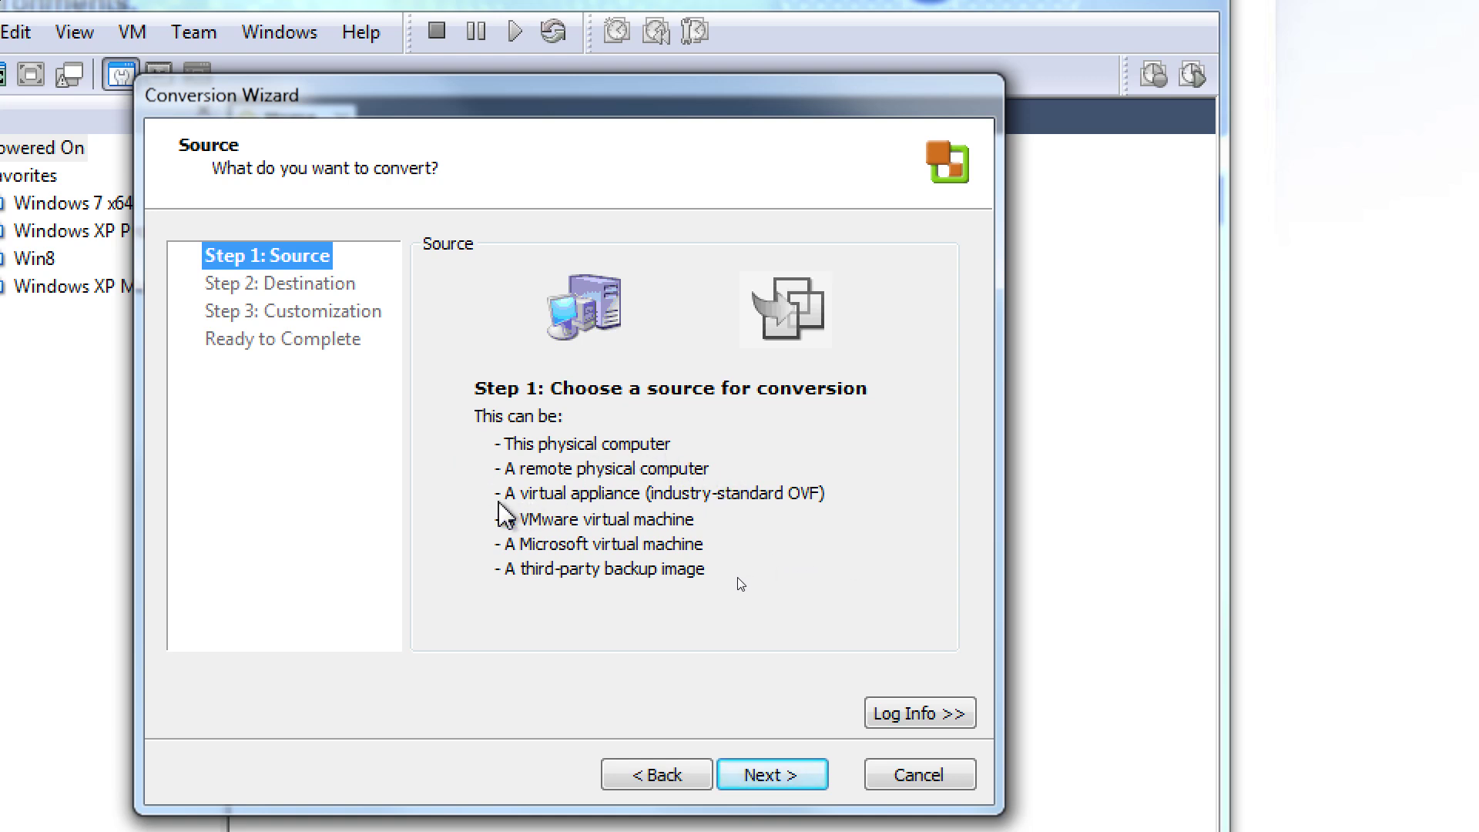
{"action": "left_click", "coordinate": [767, 771]}
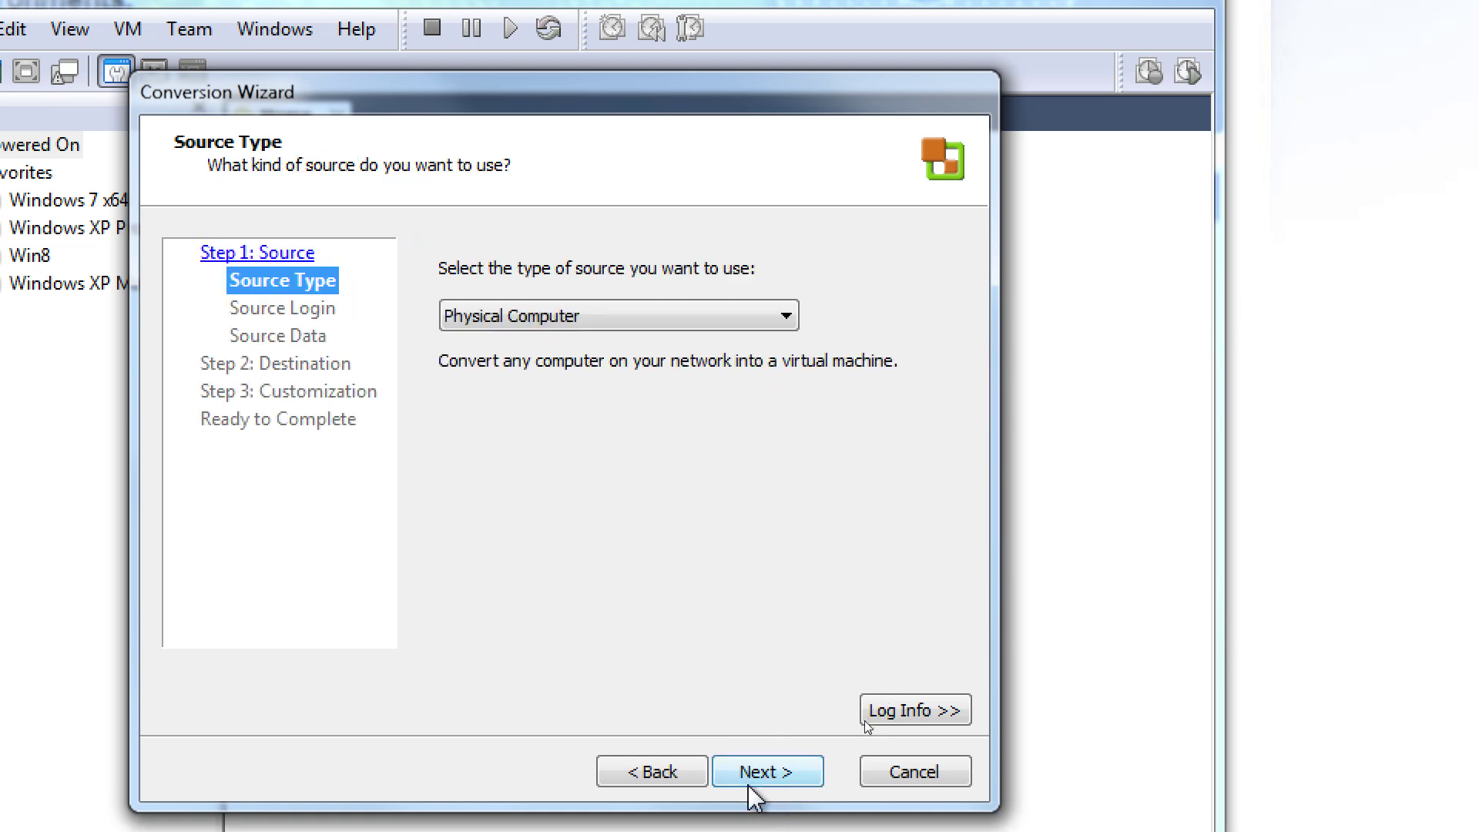
{"action": "left_click", "coordinate": [912, 771]}
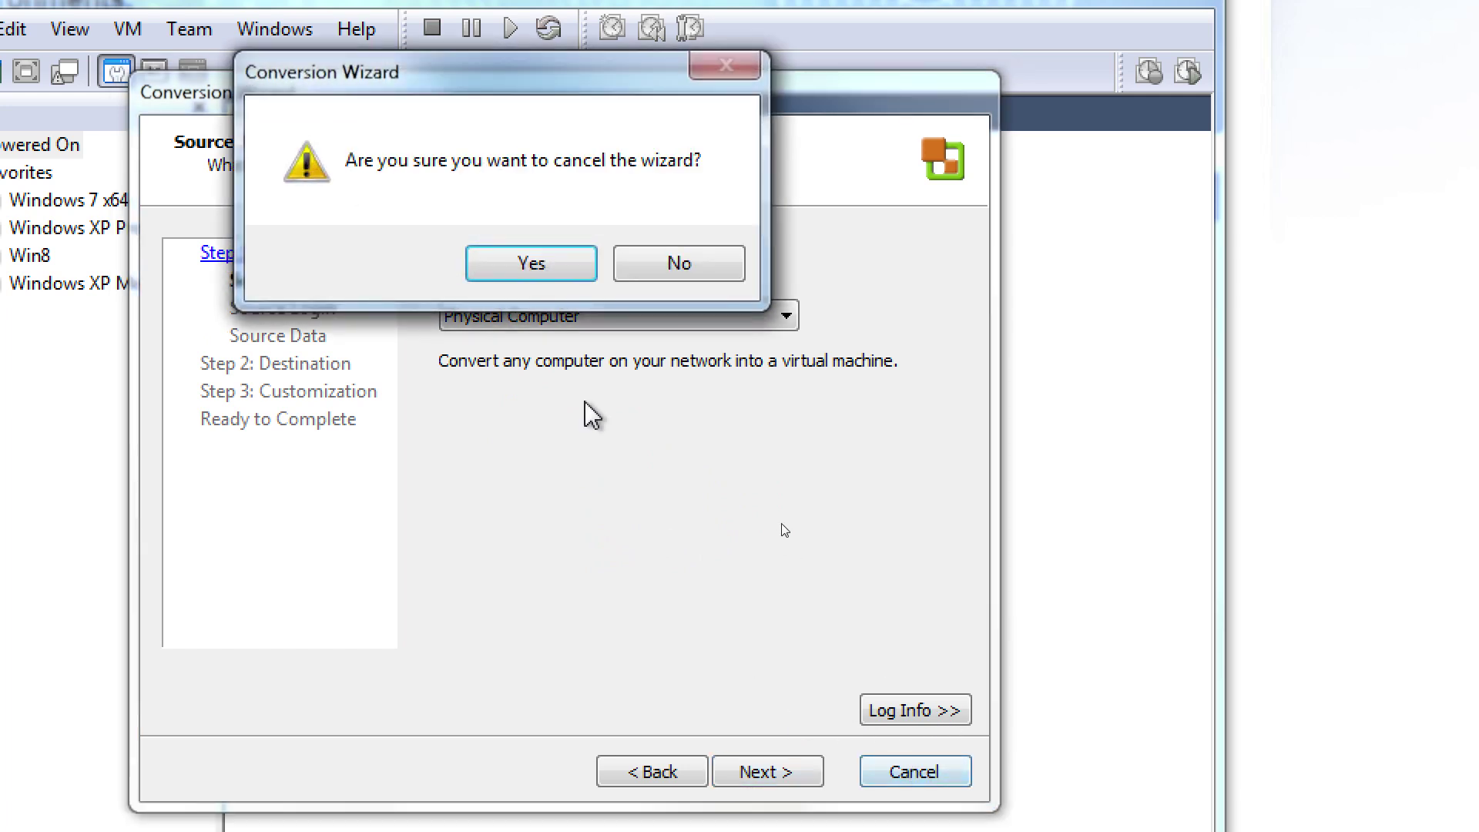
{"action": "left_click", "coordinate": [508, 271]}
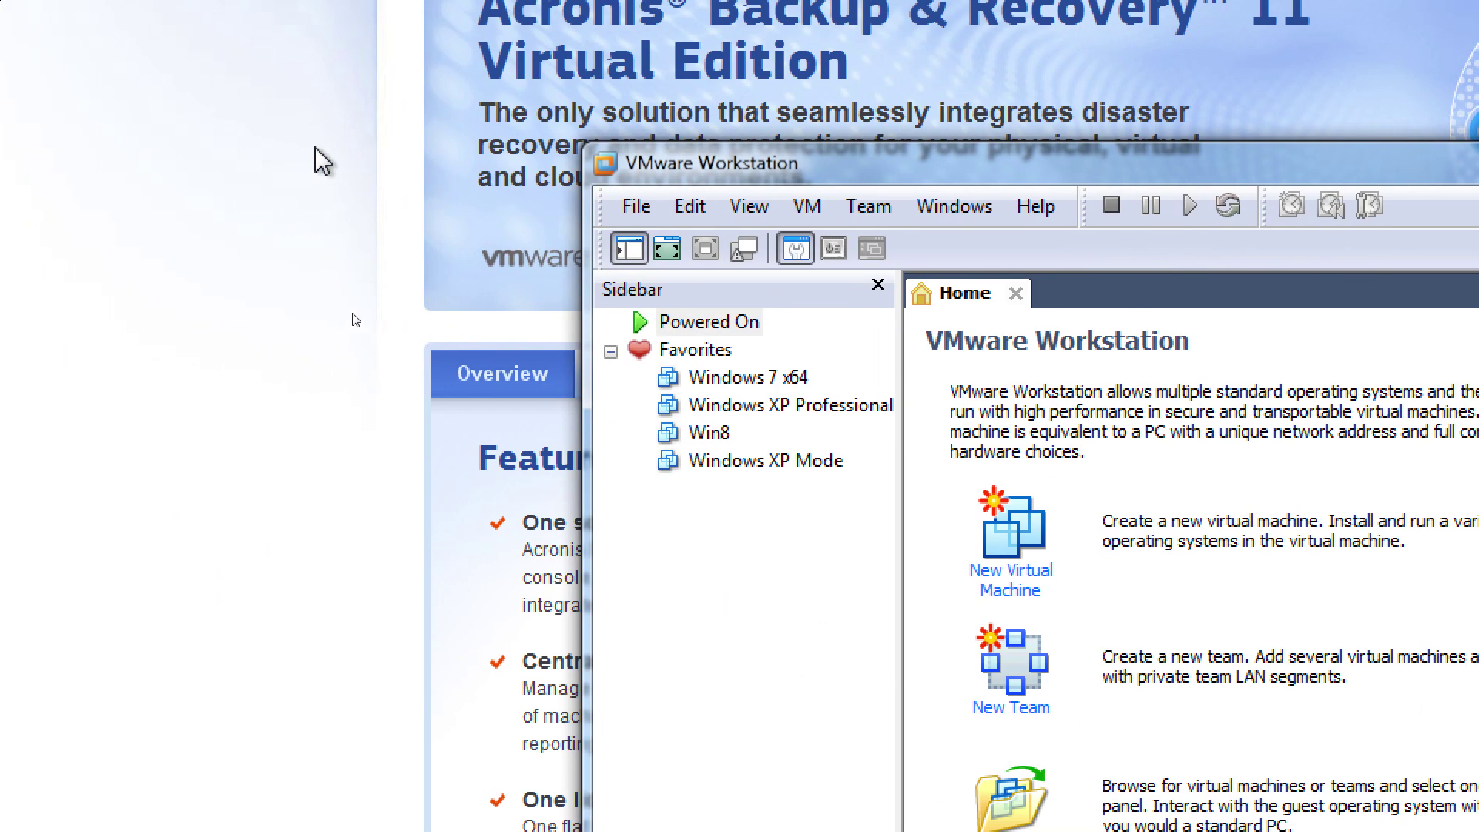
Look over the listed VMs and bring up the Windows XP Mode context menu
{"action": "left_click", "coordinate": [734, 381]}
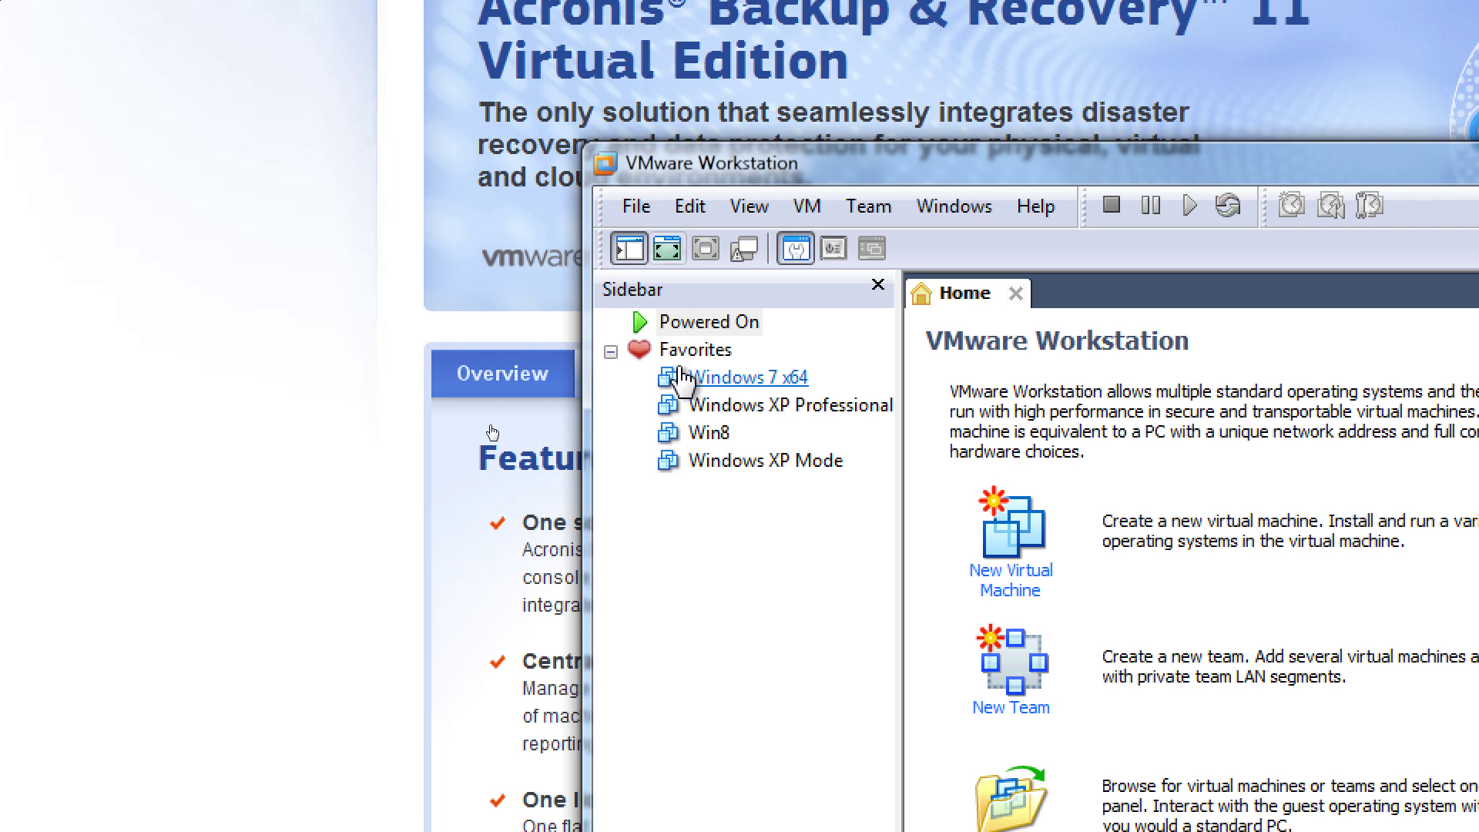
{"action": "right_click", "coordinate": [736, 399]}
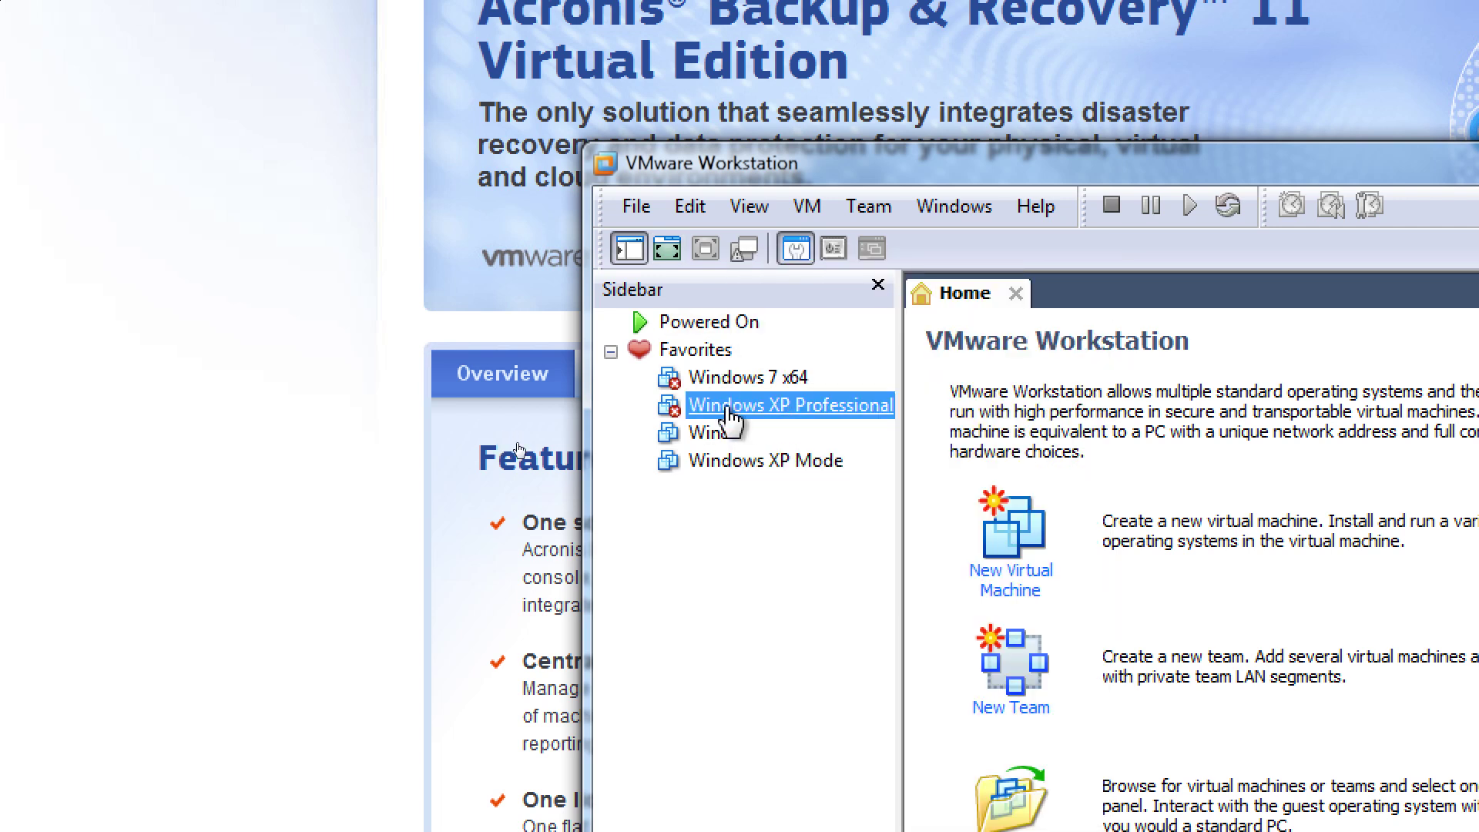
{"action": "right_click", "coordinate": [699, 416]}
{"action": "left_click", "coordinate": [714, 434]}
{"action": "left_click", "coordinate": [717, 461]}
{"action": "right_click", "coordinate": [717, 461]}
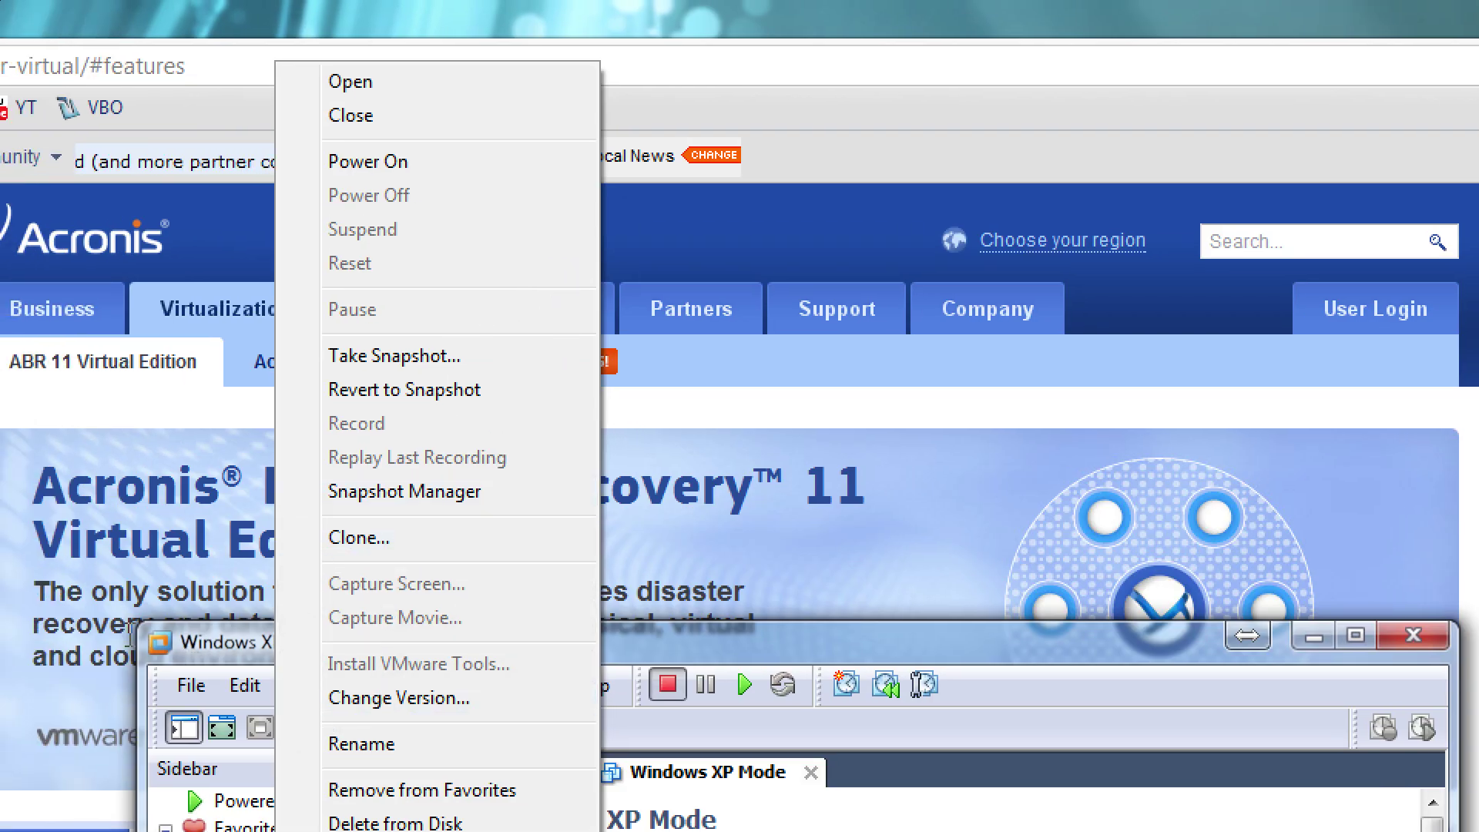
Start cloning Windows XP Mode, cancel the clone wizard, and close VMware Workstation
{"action": "left_click", "coordinate": [362, 540]}
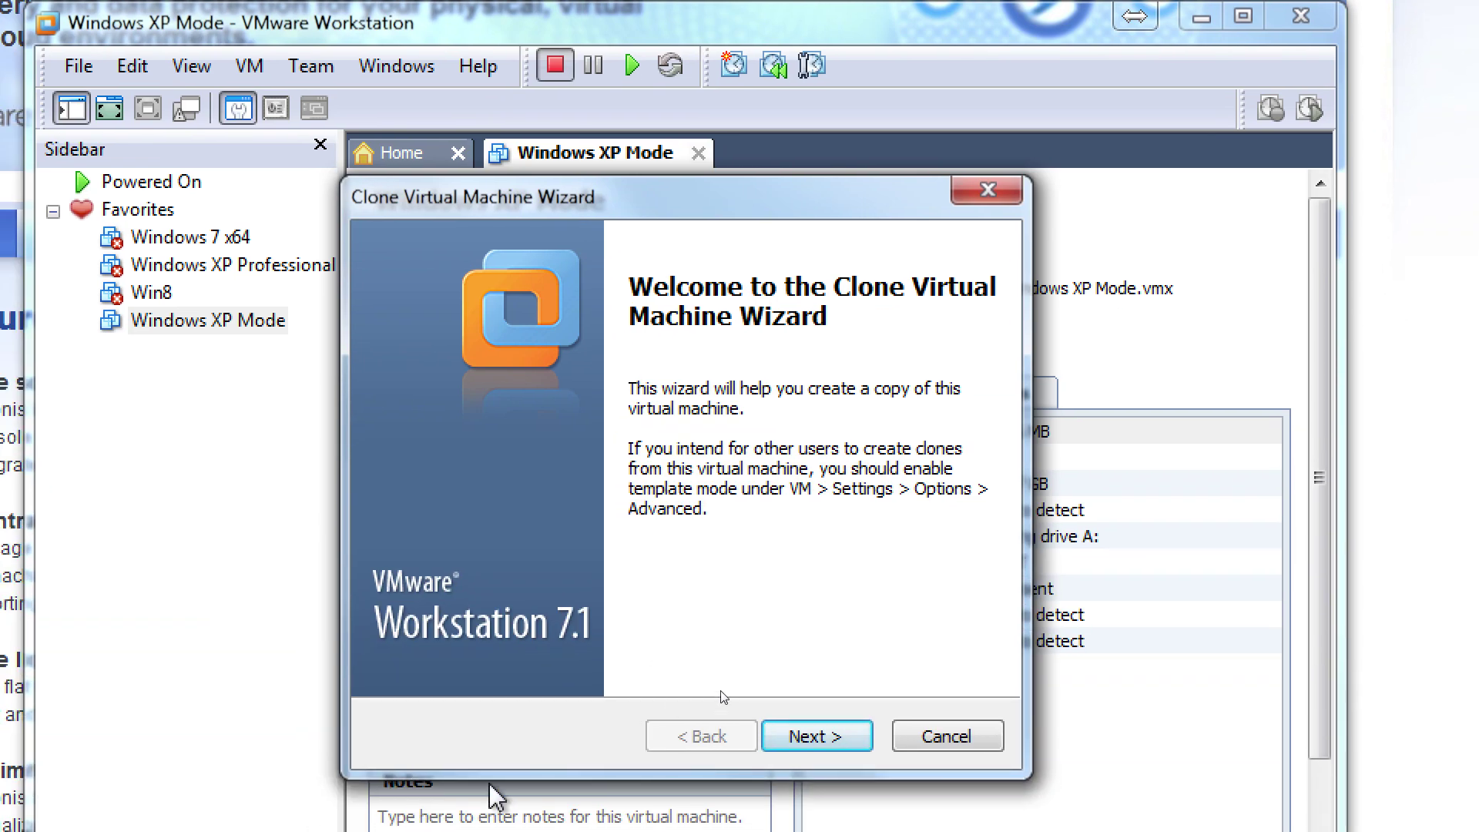
{"action": "left_click", "coordinate": [936, 814]}
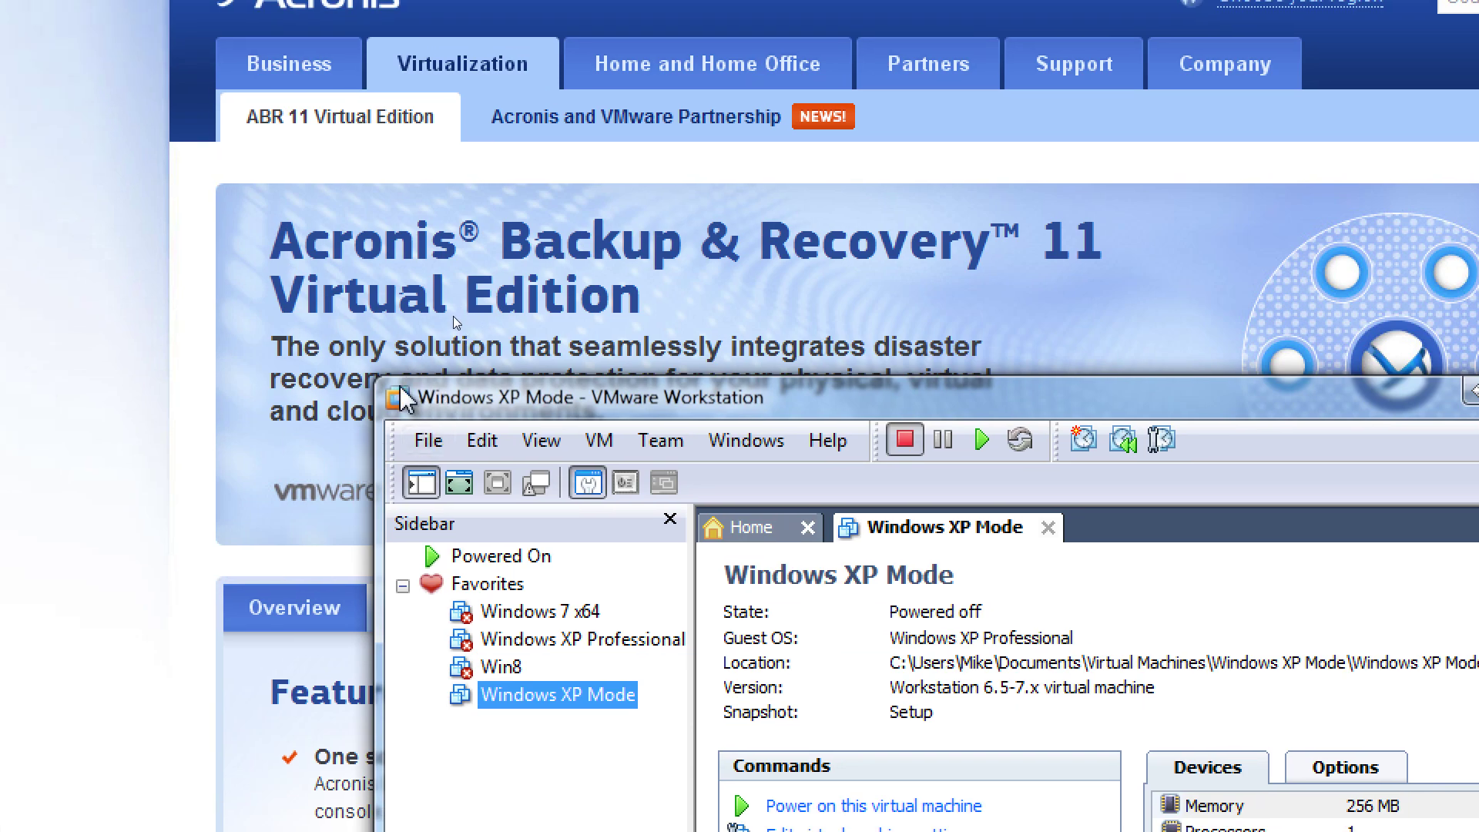
{"action": "double_click", "coordinate": [401, 390]}
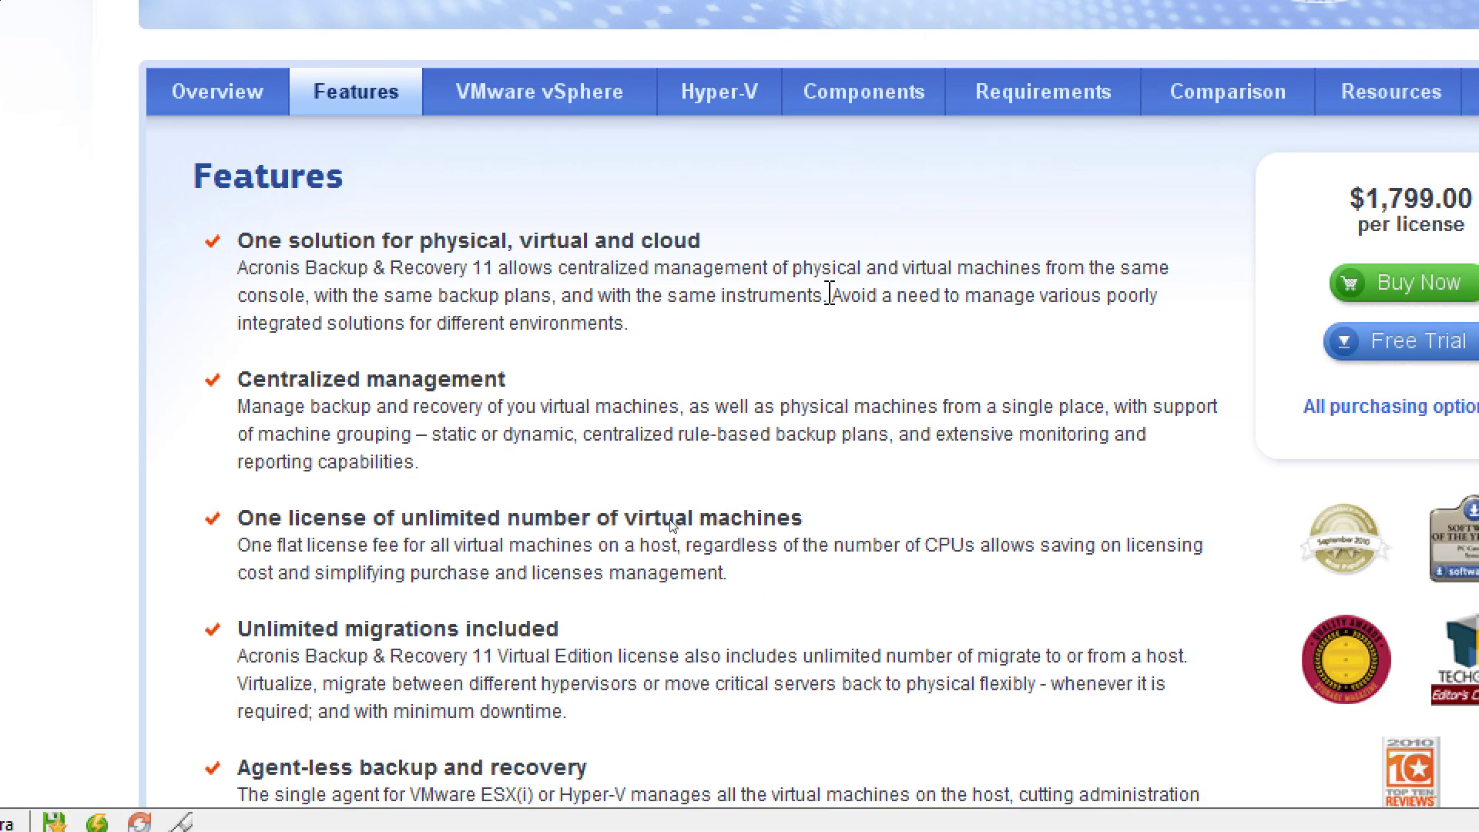
Switch to the Overview tab and read its supported platforms: vSphere, Hyper-V, XenServer, Parallels
{"action": "scroll", "coordinate": [611, 224], "scroll_direction": "down", "scroll_amount": 5}
{"action": "scroll", "coordinate": [611, 224], "scroll_direction": "up", "scroll_amount": 5}
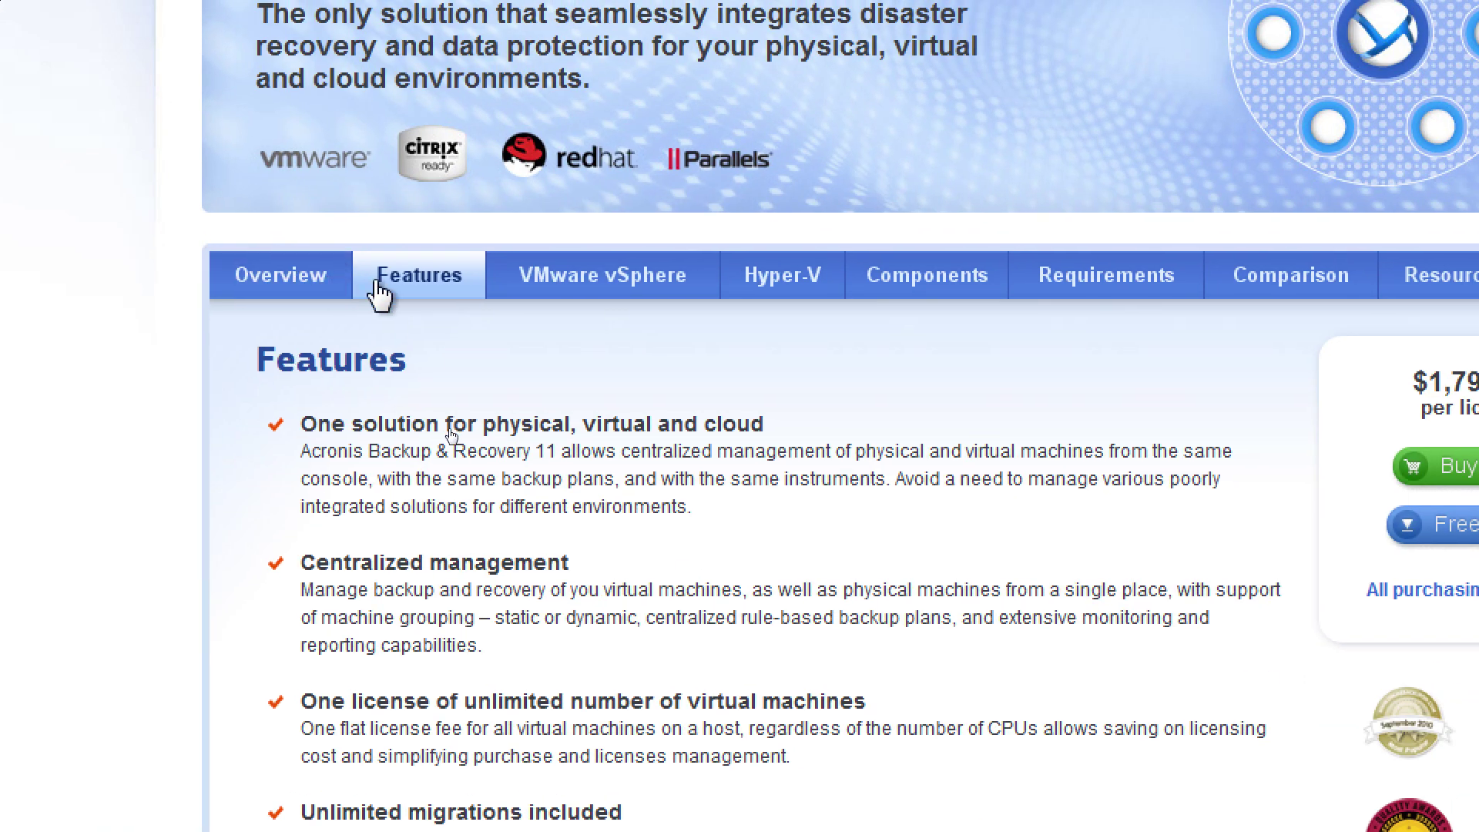
{"action": "left_click", "coordinate": [282, 282]}
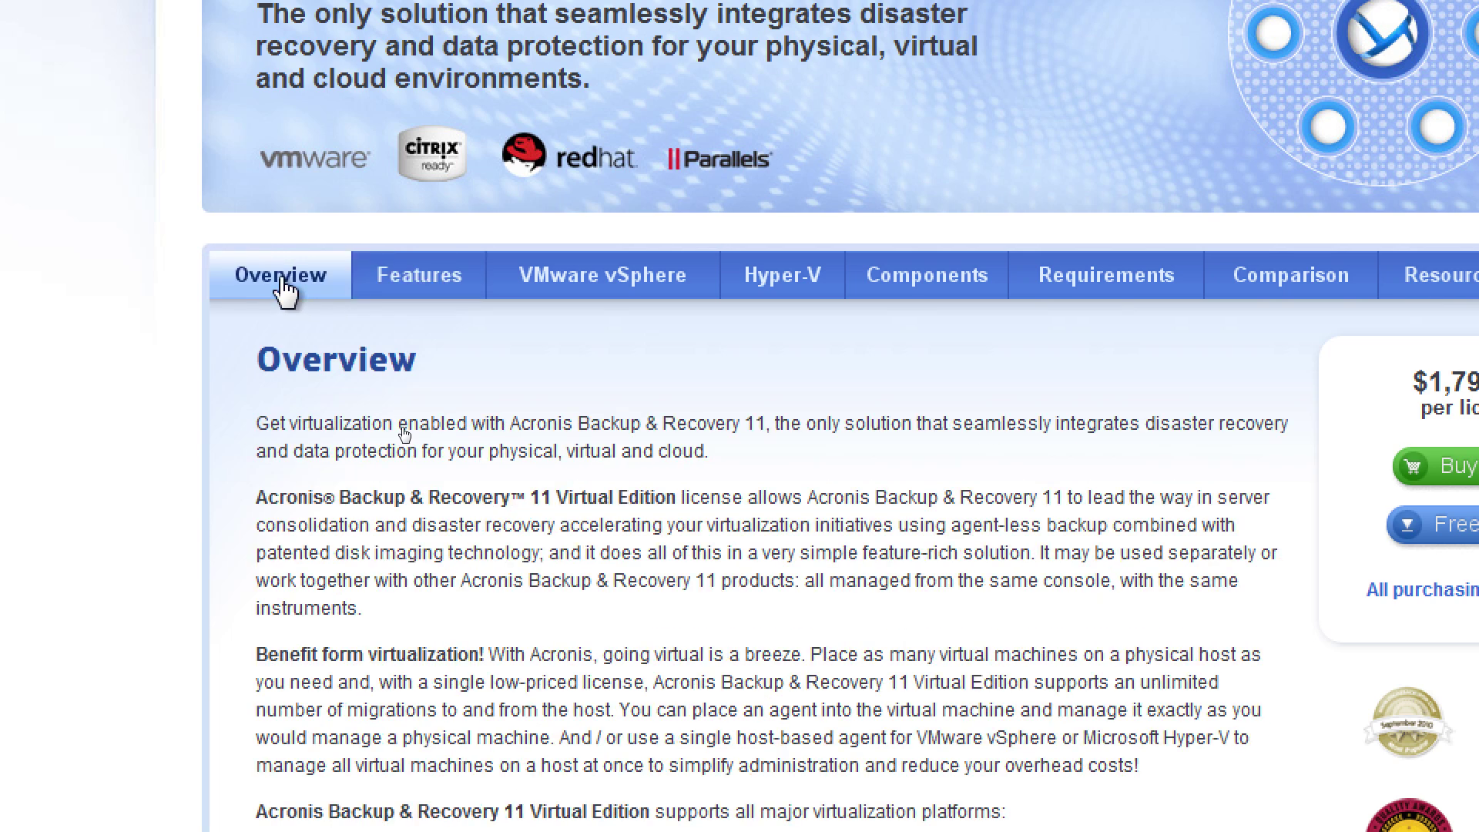
{"action": "scroll", "coordinate": [594, 565], "scroll_direction": "down", "scroll_amount": 8}
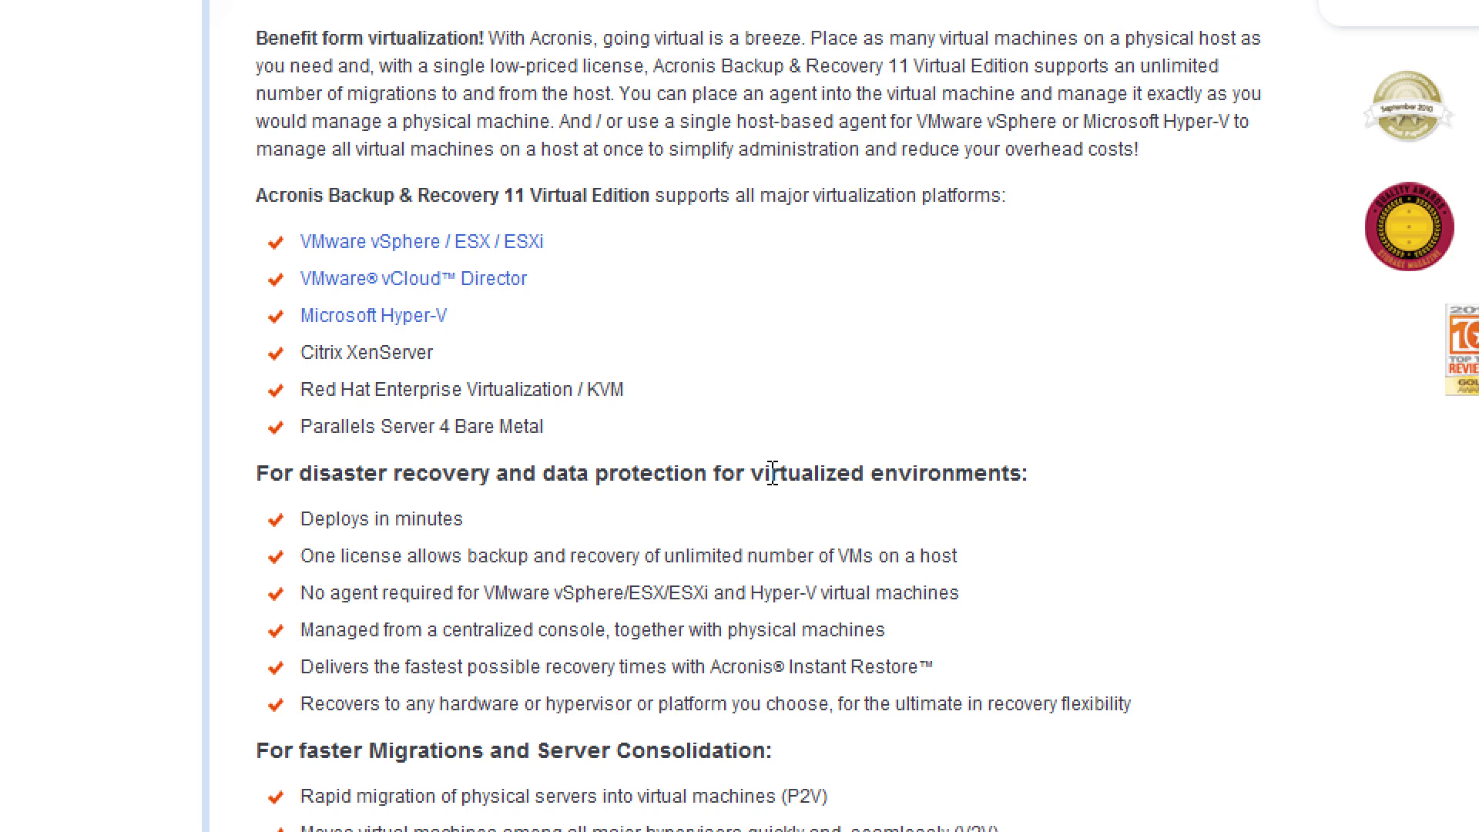
{"action": "scroll", "coordinate": [772, 472], "scroll_direction": "up", "scroll_amount": 2}
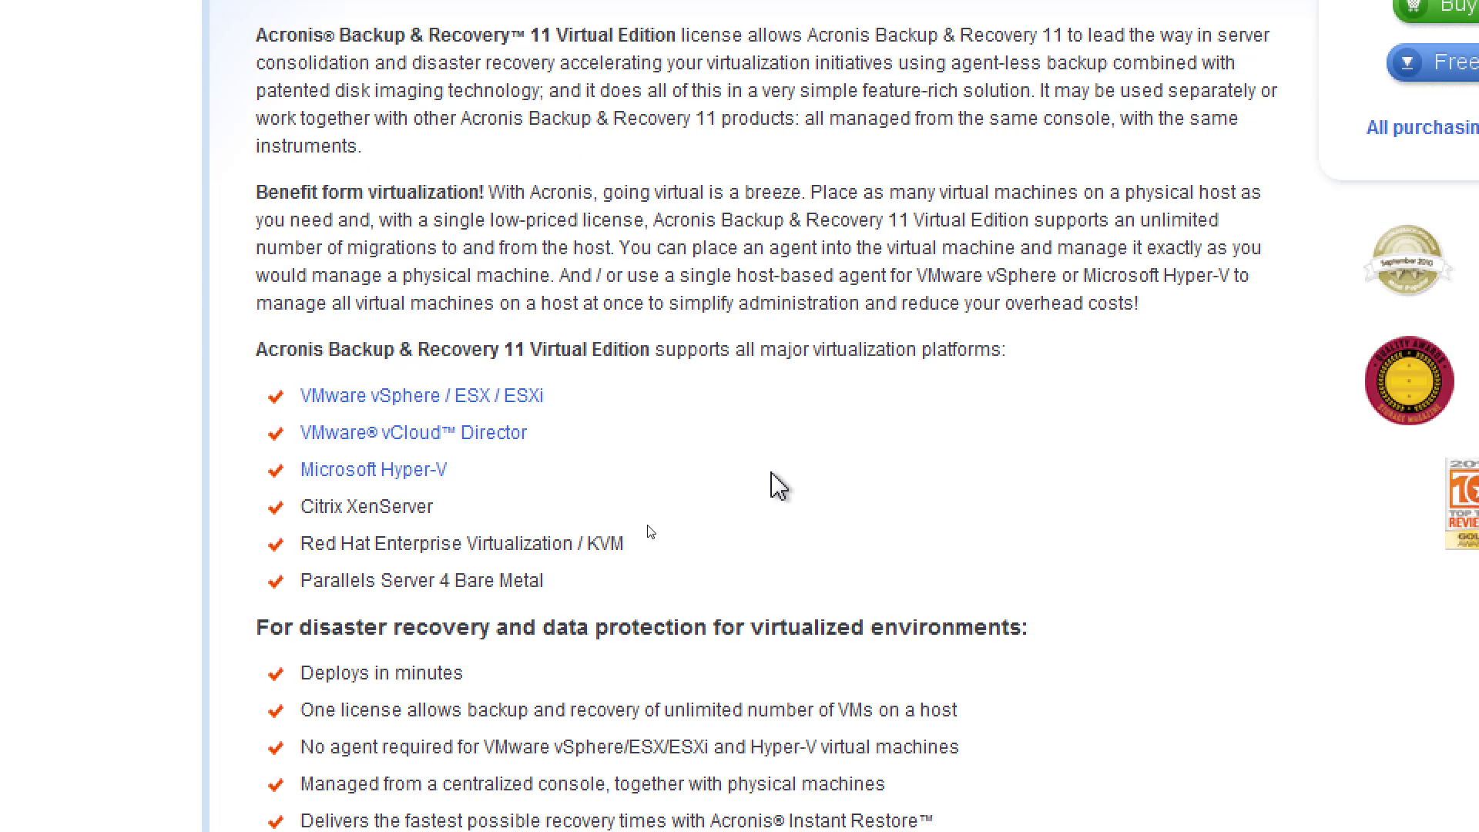
{"action": "scroll", "coordinate": [768, 474], "scroll_direction": "up", "scroll_amount": 6}
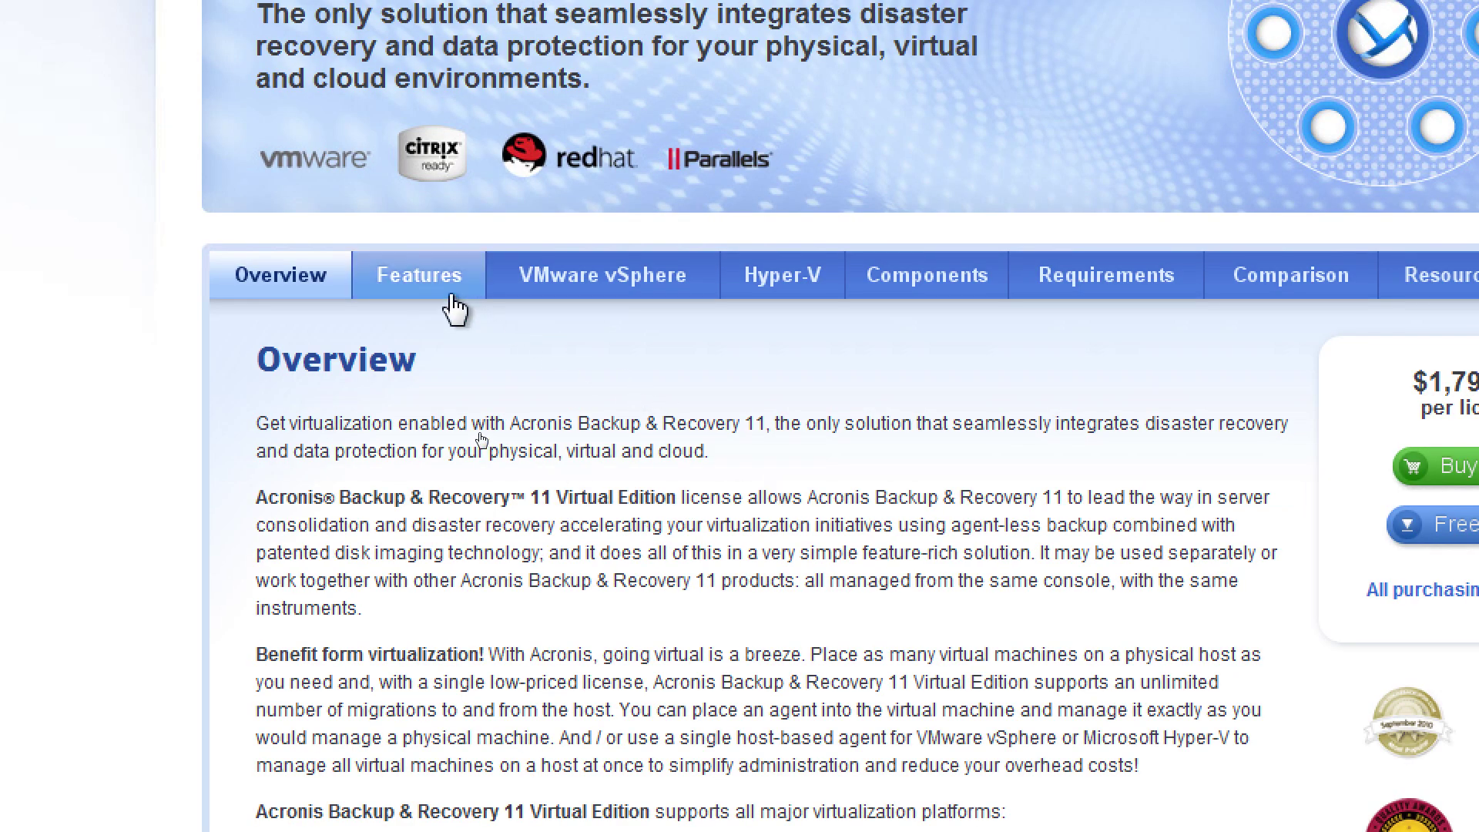
Flip through the Features, VMware vSphere, Hyper-V and Components sections, ending on Features
{"action": "left_click", "coordinate": [423, 279]}
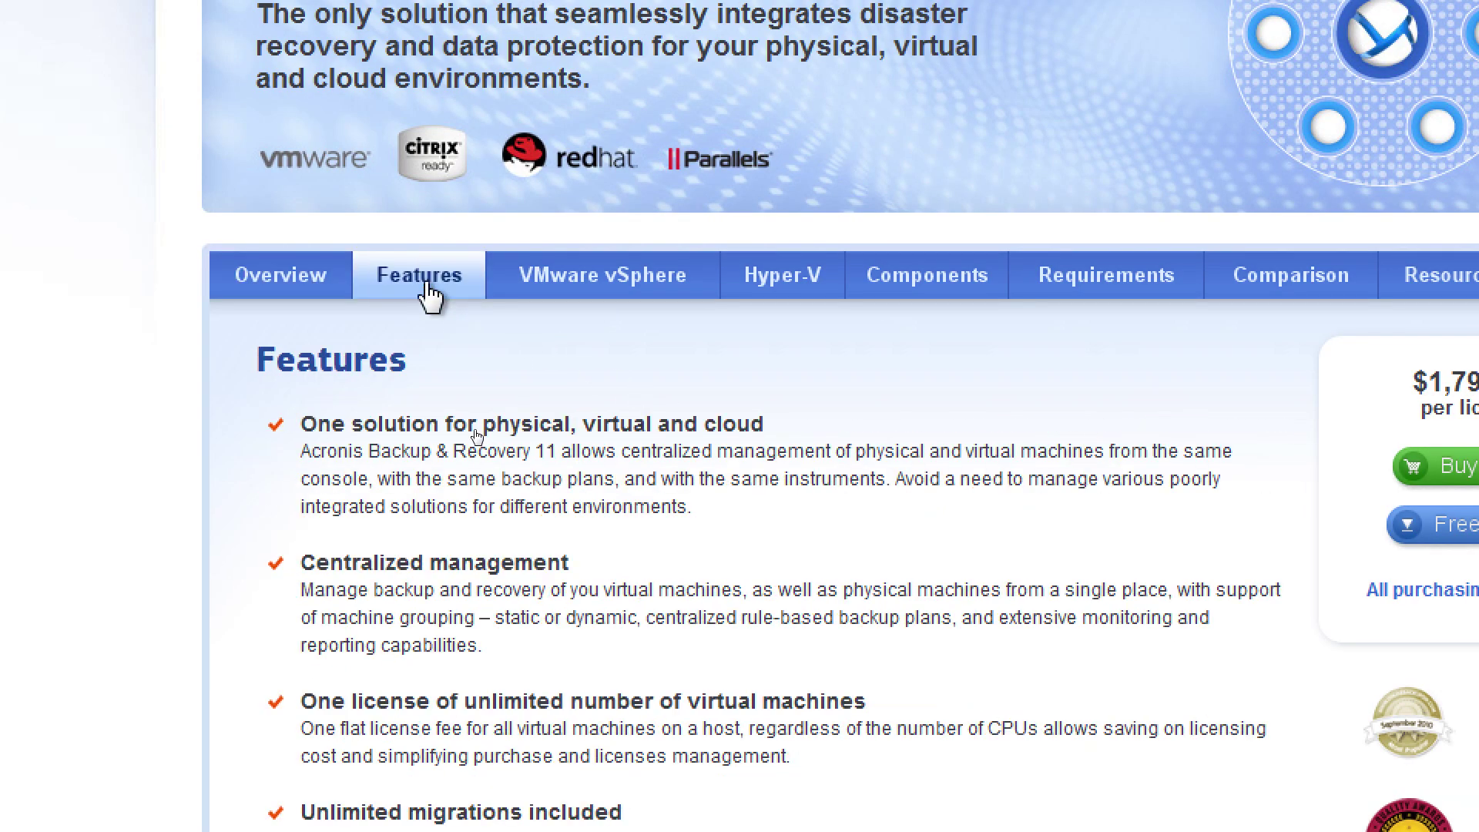
{"action": "left_click", "coordinate": [556, 285]}
{"action": "left_click", "coordinate": [838, 284]}
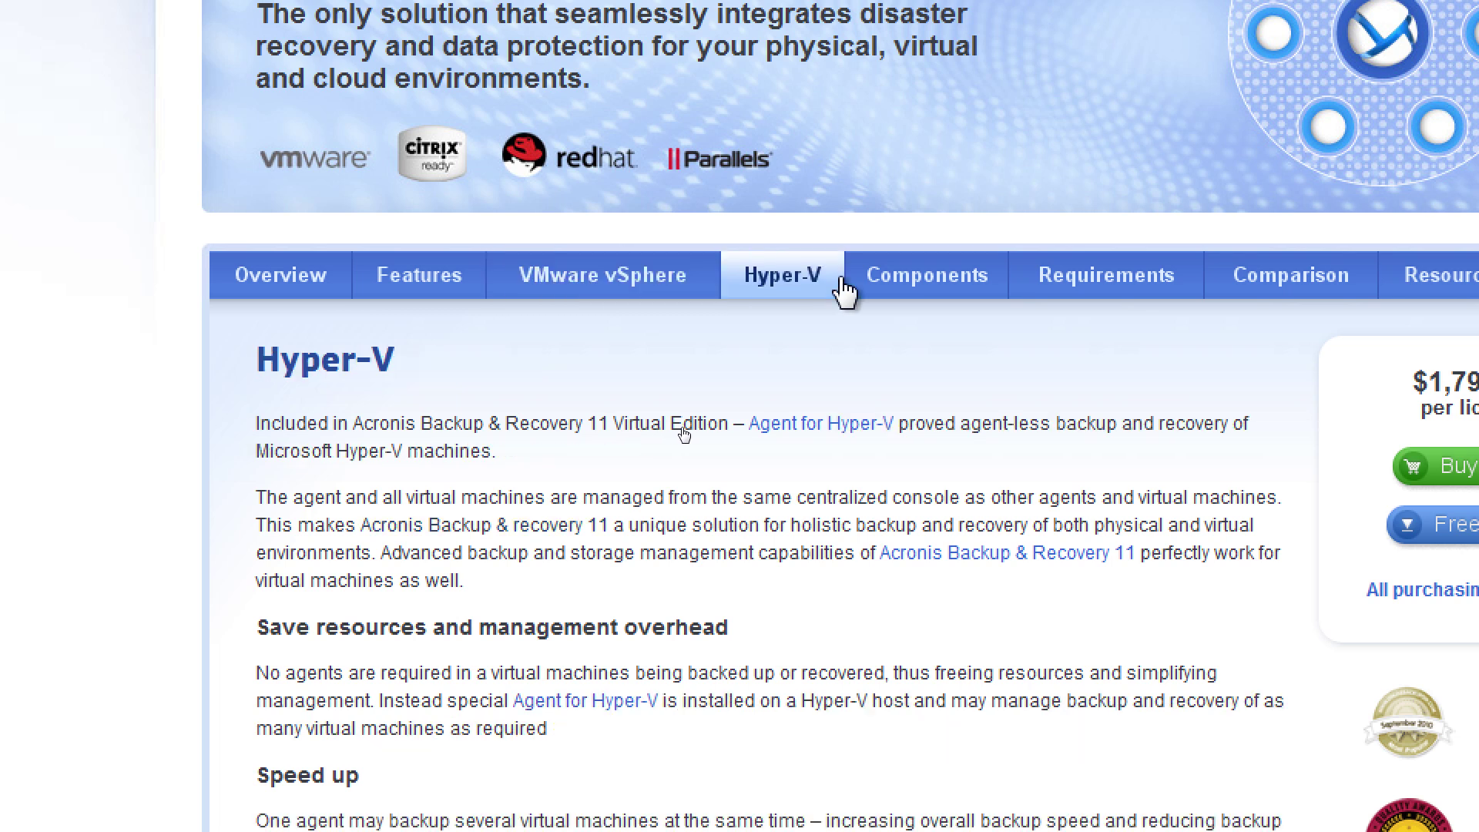
{"action": "left_click", "coordinate": [913, 291]}
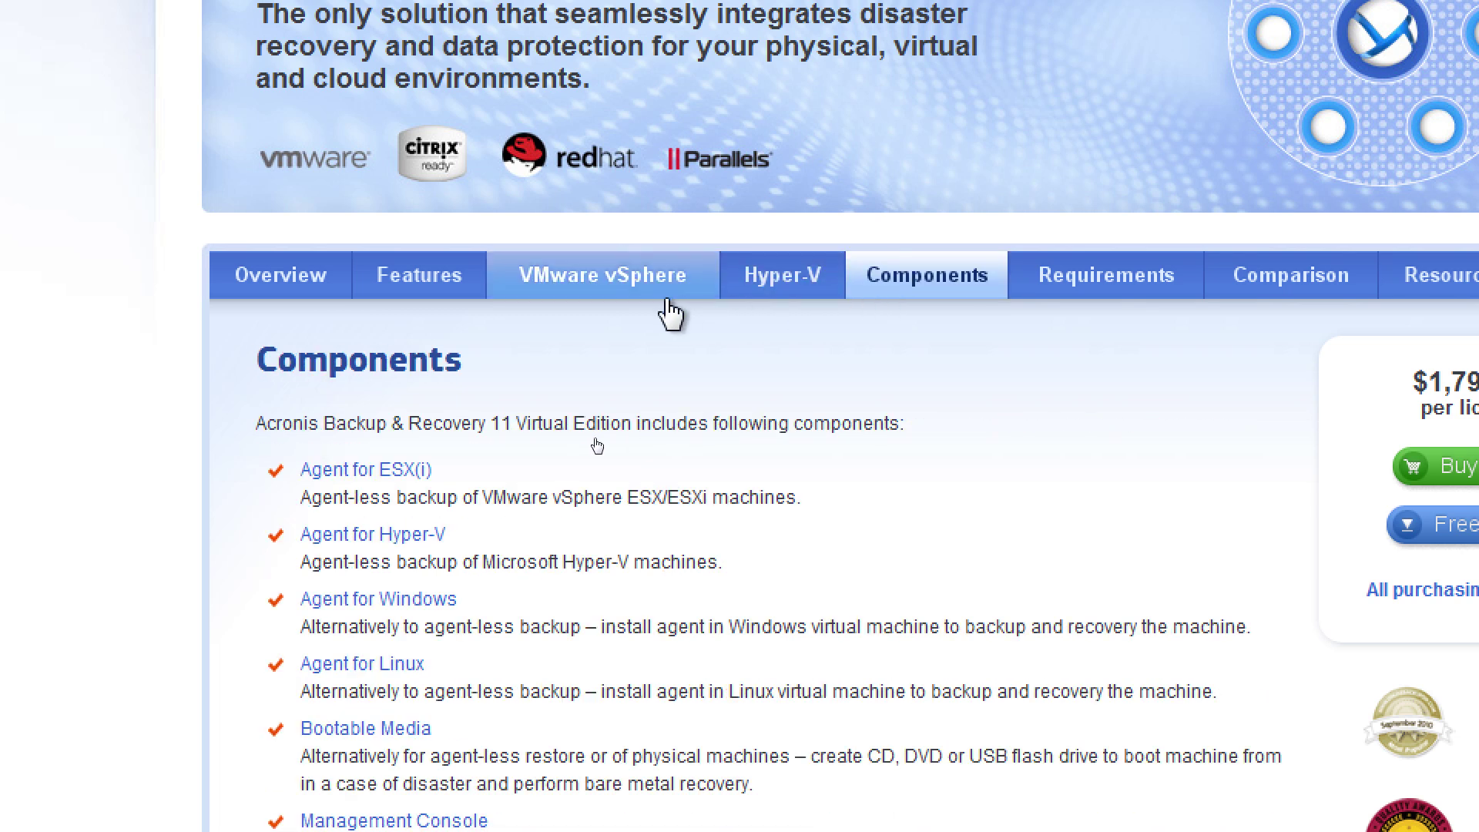
{"action": "left_click", "coordinate": [671, 313]}
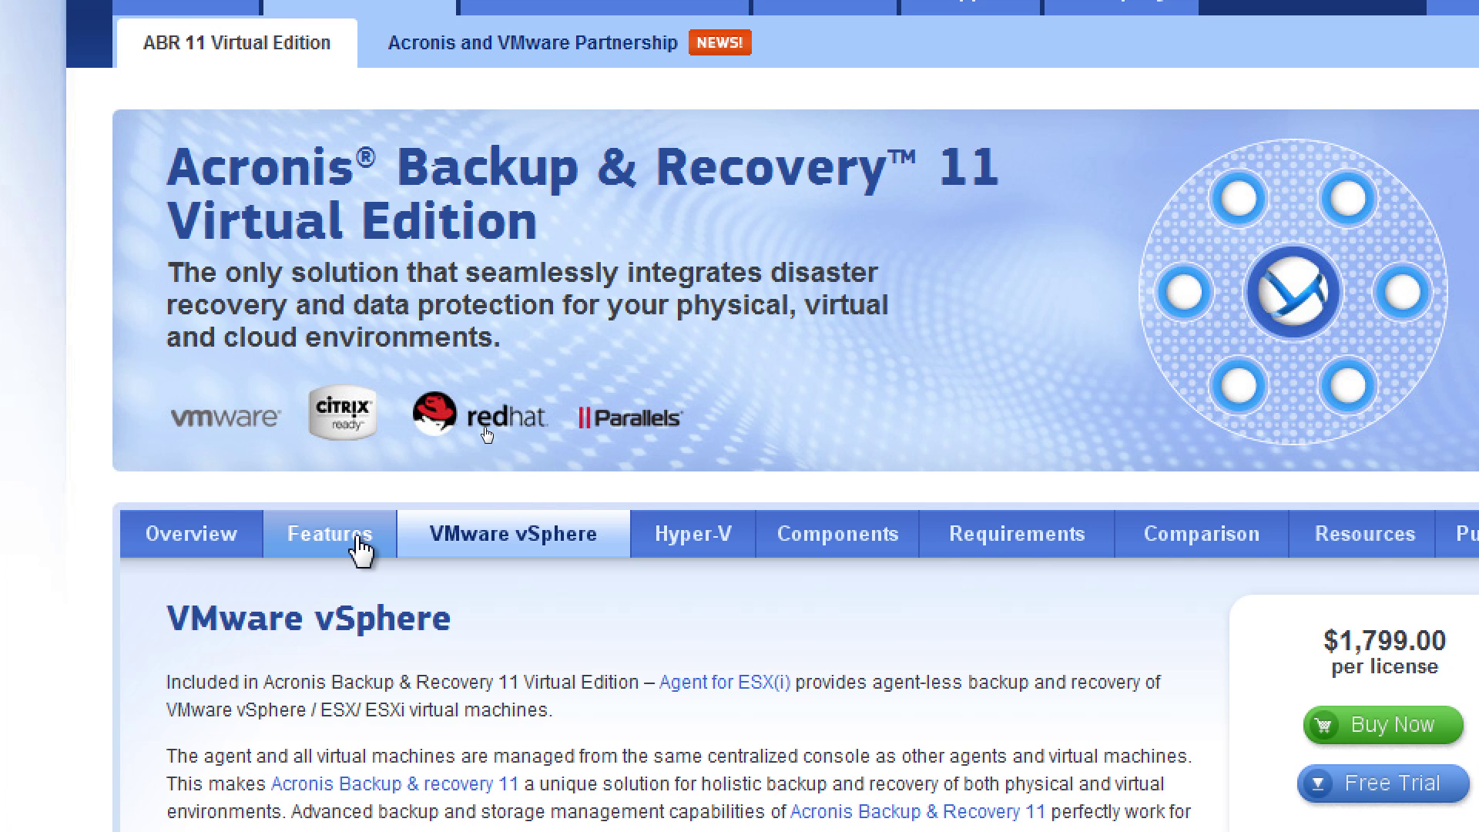
{"action": "left_click", "coordinate": [362, 549]}
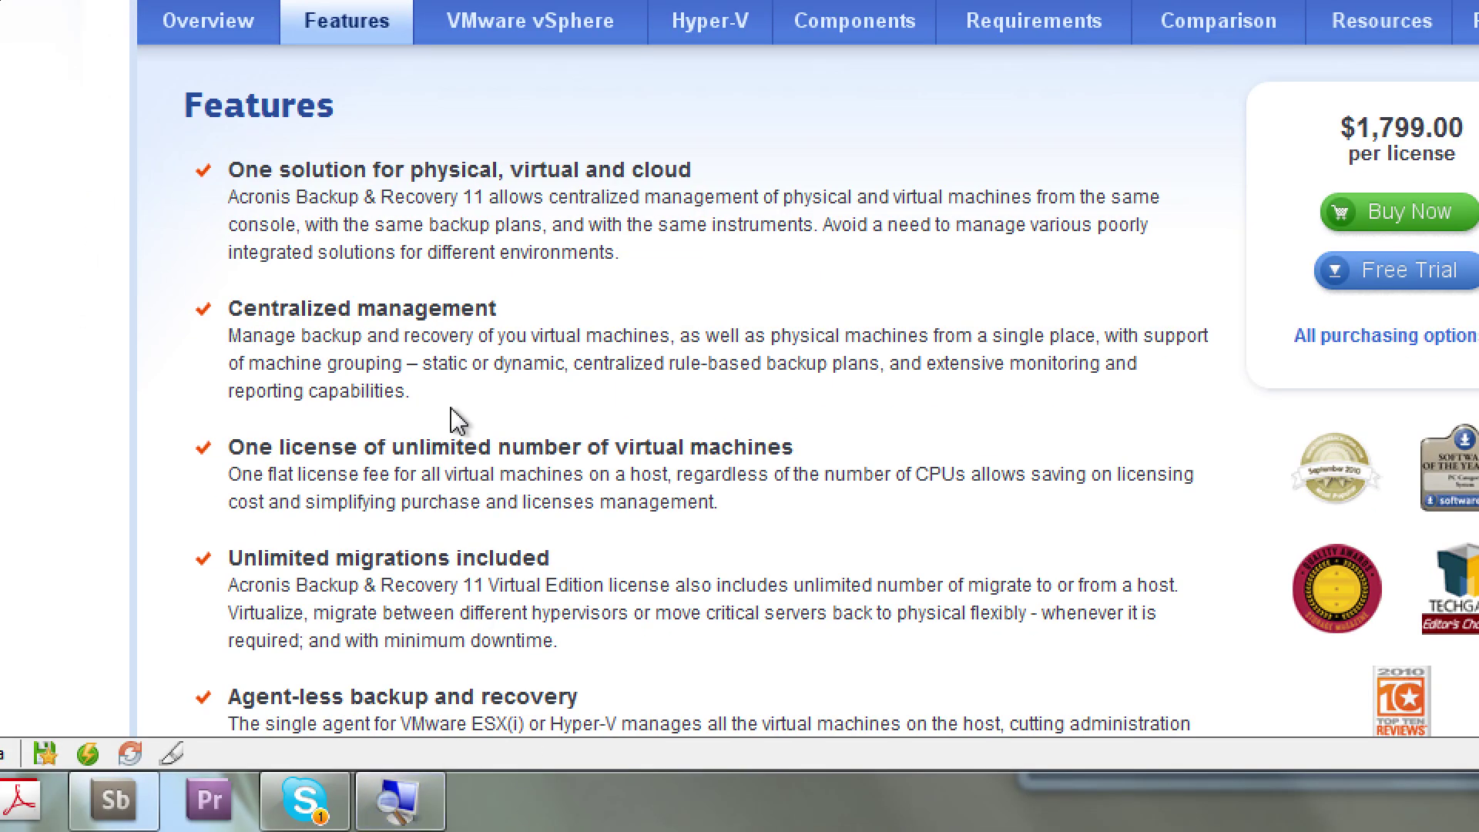
Scroll through the six Features items, from physical/virtual/cloud support to Instant Restore
{"action": "scroll", "coordinate": [493, 373], "scroll_direction": "down", "scroll_amount": 5}
{"action": "scroll", "coordinate": [454, 527], "scroll_direction": "up", "scroll_amount": 4}
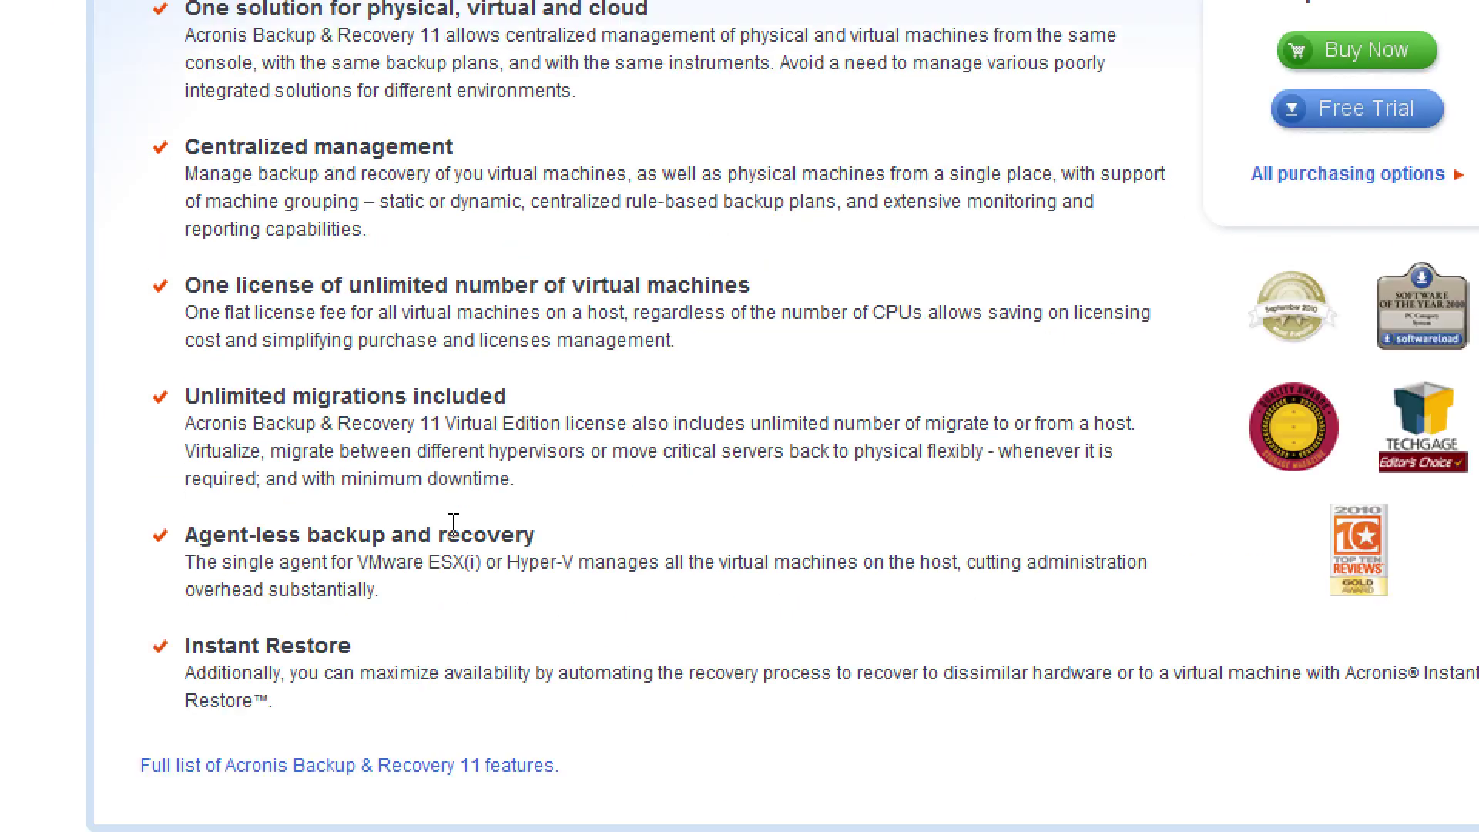
{"action": "scroll", "coordinate": [454, 539], "scroll_direction": "down", "scroll_amount": 2}
{"action": "scroll", "coordinate": [455, 540], "scroll_direction": "up", "scroll_amount": 2}
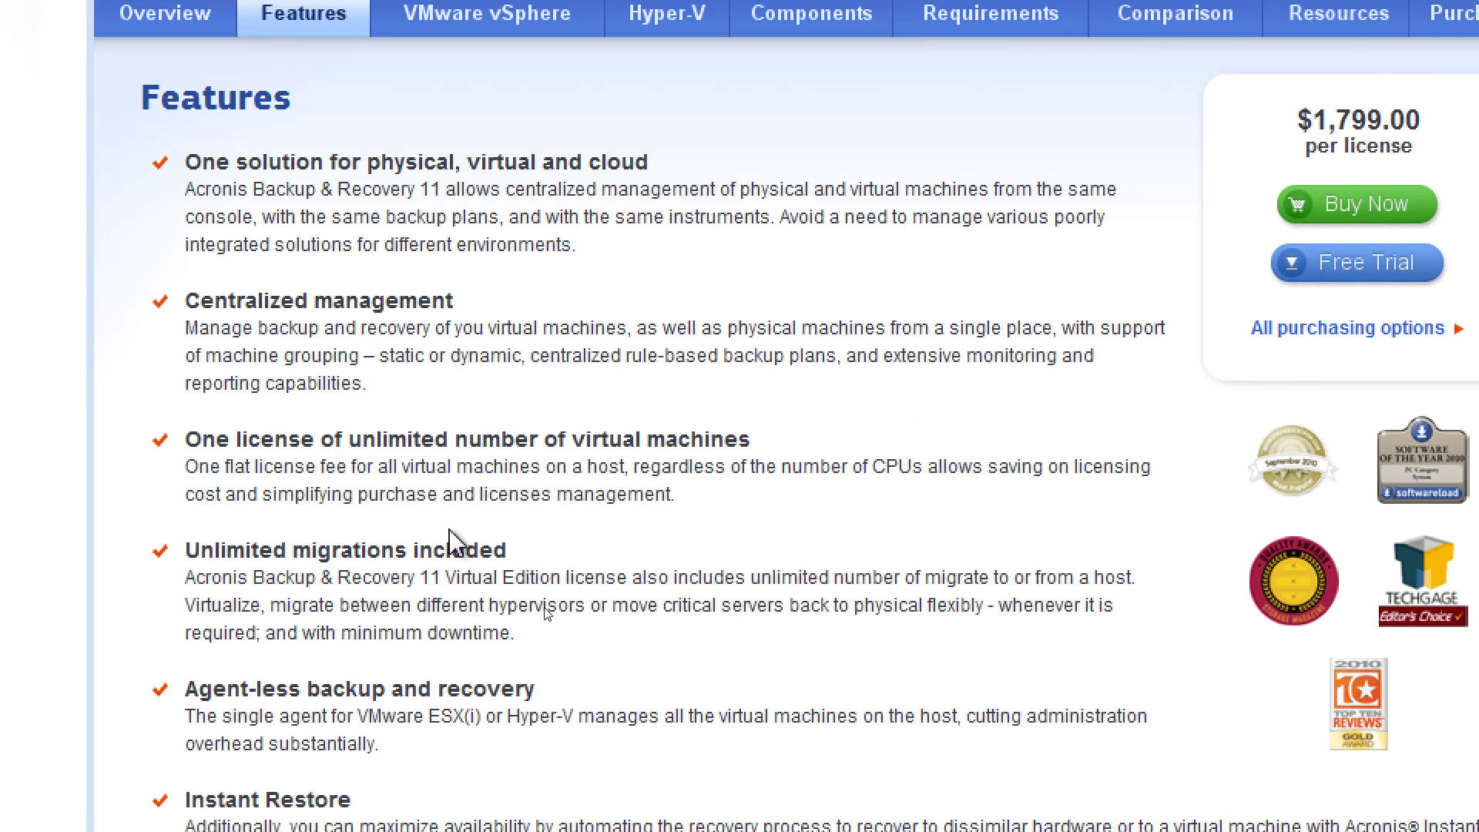
{"action": "scroll", "coordinate": [452, 533], "scroll_direction": "up", "scroll_amount": 2}
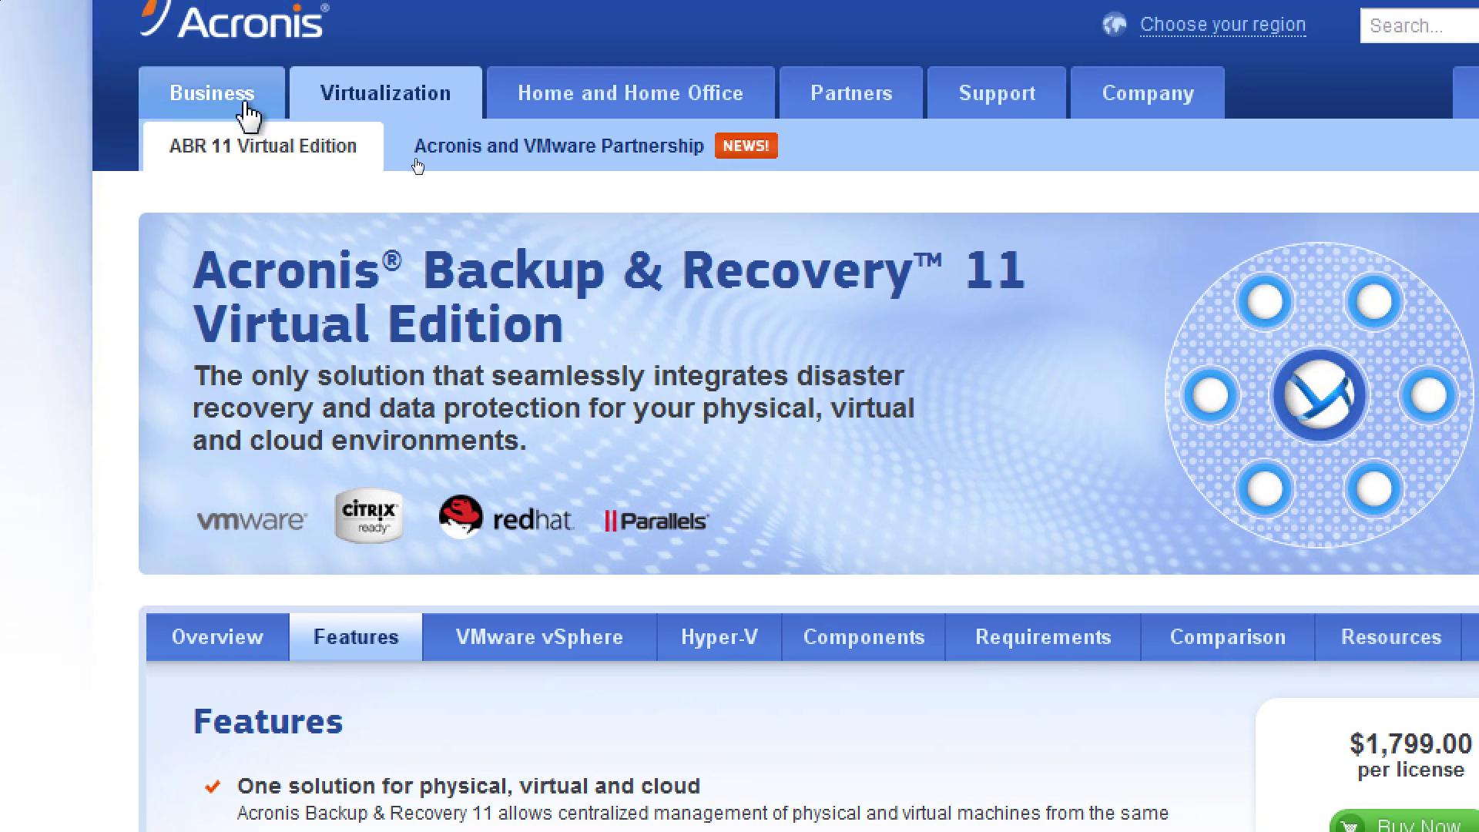
Go via Business and Backup & Recovery Family to the Benefits section and read it
{"action": "left_click", "coordinate": [246, 106]}
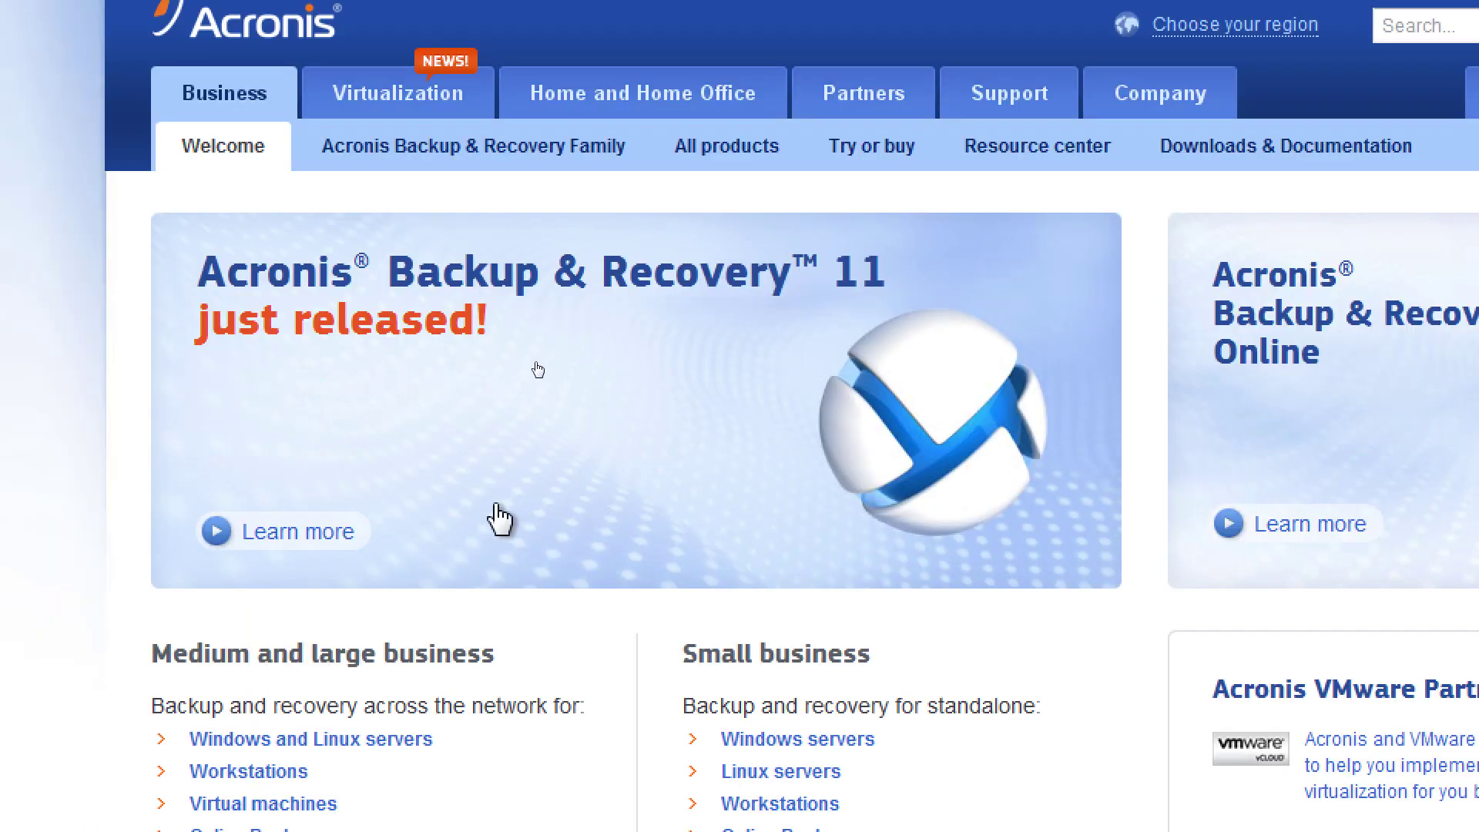
{"action": "left_click", "coordinate": [462, 146]}
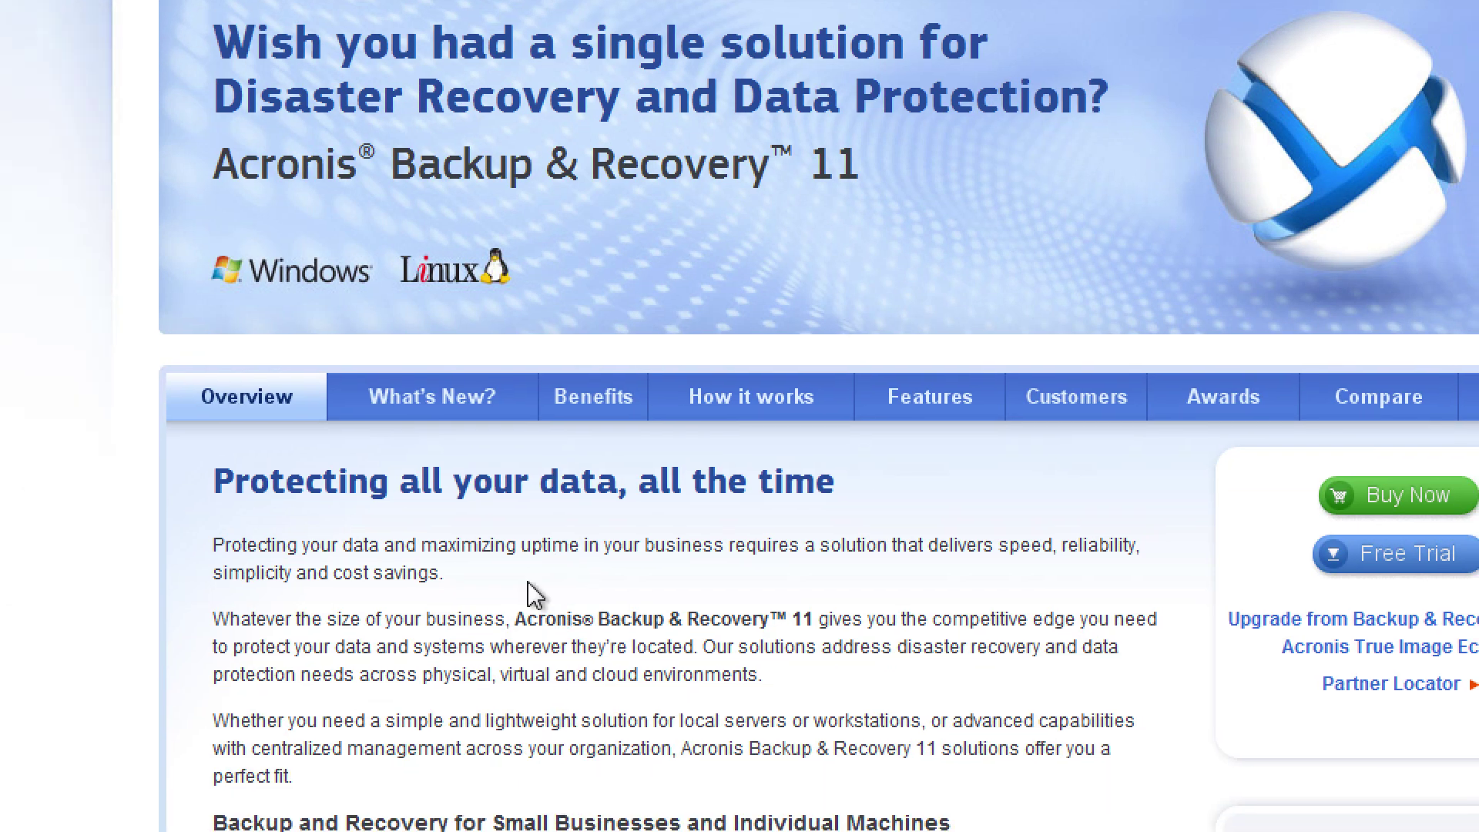
{"action": "left_click", "coordinate": [486, 408]}
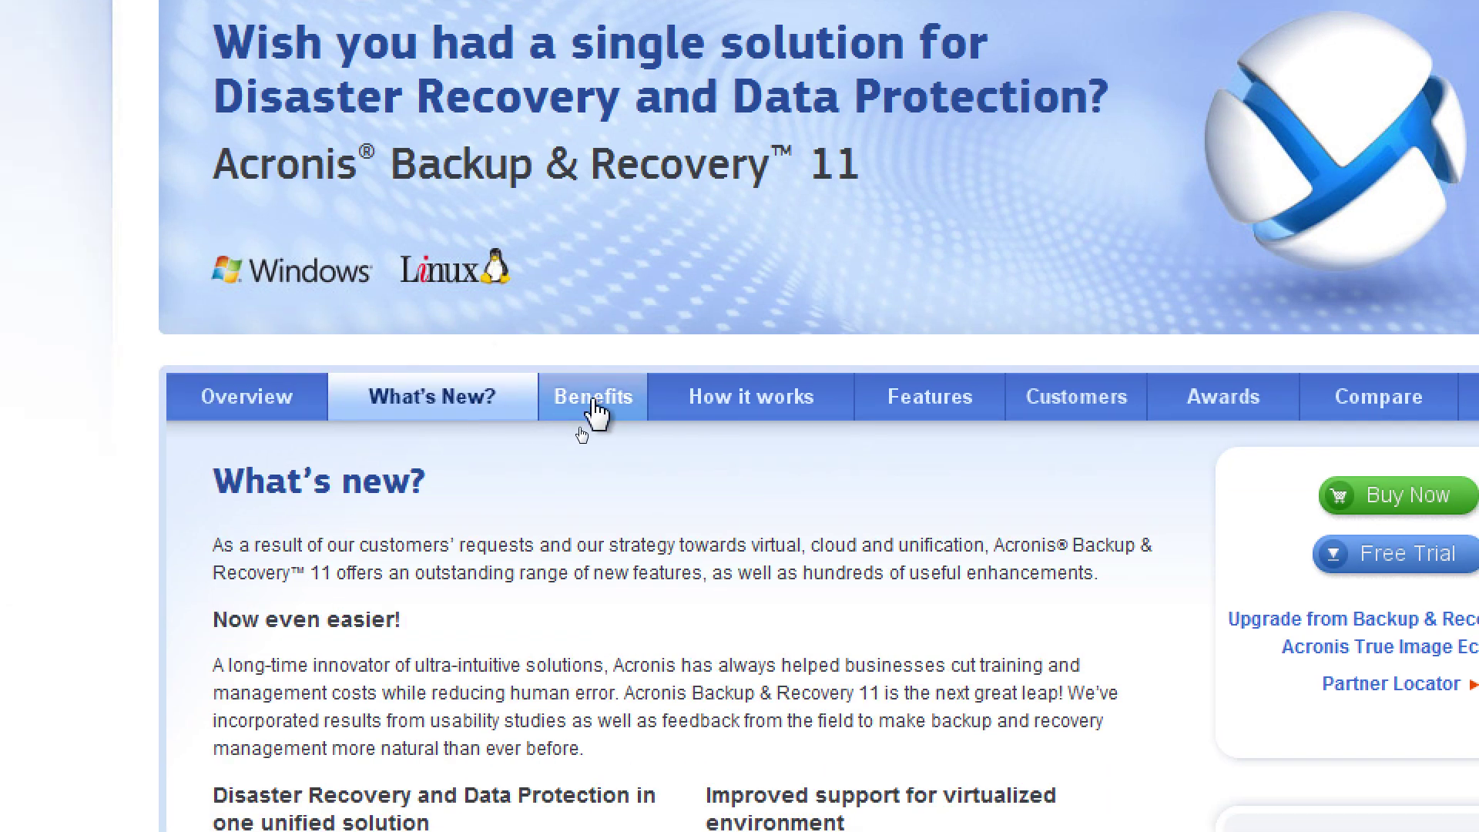
{"action": "left_click", "coordinate": [593, 416]}
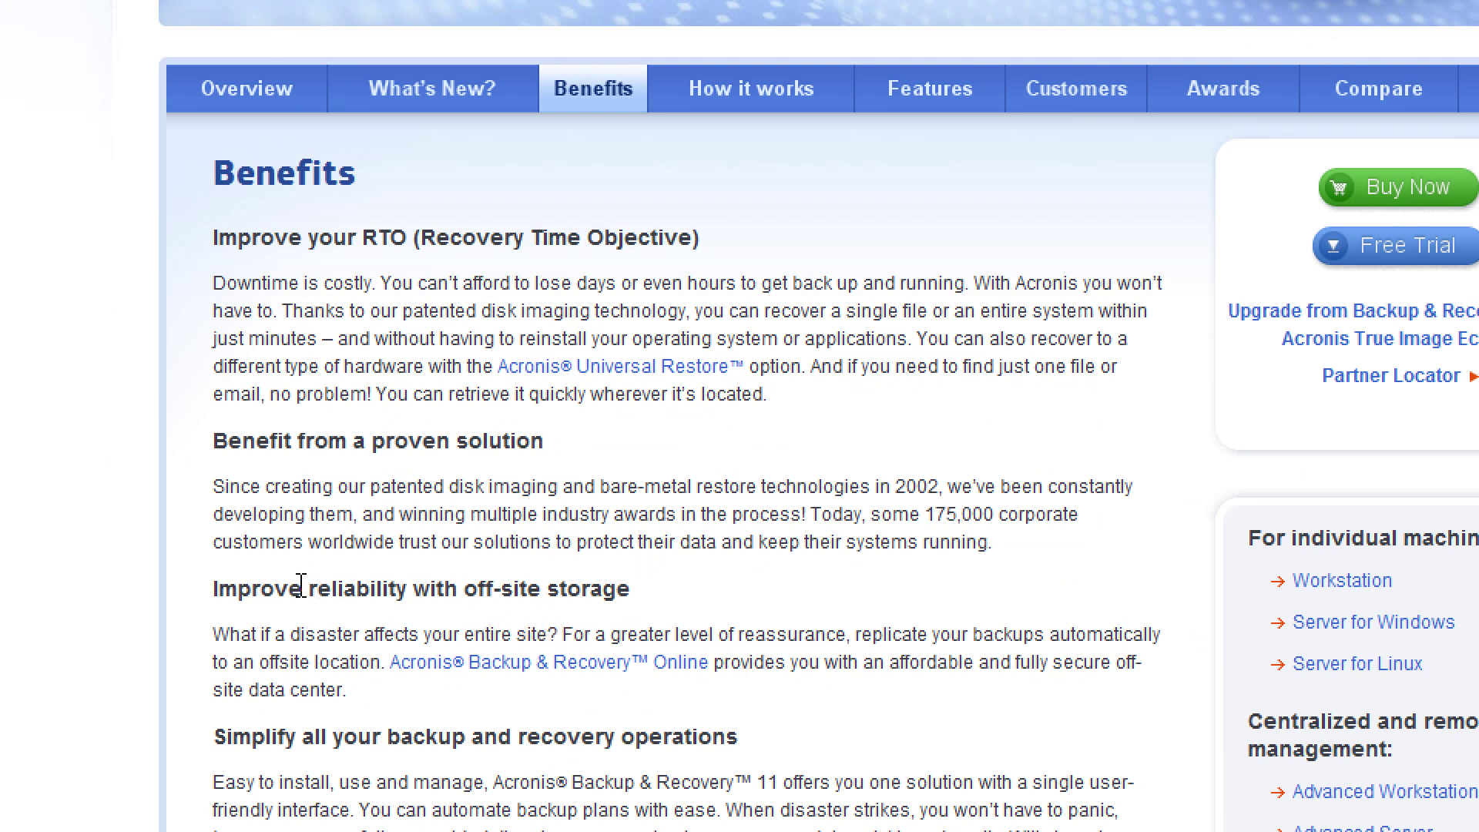
{"action": "scroll", "coordinate": [300, 585], "scroll_direction": "down", "scroll_amount": 2}
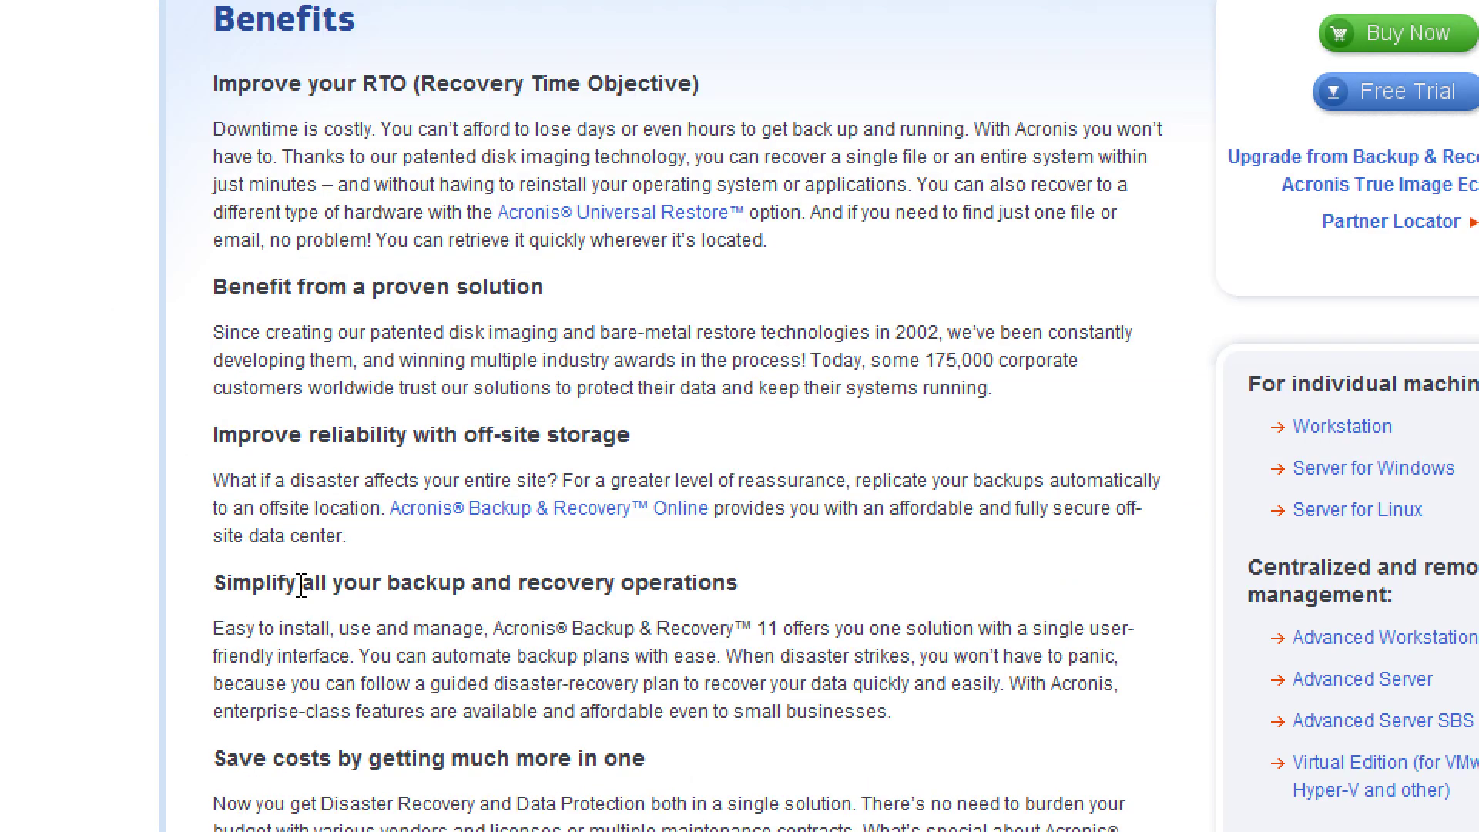
{"action": "scroll", "coordinate": [300, 586], "scroll_direction": "down", "scroll_amount": 4}
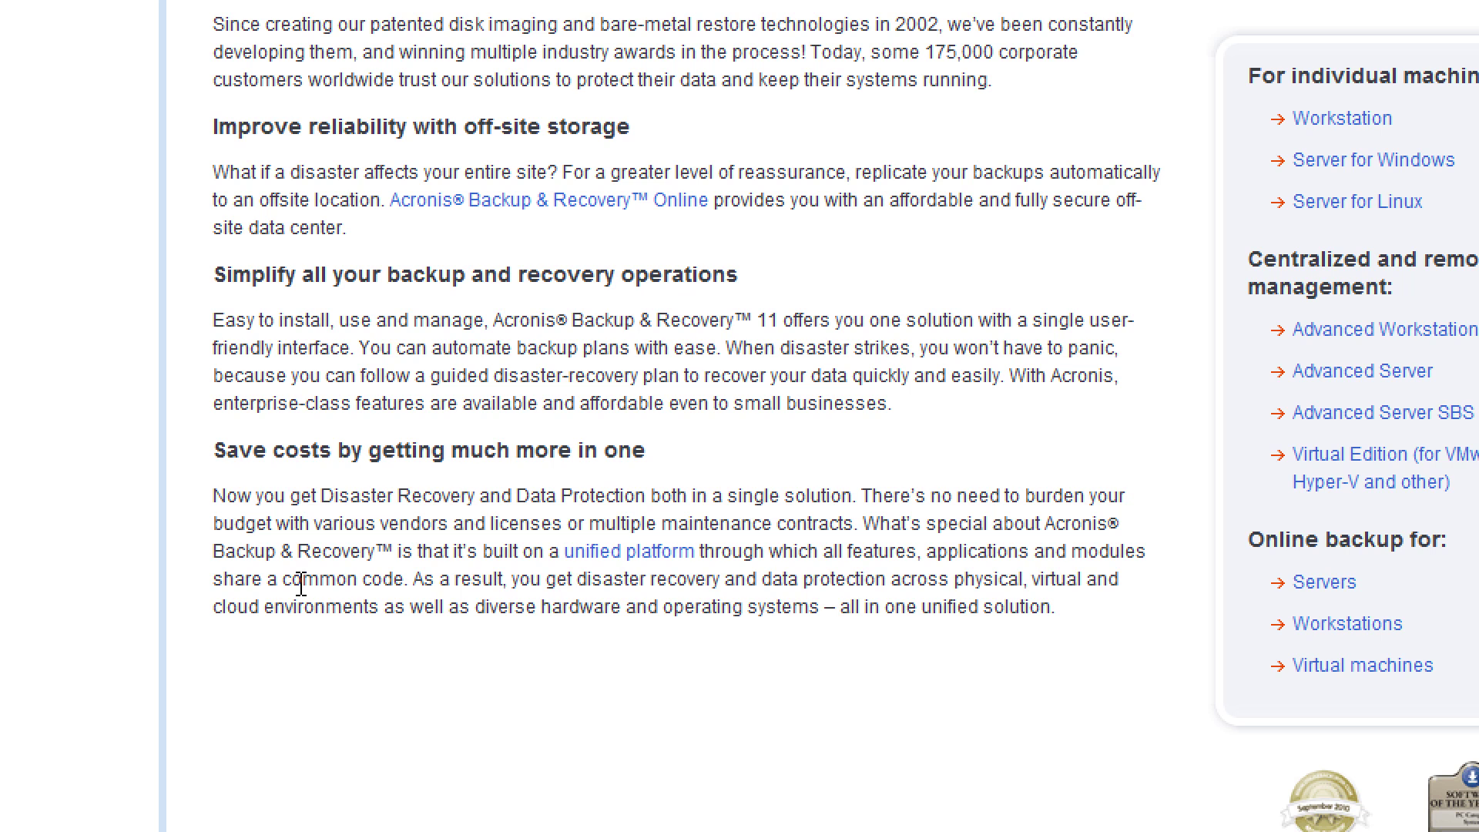
{"action": "scroll", "coordinate": [300, 584], "scroll_direction": "up", "scroll_amount": 2}
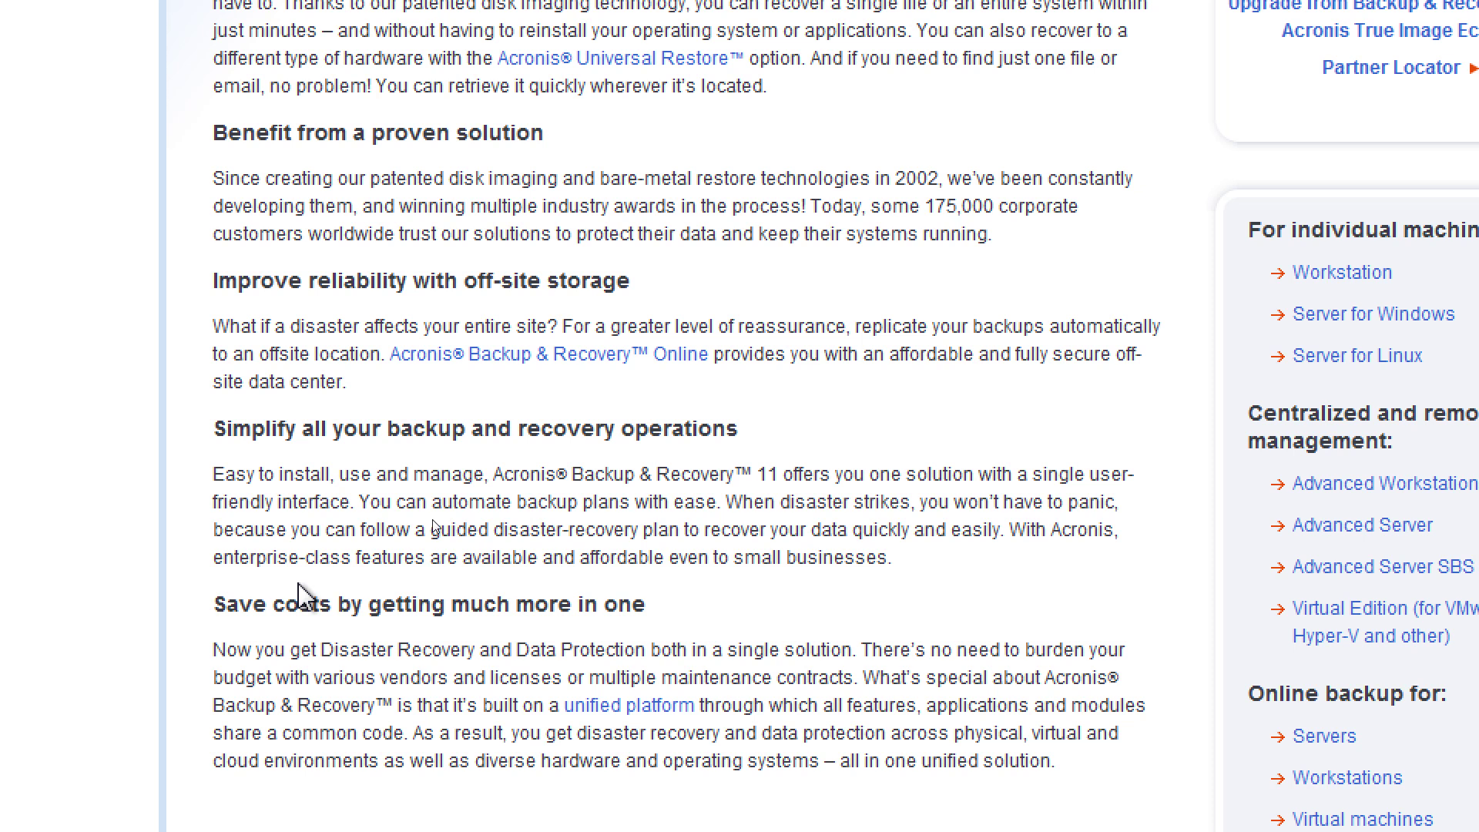
{"action": "scroll", "coordinate": [1190, 576], "scroll_direction": "up", "scroll_amount": 2}
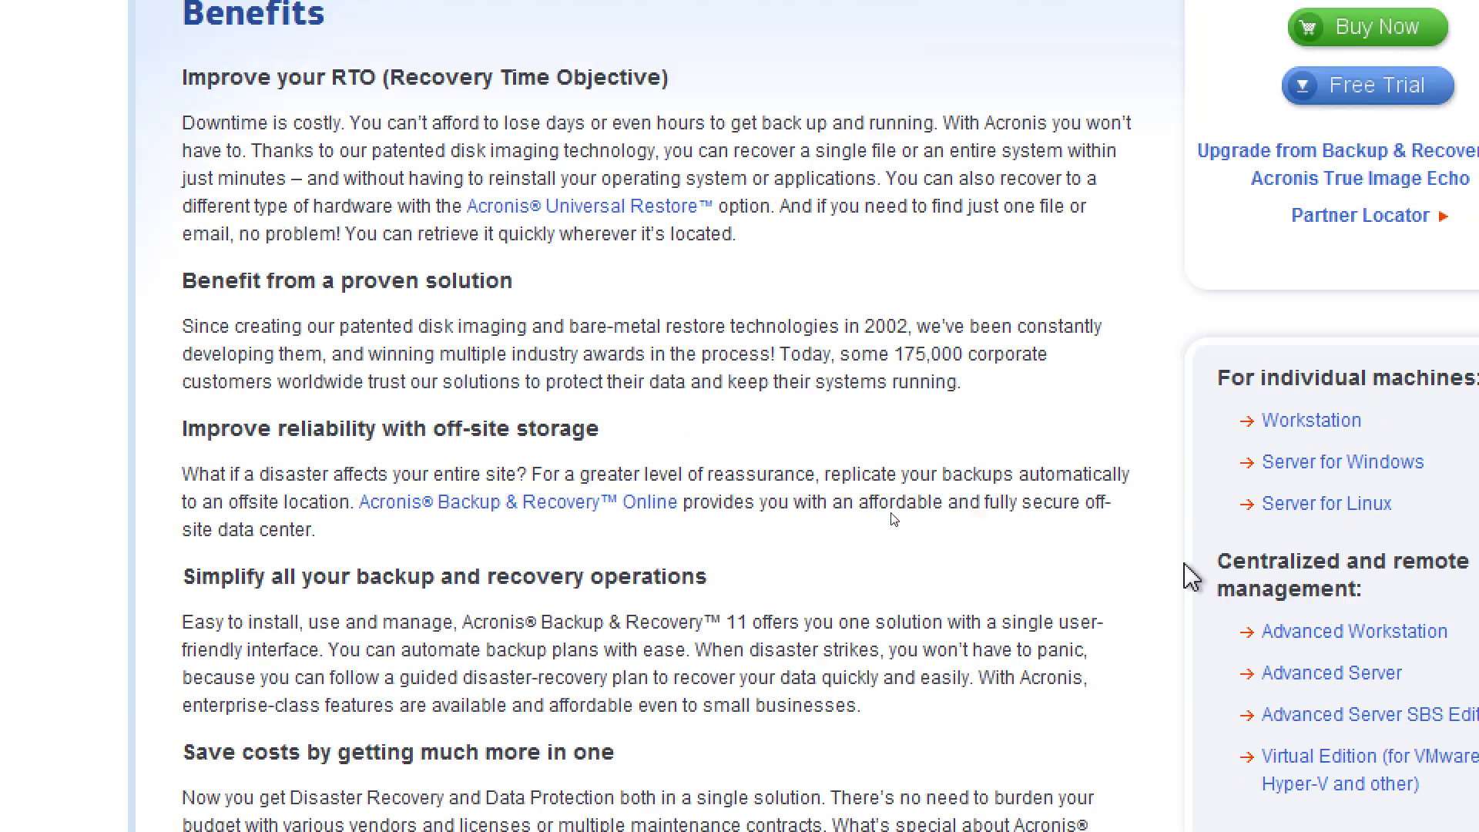
Follow the Acronis Backup & Recovery Online link to its $49.99–$1,199.00 subscription page
{"action": "left_click", "coordinate": [613, 500]}
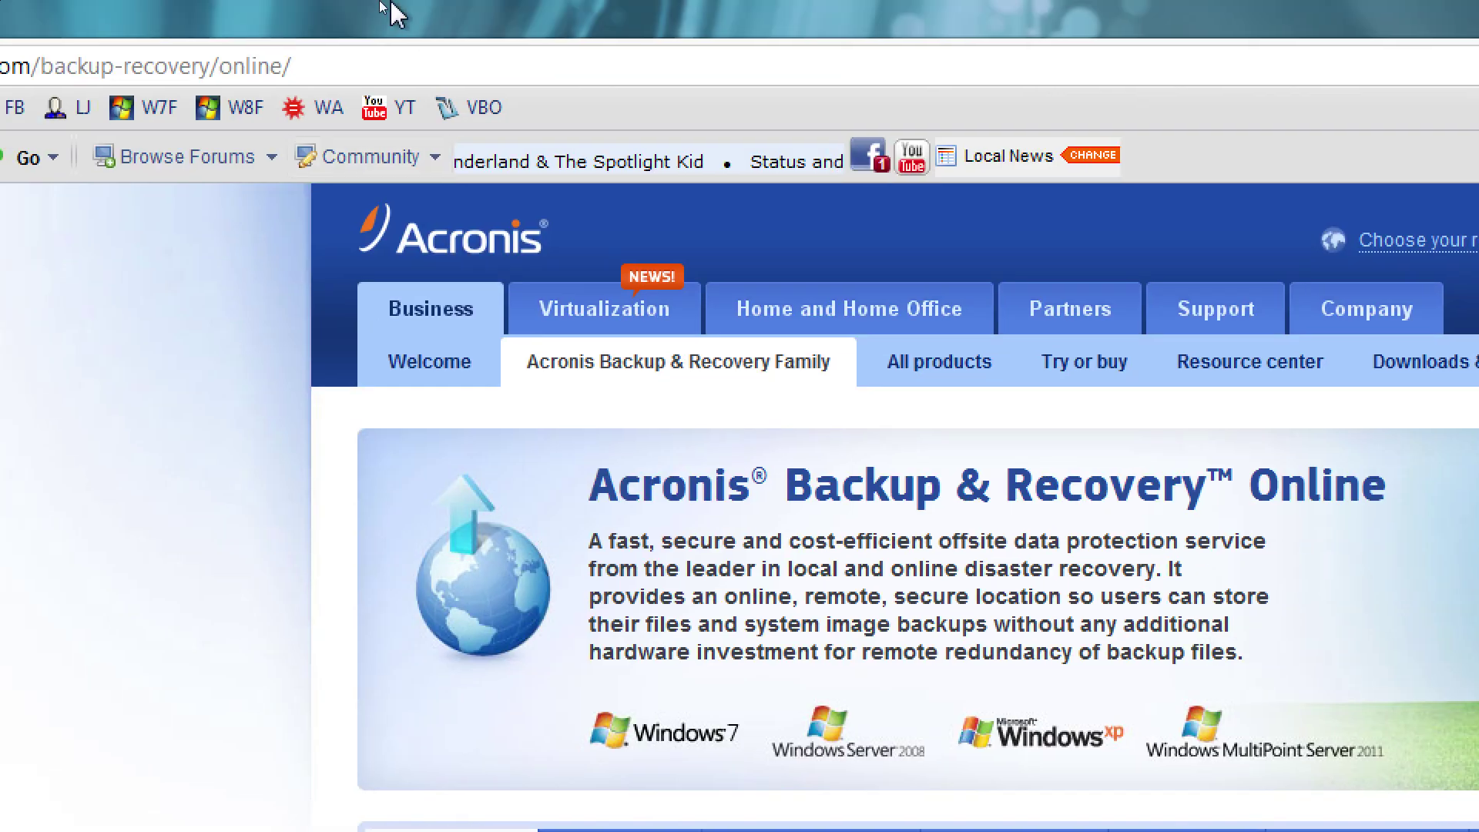
{"action": "left_click", "coordinate": [333, 69]}
{"action": "key", "text": "ctrl+a"}
{"action": "type", "text": "carbonite.com"}
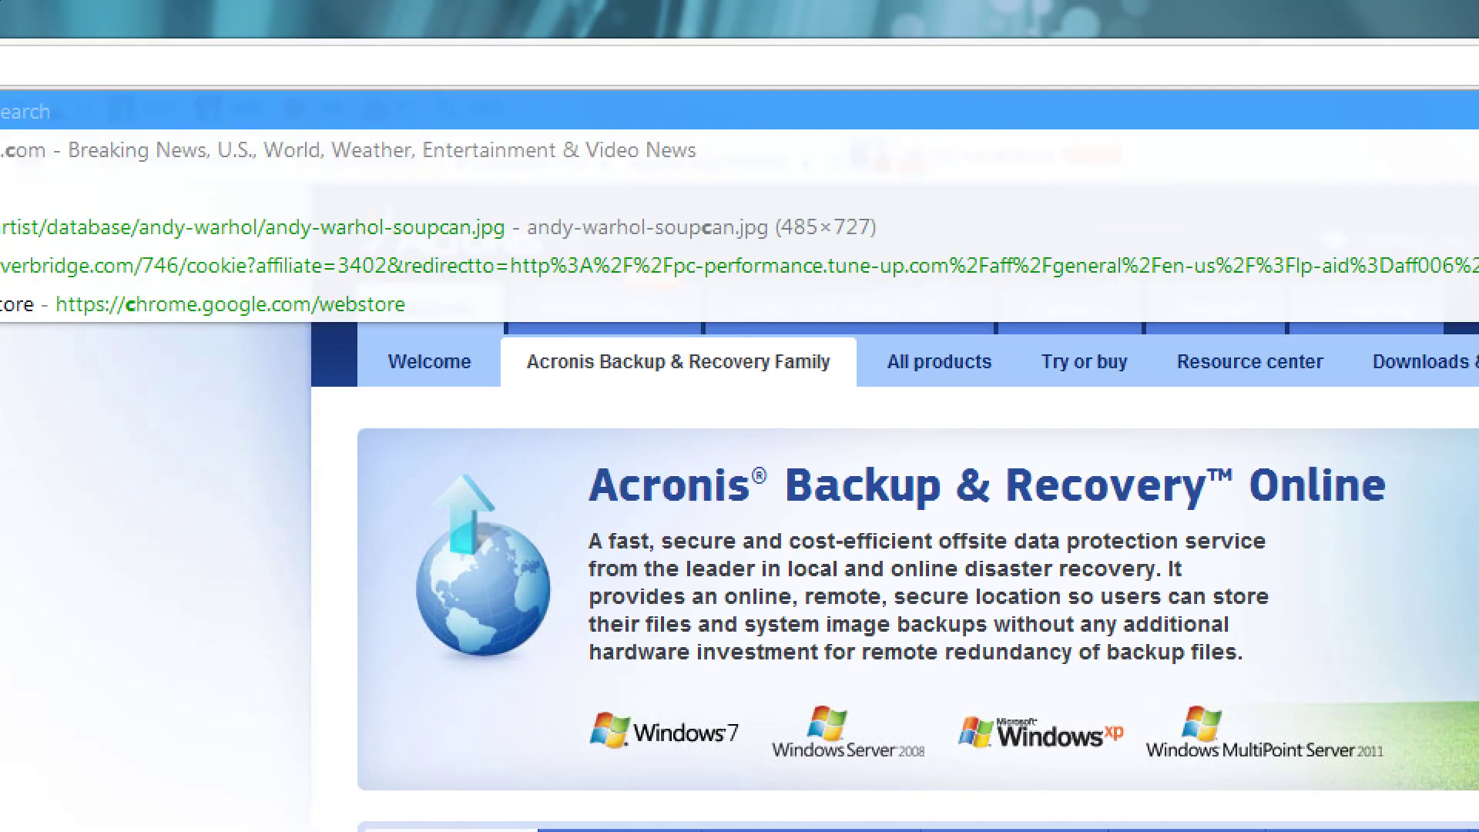
{"action": "key", "text": "Return"}
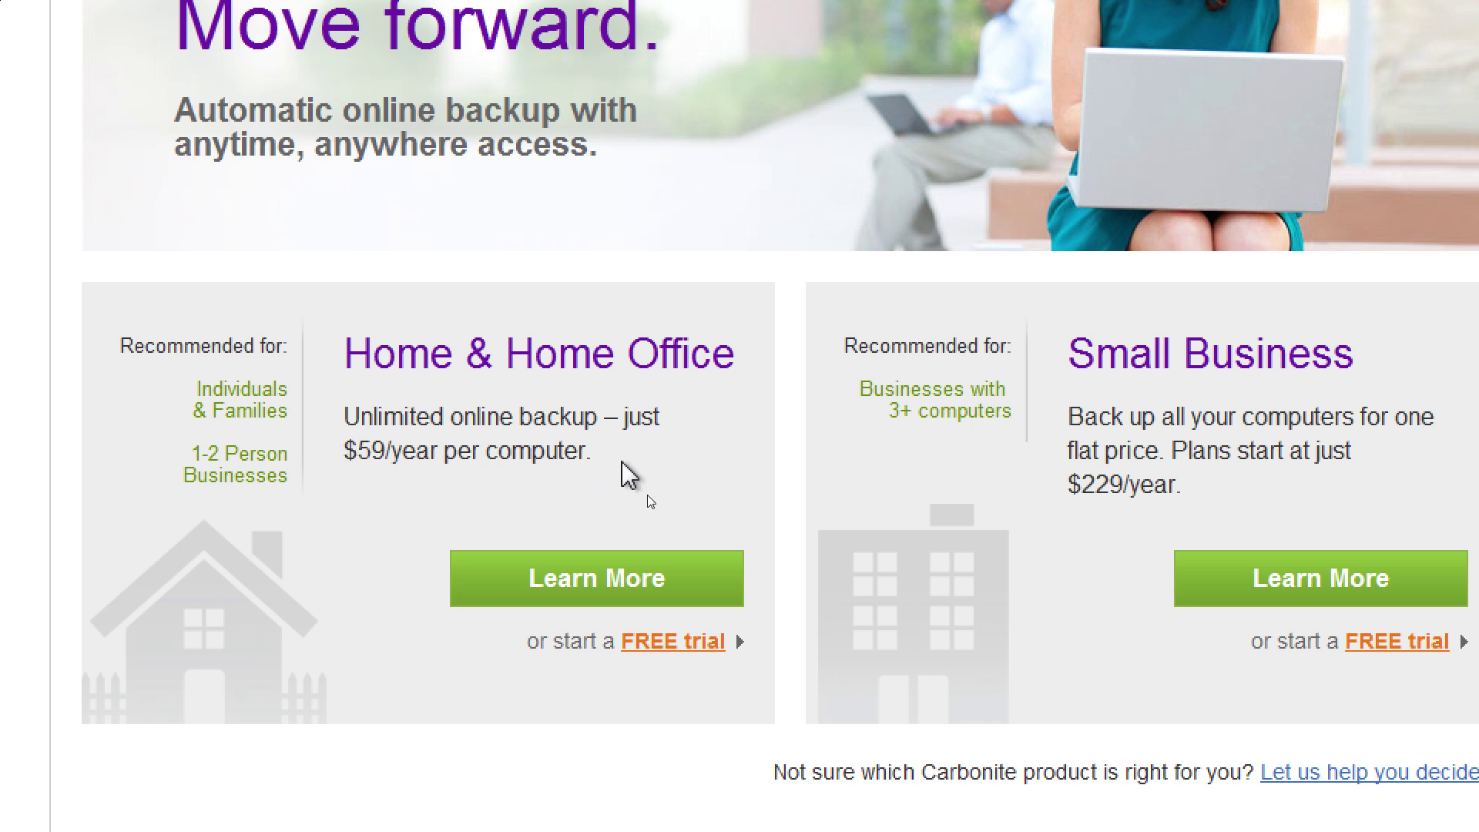
{"action": "mouse_move", "coordinate": [666, 31]}
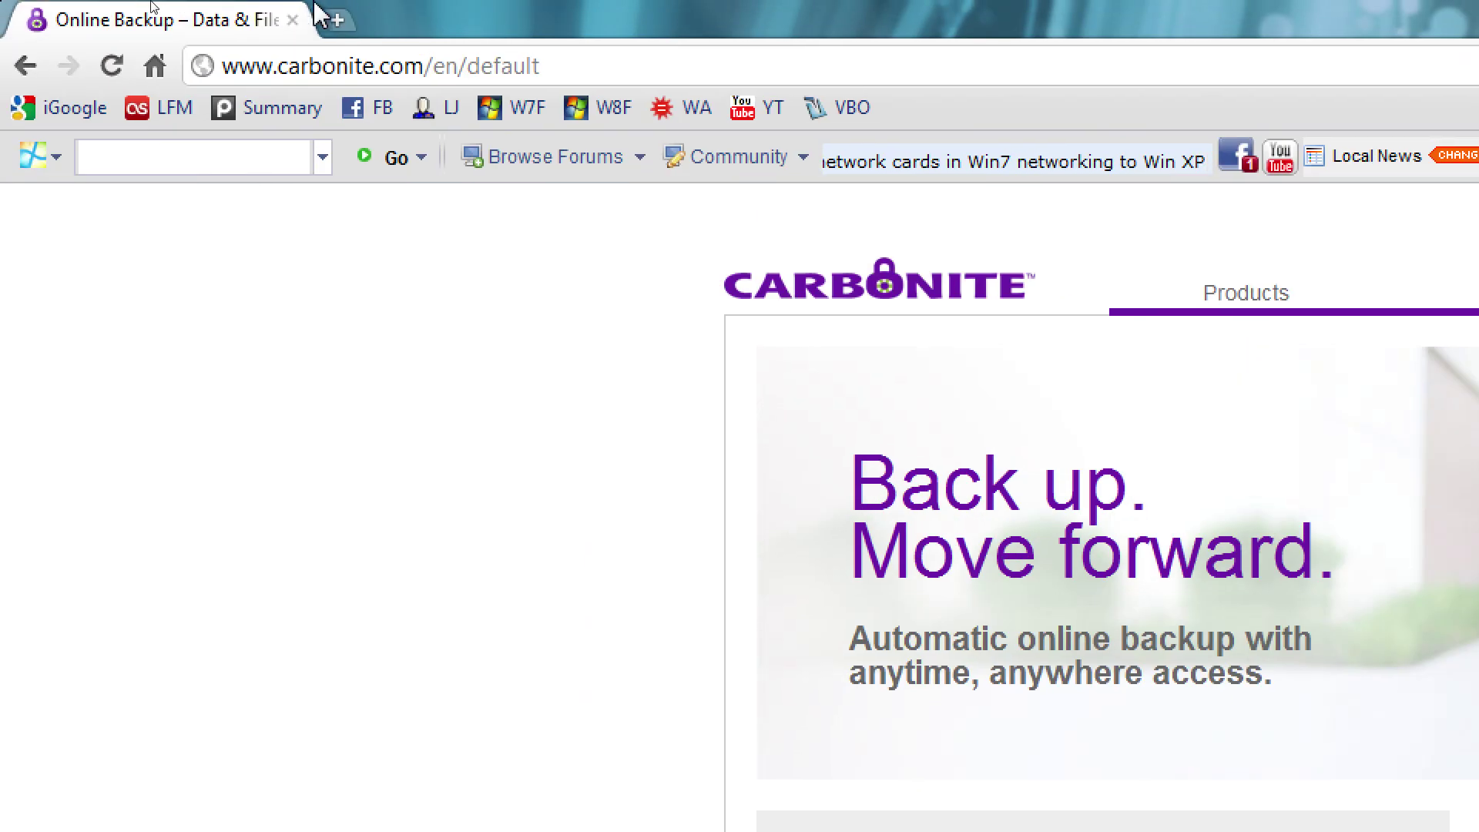
{"action": "left_click", "coordinate": [26, 68]}
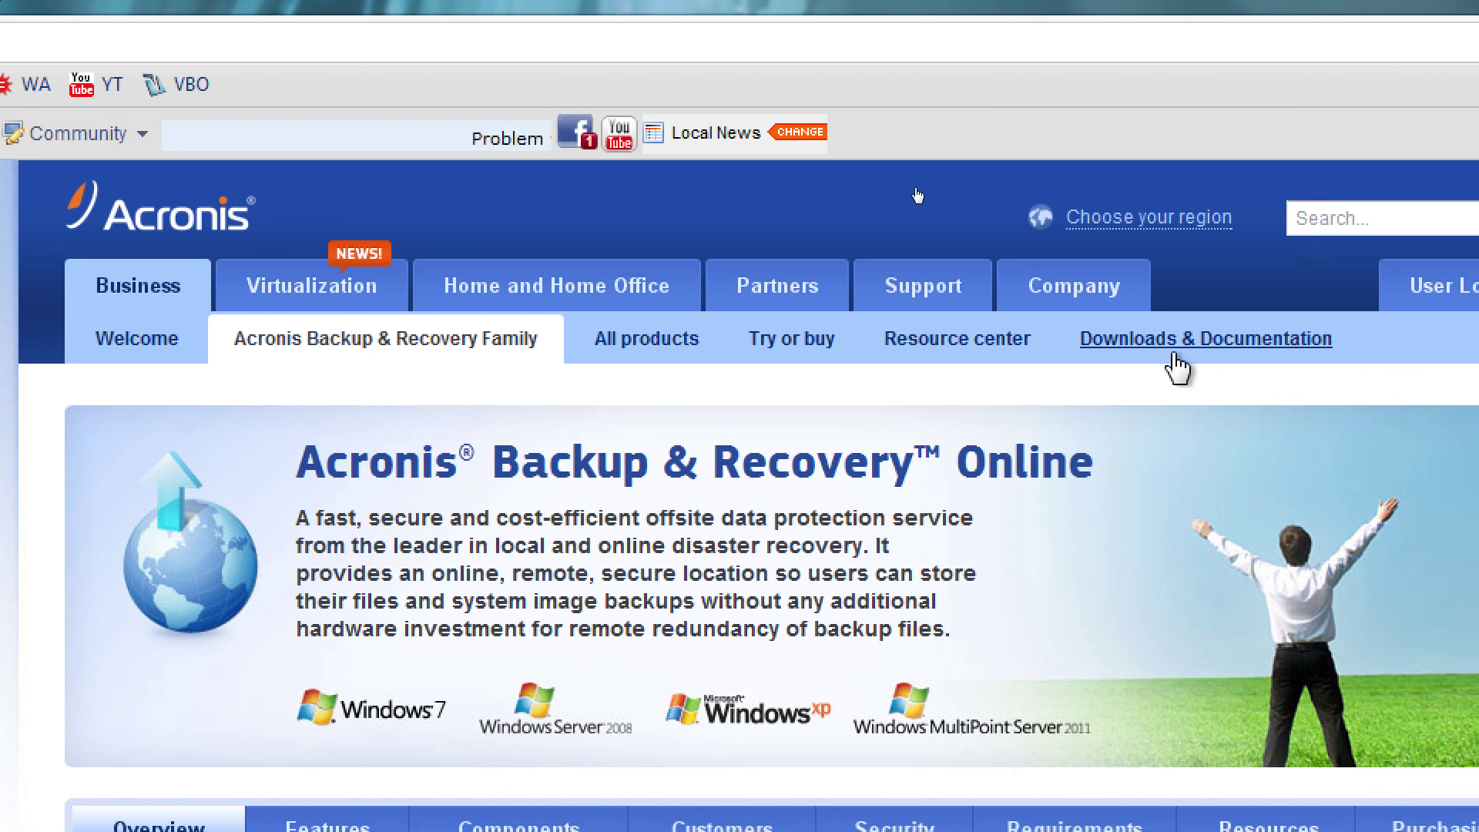
Open Business > All products and scroll the price list from Snap Deploy to Exchange
{"action": "left_click", "coordinate": [132, 305]}
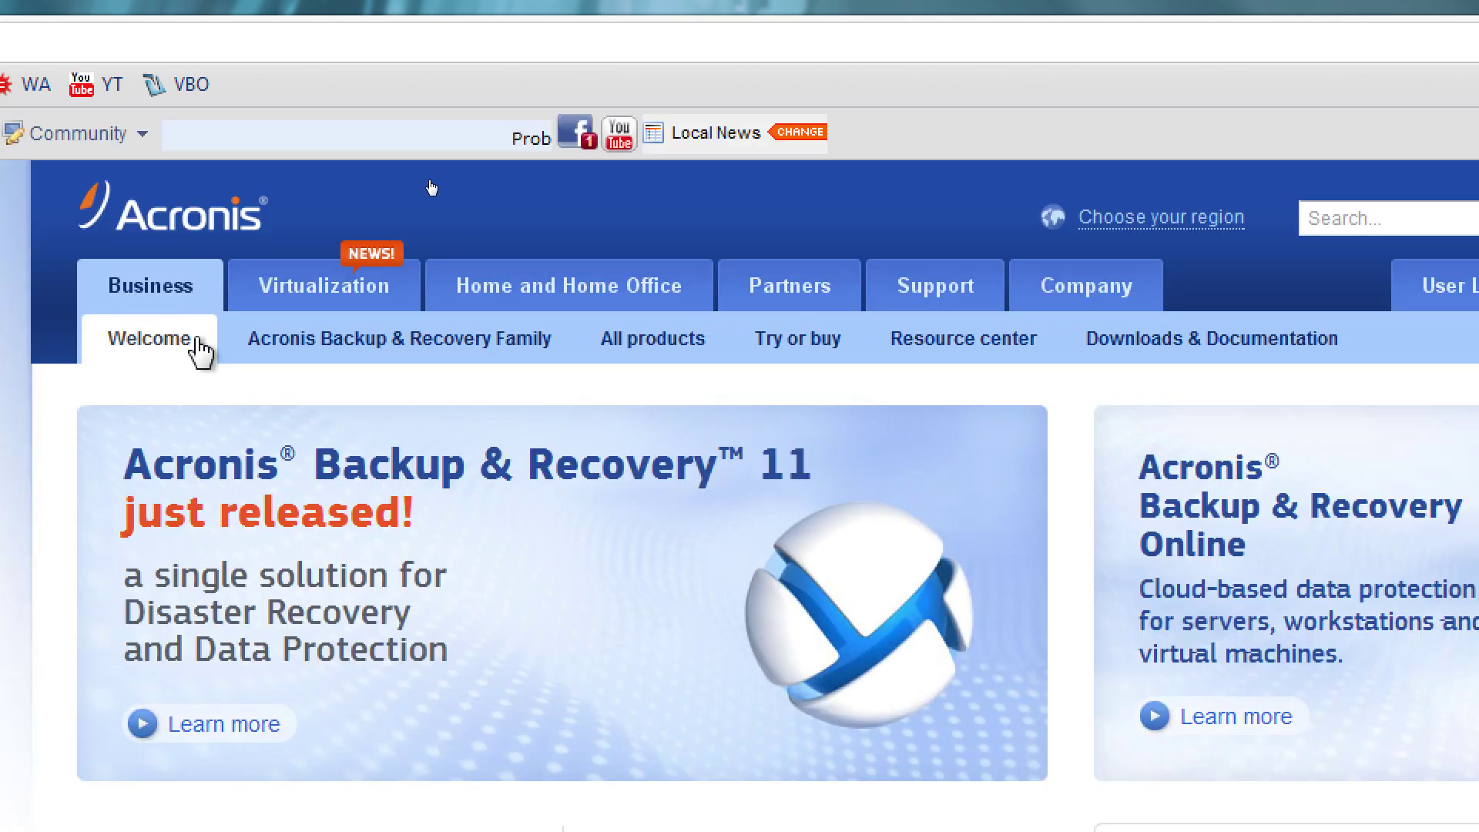
{"action": "left_click", "coordinate": [703, 358]}
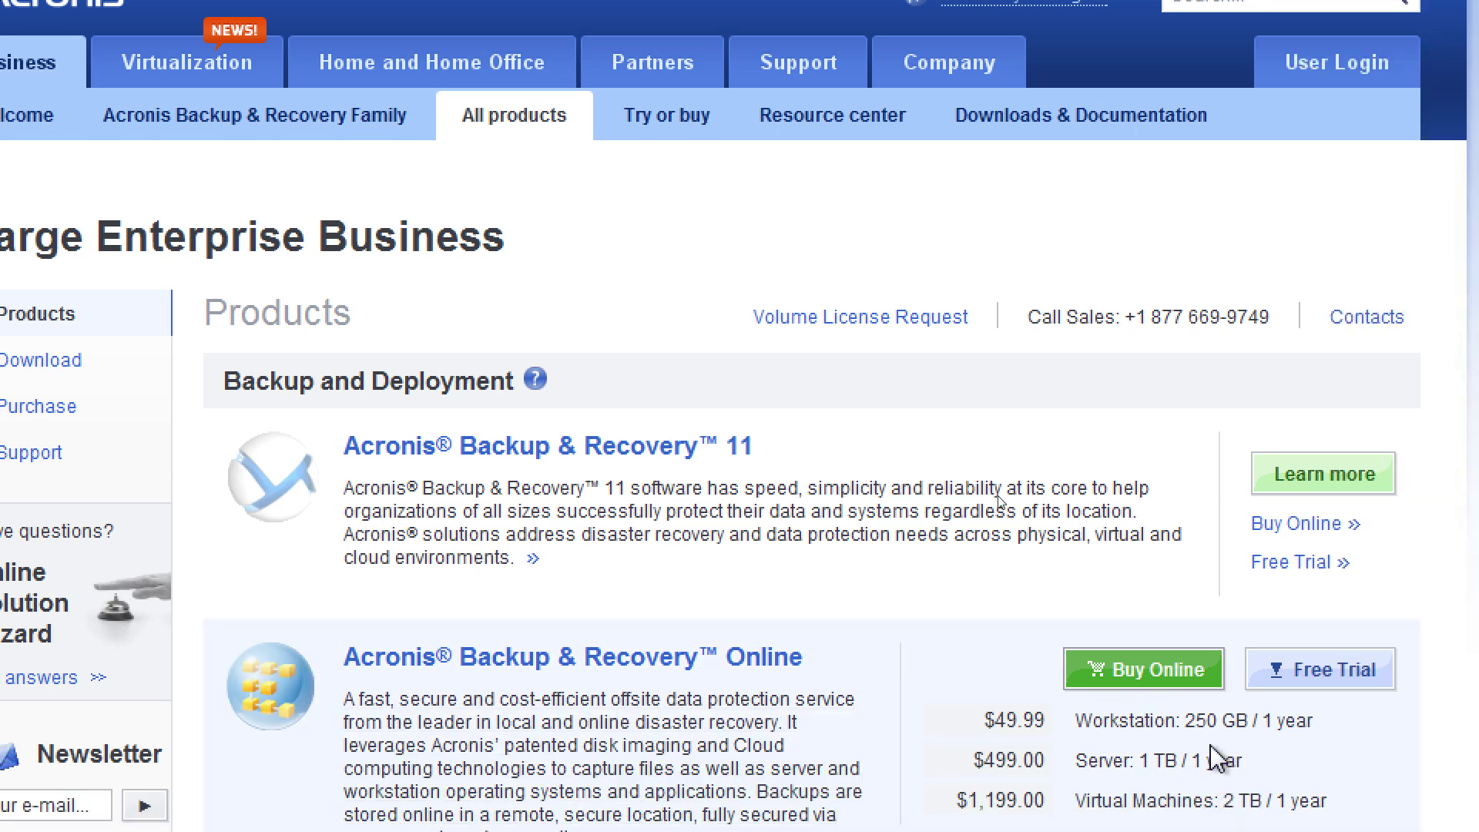
{"action": "scroll", "coordinate": [1215, 758], "scroll_direction": "down", "scroll_amount": 4}
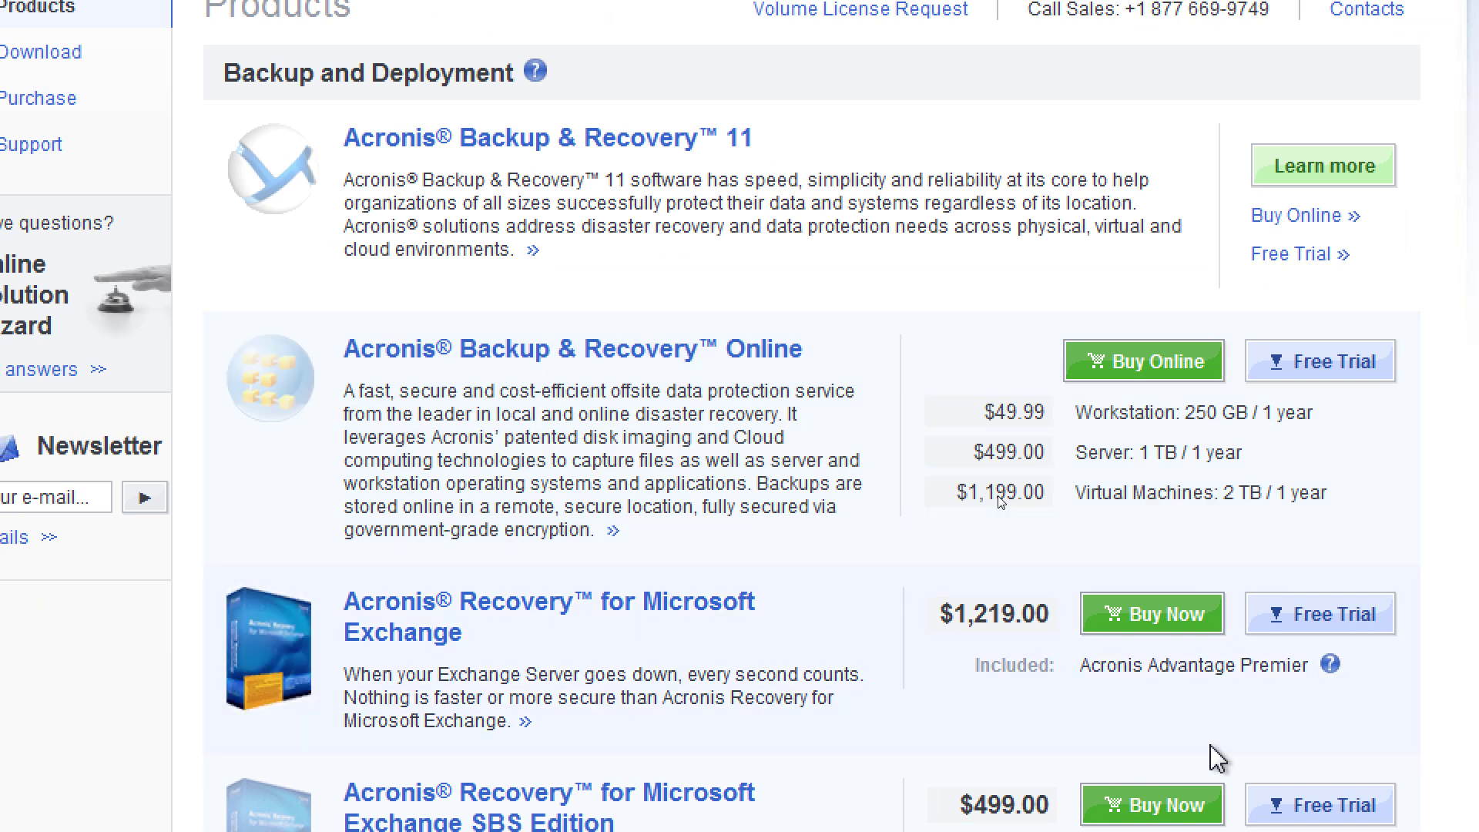
{"action": "scroll", "coordinate": [1214, 759], "scroll_direction": "down", "scroll_amount": 4}
{"action": "scroll", "coordinate": [1214, 759], "scroll_direction": "down", "scroll_amount": 4}
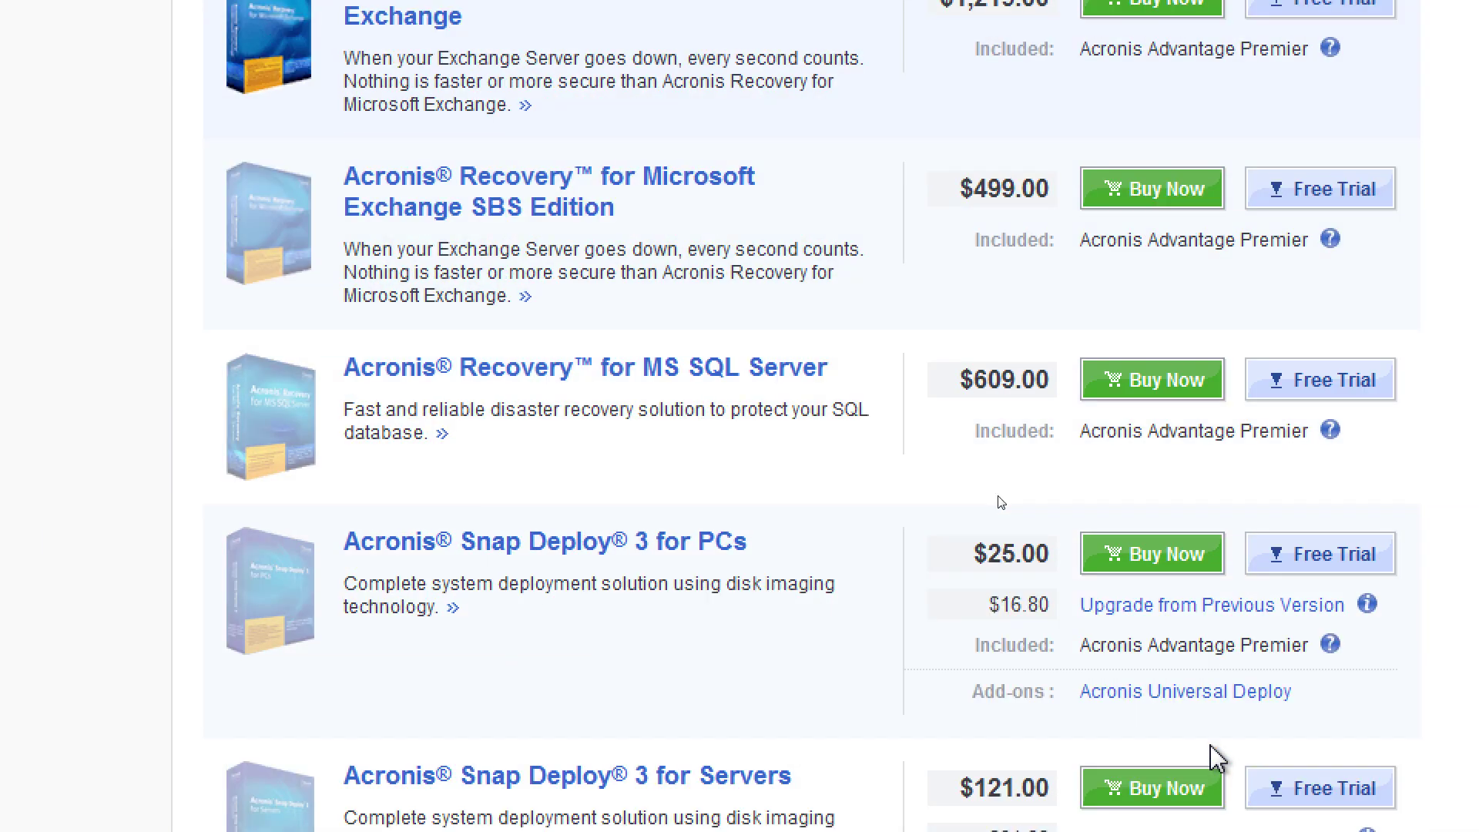
{"action": "scroll", "coordinate": [1215, 759], "scroll_direction": "down", "scroll_amount": 12}
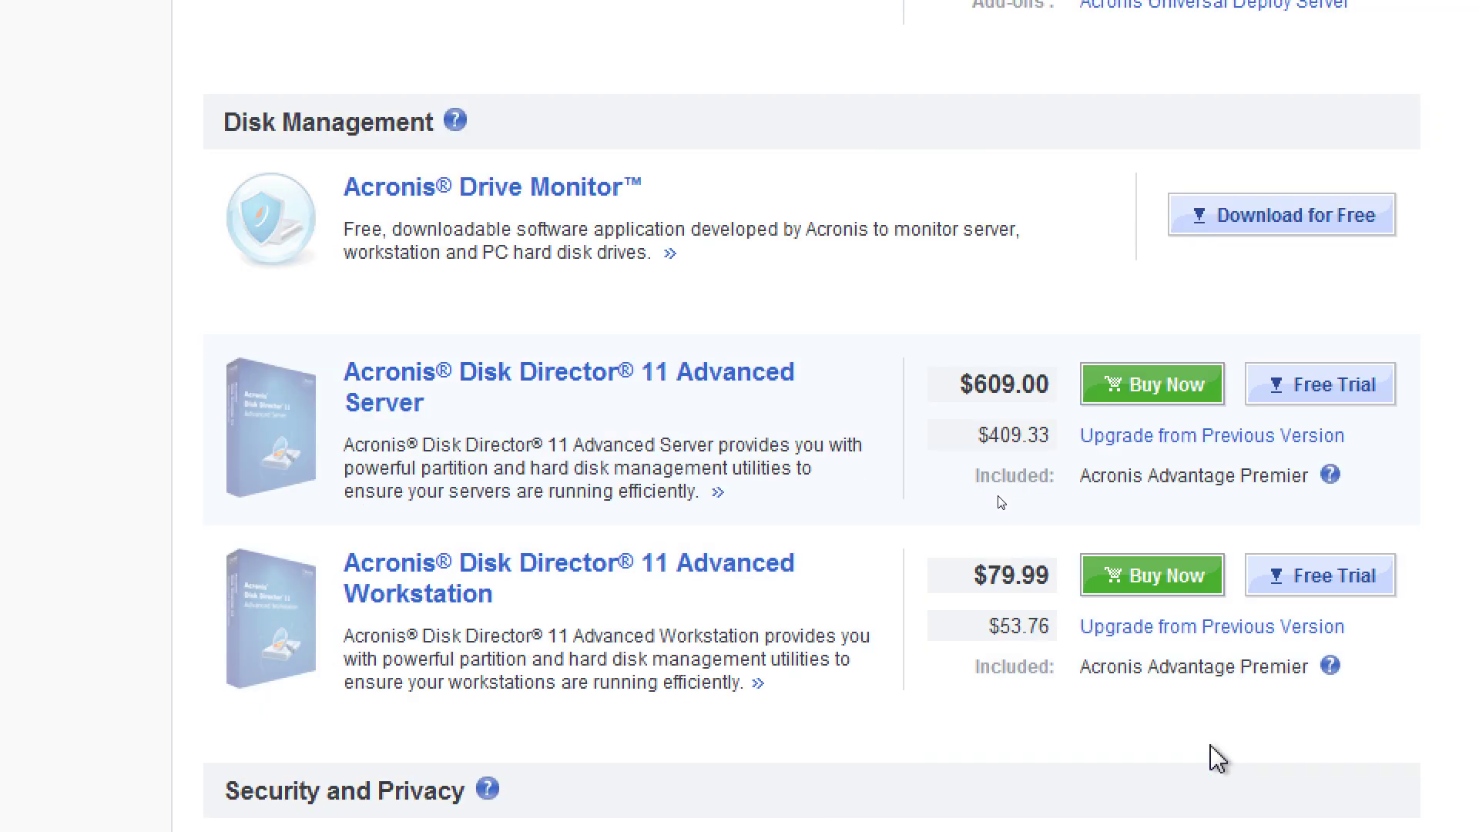
{"action": "scroll", "coordinate": [1217, 759], "scroll_direction": "down", "scroll_amount": 2}
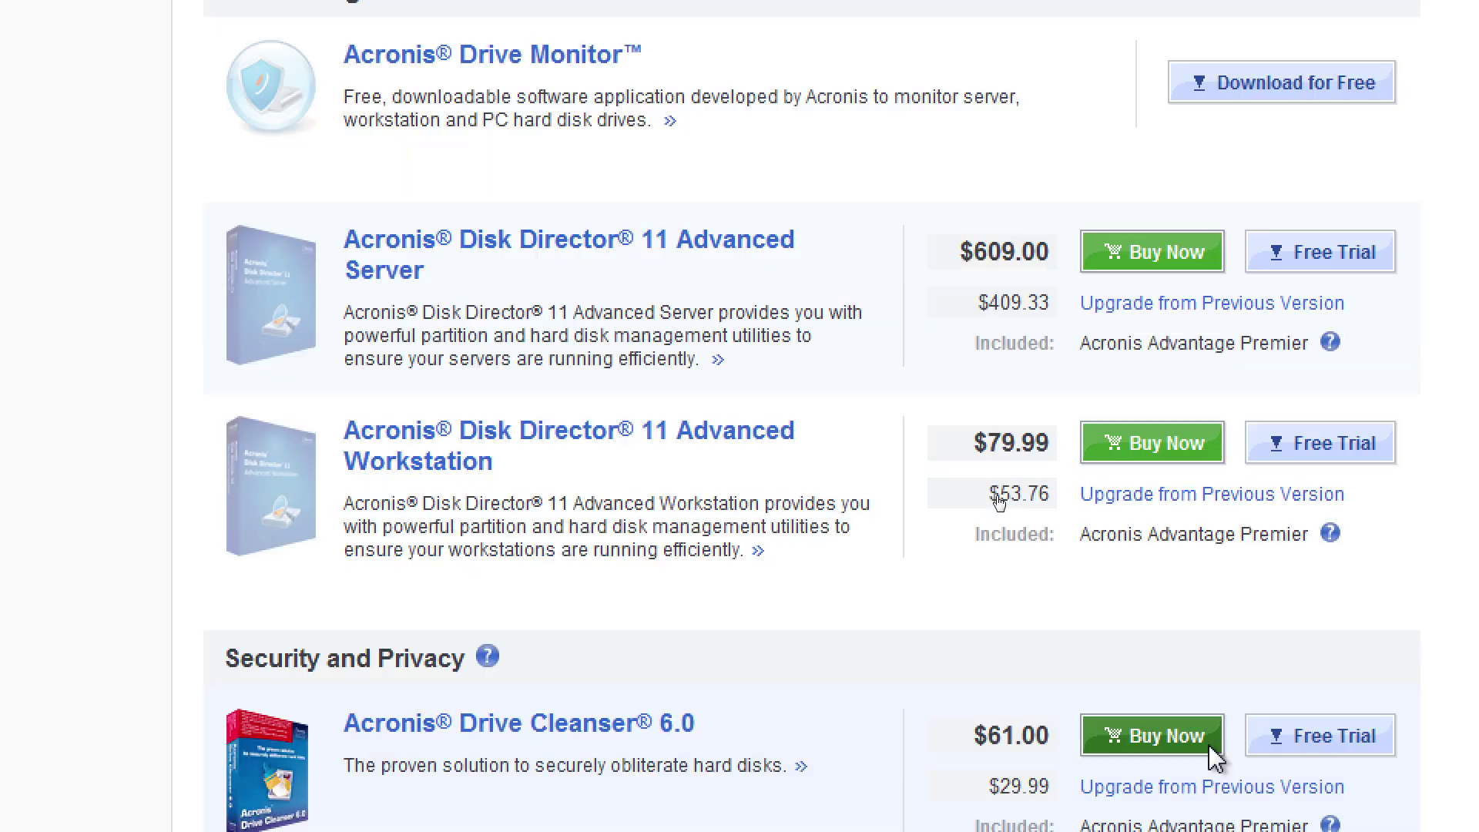
{"action": "scroll", "coordinate": [1215, 760], "scroll_direction": "up", "scroll_amount": 10}
{"action": "scroll", "coordinate": [1217, 755], "scroll_direction": "up", "scroll_amount": 10}
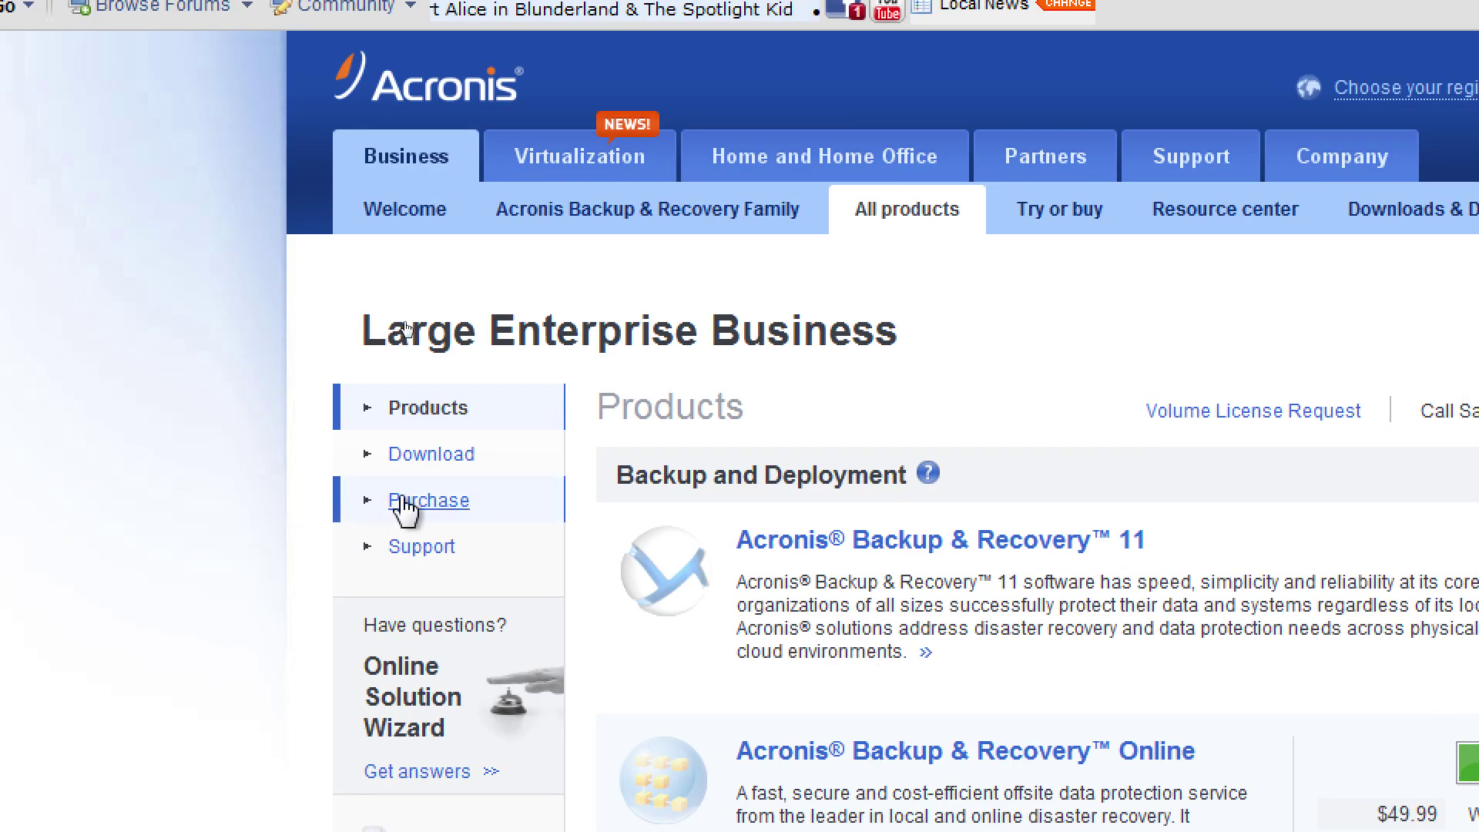
Return to the Business Welcome page announcing Backup & Recovery 11
{"action": "left_click", "coordinate": [429, 218]}
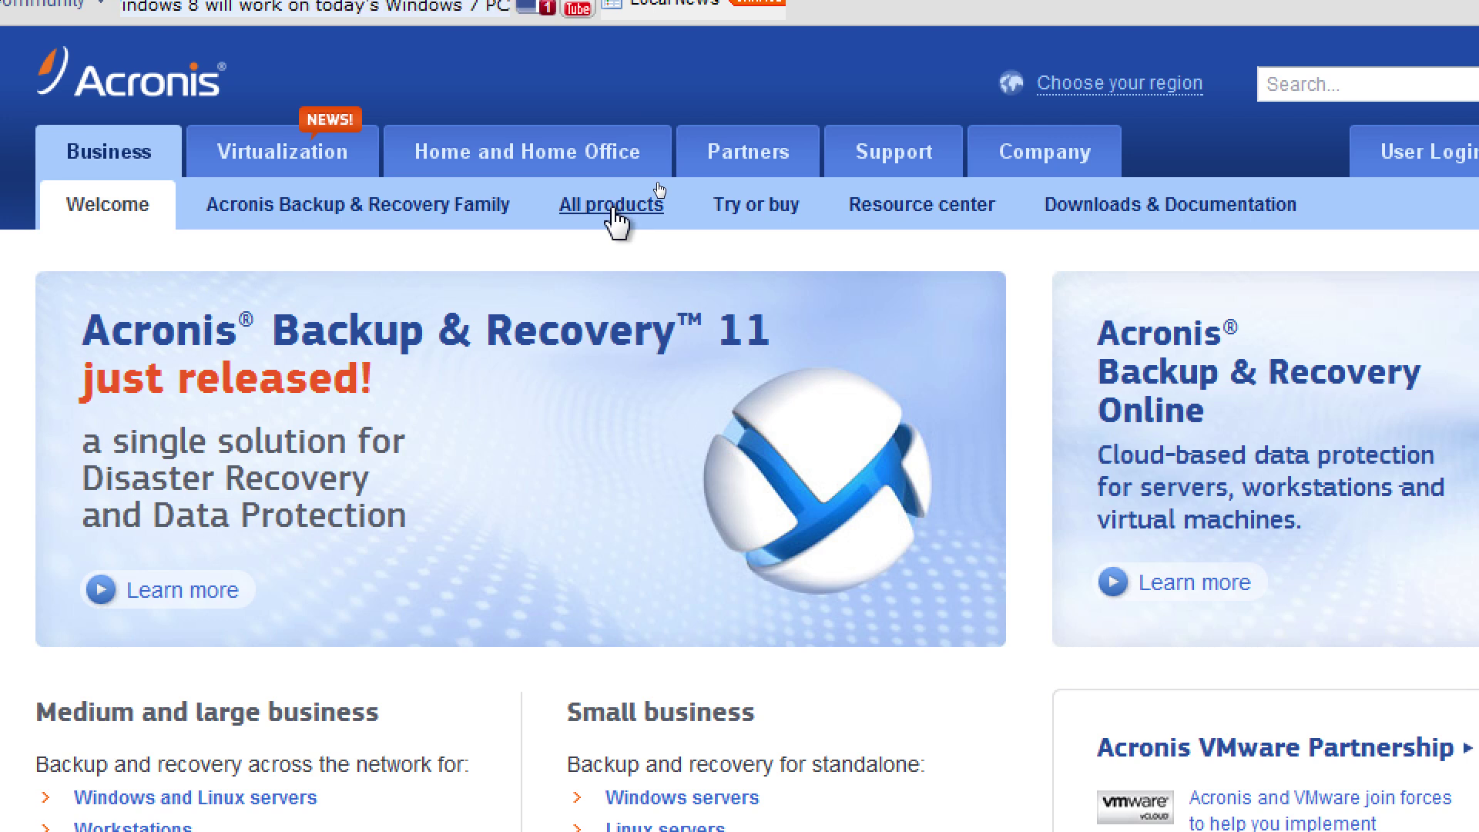
Open the Acronis Backup & Recovery Family page and scroll through it
{"action": "left_click", "coordinate": [344, 219]}
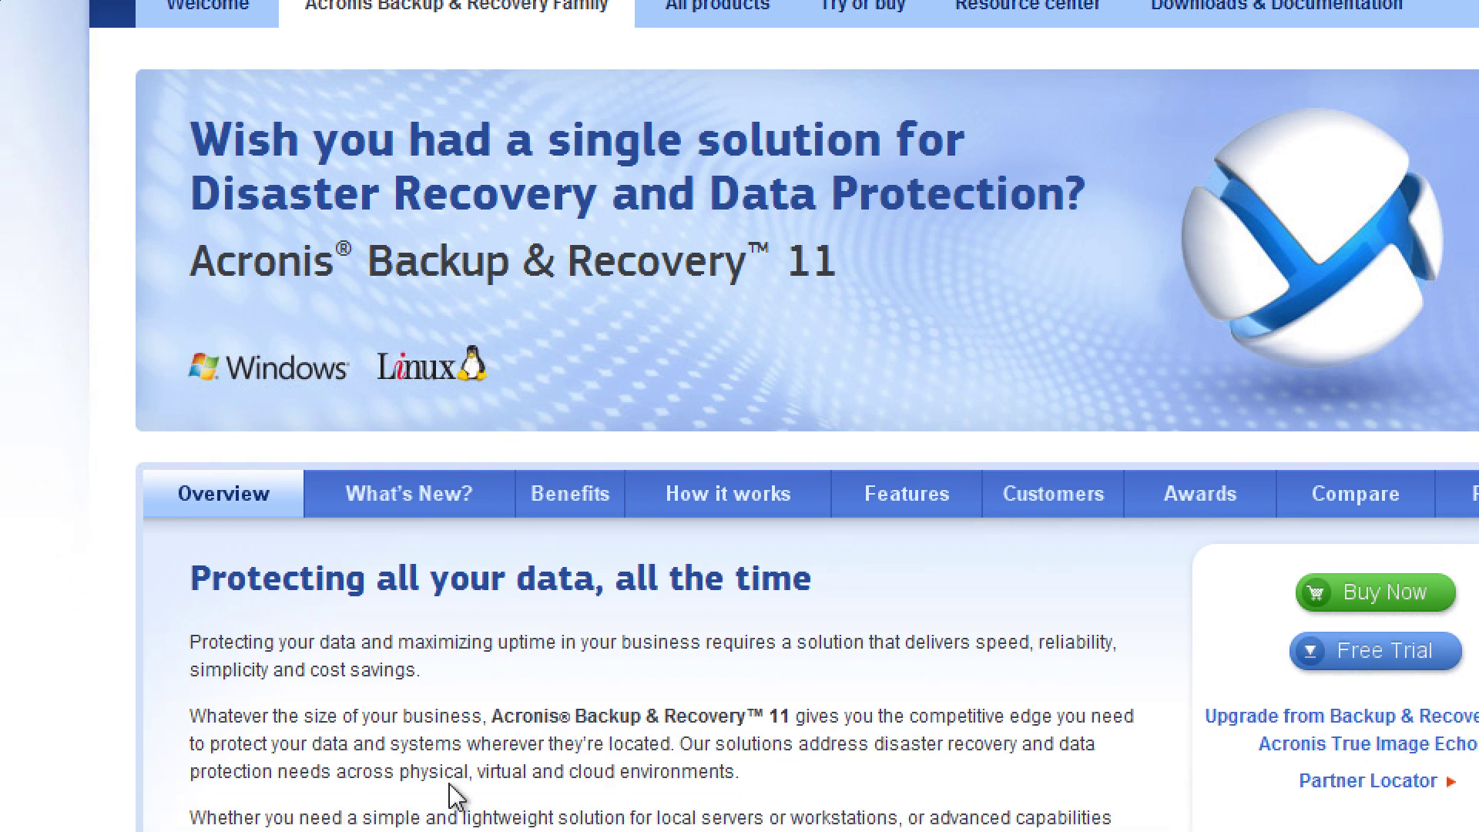
{"action": "scroll", "coordinate": [530, 773], "scroll_direction": "down", "scroll_amount": 12}
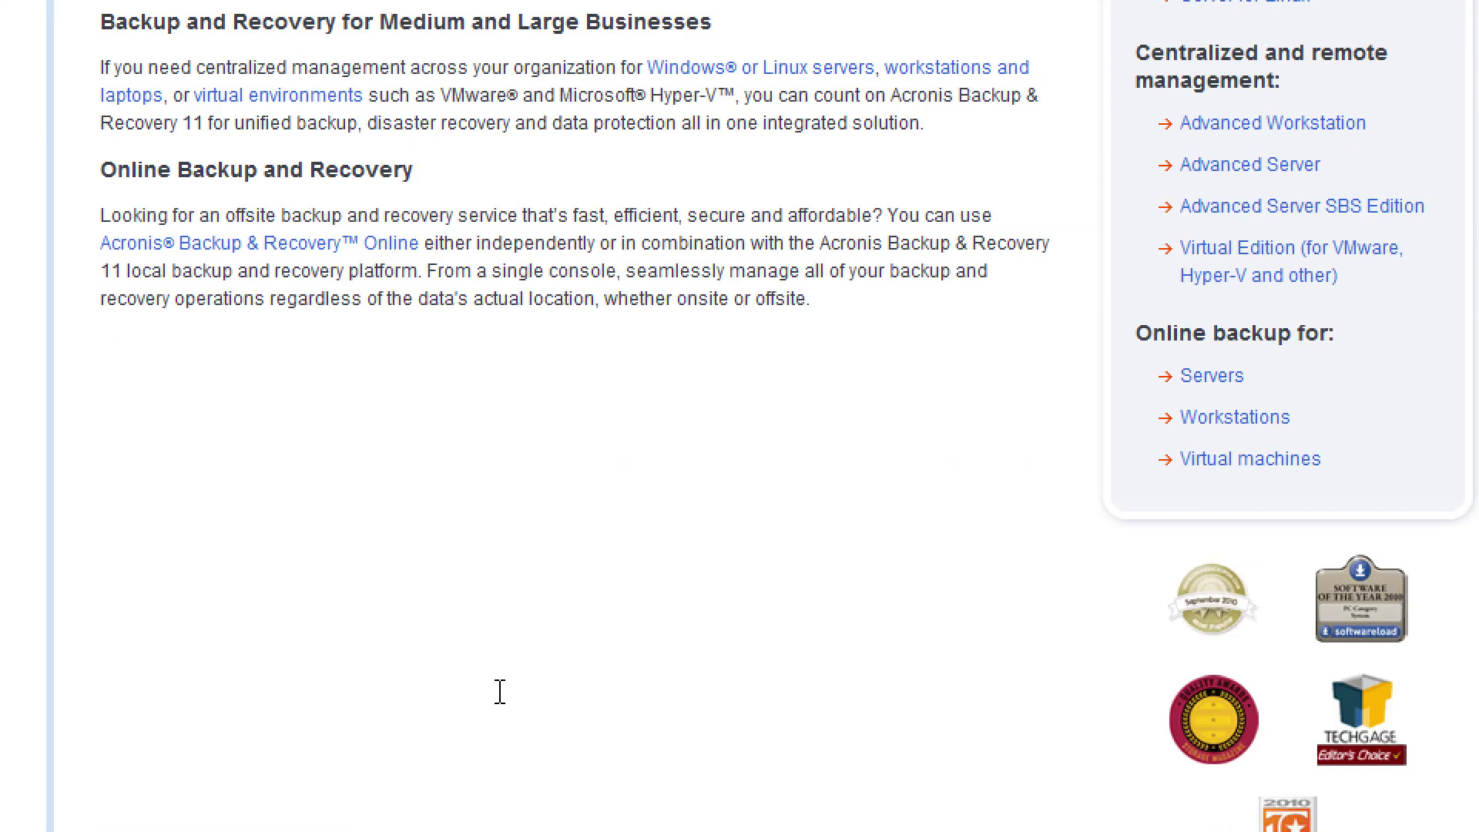
{"action": "scroll", "coordinate": [500, 696], "scroll_direction": "up", "scroll_amount": 8}
{"action": "scroll", "coordinate": [499, 696], "scroll_direction": "up", "scroll_amount": 4}
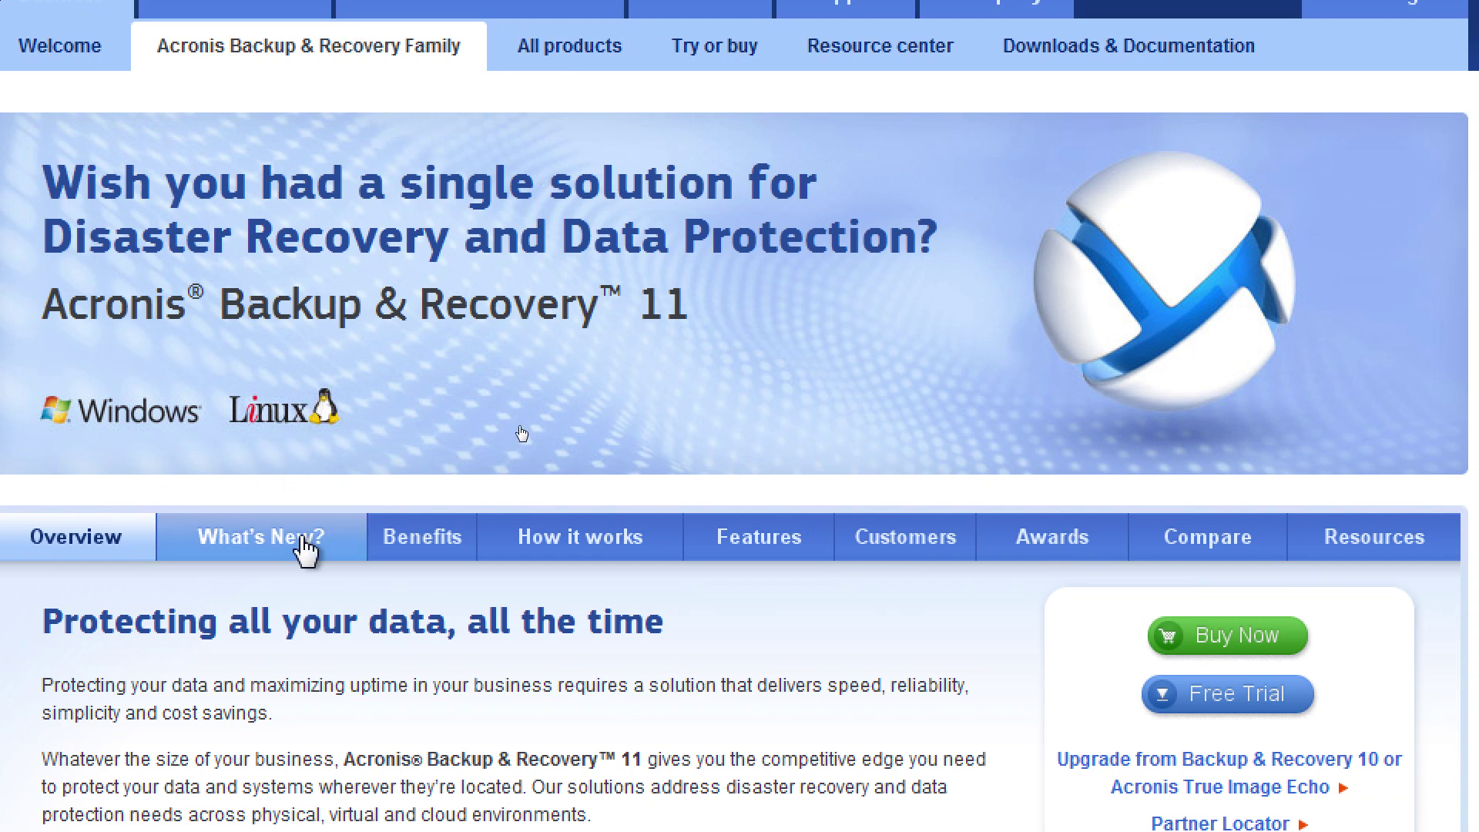
View the What's New?, Benefits, How it works, Features, Customers and Overview tabs in turn
{"action": "left_click", "coordinate": [305, 543]}
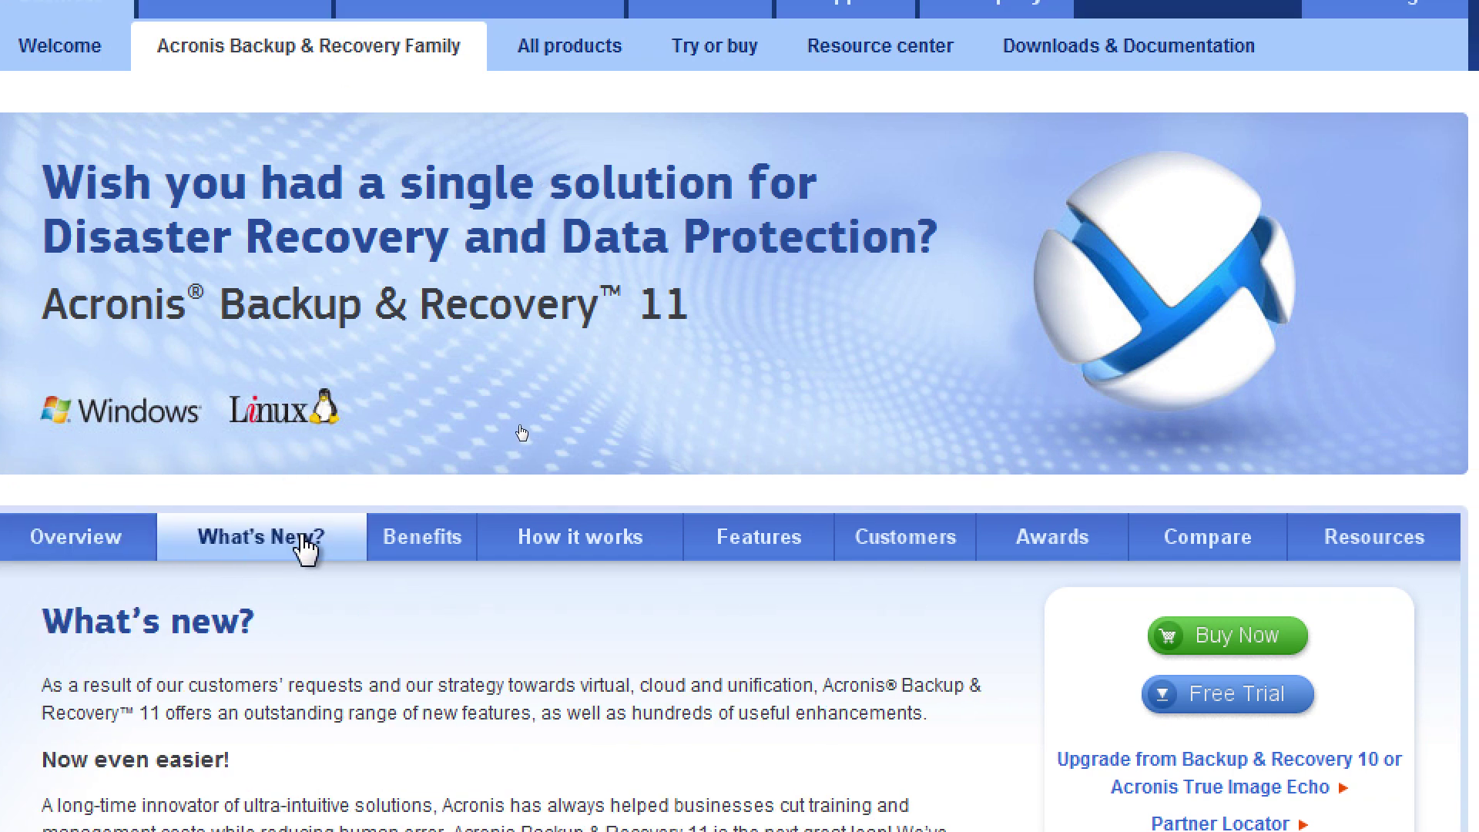
{"action": "left_click", "coordinate": [461, 545]}
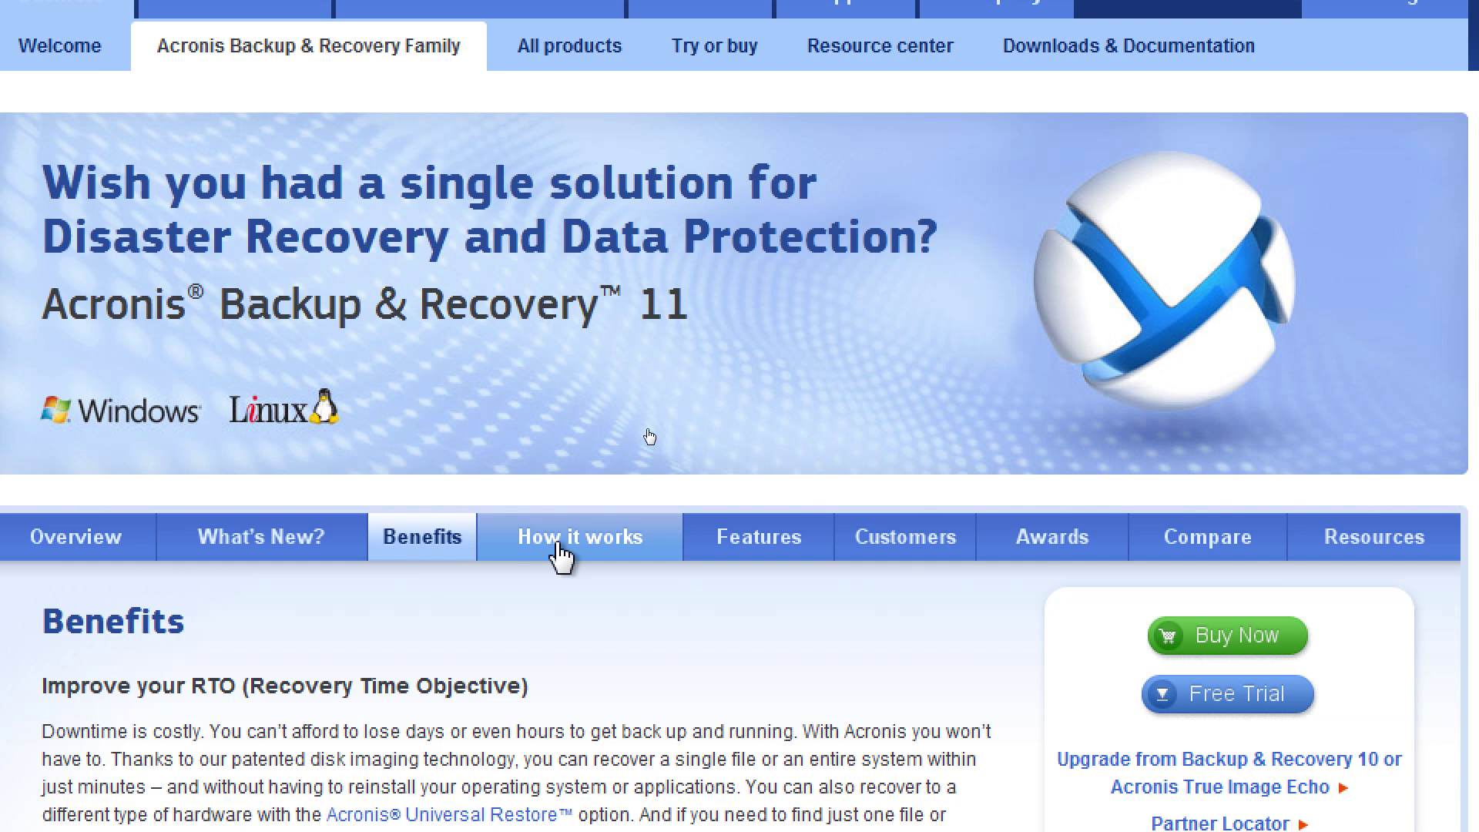
{"action": "left_click", "coordinate": [655, 555]}
{"action": "left_click", "coordinate": [753, 563]}
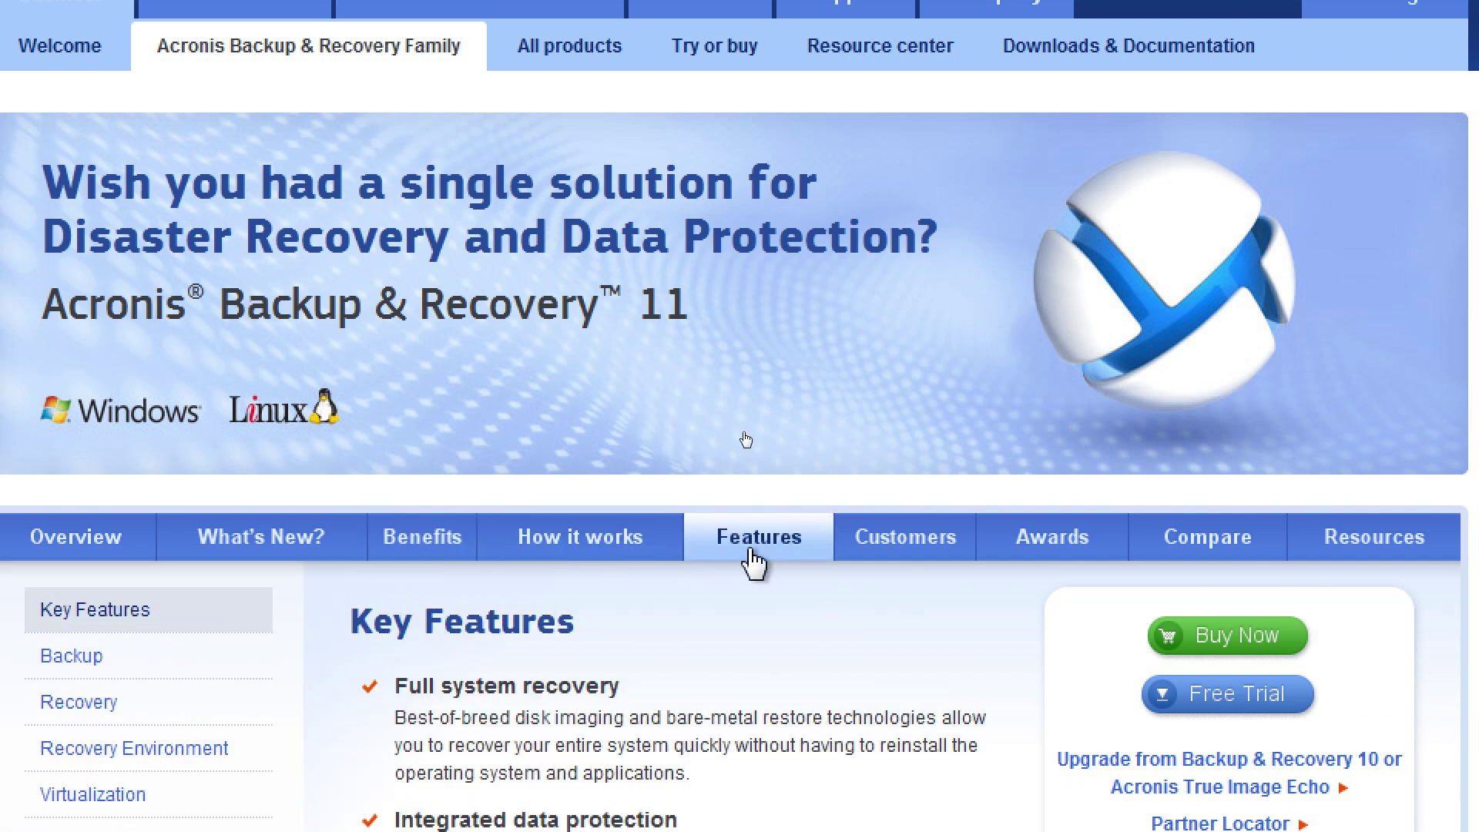
{"action": "left_click", "coordinate": [900, 557]}
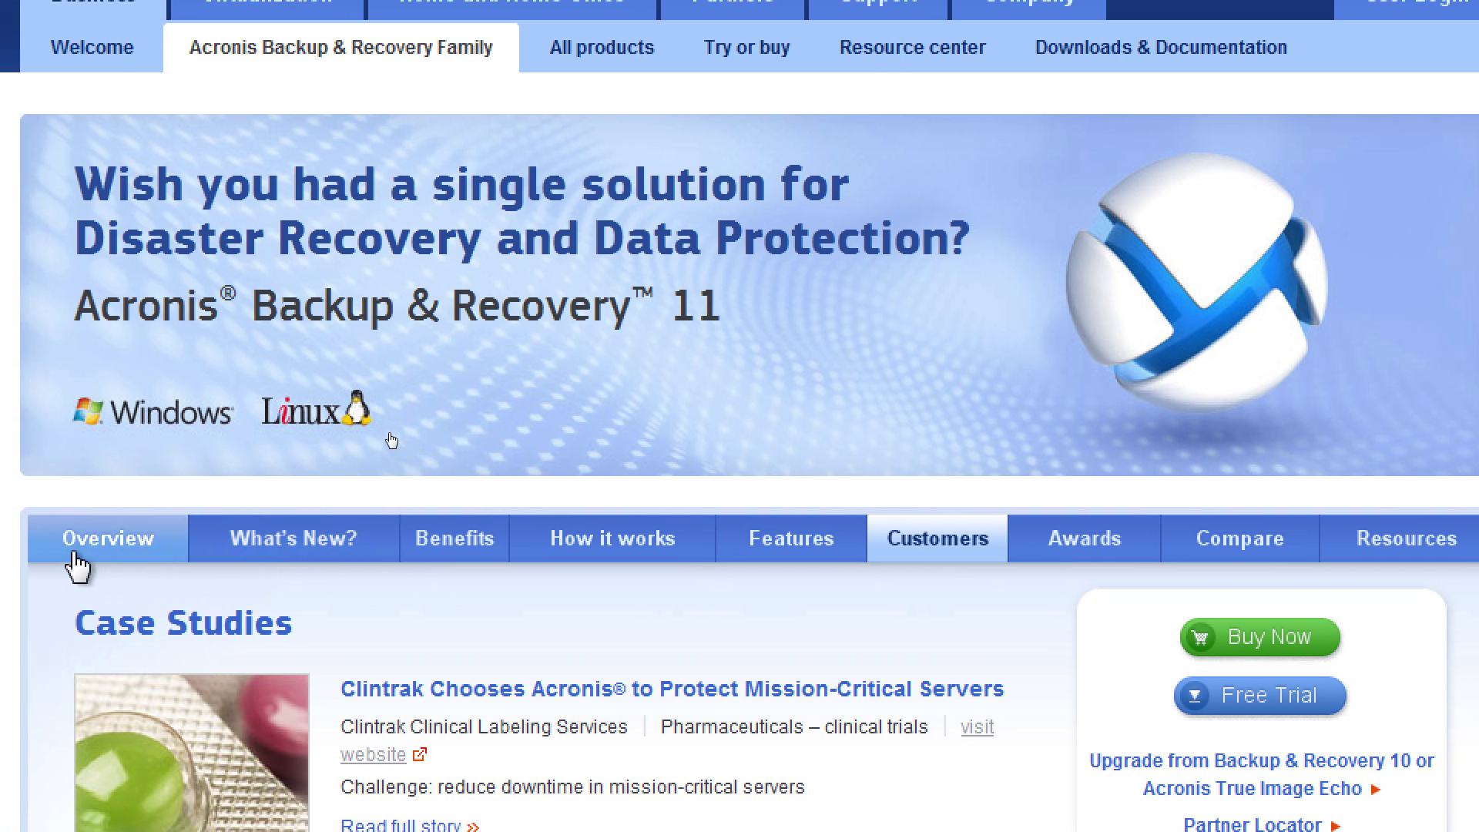
{"action": "left_click", "coordinate": [43, 556]}
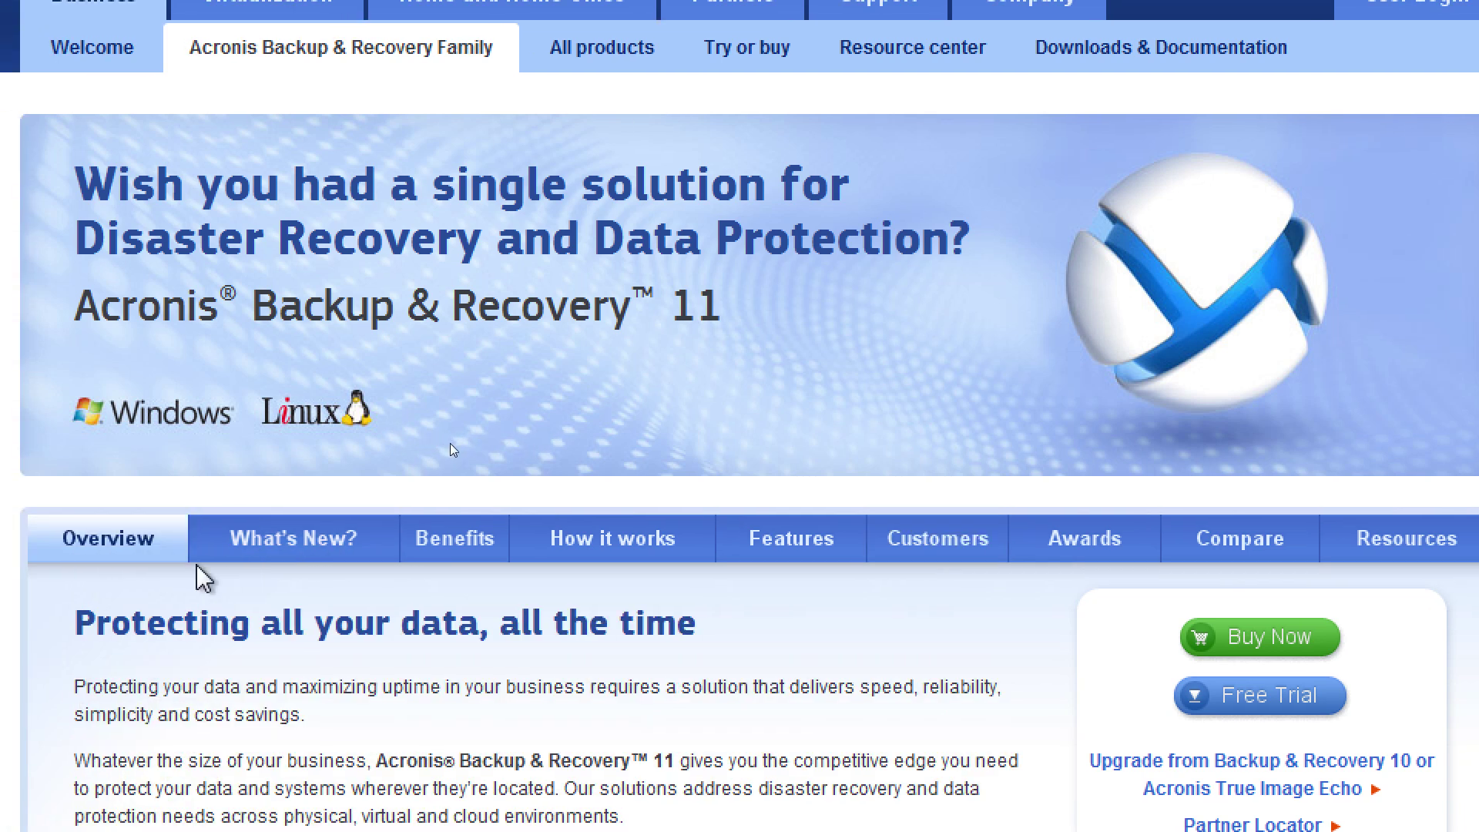
Open the Backup & Recovery 11 edition comparison table and scroll through its features
{"action": "left_click", "coordinate": [1196, 558]}
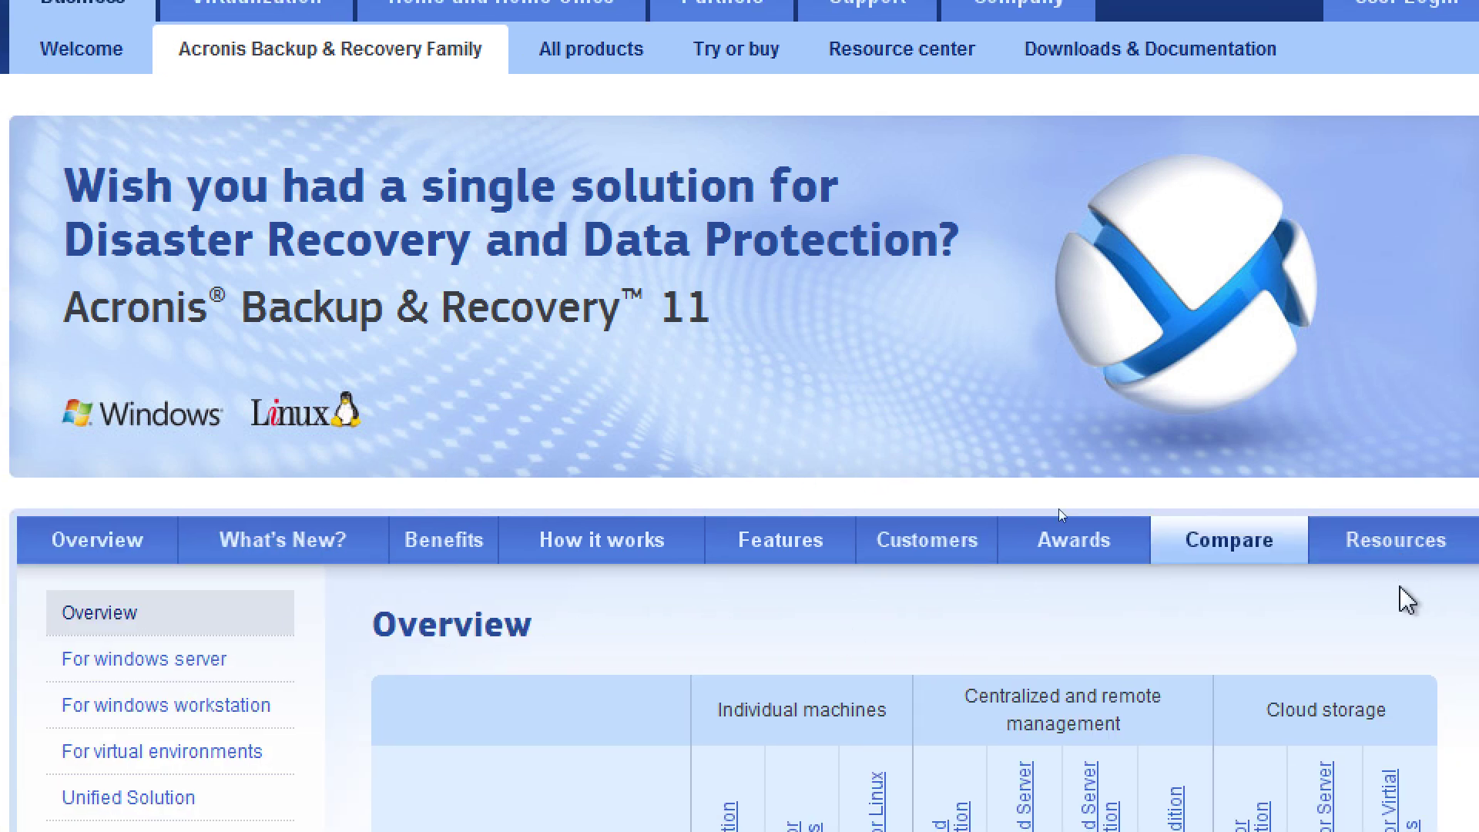
{"action": "scroll", "coordinate": [1068, 749], "scroll_direction": "down", "scroll_amount": 10}
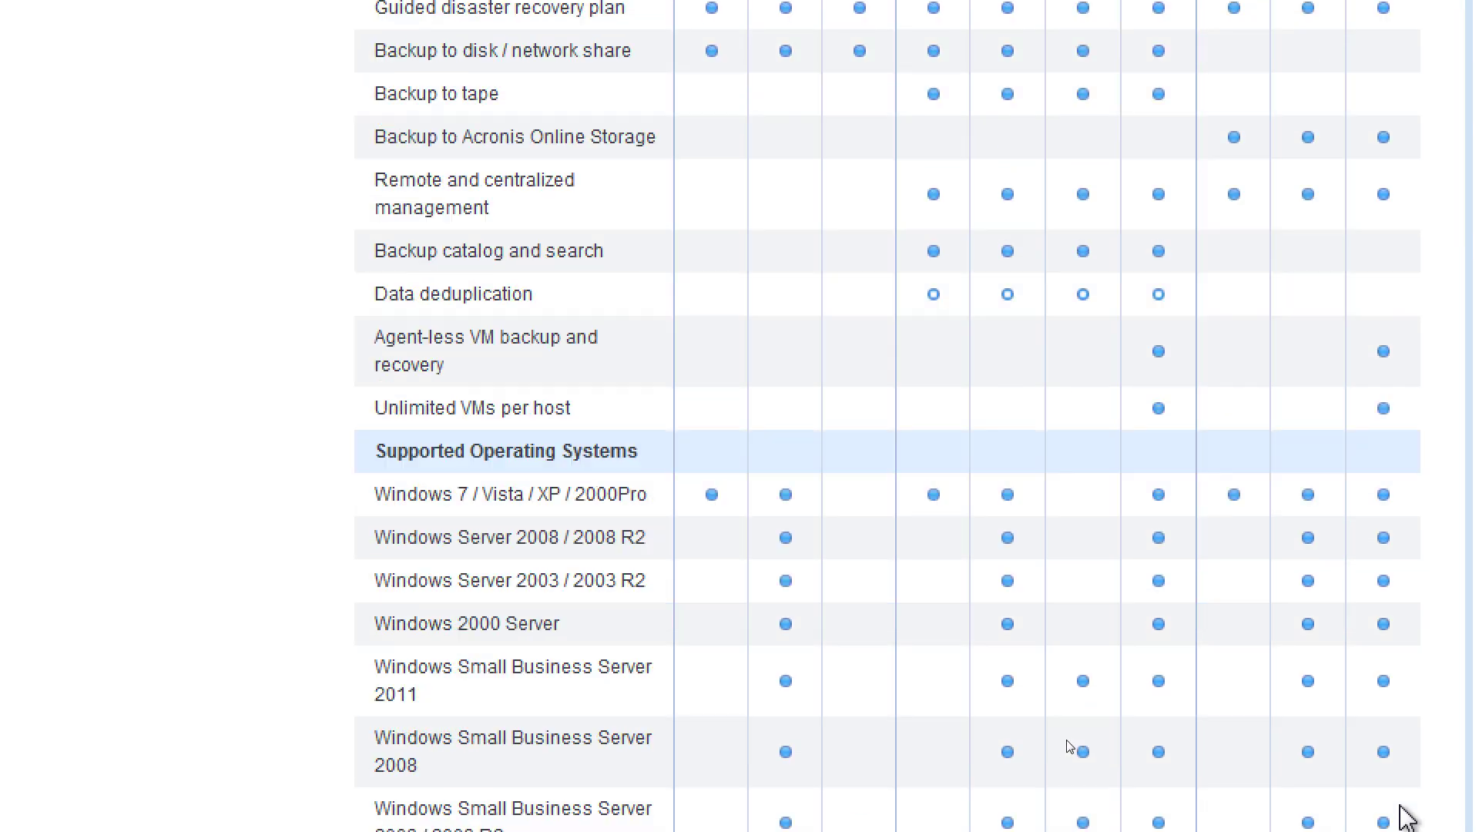
{"action": "scroll", "coordinate": [1068, 745], "scroll_direction": "up", "scroll_amount": 2}
{"action": "scroll", "coordinate": [1069, 745], "scroll_direction": "up", "scroll_amount": 6}
{"action": "scroll", "coordinate": [1069, 746], "scroll_direction": "down", "scroll_amount": 8}
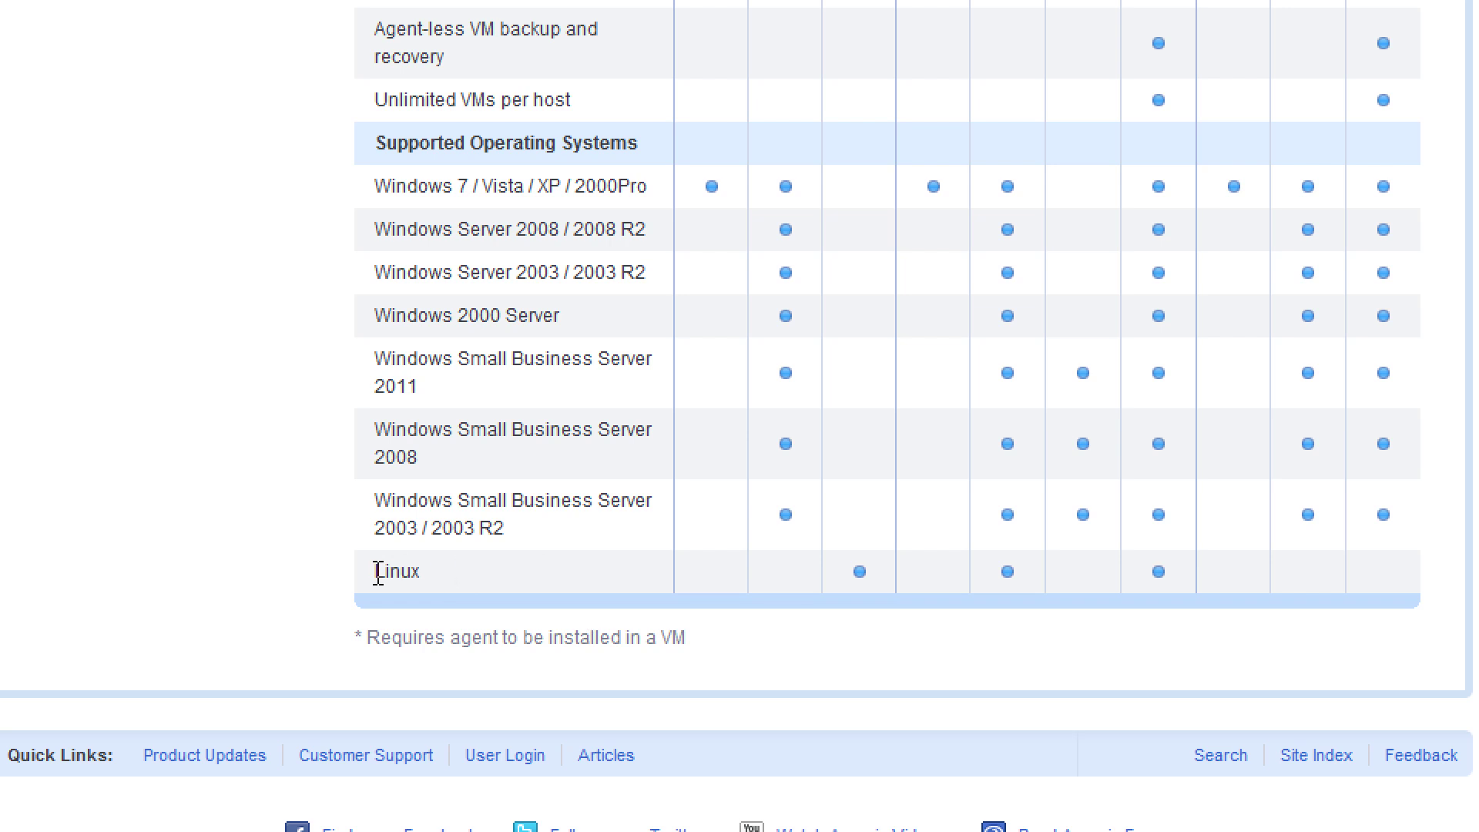
{"action": "scroll", "coordinate": [1048, 532], "scroll_direction": "up", "scroll_amount": 10}
{"action": "scroll", "coordinate": [1044, 537], "scroll_direction": "up", "scroll_amount": 4}
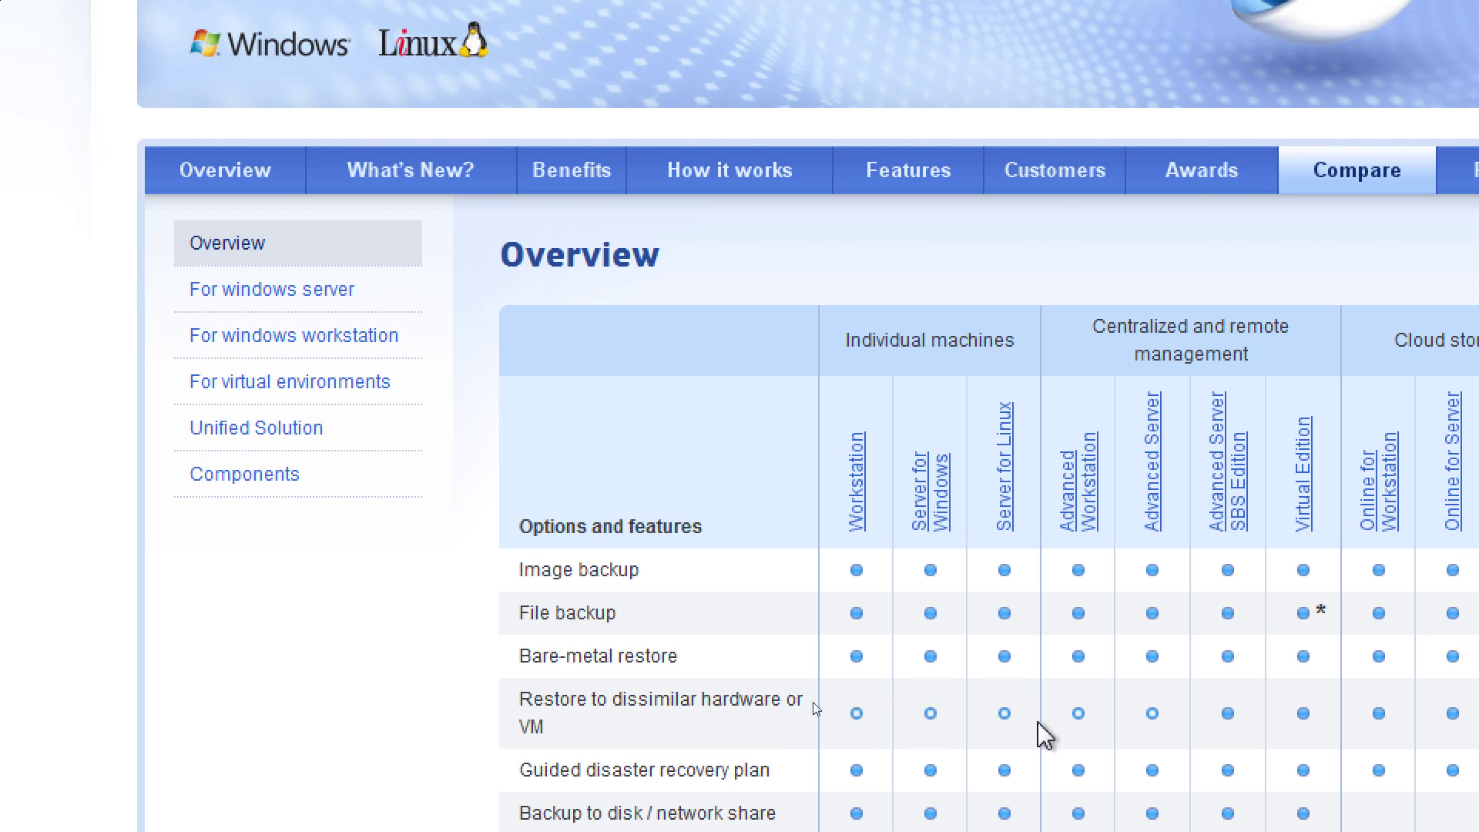
{"action": "scroll", "coordinate": [1043, 736], "scroll_direction": "down", "scroll_amount": 2}
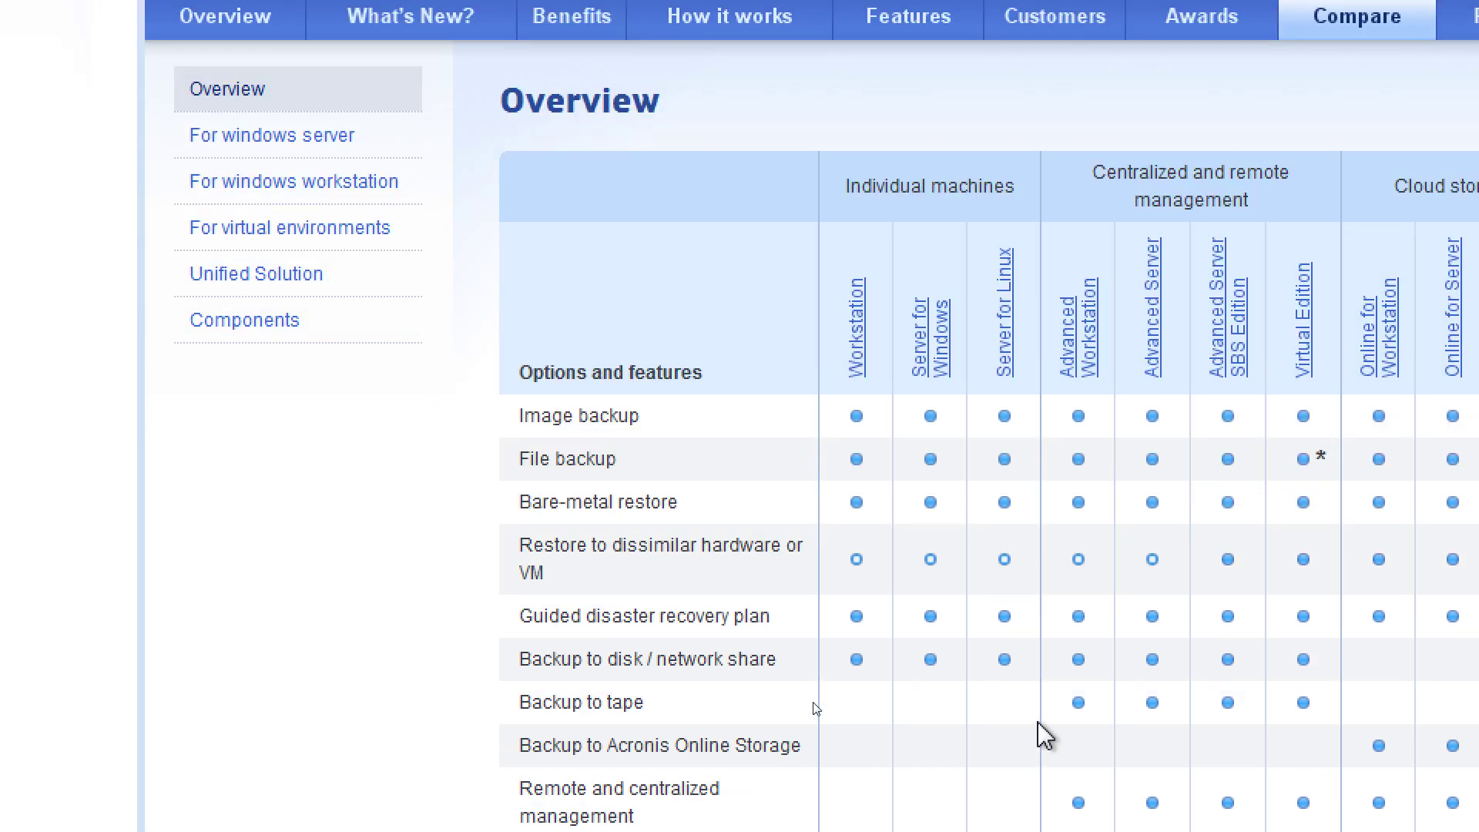
{"action": "scroll", "coordinate": [1043, 736], "scroll_direction": "down", "scroll_amount": 2}
Highlight the remote and centralized management text, then review the rest of the table
{"action": "left_click_drag", "start_coordinate": [617, 633], "coordinate": [793, 660]}
{"action": "left_click", "coordinate": [796, 674]}
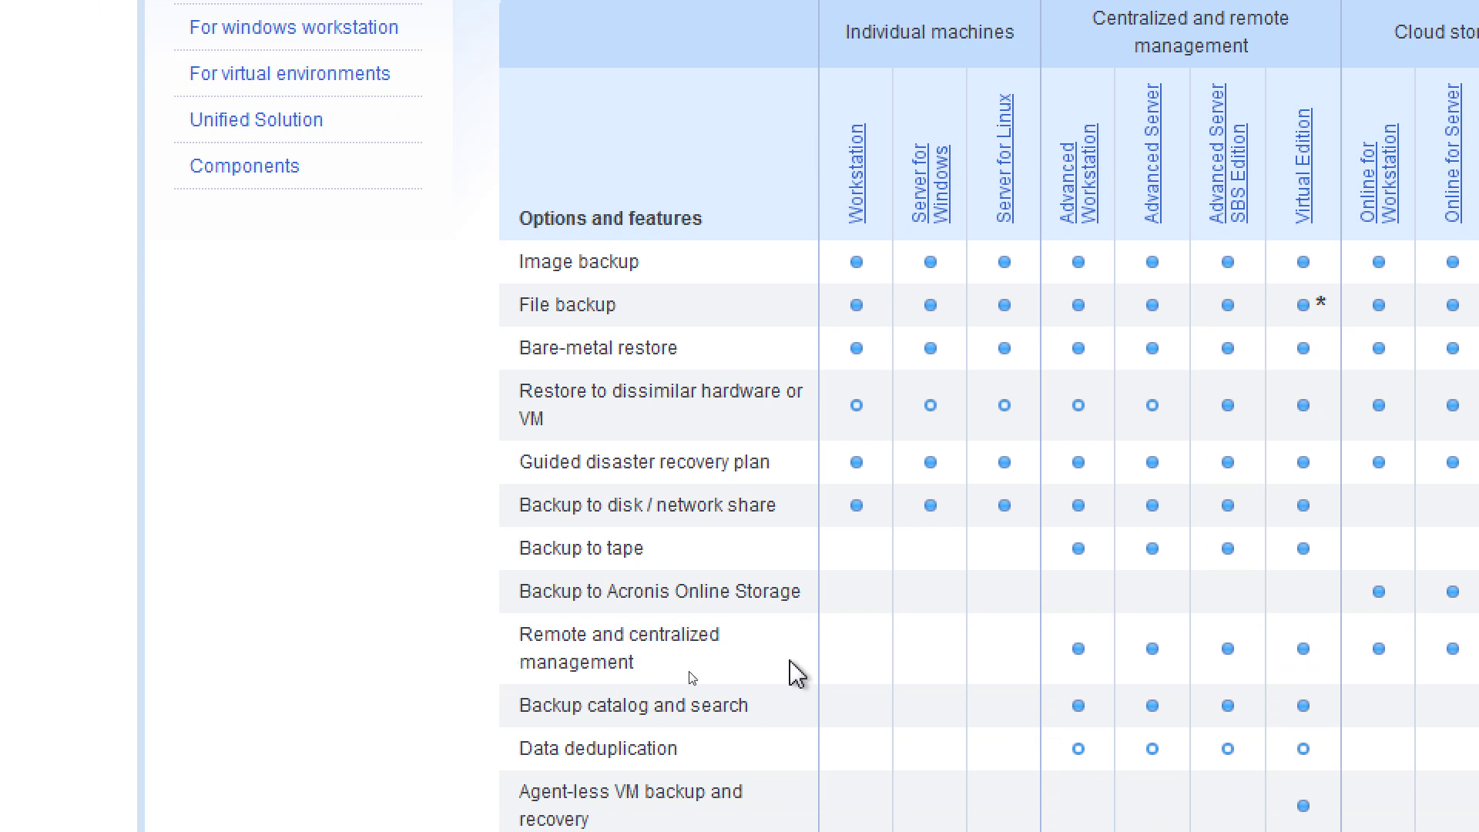
{"action": "scroll", "coordinate": [796, 675], "scroll_direction": "up", "scroll_amount": 4}
{"action": "scroll", "coordinate": [796, 674], "scroll_direction": "down", "scroll_amount": 4}
{"action": "scroll", "coordinate": [779, 724], "scroll_direction": "down", "scroll_amount": 2}
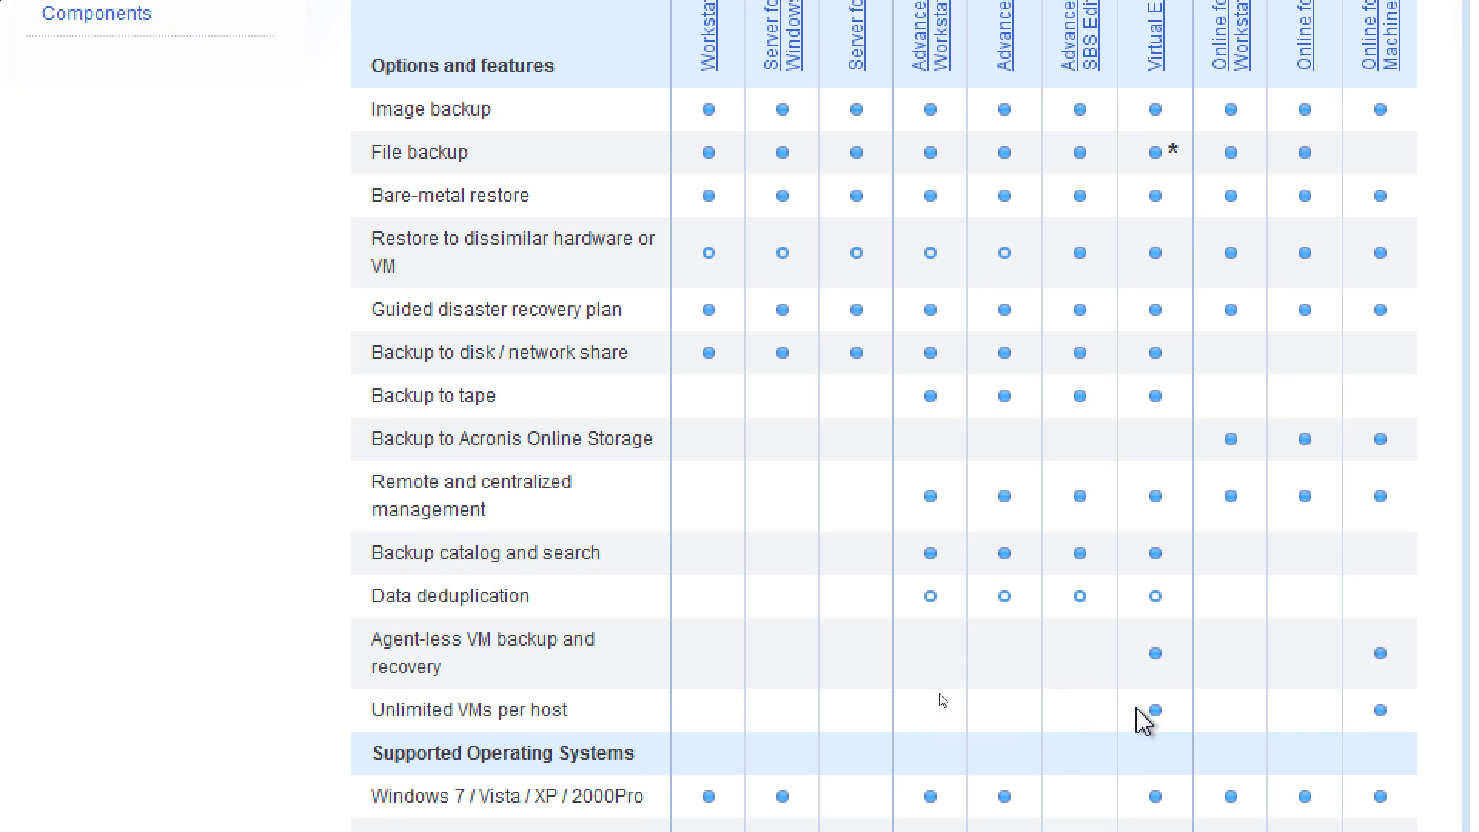
{"action": "scroll", "coordinate": [1159, 705], "scroll_direction": "up", "scroll_amount": 4}
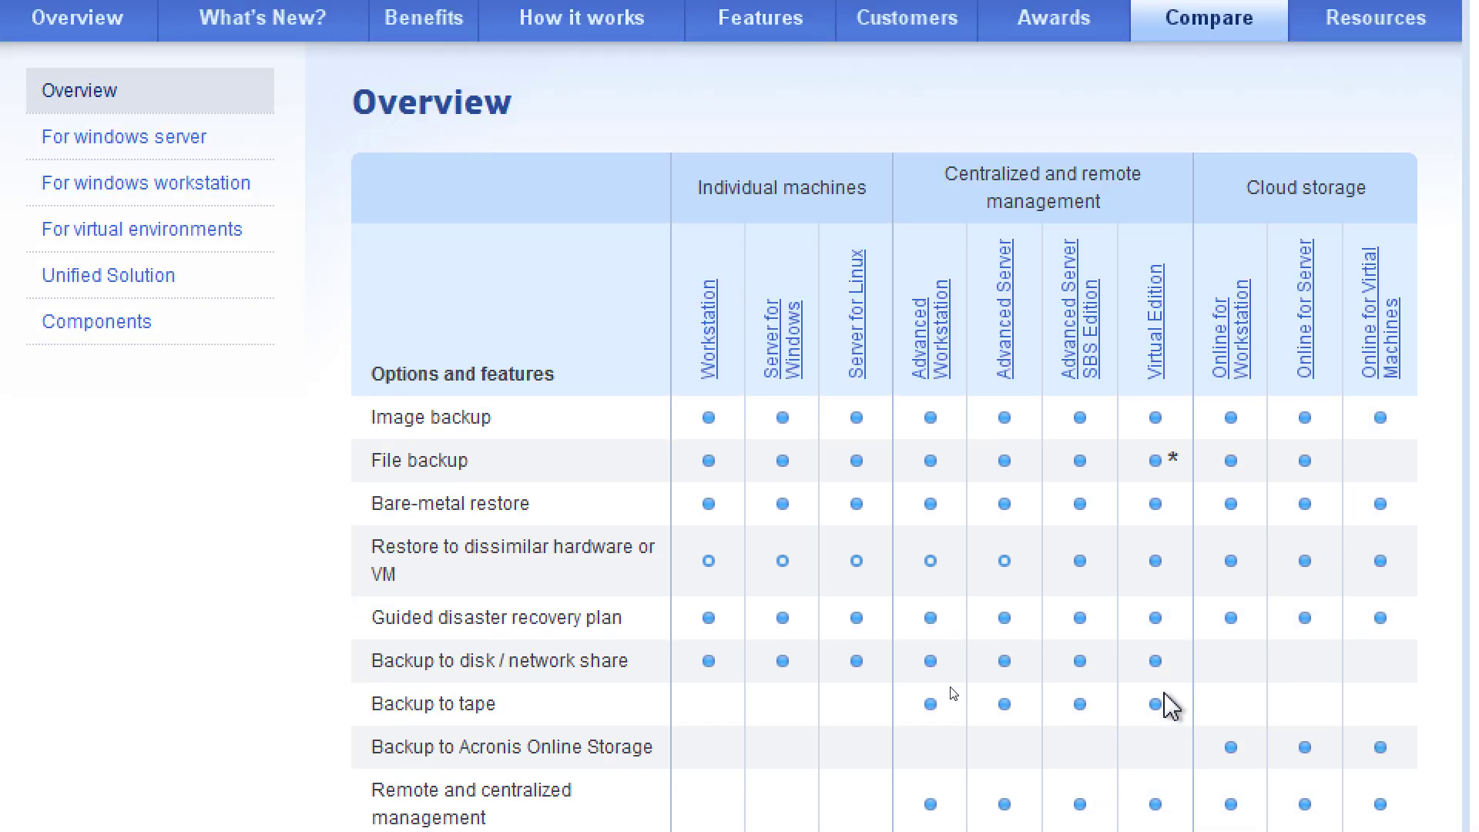
Open the Virtual Edition product page and bring up its purchase options at $1,799.00 per license
{"action": "left_click", "coordinate": [1170, 326]}
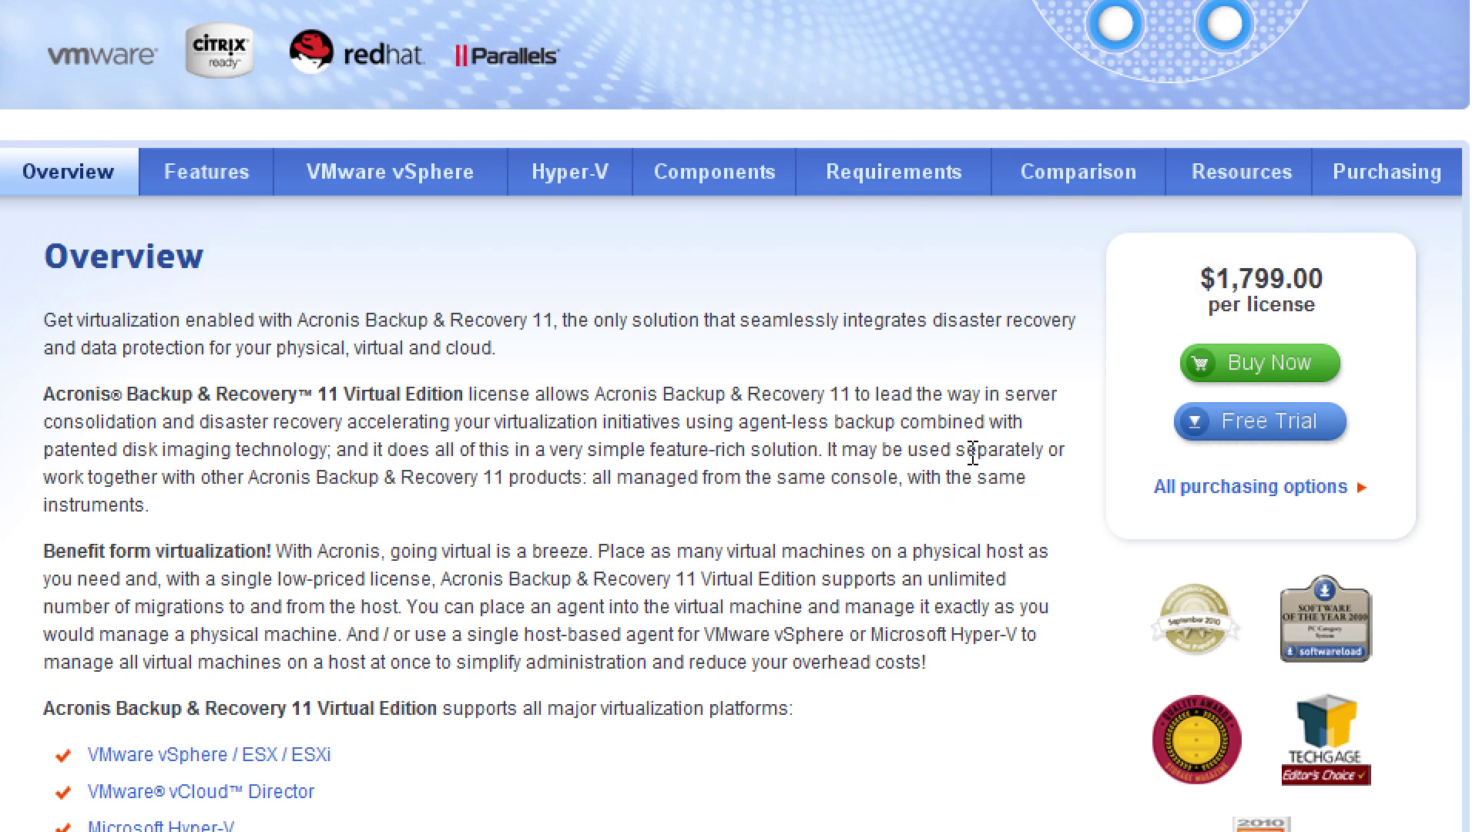
{"action": "scroll", "coordinate": [972, 454], "scroll_direction": "down", "scroll_amount": 7}
{"action": "scroll", "coordinate": [972, 457], "scroll_direction": "down", "scroll_amount": 5}
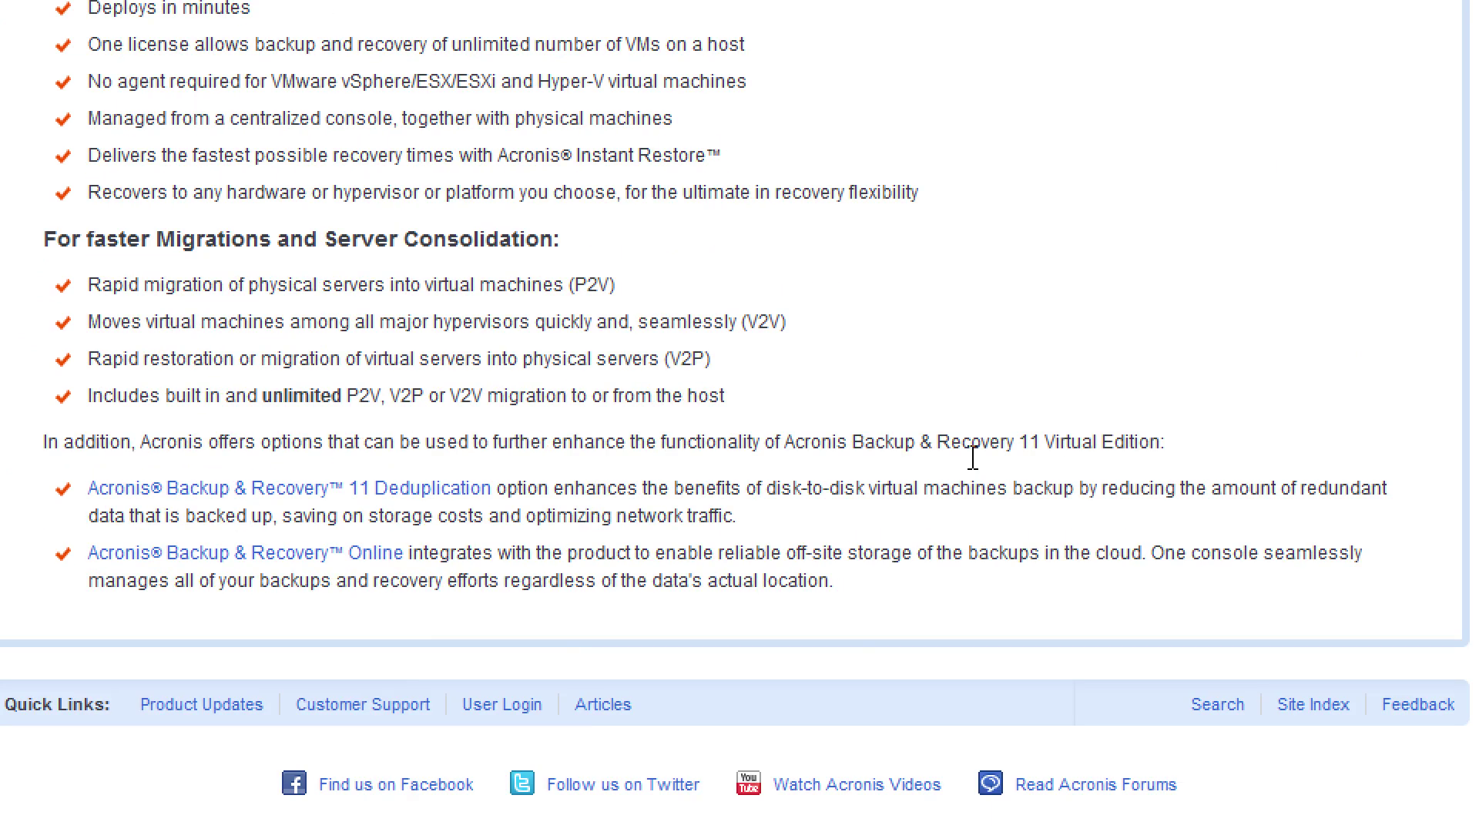
{"action": "scroll", "coordinate": [972, 457], "scroll_direction": "up", "scroll_amount": 5}
{"action": "scroll", "coordinate": [972, 456], "scroll_direction": "down", "scroll_amount": 5}
{"action": "scroll", "coordinate": [972, 457], "scroll_direction": "up", "scroll_amount": 9}
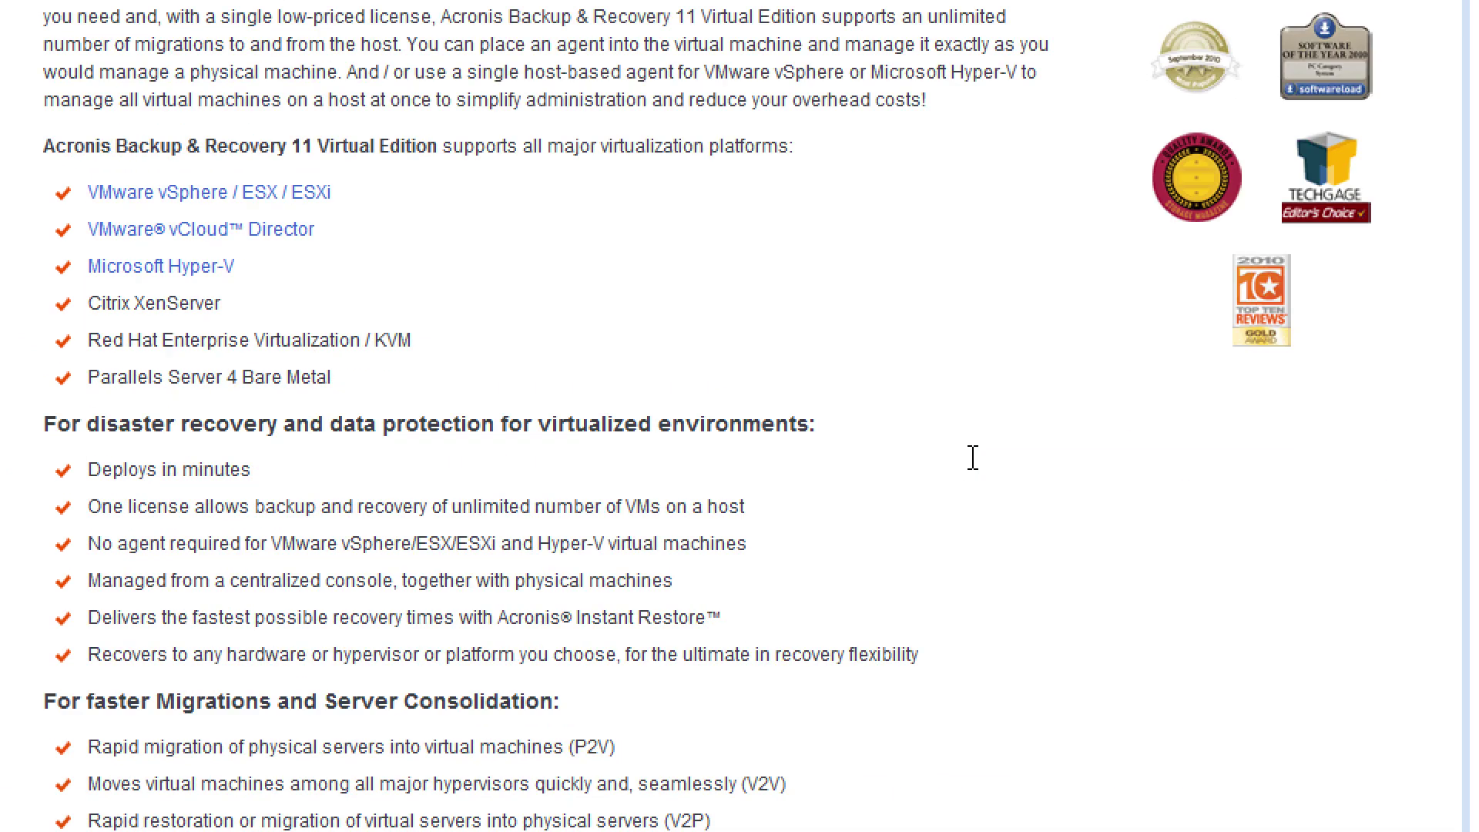
{"action": "scroll", "coordinate": [972, 457], "scroll_direction": "up", "scroll_amount": 3}
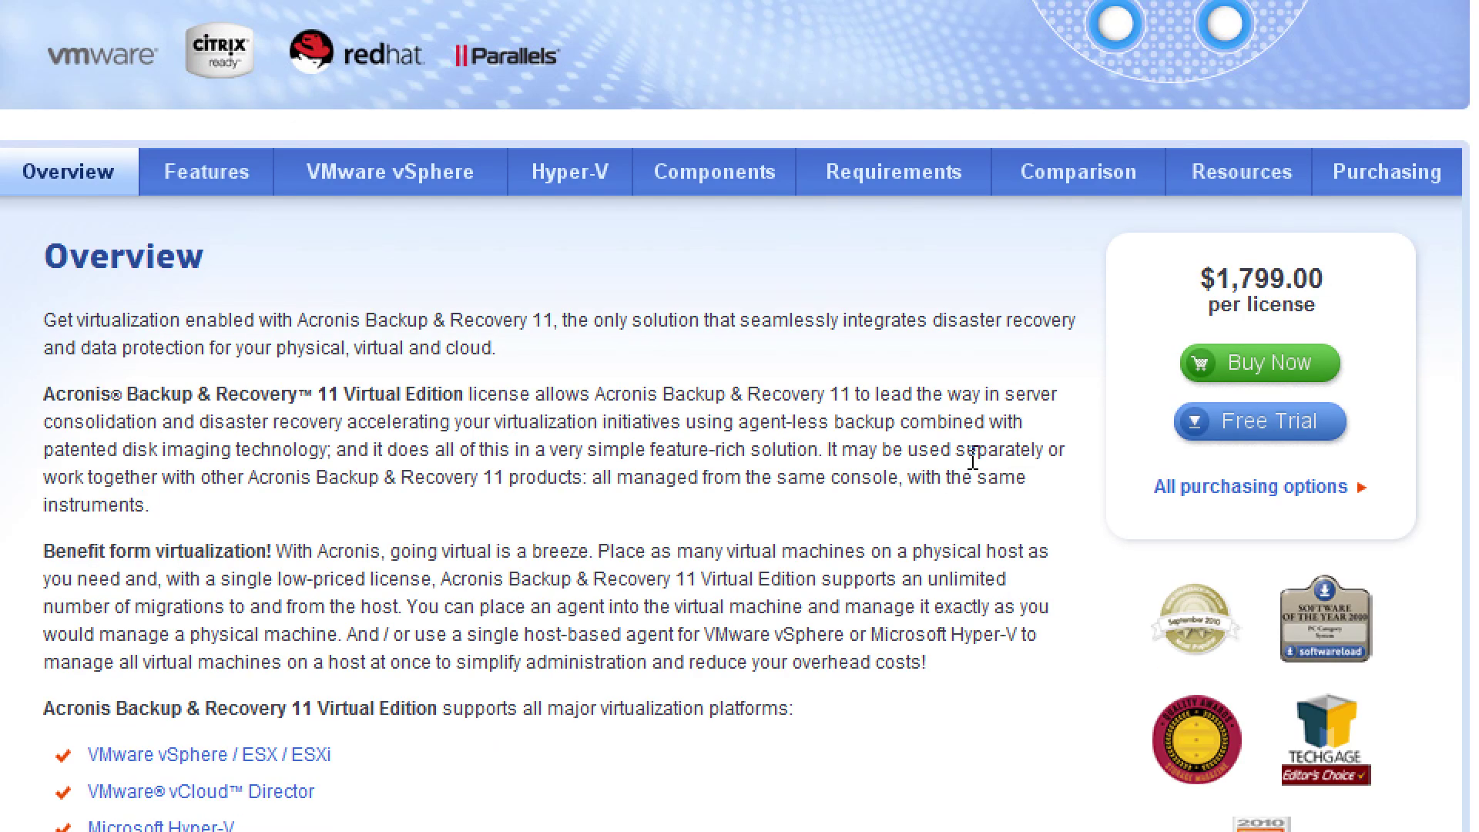
{"action": "left_click", "coordinate": [1254, 490]}
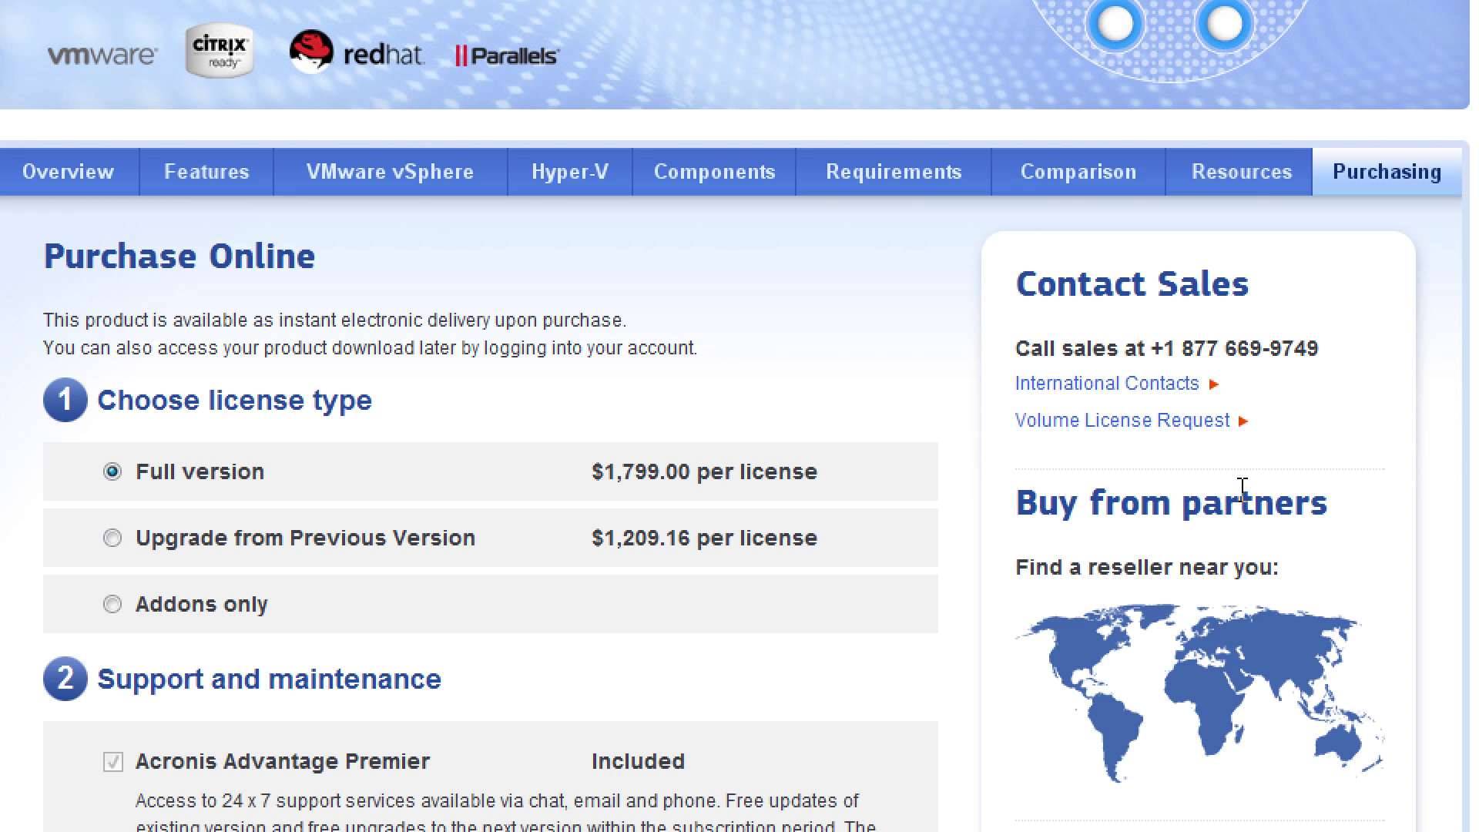
{"action": "scroll", "coordinate": [1242, 488], "scroll_direction": "down", "scroll_amount": 4}
{"action": "scroll", "coordinate": [1243, 490], "scroll_direction": "down", "scroll_amount": 4}
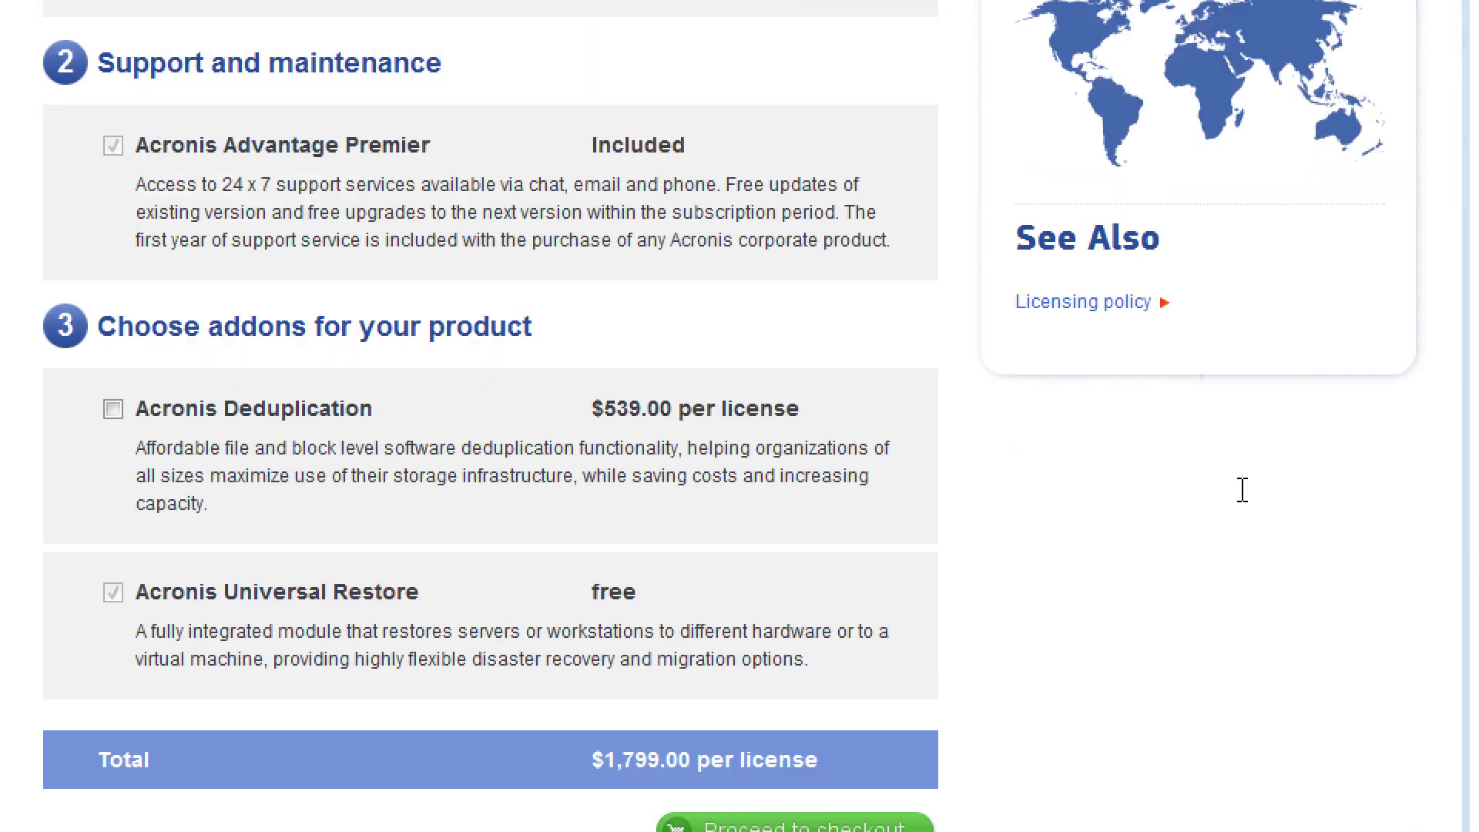
{"action": "scroll", "coordinate": [1242, 490], "scroll_direction": "up", "scroll_amount": 2}
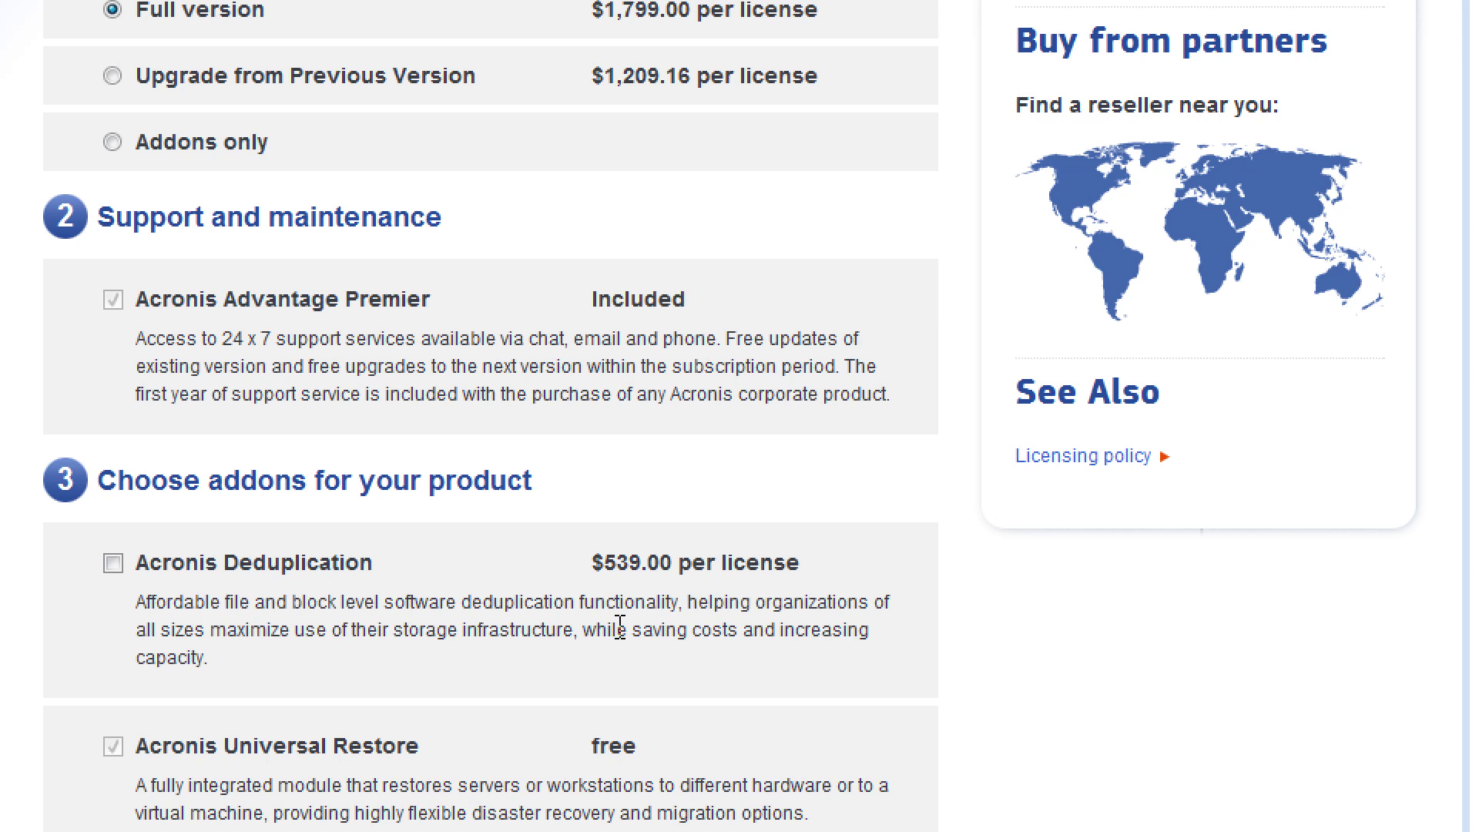
{"action": "scroll", "coordinate": [620, 628], "scroll_direction": "up", "scroll_amount": 2}
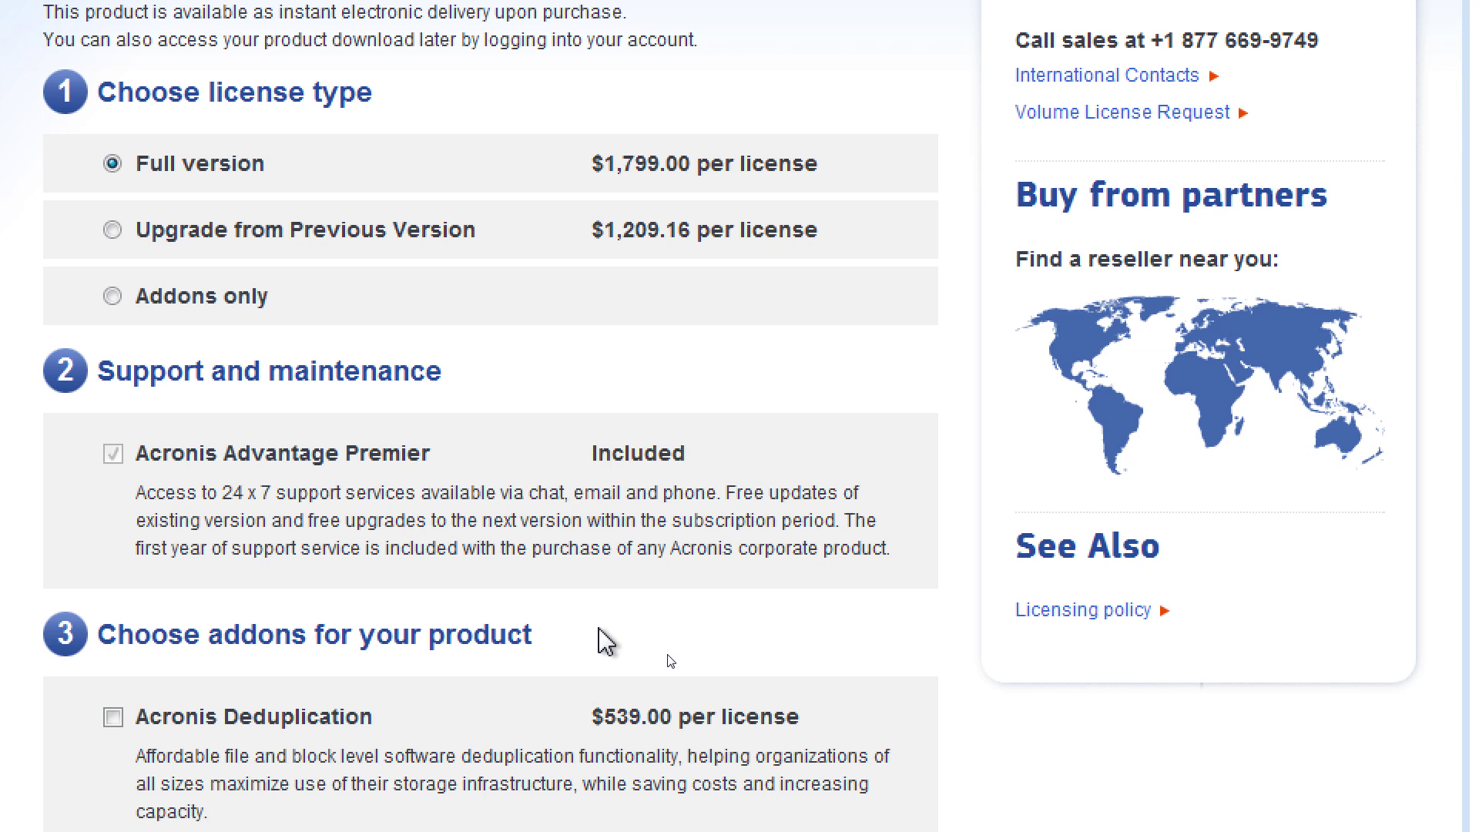
{"action": "scroll", "coordinate": [605, 641], "scroll_direction": "up", "scroll_amount": 4}
{"action": "scroll", "coordinate": [605, 641], "scroll_direction": "down", "scroll_amount": 6}
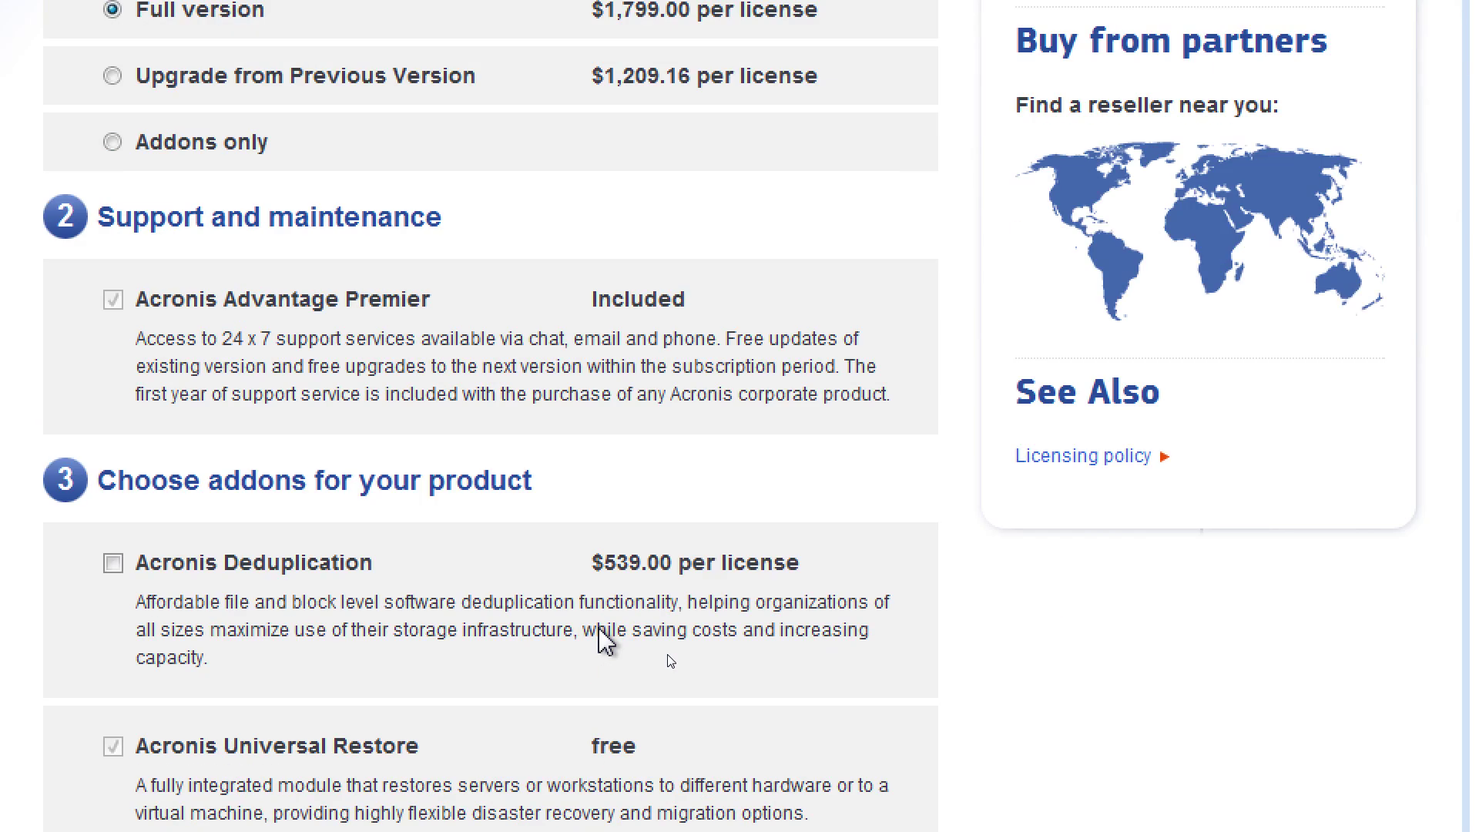
{"action": "scroll", "coordinate": [605, 641], "scroll_direction": "up", "scroll_amount": 2}
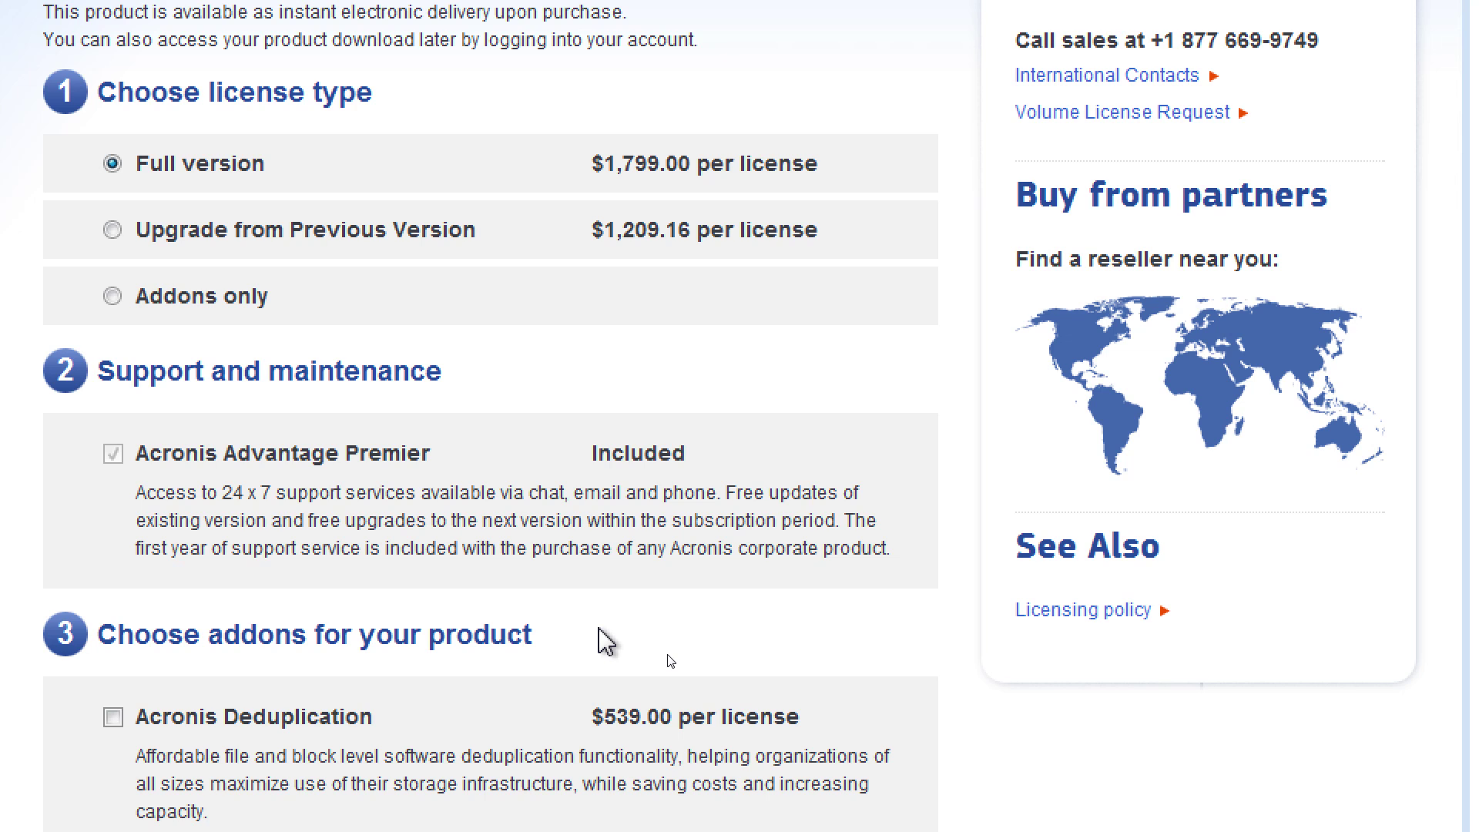
{"action": "scroll", "coordinate": [605, 640], "scroll_direction": "down", "scroll_amount": 2}
{"action": "scroll", "coordinate": [606, 641], "scroll_direction": "up", "scroll_amount": 6}
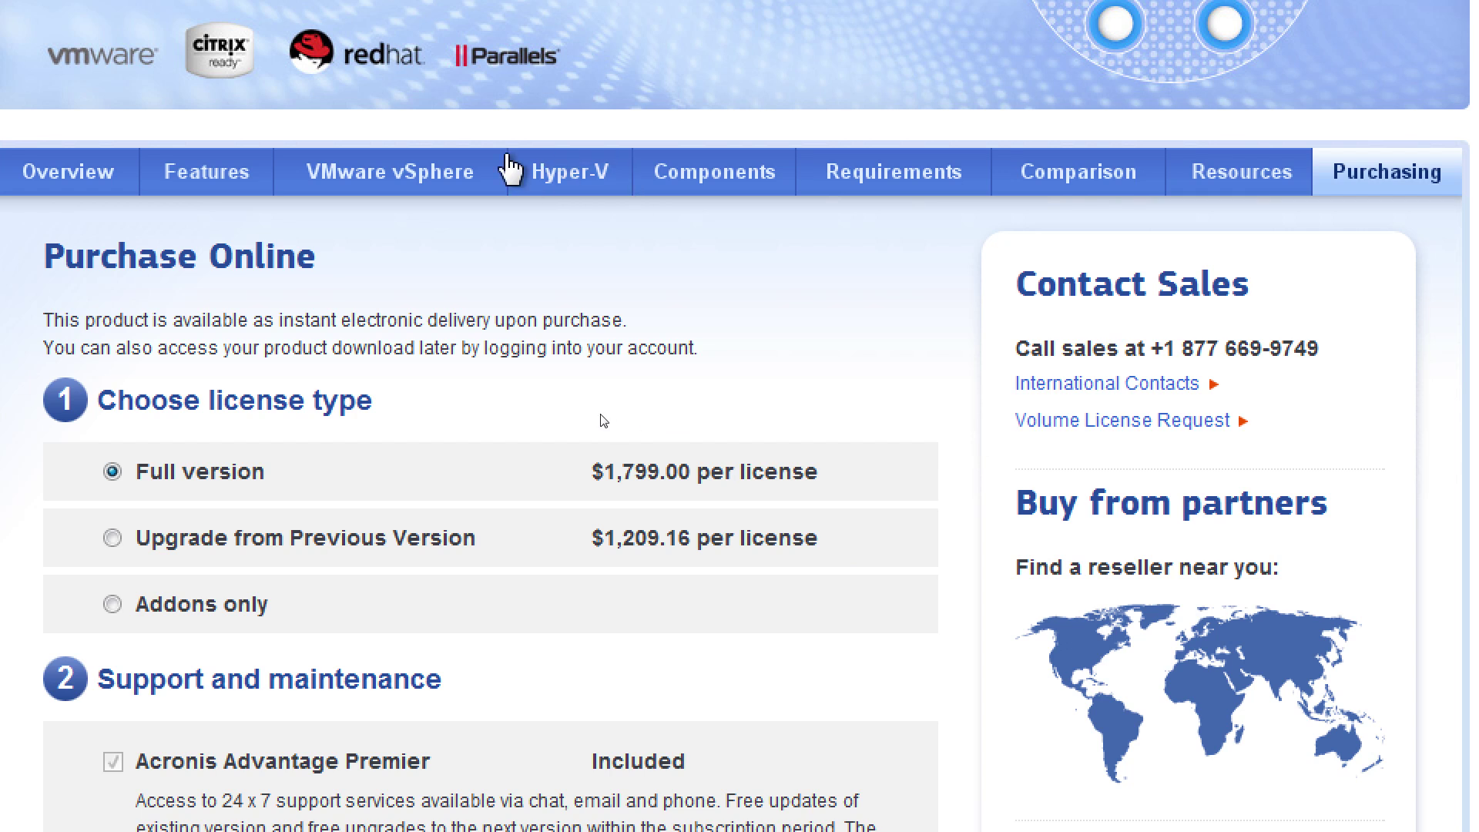
Switch the Virtual Edition page to Features, then back to Overview and scroll its platform list
{"action": "left_click", "coordinate": [202, 171]}
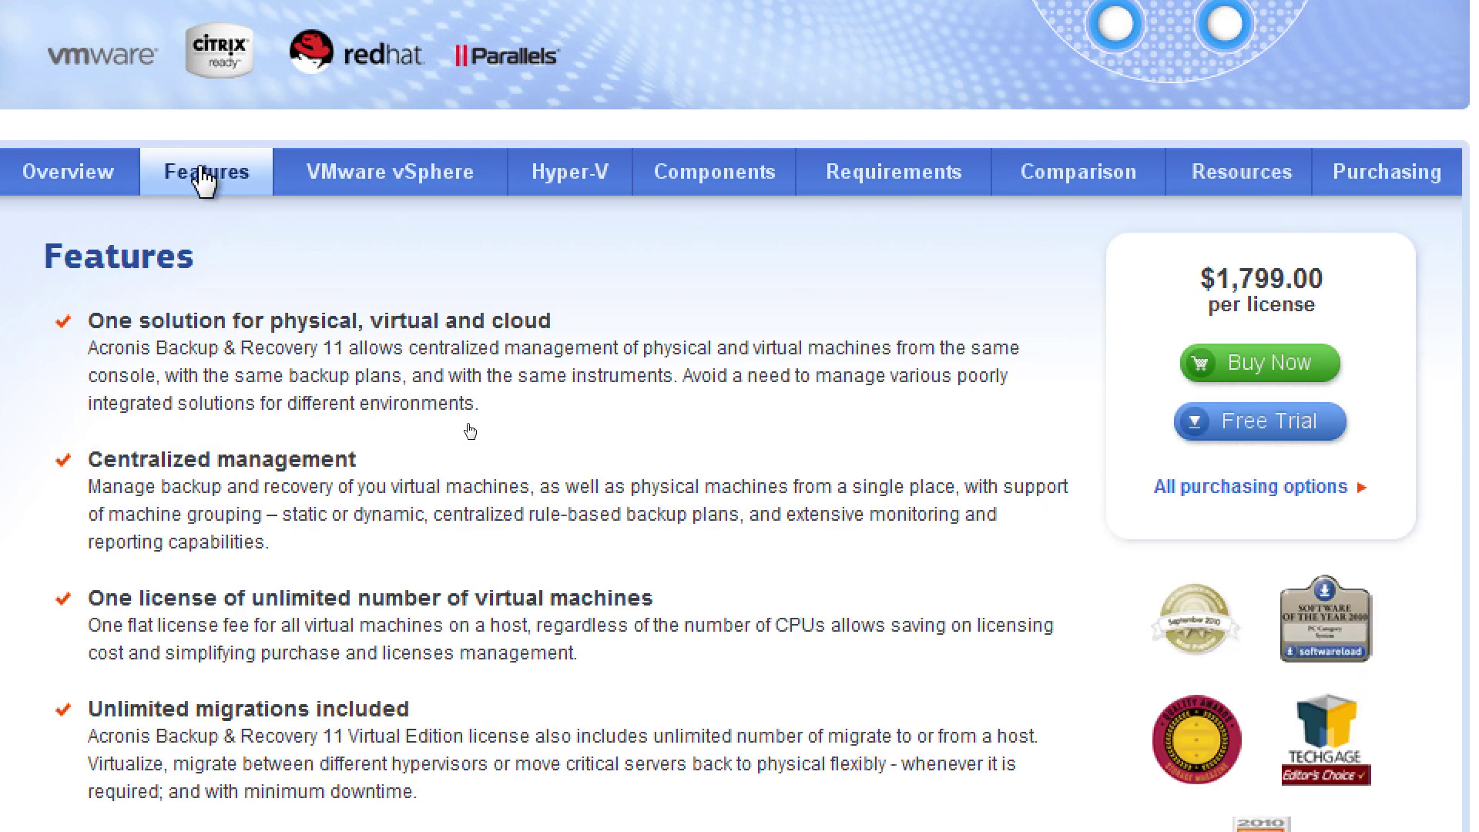
{"action": "left_click", "coordinate": [114, 185]}
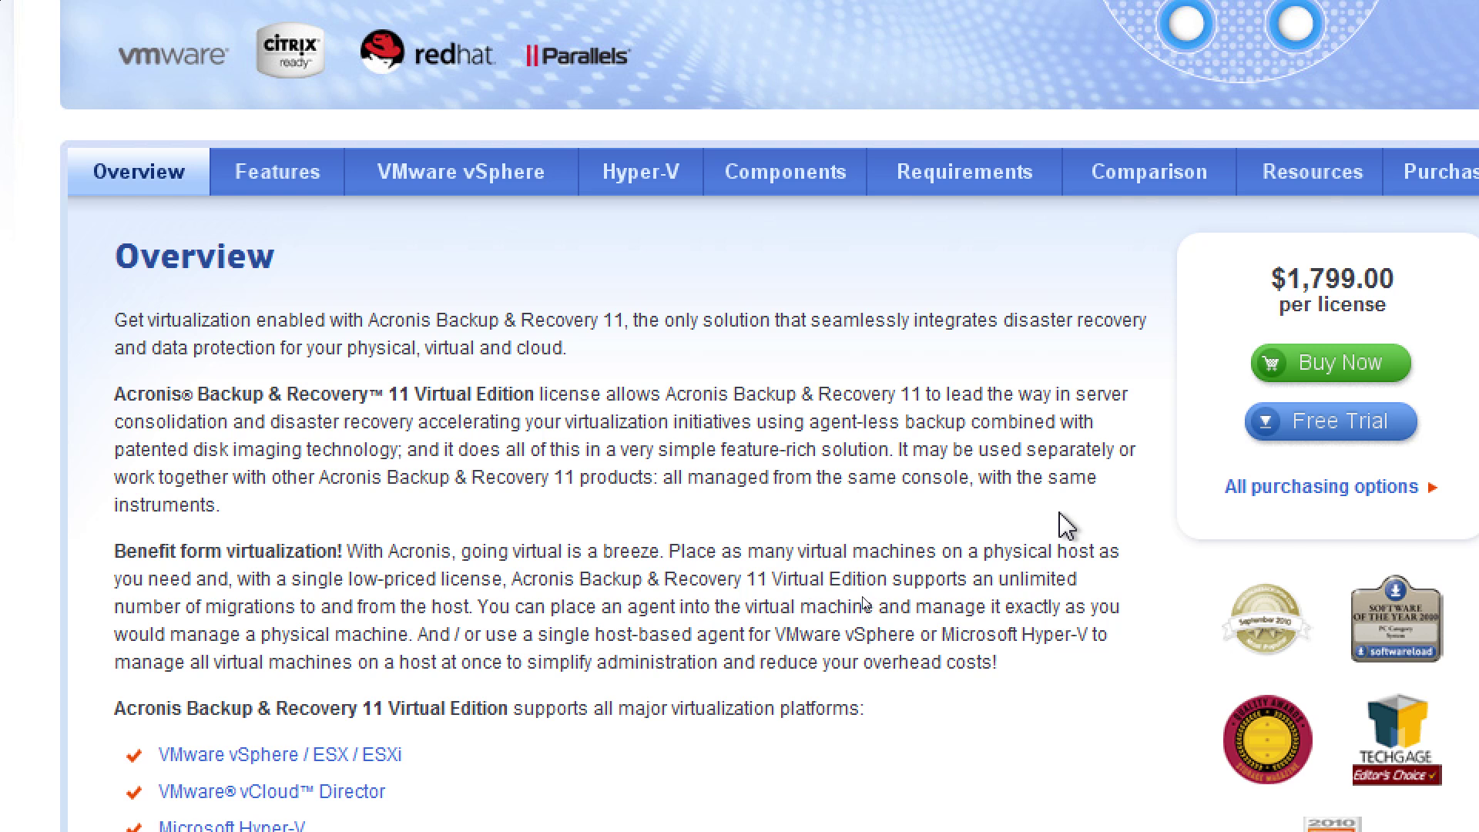
{"action": "scroll", "coordinate": [1059, 514], "scroll_direction": "down", "scroll_amount": 2}
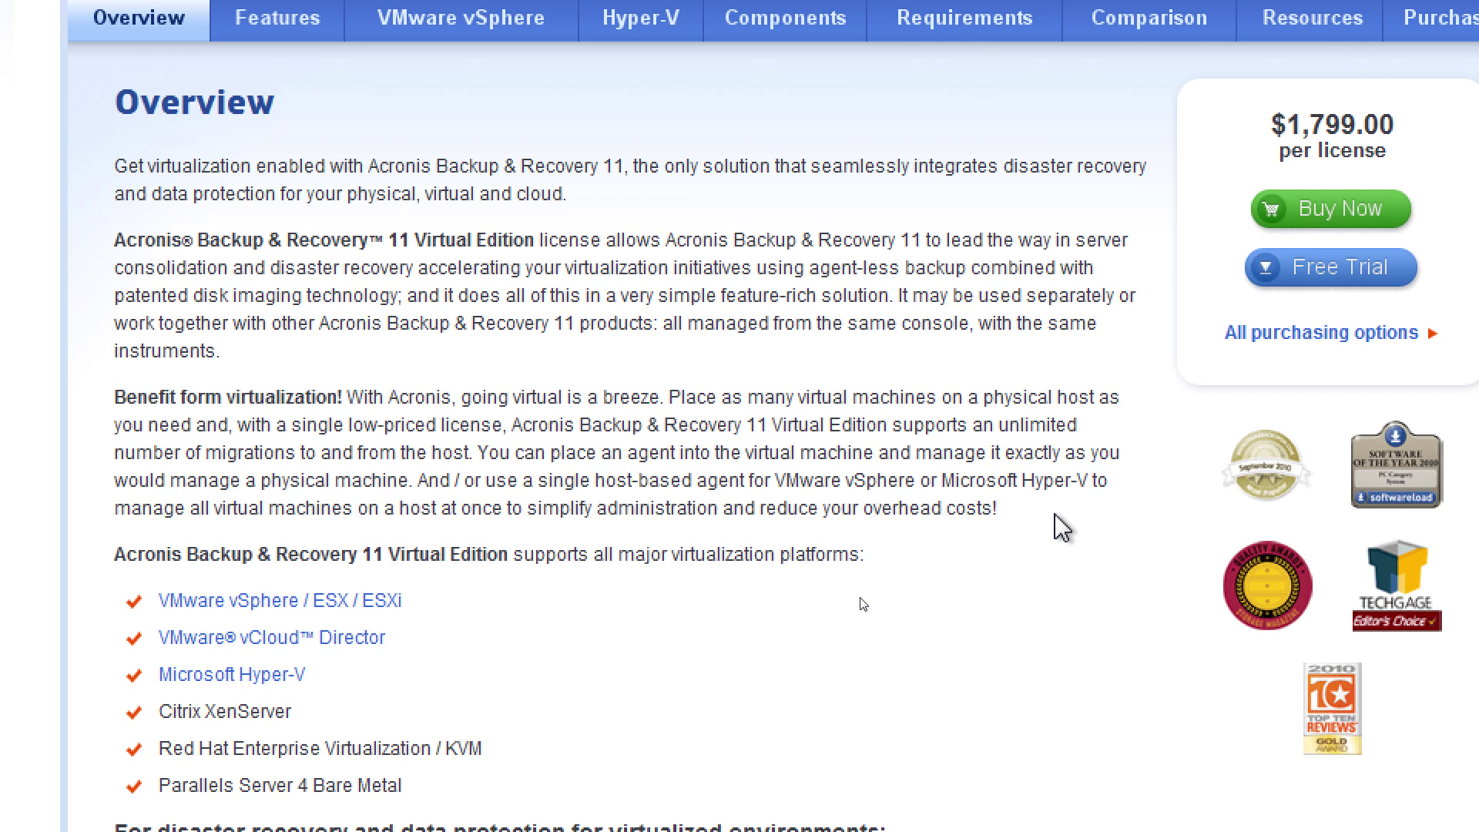
{"action": "scroll", "coordinate": [1056, 515], "scroll_direction": "down", "scroll_amount": 2}
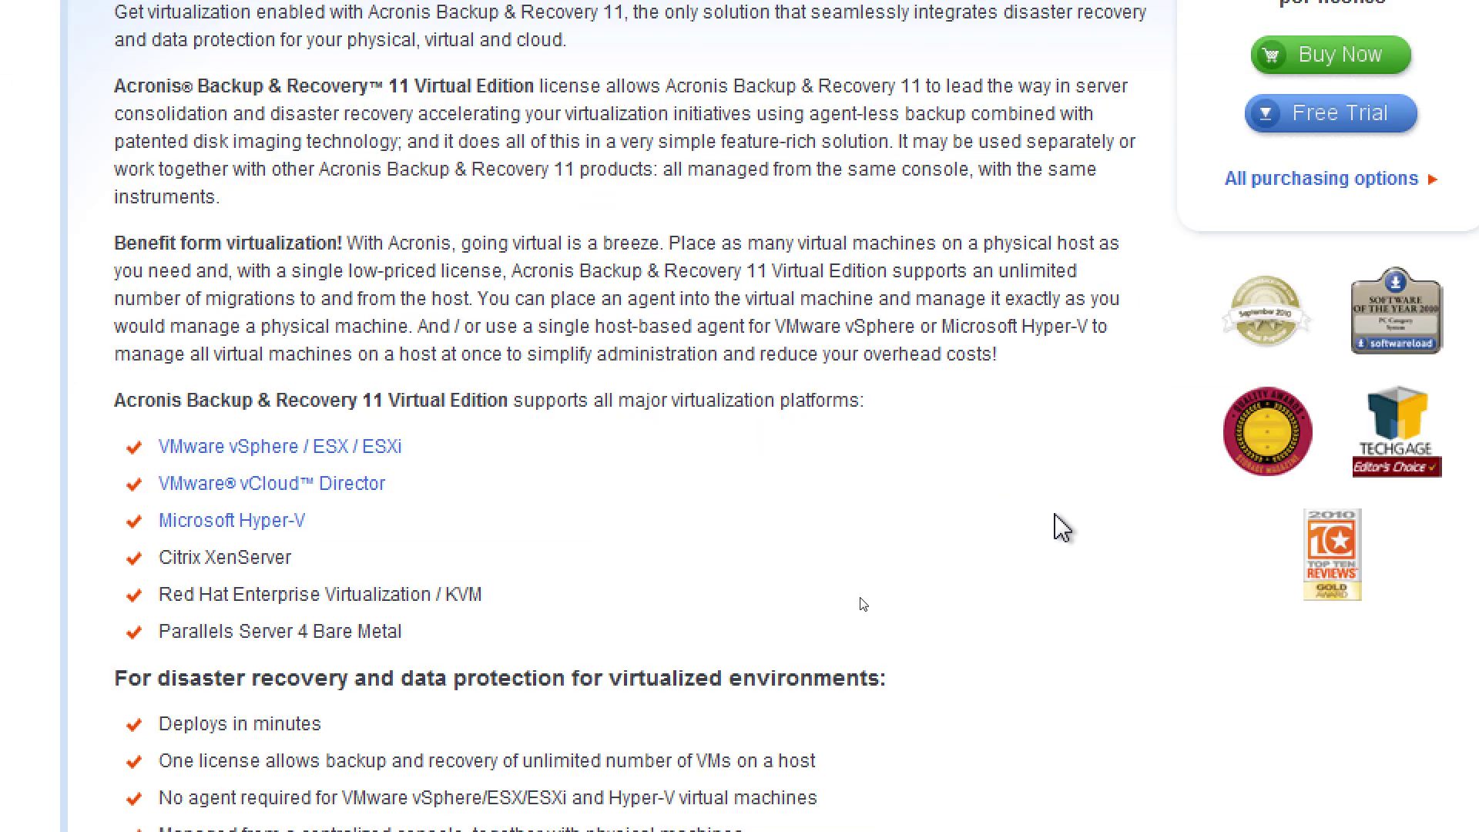
{"action": "scroll", "coordinate": [1062, 528], "scroll_direction": "down", "scroll_amount": 2}
{"action": "scroll", "coordinate": [1063, 528], "scroll_direction": "down", "scroll_amount": 2}
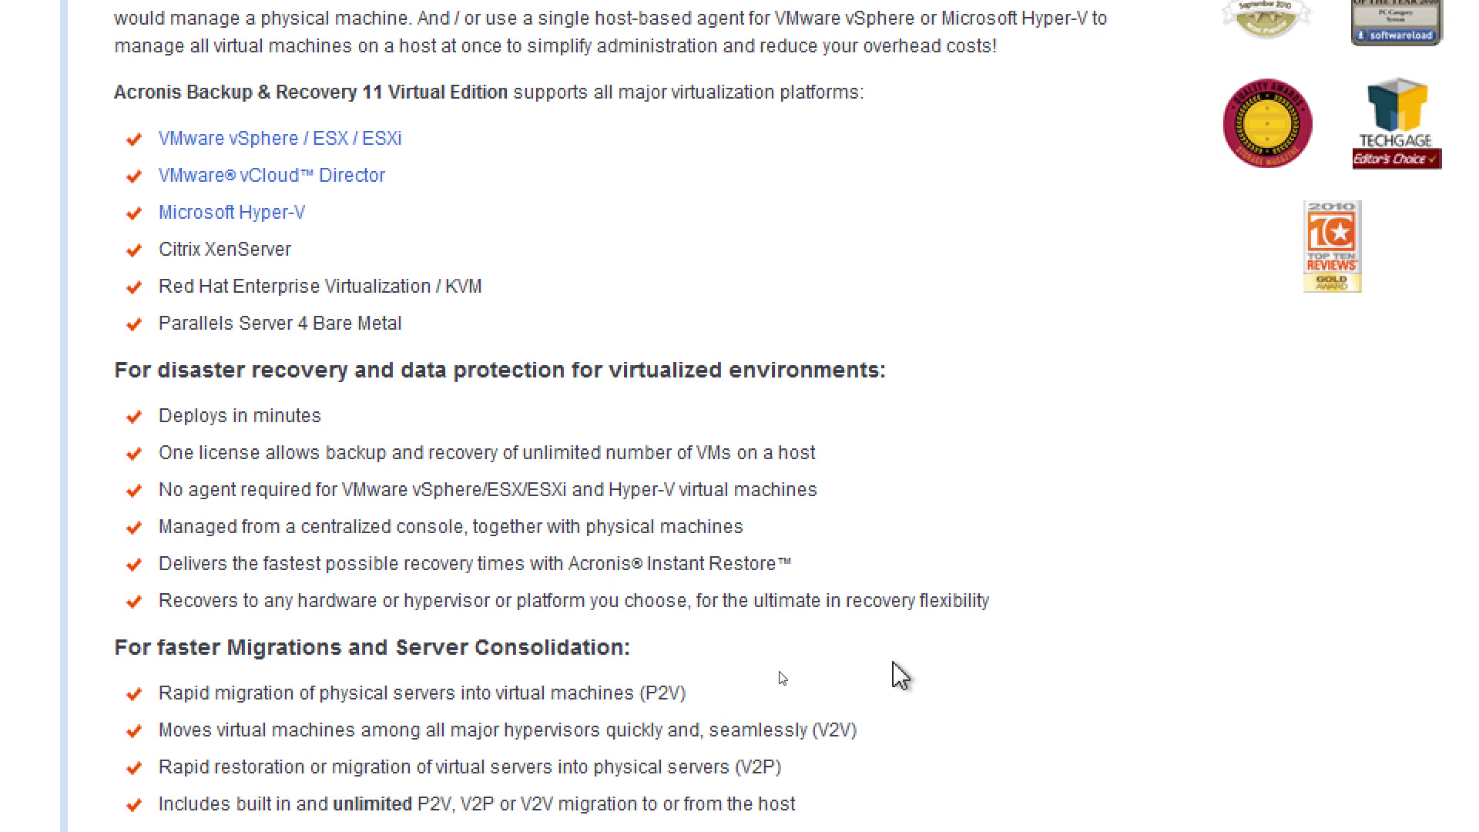
{"action": "scroll", "coordinate": [892, 678], "scroll_direction": "up", "scroll_amount": 6}
{"action": "scroll", "coordinate": [897, 676], "scroll_direction": "down", "scroll_amount": 4}
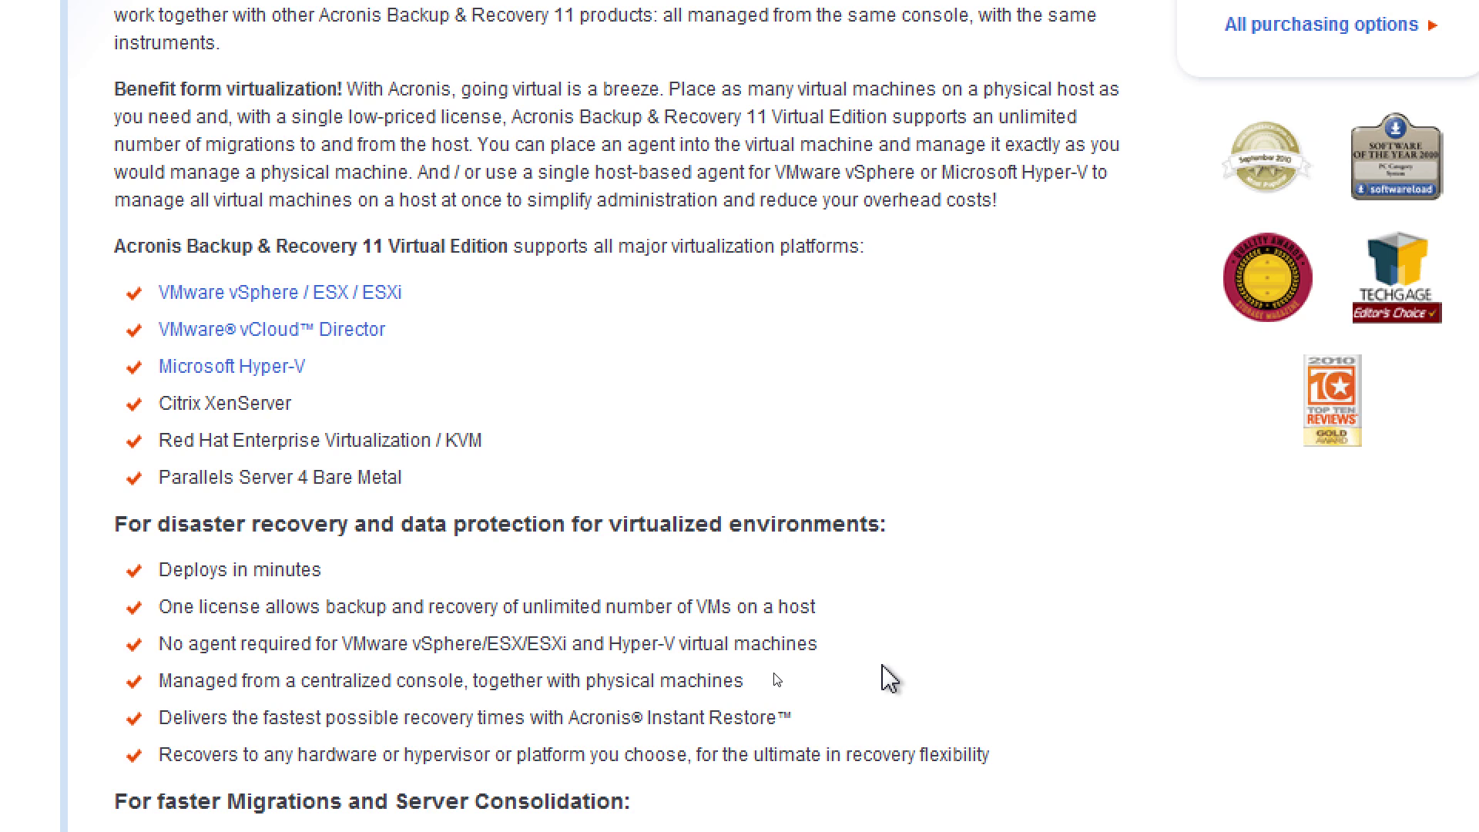
{"action": "left_click_drag", "start_coordinate": [283, 717], "coordinate": [487, 729]}
{"action": "left_click", "coordinate": [487, 729]}
{"action": "scroll", "coordinate": [620, 688], "scroll_direction": "down", "scroll_amount": 4}
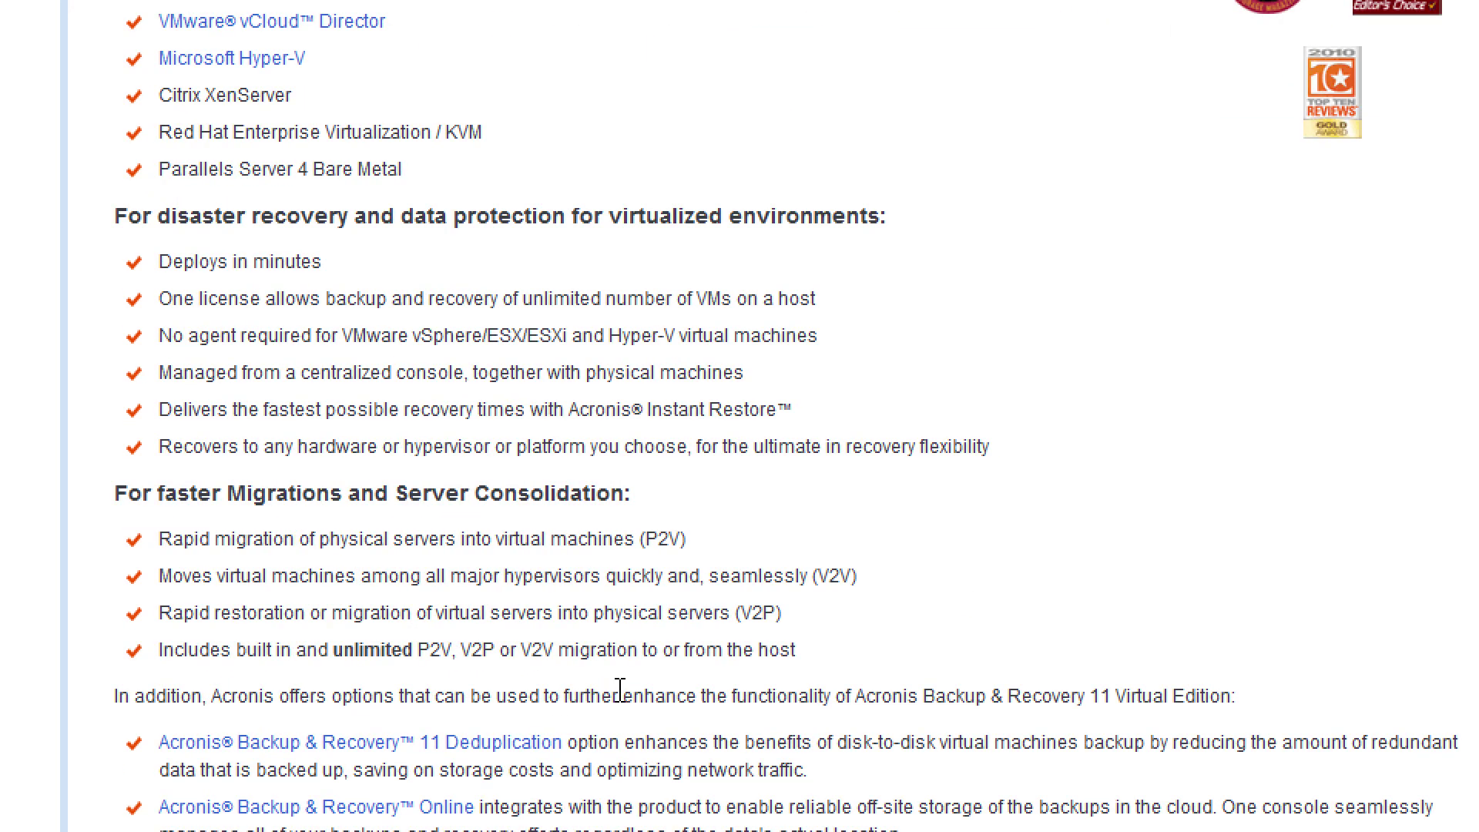
{"action": "scroll", "coordinate": [620, 688], "scroll_direction": "down", "scroll_amount": 3}
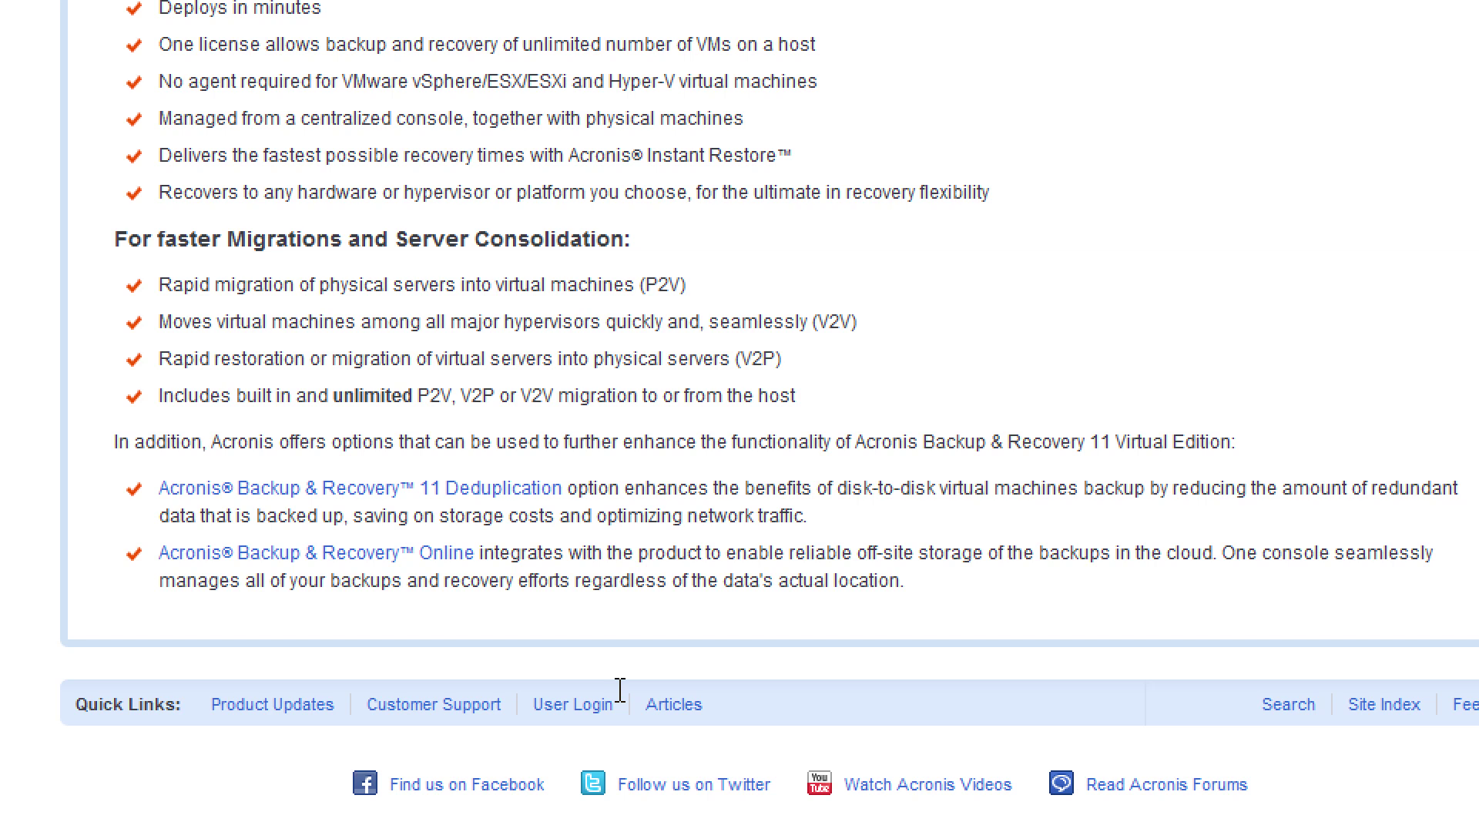
{"action": "scroll", "coordinate": [620, 688], "scroll_direction": "up", "scroll_amount": 2}
{"action": "scroll", "coordinate": [620, 688], "scroll_direction": "up", "scroll_amount": 2}
{"action": "scroll", "coordinate": [620, 688], "scroll_direction": "down", "scroll_amount": 4}
{"action": "scroll", "coordinate": [620, 688], "scroll_direction": "up", "scroll_amount": 2}
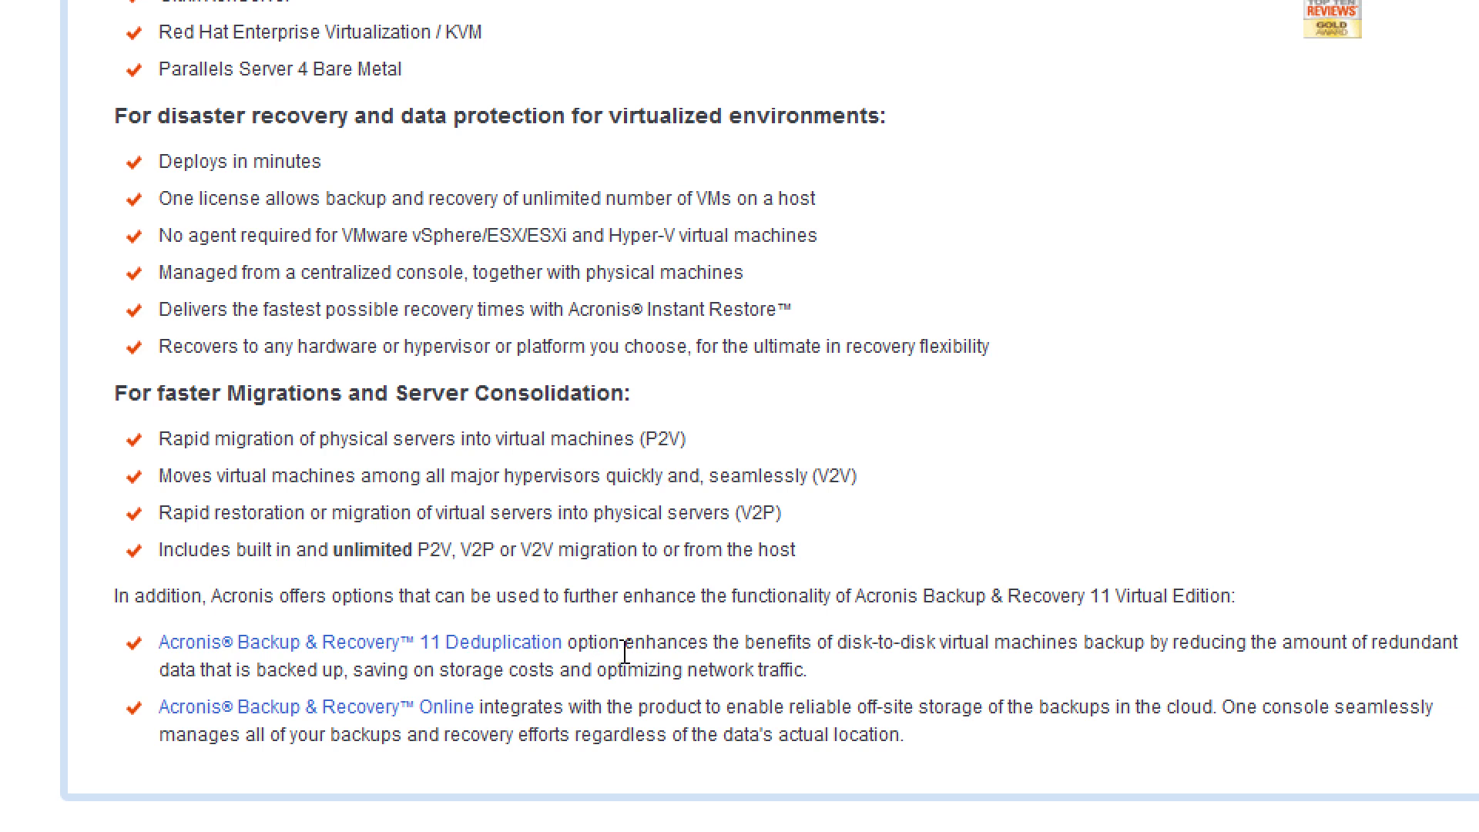
{"action": "scroll", "coordinate": [625, 651], "scroll_direction": "up", "scroll_amount": 11}
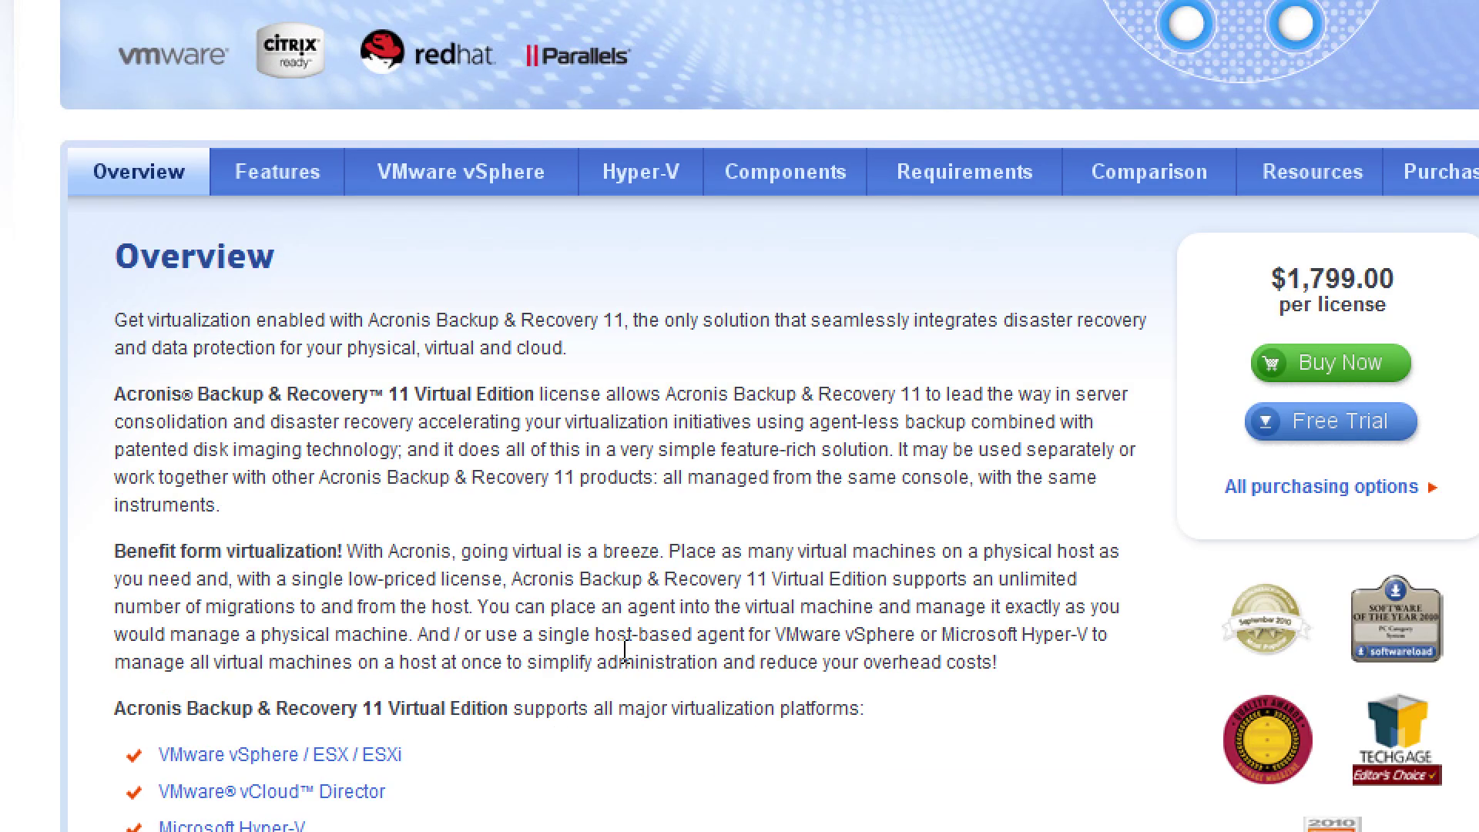
{"action": "scroll", "coordinate": [624, 651], "scroll_direction": "up", "scroll_amount": 4}
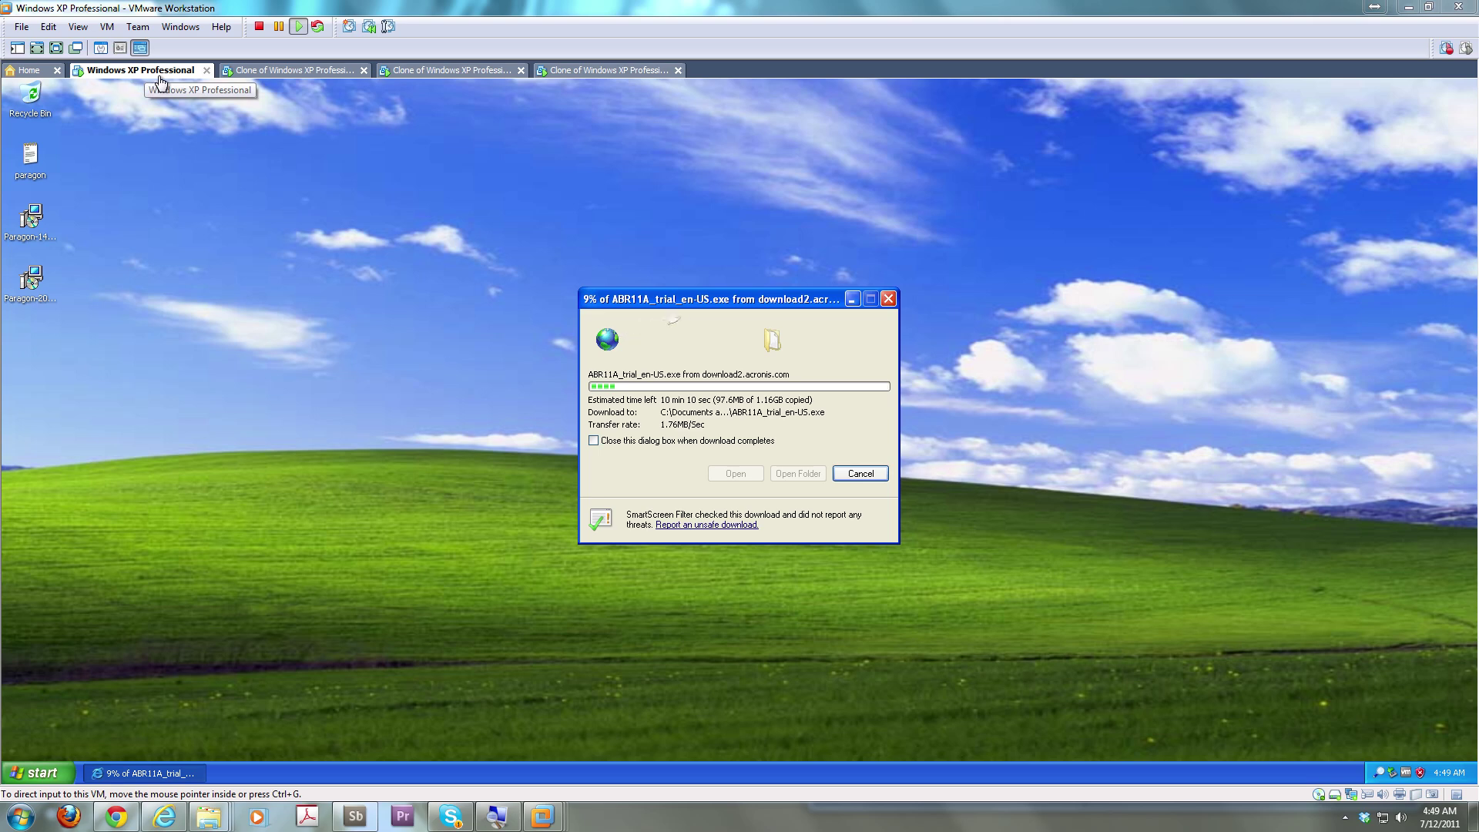
Check each of the three clone VMs, then return to the Windows XP Professional VM
{"action": "left_click", "coordinate": [289, 76]}
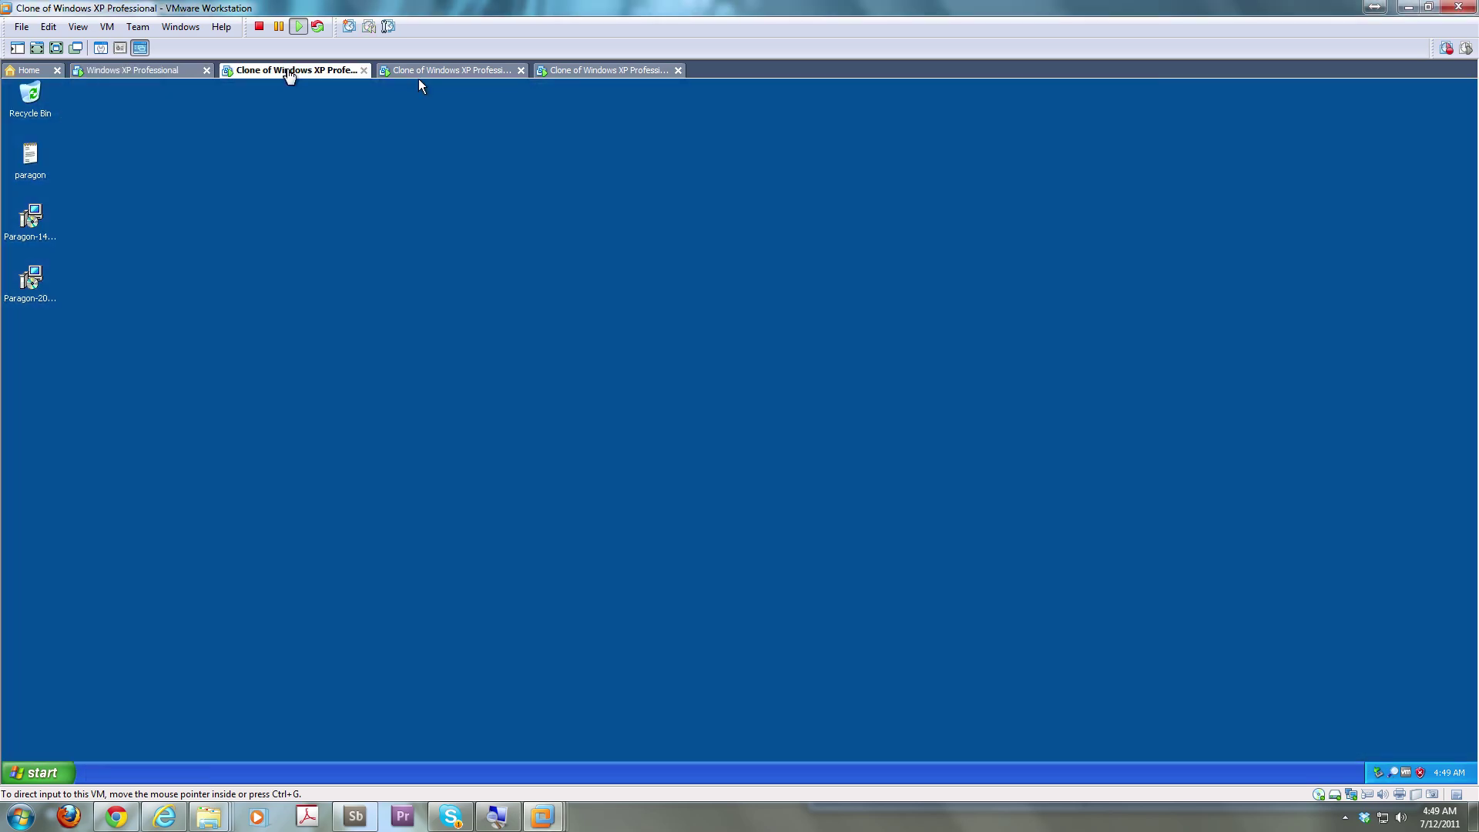
{"action": "left_click", "coordinate": [443, 73]}
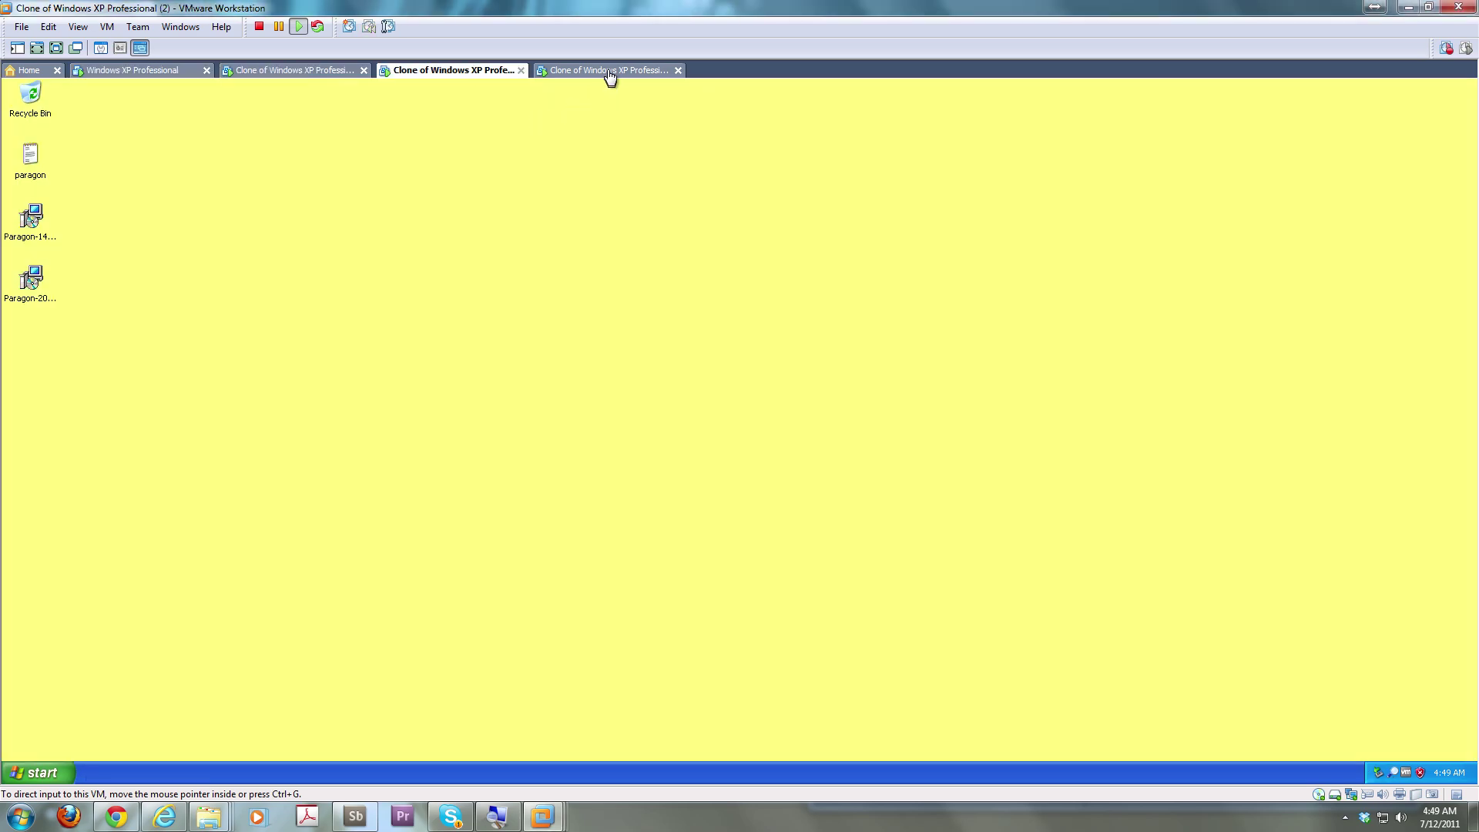
{"action": "left_click", "coordinate": [608, 73]}
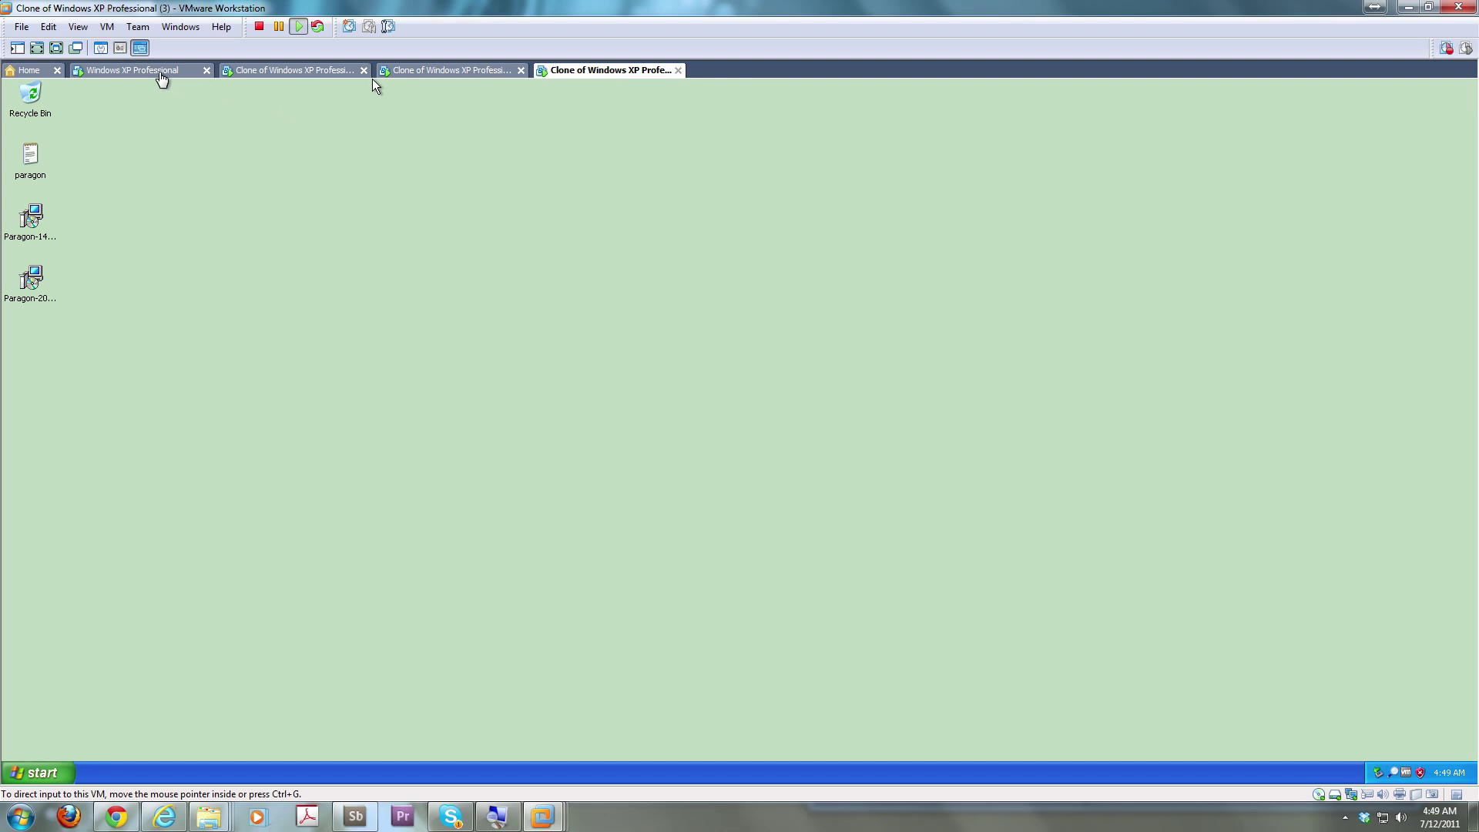
{"action": "left_click", "coordinate": [162, 74]}
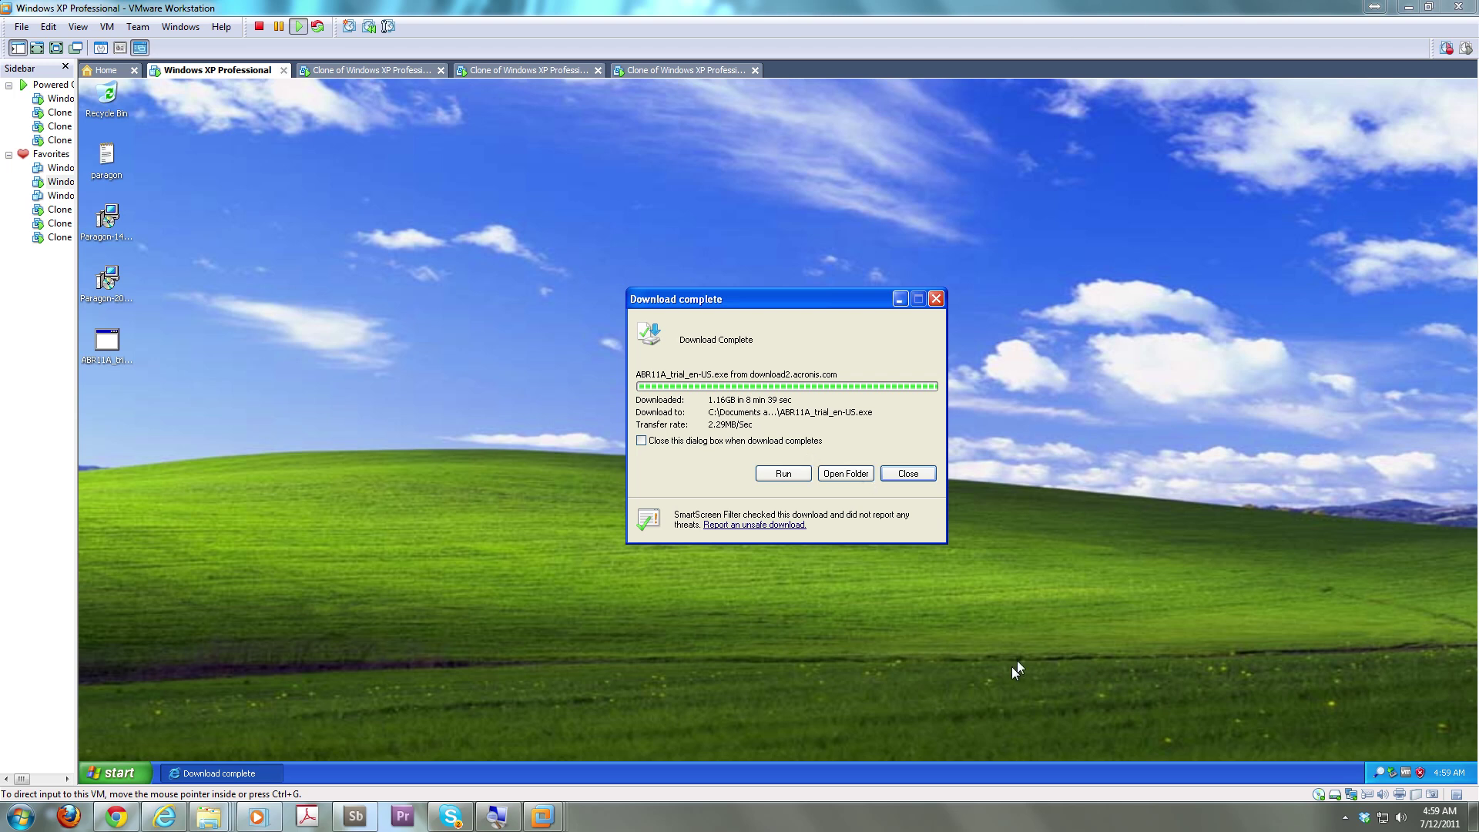
Run the downloaded Acronis installer inside the XP VM, confirming the unverified-publisher security warning
{"action": "left_click", "coordinate": [788, 542]}
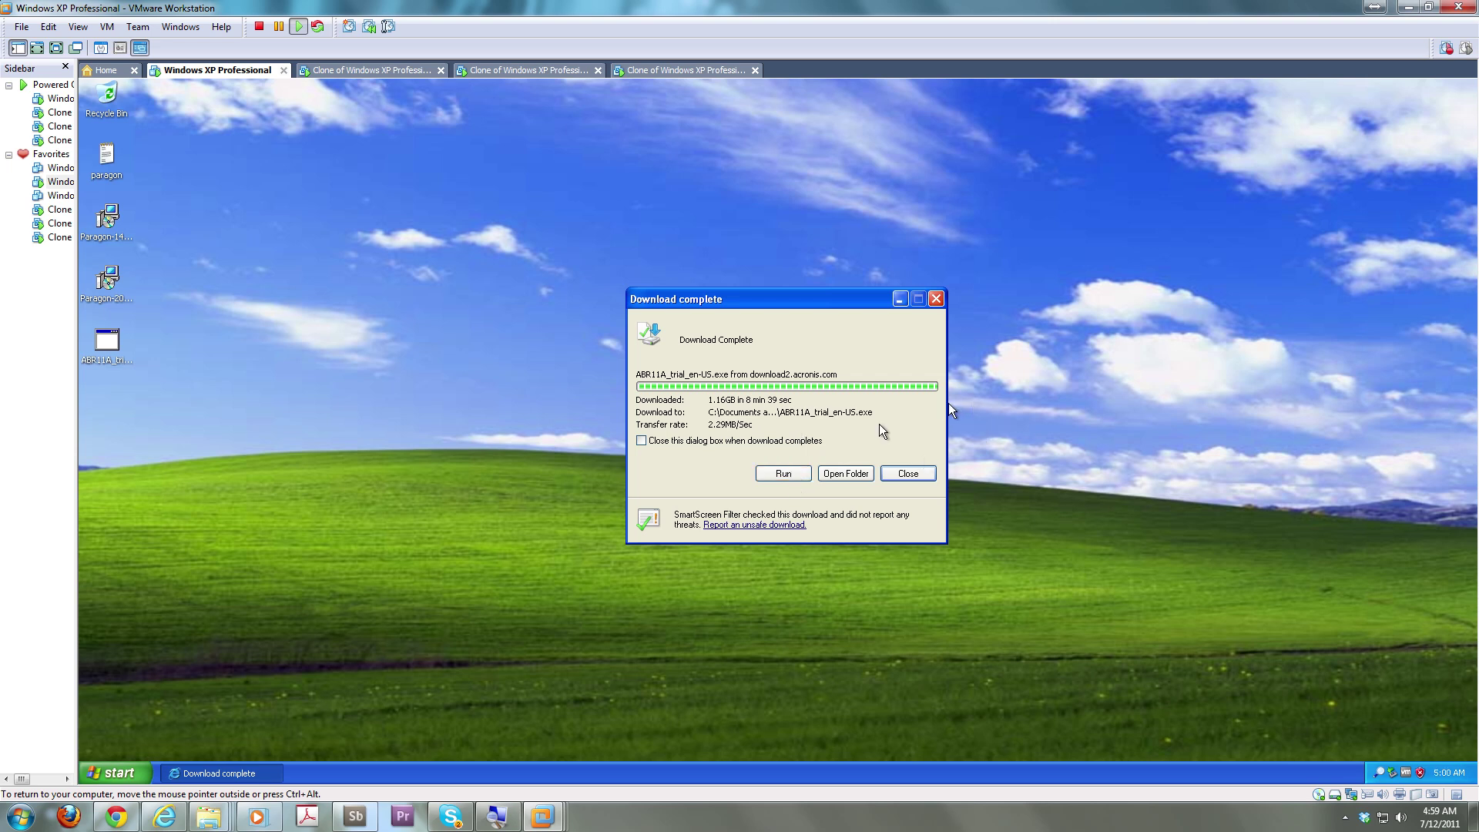
{"action": "left_click", "coordinate": [790, 472]}
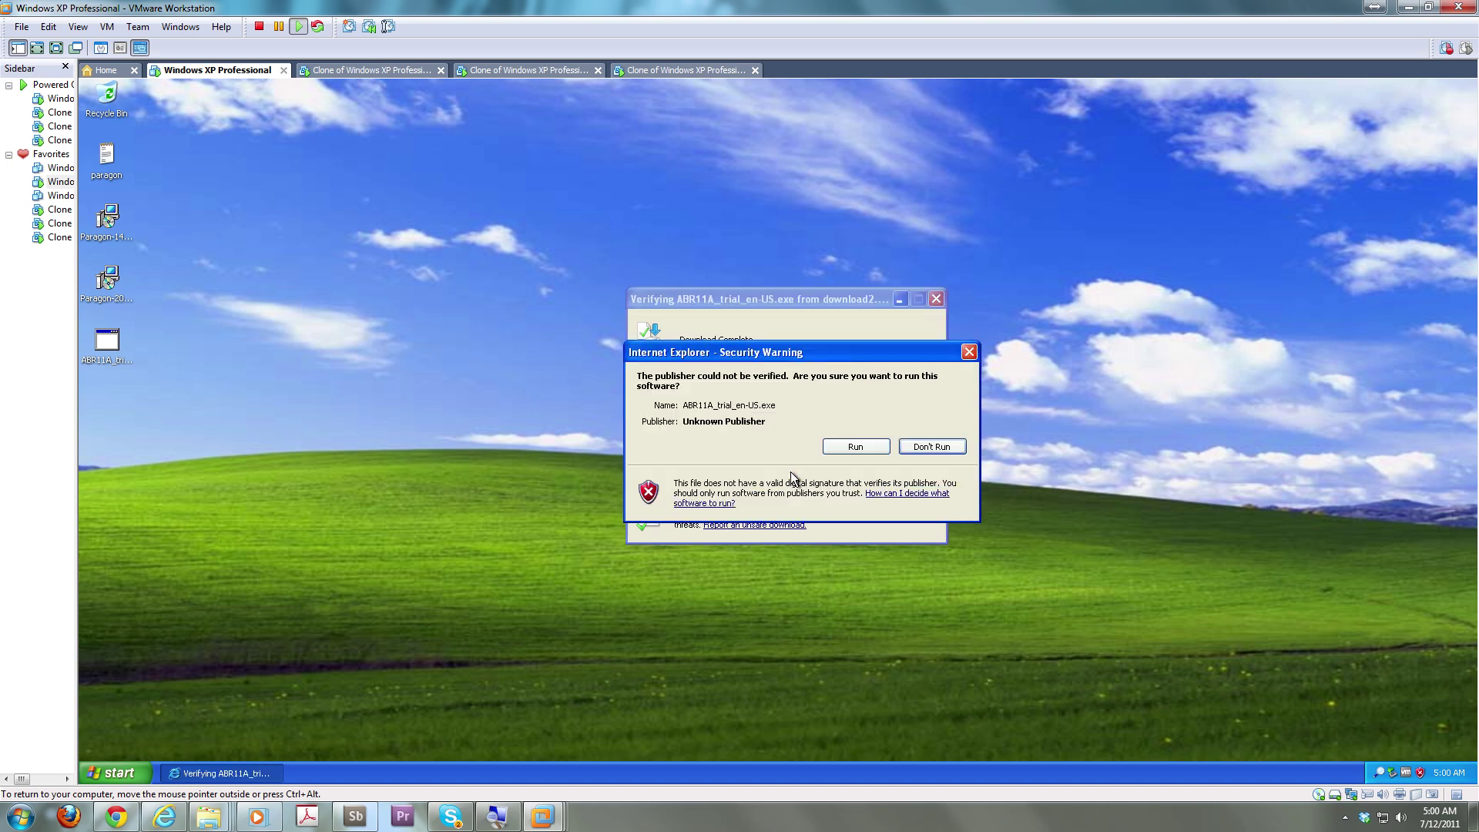
{"action": "left_click", "coordinate": [865, 450]}
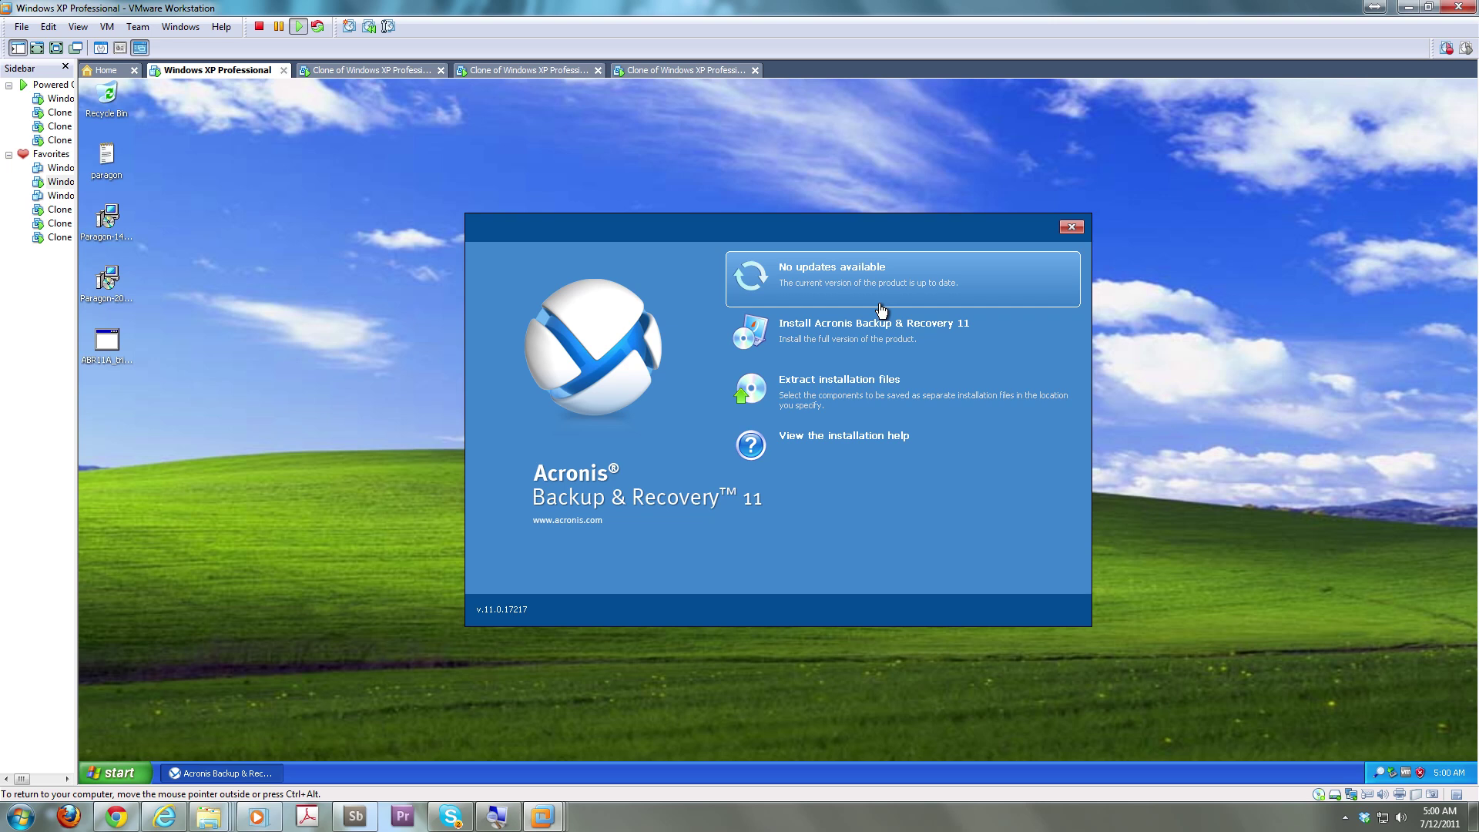
Start the full Acronis Backup & Recovery 11 installation and accept the license agreement
{"action": "left_click", "coordinate": [874, 353]}
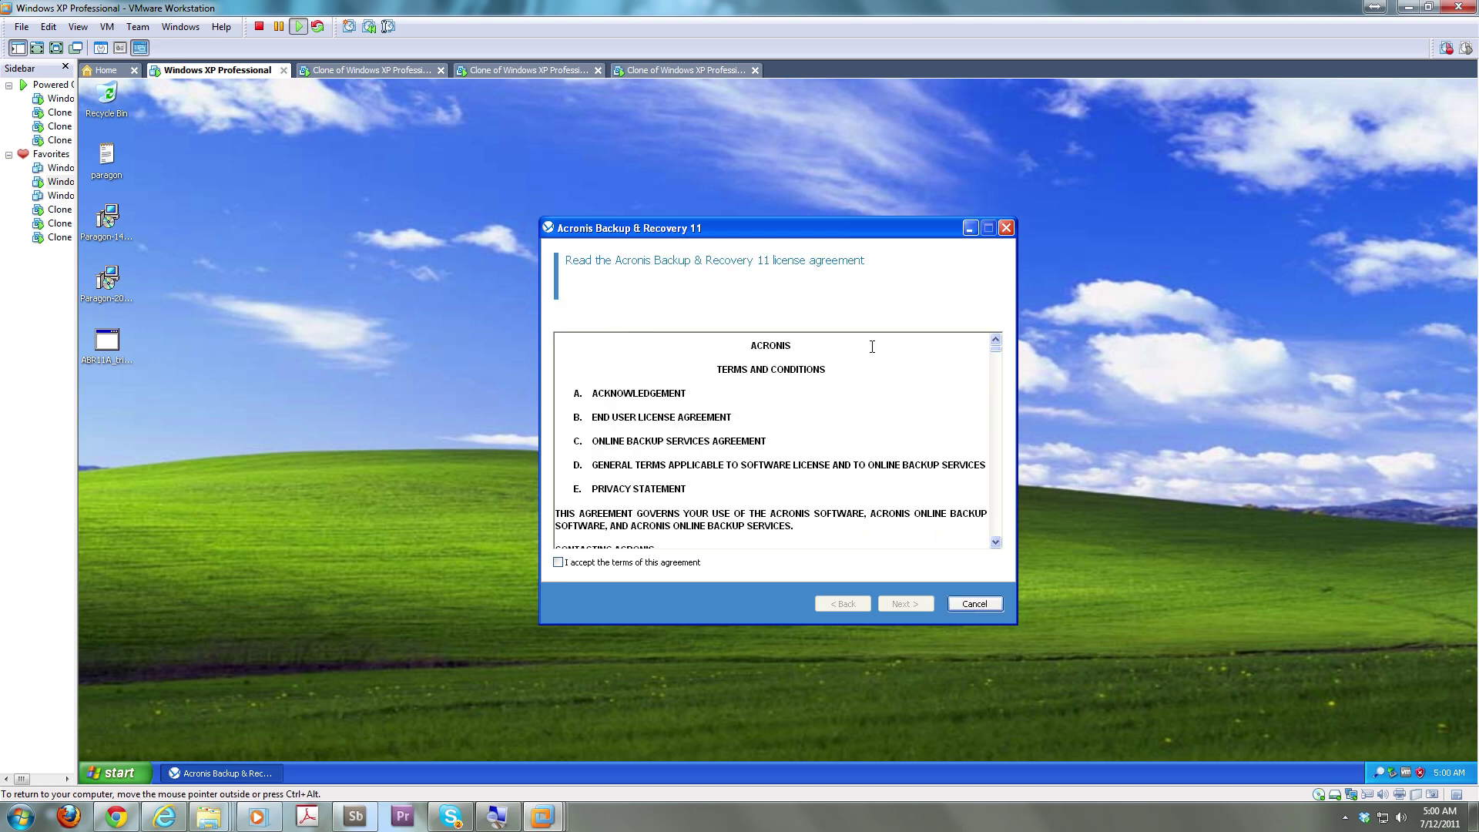
{"action": "left_click", "coordinate": [703, 564]}
{"action": "key", "text": "Return"}
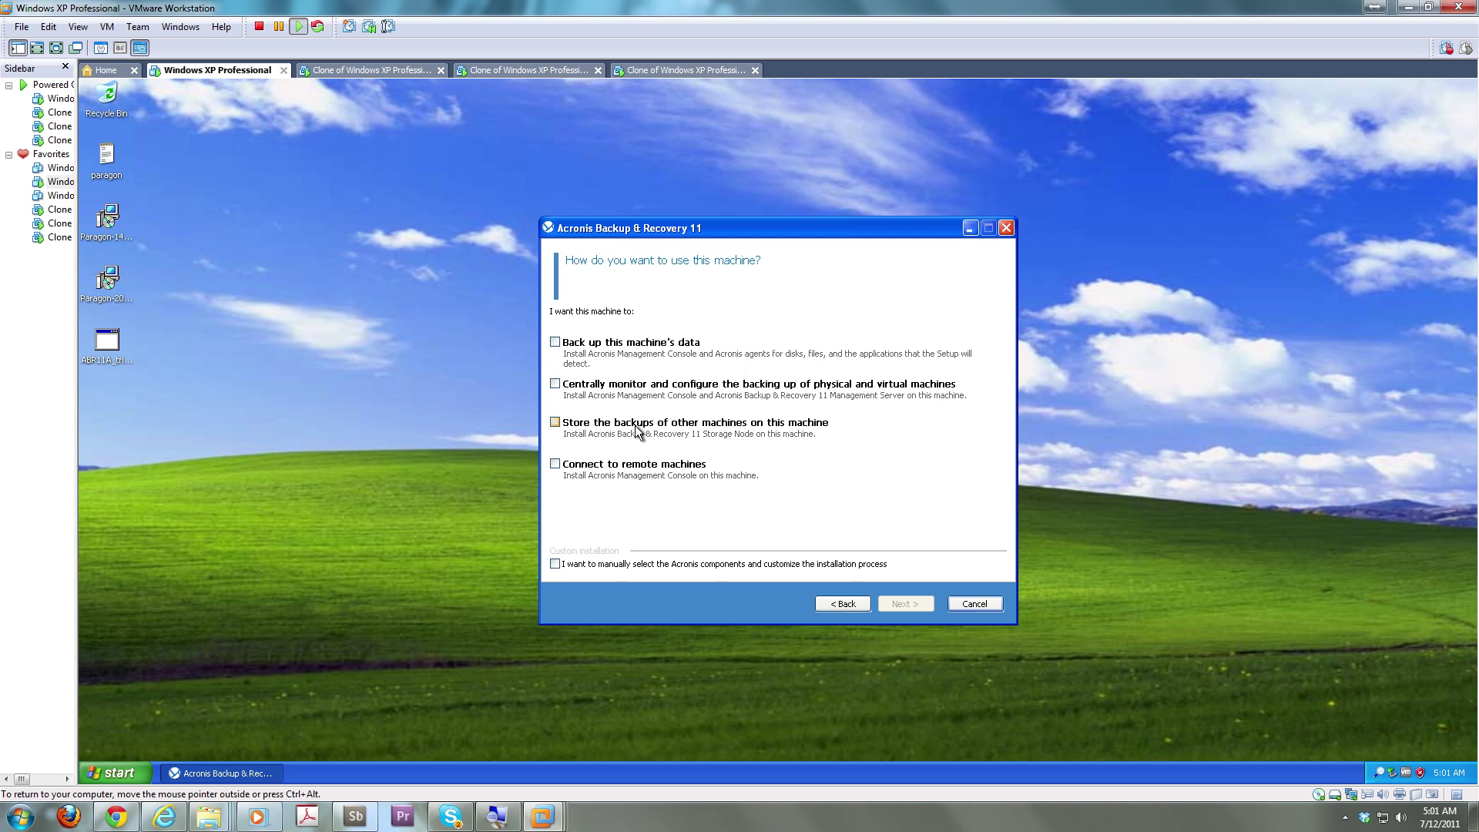
Tick all four roles: back up this machine, central monitoring, store others' backups, remote connection
{"action": "left_click", "coordinate": [650, 343]}
{"action": "left_click", "coordinate": [625, 386]}
{"action": "left_click", "coordinate": [620, 423]}
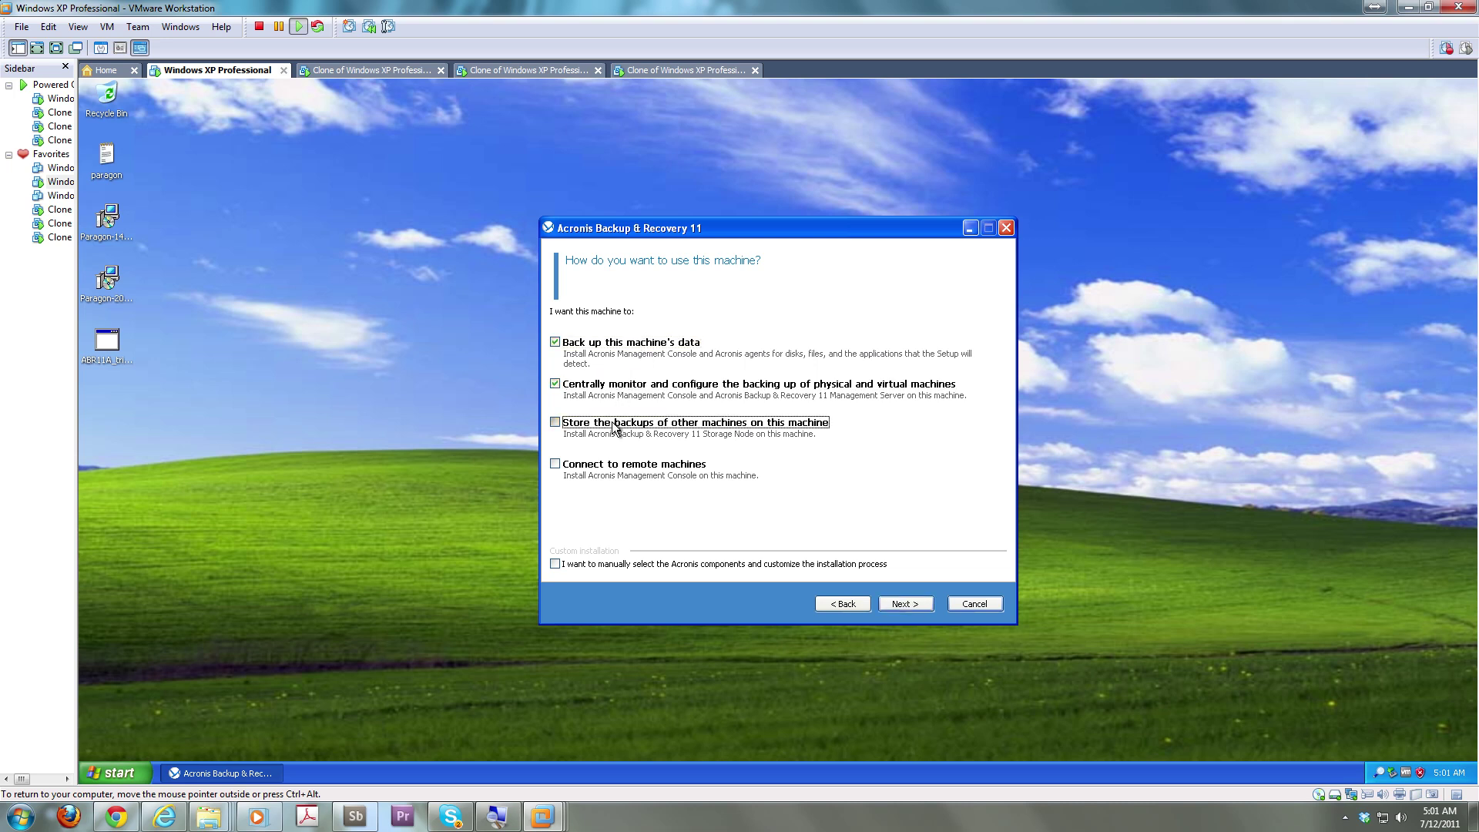
{"action": "left_click", "coordinate": [616, 465]}
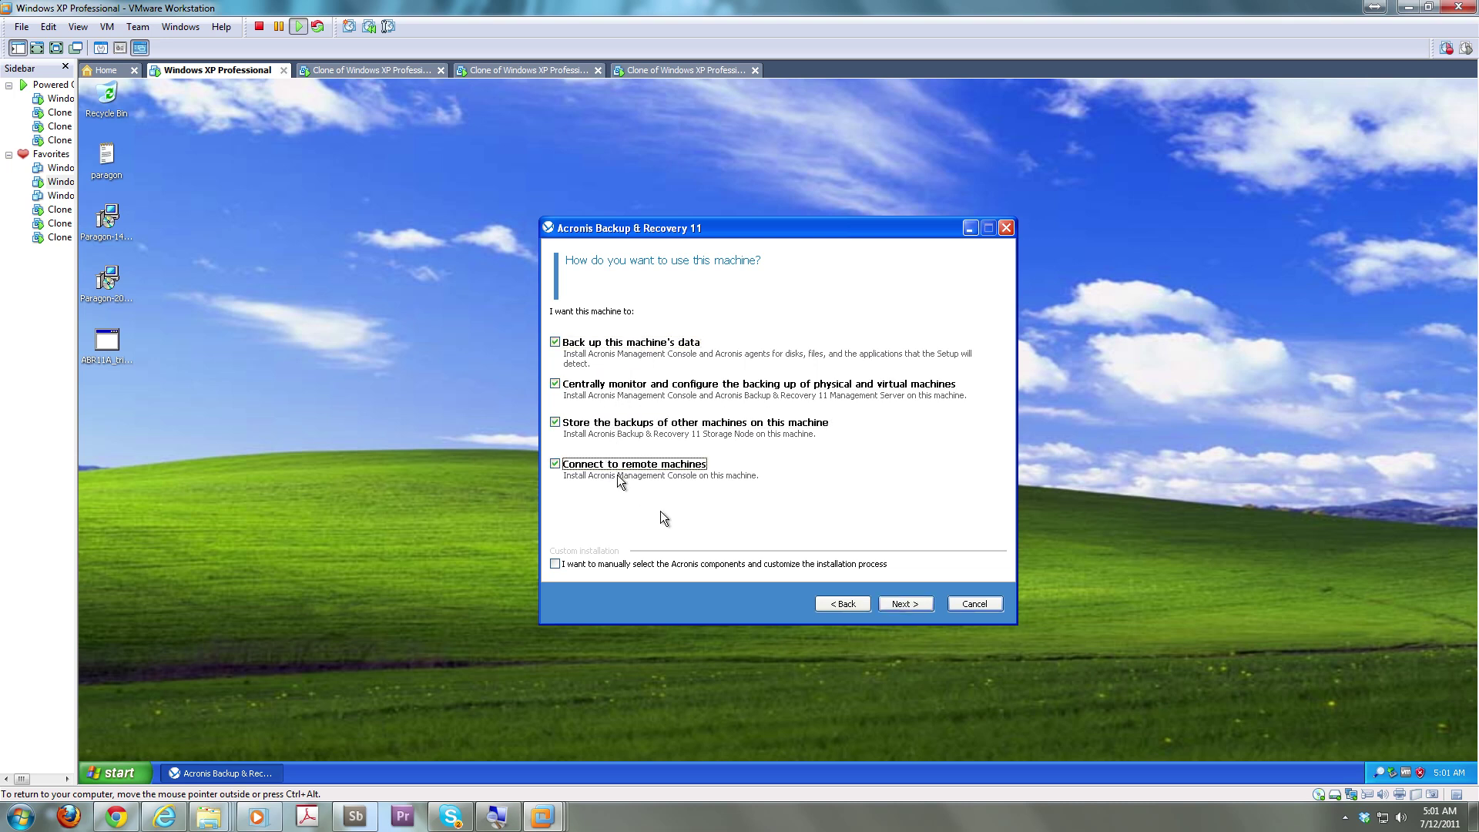
{"action": "left_click", "coordinate": [921, 604]}
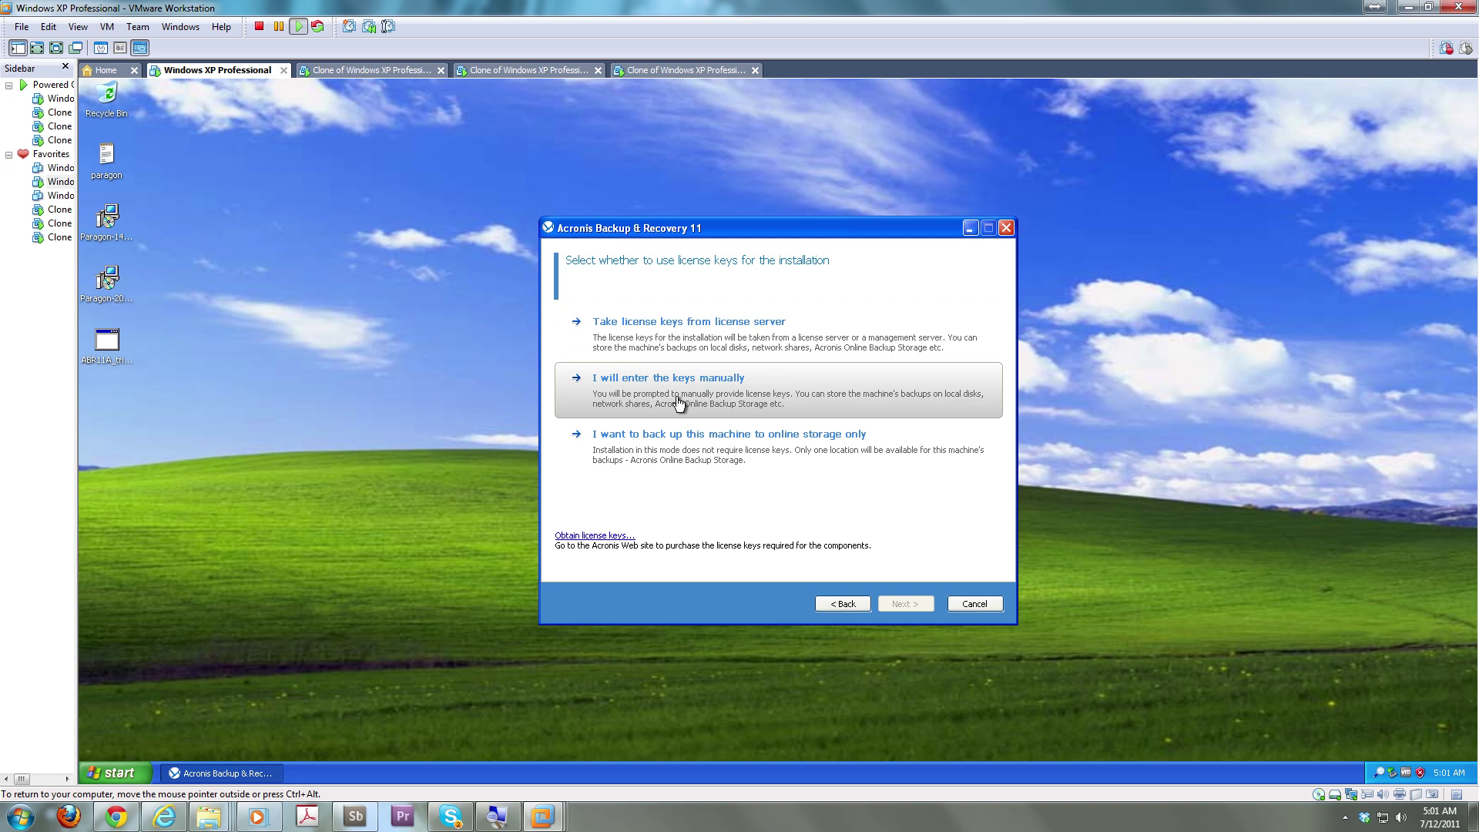
Choose to enter license keys manually, then release input to the host and check its notification icons
{"action": "left_click", "coordinate": [678, 403]}
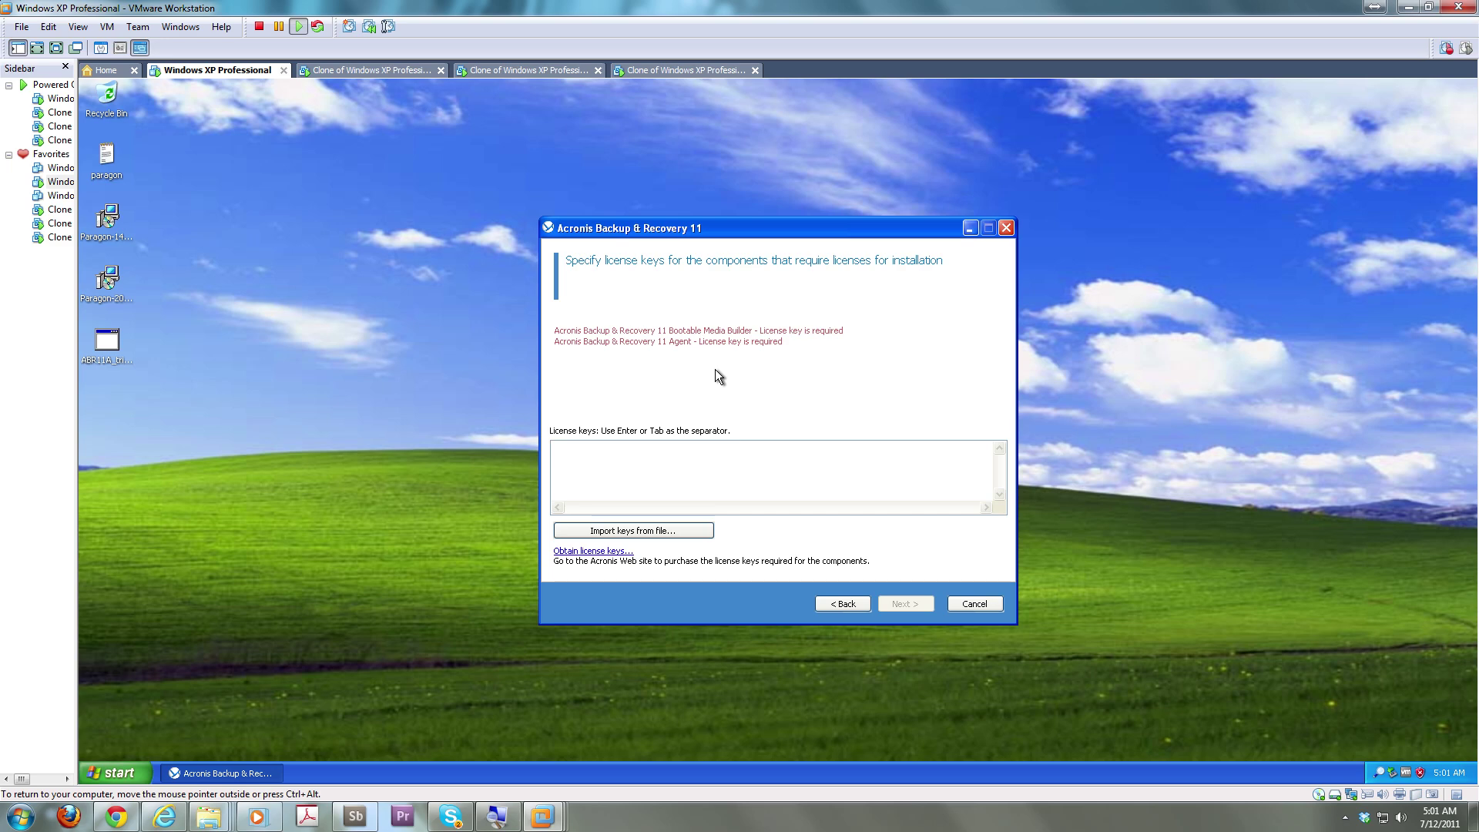
{"action": "key", "text": "super"}
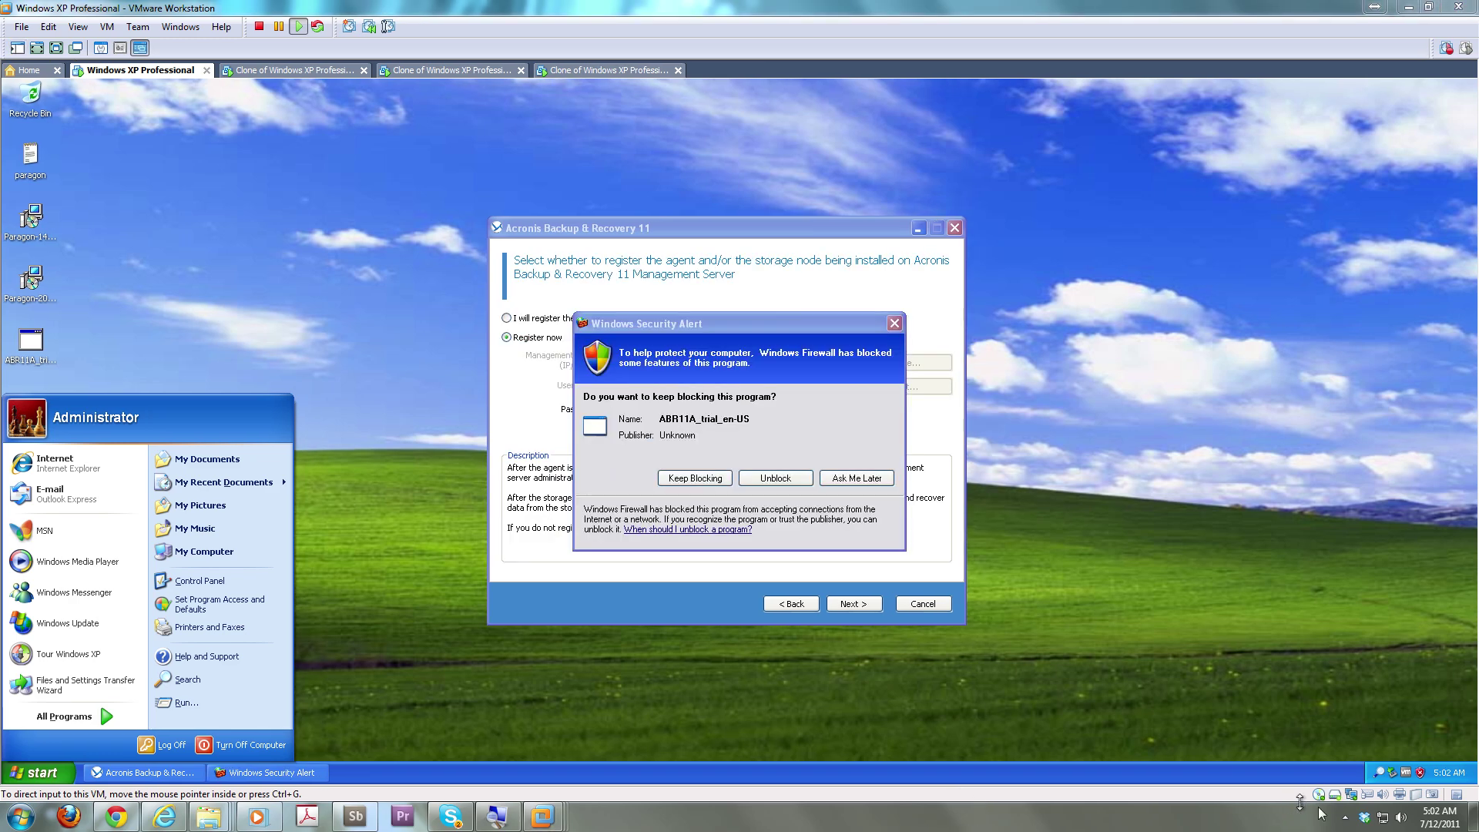
{"action": "left_click", "coordinate": [1346, 818]}
{"action": "left_click", "coordinate": [1346, 818]}
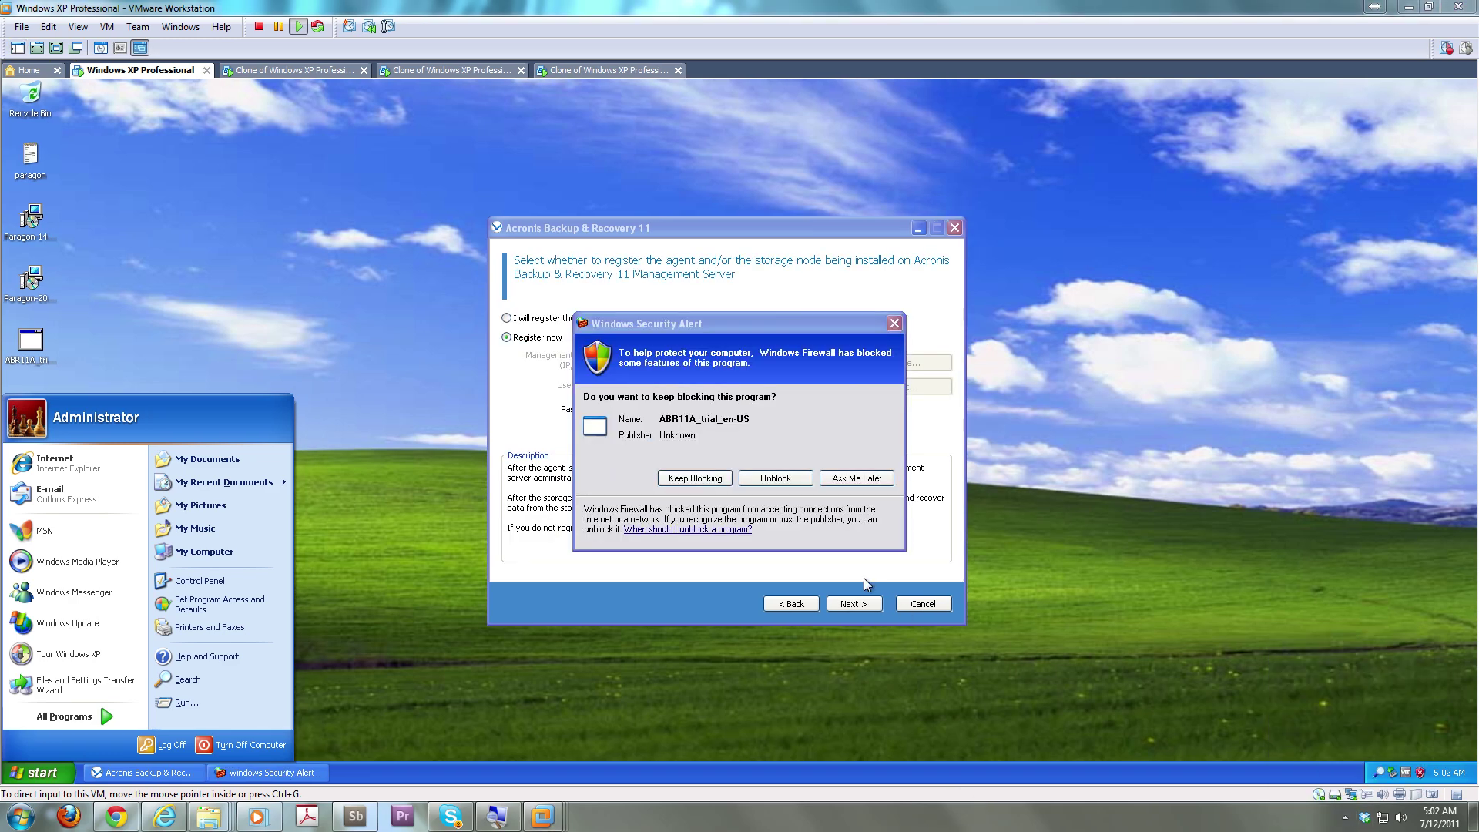
Allow the installer through the firewall, clear the rejected password, and choose to register components later
{"action": "left_click", "coordinate": [786, 479]}
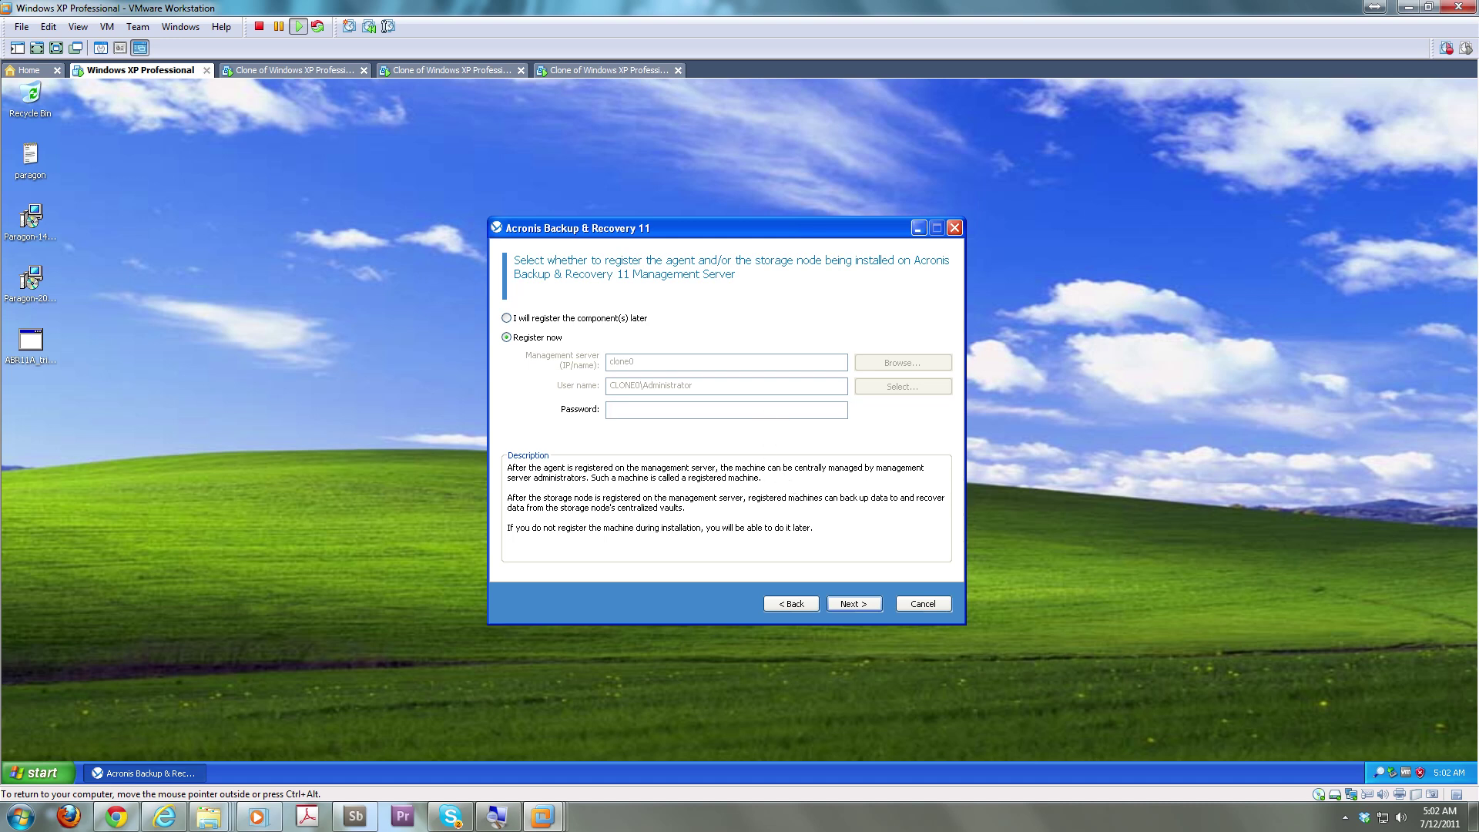
{"action": "type", "text": "••••"}
{"action": "left_click_drag", "start_coordinate": [768, 416], "coordinate": [524, 403]}
{"action": "key", "text": "BackSpace"}
{"action": "type", "text": "*****"}
{"action": "key", "text": "BackSpace"}
{"action": "key", "text": "BackSpace"}
{"action": "key", "text": "BackSpace"}
{"action": "key", "text": "BackSpace"}
{"action": "key", "text": "BackSpace"}
{"action": "key", "text": "BackSpace"}
{"action": "key", "text": "BackSpace"}
{"action": "key", "text": "BackSpace"}
{"action": "left_click", "coordinate": [637, 316]}
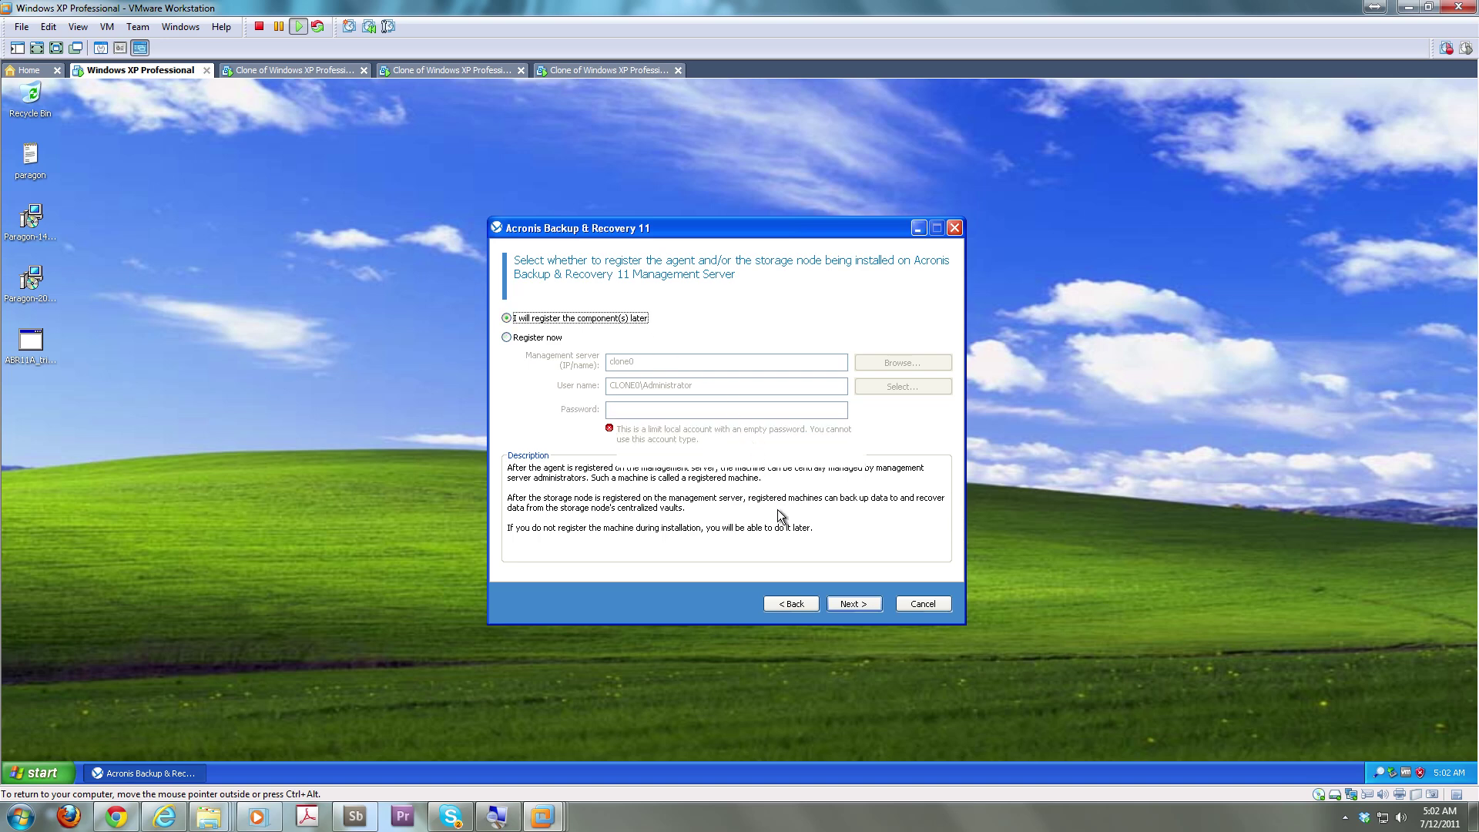
{"action": "left_click", "coordinate": [862, 604]}
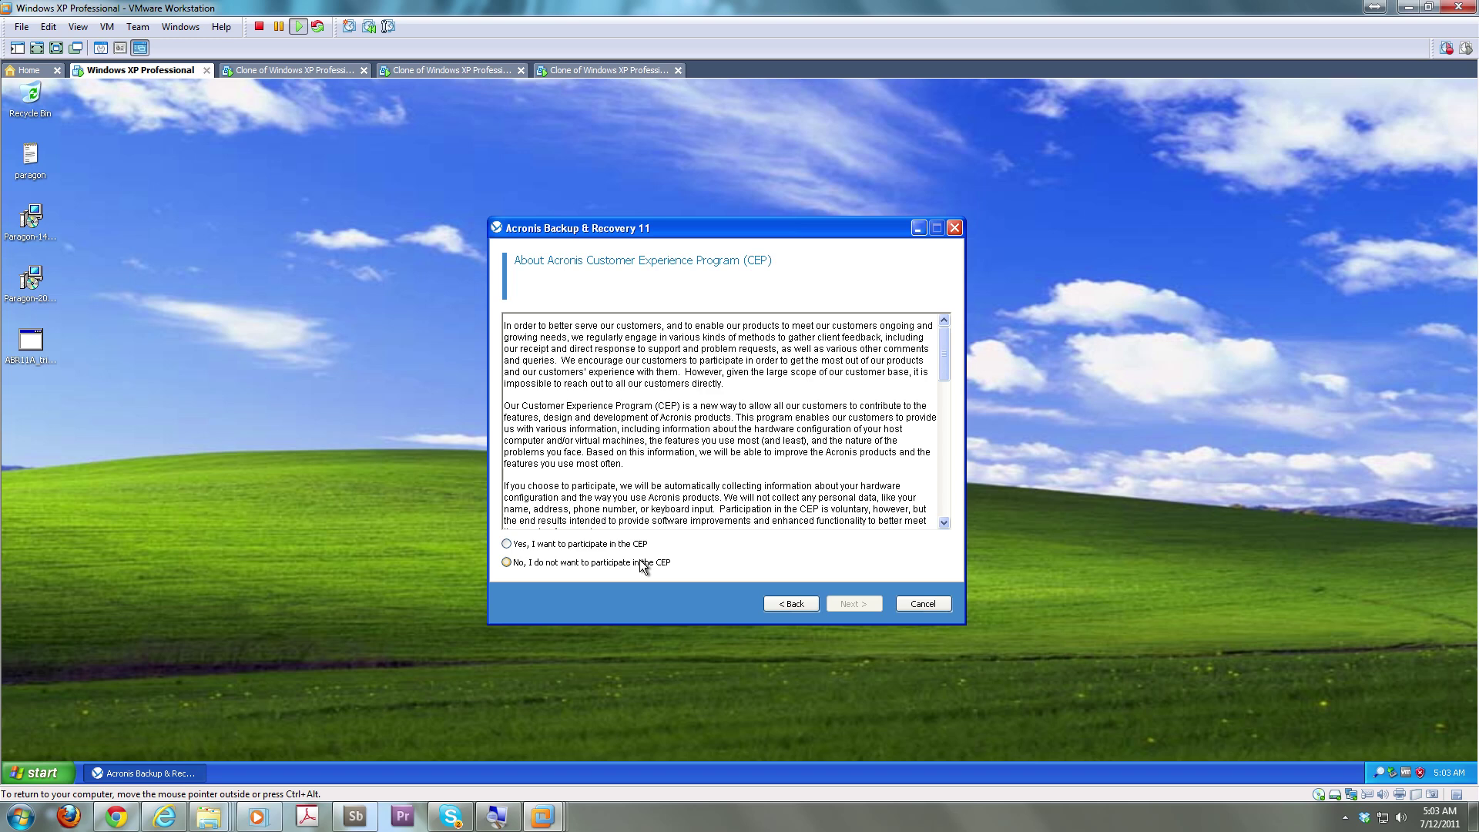
Join the Customer Experience Program and review the 1.97 GB installation summary
{"action": "left_click", "coordinate": [639, 543]}
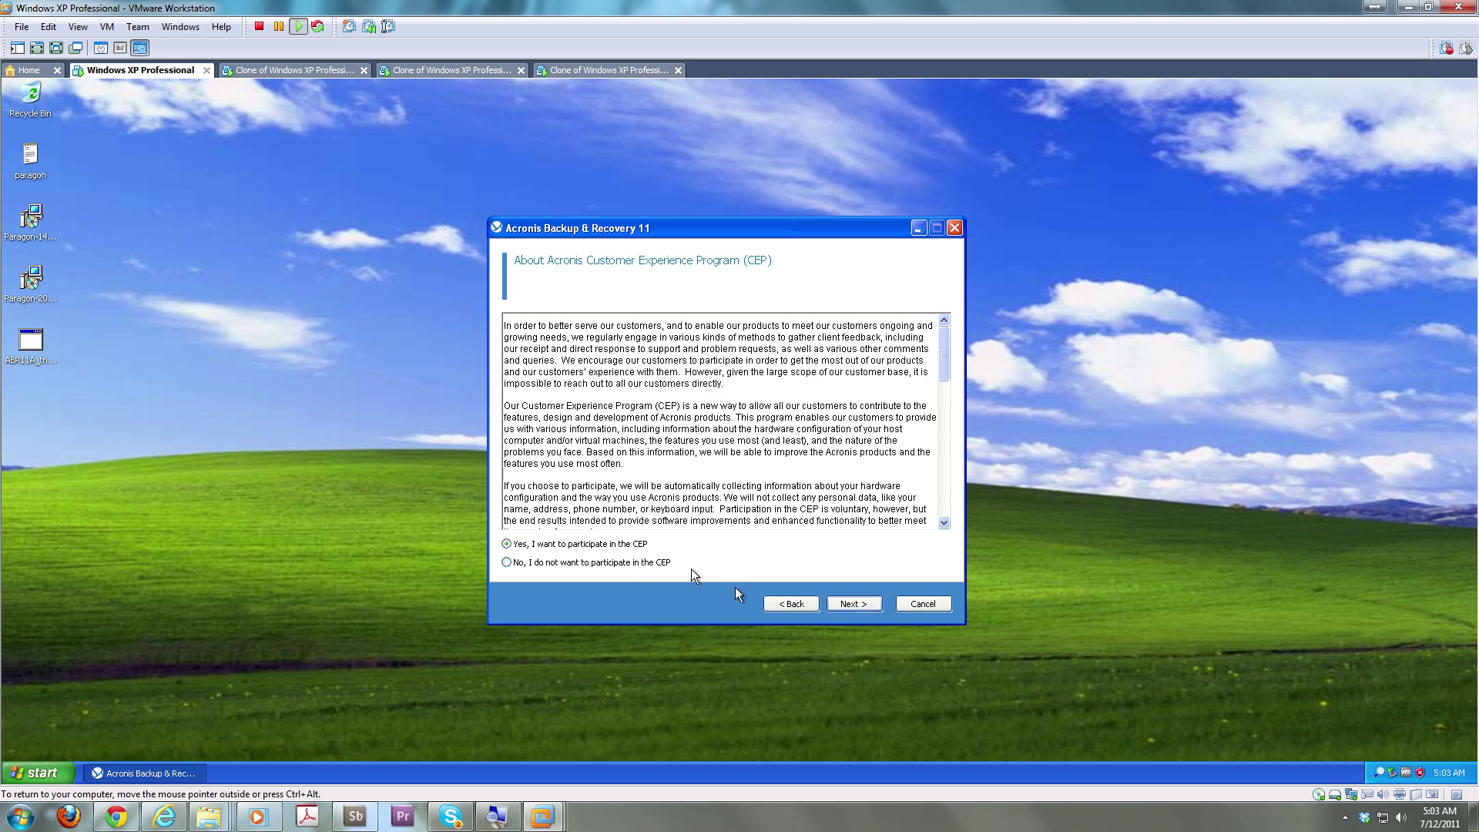
{"action": "left_click", "coordinate": [850, 605]}
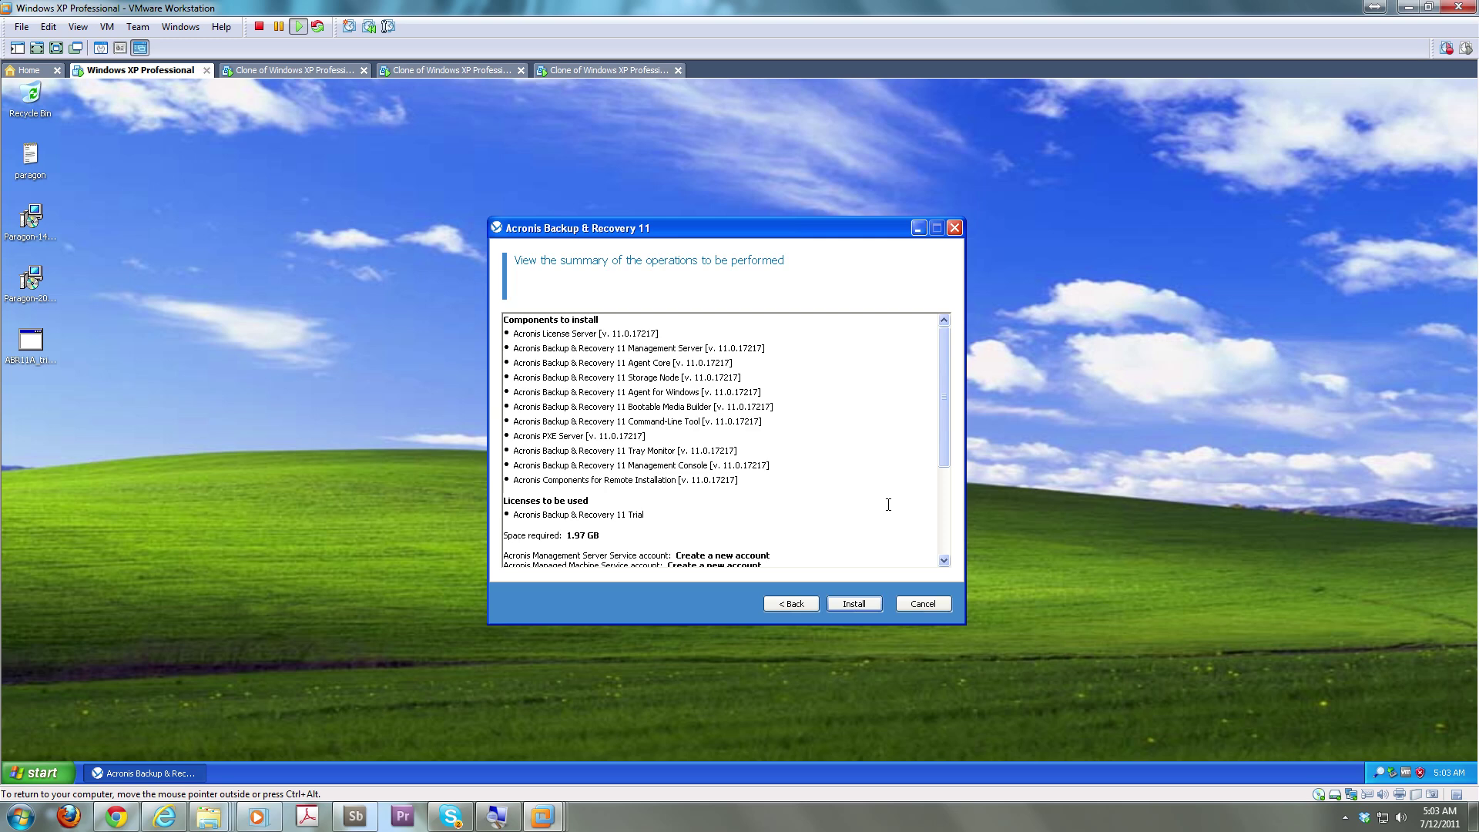
{"action": "scroll", "coordinate": [944, 483], "scroll_direction": "down", "scroll_amount": 5}
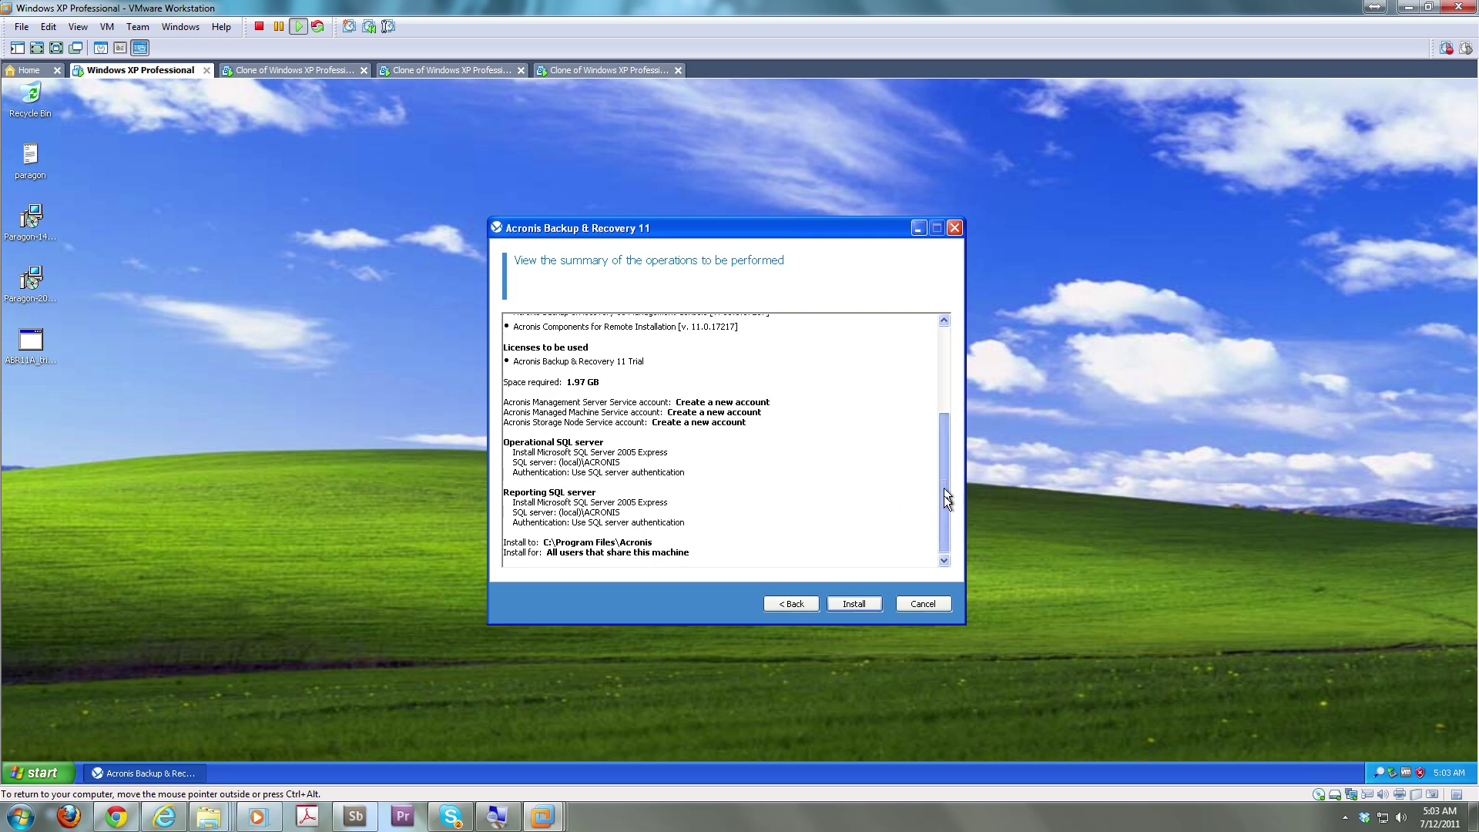
{"action": "mouse_move", "coordinate": [946, 523]}
{"action": "left_mouse_down"}
{"action": "mouse_move", "coordinate": [949, 380]}
{"action": "mouse_move", "coordinate": [932, 505]}
{"action": "left_mouse_up"}
{"action": "scroll", "coordinate": [927, 478], "scroll_direction": "up", "scroll_amount": 5}
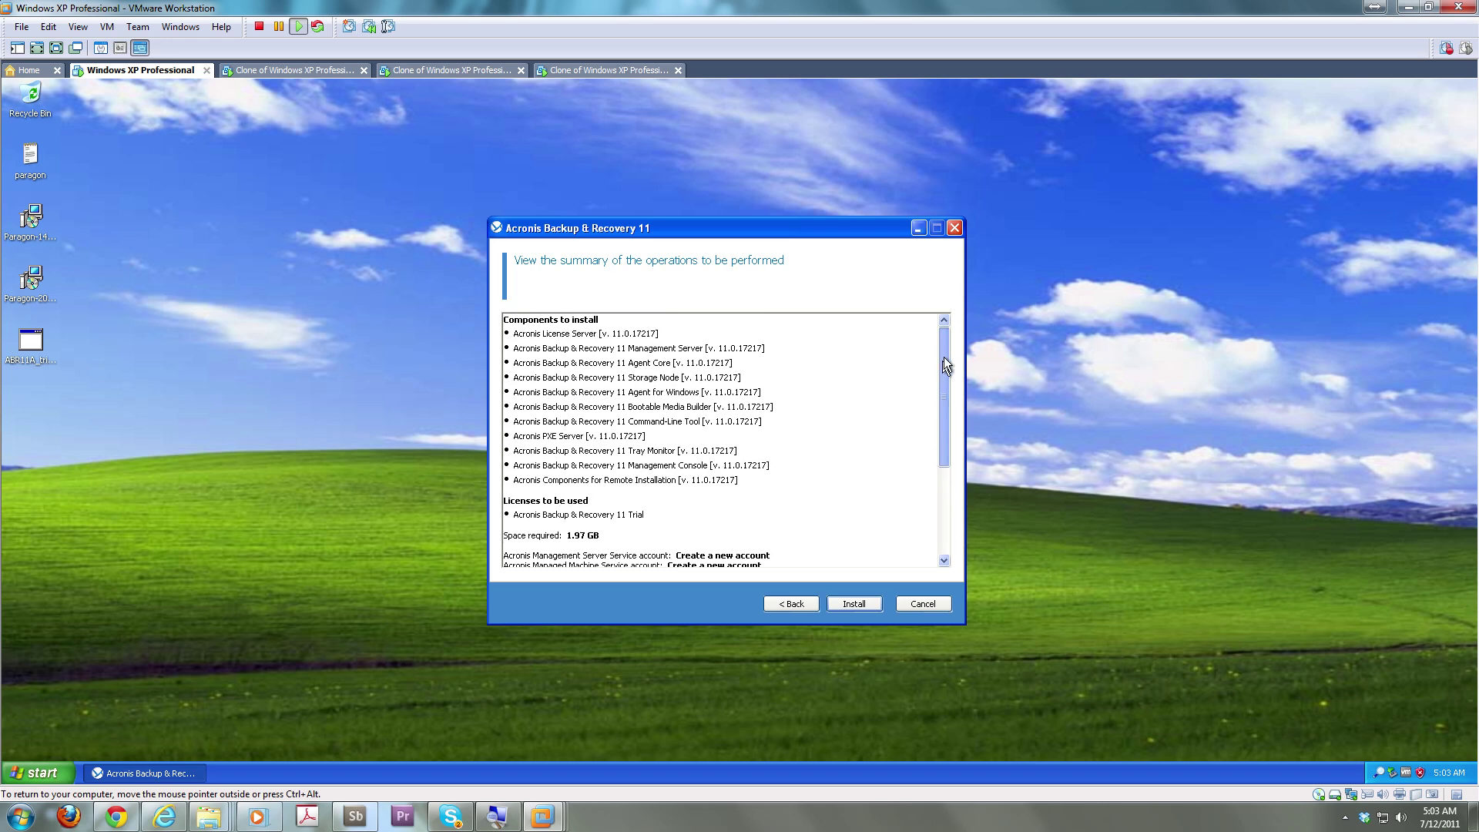
Install all listed Acronis components, finish with 'Run Management Console' checked, and close the setup launcher
{"action": "left_click", "coordinate": [854, 603]}
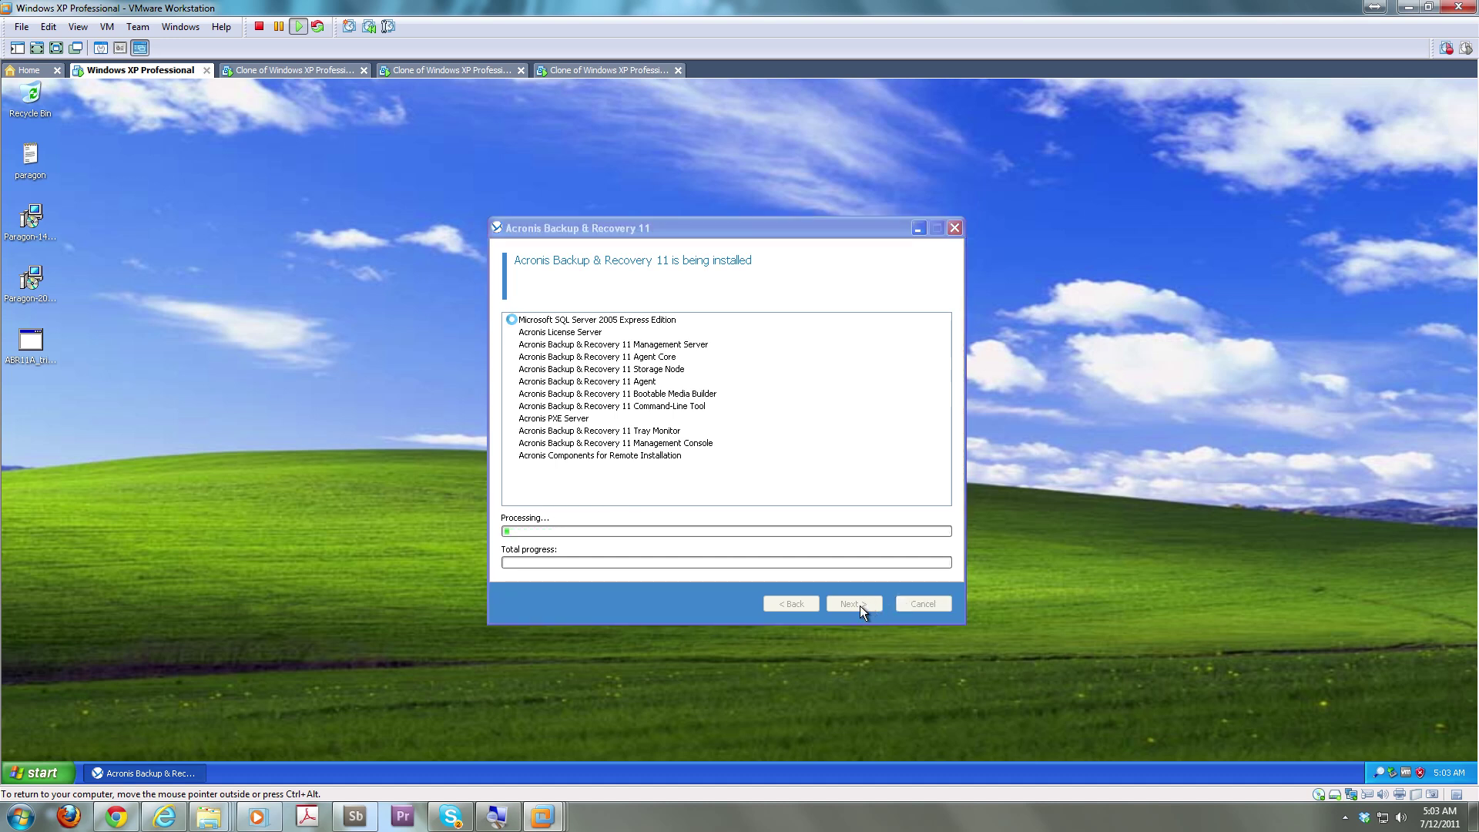
{"action": "key", "text": "super"}
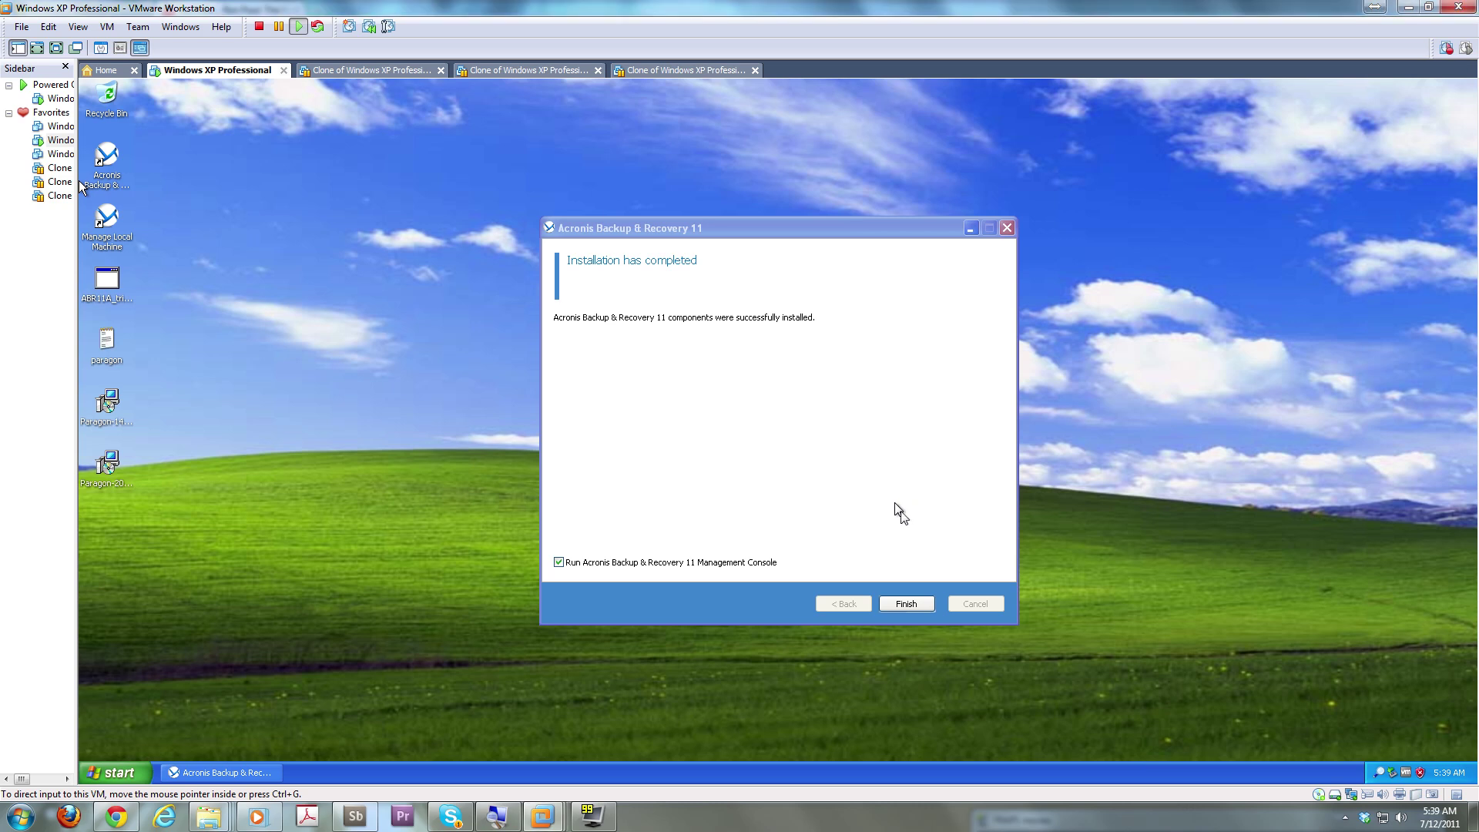
{"action": "left_click", "coordinate": [895, 609]}
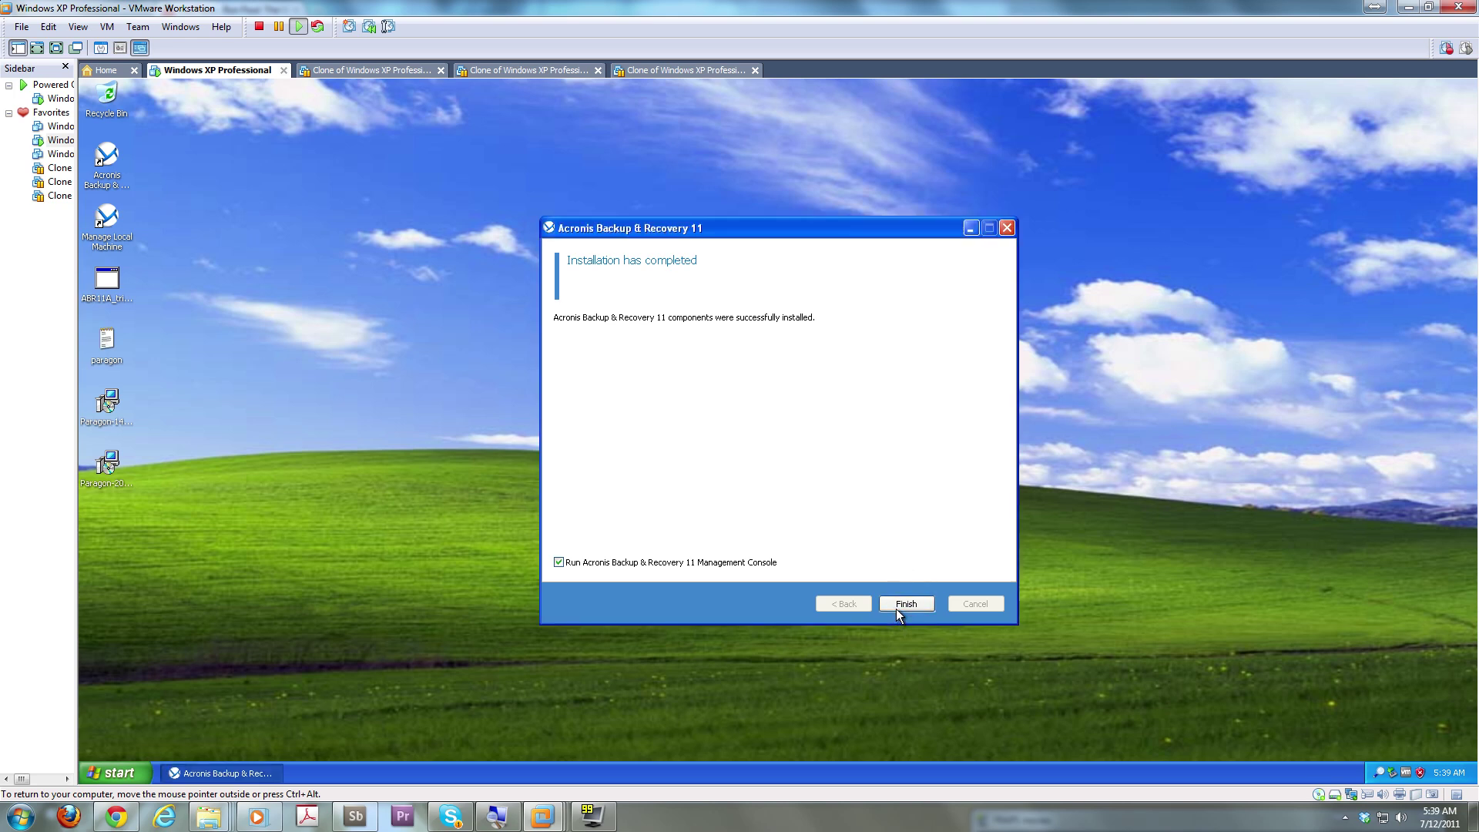
{"action": "left_click", "coordinate": [896, 608]}
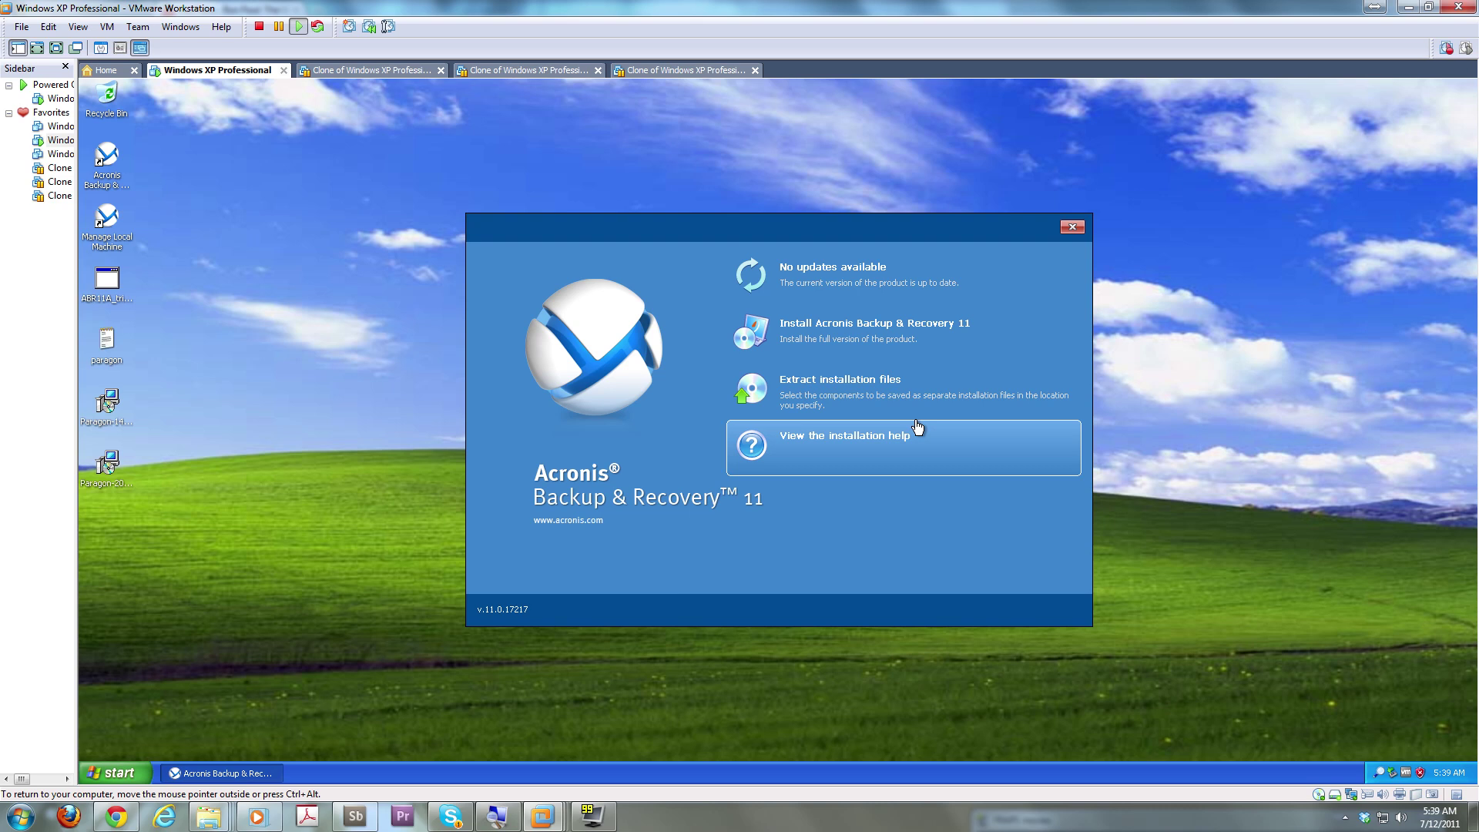
{"action": "left_click", "coordinate": [832, 333]}
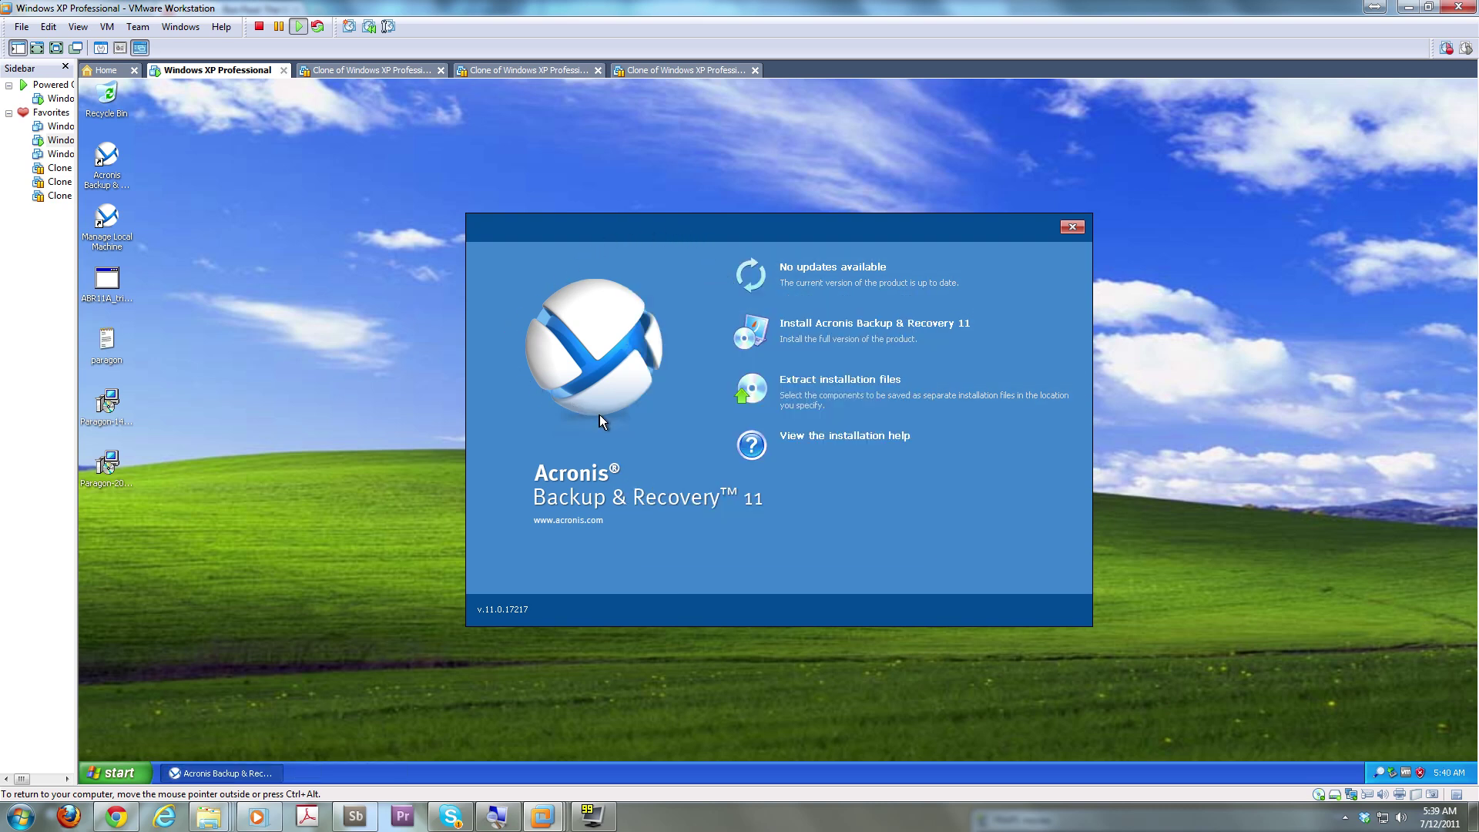
{"action": "left_click", "coordinate": [1073, 229]}
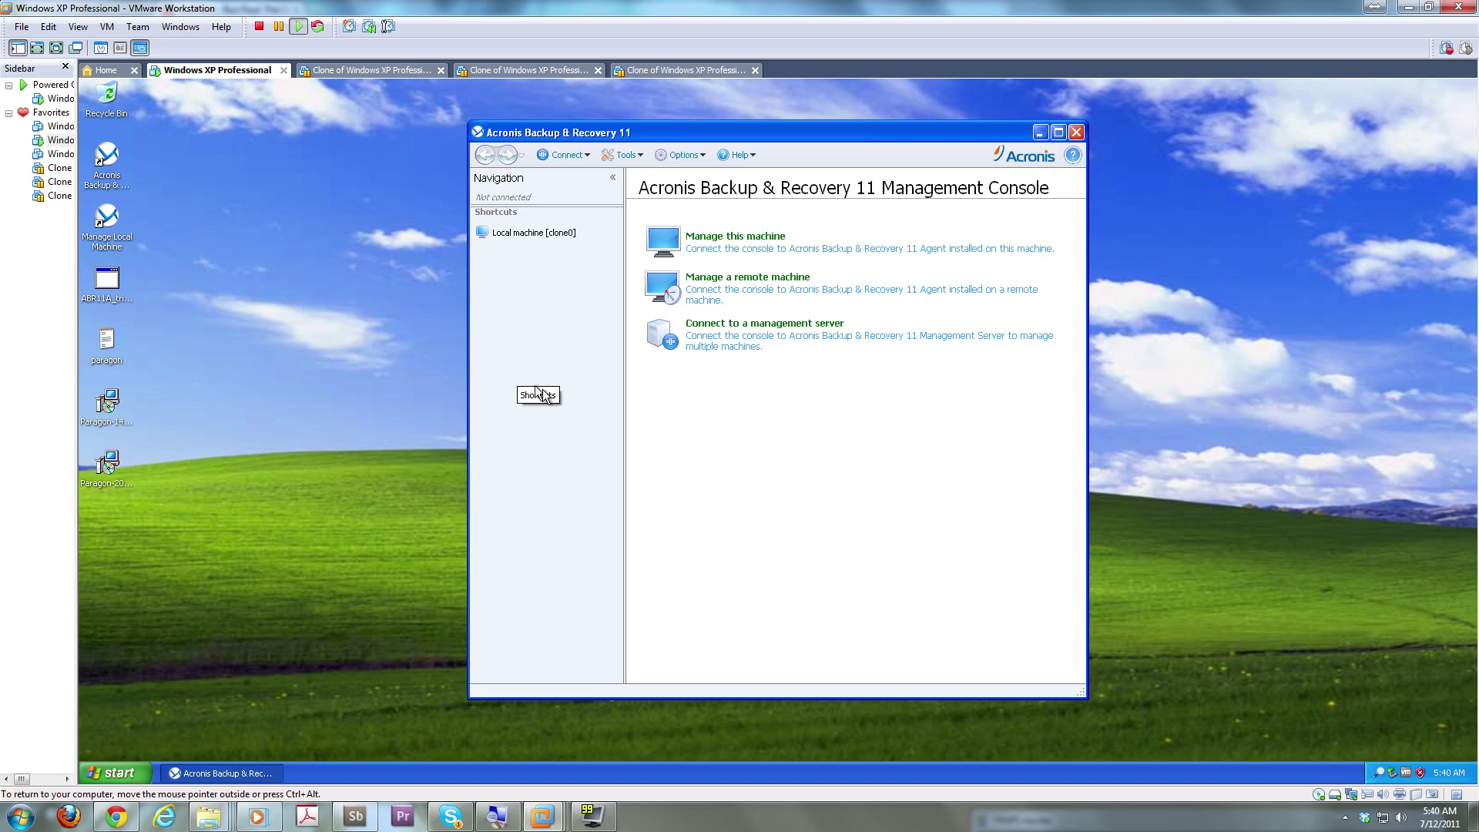
Resume the three suspended clone VMs in turn, then return to the Windows XP Professional VM
{"action": "left_click", "coordinate": [397, 71]}
{"action": "left_click", "coordinate": [150, 211]}
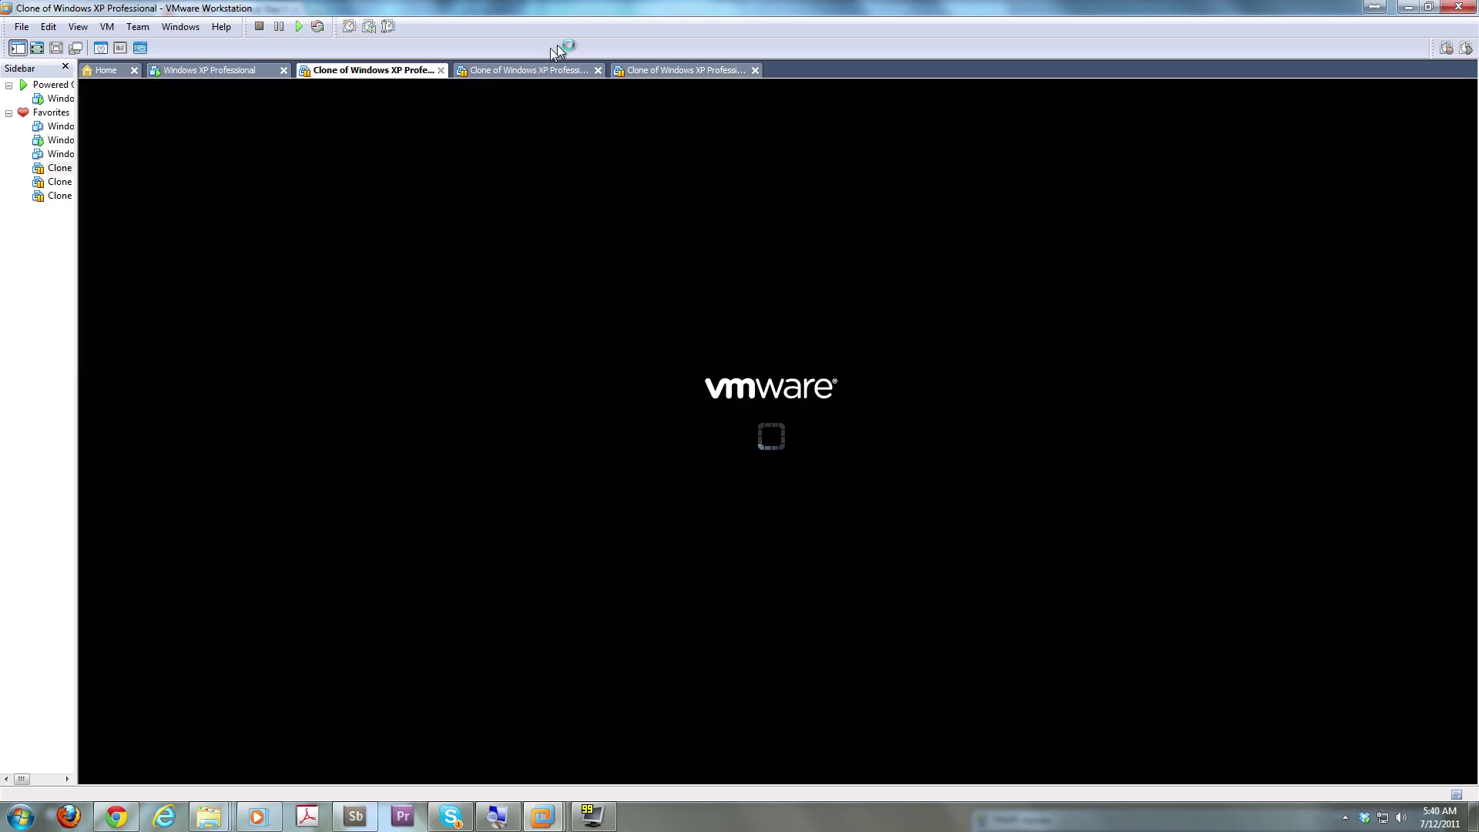
{"action": "left_click", "coordinate": [523, 70]}
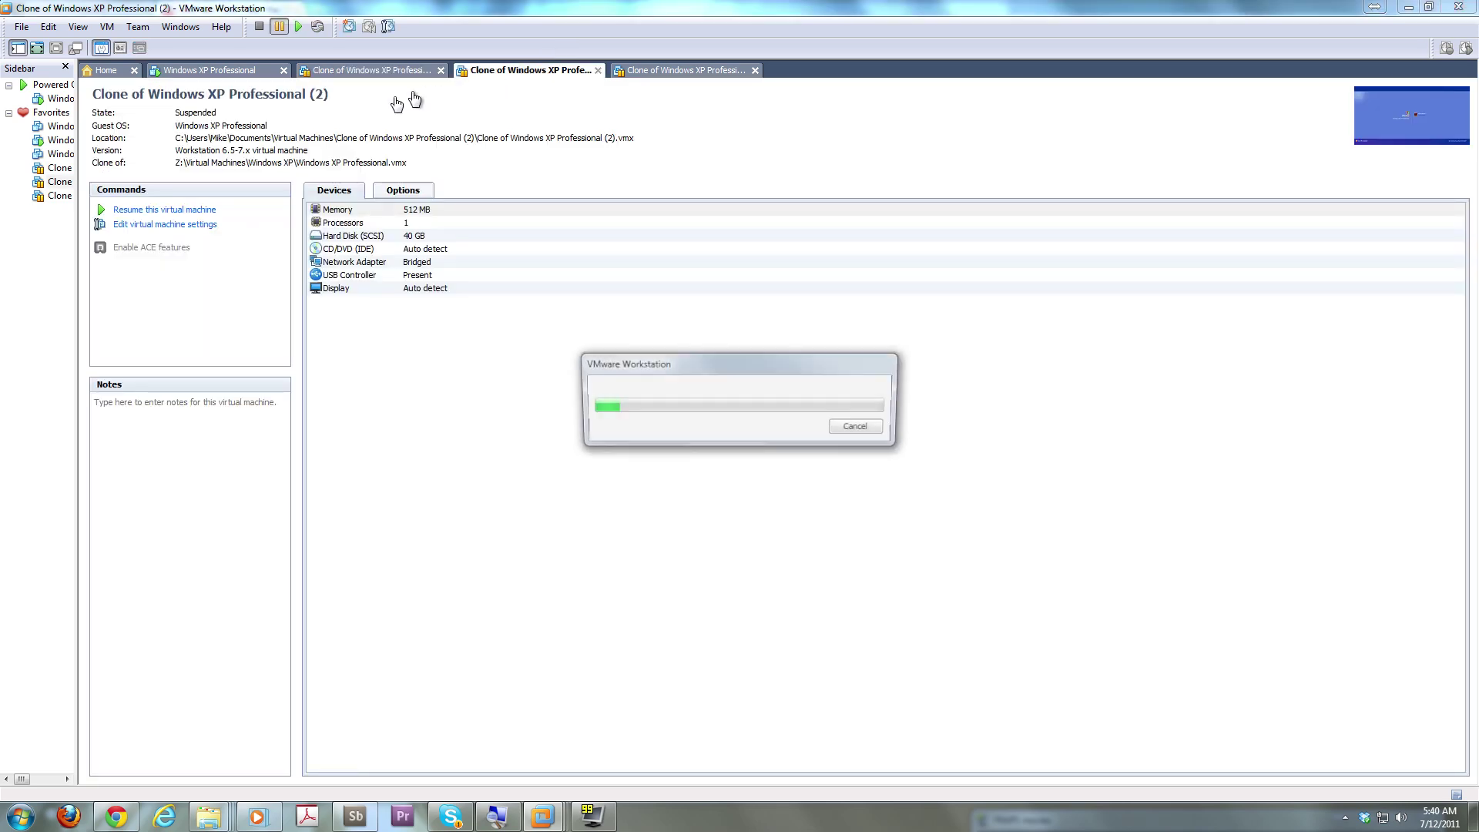
{"action": "left_click", "coordinate": [213, 213]}
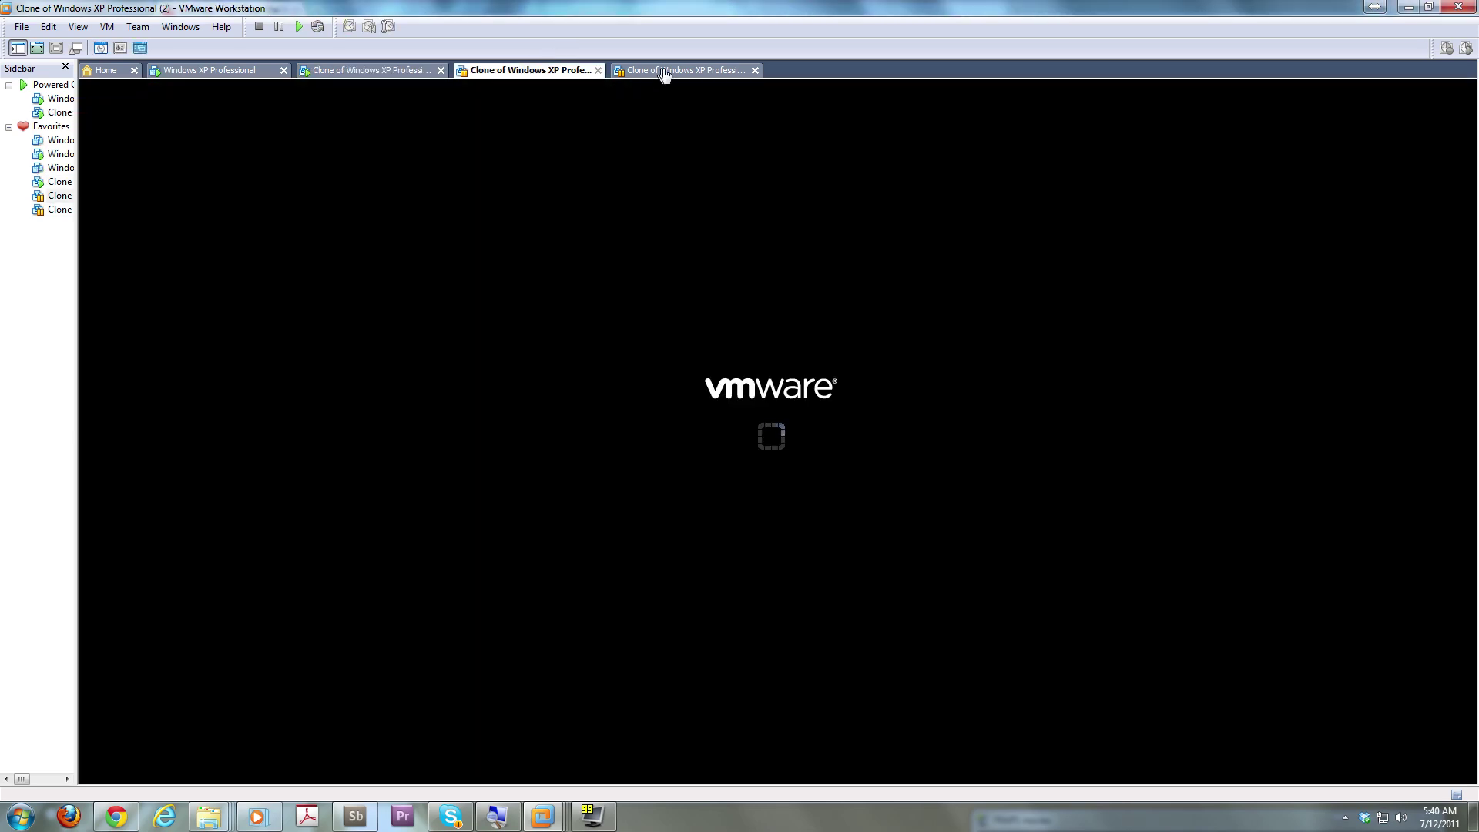
{"action": "left_click", "coordinate": [663, 72]}
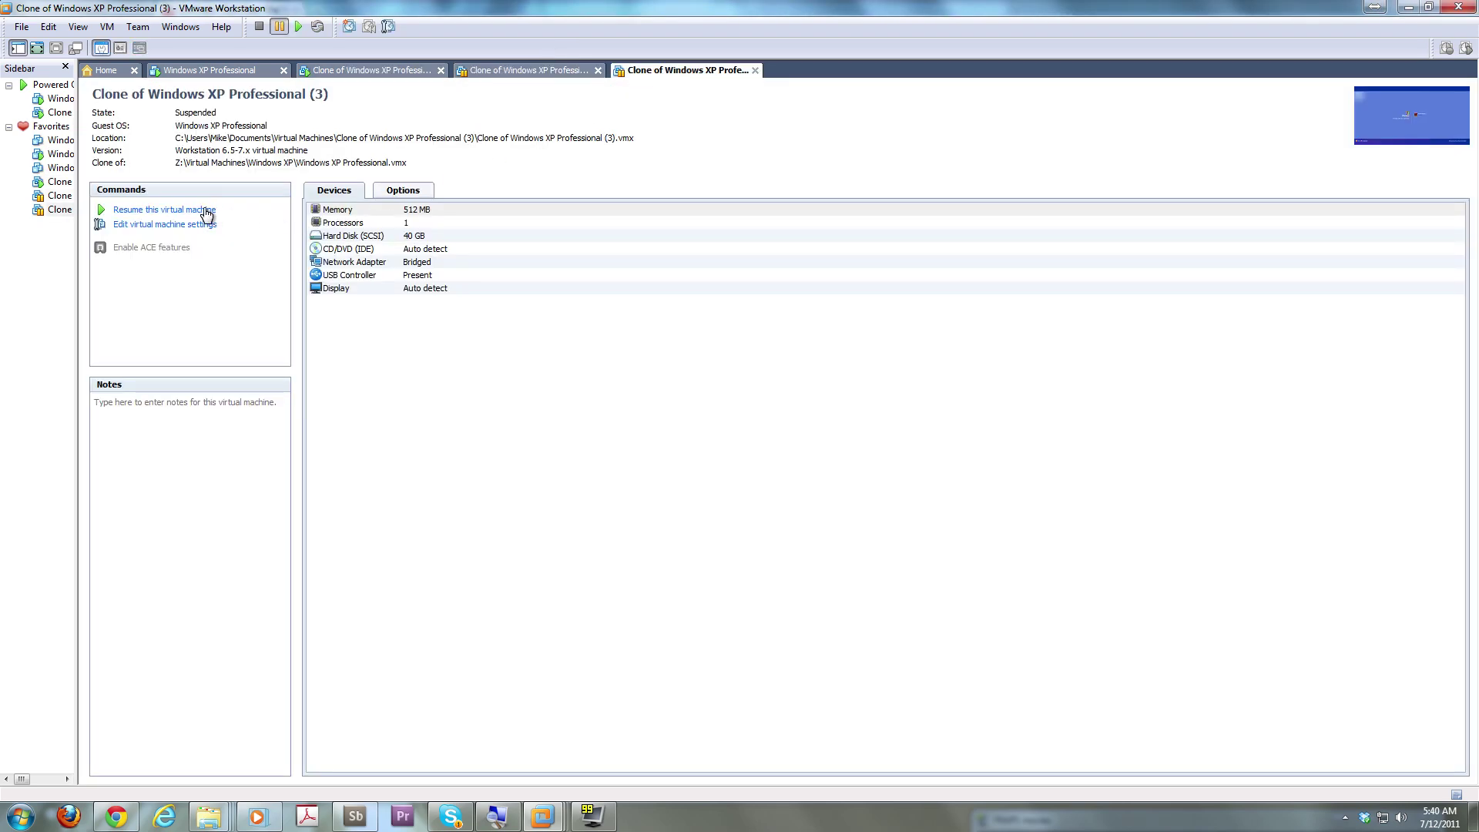
{"action": "left_click", "coordinate": [204, 211]}
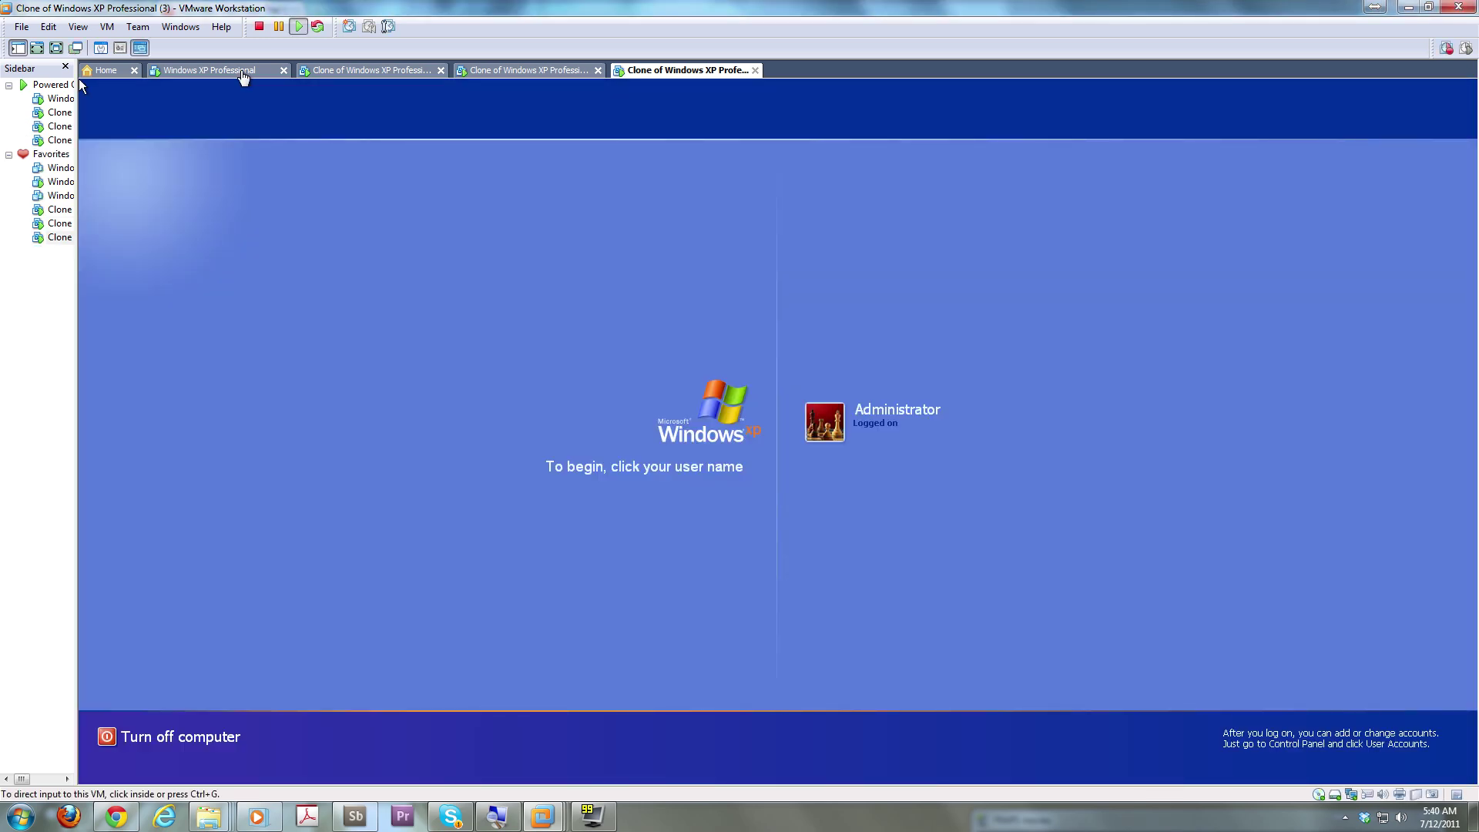
{"action": "left_click", "coordinate": [243, 77]}
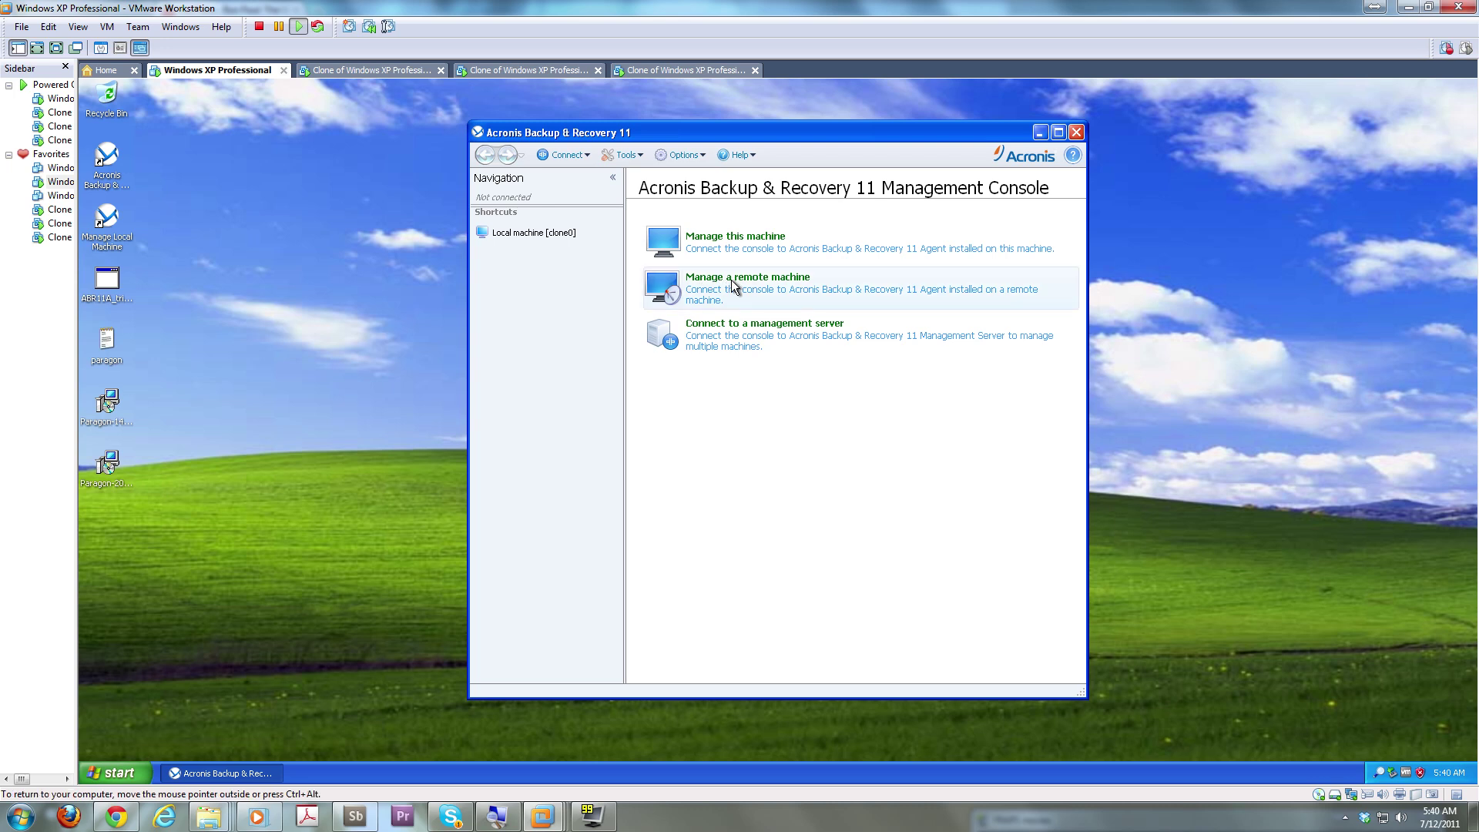
{"action": "left_click", "coordinate": [673, 298]}
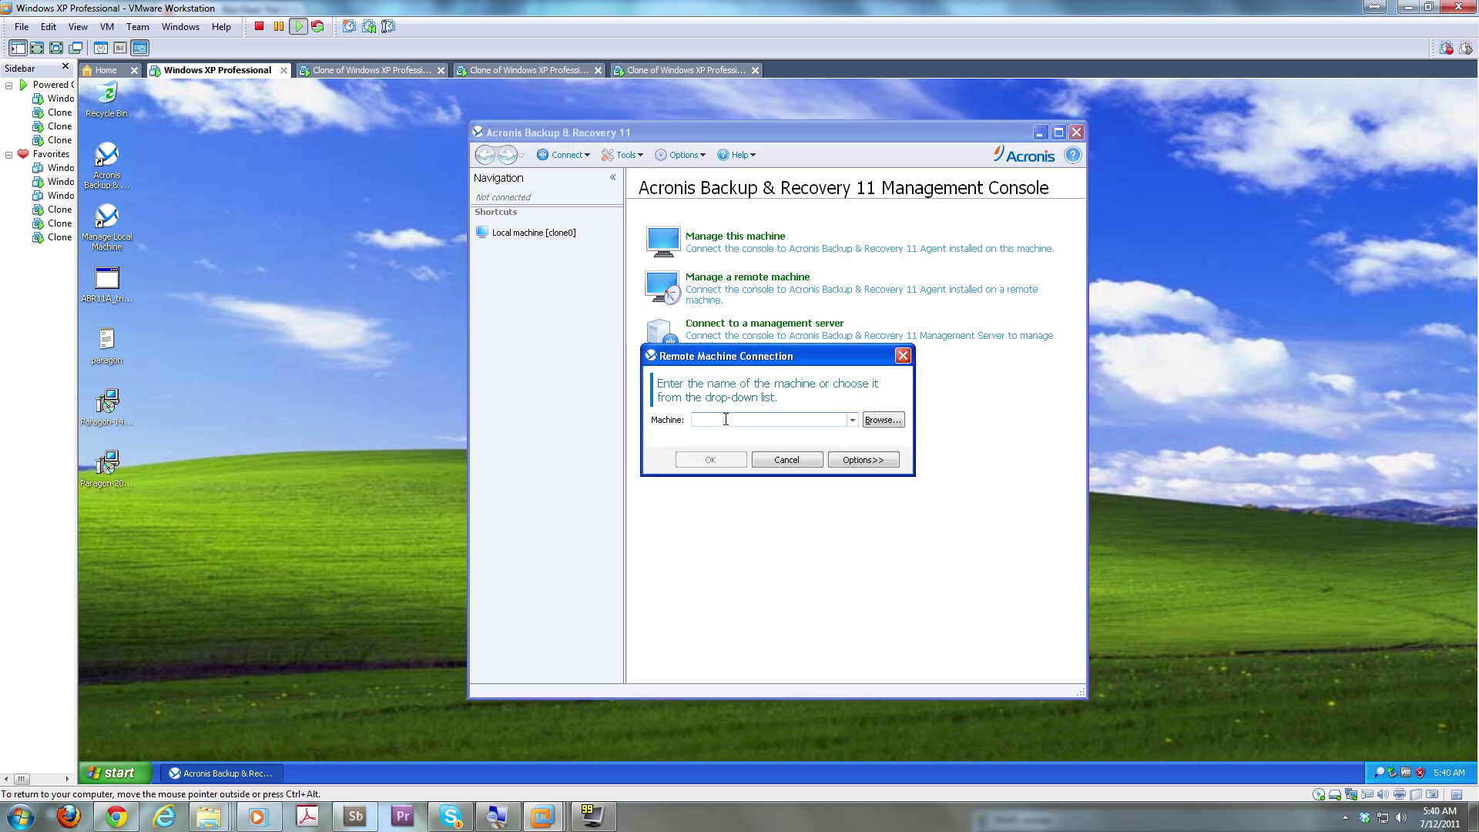
{"action": "type", "text": "clone1"}
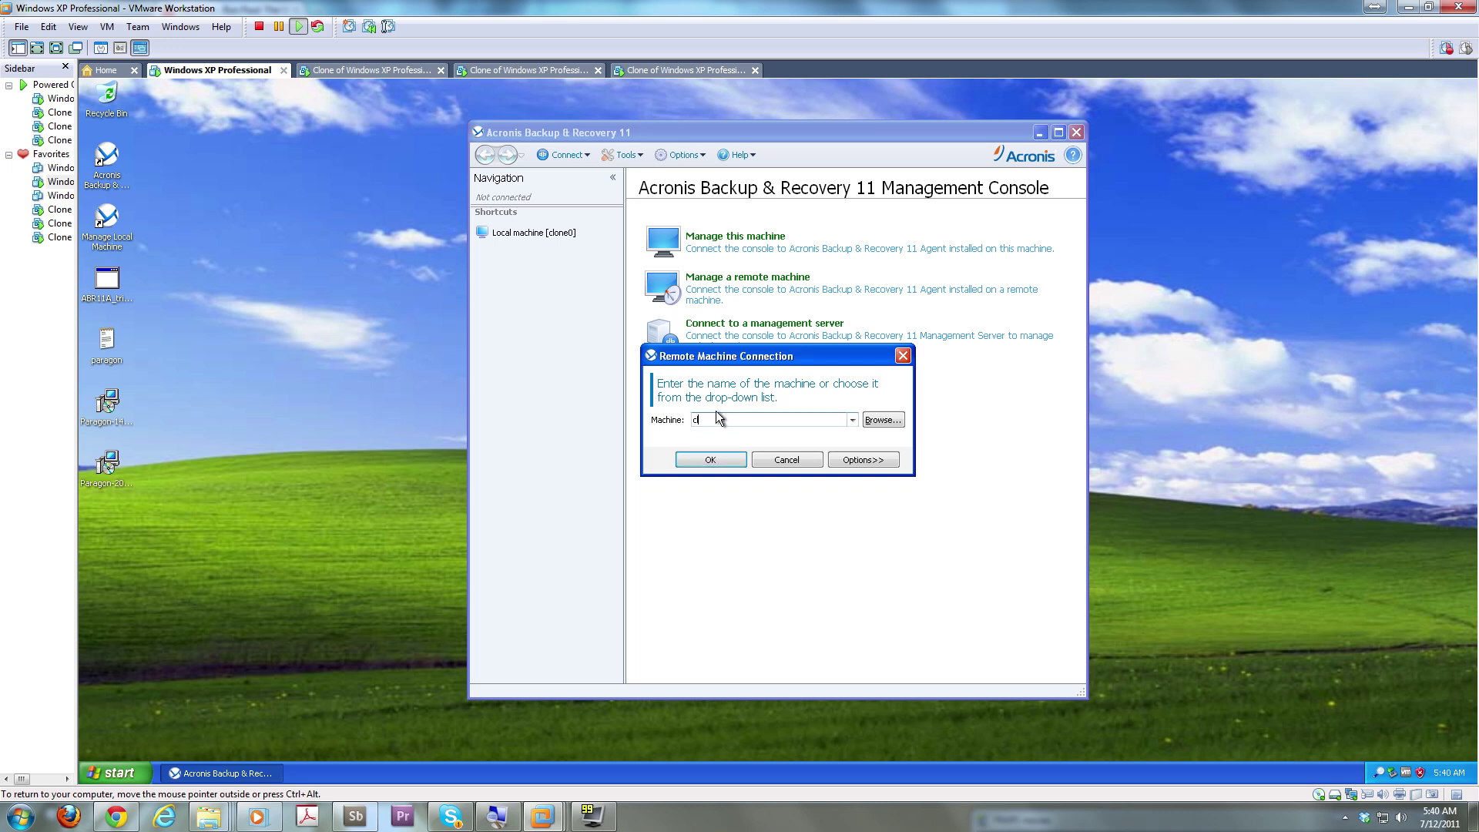
{"action": "left_click", "coordinate": [697, 459]}
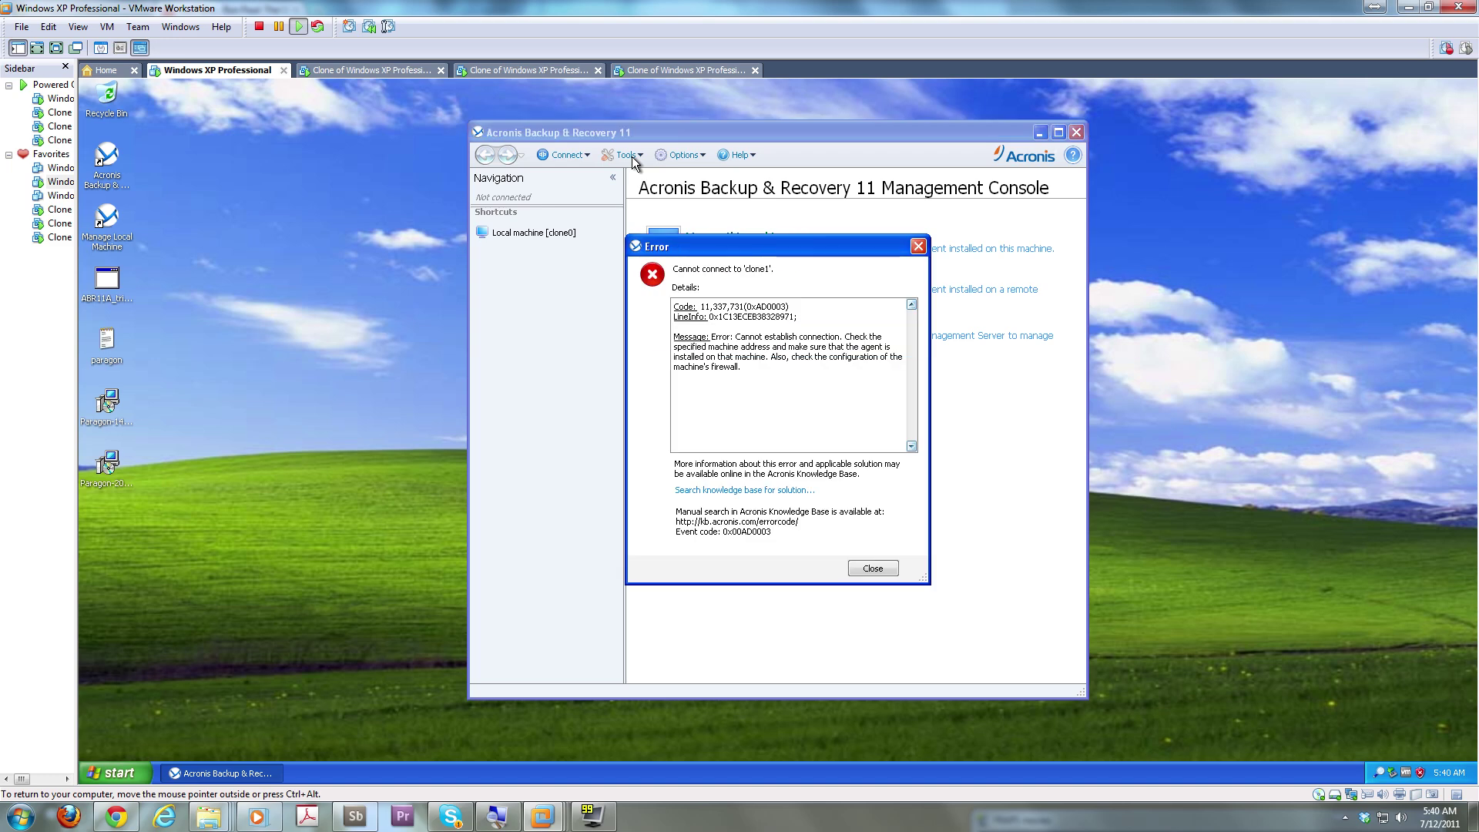
{"action": "left_click", "coordinate": [872, 570]}
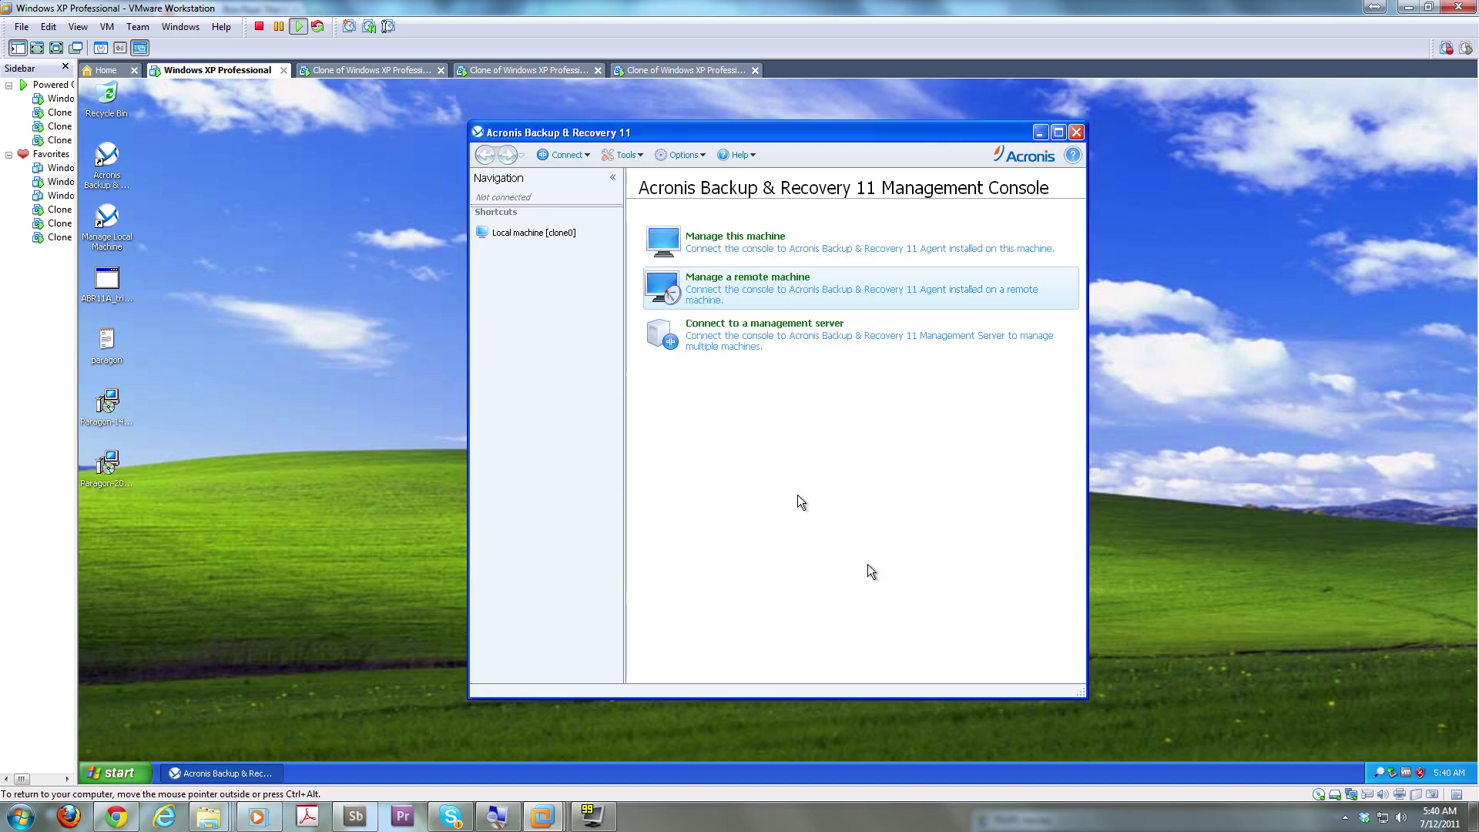
Look through the console's Tools and Options menus and the Windows Start menu without launching anything
{"action": "left_click", "coordinate": [637, 156]}
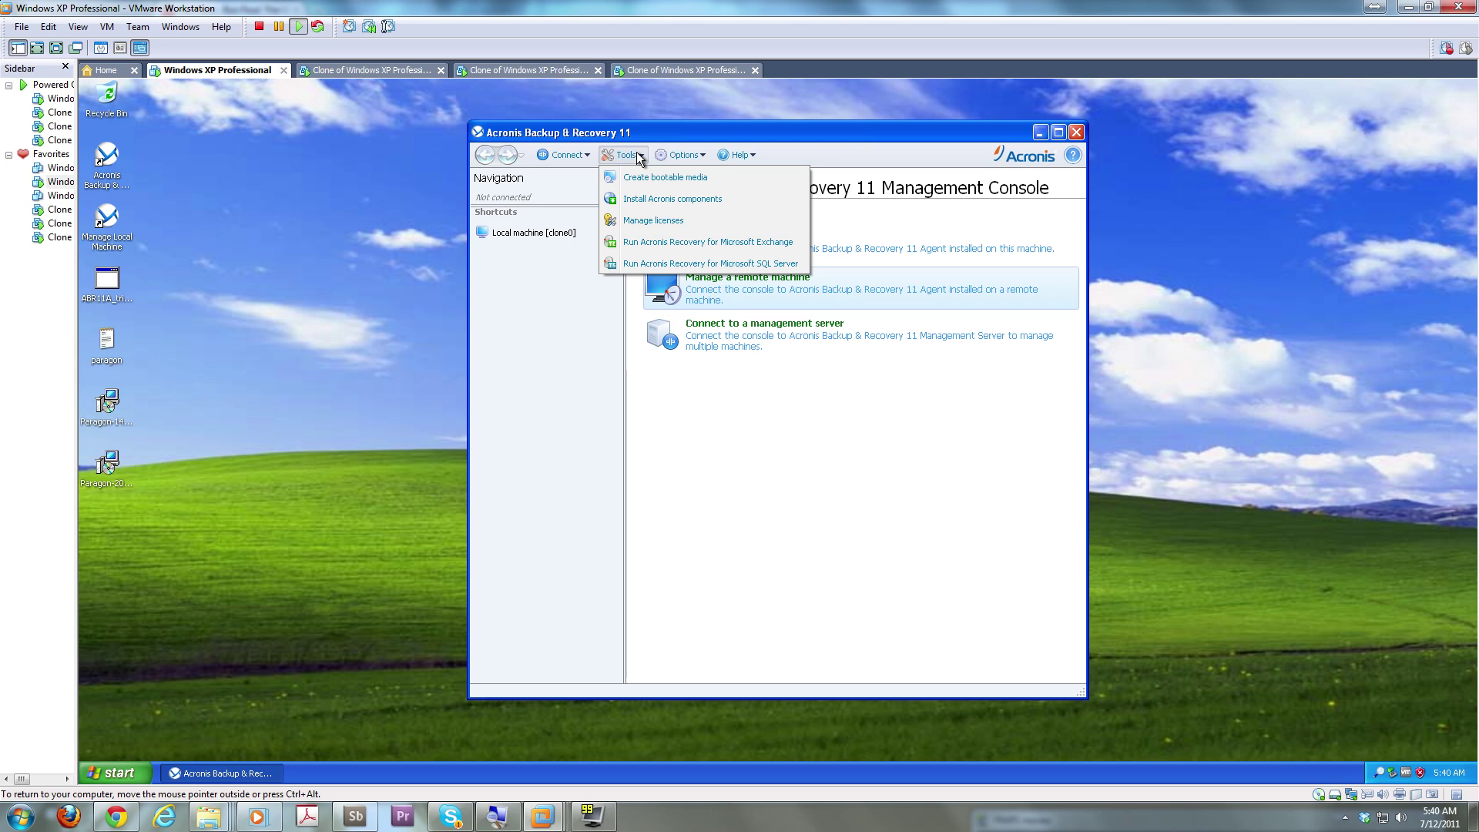
{"action": "left_click", "coordinate": [682, 155]}
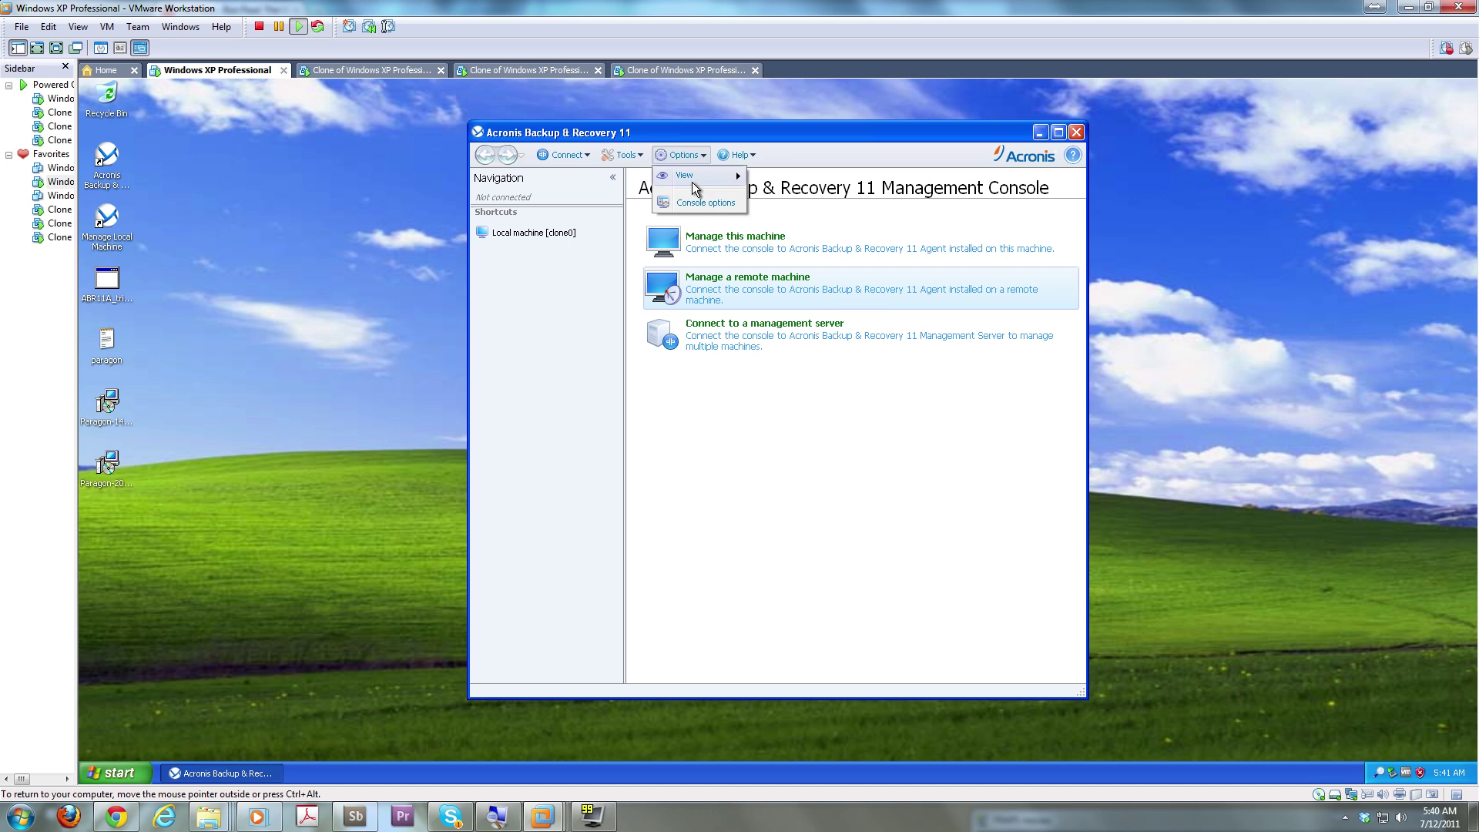
{"action": "mouse_move", "coordinate": [574, 164]}
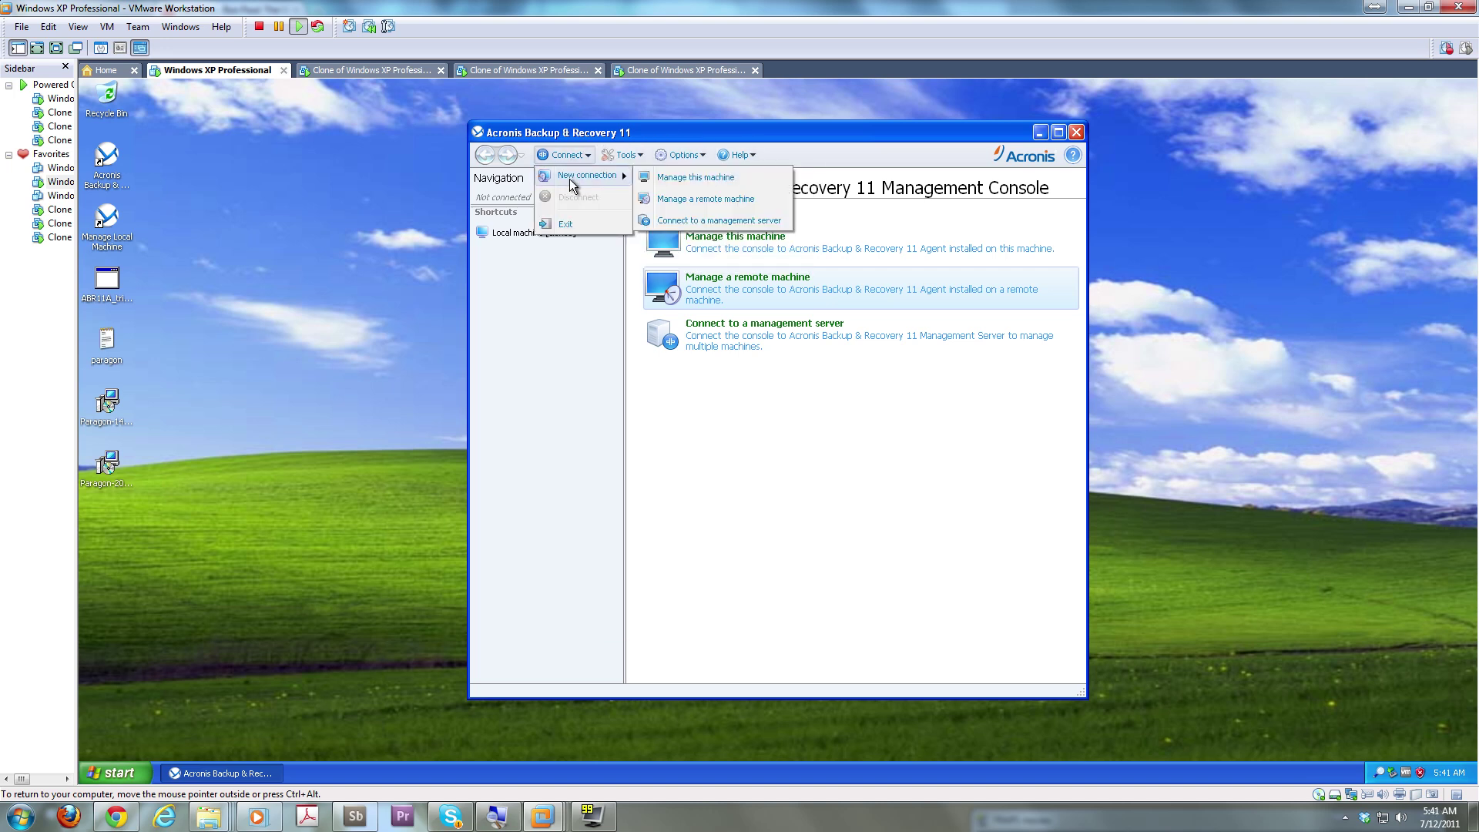
{"action": "left_click", "coordinate": [124, 779]}
{"action": "left_click", "coordinate": [124, 779]}
{"action": "left_click", "coordinate": [124, 779]}
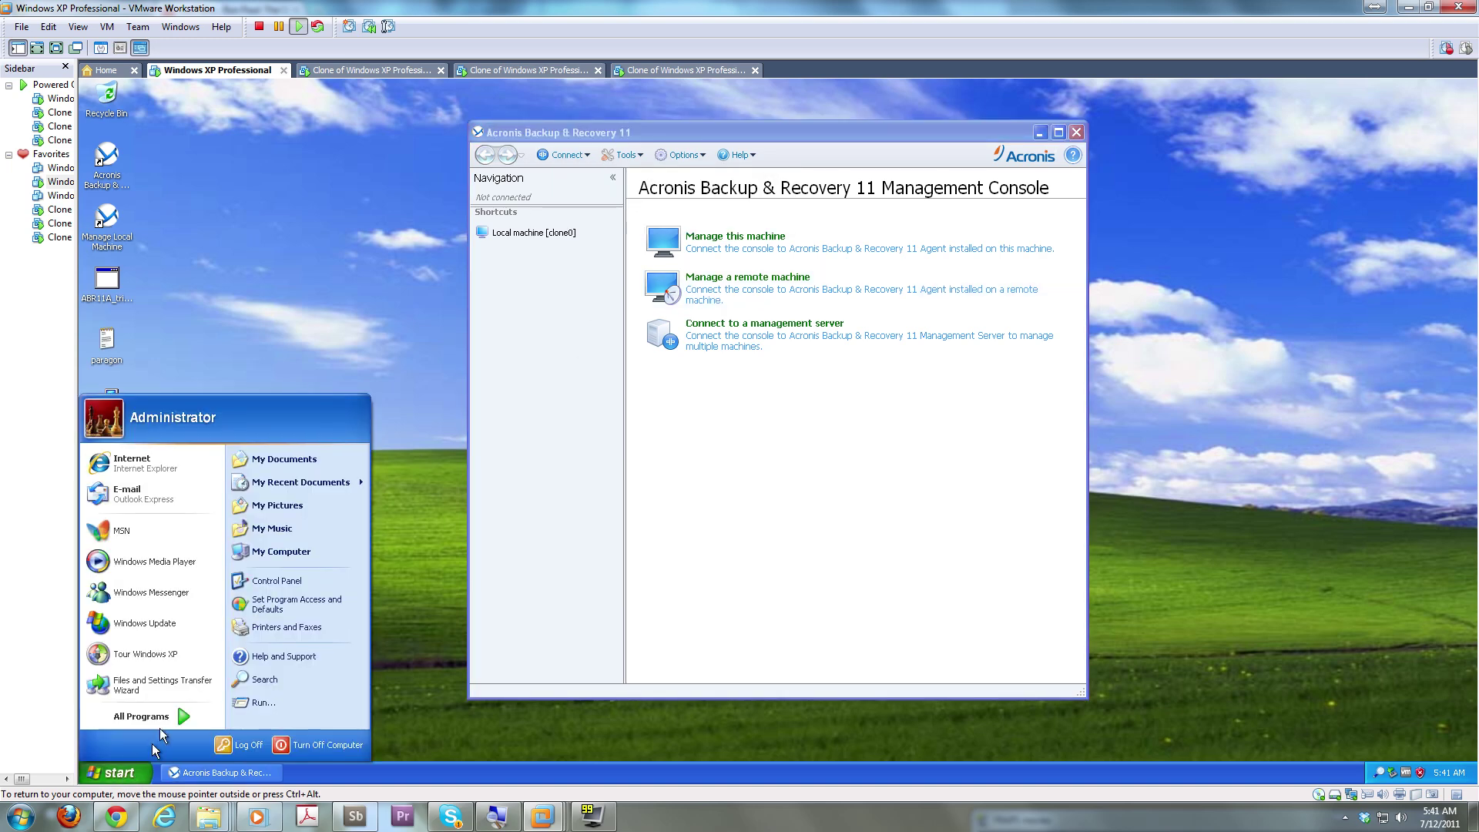
{"action": "mouse_move", "coordinate": [163, 724]}
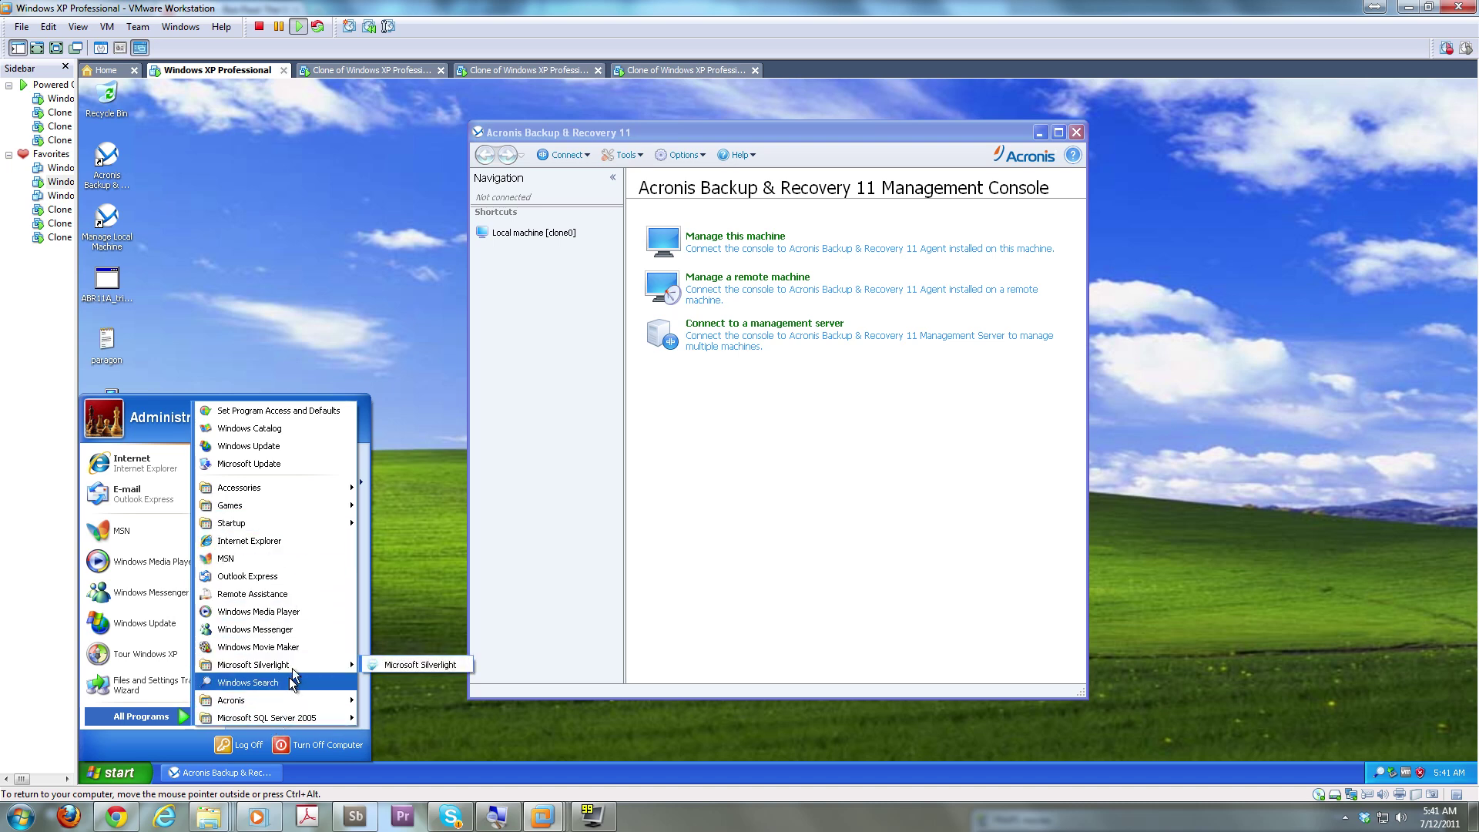
{"action": "mouse_move", "coordinate": [309, 489]}
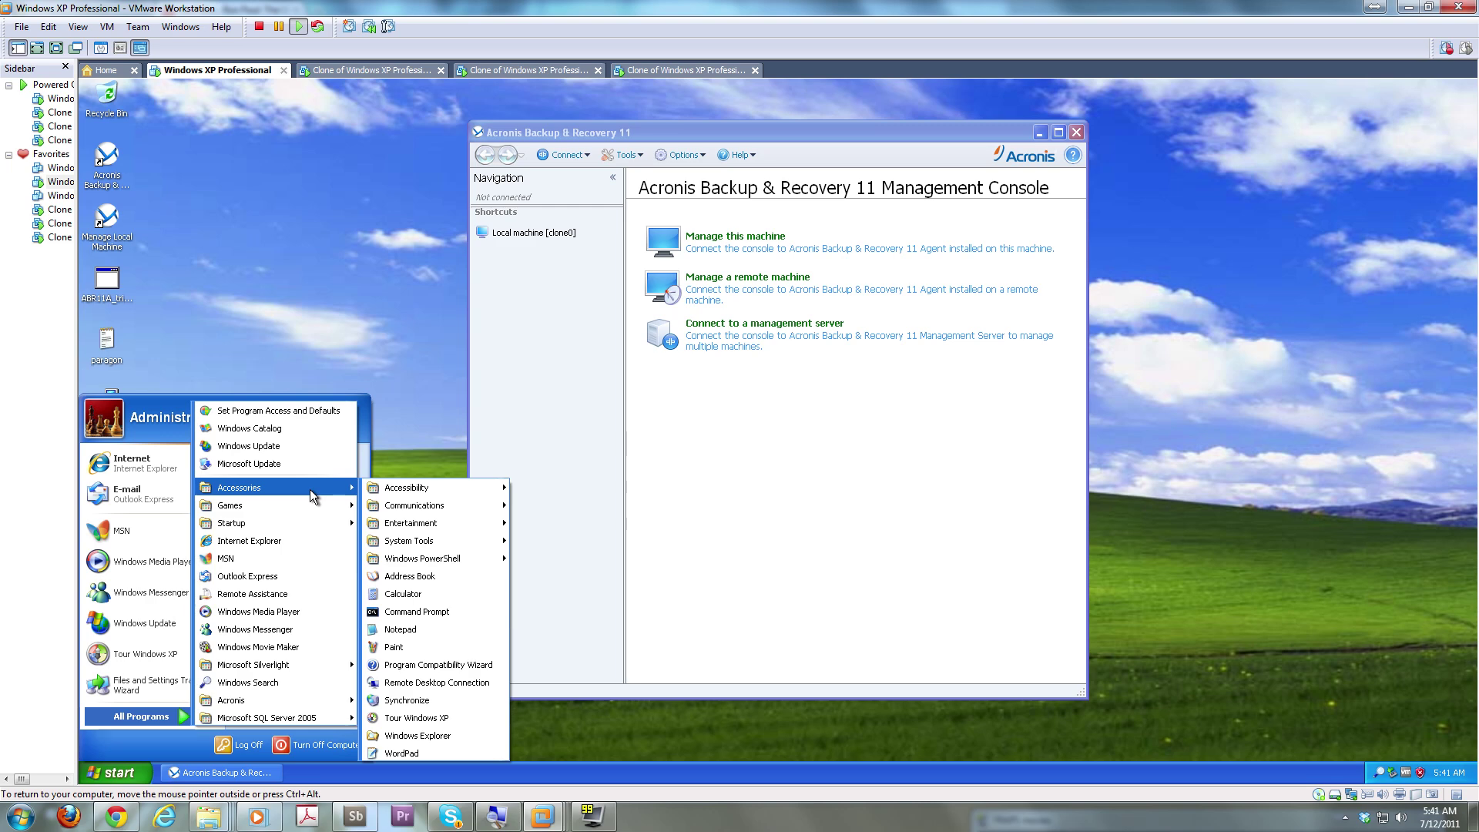
{"action": "left_click", "coordinate": [590, 705]}
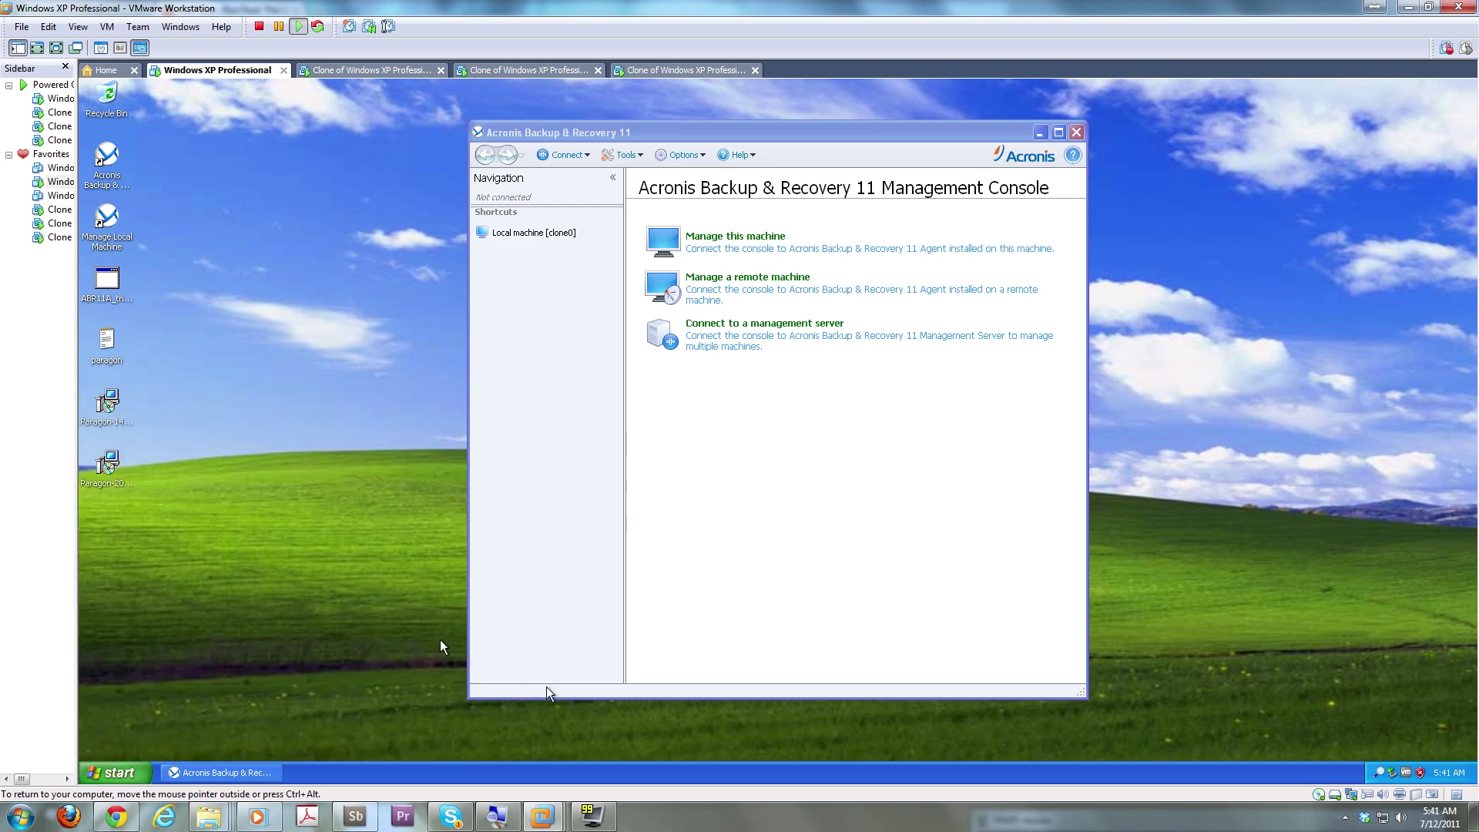
Launch a second Acronis console from the desktop shortcut, then close the duplicate window
{"action": "left_click", "coordinate": [113, 169]}
{"action": "double_click", "coordinate": [113, 169]}
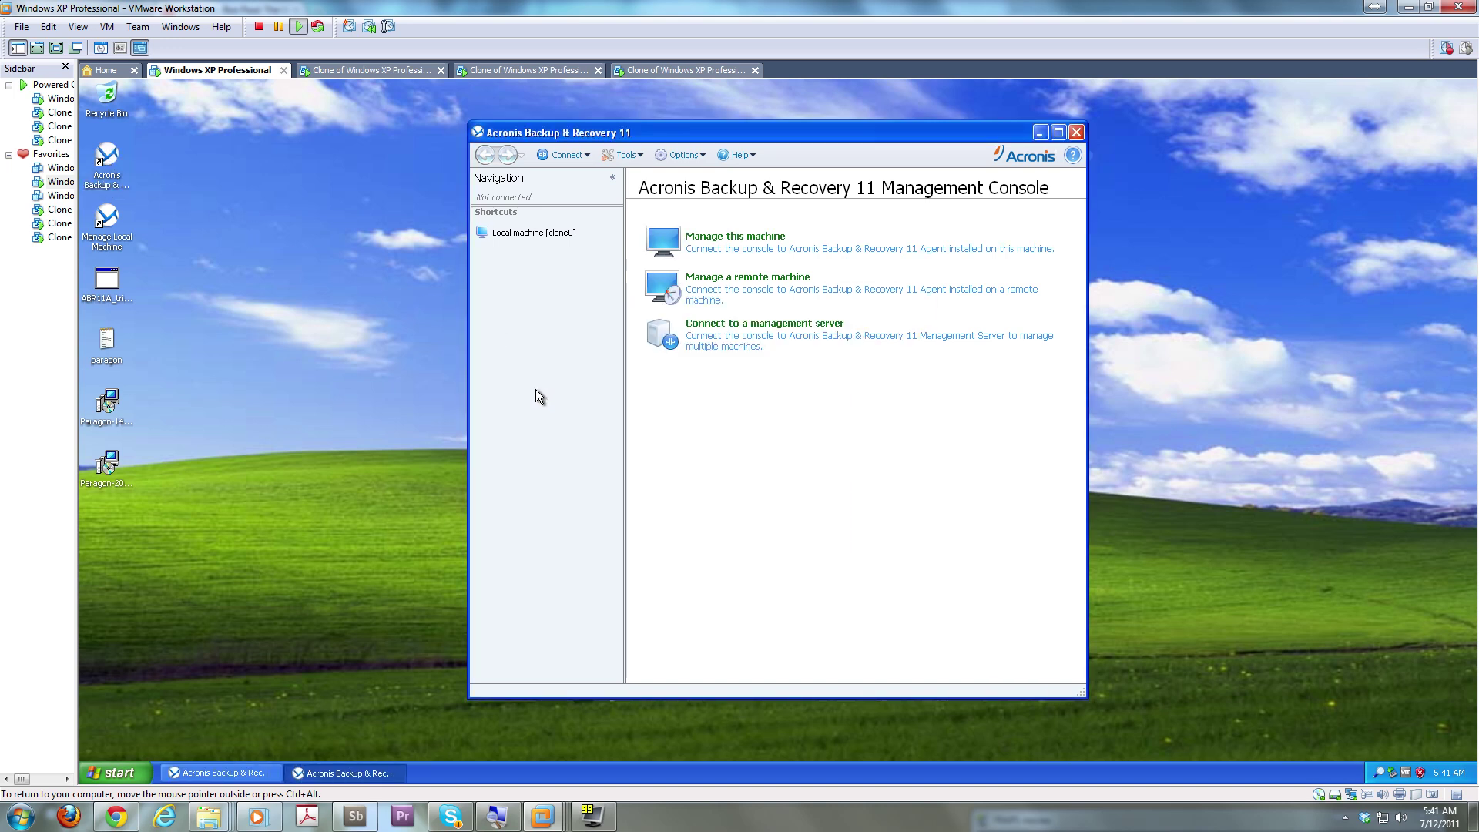
{"action": "left_click", "coordinate": [260, 780]}
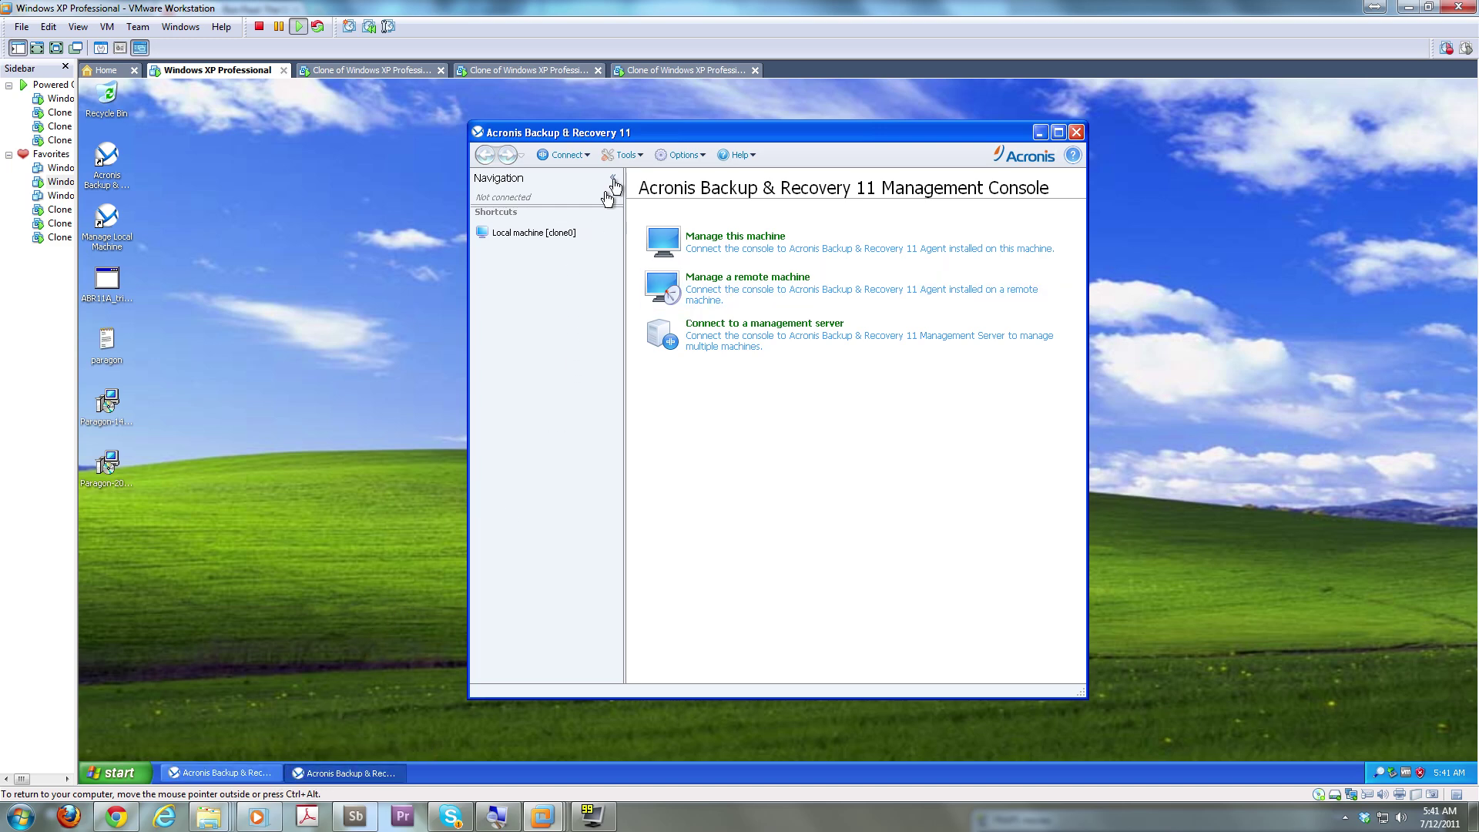
{"action": "left_click_drag", "start_coordinate": [638, 135], "coordinate": [554, 301]}
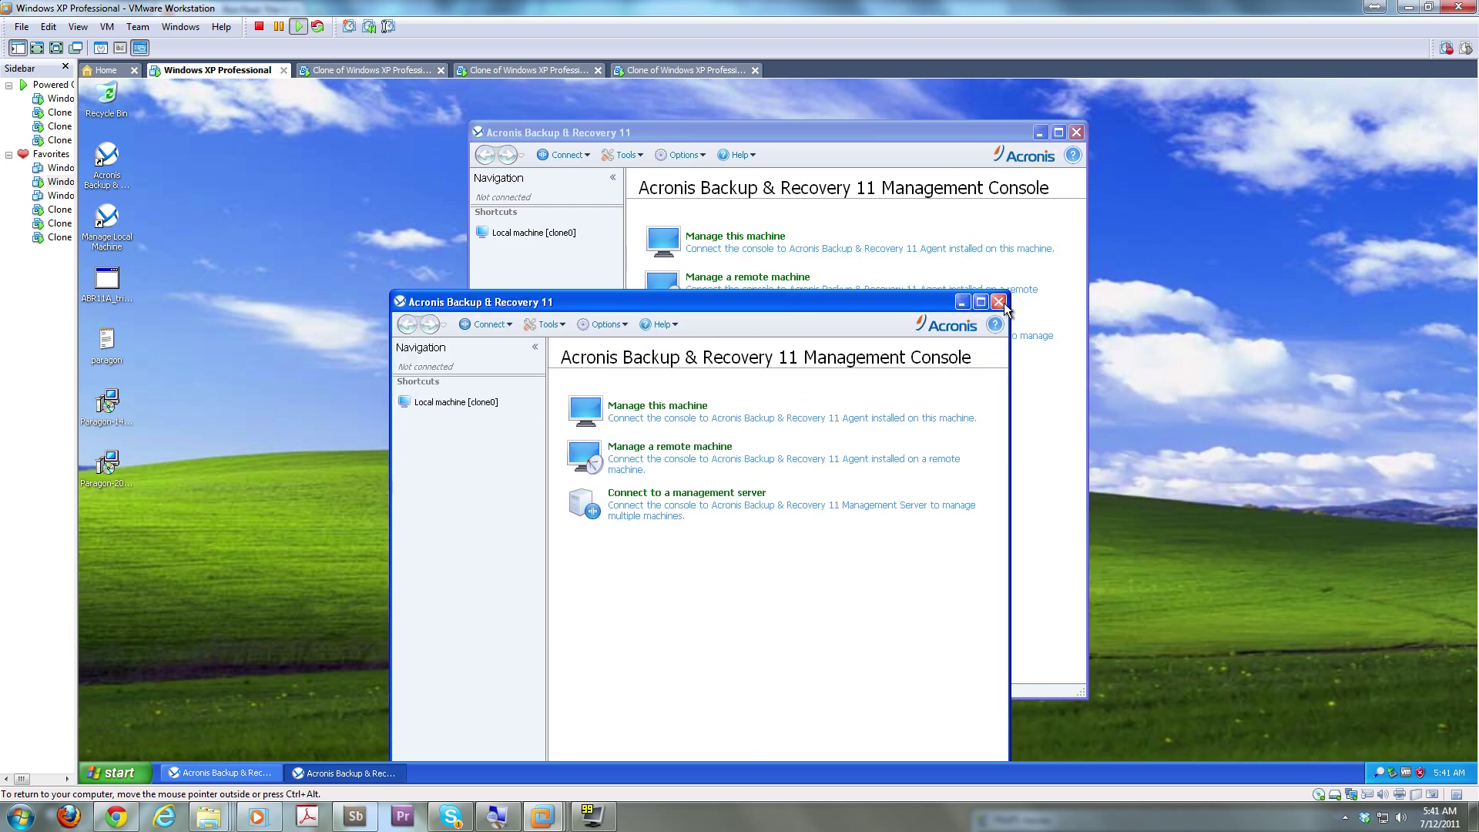
{"action": "left_click", "coordinate": [1001, 303]}
Collapse and re-expand the Navigation pane, then show the console's Tools menu
{"action": "left_click", "coordinate": [682, 154]}
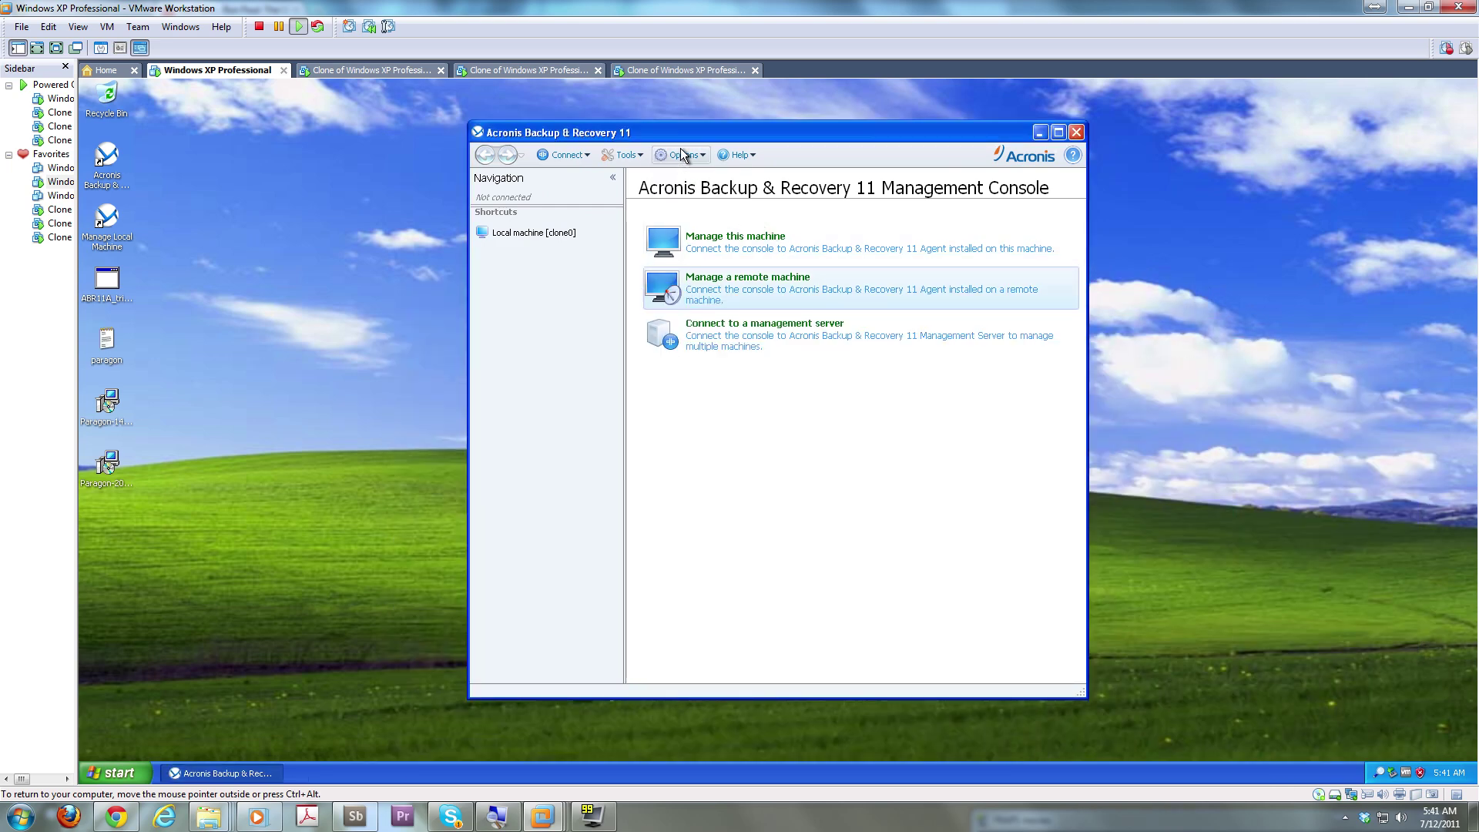
{"action": "right_click", "coordinate": [531, 241]}
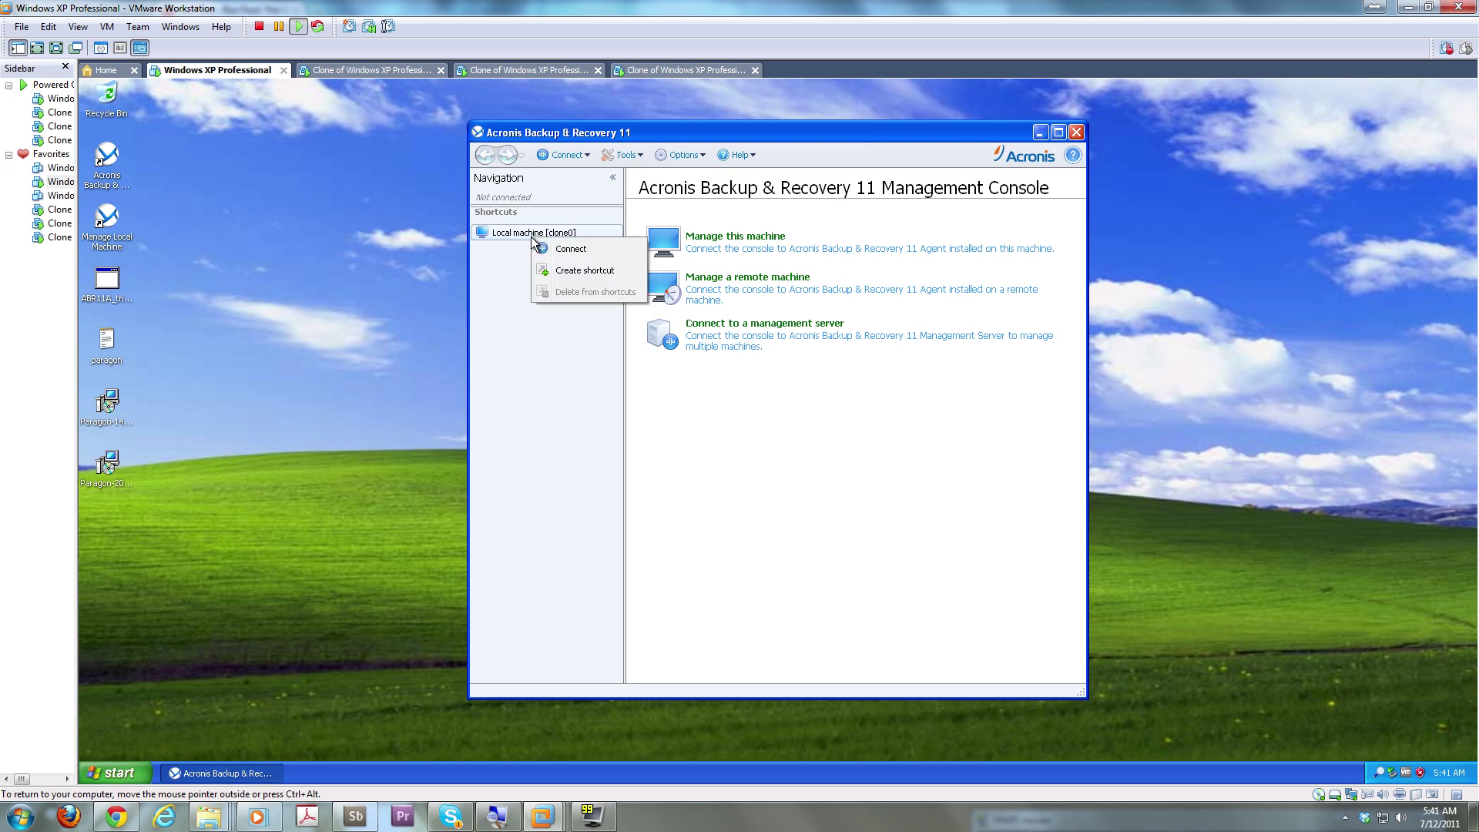
{"action": "left_click", "coordinate": [538, 178]}
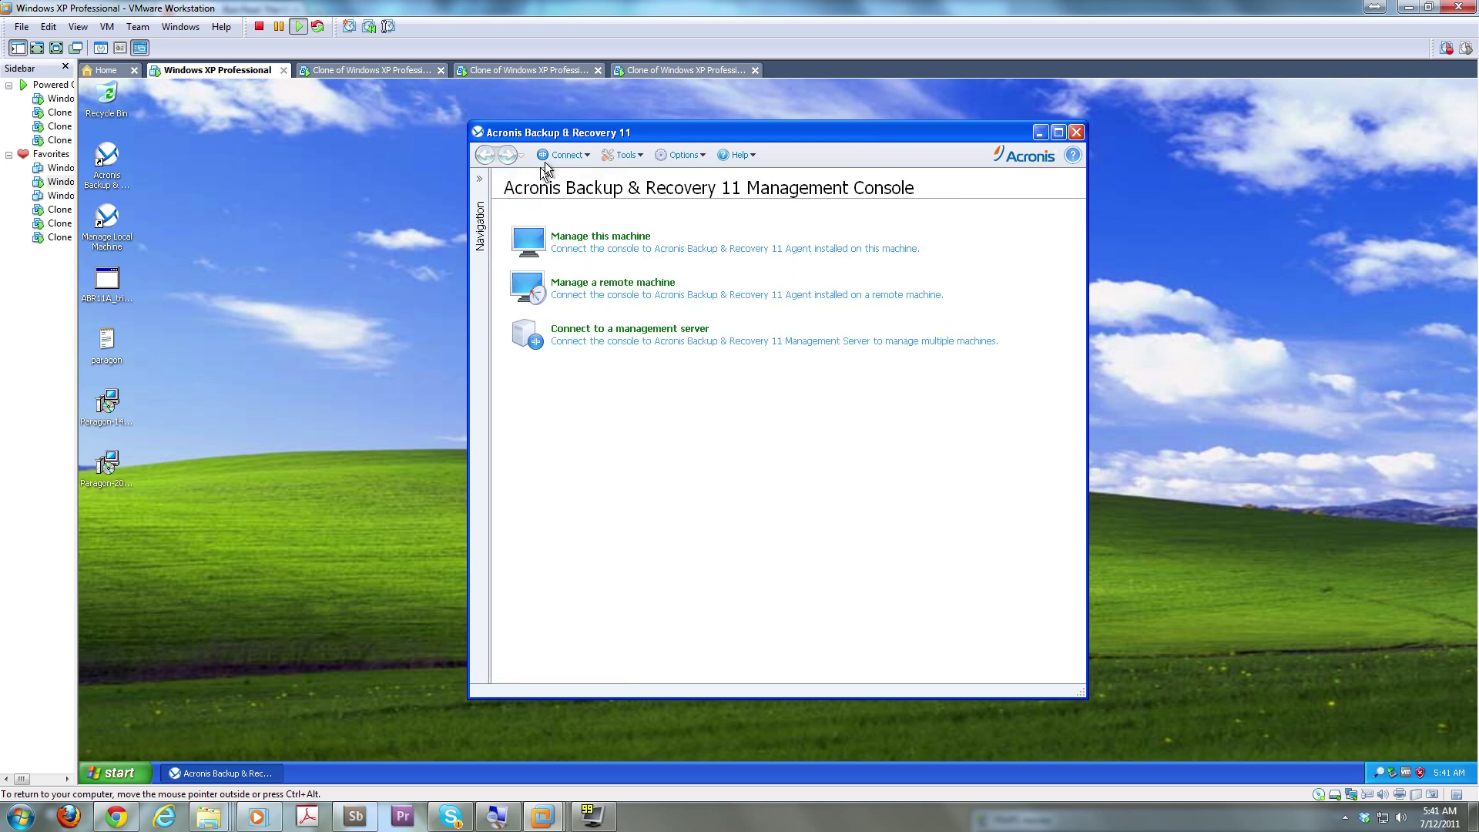
{"action": "left_click", "coordinate": [478, 180]}
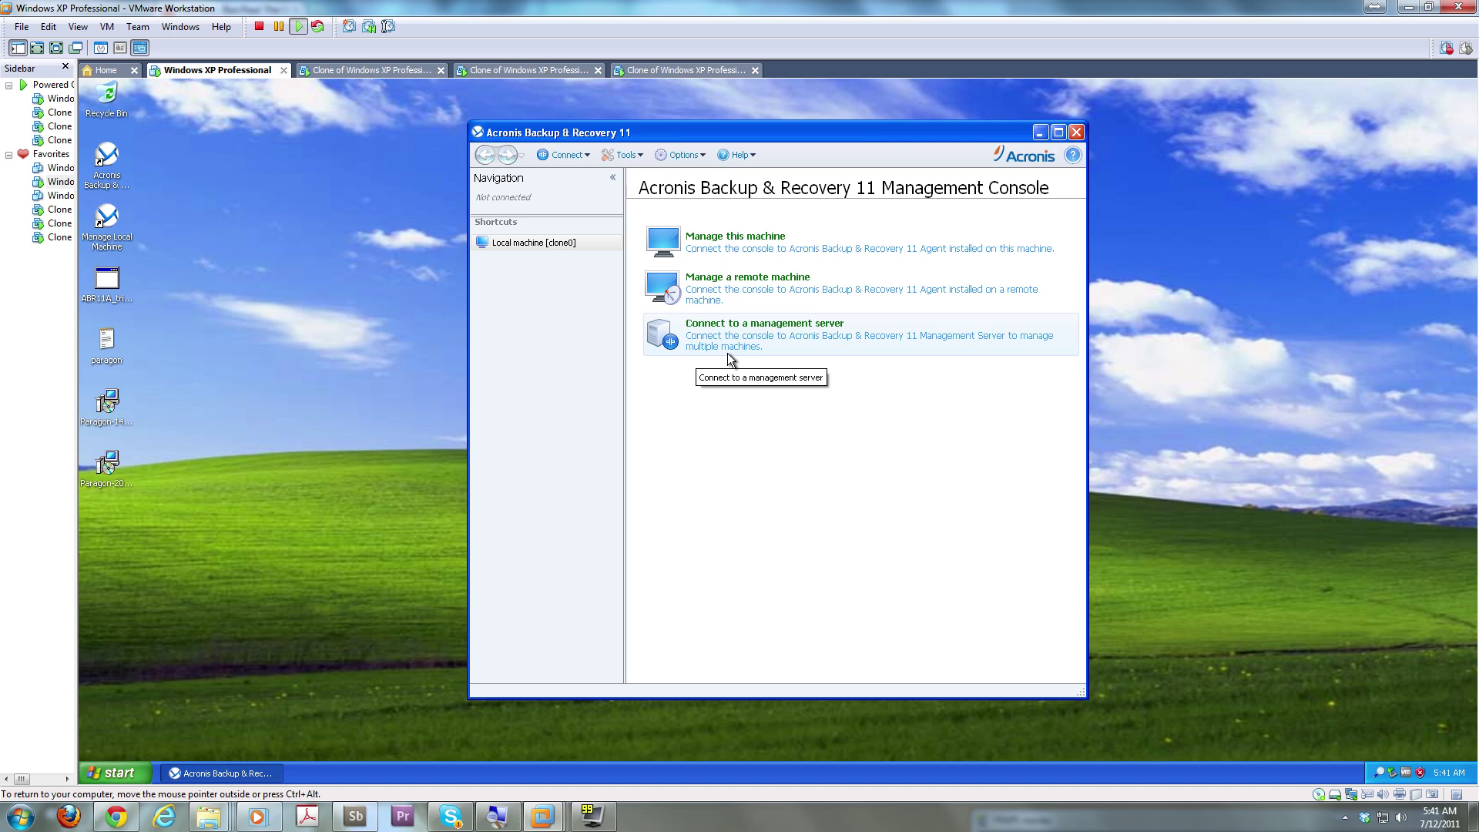
{"action": "left_click", "coordinate": [116, 777]}
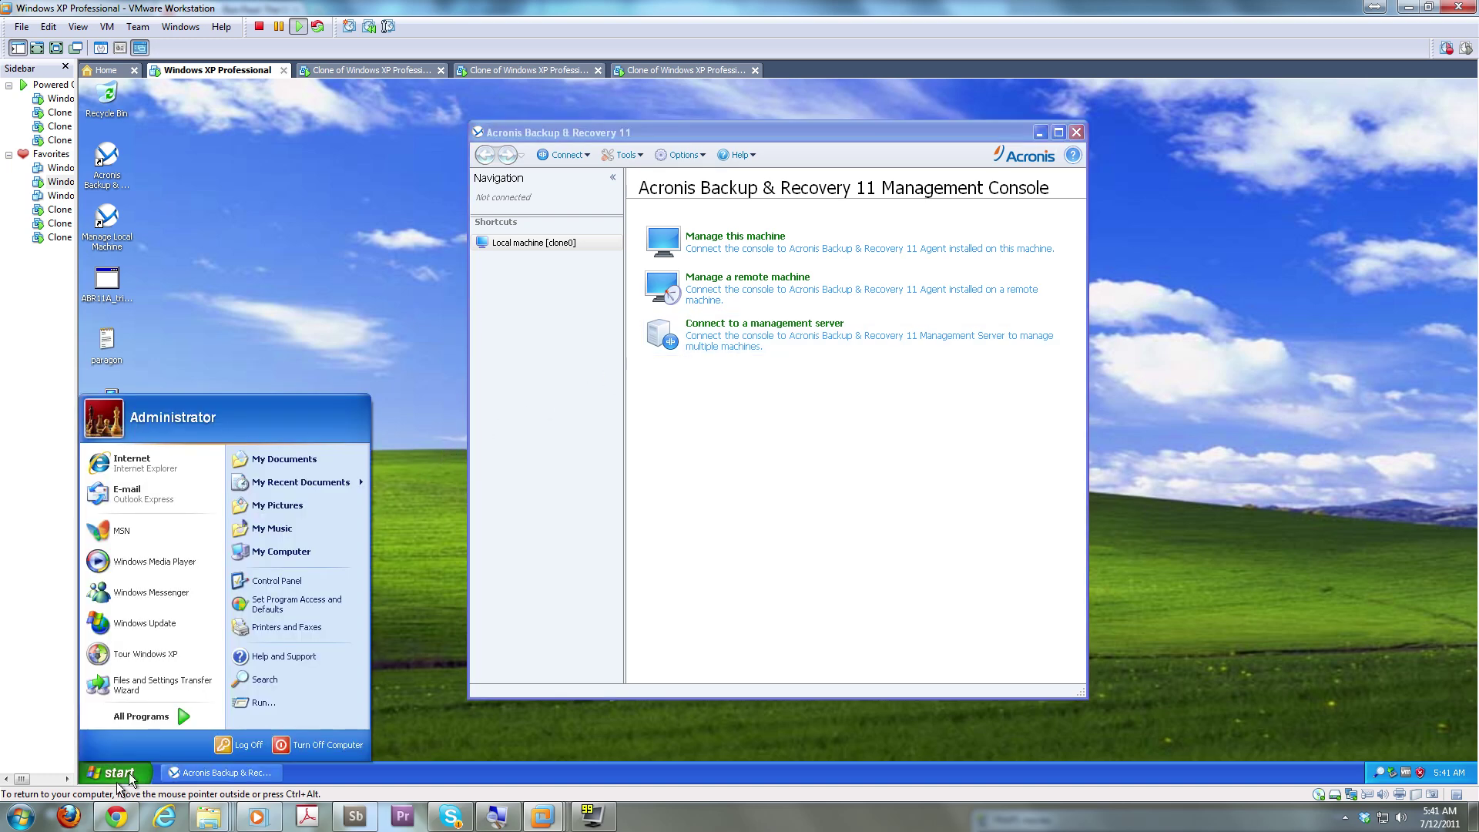
{"action": "left_click", "coordinate": [478, 416]}
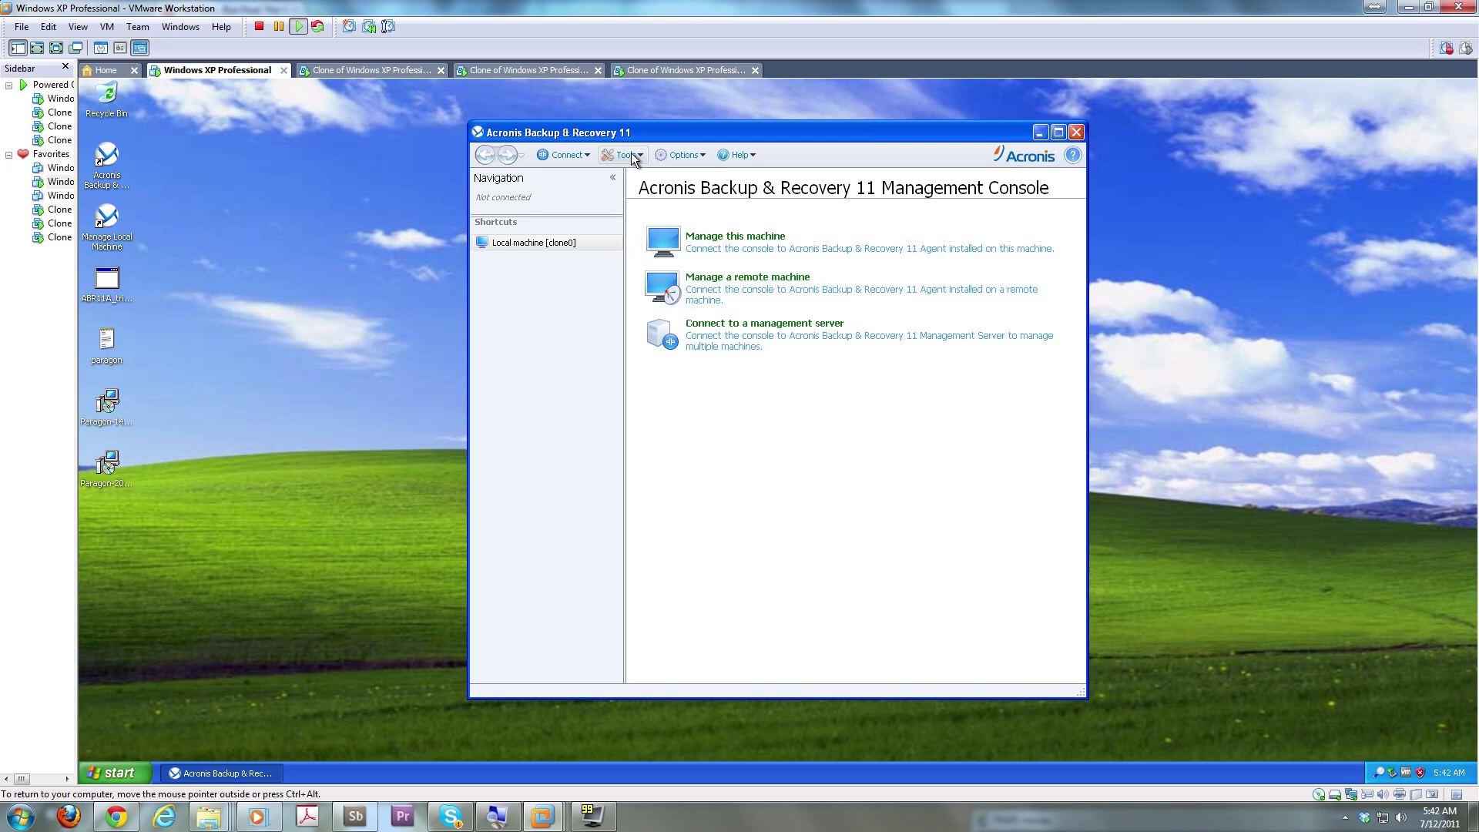
{"action": "left_click", "coordinate": [631, 156]}
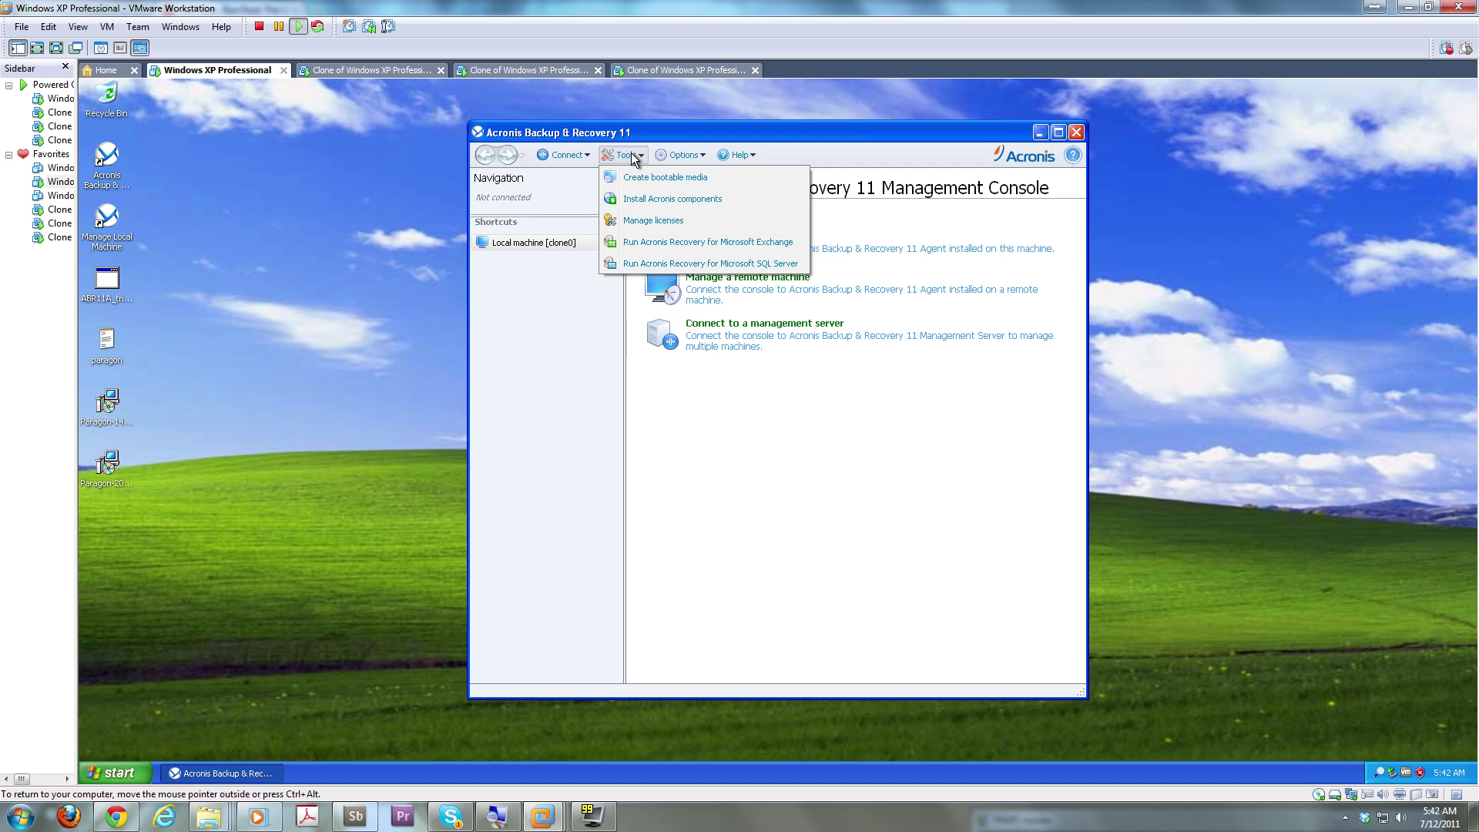
Cancel the Install Acronis components wizard and log on to the first clone VM as Administrator
{"action": "left_click", "coordinate": [628, 202]}
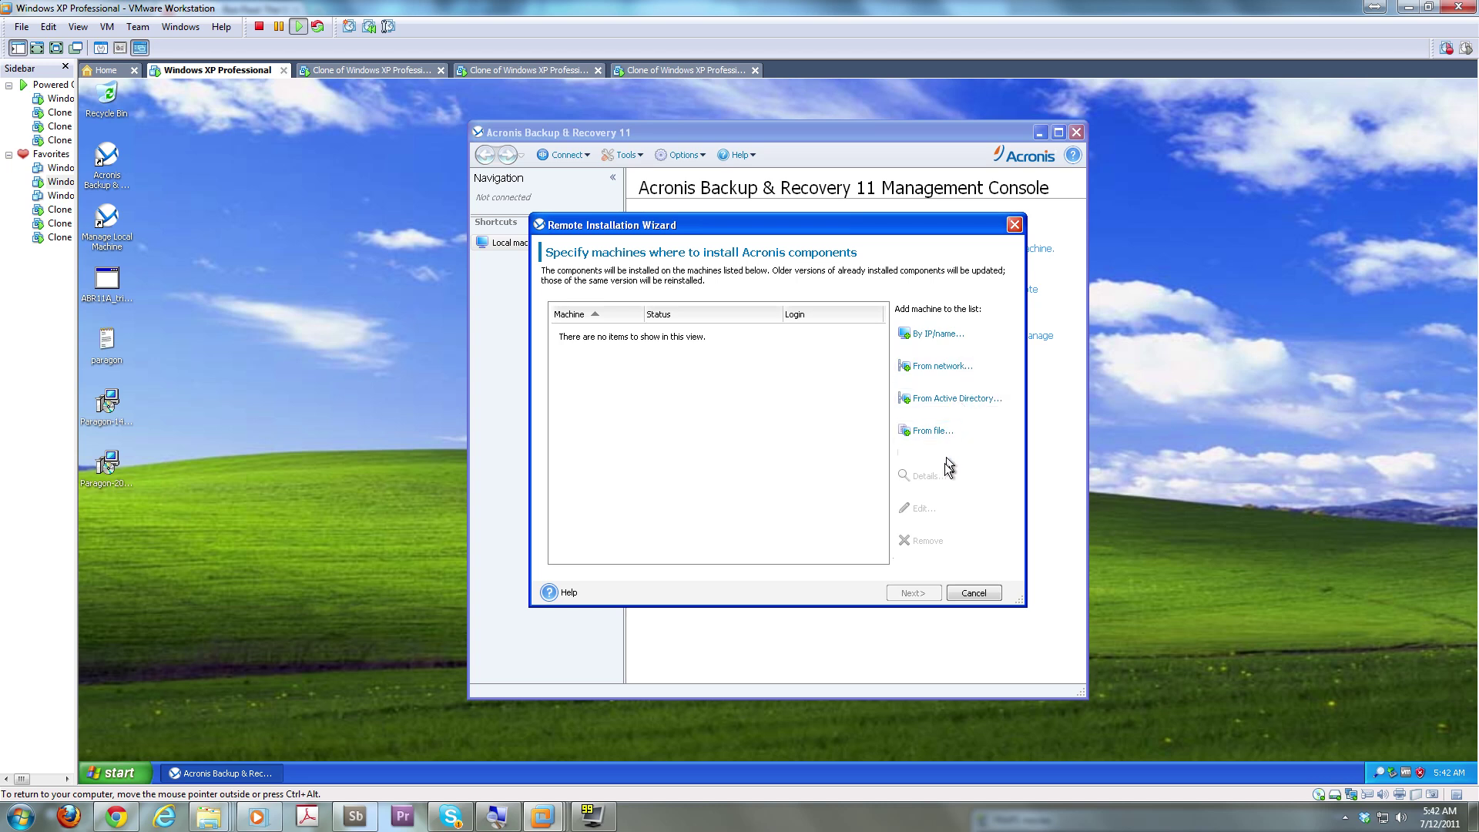
{"action": "left_click", "coordinate": [973, 593]}
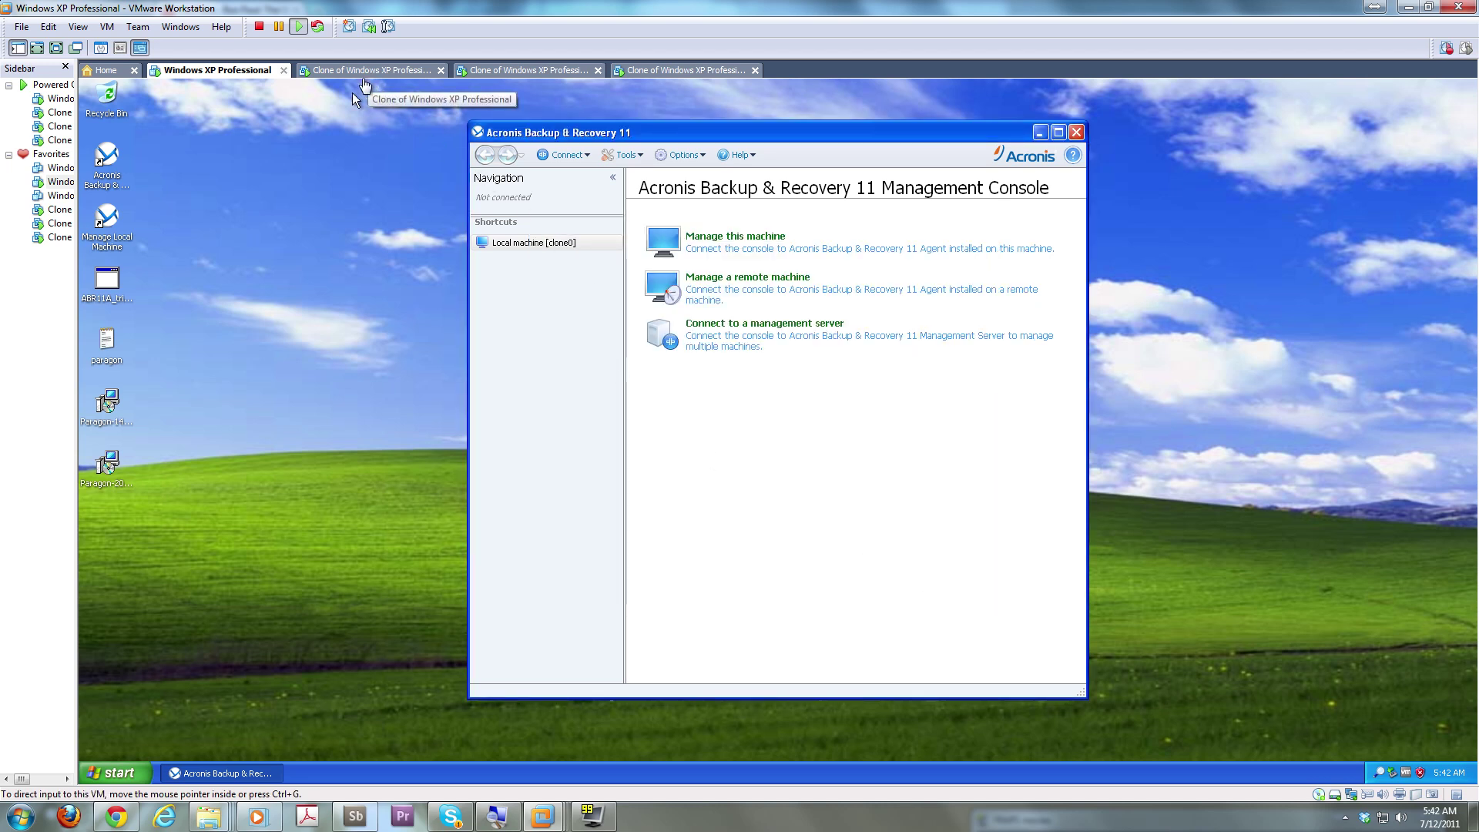
{"action": "double_click", "coordinate": [114, 293]}
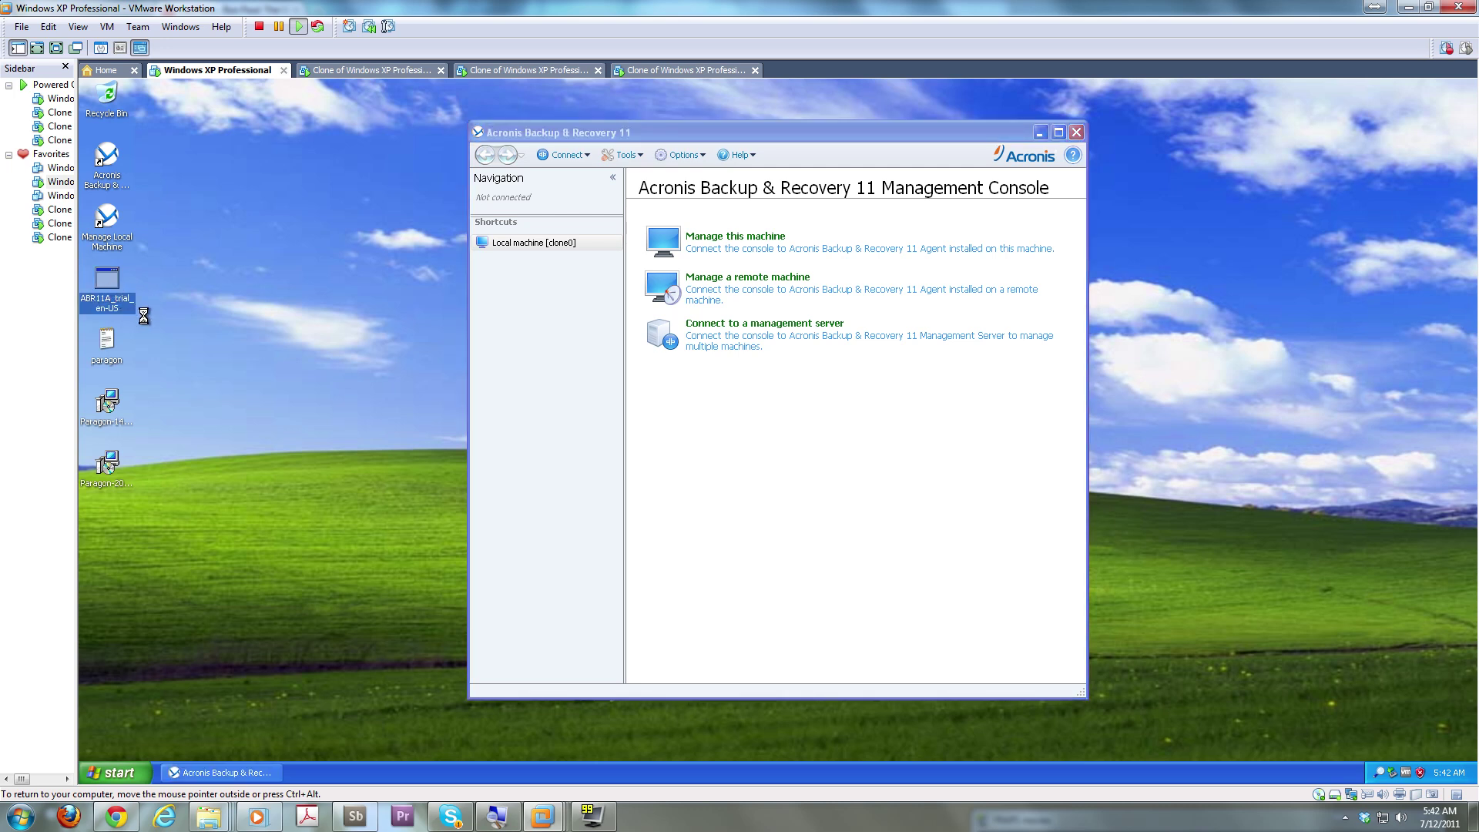
{"action": "right_click", "coordinate": [116, 294]}
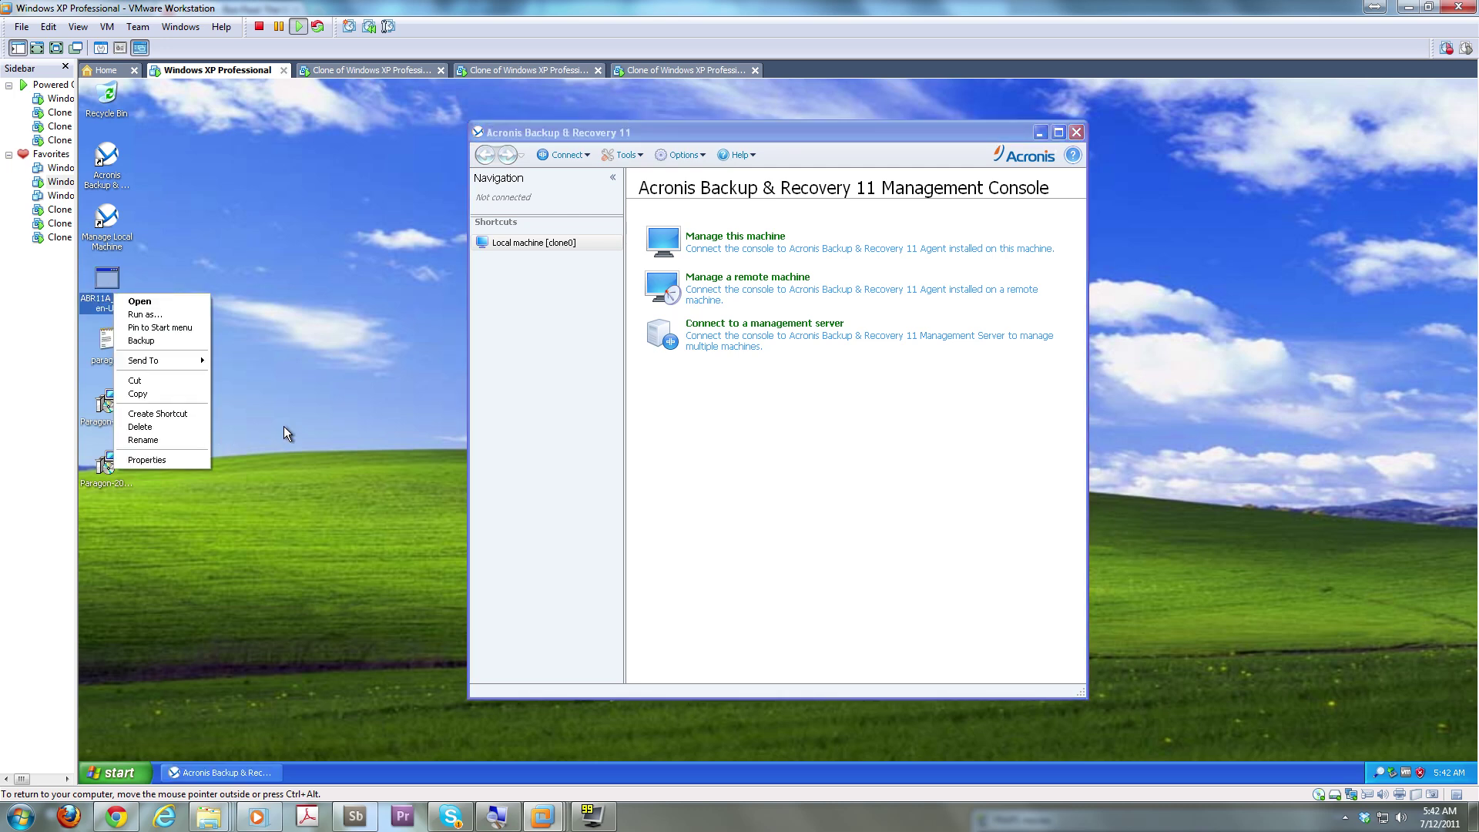
{"action": "left_click", "coordinate": [259, 394]}
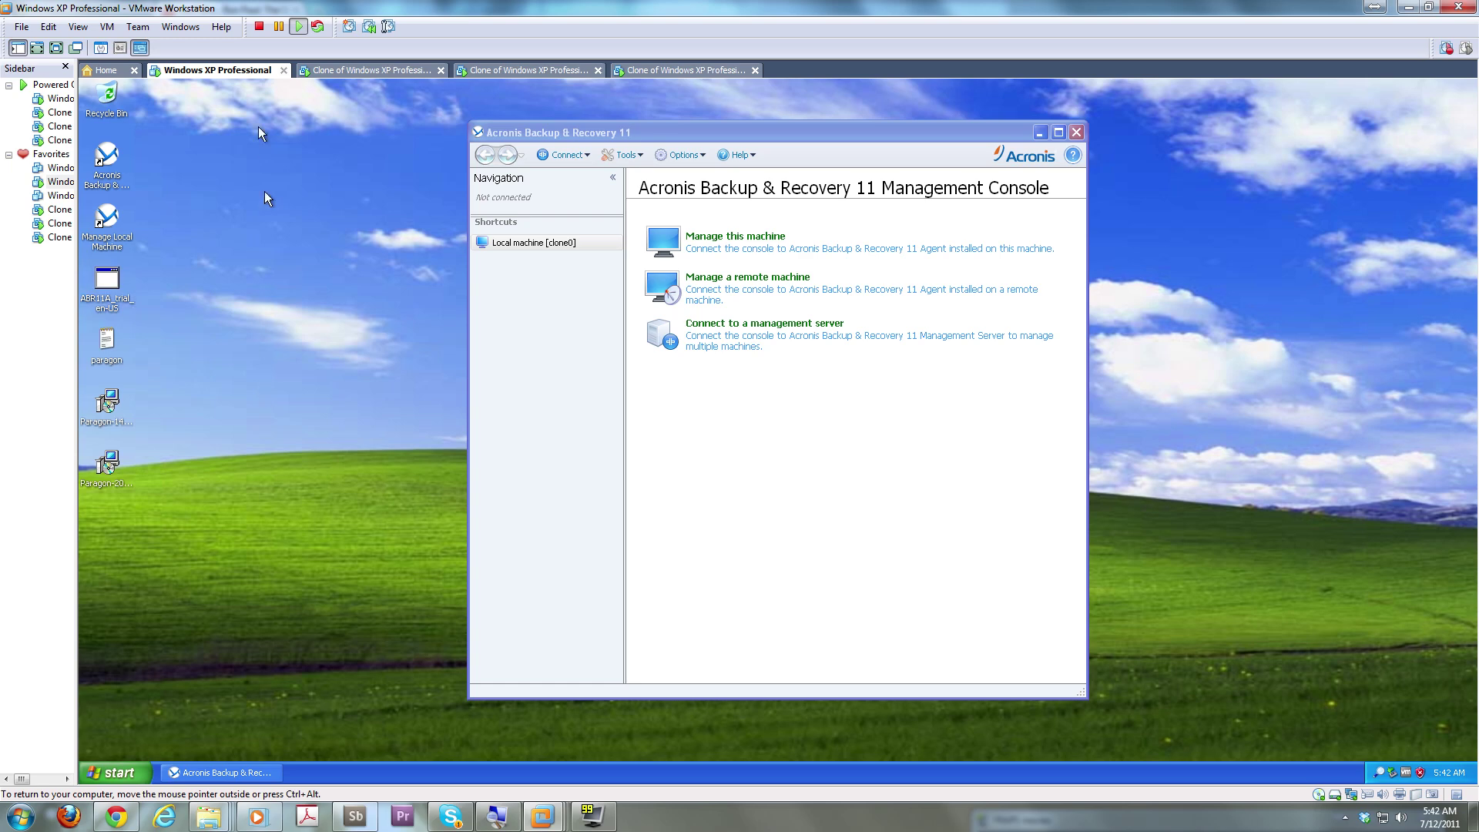
{"action": "left_click", "coordinate": [348, 73]}
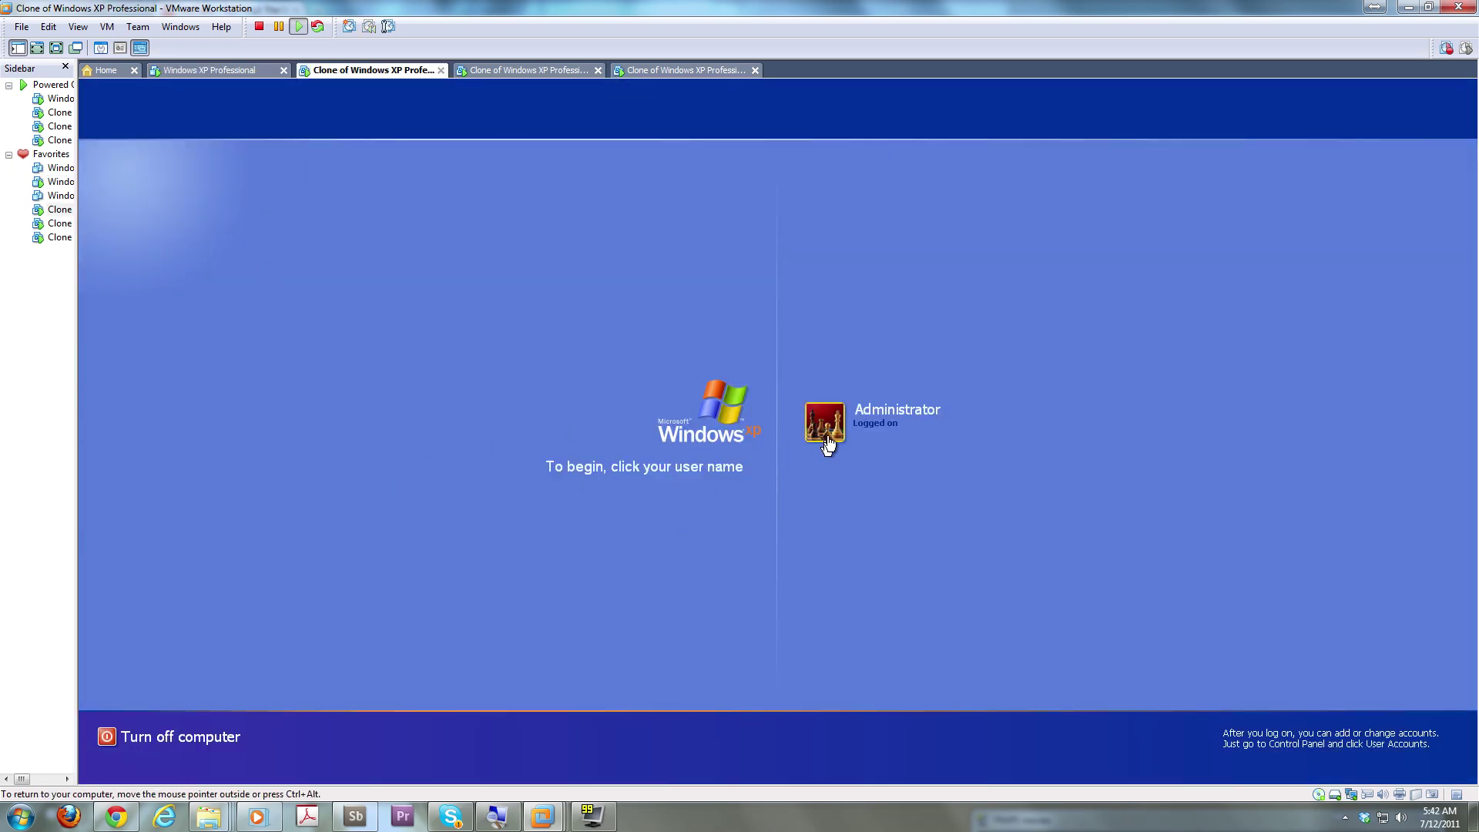
{"action": "left_click", "coordinate": [827, 435]}
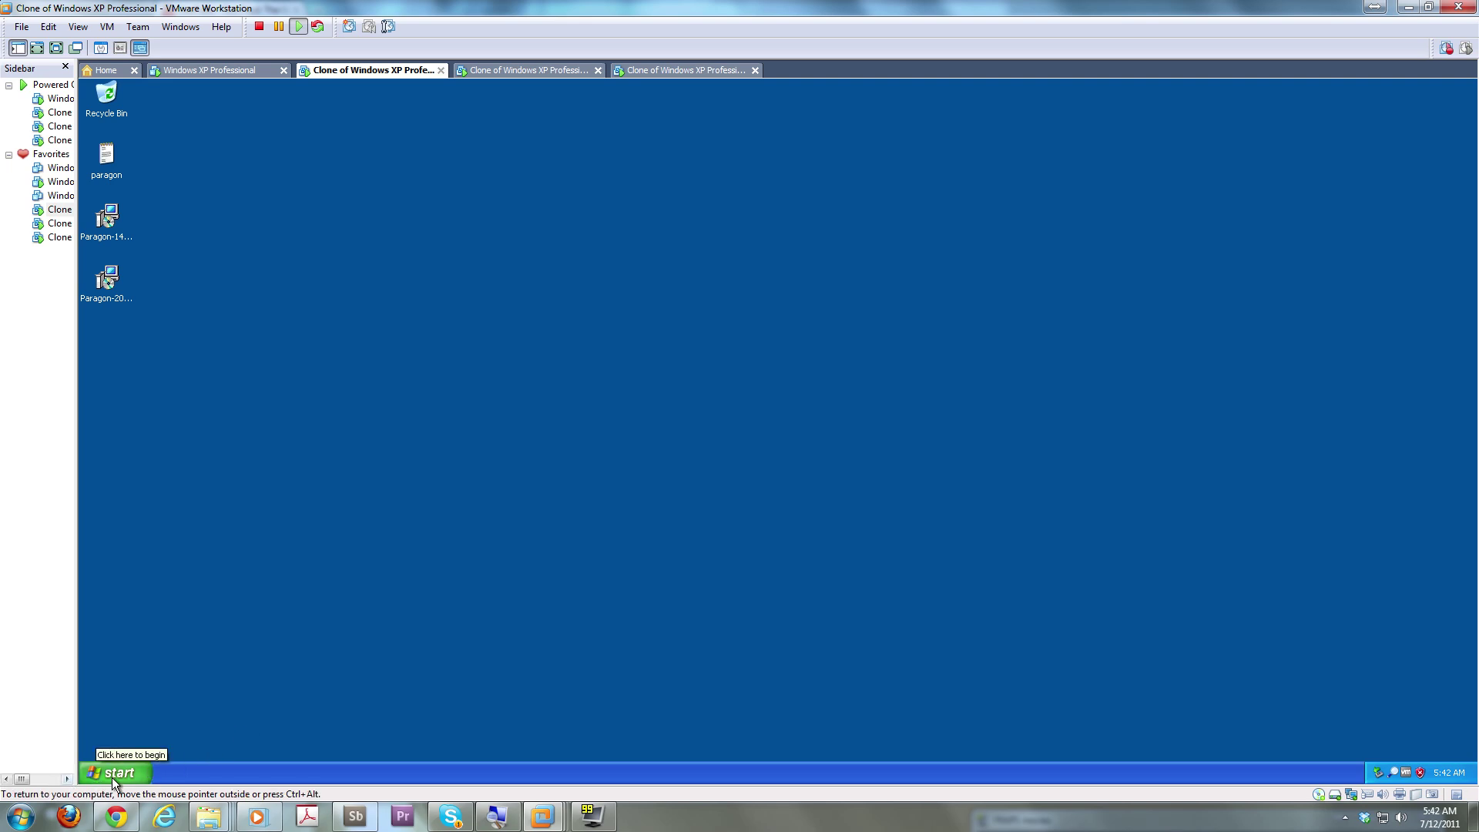
On the first clone, try opening \\clone0\$c\ and then \\clone0 via Run; both fail, so cancel
{"action": "left_click", "coordinate": [112, 775]}
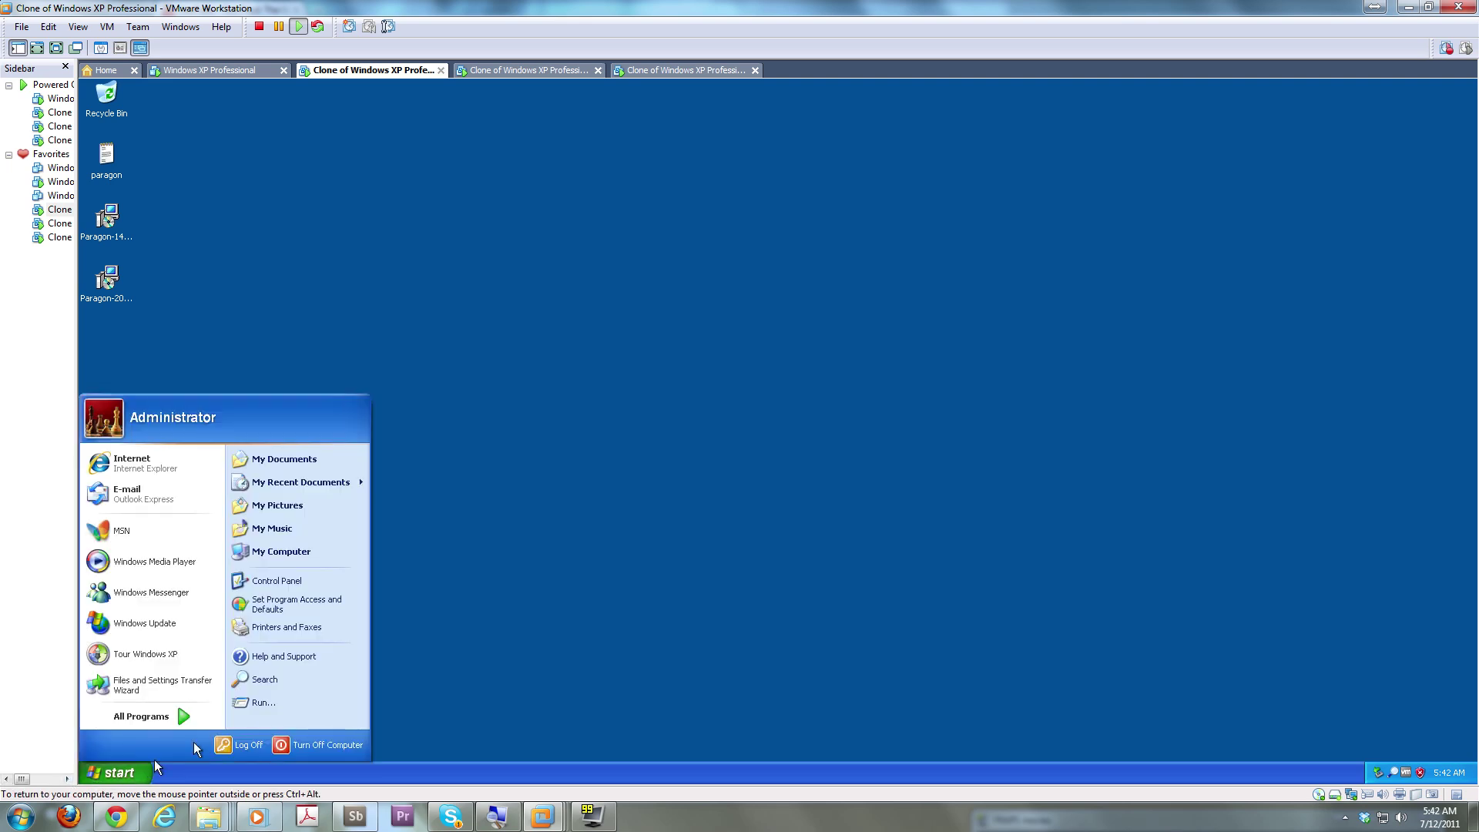
{"action": "left_click", "coordinate": [262, 701]}
{"action": "type", "text": "\\\\clone0\\$c\\"}
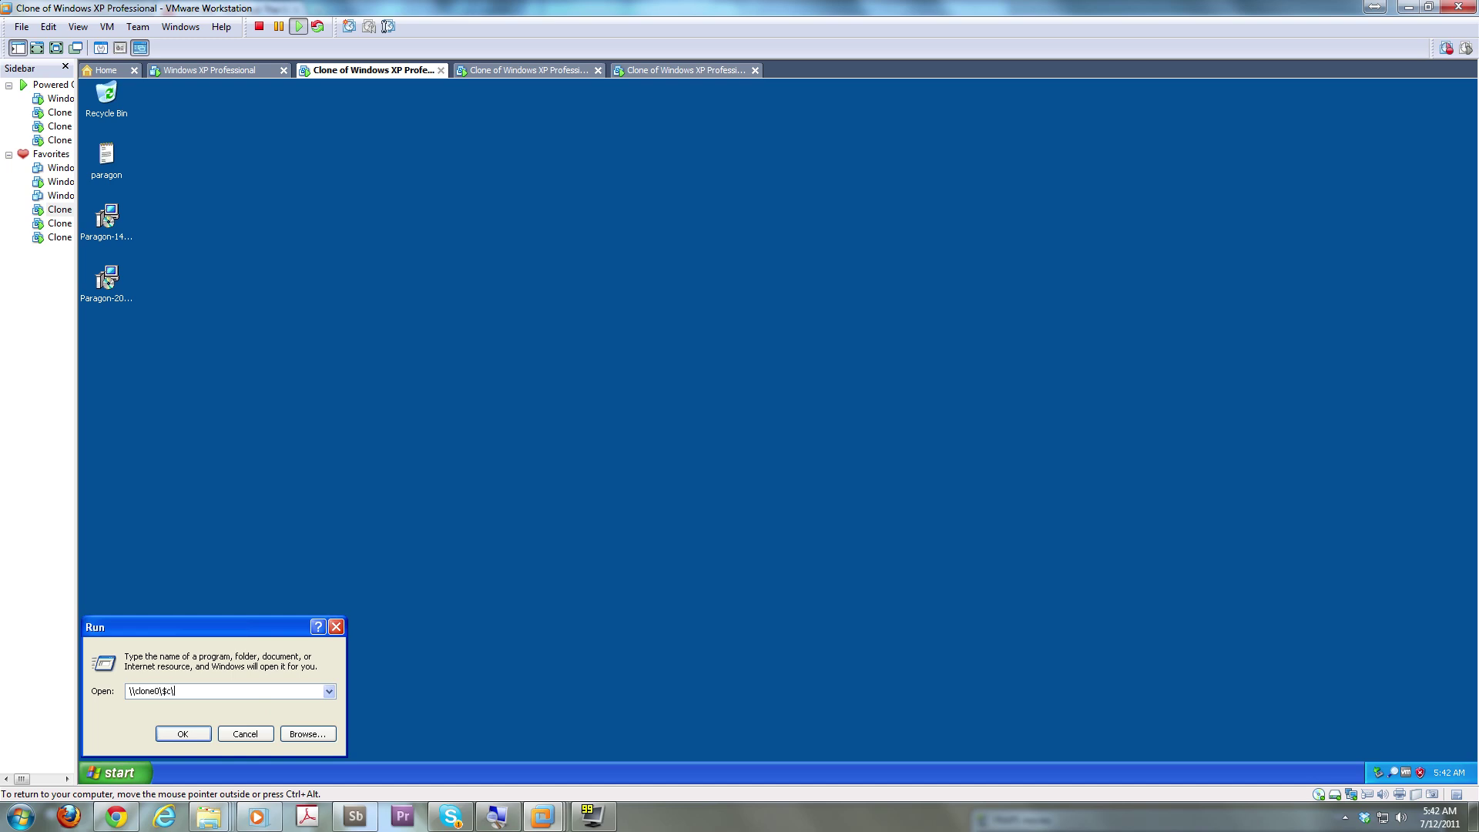
{"action": "key", "text": "Return"}
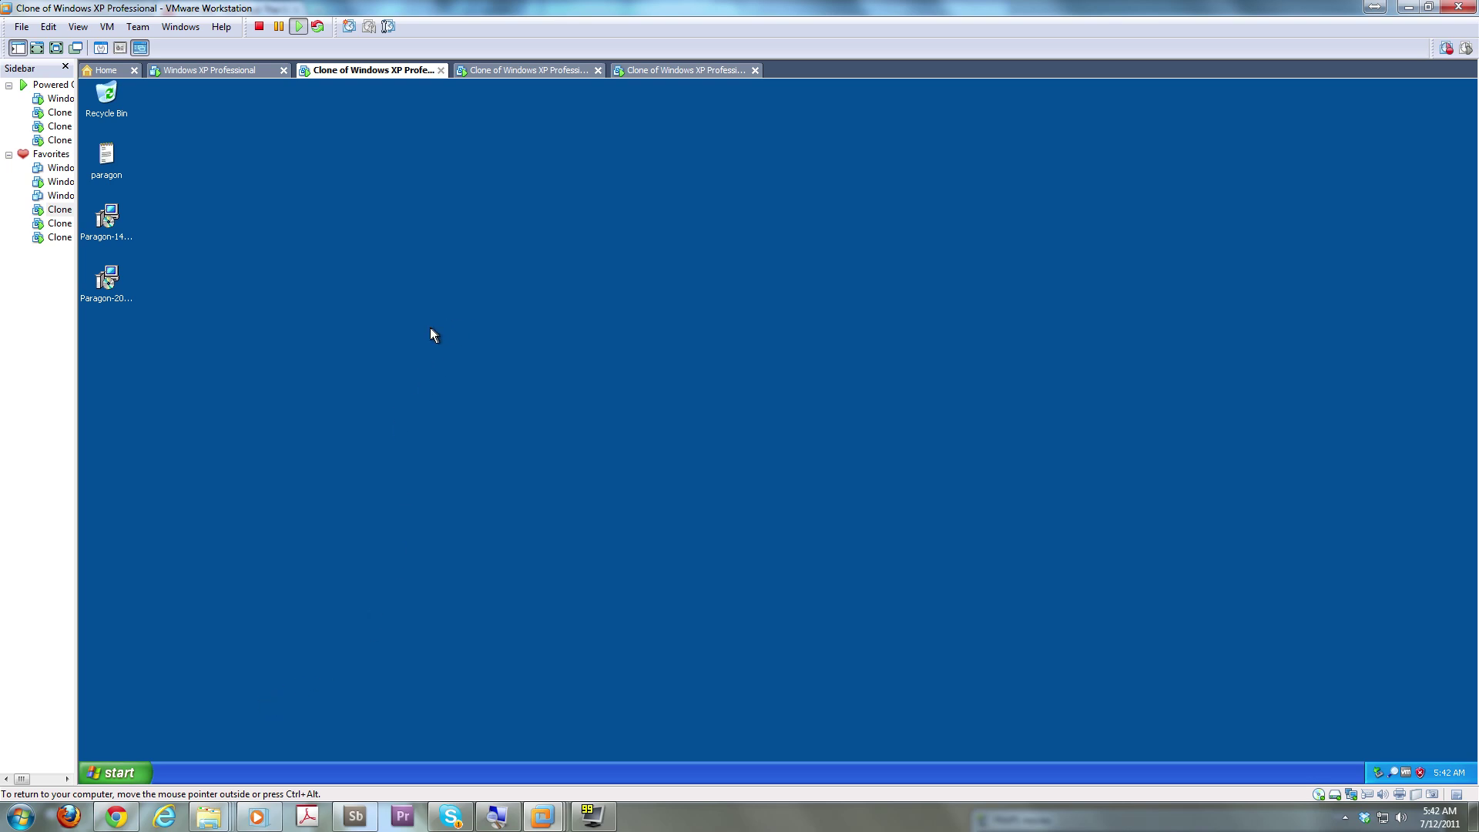
{"action": "left_click", "coordinate": [218, 71]}
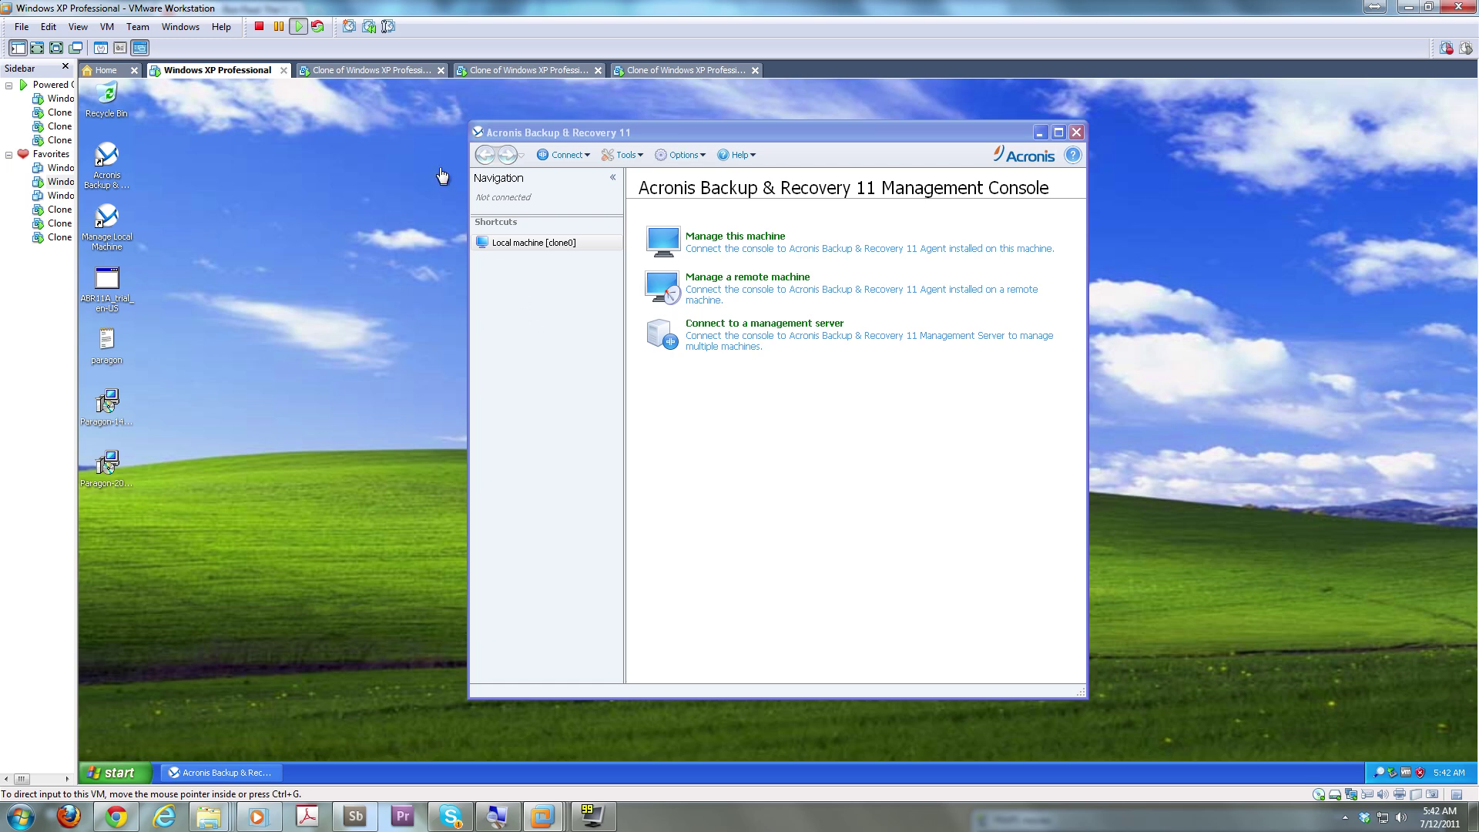
{"action": "left_click", "coordinate": [411, 72]}
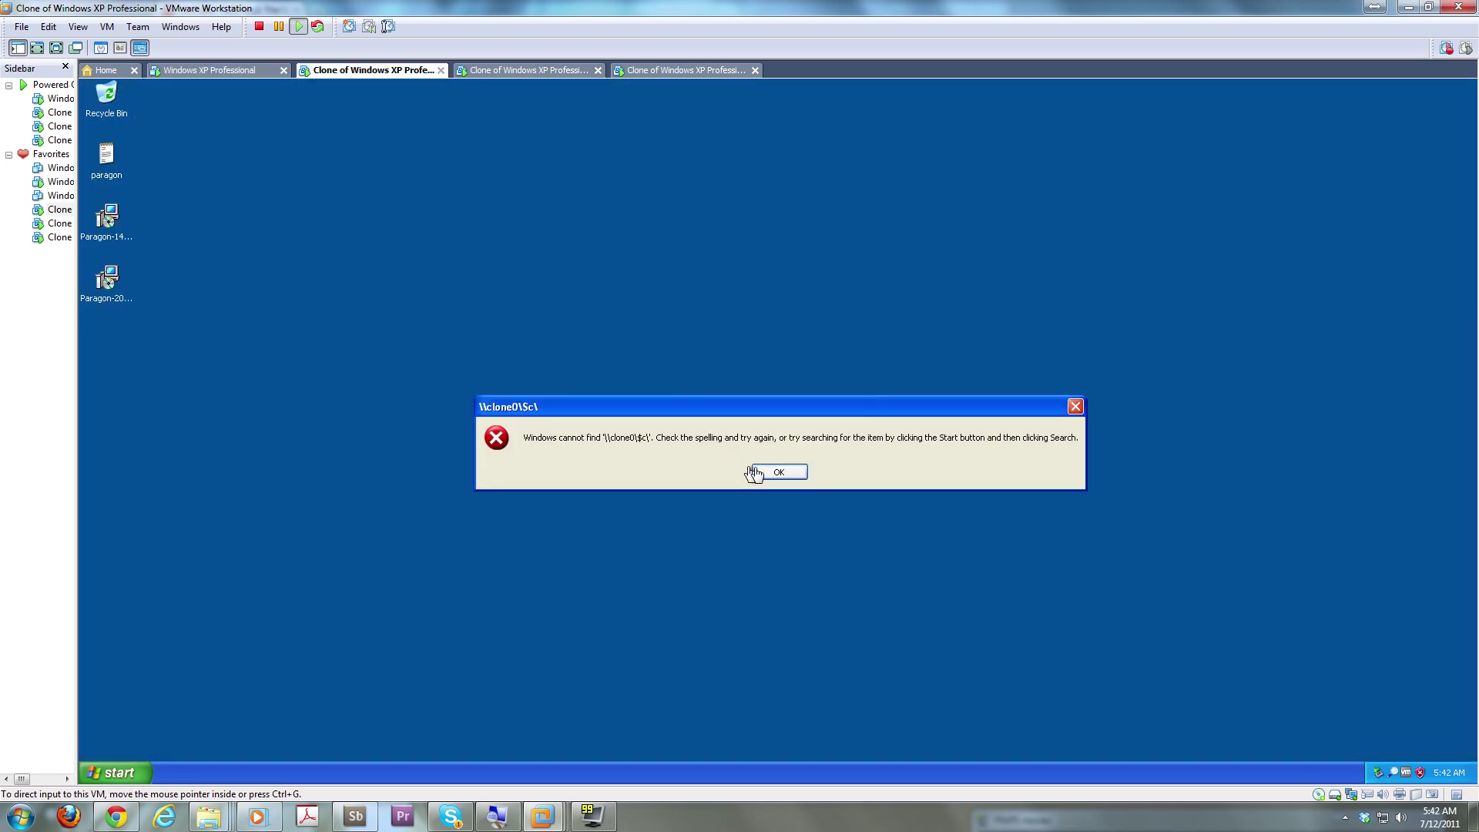
{"action": "left_click", "coordinate": [779, 473]}
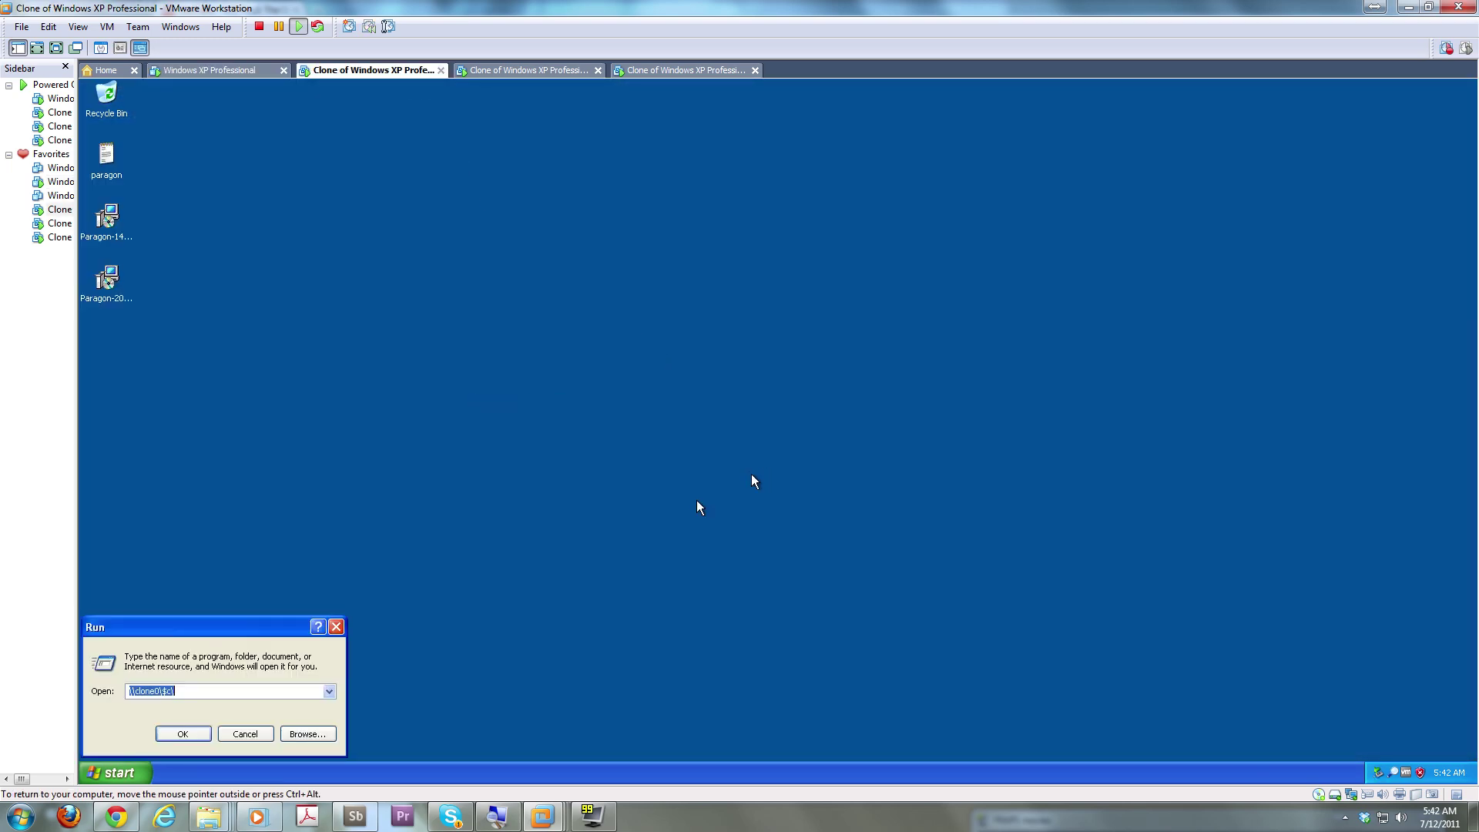
{"action": "left_click", "coordinate": [246, 692]}
{"action": "key", "text": "Return"}
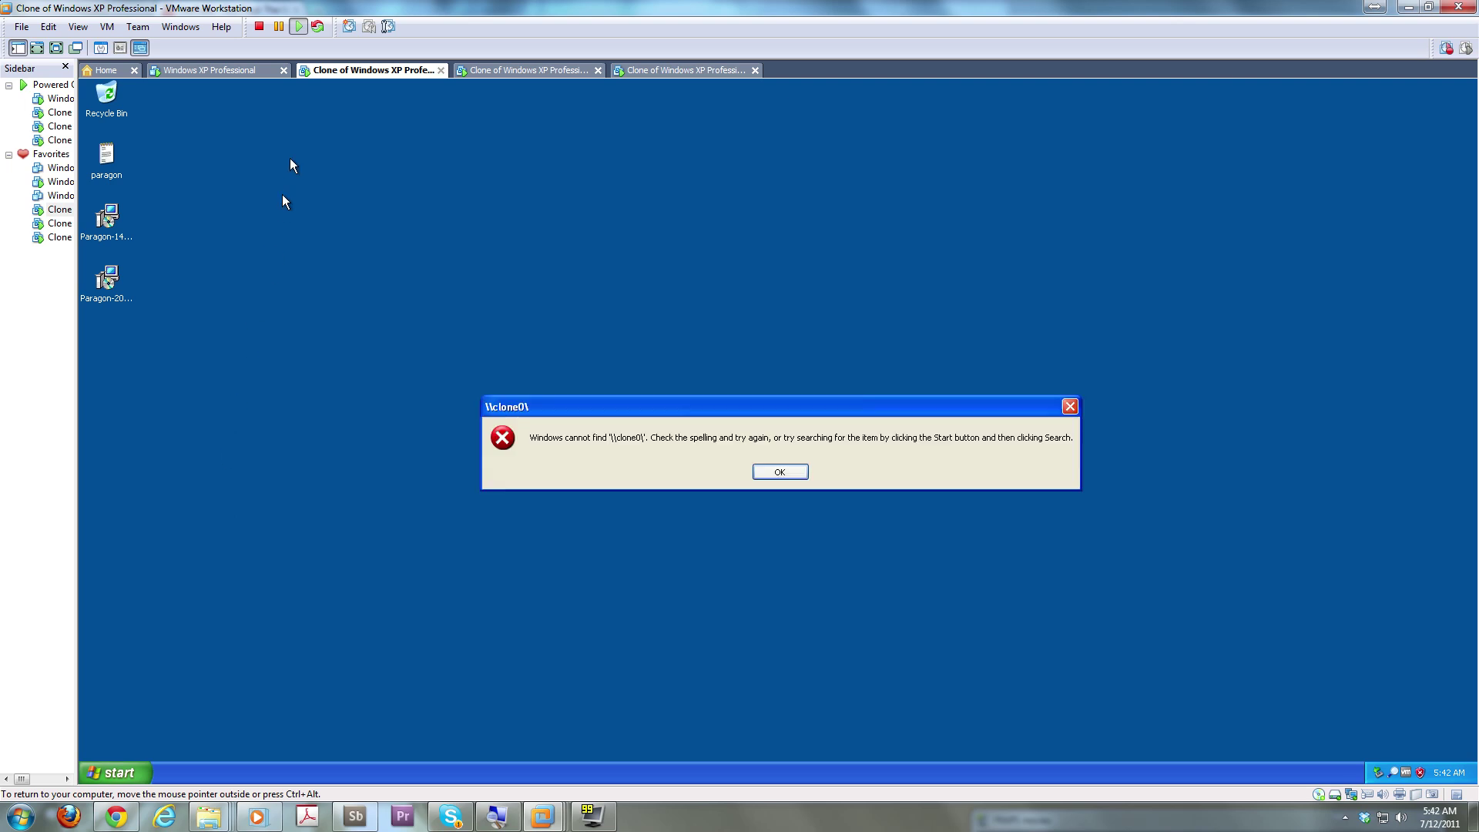
{"action": "left_click", "coordinate": [792, 473]}
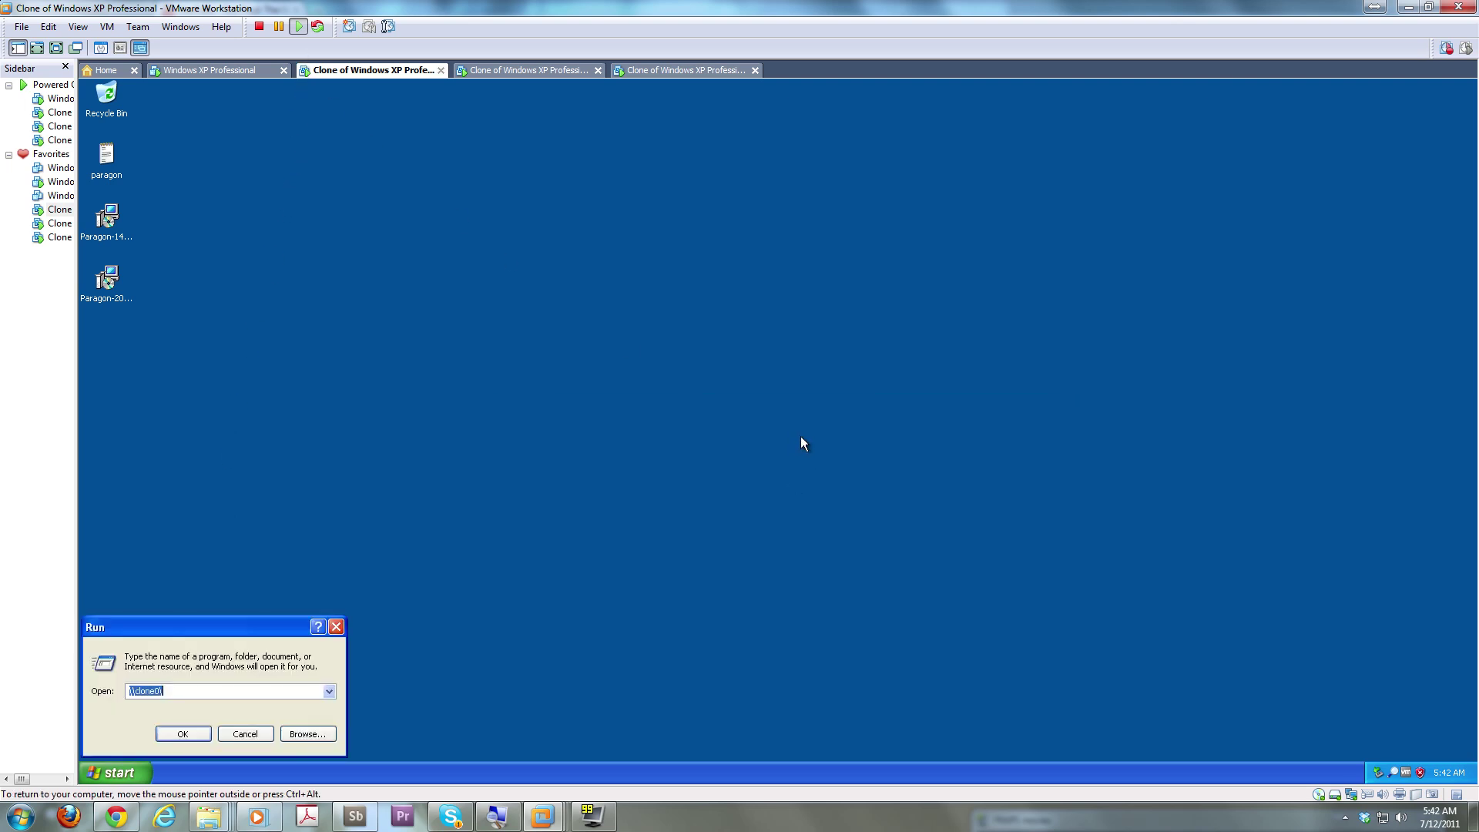
{"action": "left_click", "coordinate": [245, 733]}
Copy the ABR11A installer from the main XP VM's desktop and return control to the first clone
{"action": "left_click", "coordinate": [200, 75]}
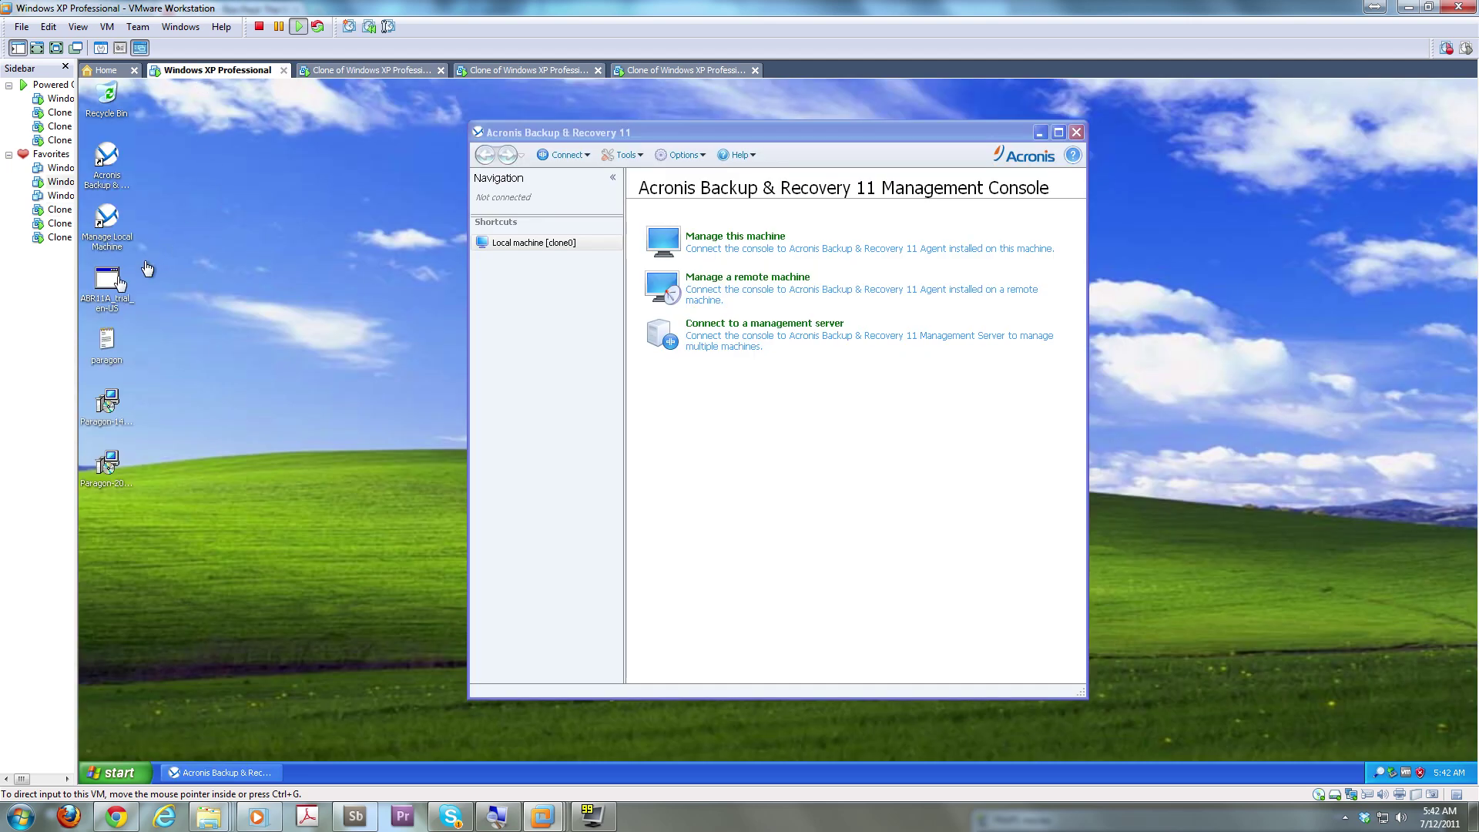
{"action": "right_click", "coordinate": [100, 299]}
{"action": "left_click", "coordinate": [155, 396]}
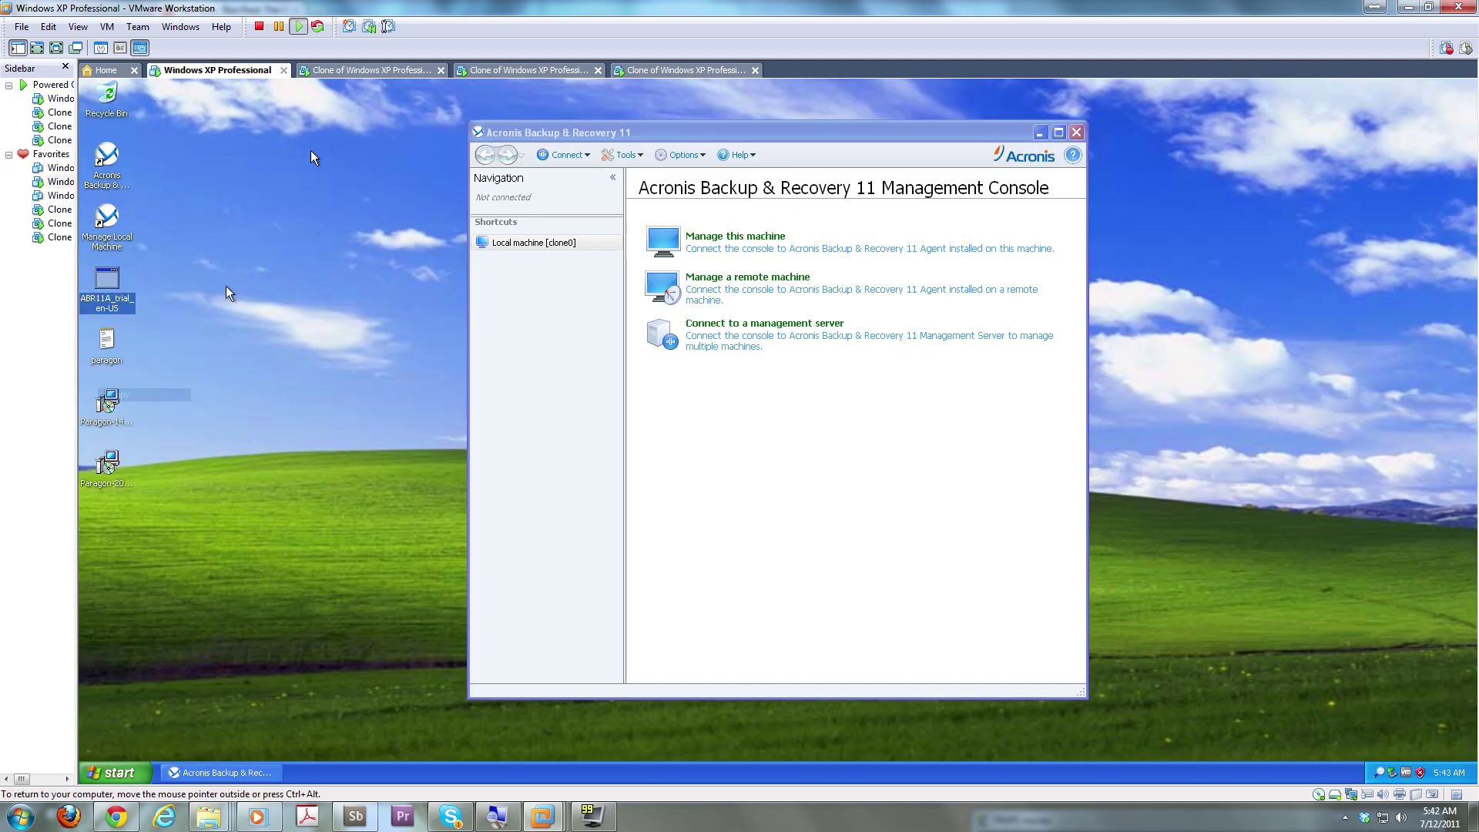
{"action": "left_click", "coordinate": [362, 70]}
{"action": "left_click", "coordinate": [316, 141]}
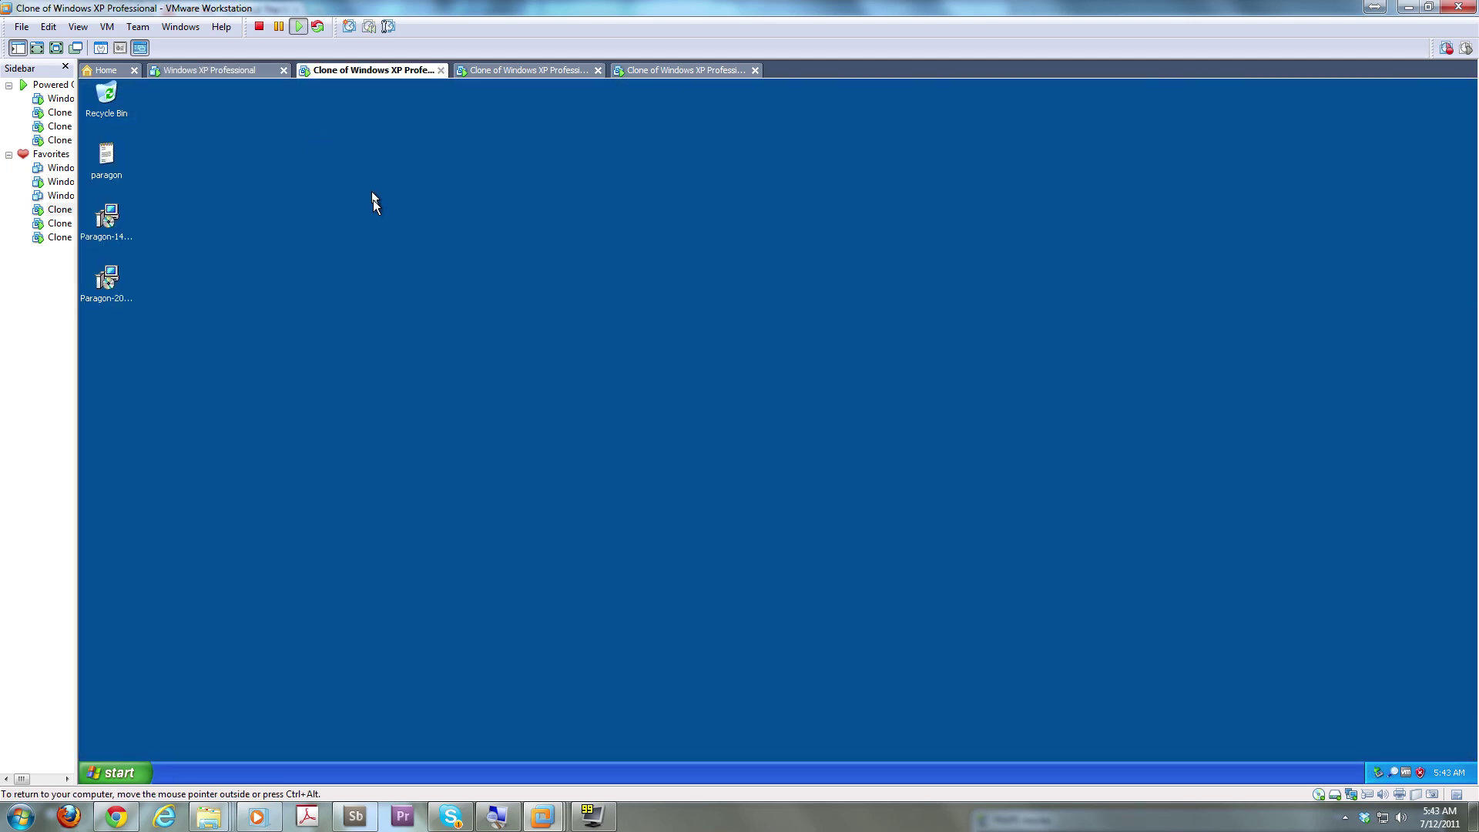
Copy the ABR11A installer on the main XP VM and try dragging it onto the clone VM
{"action": "right_click", "coordinate": [321, 265]}
{"action": "left_click", "coordinate": [243, 72]}
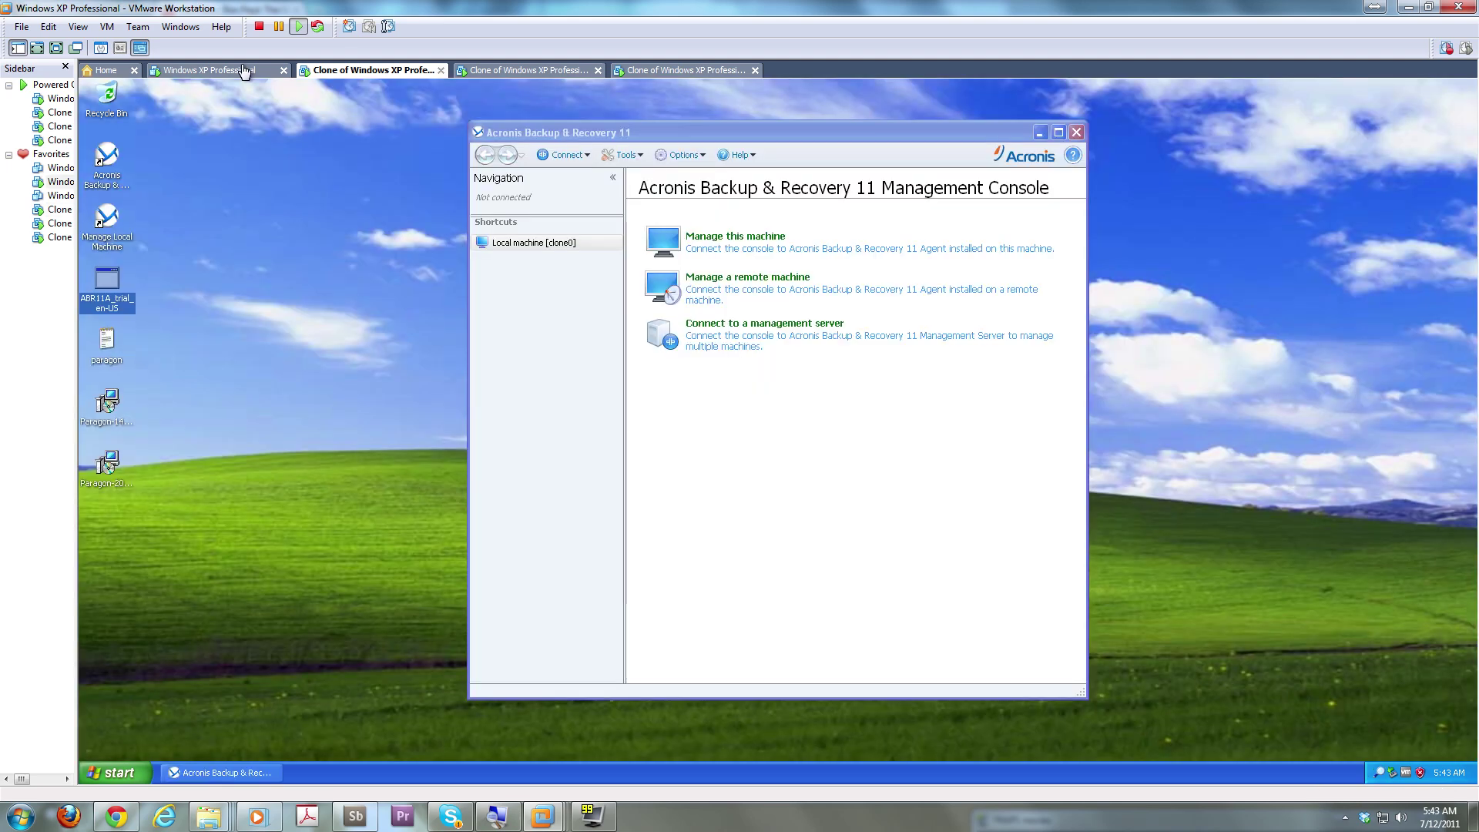
{"action": "right_click", "coordinate": [110, 284]}
{"action": "left_click", "coordinate": [155, 385]}
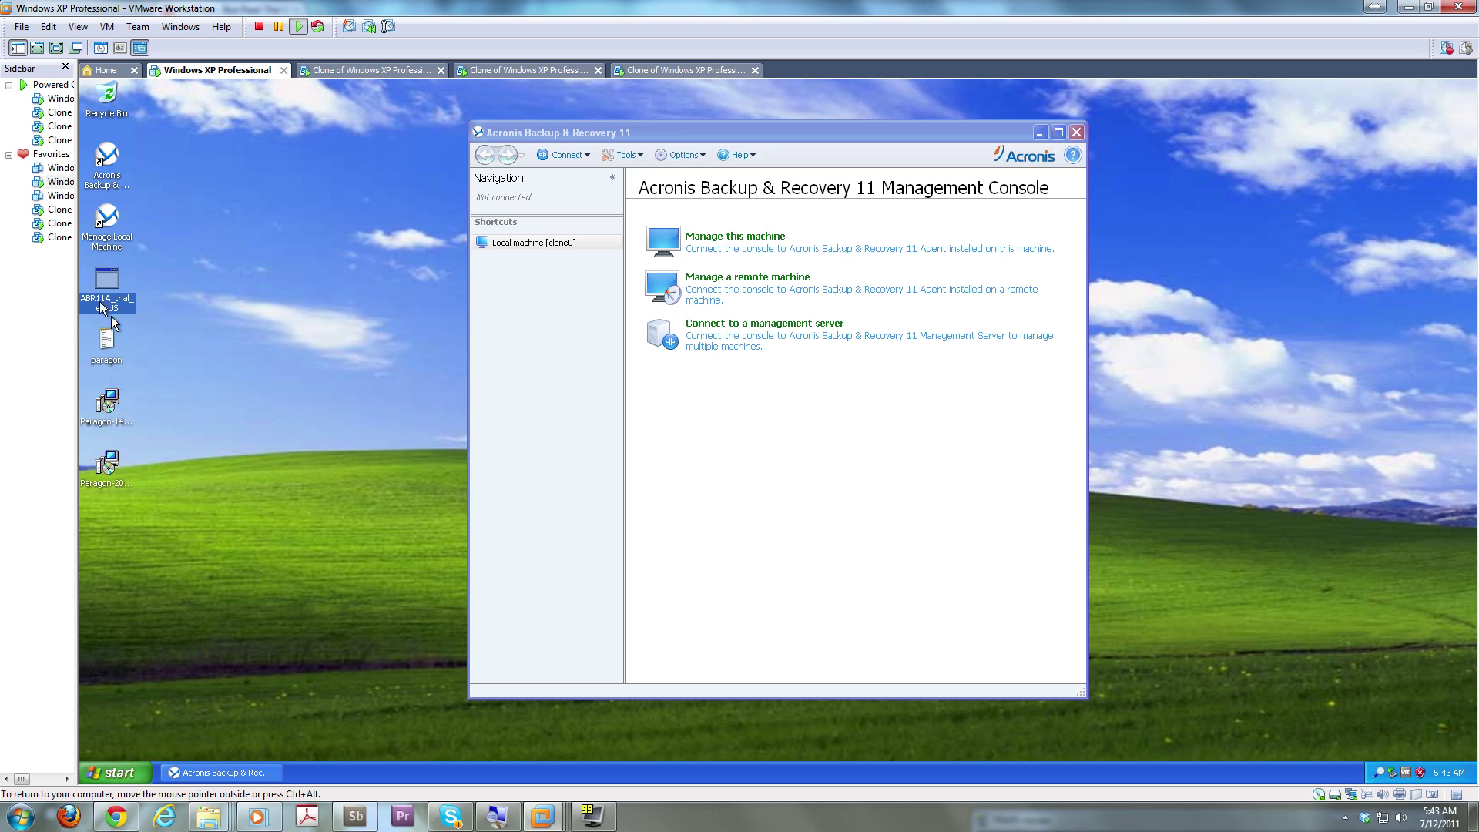
{"action": "left_click_drag", "start_coordinate": [107, 285], "coordinate": [357, 79]}
Move the ABR11A icon further right beside the Acronis console and copy it again
{"action": "left_click_drag", "start_coordinate": [178, 283], "coordinate": [164, 288]}
{"action": "right_click", "coordinate": [164, 288]}
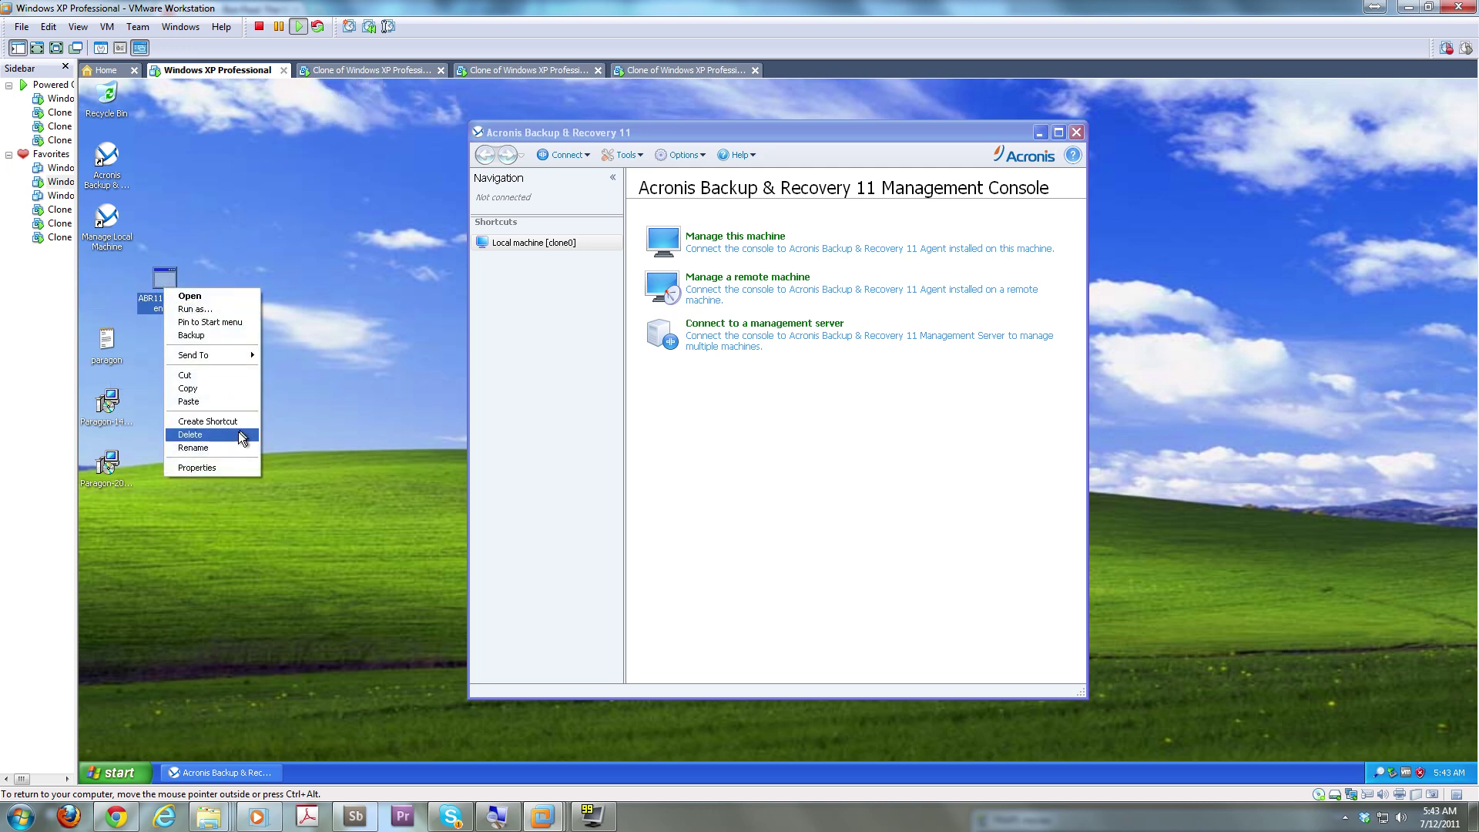
{"action": "left_click", "coordinate": [224, 388]}
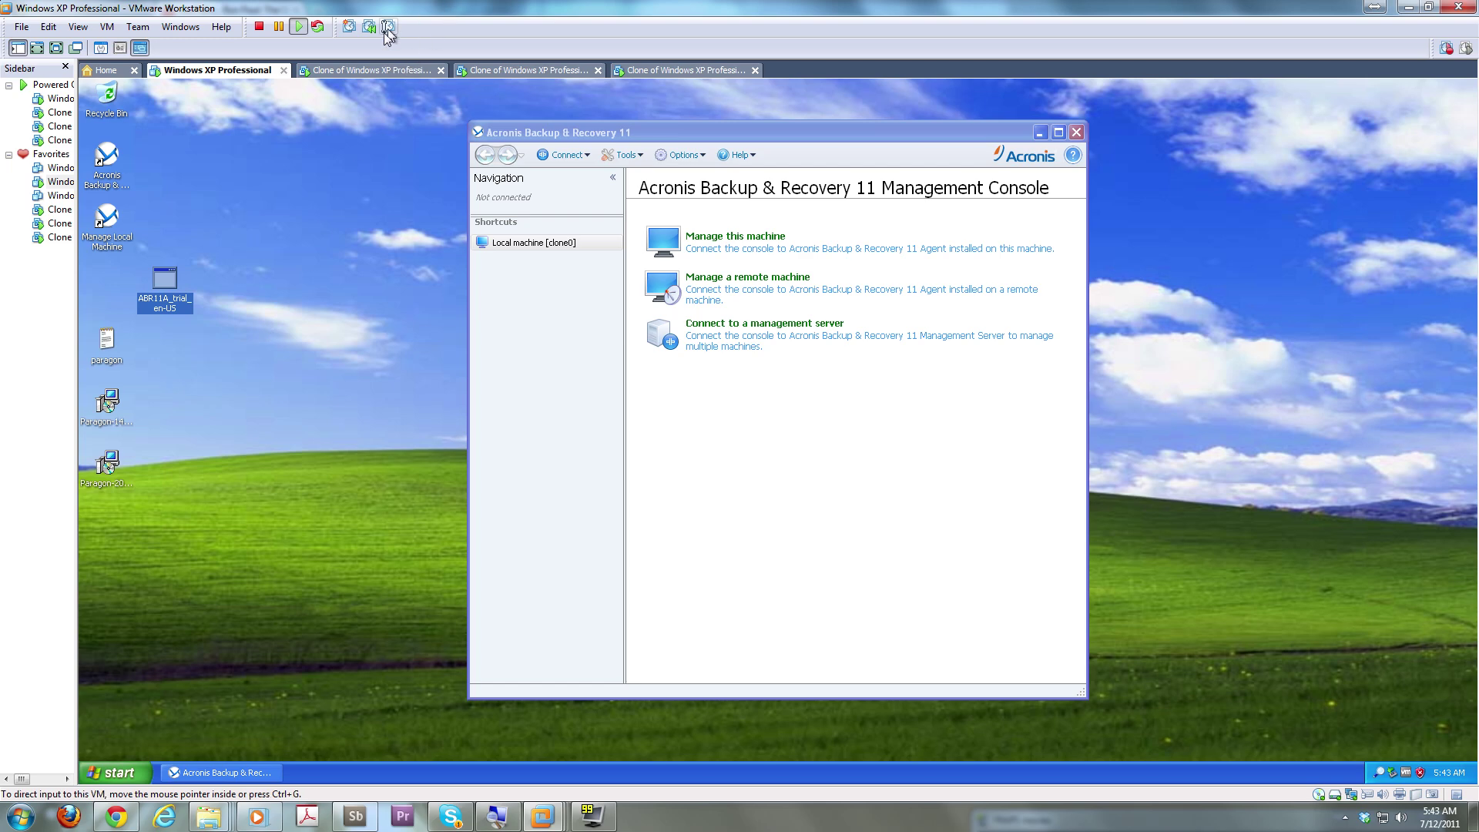
{"action": "left_click", "coordinate": [365, 71]}
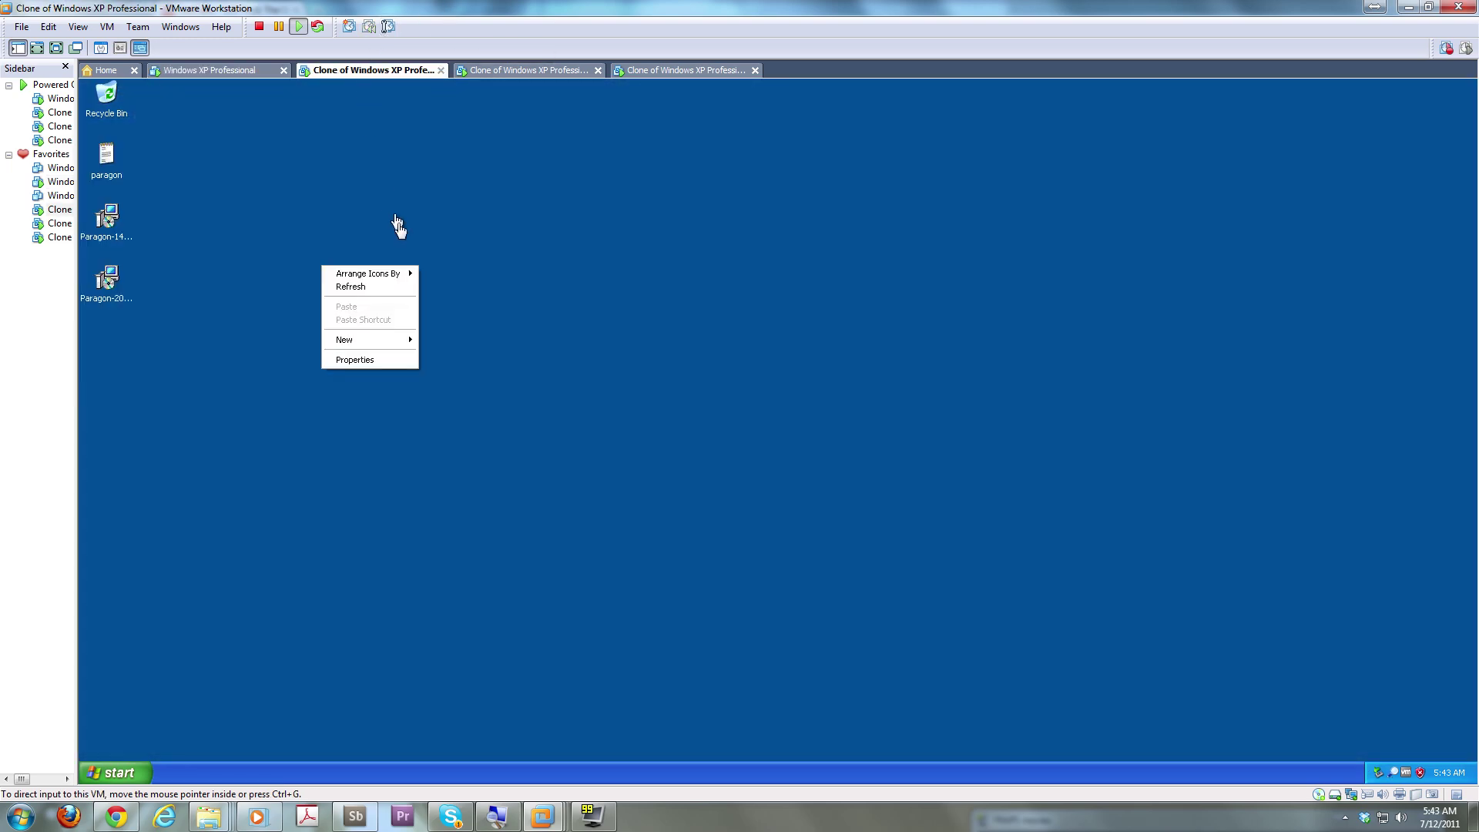
{"action": "left_click", "coordinate": [230, 74]}
{"action": "left_click", "coordinate": [103, 236]}
Launch Acronis for the local machine and browse Backup plans, Vaults, Tape, Disk management, Mounted images and Alerts
{"action": "double_click", "coordinate": [102, 237]}
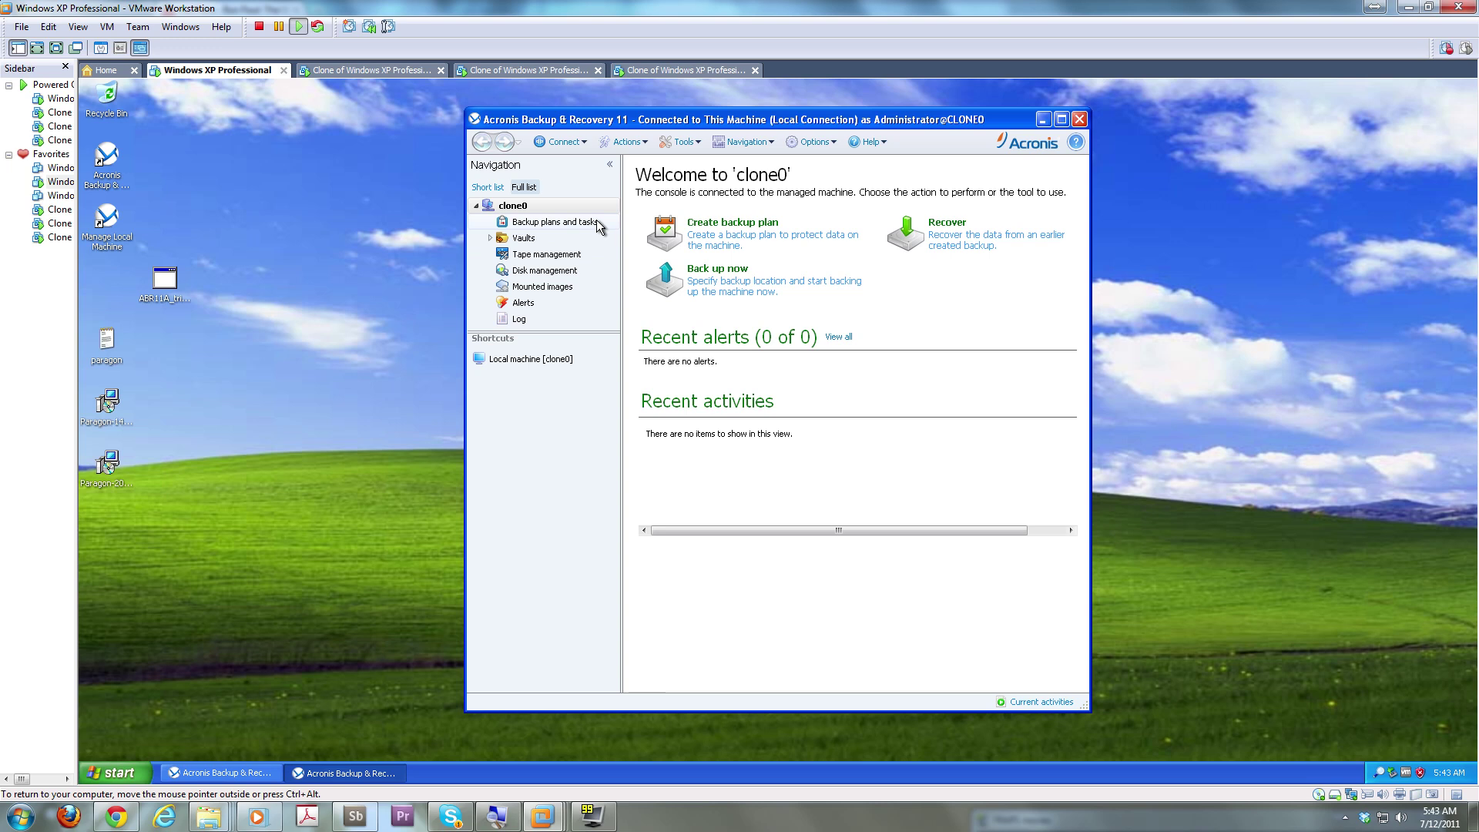
{"action": "left_click", "coordinate": [596, 224]}
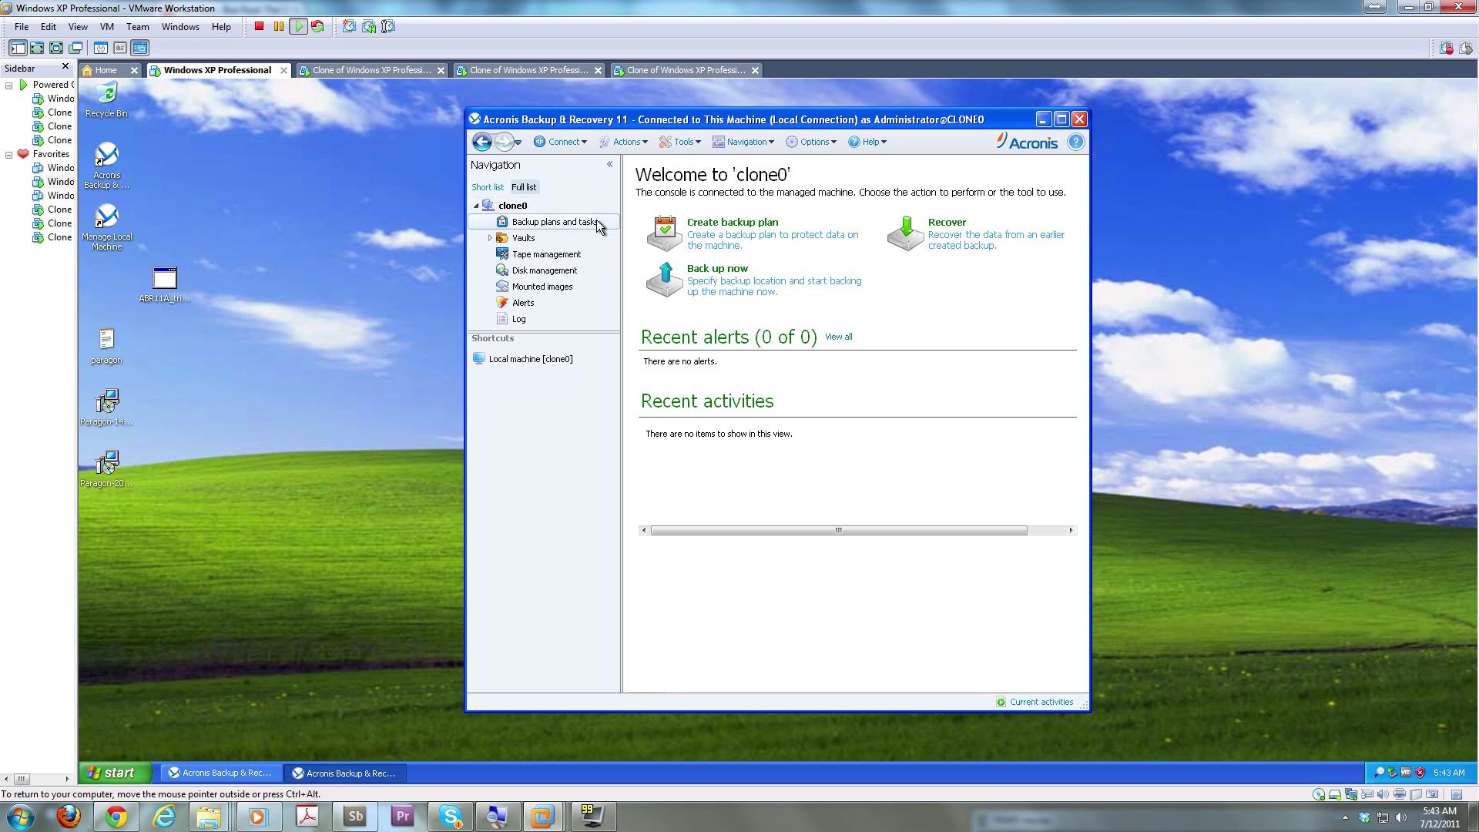
{"action": "left_click", "coordinate": [544, 240]}
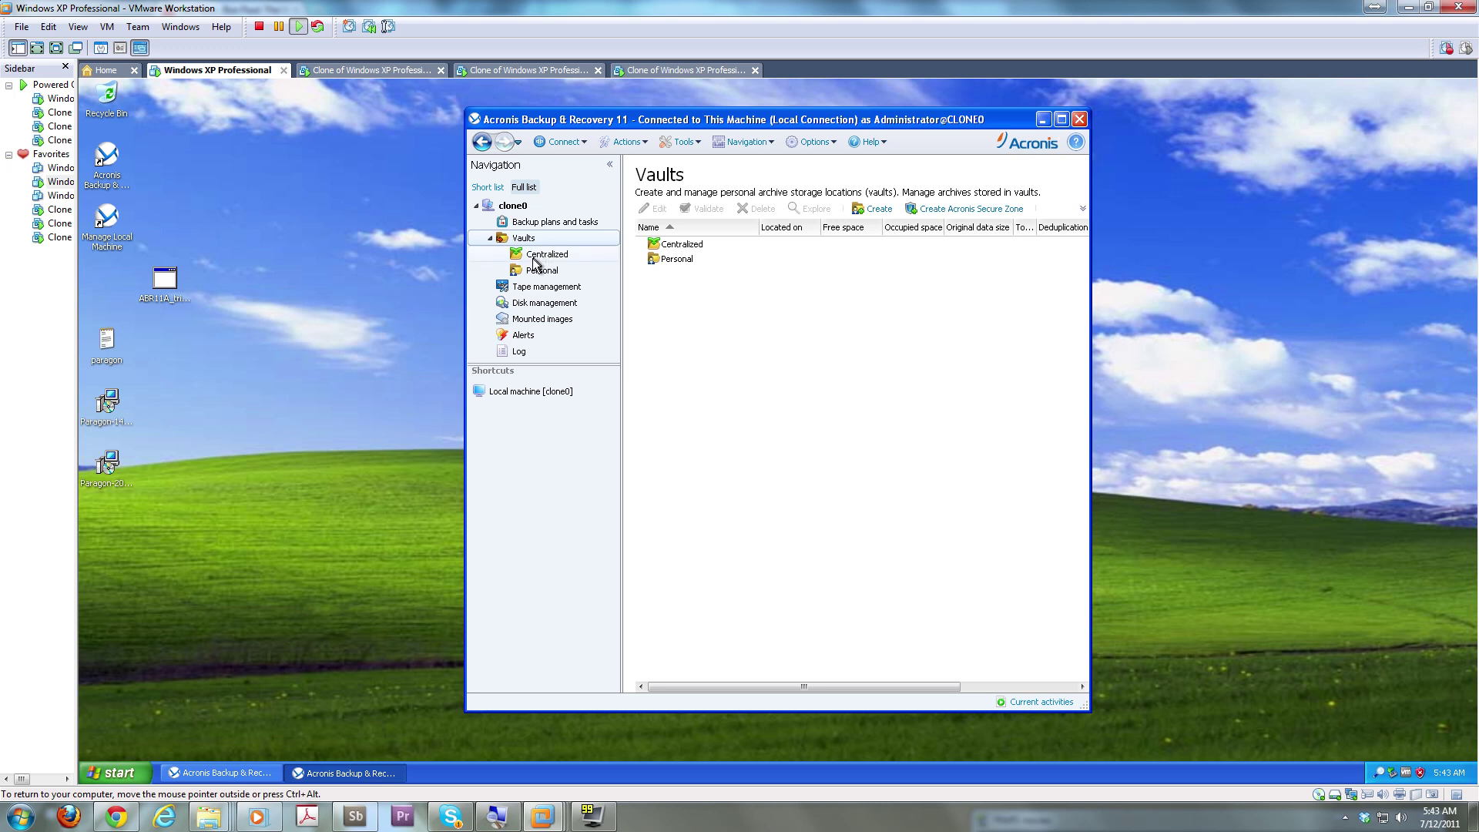
{"action": "left_click", "coordinate": [537, 261]}
{"action": "left_click", "coordinate": [540, 288]}
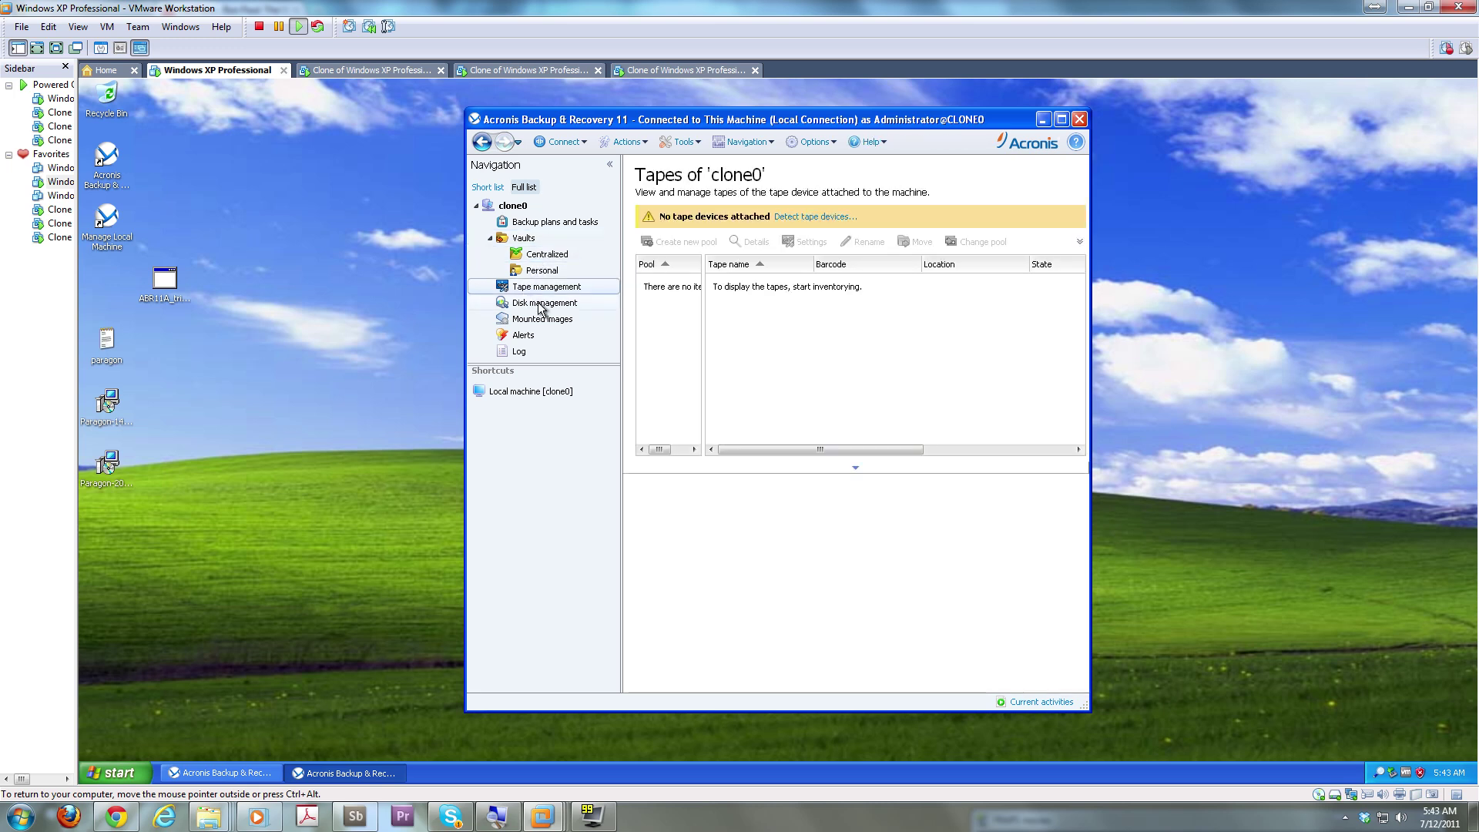
{"action": "left_click", "coordinate": [541, 304]}
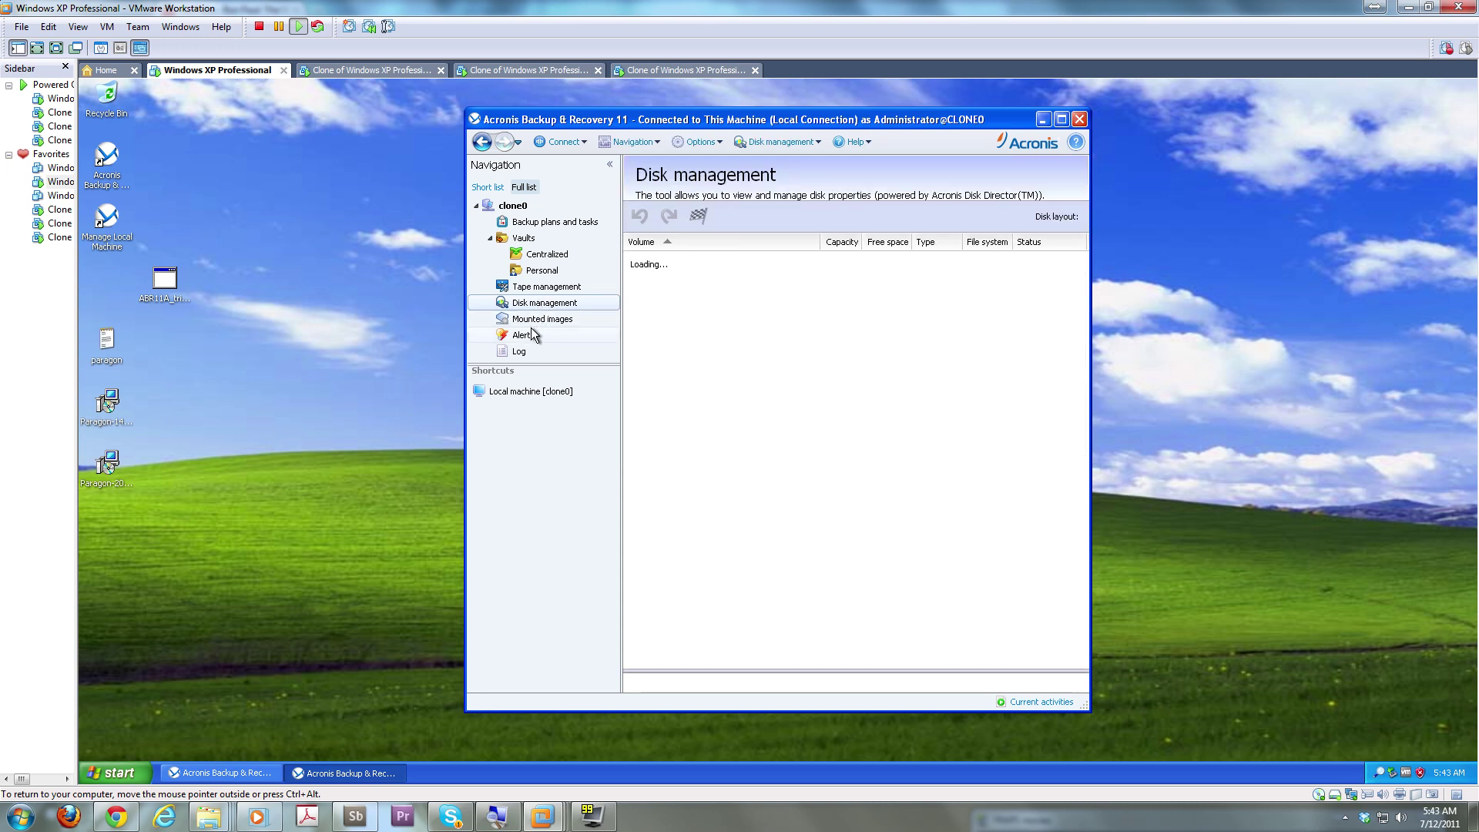
{"action": "left_click", "coordinate": [540, 319]}
{"action": "left_click", "coordinate": [523, 339]}
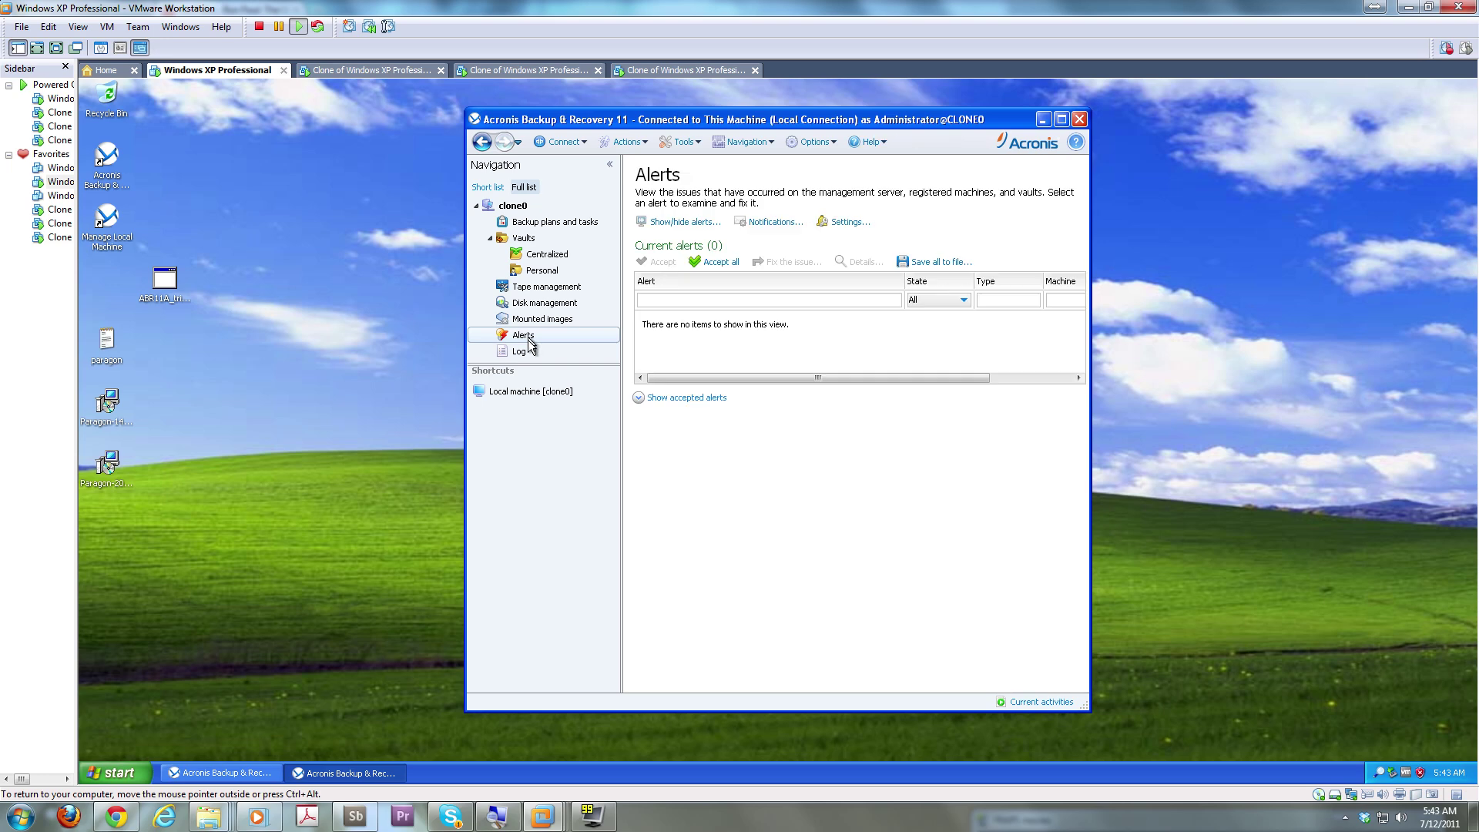
{"action": "left_click", "coordinate": [527, 395]}
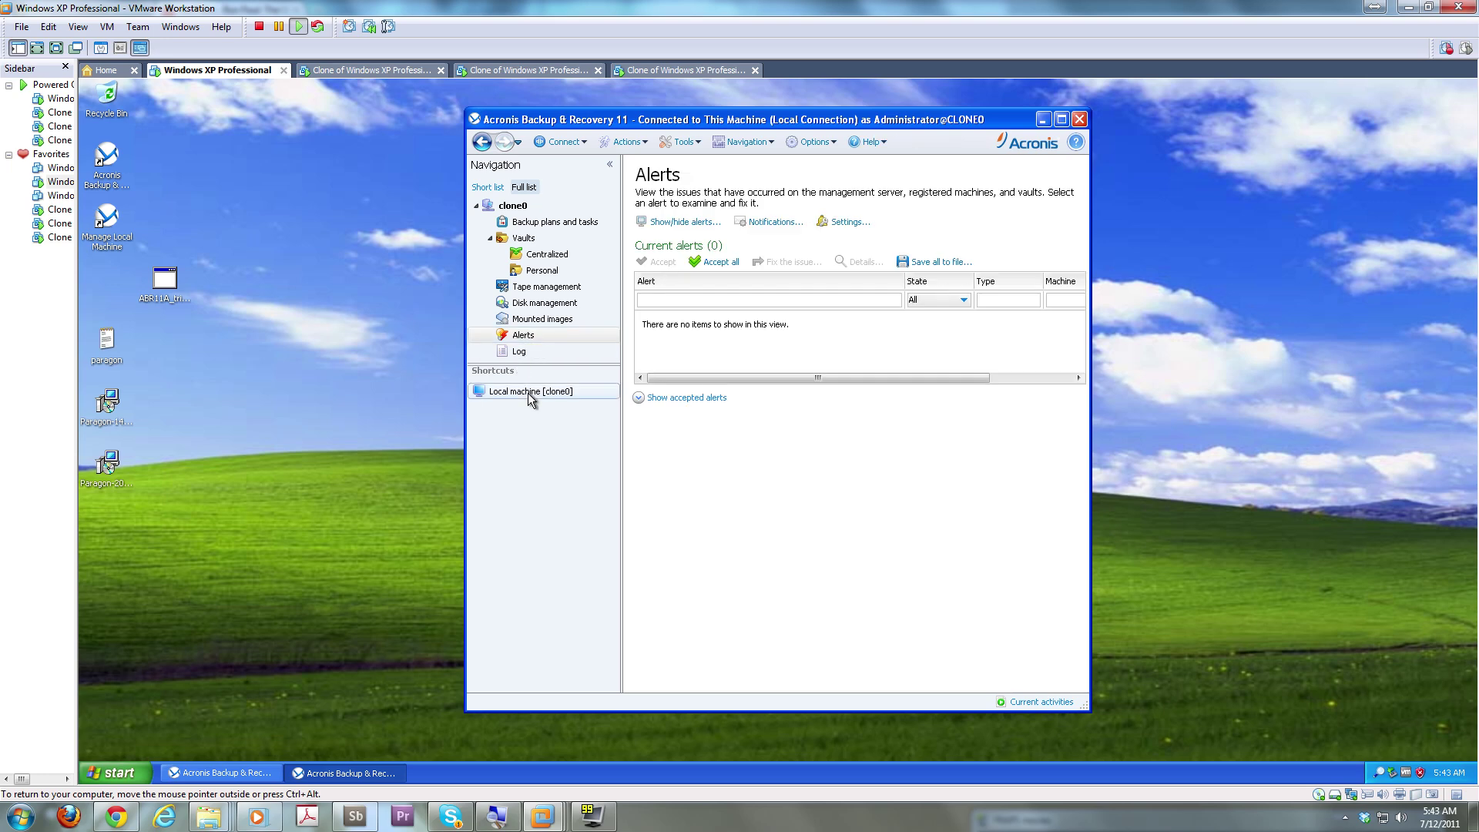
Open and cancel the alert settings, check the Actions and Tools menus, then close the clone0 console
{"action": "left_click", "coordinate": [847, 222]}
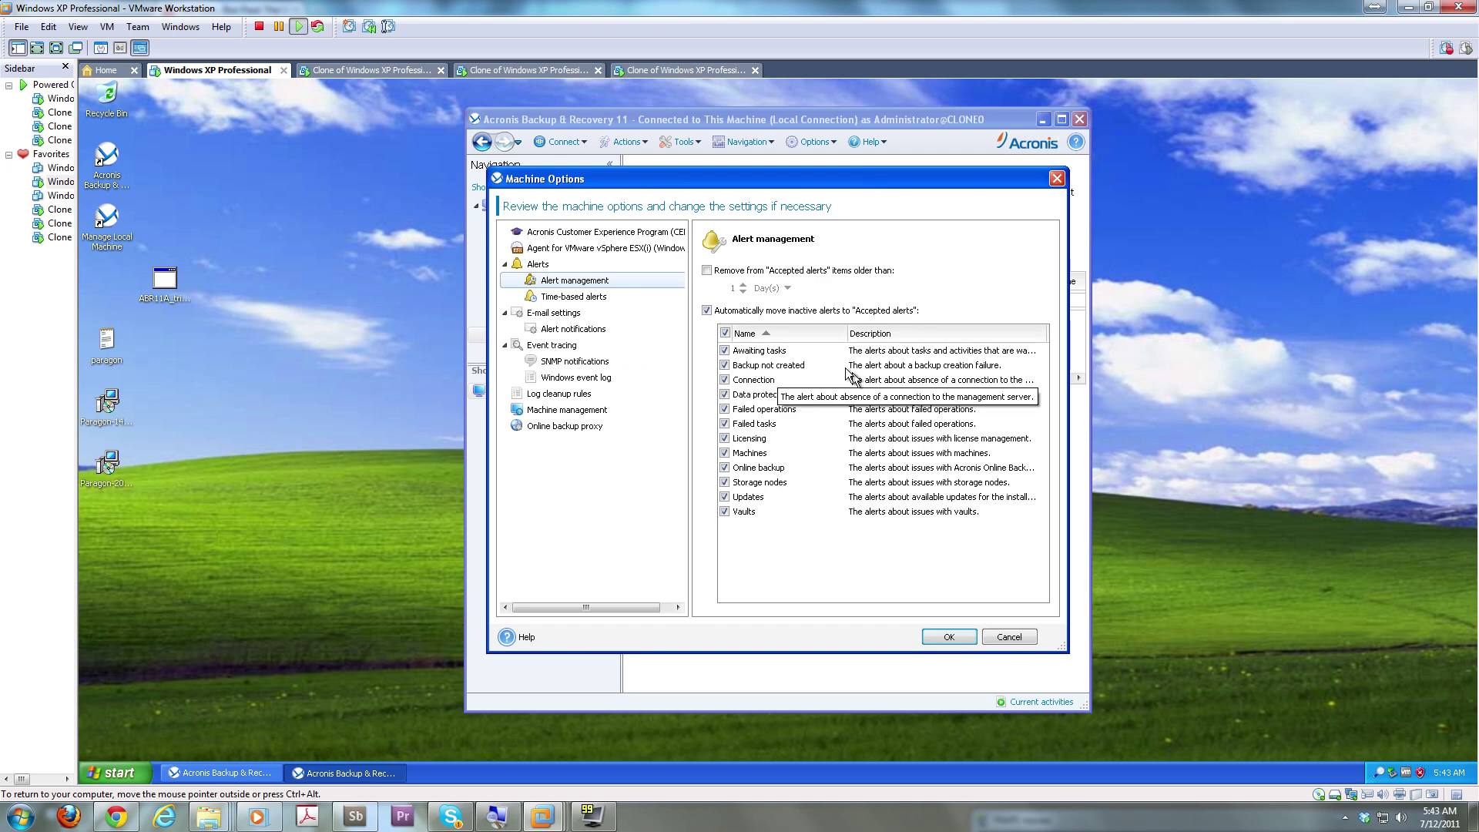
{"action": "left_click", "coordinate": [1019, 644]}
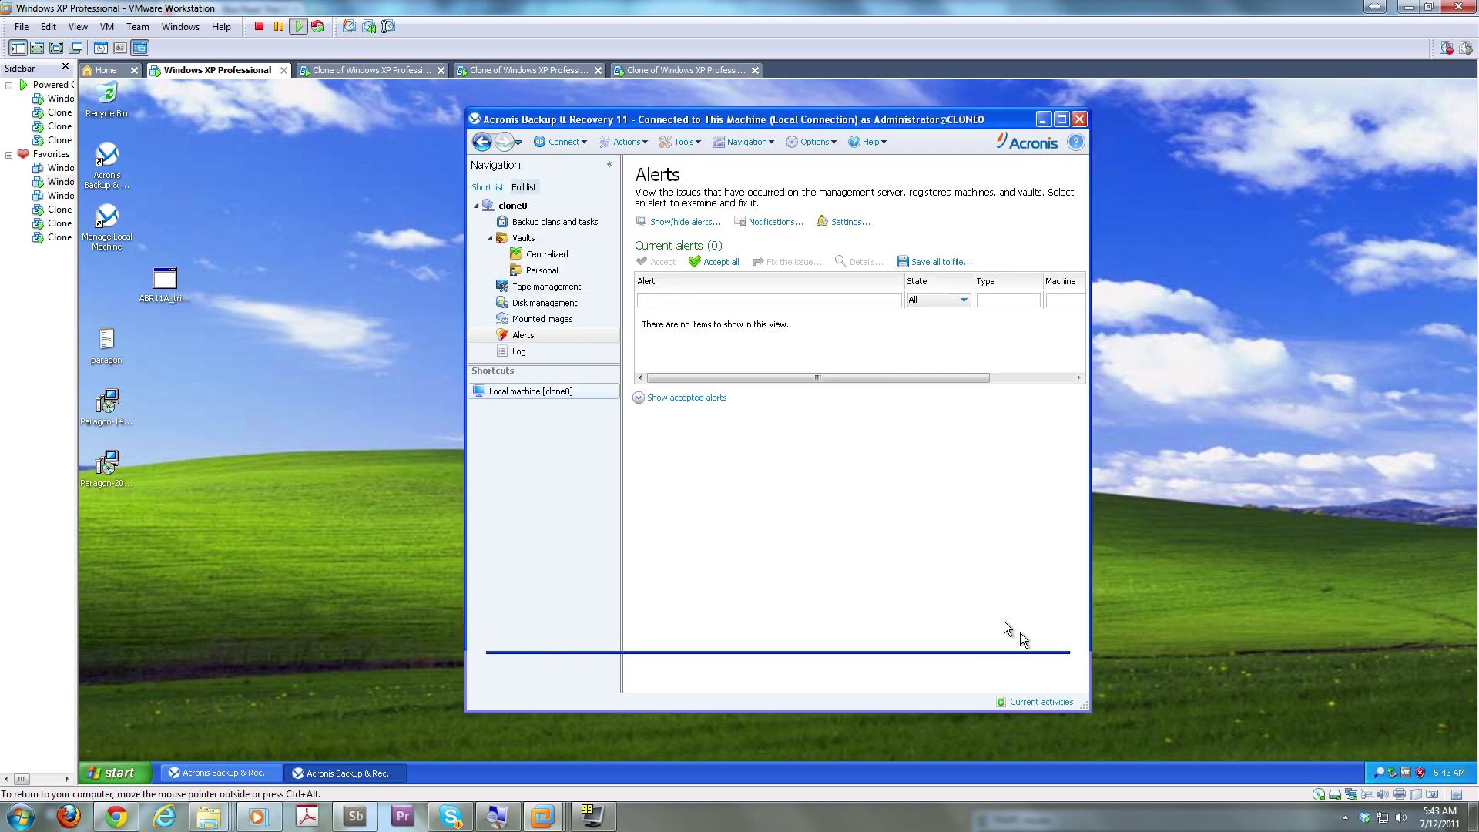
{"action": "left_click", "coordinate": [625, 143]}
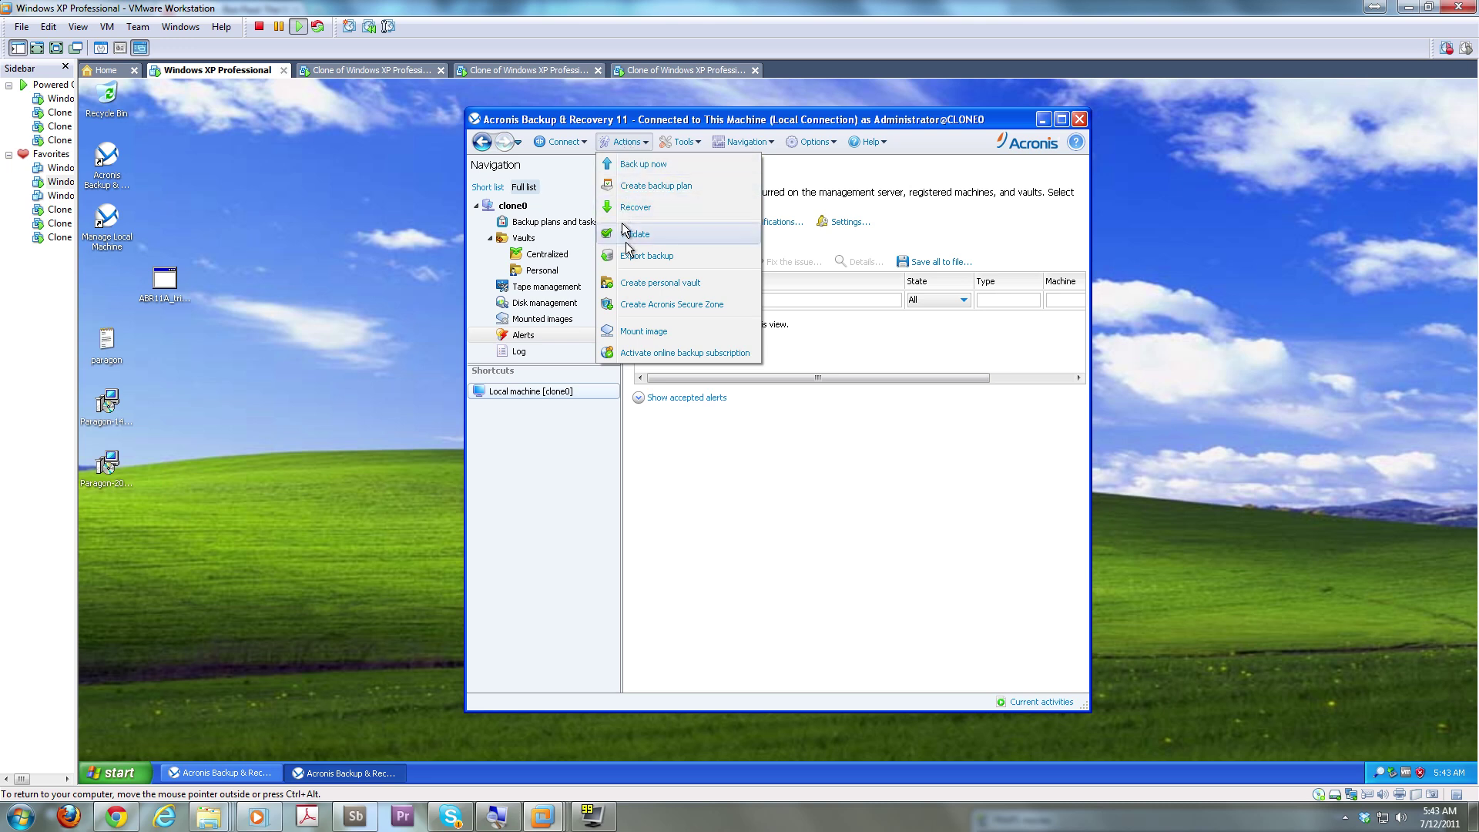
{"action": "left_click", "coordinate": [667, 143]}
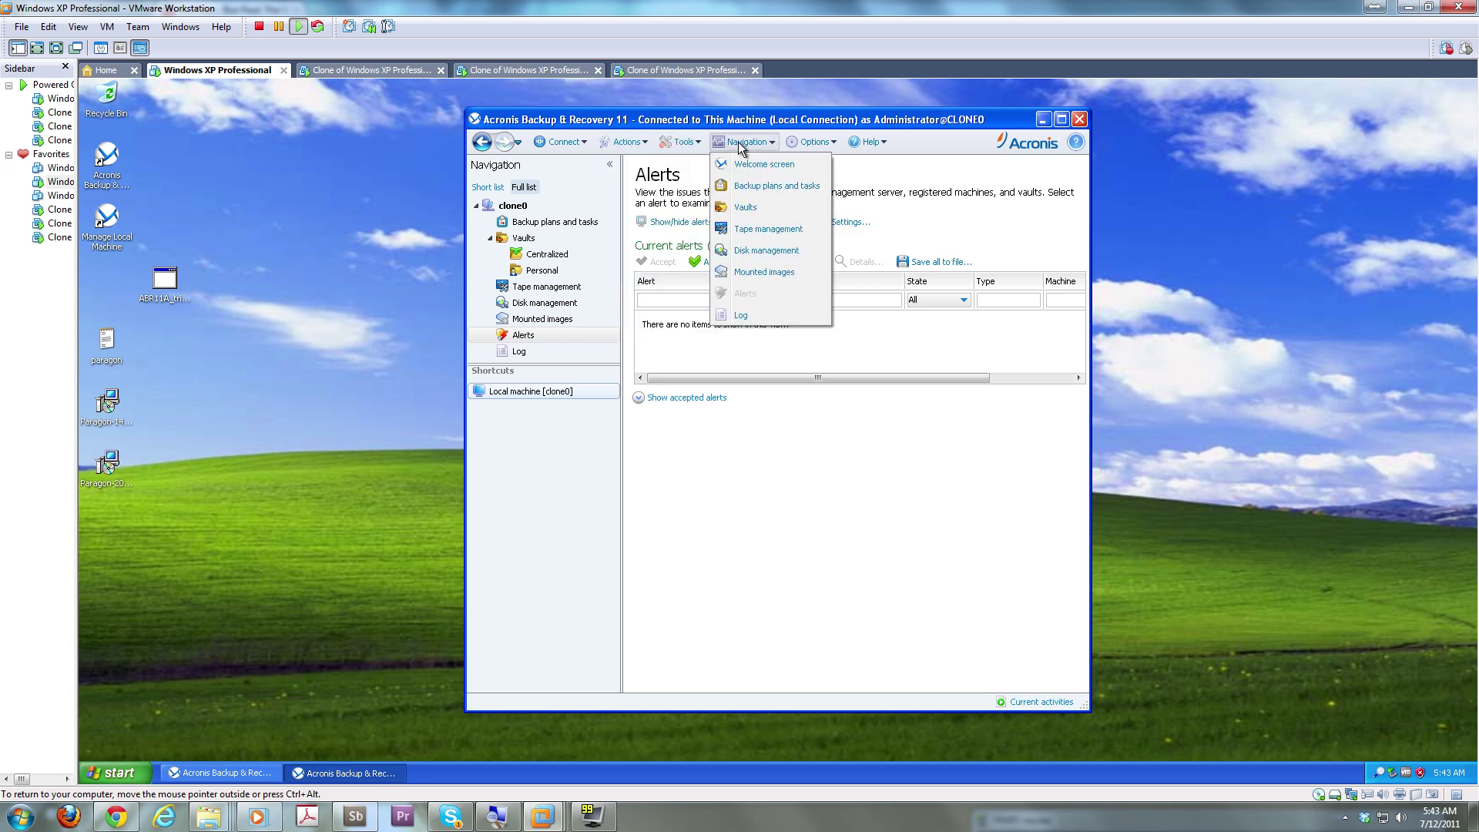
{"action": "mouse_move", "coordinate": [809, 146]}
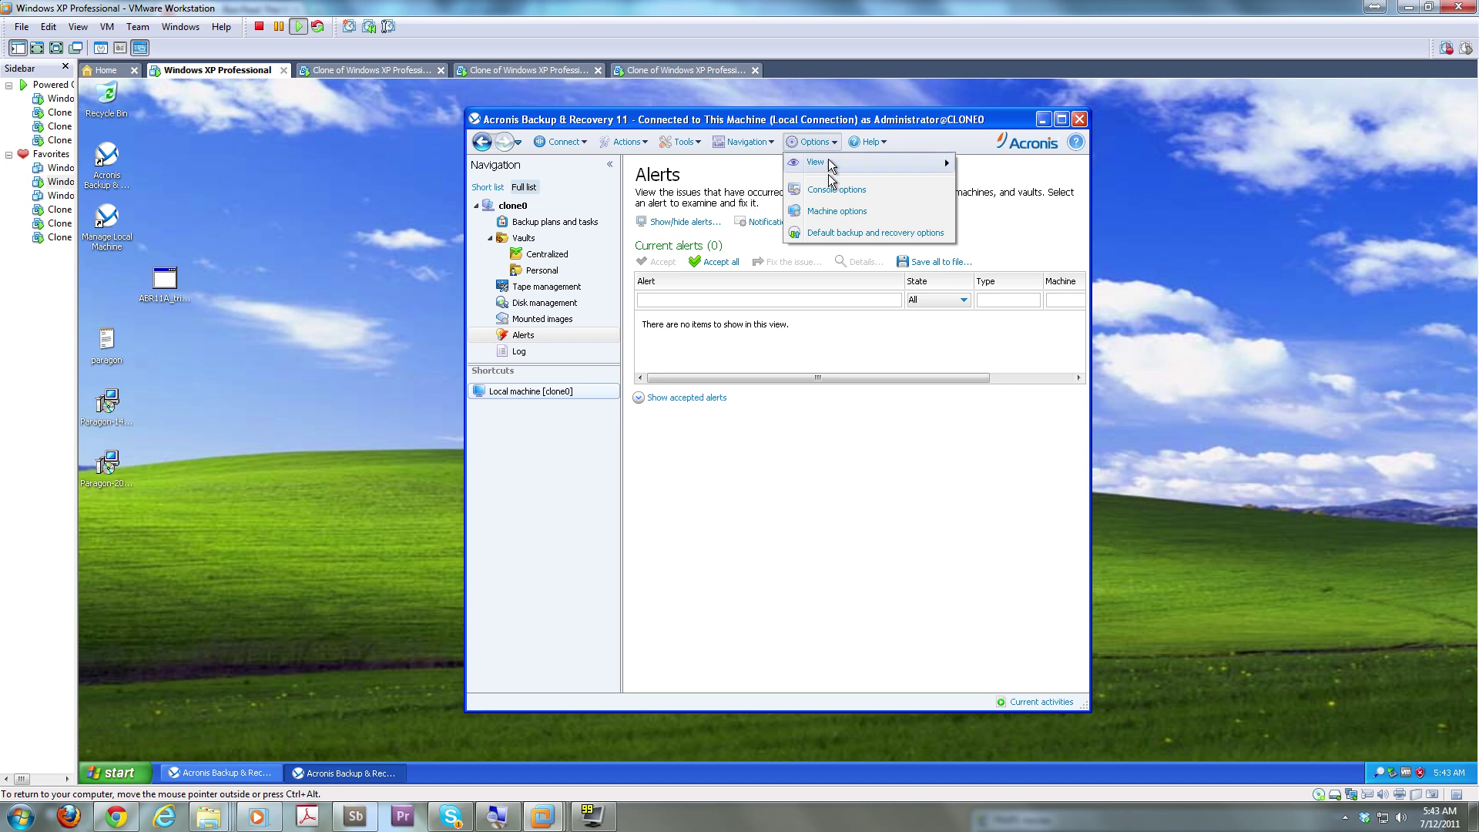
{"action": "left_click", "coordinate": [1076, 122]}
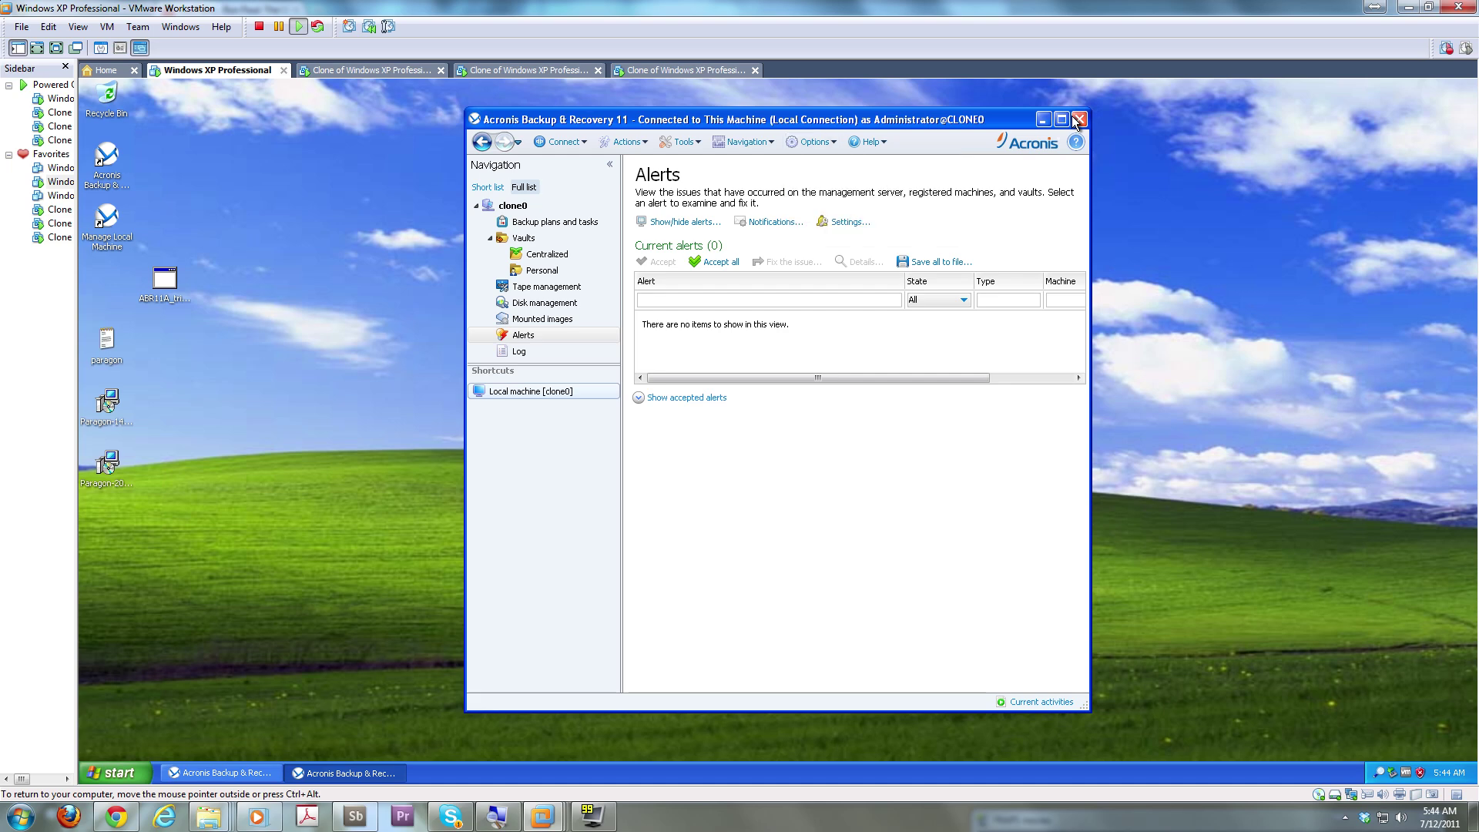
{"action": "left_click", "coordinate": [1078, 121]}
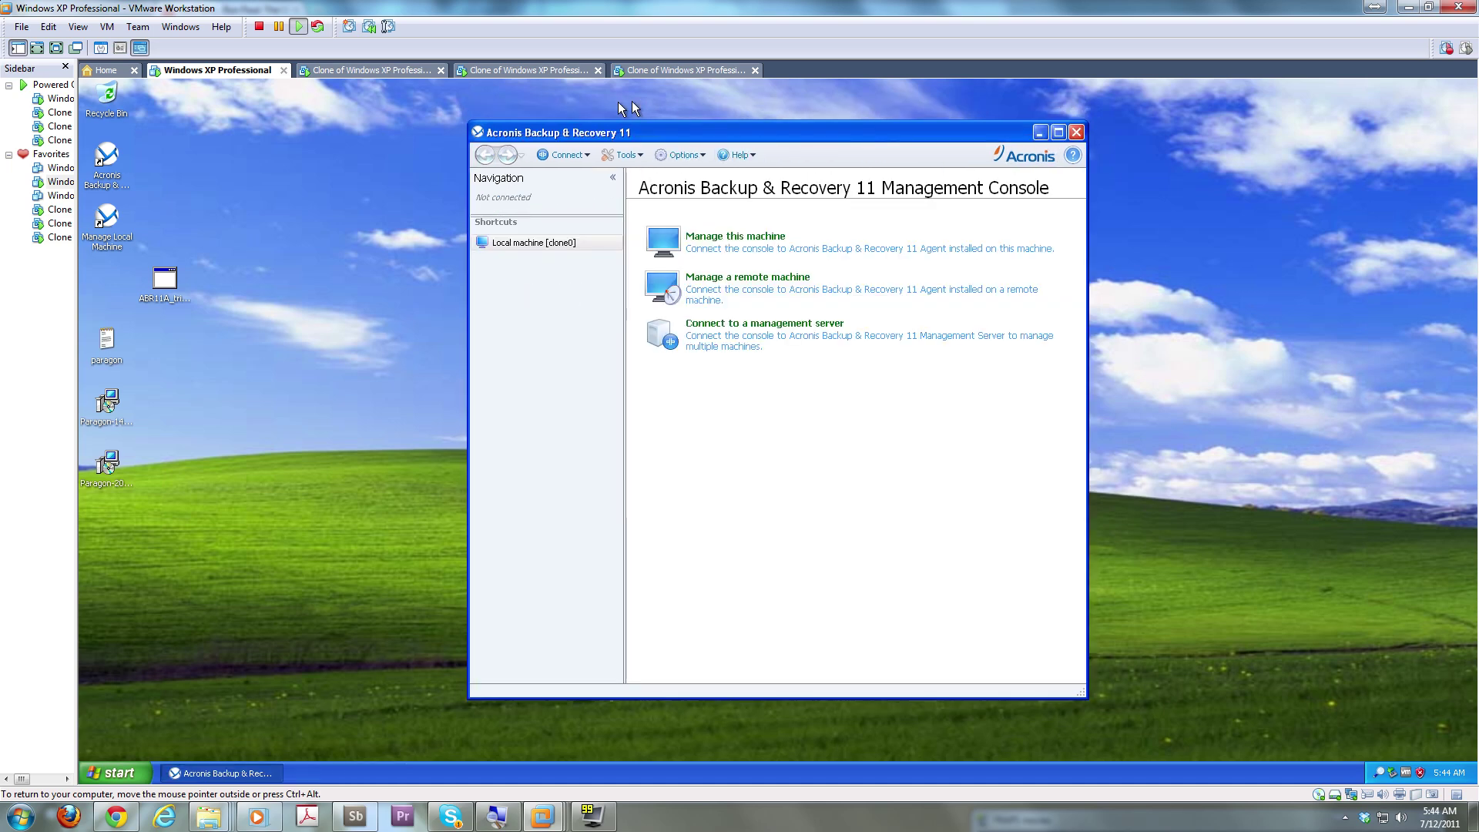
Close the remaining console and open the C:\share folder on the Windows XP Professional VM
{"action": "left_click", "coordinate": [1077, 133]}
{"action": "left_click", "coordinate": [100, 171]}
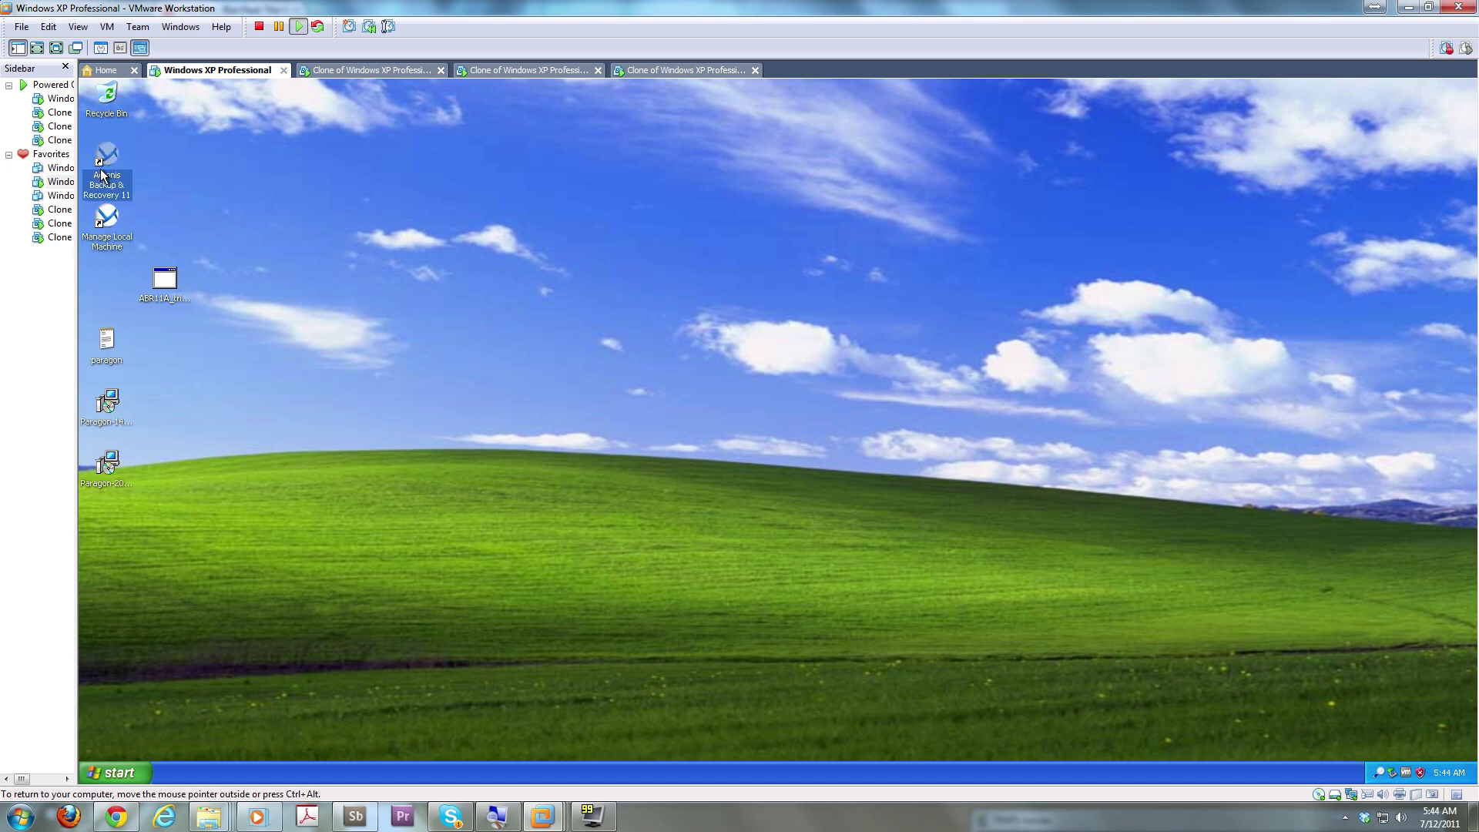
{"action": "left_click", "coordinate": [96, 256]}
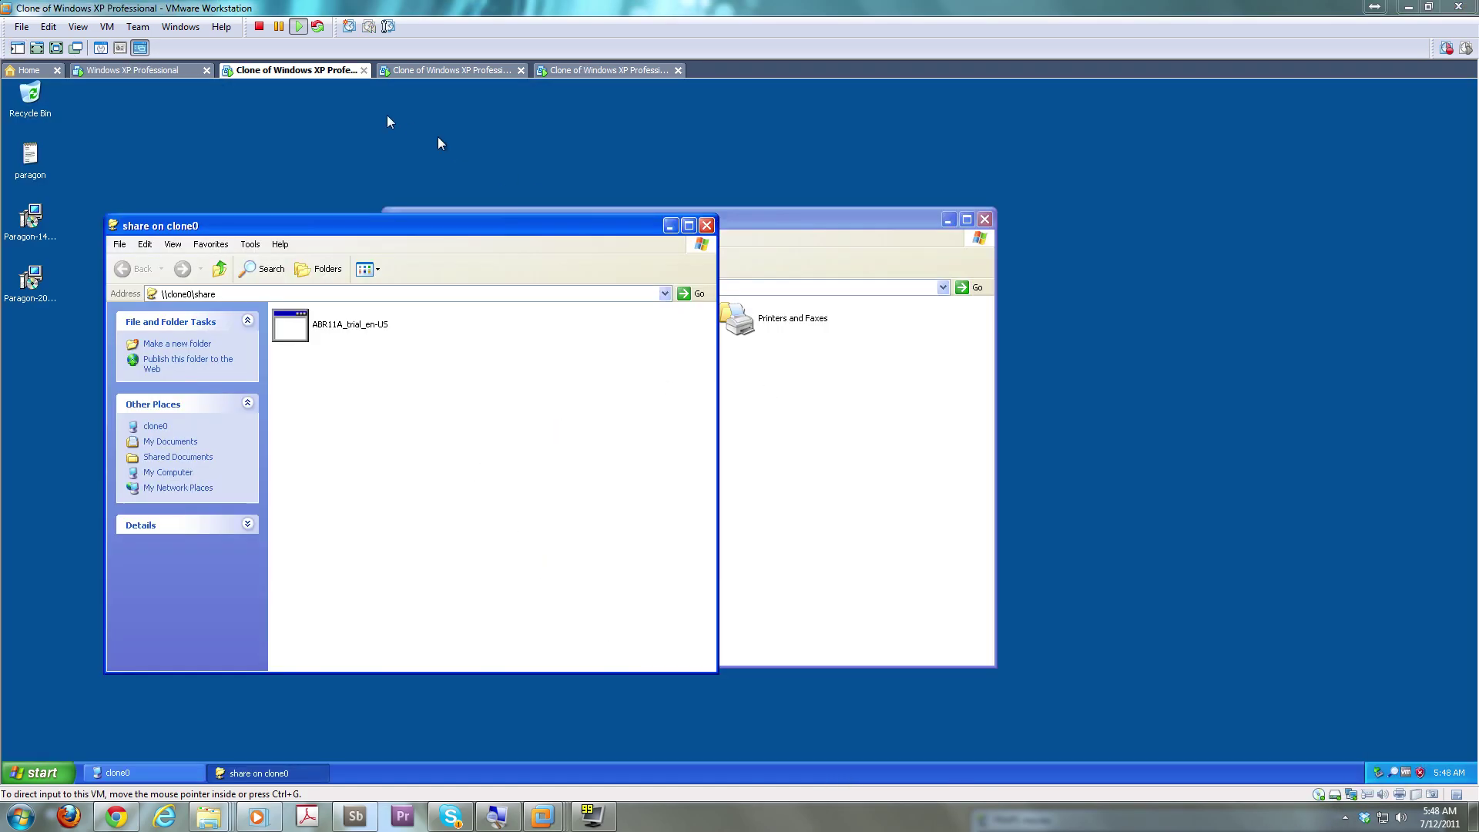
{"action": "left_click", "coordinate": [148, 73]}
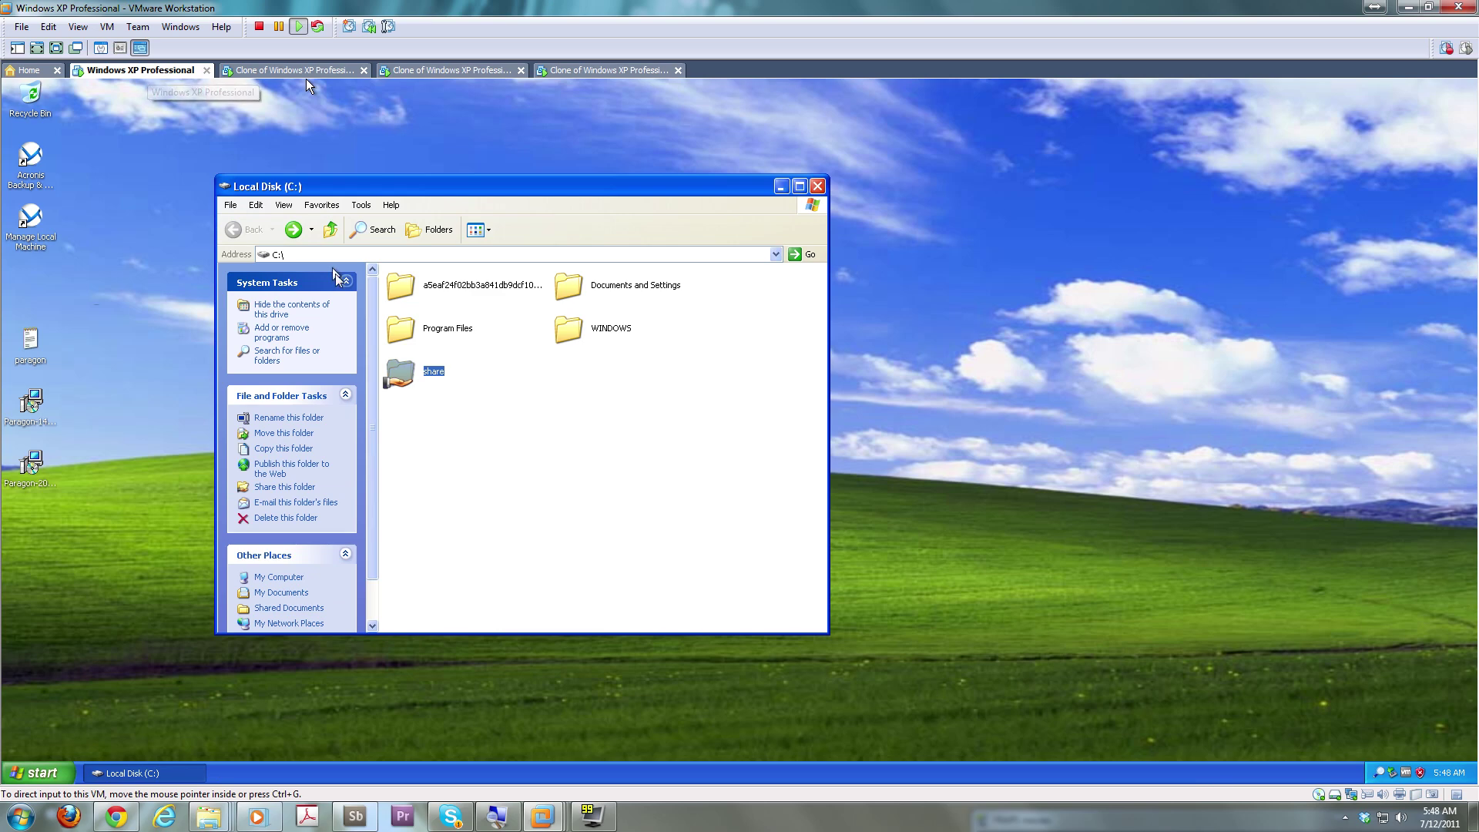
{"action": "left_click", "coordinate": [437, 374]}
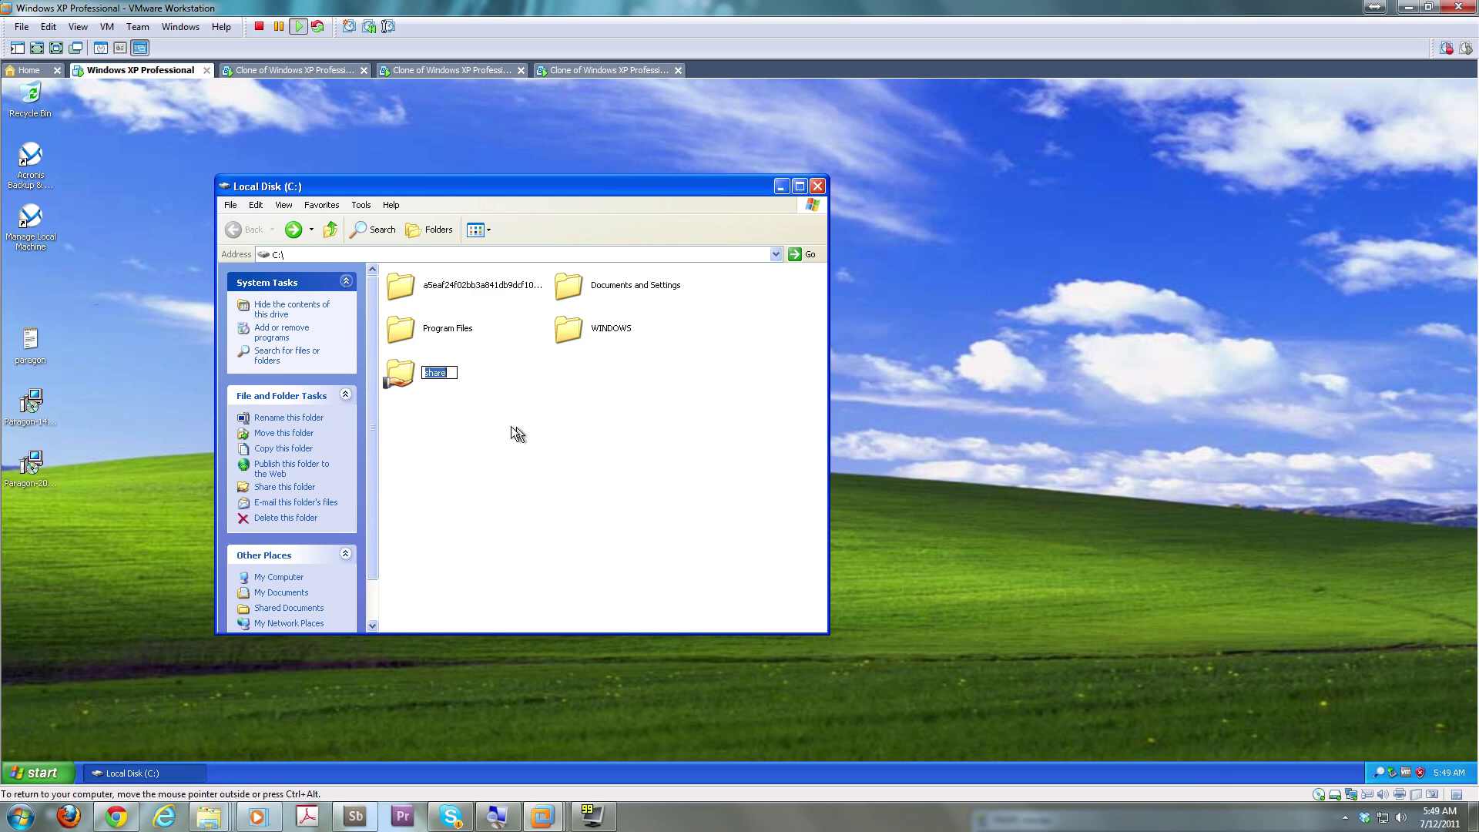
{"action": "double_click", "coordinate": [400, 374]}
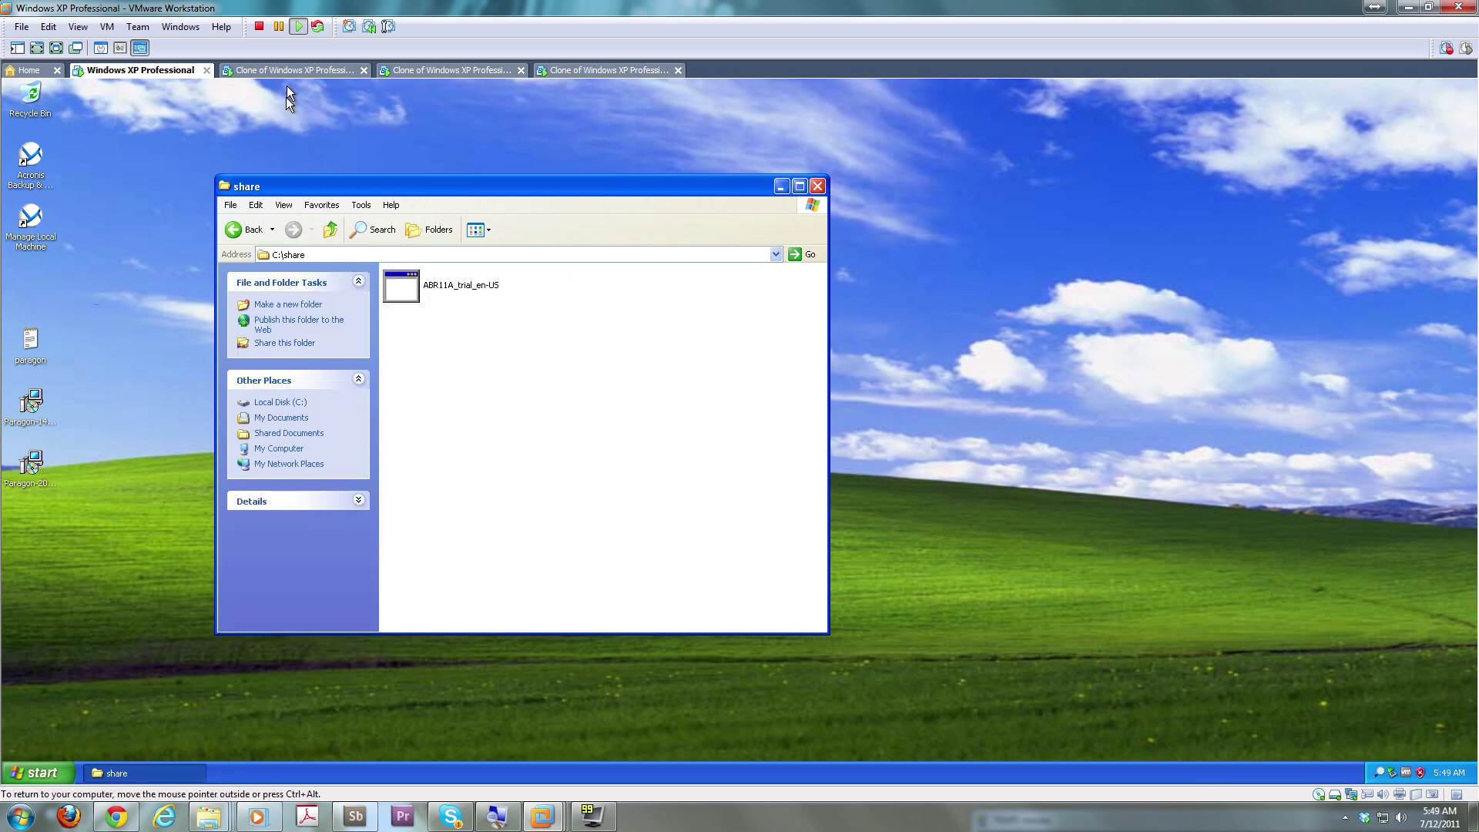
On the first clone, copy ABR11A_trial_en-US from the share and paste it onto the desktop
{"action": "left_click", "coordinate": [290, 71]}
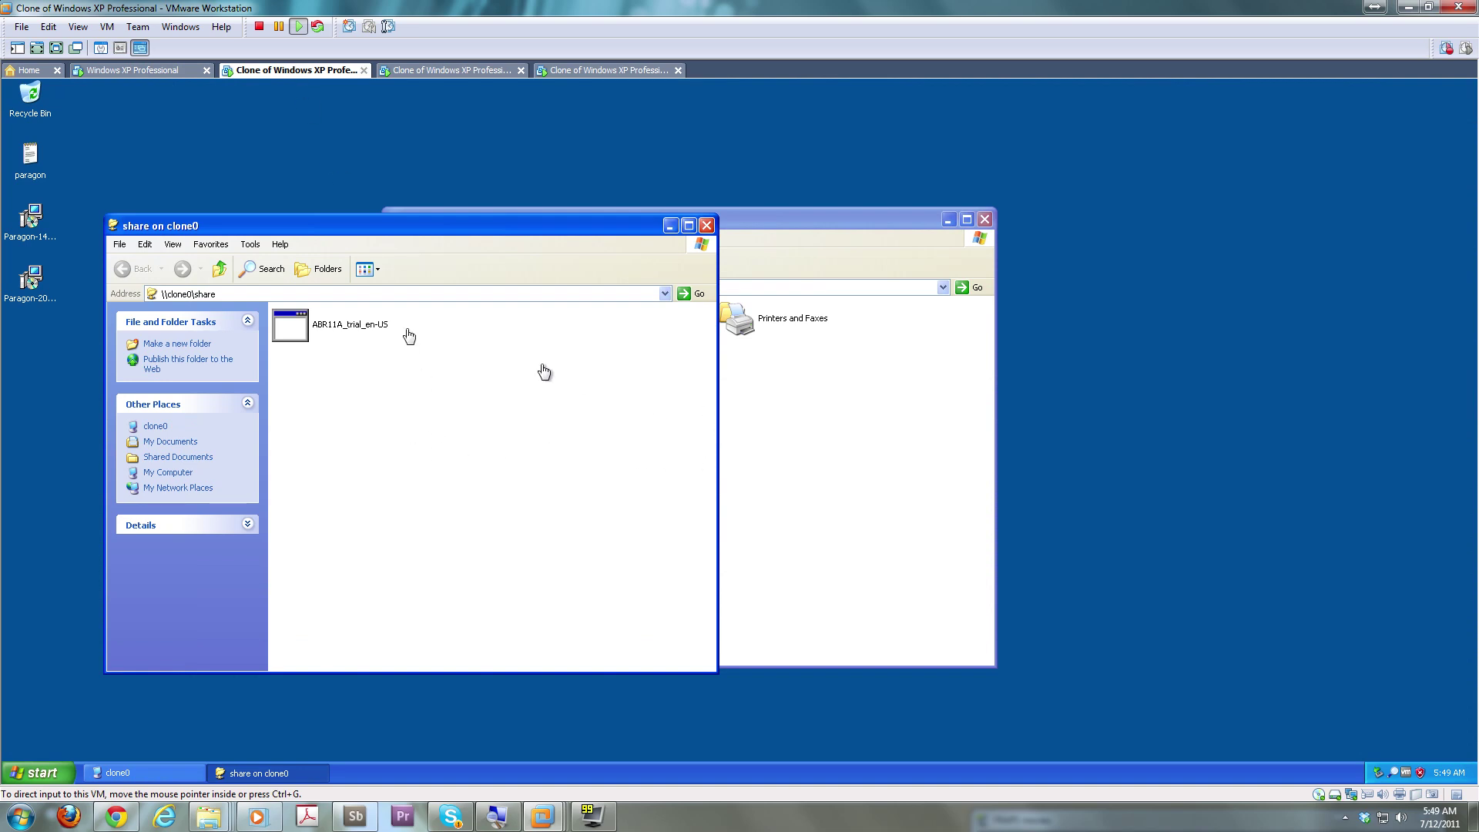
{"action": "left_click", "coordinate": [307, 324]}
{"action": "right_click", "coordinate": [304, 323]}
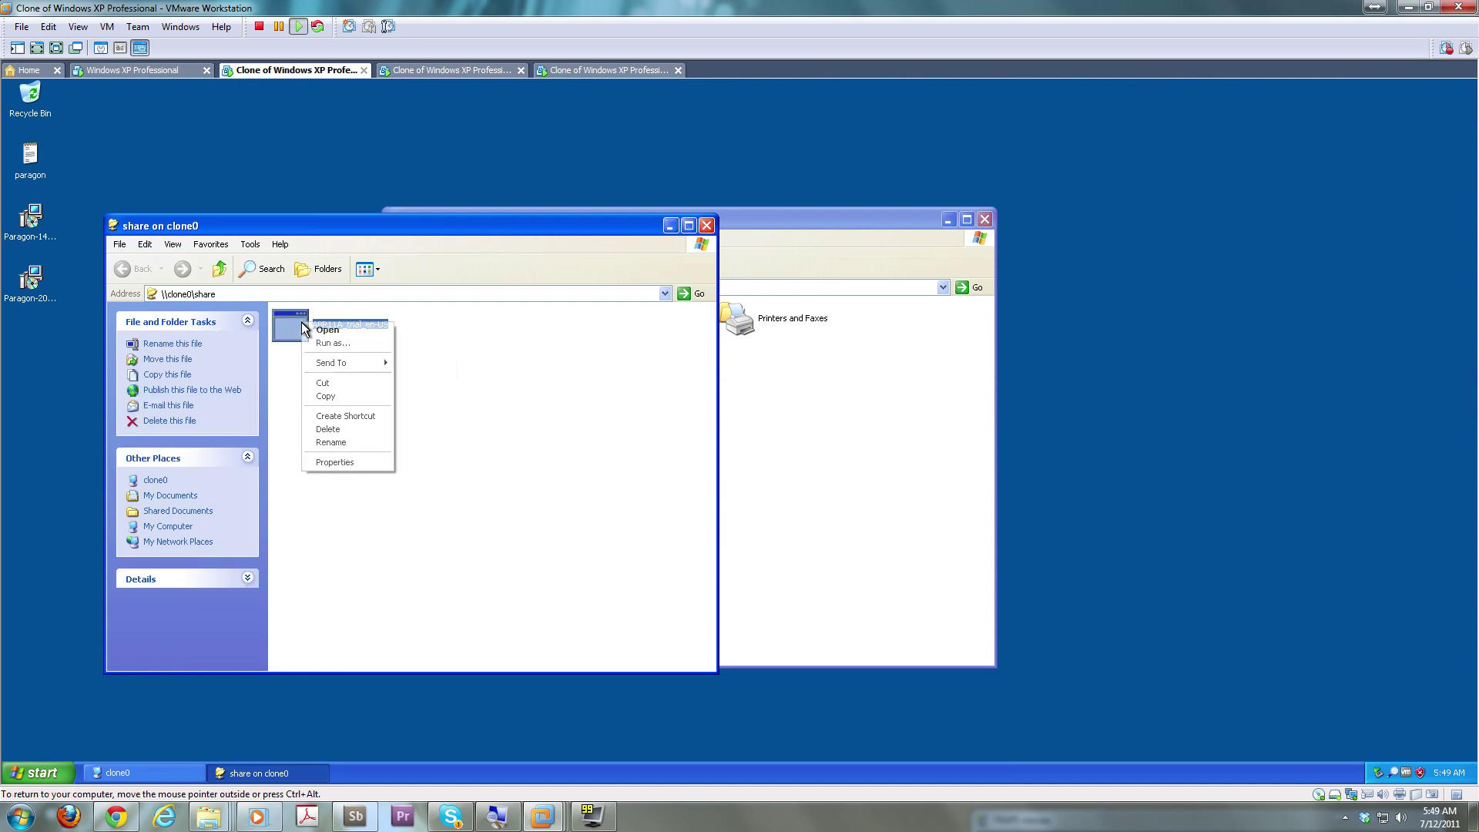
{"action": "left_click", "coordinate": [363, 397]}
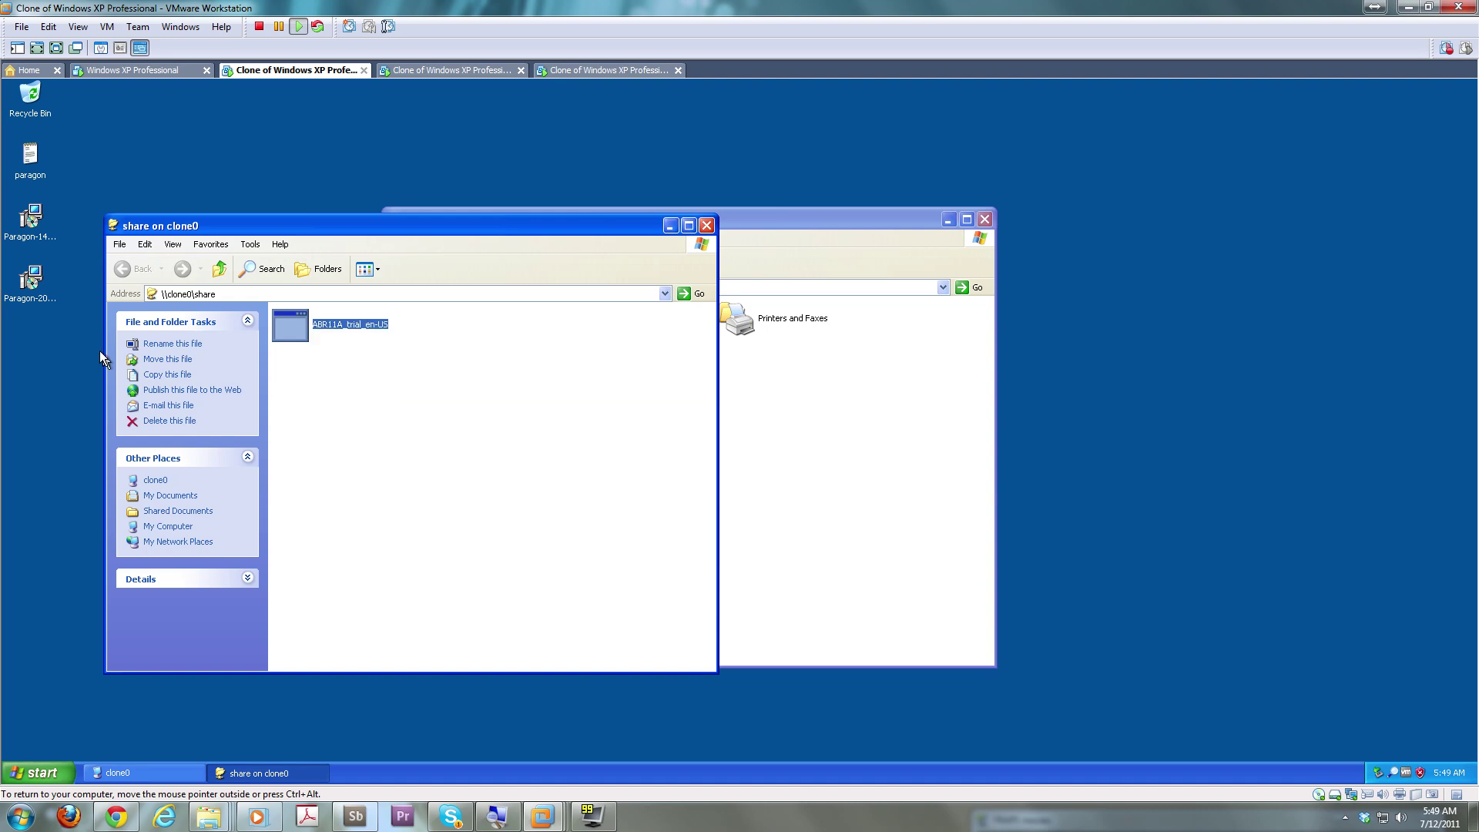
{"action": "right_click", "coordinate": [50, 354]}
{"action": "left_click", "coordinate": [71, 396]}
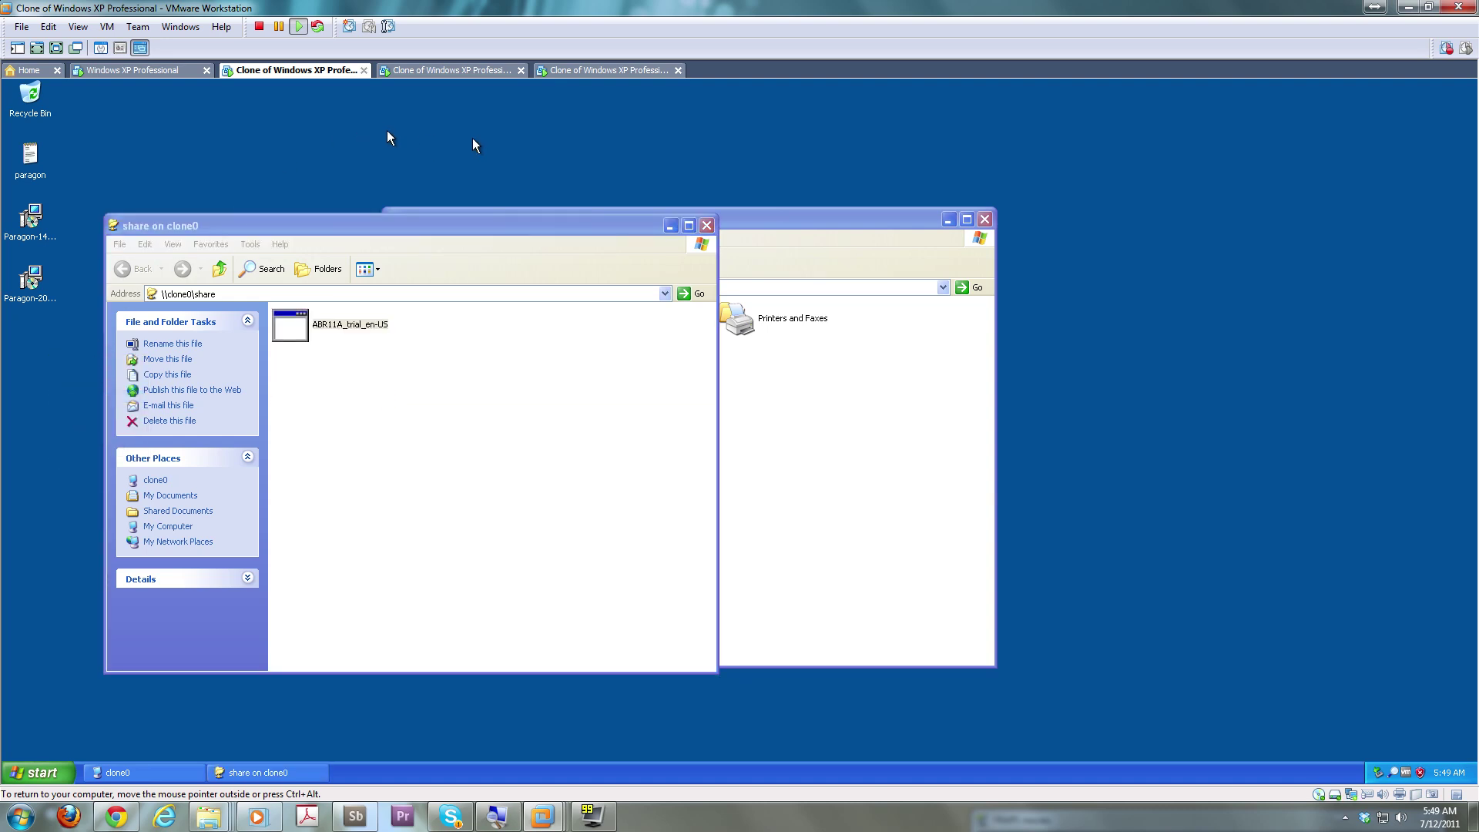
{"action": "left_click", "coordinate": [465, 71]}
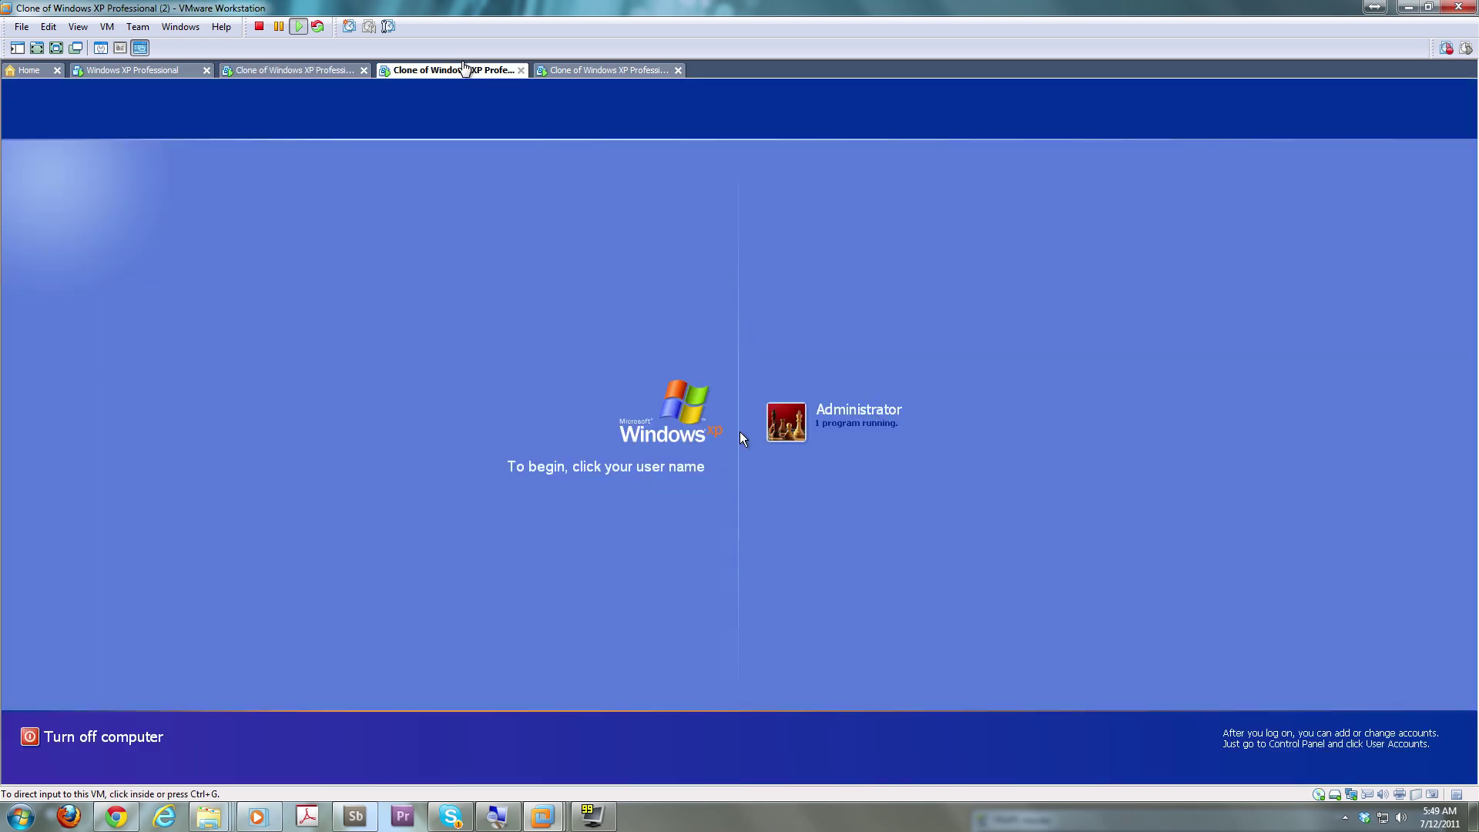
Log on to the second clone as Administrator and open \\clone0\share via Run
{"action": "left_click", "coordinate": [794, 423]}
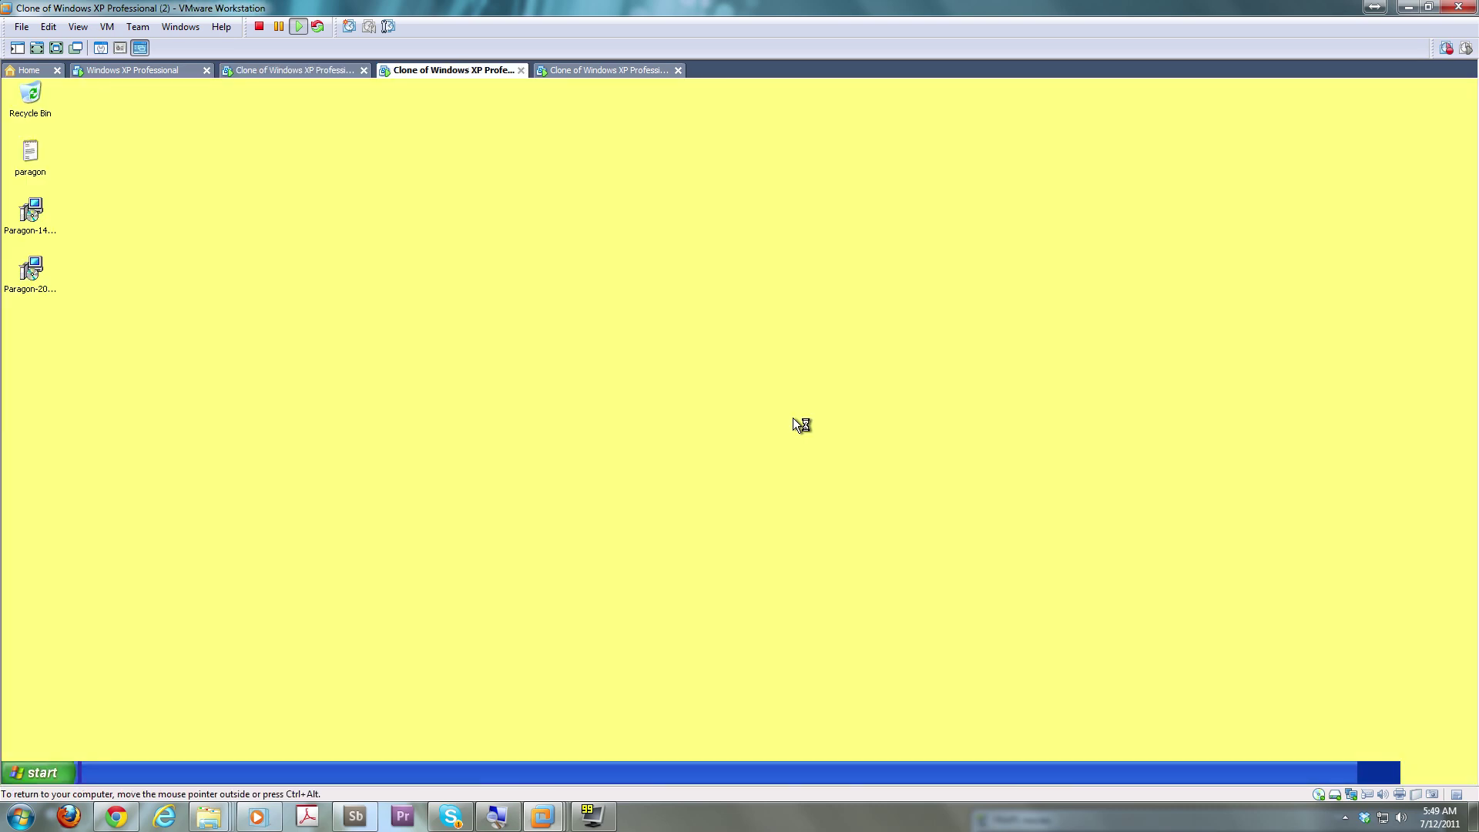
{"action": "left_click", "coordinate": [42, 774]}
{"action": "left_click", "coordinate": [205, 701]}
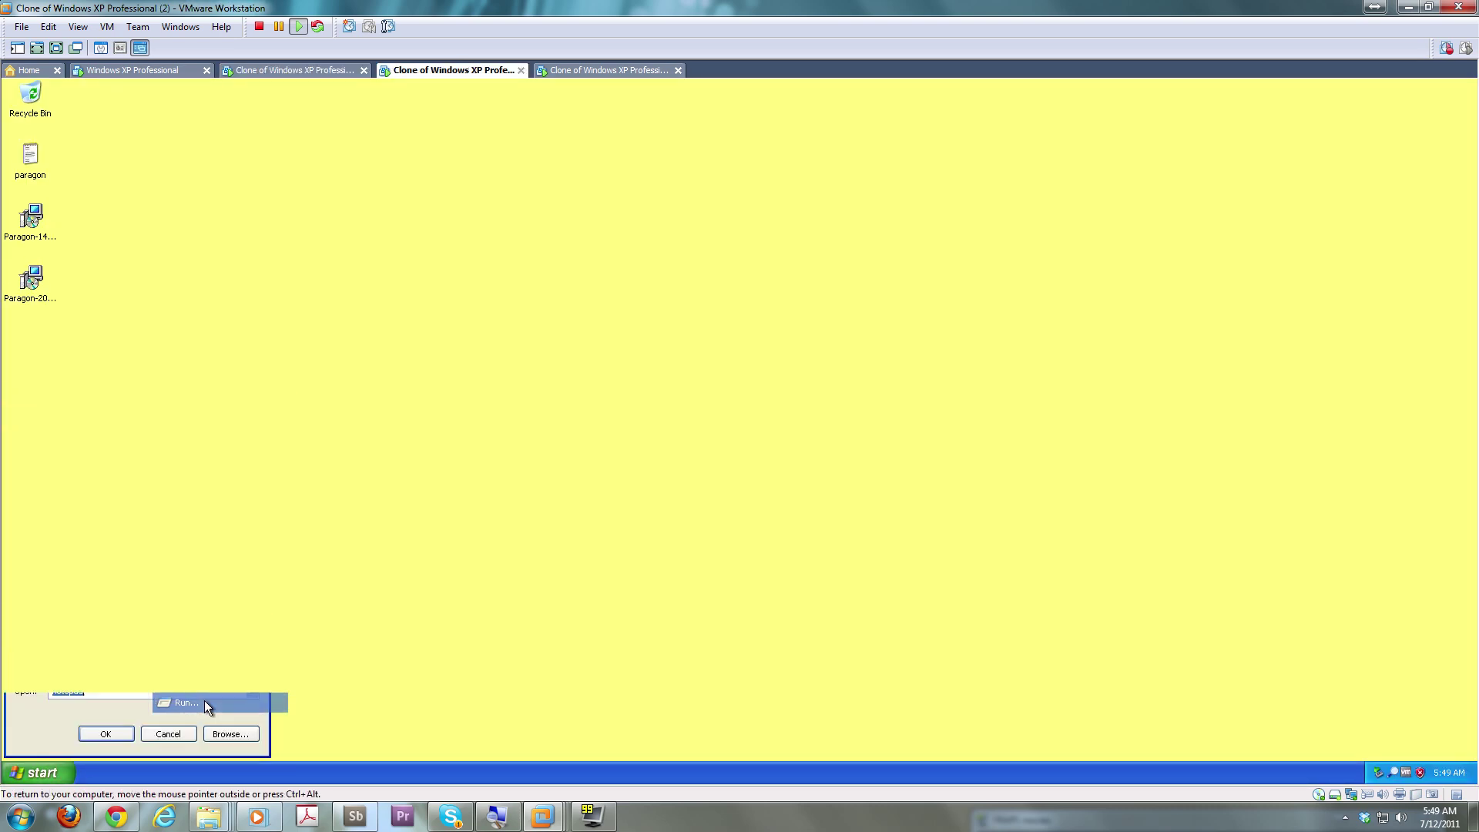
{"action": "type", "text": "\\\\clone0\\share"}
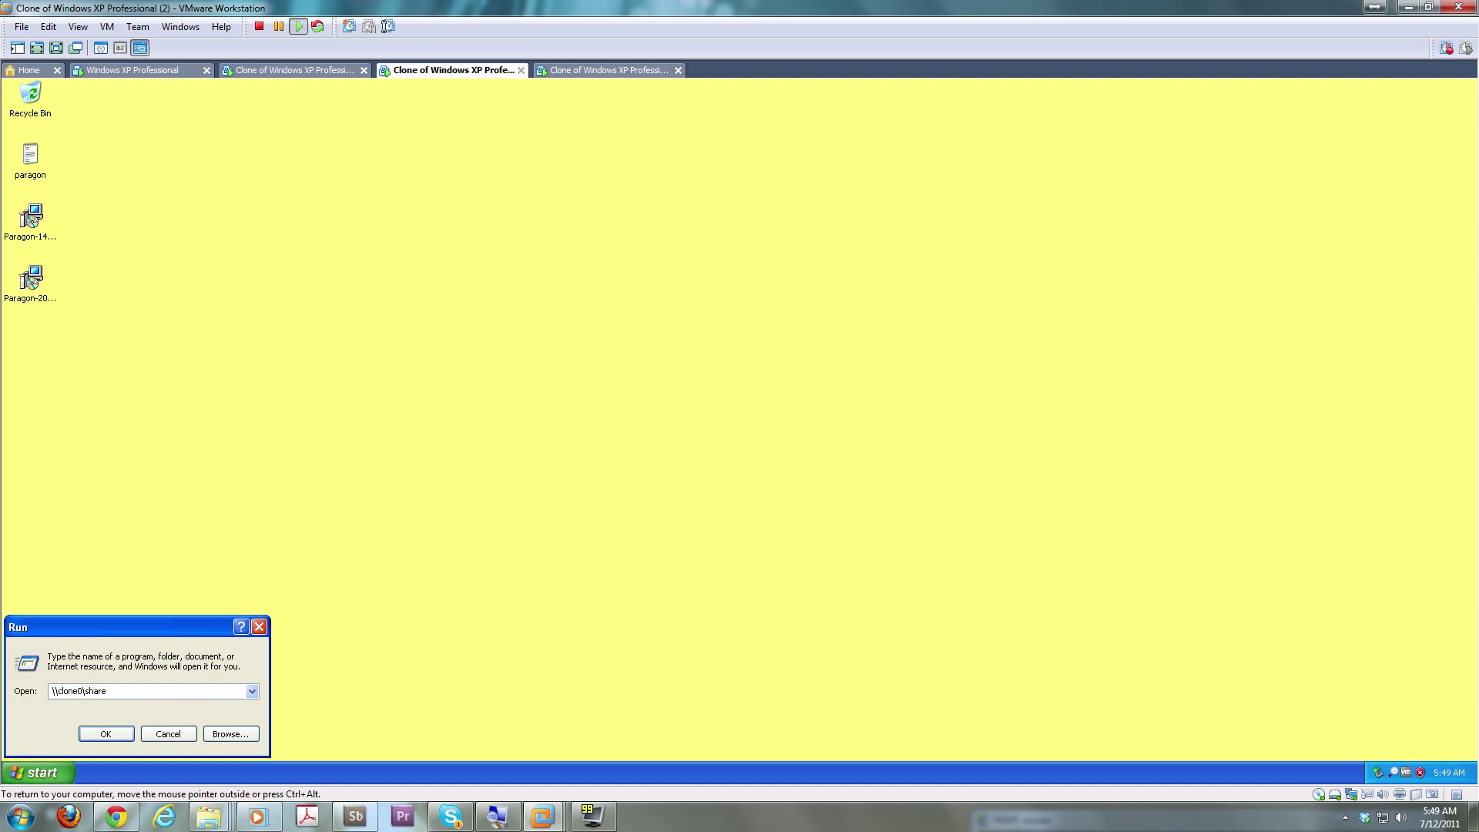
{"action": "key", "text": "Return"}
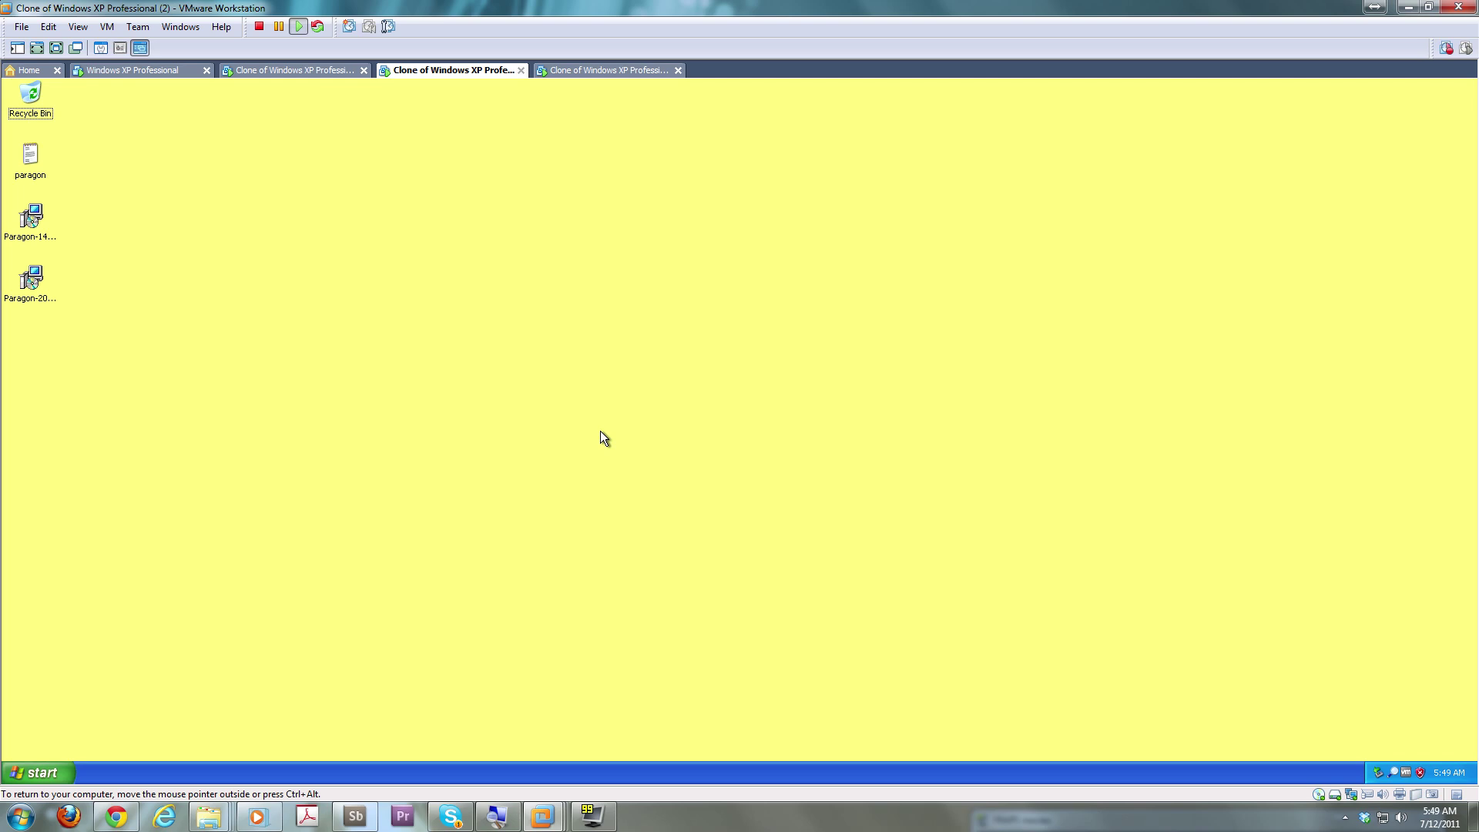
Log on to the third clone as Administrator and open \\clone0\share there too
{"action": "left_click", "coordinate": [627, 72]}
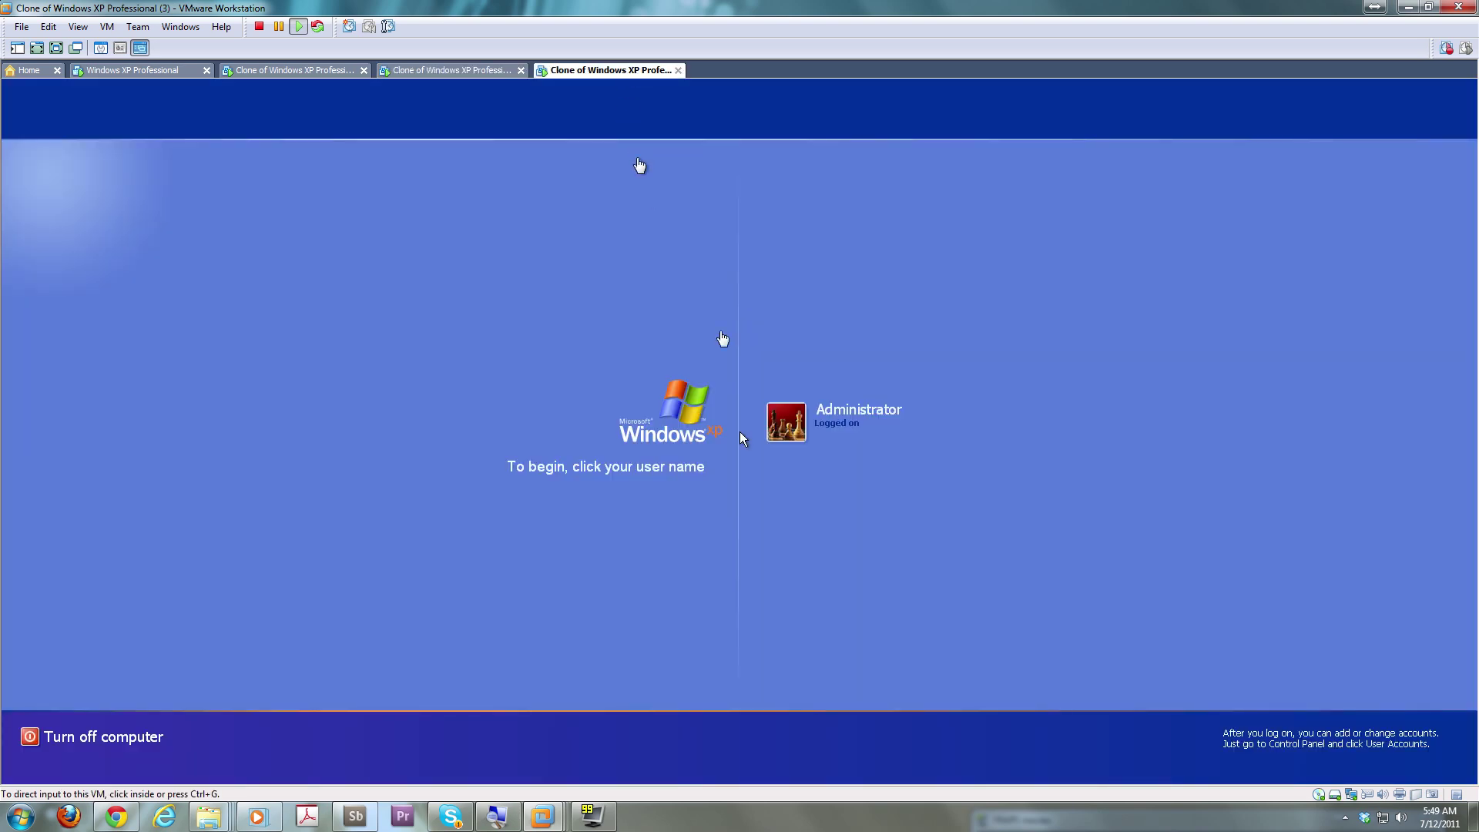
{"action": "left_click", "coordinate": [789, 416]}
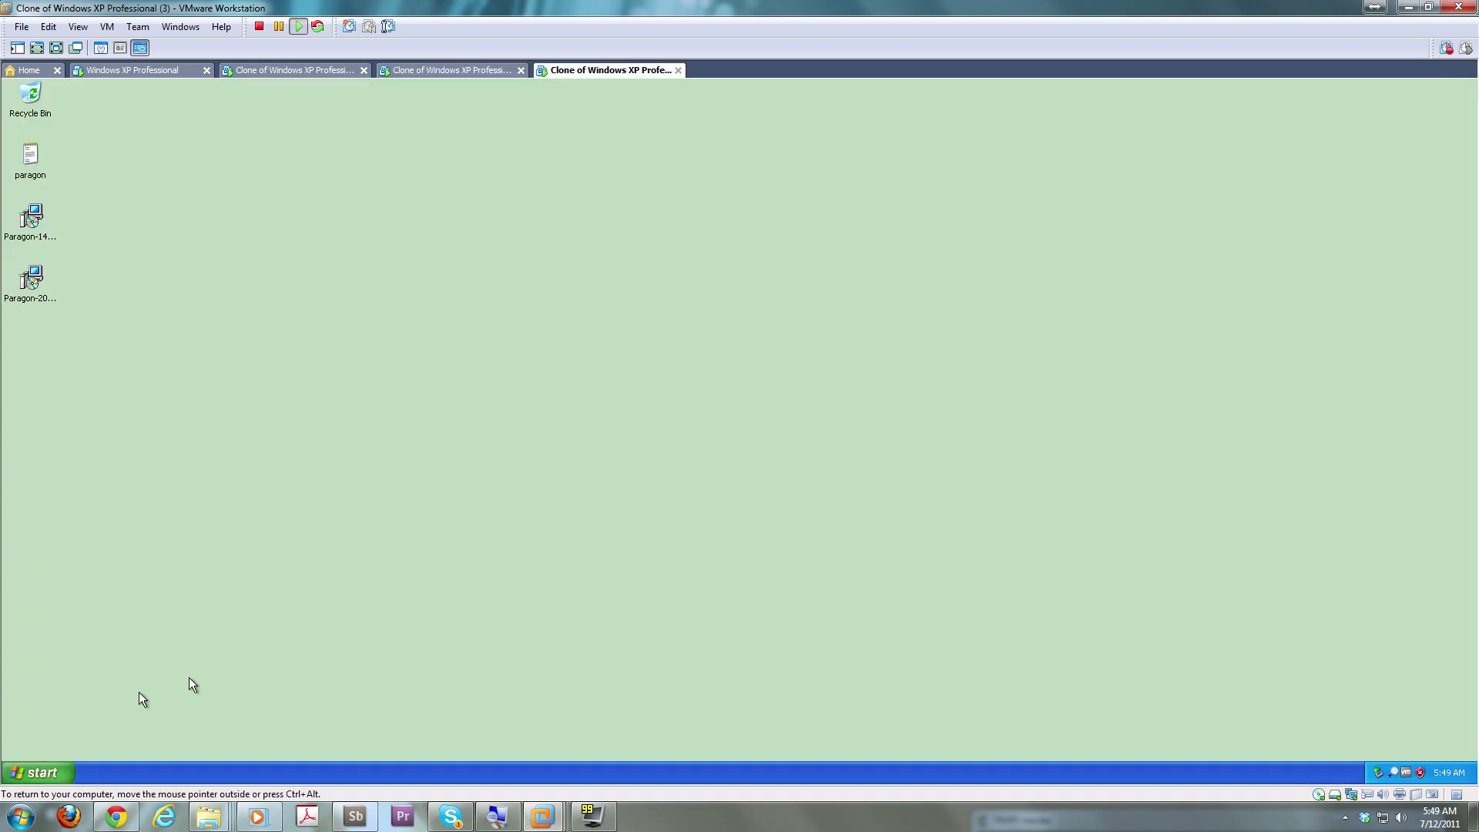
{"action": "left_click", "coordinate": [20, 774]}
{"action": "left_click", "coordinate": [187, 704]}
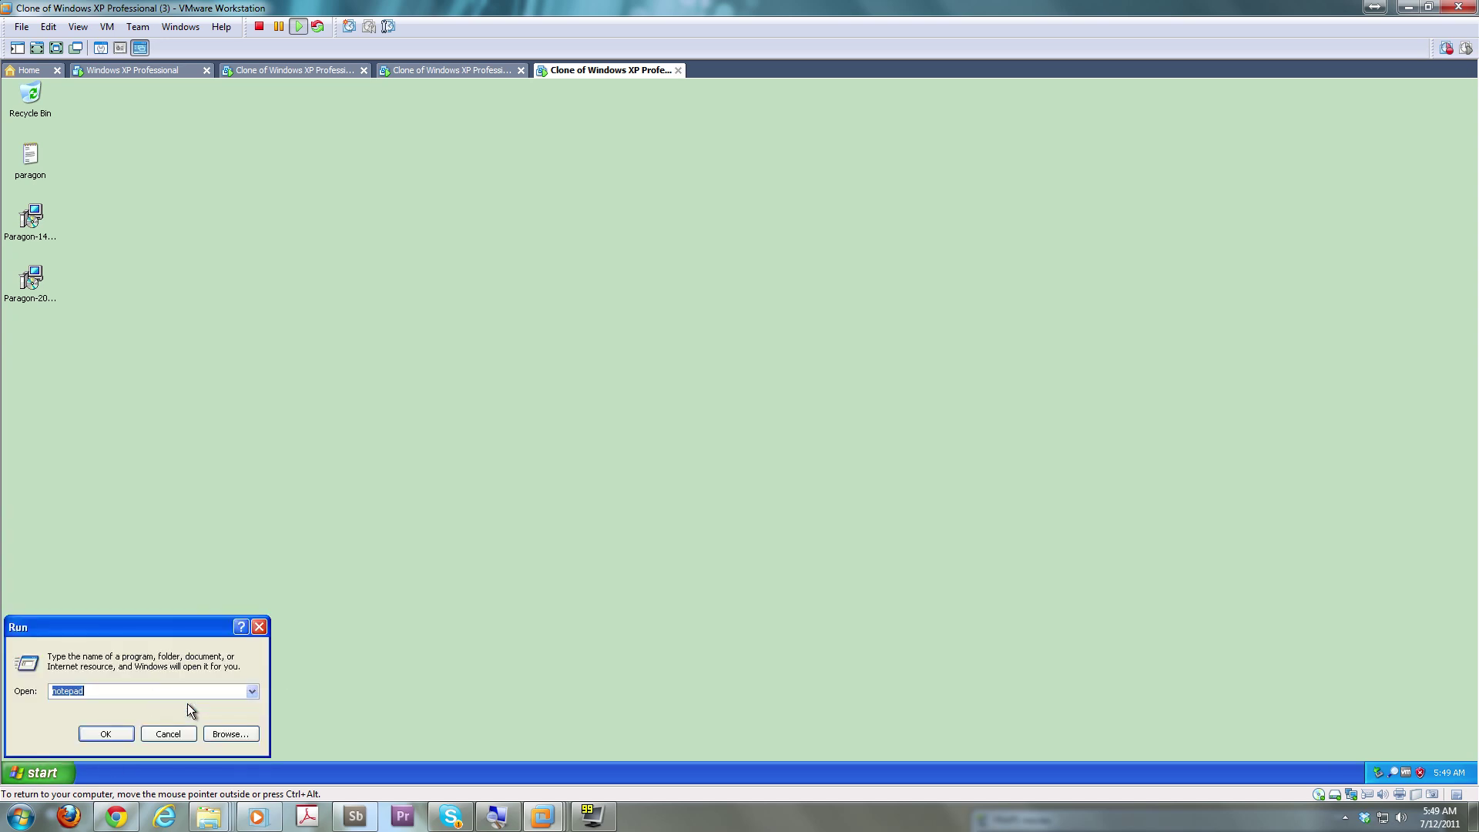
{"action": "type", "text": "\\clone0\\share"}
{"action": "key", "text": "Return"}
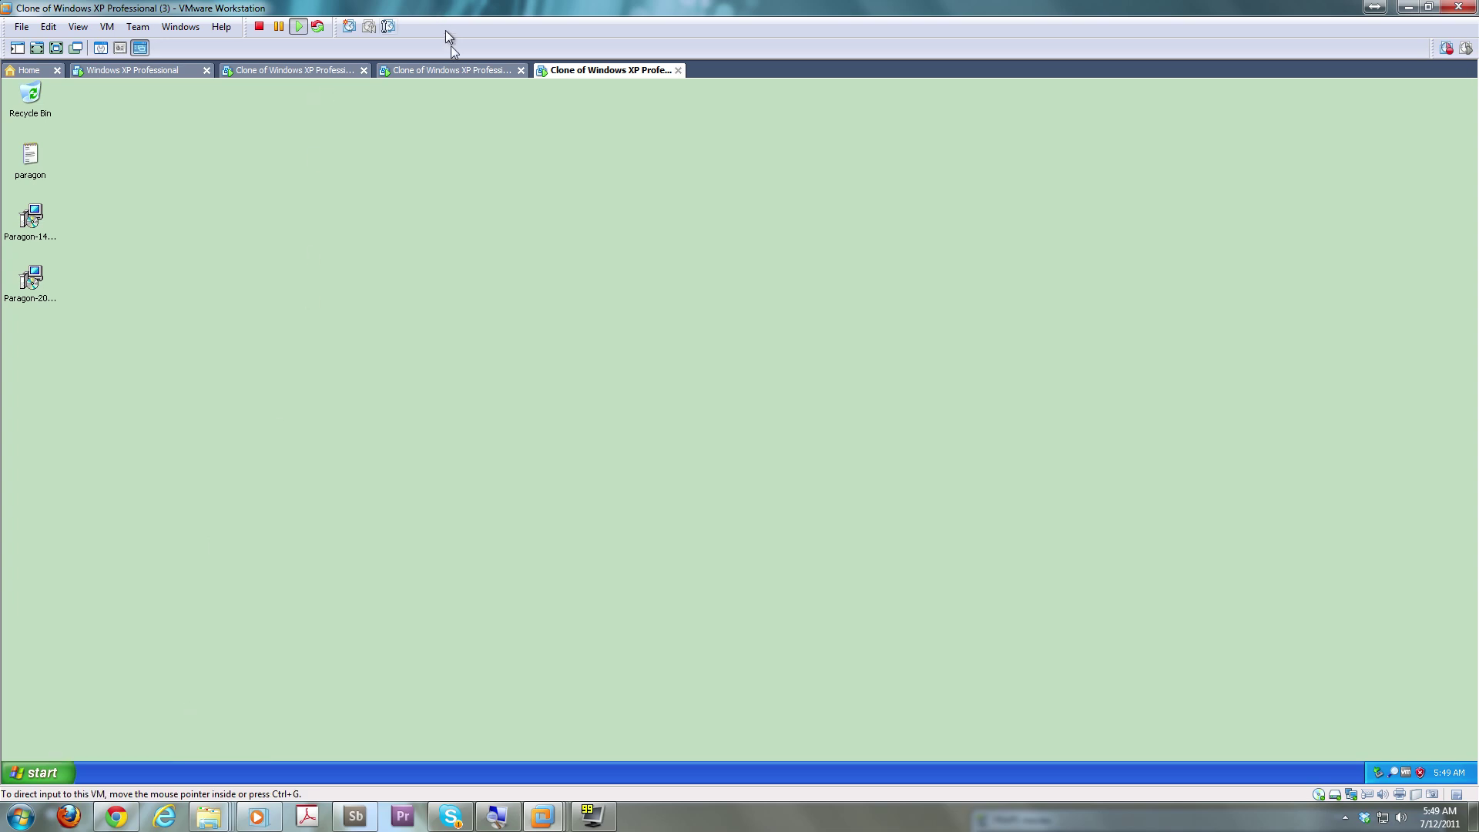
Check the installer copy progress by switching among the three clone VMs
{"action": "left_click", "coordinate": [452, 71]}
{"action": "left_click", "coordinate": [251, 72]}
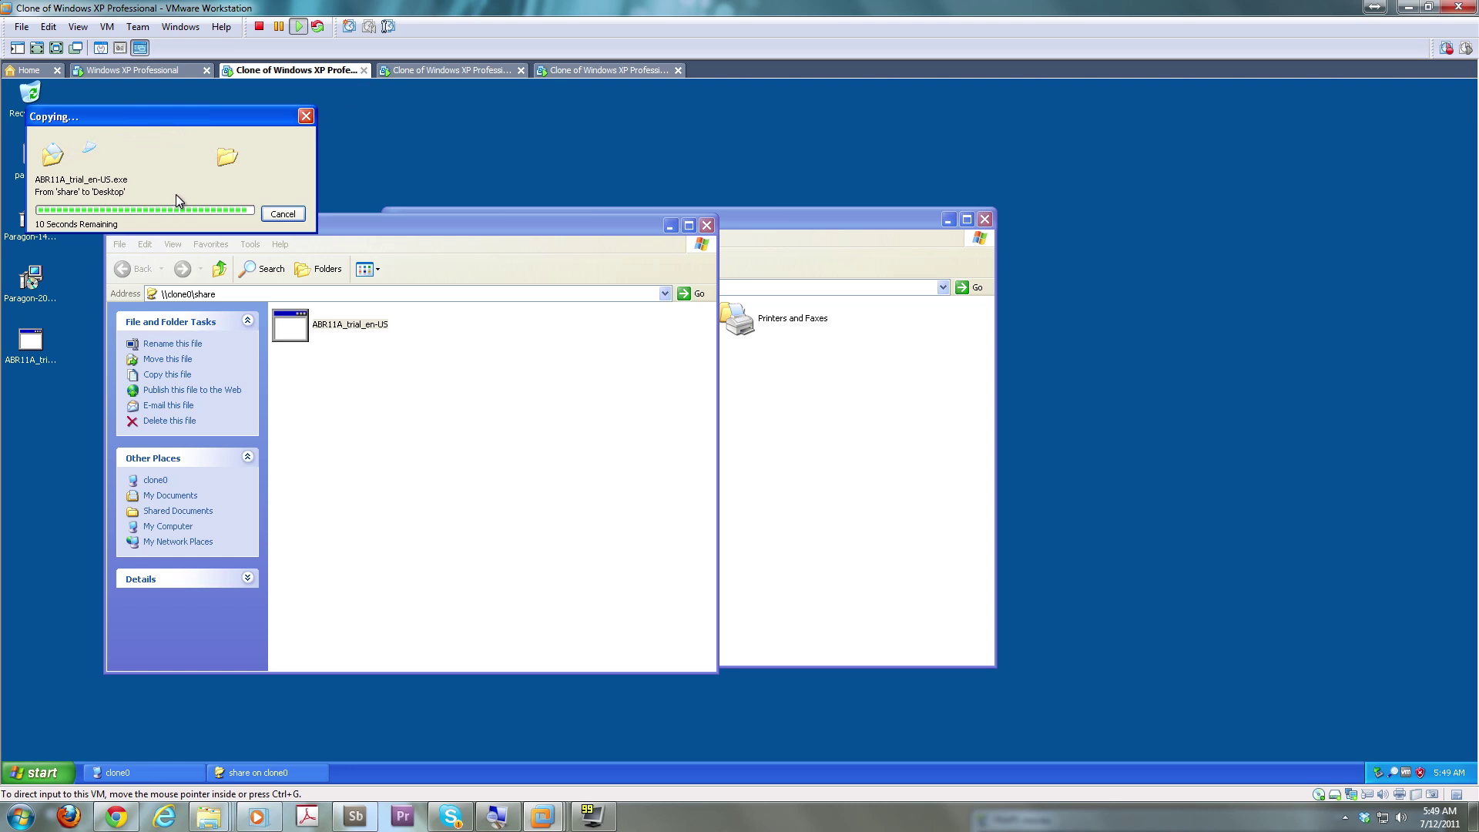
{"action": "left_click", "coordinate": [441, 72]}
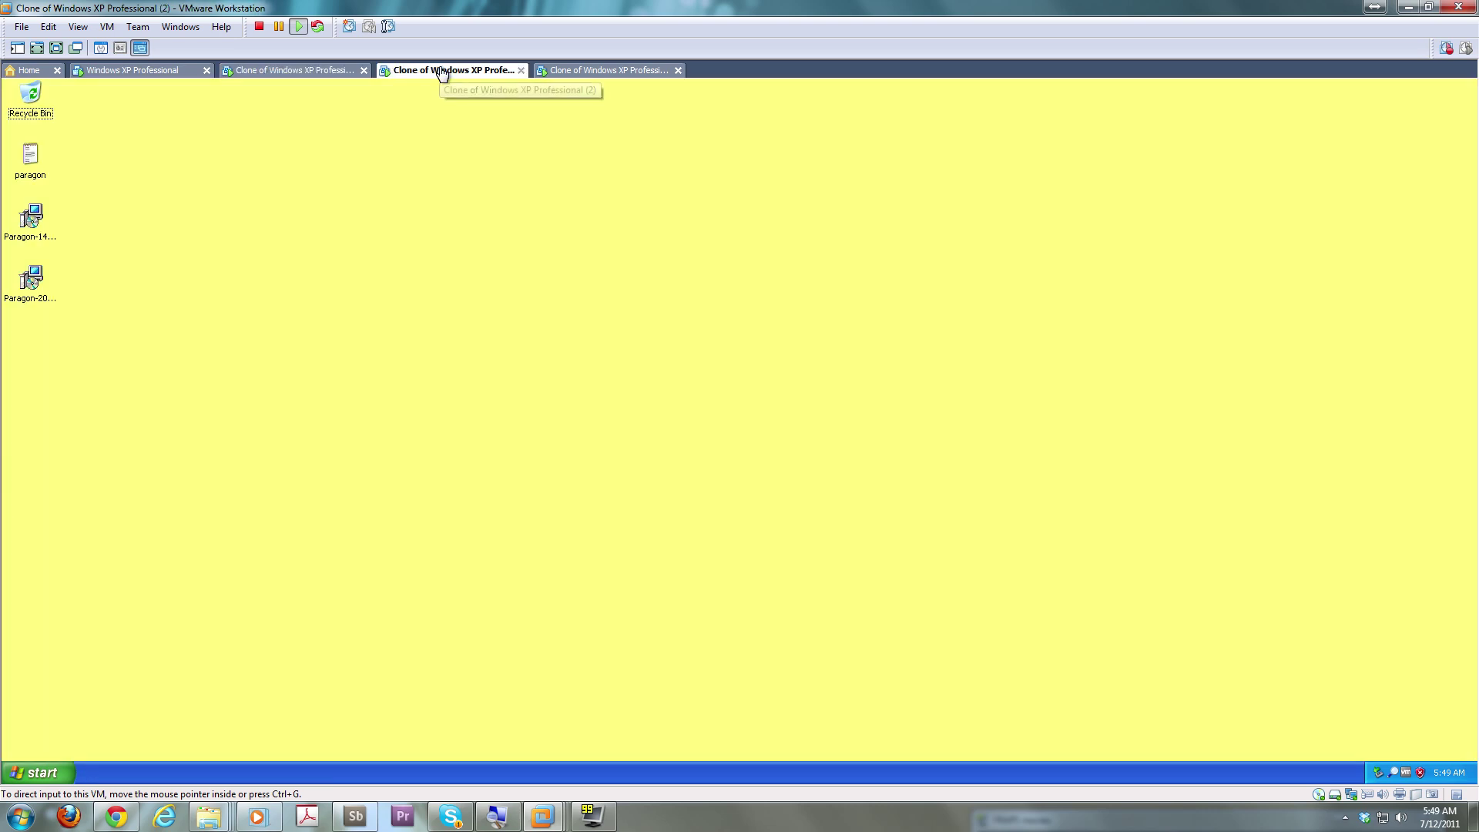
{"action": "left_click", "coordinate": [271, 72]}
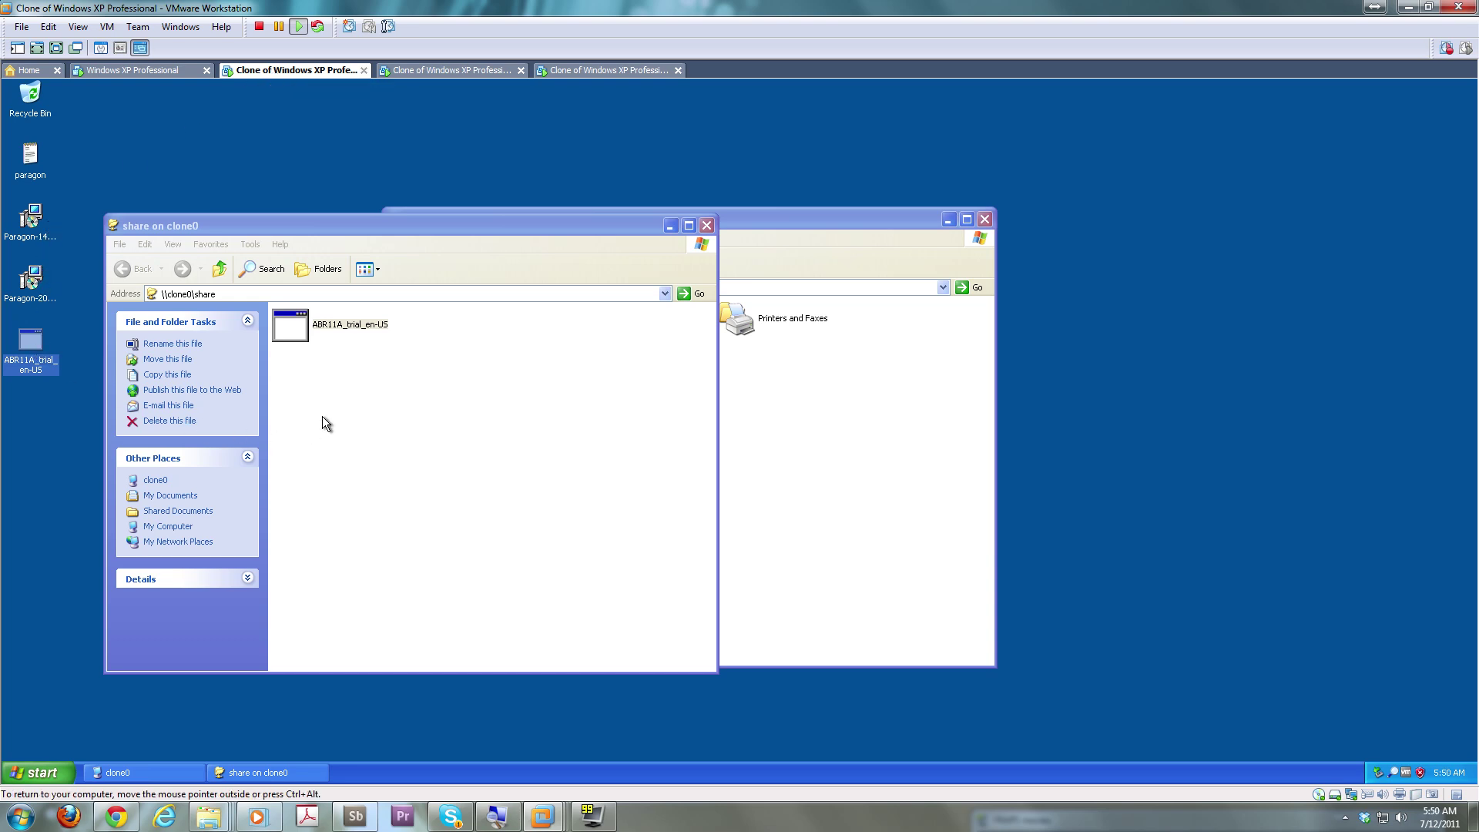
{"action": "left_click", "coordinate": [463, 71]}
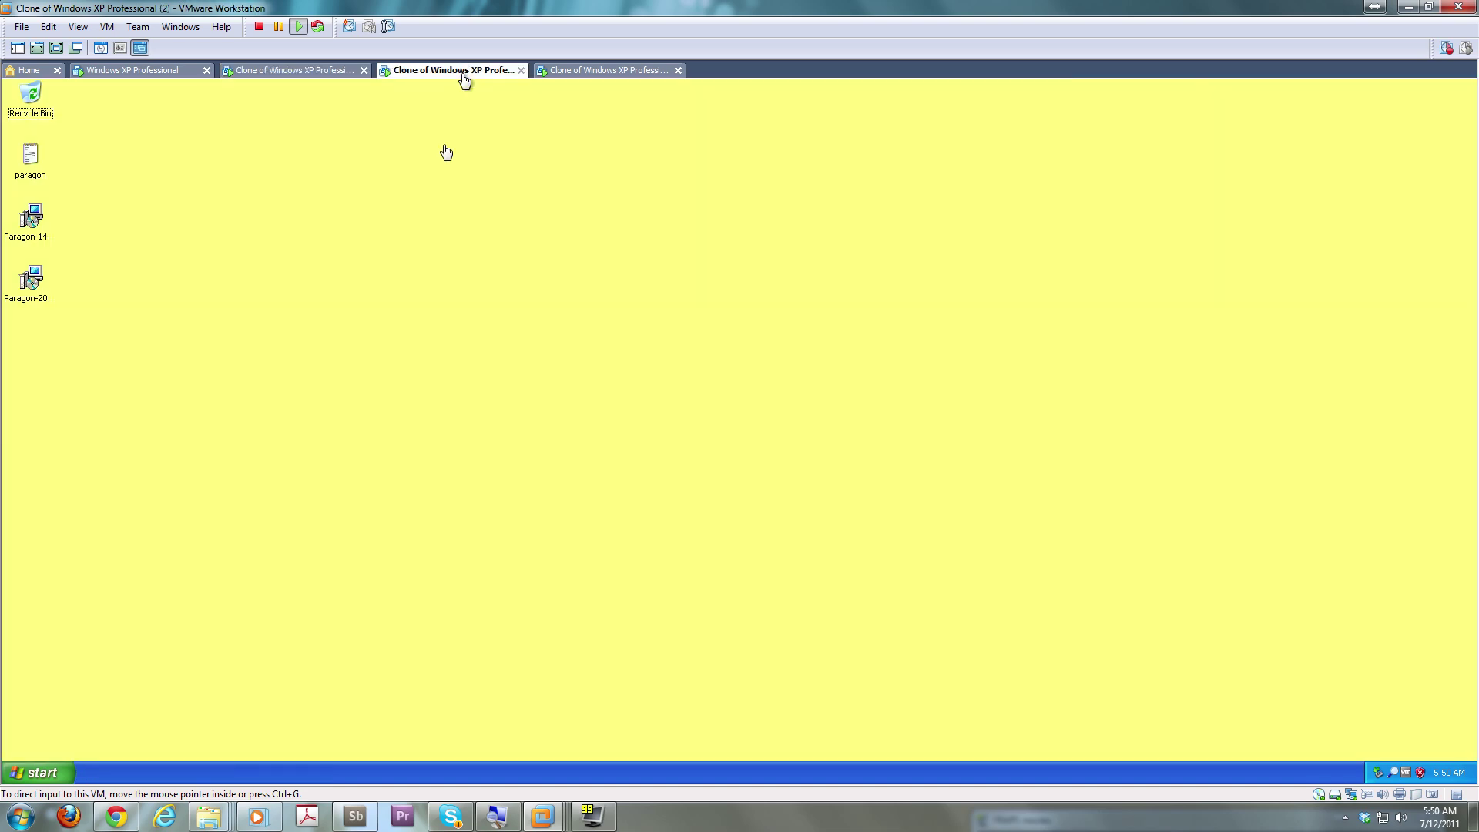
{"action": "left_click", "coordinate": [585, 72]}
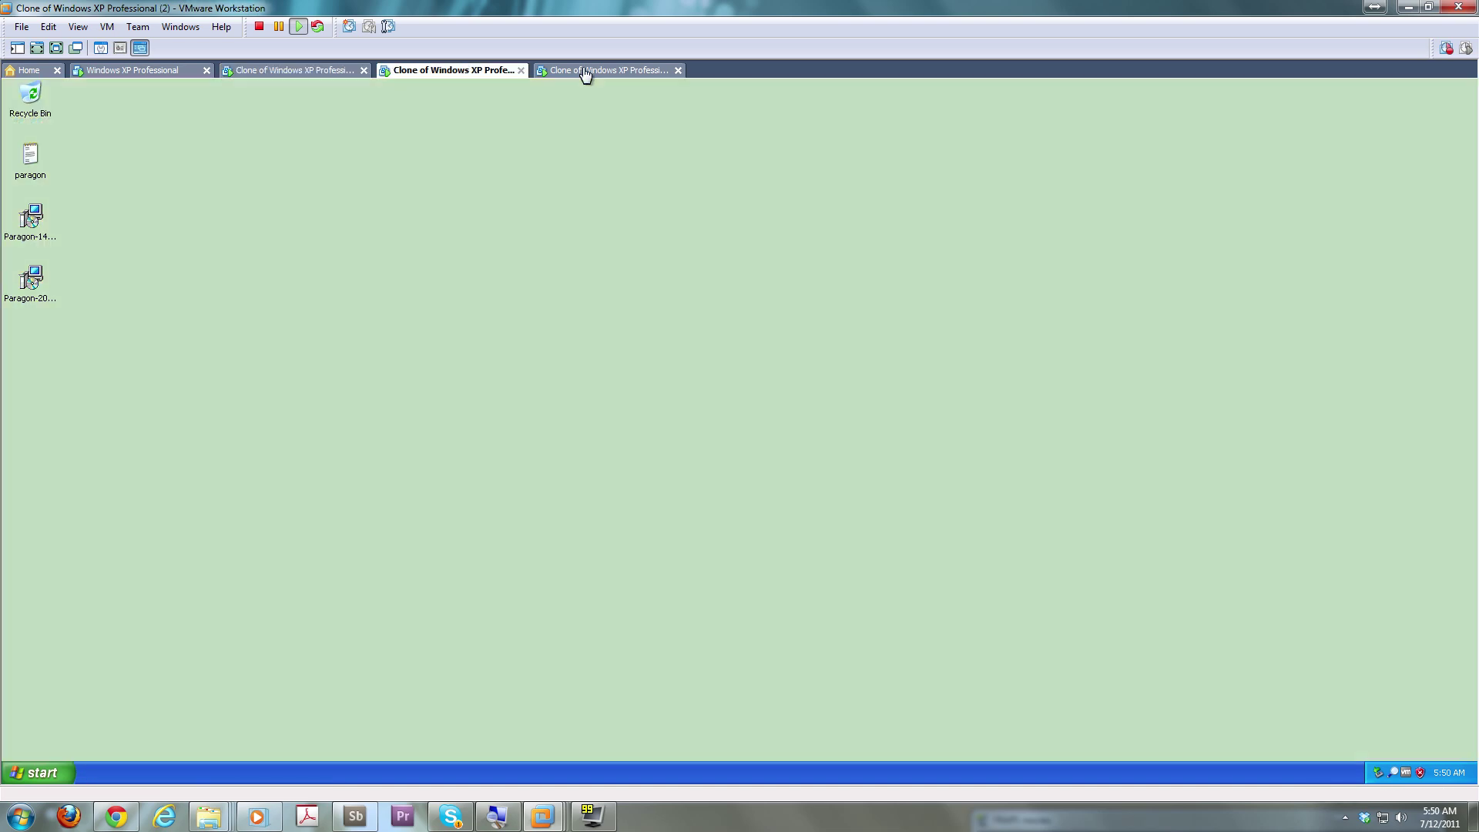
{"action": "left_click", "coordinate": [419, 77]}
{"action": "left_click", "coordinate": [287, 75]}
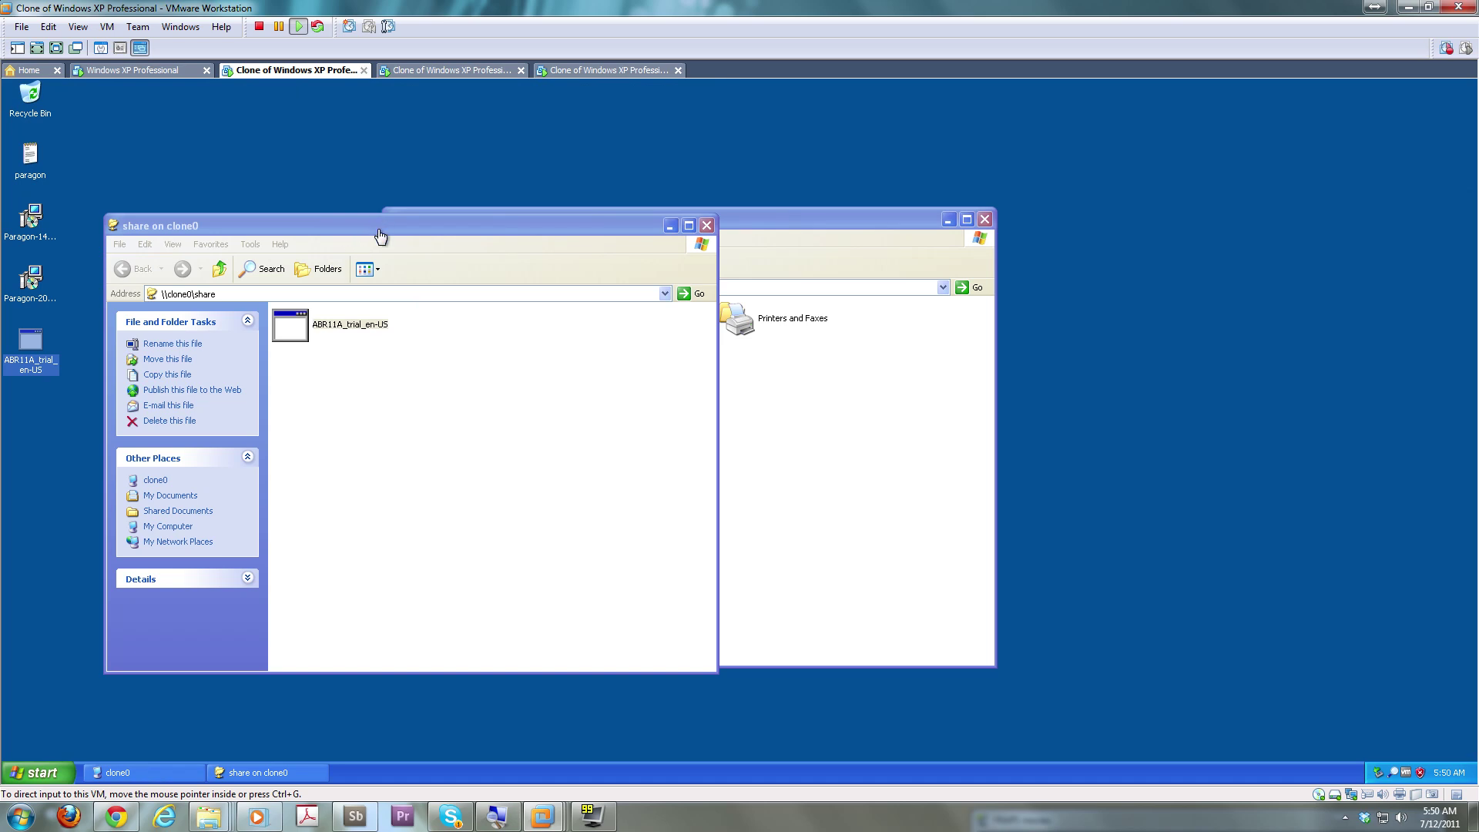
Close the 'share on clone0' and 'clone0' Explorer windows on the first clone
{"action": "left_click_drag", "start_coordinate": [502, 231], "coordinate": [776, 319]}
{"action": "left_click", "coordinate": [980, 313]}
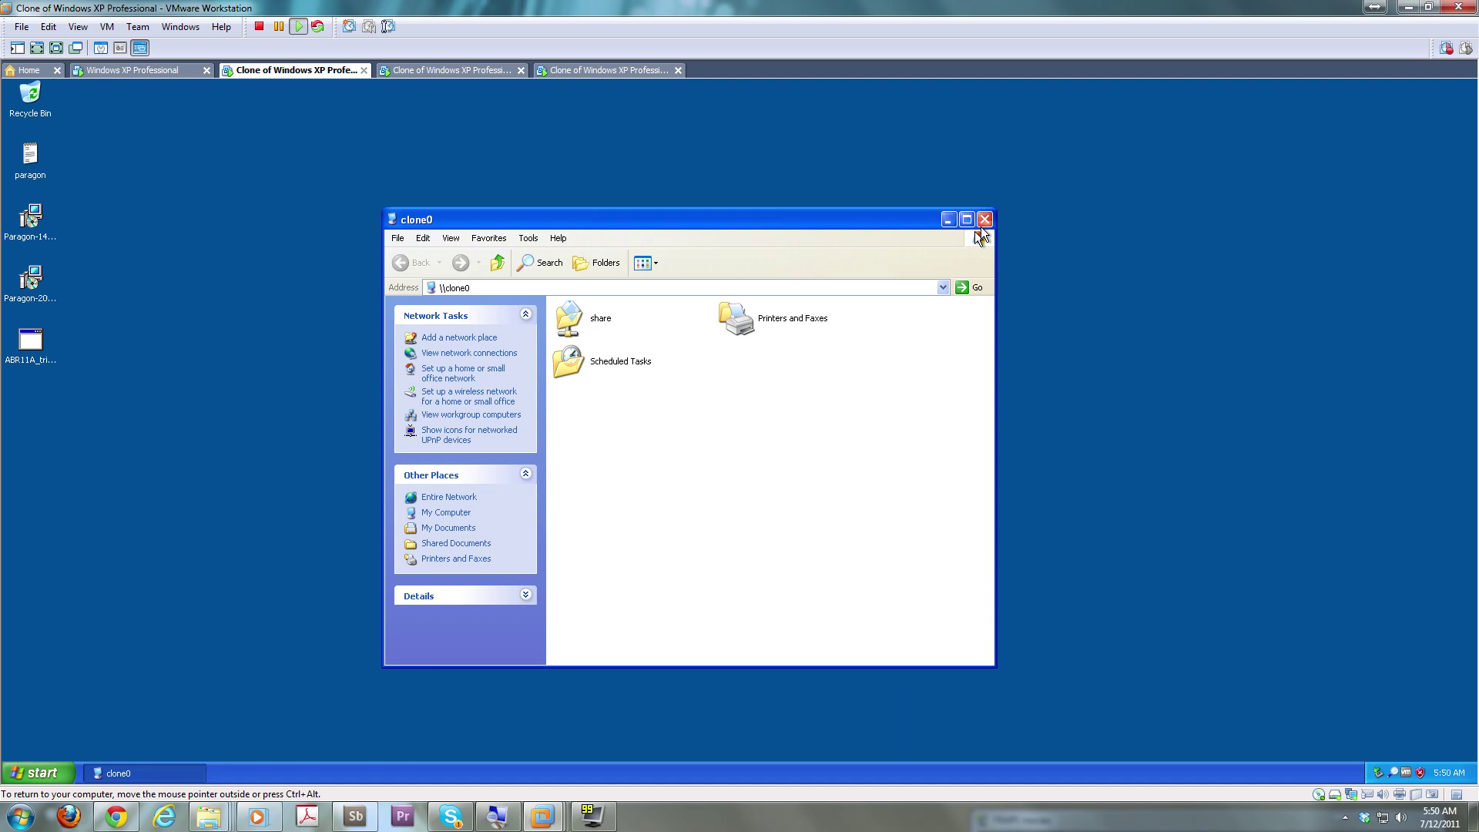
{"action": "left_click", "coordinate": [985, 219]}
{"action": "left_click", "coordinate": [477, 71]}
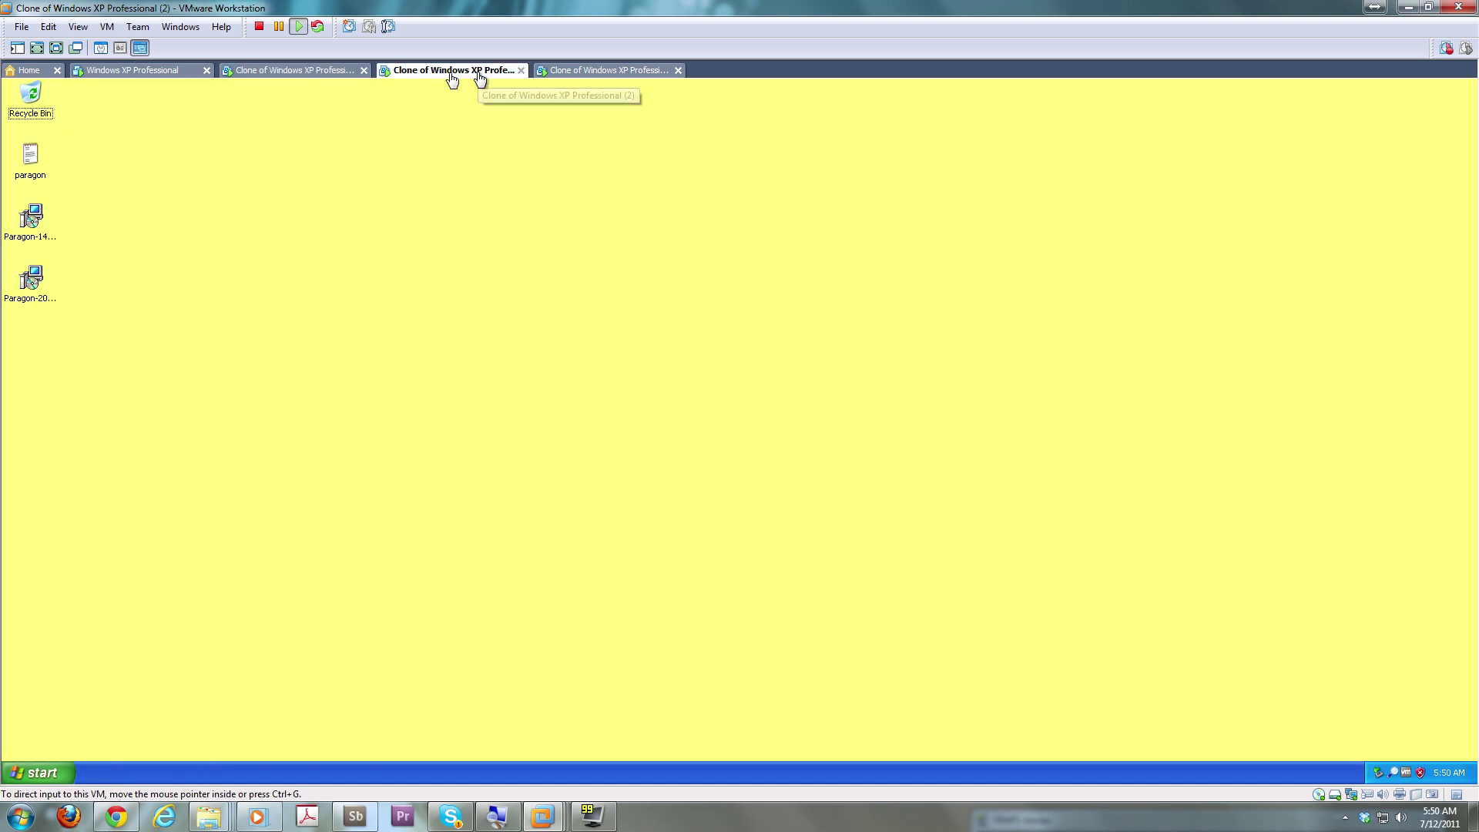
{"action": "left_click", "coordinate": [279, 72]}
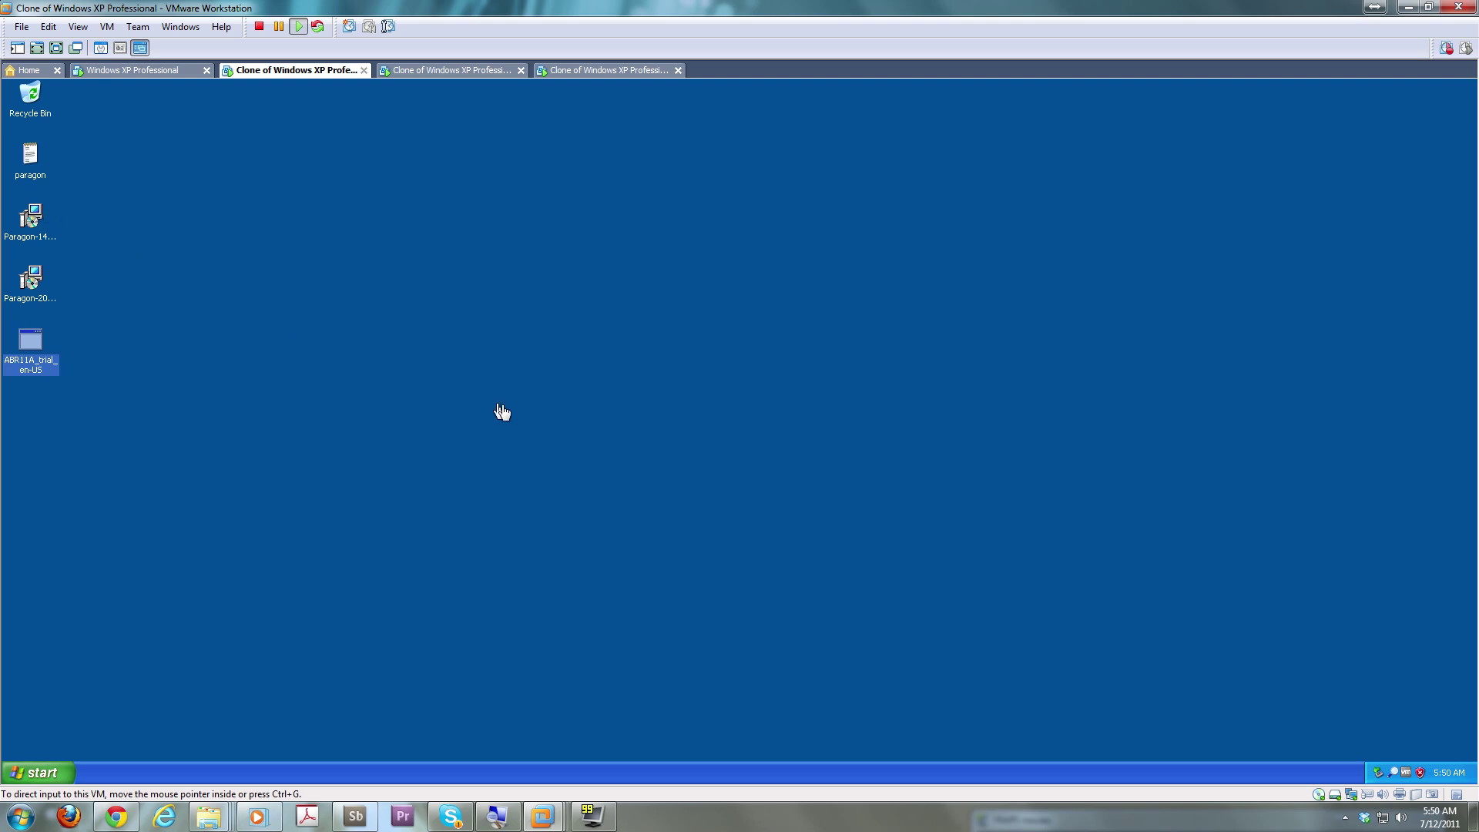
On the second clone, log in to \\clone0 as Administrator and copy ABR11A_trial_en-US to the desktop
{"action": "left_click", "coordinate": [472, 74]}
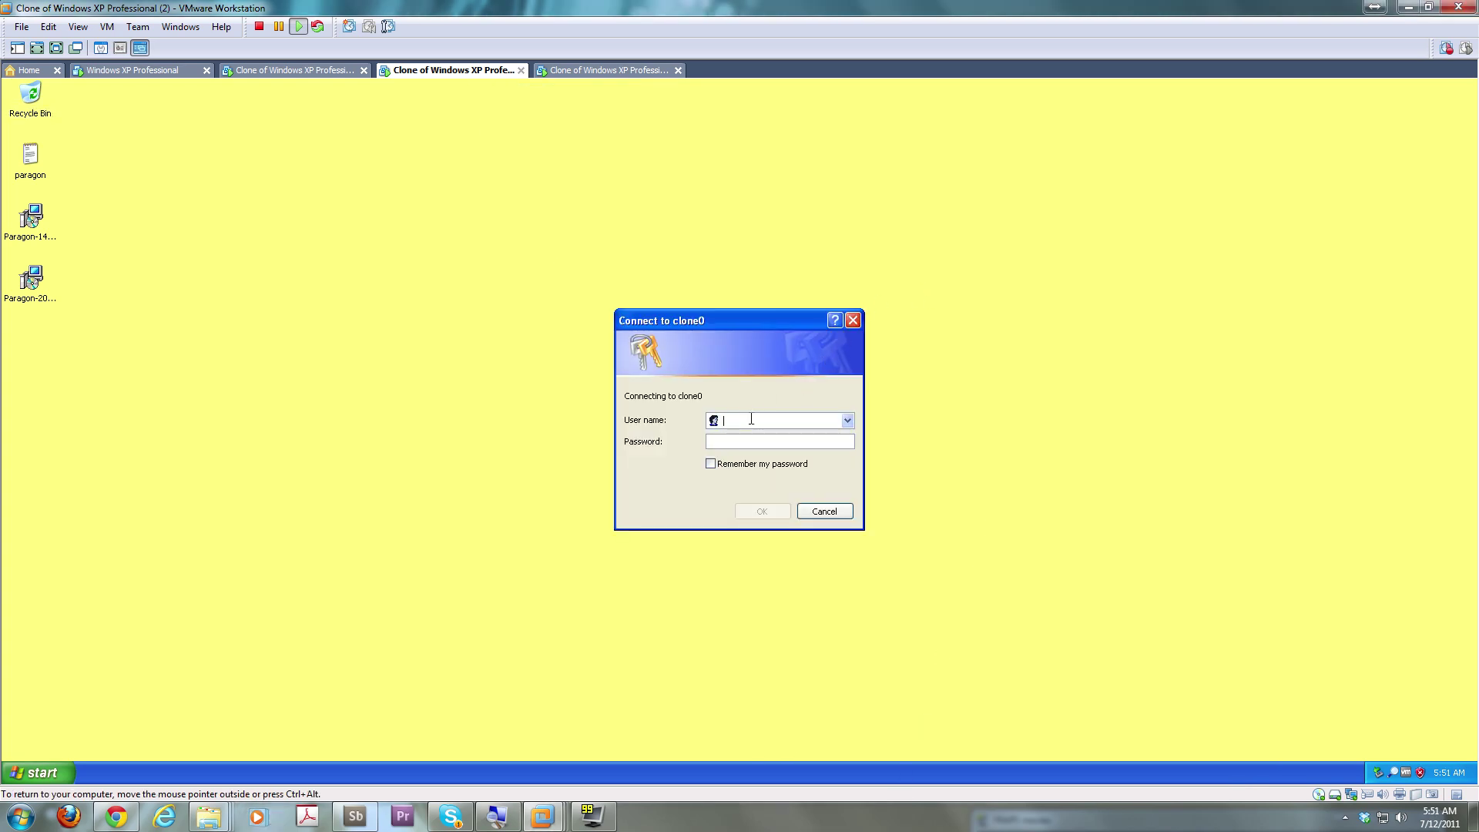
{"action": "type", "text": "CLONE"}
{"action": "type", "text": "0\\Administrato"}
{"action": "type", "text": "••••••••"}
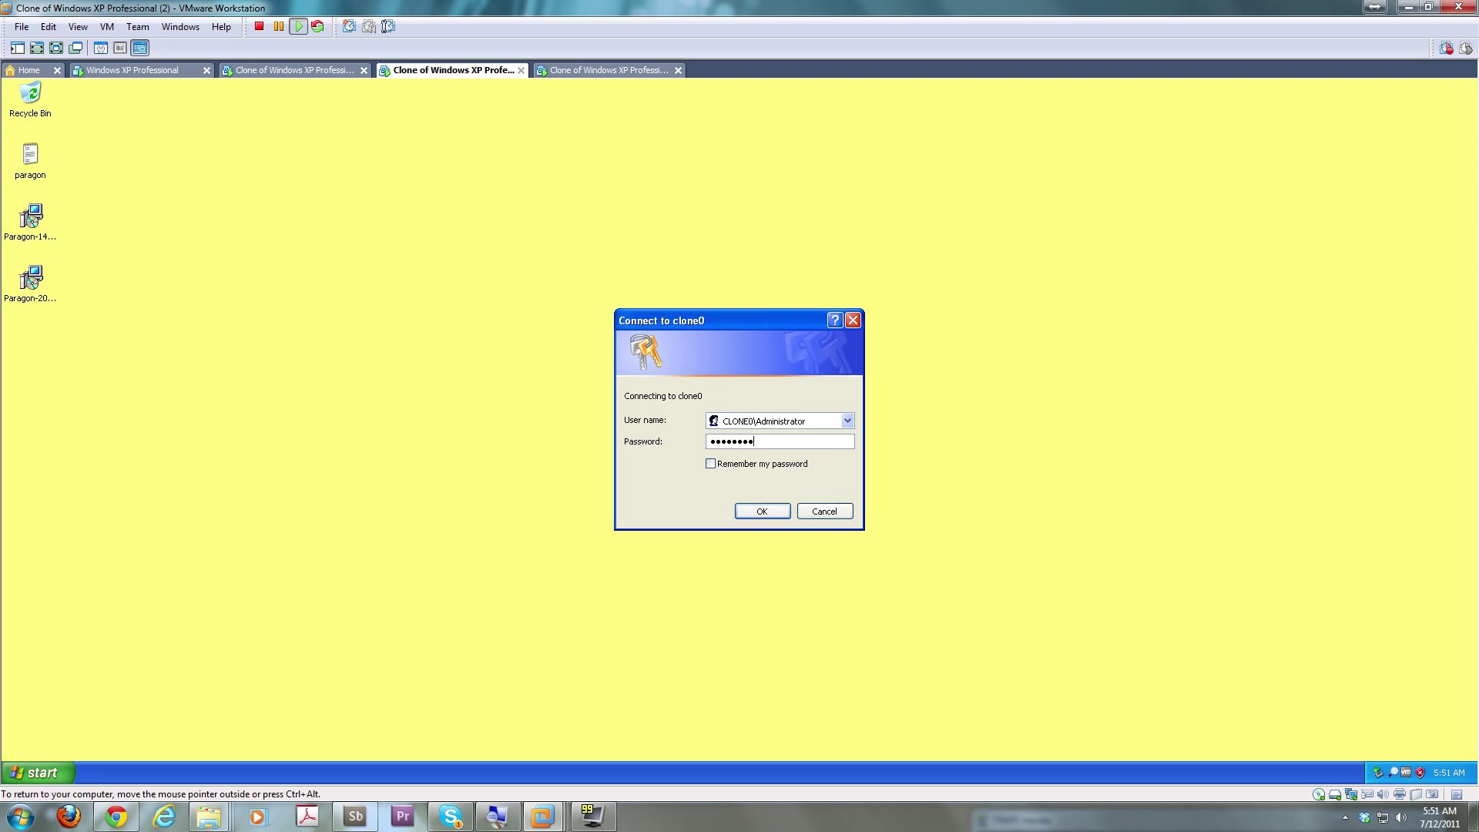
{"action": "left_click", "coordinate": [761, 511]}
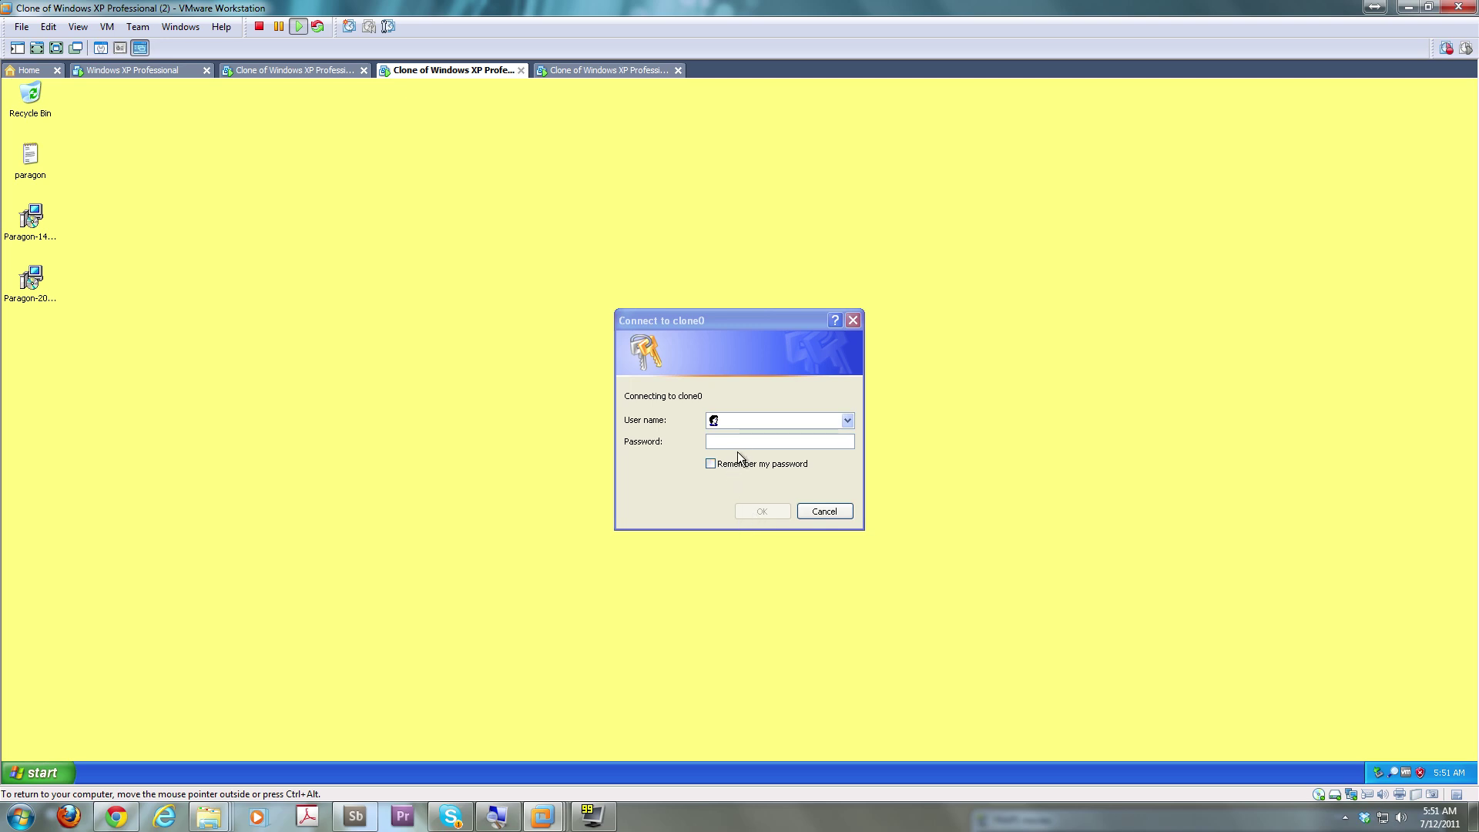
{"action": "left_click", "coordinate": [749, 423]}
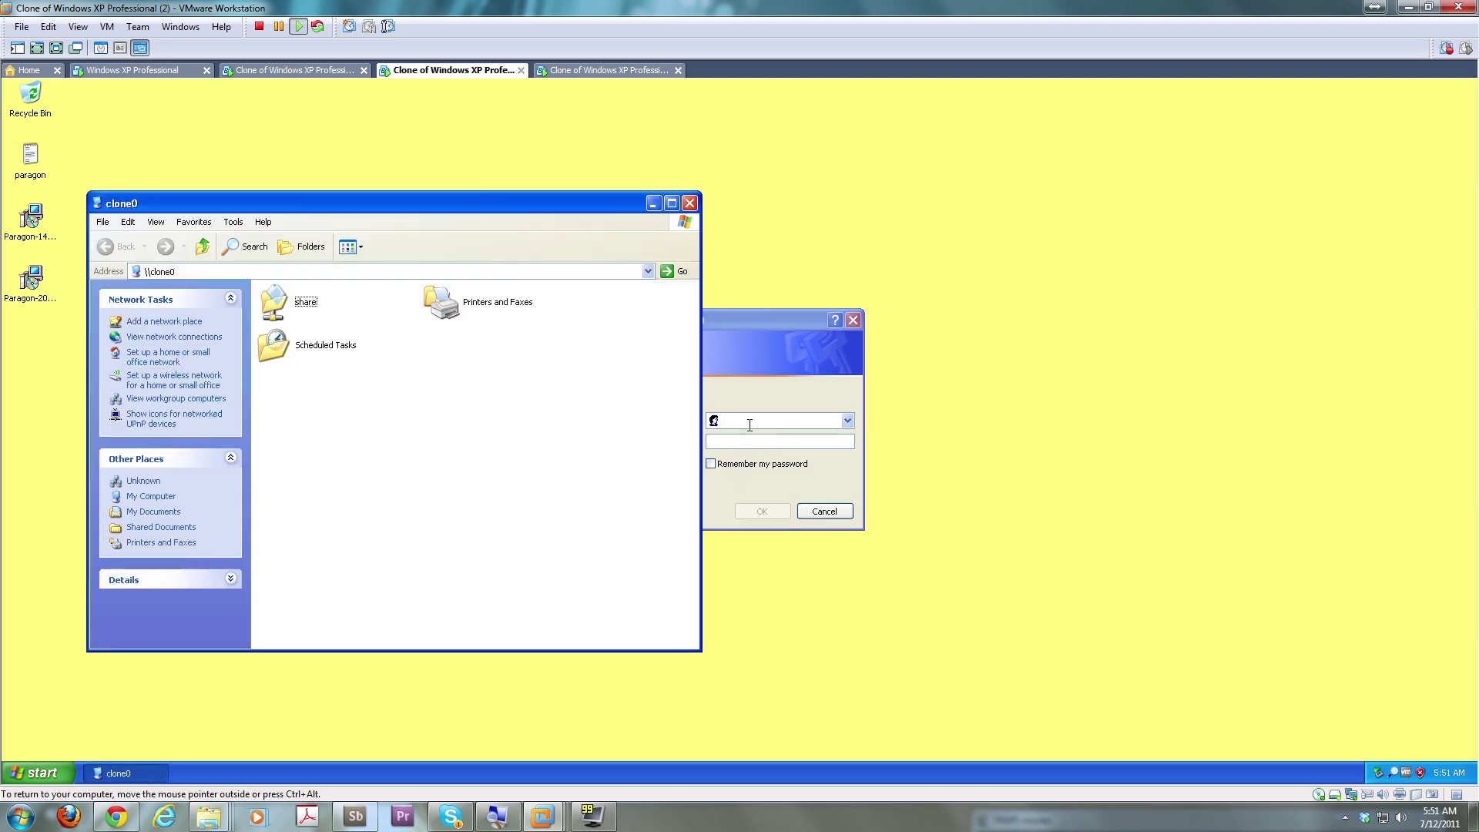
{"action": "double_click", "coordinate": [305, 303]}
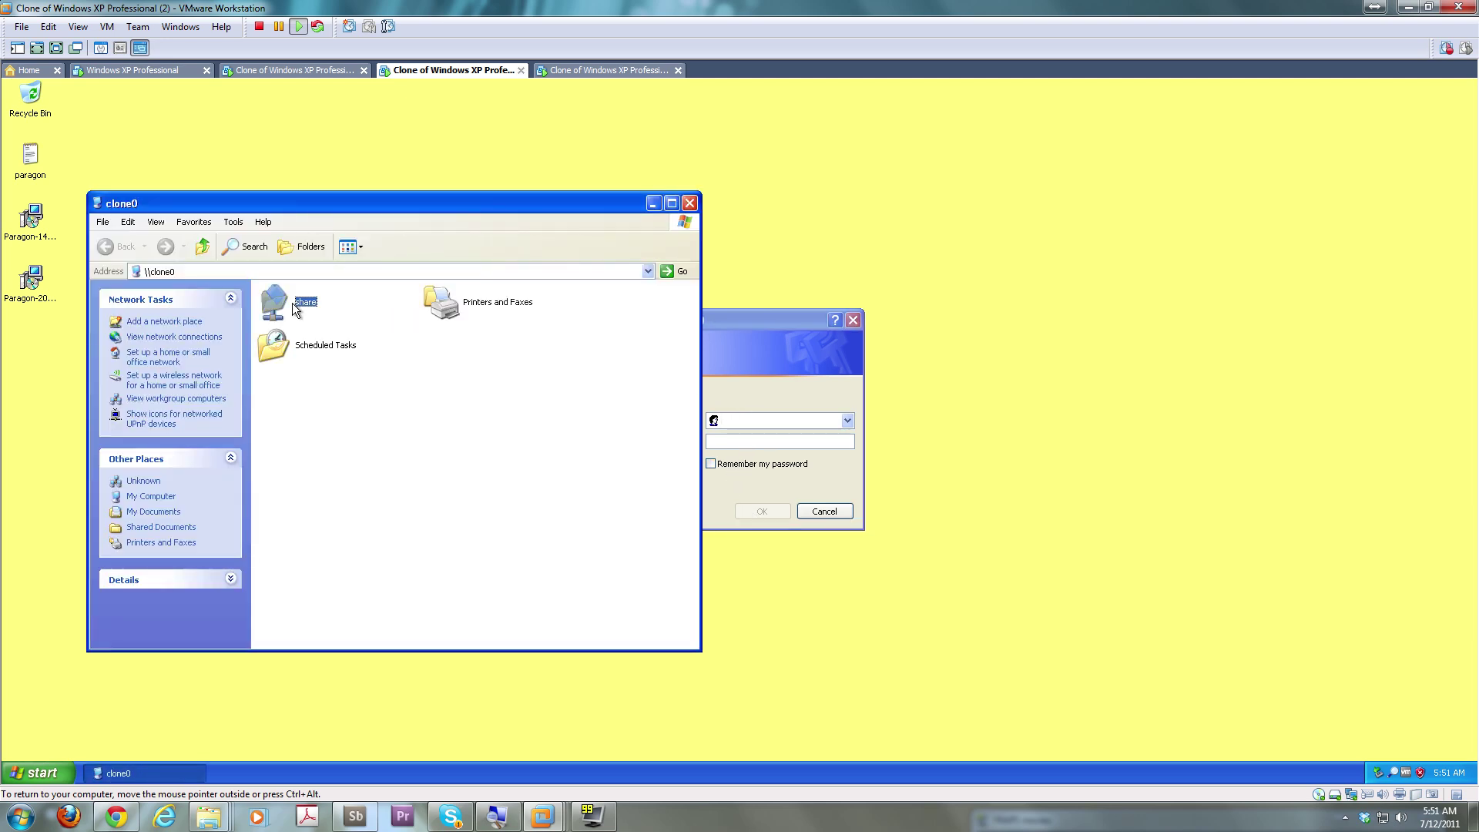
{"action": "right_click", "coordinate": [314, 303]}
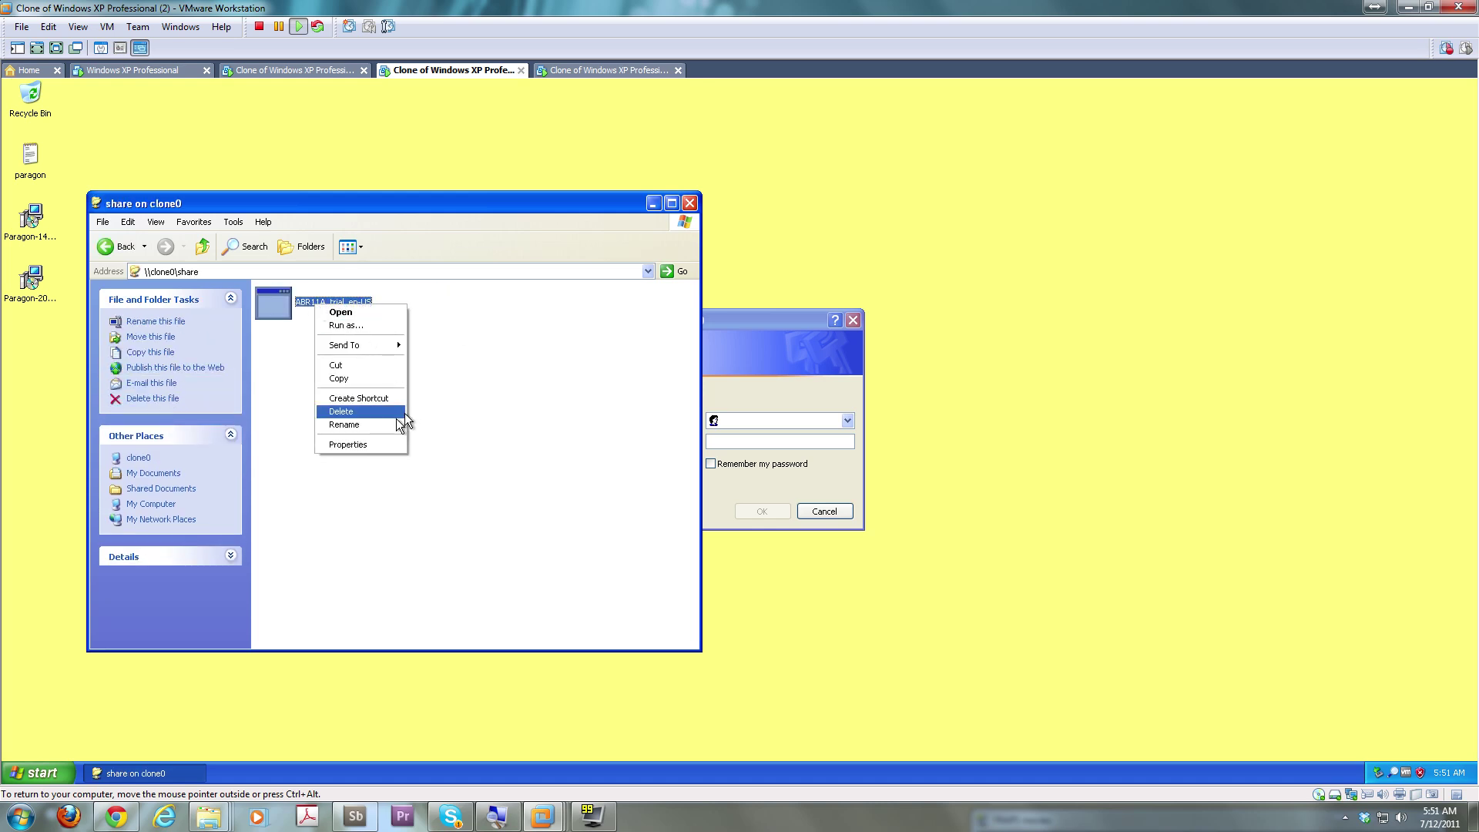
{"action": "left_click", "coordinate": [376, 378]}
{"action": "right_click", "coordinate": [34, 349]}
{"action": "left_click", "coordinate": [62, 393]}
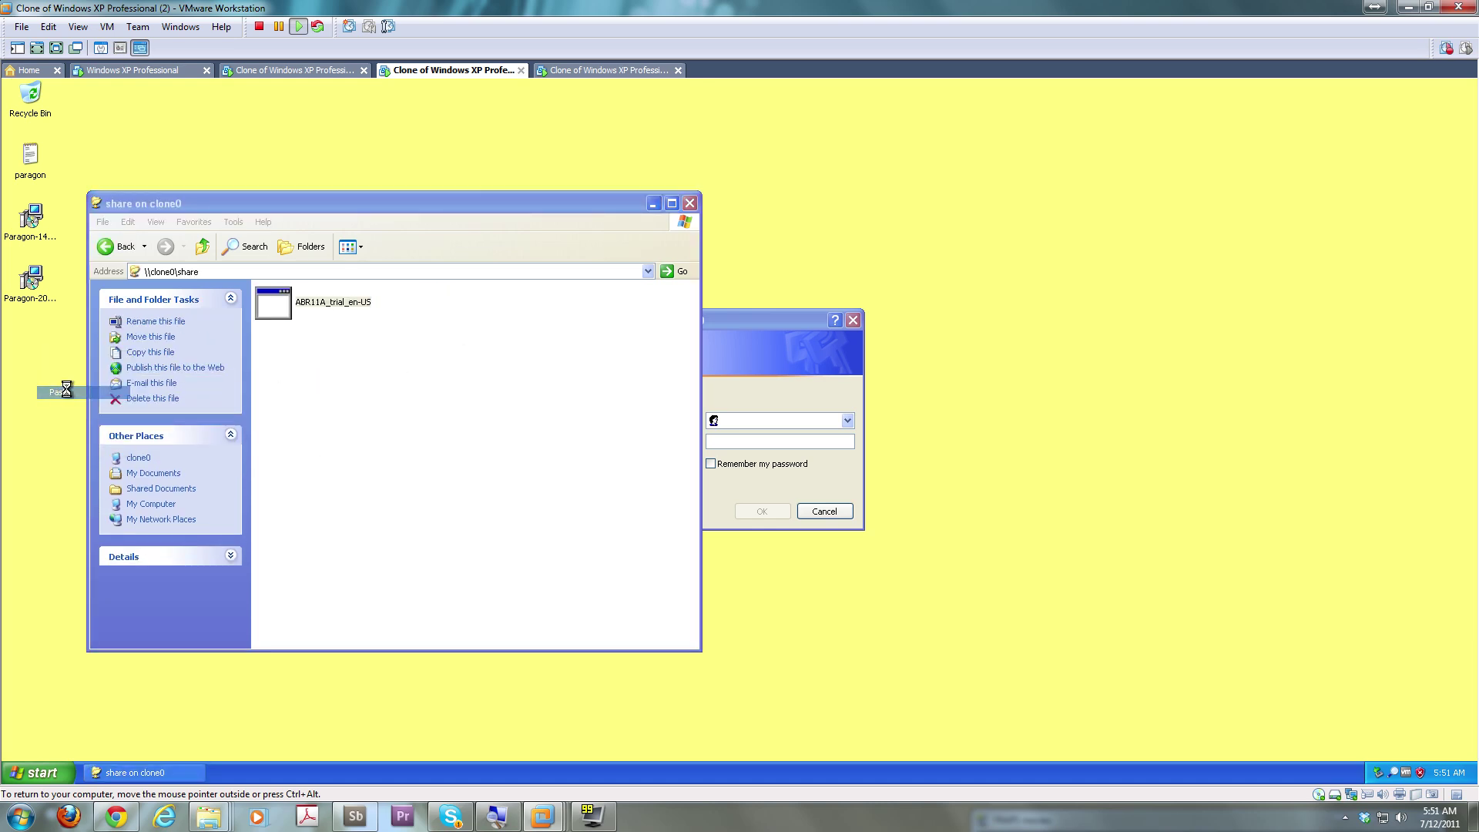
On the third clone, log in to \\clone0 as Administrator and paste ABR11A_trial_en-US onto the desktop
{"action": "left_click", "coordinate": [606, 72]}
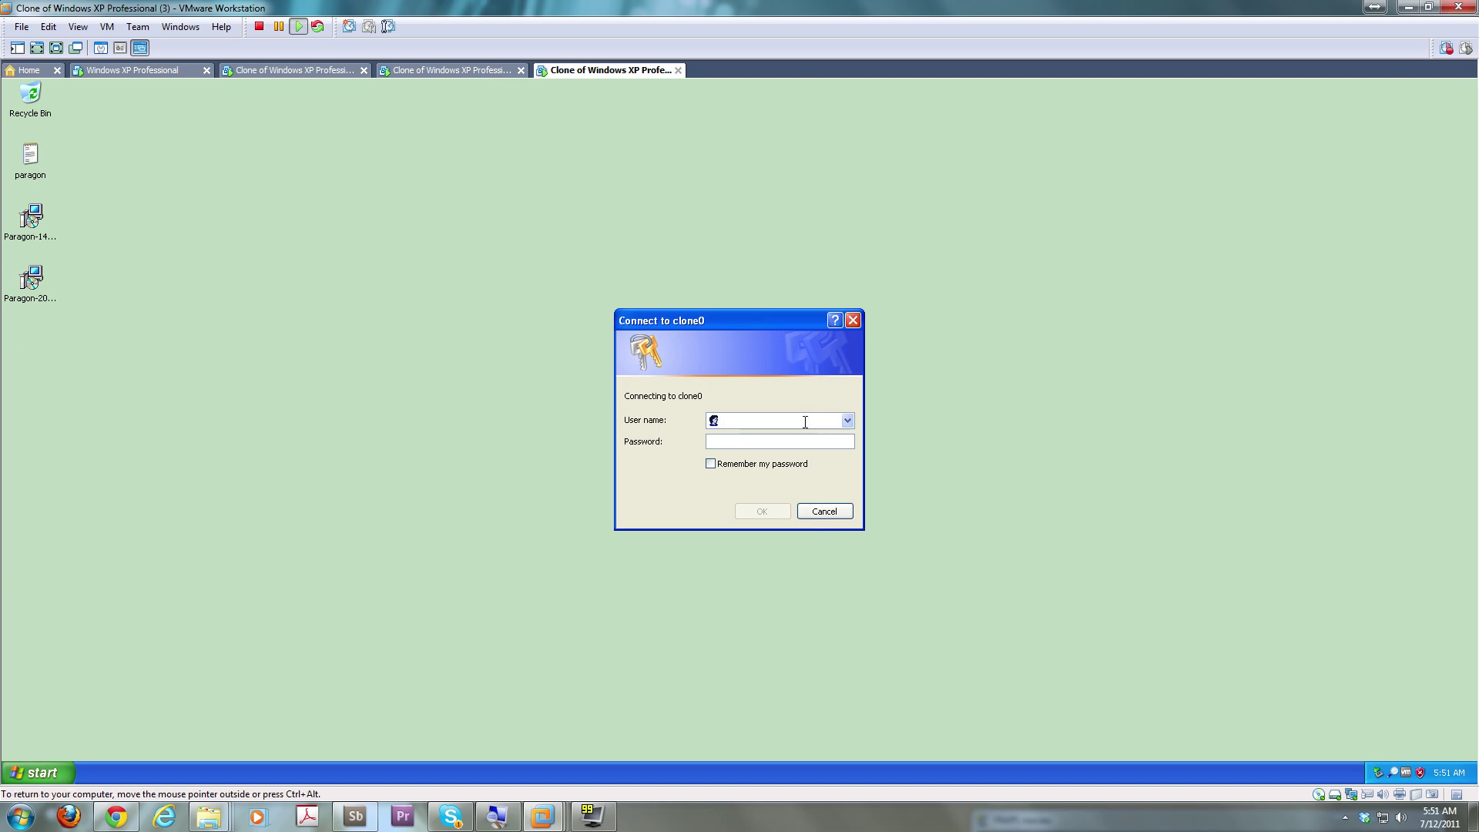
{"action": "type", "text": "CLONE0\\Administrator••••••"}
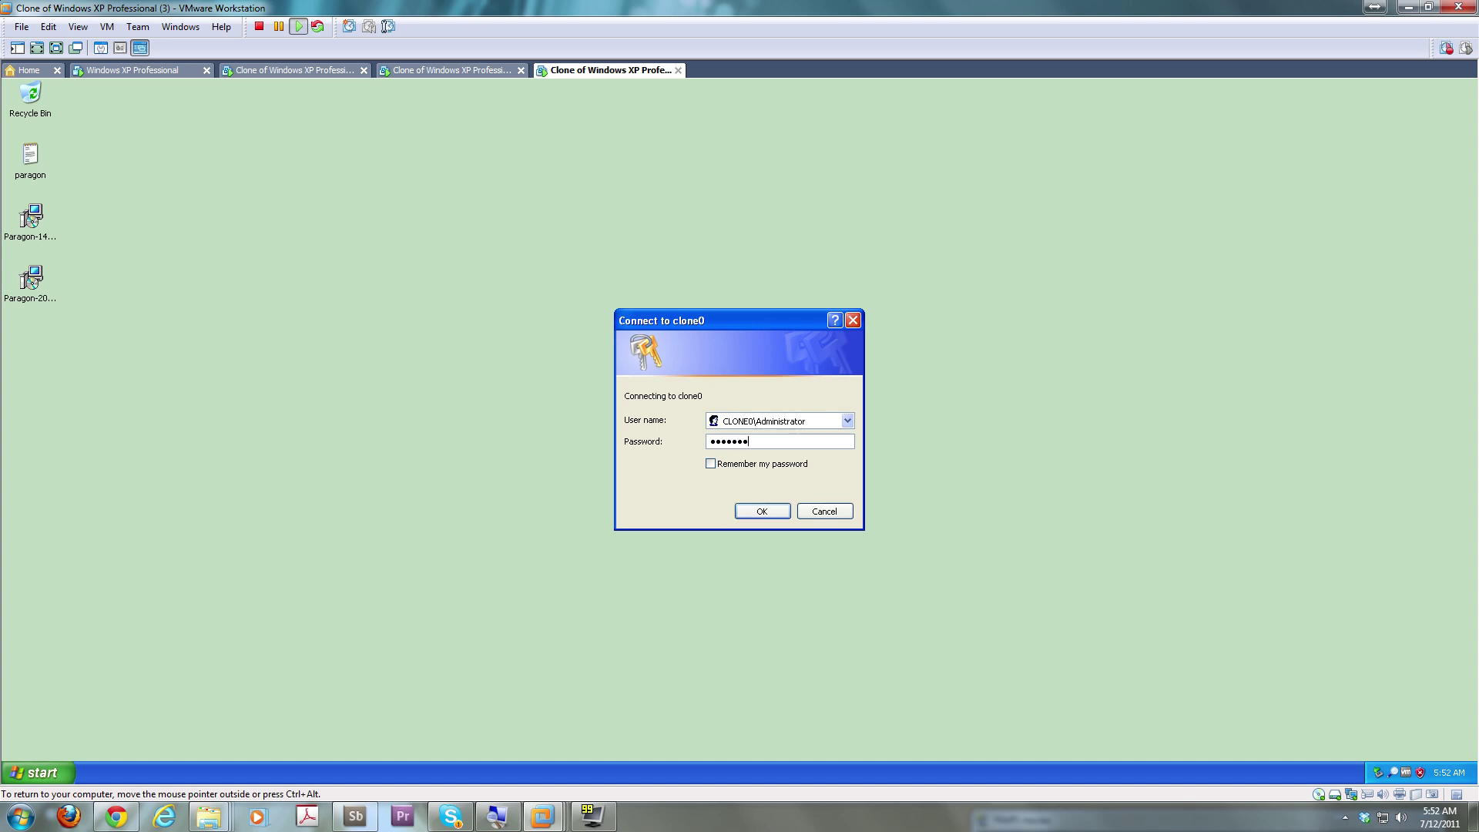
{"action": "type", "text": "•"}
{"action": "key", "text": "Return"}
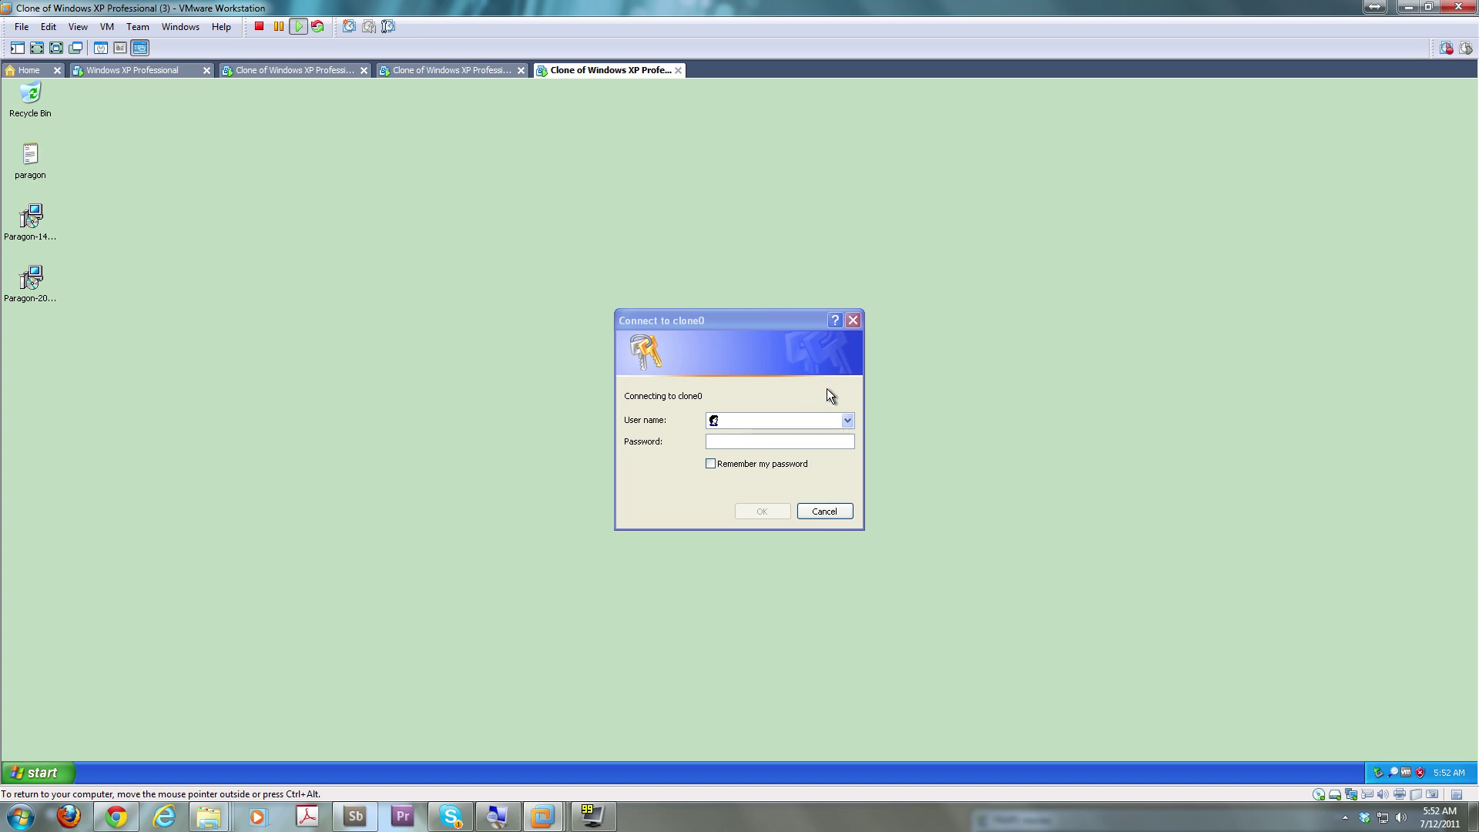
{"action": "double_click", "coordinate": [285, 308]}
{"action": "right_click", "coordinate": [283, 304]}
{"action": "left_click", "coordinate": [317, 378]}
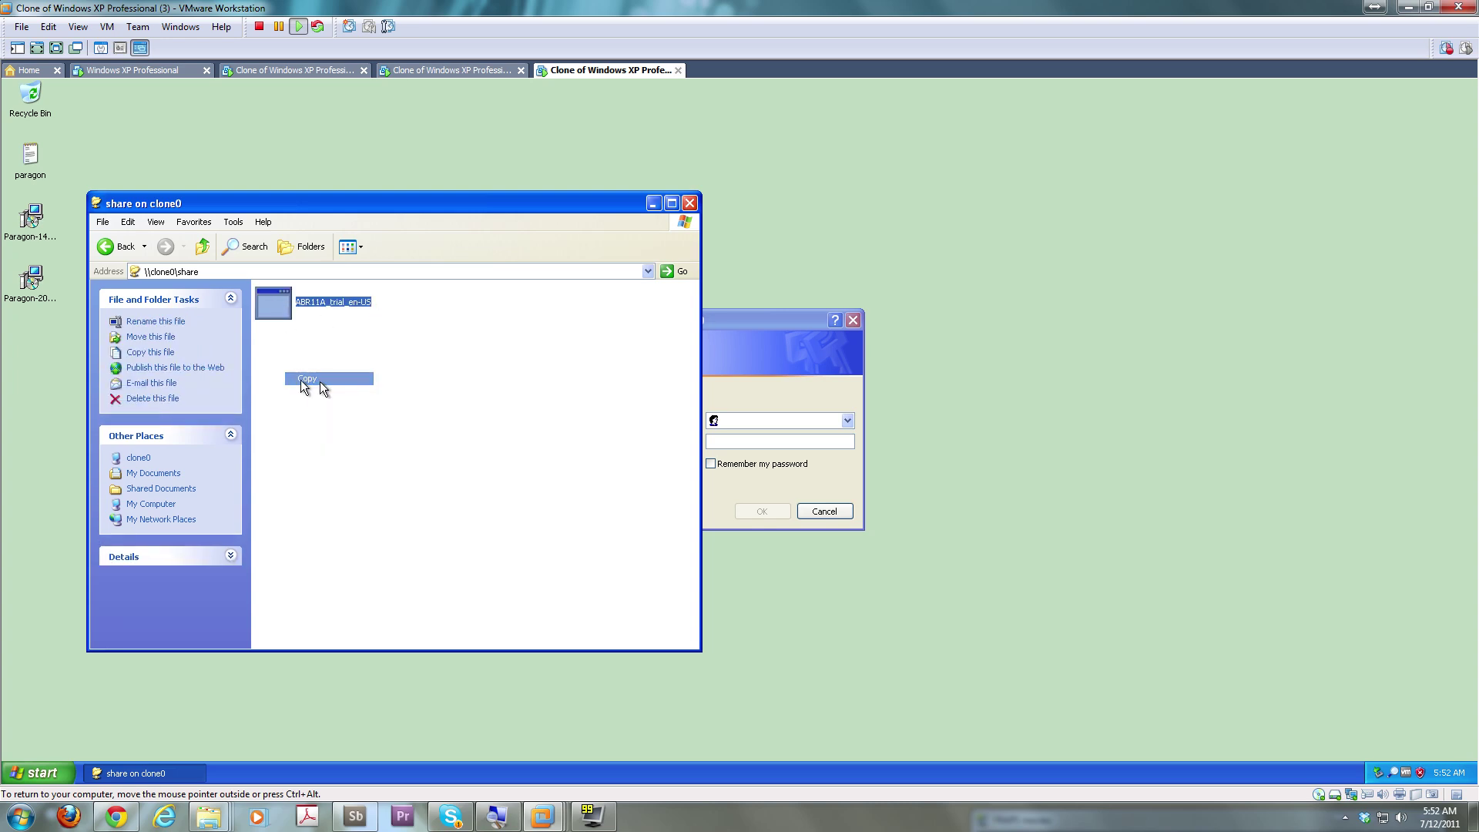
{"action": "right_click", "coordinate": [20, 342]}
{"action": "left_click", "coordinate": [45, 384]}
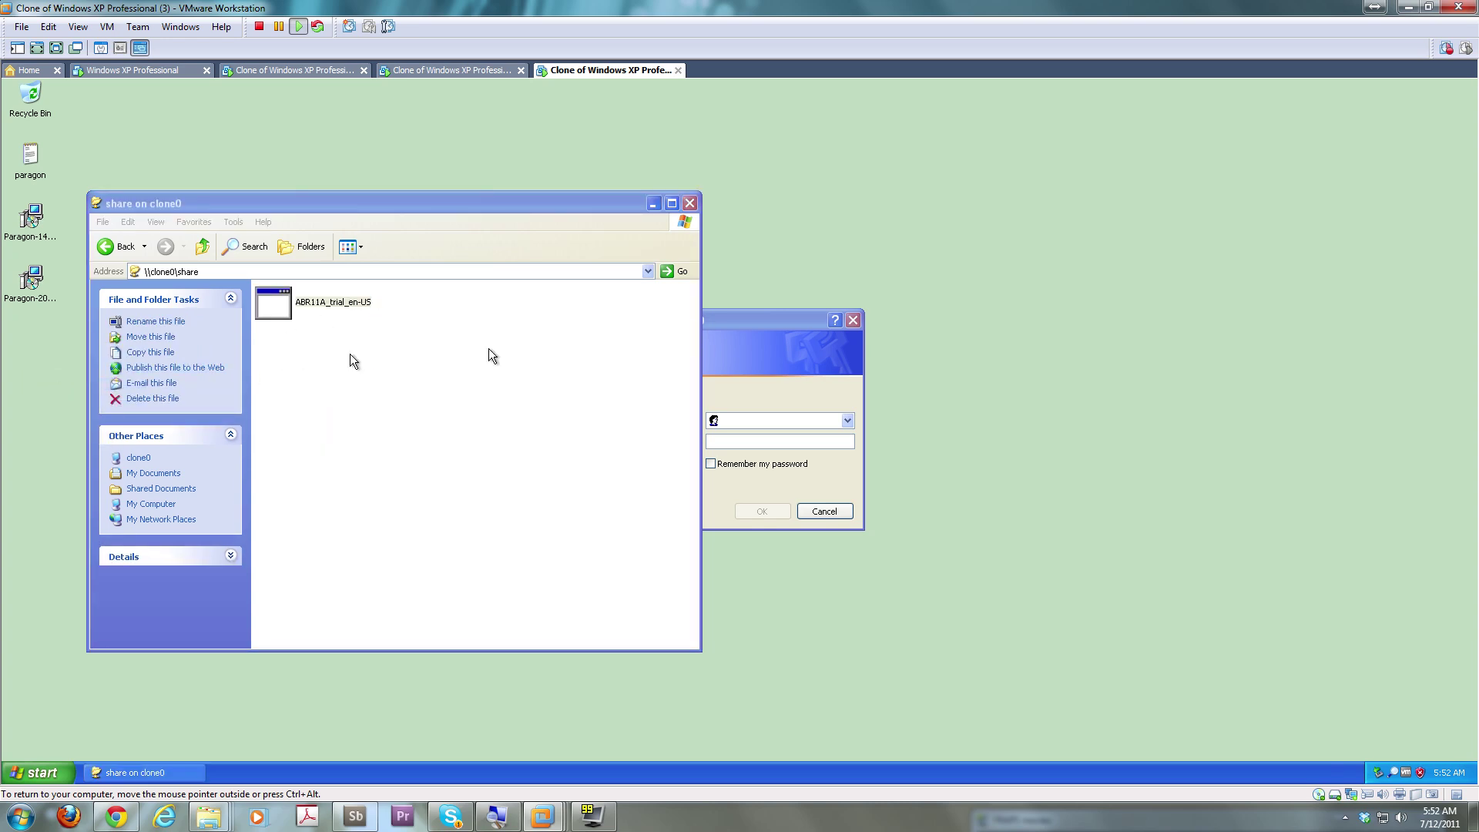
Close the share folder window and return to the first clone VM
{"action": "left_click", "coordinate": [690, 202]}
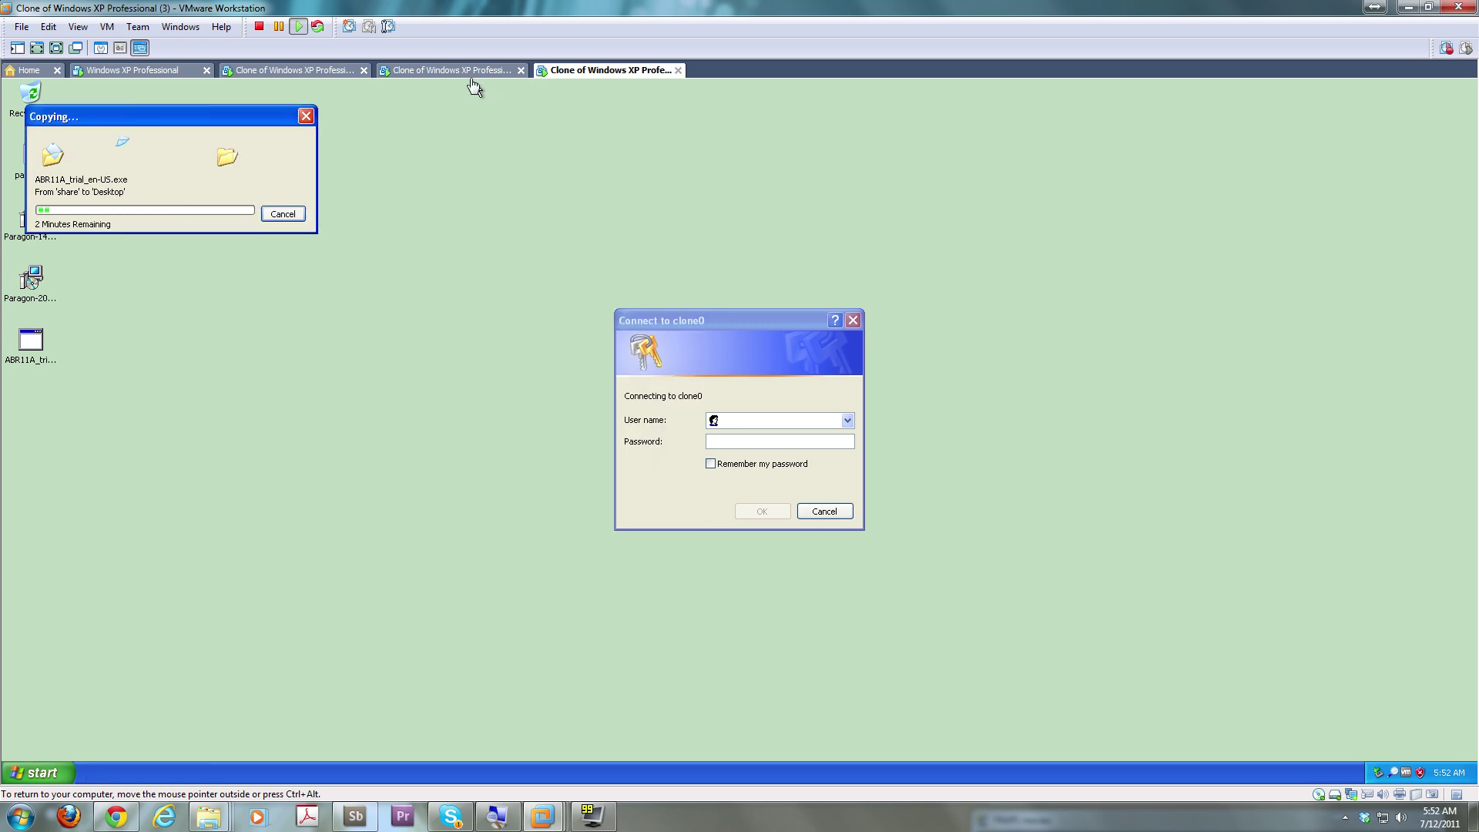
{"action": "left_click", "coordinate": [468, 71]}
{"action": "left_click", "coordinate": [290, 73]}
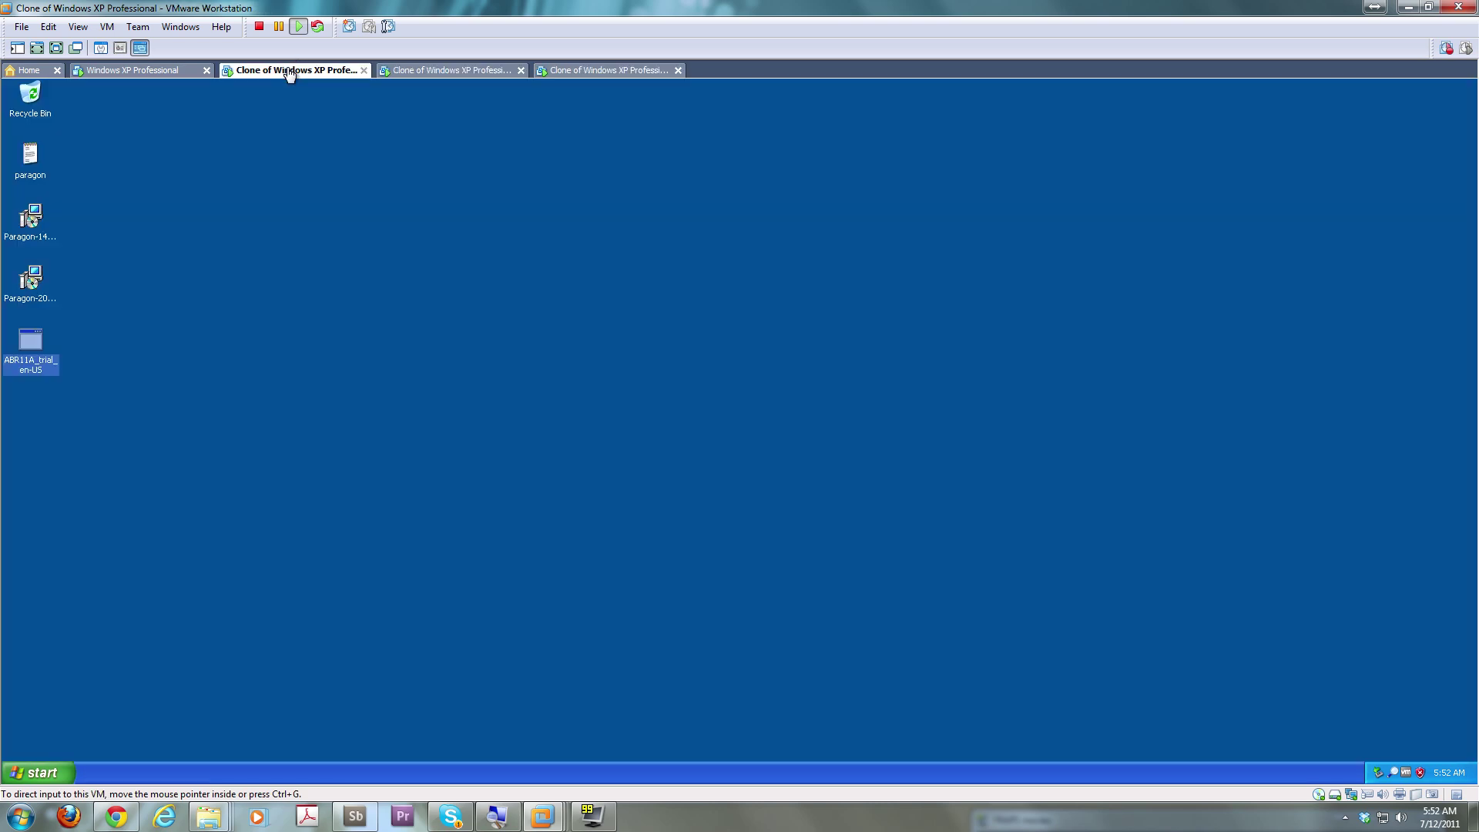
Run the ABR11A installer, choose Install Acronis Backup & Recovery 11, and accept the licence terms
{"action": "double_click", "coordinate": [34, 353]}
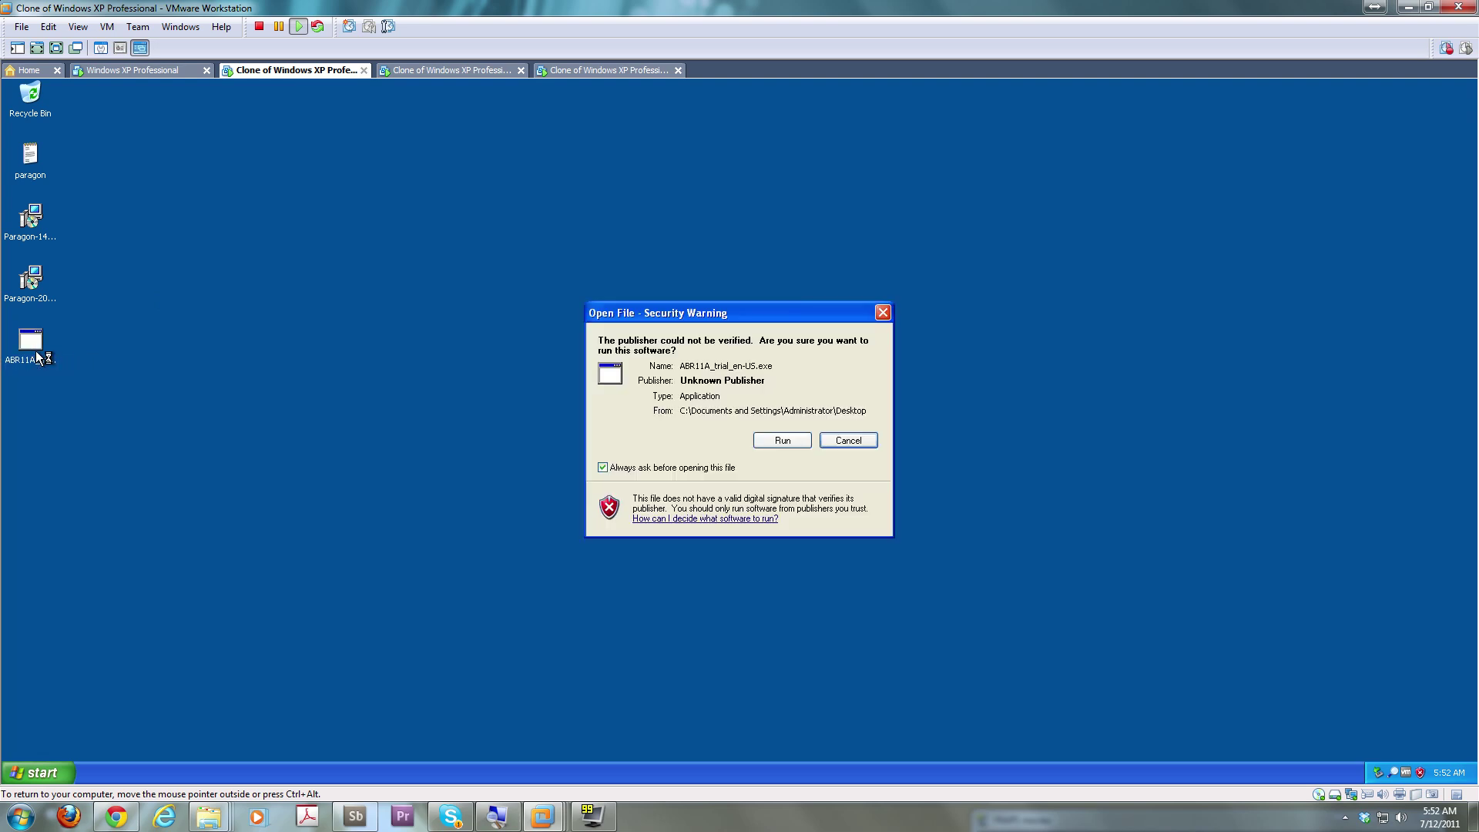
{"action": "left_click", "coordinate": [782, 441]}
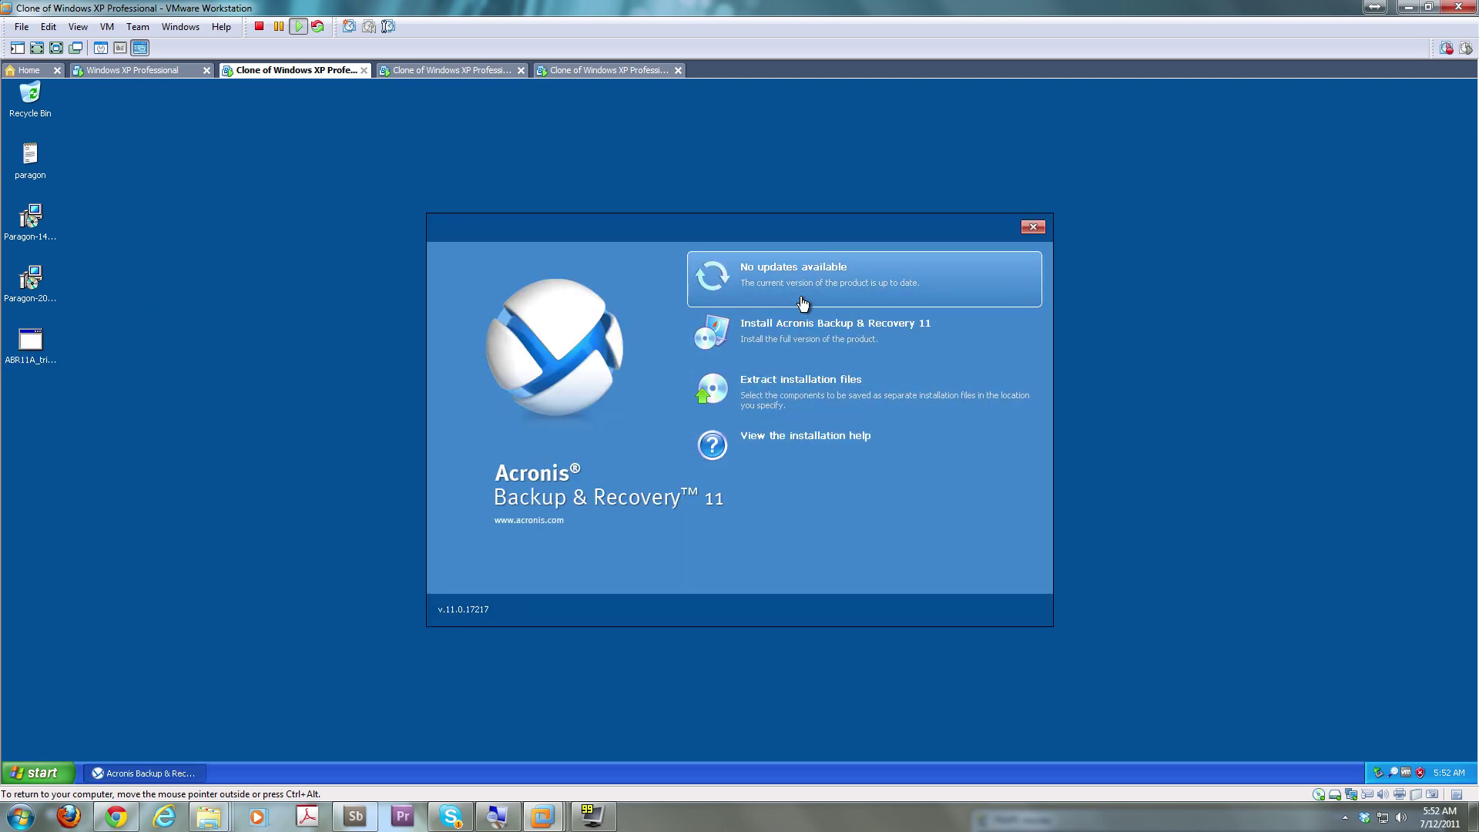
{"action": "left_click", "coordinate": [813, 337]}
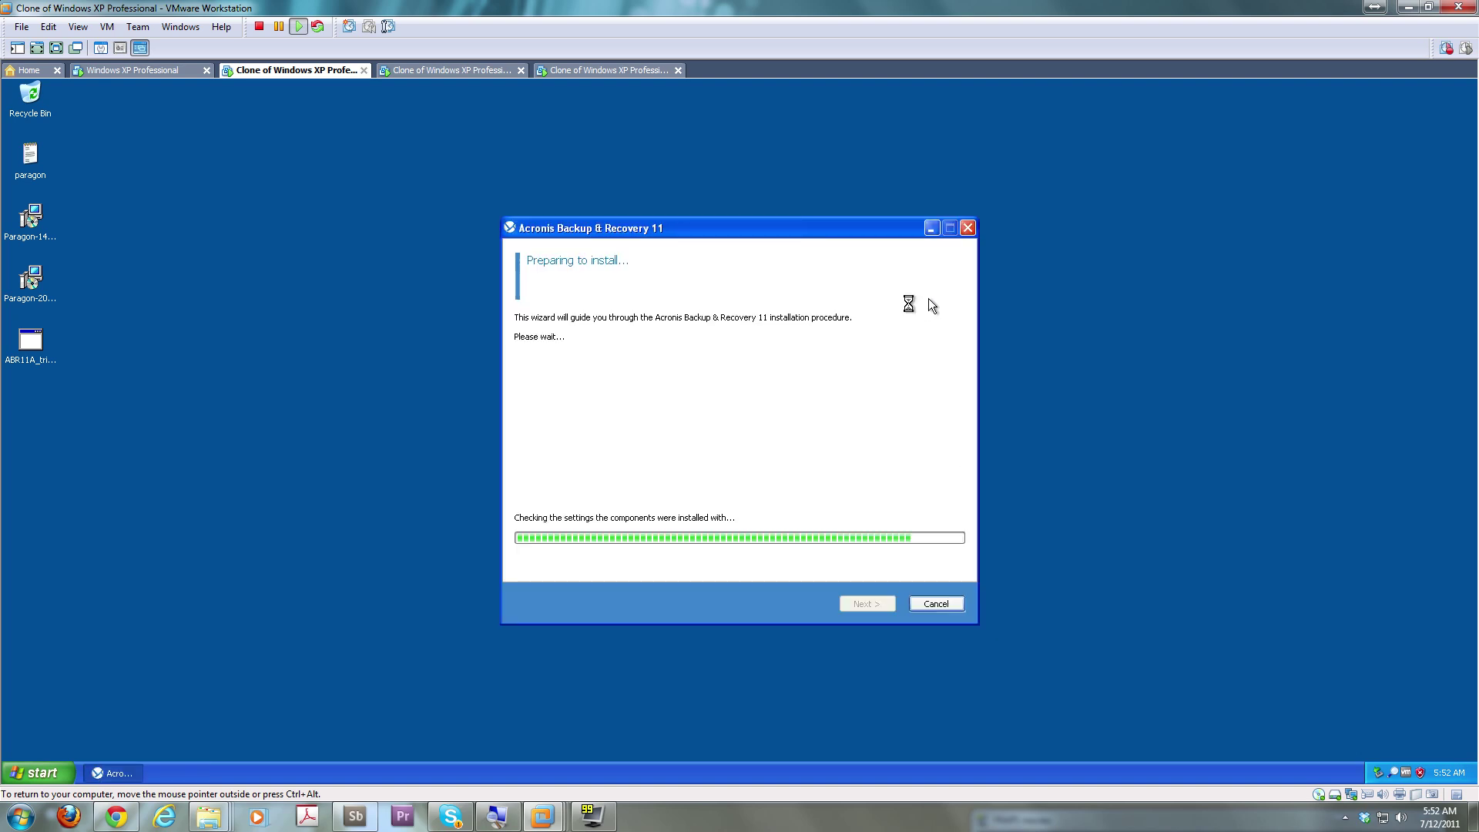
{"action": "left_click", "coordinate": [646, 565]}
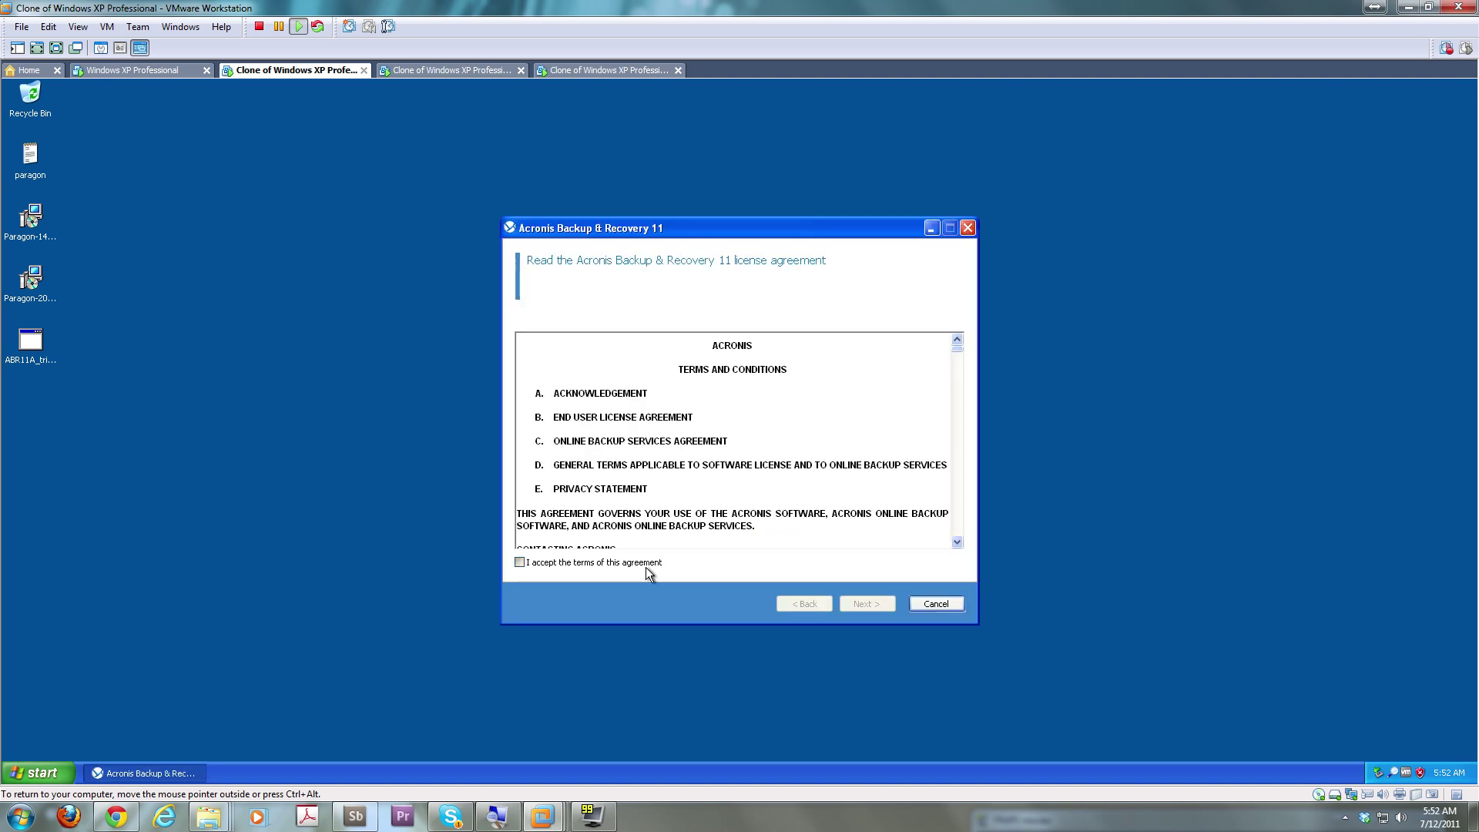
{"action": "left_click", "coordinate": [863, 607]}
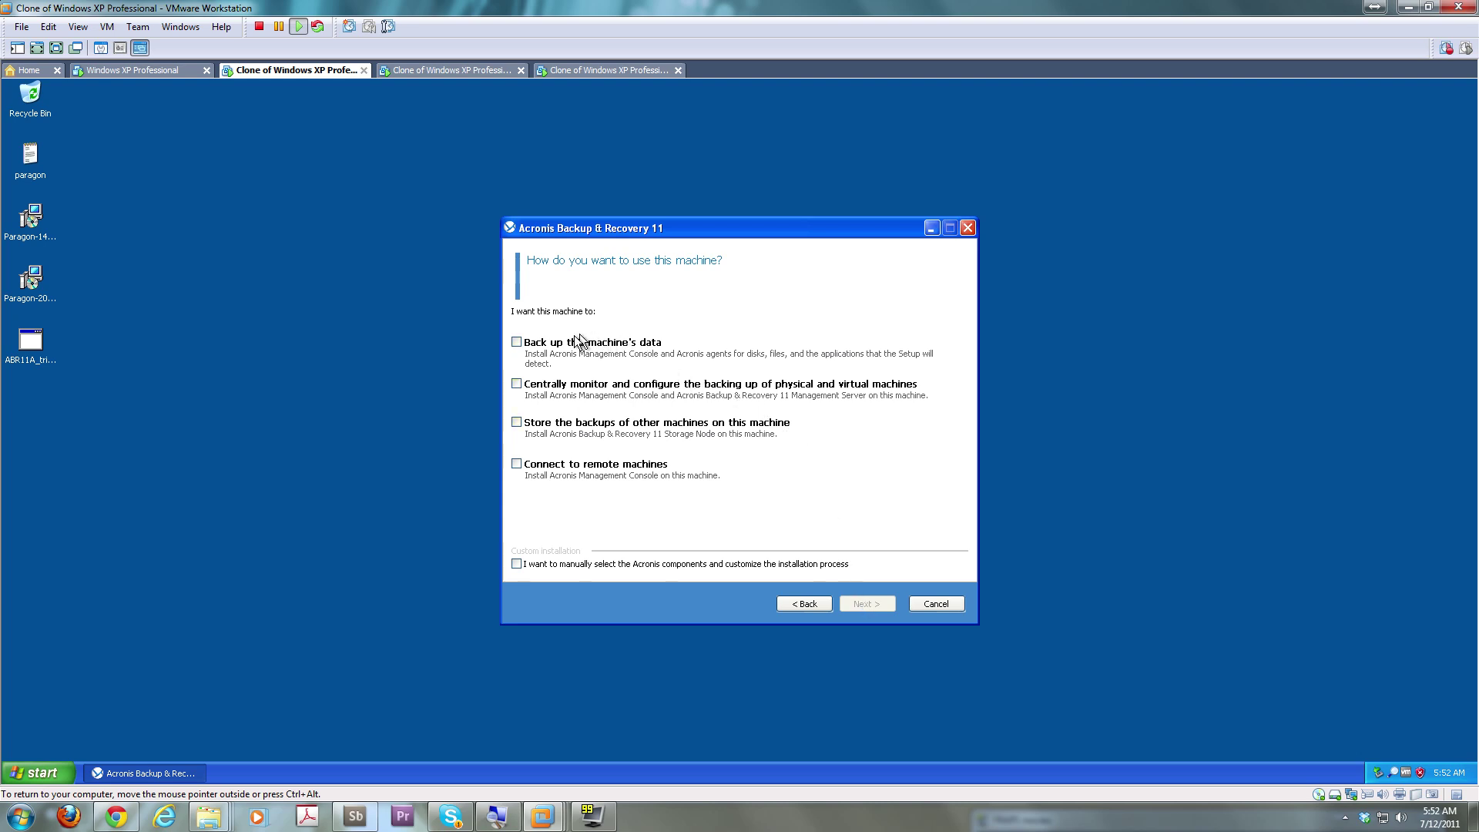
Choose to back up this machine's data and to enter license keys manually in the Acronis installer
{"action": "left_click", "coordinate": [543, 348]}
{"action": "left_click", "coordinate": [857, 607]}
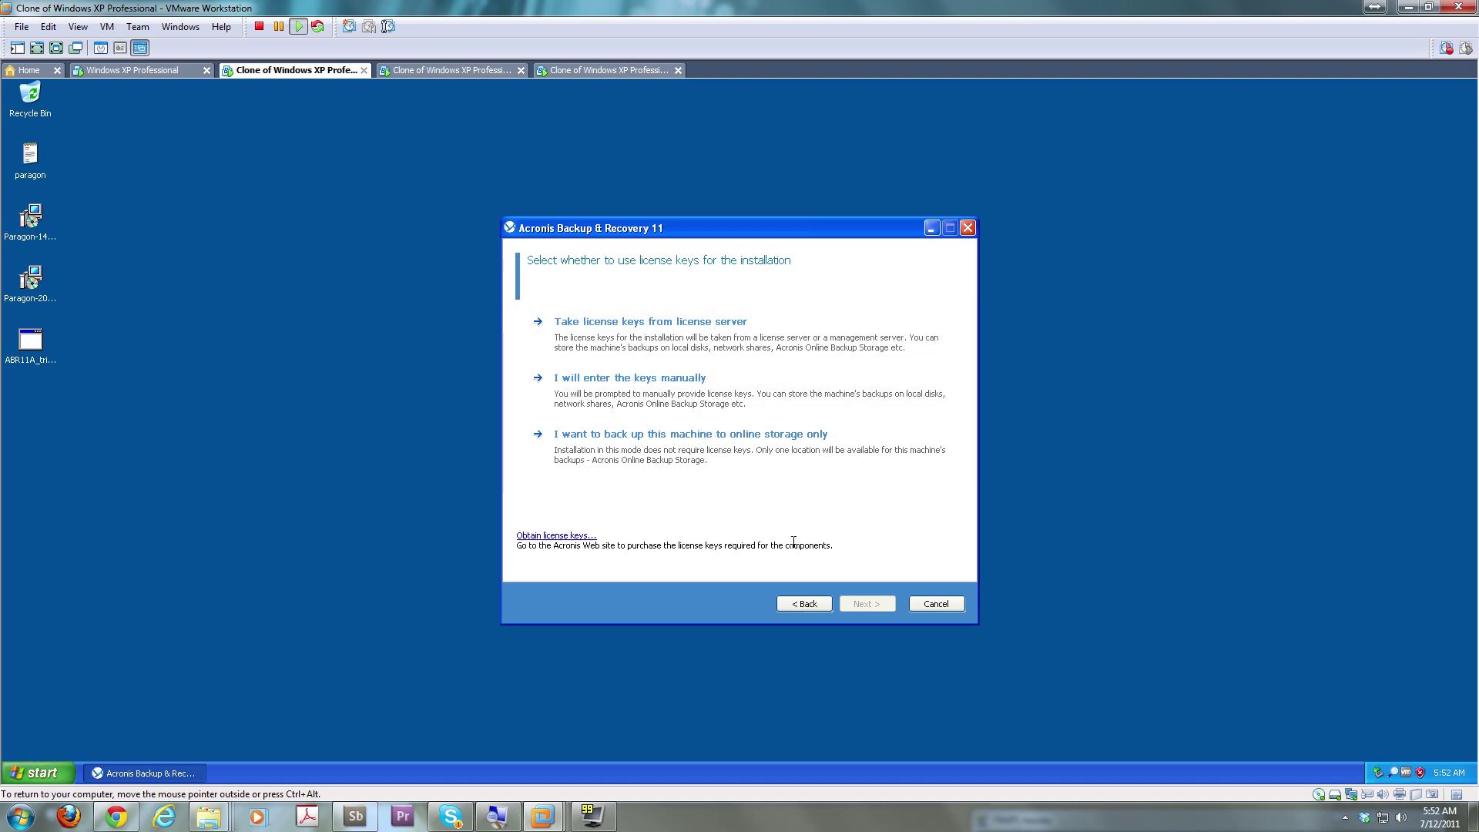
{"action": "left_click", "coordinate": [820, 412]}
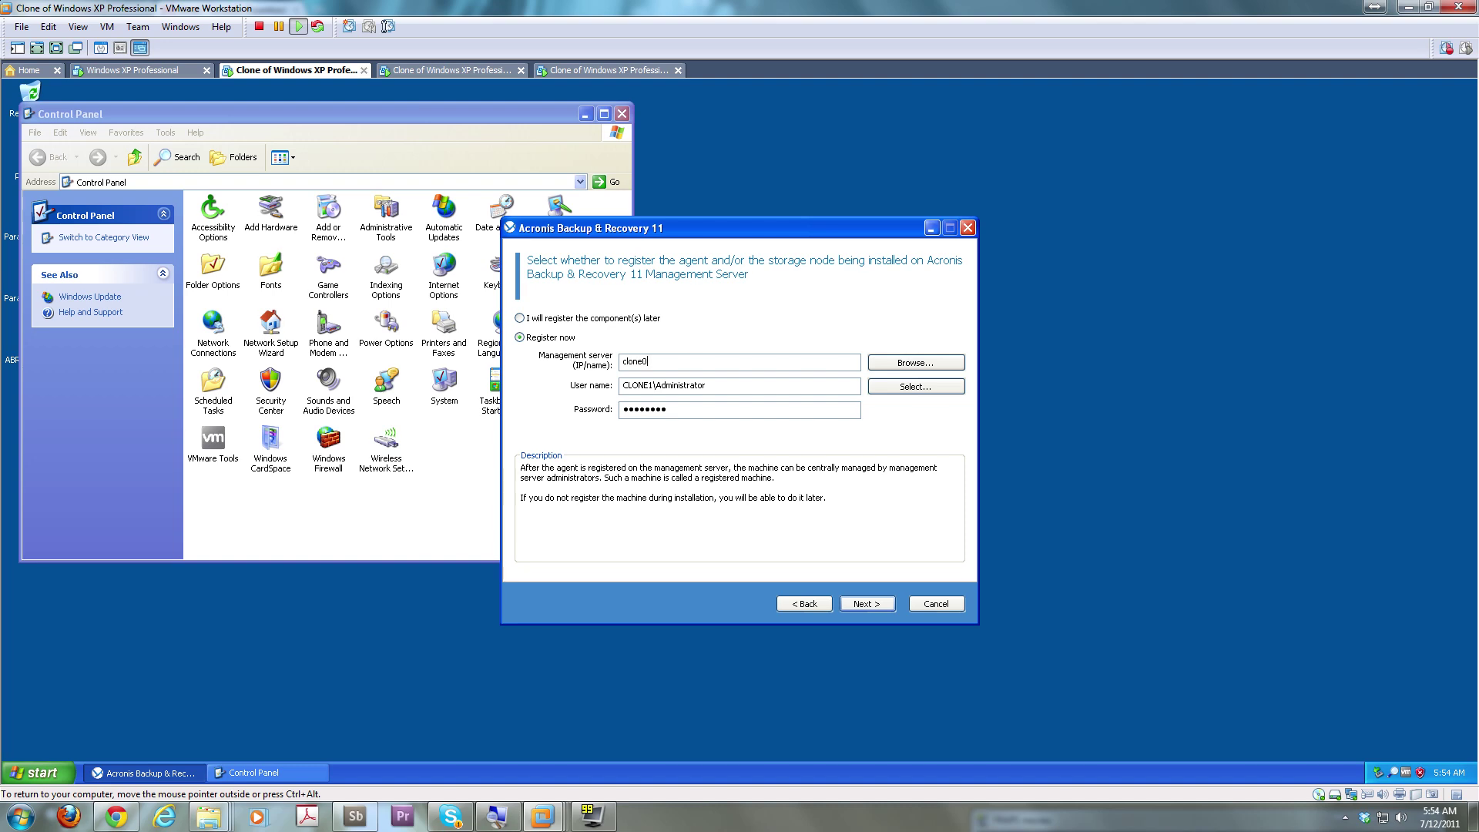
Set the registration user name to CLONE0\Administrator and re-enter the account password
{"action": "key", "text": "Tab"}
{"action": "left_click", "coordinate": [660, 390]}
{"action": "key", "text": "BackSpace"}
{"action": "type", "text": "0"}
{"action": "left_click", "coordinate": [725, 409]}
{"action": "key", "text": "BackSpace"}
{"action": "key", "text": "BackSpace"}
{"action": "key", "text": "BackSpace"}
{"action": "key", "text": "BackSpace"}
{"action": "key", "text": "BackSpace"}
{"action": "key", "text": "BackSpace"}
{"action": "key", "text": "BackSpace"}
{"action": "type", "text": "********"}
Pick a Customer Experience Program option and start installing the six Acronis components
{"action": "left_click", "coordinate": [872, 606]}
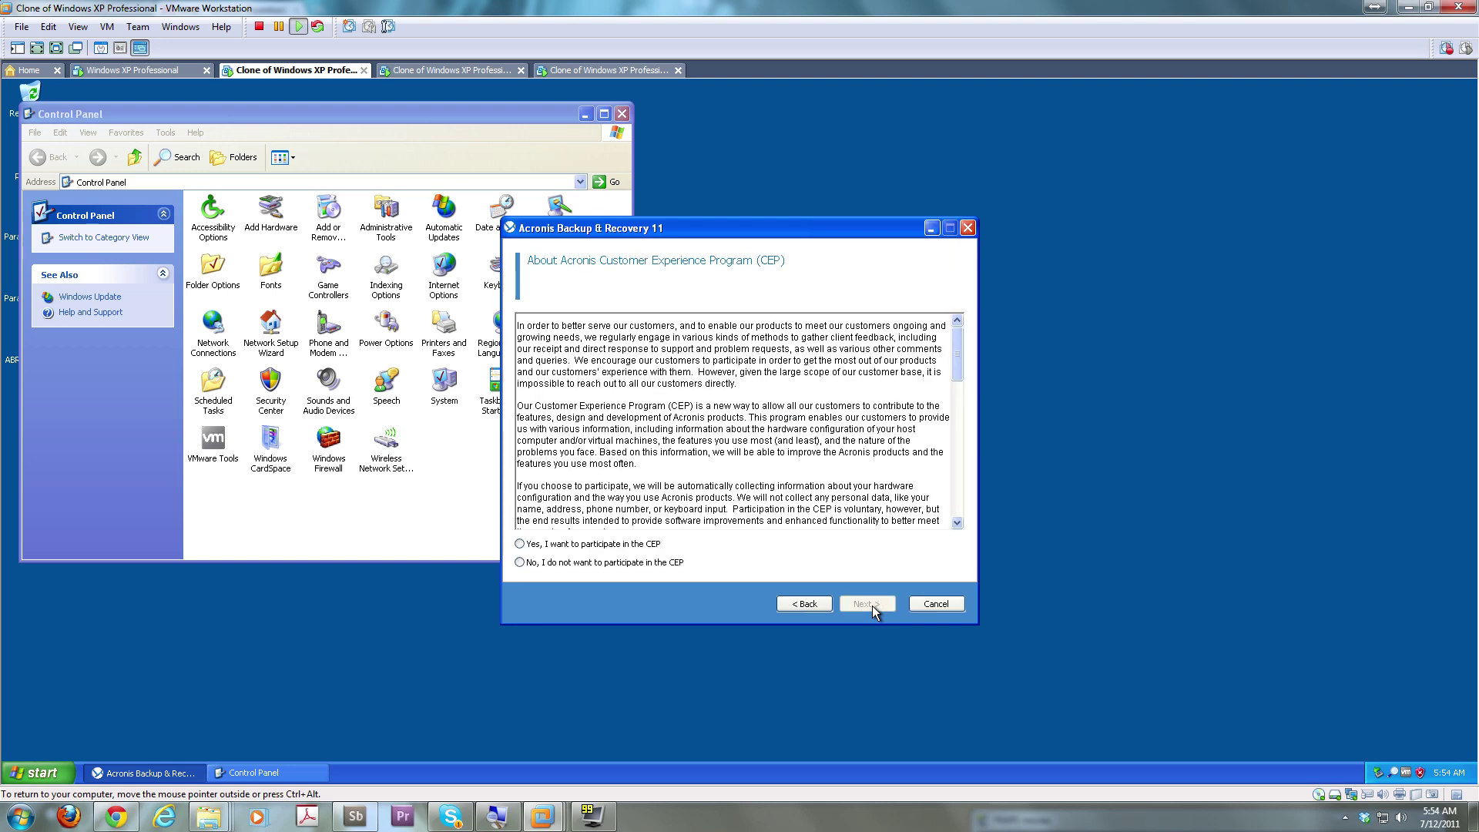
{"action": "left_click", "coordinate": [643, 544]}
{"action": "left_click", "coordinate": [868, 604]}
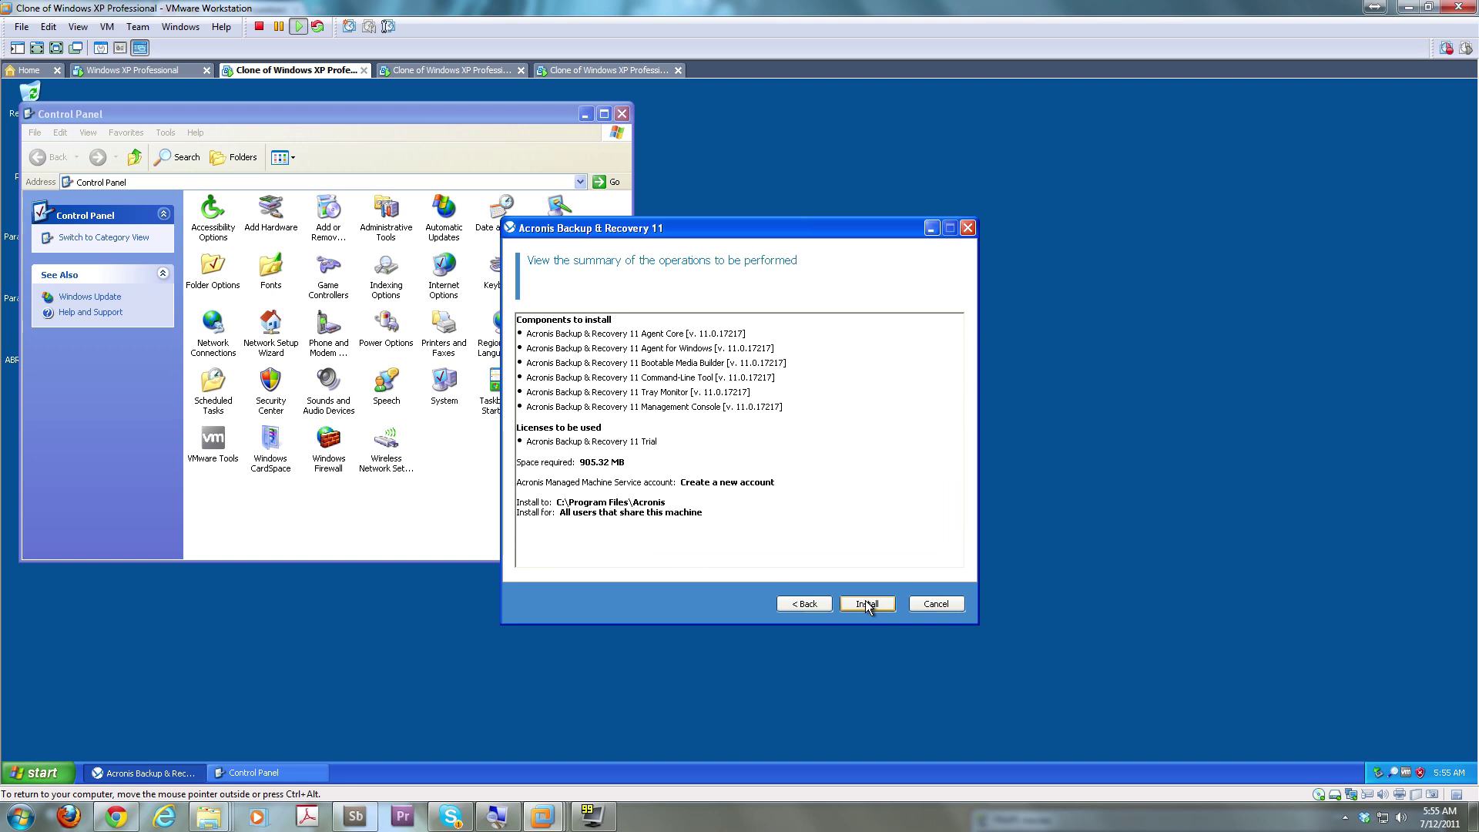
{"action": "left_click", "coordinate": [867, 604]}
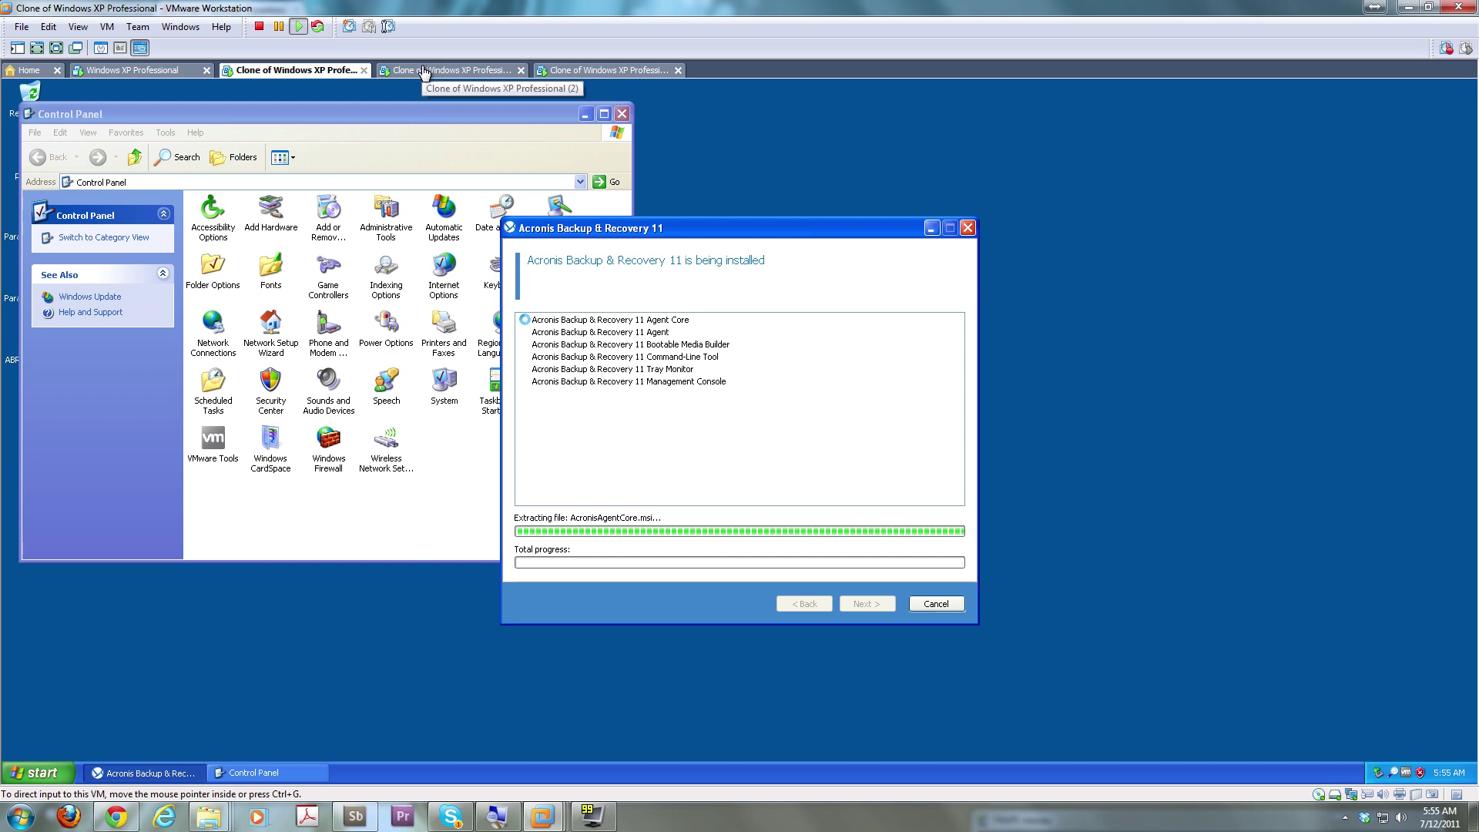
On the second clone, run the desktop ABR11A installer and choose Install Acronis Backup & Recovery 11
{"action": "left_click", "coordinate": [423, 72]}
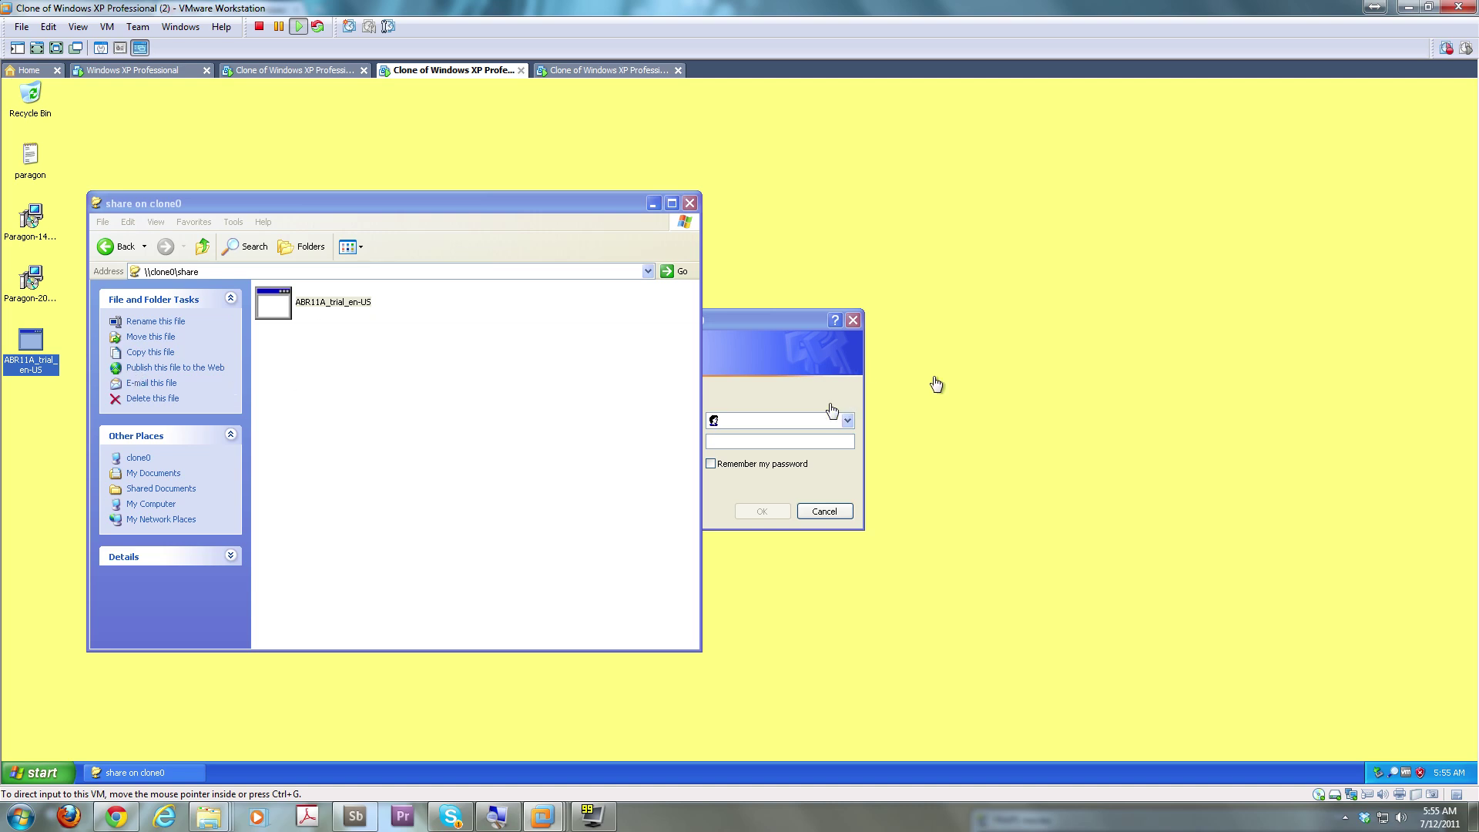
{"action": "left_click", "coordinate": [771, 423]}
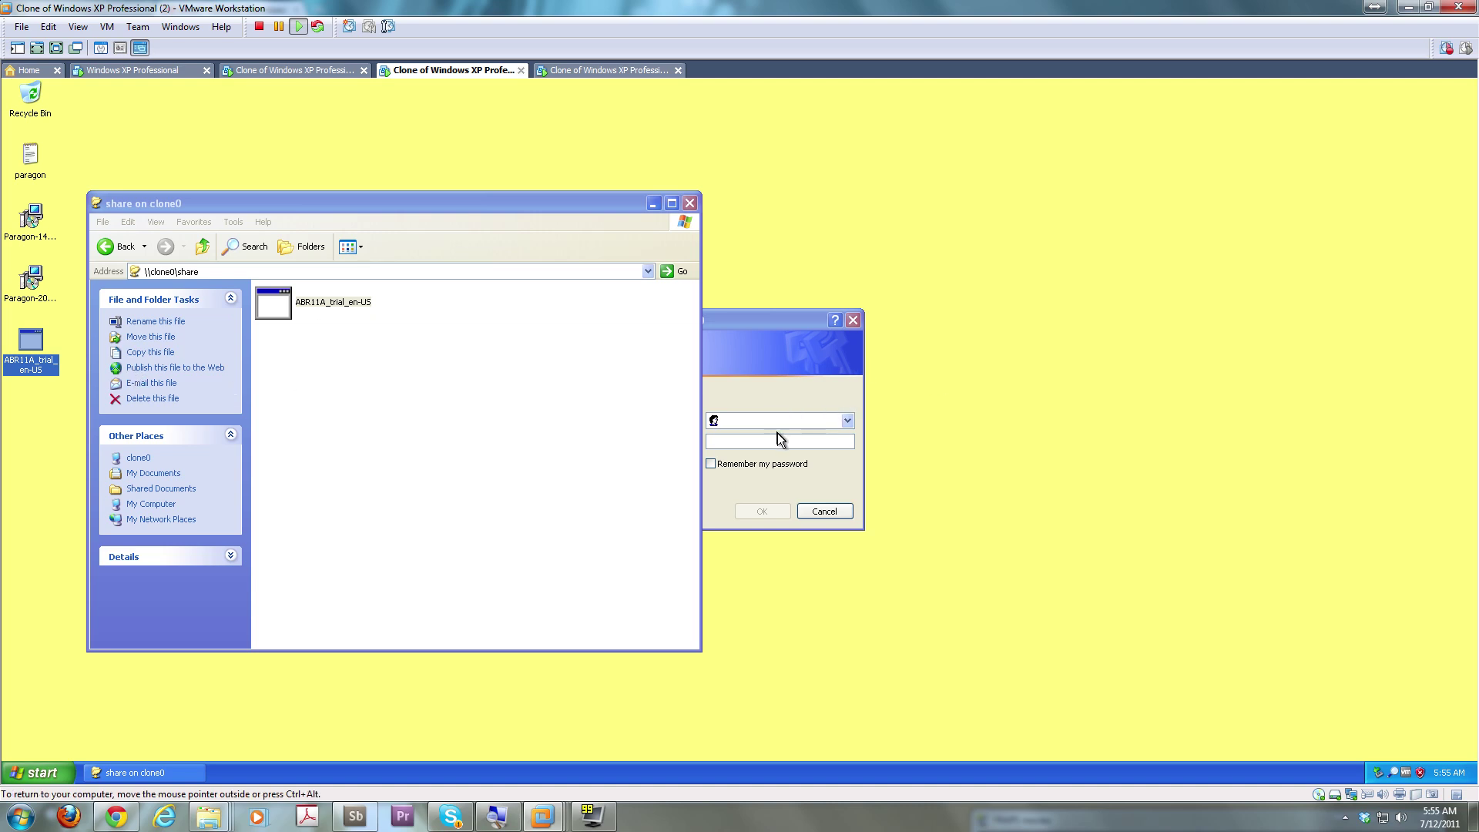
{"action": "double_click", "coordinate": [29, 355]}
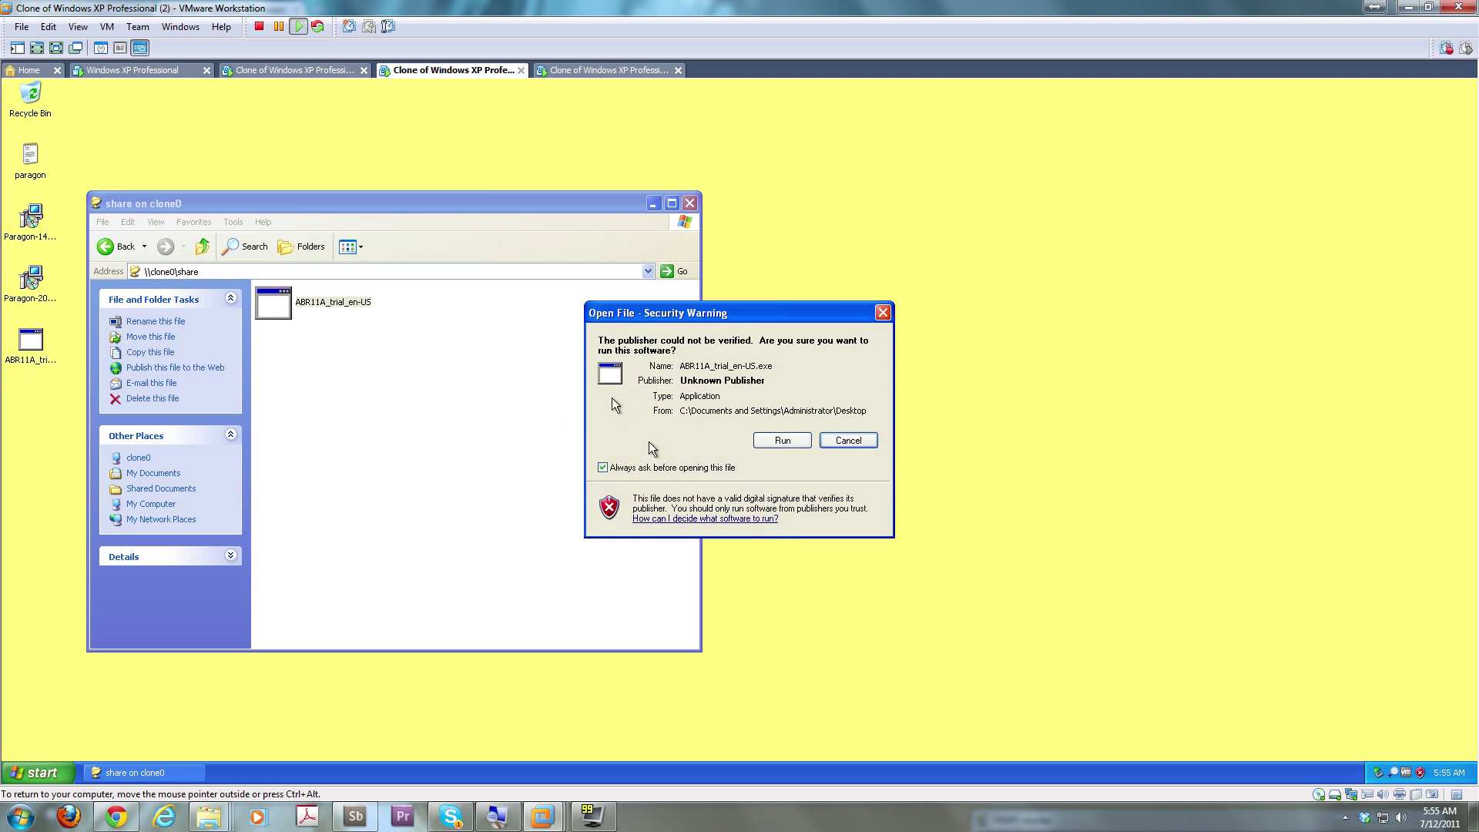
{"action": "left_click", "coordinate": [782, 441]}
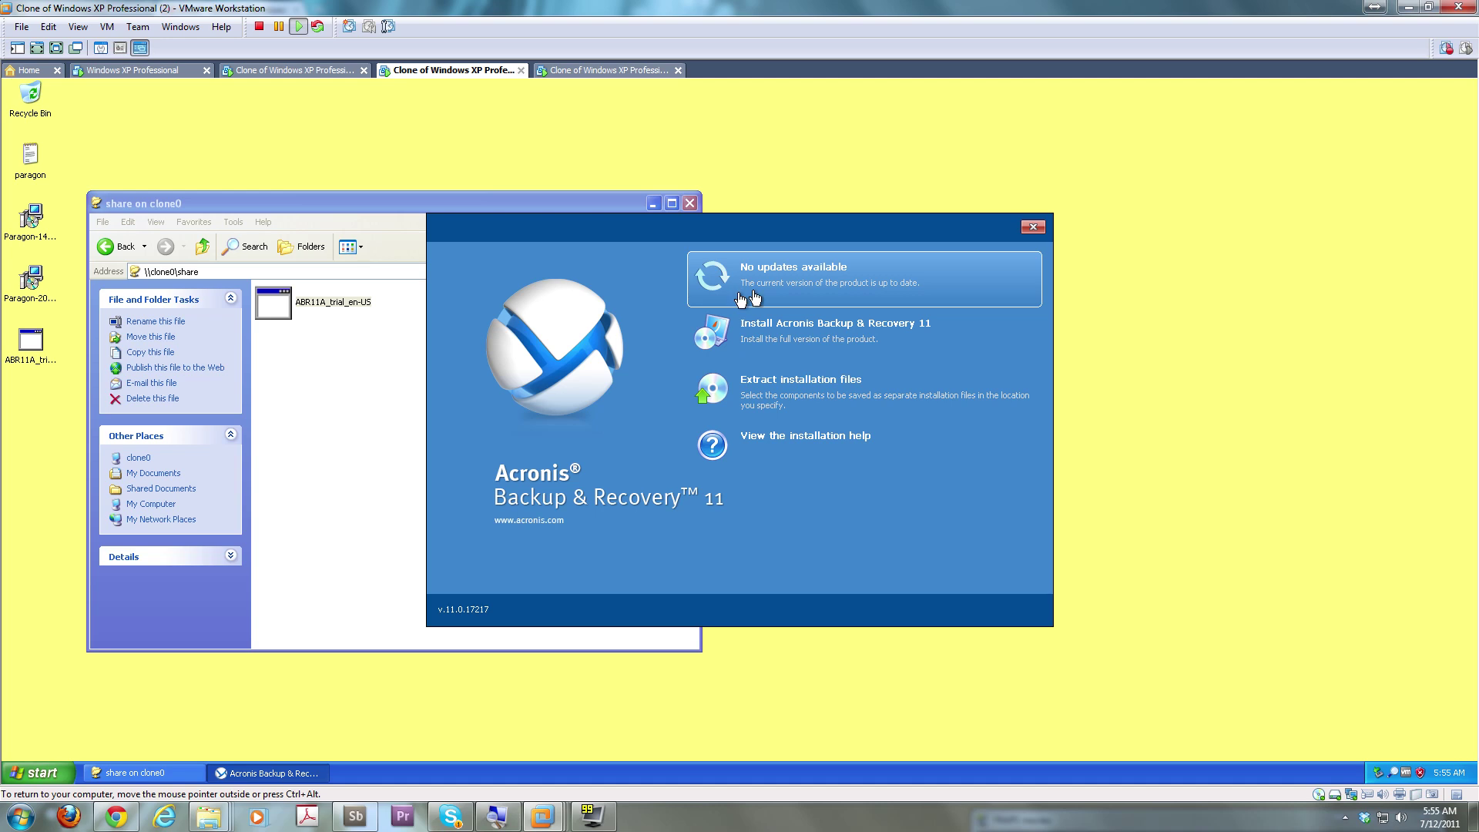
{"action": "left_click", "coordinate": [786, 342]}
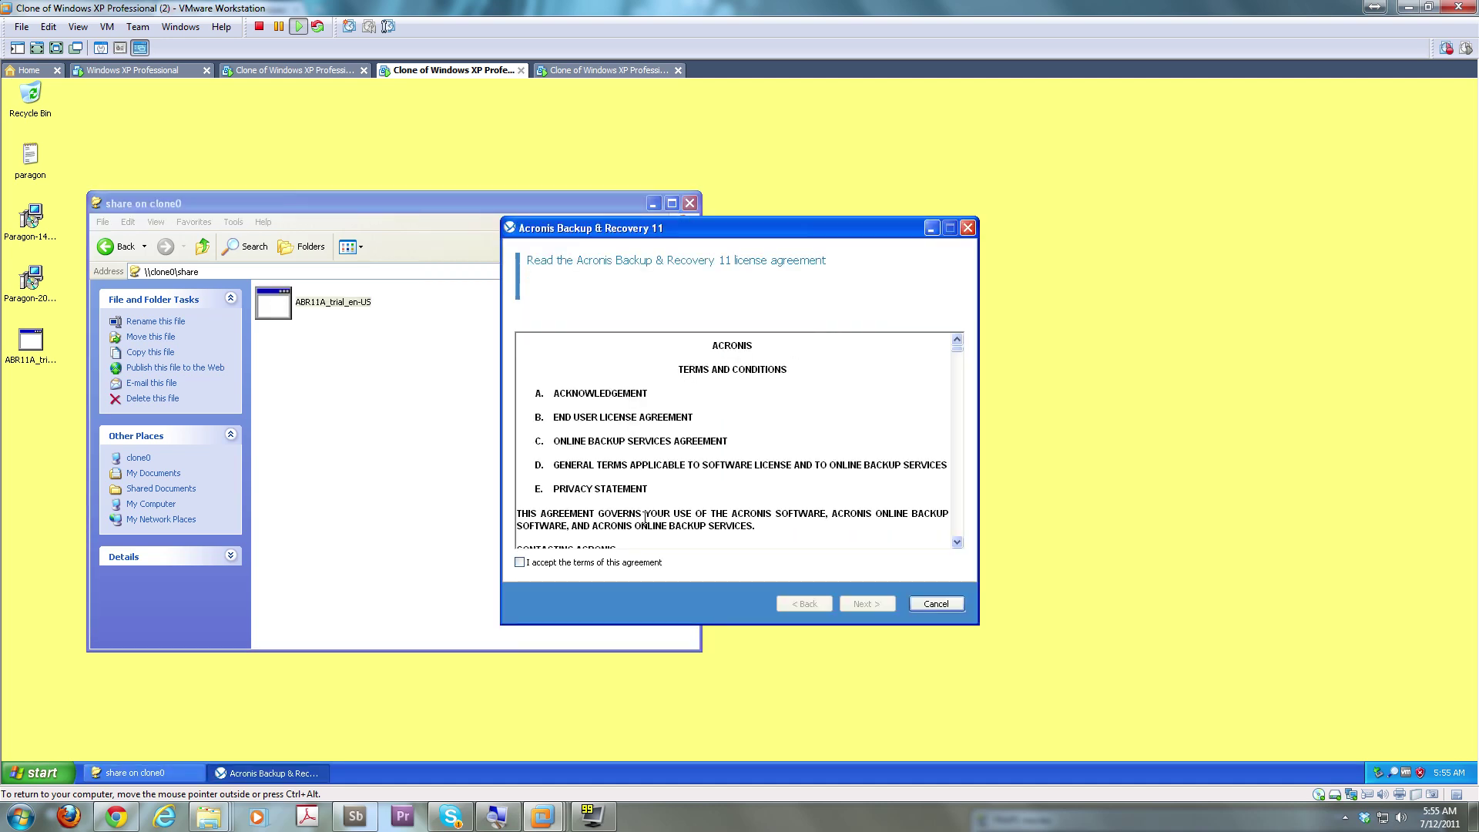
Accept the licence, choose backing up this machine's data and manual license-key entry
{"action": "left_click", "coordinate": [626, 562]}
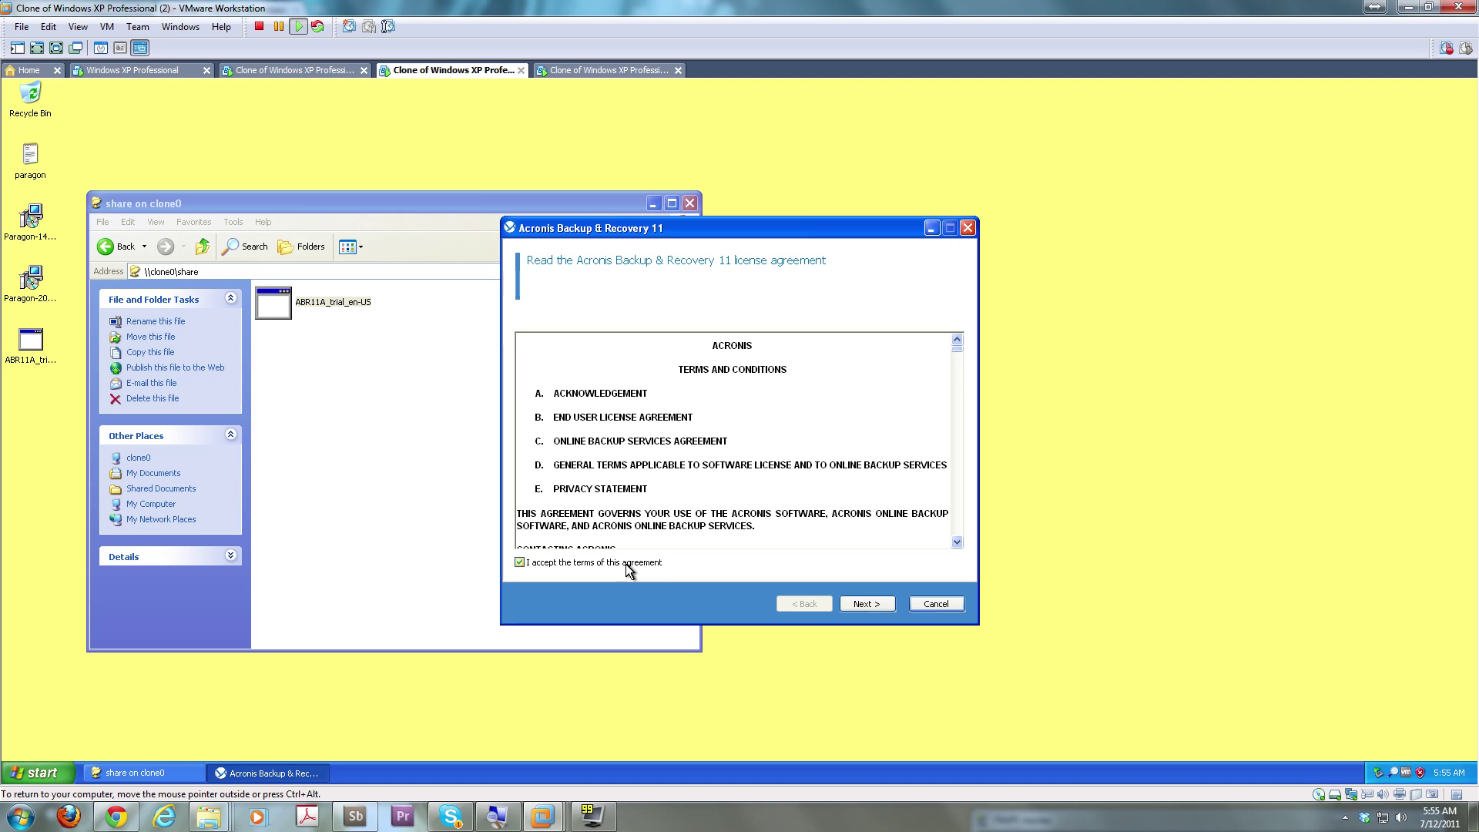
{"action": "left_click", "coordinate": [863, 604]}
{"action": "left_click", "coordinate": [654, 343]}
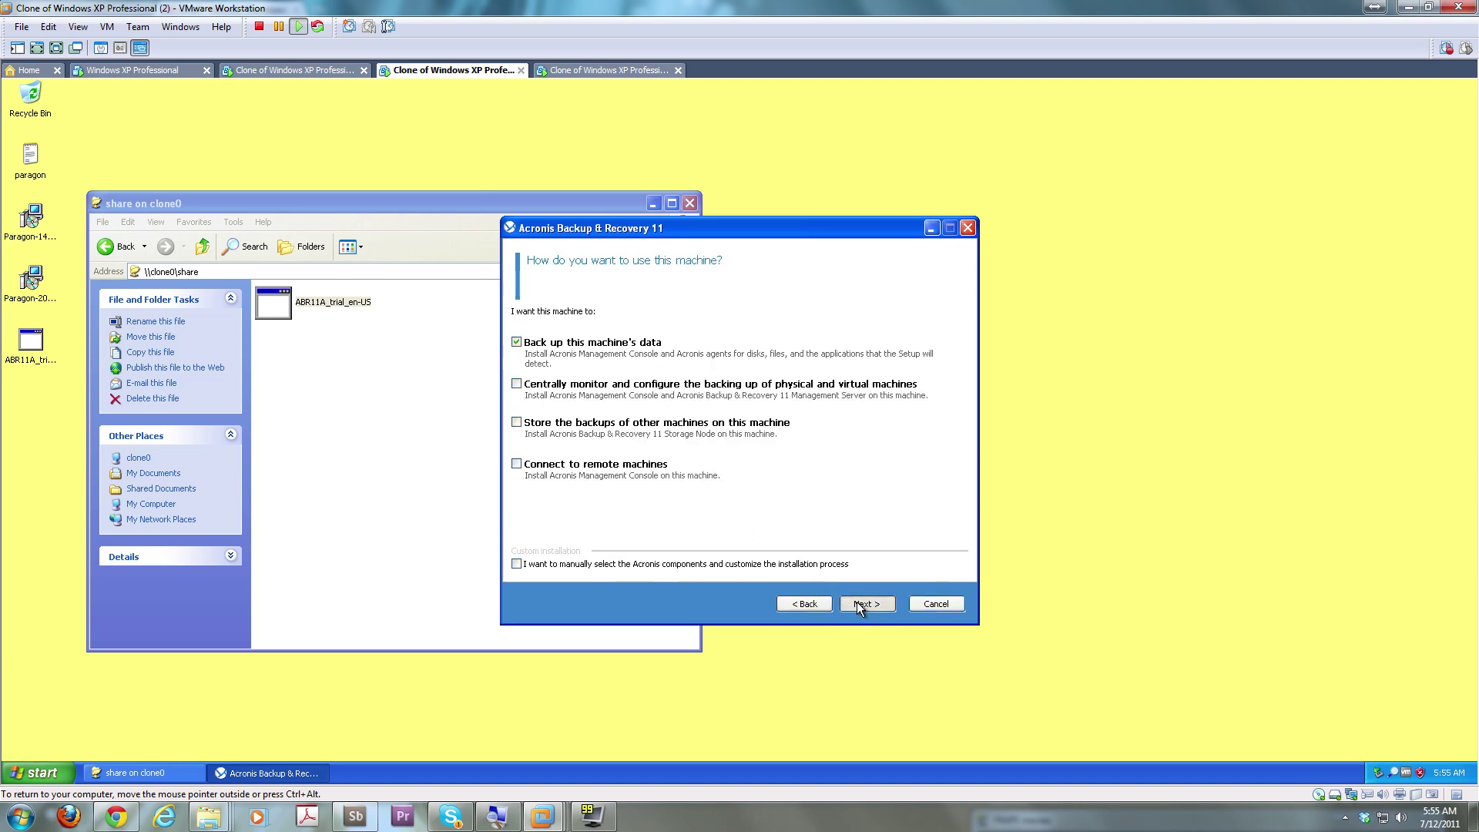
{"action": "left_click", "coordinate": [856, 602]}
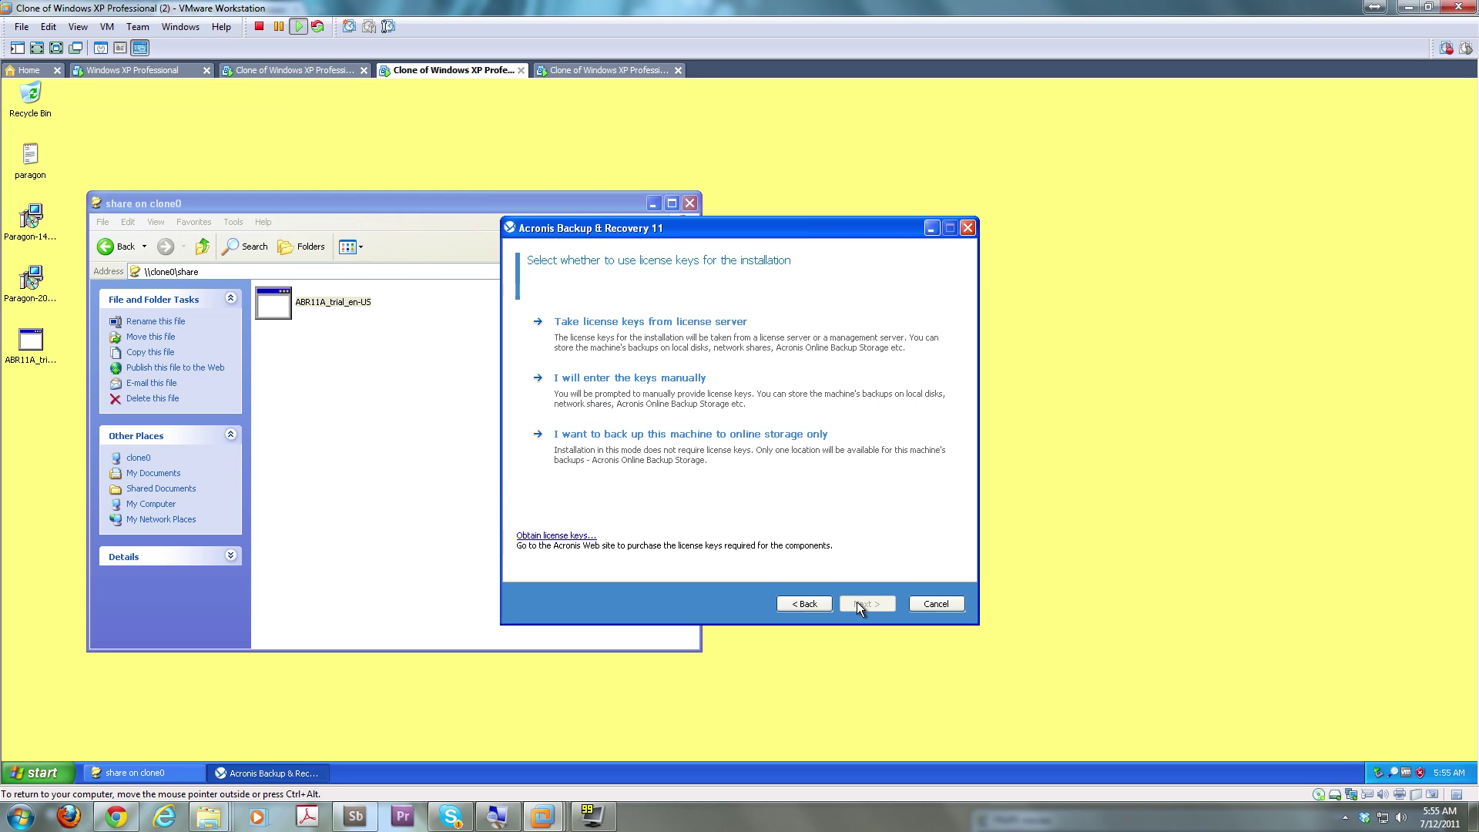
{"action": "left_click", "coordinate": [749, 406]}
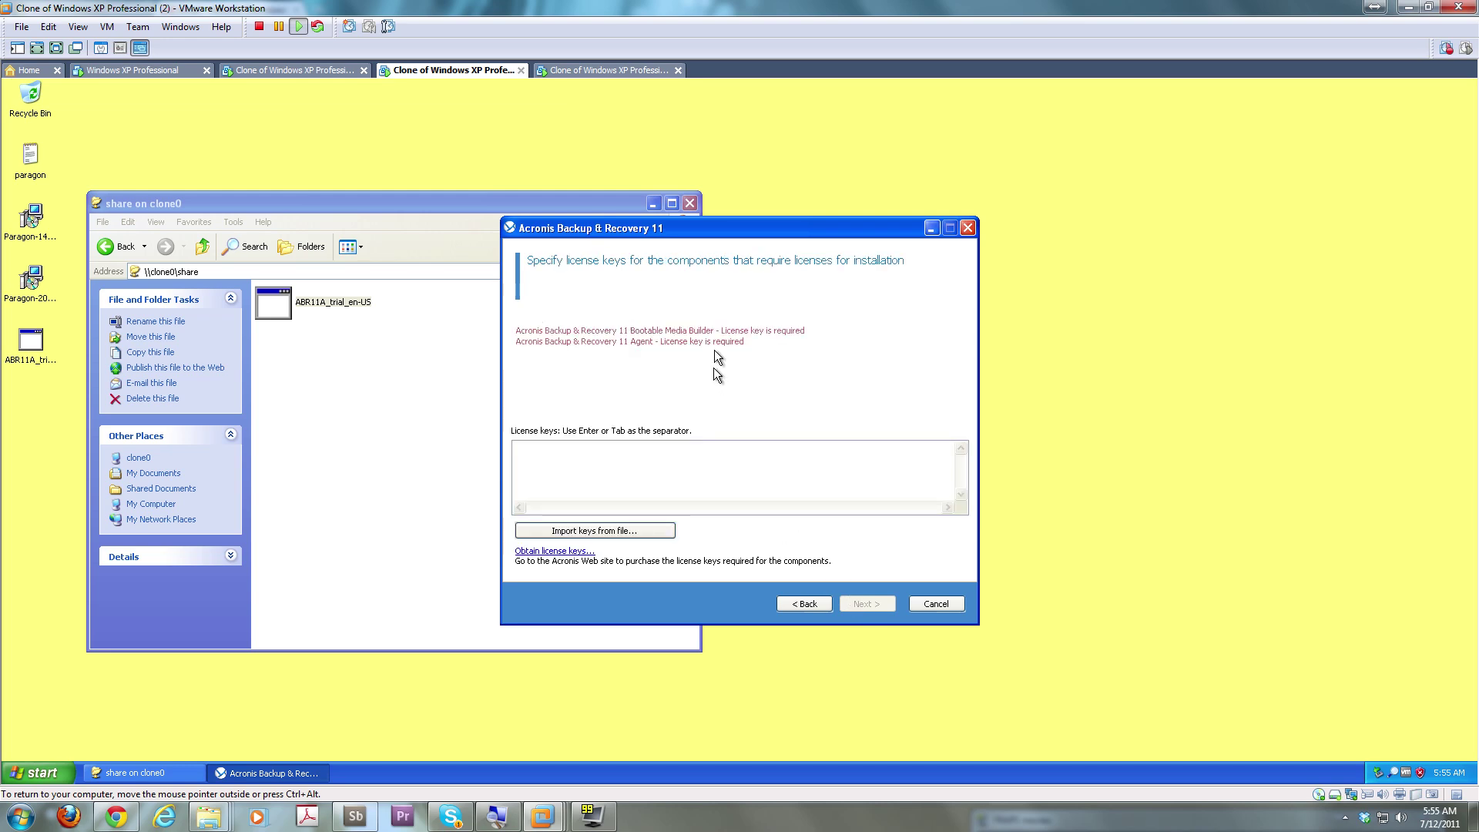
{"action": "left_click", "coordinate": [652, 71]}
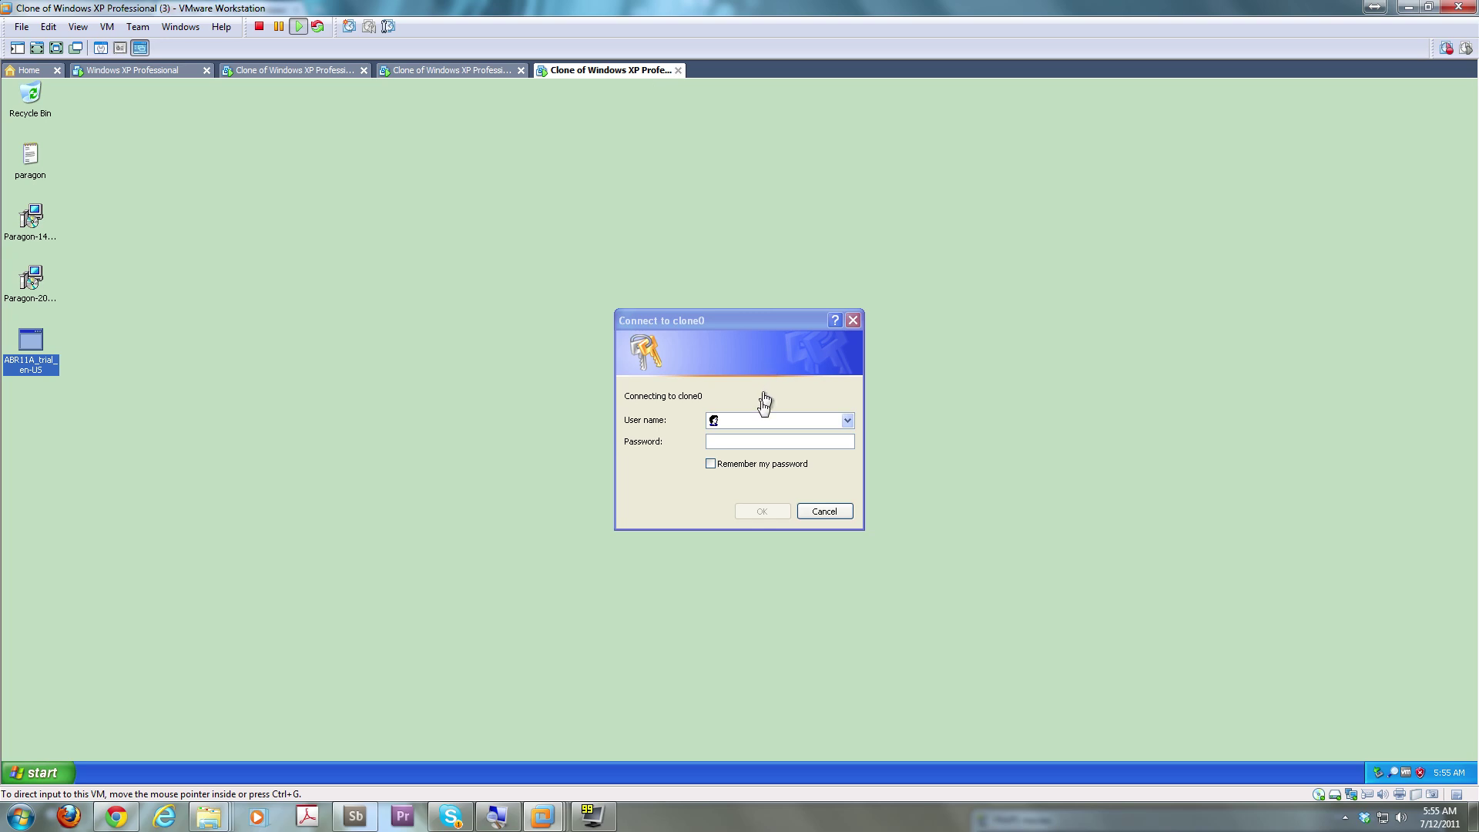
Log in to the clone0 share as CLONE0\Administrator with the account password
{"action": "left_click", "coordinate": [756, 421]}
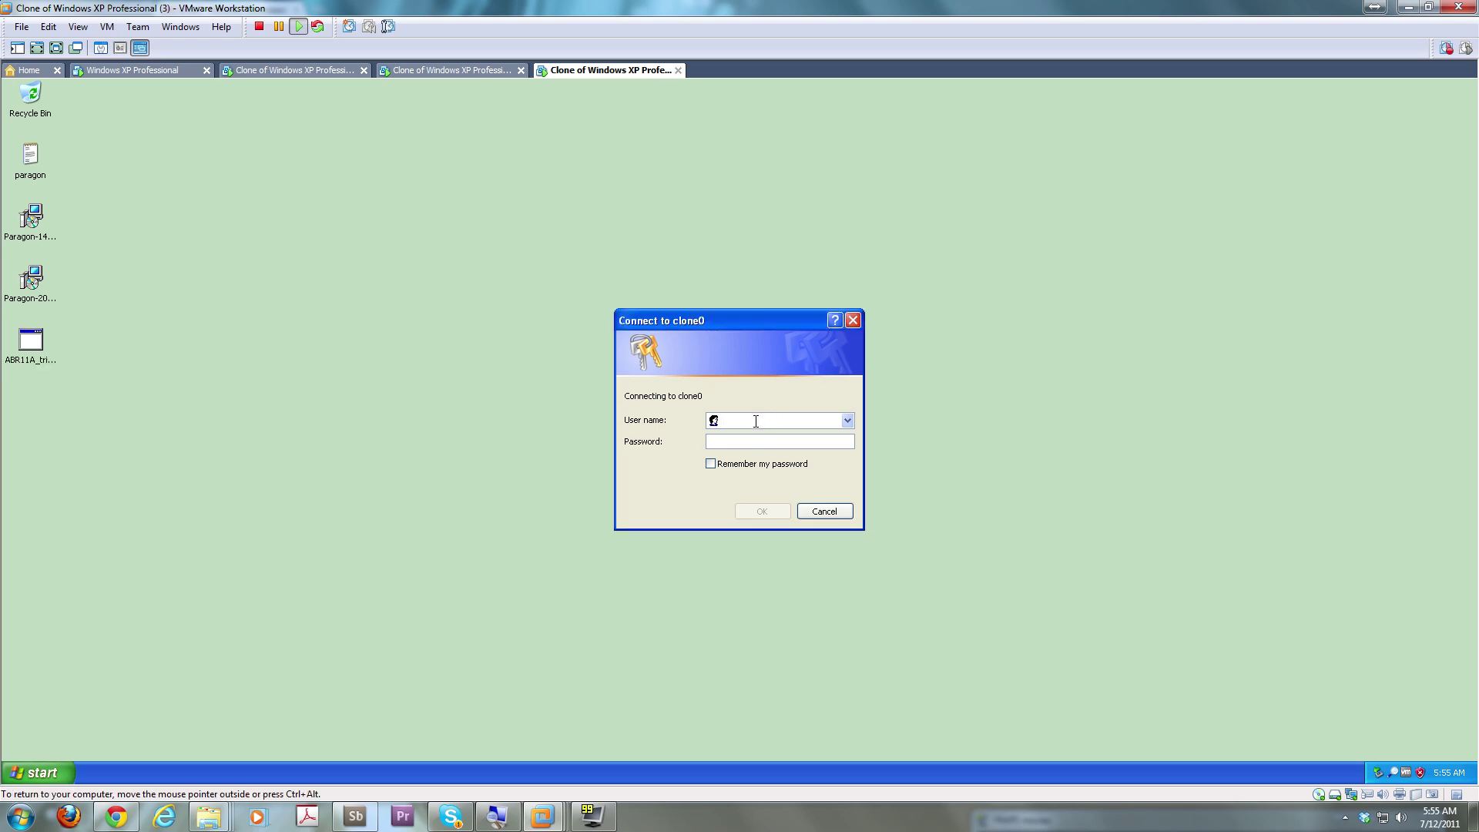
{"action": "type", "text": "CLONE0\\Admninistrator"}
{"action": "key", "text": "Tab"}
{"action": "type", "text": "*****"}
{"action": "key", "text": "Return"}
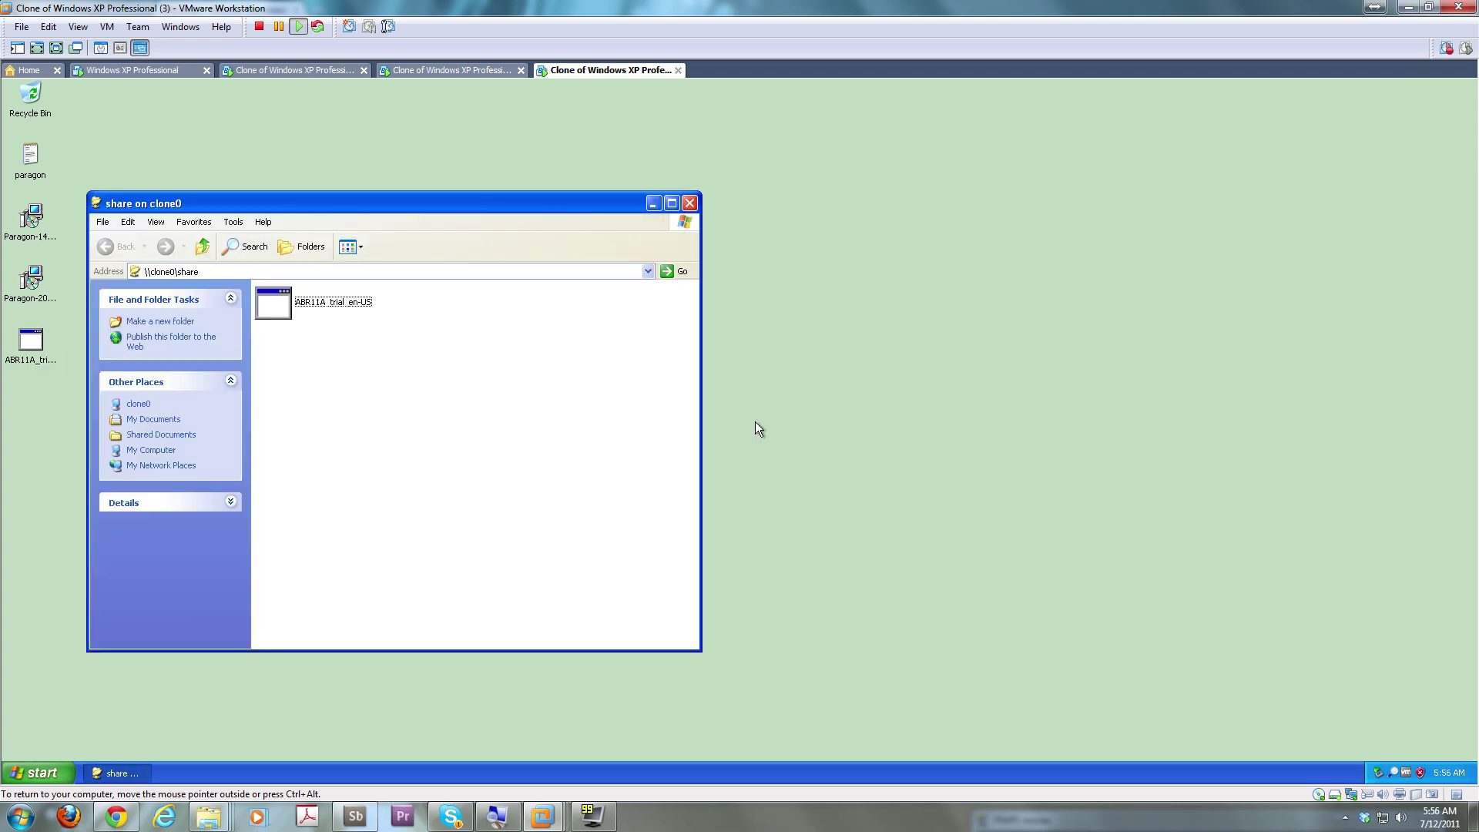
Launch the ABR11A_trial_en-US installer from the desktop
{"action": "left_click", "coordinate": [333, 299]}
{"action": "right_click", "coordinate": [333, 298]}
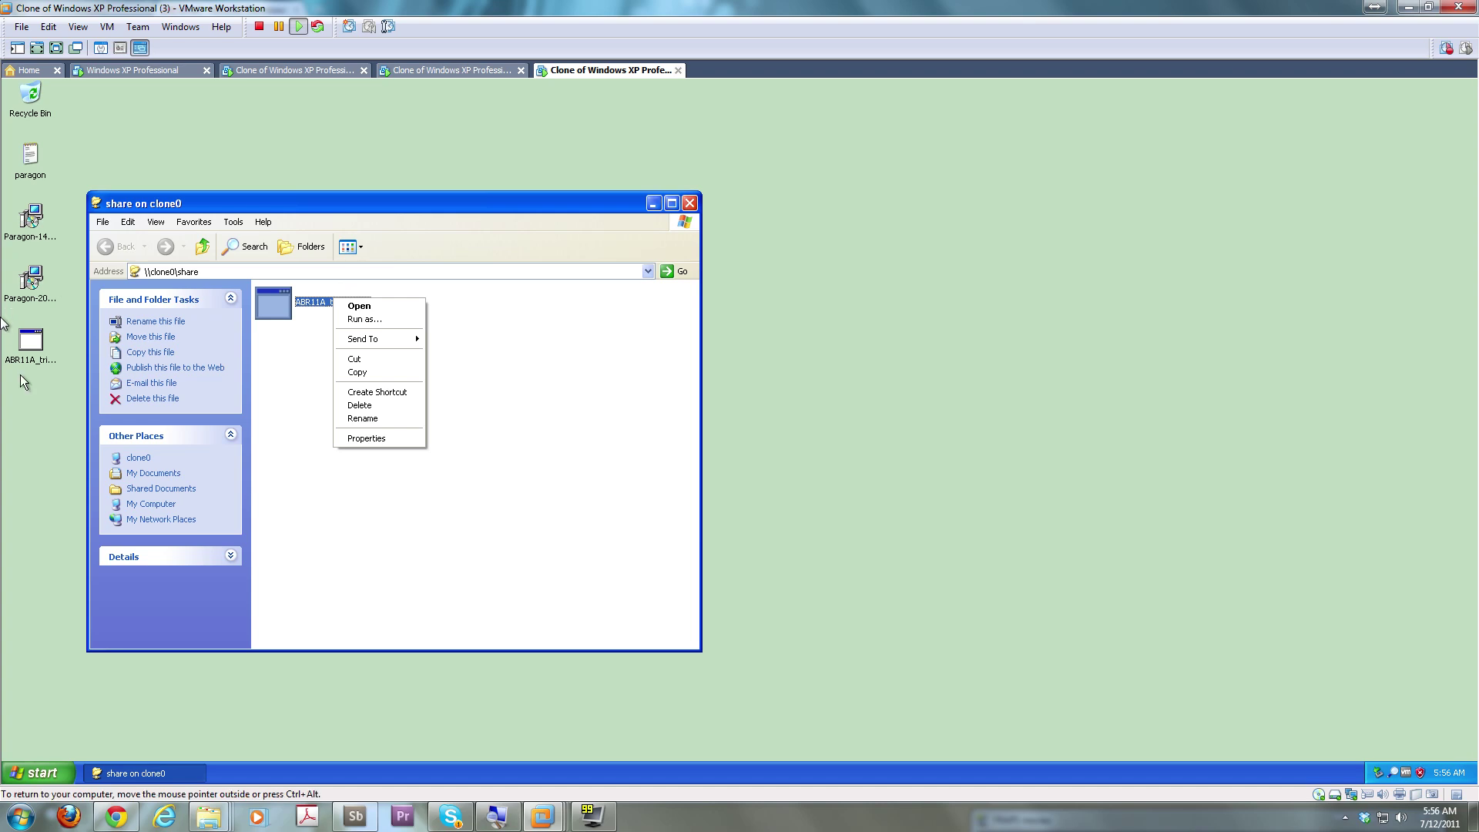
{"action": "left_click", "coordinate": [31, 343]}
{"action": "double_click", "coordinate": [31, 343]}
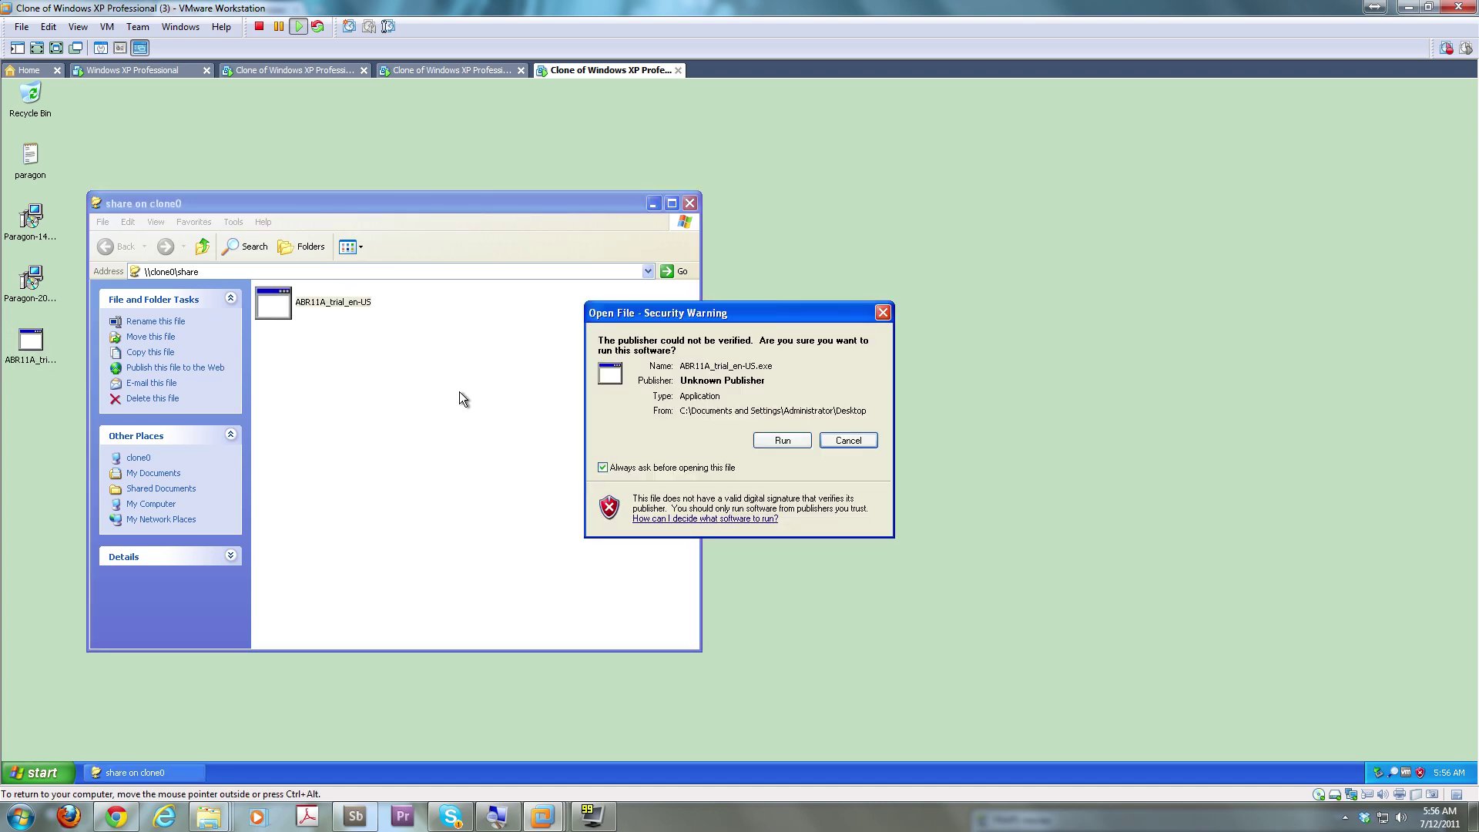
Run the installer, accept the licence, choose backing up this machine, and enter keys manually
{"action": "left_click", "coordinate": [778, 440]}
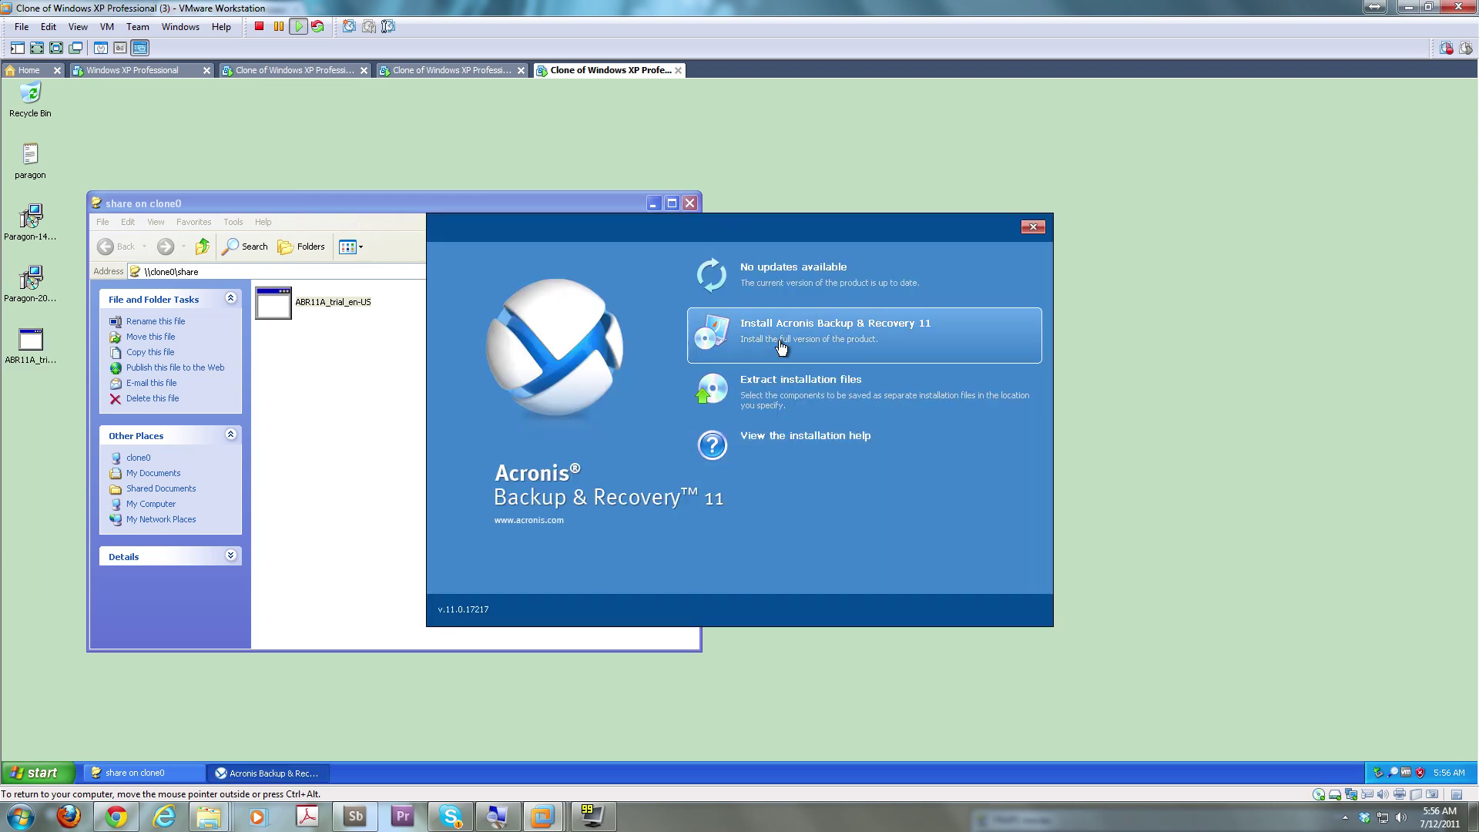
{"action": "left_click", "coordinate": [782, 346]}
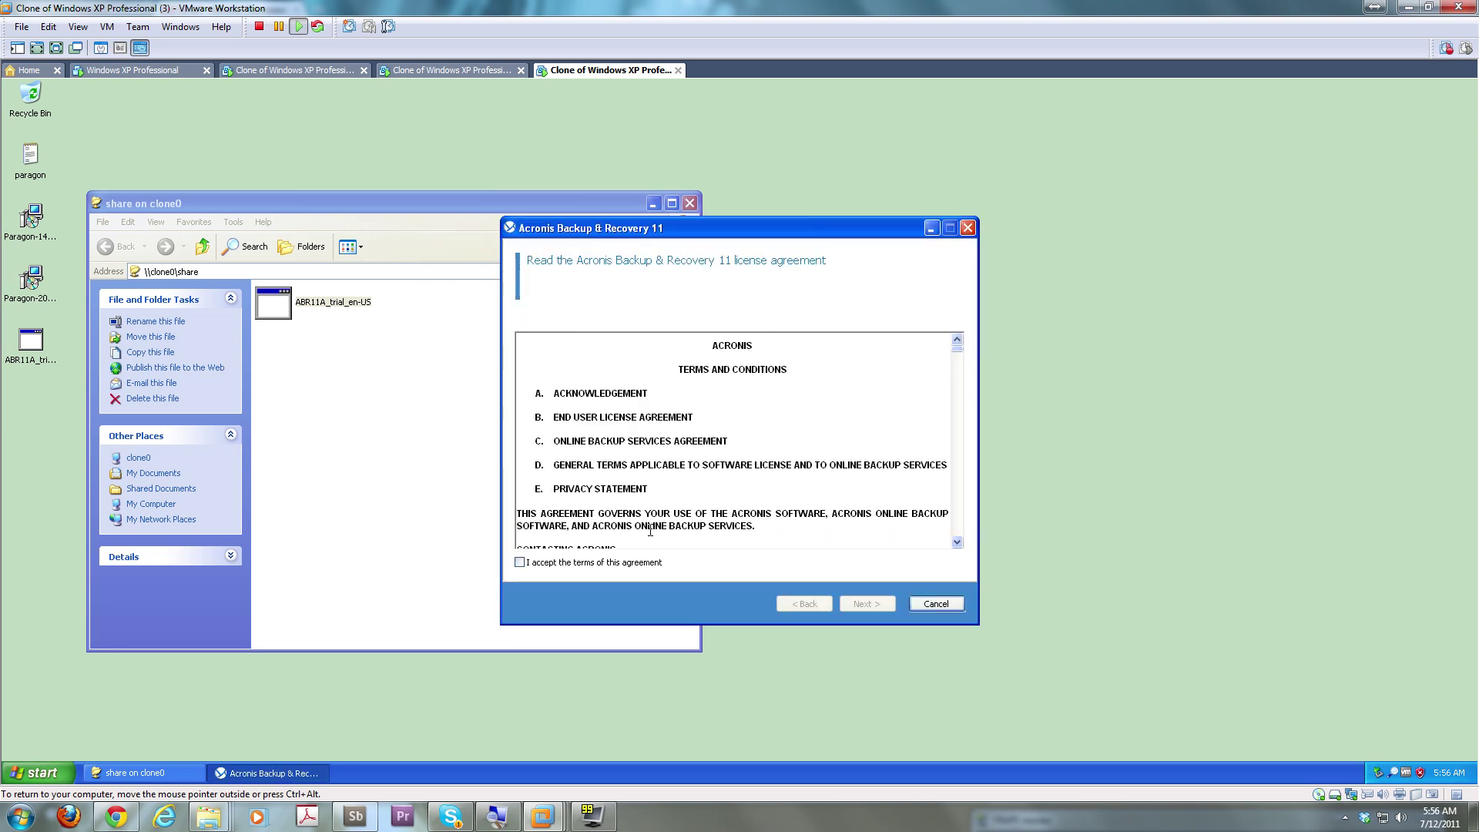
{"action": "left_click", "coordinate": [628, 565]}
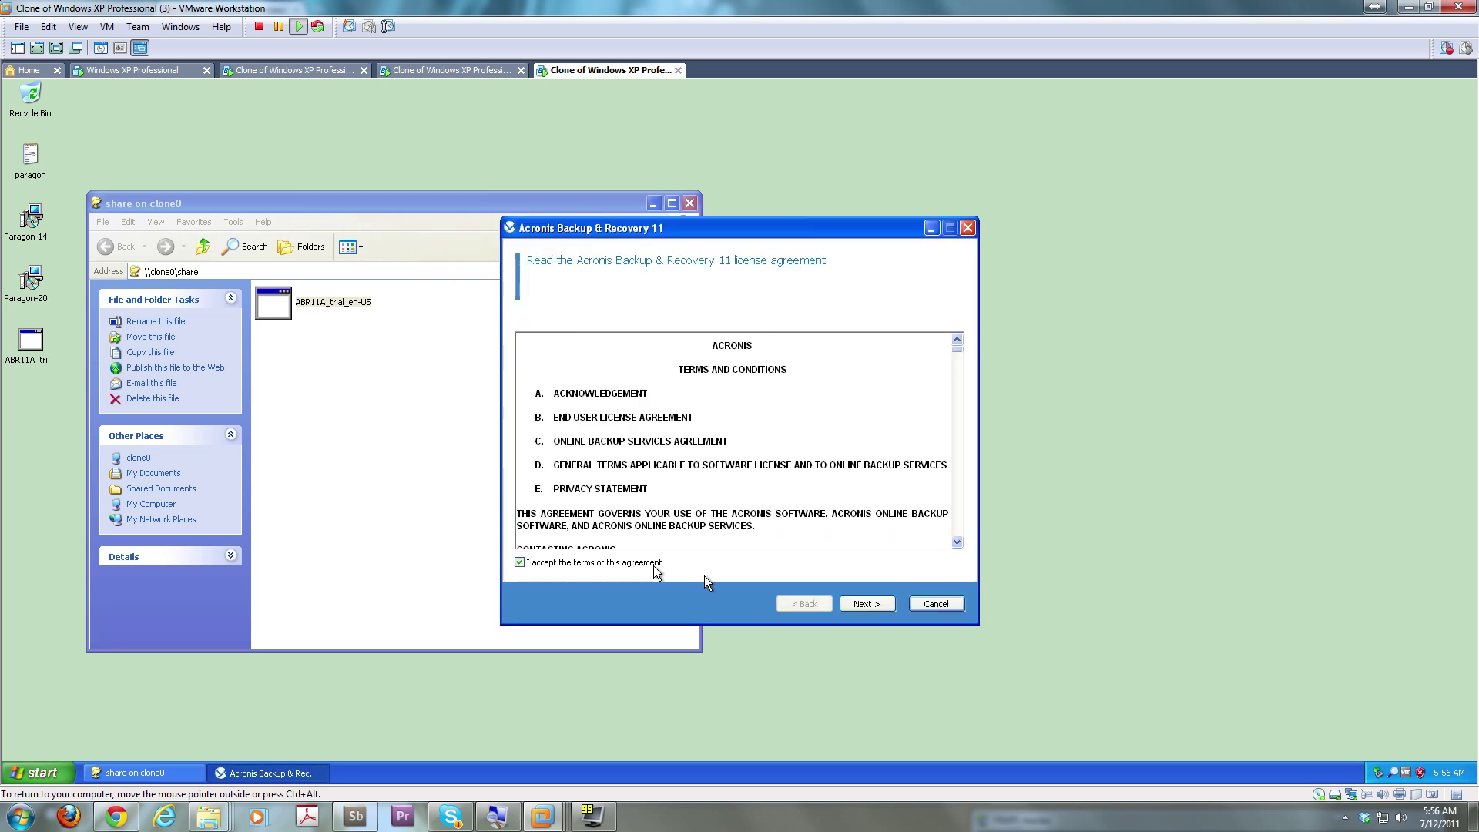
{"action": "left_click", "coordinate": [853, 603]}
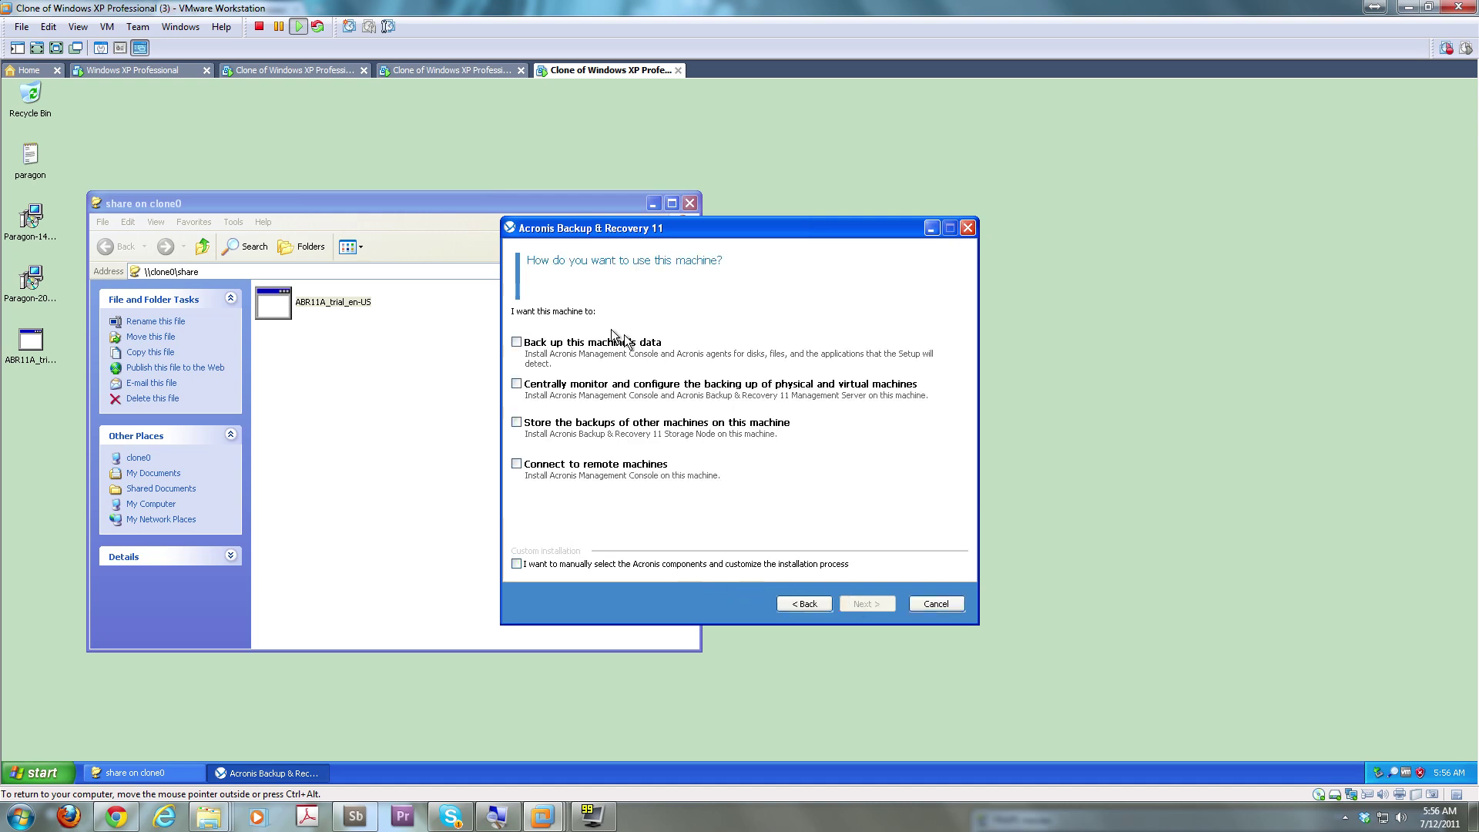
{"action": "left_click", "coordinate": [518, 344]}
{"action": "left_click", "coordinate": [867, 603]}
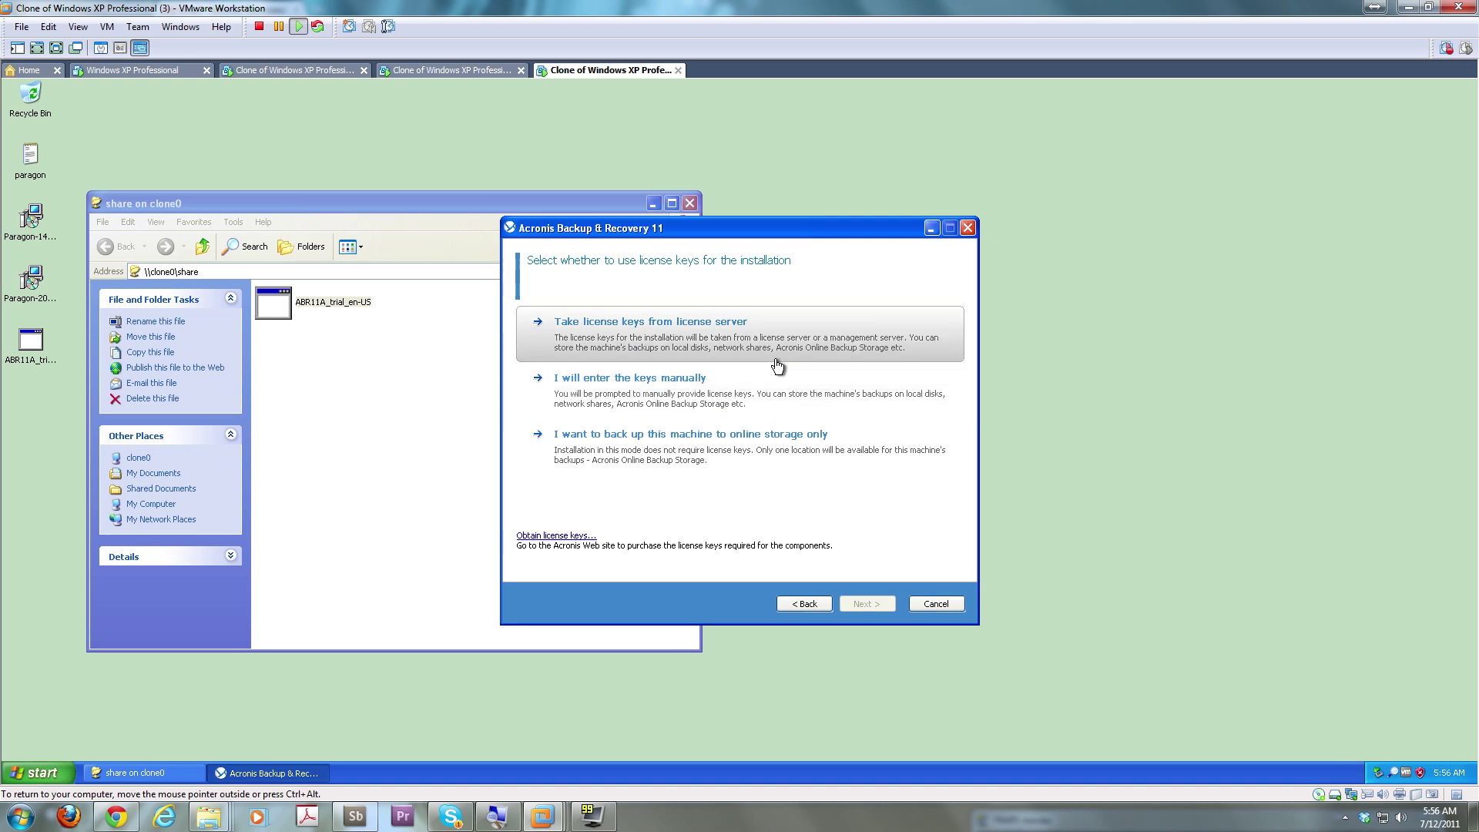
{"action": "left_click", "coordinate": [756, 414]}
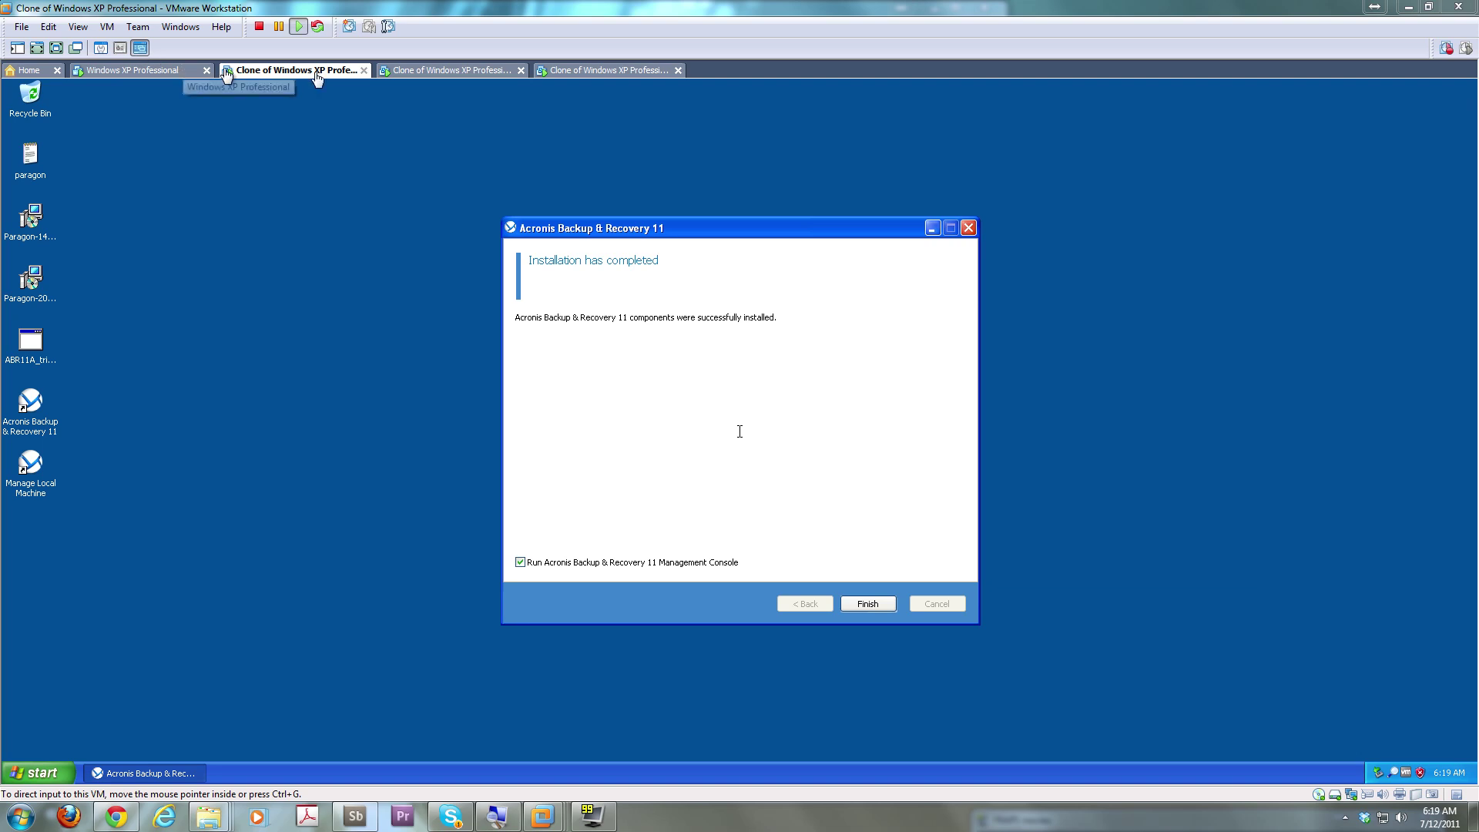
Finish the Acronis installation on the first clone, launching its Management Console
{"action": "left_click", "coordinate": [422, 71]}
{"action": "left_click", "coordinate": [576, 72]}
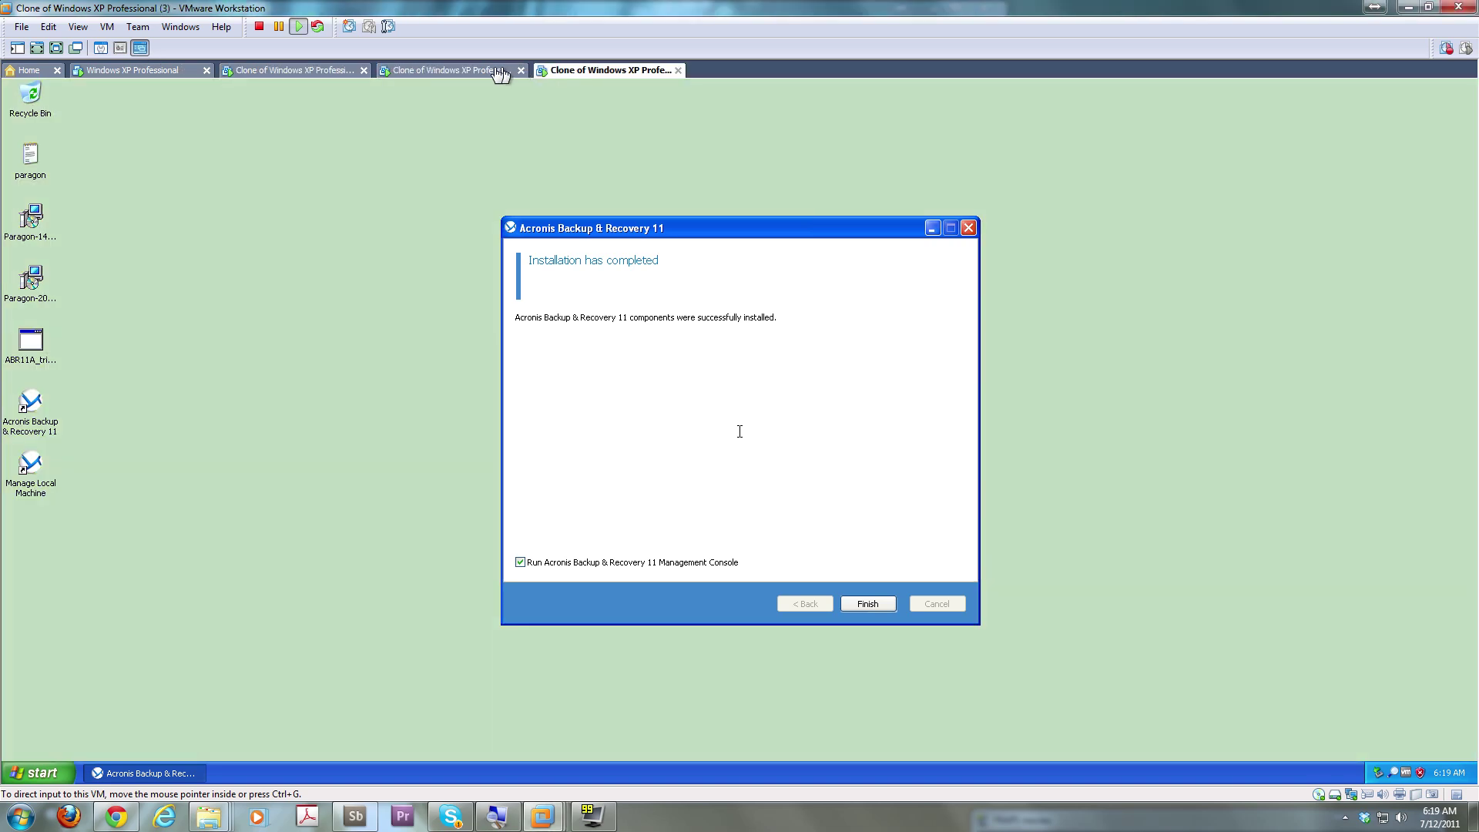
{"action": "left_click", "coordinate": [479, 72]}
{"action": "left_click", "coordinate": [310, 71]}
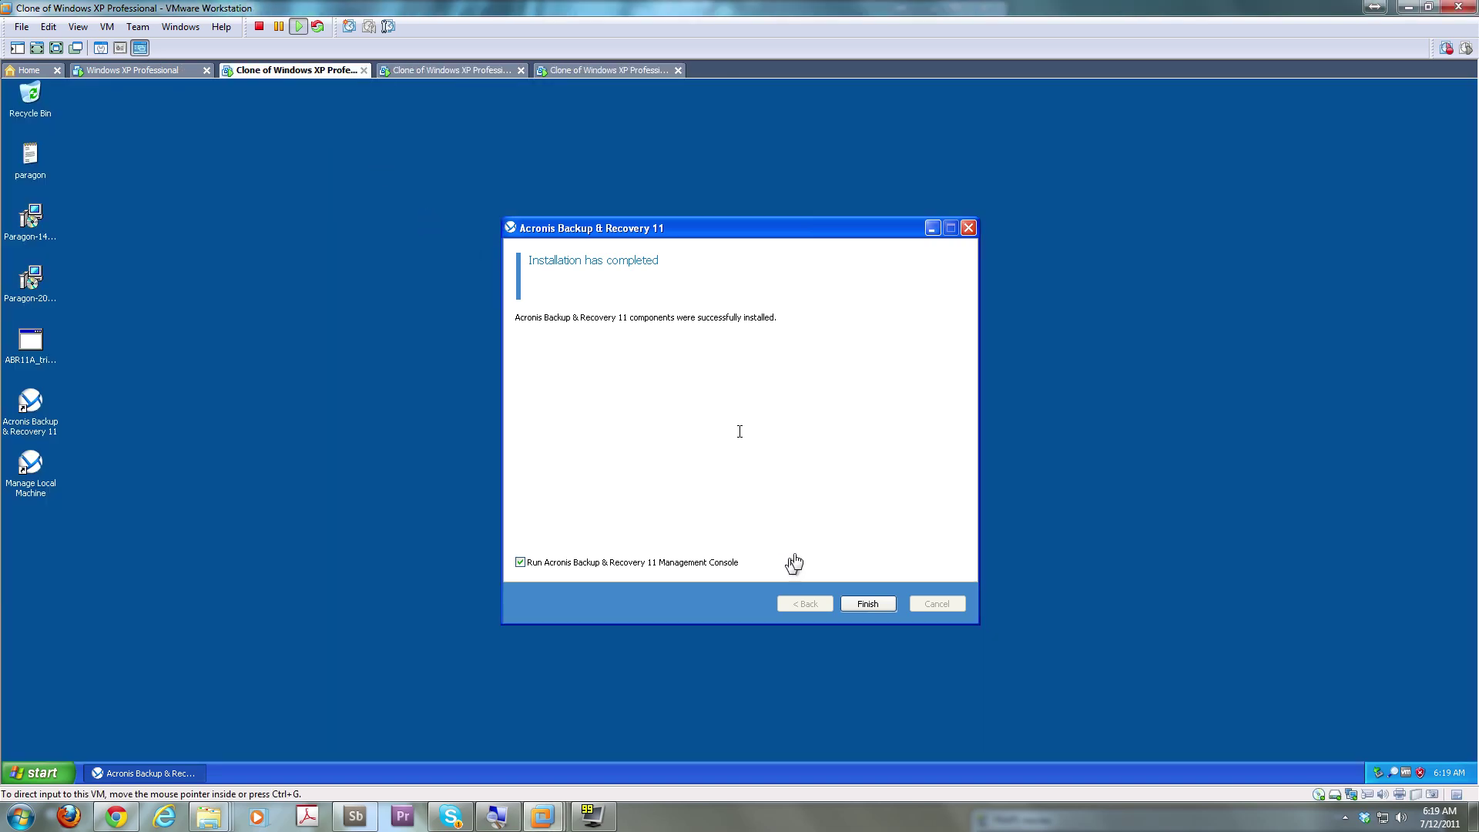
{"action": "left_click", "coordinate": [868, 604]}
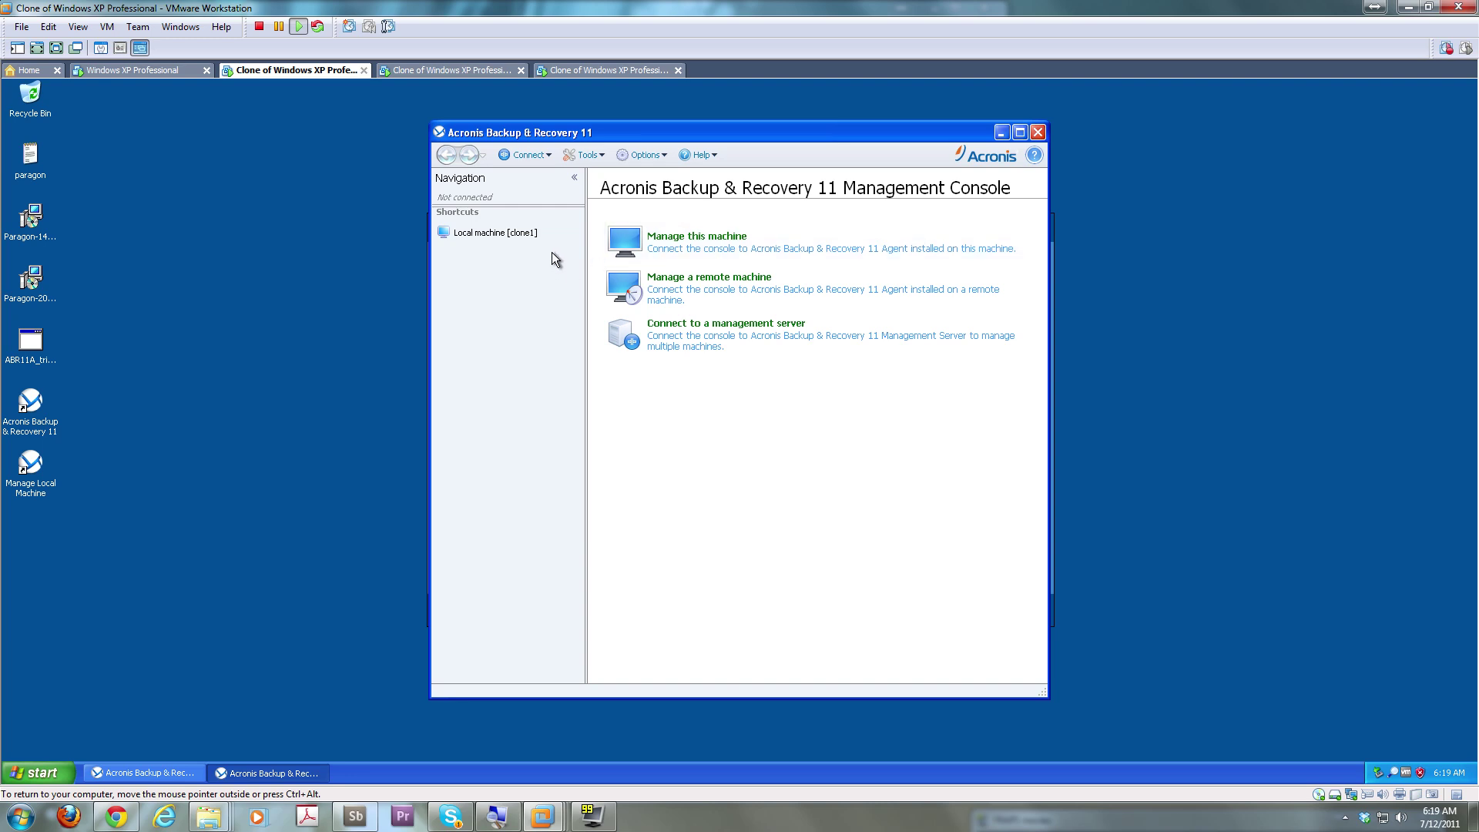
Launch Acronis Backup & Recovery 11 on the original Windows XP machine
{"action": "left_click", "coordinate": [170, 71]}
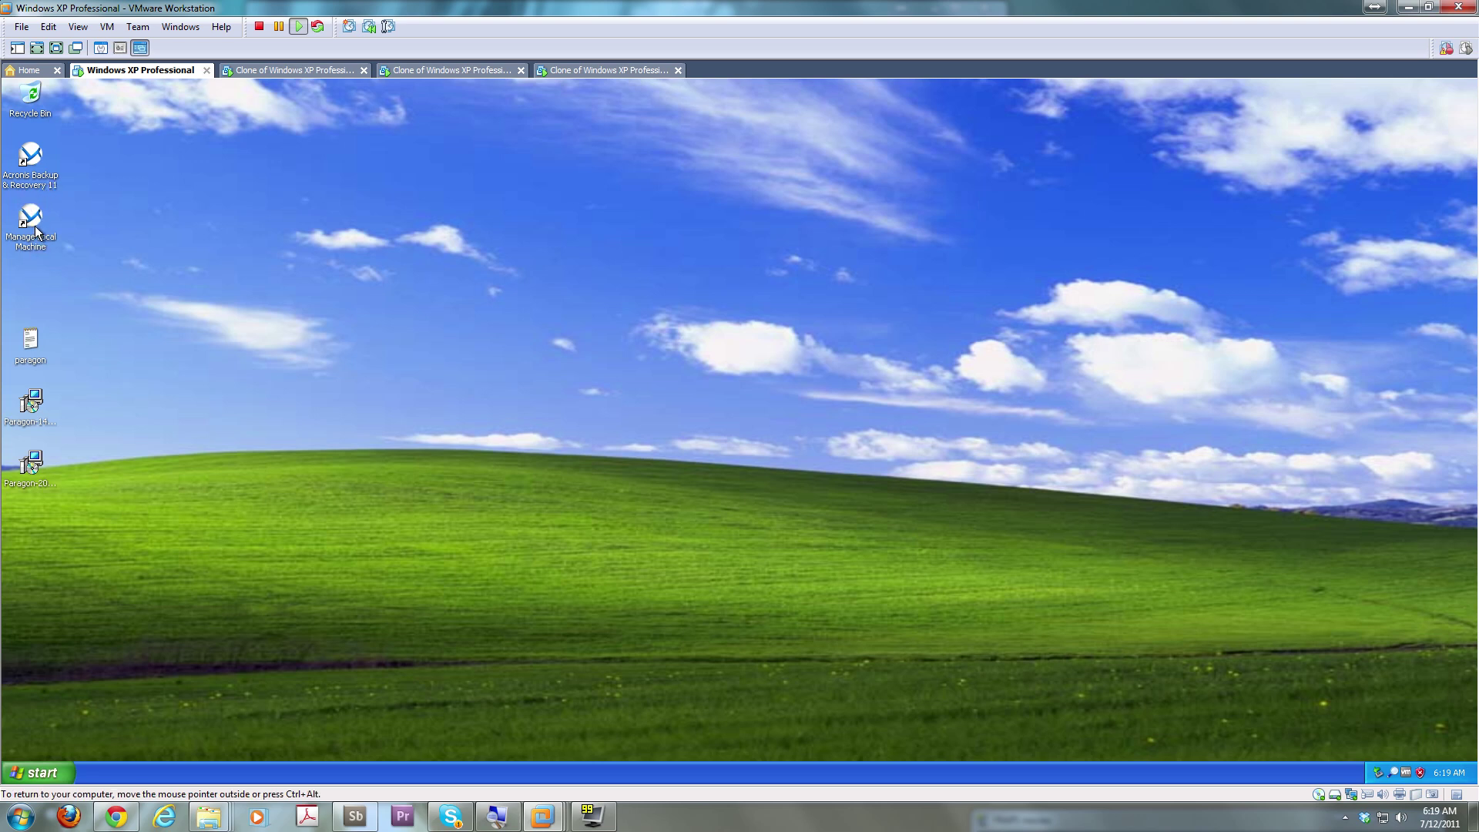
{"action": "left_click", "coordinate": [35, 171]}
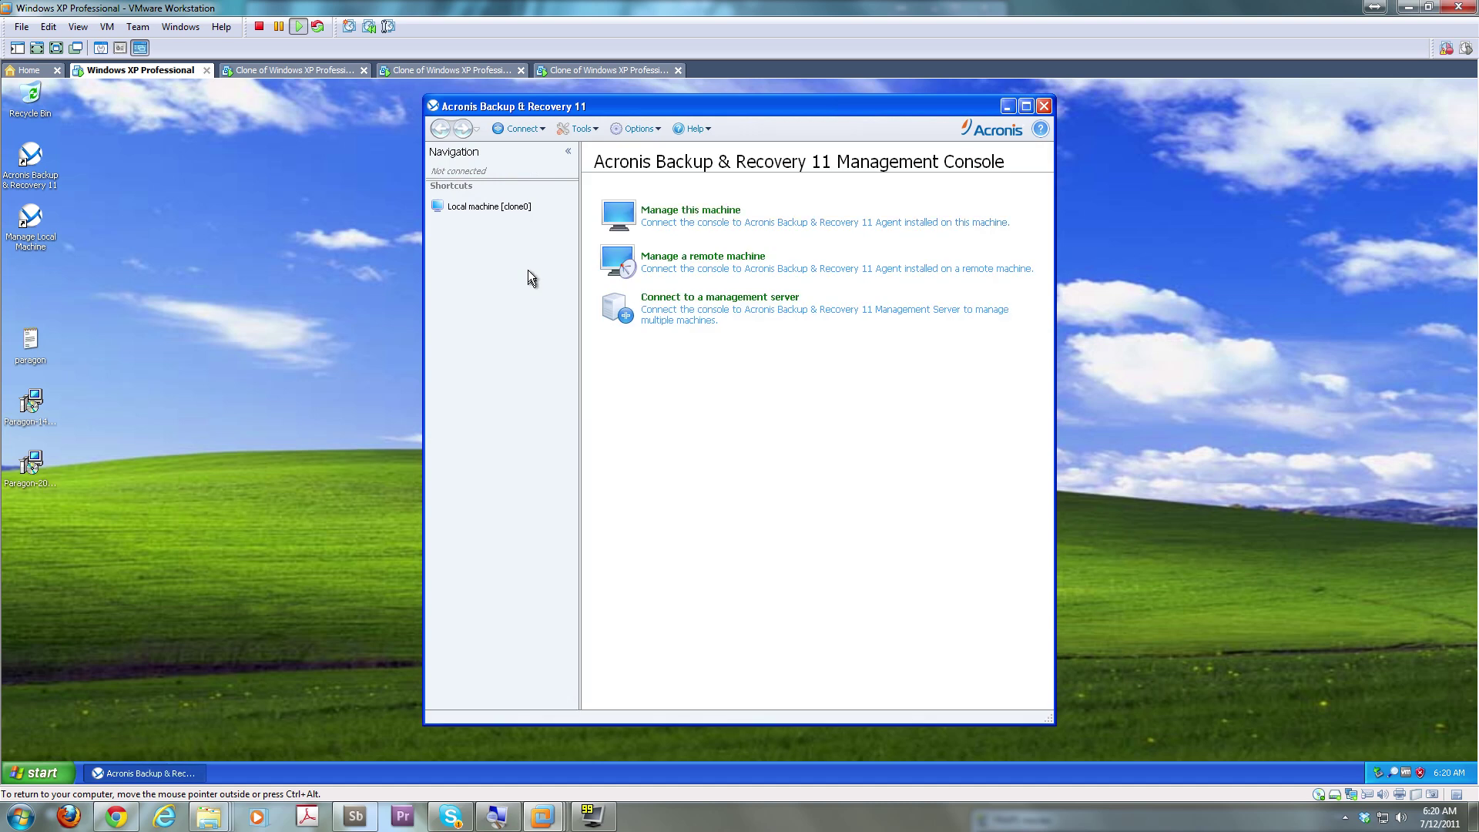
{"action": "left_click", "coordinate": [321, 71]}
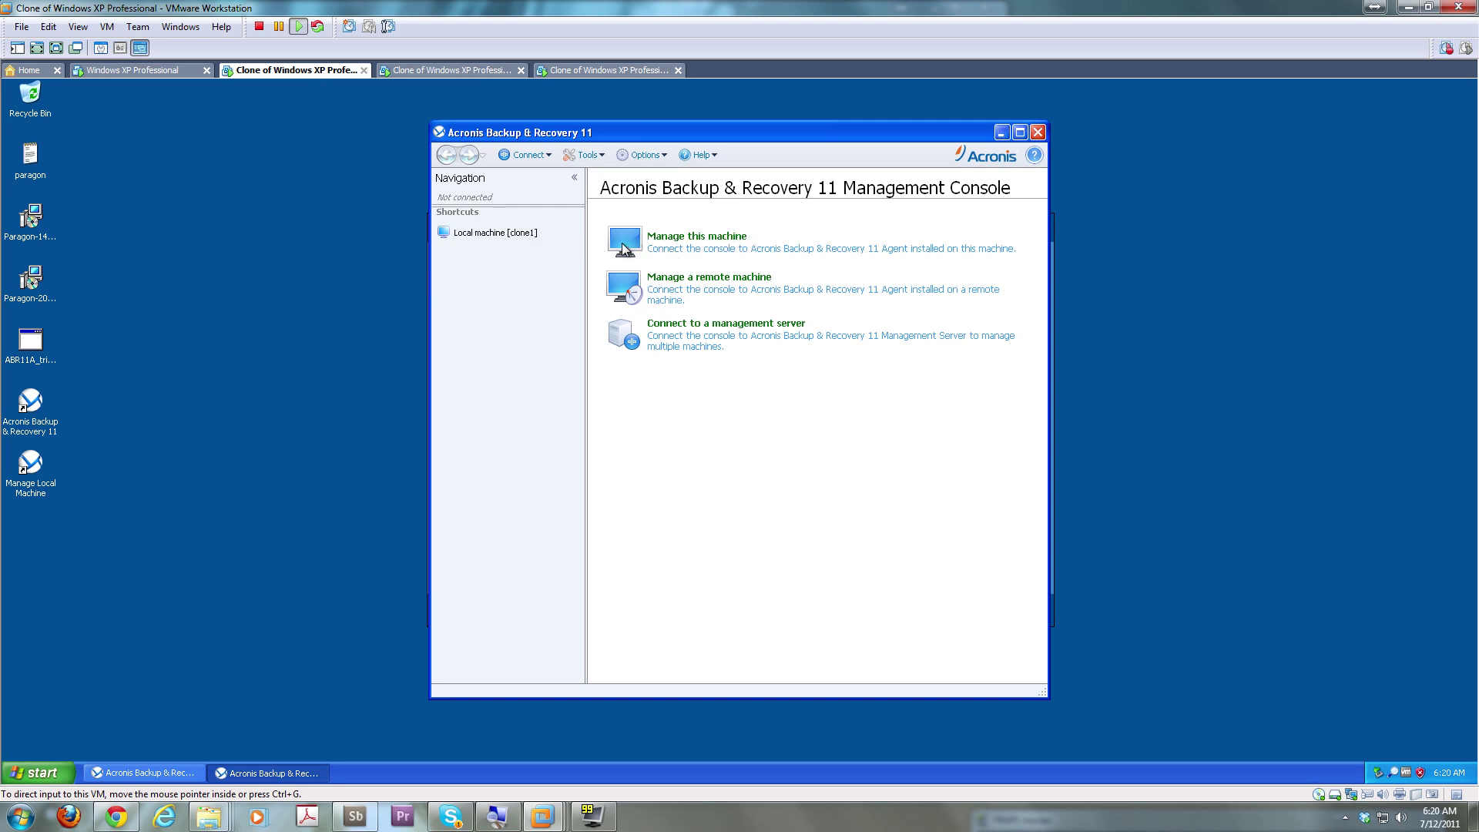
Connect clone1's Acronis console to the management server clone0
{"action": "left_click", "coordinate": [547, 154]}
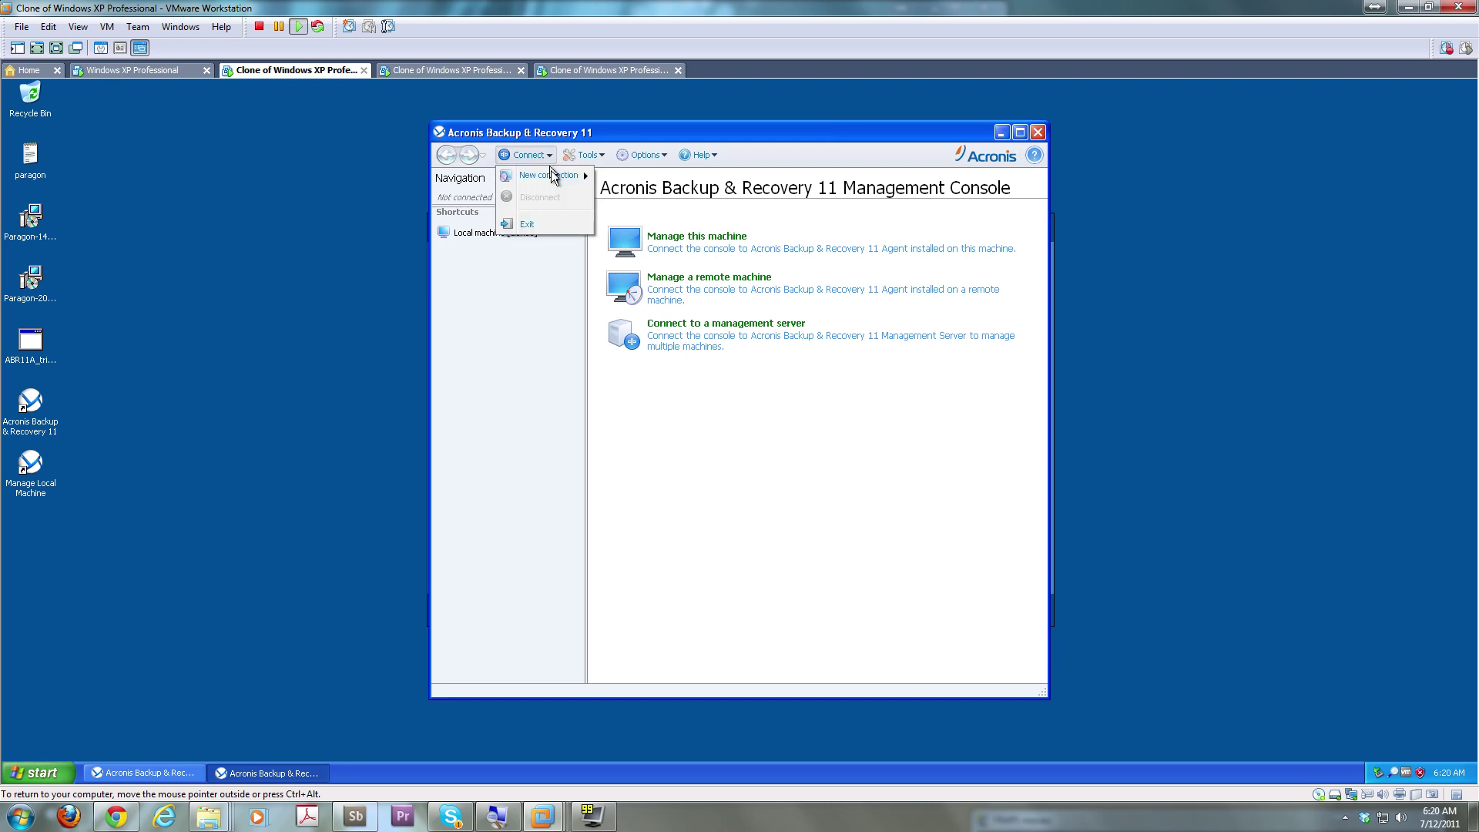
{"action": "mouse_move", "coordinate": [552, 179]}
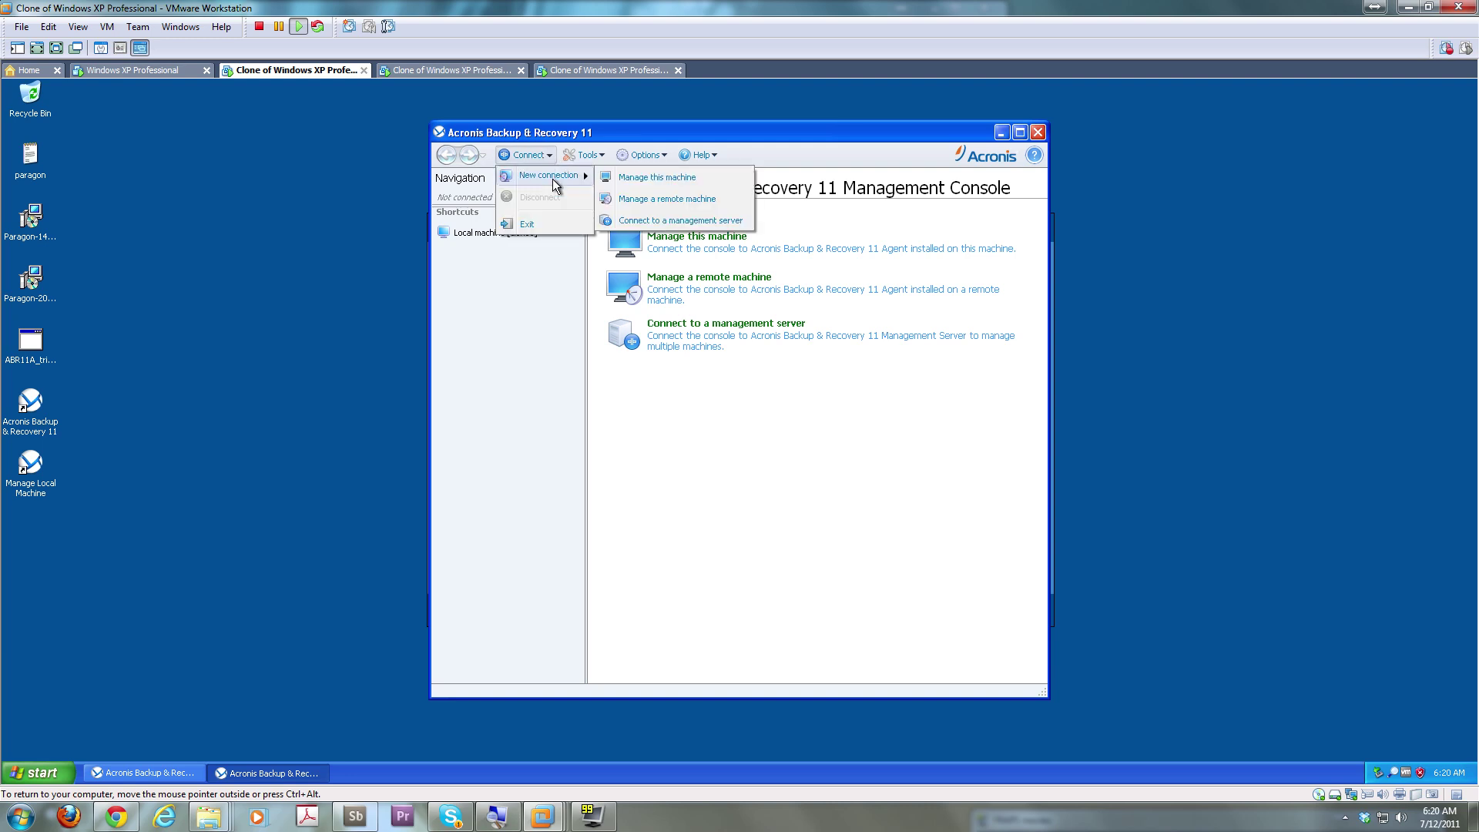
{"action": "left_click", "coordinate": [669, 220]}
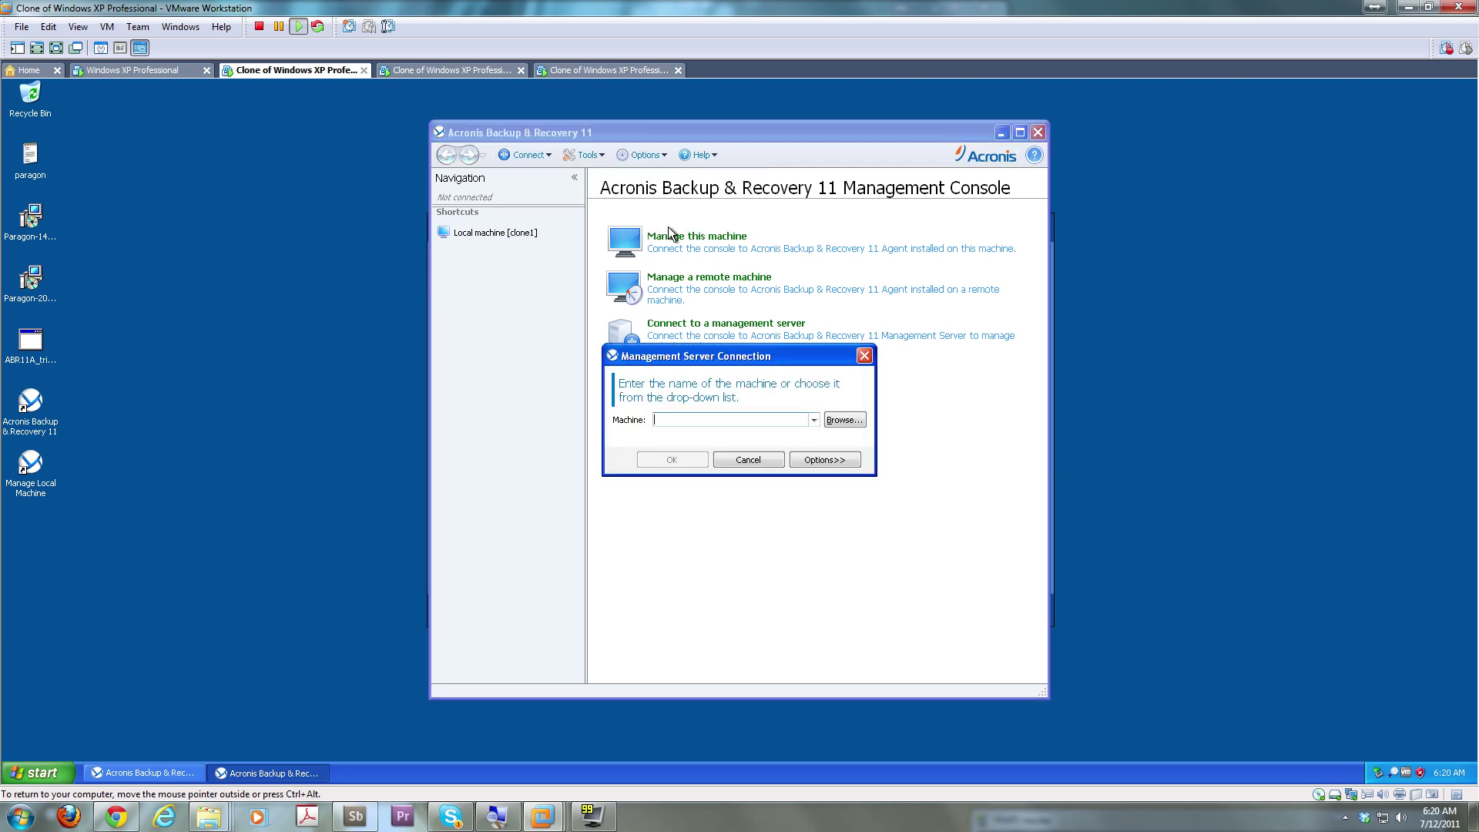
{"action": "type", "text": "clone0"}
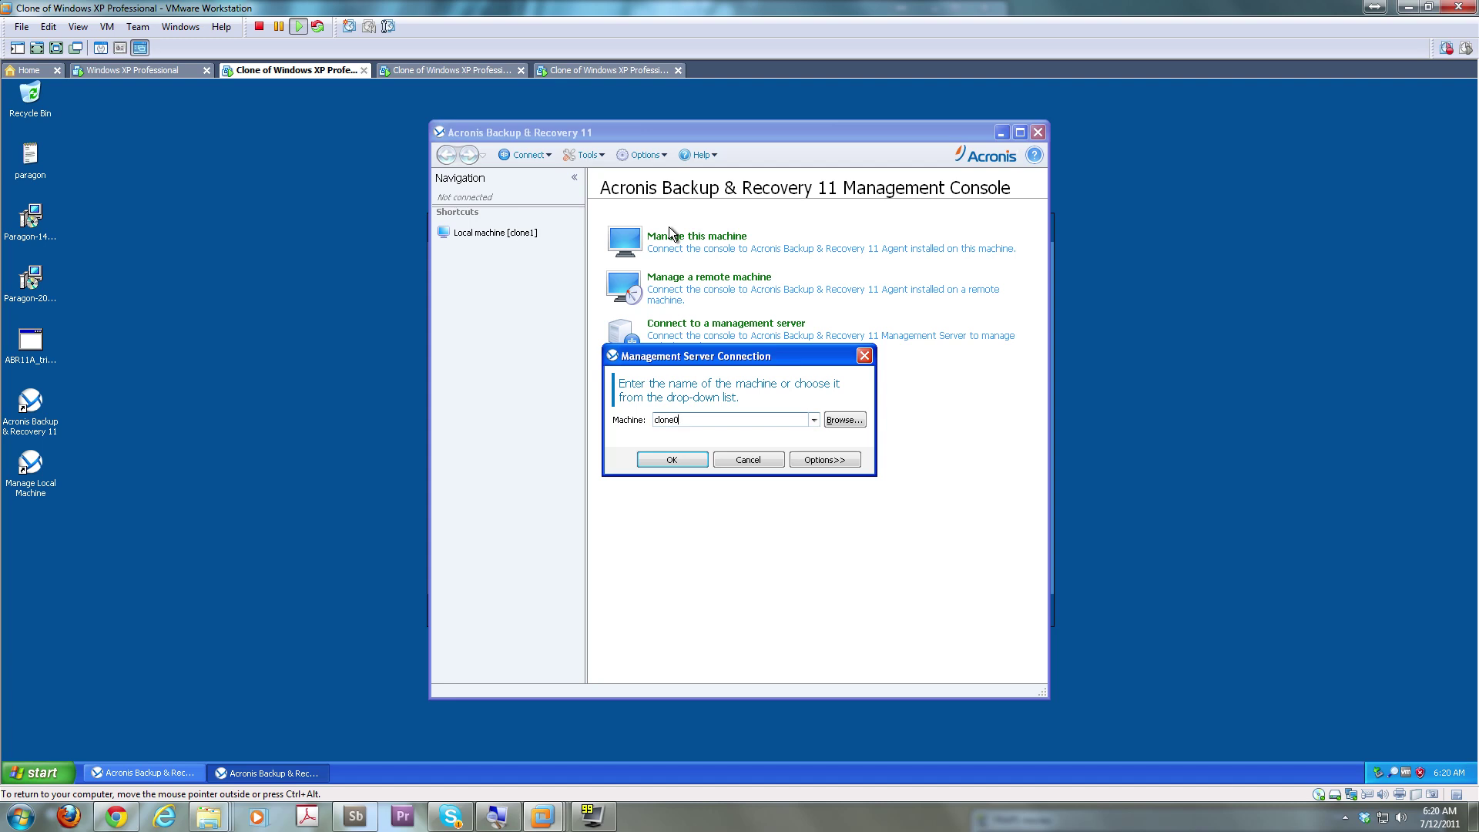
{"action": "left_click", "coordinate": [672, 457]}
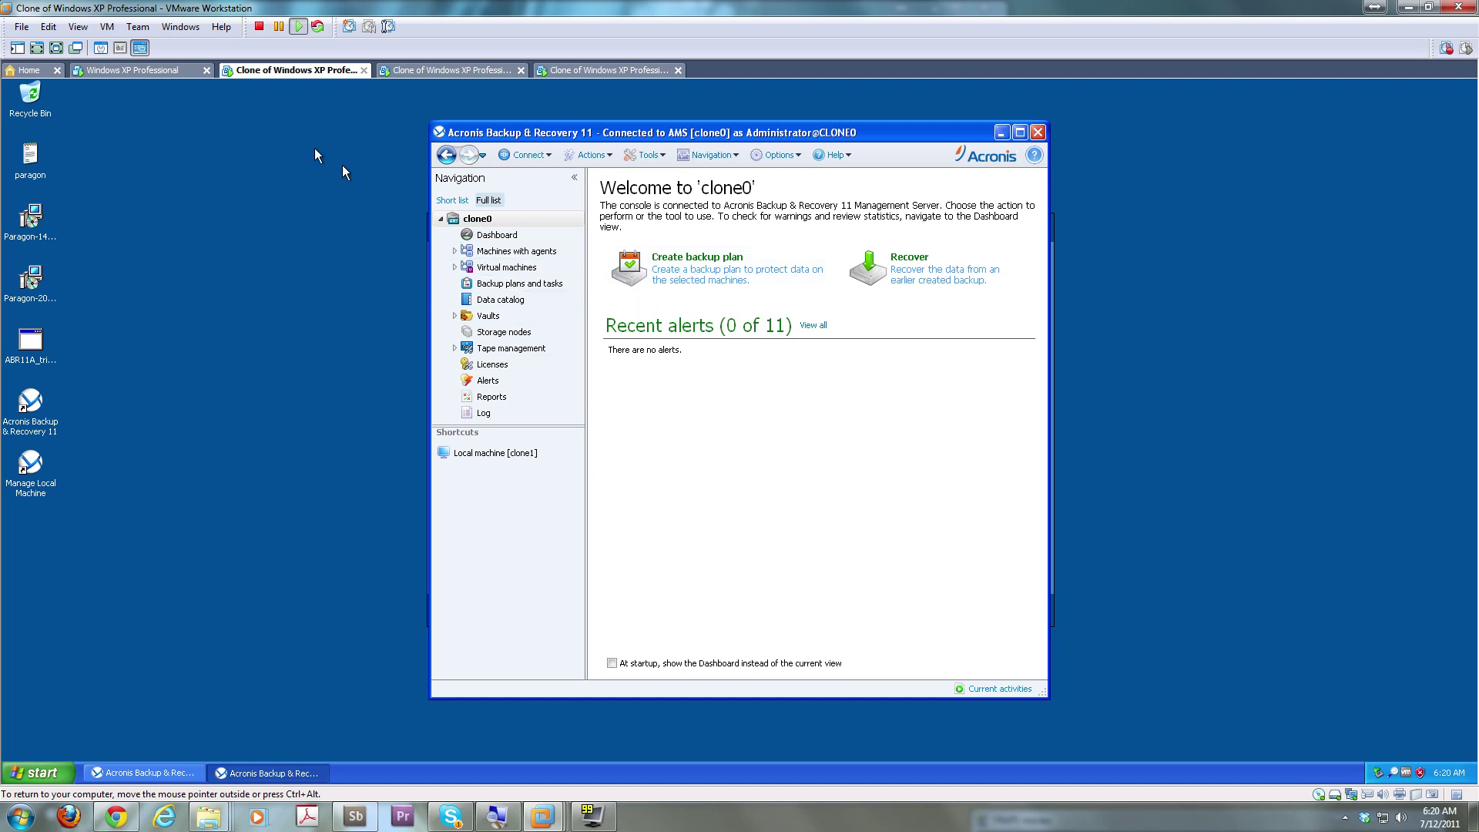
{"action": "left_click", "coordinate": [170, 75]}
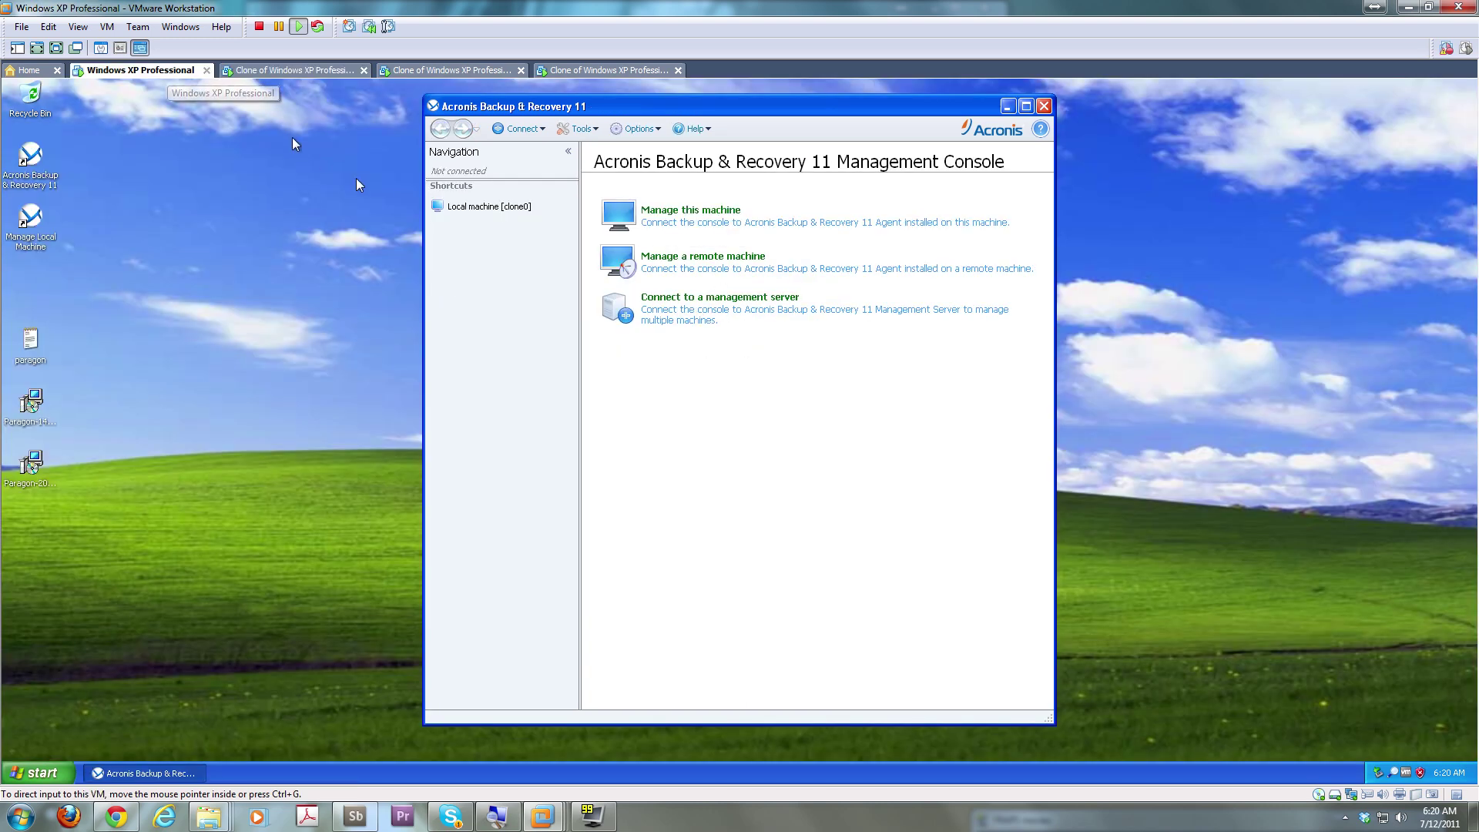
Connect the original VM's Acronis console to the remote machine clone1
{"action": "left_click", "coordinate": [597, 128]}
{"action": "left_click", "coordinate": [647, 129]}
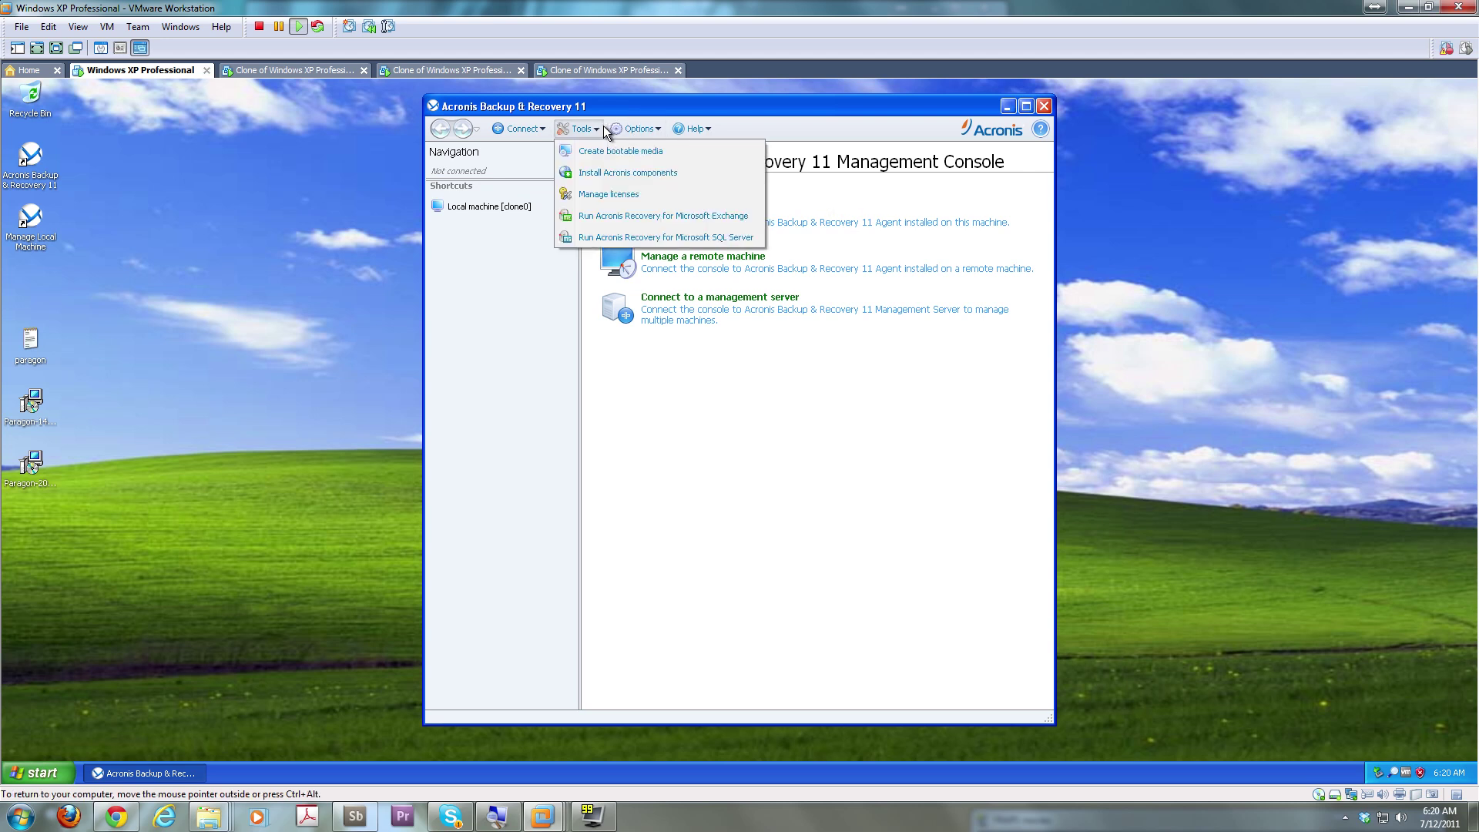
{"action": "mouse_move", "coordinate": [650, 154]}
{"action": "left_click", "coordinate": [565, 243]}
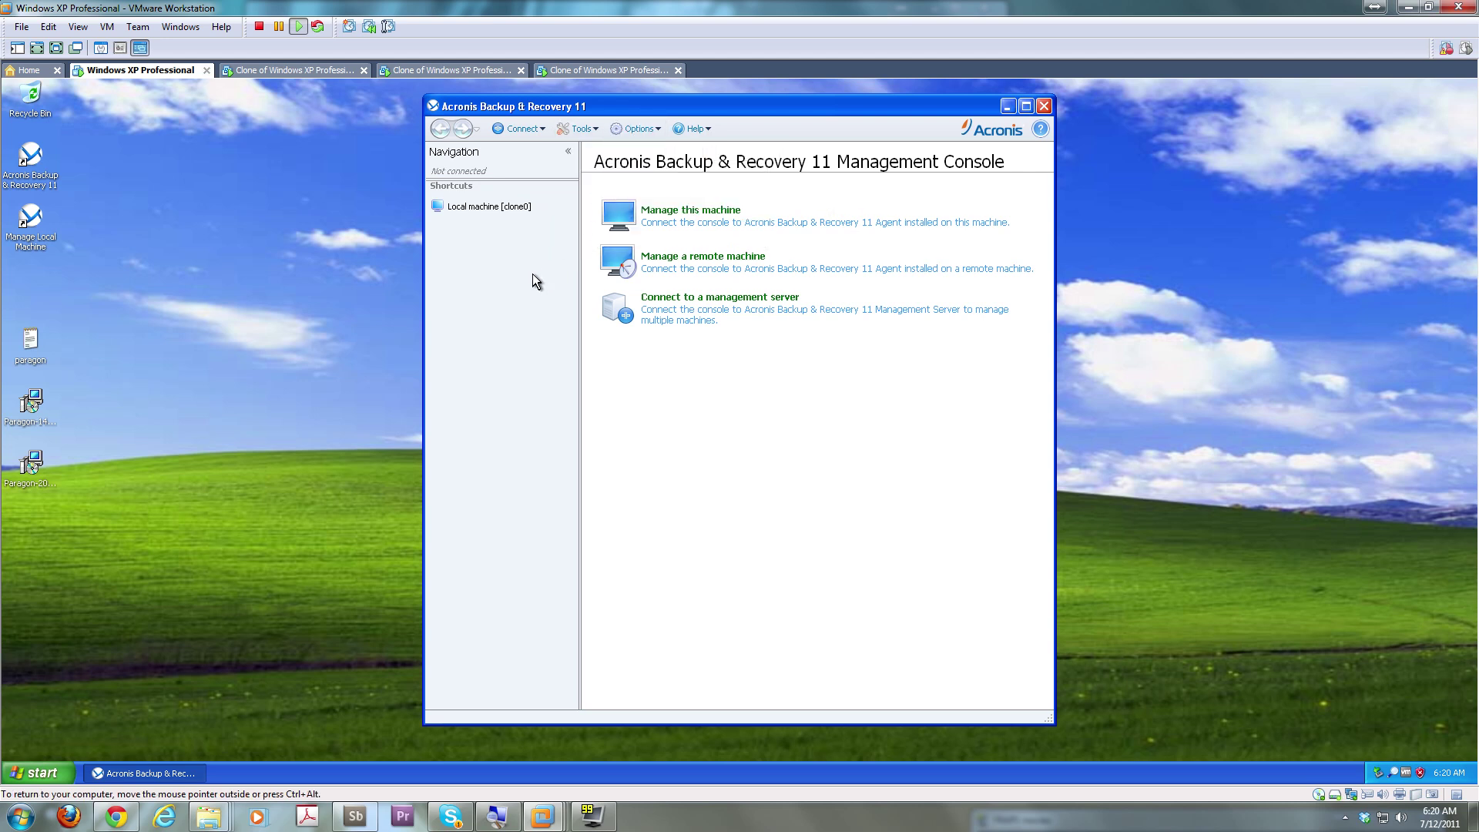
{"action": "left_click", "coordinate": [522, 129]}
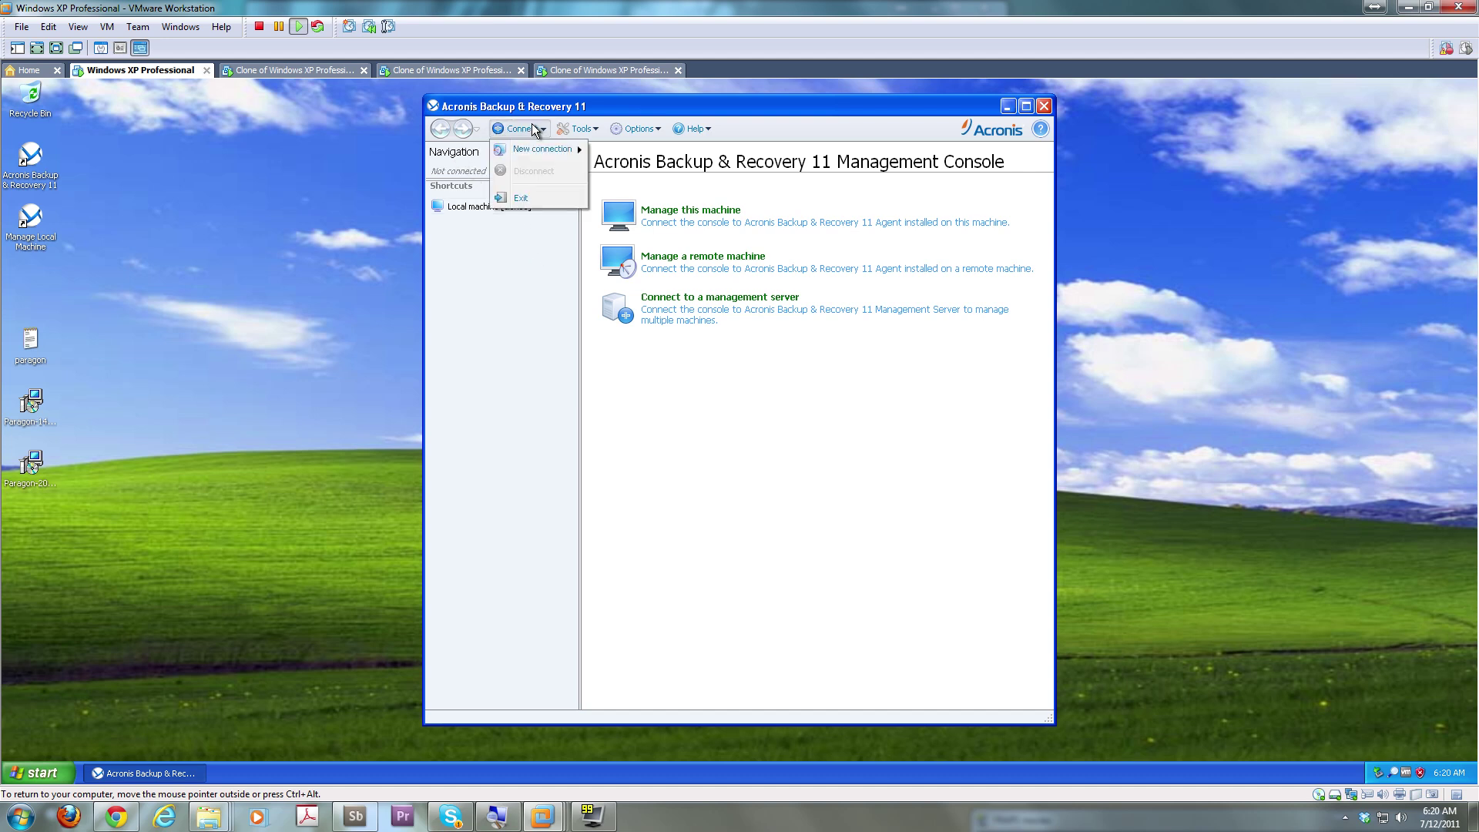
{"action": "mouse_move", "coordinate": [540, 154]}
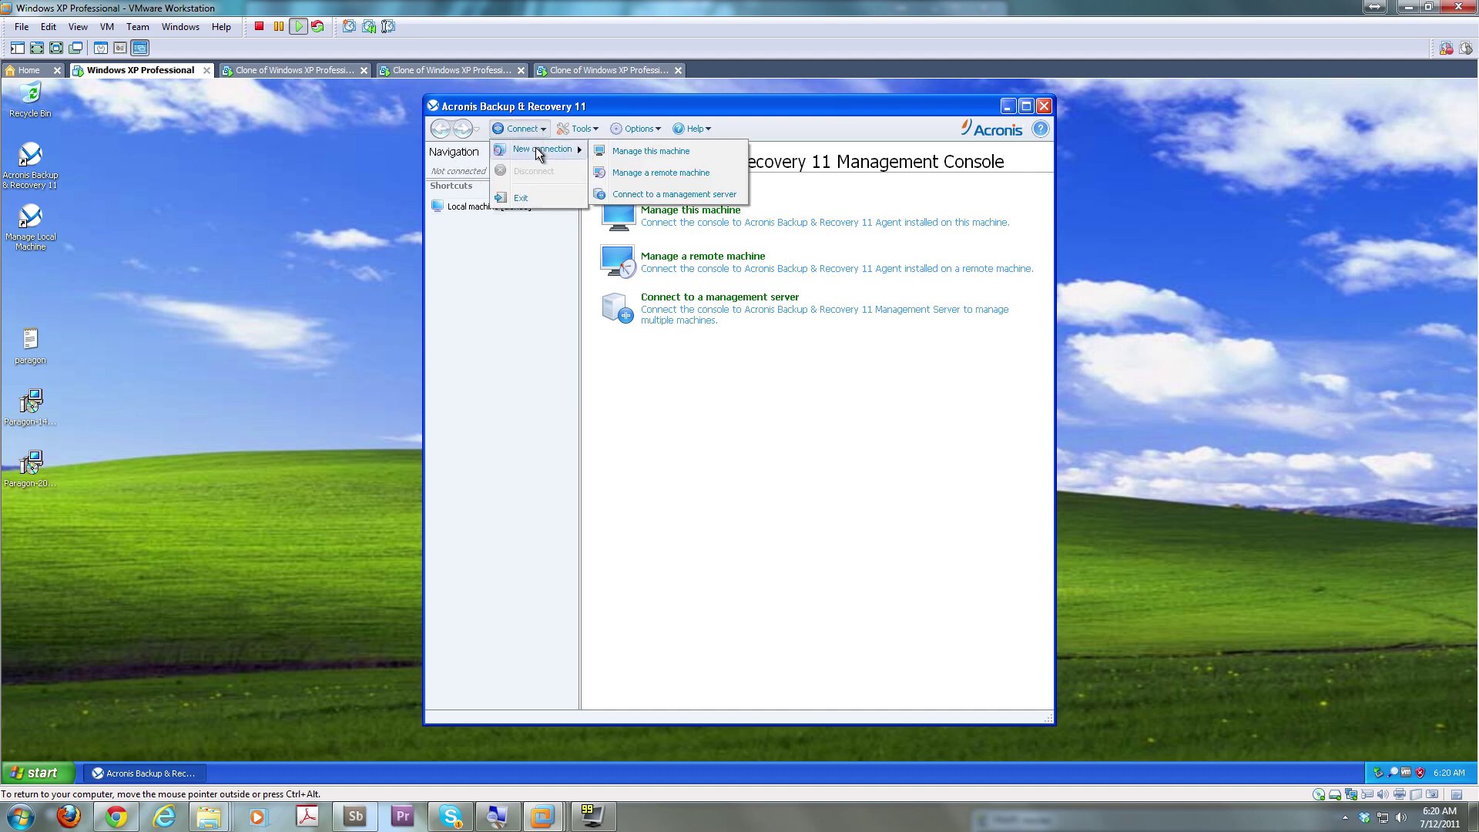
{"action": "left_click", "coordinate": [651, 174]}
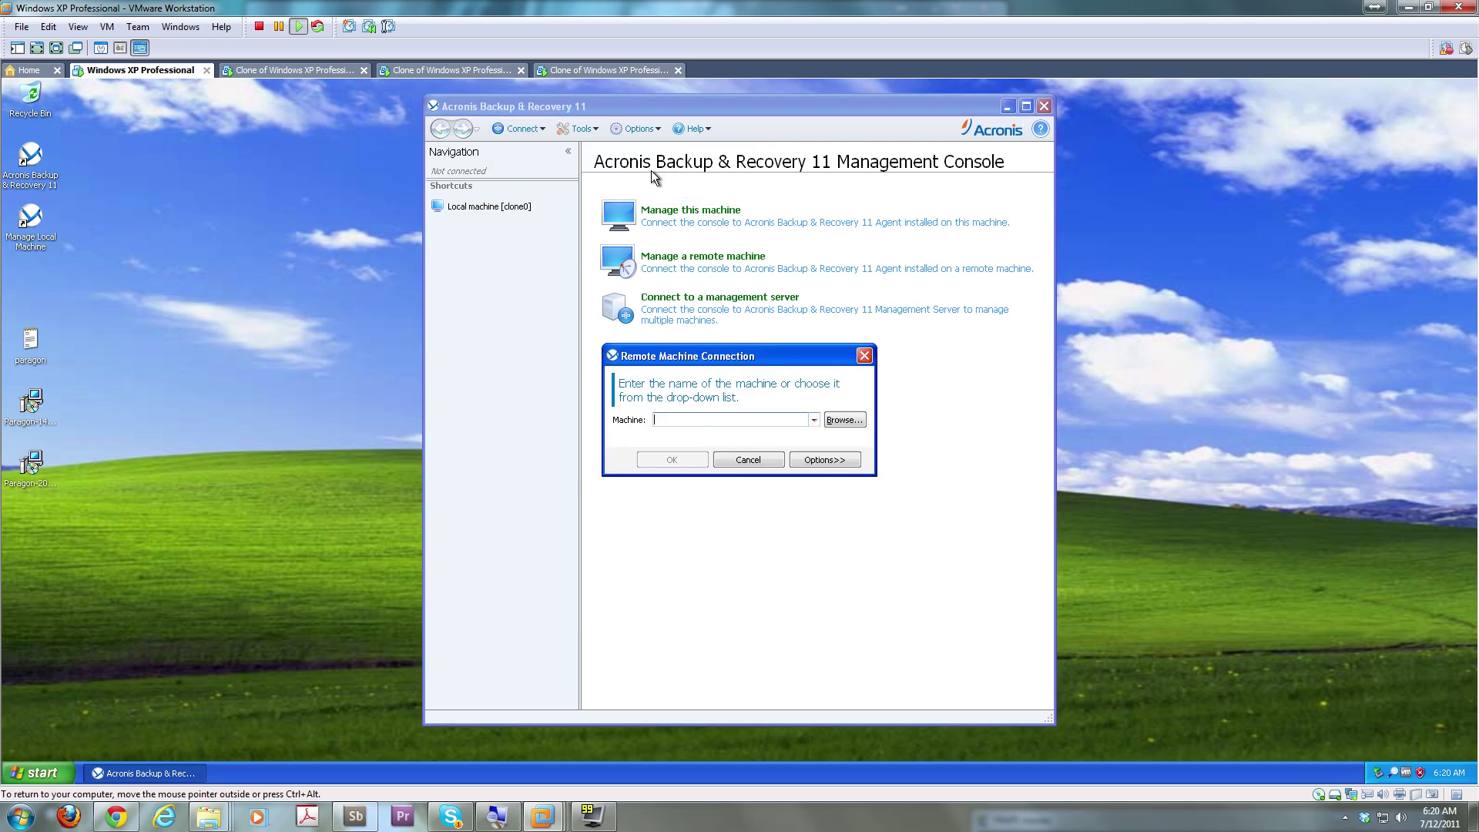
{"action": "type", "text": "clone1"}
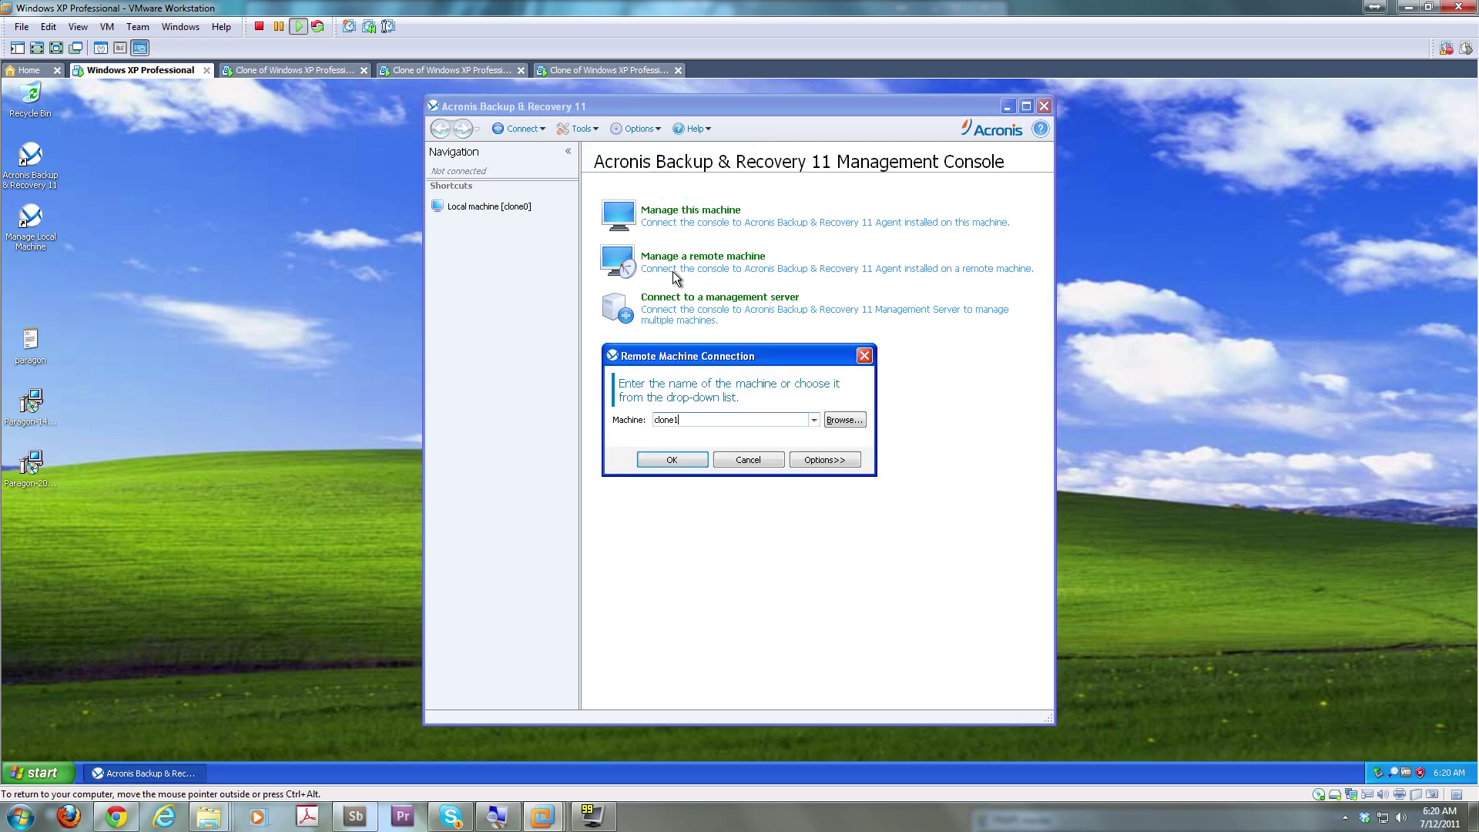
{"action": "key", "text": "Return"}
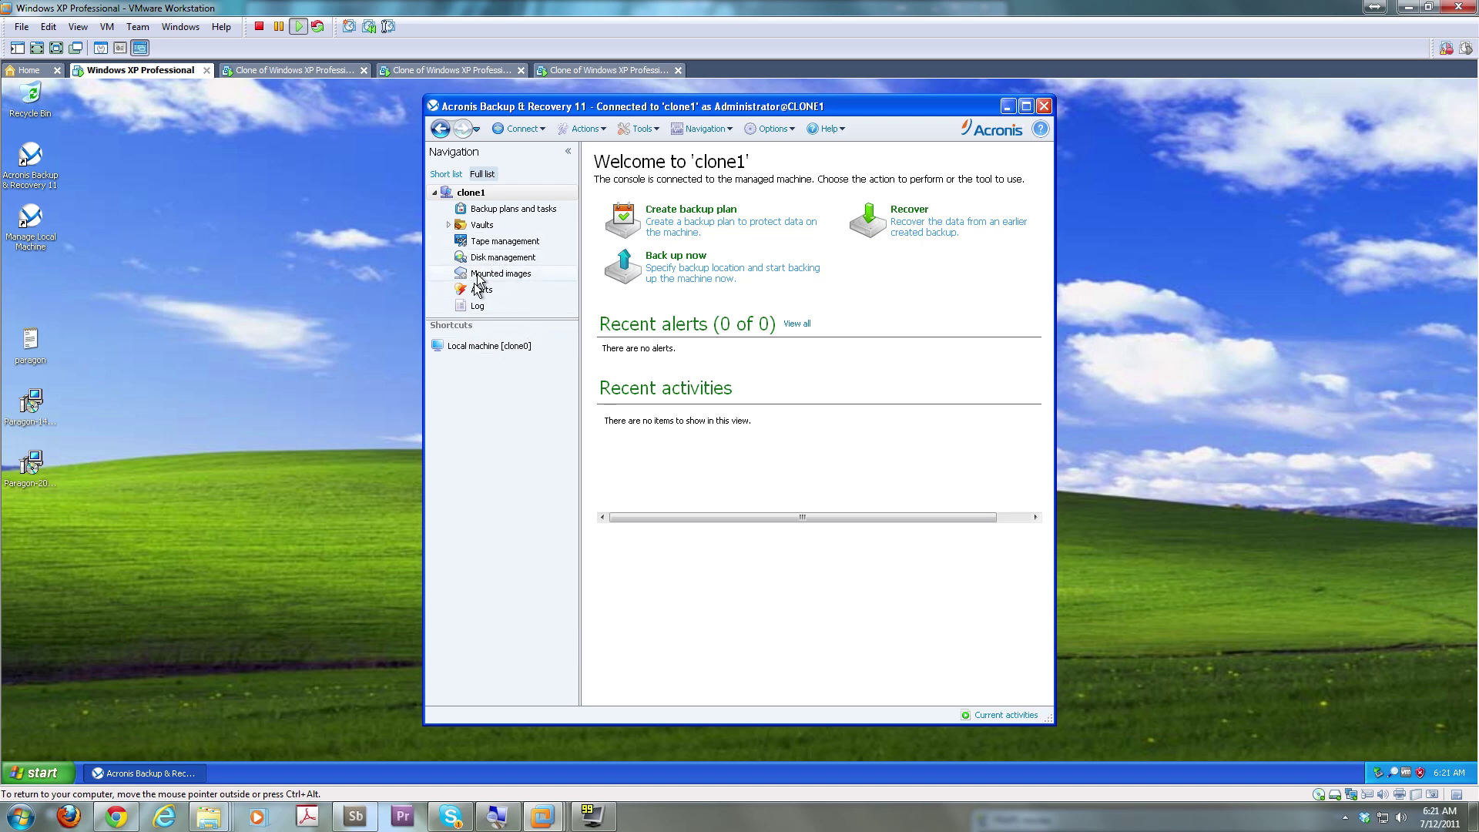
Finish the clone2 install, then close its setup menu, clone0 login prompt and share path
{"action": "left_click", "coordinate": [419, 71]}
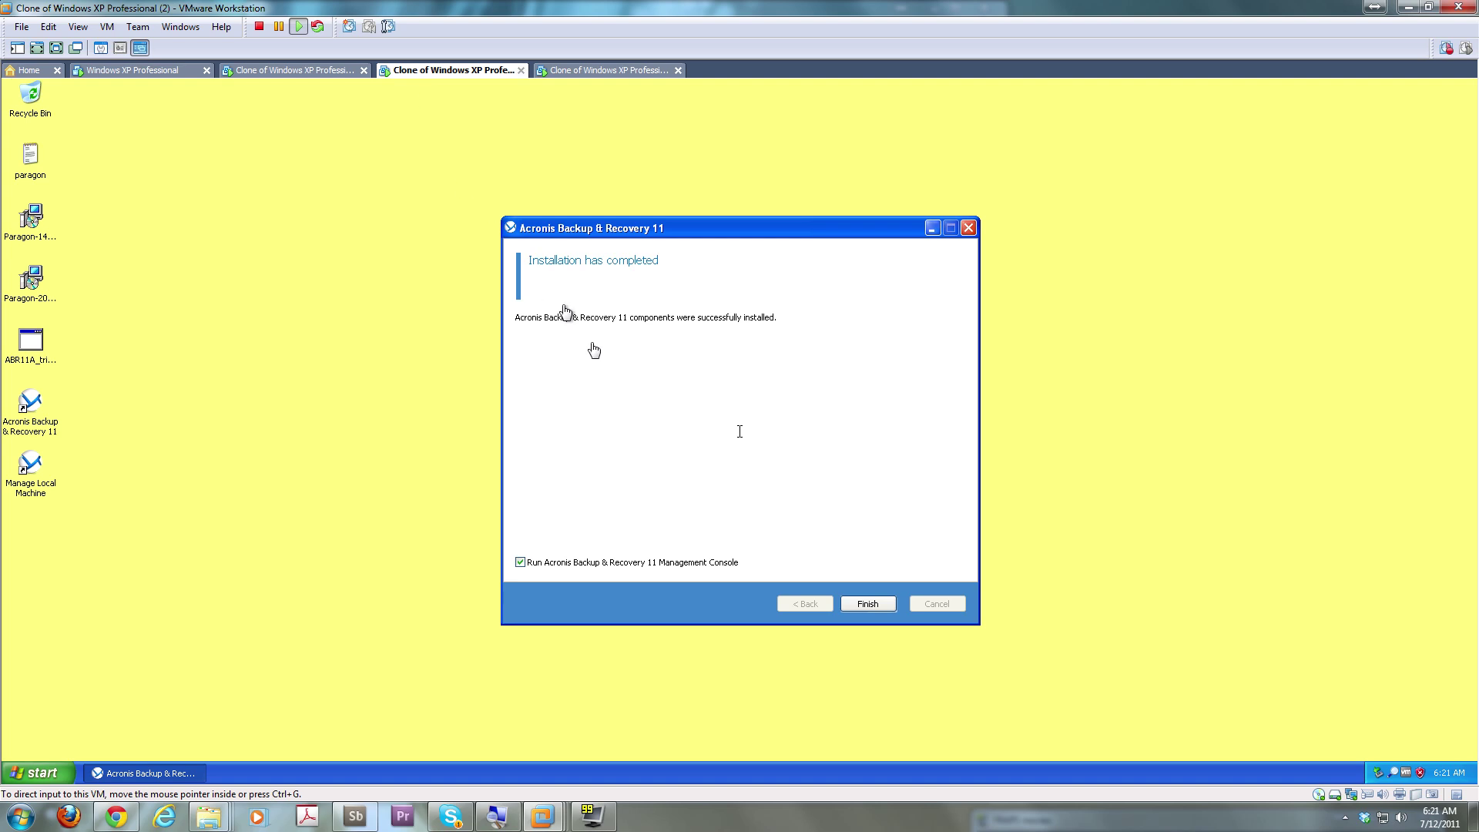
{"action": "left_click", "coordinate": [868, 603]}
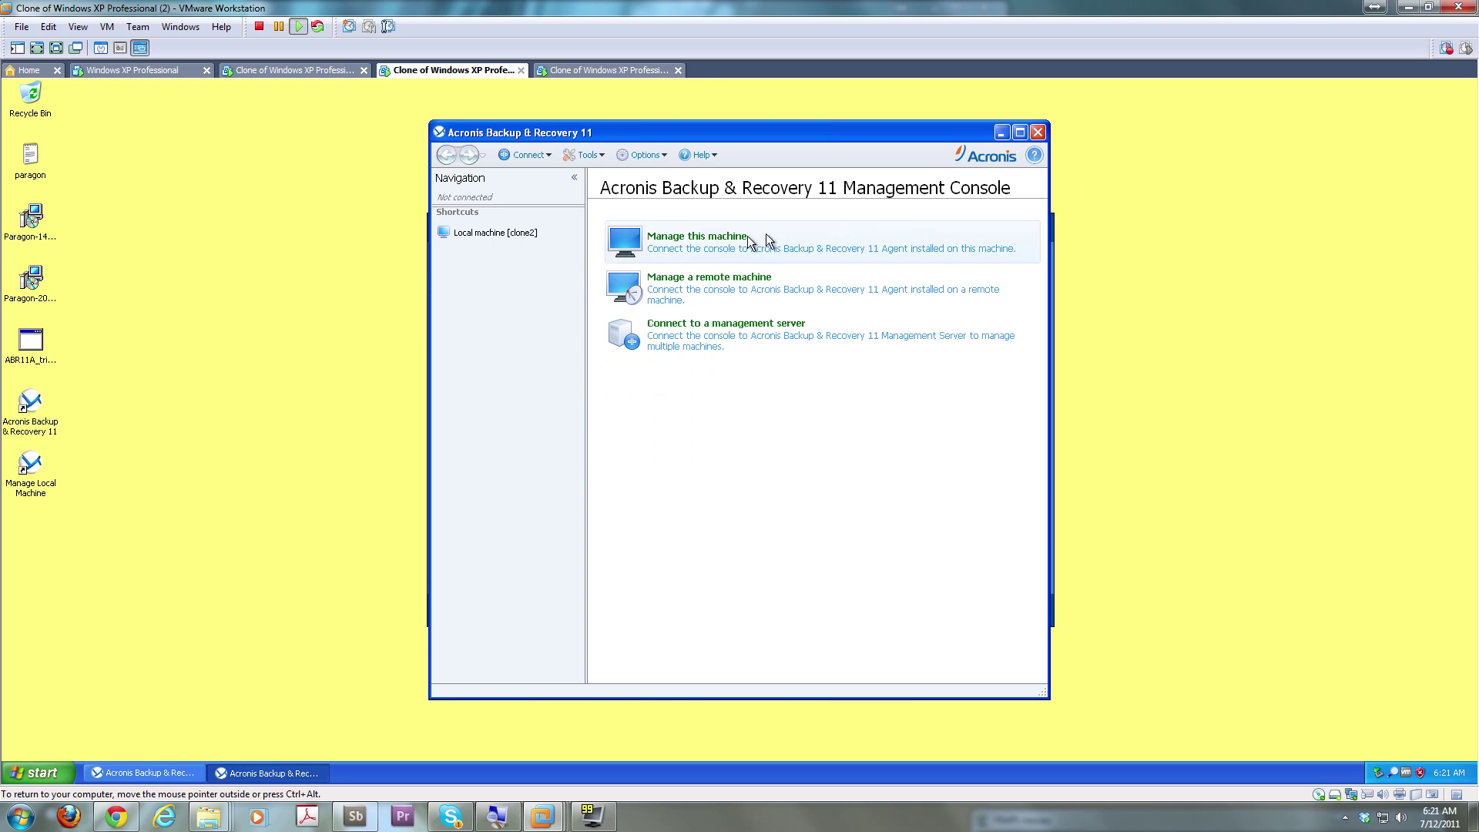
{"action": "left_click_drag", "start_coordinate": [1012, 131], "coordinate": [1005, 134]}
{"action": "left_click", "coordinate": [999, 135]}
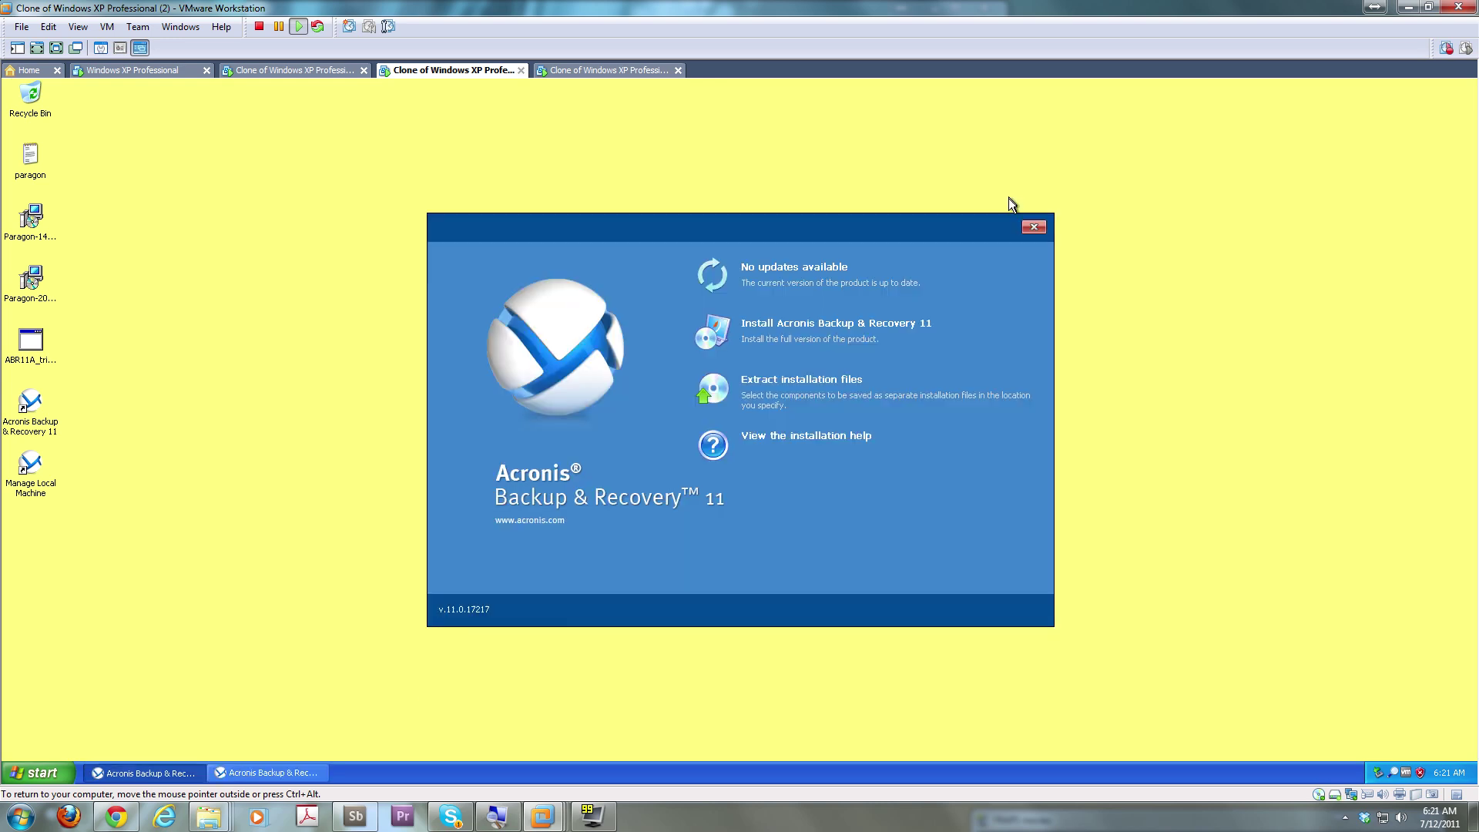
{"action": "left_click", "coordinate": [1032, 231]}
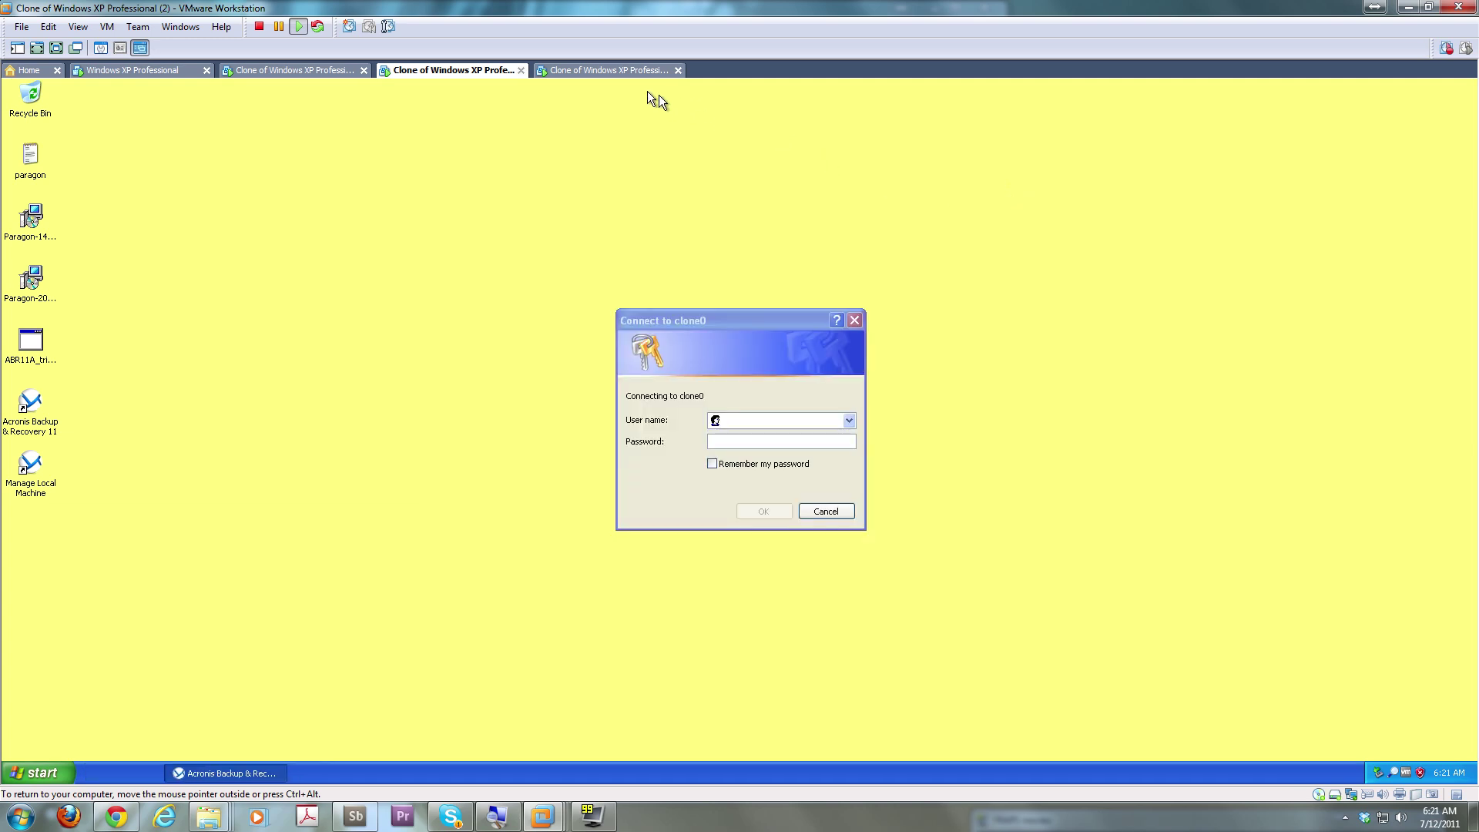
{"action": "left_click", "coordinate": [854, 320]}
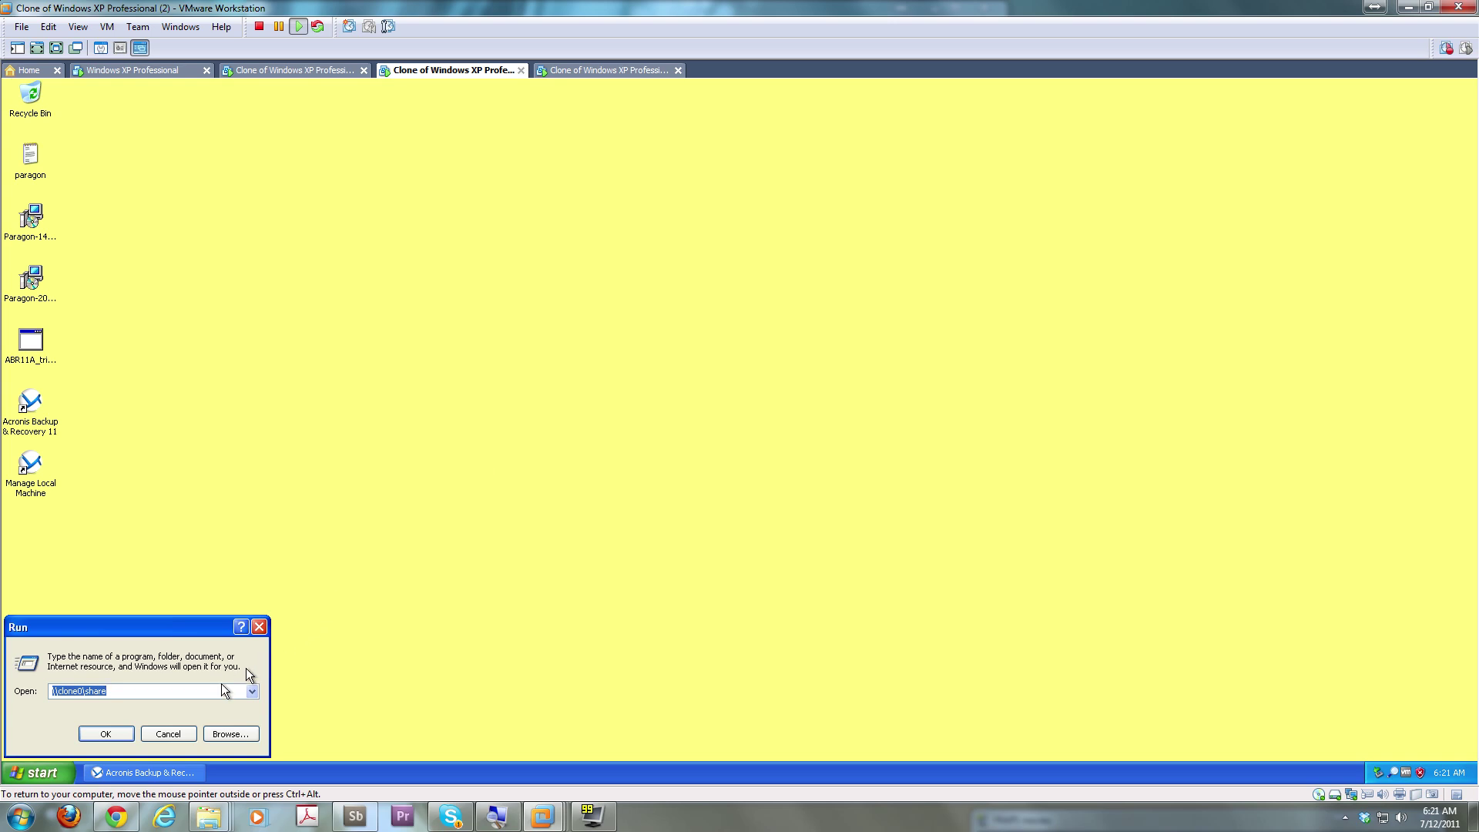
{"action": "left_click", "coordinate": [170, 733]}
Finish the clone3 install, launching its console, and close the setup menu
{"action": "left_click", "coordinate": [601, 72]}
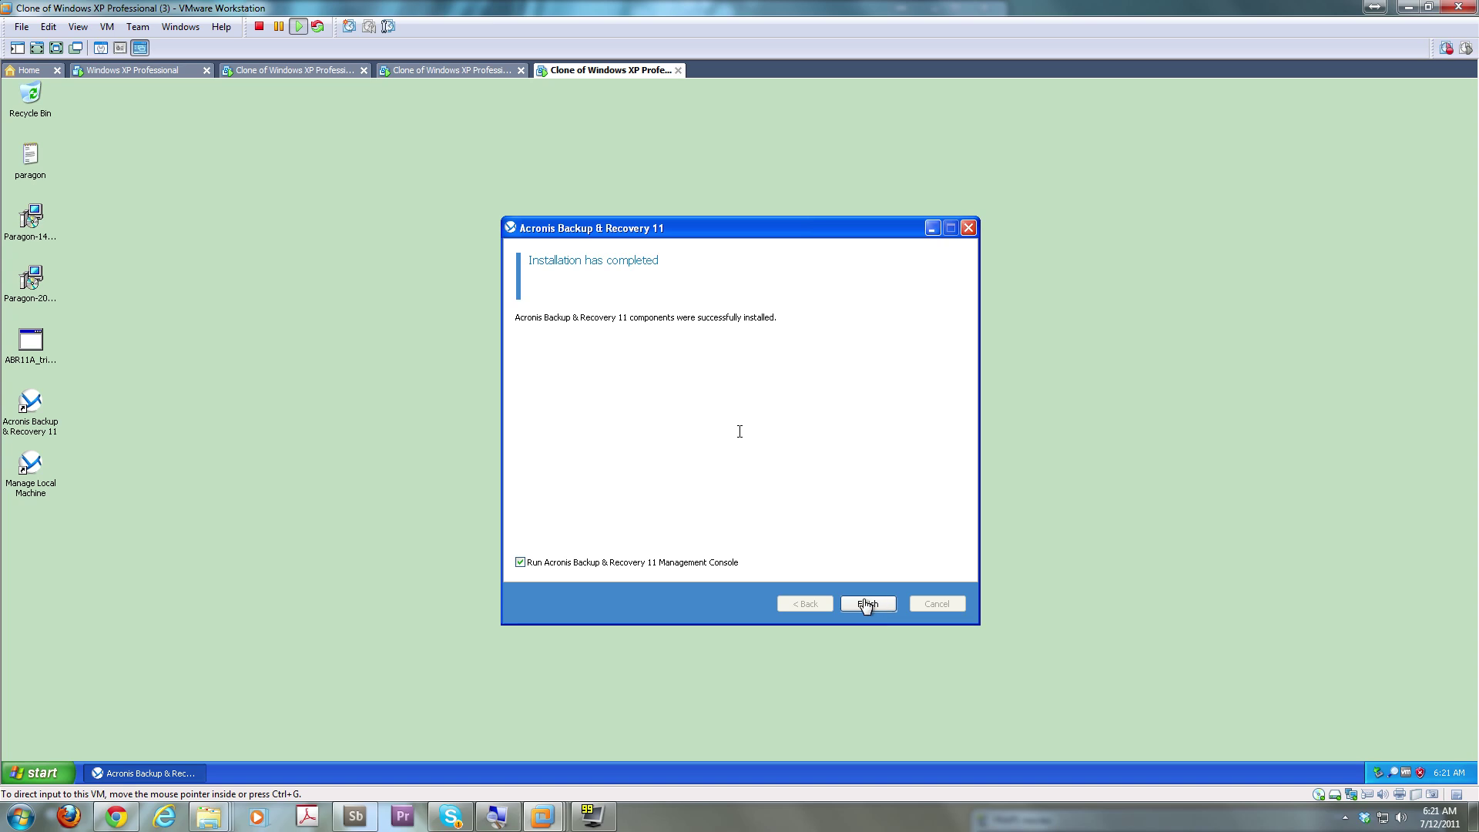
{"action": "left_click", "coordinate": [864, 605]}
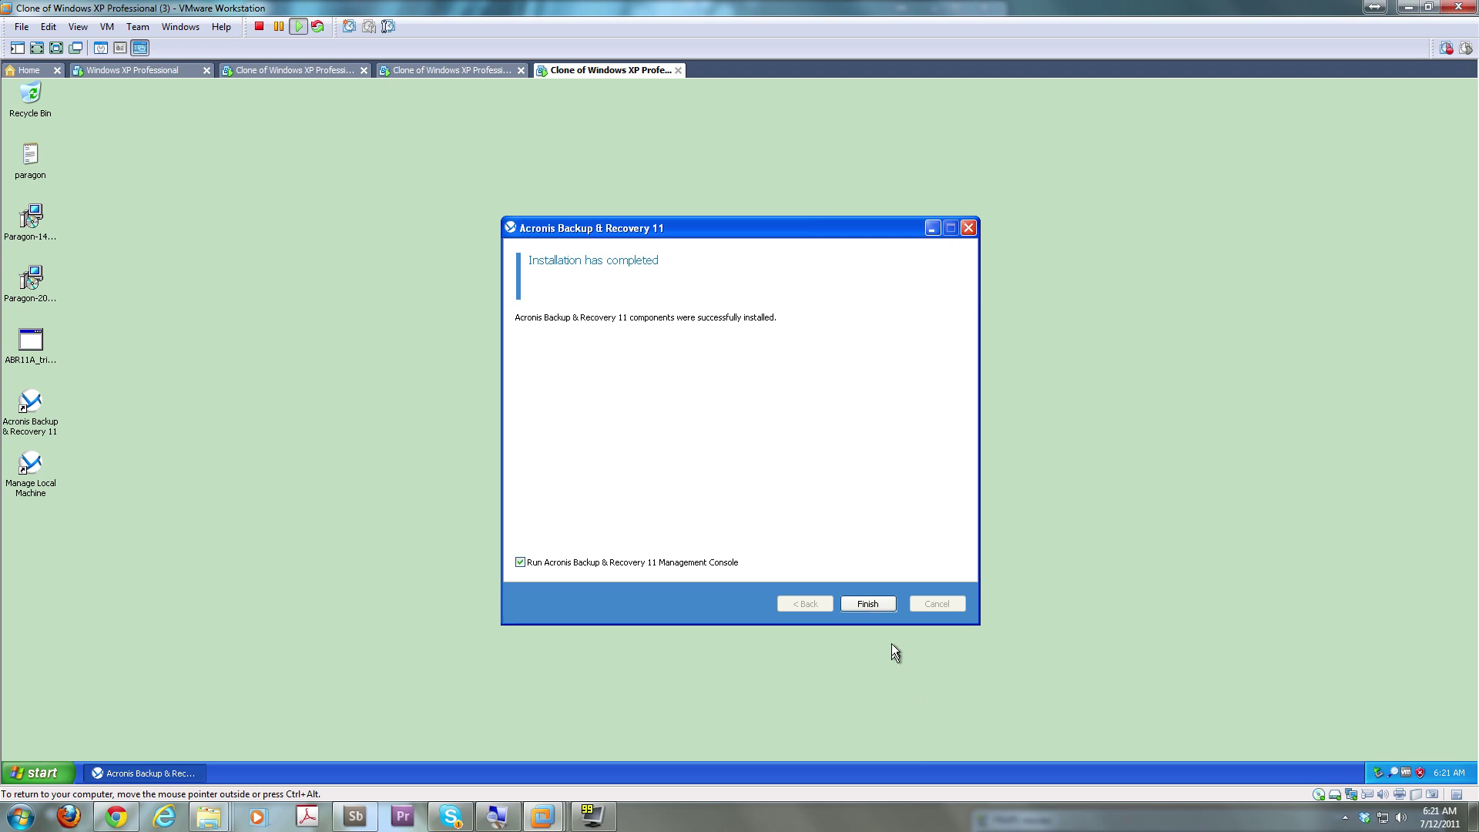
{"action": "left_click", "coordinate": [880, 603]}
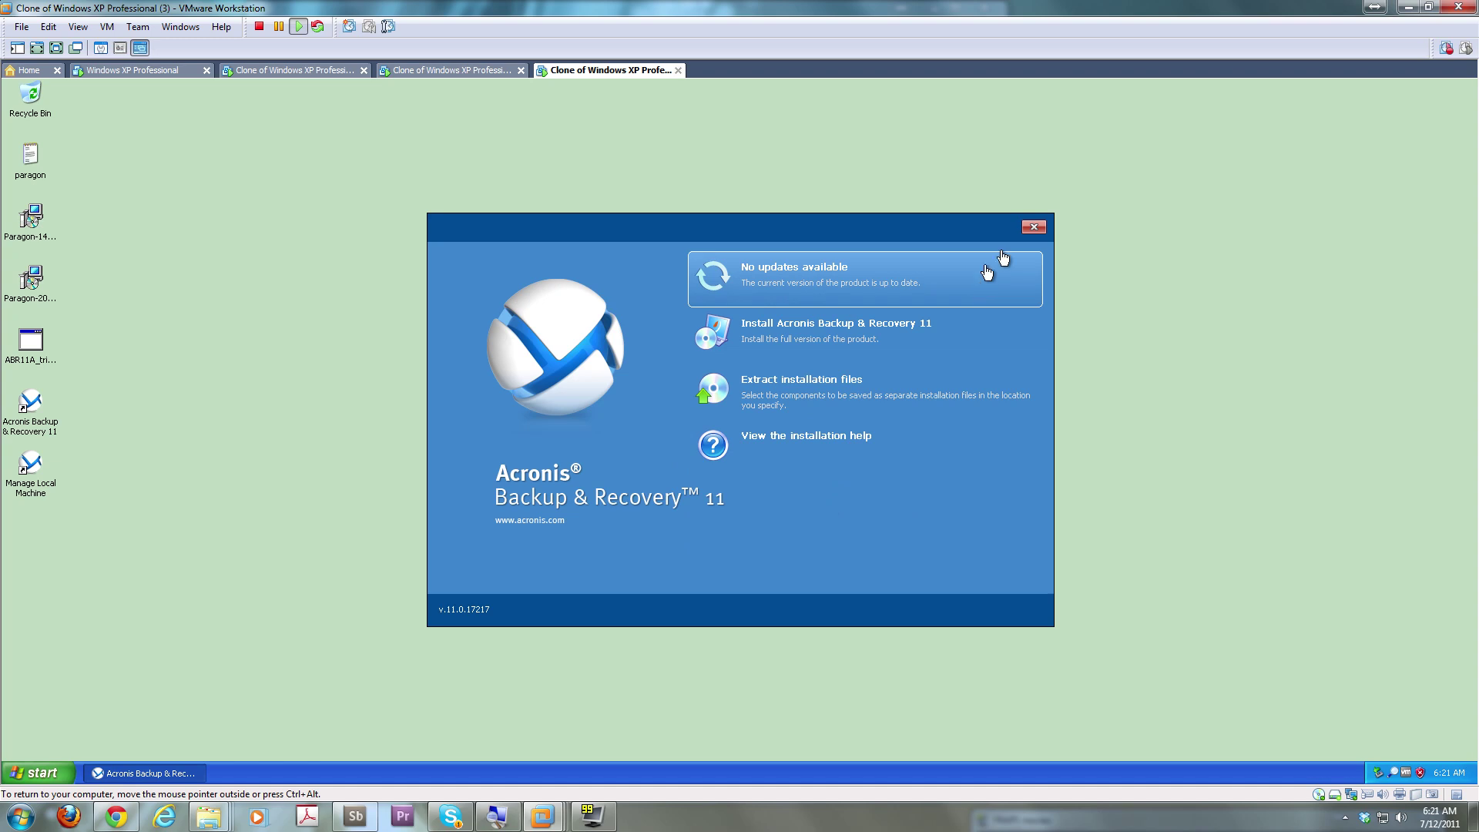
{"action": "left_click", "coordinate": [1054, 229]}
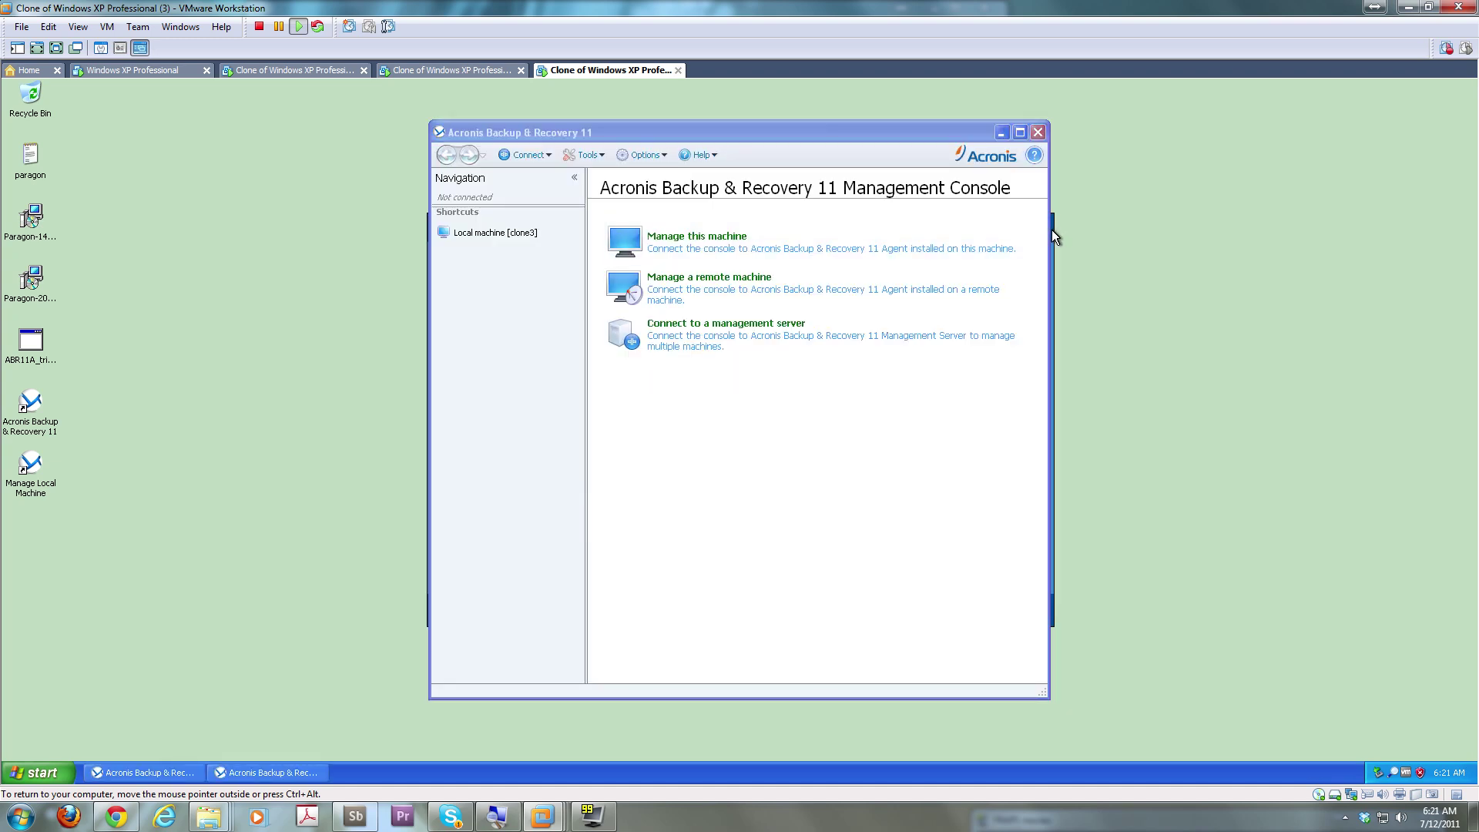
{"action": "left_click", "coordinate": [1034, 228]}
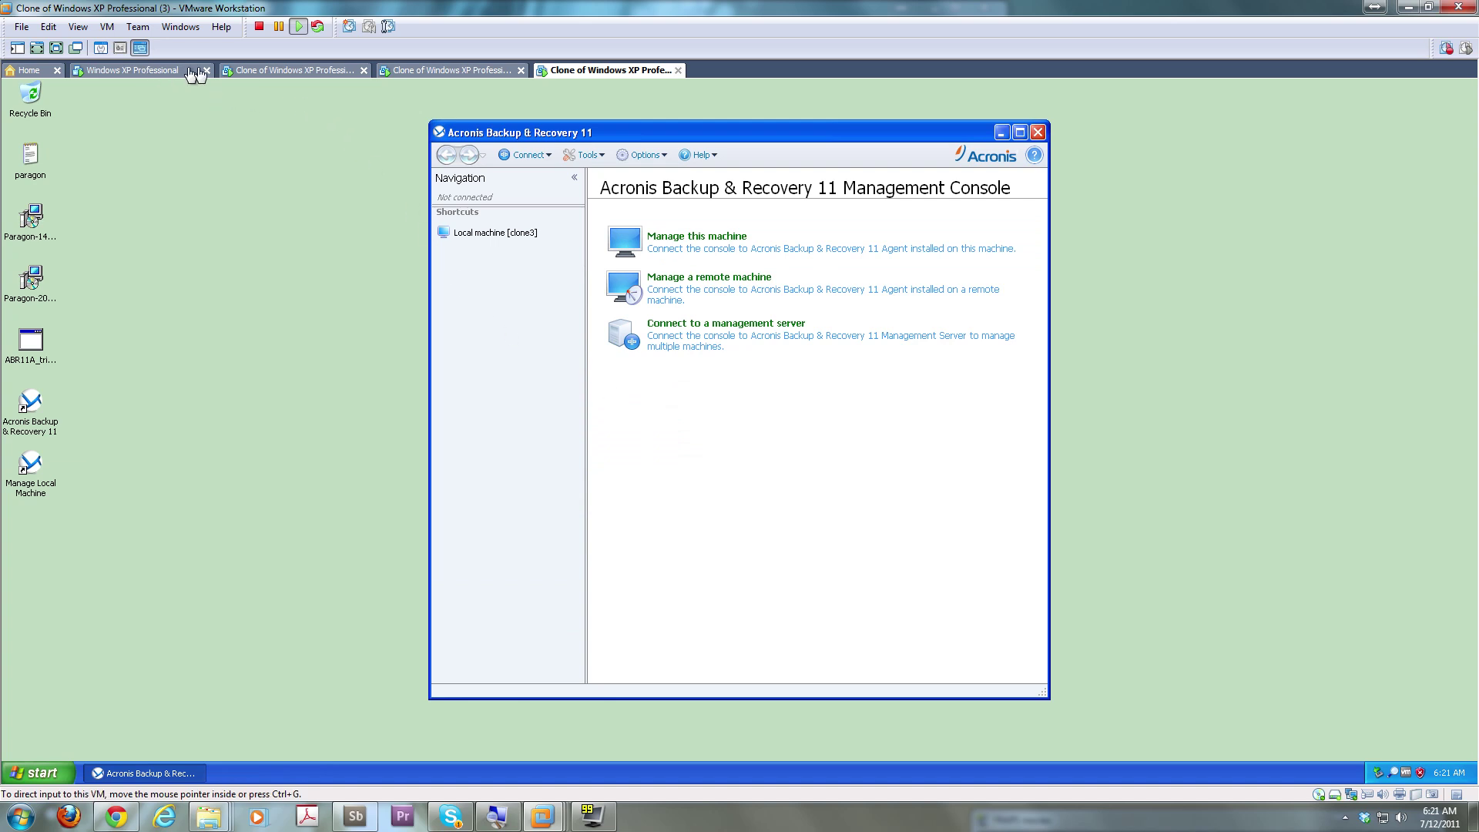
{"action": "left_click", "coordinate": [148, 71]}
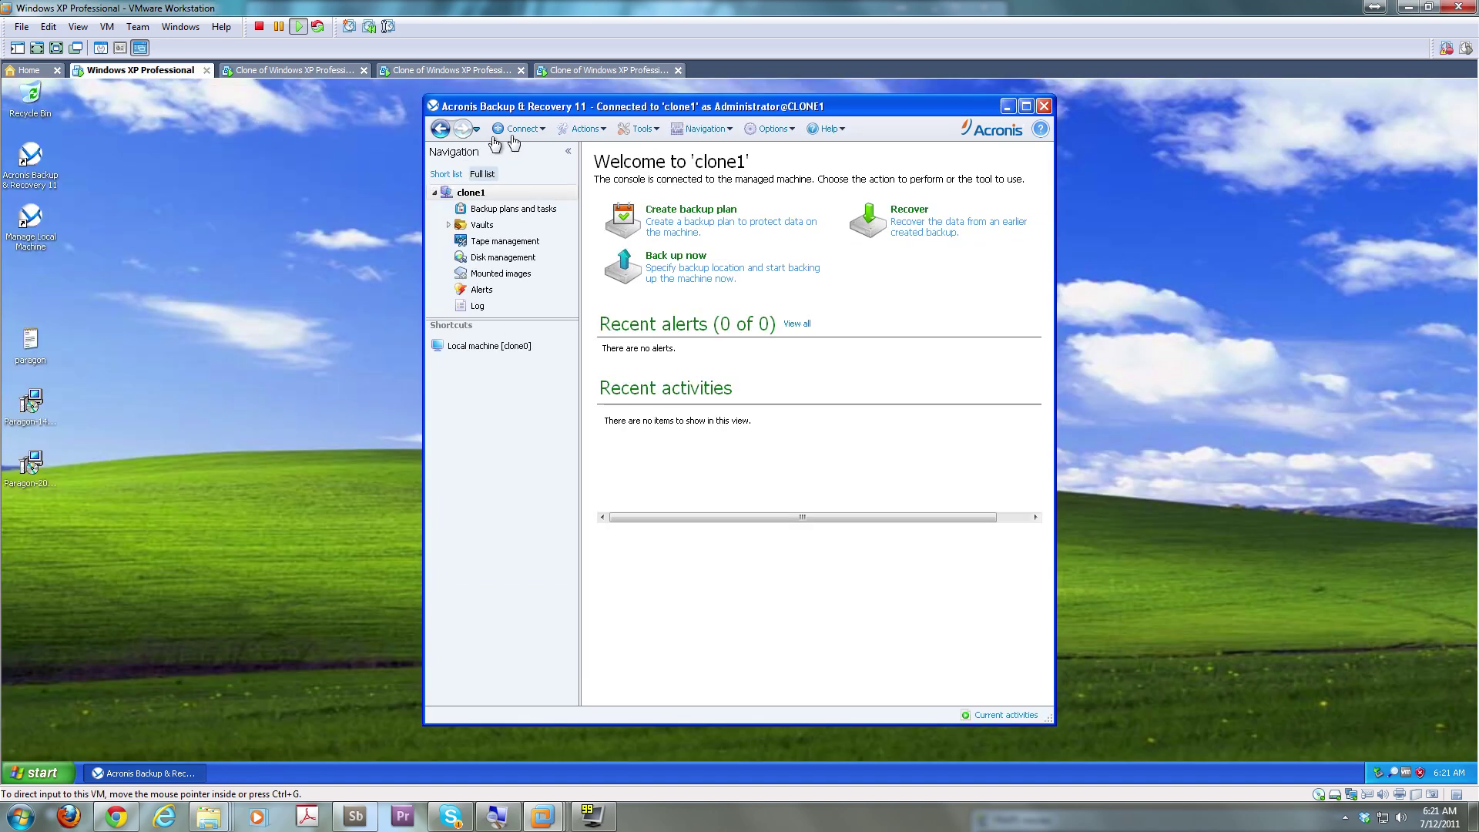
Connect the console to the remote machine clone2
{"action": "left_click", "coordinate": [536, 131]}
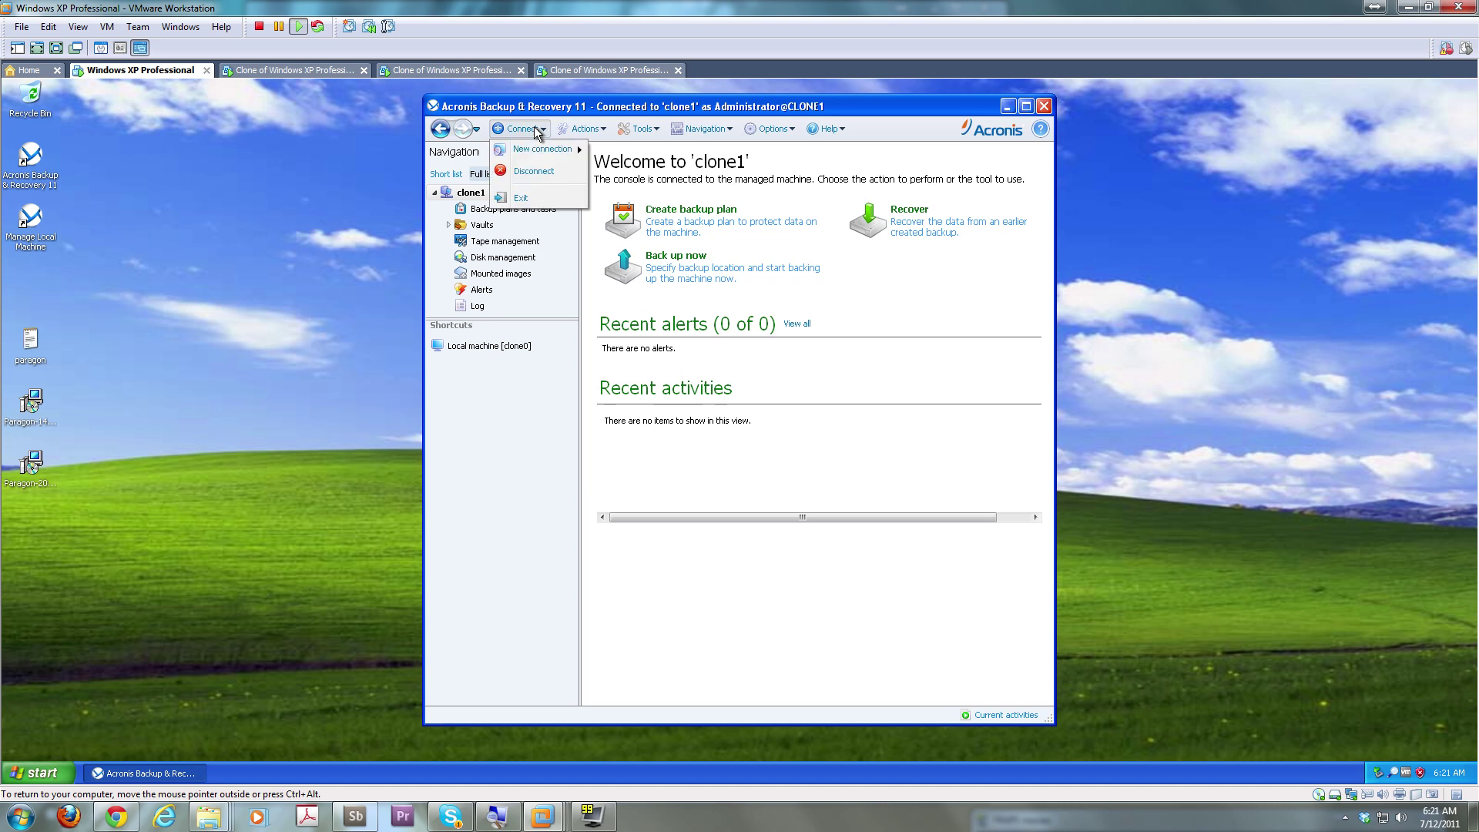
{"action": "mouse_move", "coordinate": [547, 149]}
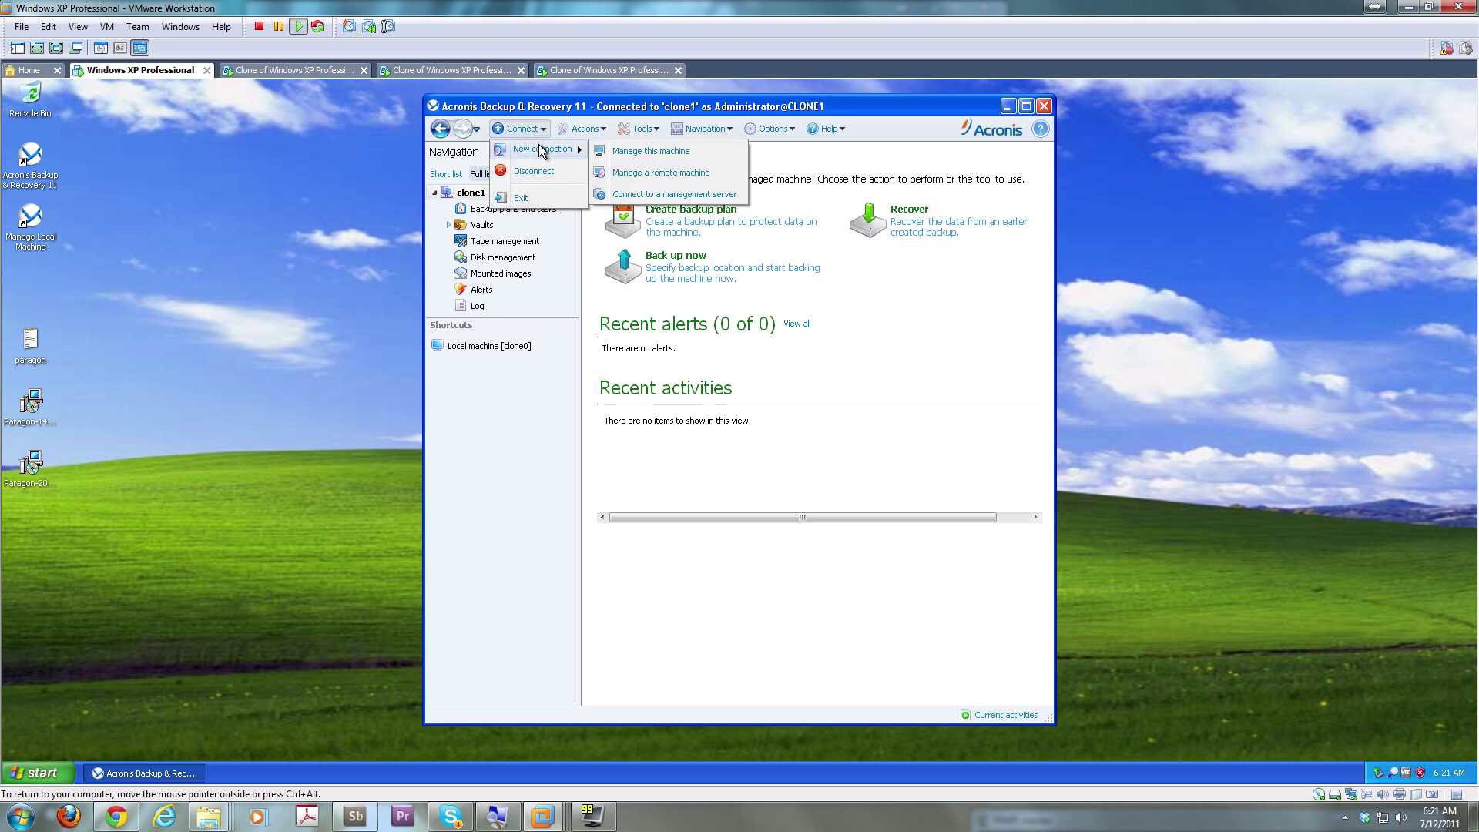
{"action": "left_click", "coordinate": [684, 174]}
{"action": "type", "text": "clone2"}
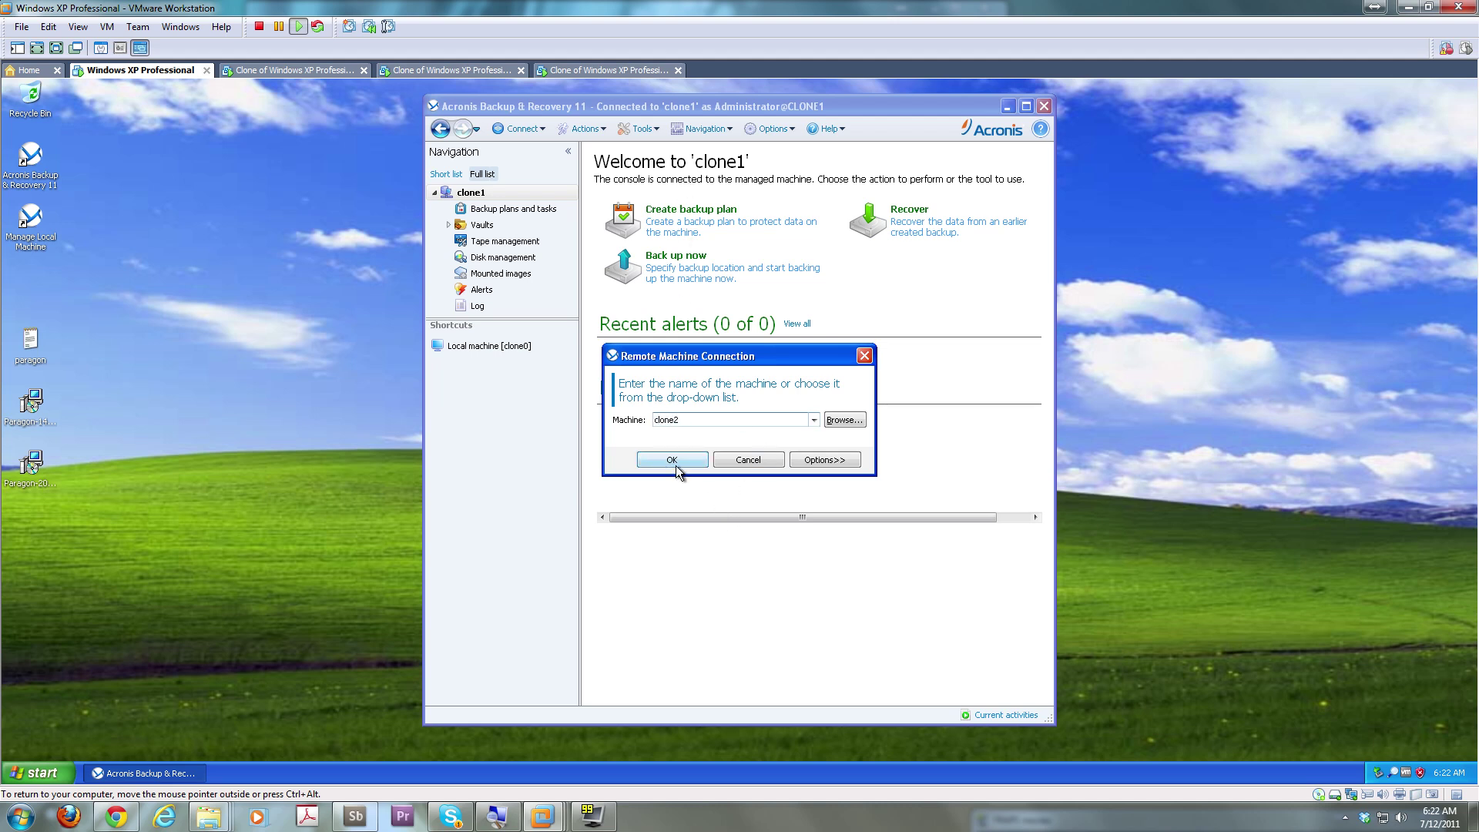
{"action": "left_click", "coordinate": [676, 465]}
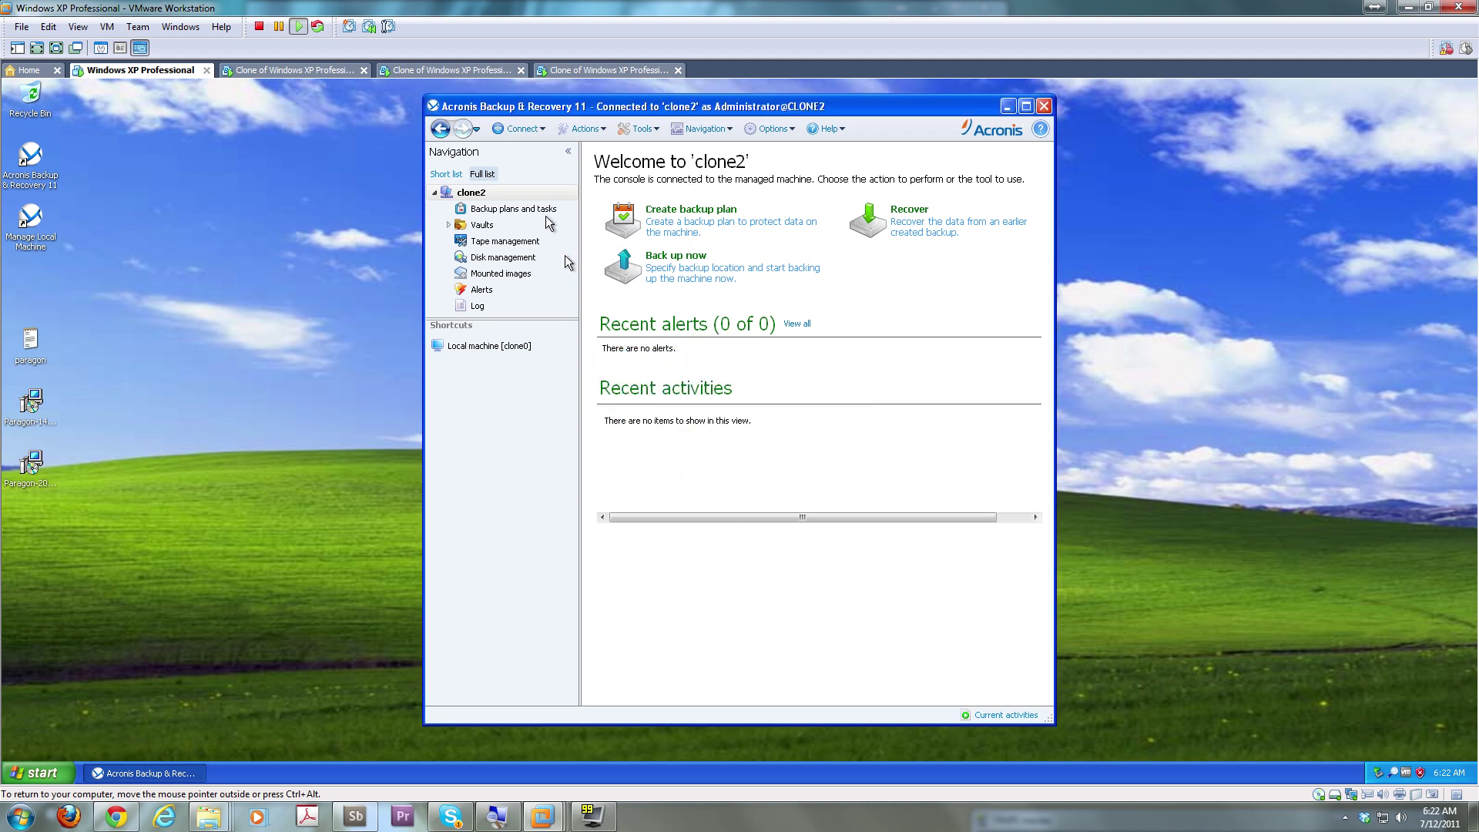
Connect the console to the remote machine clone3
{"action": "left_click", "coordinate": [519, 129]}
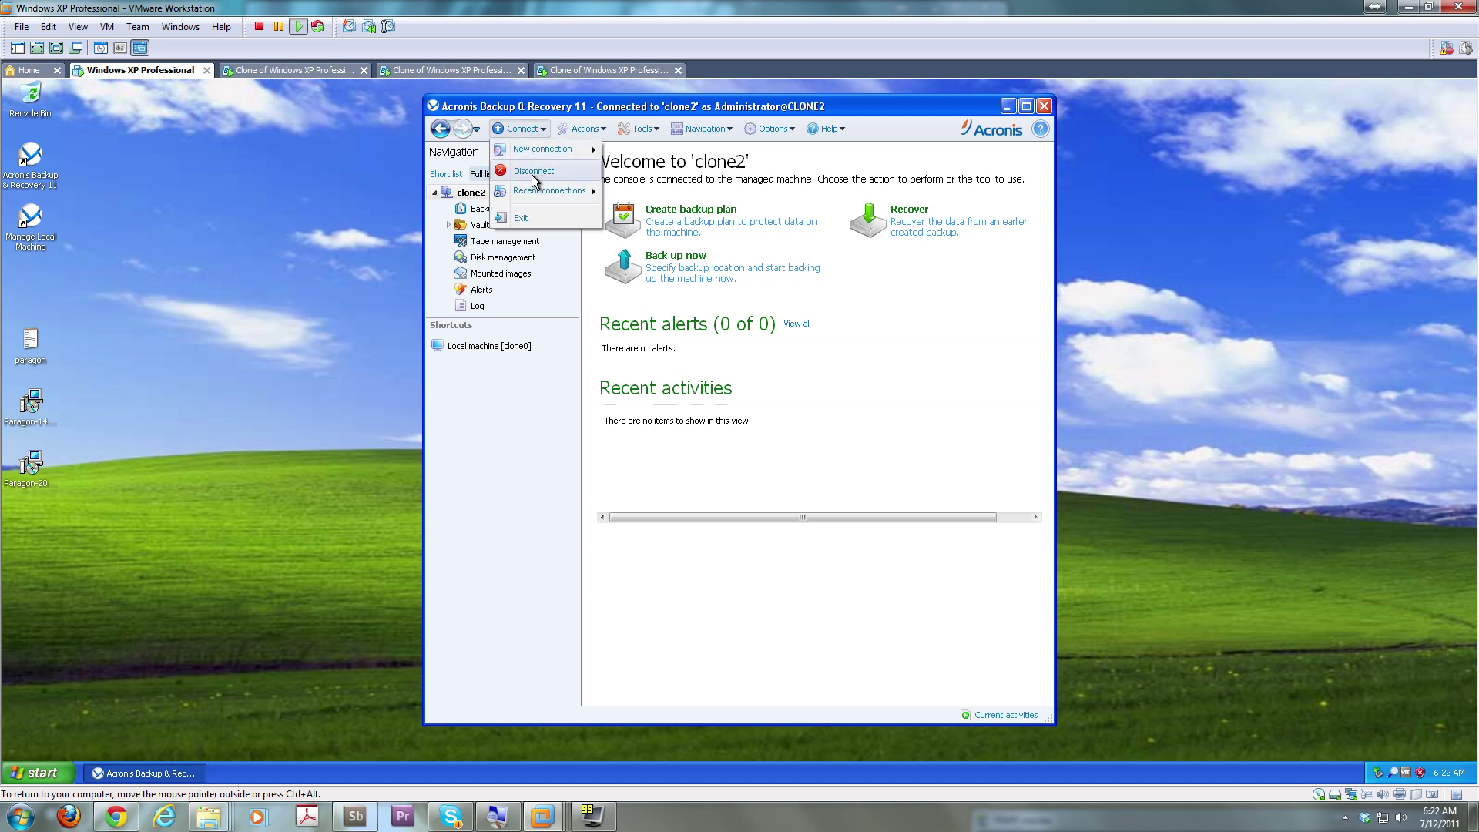
{"action": "mouse_move", "coordinate": [587, 148]}
{"action": "left_click", "coordinate": [677, 175]}
{"action": "type", "text": "clone3"}
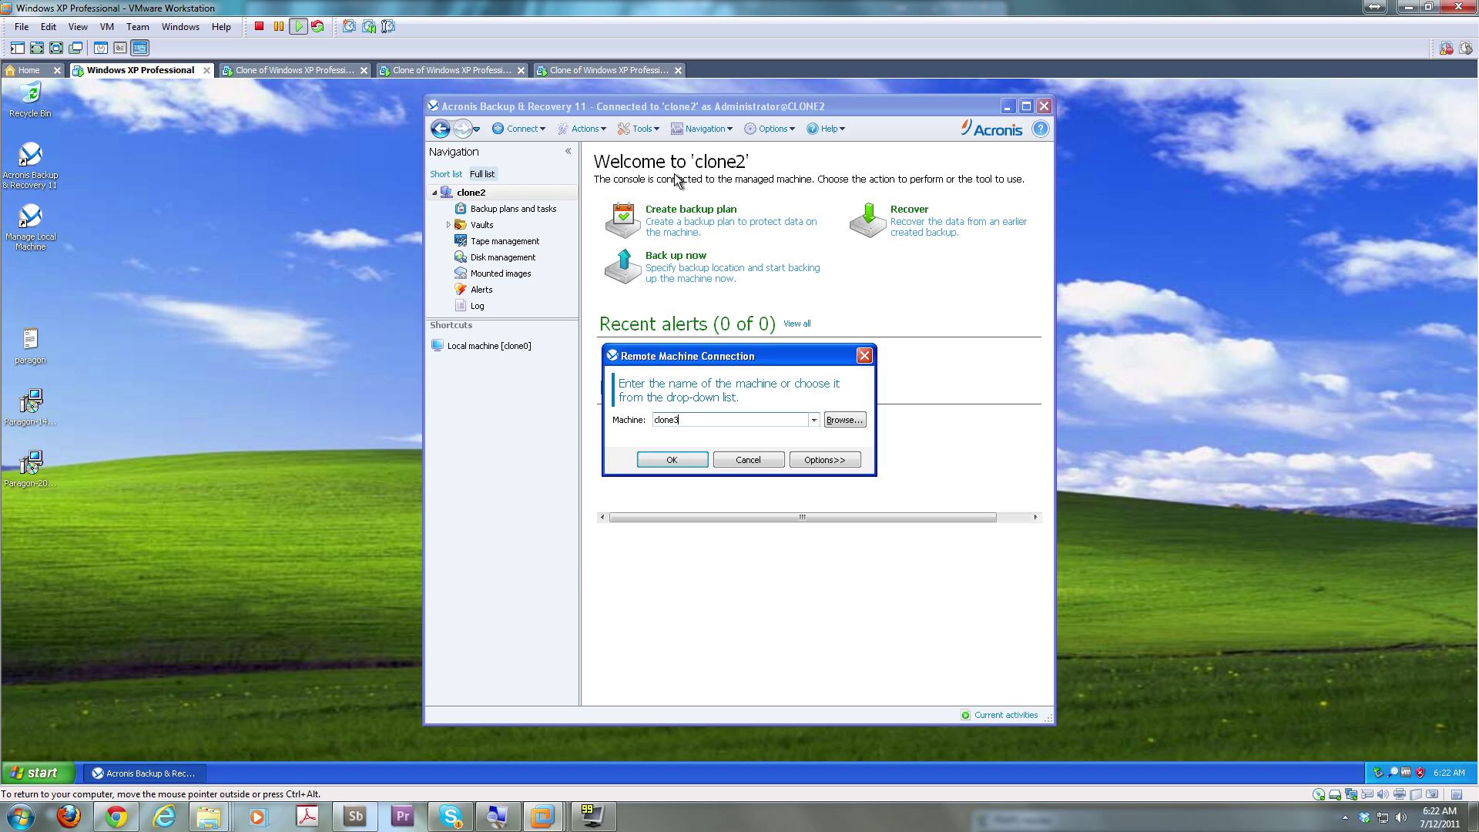
{"action": "key", "text": "Return"}
Begin another remote machine connection, then cancel it to stay on clone3
{"action": "left_click", "coordinate": [521, 128]}
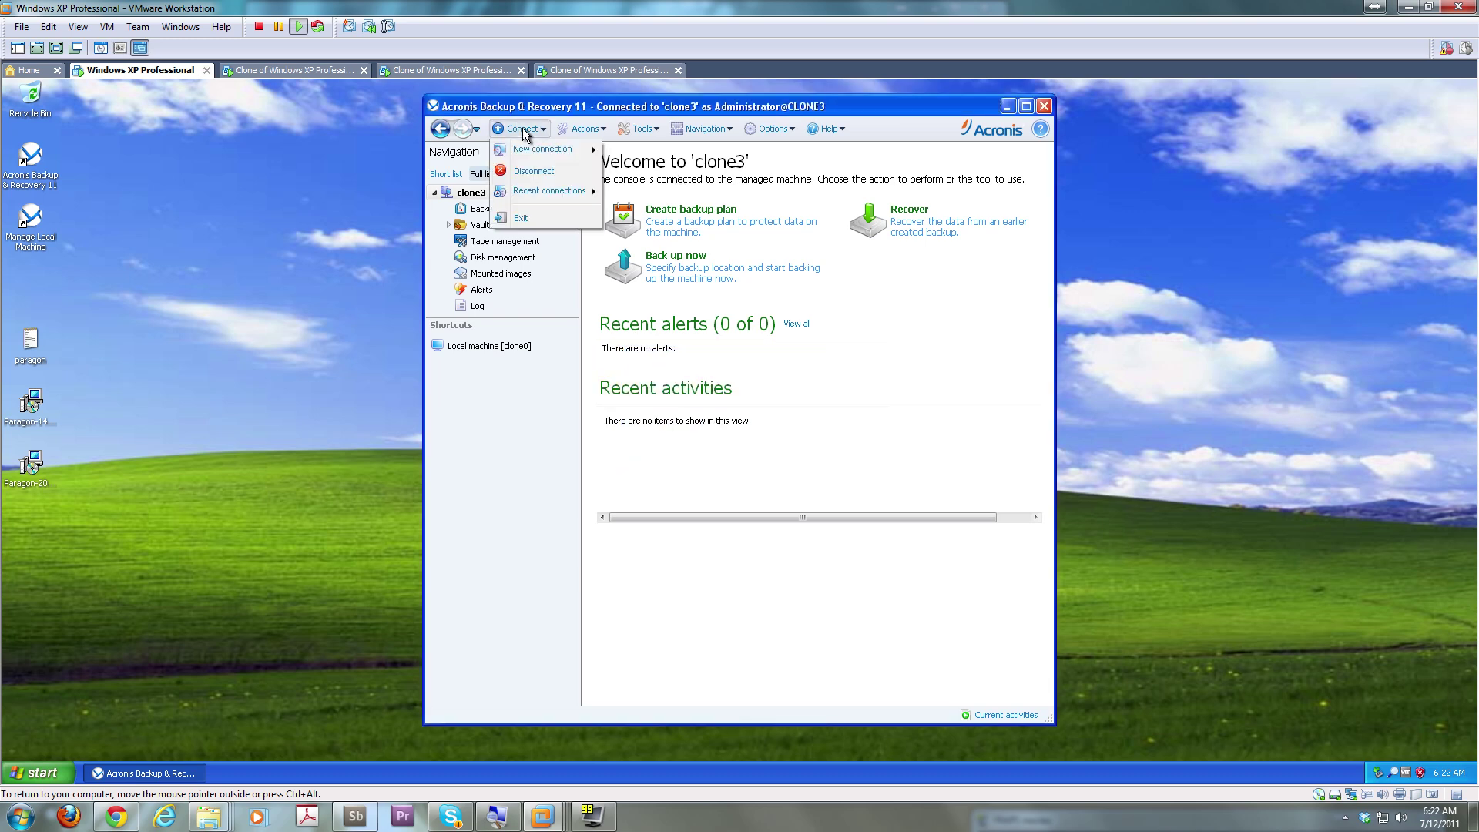
{"action": "mouse_move", "coordinate": [539, 150]}
{"action": "left_click", "coordinate": [693, 172]}
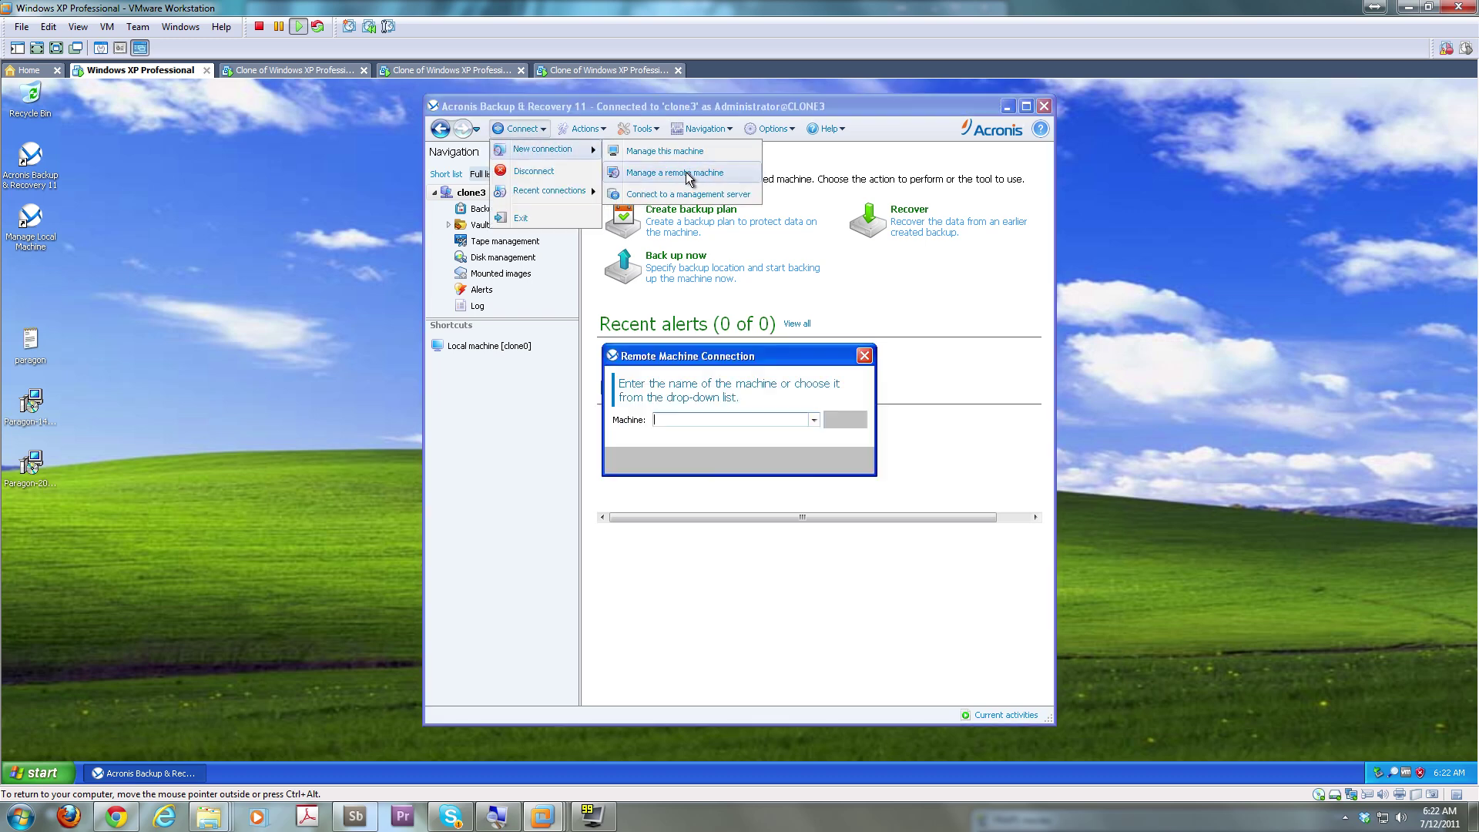
{"action": "type", "text": "clone"}
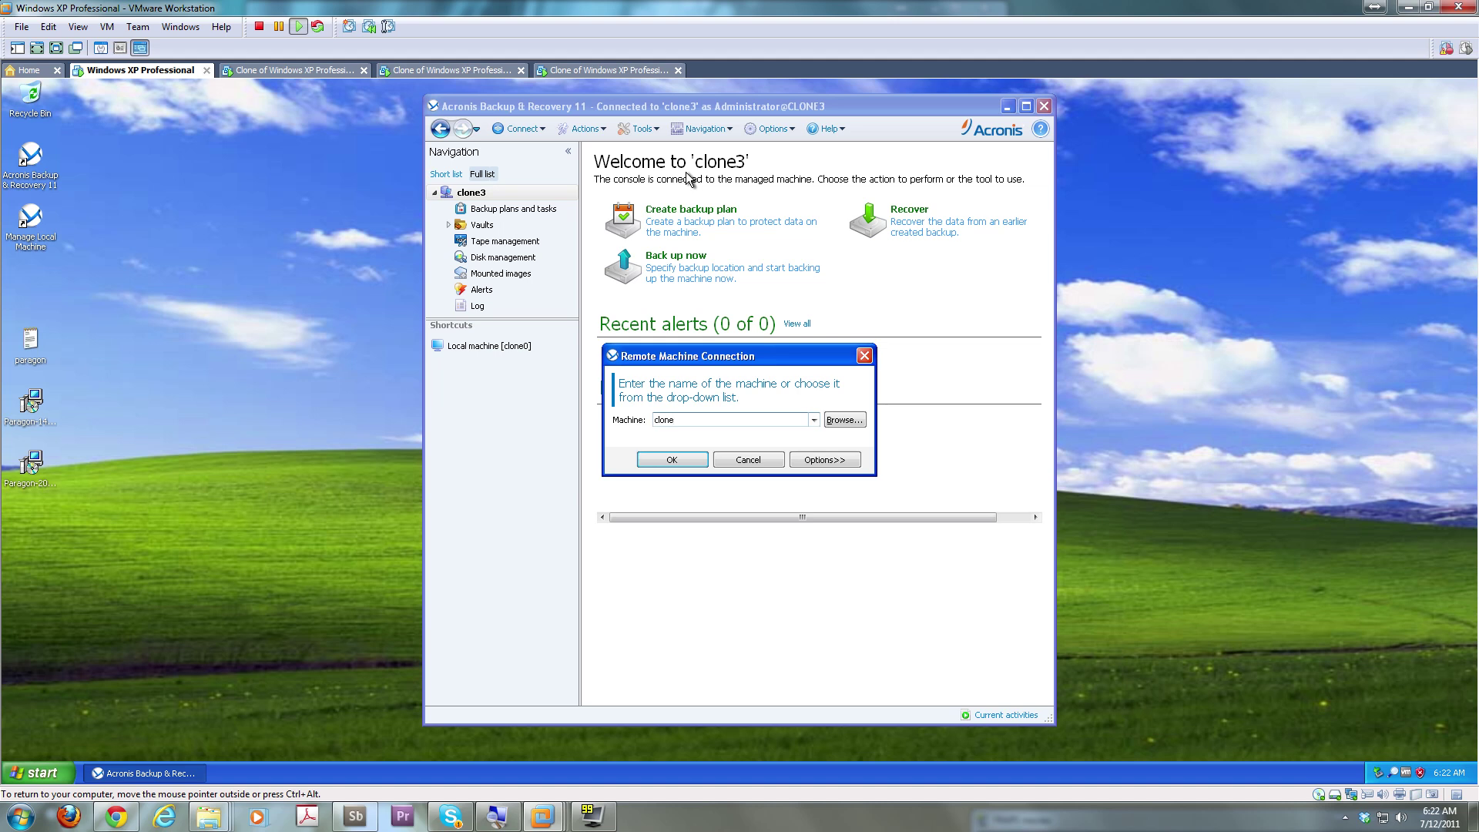
{"action": "left_click", "coordinate": [753, 462]}
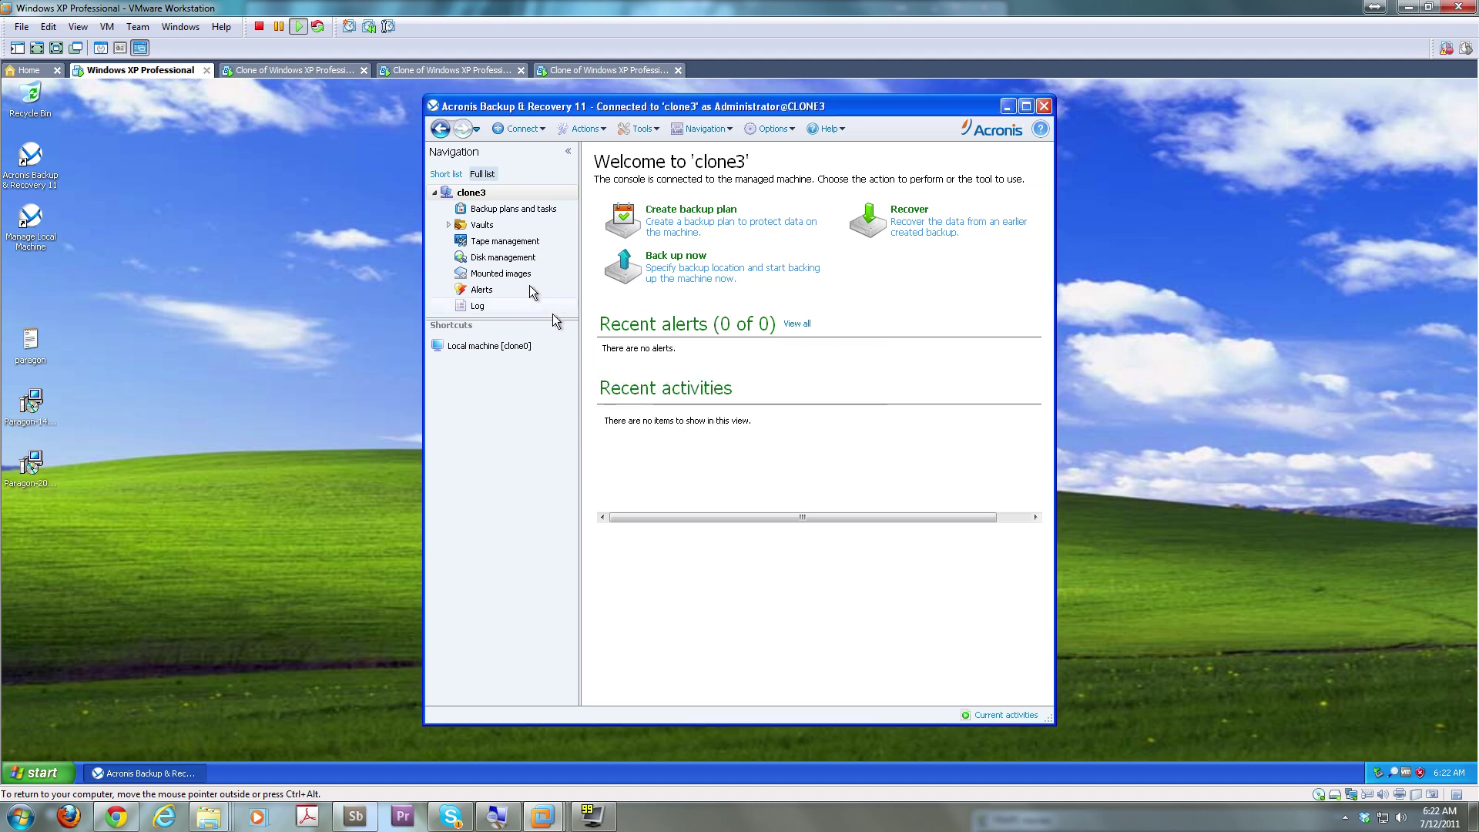
Add an Acronis console shortcut for clone3
{"action": "left_click", "coordinate": [447, 175]}
{"action": "left_click", "coordinate": [482, 175]}
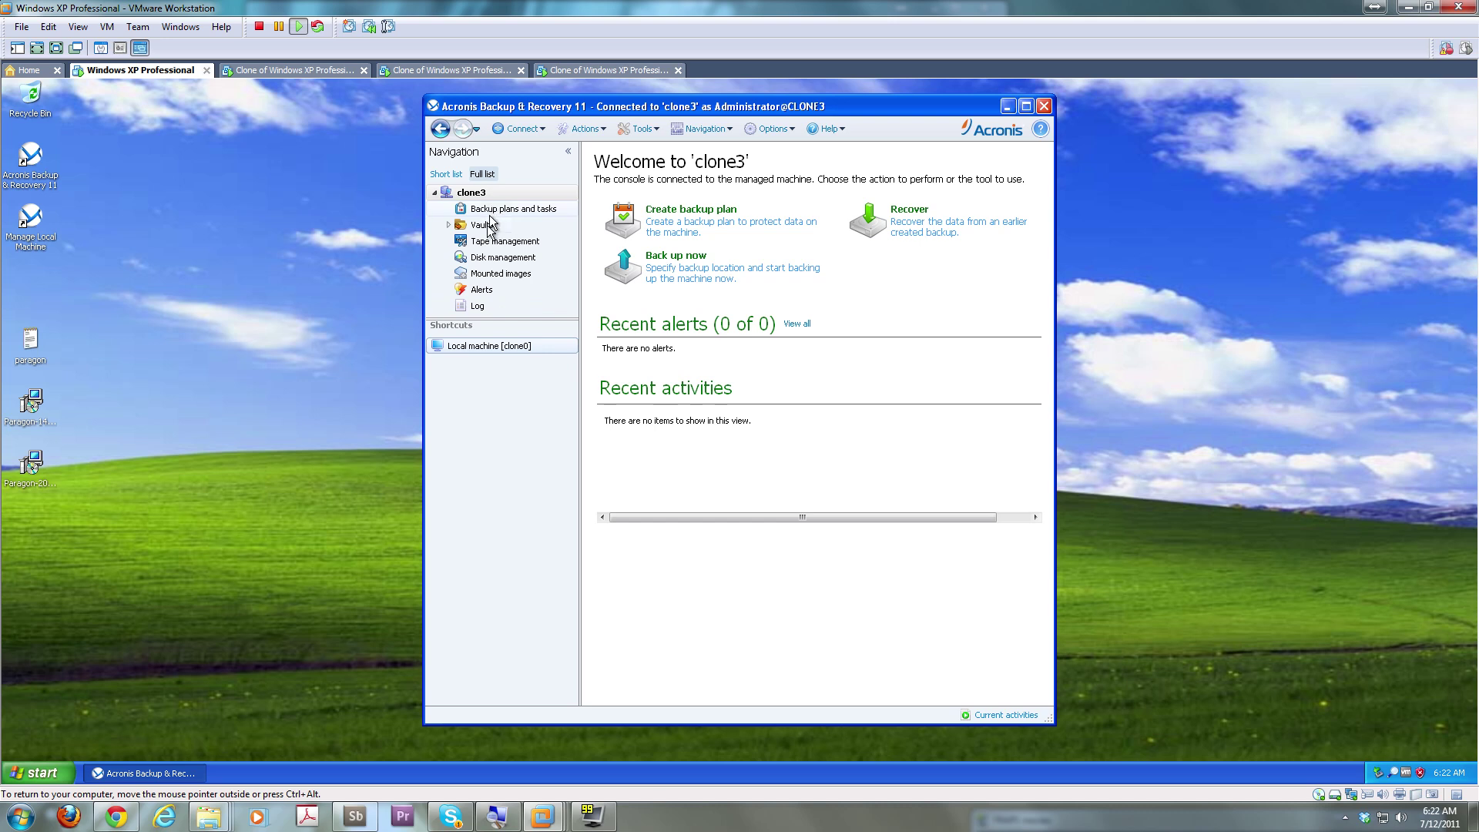
{"action": "right_click", "coordinate": [479, 194]}
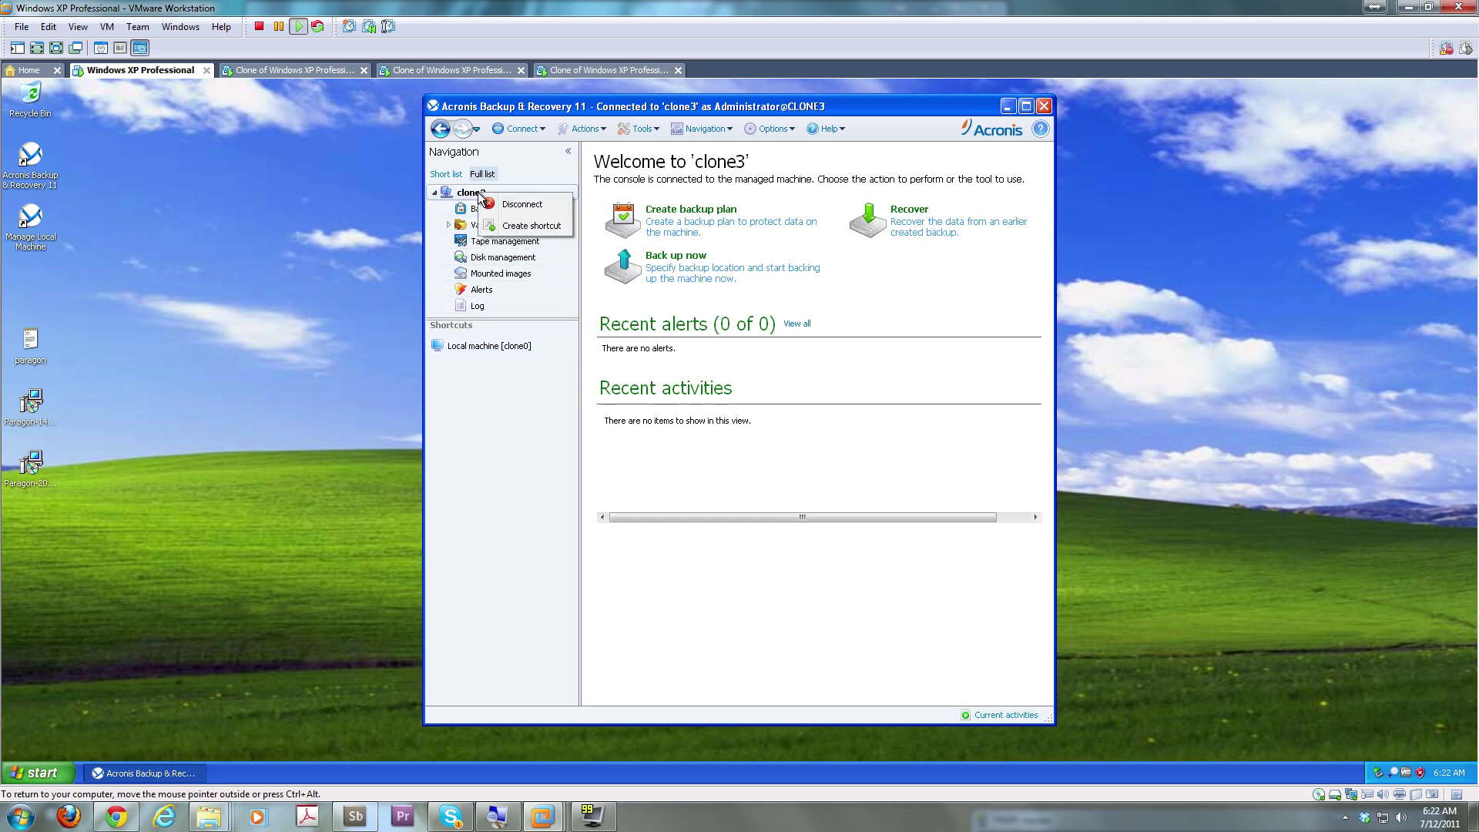
{"action": "left_click", "coordinate": [520, 226]}
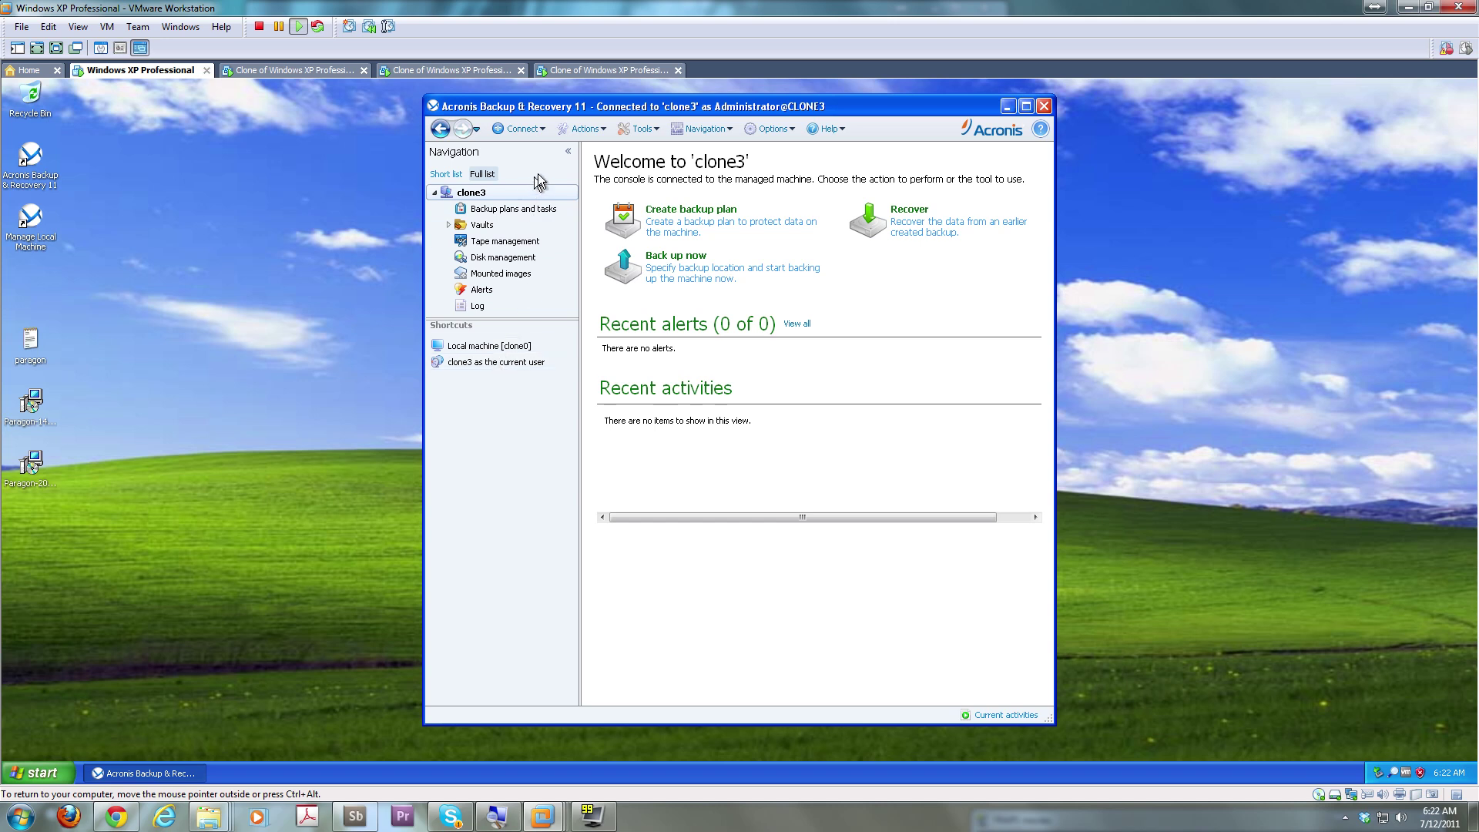
Connect to clone2 from Recent connections and add a shortcut for it
{"action": "left_click", "coordinate": [519, 128]}
{"action": "mouse_move", "coordinate": [578, 150]}
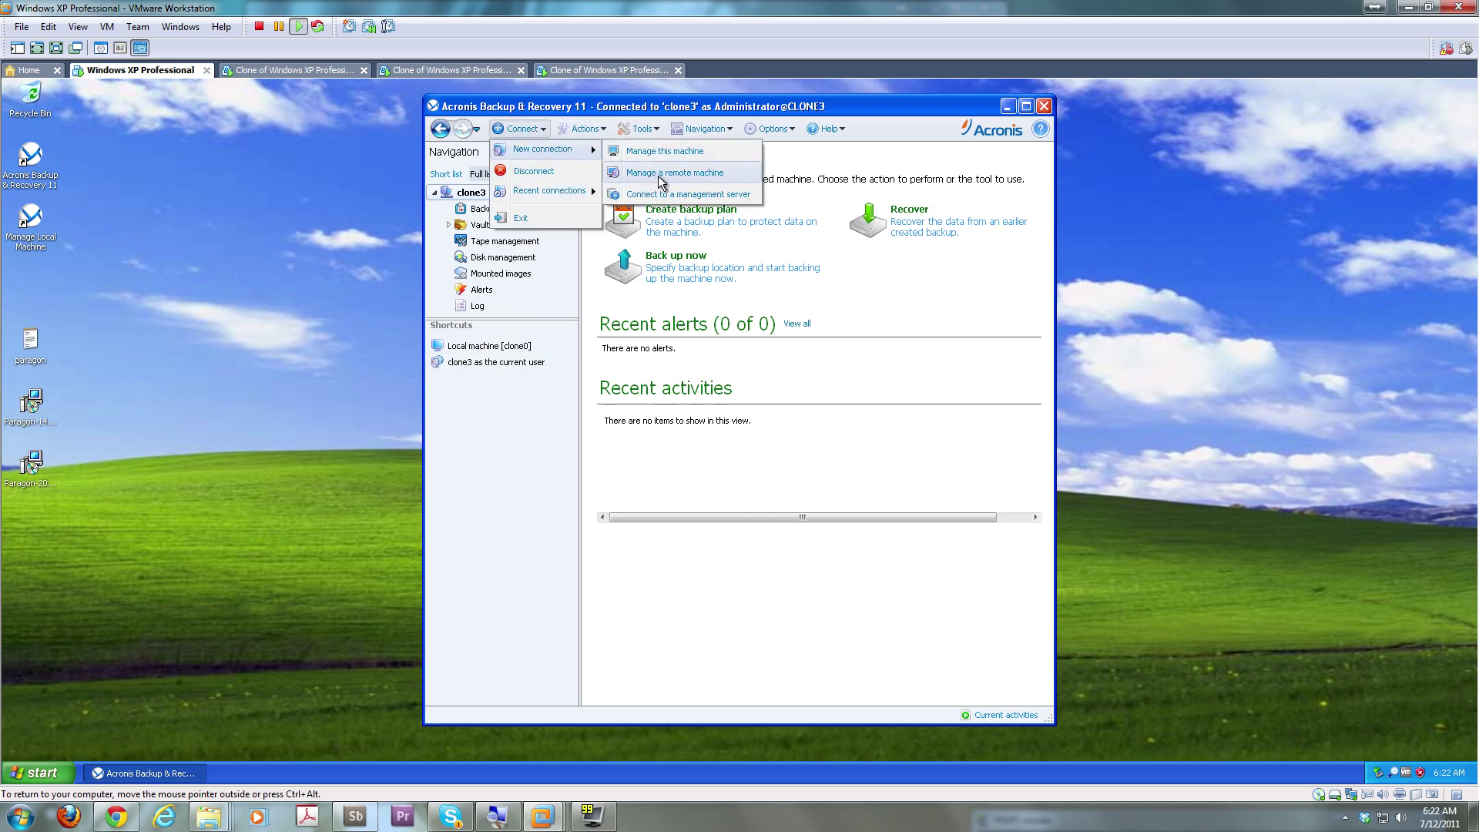
{"action": "left_click", "coordinate": [569, 195]}
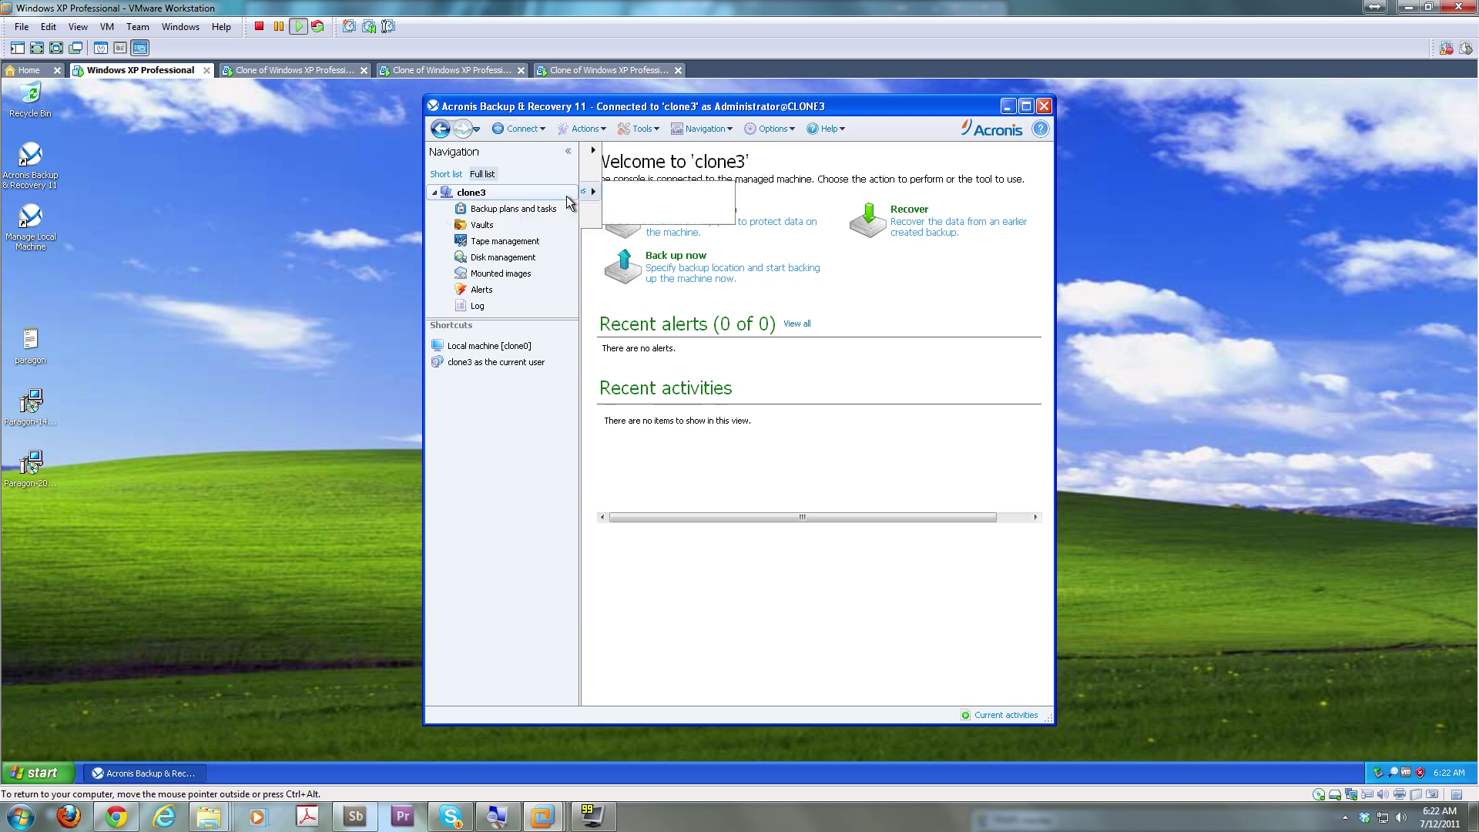
{"action": "left_click", "coordinate": [524, 132]}
{"action": "mouse_move", "coordinate": [546, 192]}
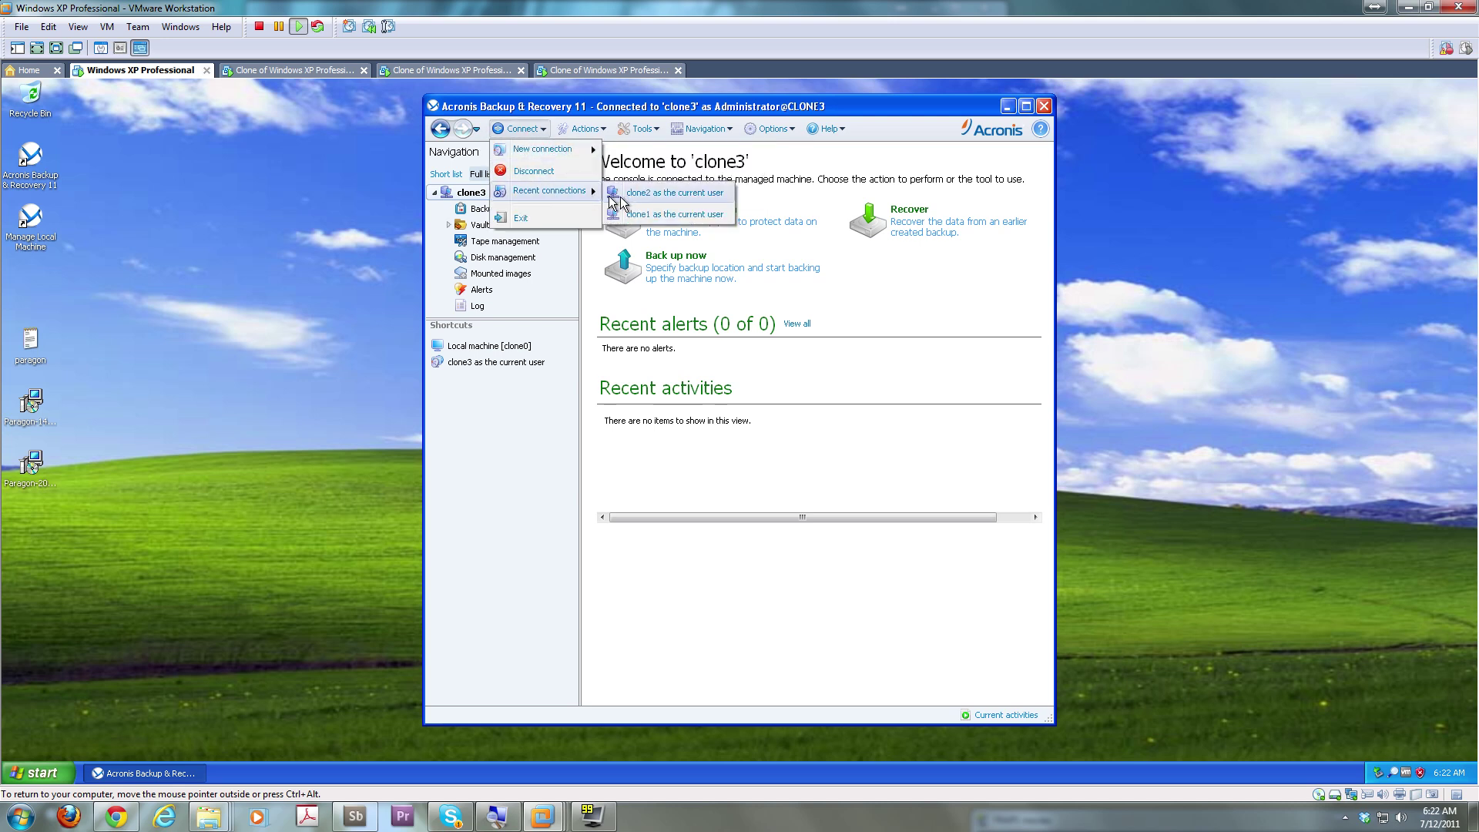
{"action": "left_click", "coordinate": [655, 208]}
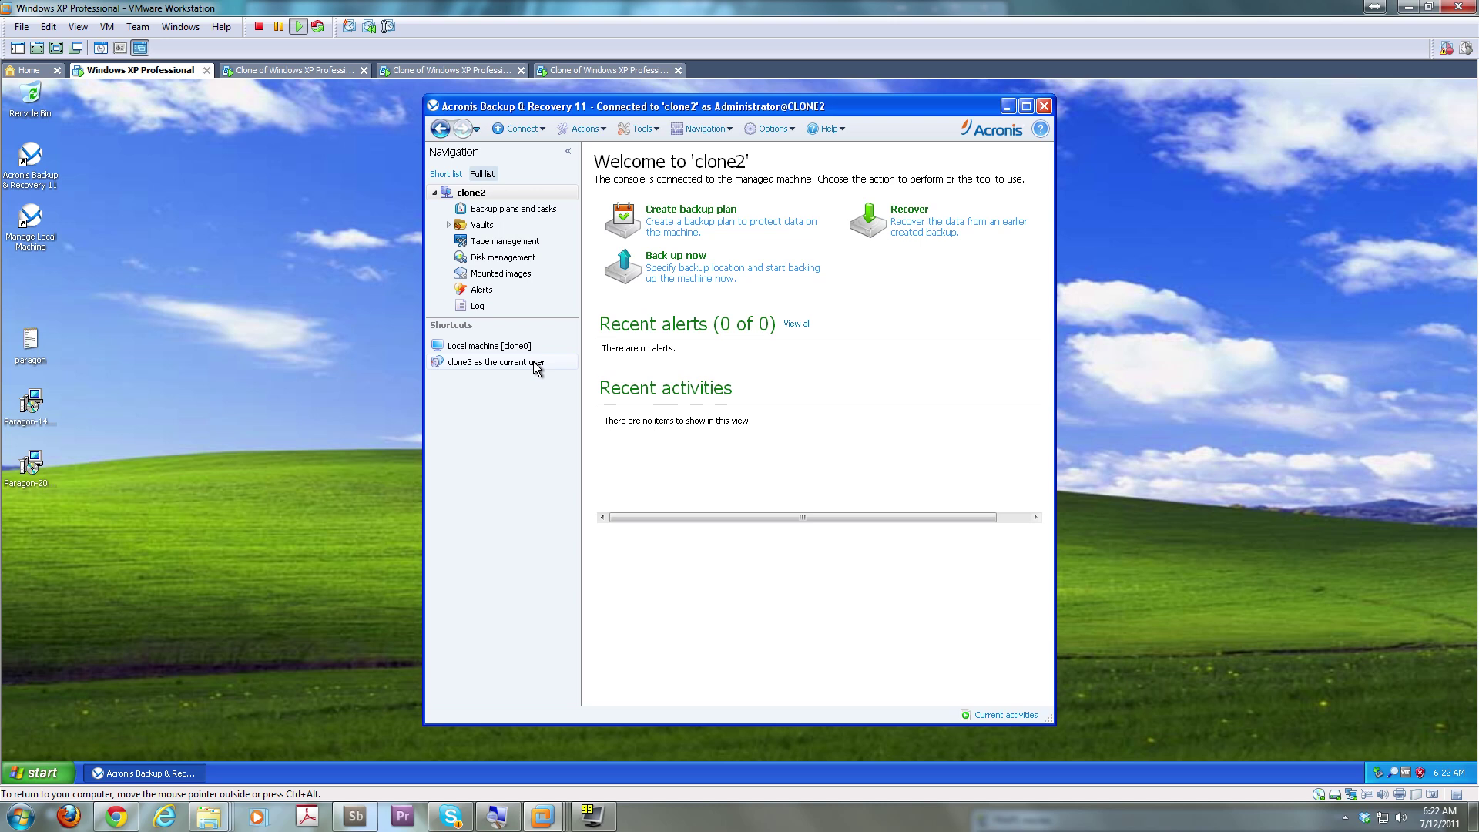
{"action": "left_click", "coordinate": [523, 129]}
{"action": "mouse_move", "coordinate": [591, 190]}
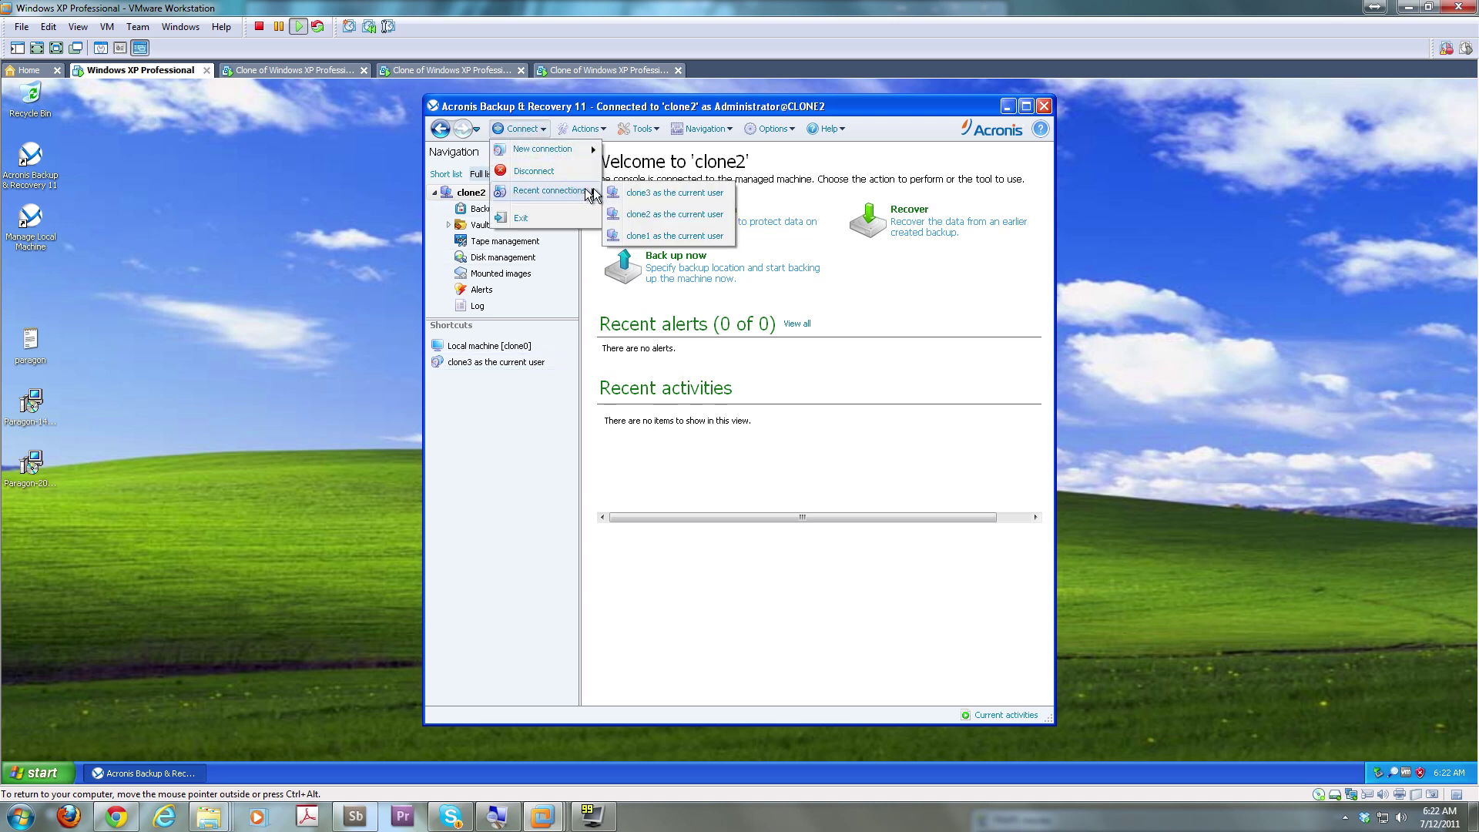
{"action": "left_click", "coordinate": [628, 216]}
{"action": "right_click", "coordinate": [488, 195]}
{"action": "left_click", "coordinate": [536, 229]}
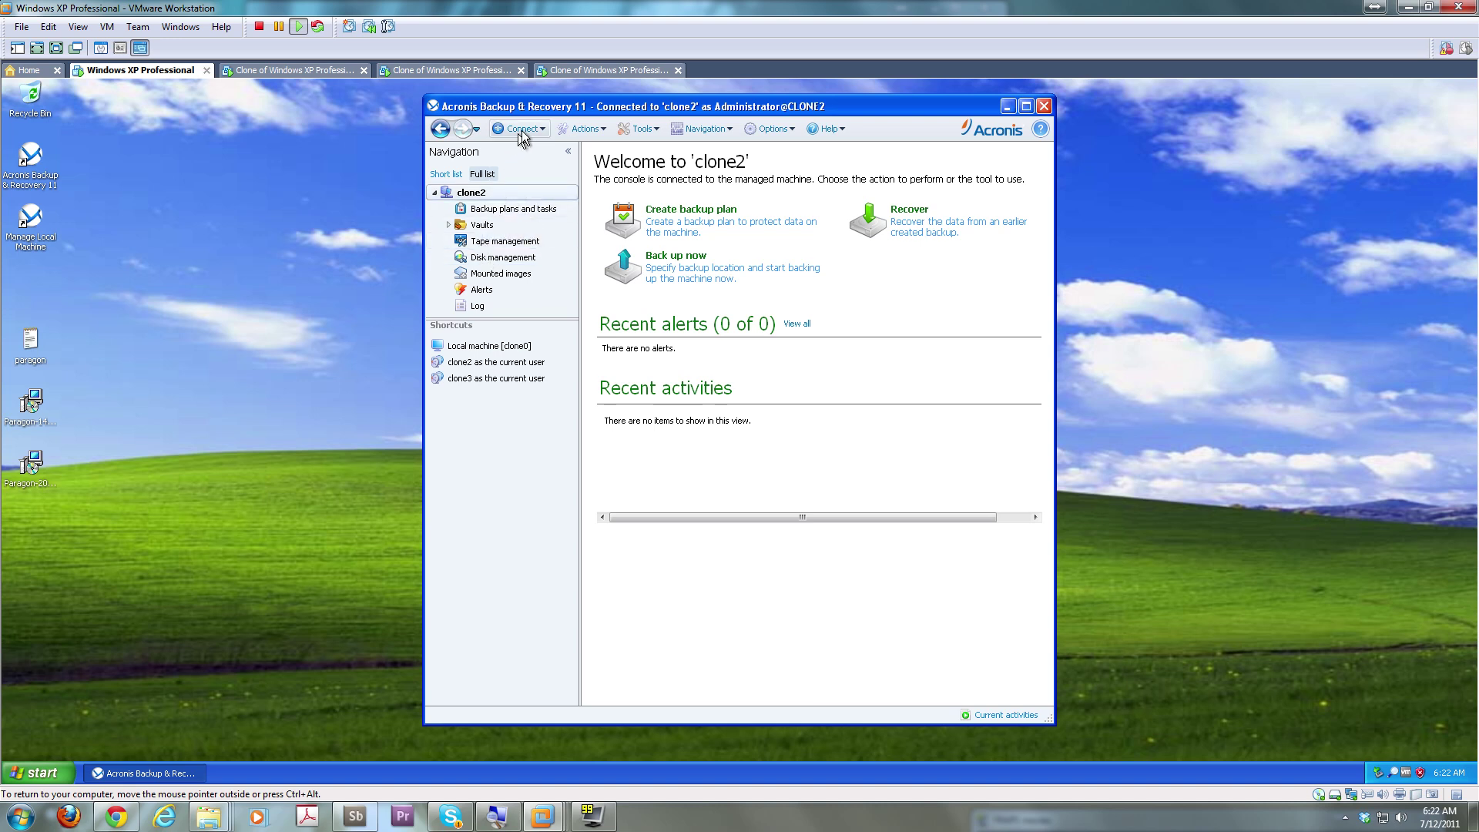
Connect to clone1, add its shortcut, then reconnect to local machine clone0
{"action": "left_click", "coordinate": [524, 130]}
{"action": "mouse_move", "coordinate": [549, 193]}
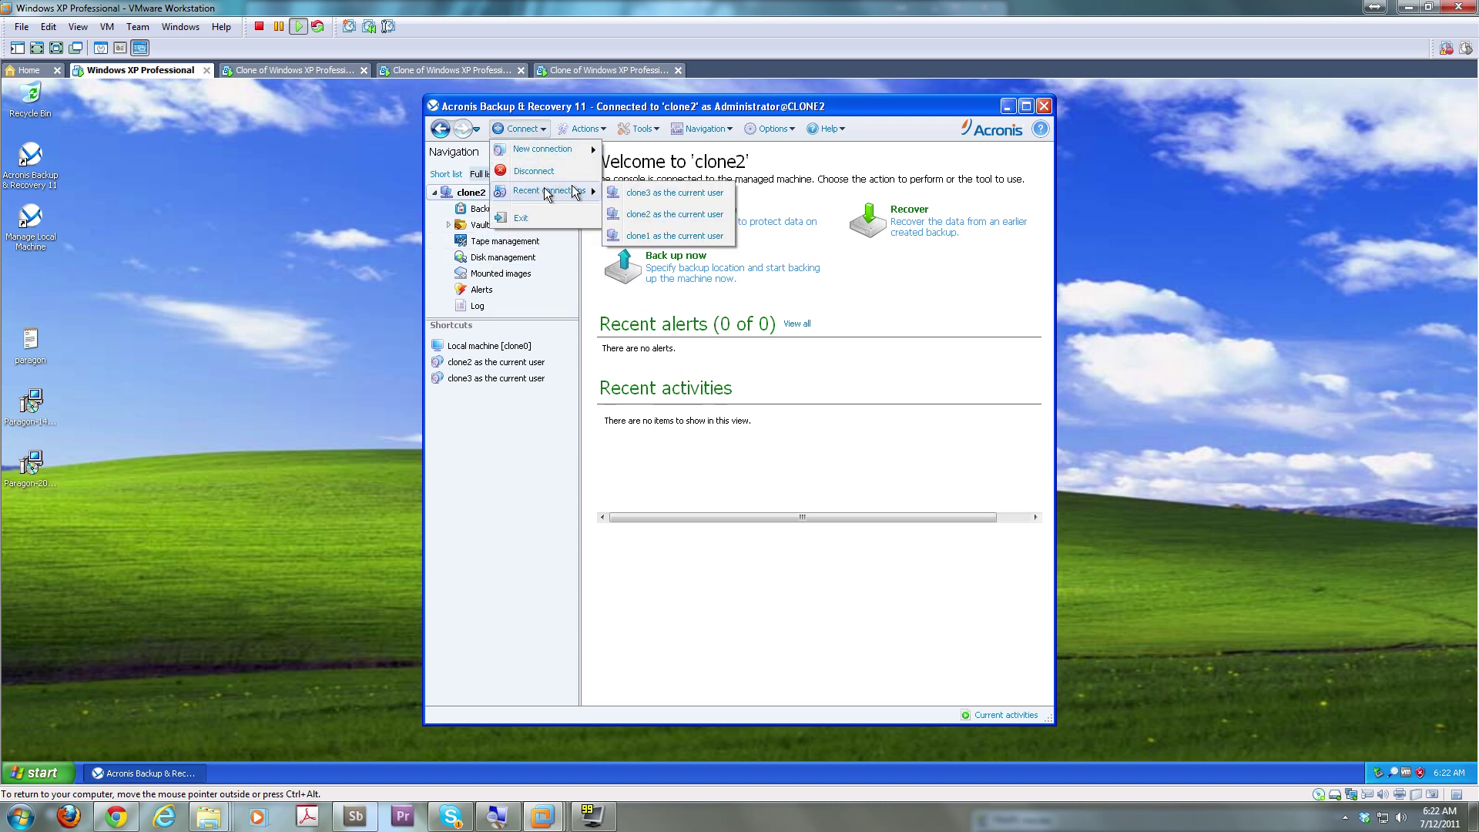
{"action": "left_click", "coordinate": [650, 235]}
{"action": "right_click", "coordinate": [486, 194]}
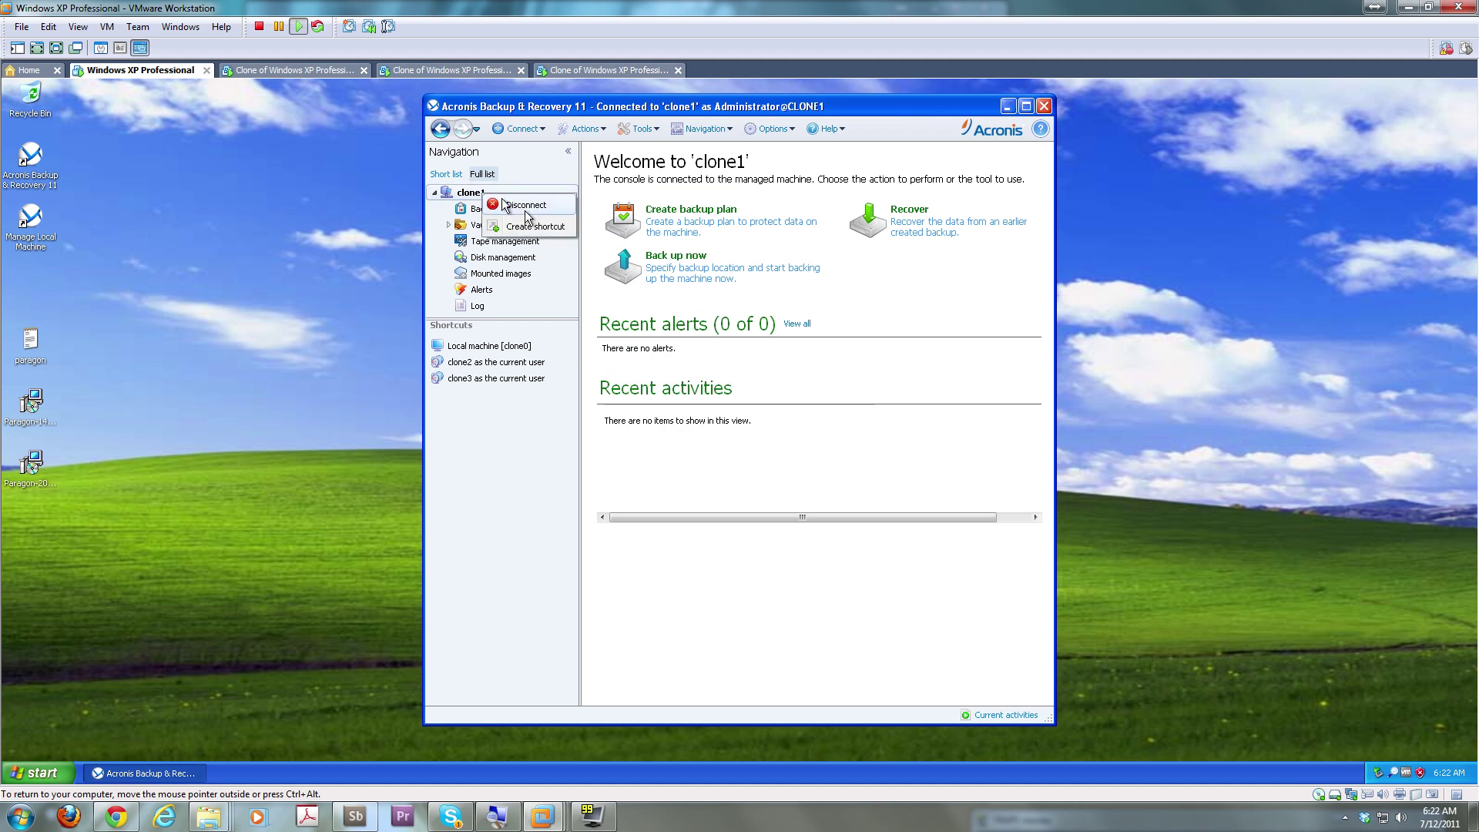
{"action": "left_click", "coordinate": [536, 231]}
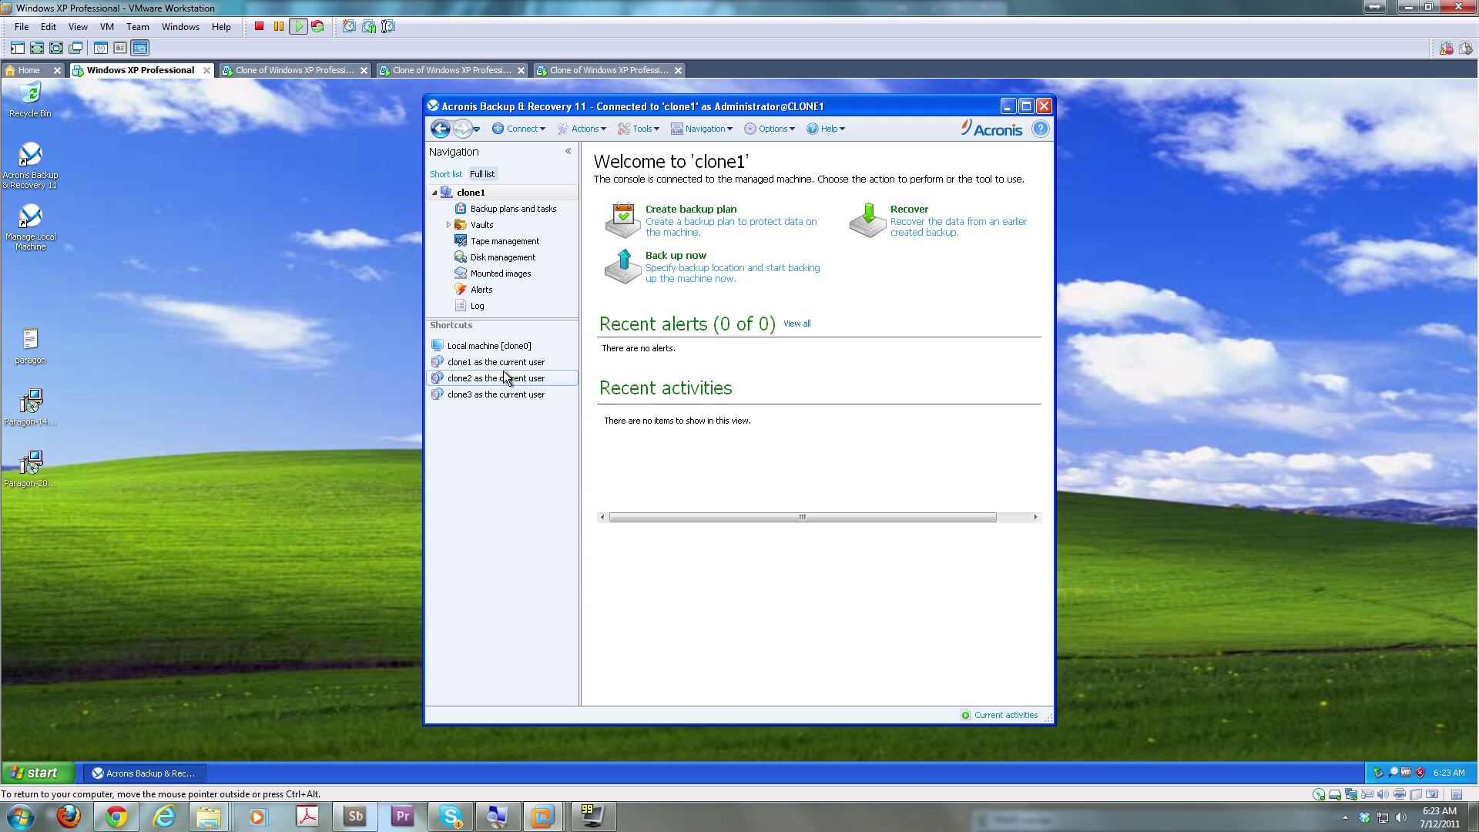
{"action": "left_click", "coordinate": [509, 349]}
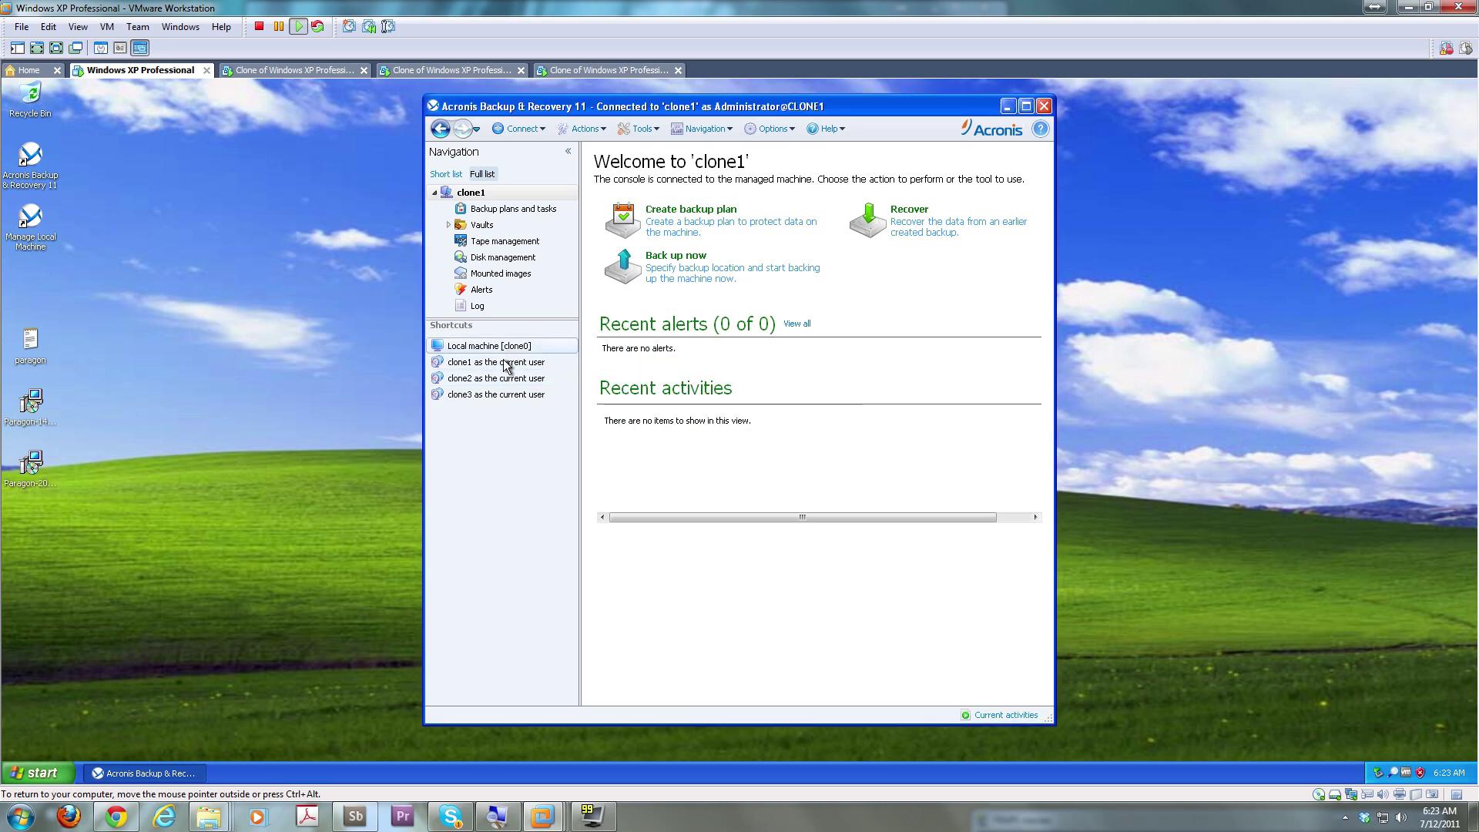
Try the clone1 shortcut, dismiss the cannot-connect error, then go to clone2 and retry clone1
{"action": "left_click", "coordinate": [507, 364]}
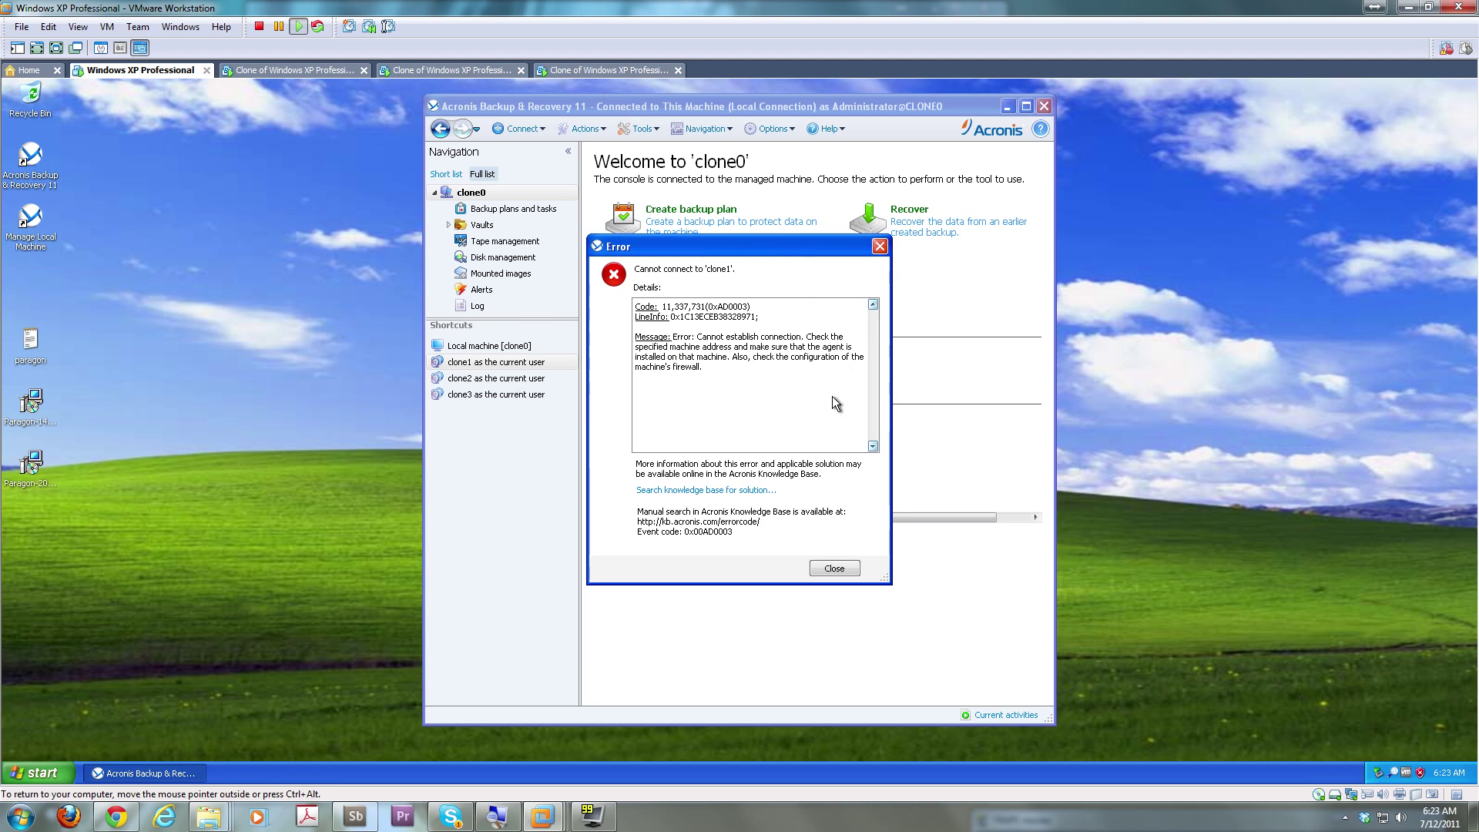
{"action": "left_click", "coordinate": [834, 571]}
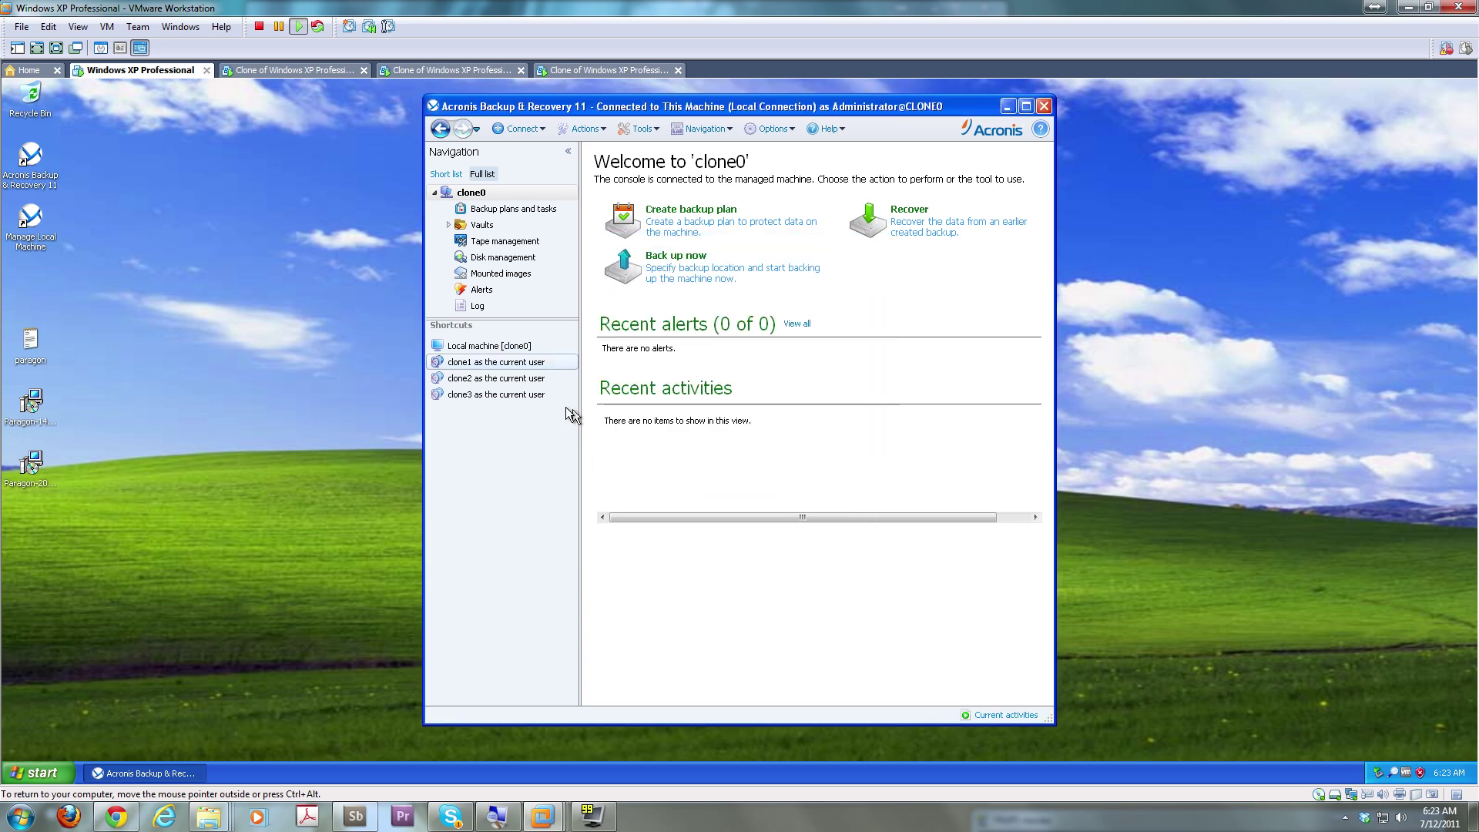
{"action": "left_click", "coordinate": [527, 380]}
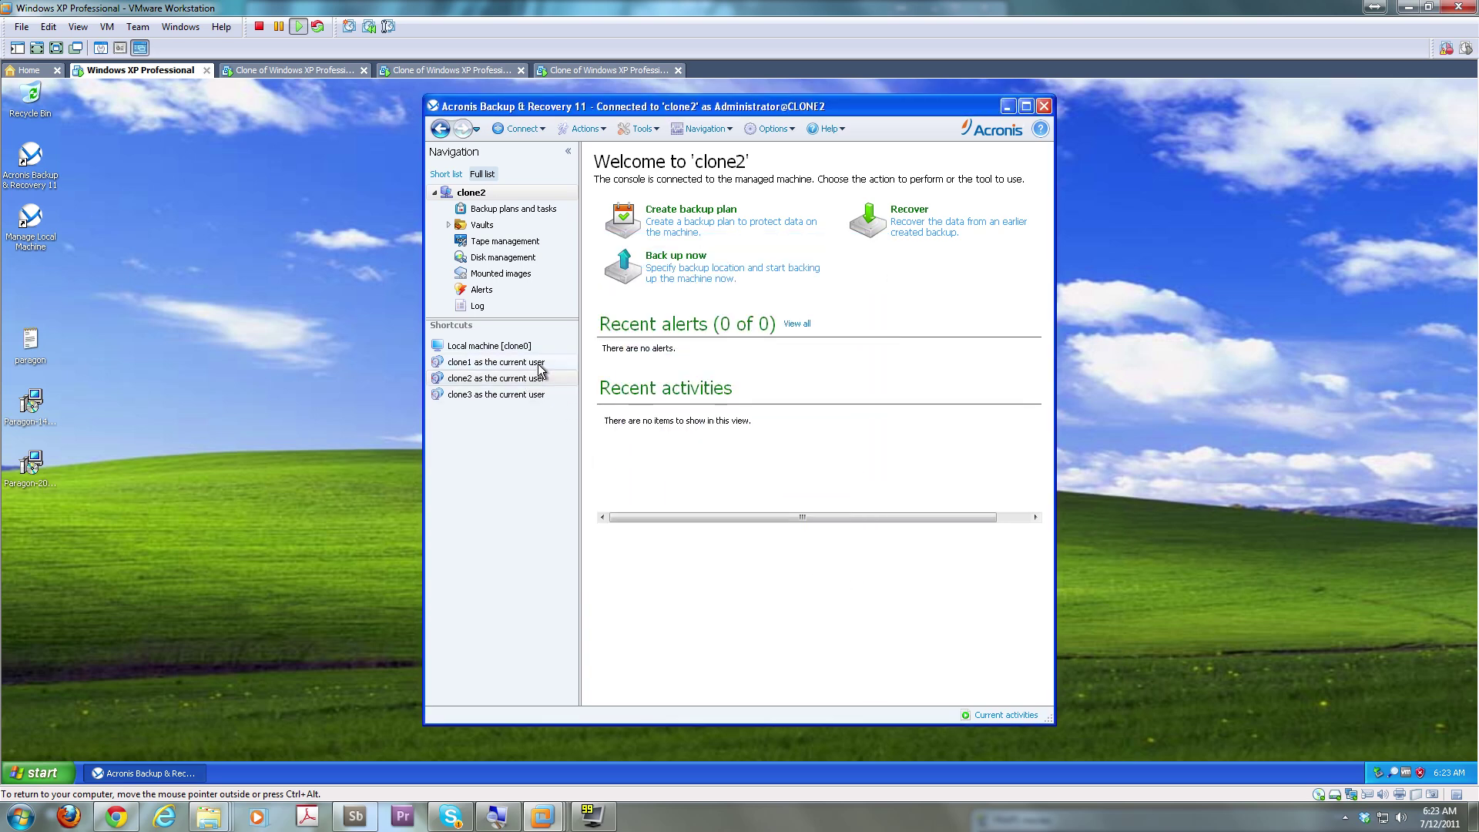
{"action": "left_click", "coordinate": [538, 363]}
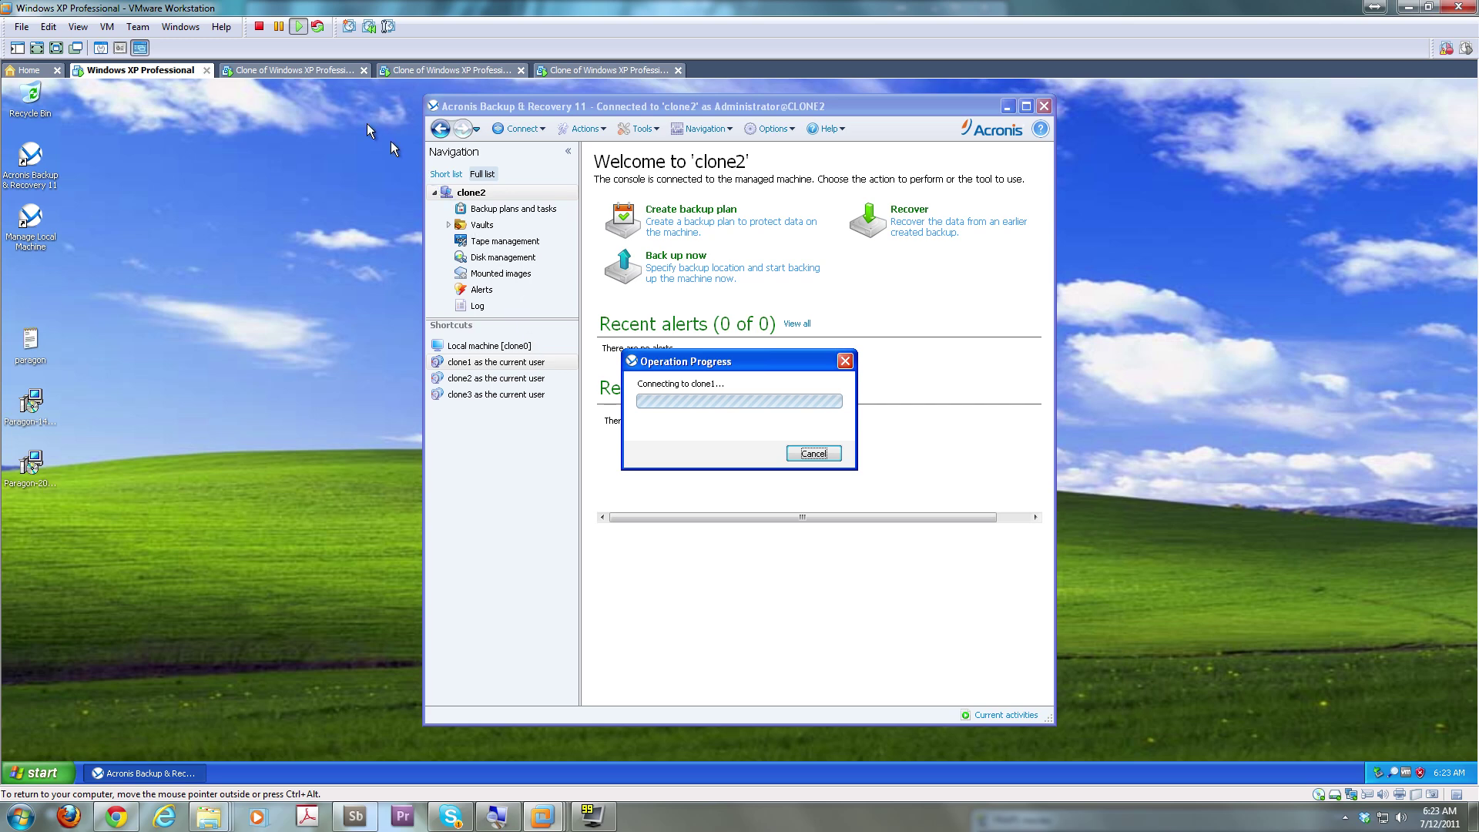
Put the clone1 VM's Acronis console back on its start page, then return to the main XP VM
{"action": "left_click", "coordinate": [318, 70]}
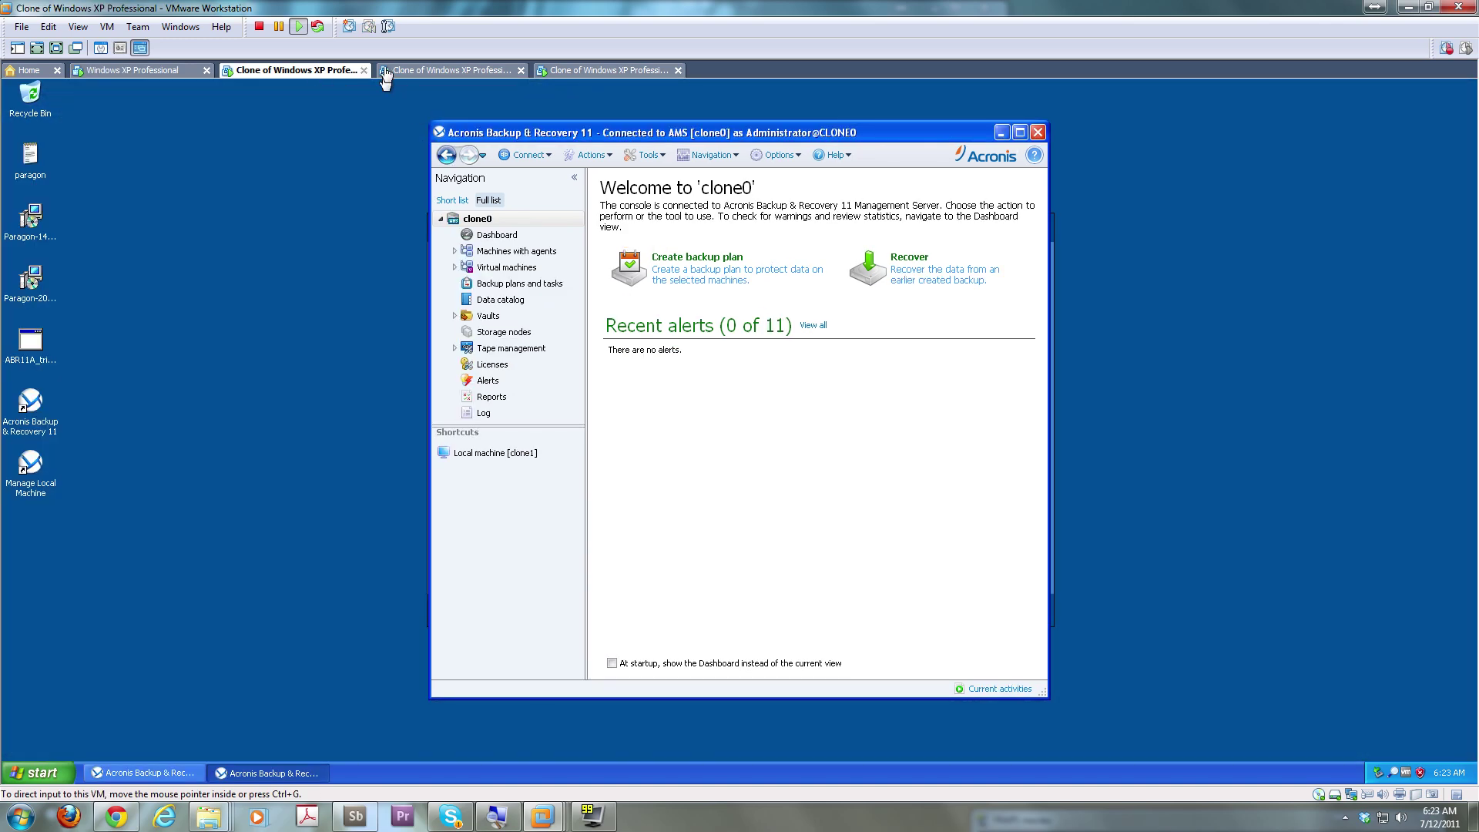
{"action": "left_click", "coordinate": [429, 70]}
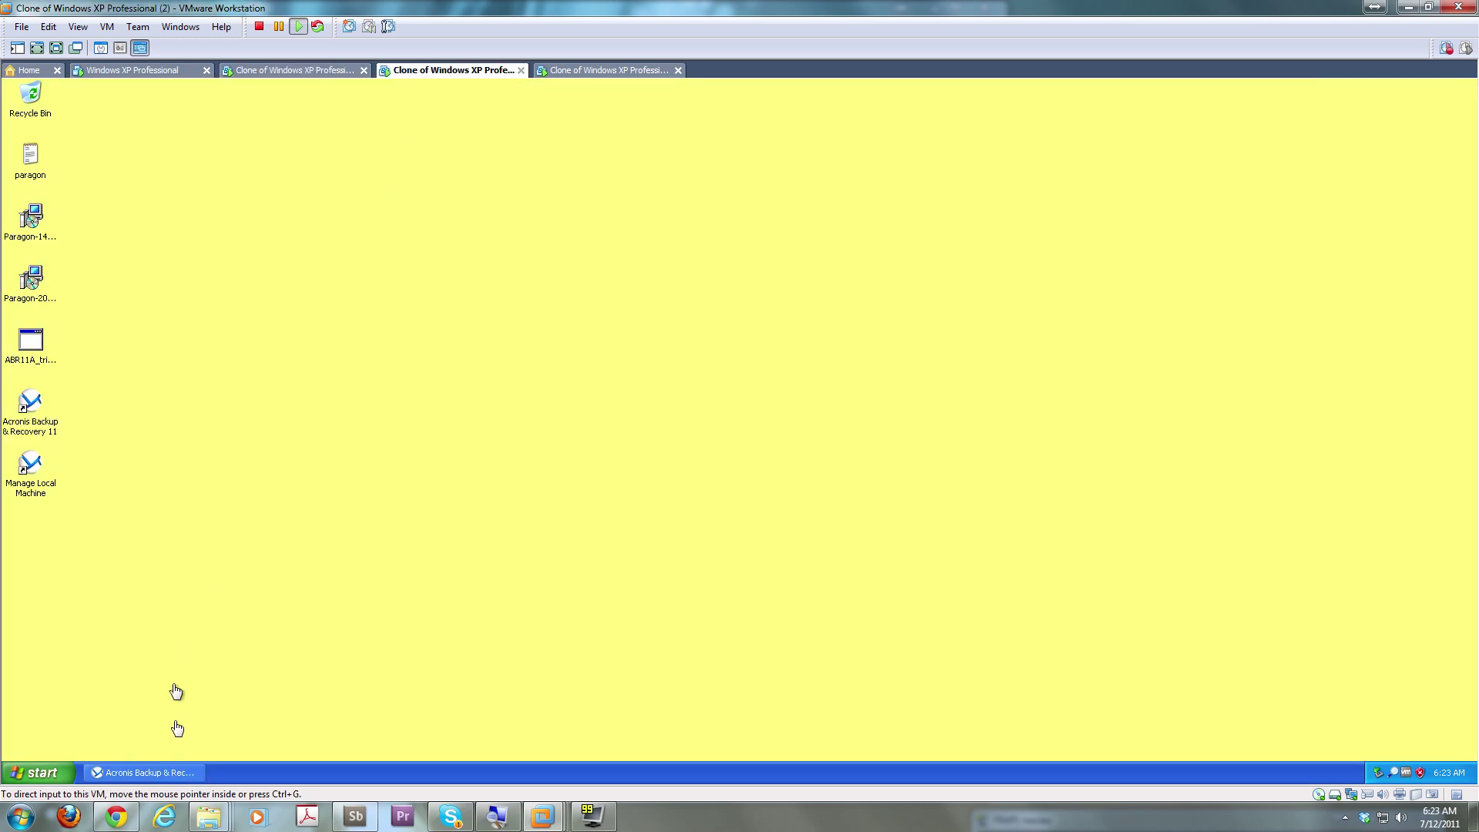
{"action": "left_click", "coordinate": [177, 772]}
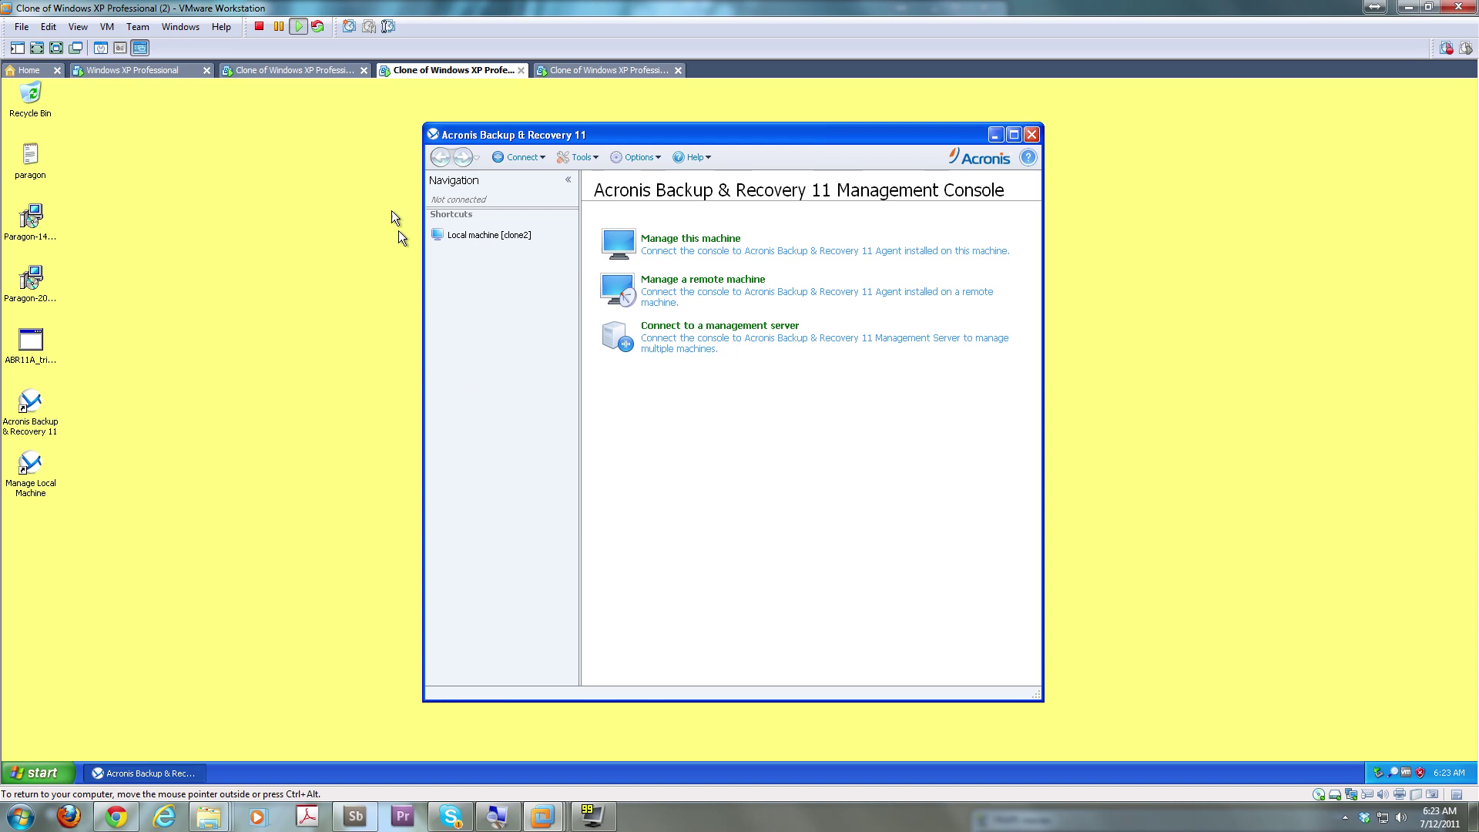
{"action": "left_click", "coordinate": [316, 70]}
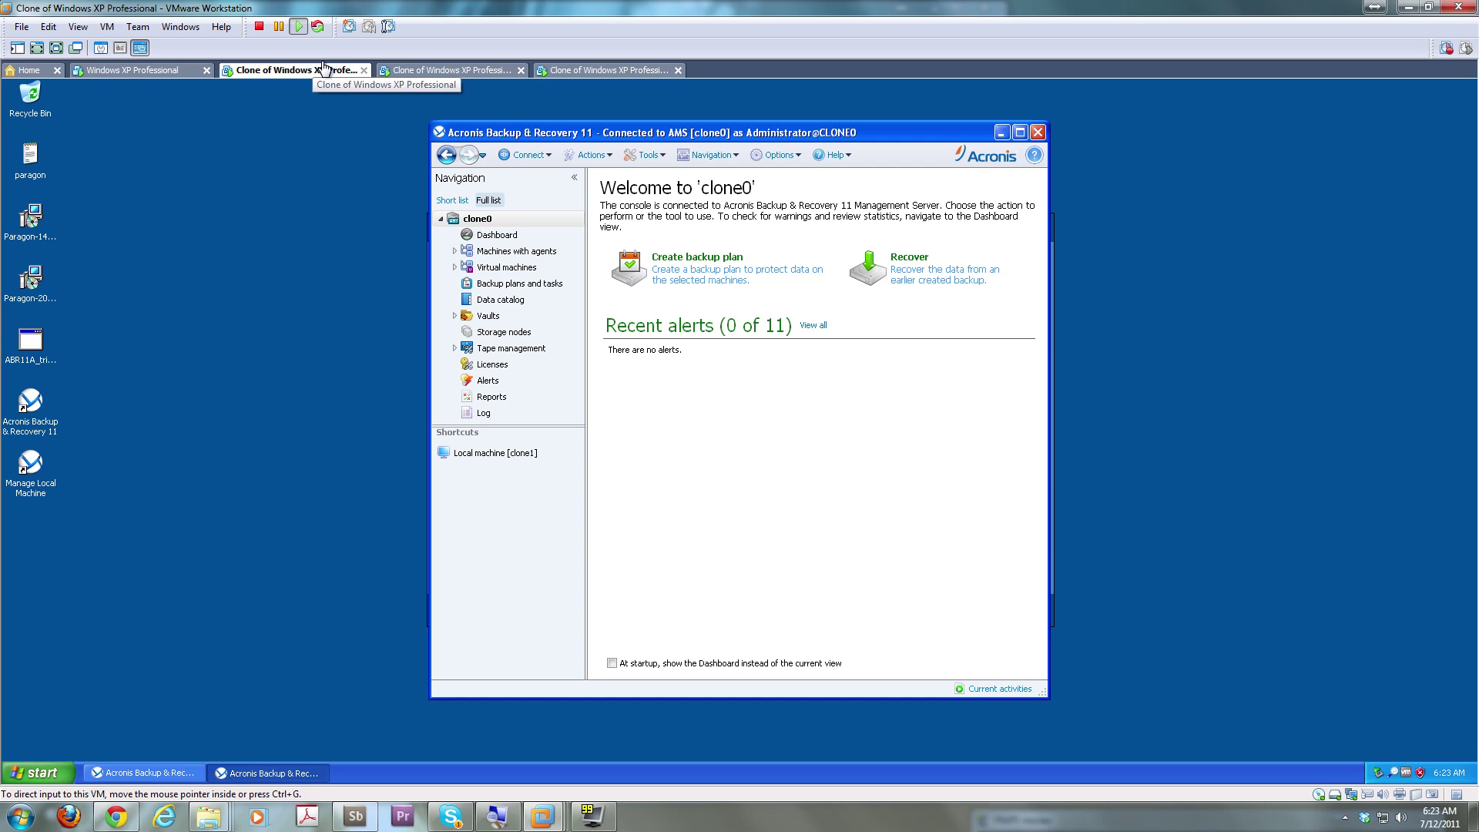
{"action": "left_click", "coordinate": [450, 158]}
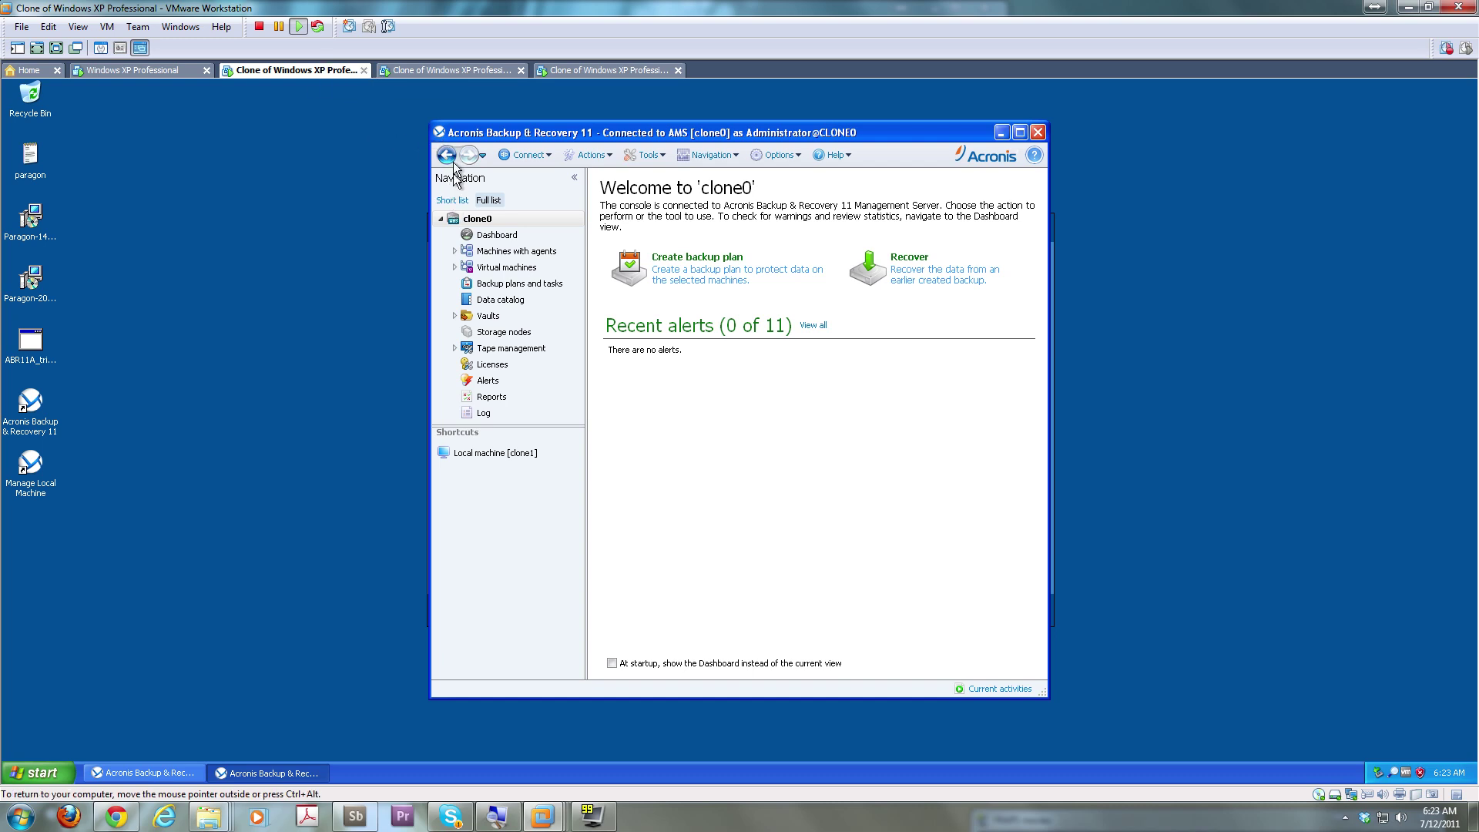
{"action": "left_click", "coordinate": [452, 158]}
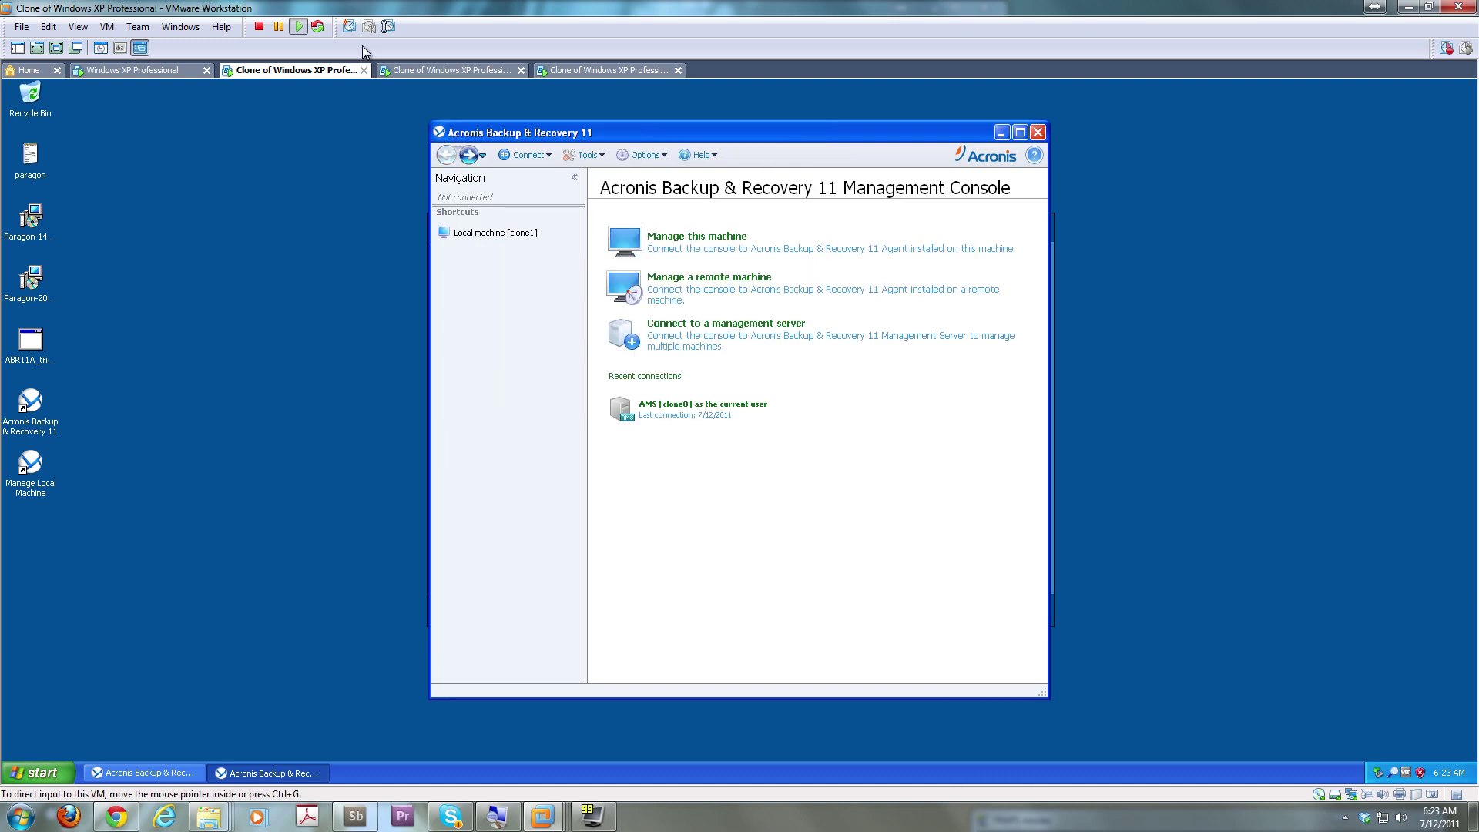
{"action": "left_click", "coordinate": [444, 72]}
{"action": "left_click", "coordinate": [331, 73]}
{"action": "left_click", "coordinate": [168, 73]}
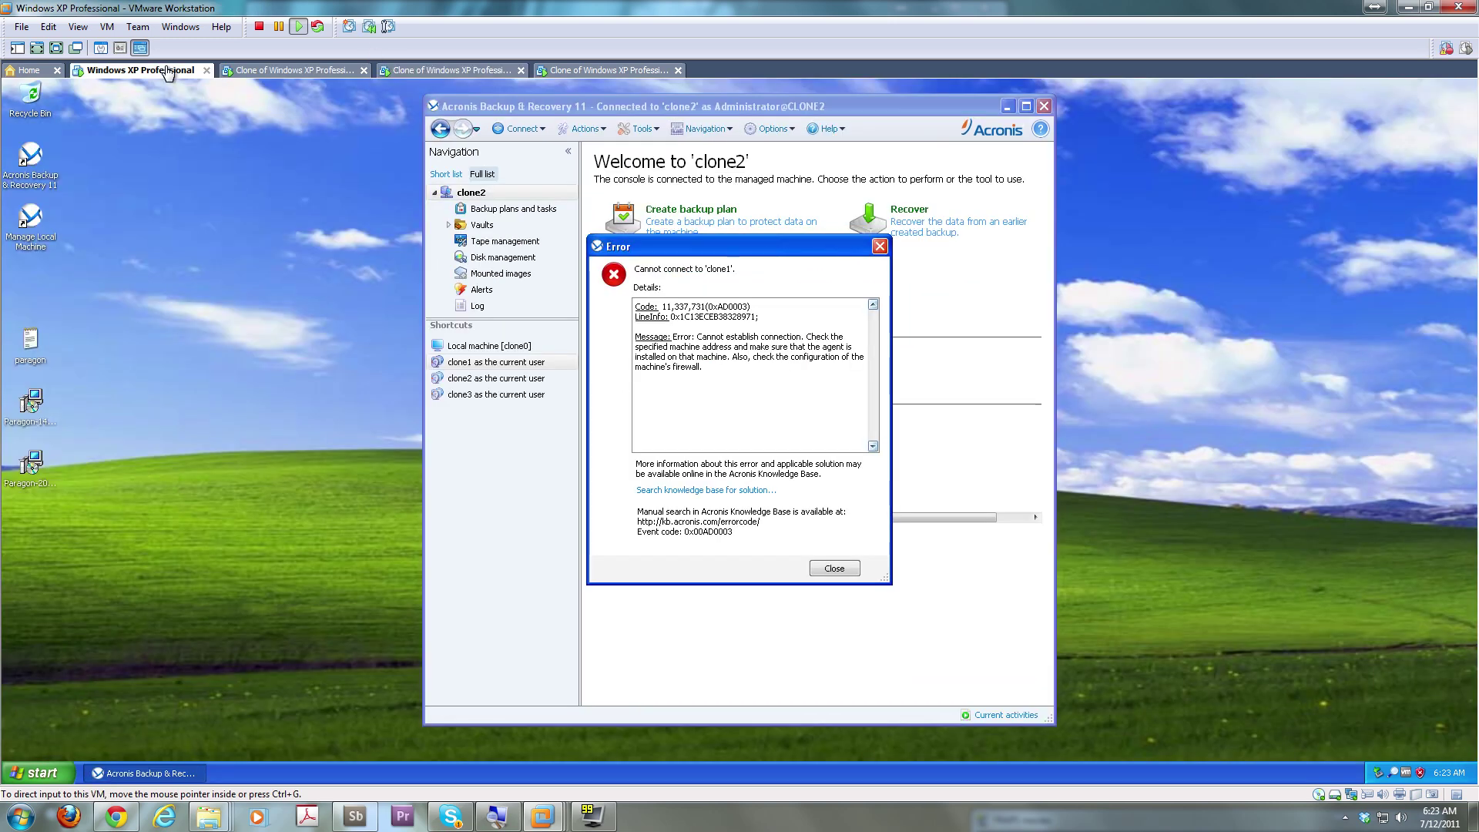
Dismiss the error, retry the clone1 shortcut, dismiss the new error, and open the Start menu
{"action": "left_click", "coordinate": [842, 570]}
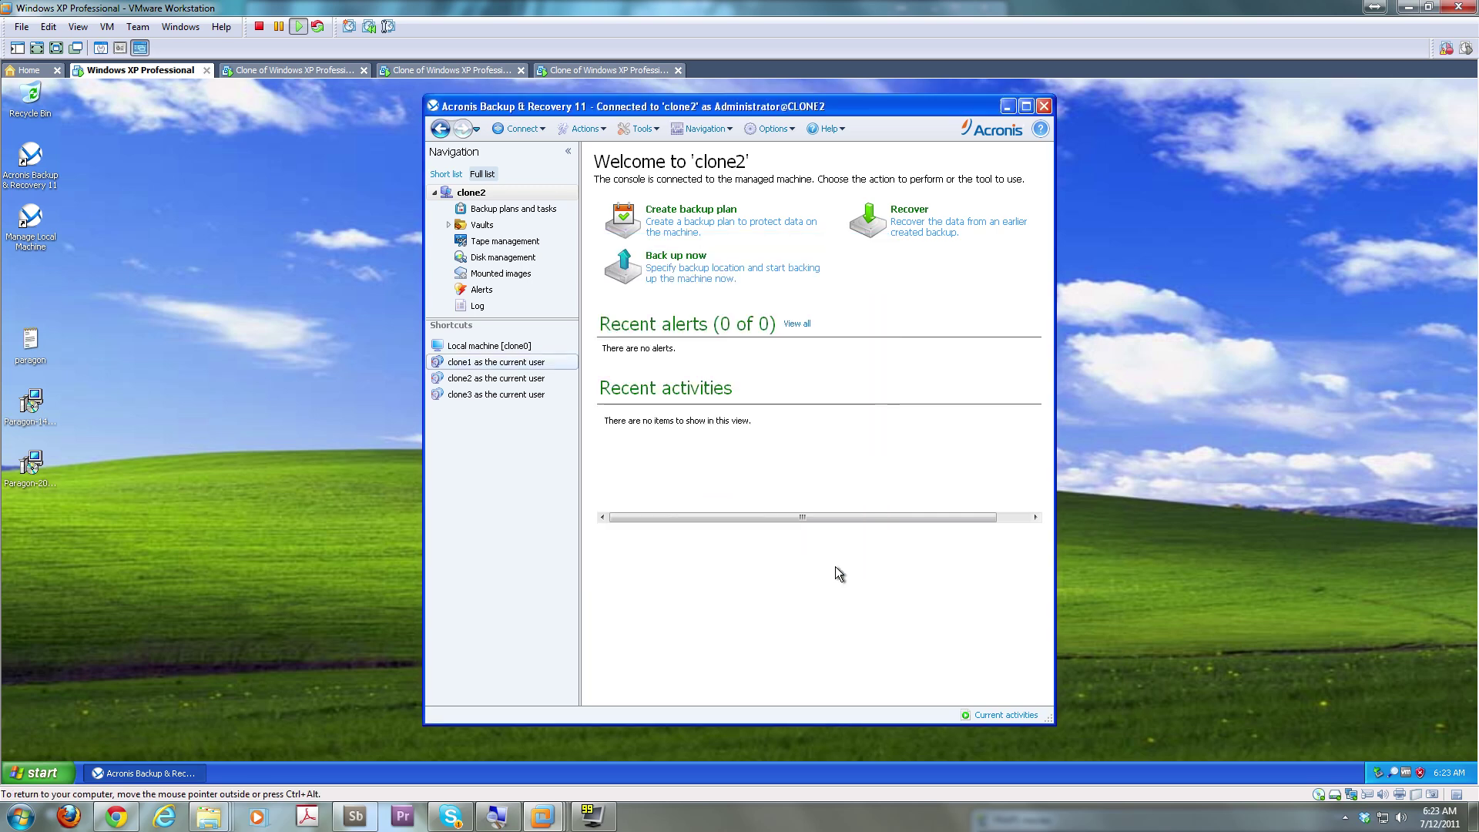
{"action": "left_click", "coordinate": [508, 365]}
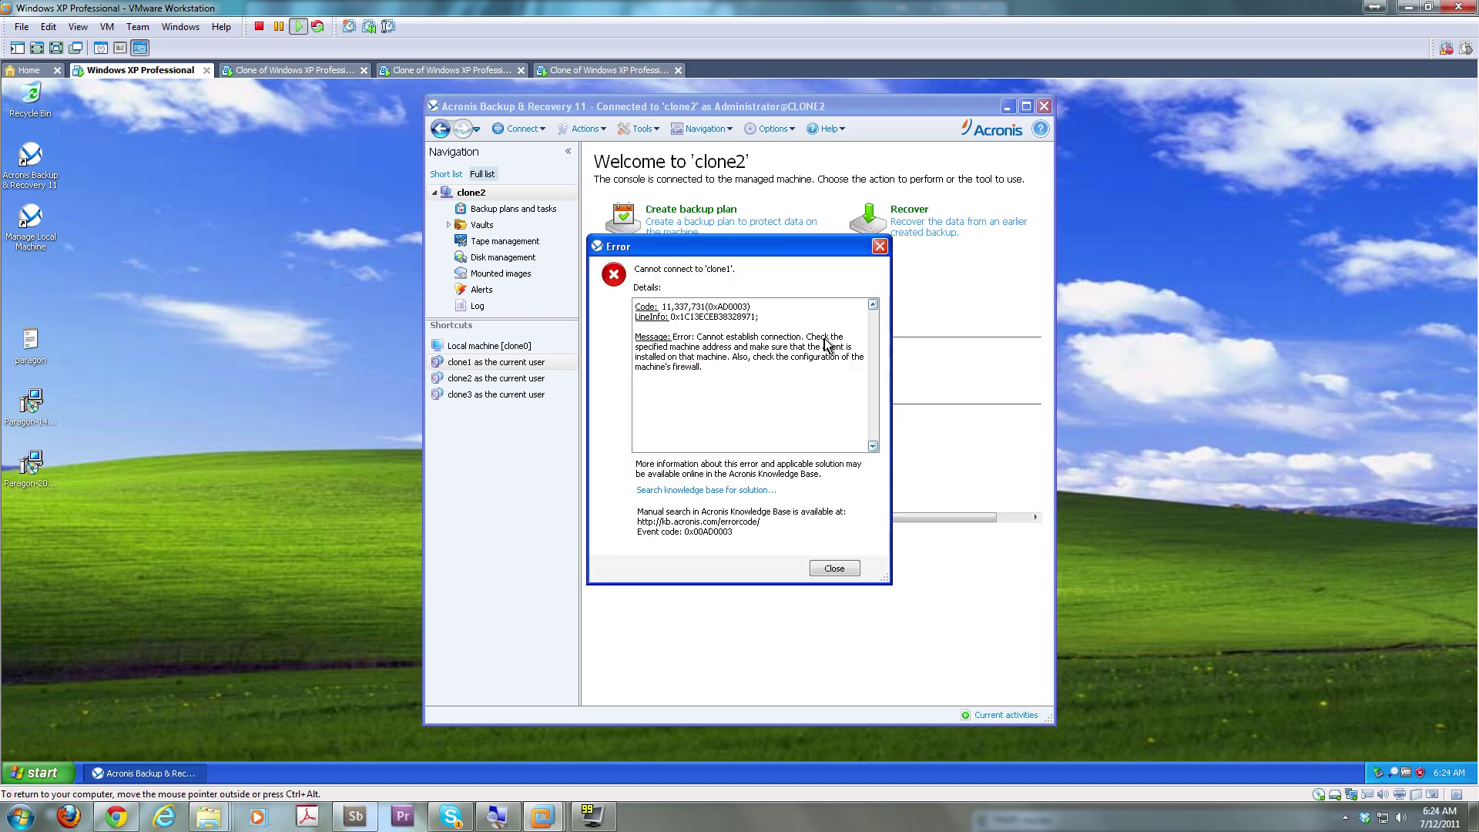
{"action": "left_click", "coordinate": [834, 568]}
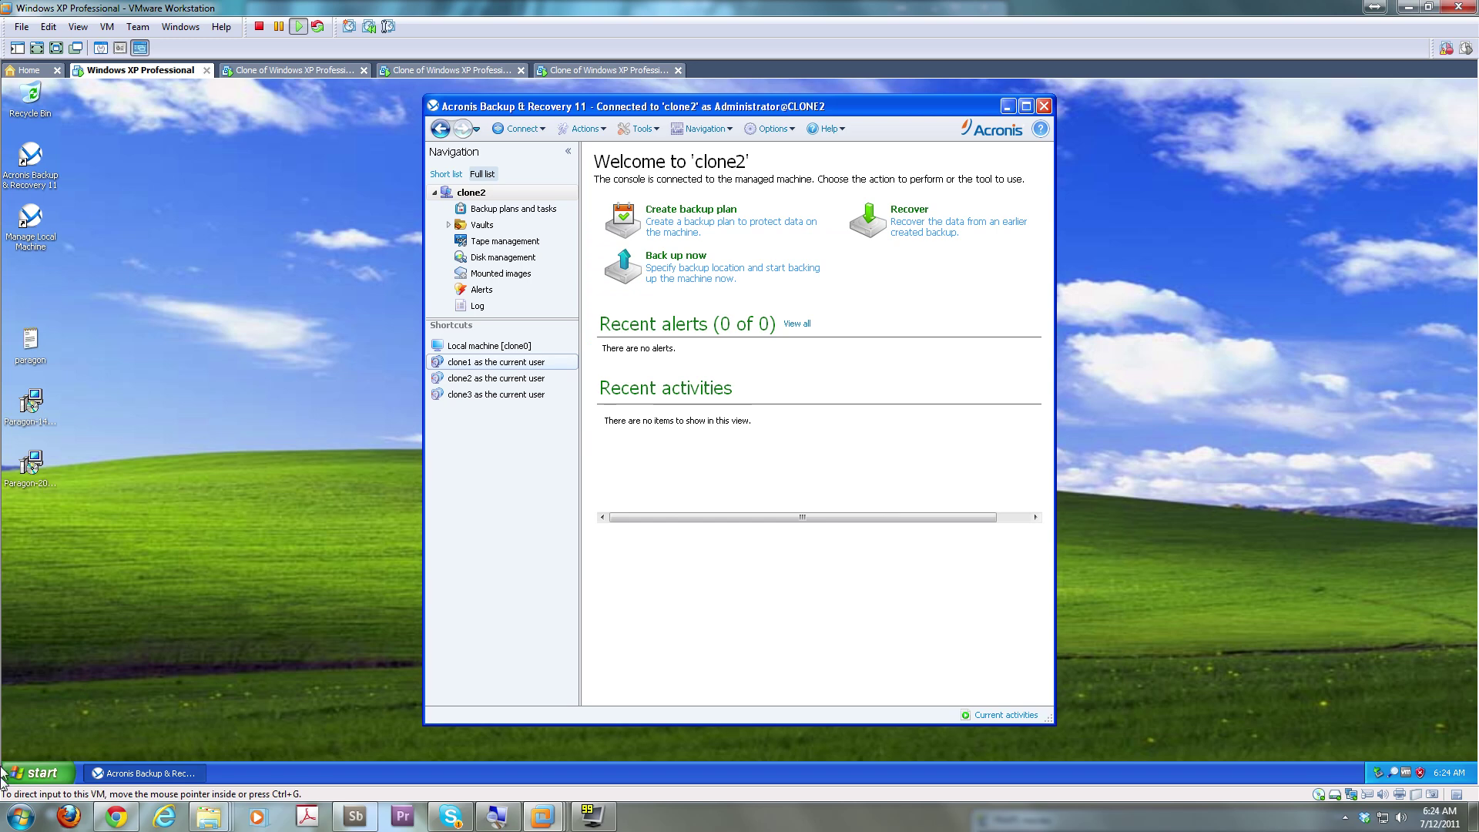
{"action": "left_click", "coordinate": [48, 774]}
Open cmd from Run, ping and nslookup clone1, then switch to the first clone VM
{"action": "left_click", "coordinate": [185, 702]}
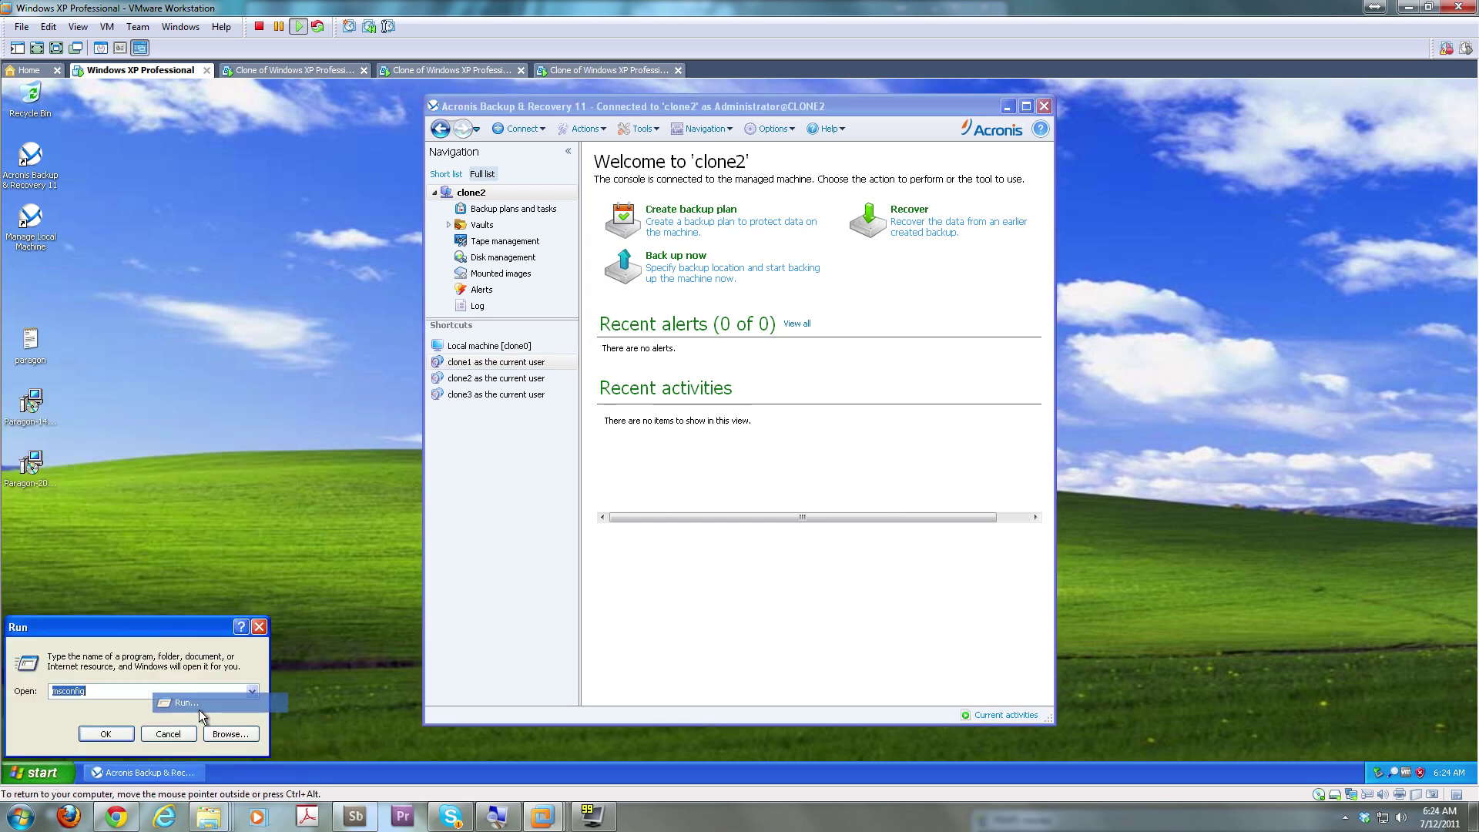
{"action": "type", "text": "cmd"}
{"action": "key", "text": "Return"}
{"action": "type", "text": "p"}
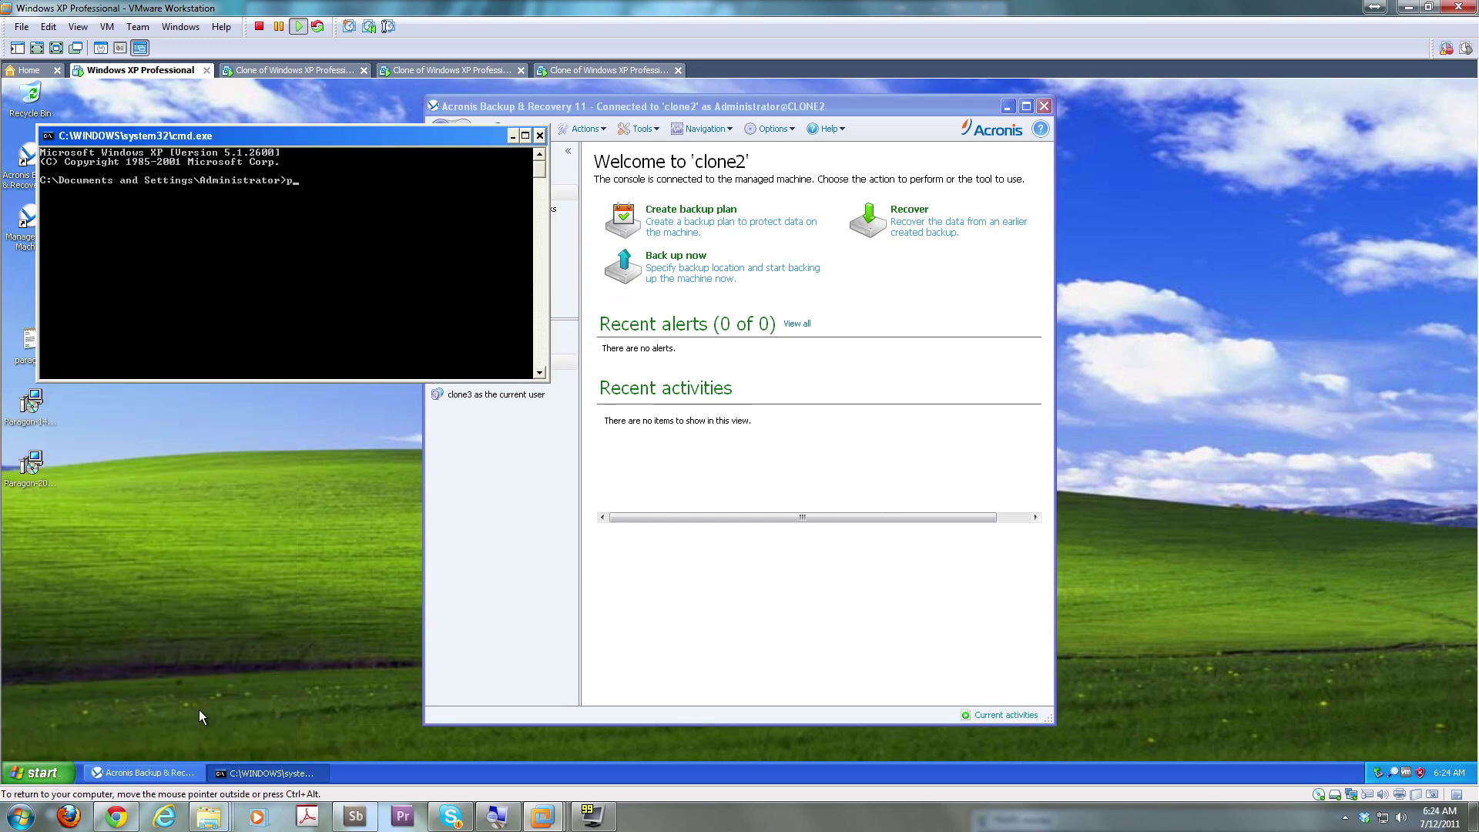
{"action": "type", "text": "ing clone1"}
{"action": "key", "text": "Return"}
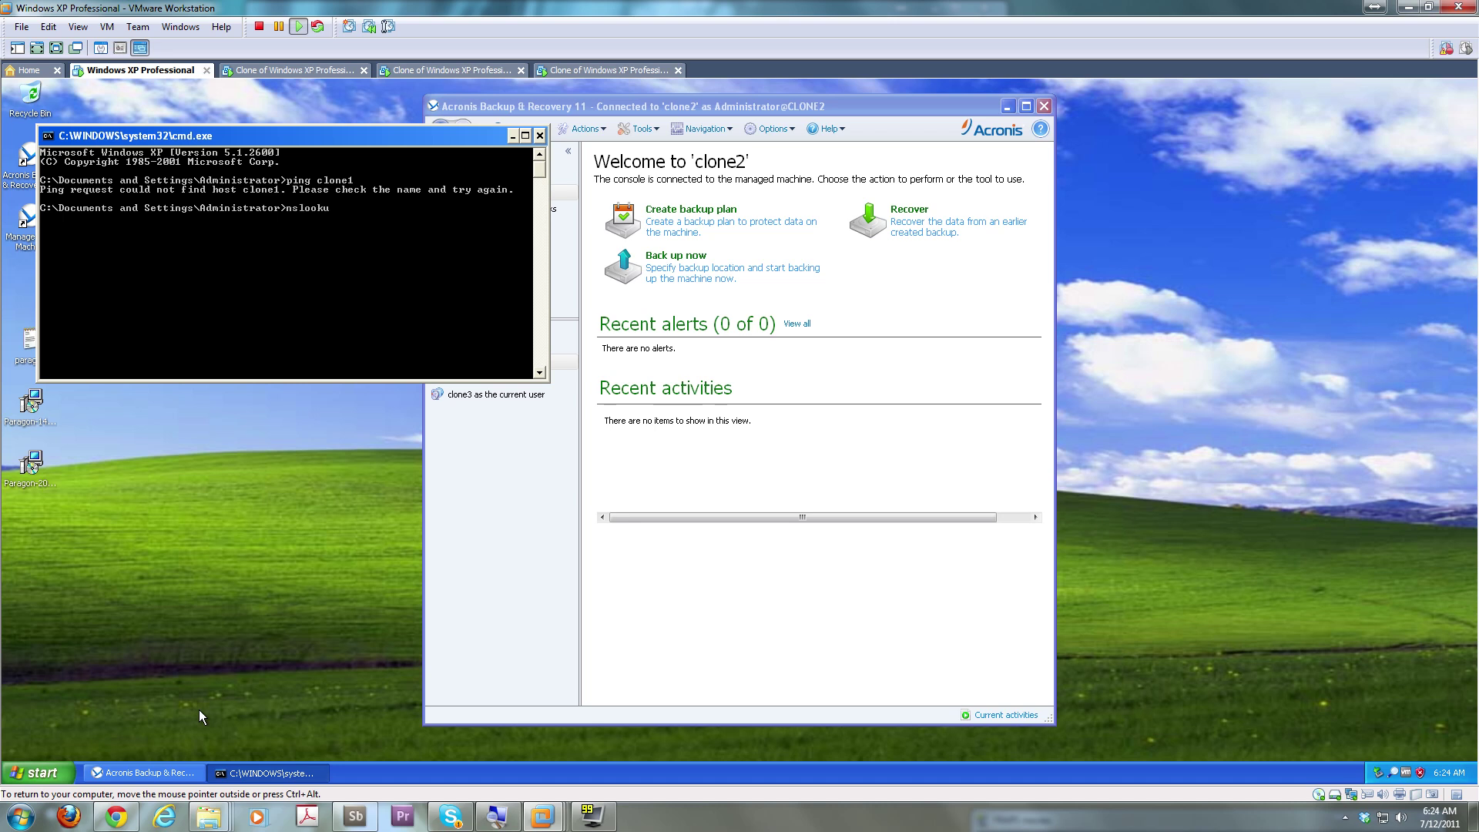
{"action": "key", "text": "Return"}
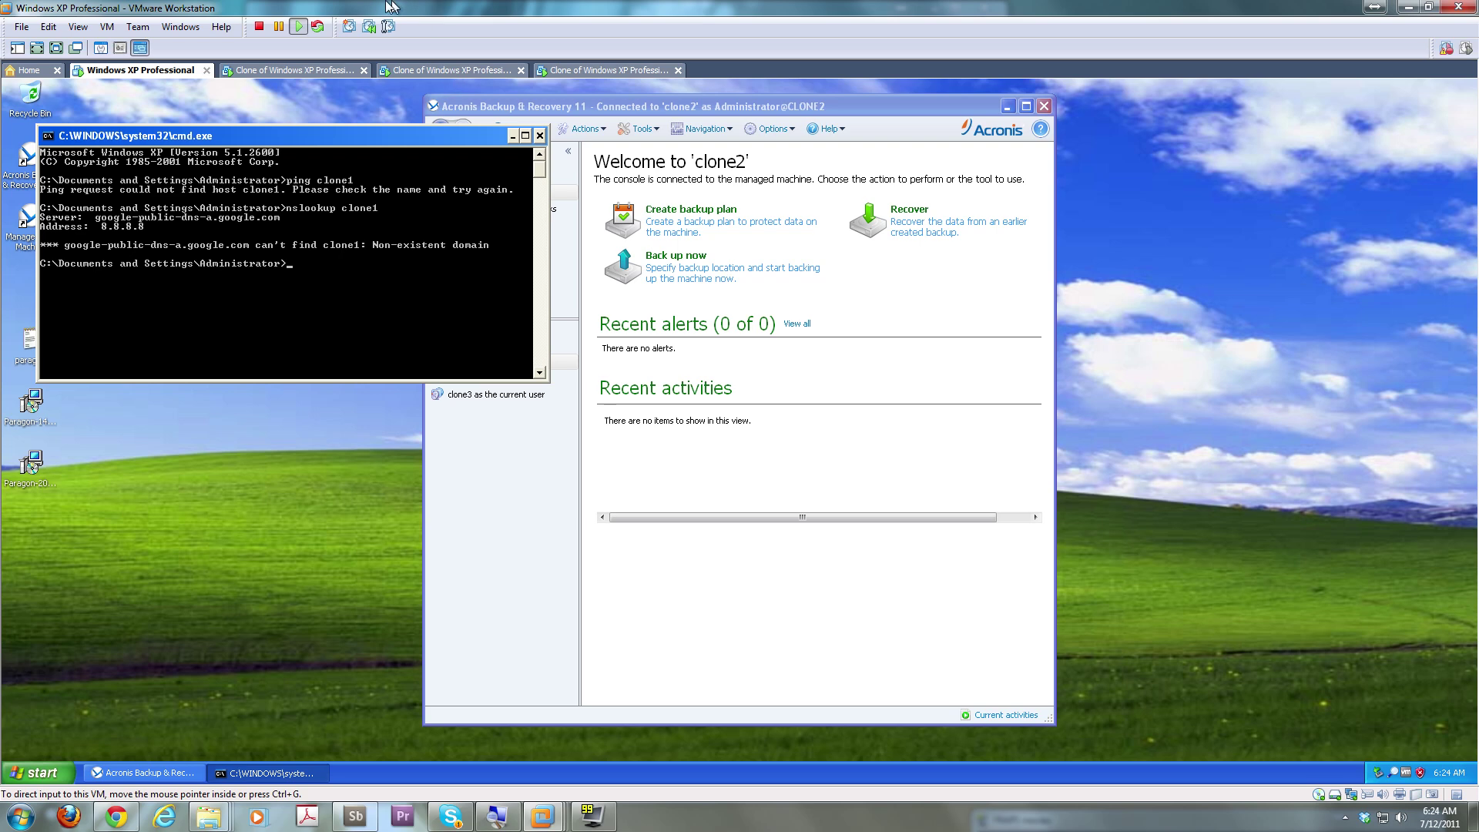
{"action": "left_click", "coordinate": [285, 71]}
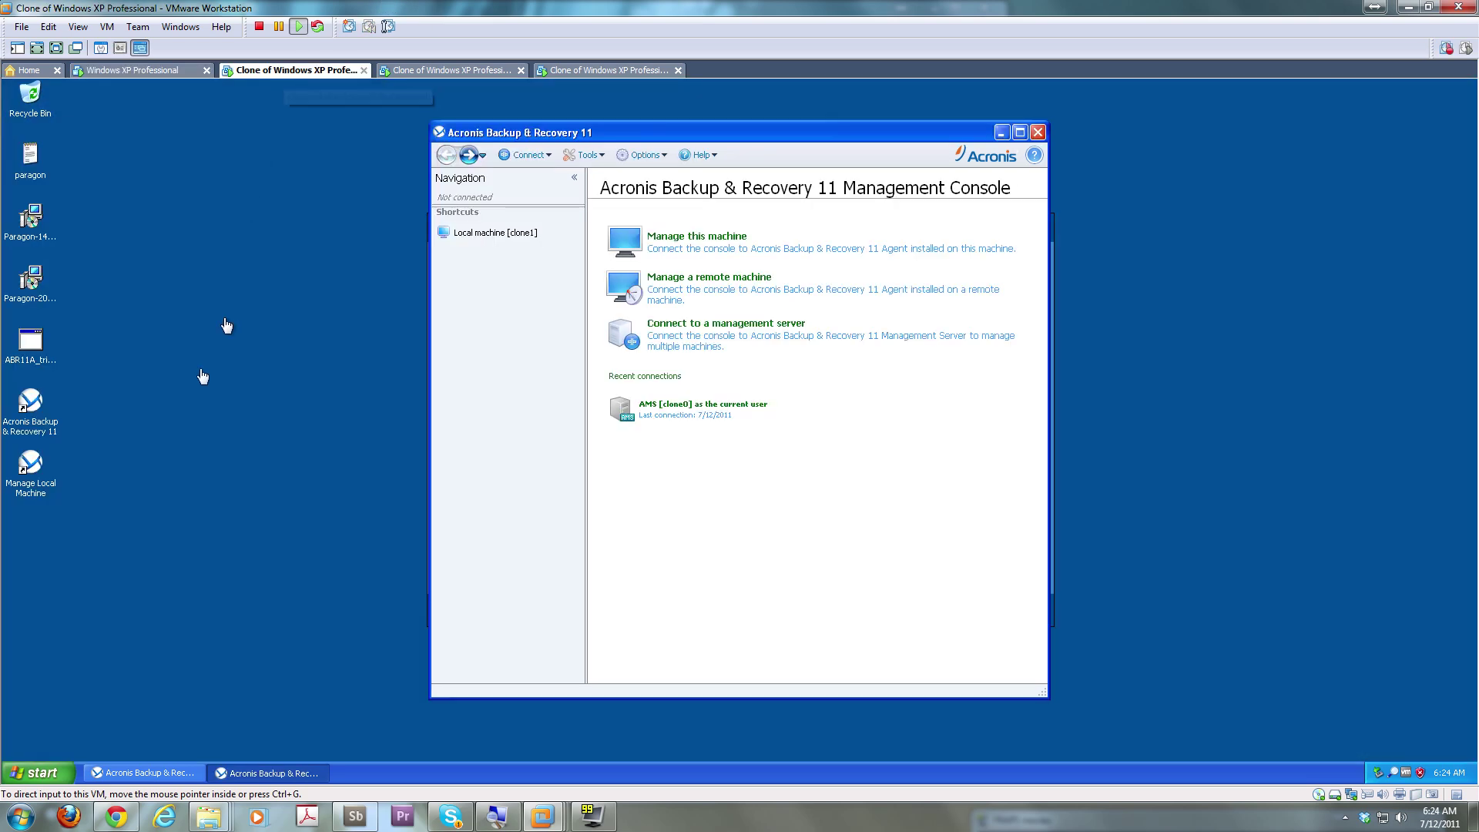
Check that System Properties shows the computer name clone1, then close Control Panel
{"action": "left_click", "coordinate": [37, 774]}
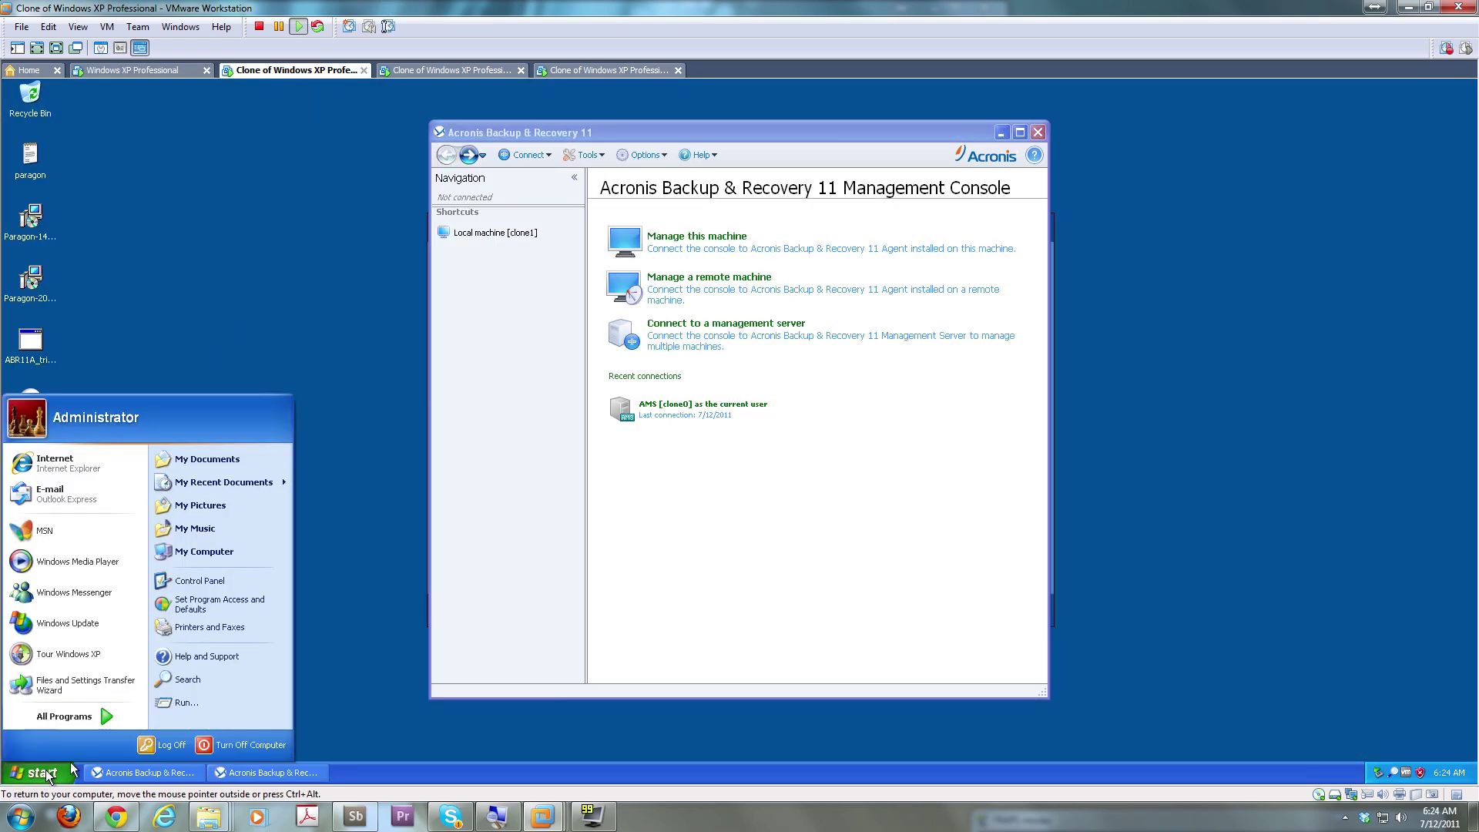
{"action": "left_click", "coordinate": [208, 602]}
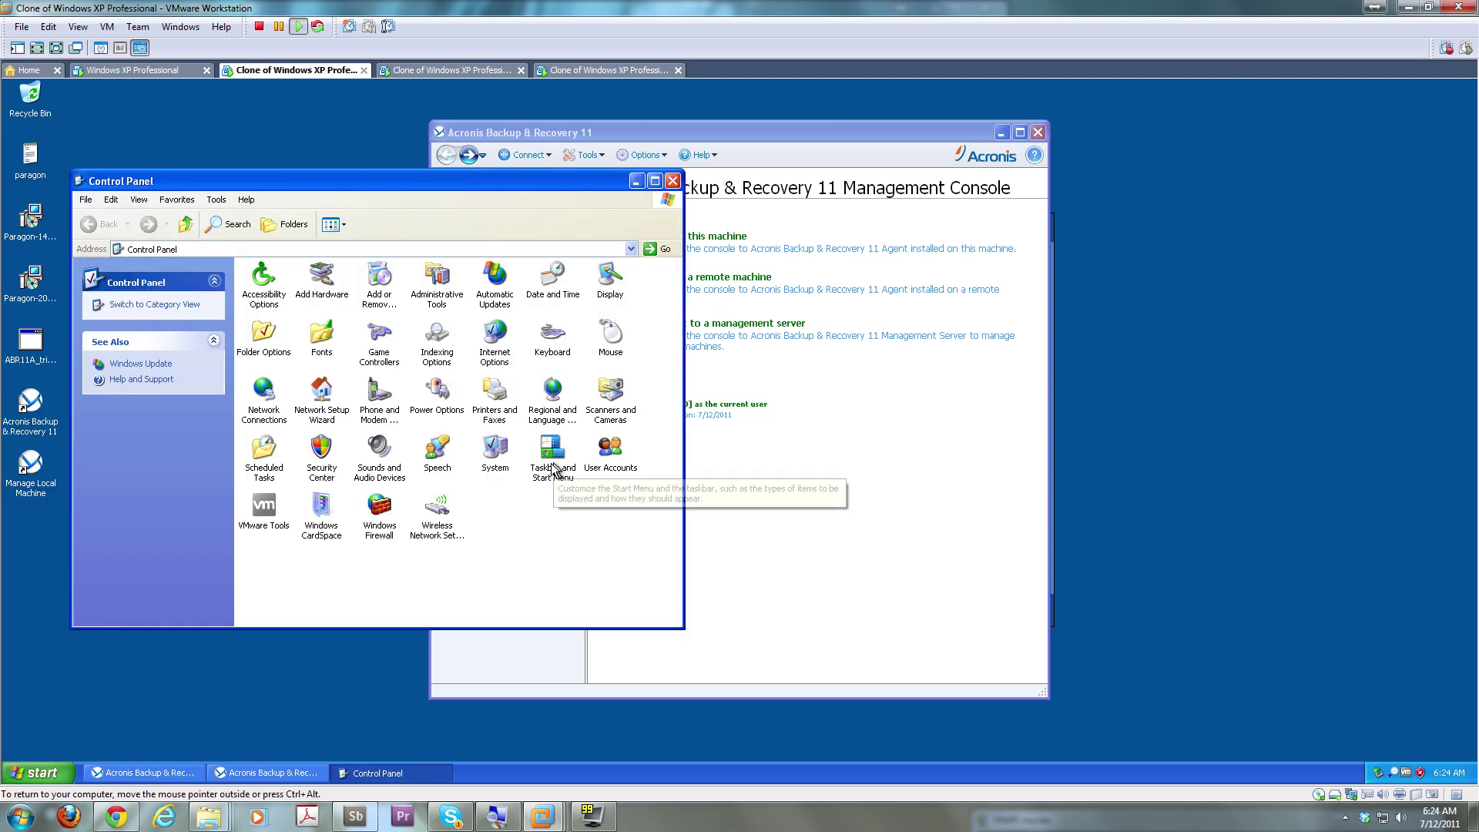
{"action": "left_click", "coordinate": [505, 467]}
{"action": "double_click", "coordinate": [504, 468]}
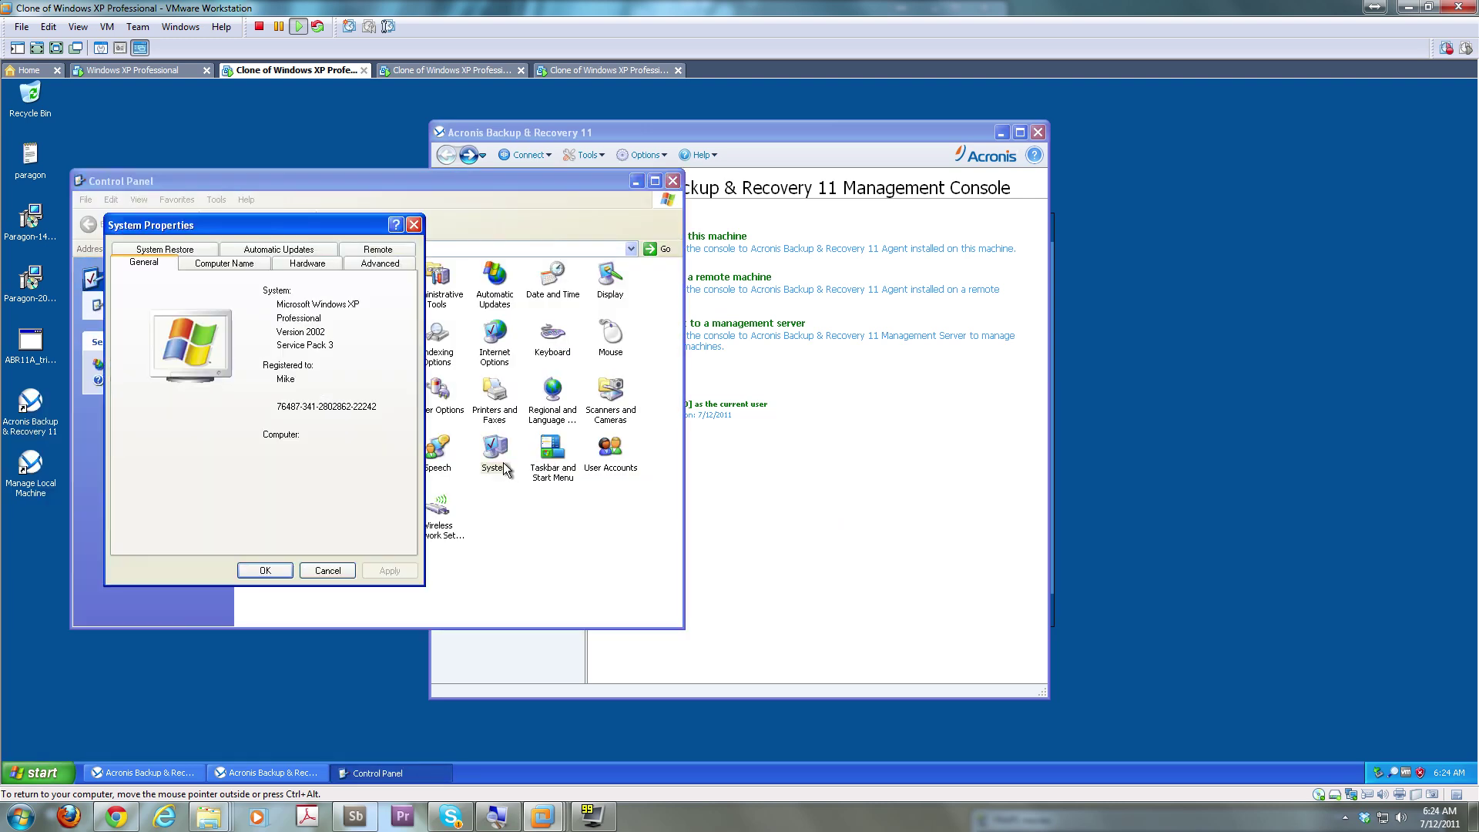
{"action": "left_click", "coordinate": [245, 265]}
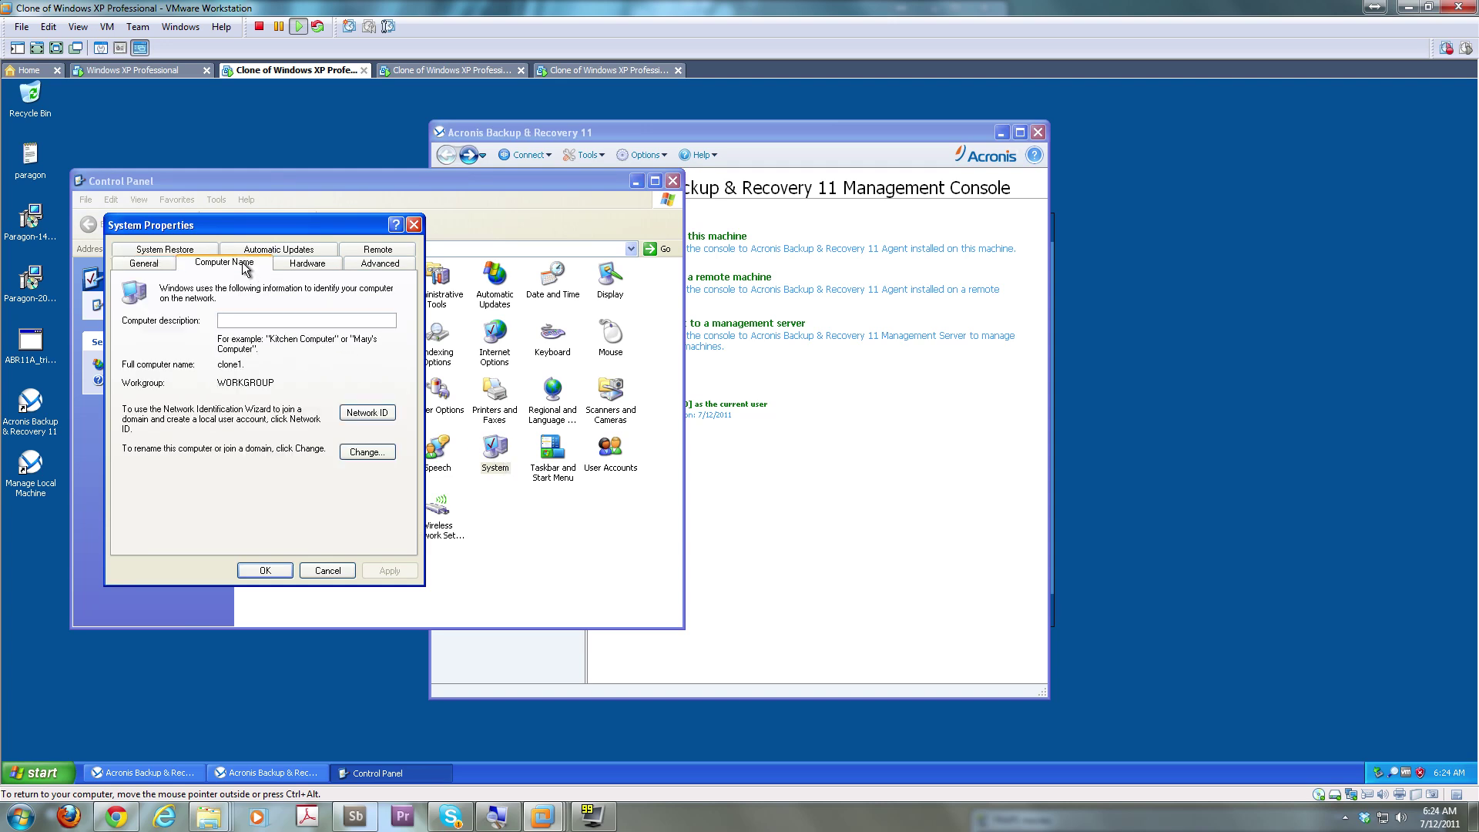
{"action": "left_click", "coordinate": [321, 578]}
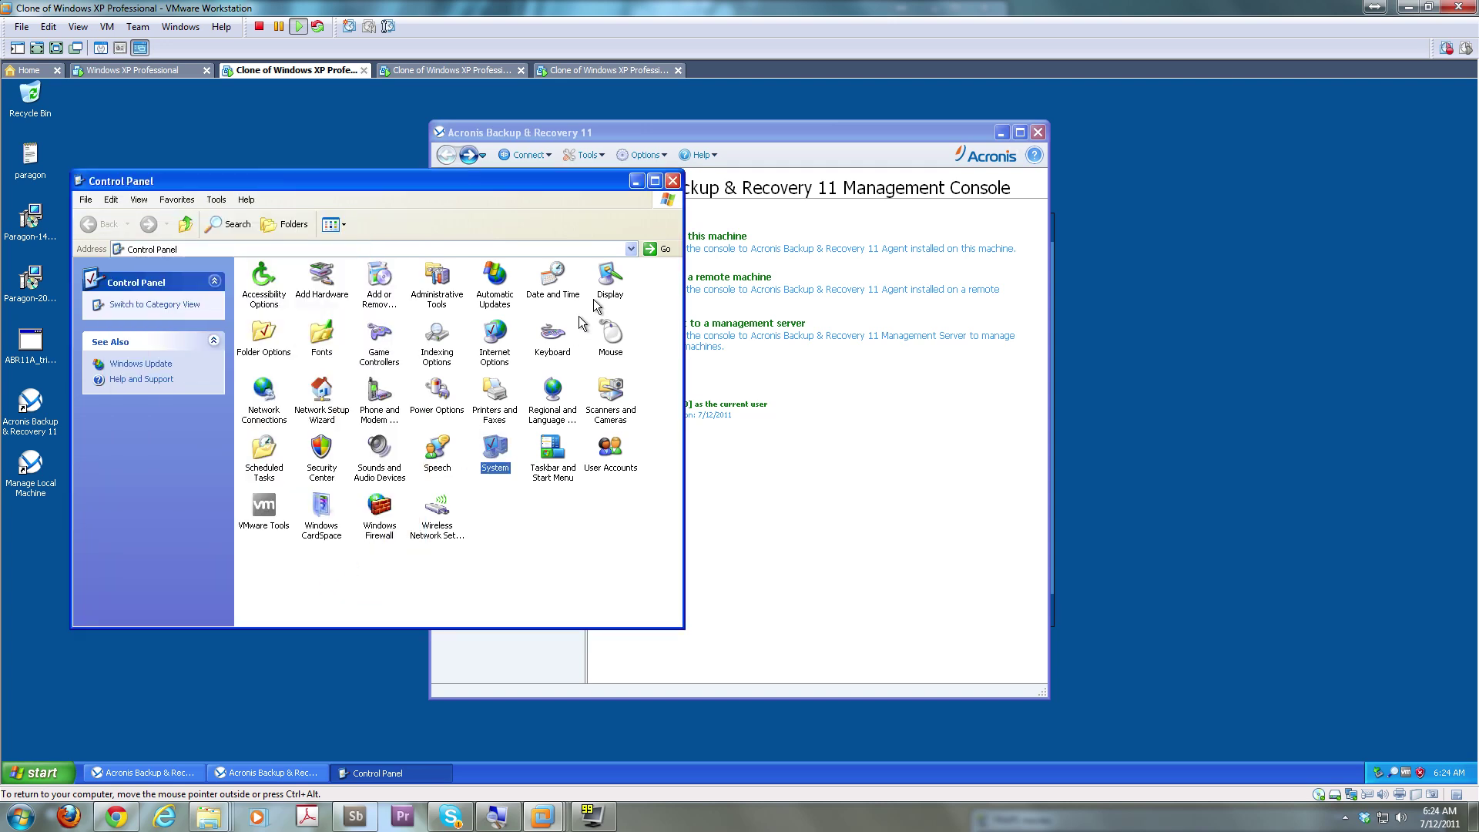
{"action": "left_click", "coordinate": [674, 183]}
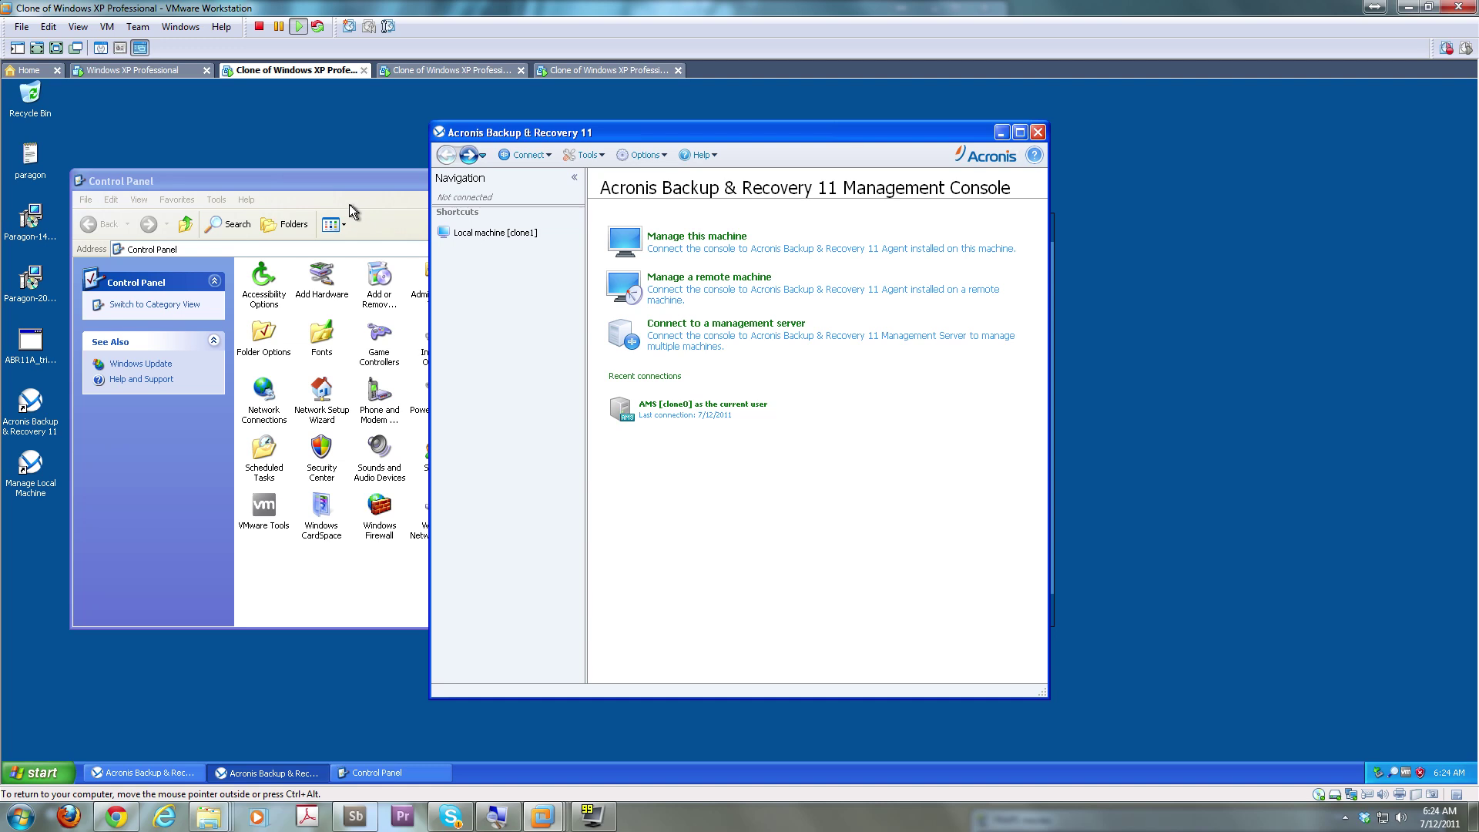
{"action": "left_click", "coordinate": [349, 204]}
{"action": "left_click", "coordinate": [673, 181]}
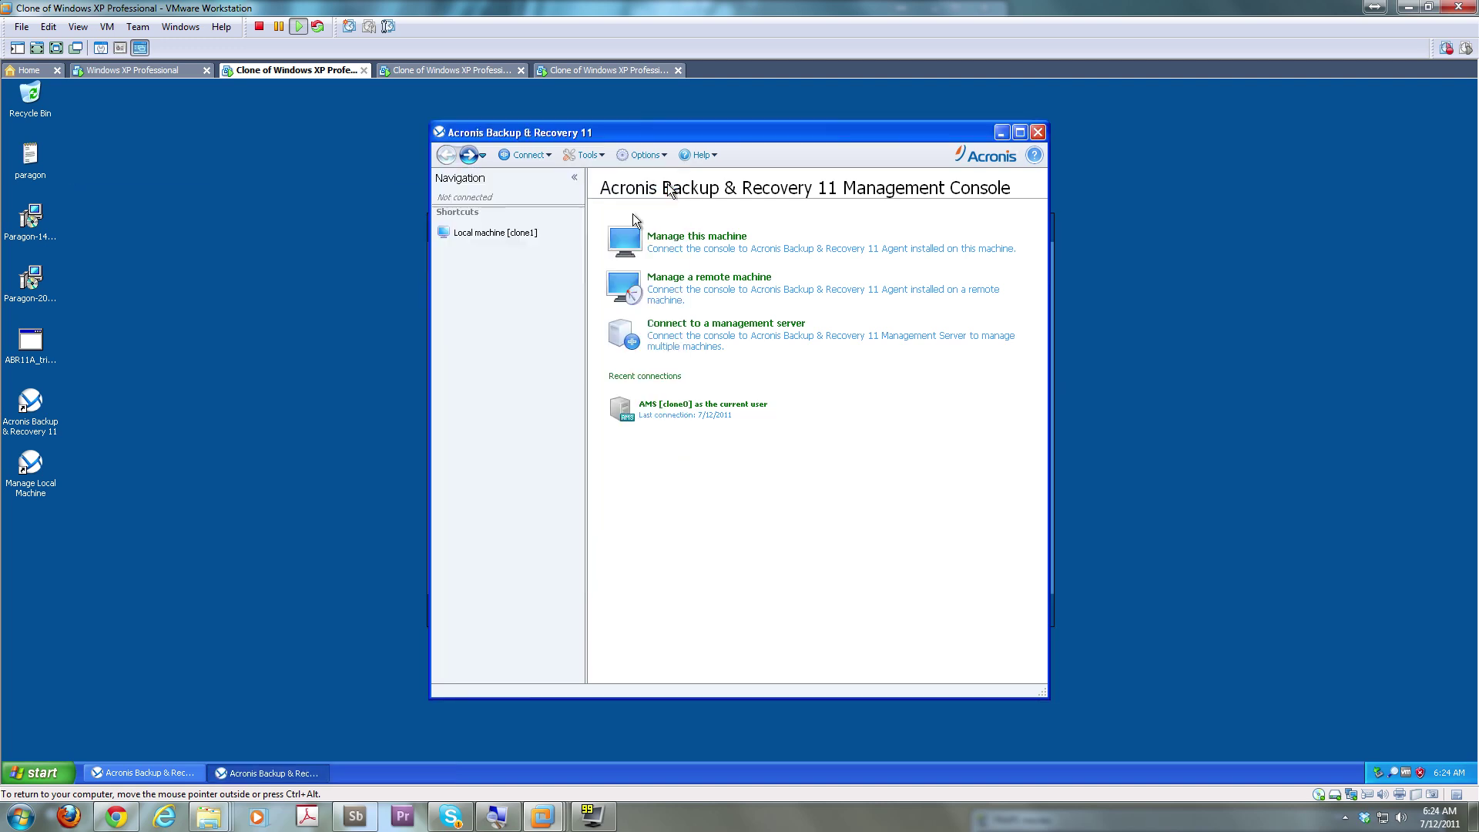
Open and close Internet Explorer, then close the Acronis management console
{"action": "left_click", "coordinate": [34, 771]}
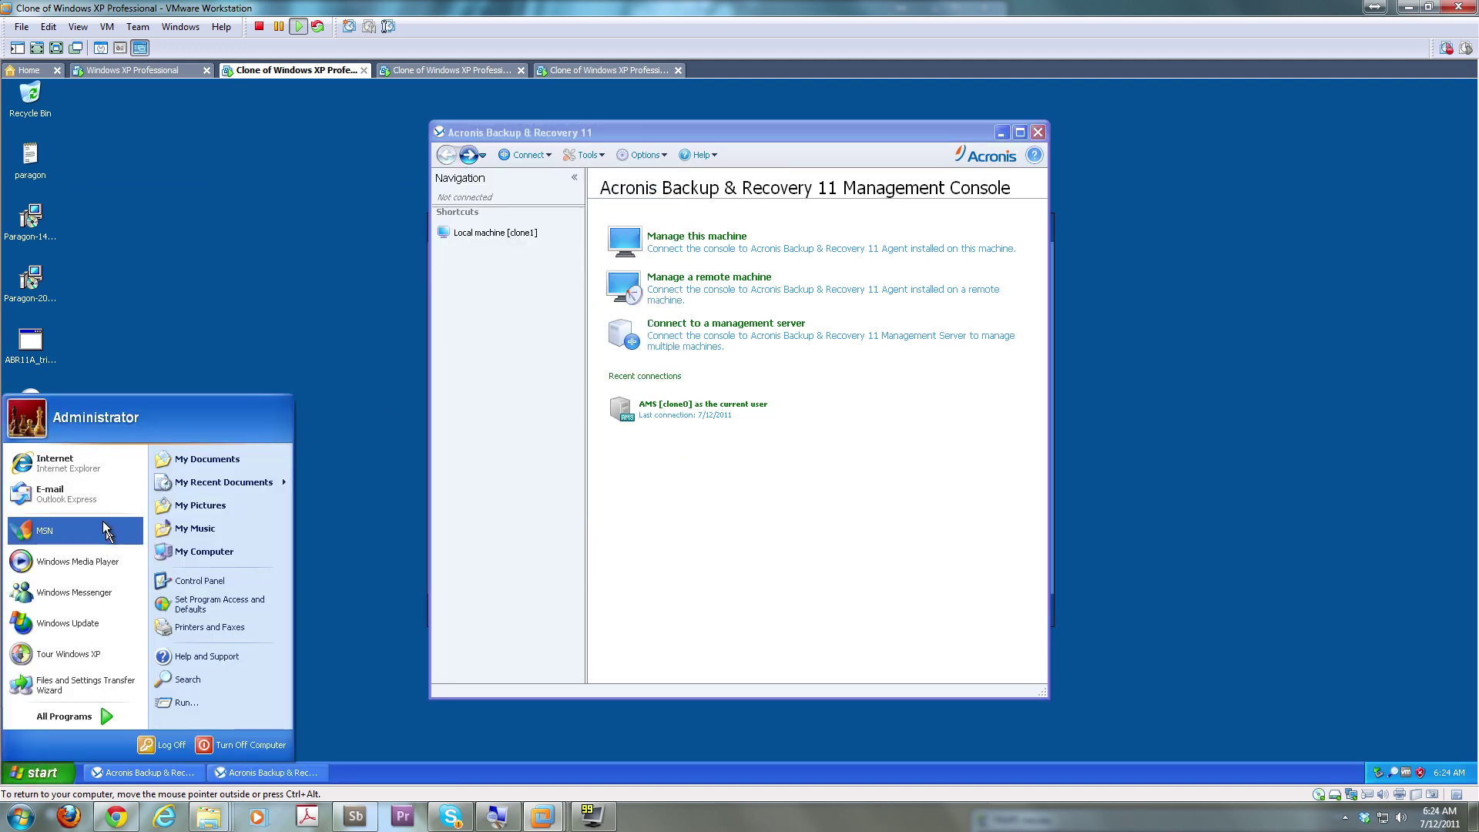
{"action": "left_click", "coordinate": [96, 464]}
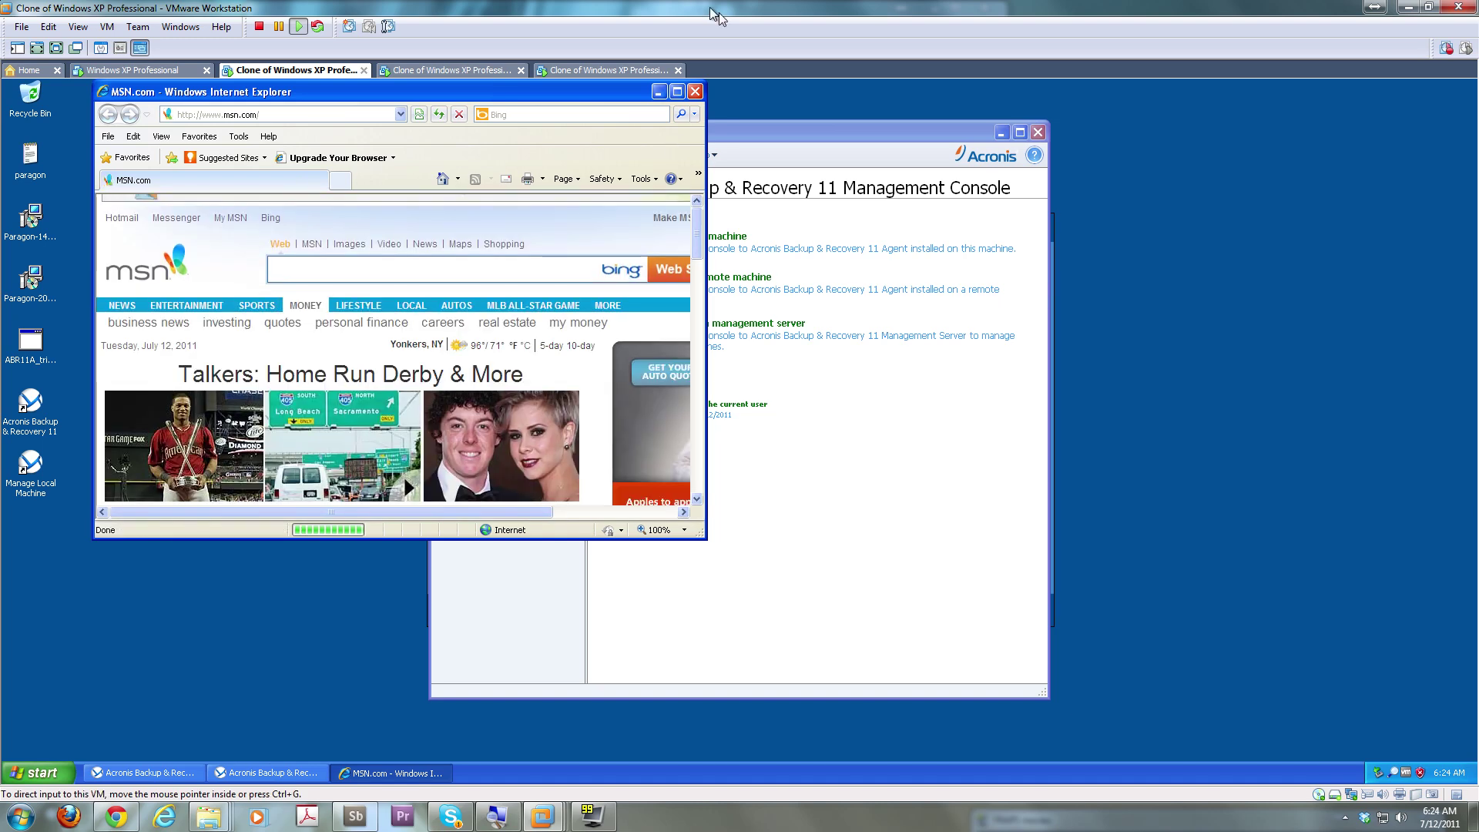
{"action": "left_click", "coordinate": [696, 92]}
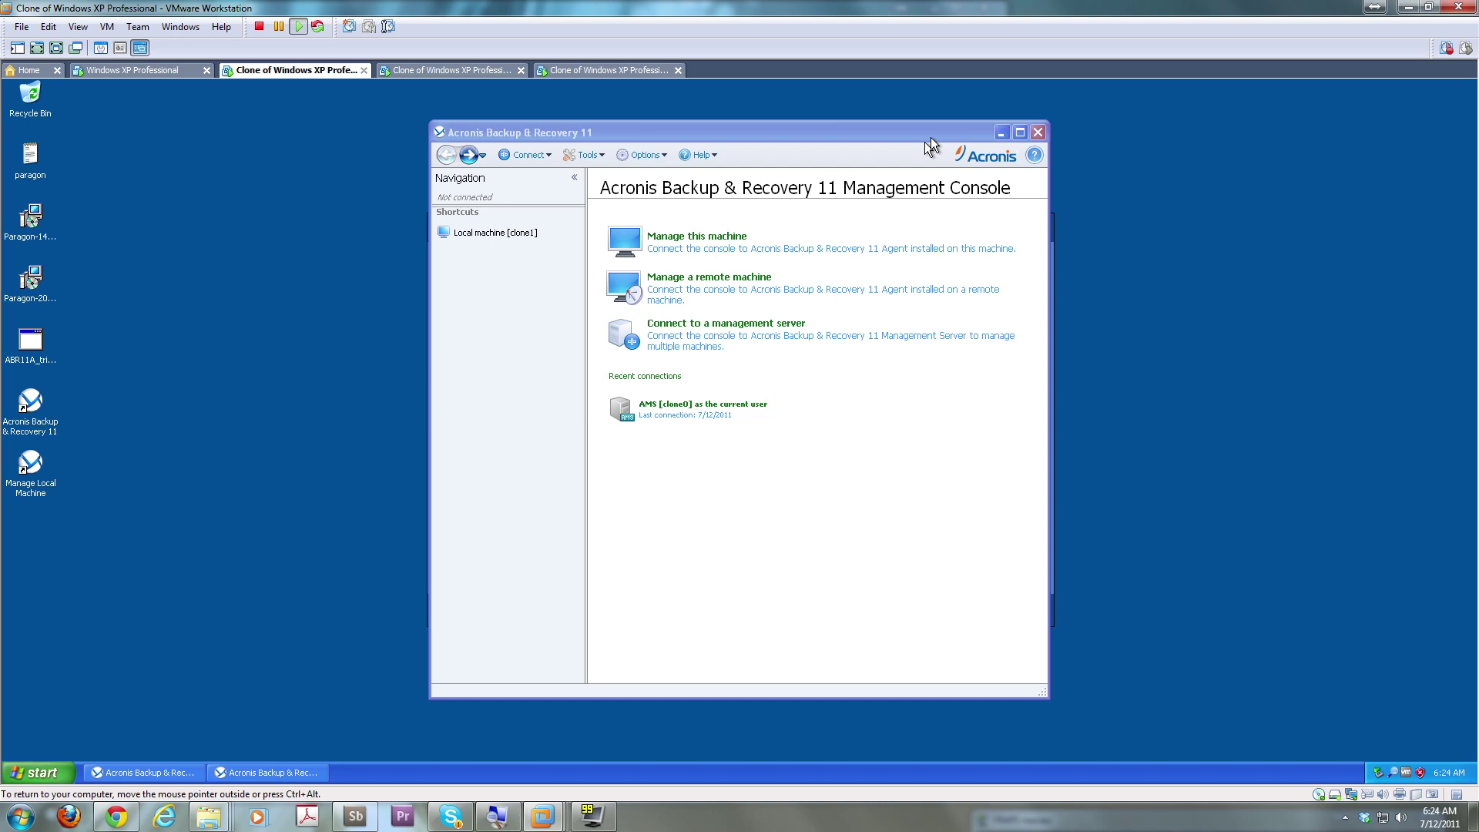
{"action": "left_click", "coordinate": [1035, 132]}
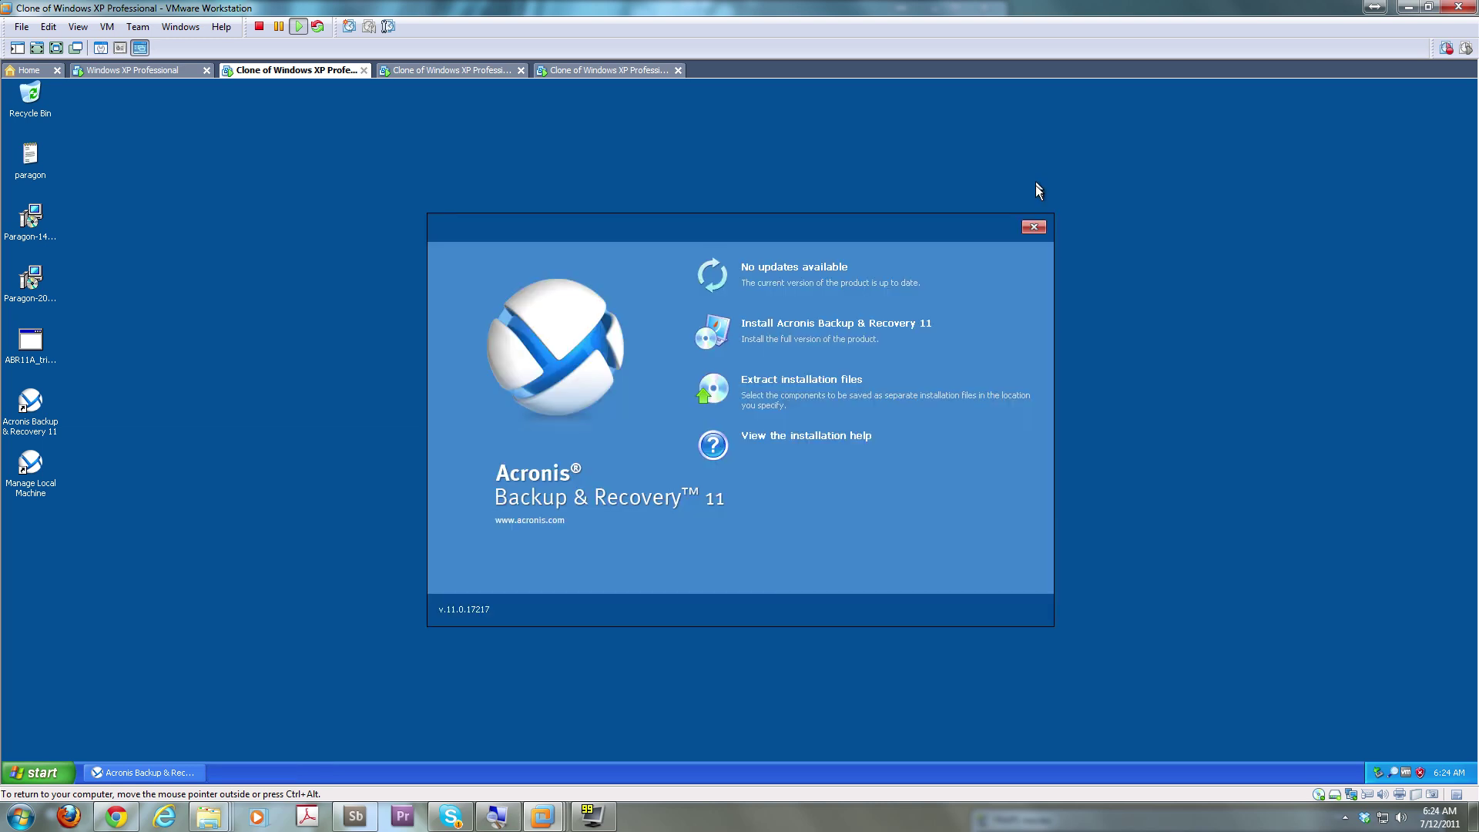
Close the Acronis installer and launch Acronis Backup & Recovery 11 from its desktop icon
{"action": "left_click", "coordinate": [1034, 229]}
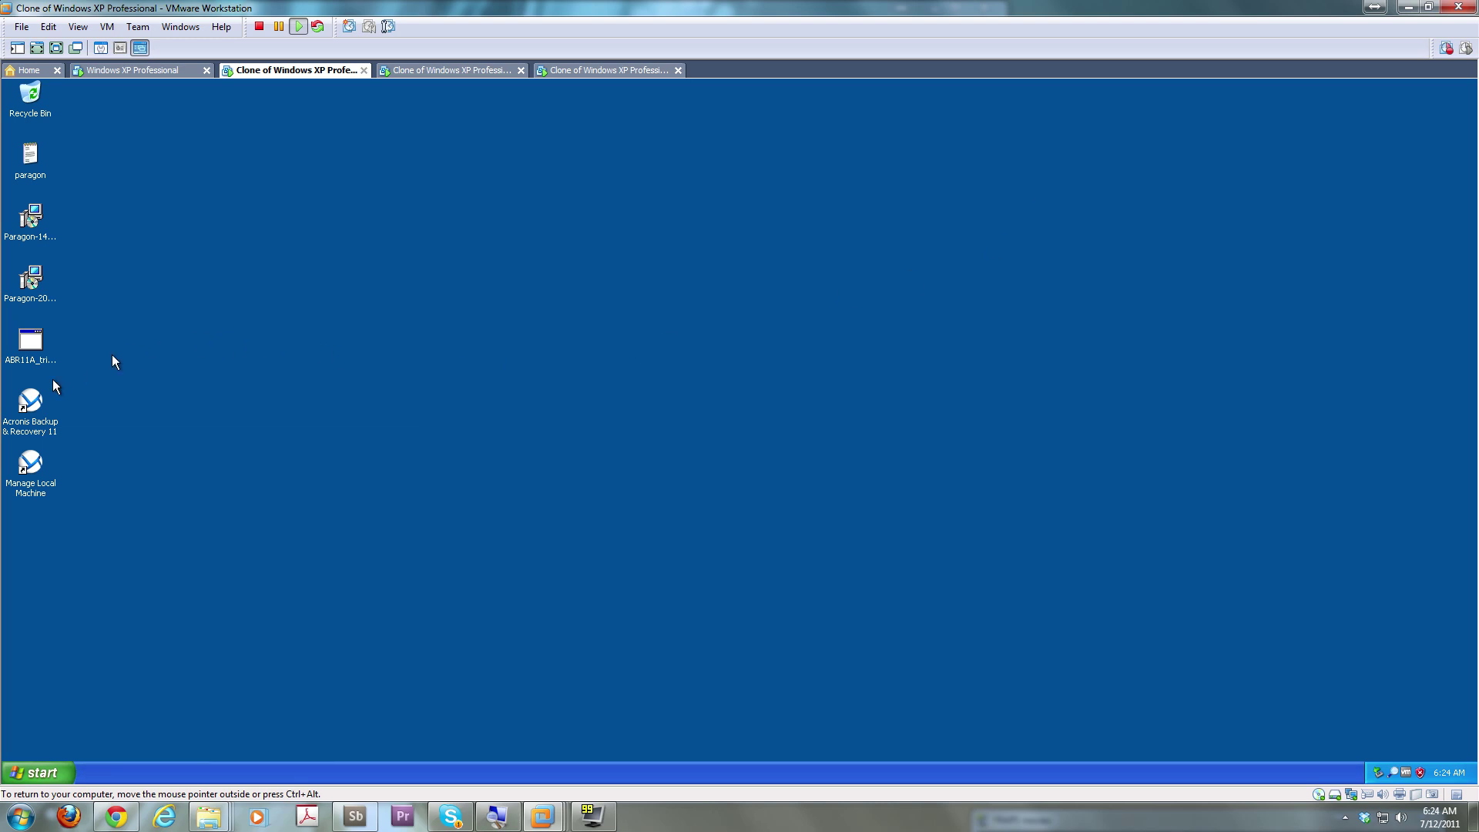
{"action": "left_click", "coordinate": [27, 430]}
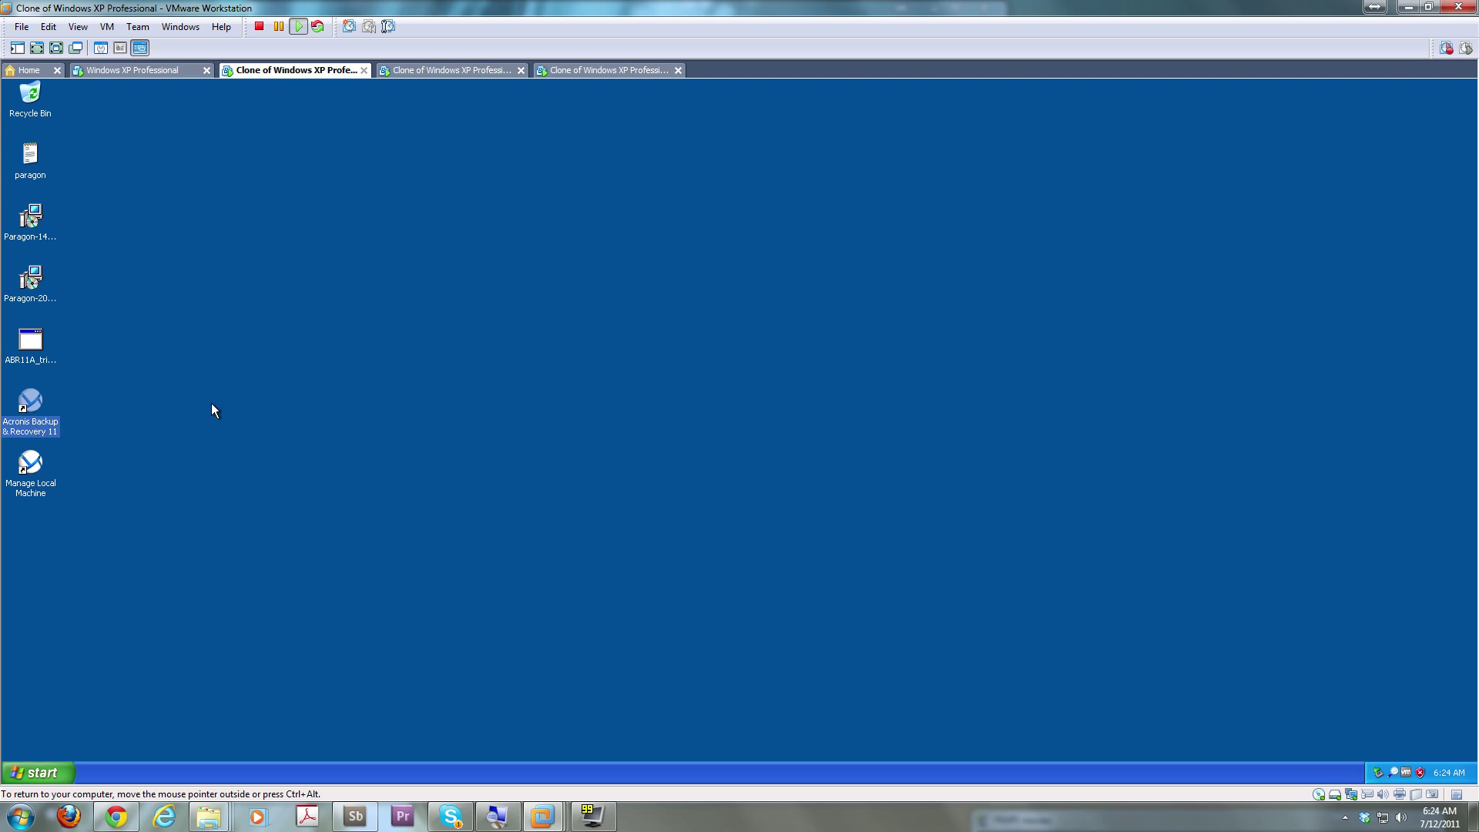
{"action": "left_click", "coordinate": [210, 402]}
{"action": "double_click", "coordinate": [40, 428]}
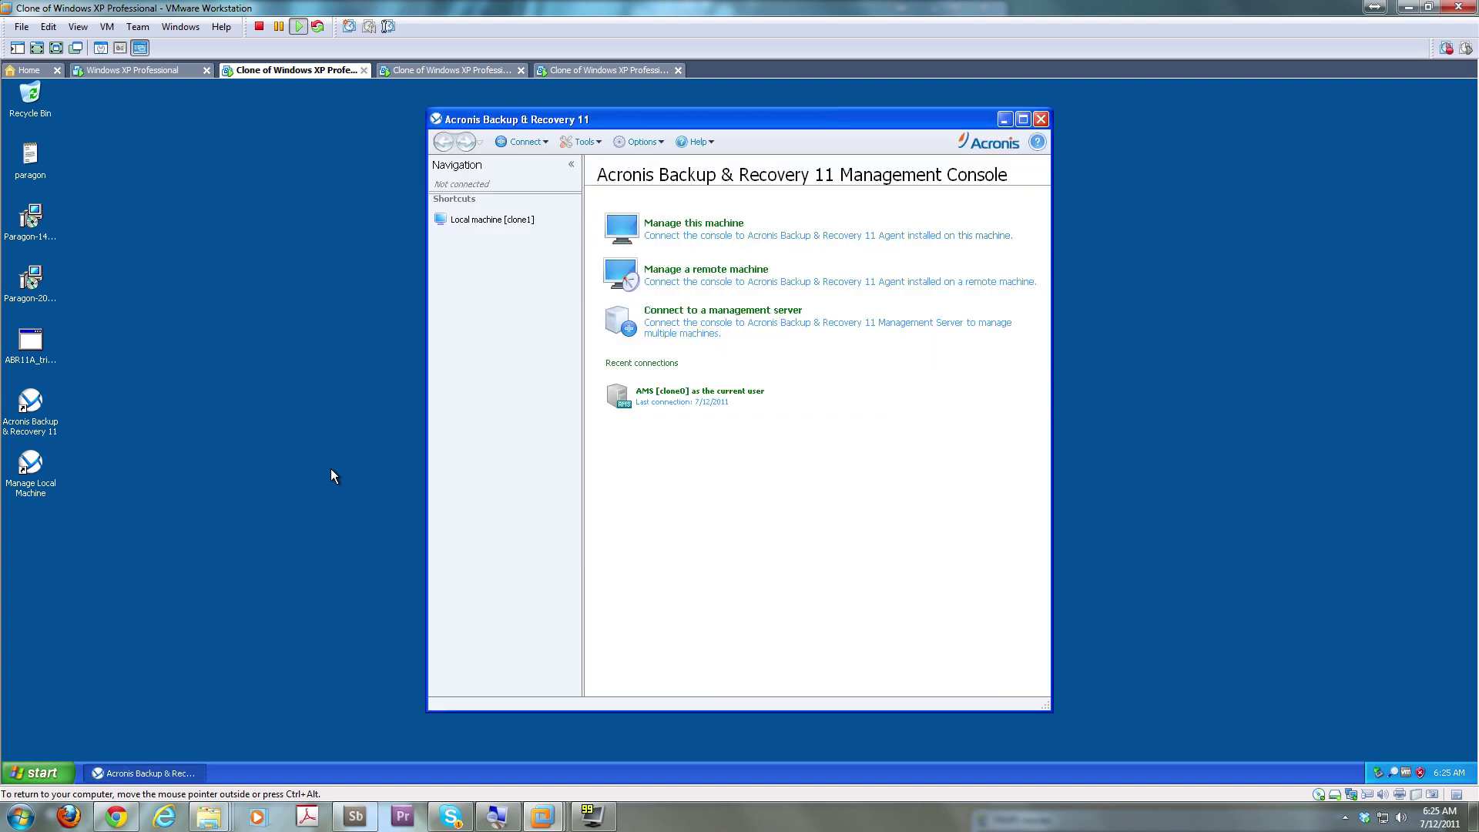
In Task Manager, sort processes by Mem Usage, largest first, then close it
{"action": "key", "text": "ctrl+shift+Escape"}
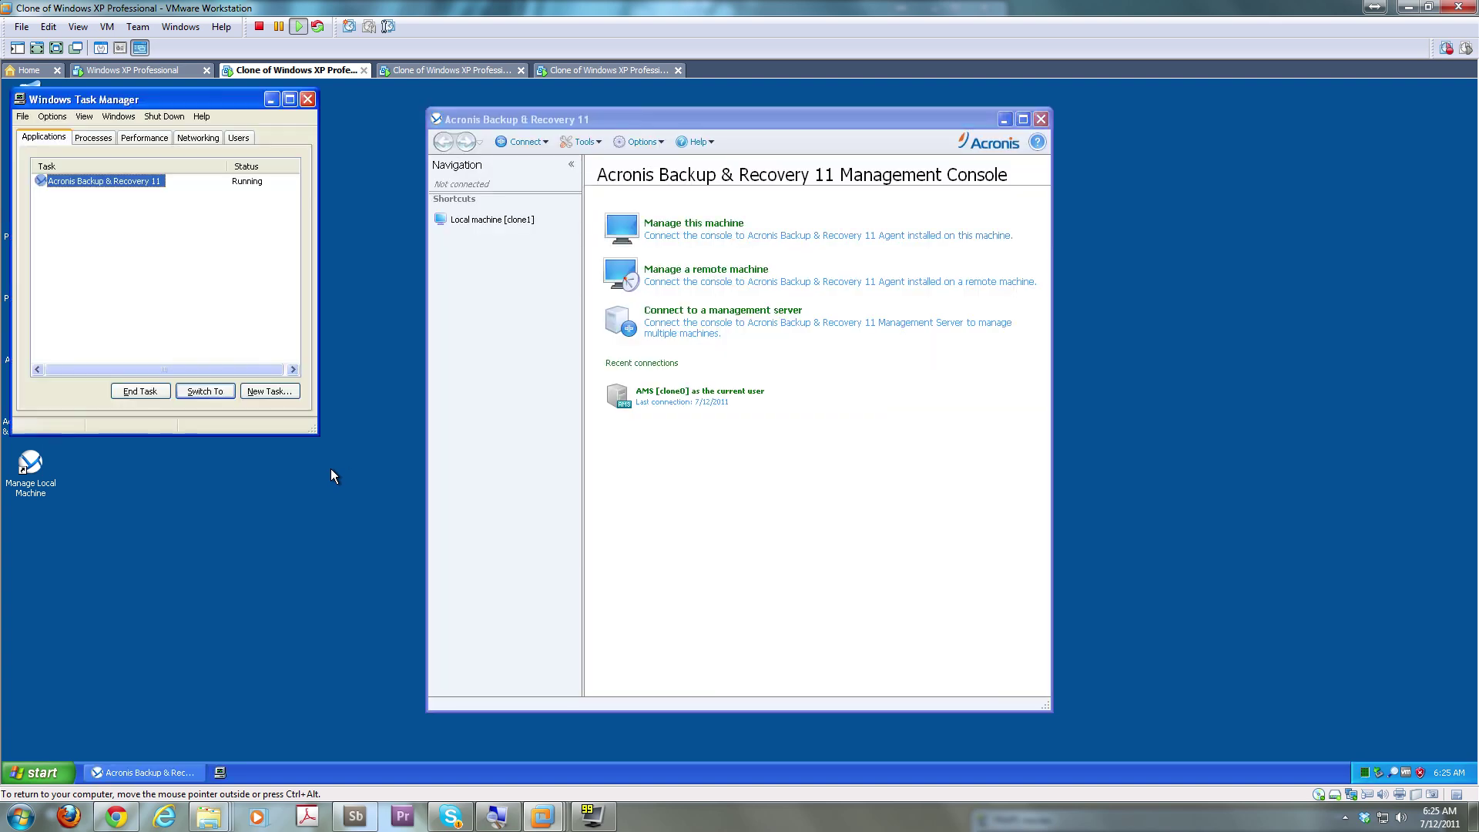
{"action": "left_click", "coordinate": [160, 140]}
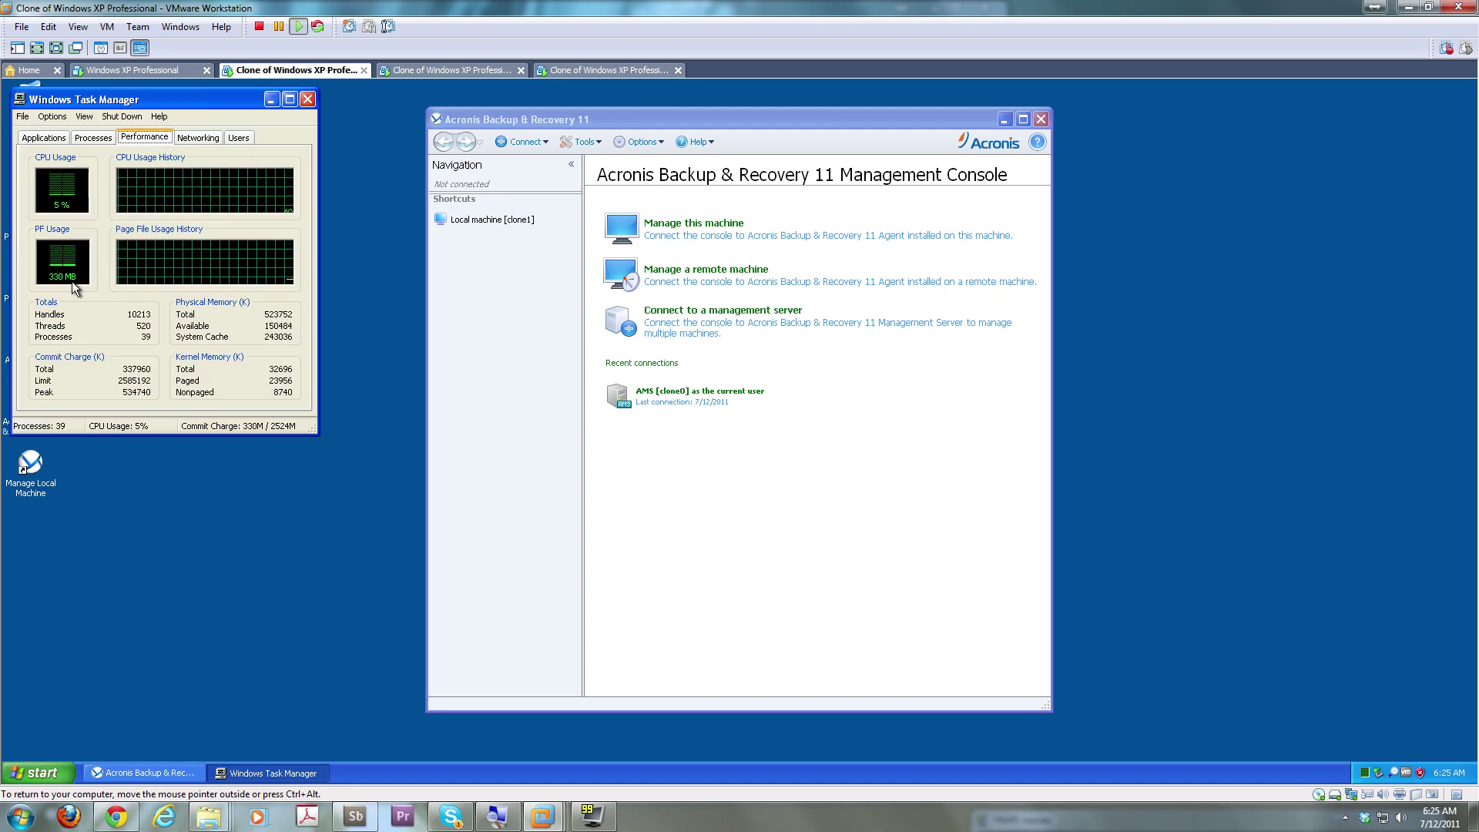
{"action": "left_click", "coordinate": [109, 142]}
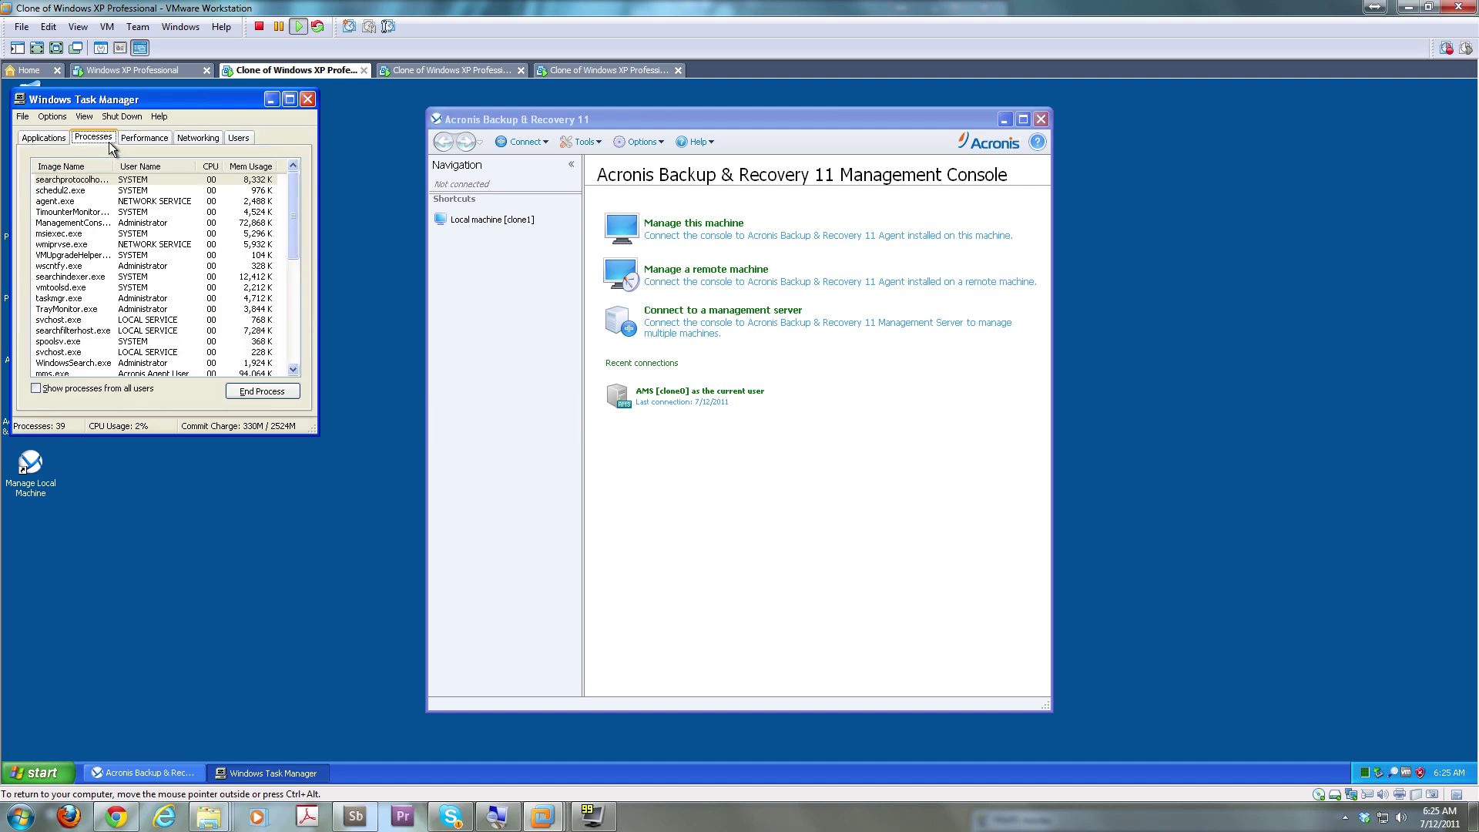
{"action": "left_click", "coordinate": [271, 165]}
{"action": "left_click", "coordinate": [254, 166]}
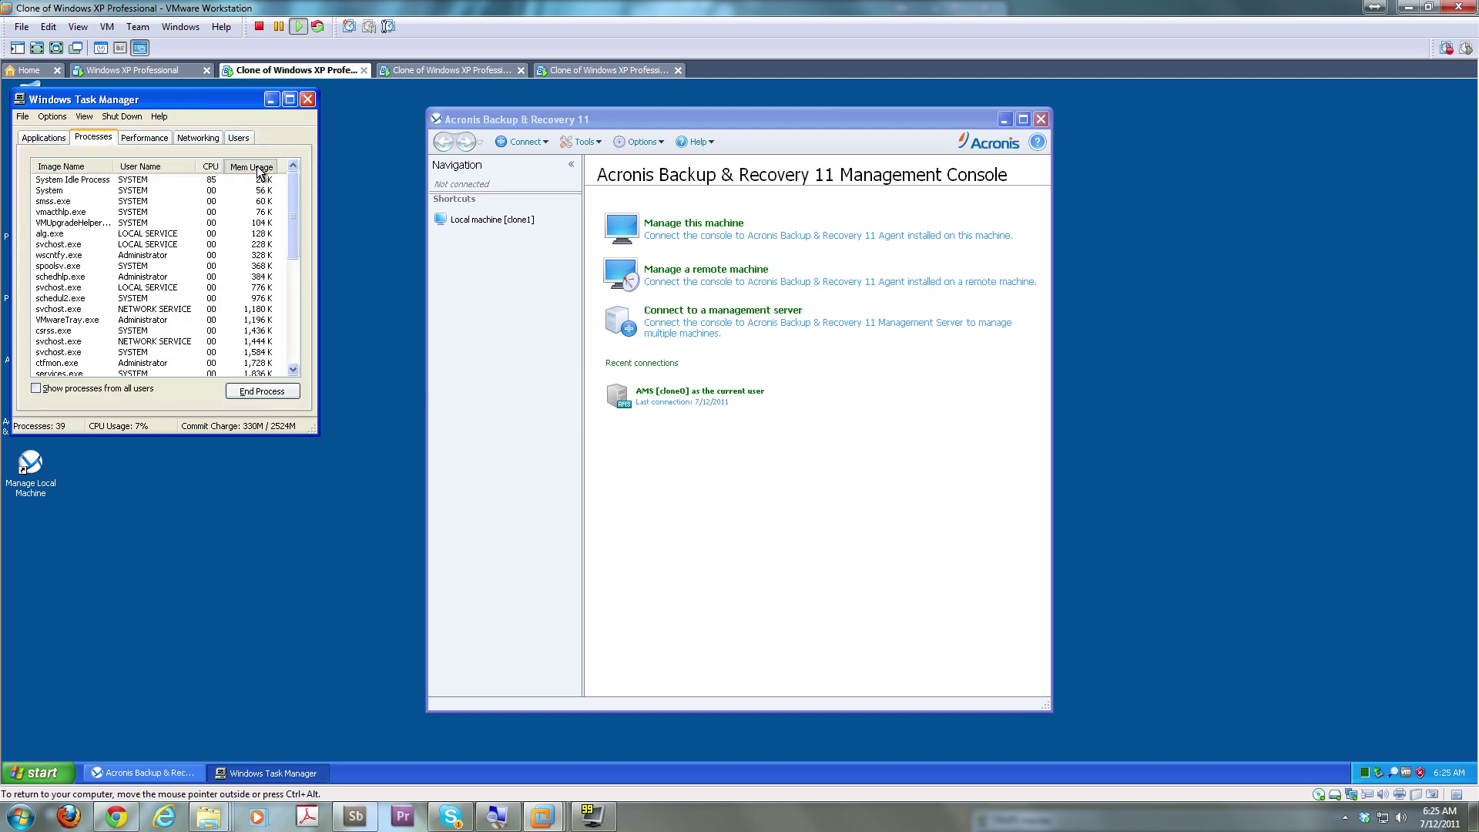
{"action": "left_click", "coordinate": [254, 166]}
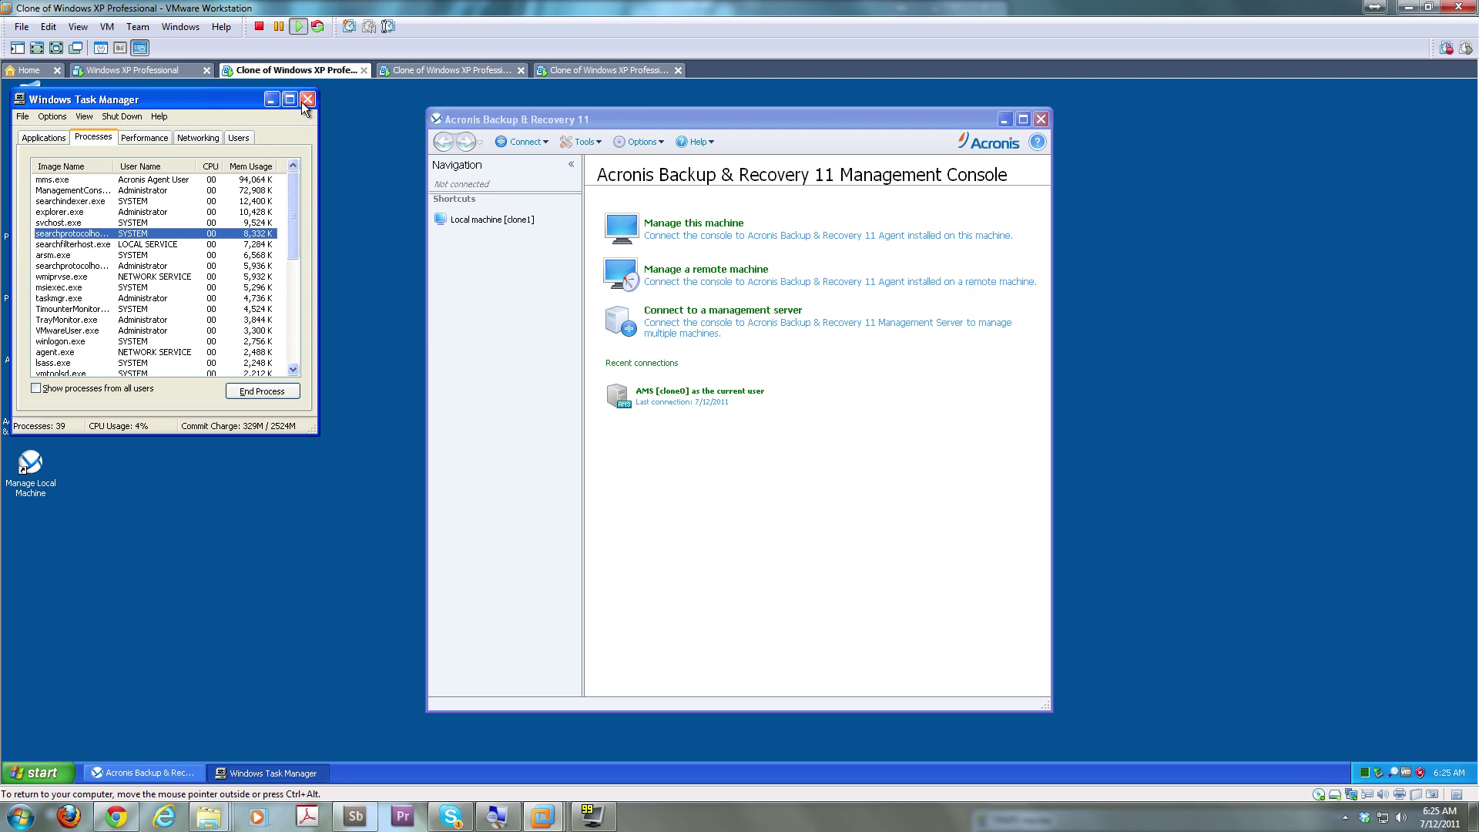
{"action": "left_click", "coordinate": [303, 101]}
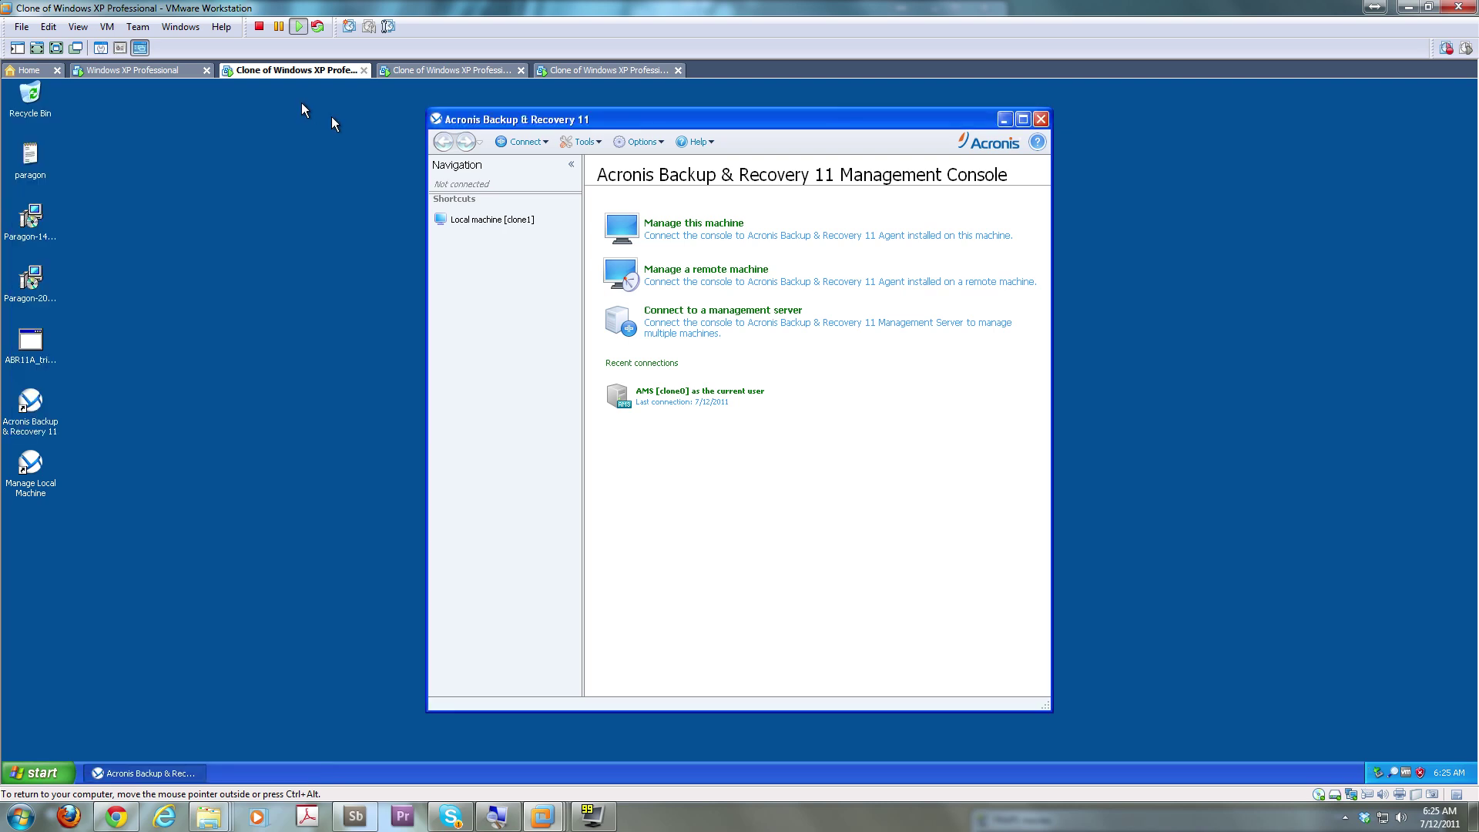
{"action": "left_click", "coordinate": [160, 71]}
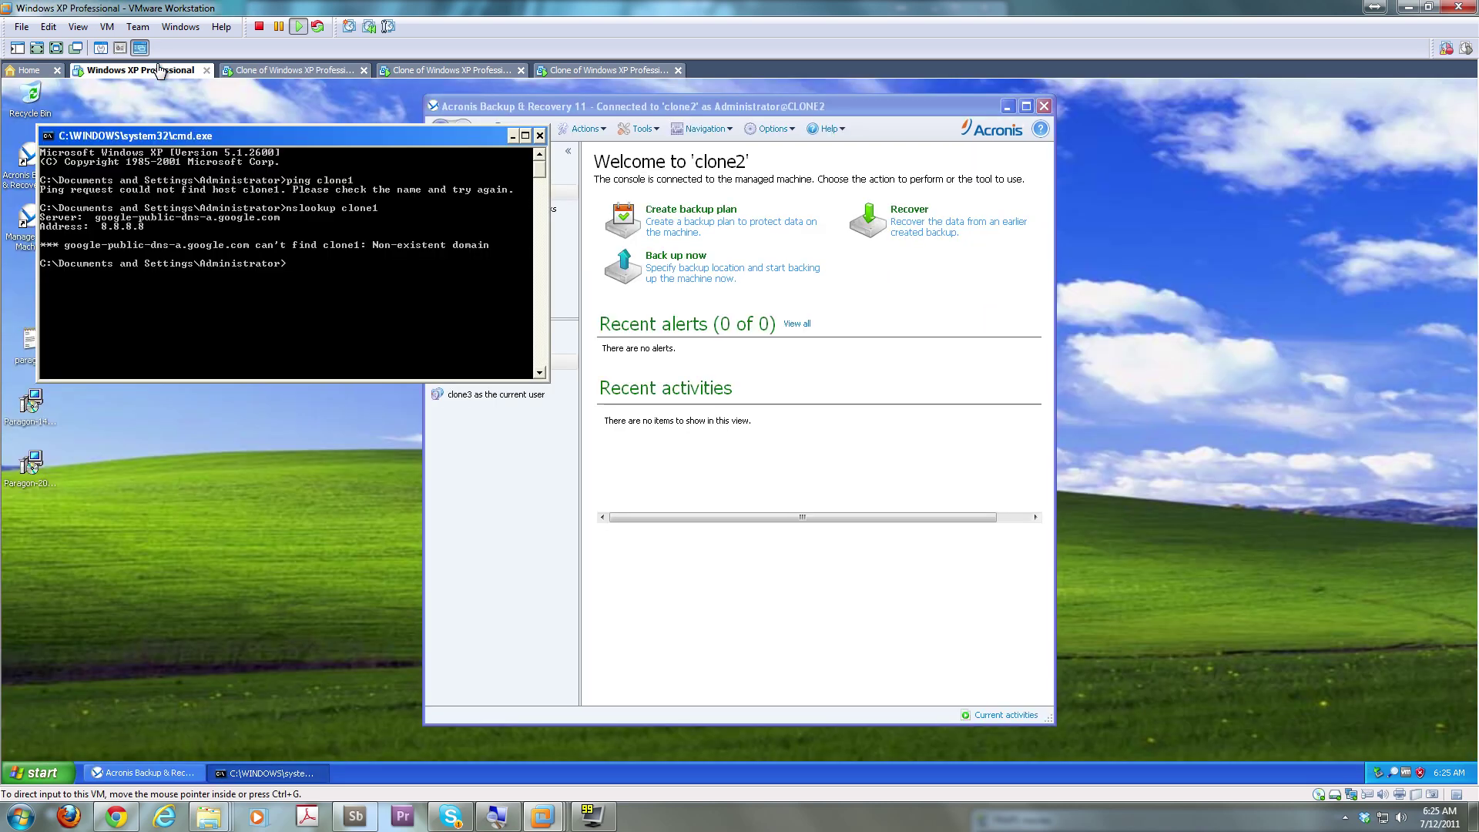
{"action": "left_click", "coordinate": [539, 136]}
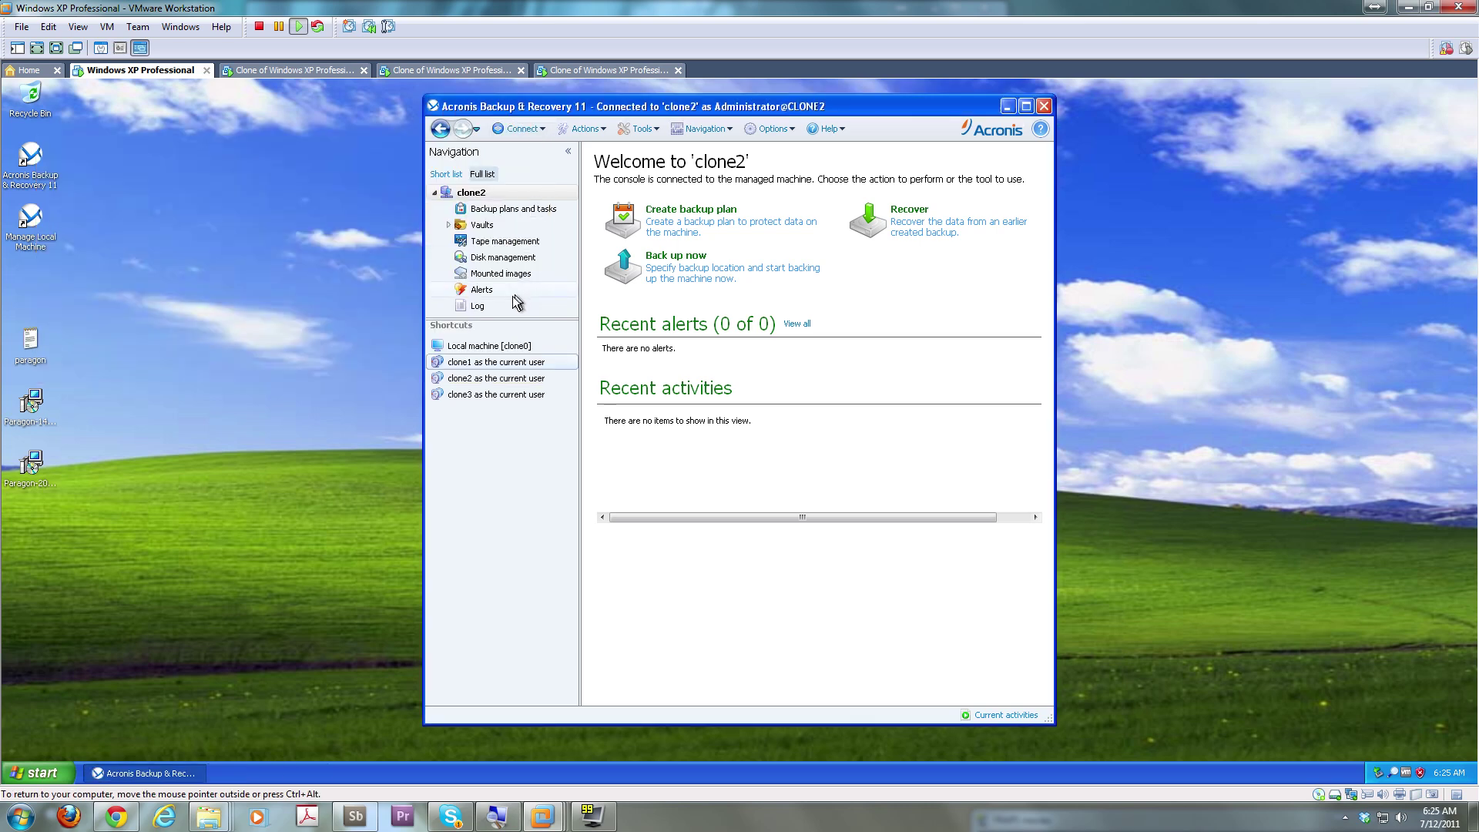
{"action": "left_click", "coordinate": [503, 362]}
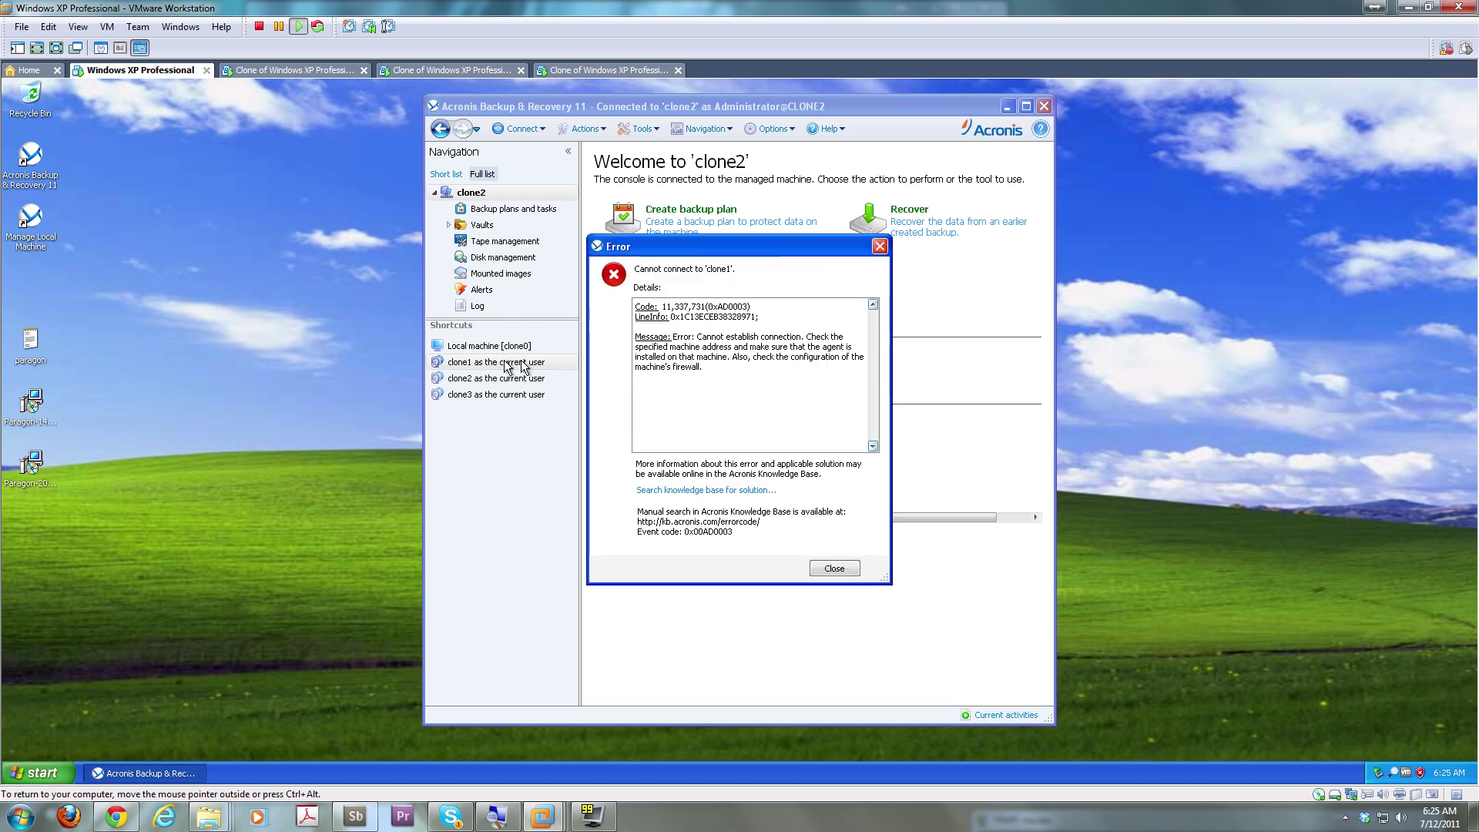
{"action": "left_click", "coordinate": [840, 574]}
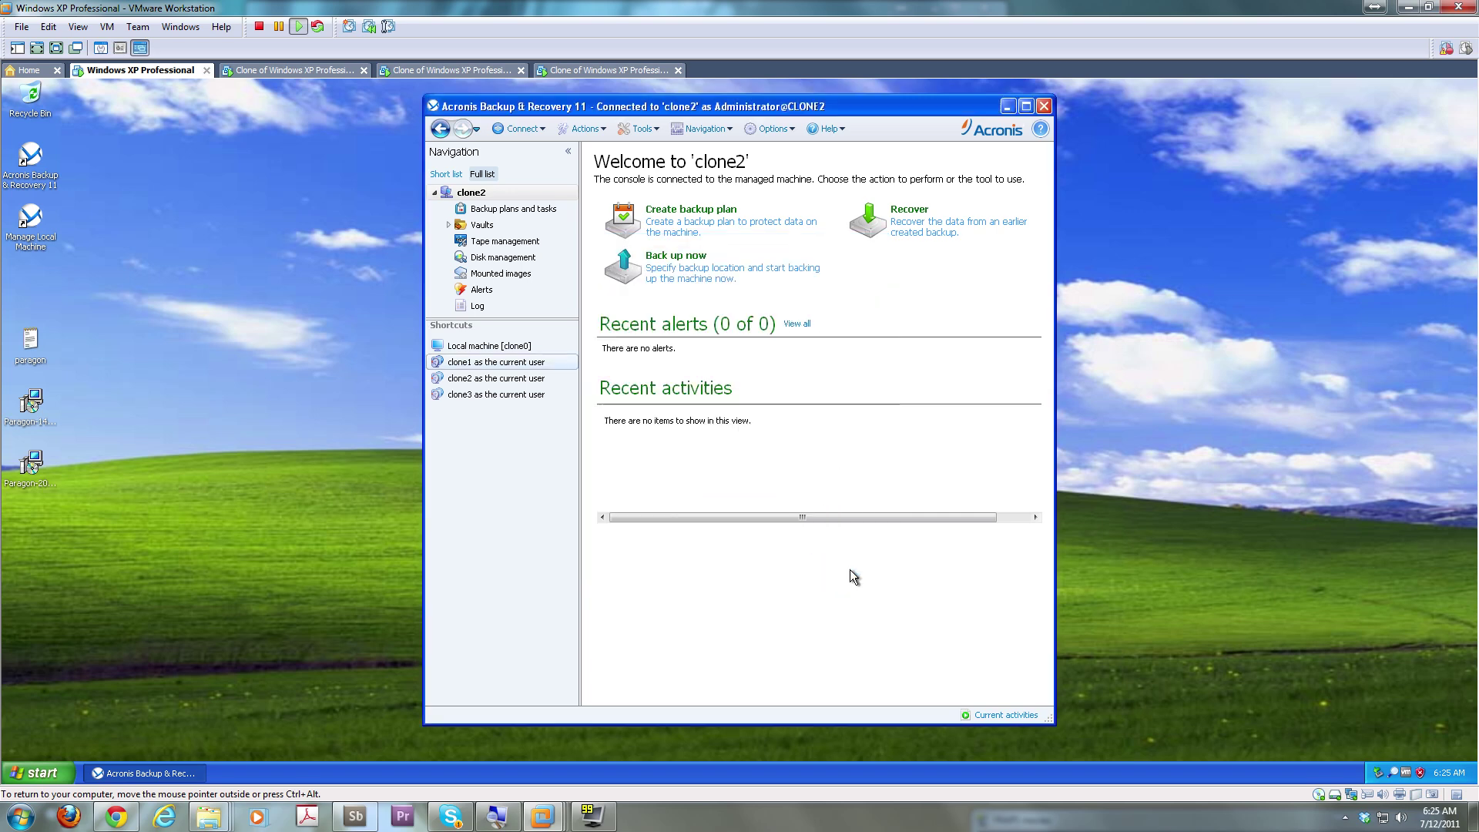
{"action": "left_click", "coordinate": [525, 380]}
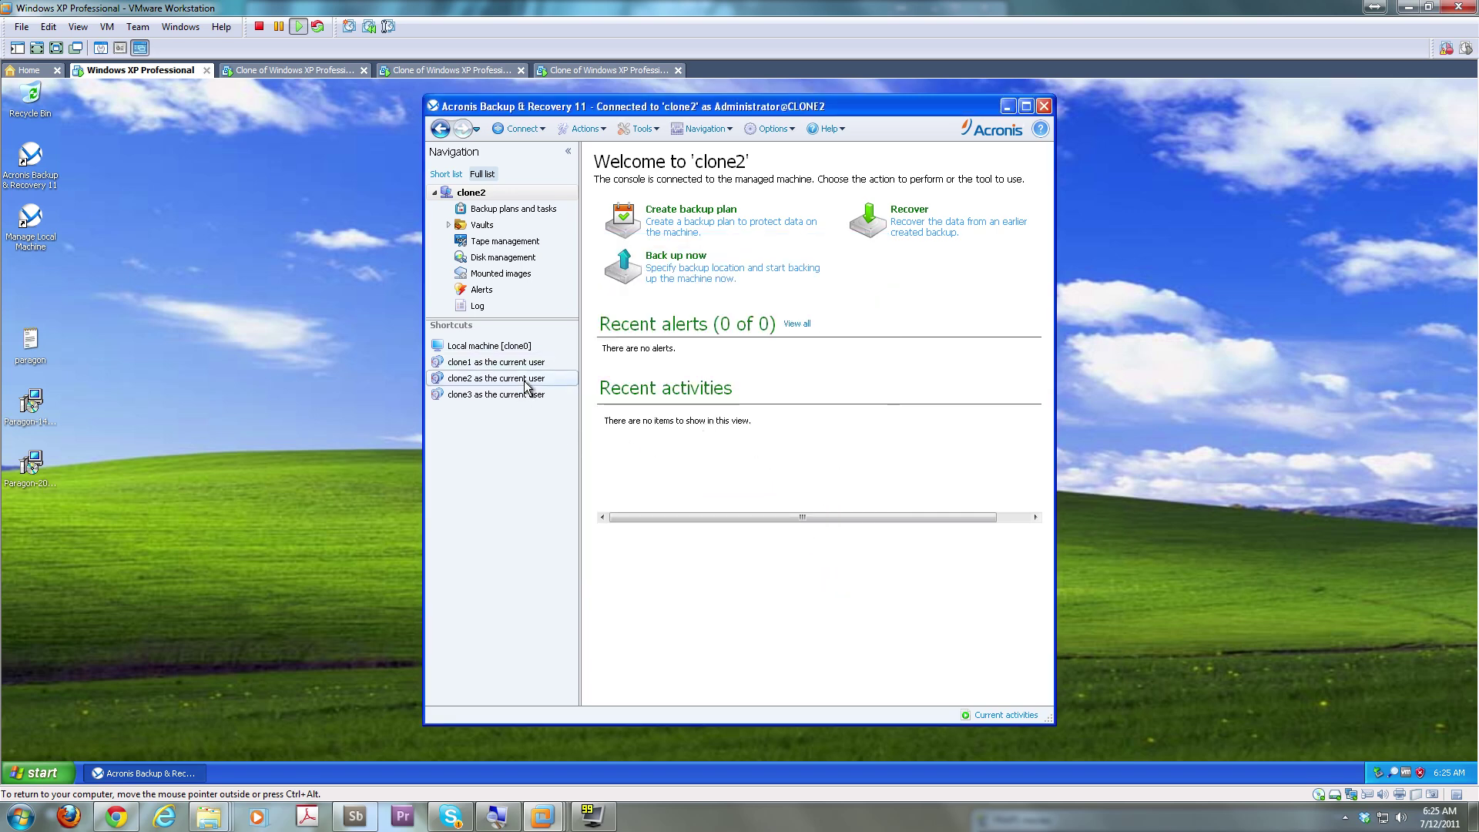
{"action": "left_click", "coordinate": [457, 174]}
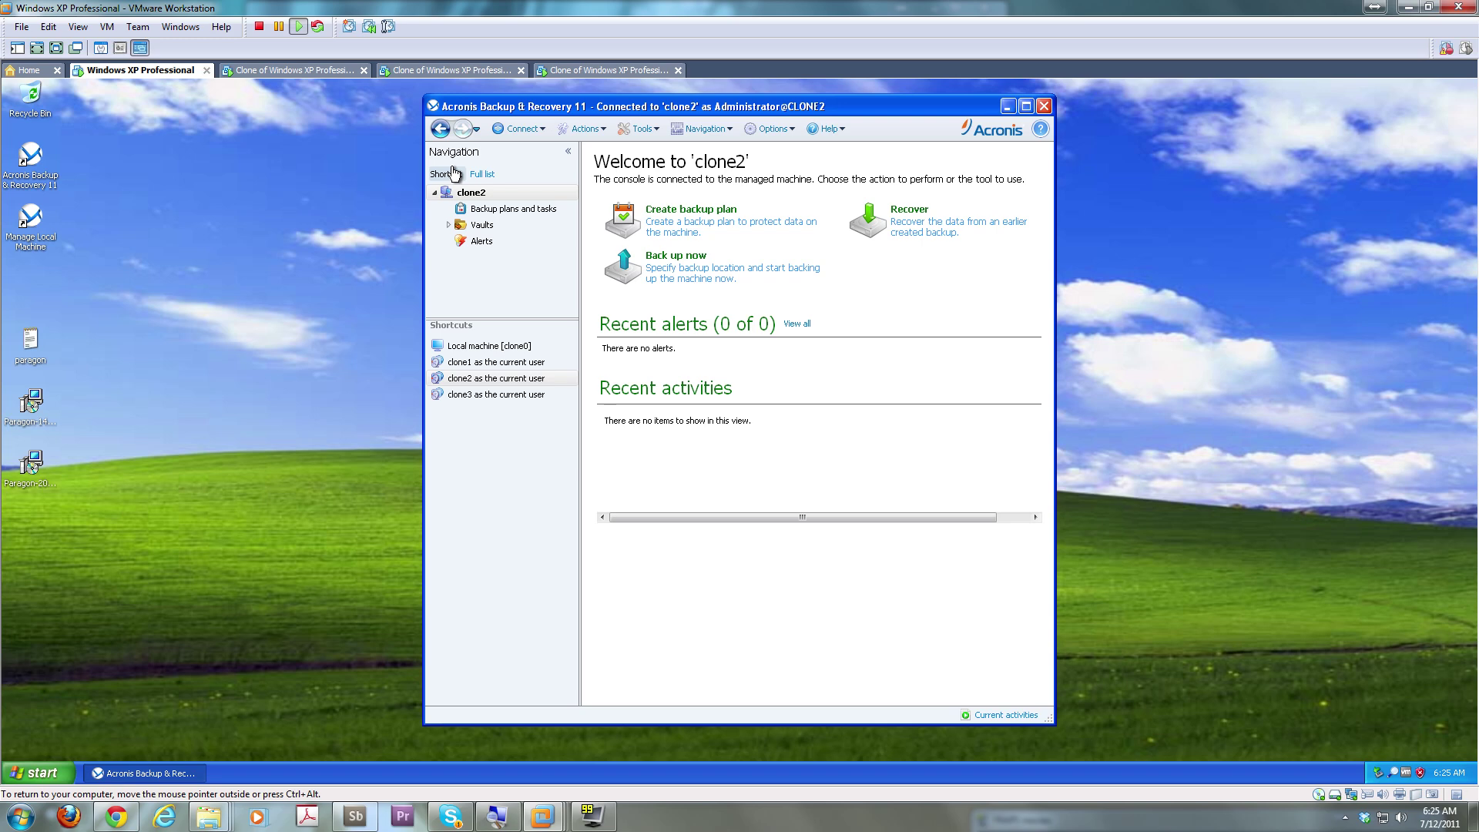
{"action": "left_click", "coordinate": [524, 130]}
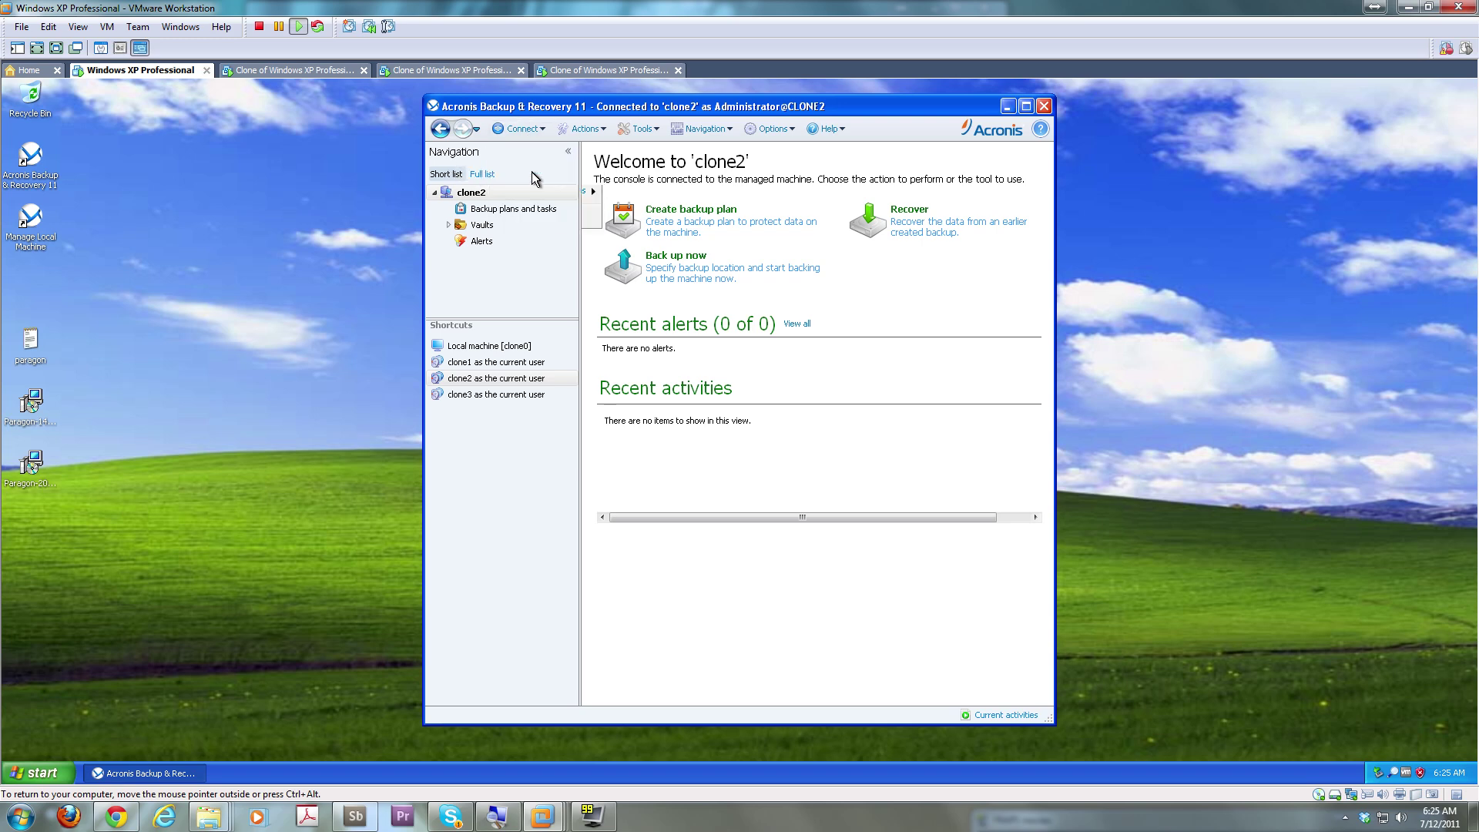
{"action": "left_click", "coordinate": [534, 174]}
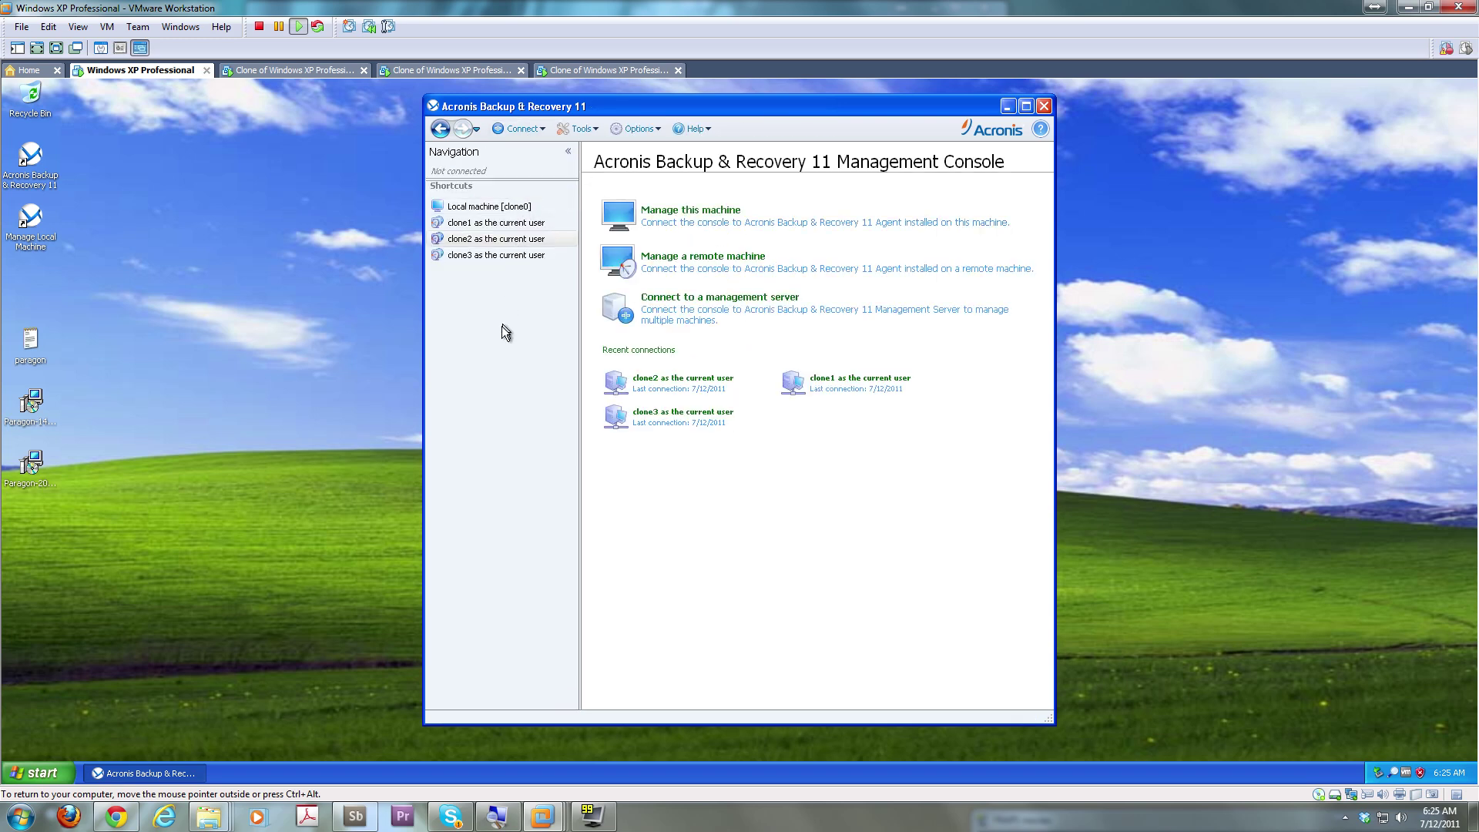
{"action": "left_click", "coordinate": [521, 225]}
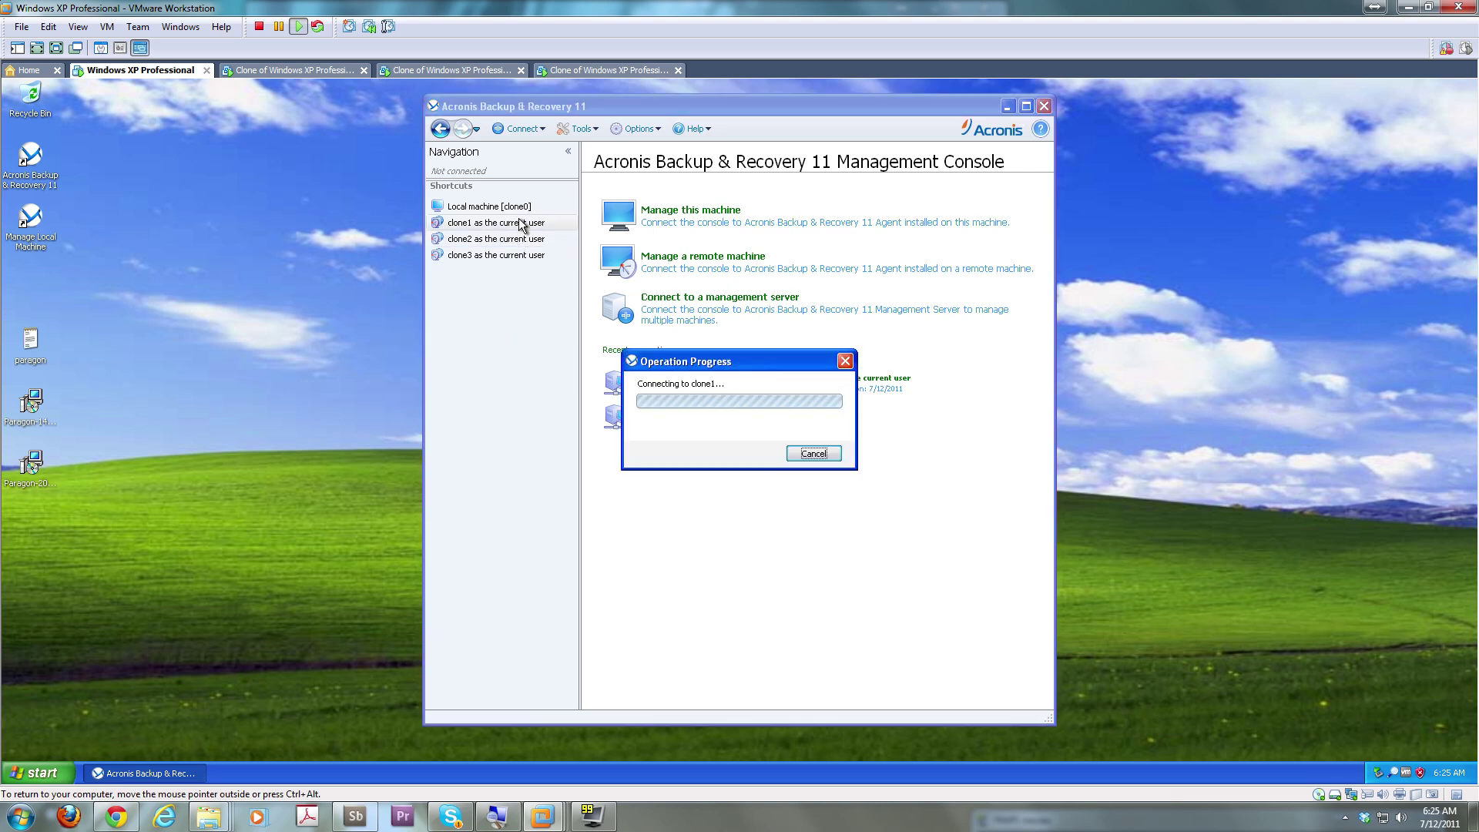
{"action": "left_click_drag", "start_coordinate": [728, 364], "coordinate": [834, 475]}
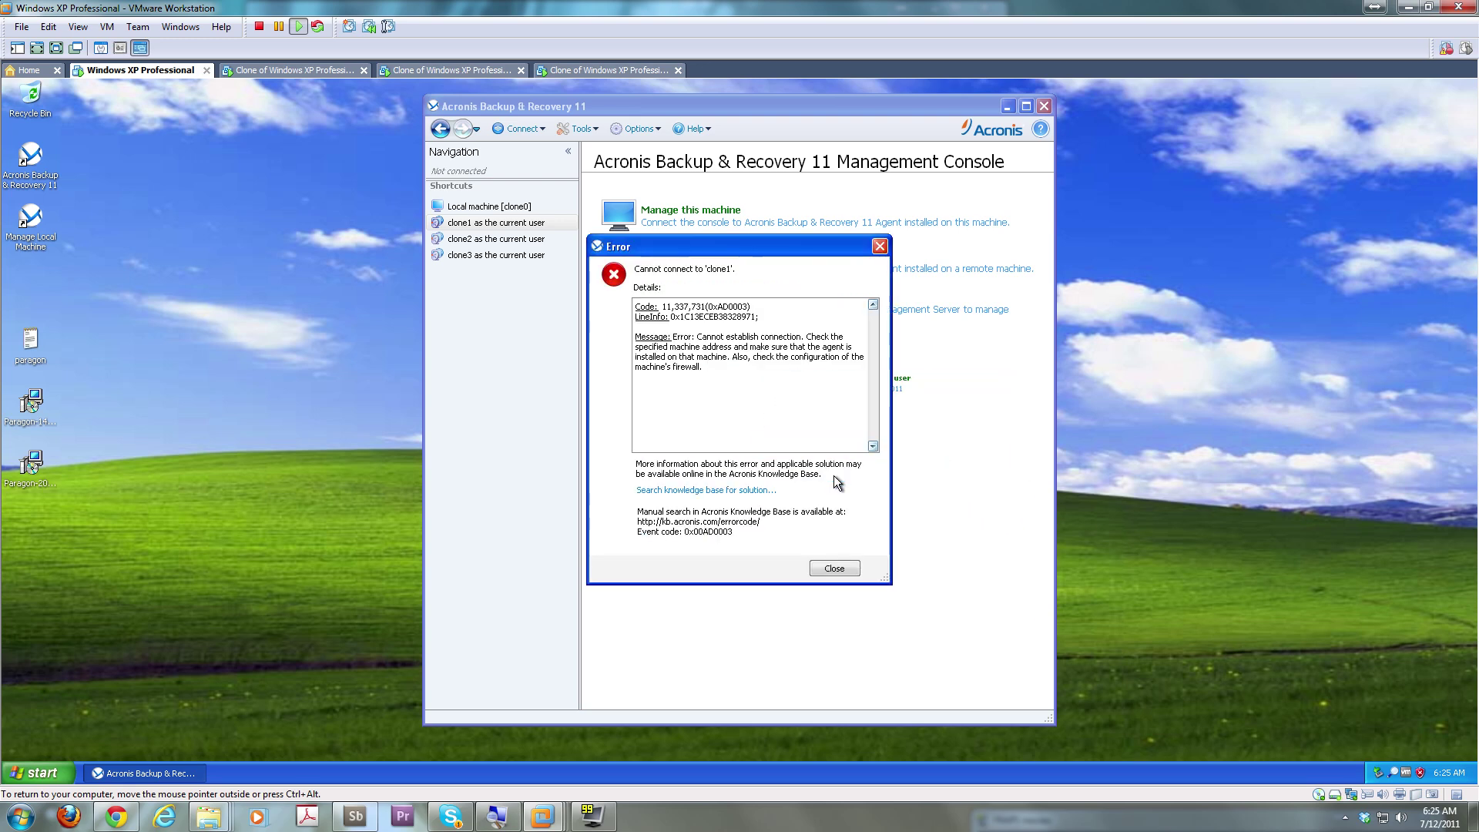
{"action": "left_click", "coordinate": [840, 569]}
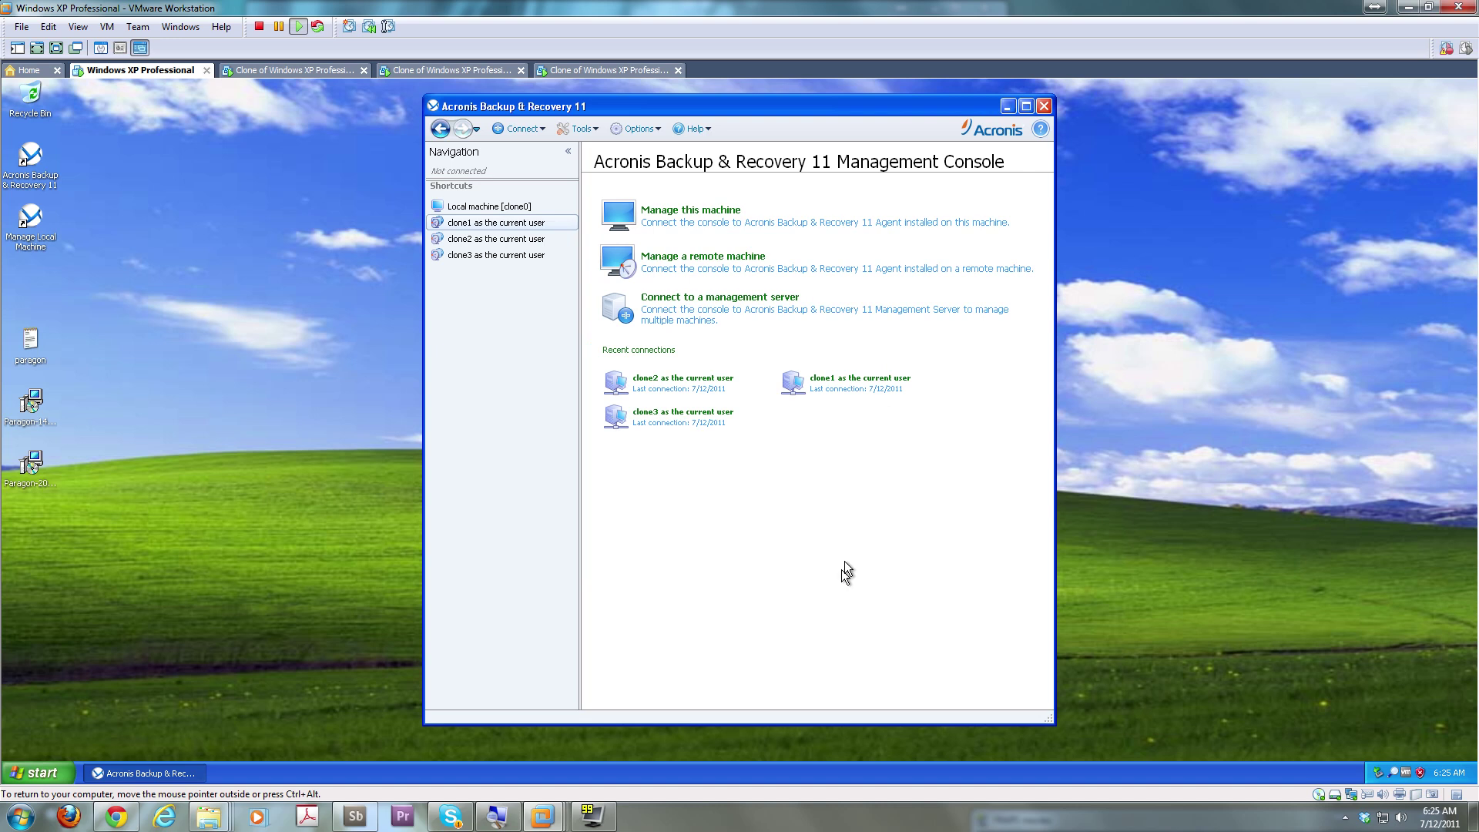
{"action": "left_click", "coordinate": [848, 382]}
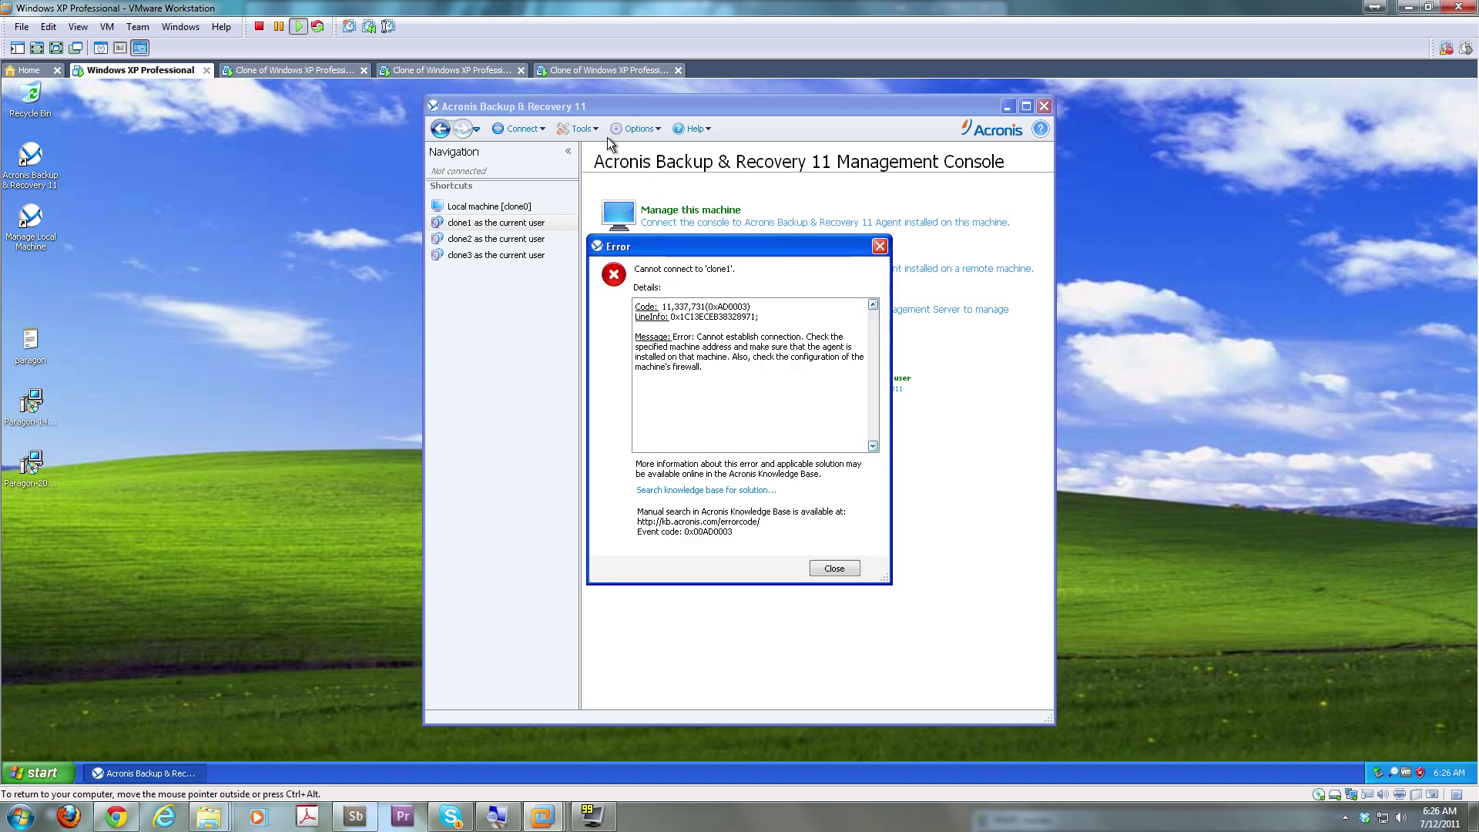
{"action": "left_click", "coordinate": [821, 569]}
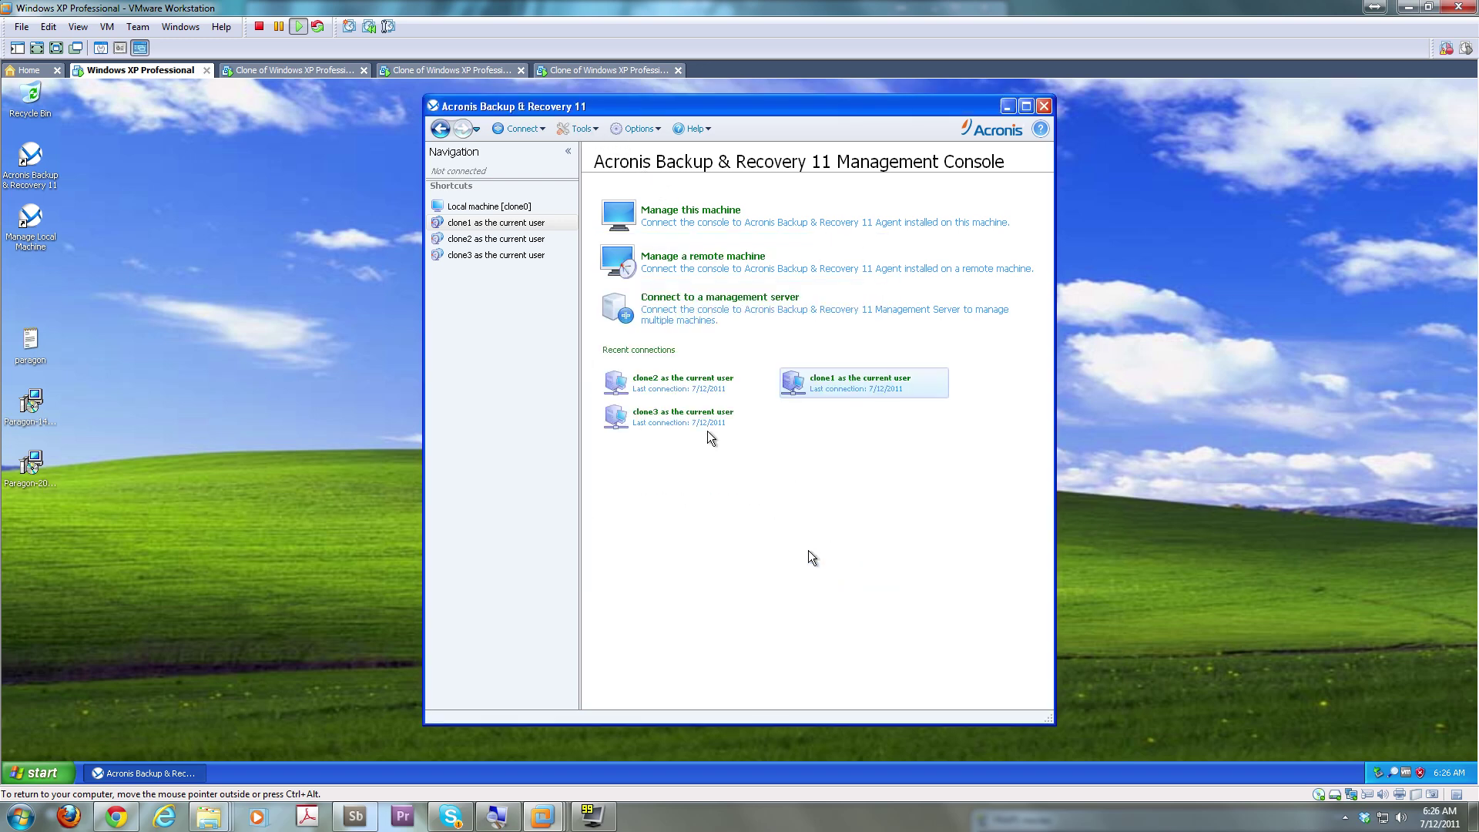
{"action": "left_click", "coordinate": [559, 134]}
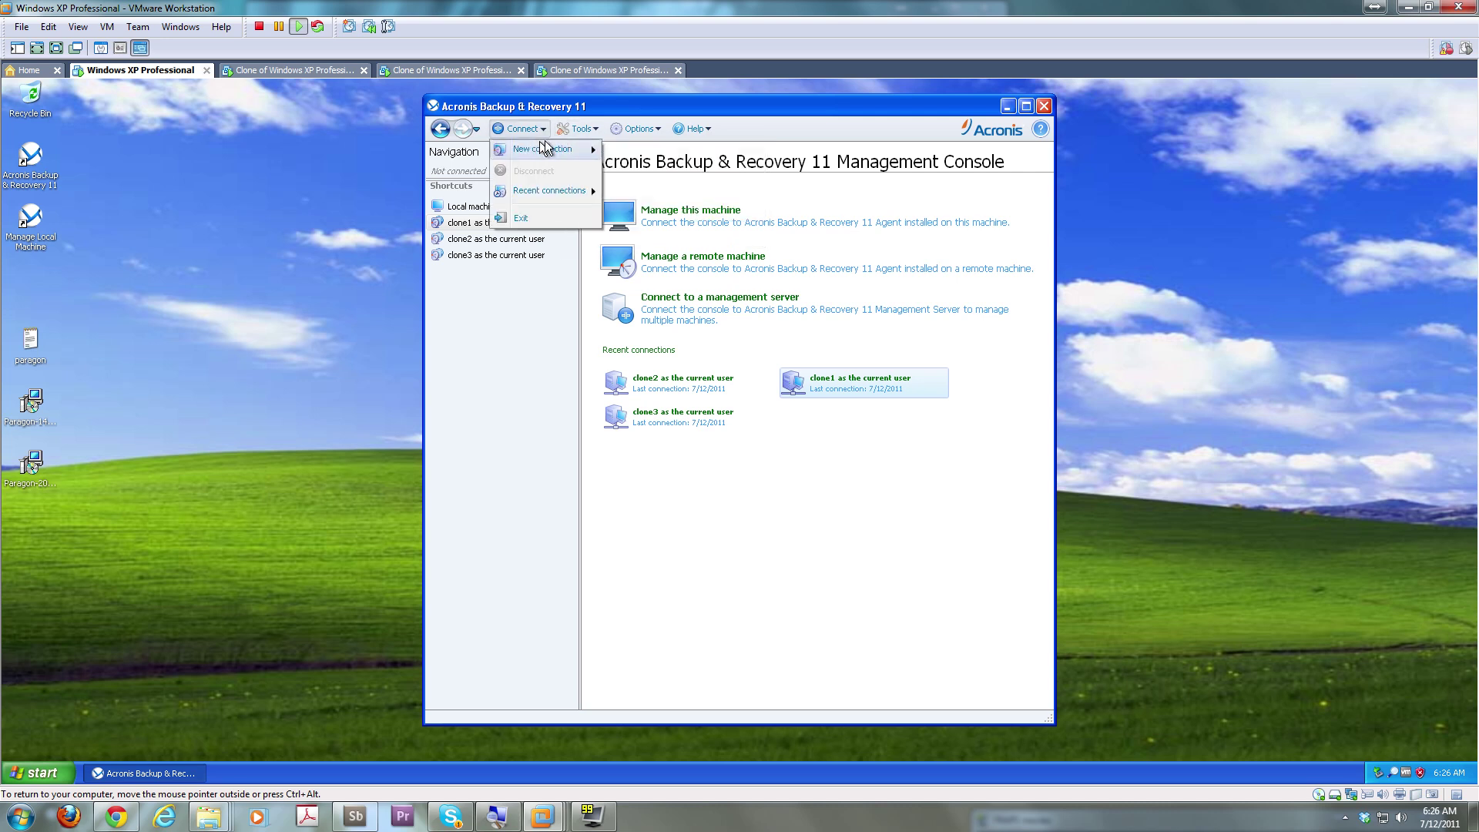
{"action": "mouse_move", "coordinate": [644, 127]}
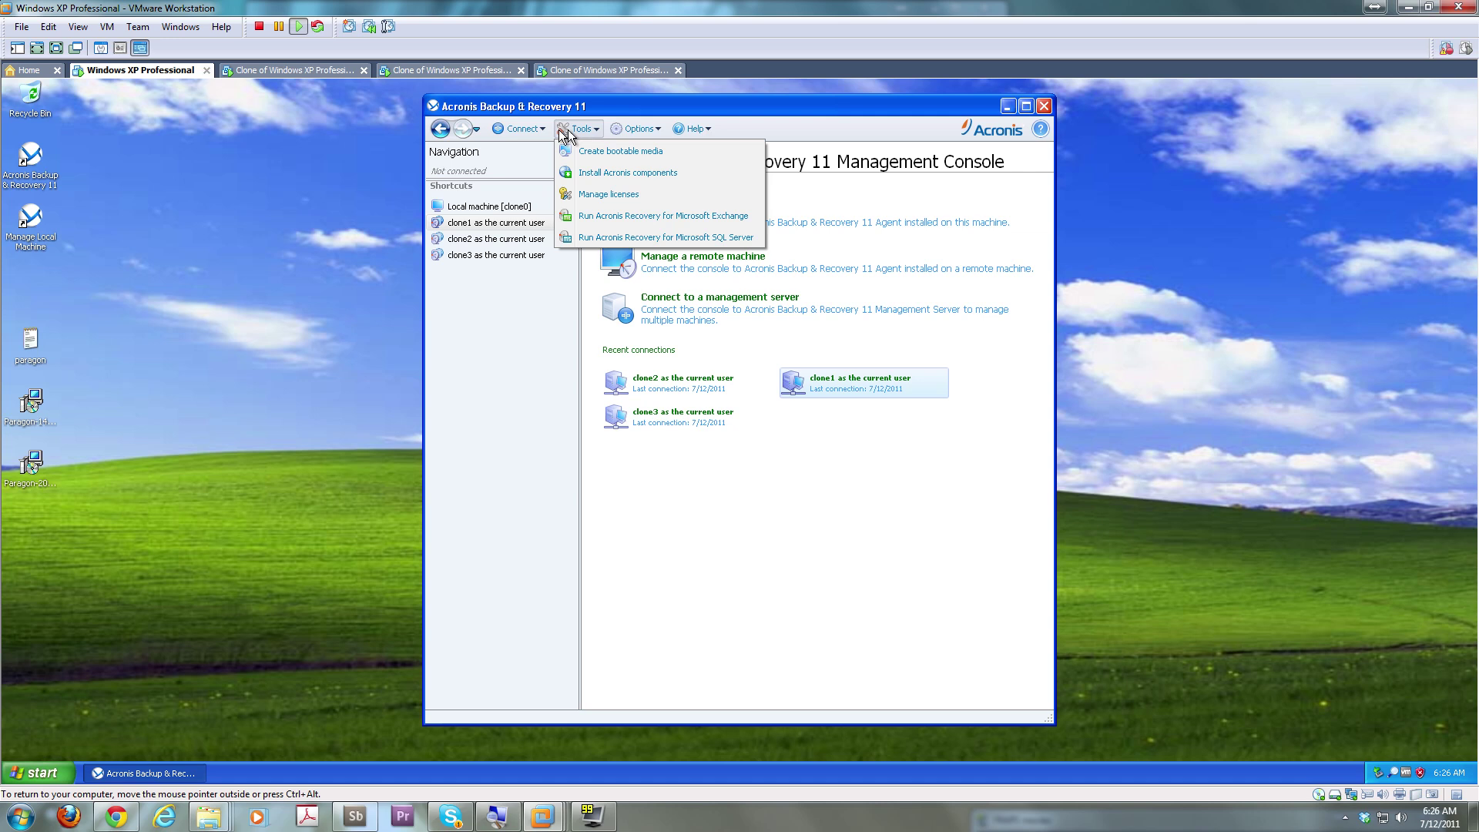
{"action": "mouse_move", "coordinate": [522, 131]}
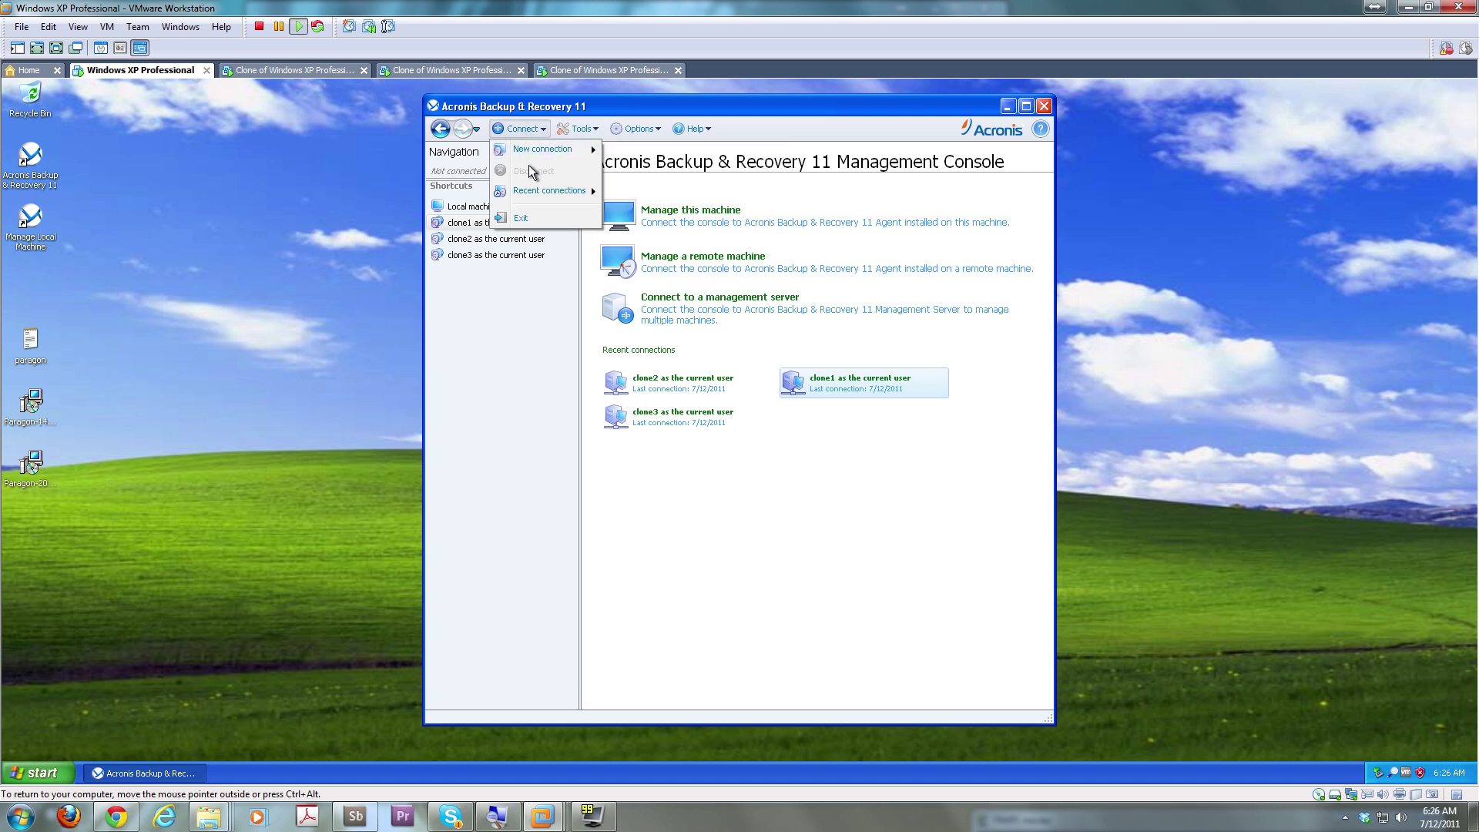
{"action": "left_click", "coordinate": [466, 257]}
{"action": "left_click", "coordinate": [467, 256]}
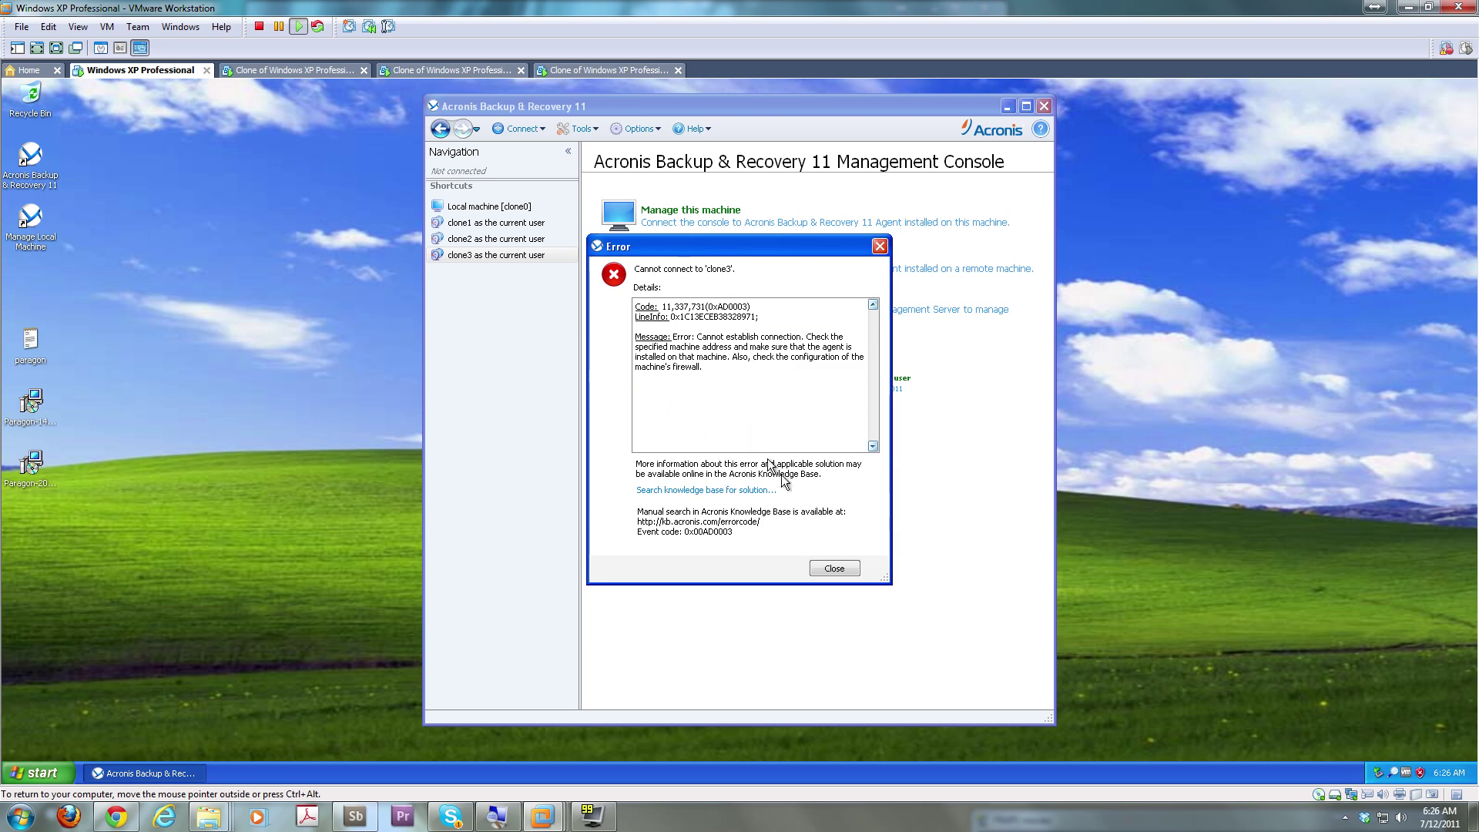
{"action": "left_click", "coordinate": [836, 569]}
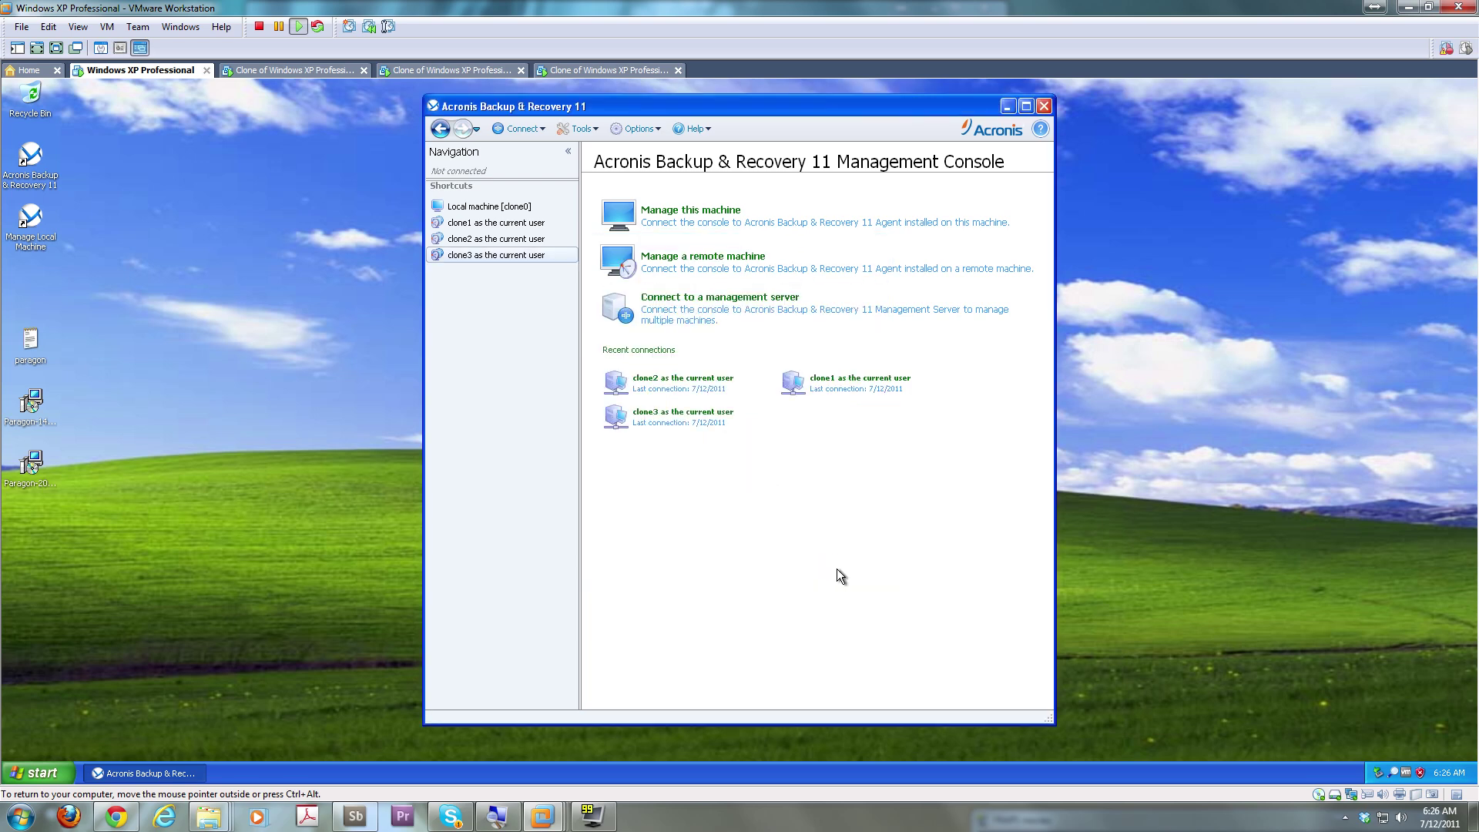
{"action": "left_click", "coordinate": [516, 239]}
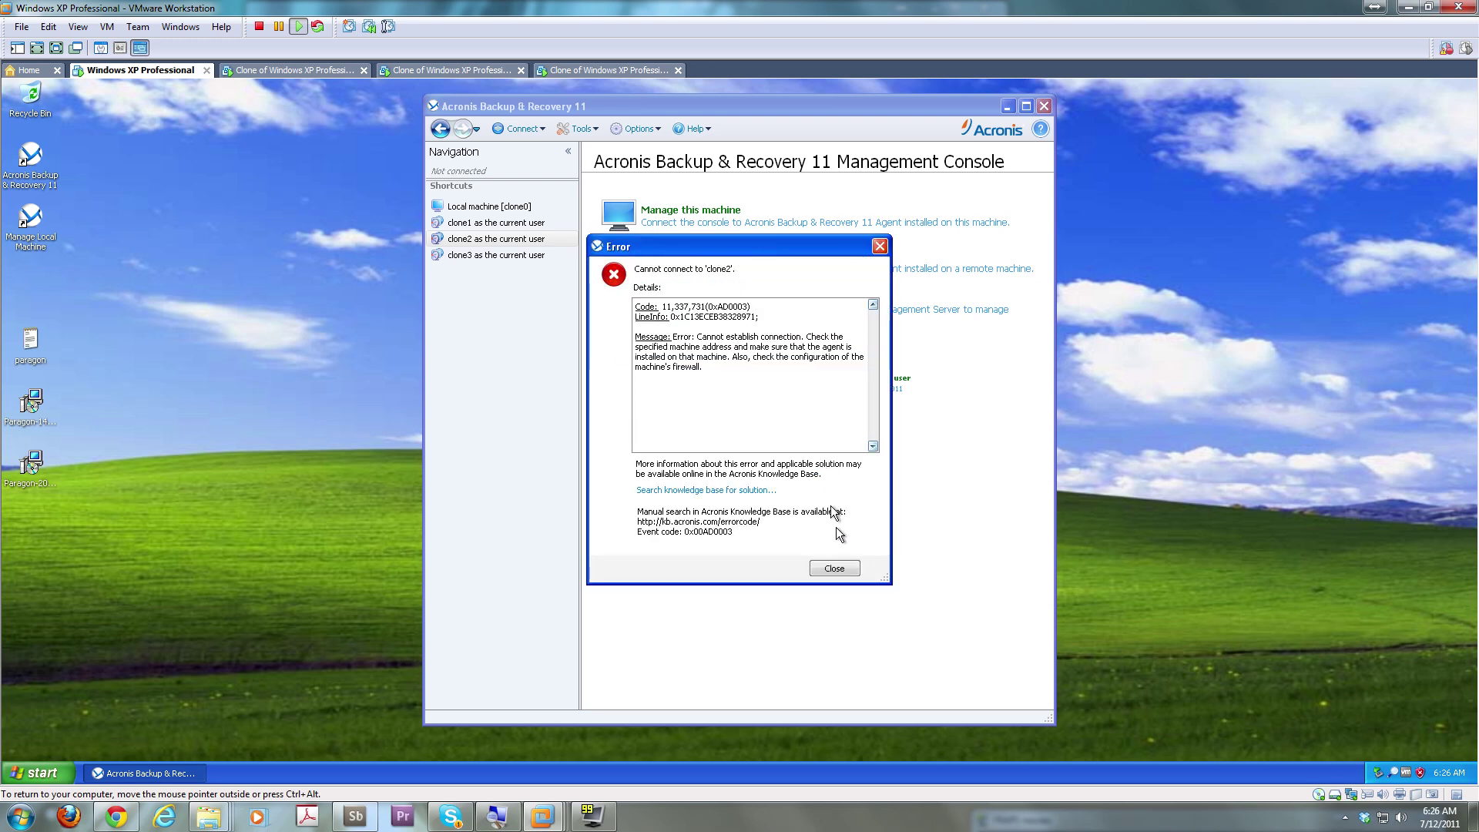
{"action": "left_click", "coordinate": [833, 569]}
{"action": "left_click", "coordinate": [543, 210]}
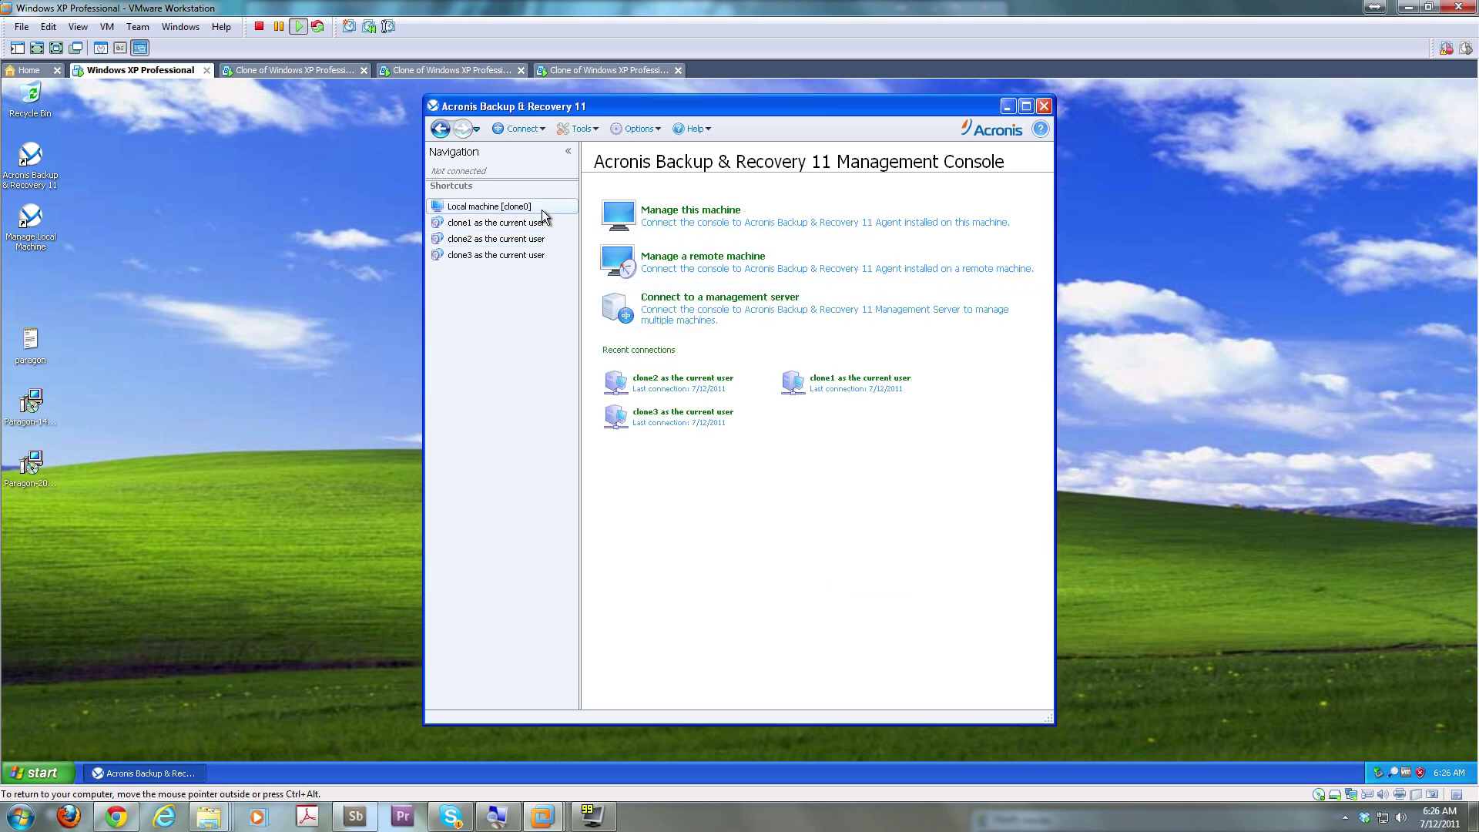
{"action": "right_click", "coordinate": [521, 205]}
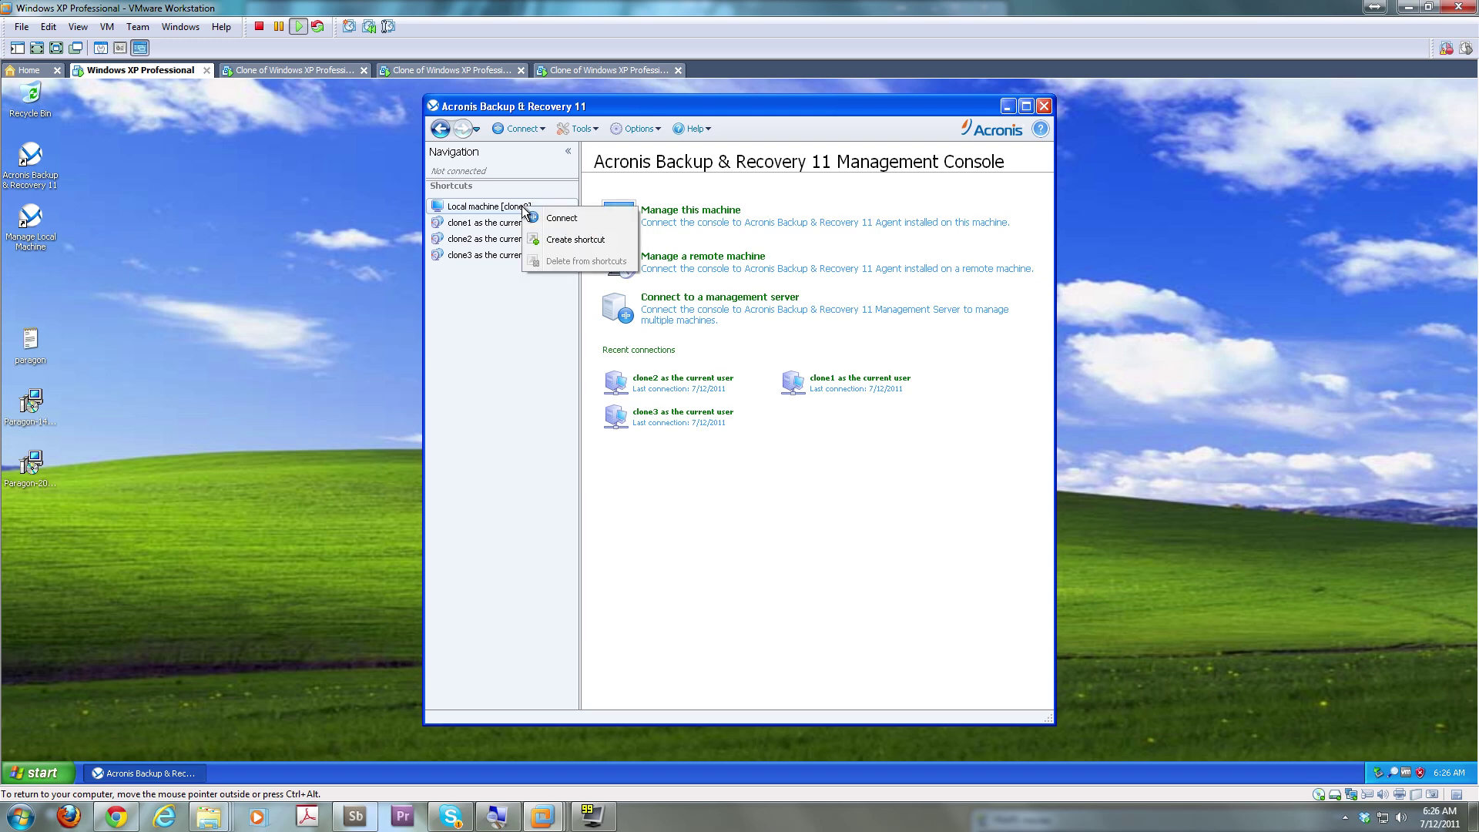
{"action": "key", "text": "Escape"}
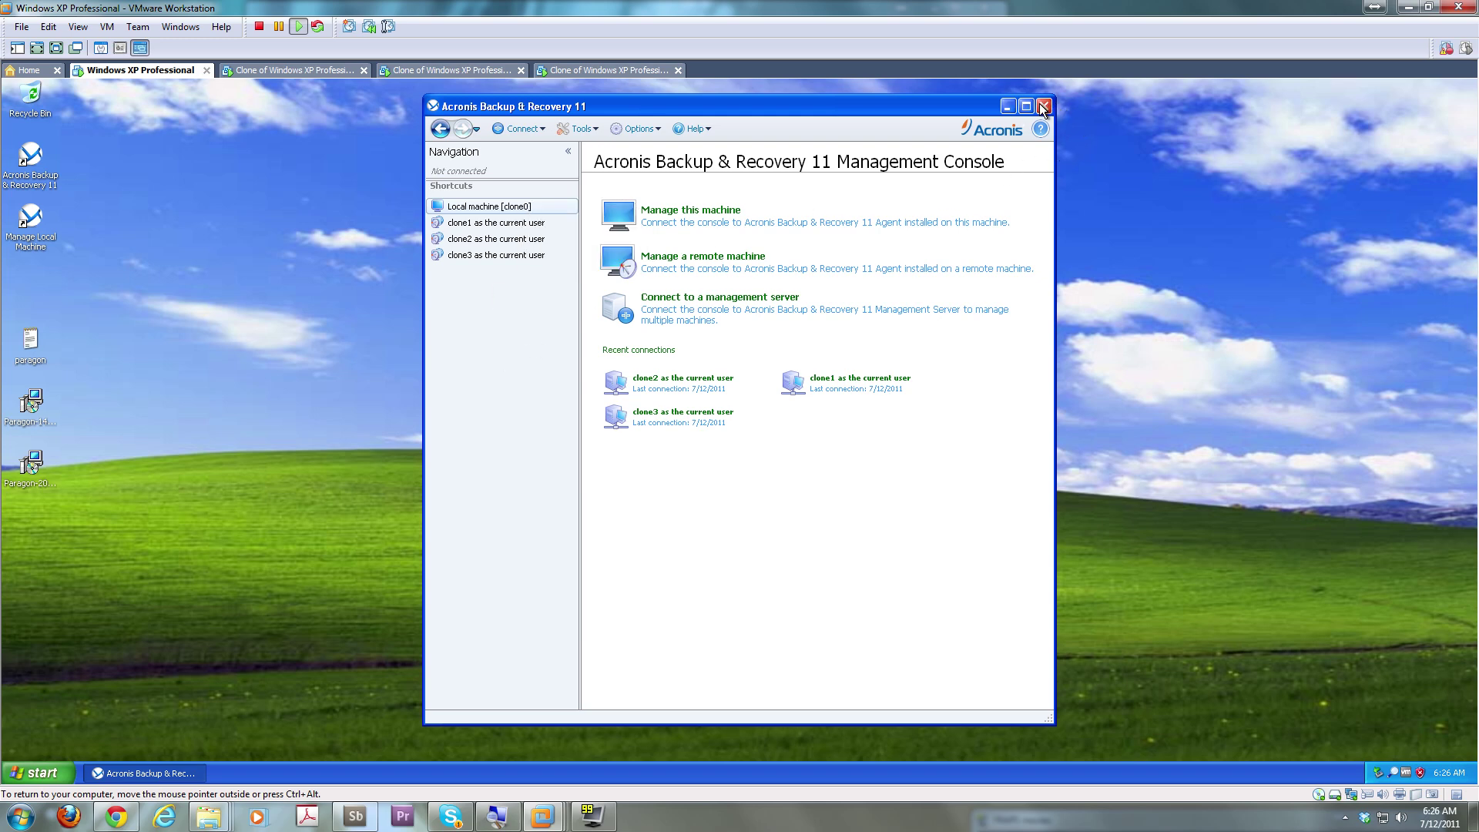
{"action": "left_click", "coordinate": [1043, 105]}
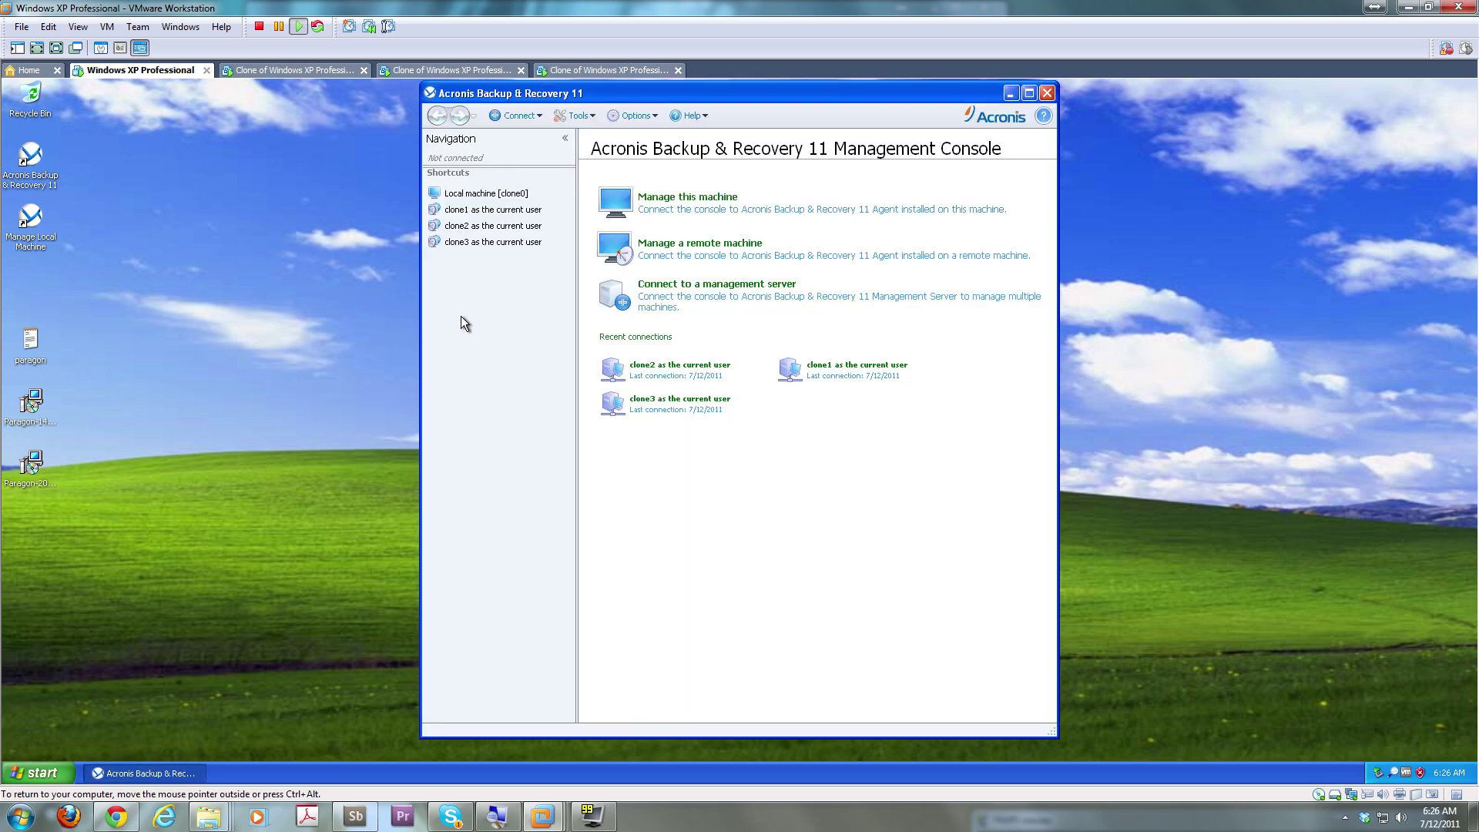
{"action": "left_click", "coordinate": [487, 214]}
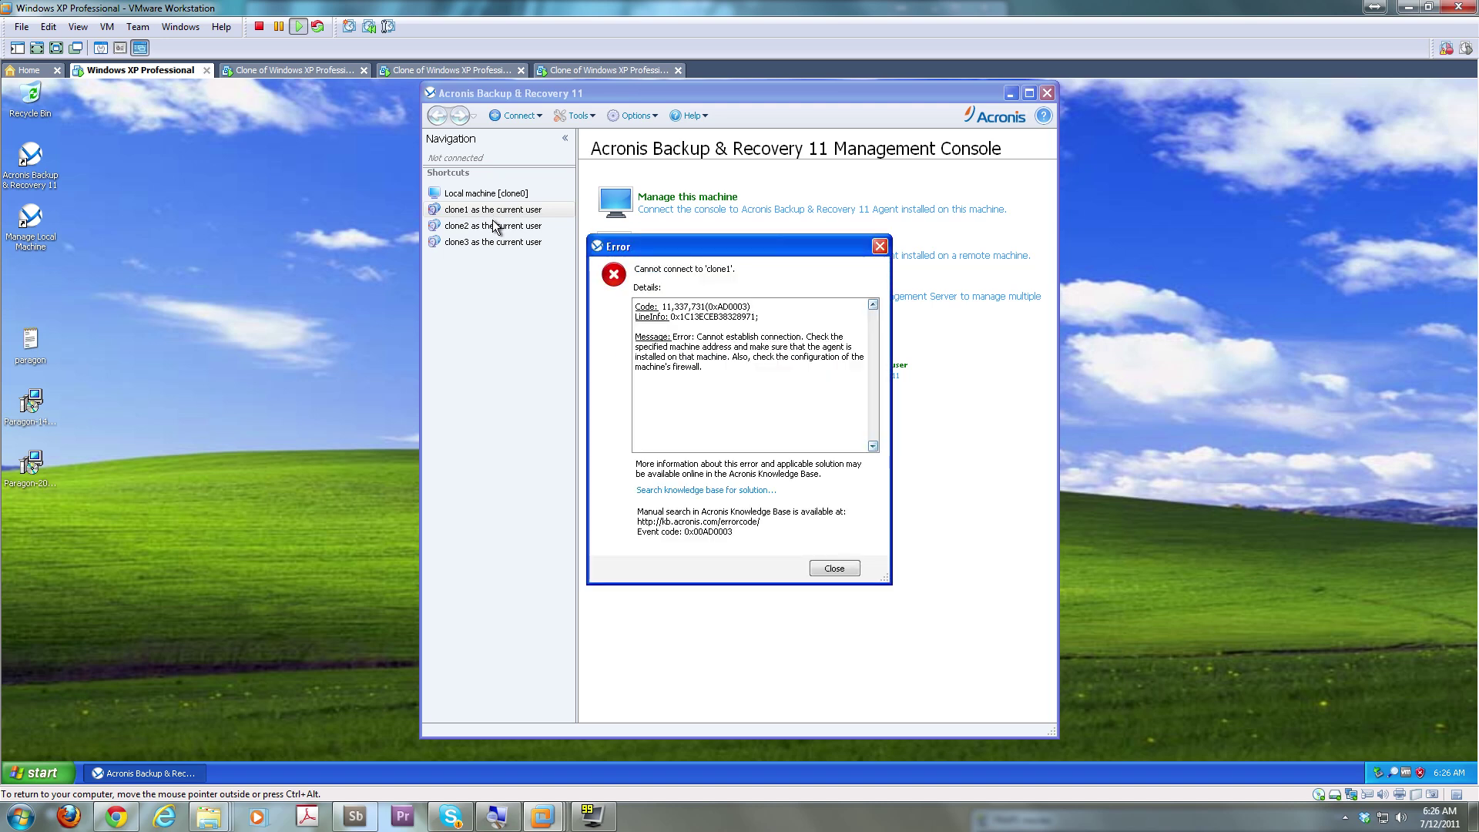
{"action": "left_click", "coordinate": [744, 499]}
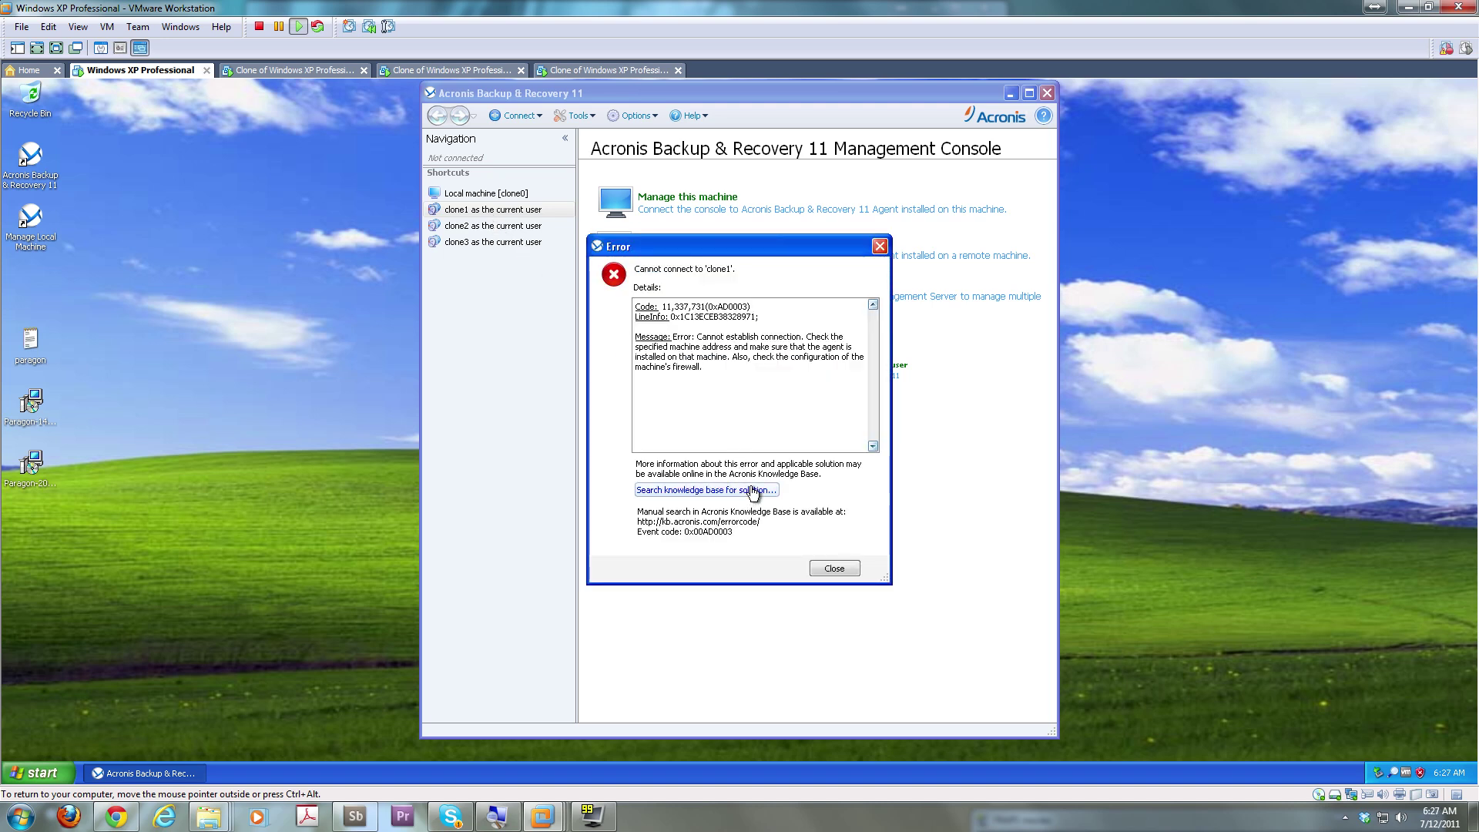
{"action": "left_click", "coordinate": [846, 571]}
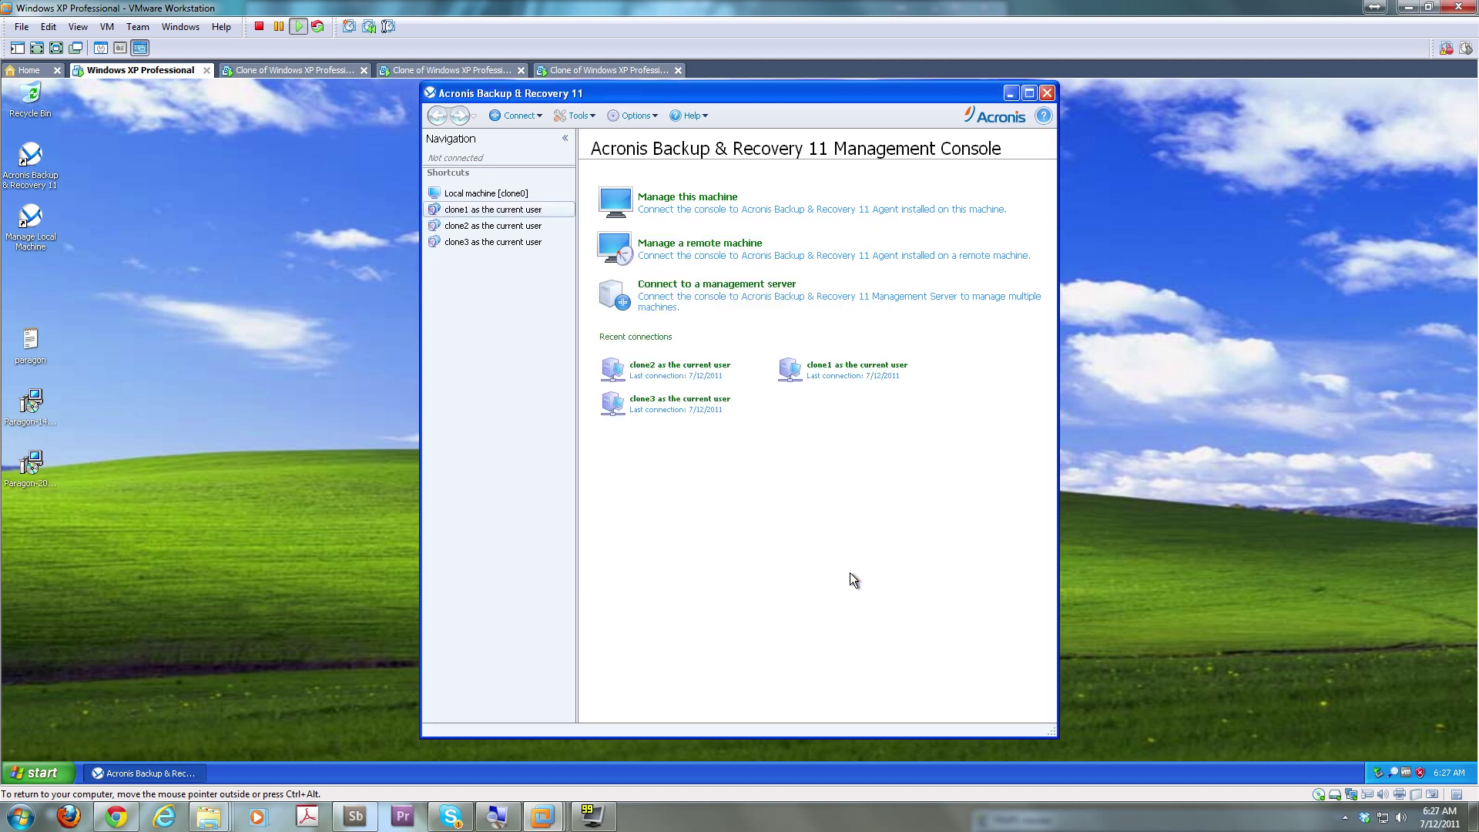
{"action": "left_click", "coordinate": [882, 372]}
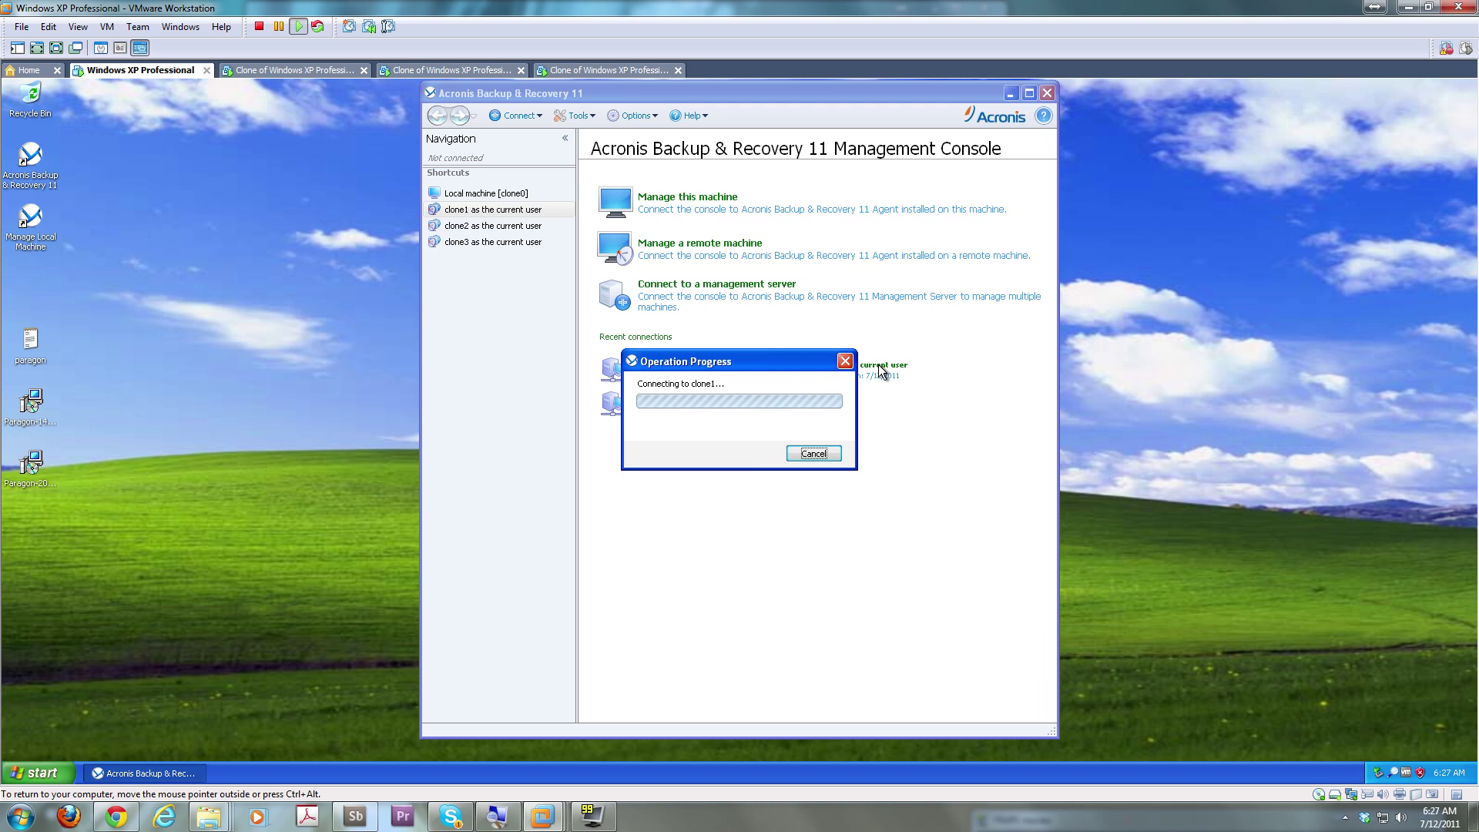
{"action": "left_click", "coordinate": [838, 568]}
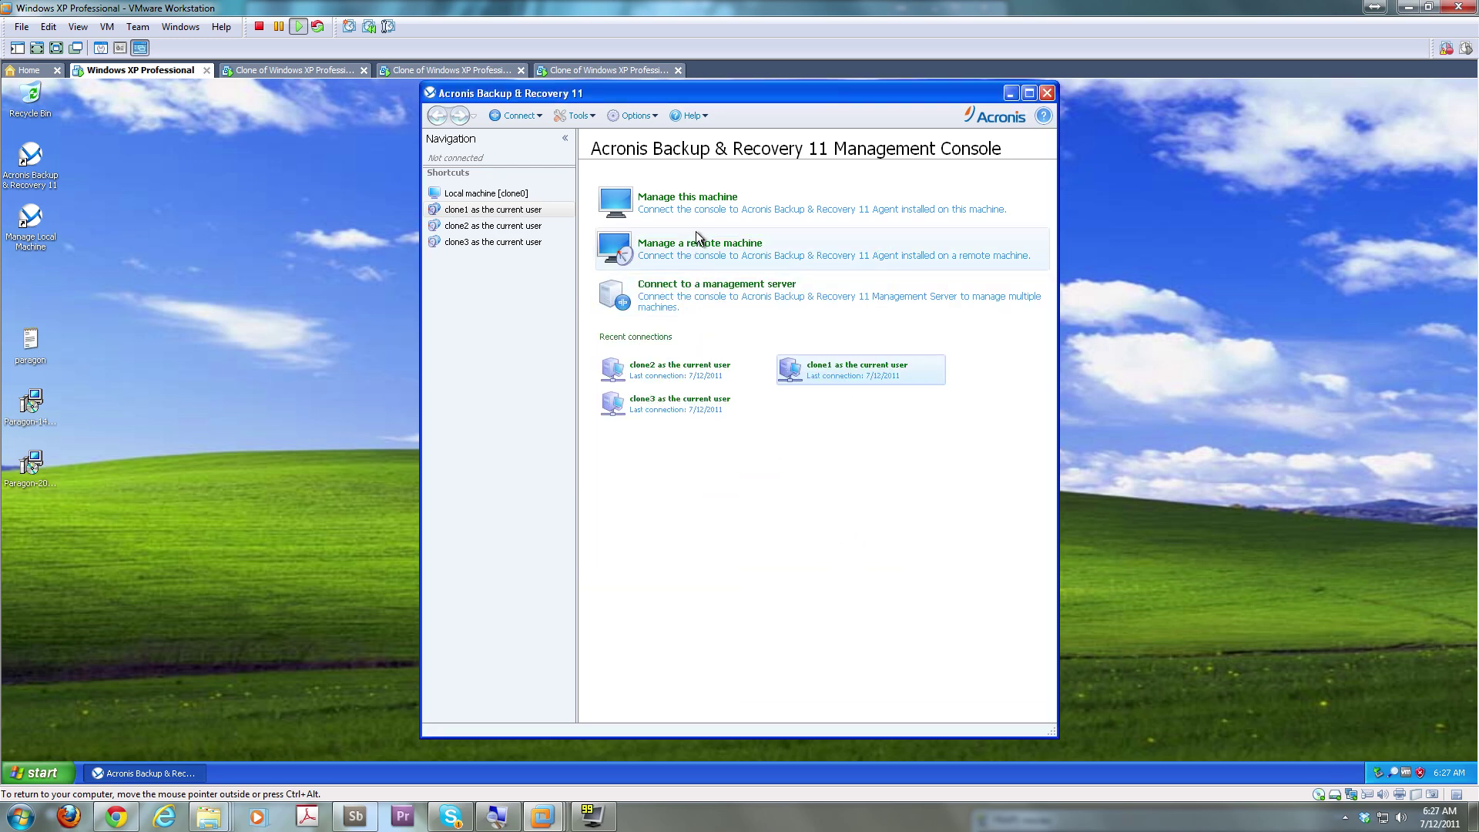
Choose Manage a remote machine, browse WORKGROUP, select CLONE1 and connect to it
{"action": "left_click", "coordinate": [681, 248]}
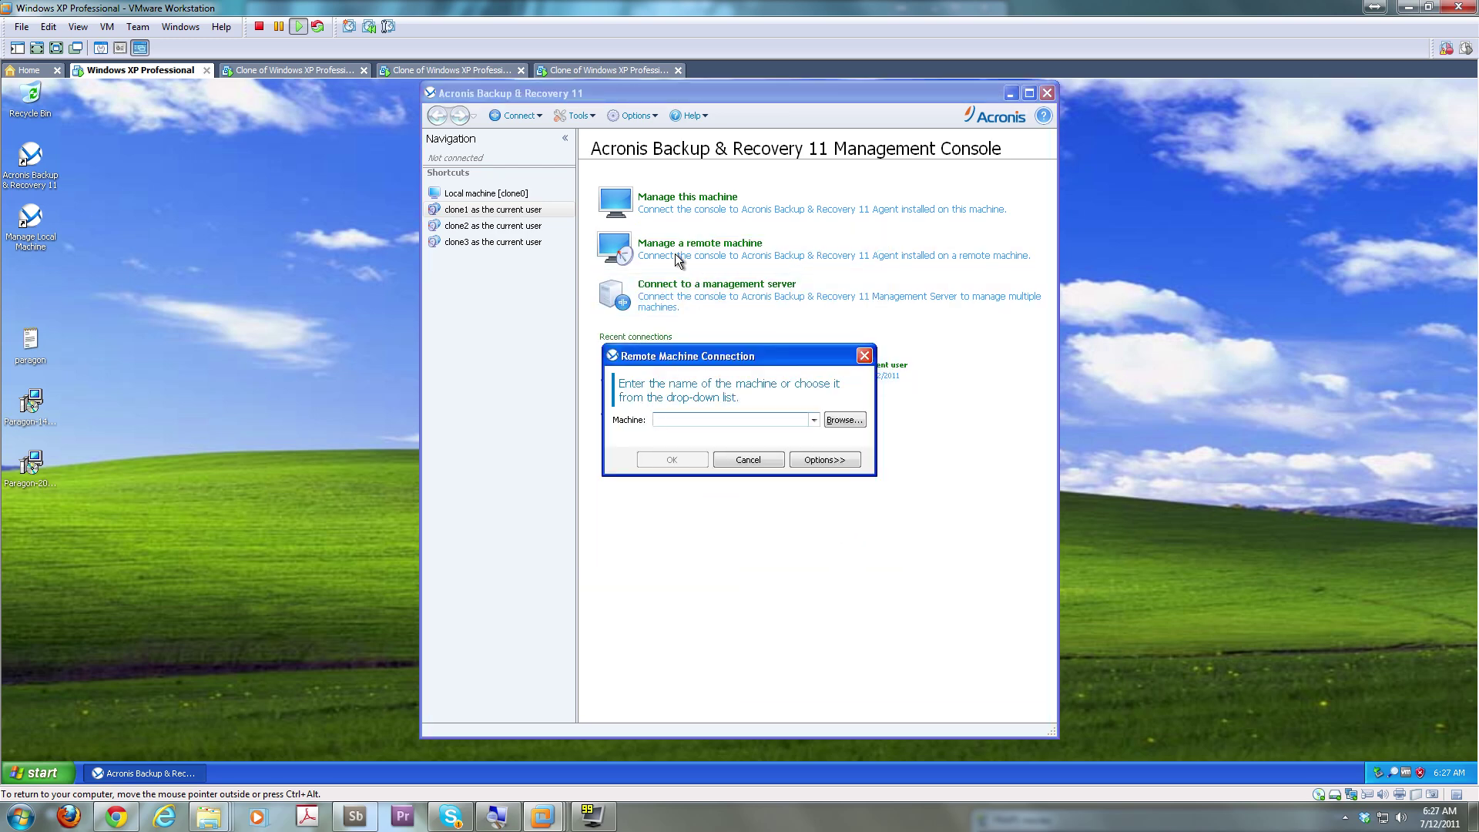
{"action": "left_click", "coordinate": [847, 421]}
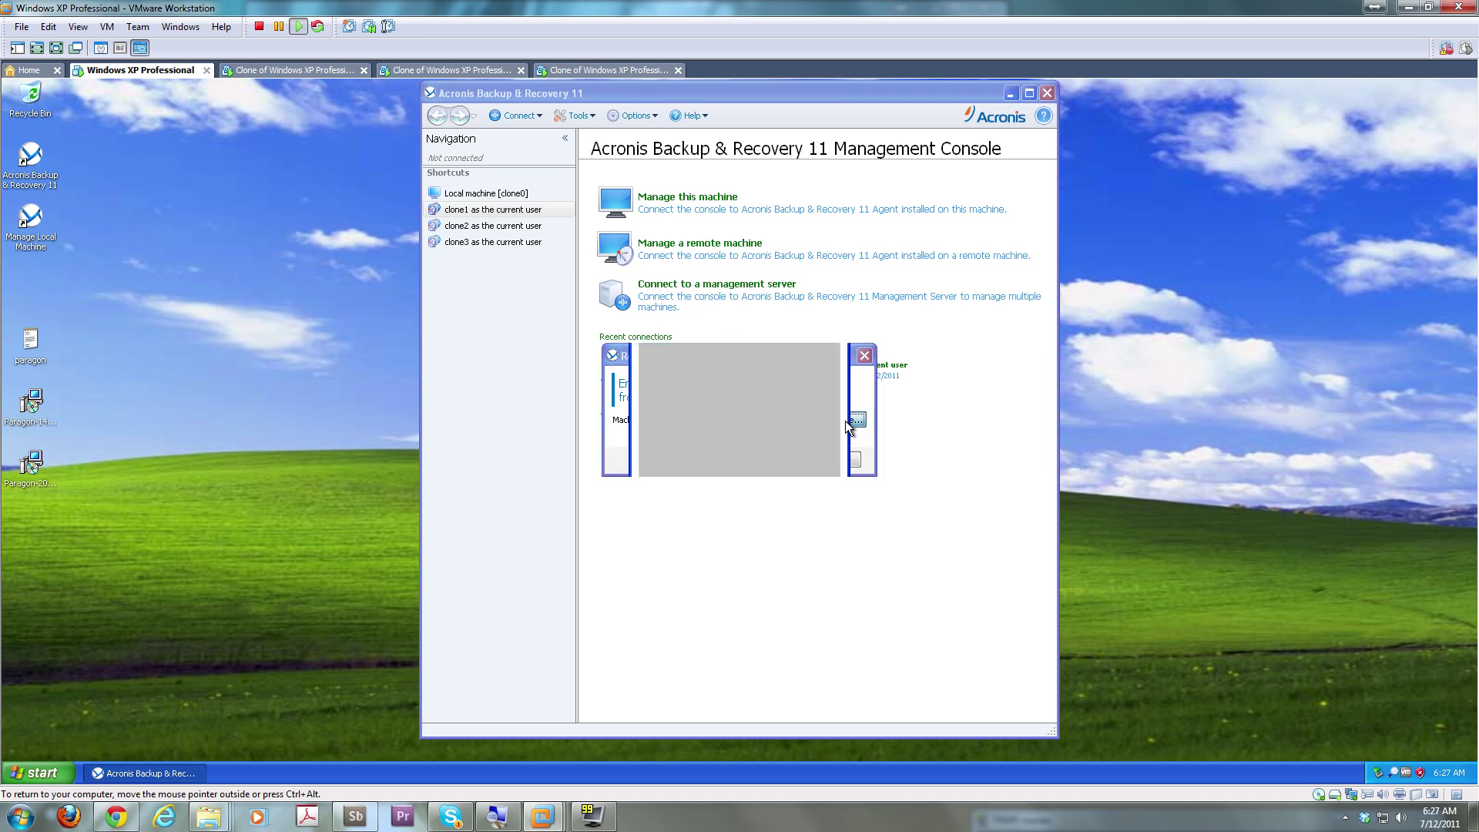
{"action": "left_click", "coordinate": [648, 273]}
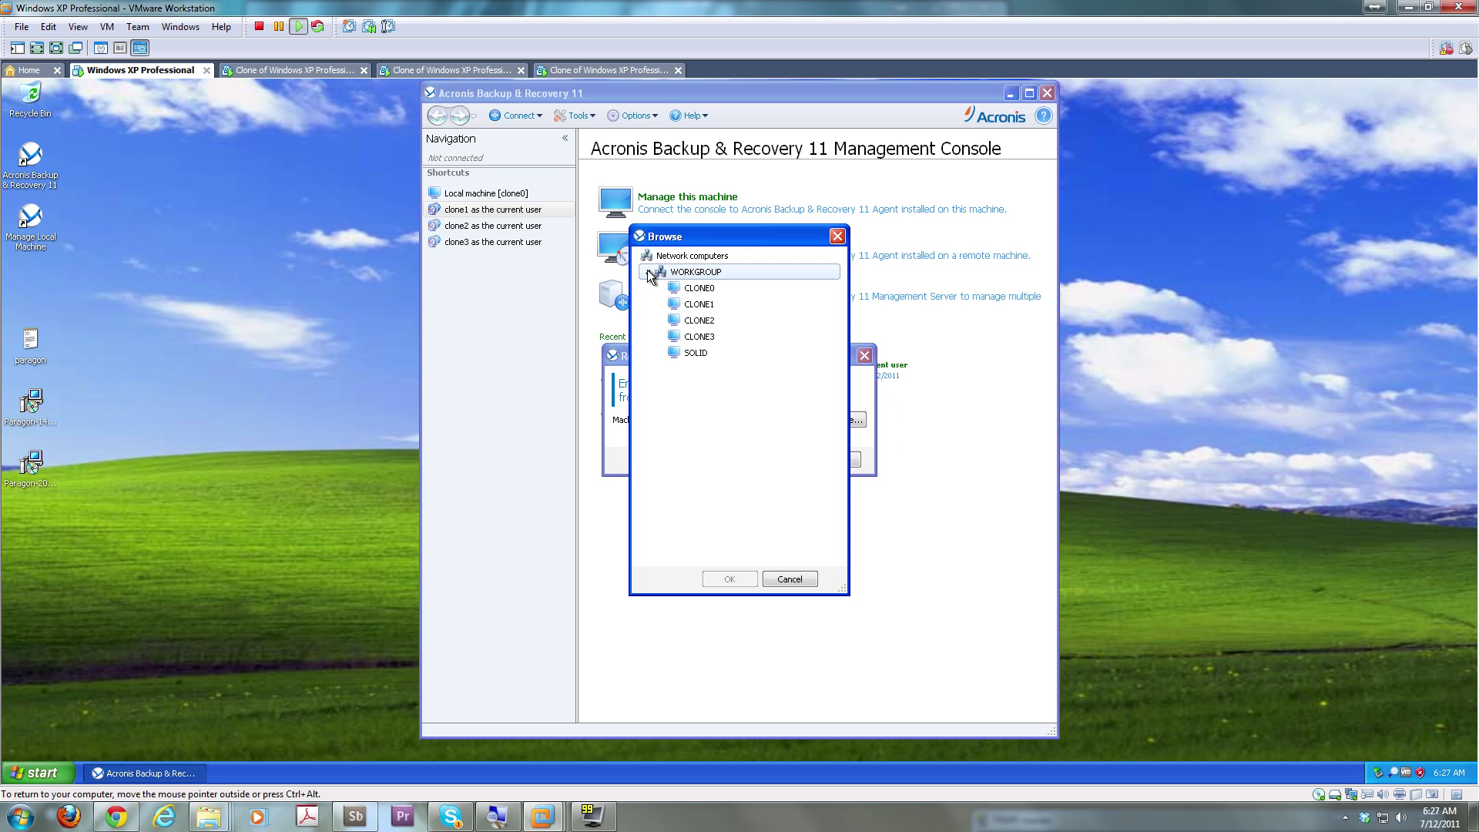
{"action": "left_click", "coordinate": [718, 306]}
{"action": "left_click", "coordinate": [723, 579]}
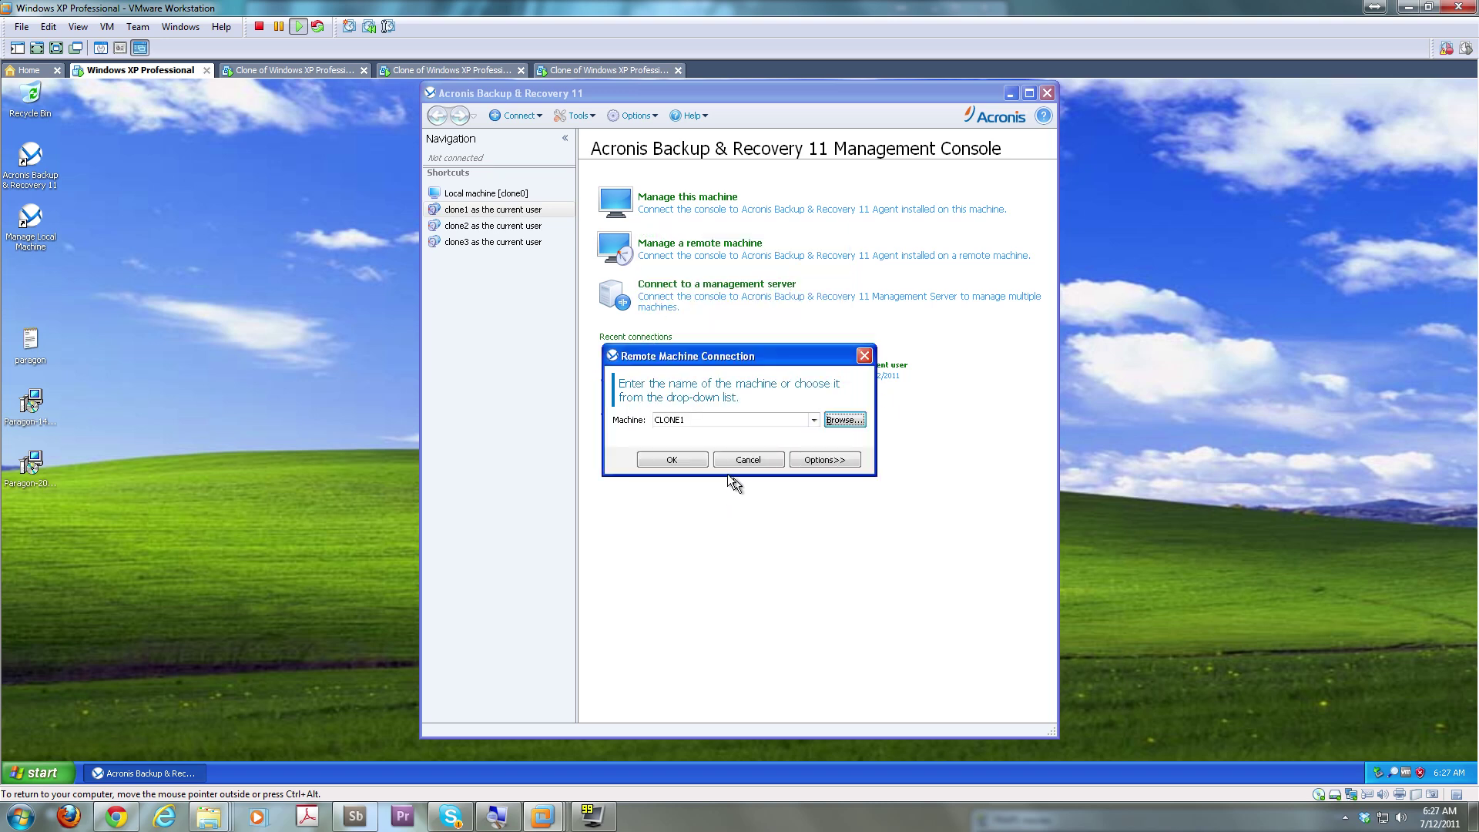
{"action": "left_click", "coordinate": [683, 460]}
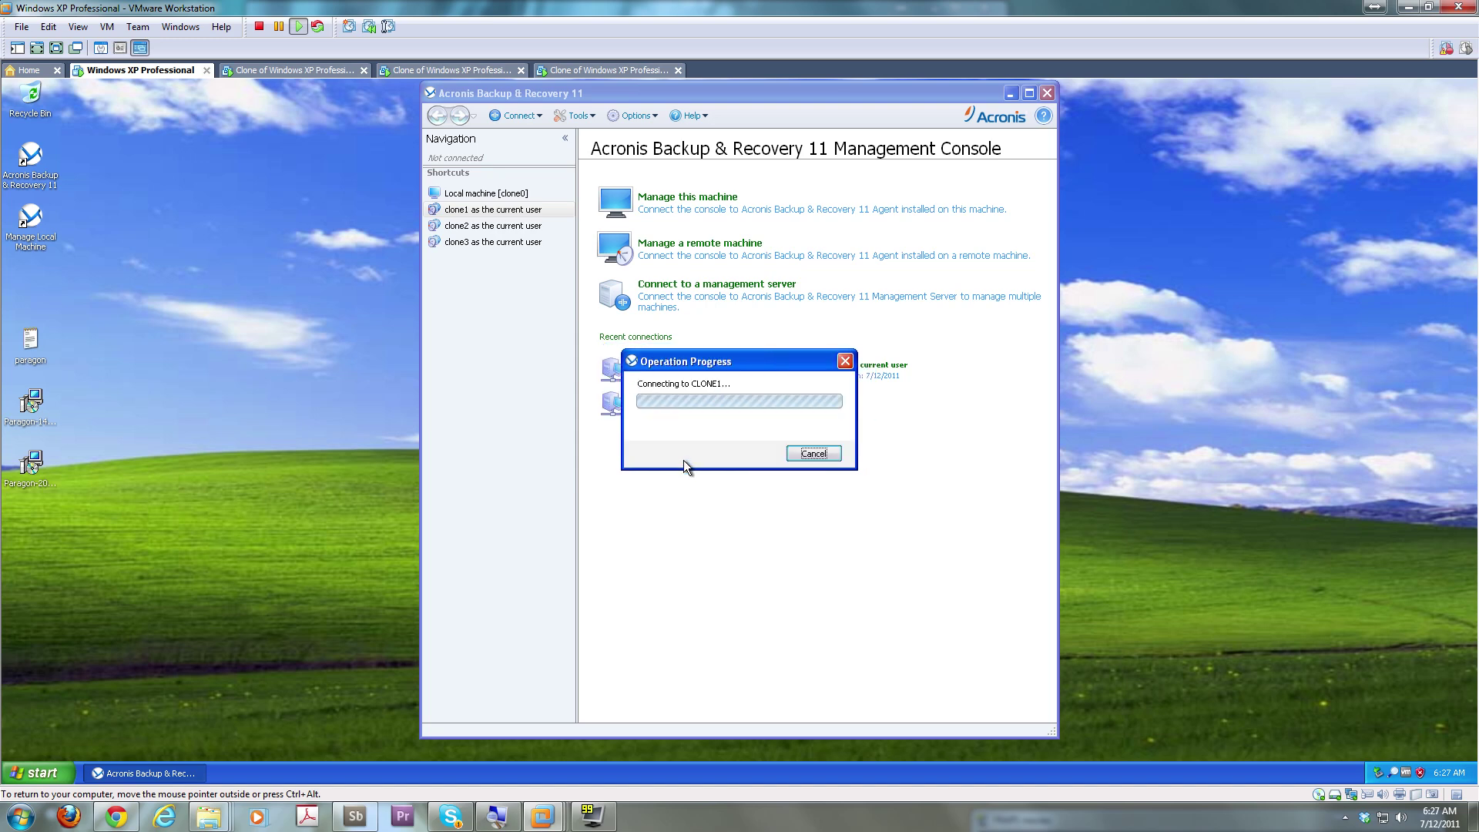
On the first clone VM, run services.msc, review the services, and close the Services window
{"action": "left_click", "coordinate": [316, 75]}
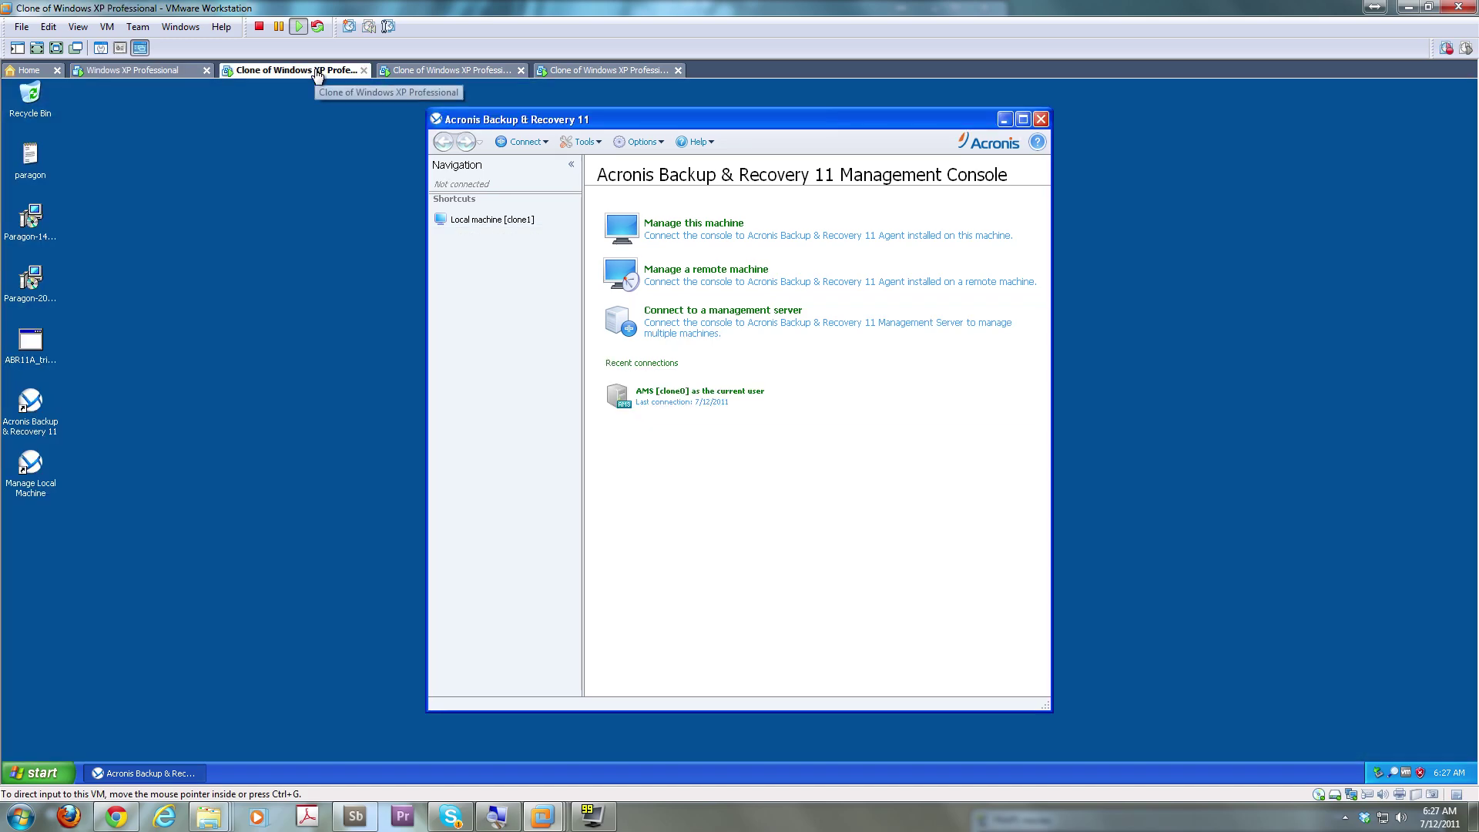
{"action": "left_click", "coordinate": [41, 776]}
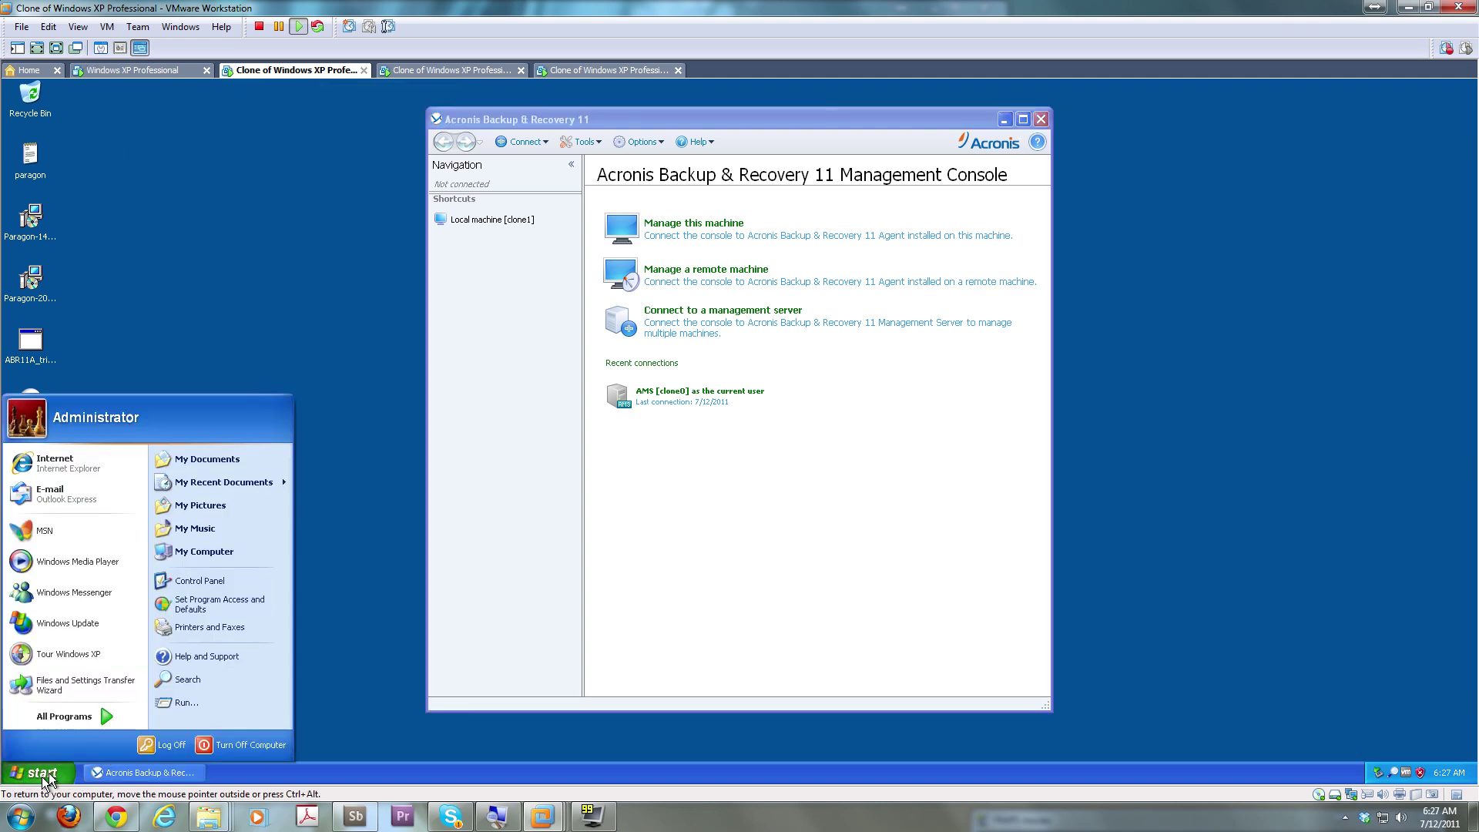
{"action": "left_click", "coordinate": [192, 701]}
{"action": "type", "text": "services."}
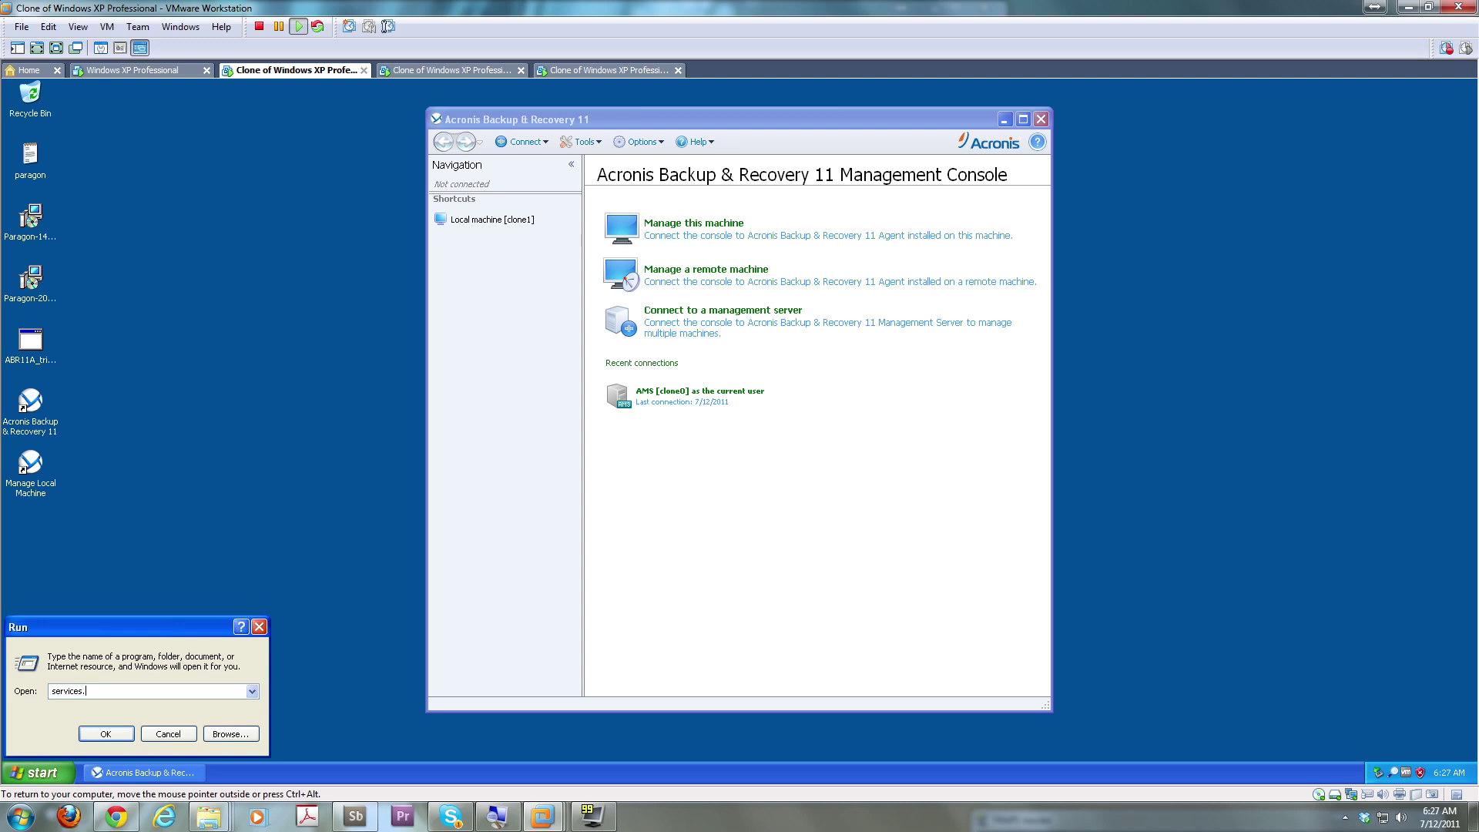
{"action": "type", "text": "msc"}
{"action": "key", "text": "Return"}
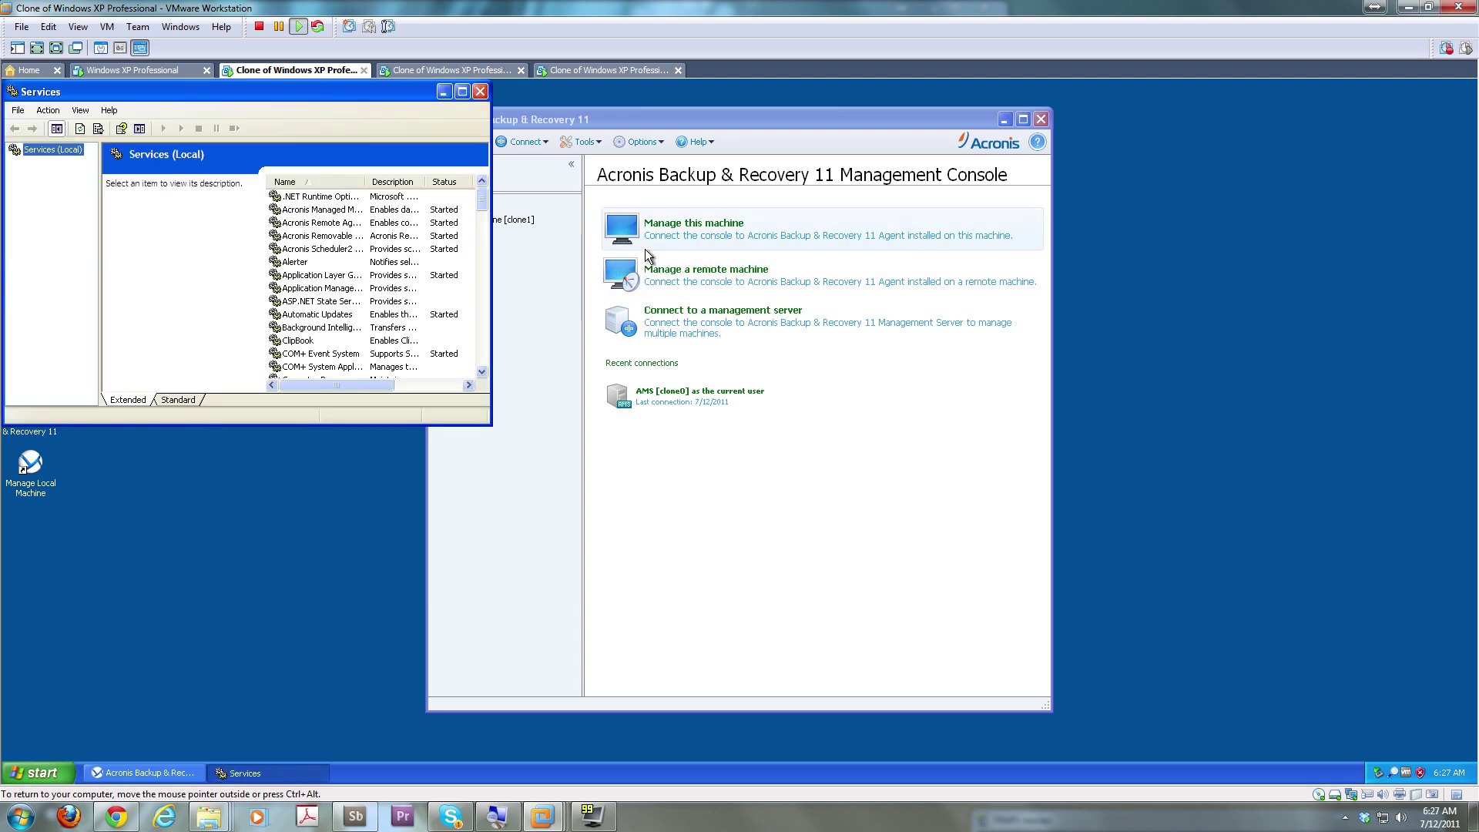
{"action": "mouse_move", "coordinate": [368, 384]}
{"action": "left_mouse_down"}
{"action": "mouse_move", "coordinate": [414, 389]}
{"action": "mouse_move", "coordinate": [339, 387]}
{"action": "left_mouse_up"}
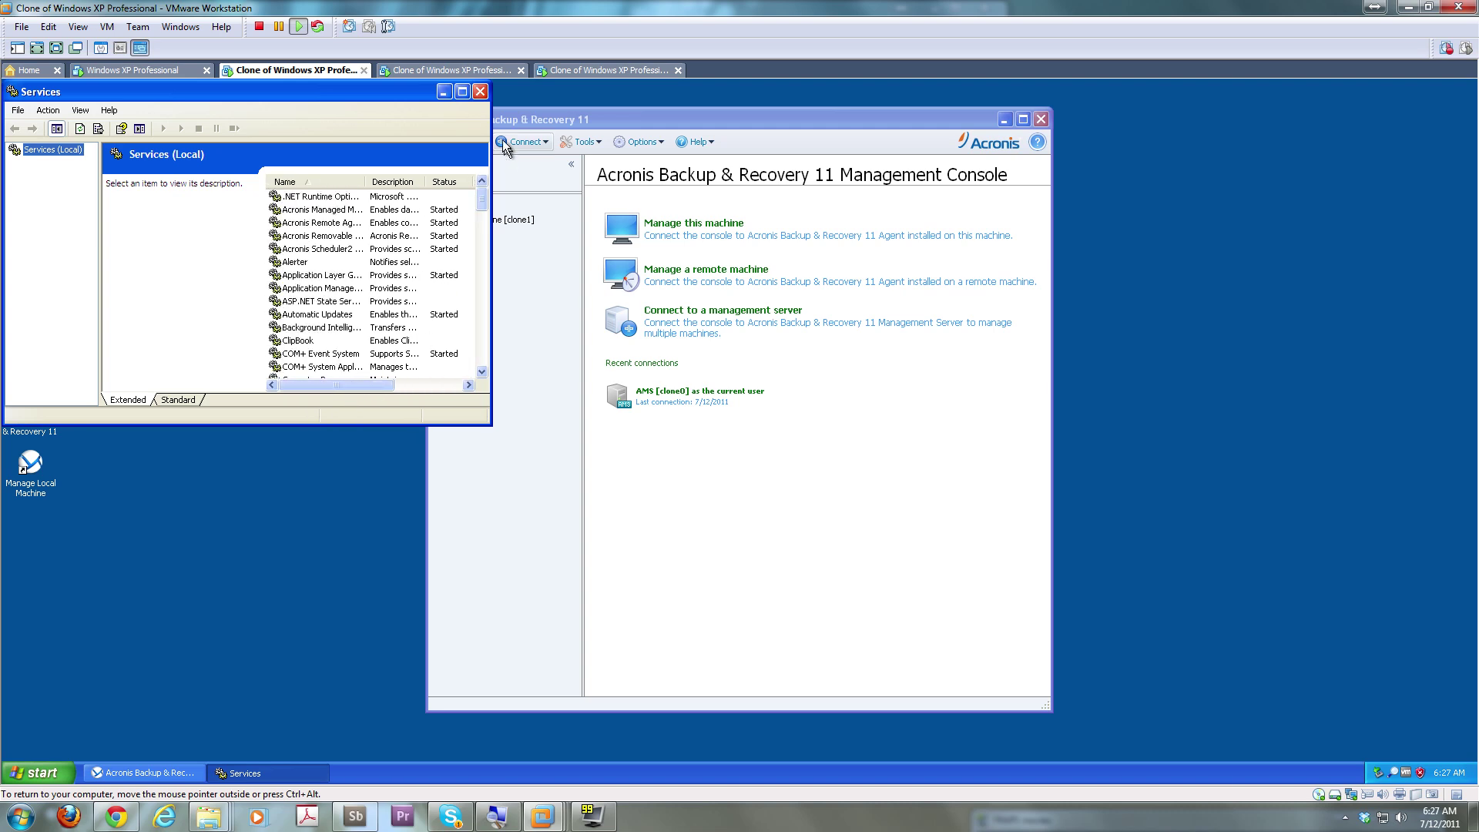
{"action": "left_click", "coordinate": [476, 90]}
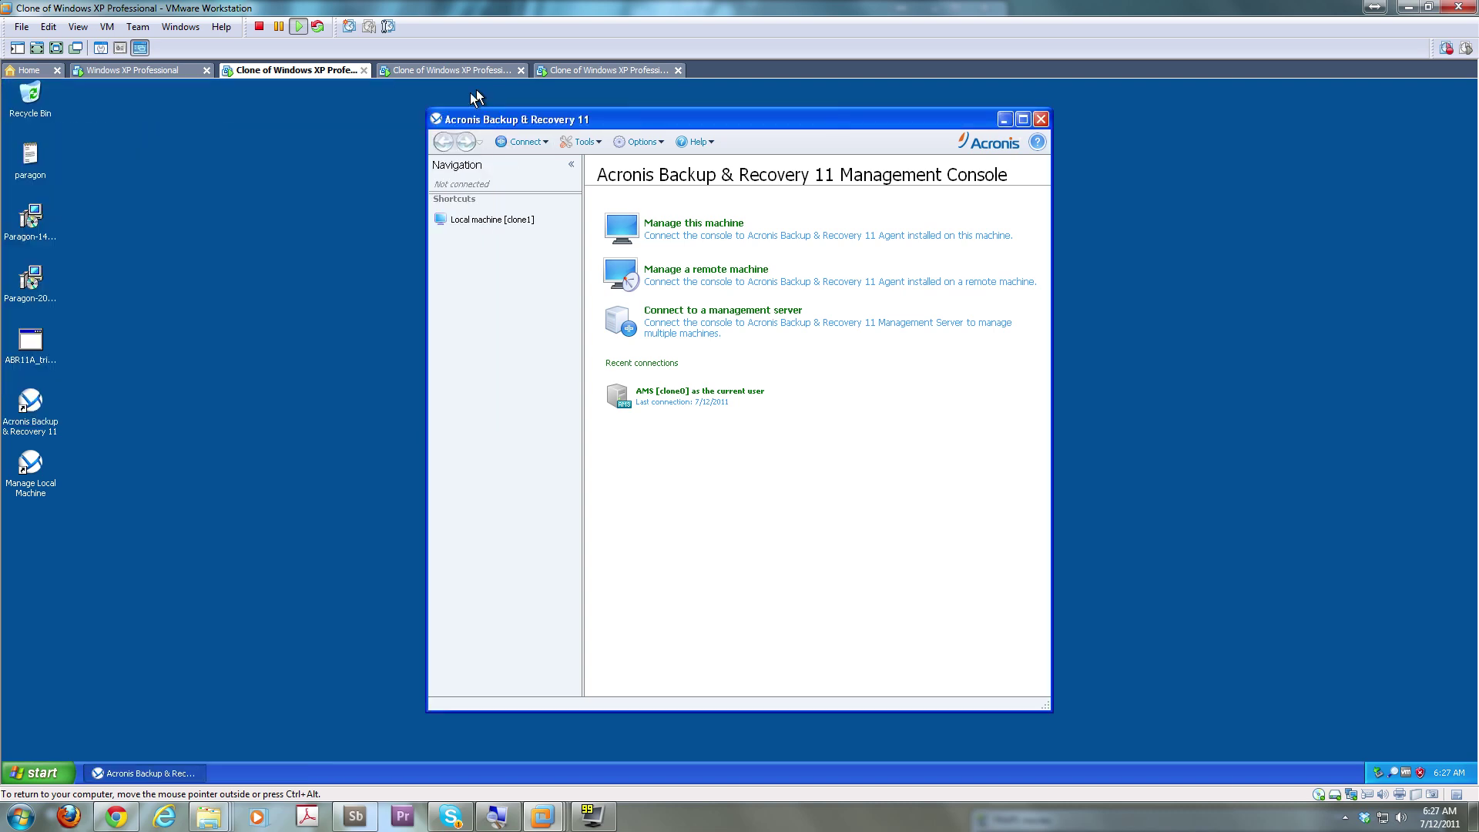
On the original XP VM, dismiss the CLONE1 connection error and look through the console's menus
{"action": "left_click", "coordinate": [161, 72]}
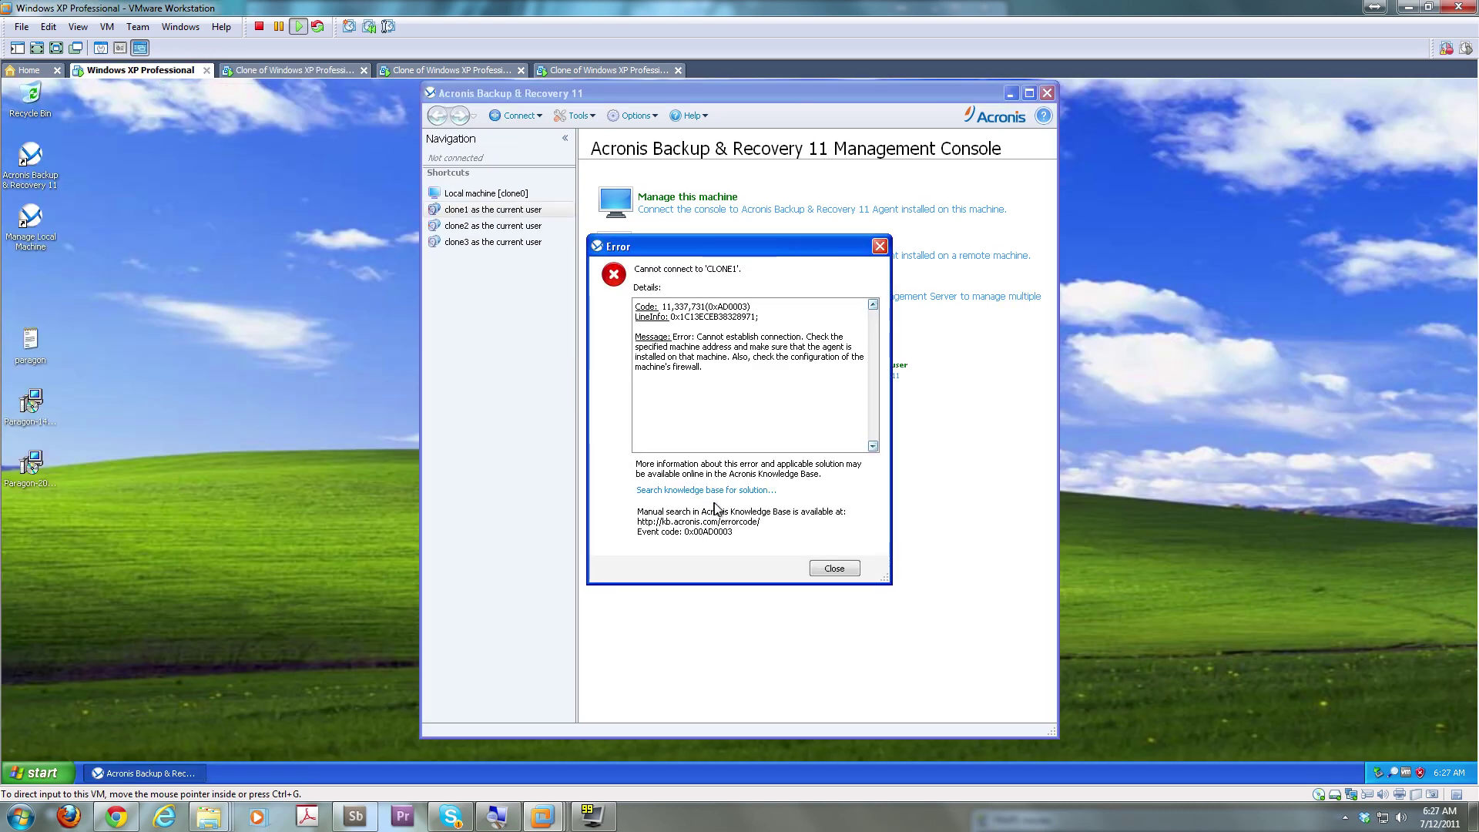
{"action": "left_click", "coordinate": [845, 572]}
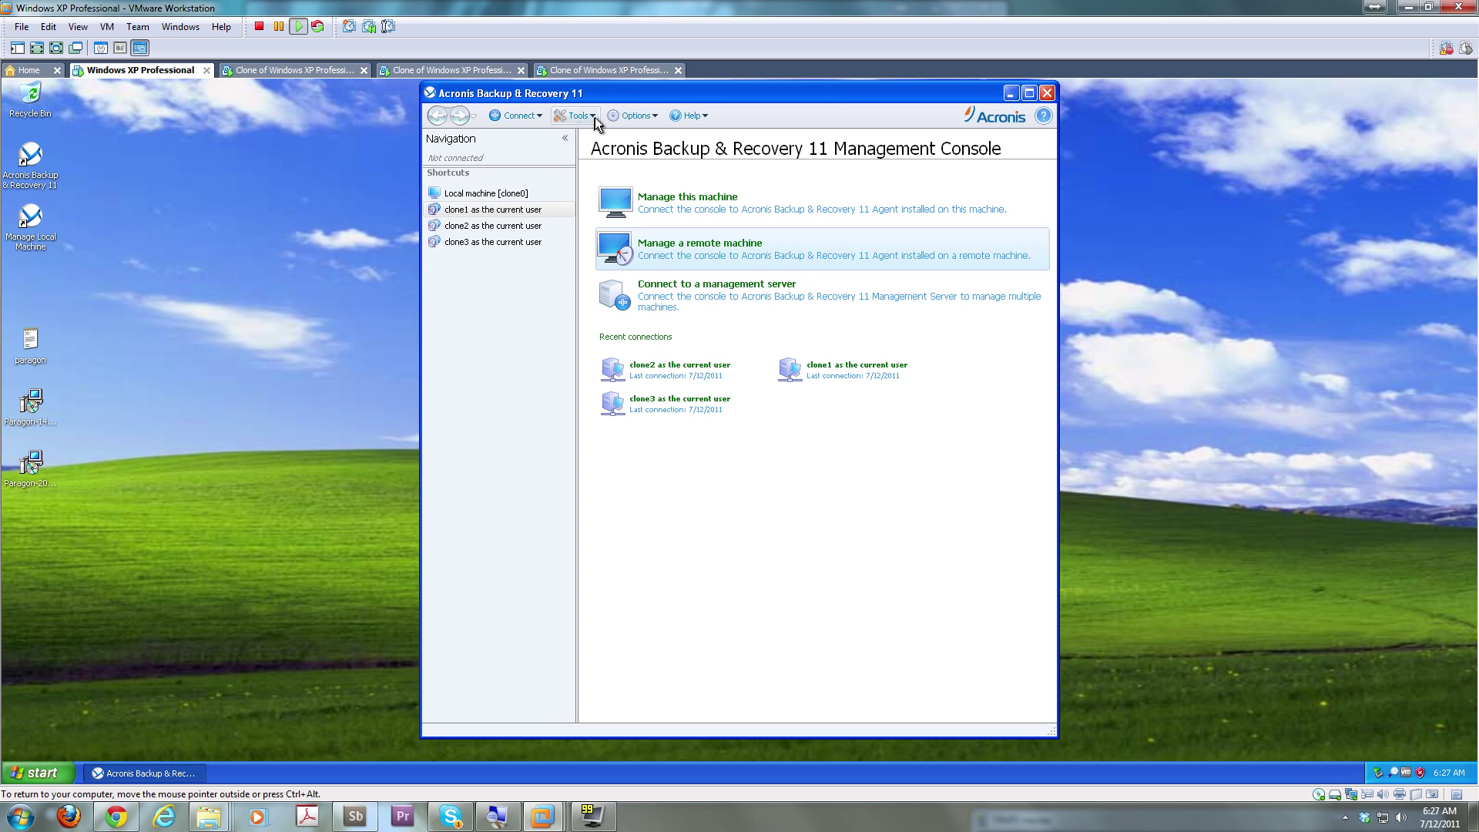
{"action": "left_click", "coordinate": [568, 116]}
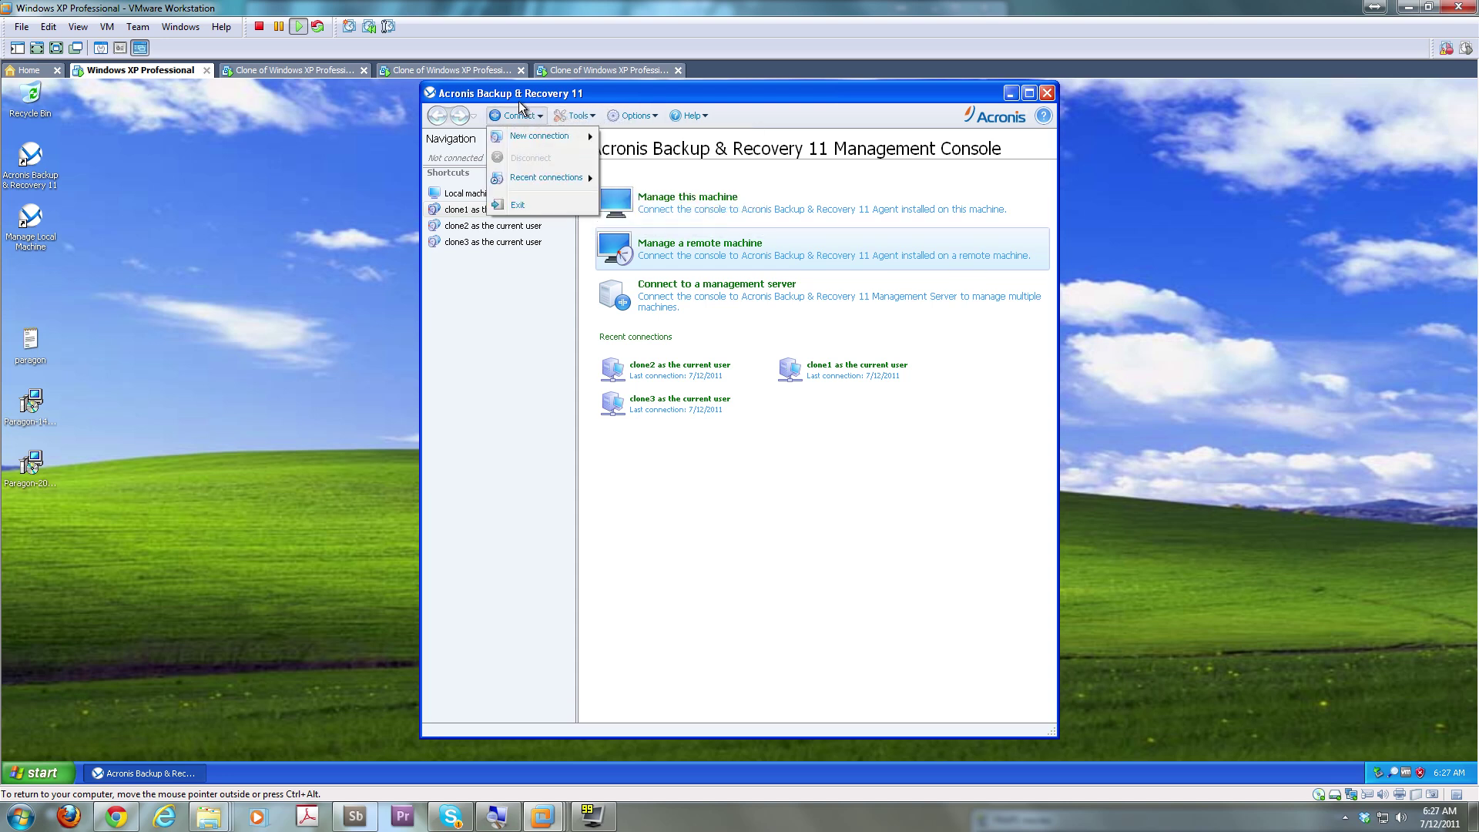
{"action": "mouse_move", "coordinate": [693, 116]}
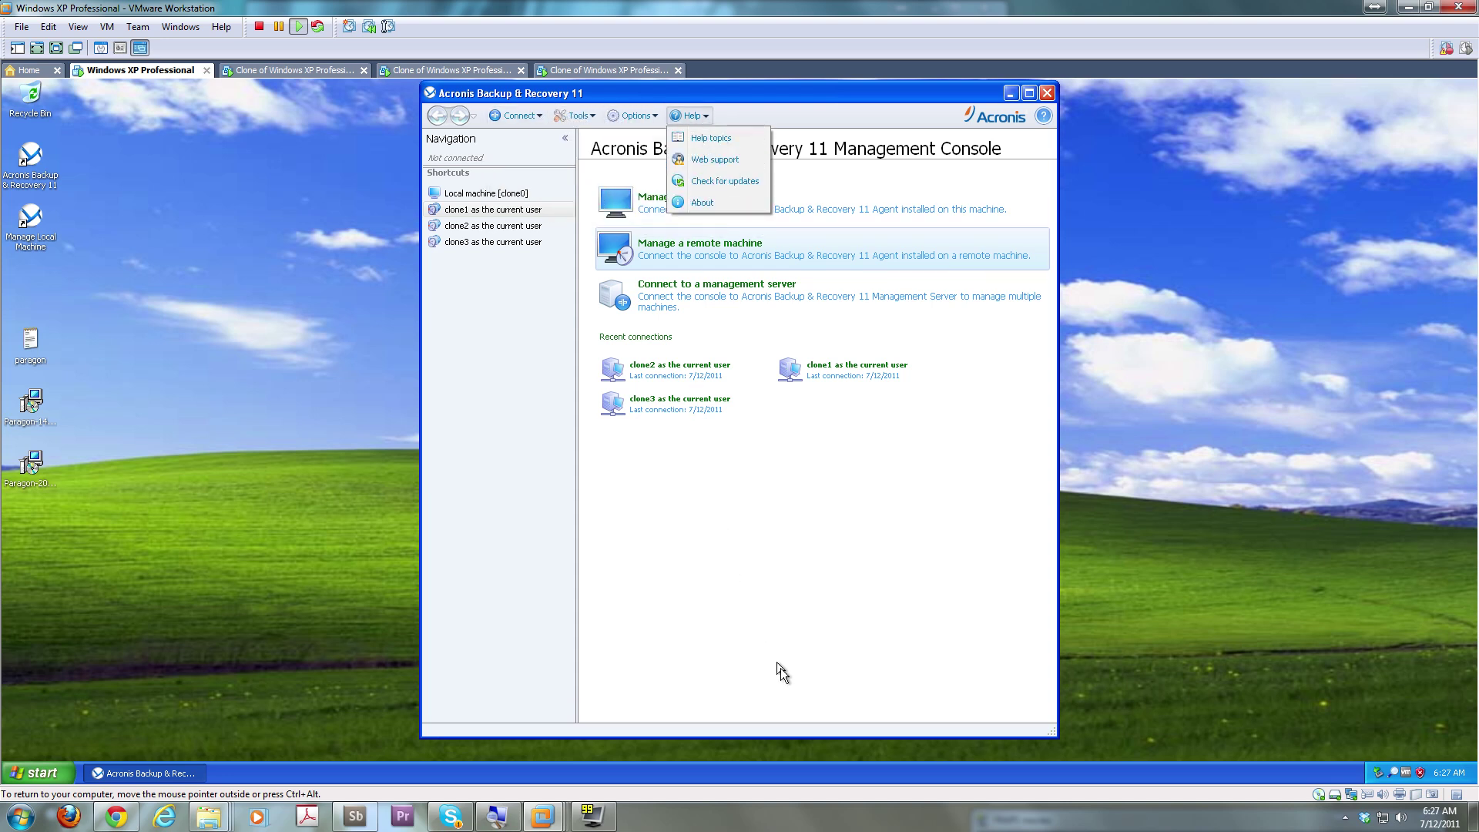
{"action": "left_click", "coordinate": [749, 648]}
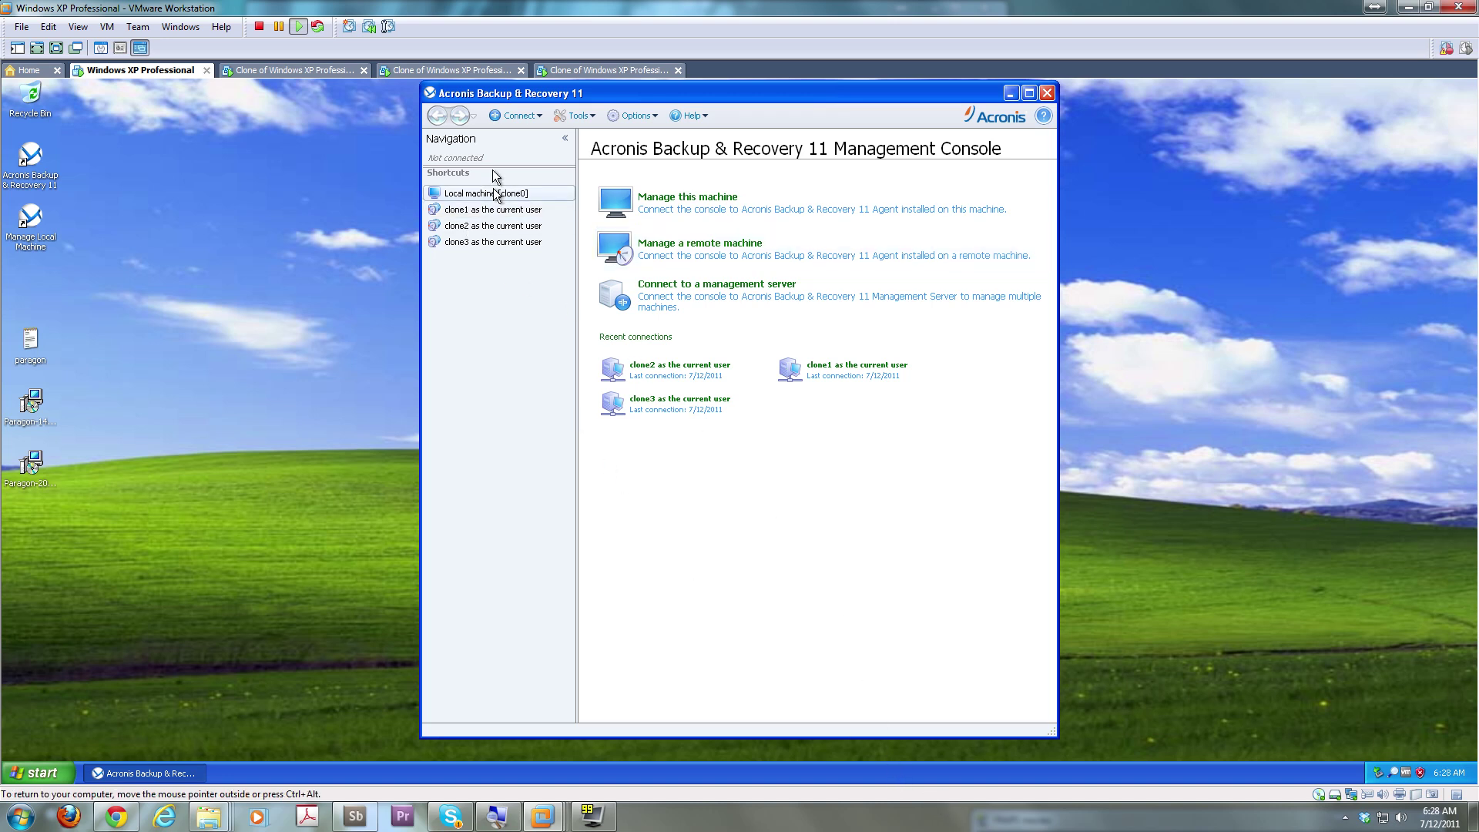
{"action": "left_click", "coordinate": [644, 116]}
{"action": "mouse_move", "coordinate": [653, 147]}
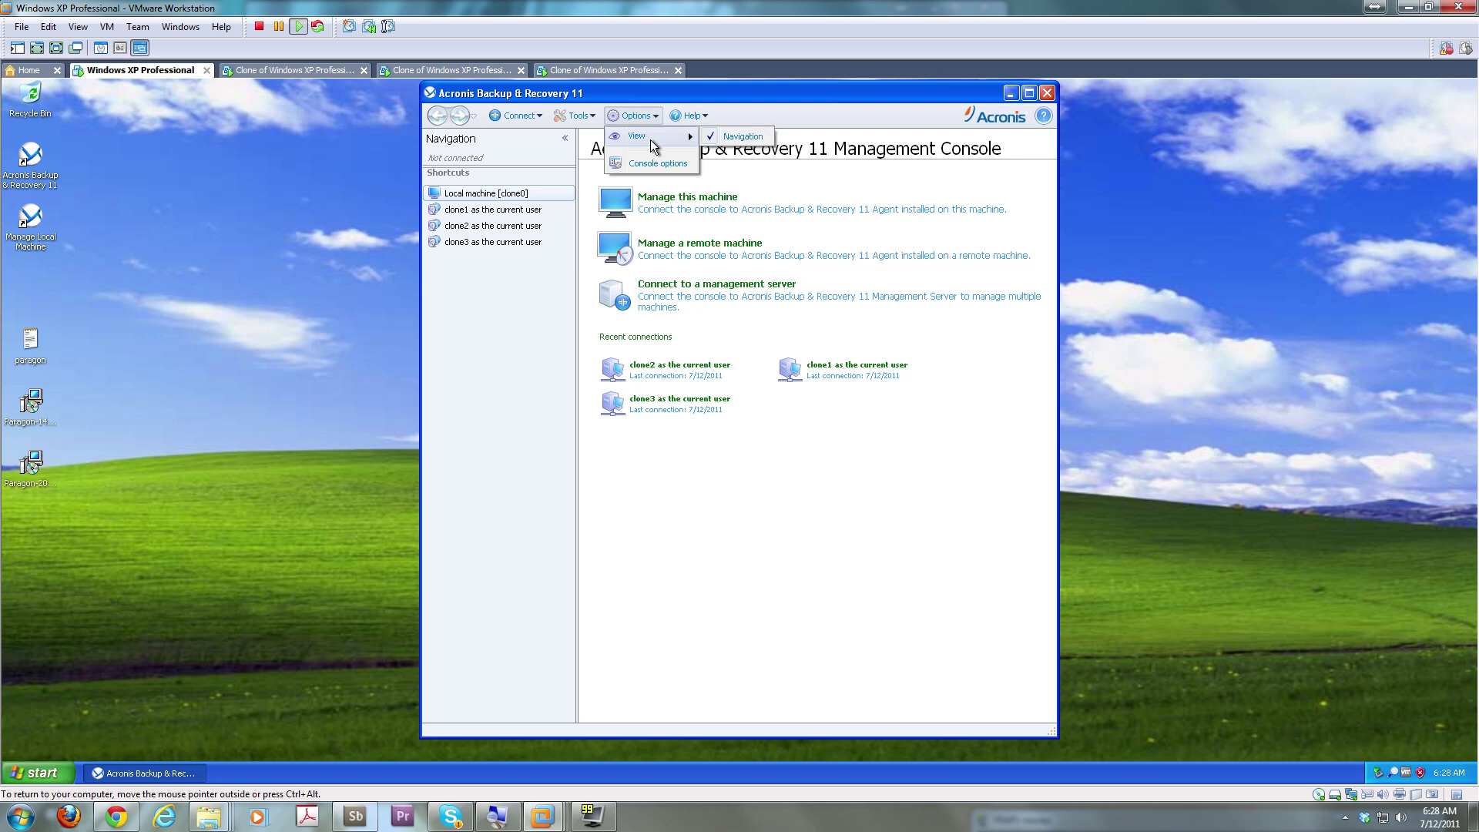
Check the three clone VM tabs, then return to the original XP VM and close the view menu
{"action": "left_click", "coordinate": [293, 70]}
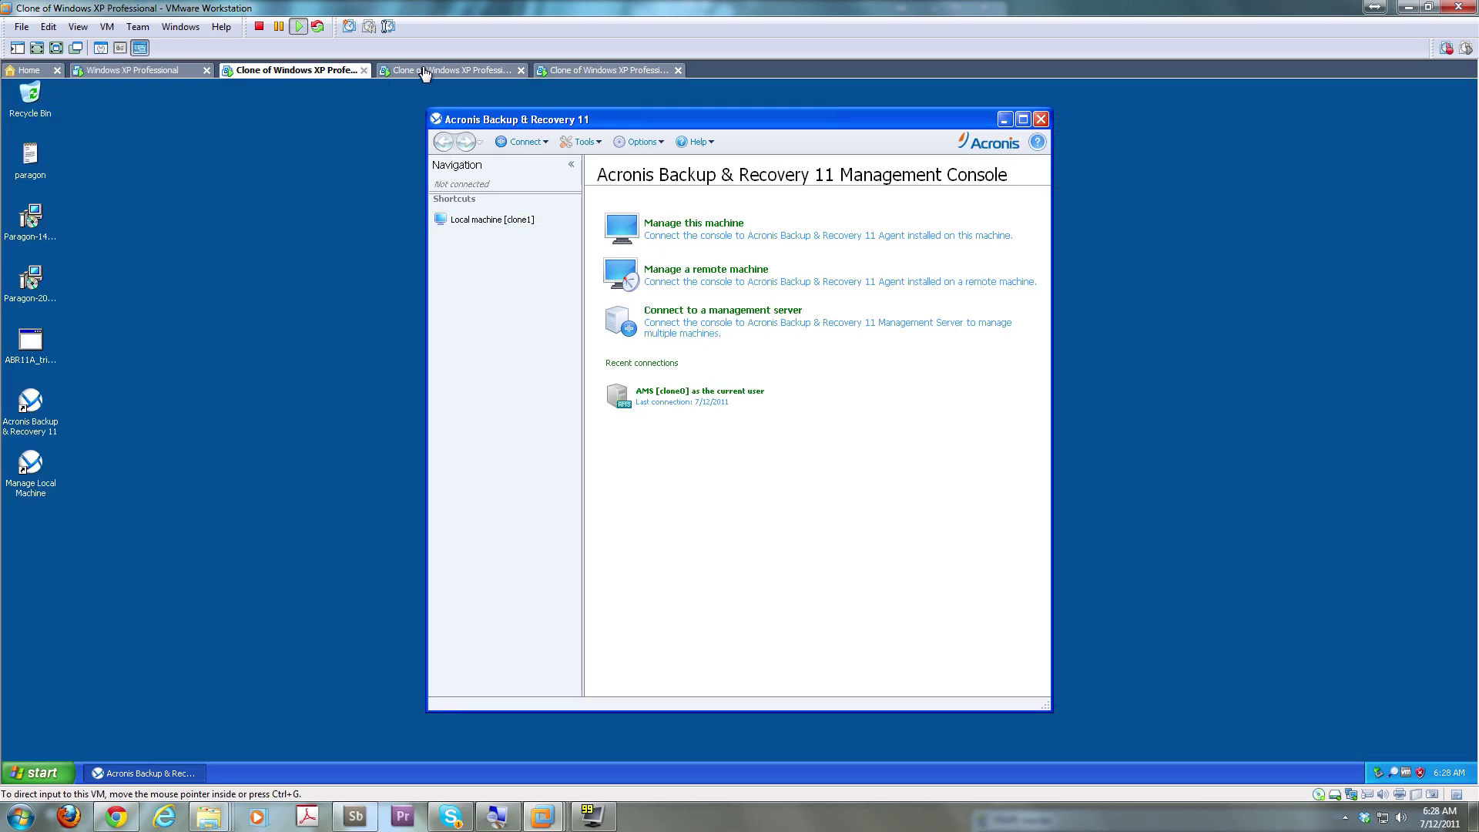
{"action": "left_click", "coordinate": [423, 70]}
{"action": "left_click", "coordinate": [555, 70]}
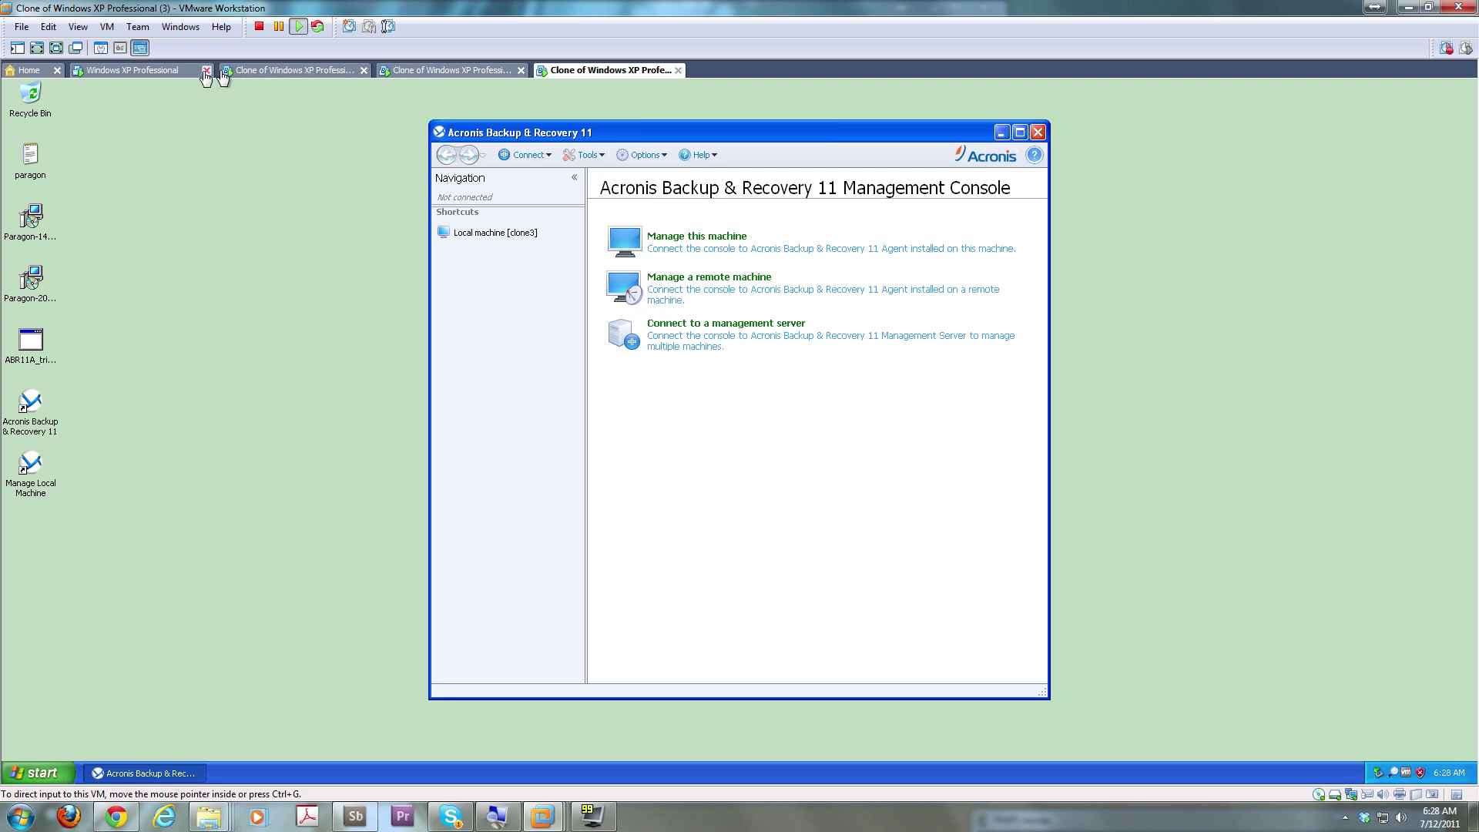
{"action": "left_click", "coordinate": [143, 70]}
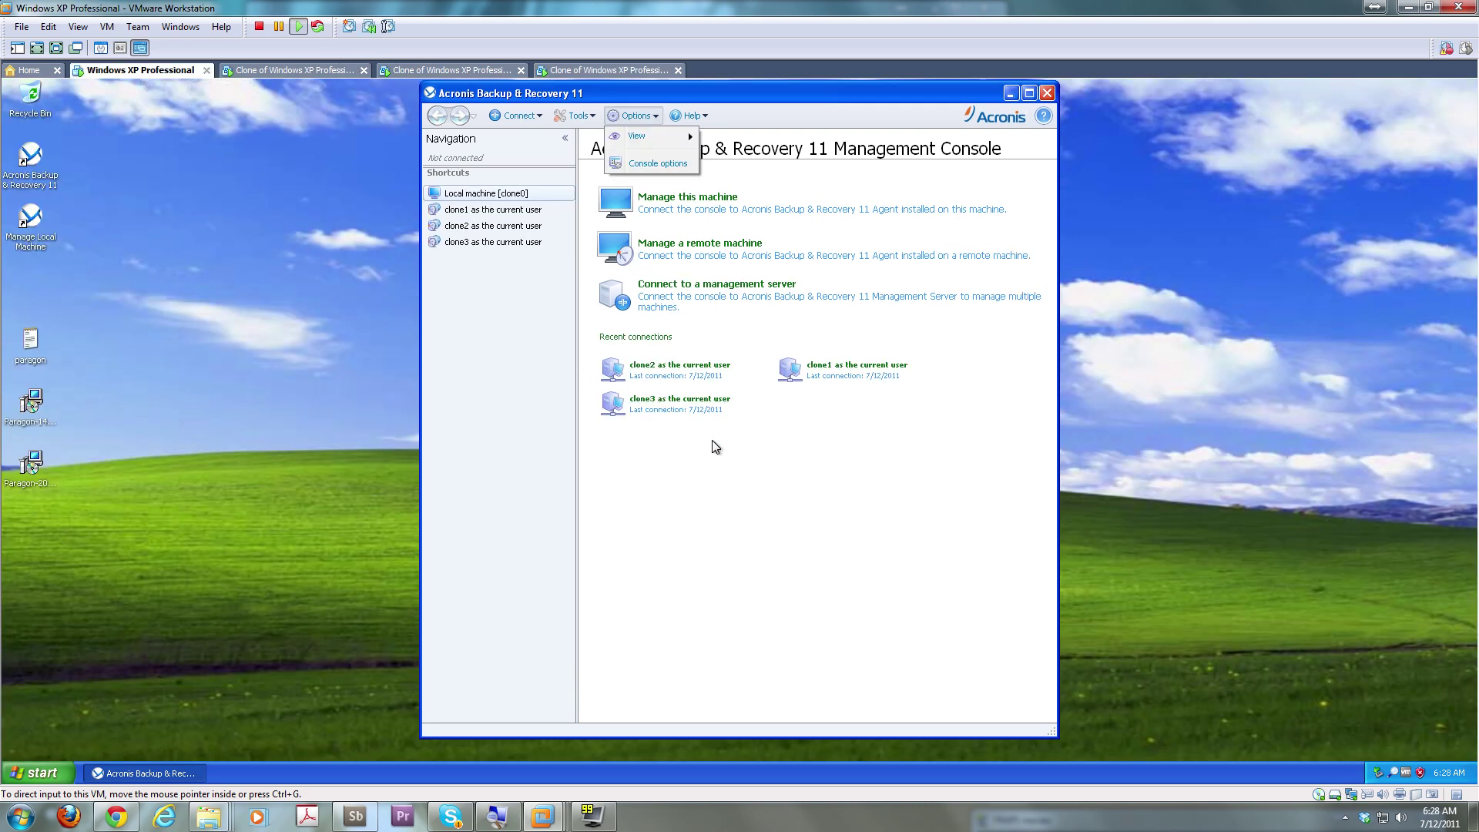
{"action": "left_click", "coordinate": [588, 131]}
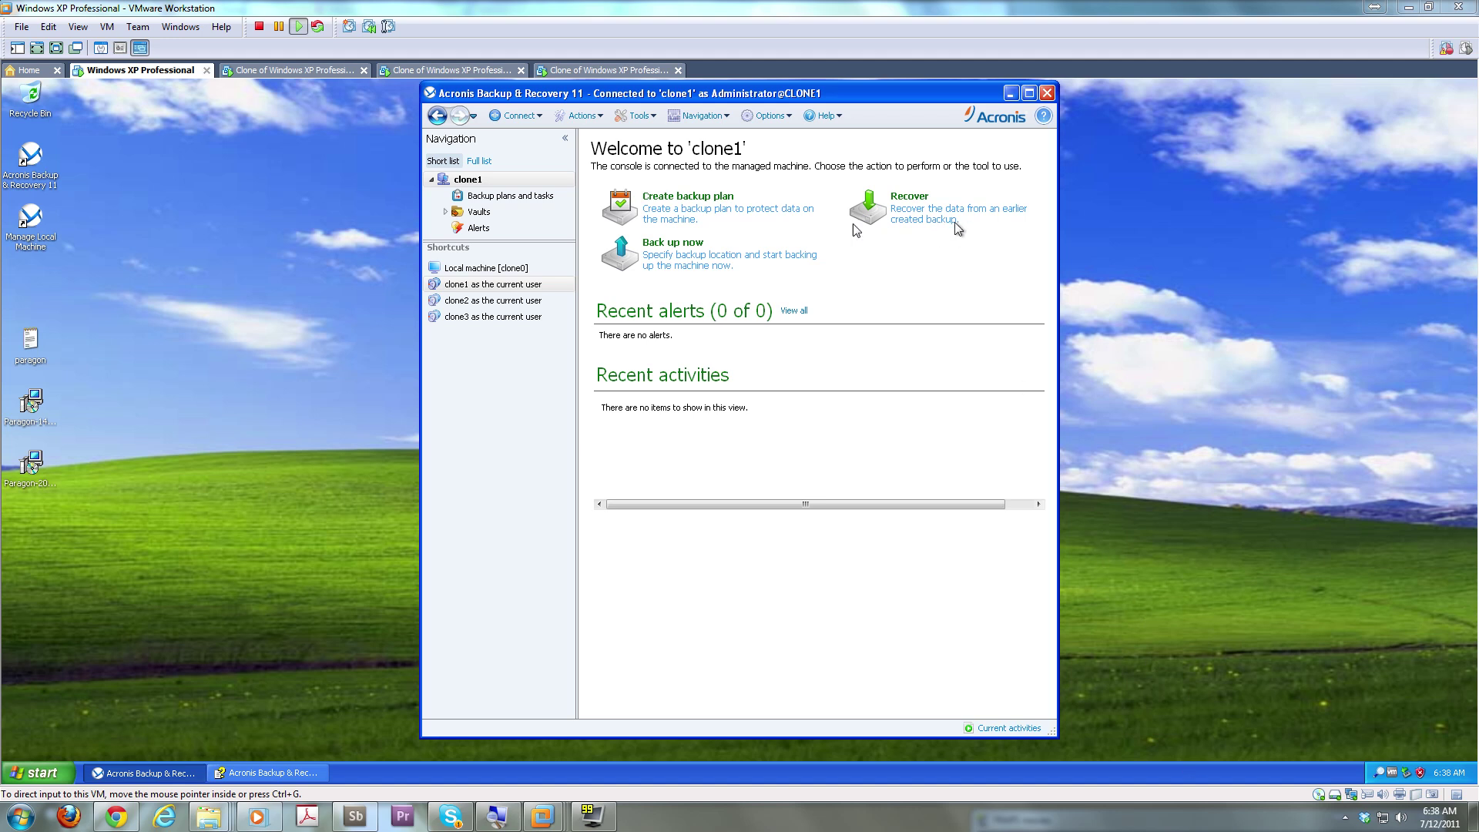
Start a backup plan for clone1, browse Centralized and Personal vault locations, cancel, and open Help
{"action": "left_click", "coordinate": [690, 205]}
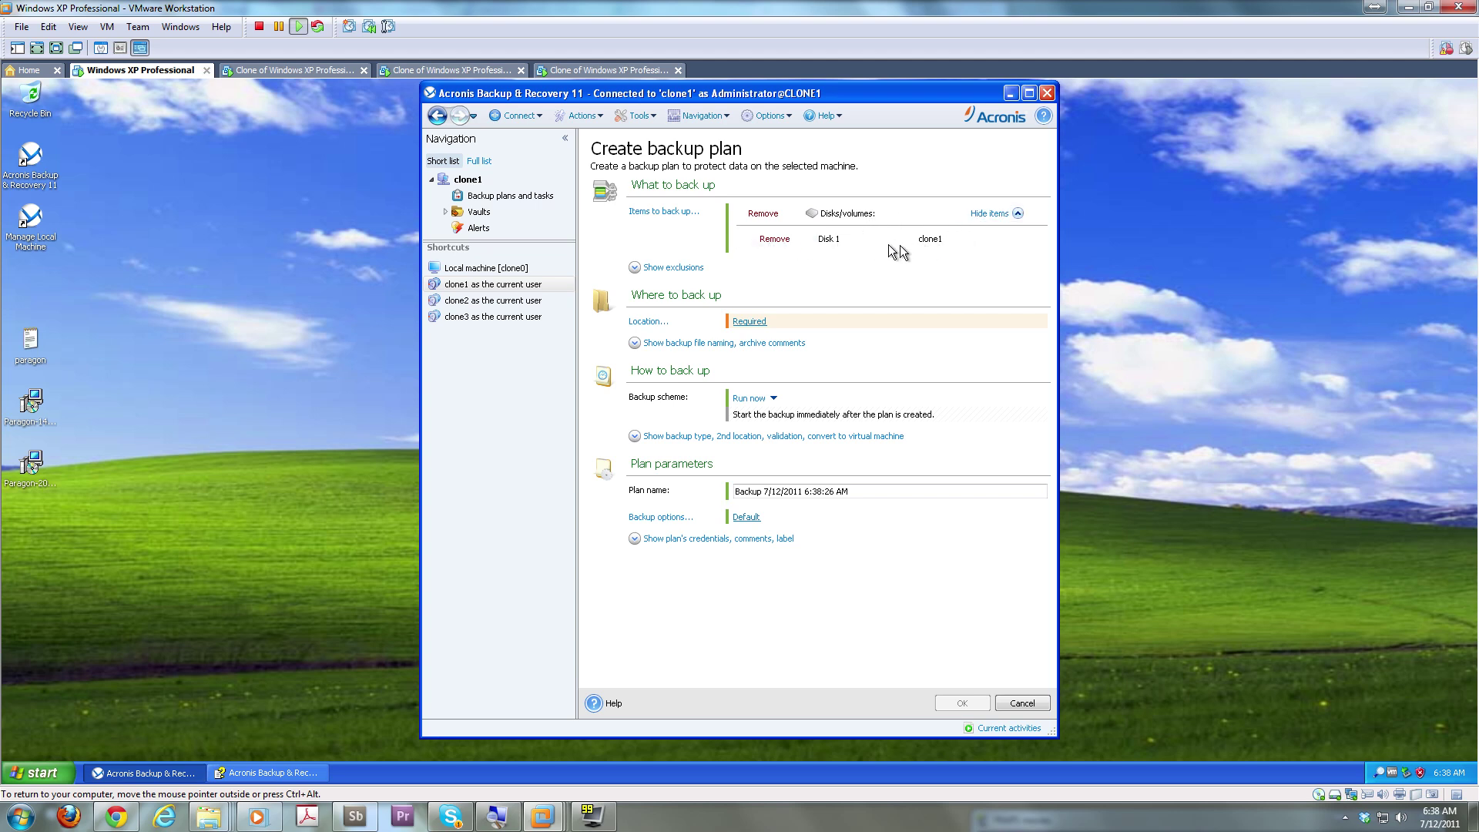
{"action": "left_click", "coordinate": [749, 322]}
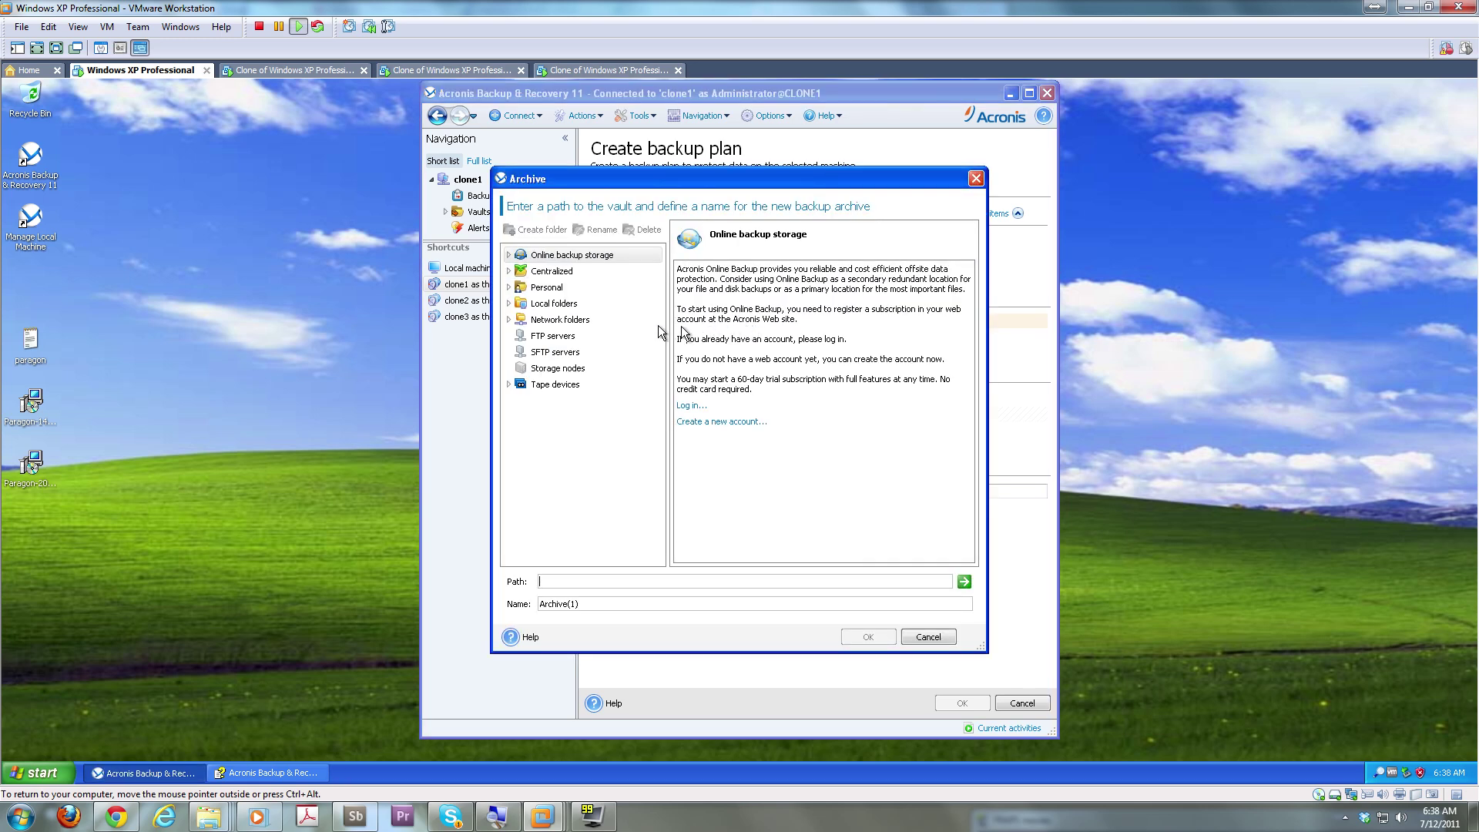
{"action": "left_click", "coordinate": [572, 275]}
{"action": "left_click", "coordinate": [579, 290]}
{"action": "left_click", "coordinate": [600, 273]}
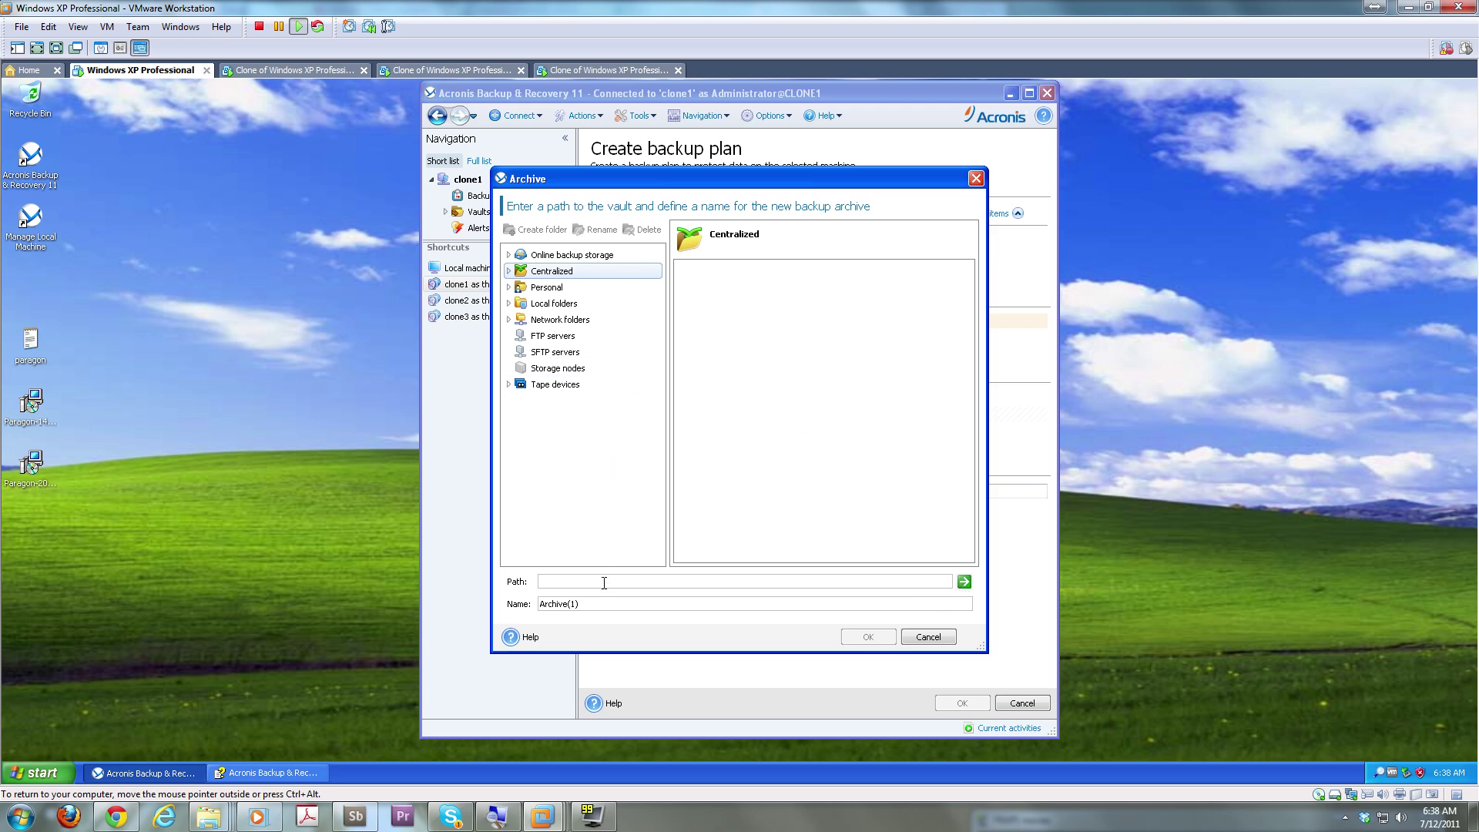
{"action": "left_click", "coordinate": [928, 636]}
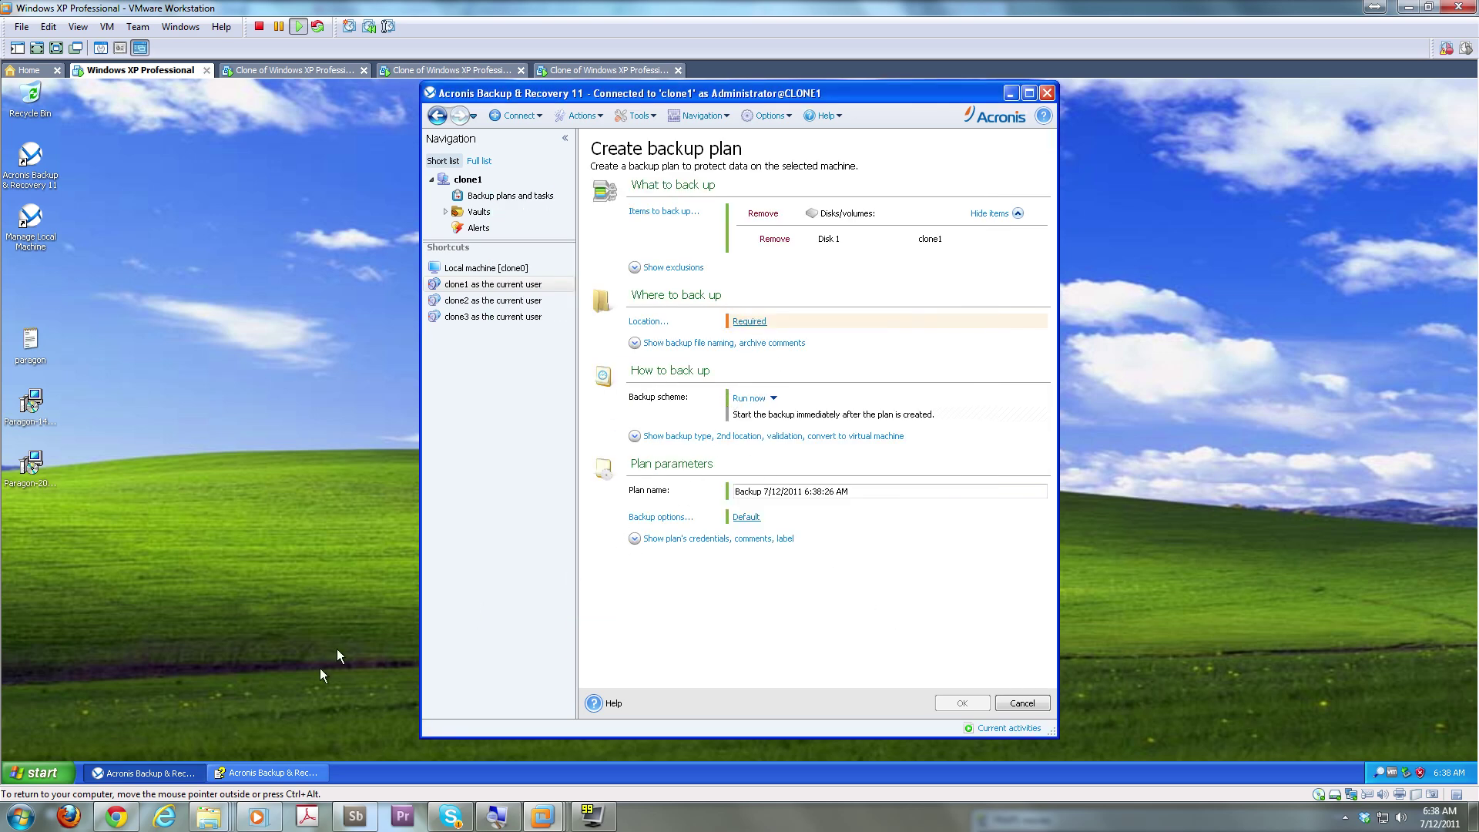
{"action": "left_click", "coordinate": [270, 772]}
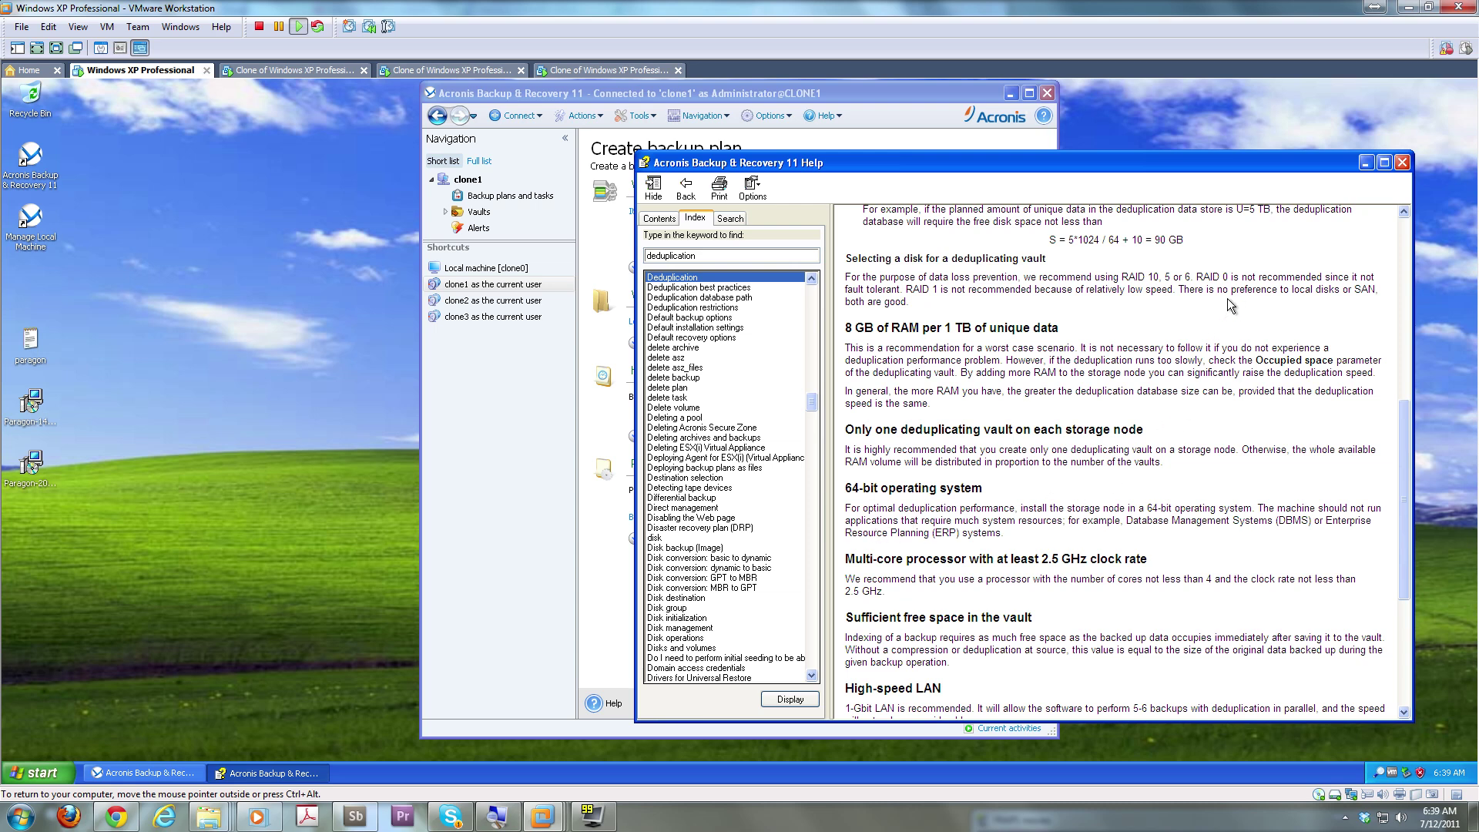
Close the help window and keep Run now as the backup scheme
{"action": "left_click", "coordinate": [1402, 162]}
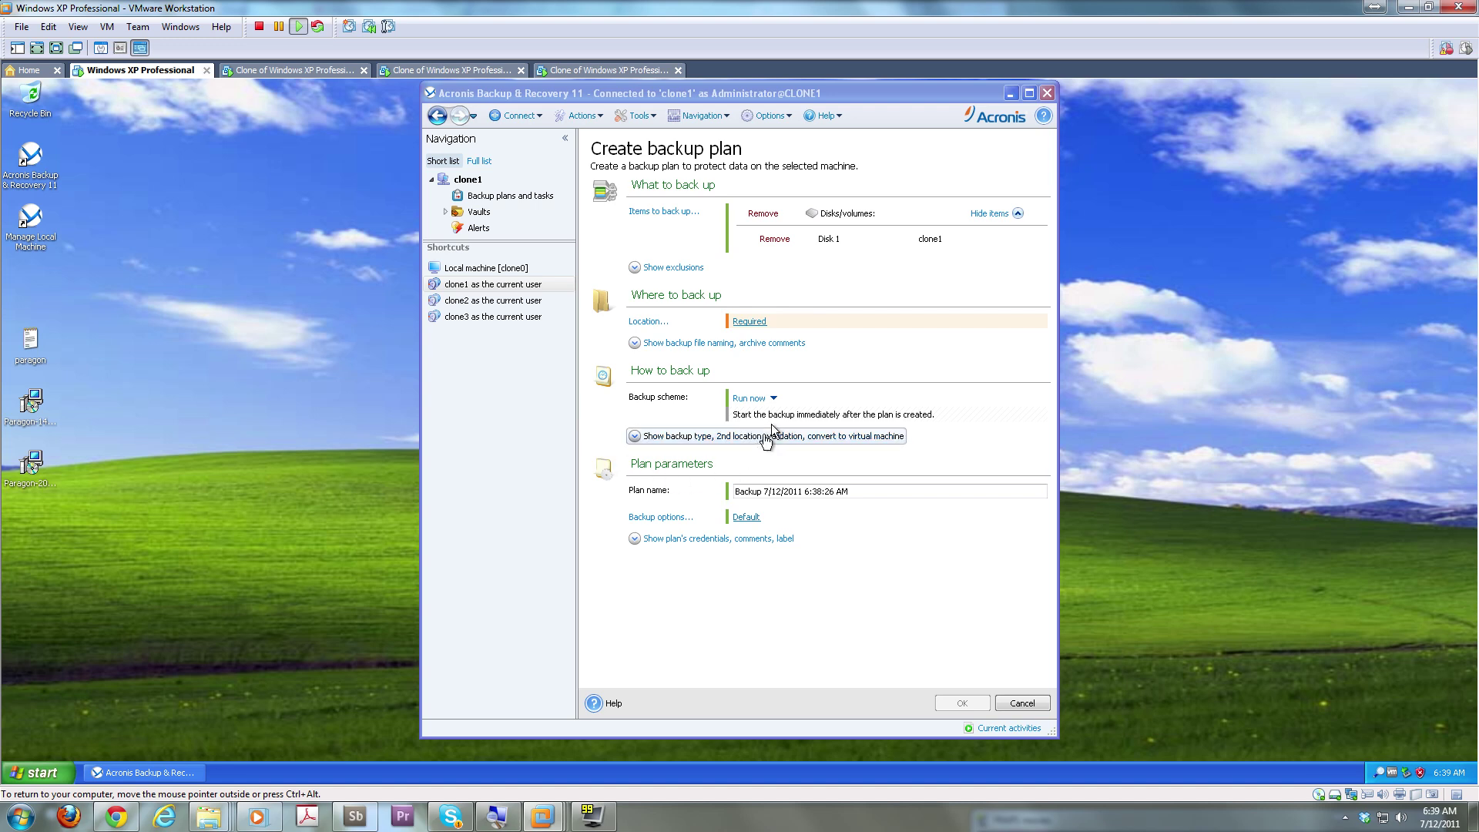
{"action": "left_click", "coordinate": [773, 399]}
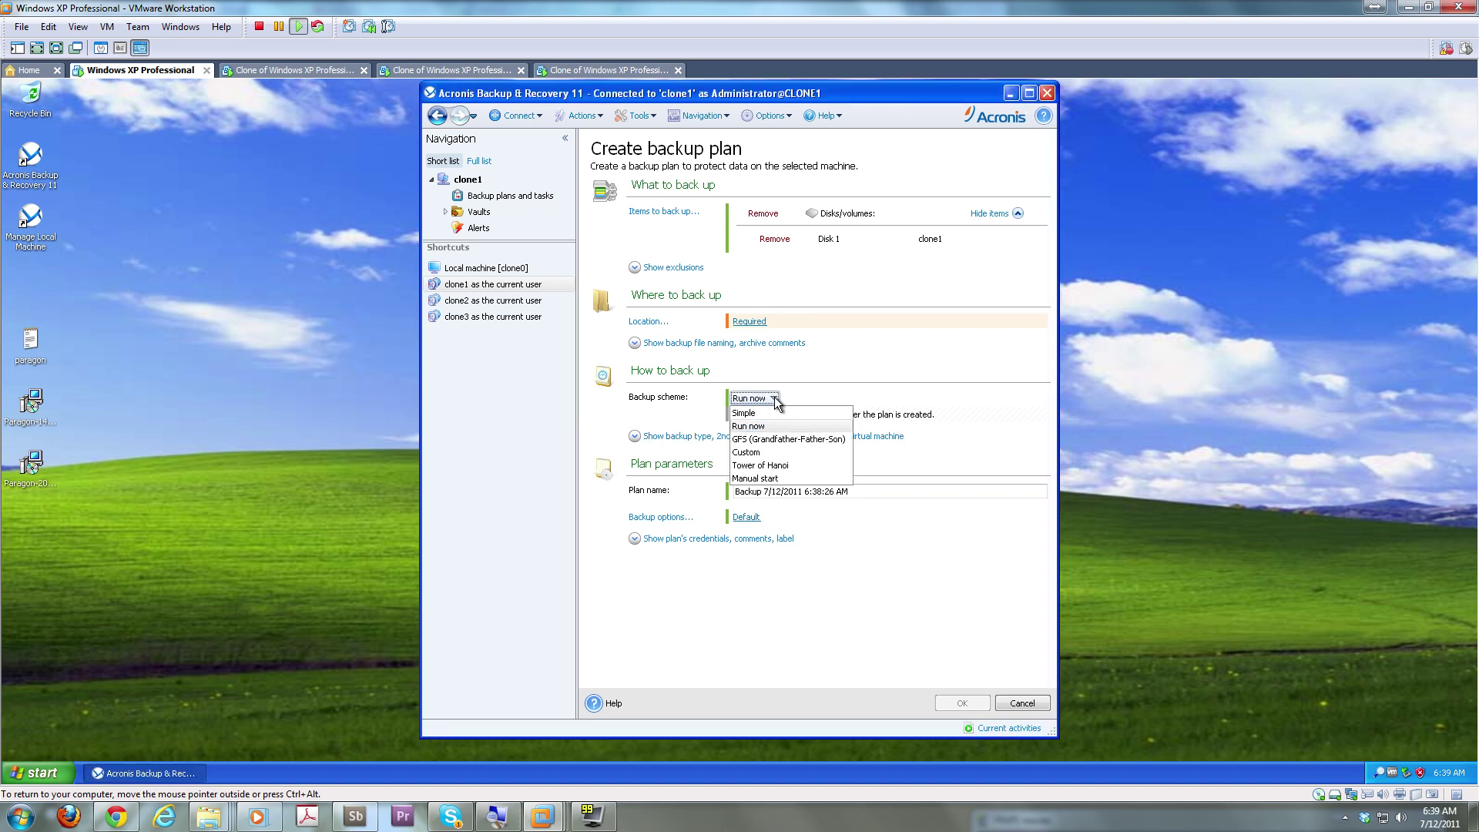
{"action": "left_click", "coordinate": [774, 399]}
{"action": "left_click", "coordinate": [774, 399]}
{"action": "left_click", "coordinate": [774, 399]}
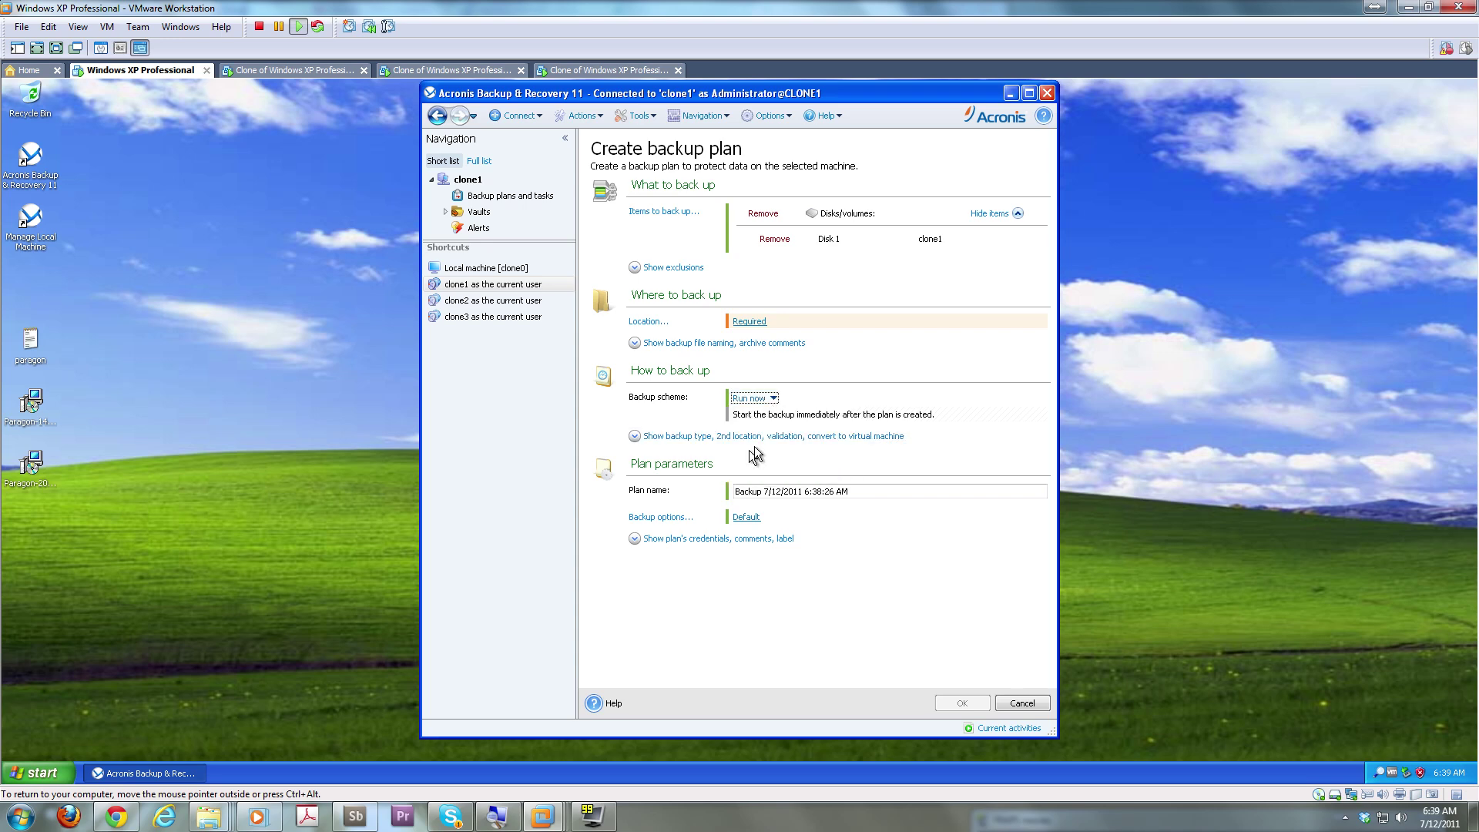
Expand and then collapse the backup type, validation and conversion settings
{"action": "left_click", "coordinate": [636, 438]}
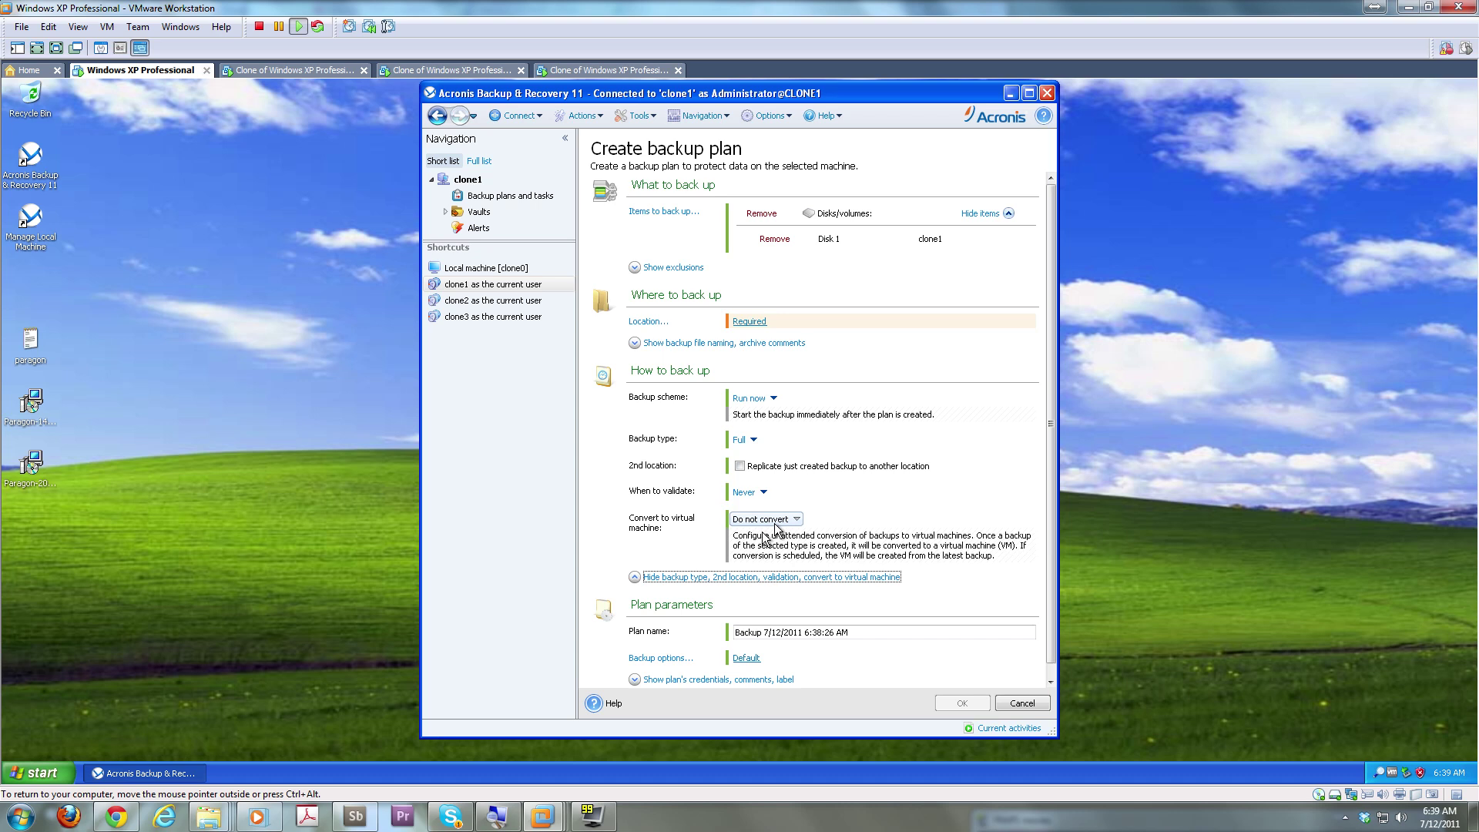
{"action": "left_click", "coordinate": [641, 579]}
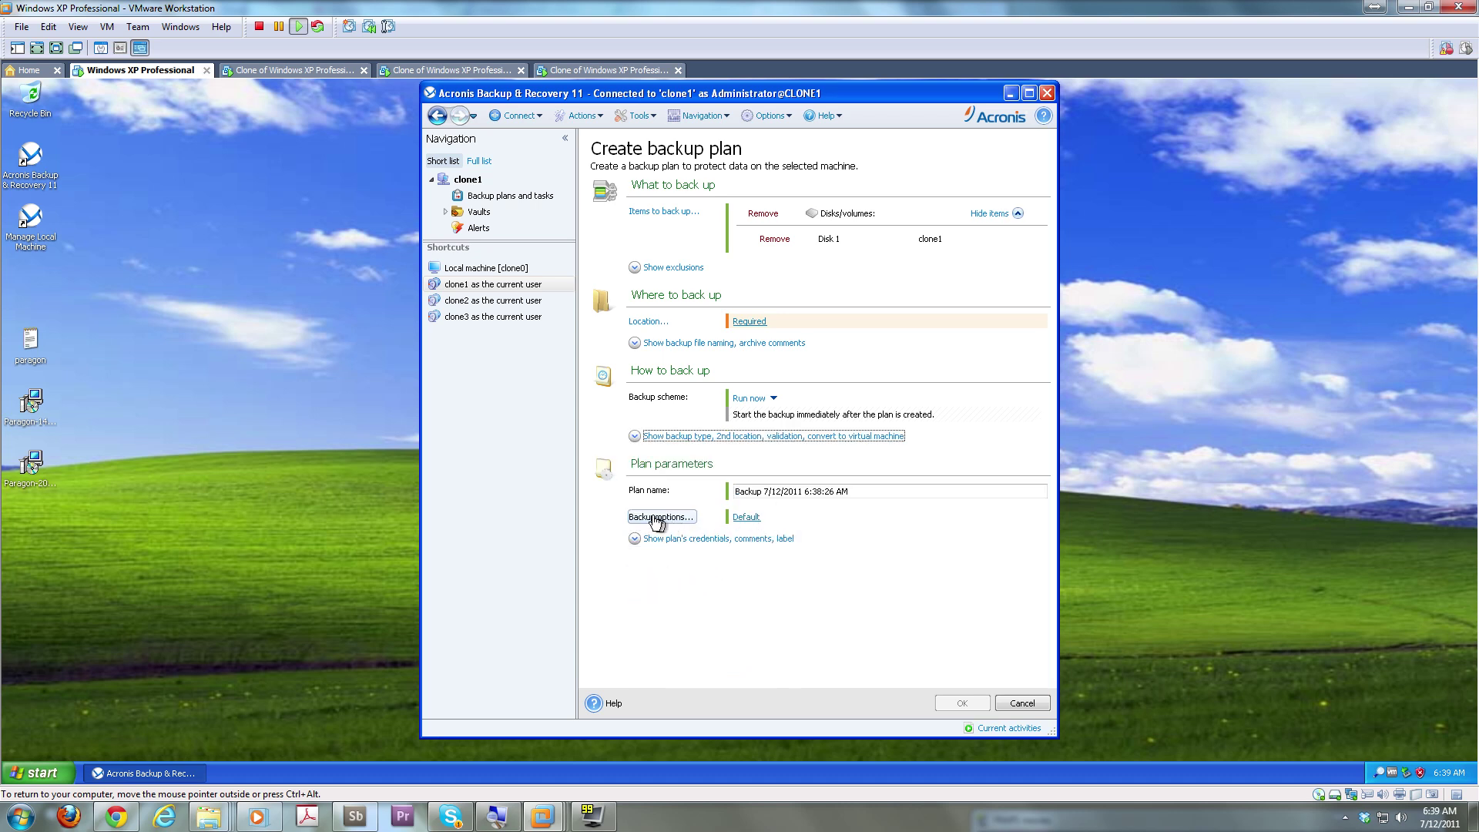
{"action": "left_click", "coordinate": [515, 302]}
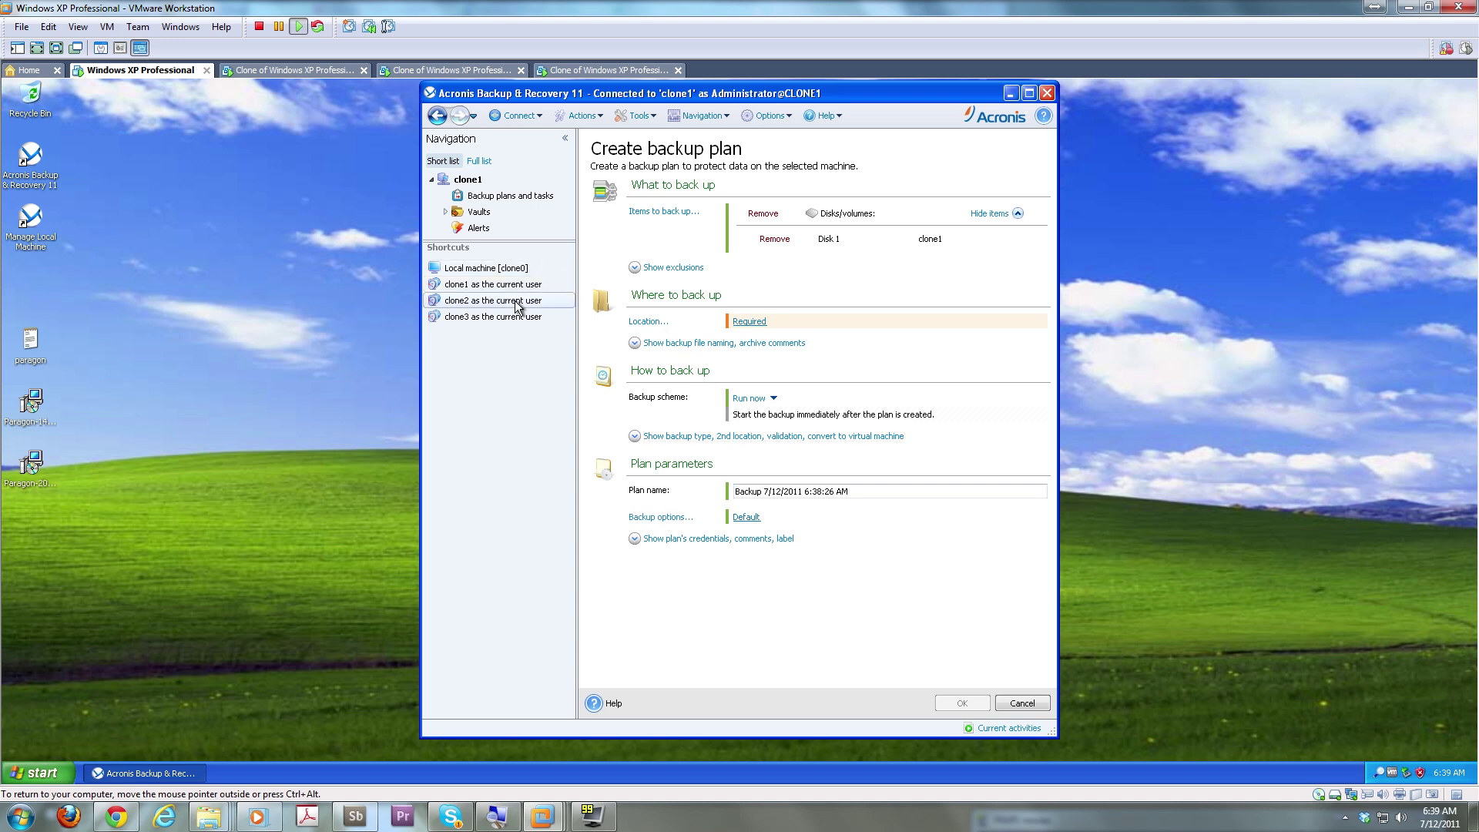
Open clone1's Centralized vaults list and start creating a new vault
{"action": "left_click", "coordinate": [483, 211]}
{"action": "left_click", "coordinate": [504, 231]}
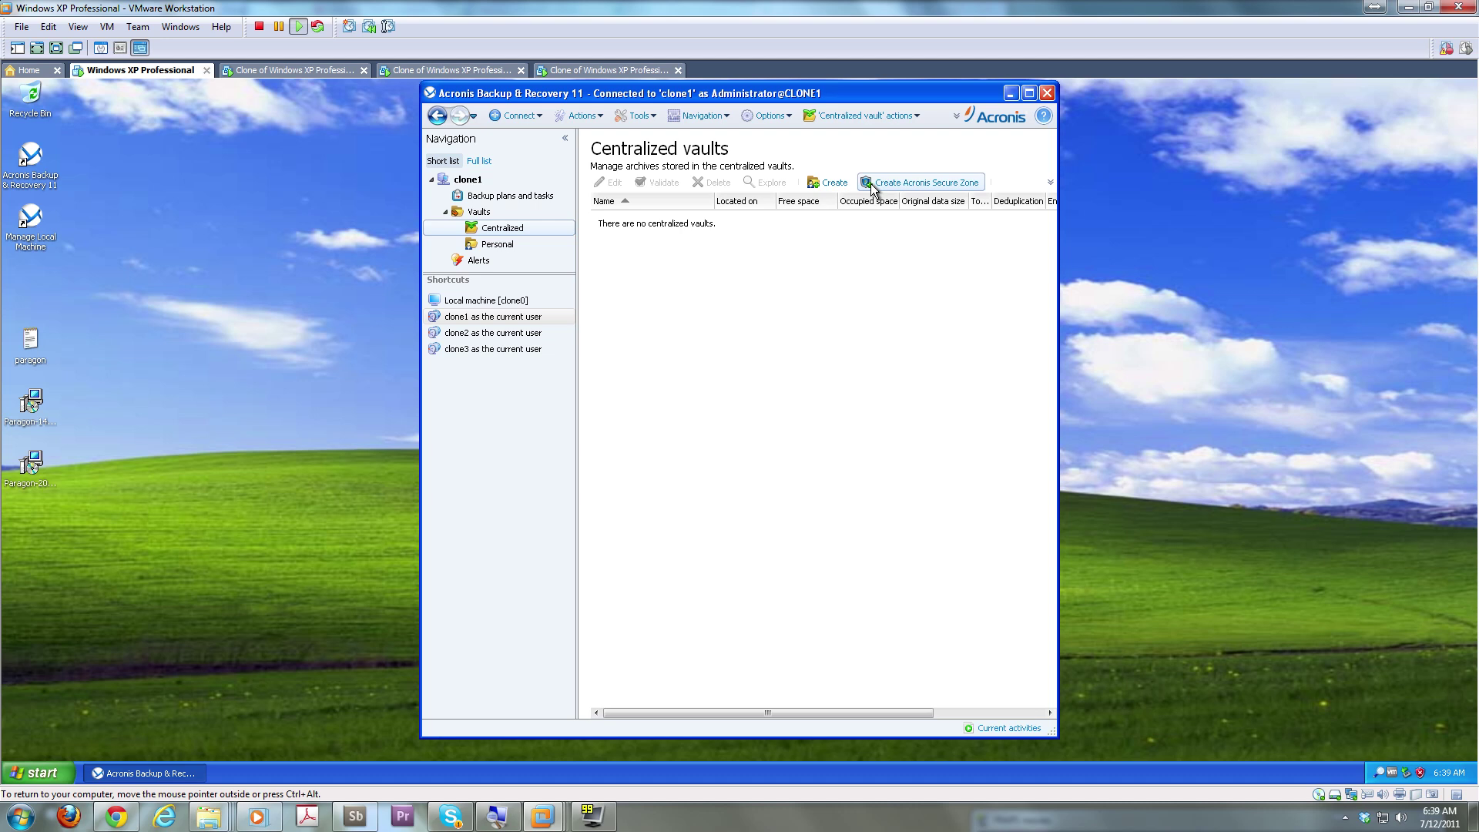
{"action": "left_click", "coordinate": [828, 184]}
Name the vault Backups, browse to the C: drive path, then cancel and return to Centralized vaults
{"action": "left_click", "coordinate": [783, 213]}
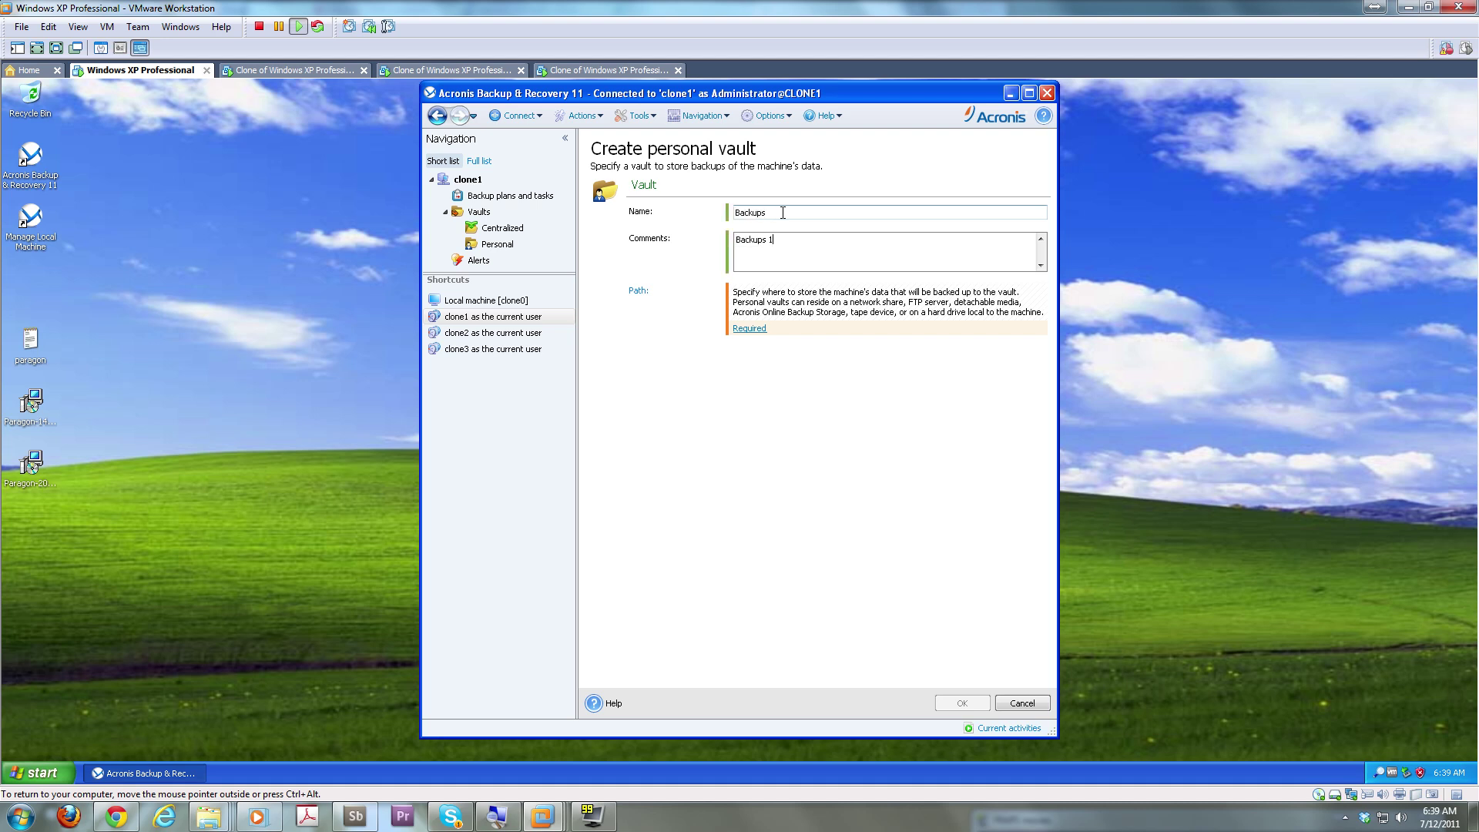
{"action": "left_click", "coordinate": [755, 336]}
{"action": "left_click", "coordinate": [647, 304]}
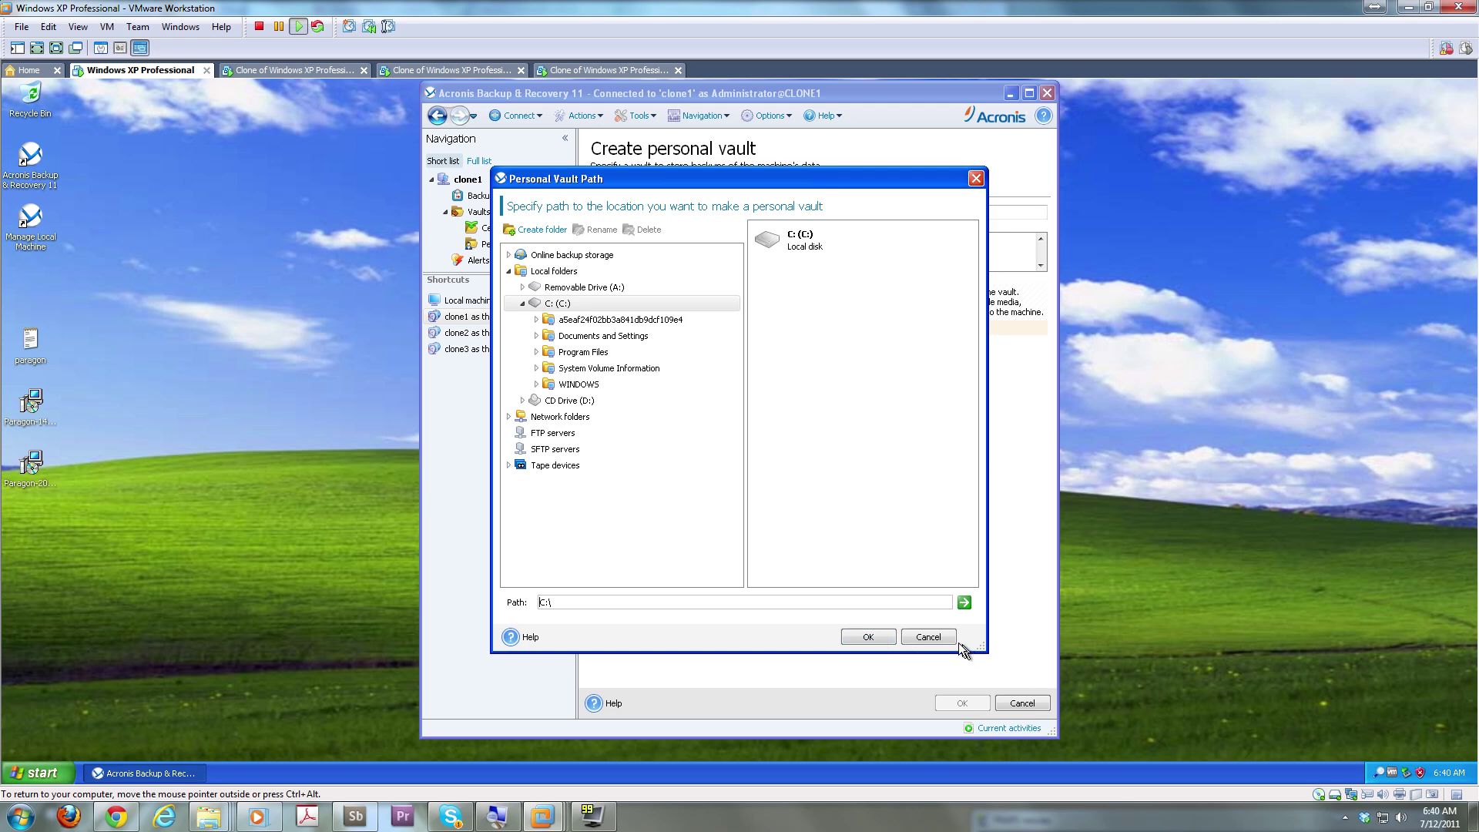
{"action": "left_click", "coordinate": [928, 637]}
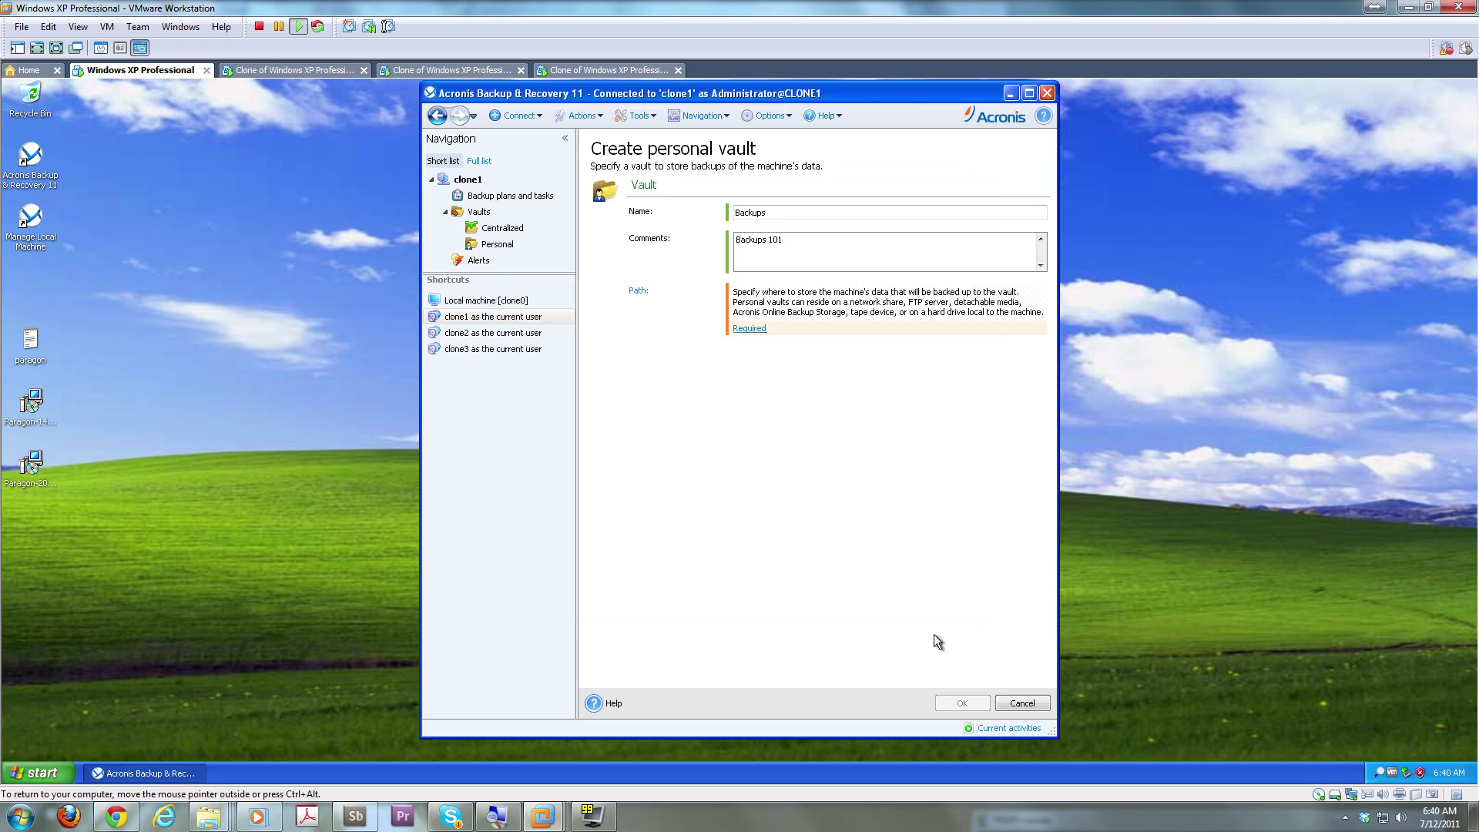
{"action": "left_click", "coordinate": [502, 228]}
Request a maximum 30.4 GB Acronis Secure Zone on clone1 and accept the partition layout
{"action": "left_click", "coordinate": [933, 183]}
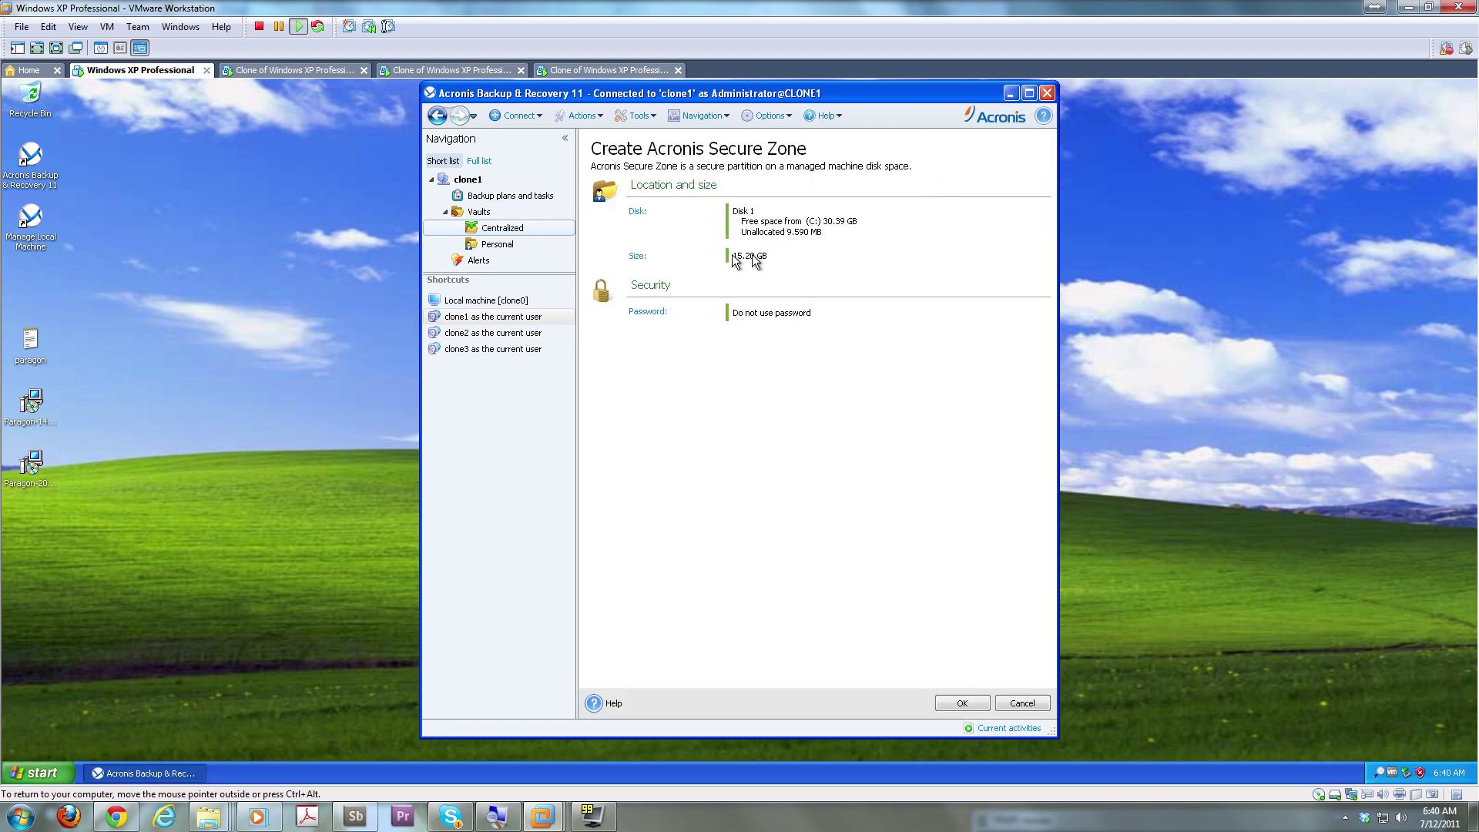
{"action": "left_click", "coordinate": [637, 256]}
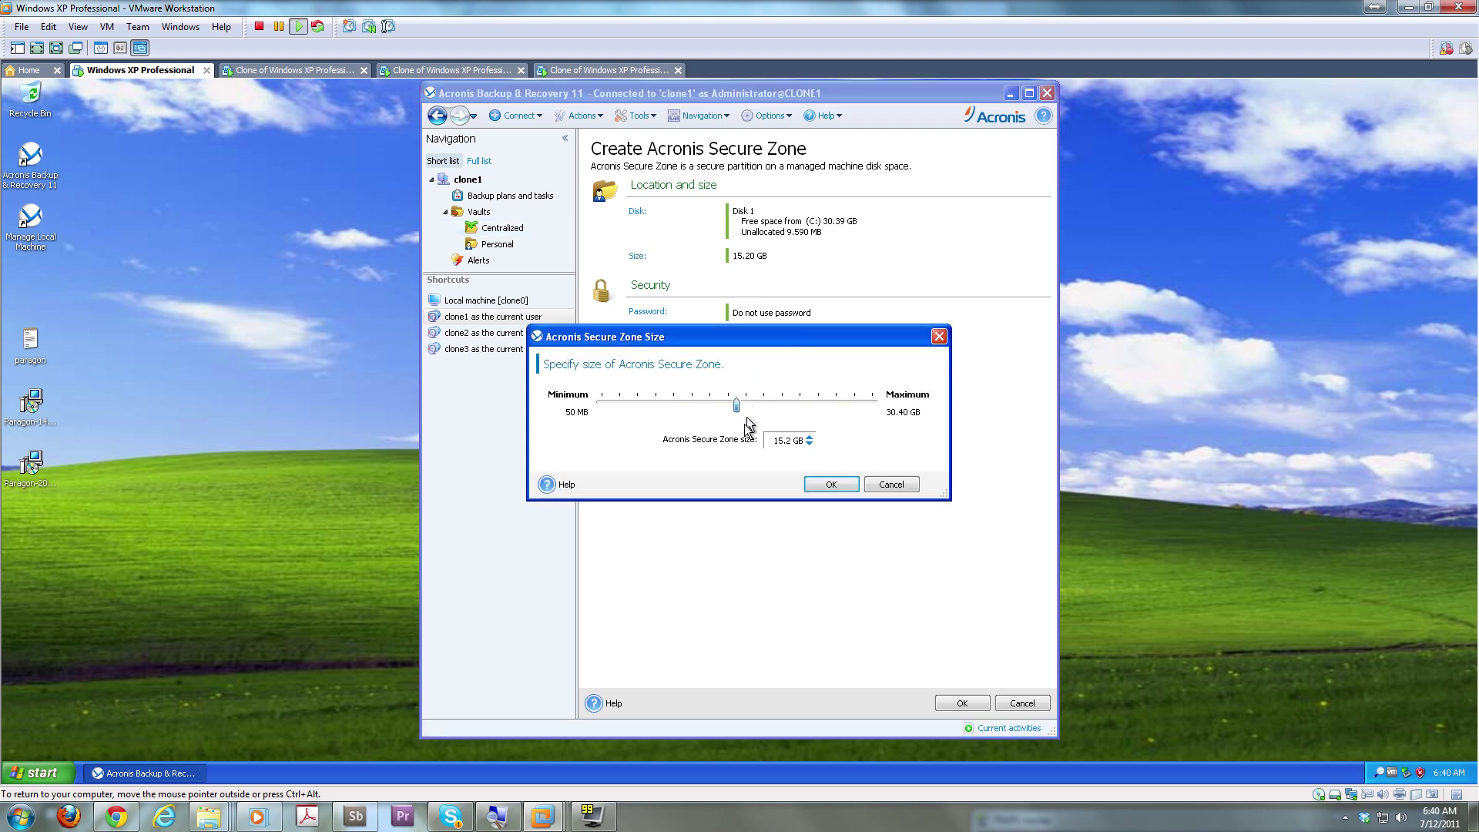
{"action": "left_click_drag", "start_coordinate": [740, 416], "coordinate": [943, 426]}
{"action": "left_click", "coordinate": [830, 487]}
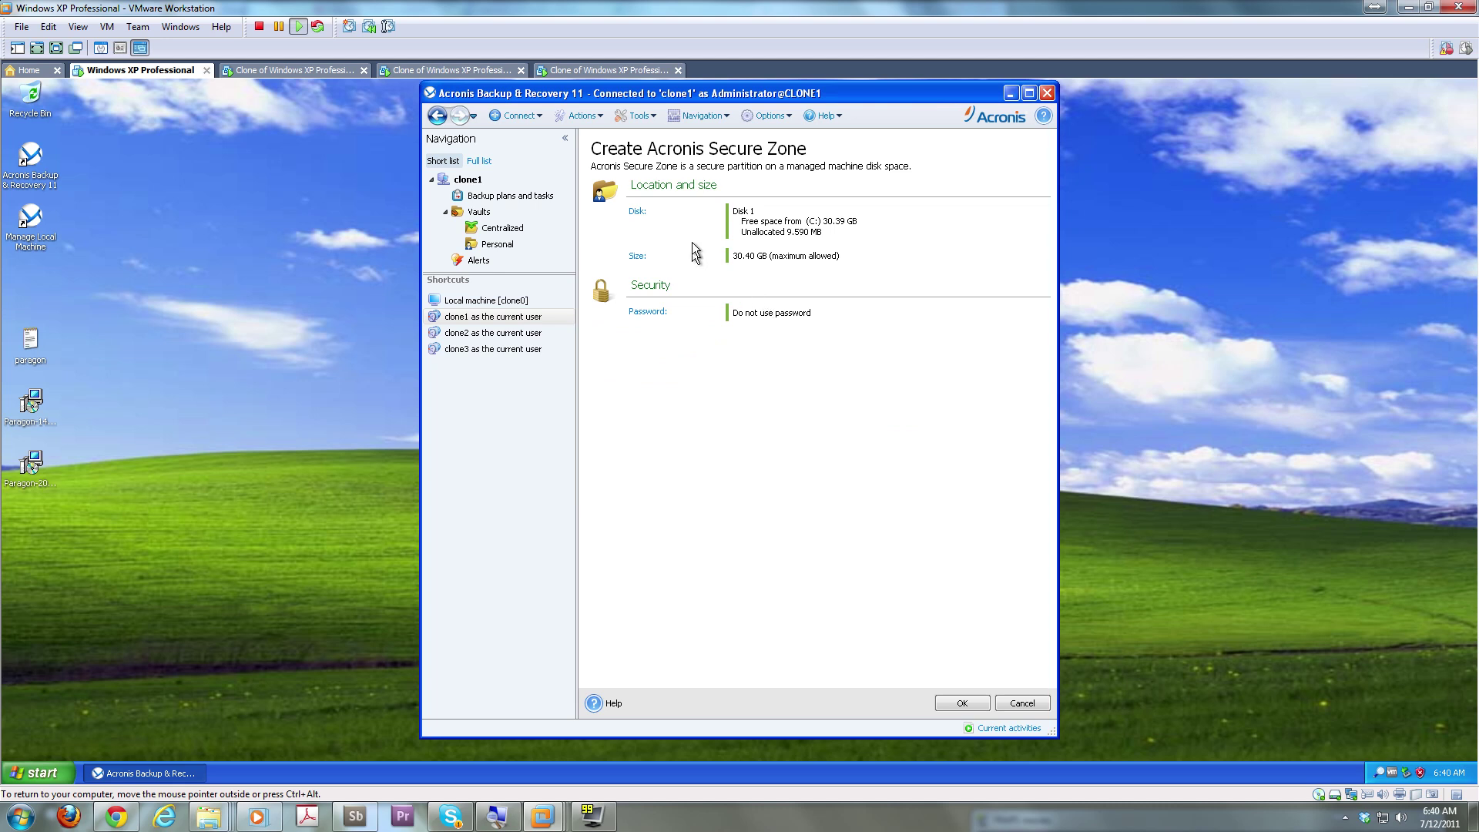
{"action": "left_click", "coordinate": [962, 703]}
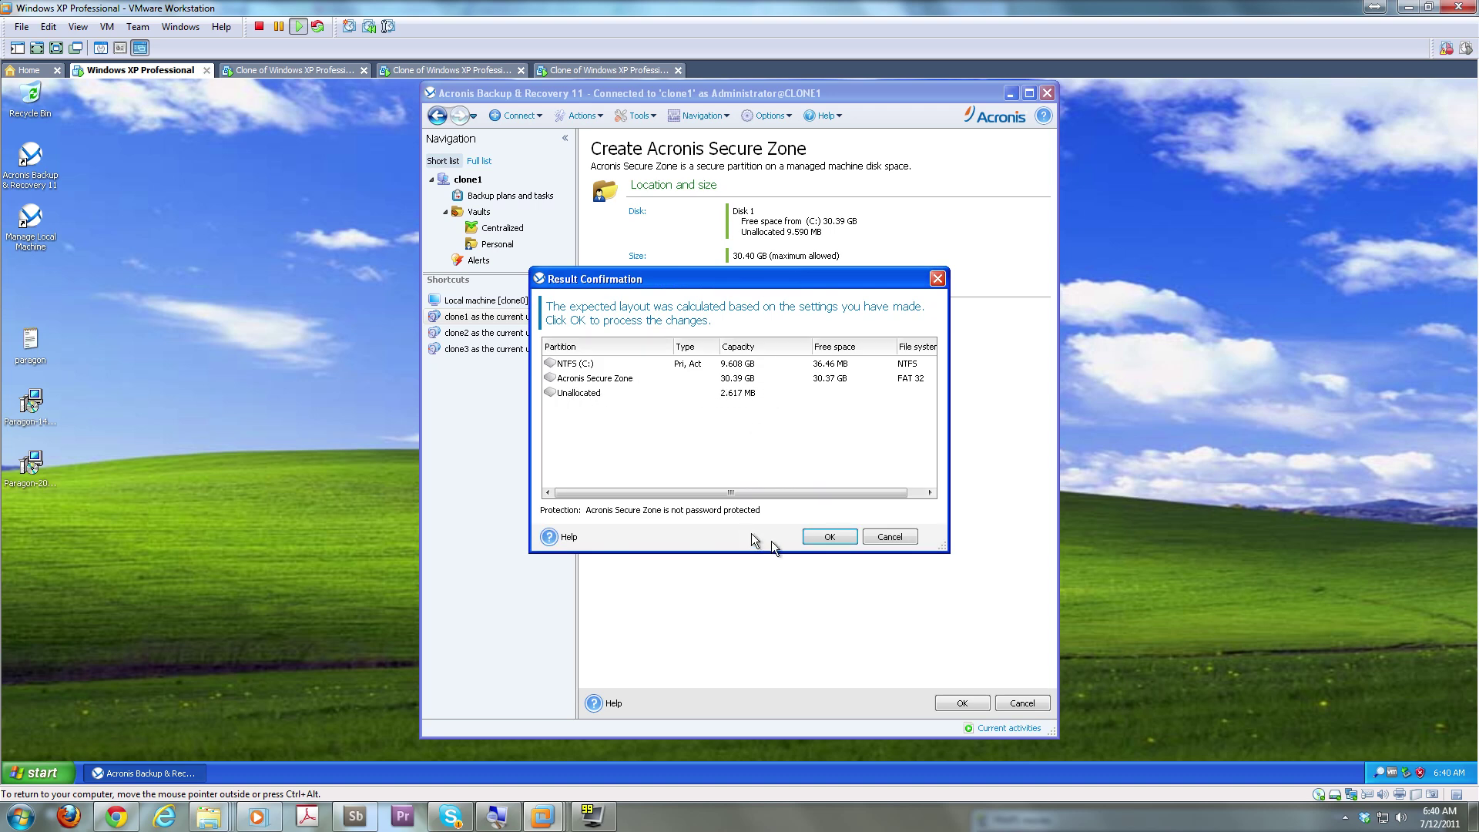
{"action": "left_click", "coordinate": [832, 537]}
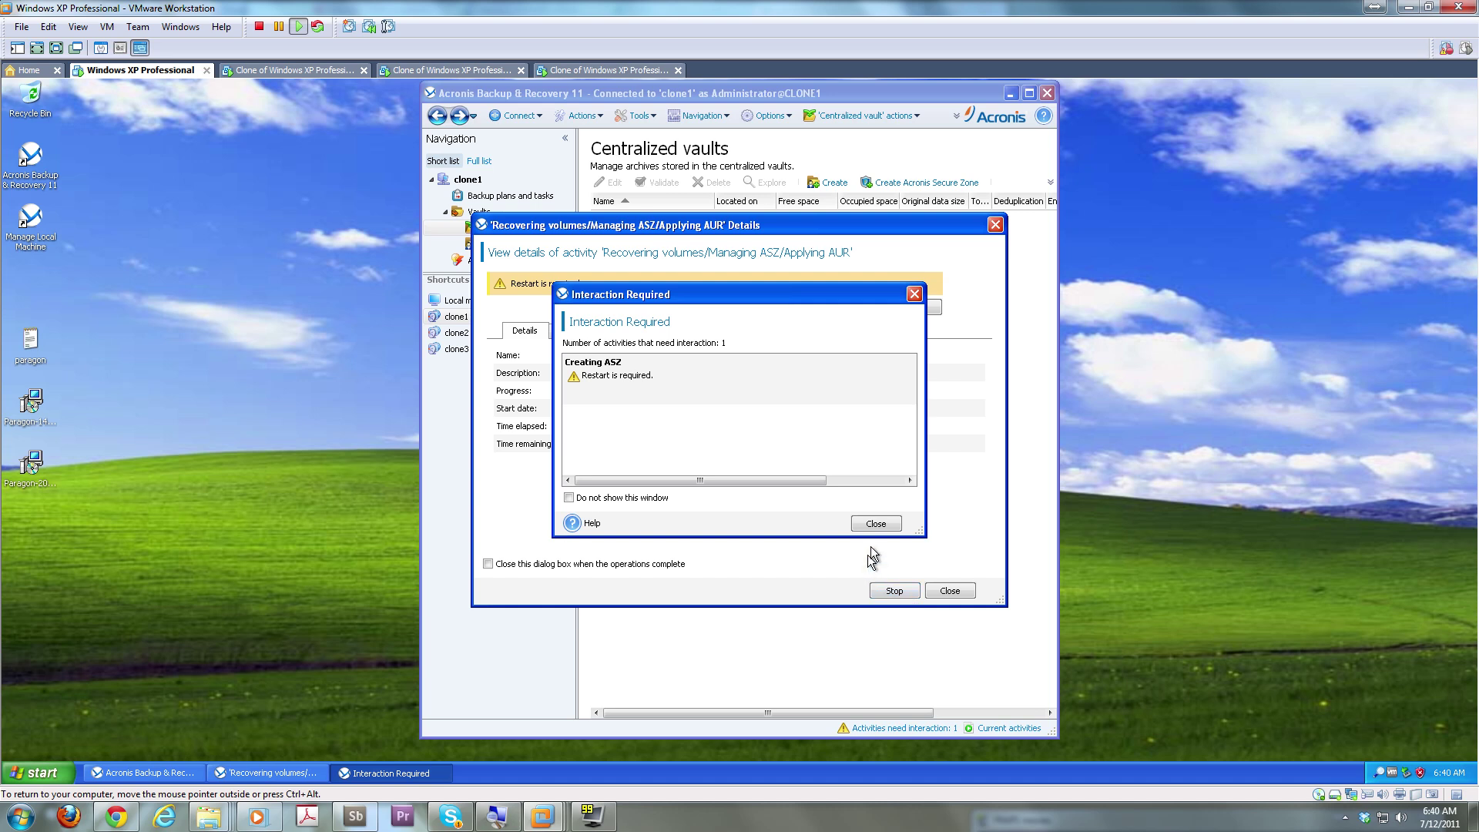
Stop the pending Secure Zone creation, close its details, and connect to local machine clone0
{"action": "left_click", "coordinate": [876, 523]}
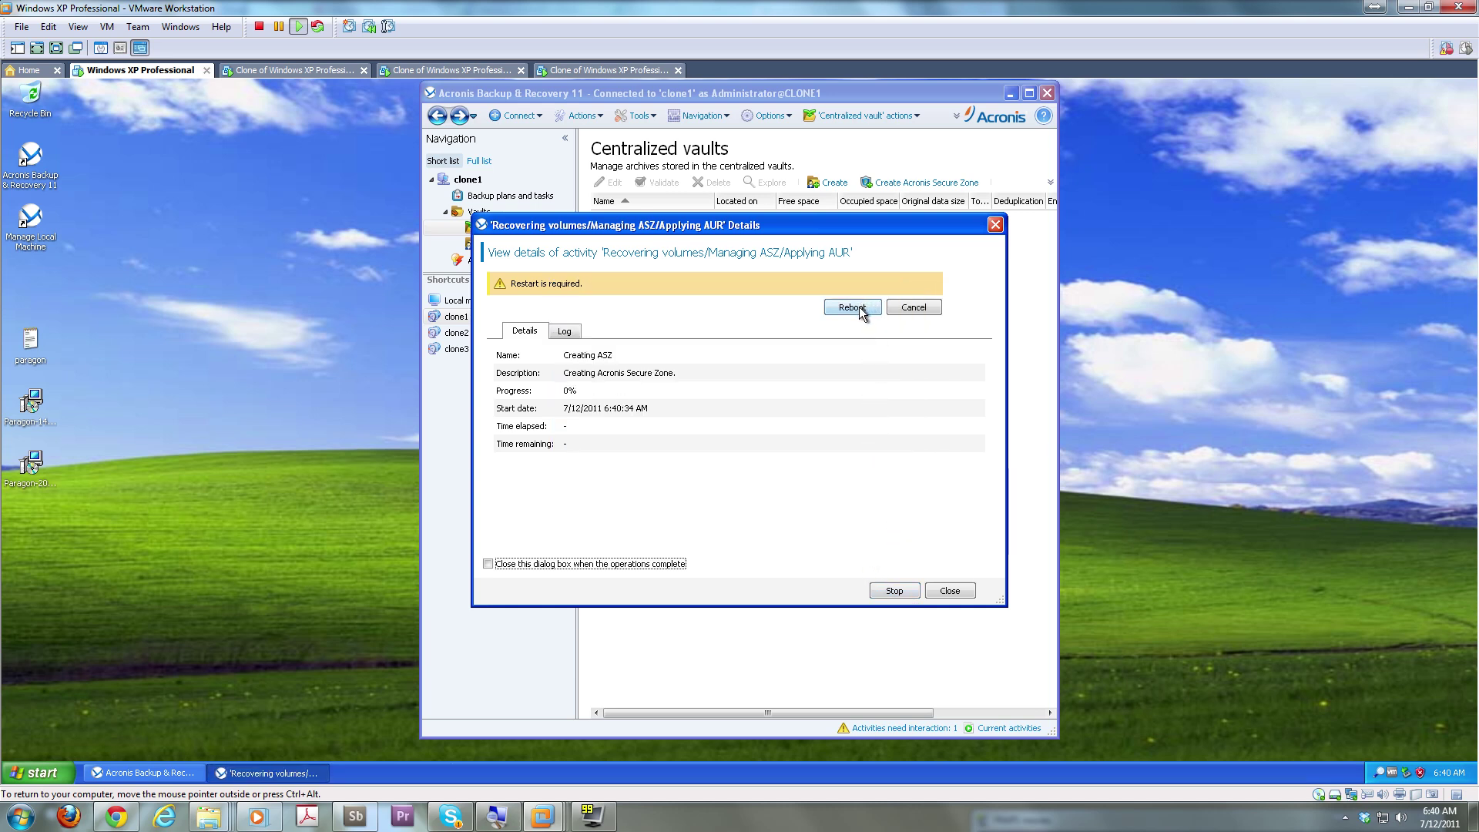
{"action": "left_click_drag", "start_coordinate": [780, 252], "coordinate": [972, 245]}
{"action": "mouse_move", "coordinate": [767, 231]}
{"action": "left_mouse_down"}
{"action": "mouse_move", "coordinate": [880, 247]}
{"action": "mouse_move", "coordinate": [793, 244]}
{"action": "left_mouse_up"}
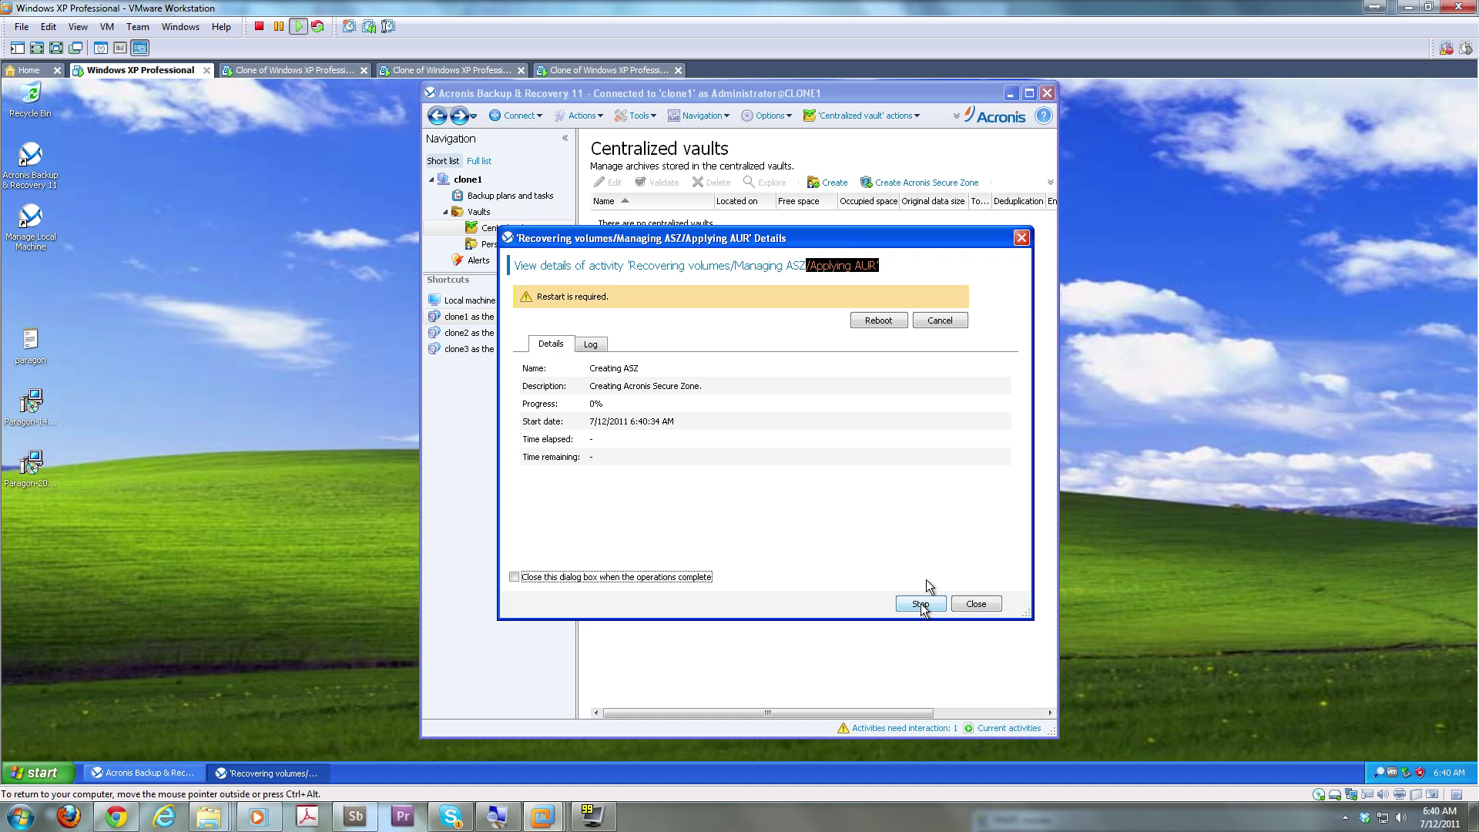
{"action": "left_click", "coordinate": [943, 318]}
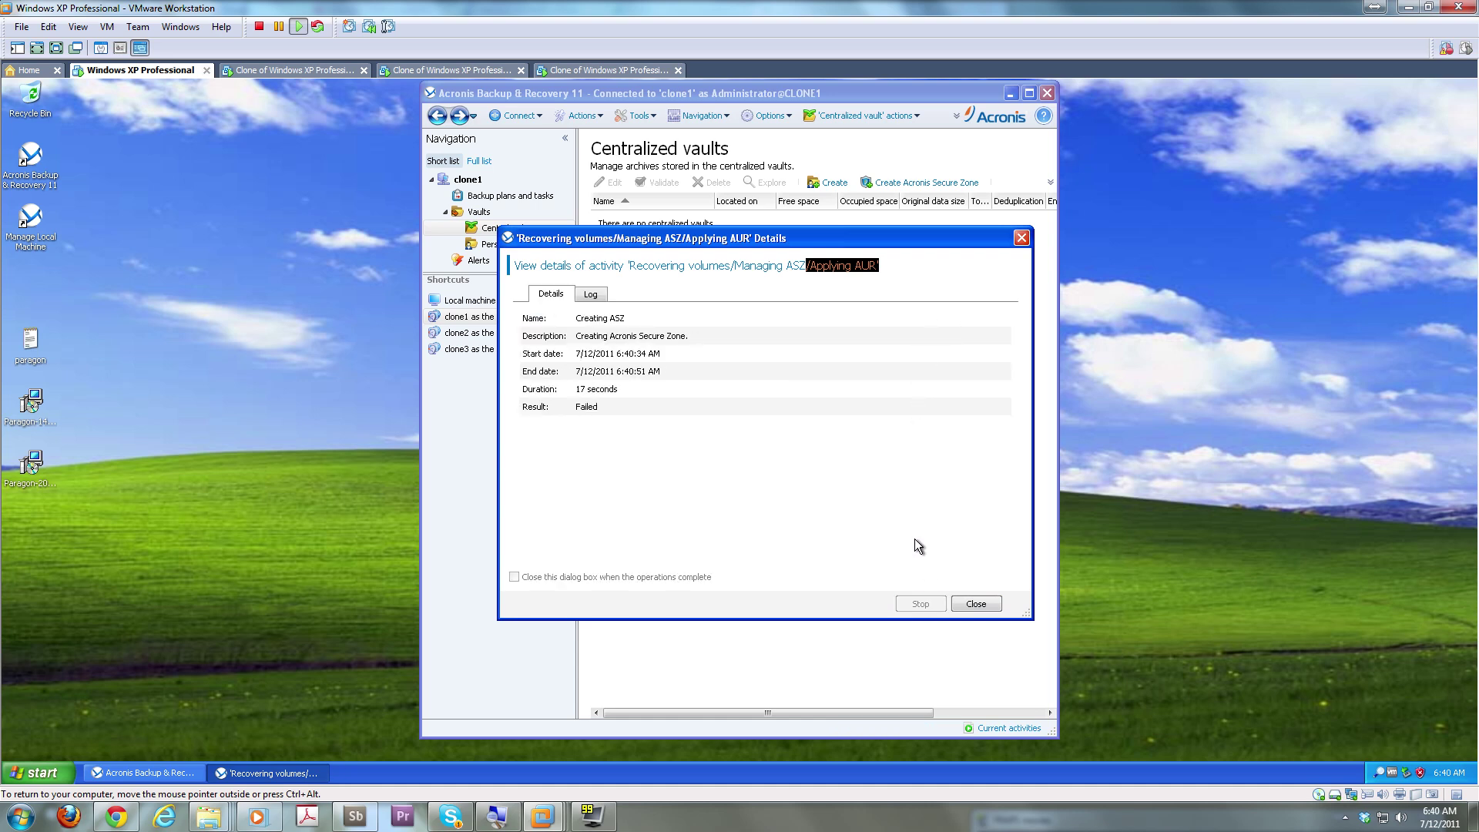
{"action": "left_click", "coordinate": [959, 604]}
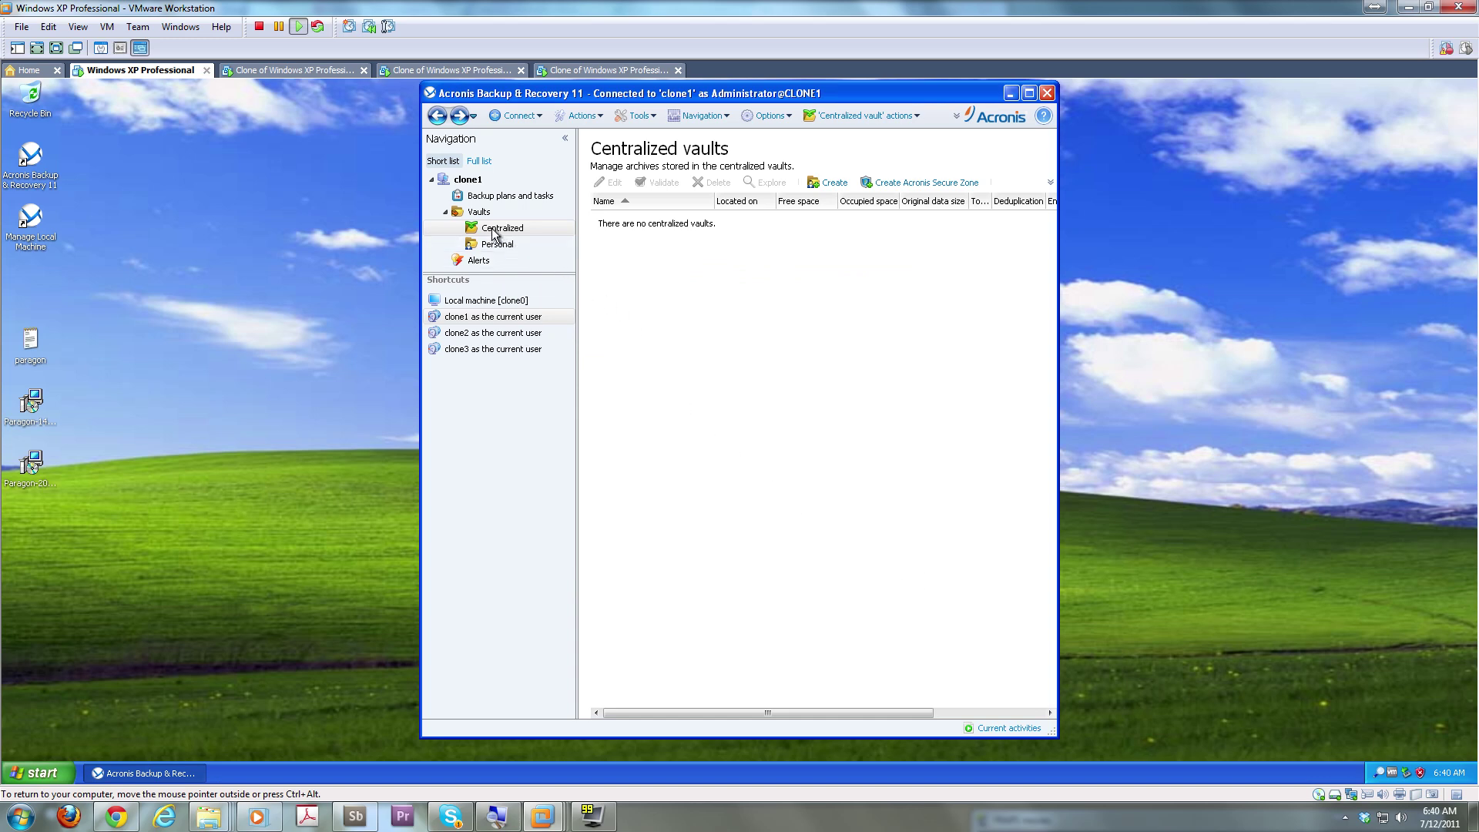
{"action": "left_click", "coordinate": [480, 303]}
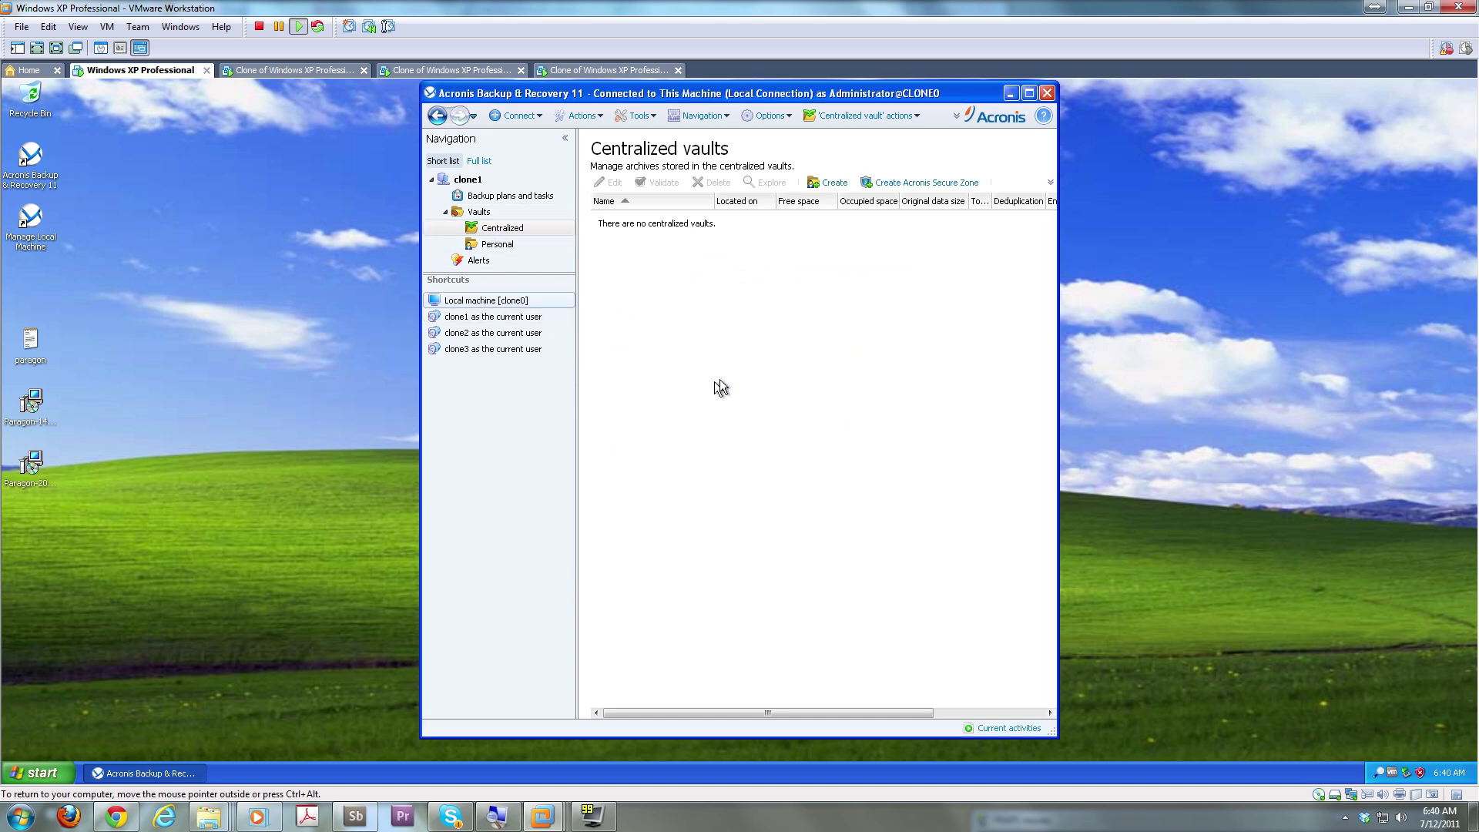
From clone0's Centralized vaults, set up an Acronis Secure Zone at its maximum 27.92 GB
{"action": "left_click", "coordinate": [499, 216]}
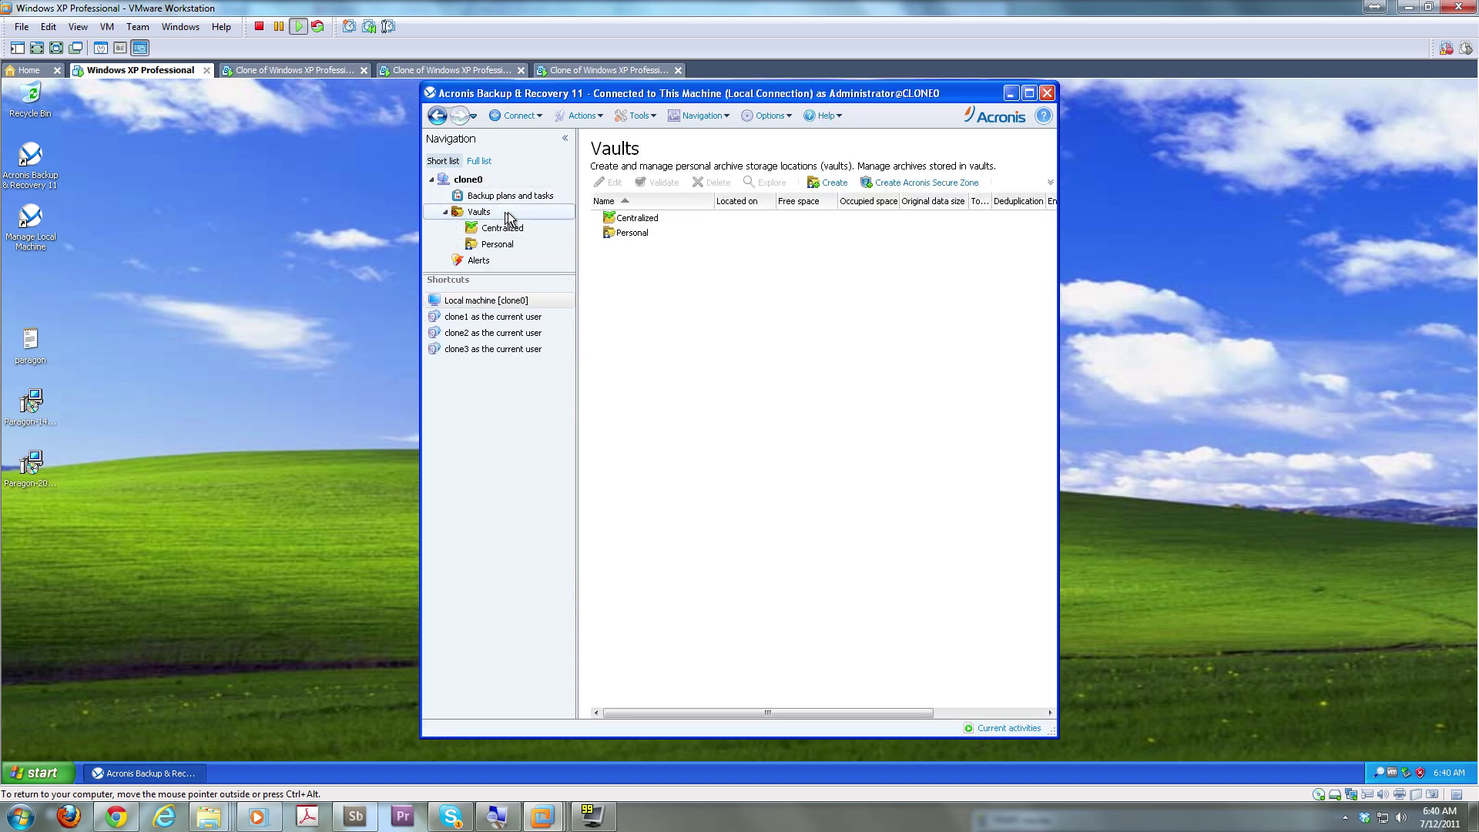
{"action": "left_click", "coordinate": [533, 229]}
{"action": "left_click", "coordinate": [935, 183]}
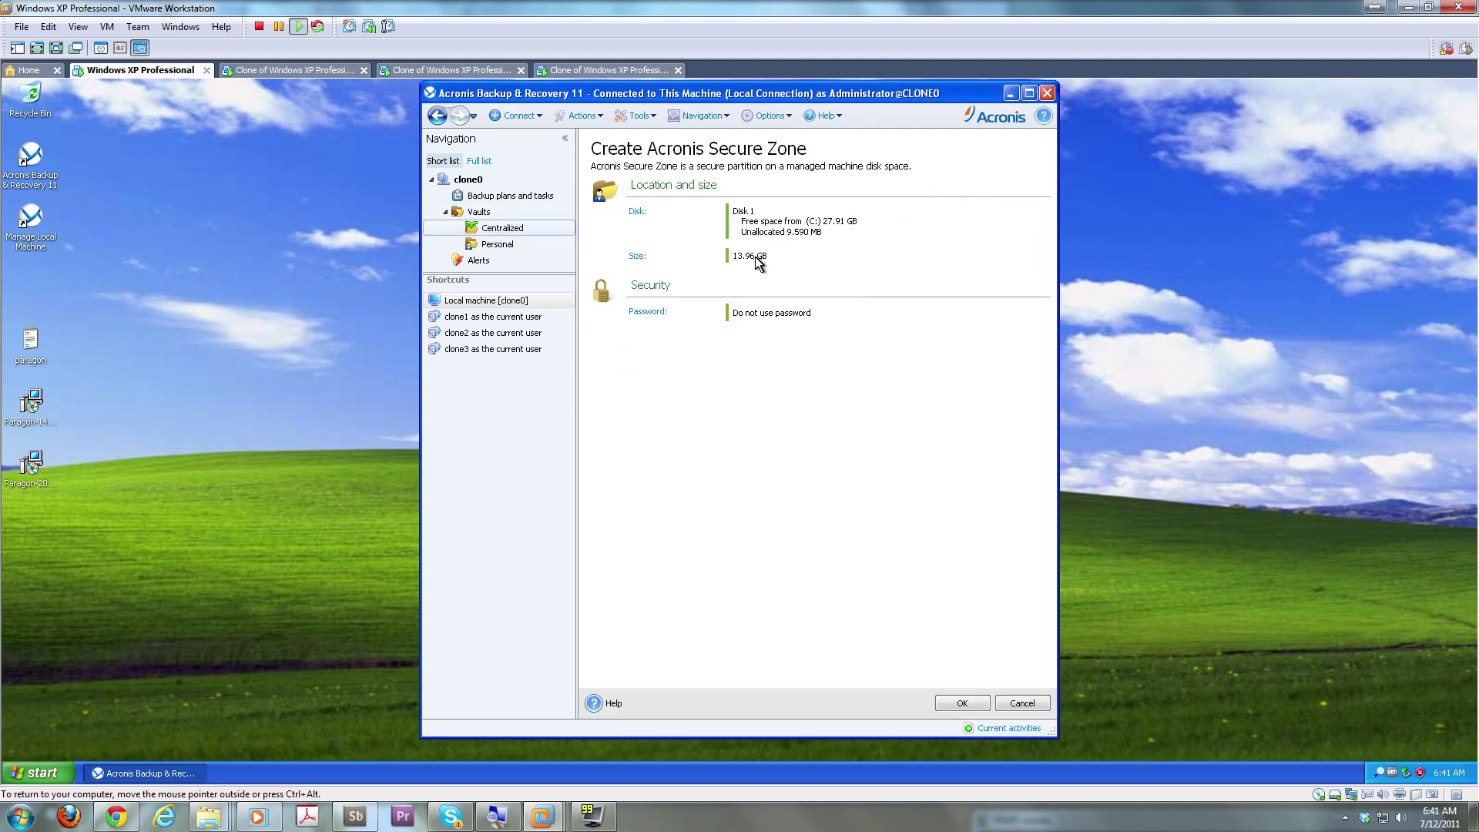
{"action": "left_click", "coordinate": [637, 255]}
{"action": "left_click_drag", "start_coordinate": [739, 408], "coordinate": [945, 418]}
{"action": "left_click", "coordinate": [835, 485]}
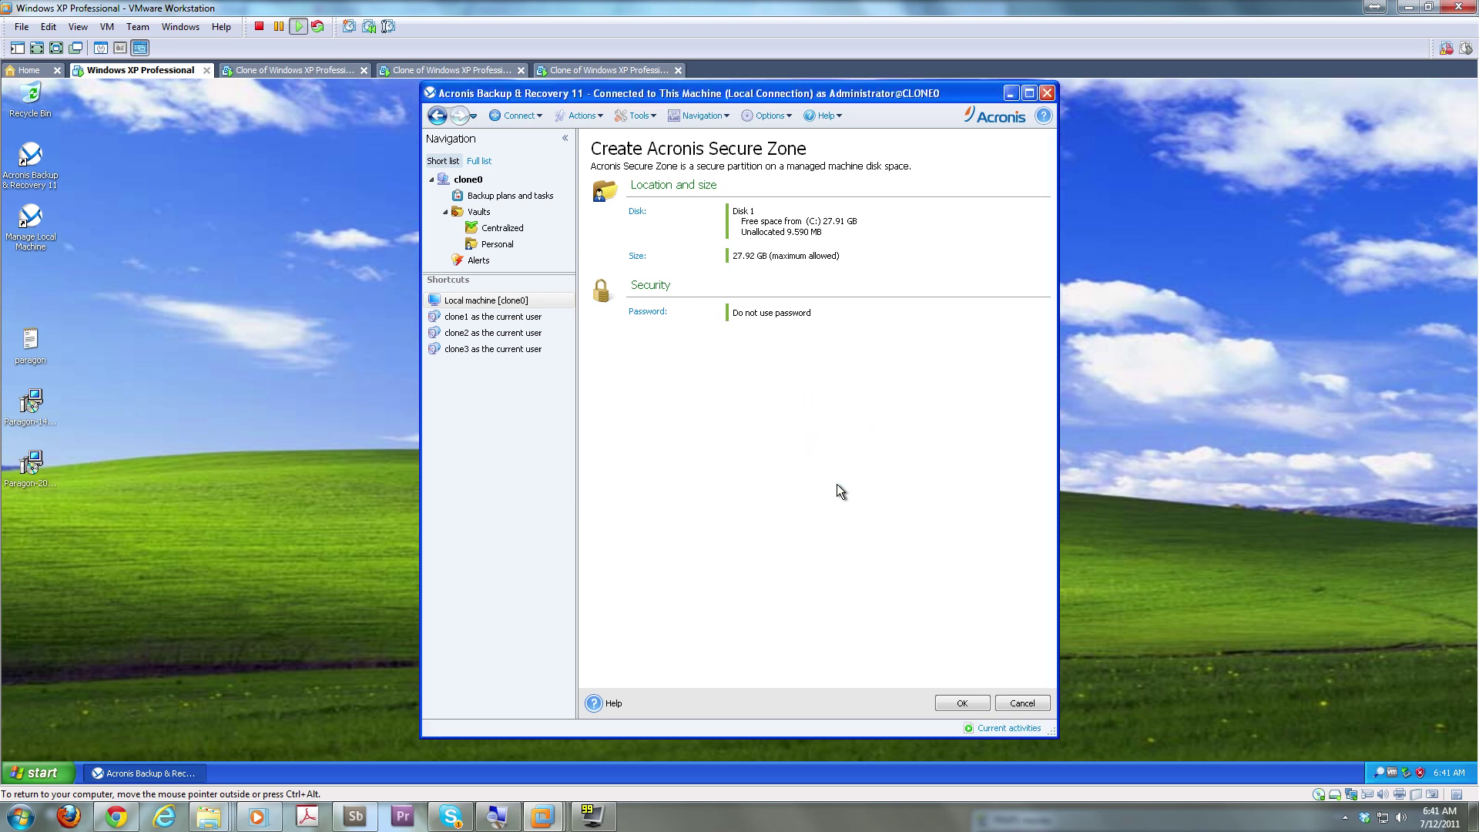
Apply the Secure Zone settings, accept the partition layout, and reboot the machine
{"action": "left_click", "coordinate": [959, 702]}
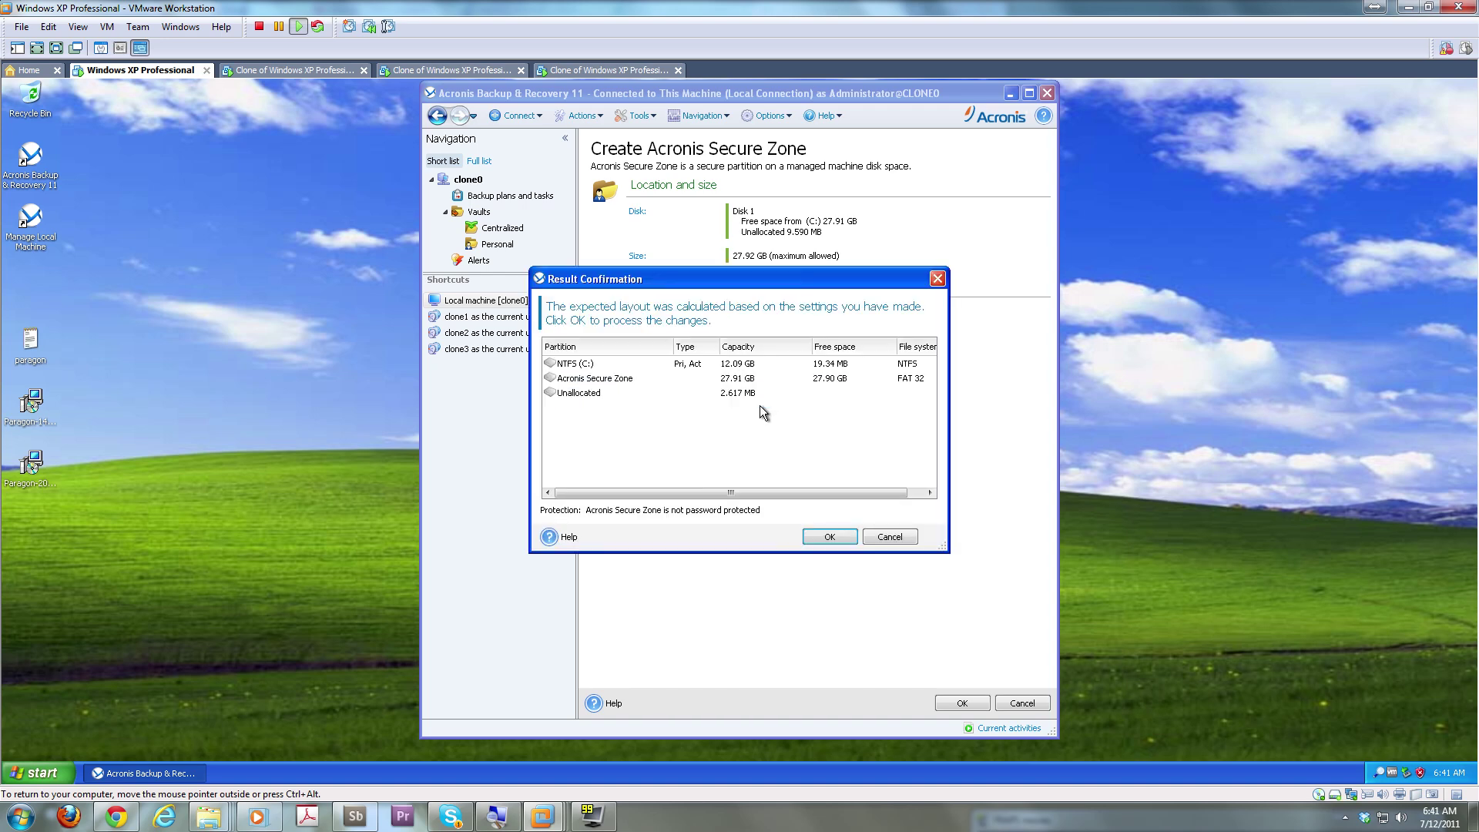
{"action": "left_click", "coordinate": [828, 535]}
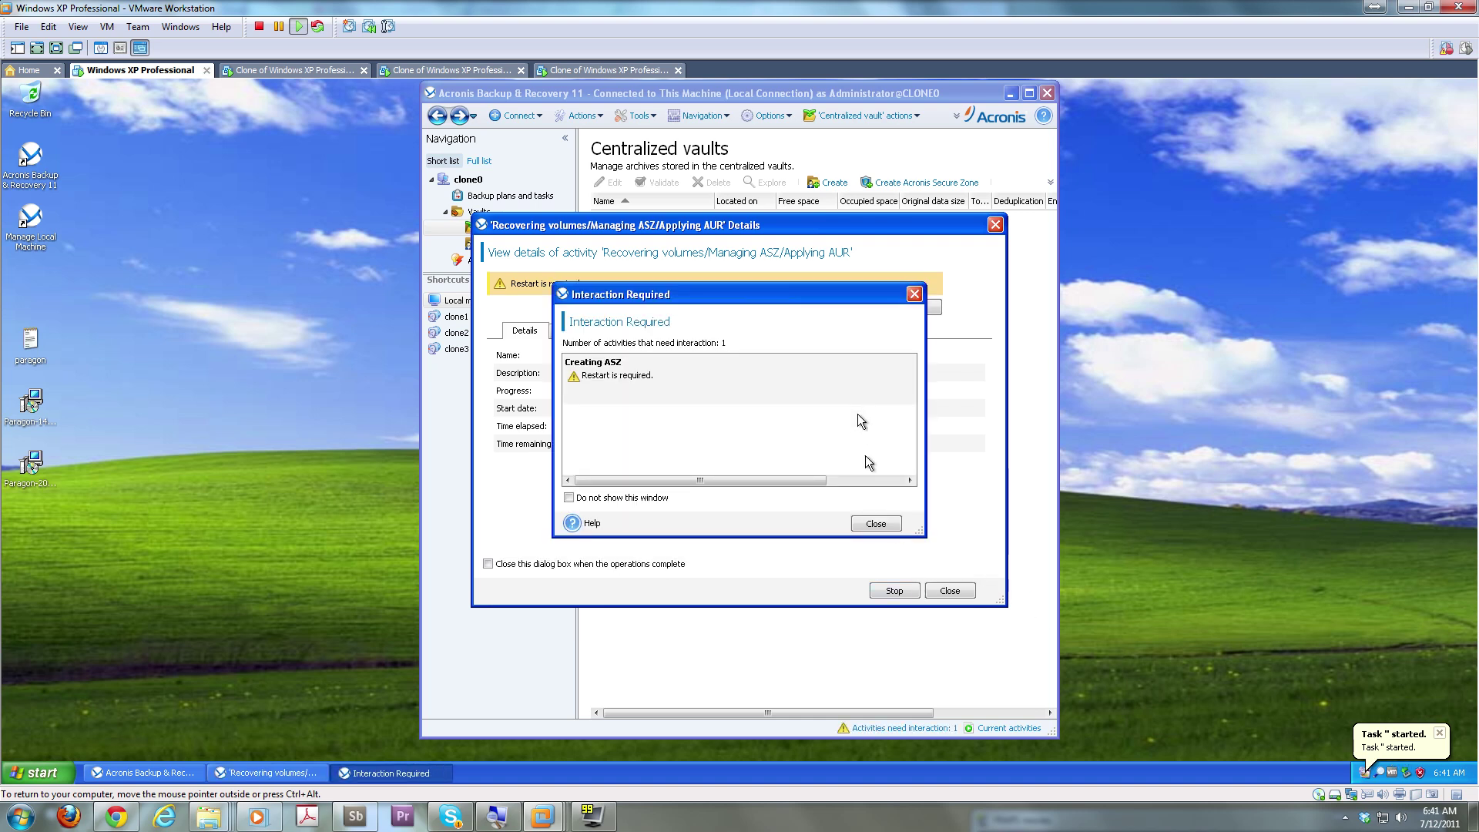
{"action": "left_click", "coordinate": [877, 524]}
{"action": "left_click", "coordinate": [855, 308]}
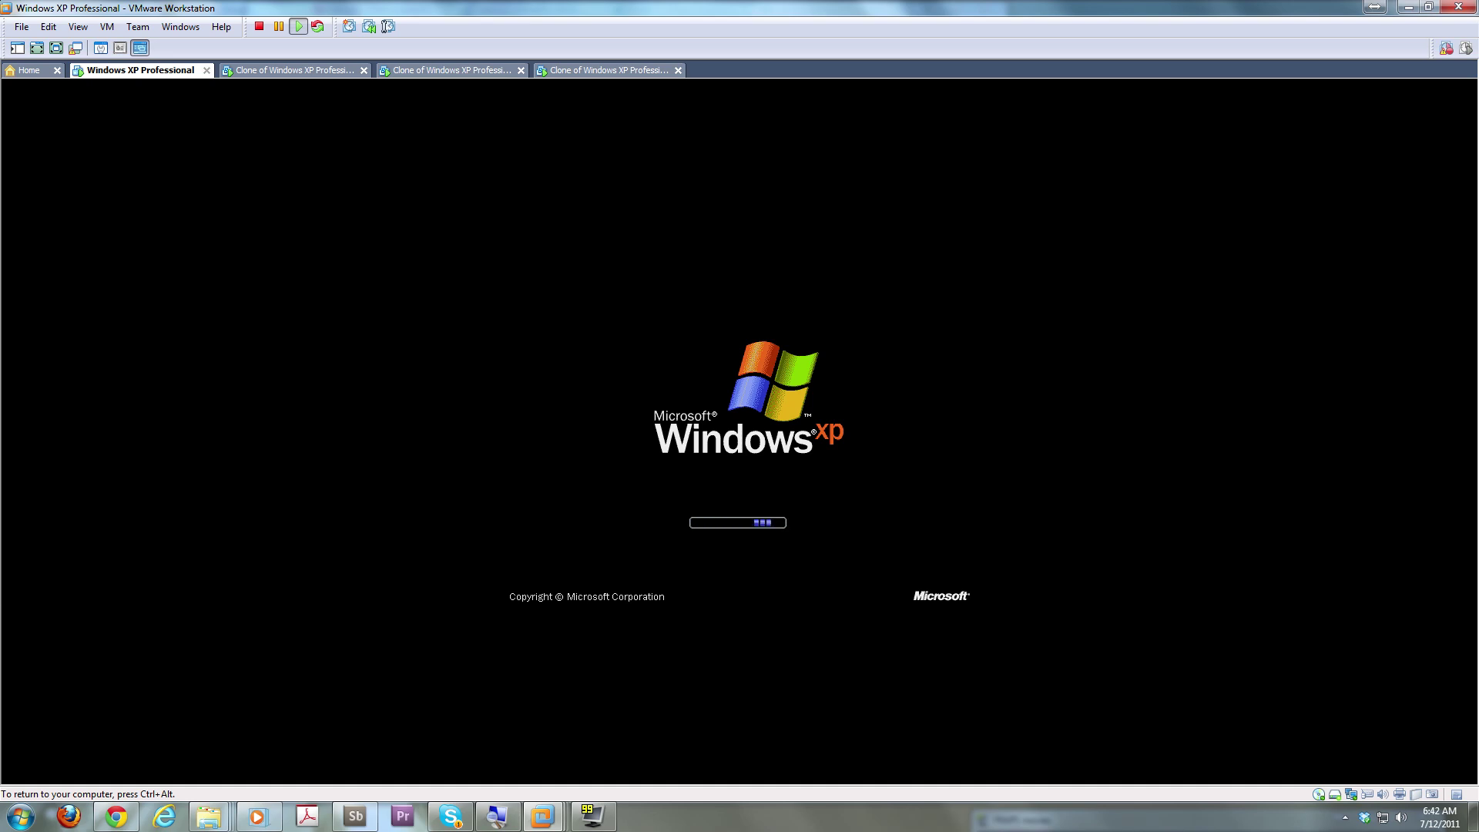
Release input from the VM to the host with Ctrl+Alt while Windows XP restarts
{"action": "key", "text": "ctrl+alt"}
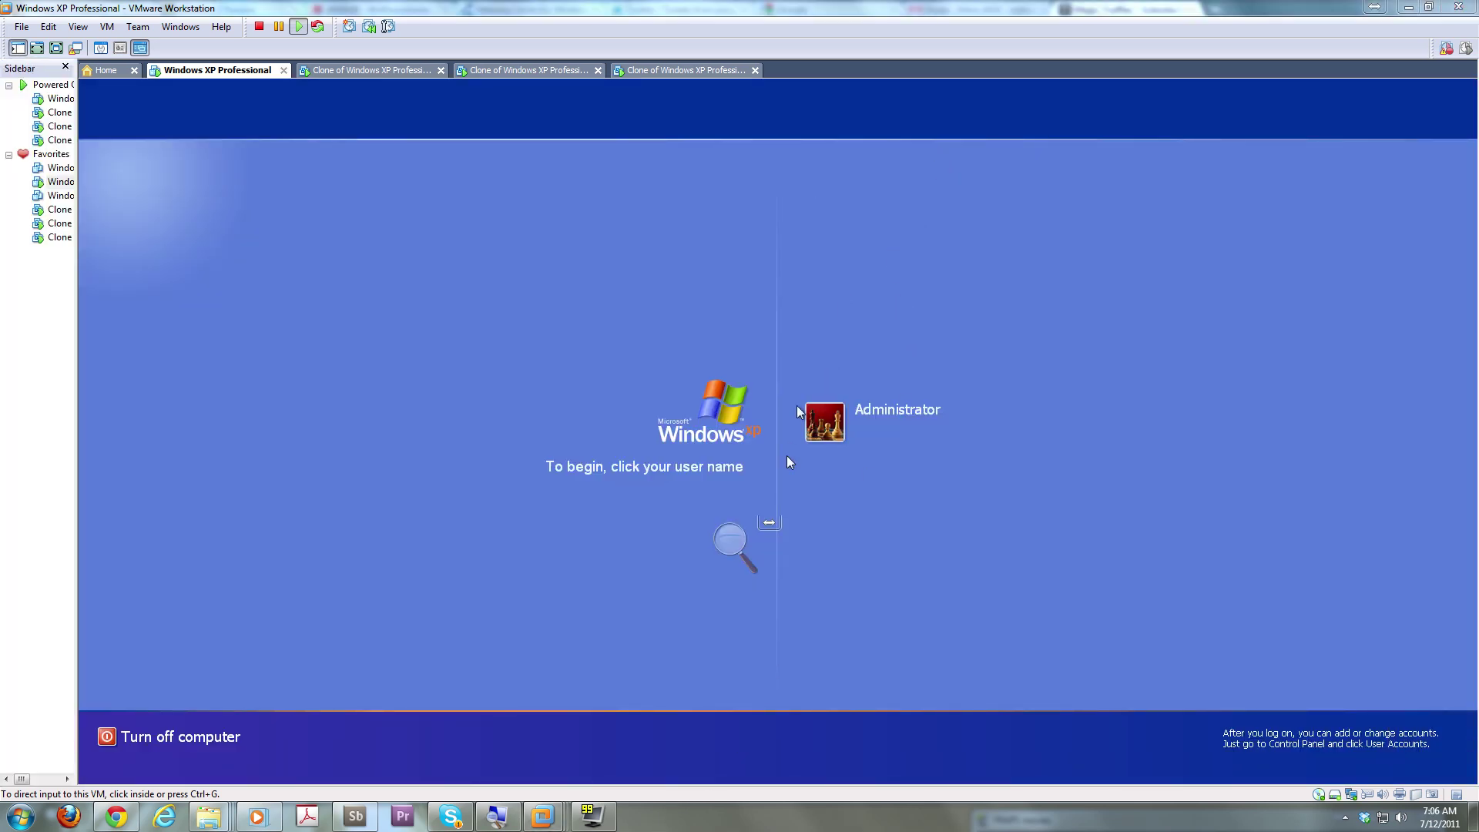
Log on to the Windows XP VM as Administrator with the account password
{"action": "left_click", "coordinate": [824, 453]}
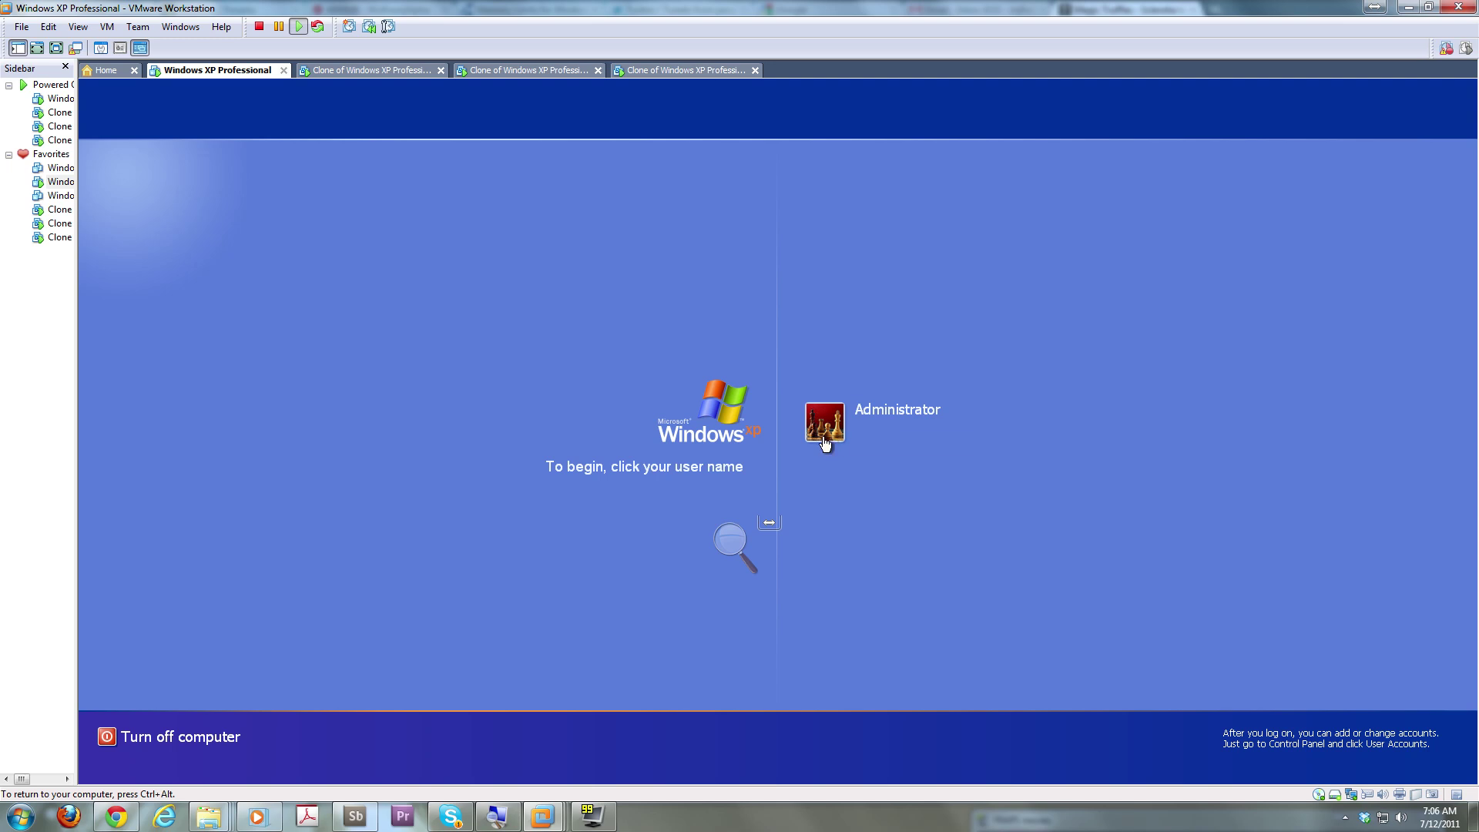
{"action": "left_click", "coordinate": [822, 437]}
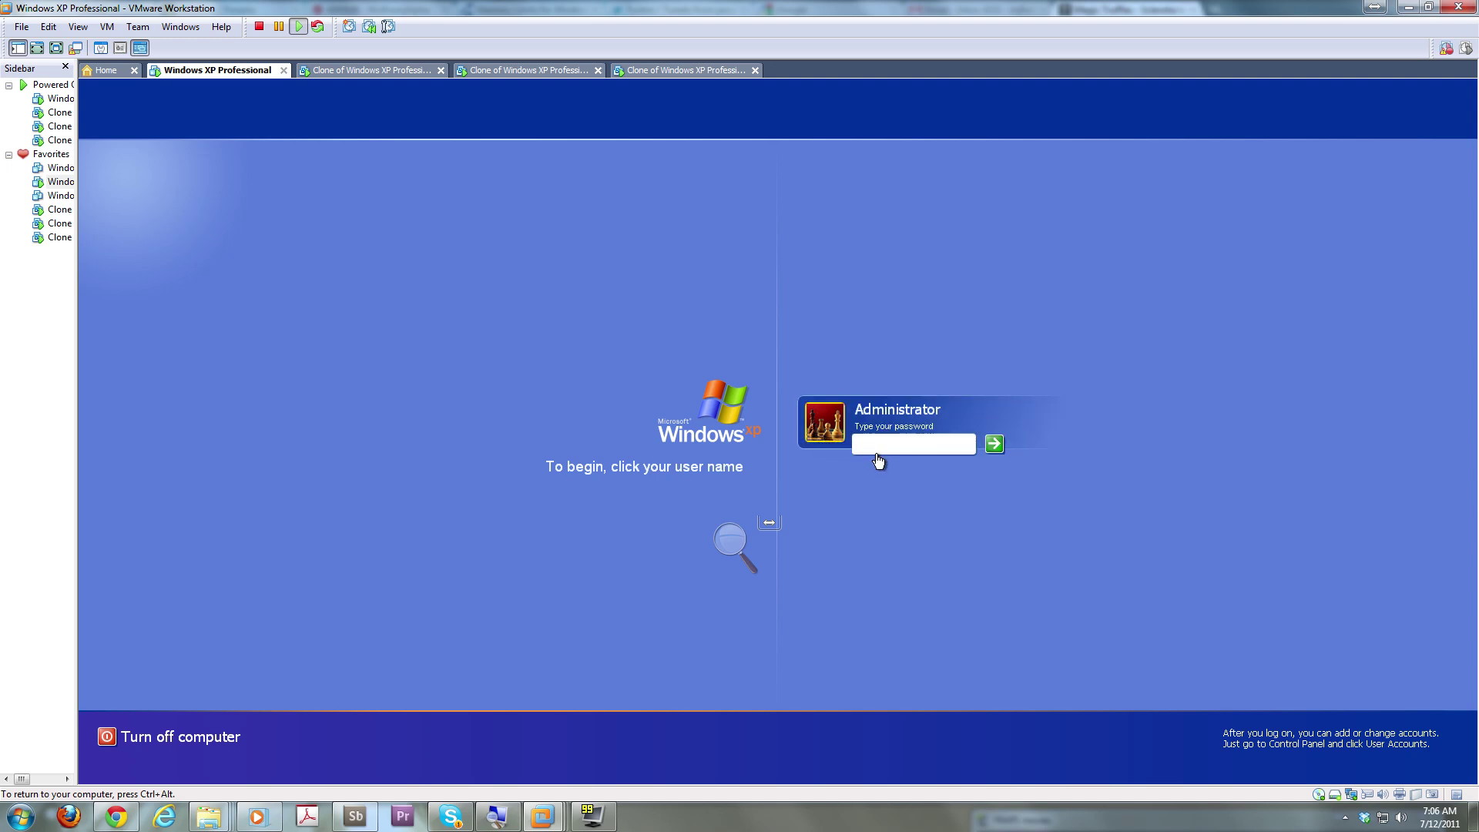
{"action": "type", "text": "********"}
{"action": "key", "text": "Return"}
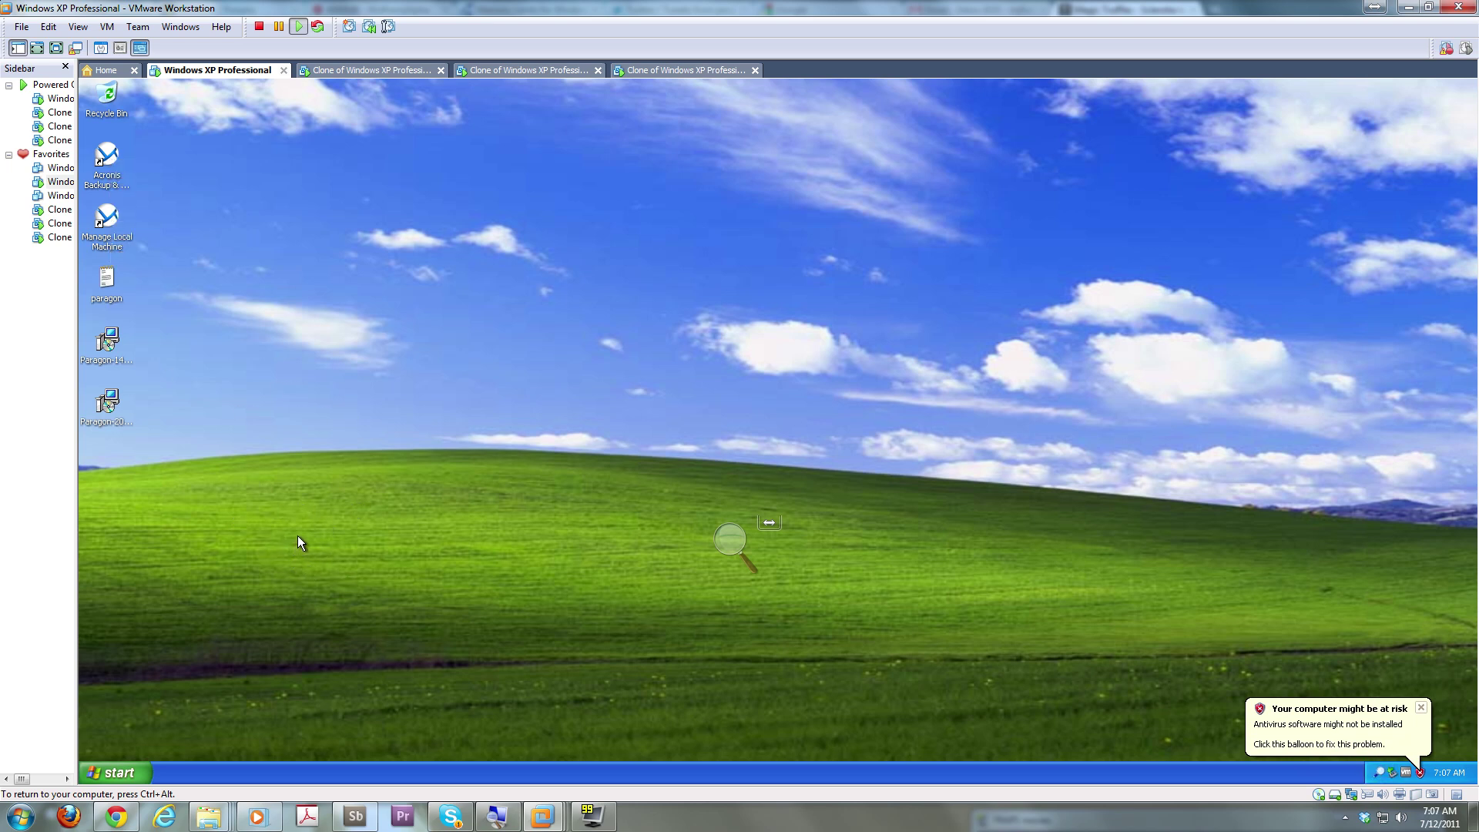
Launch the Acronis console and try connecting to clone1 and clone2, both refusing connection
{"action": "double_click", "coordinate": [107, 189]}
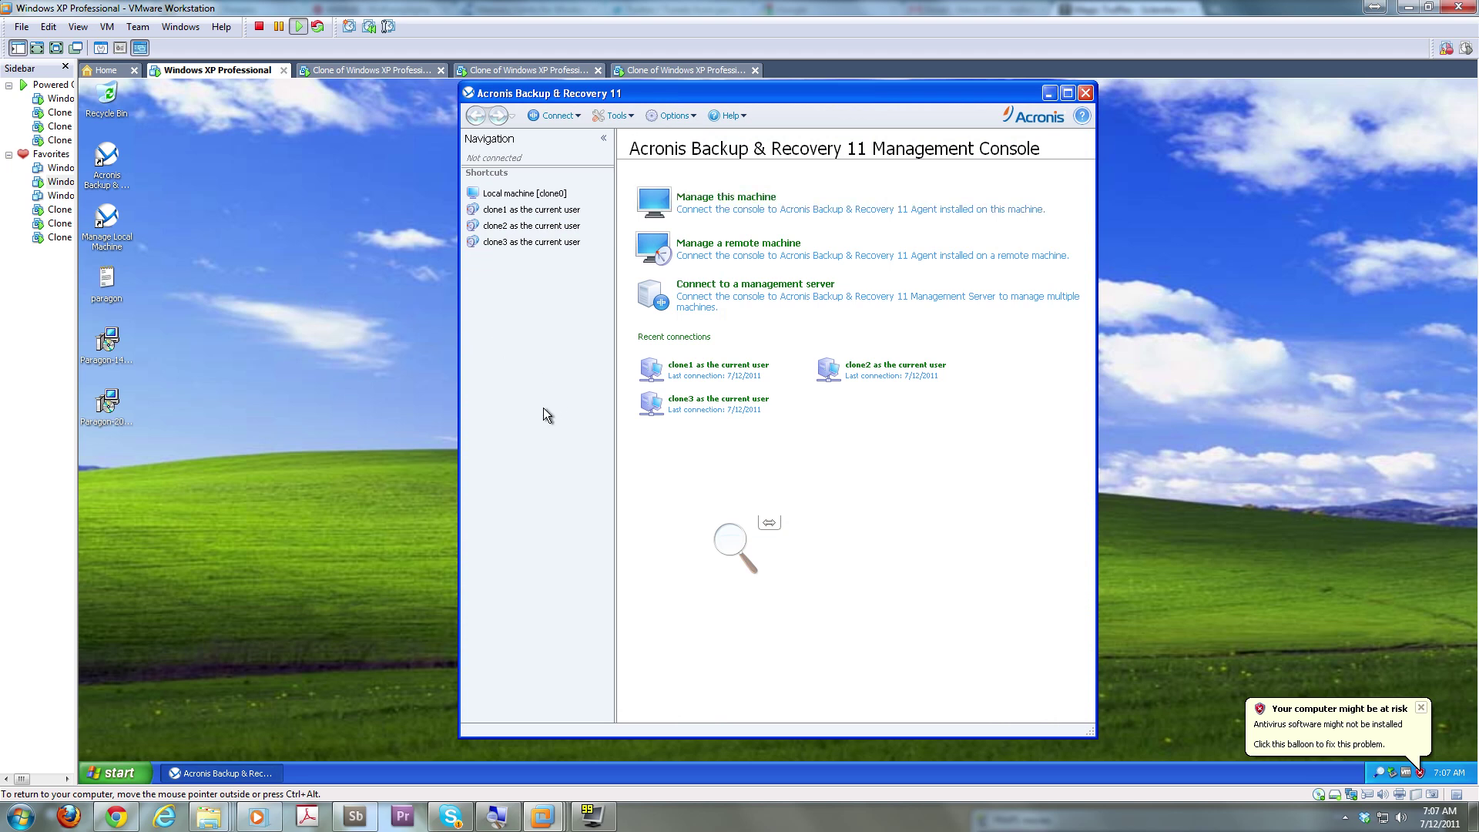
{"action": "left_click", "coordinate": [502, 211]}
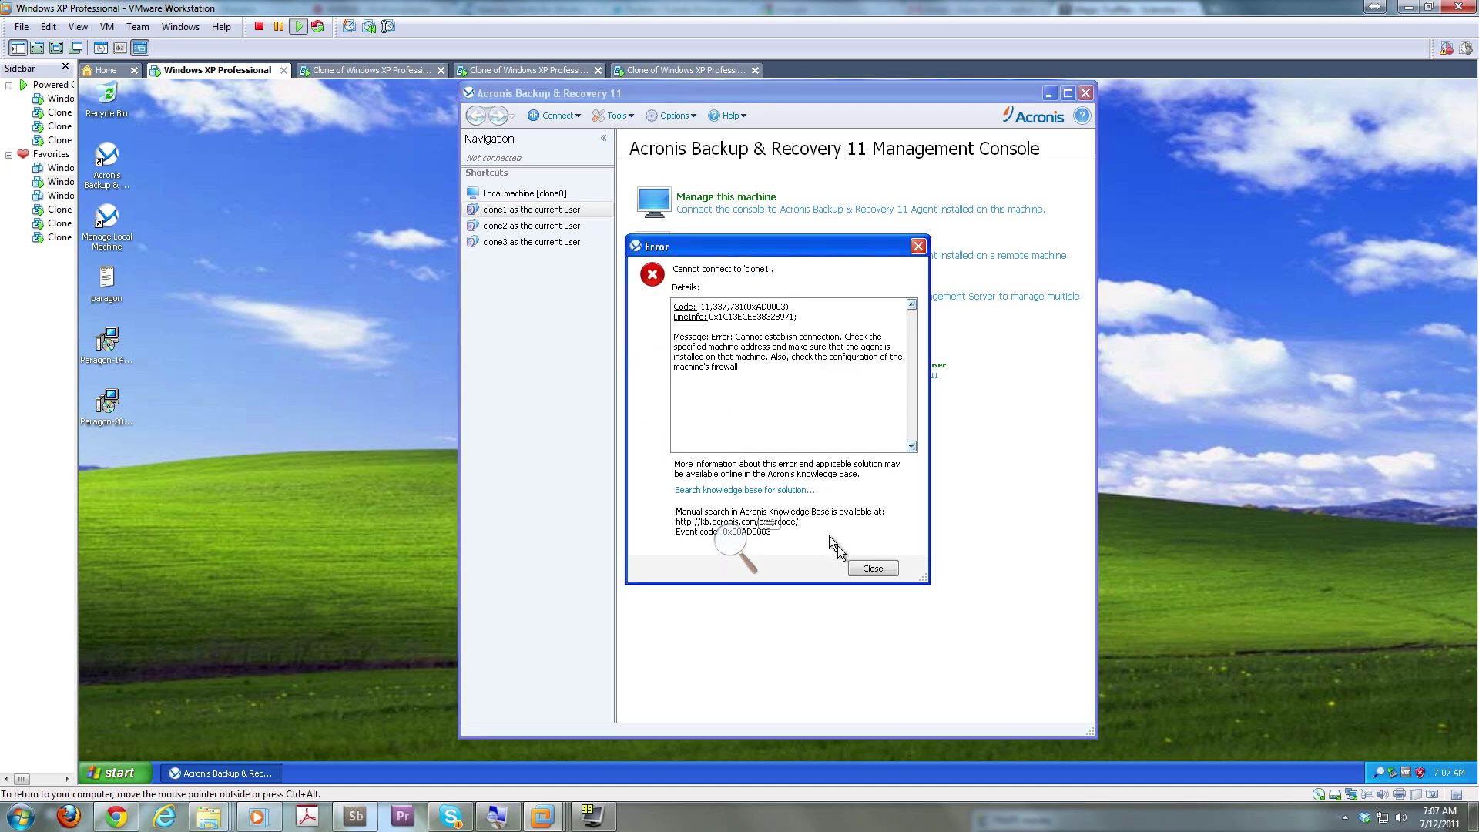
{"action": "left_click", "coordinate": [872, 570]}
{"action": "left_click", "coordinate": [424, 70]}
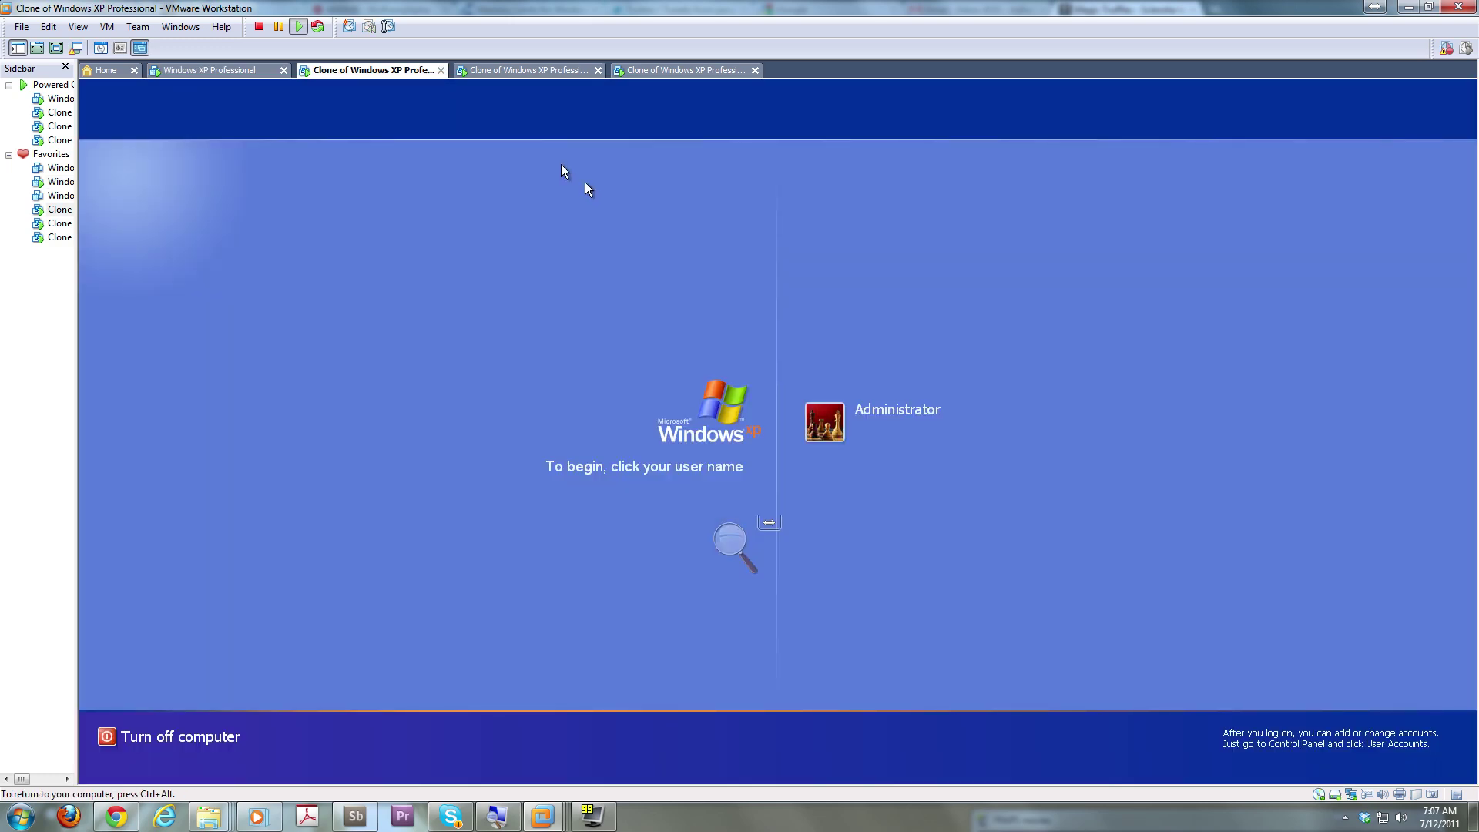
{"action": "left_click", "coordinate": [506, 70]}
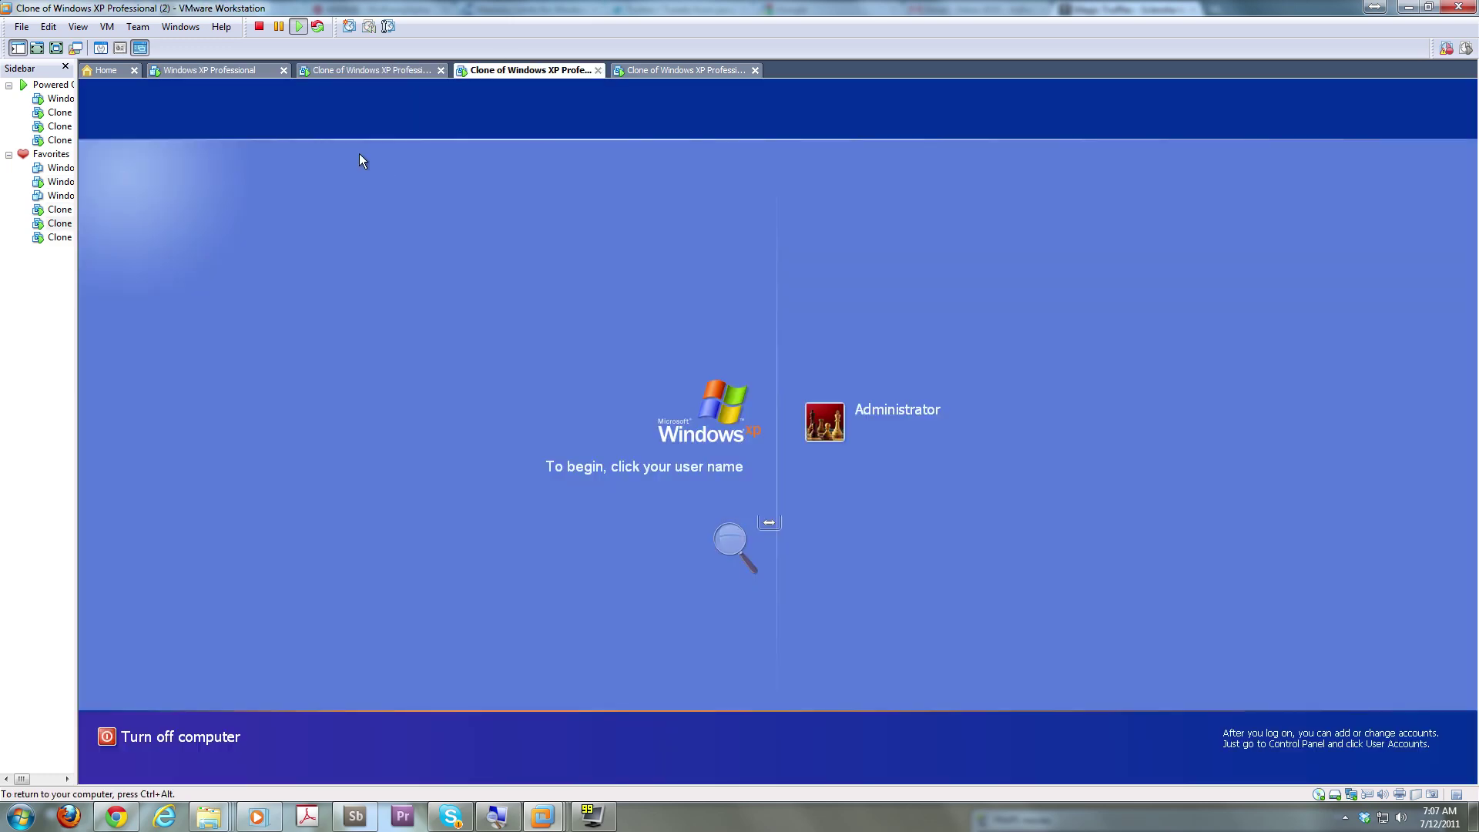
{"action": "left_click", "coordinate": [223, 72]}
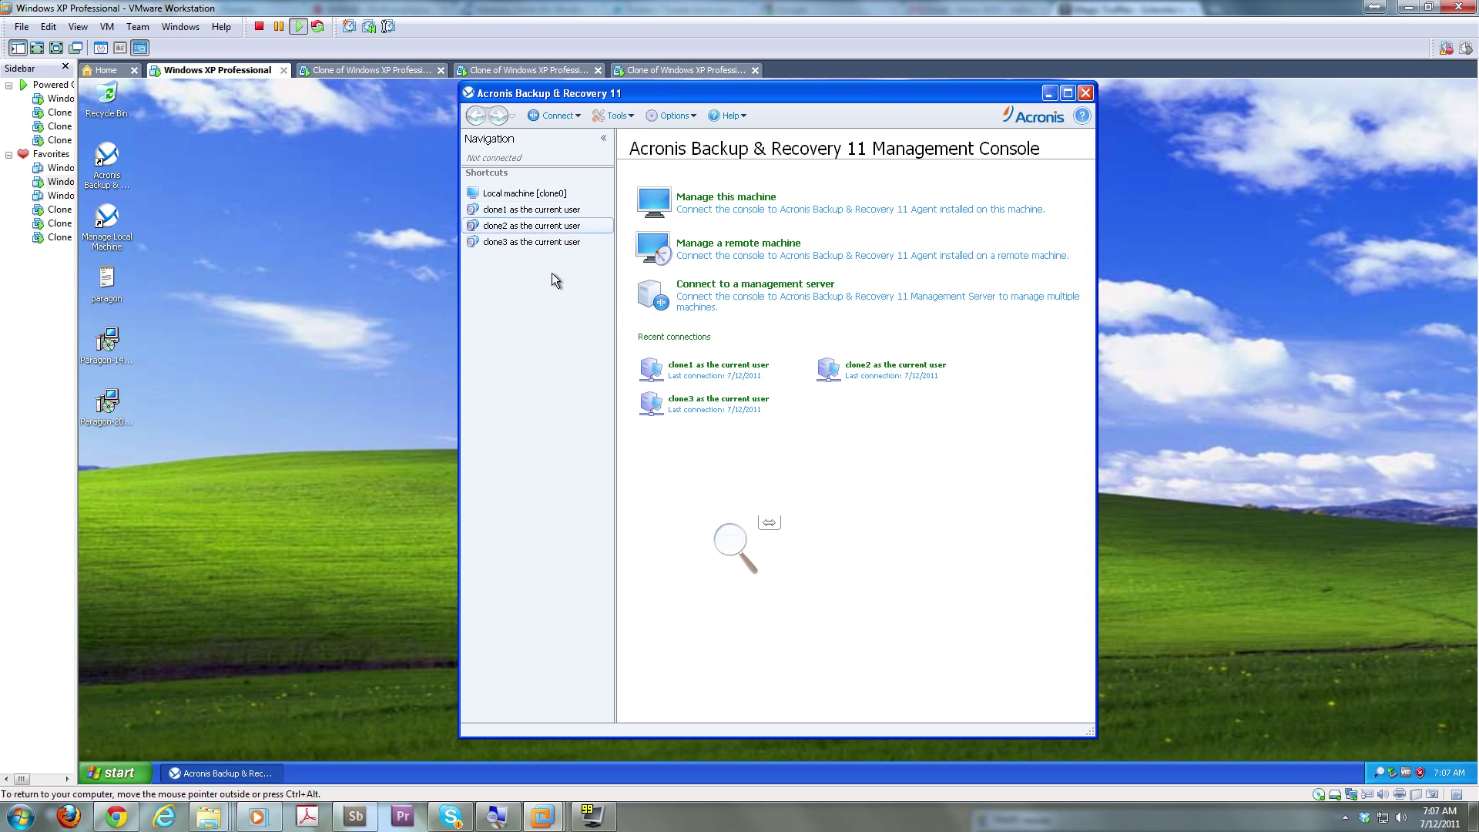
{"action": "right_click", "coordinate": [544, 225]}
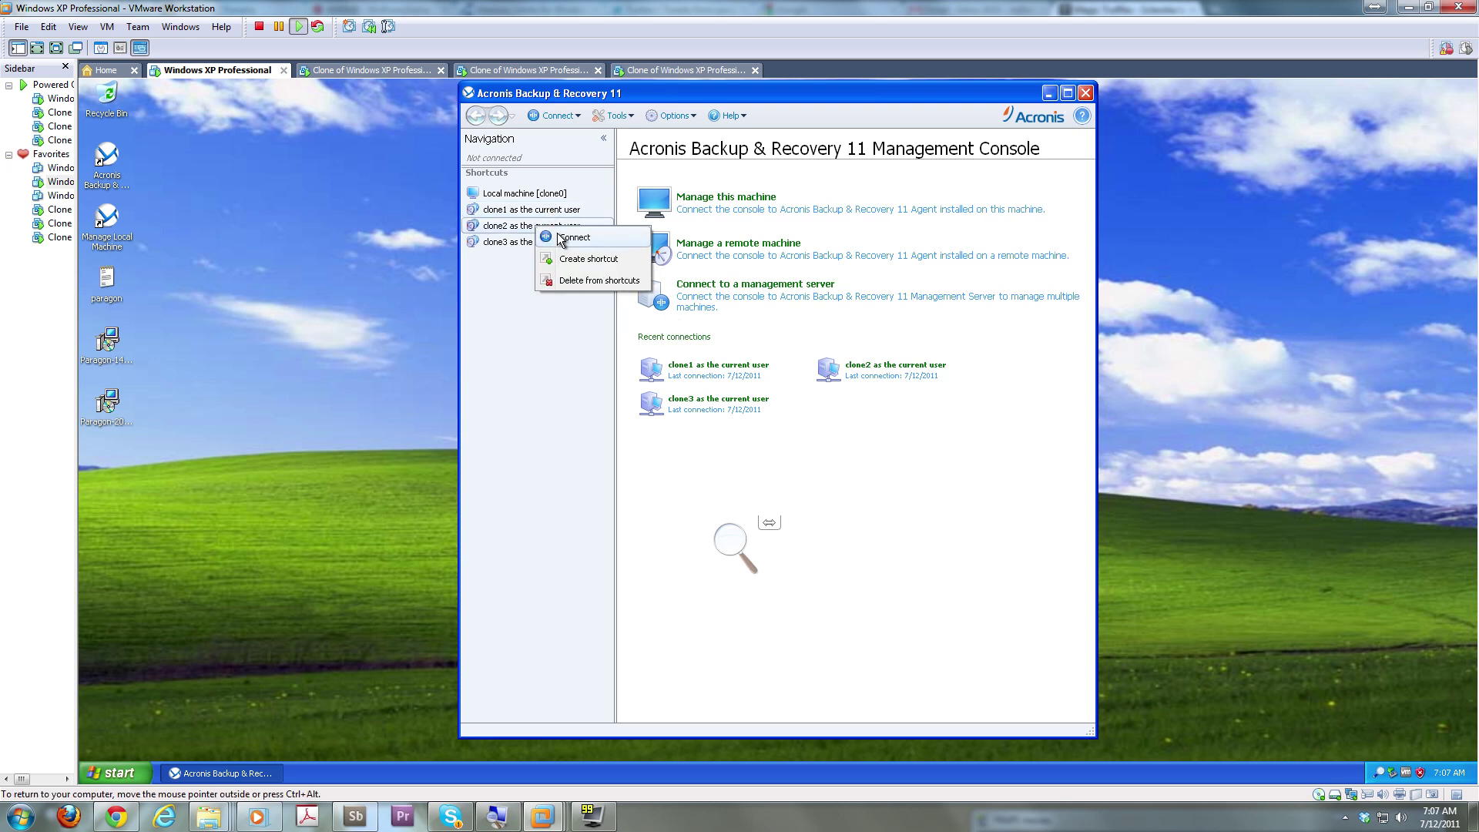
{"action": "left_click", "coordinate": [557, 239]}
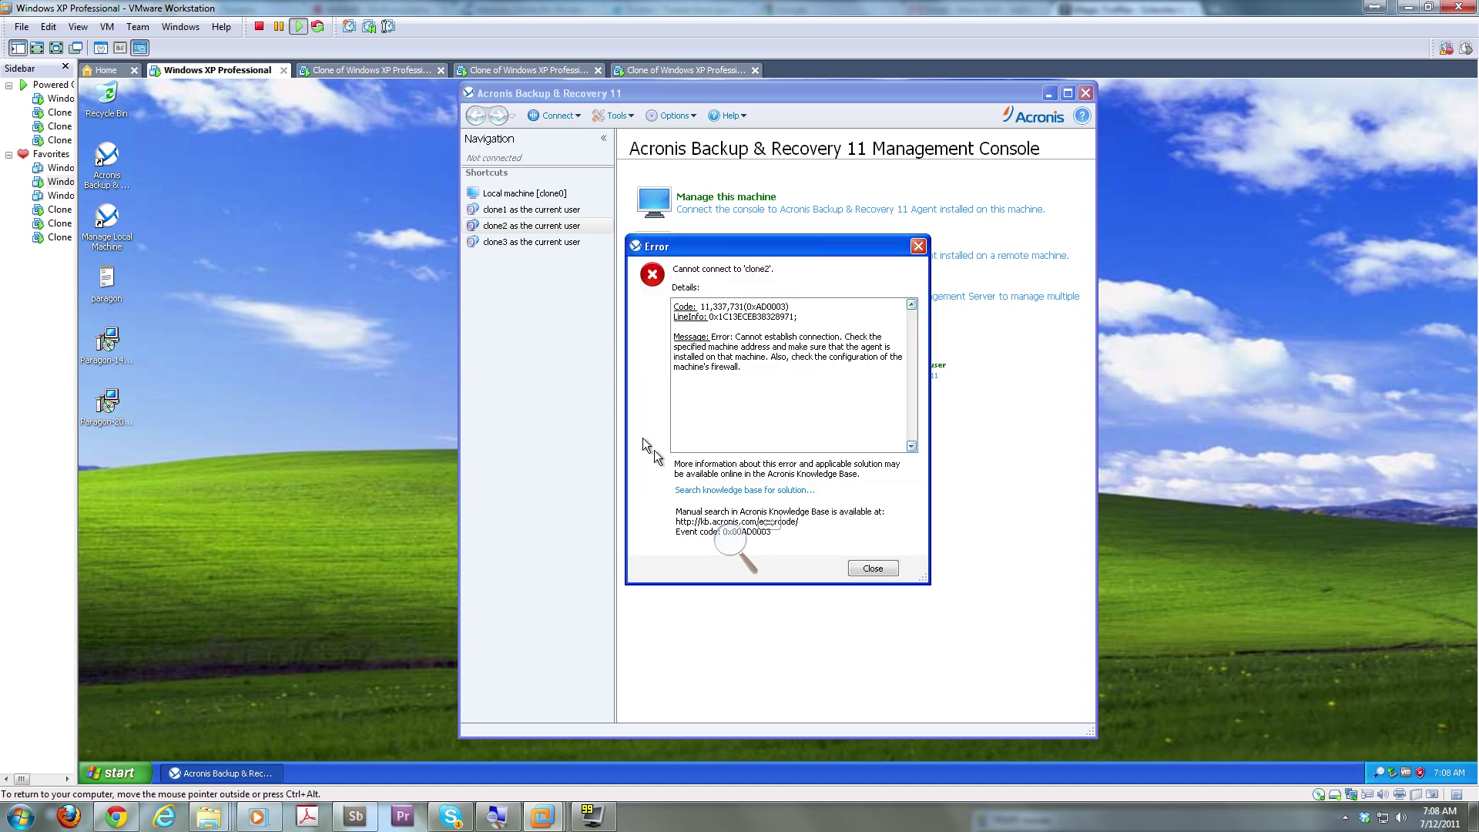
{"action": "left_click", "coordinate": [876, 570]}
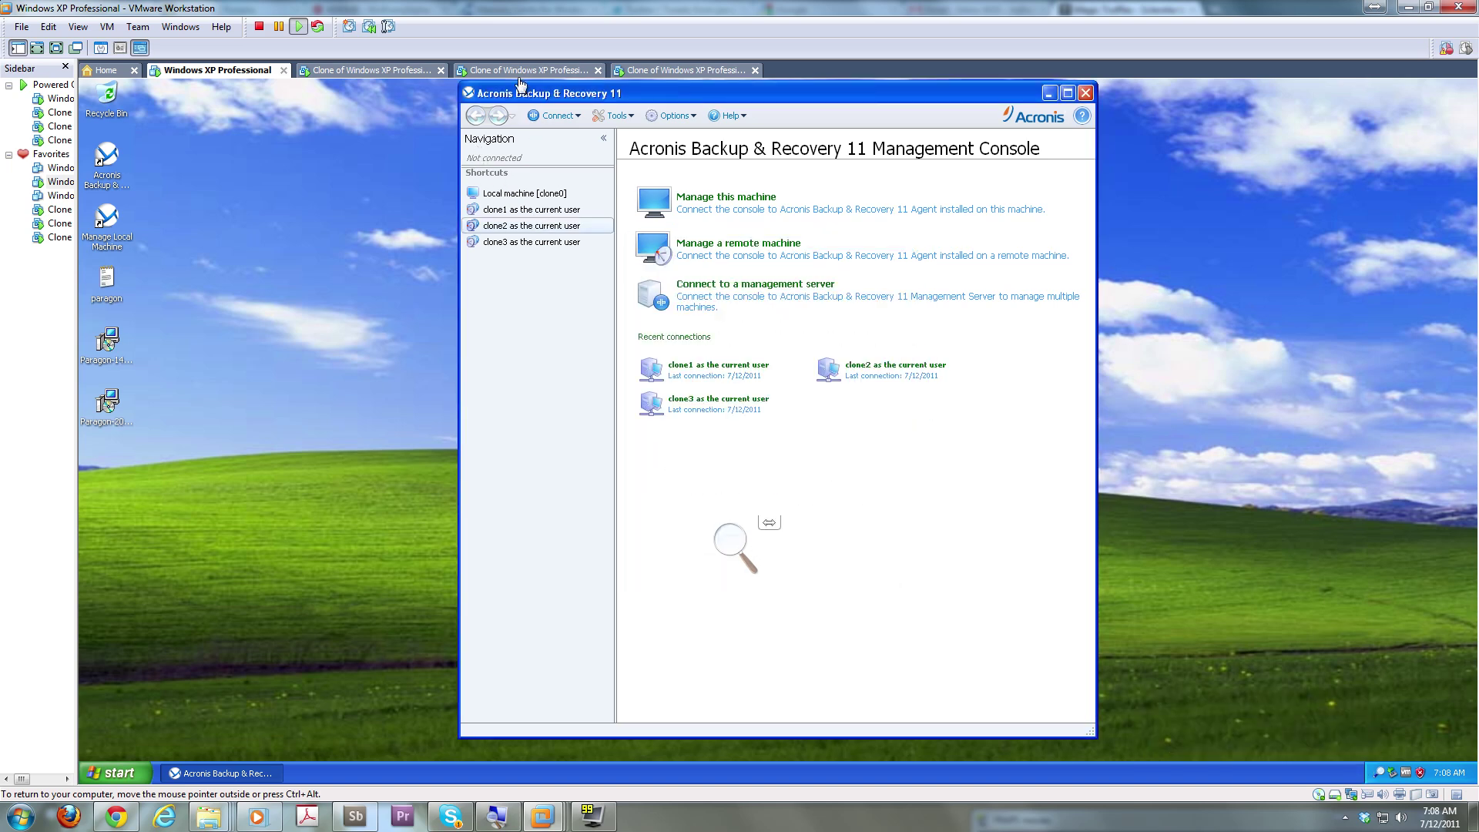
Log on to the clone2 VM, retry clone2 unsuccessfully, then connect to local machine clone0
{"action": "left_click", "coordinate": [526, 70]}
{"action": "left_click", "coordinate": [809, 436]}
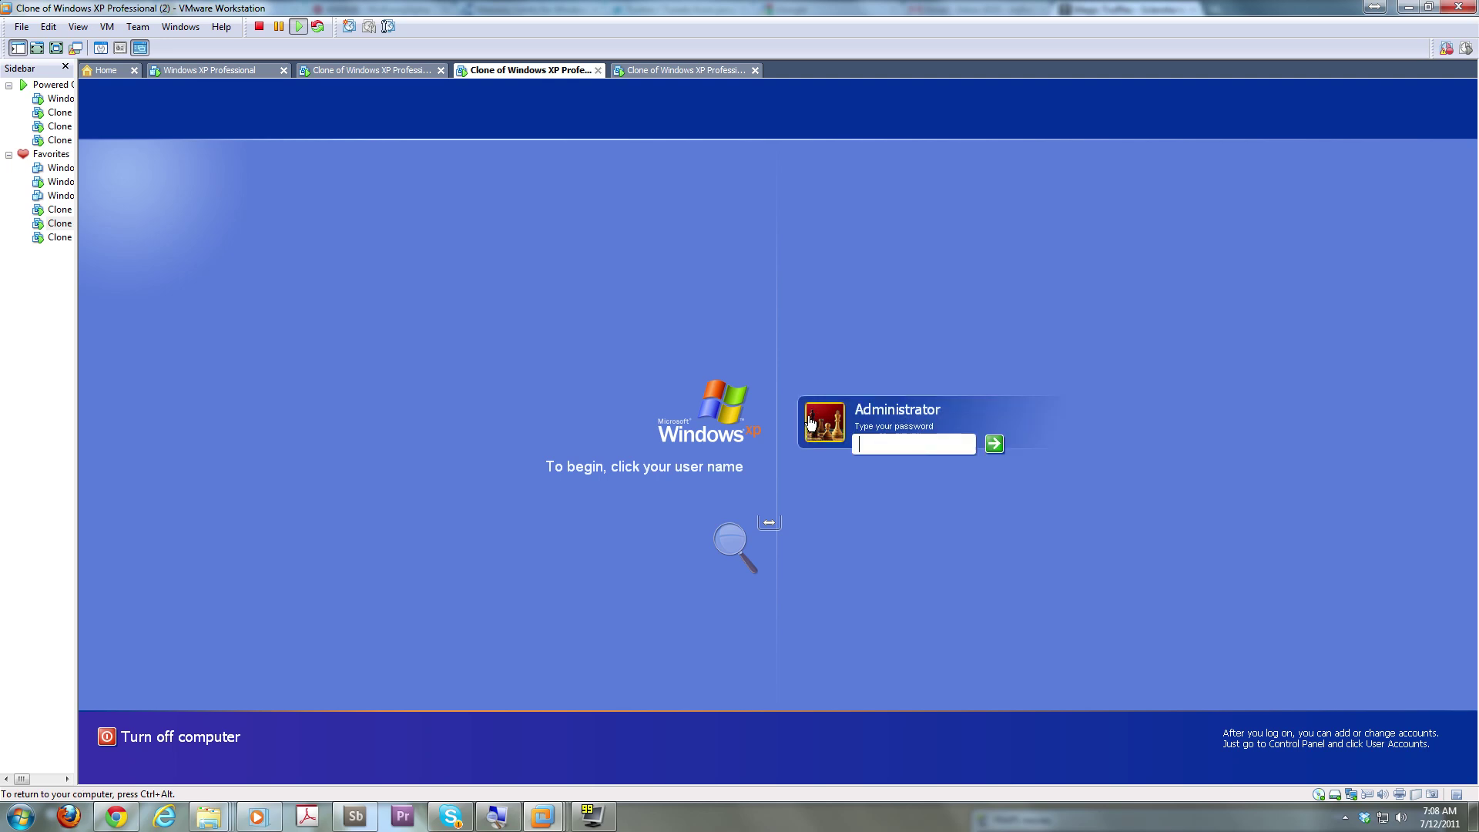
{"action": "type", "text": "********"}
{"action": "key", "text": "Return"}
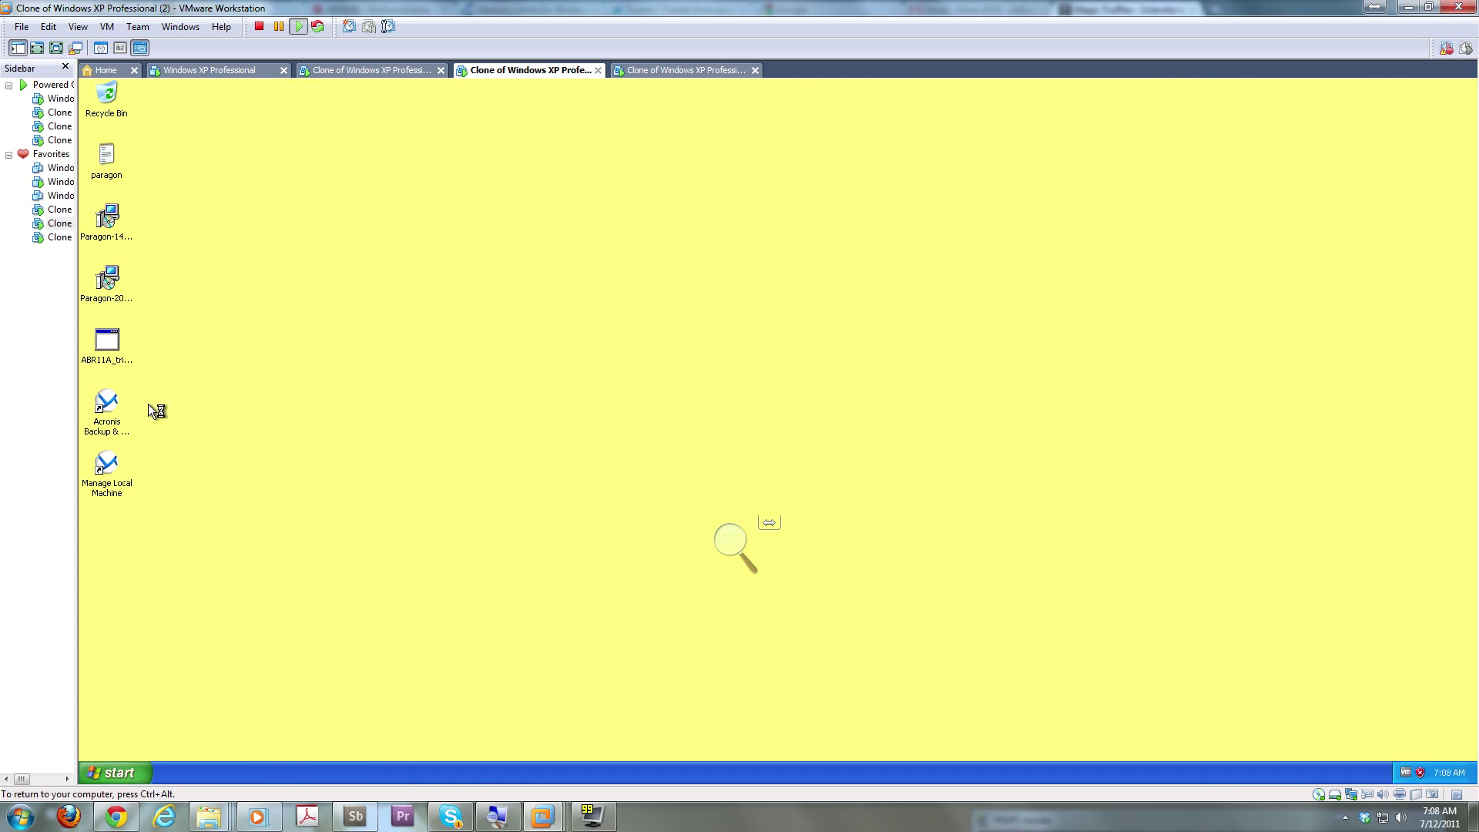
{"action": "left_click", "coordinate": [235, 75]}
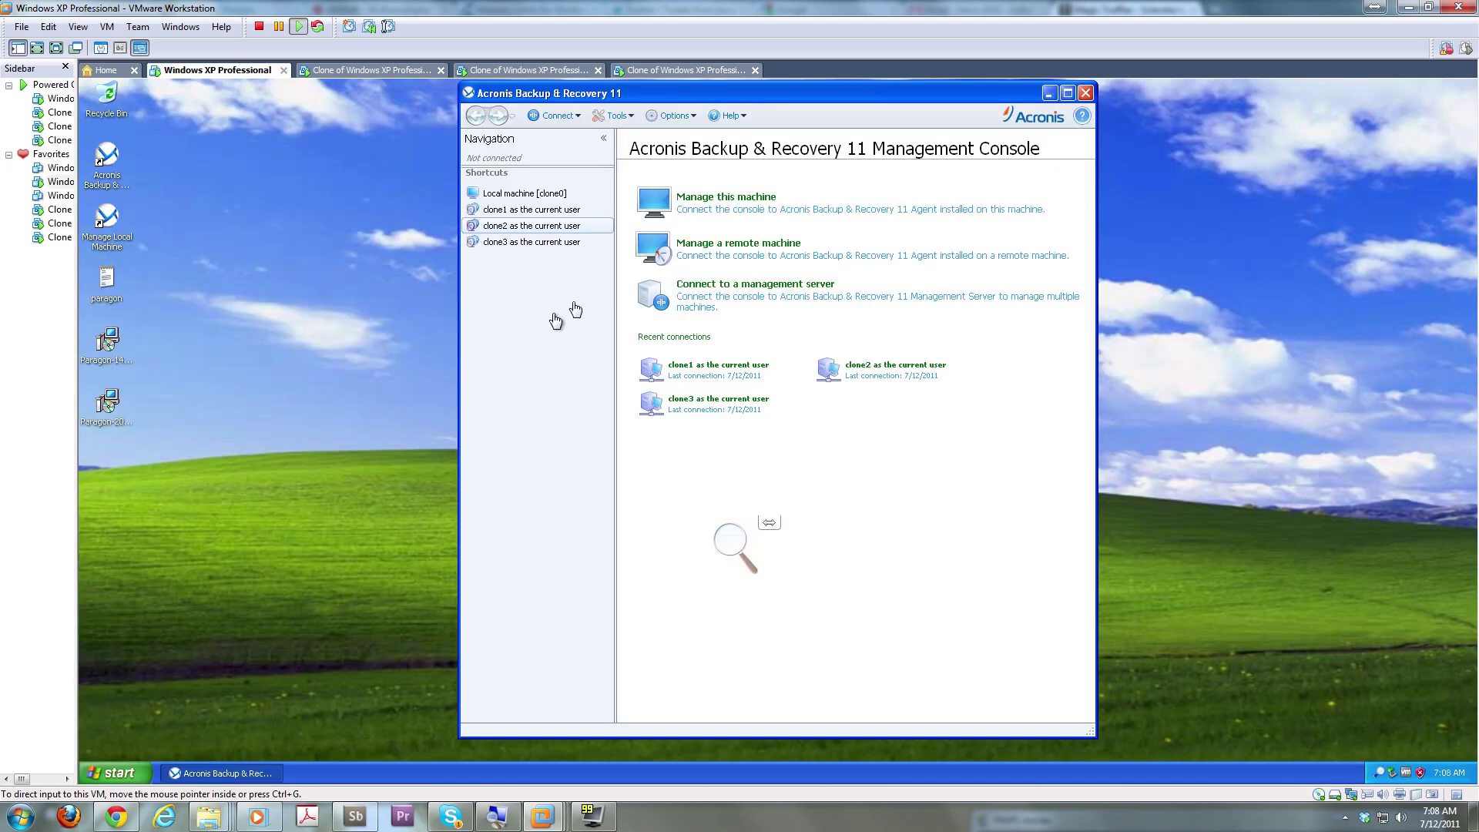
{"action": "left_click", "coordinate": [567, 227]}
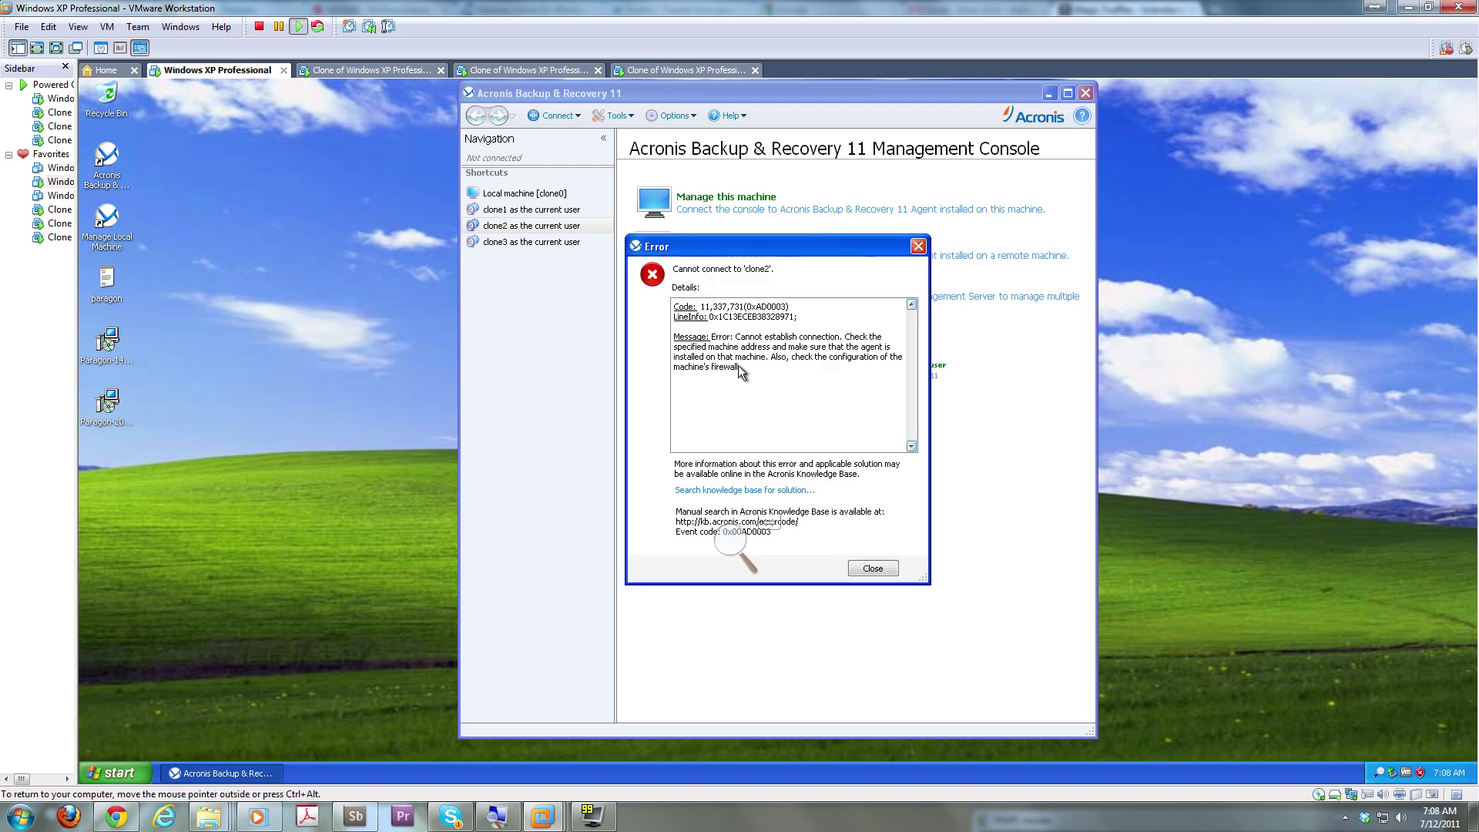
{"action": "left_click", "coordinate": [873, 569]}
{"action": "left_click", "coordinate": [514, 197]}
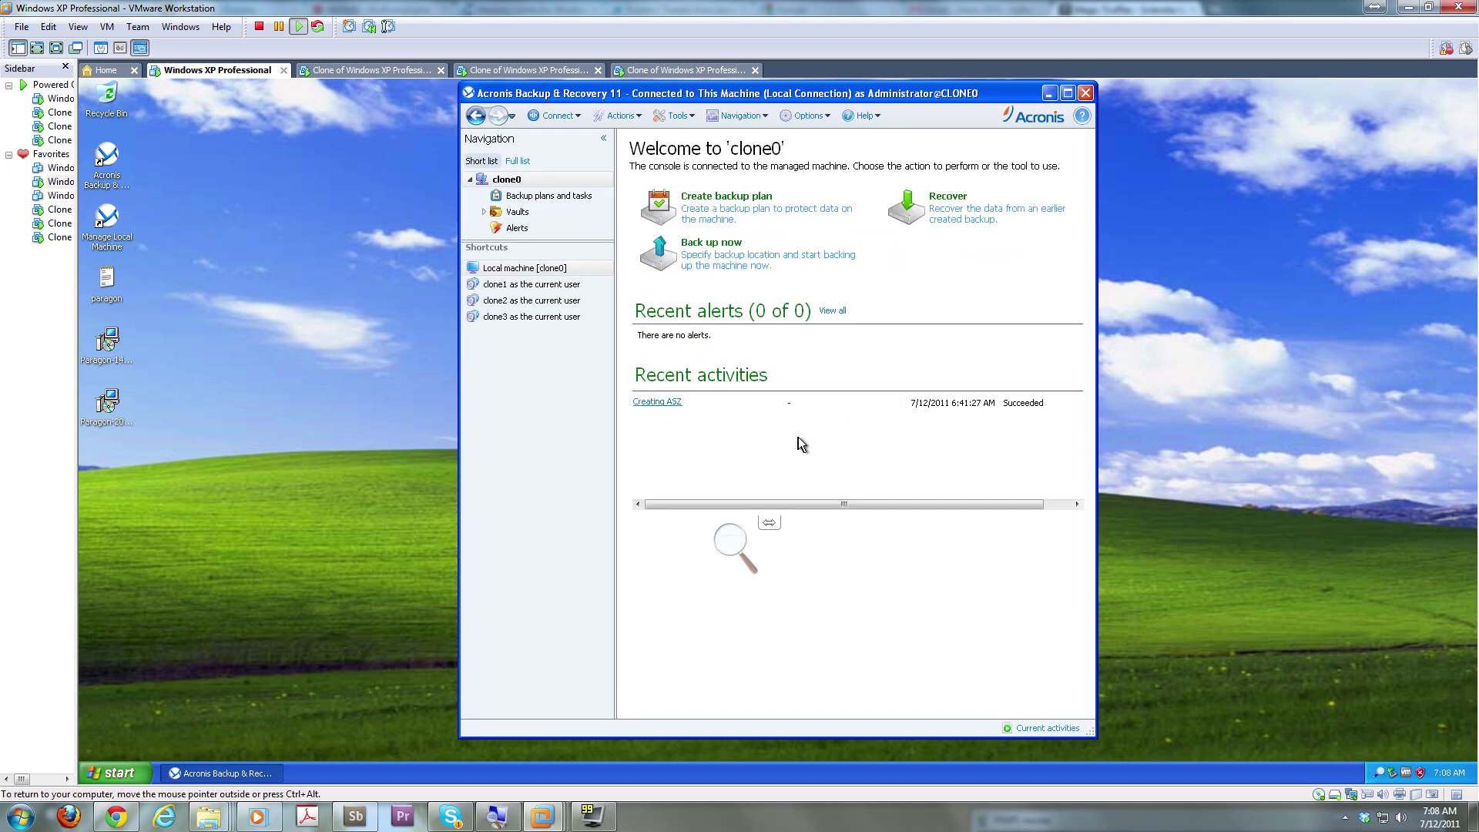
Open Vaults > Personal > Acronis Secure Zone on clone0 and widen the console window
{"action": "left_click", "coordinate": [514, 212]}
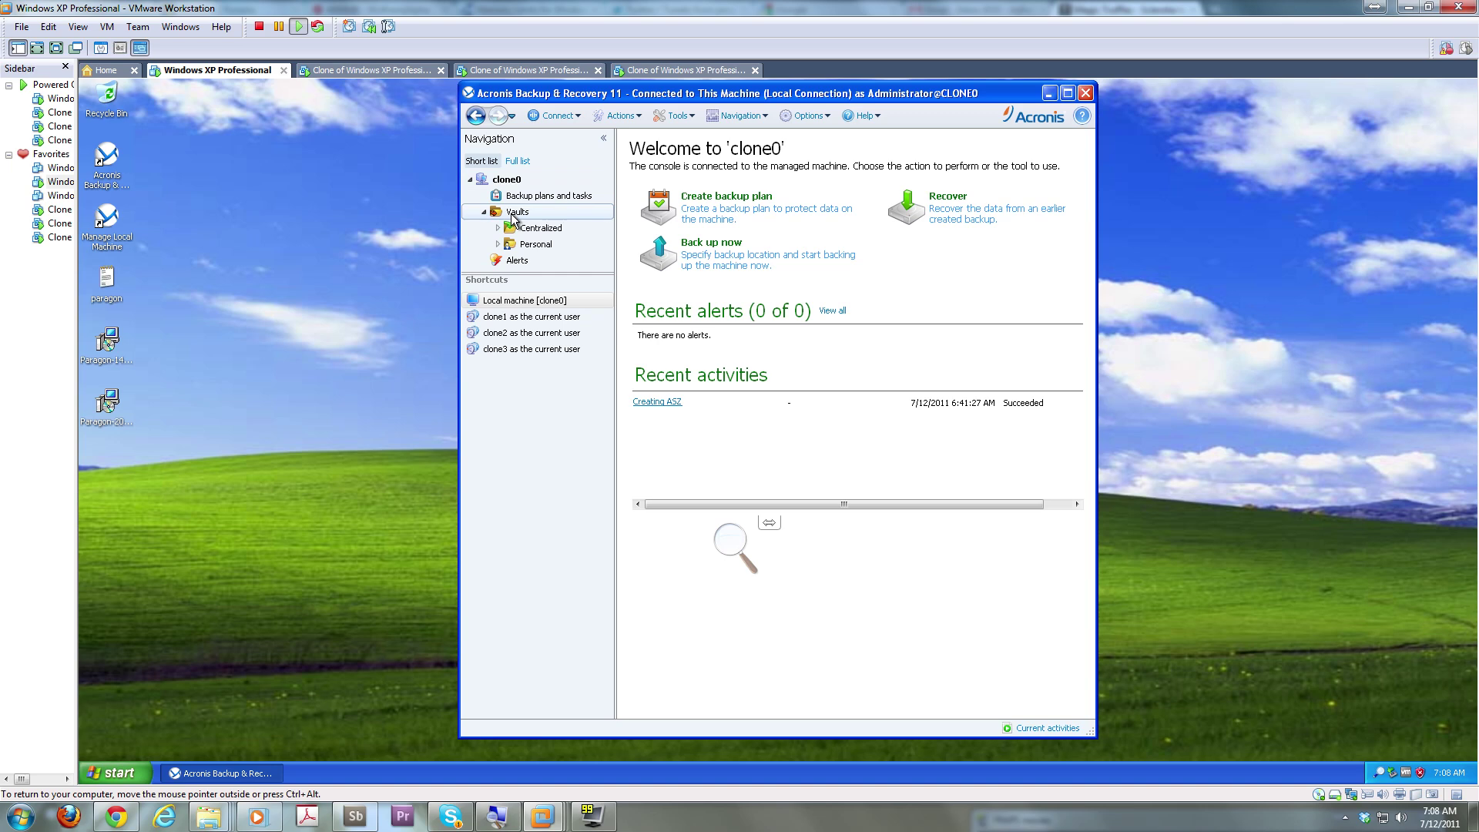
{"action": "left_click", "coordinate": [535, 229]}
{"action": "left_click", "coordinate": [535, 245]}
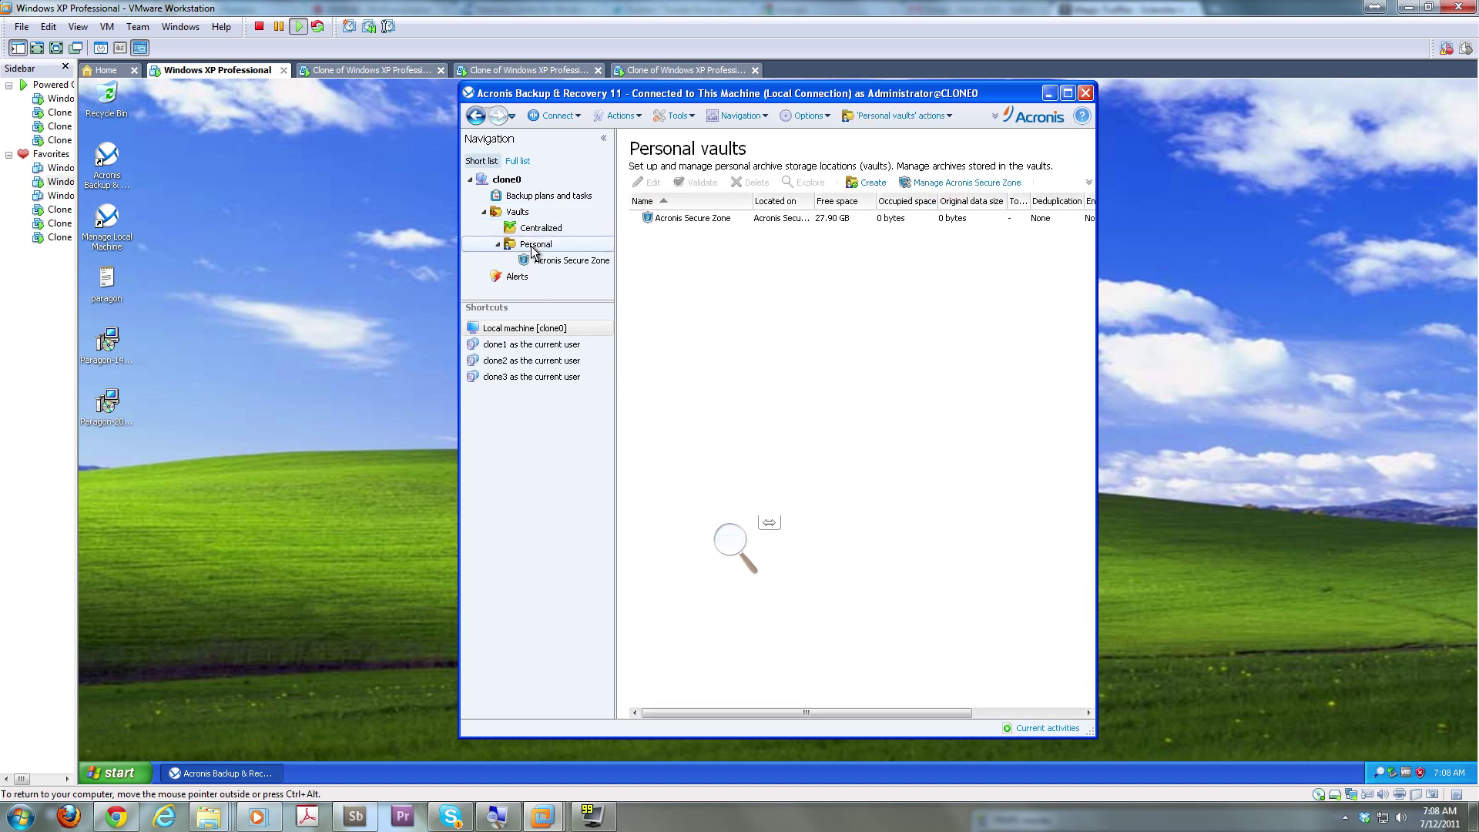
{"action": "left_click", "coordinate": [554, 262]}
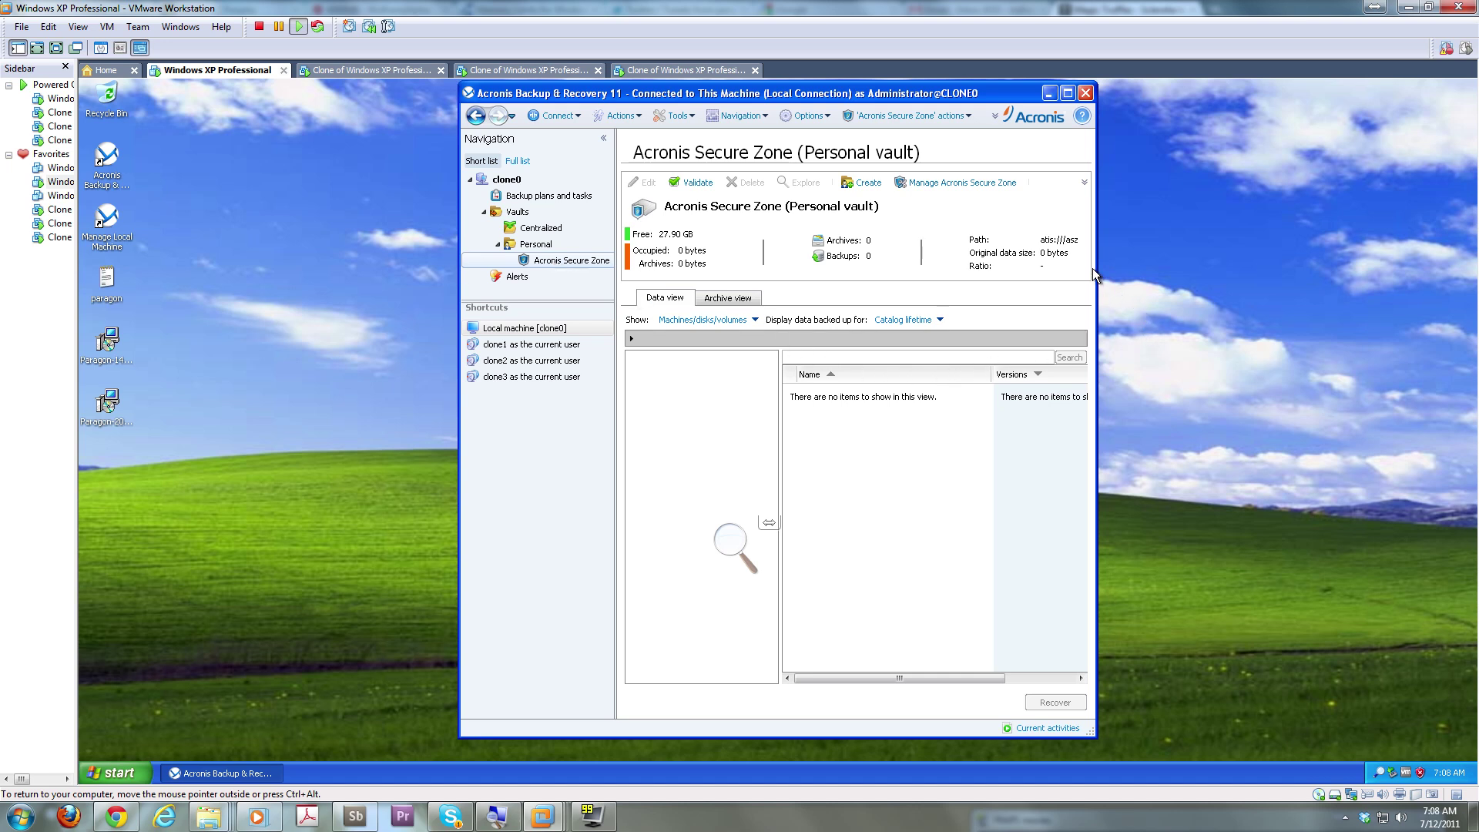
{"action": "left_click_drag", "start_coordinate": [1095, 268], "coordinate": [1325, 291]}
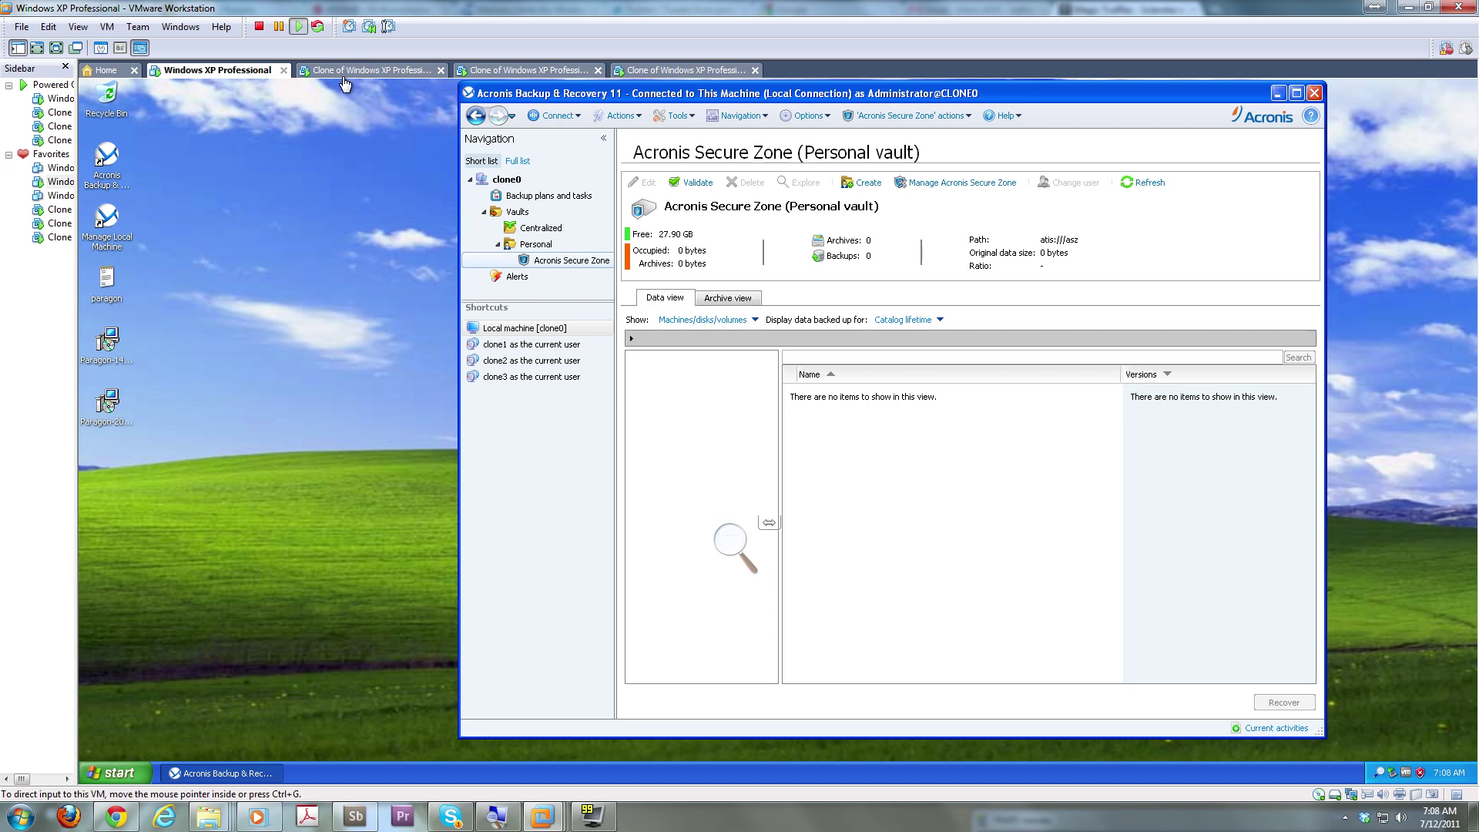
Log on to the first clone VM as Administrator with its password
{"action": "left_click", "coordinate": [344, 74]}
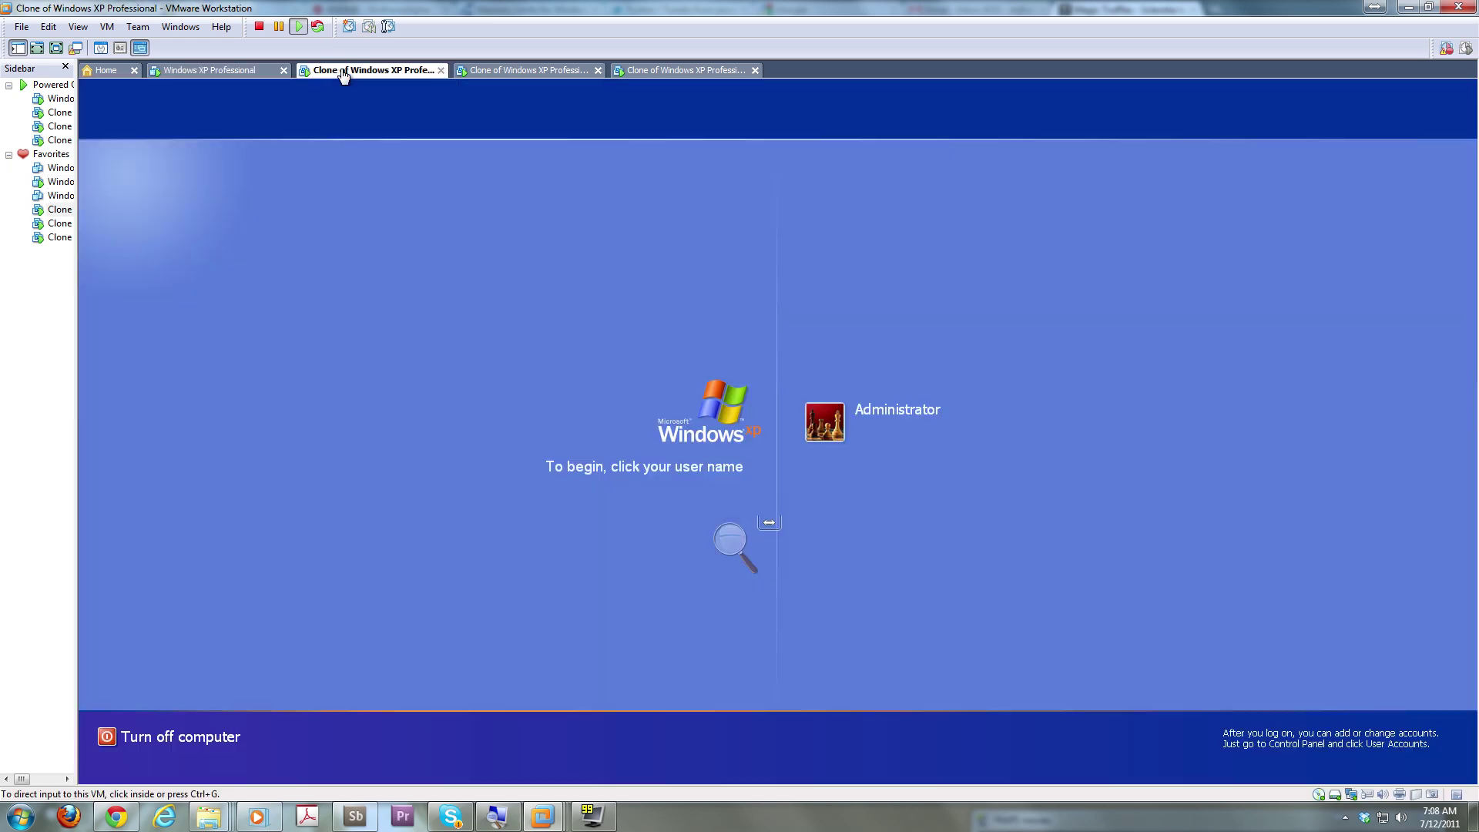
{"action": "left_click", "coordinate": [834, 438]}
{"action": "type", "text": "*********"}
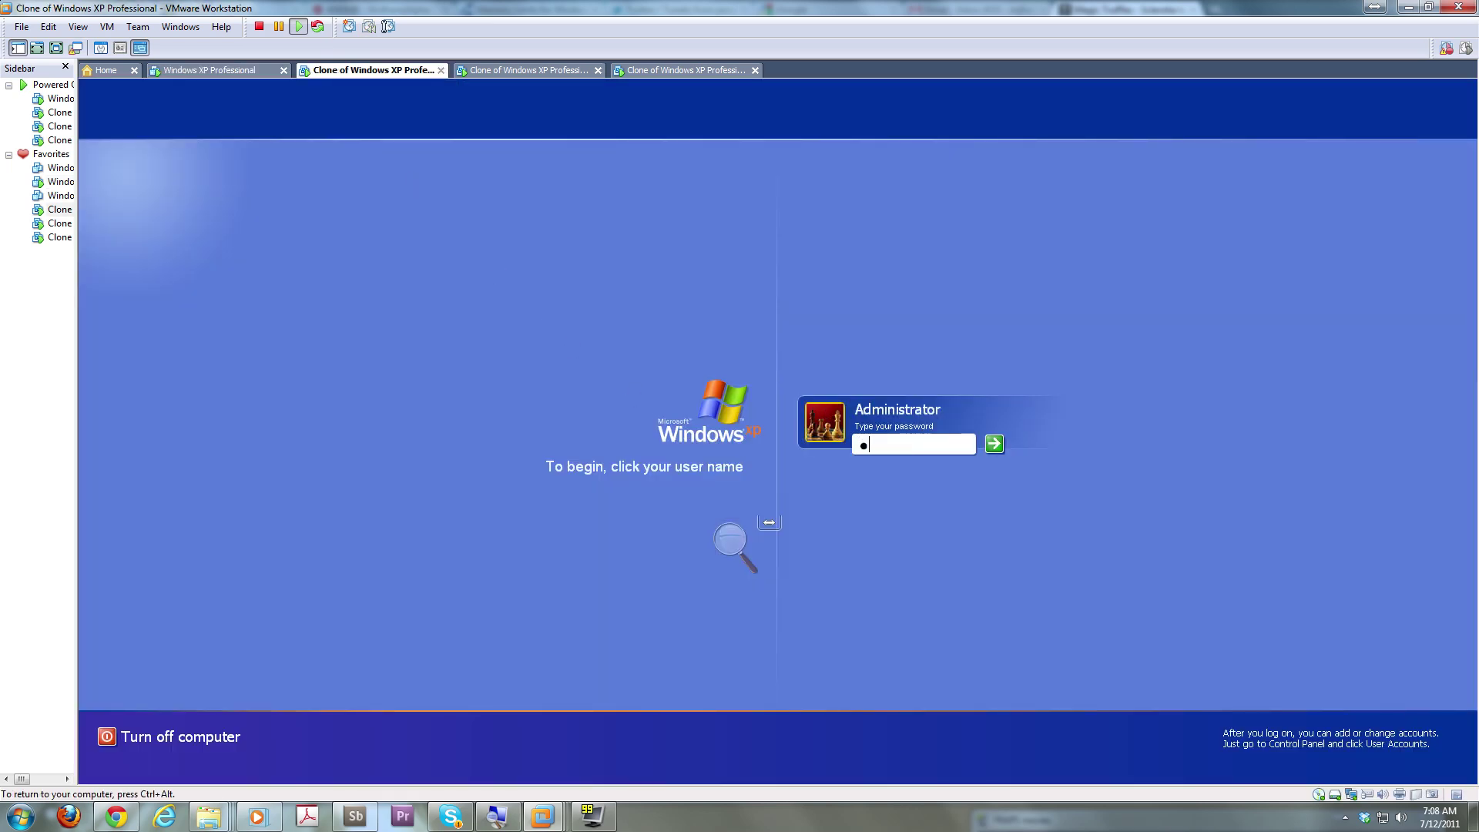
{"action": "key", "text": "Return"}
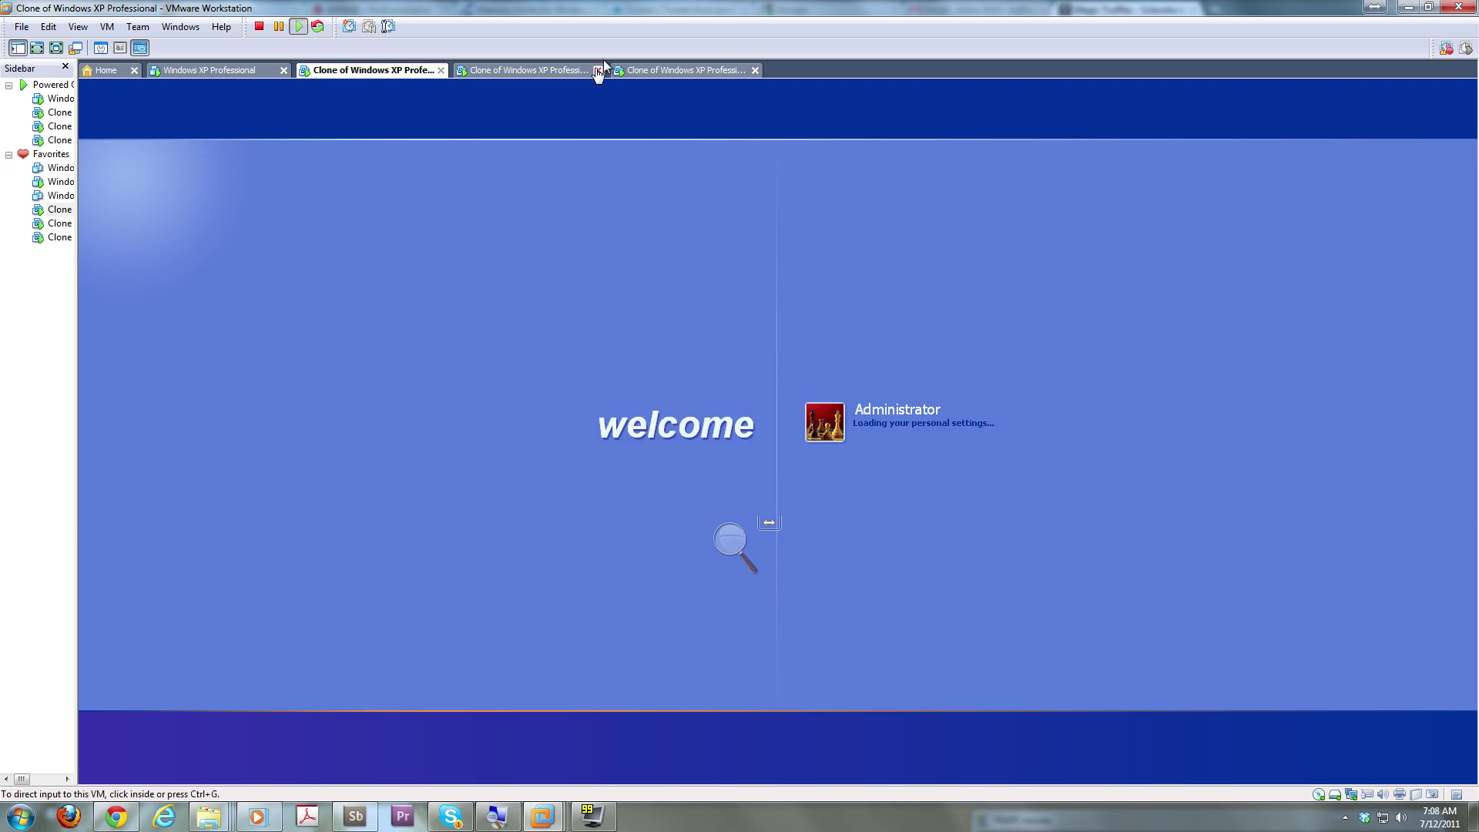
On clone2, launch Acronis and connect to the management server, entering 'clone' as machine name
{"action": "left_click", "coordinate": [568, 69]}
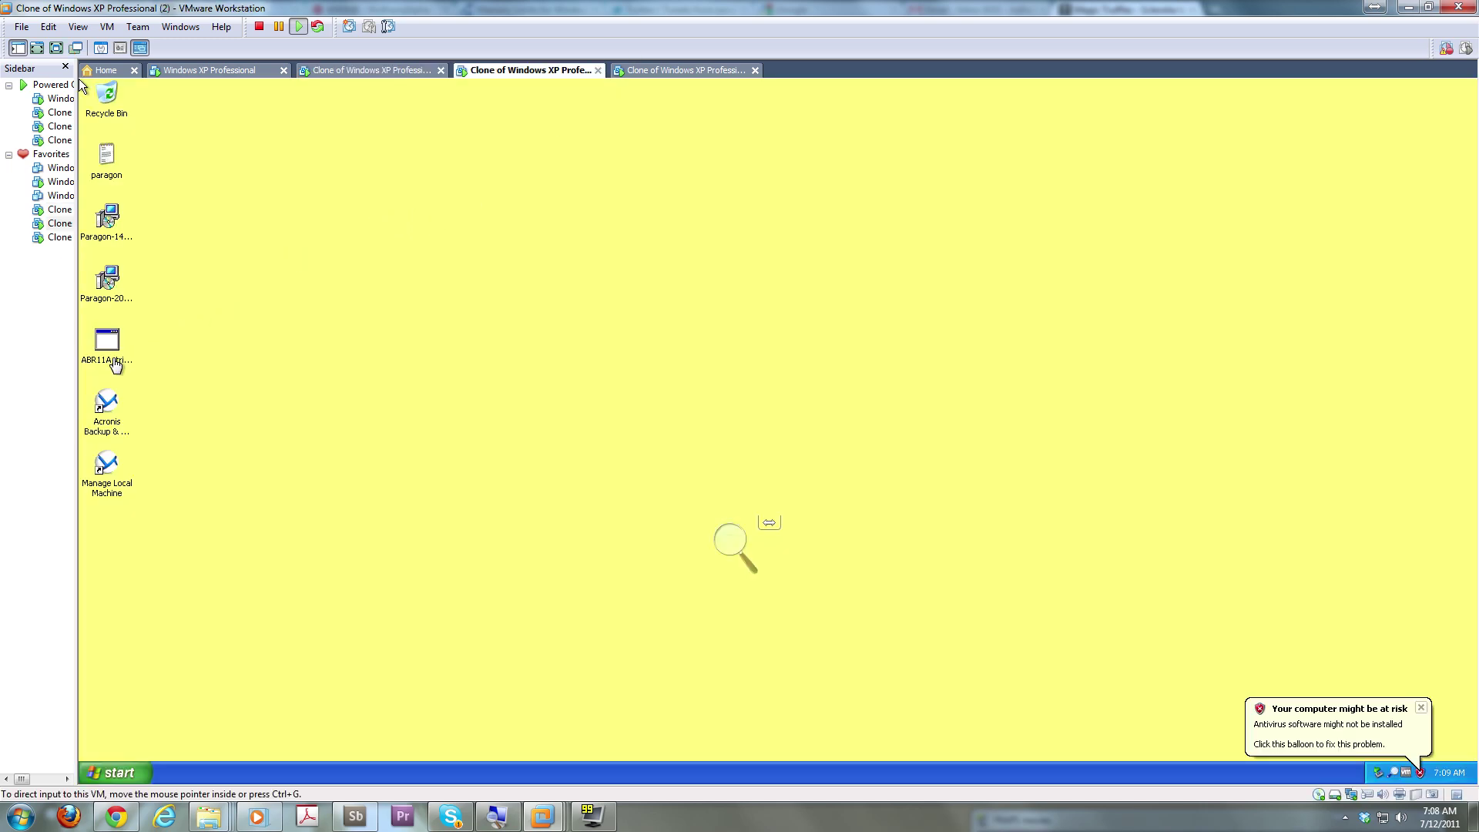
{"action": "left_click", "coordinate": [100, 428]}
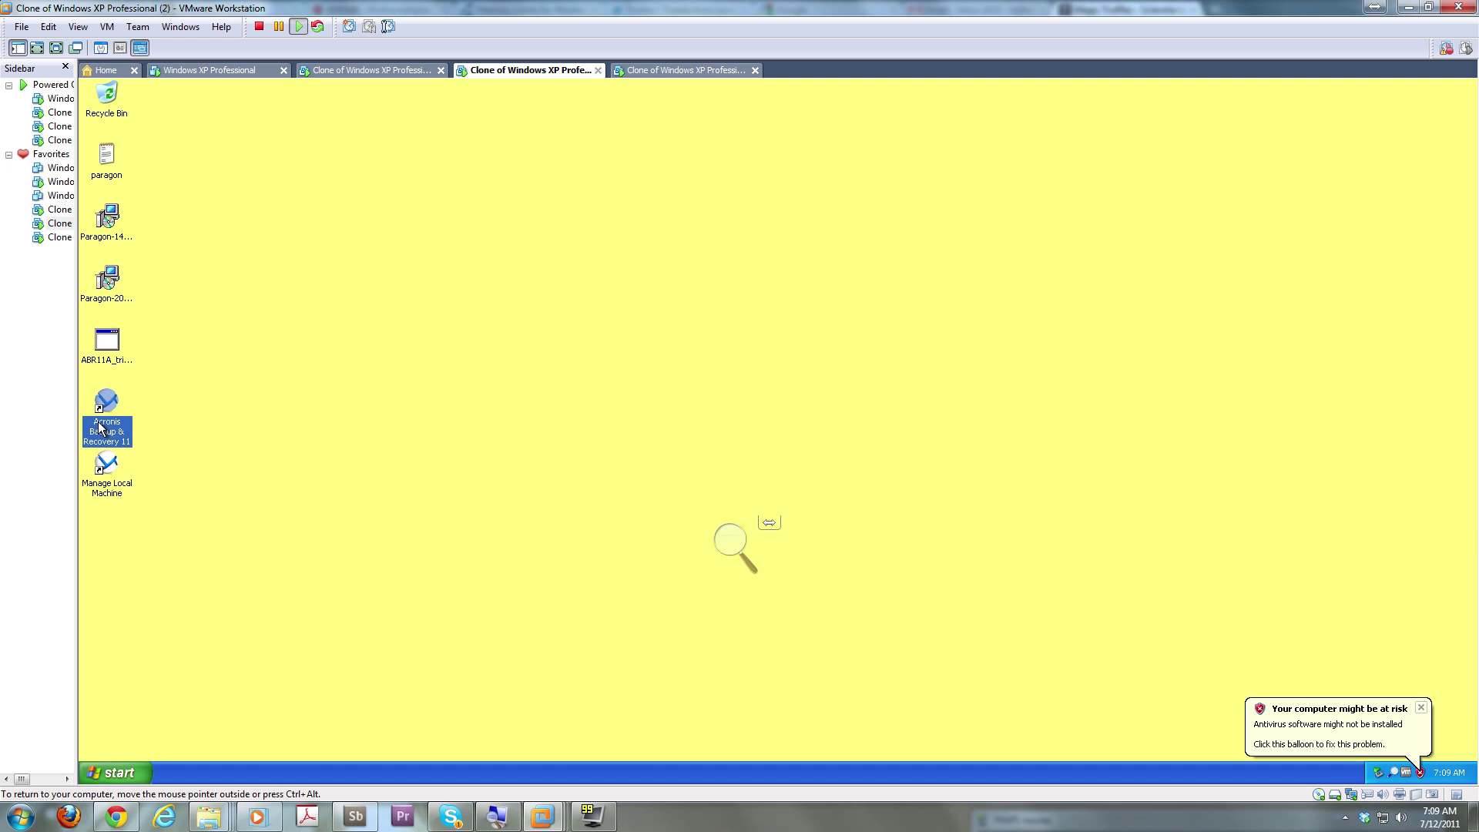
{"action": "left_click", "coordinate": [465, 414]}
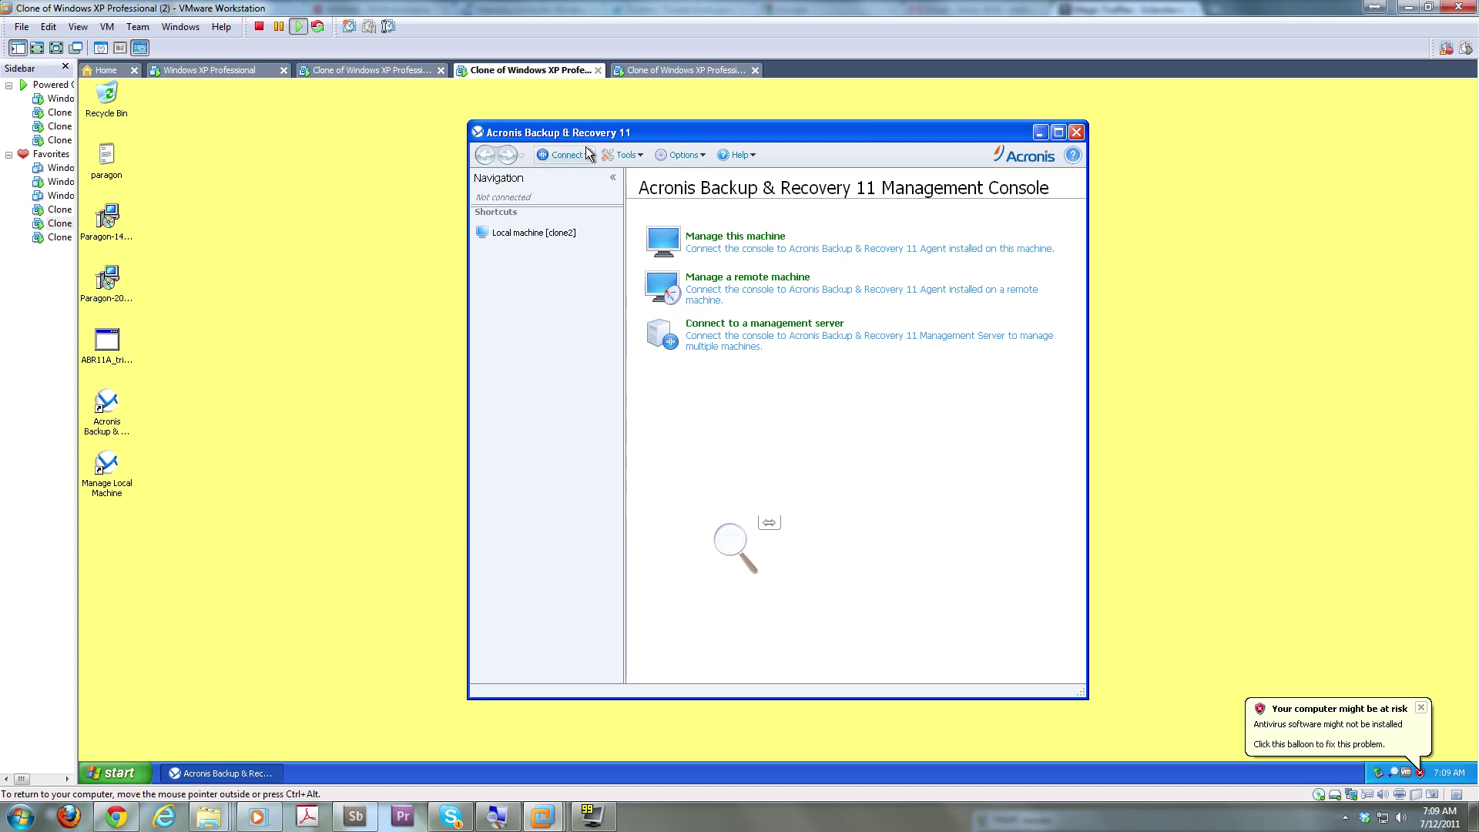
{"action": "left_click", "coordinate": [699, 327]}
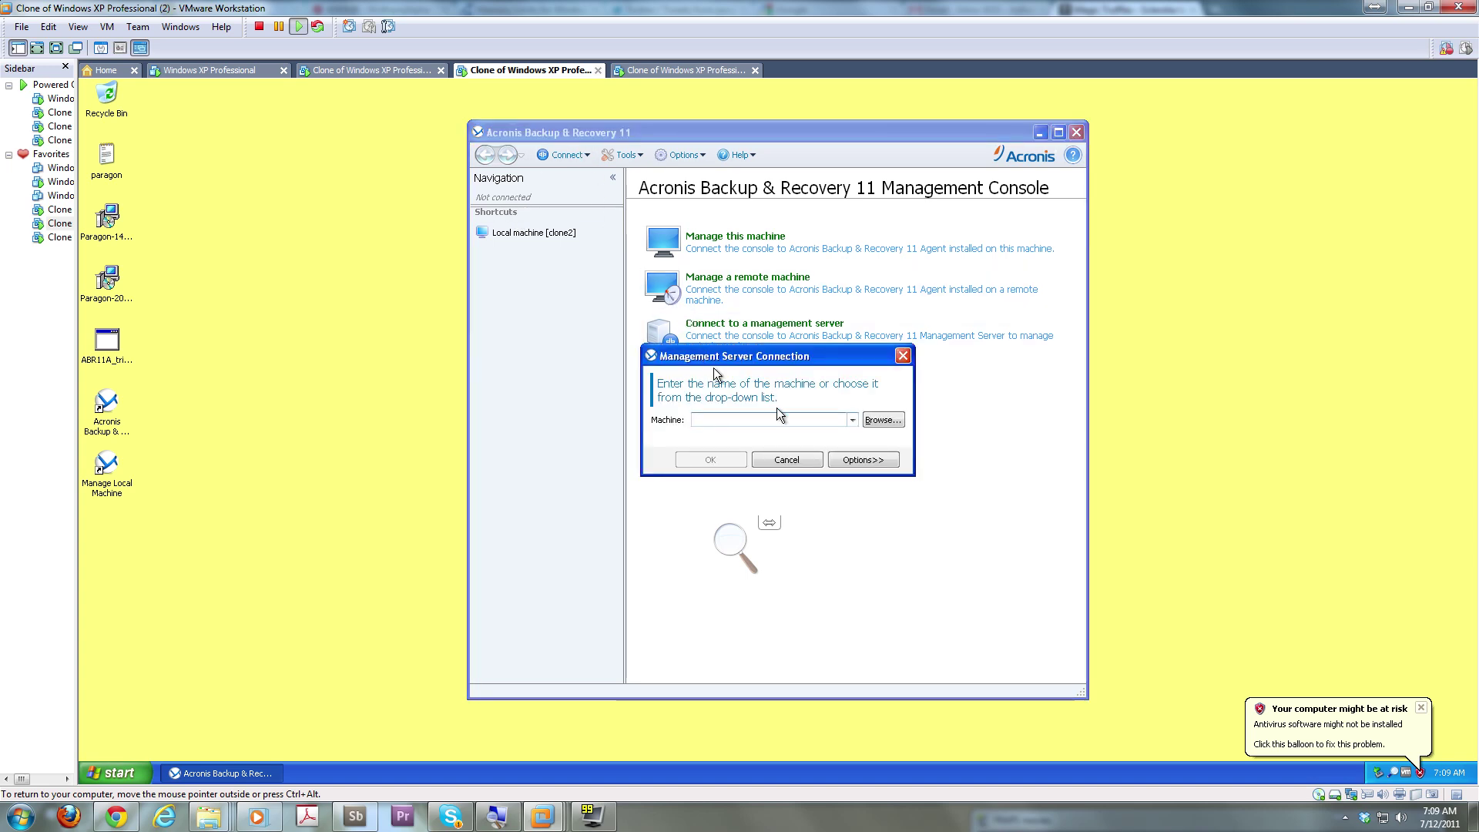
{"action": "type", "text": "clone0"}
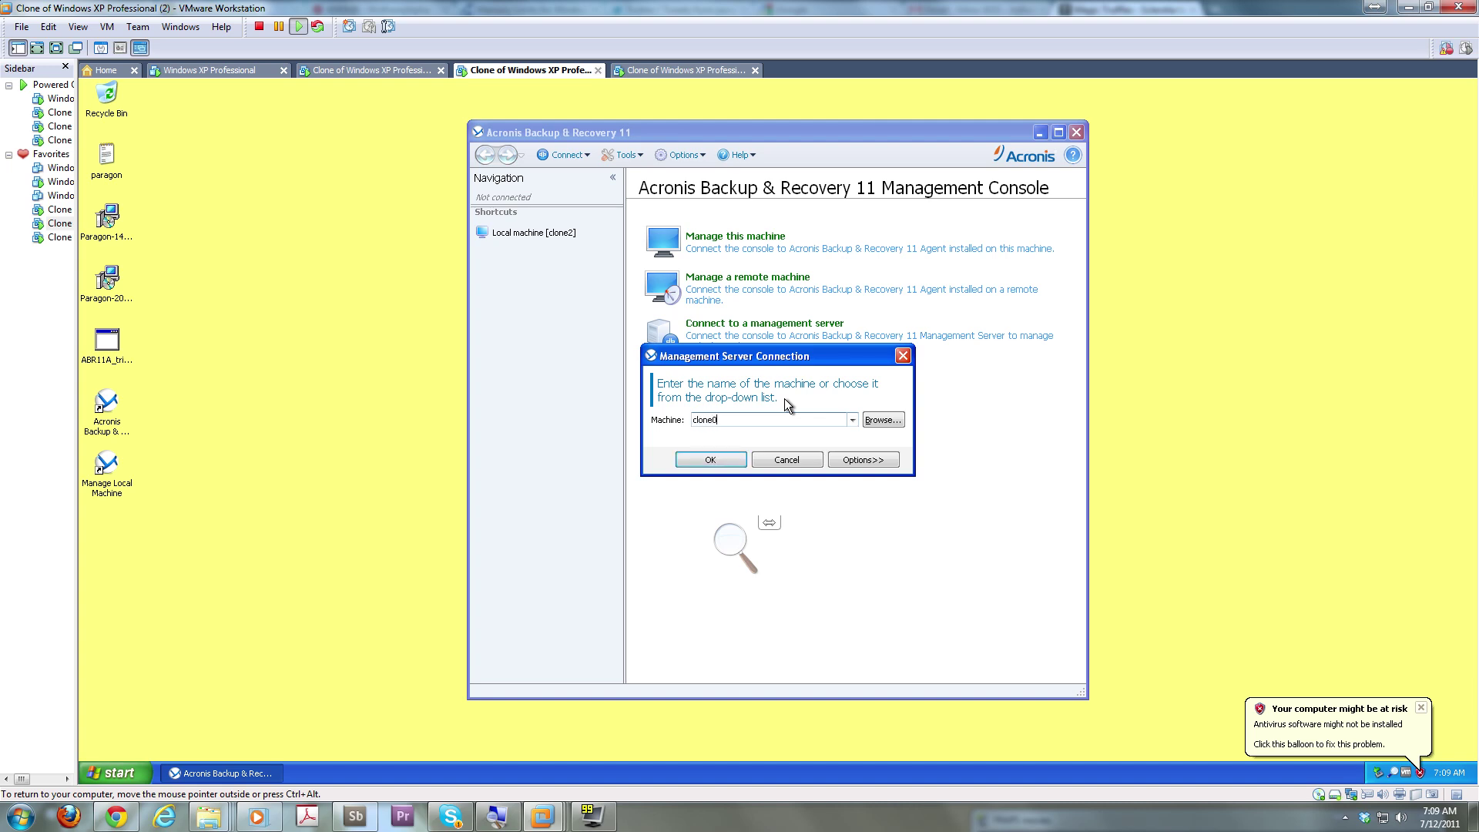
{"action": "key", "text": "Return"}
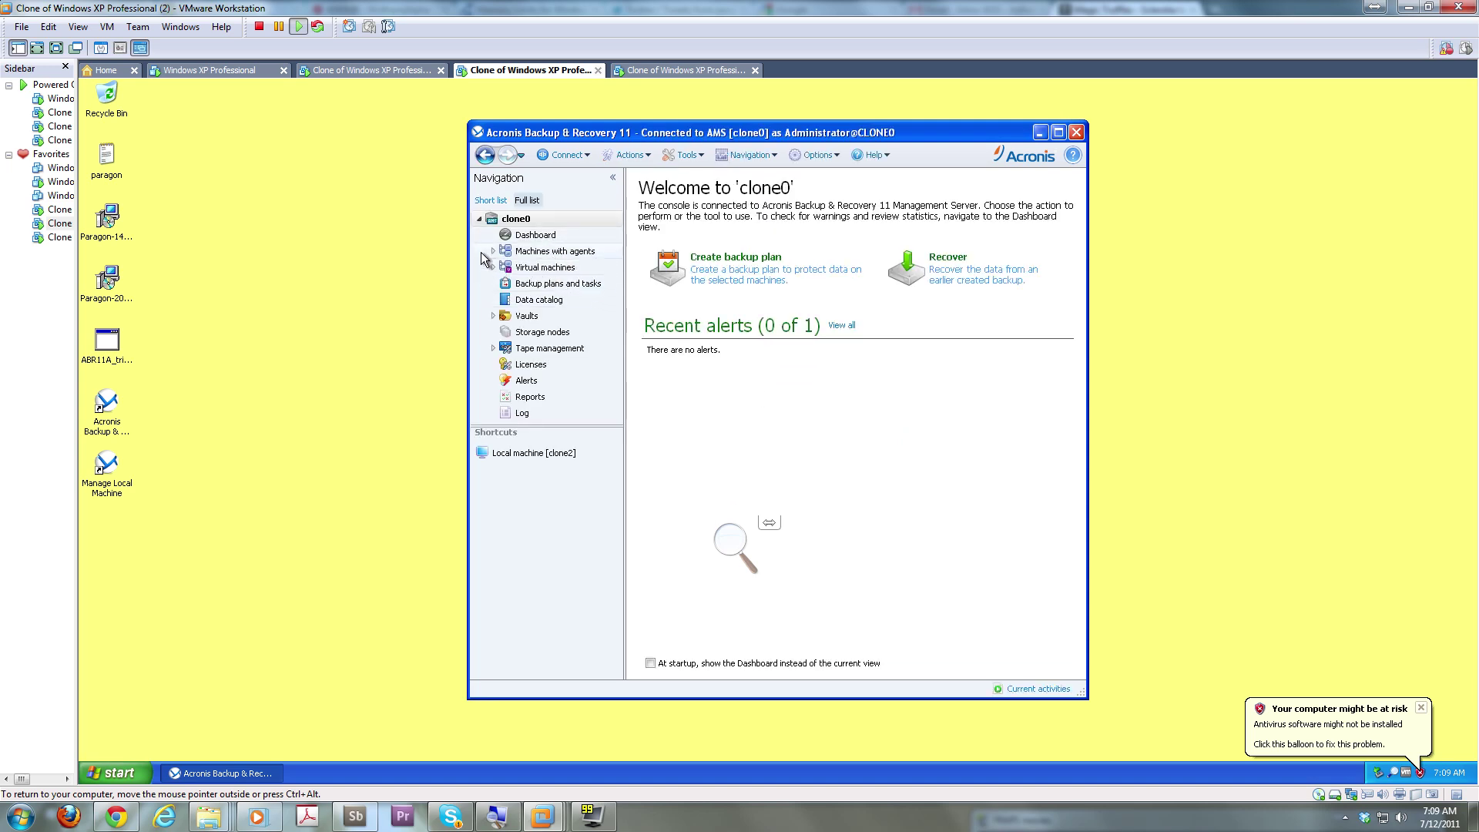
Select clone1 under All machines with agents and start a backup plan for it
{"action": "left_click", "coordinate": [493, 251]}
{"action": "left_click", "coordinate": [550, 269]}
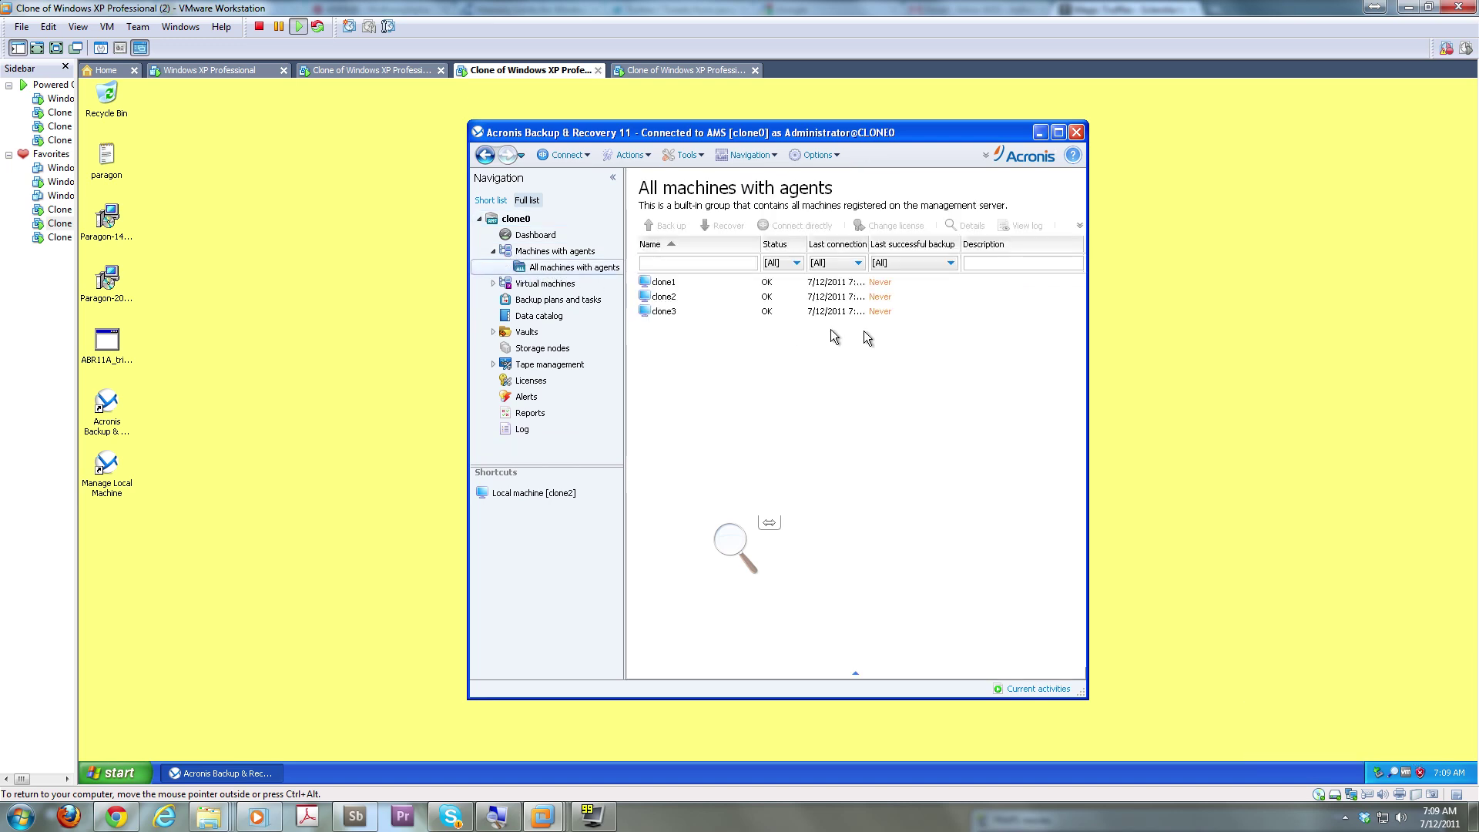
{"action": "left_click", "coordinate": [669, 285]}
{"action": "right_click", "coordinate": [670, 288]}
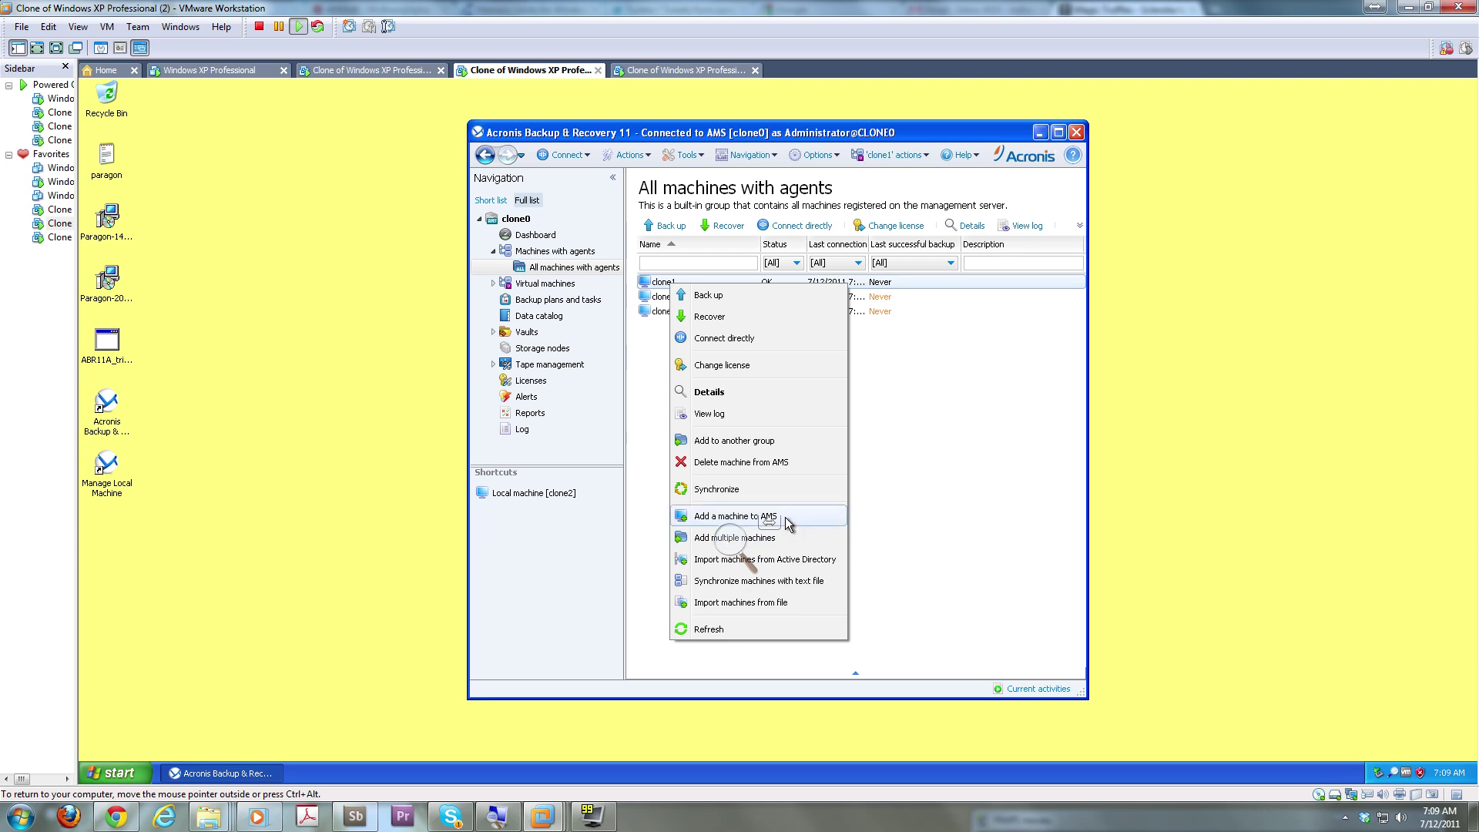
{"action": "left_click", "coordinate": [923, 479]}
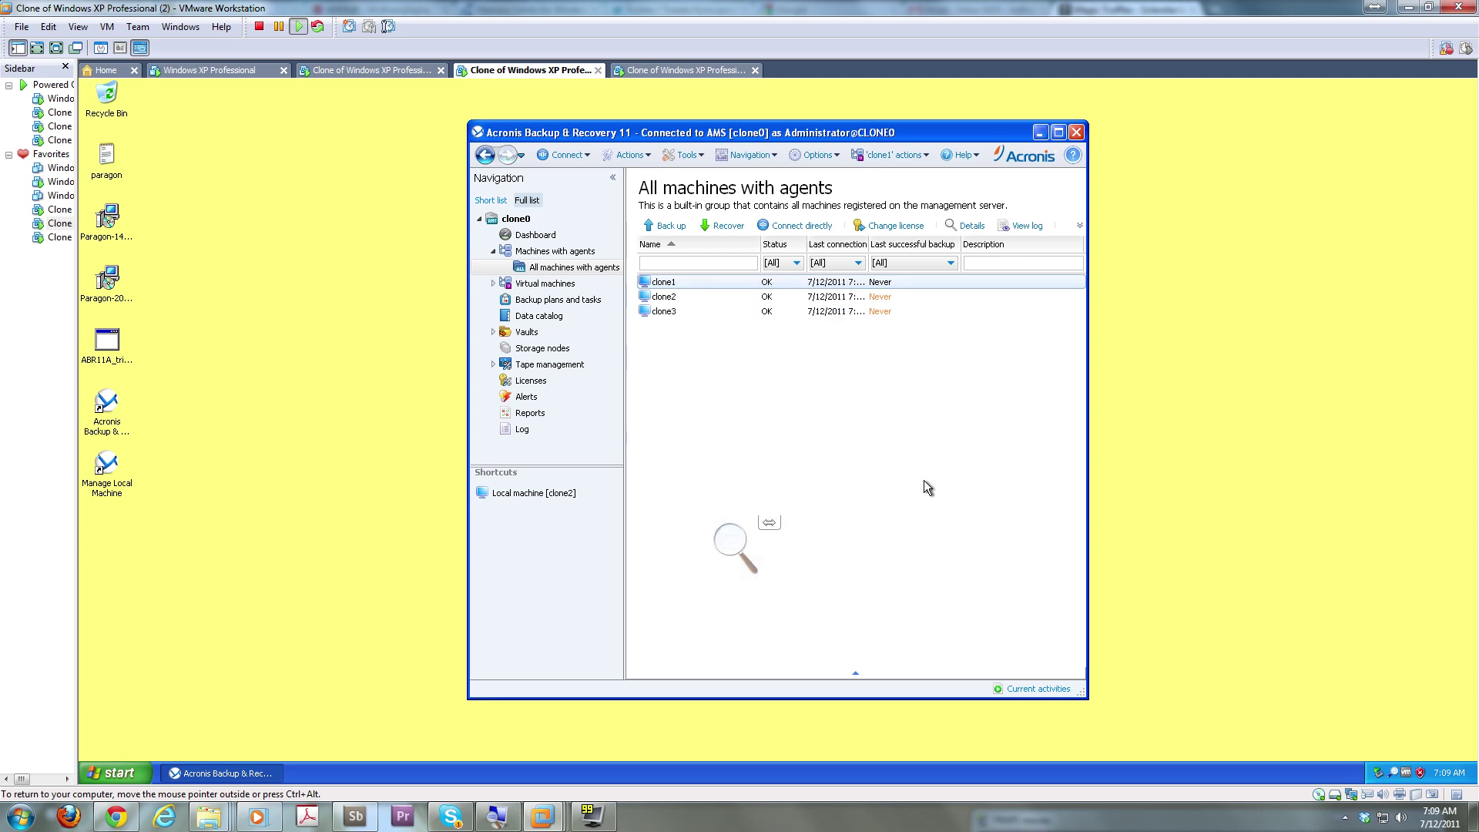
{"action": "left_click", "coordinate": [667, 314]}
{"action": "left_click", "coordinate": [680, 299]}
{"action": "left_click", "coordinate": [679, 286]}
{"action": "left_click", "coordinate": [672, 227]}
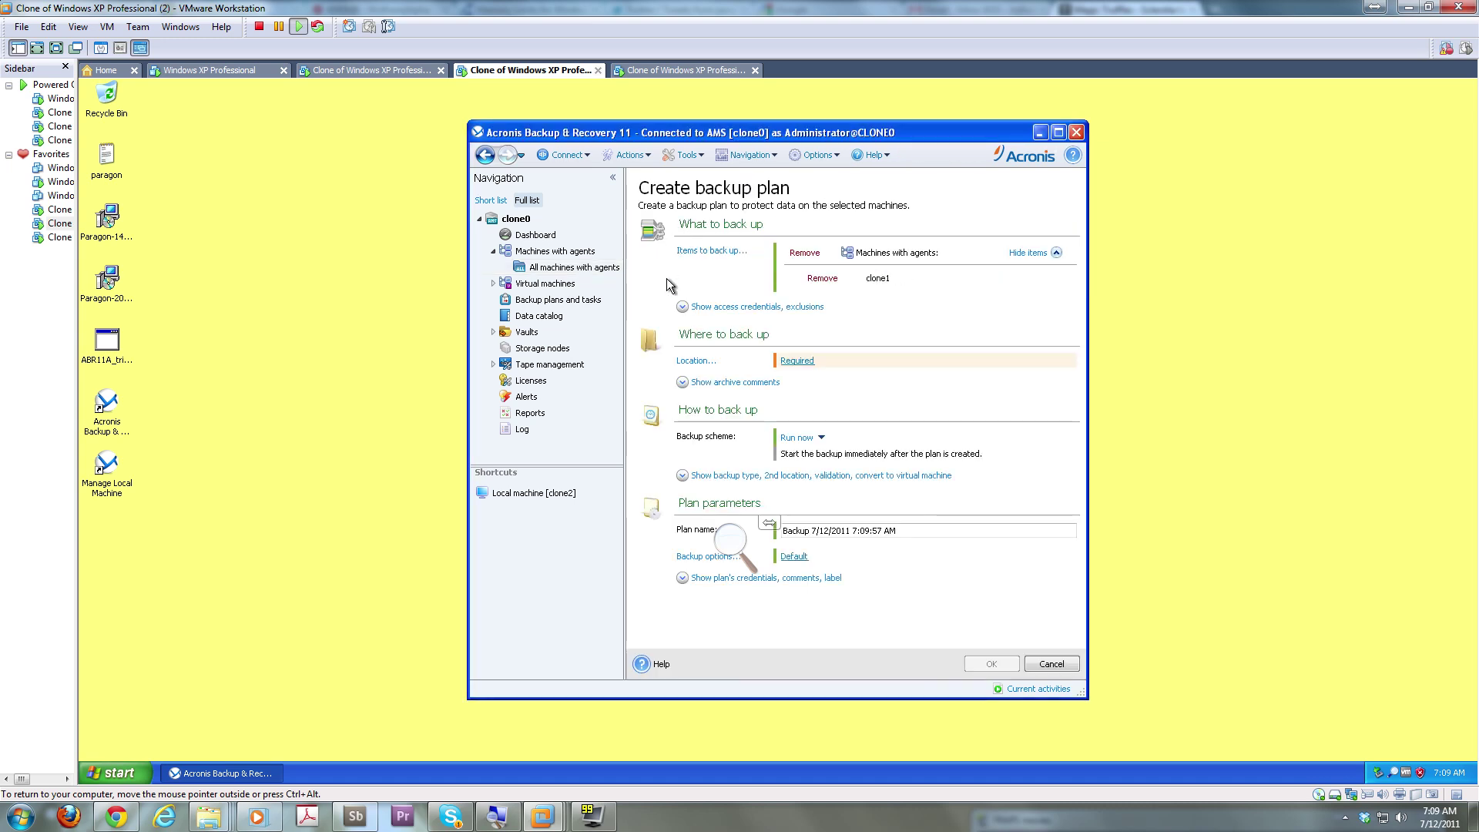
Browse Network folders > WORKGROUP > CLONE0 and log in with the Administrator credentials
{"action": "left_click", "coordinate": [793, 362]}
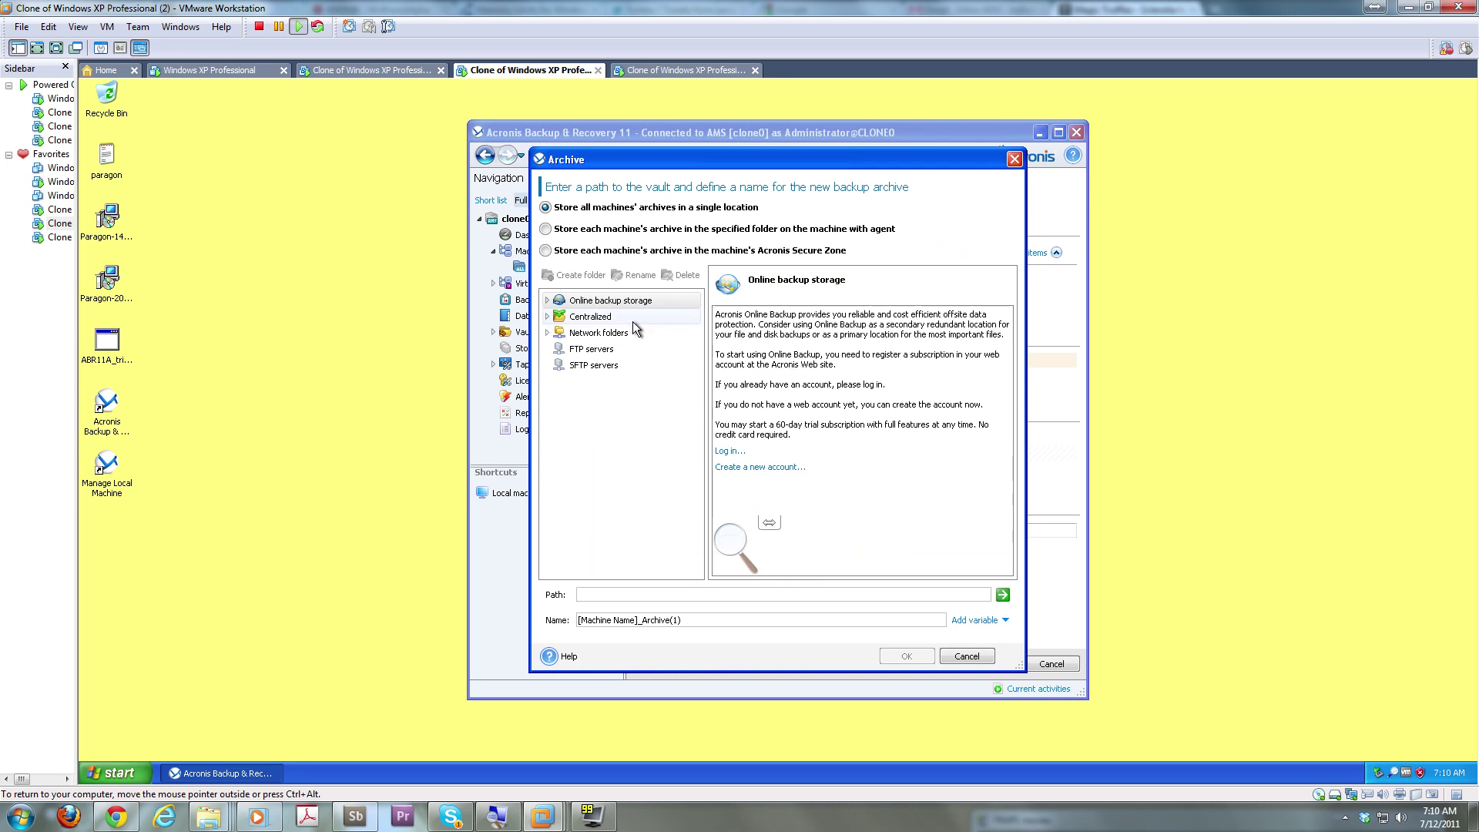
{"action": "left_click", "coordinate": [591, 318]}
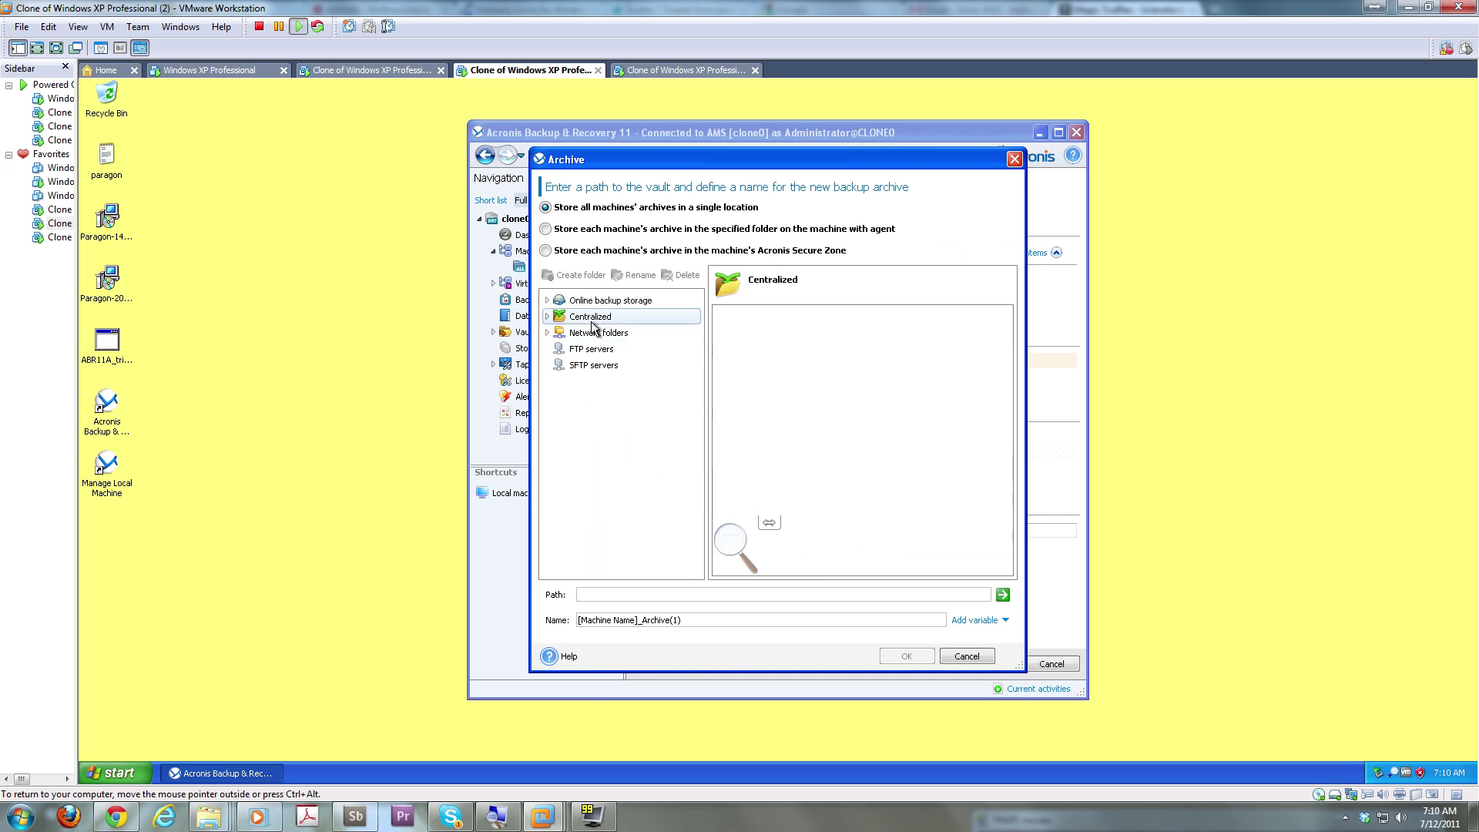
{"action": "left_click", "coordinate": [547, 334]}
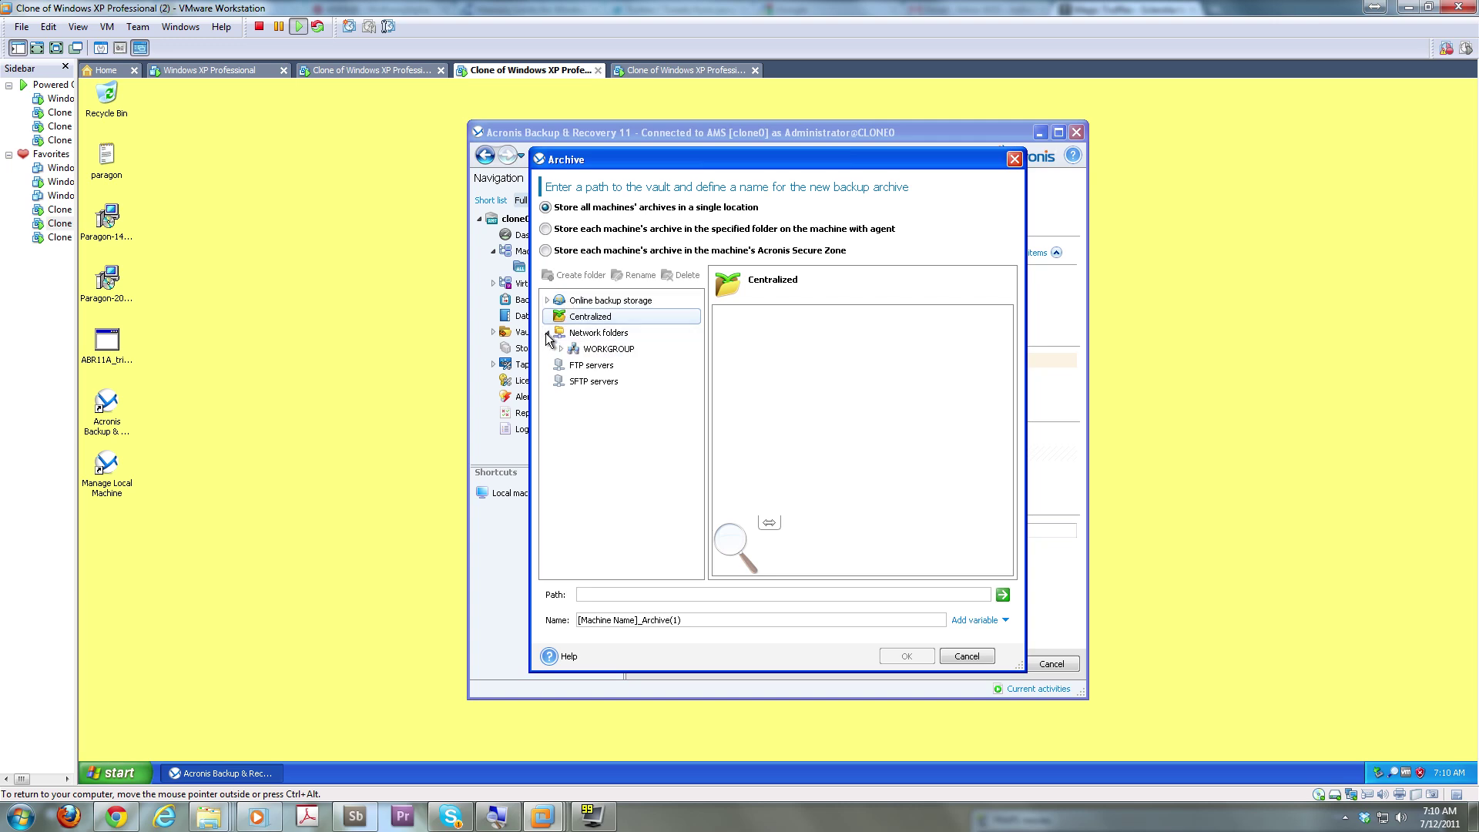
{"action": "left_click", "coordinate": [566, 349]}
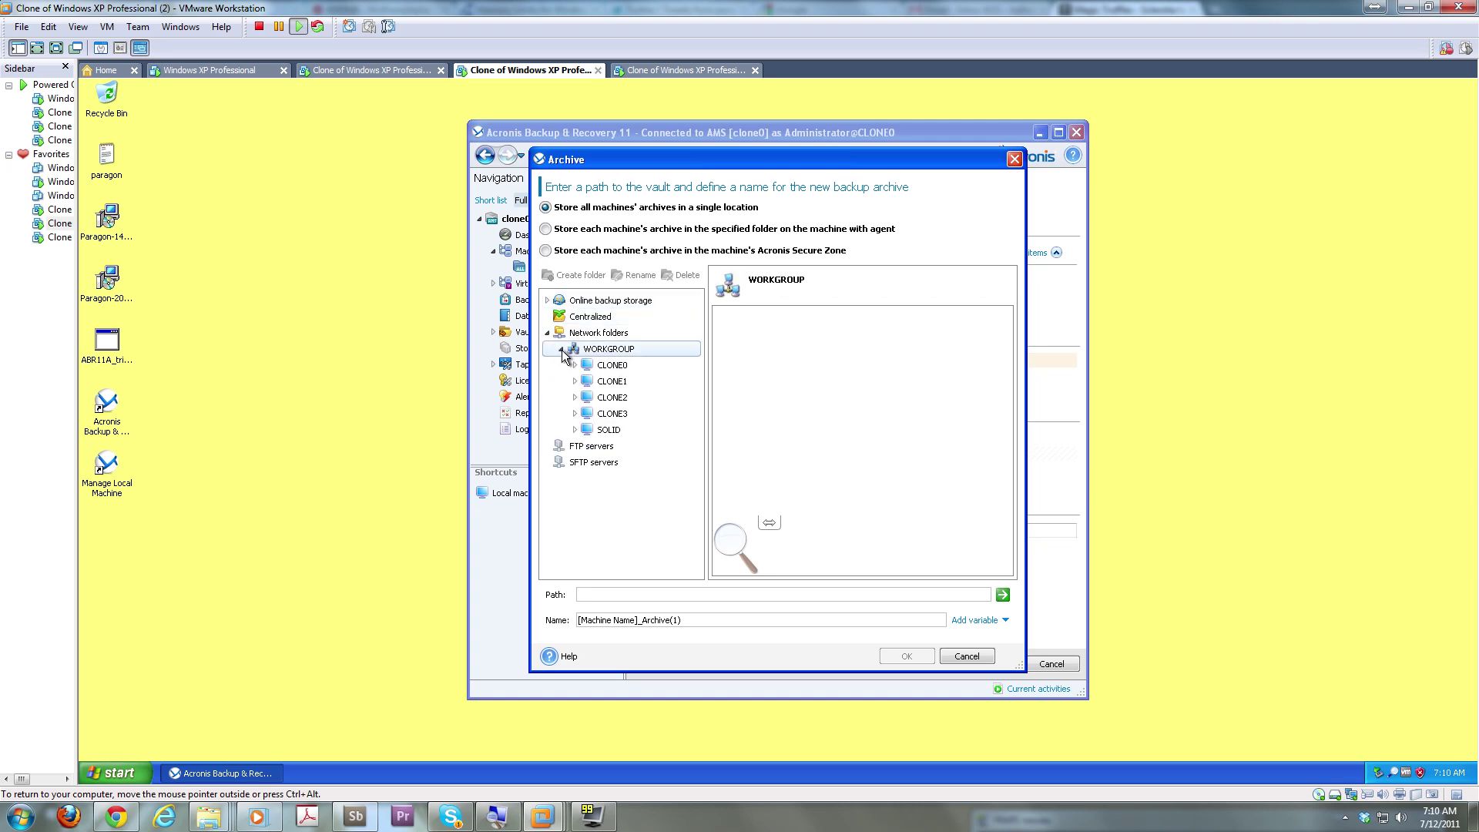
{"action": "left_click", "coordinate": [609, 366]}
{"action": "left_click", "coordinate": [759, 412]}
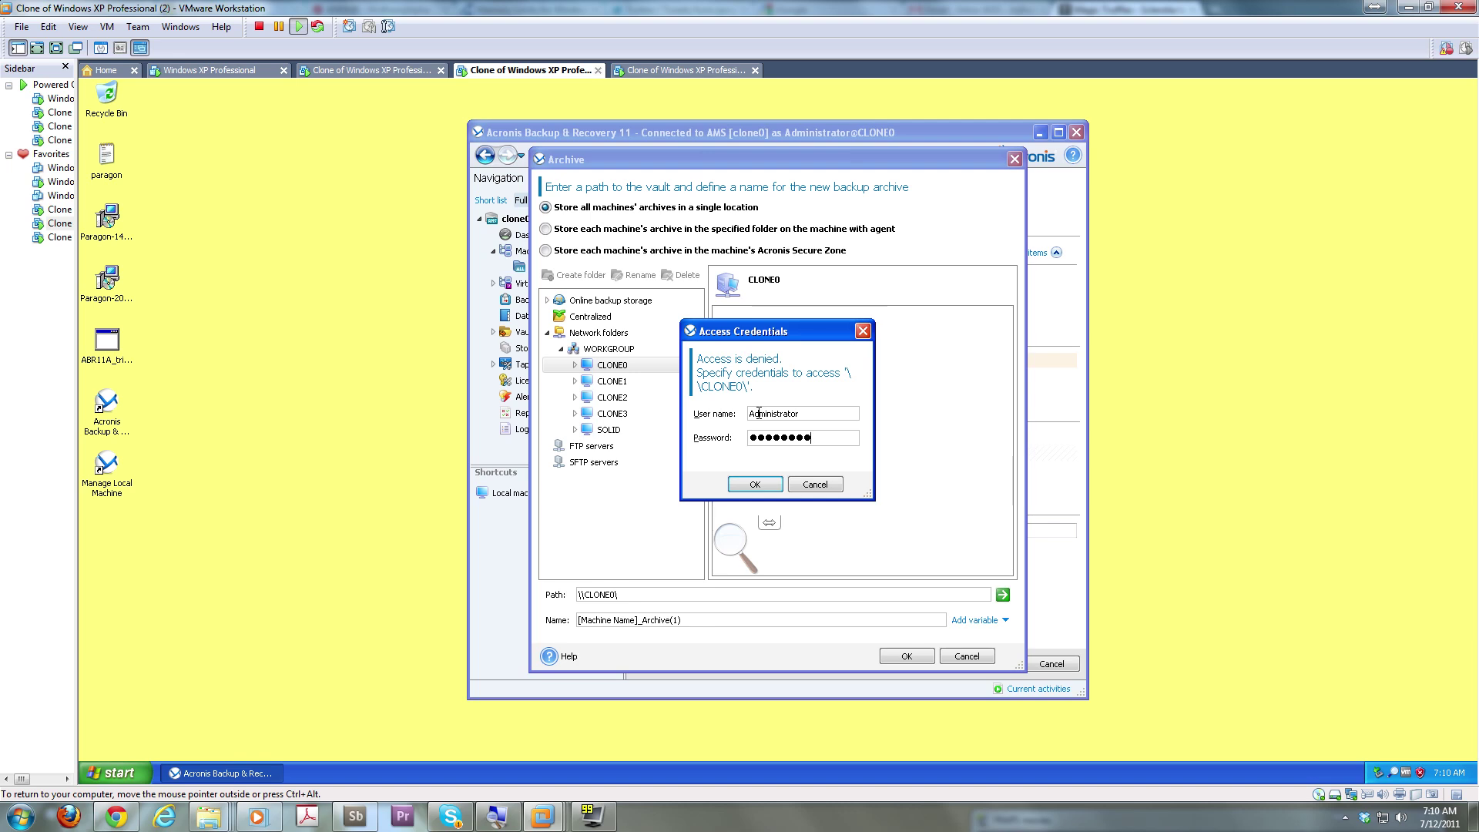
{"action": "key", "text": "Return"}
{"action": "key", "text": "Return"}
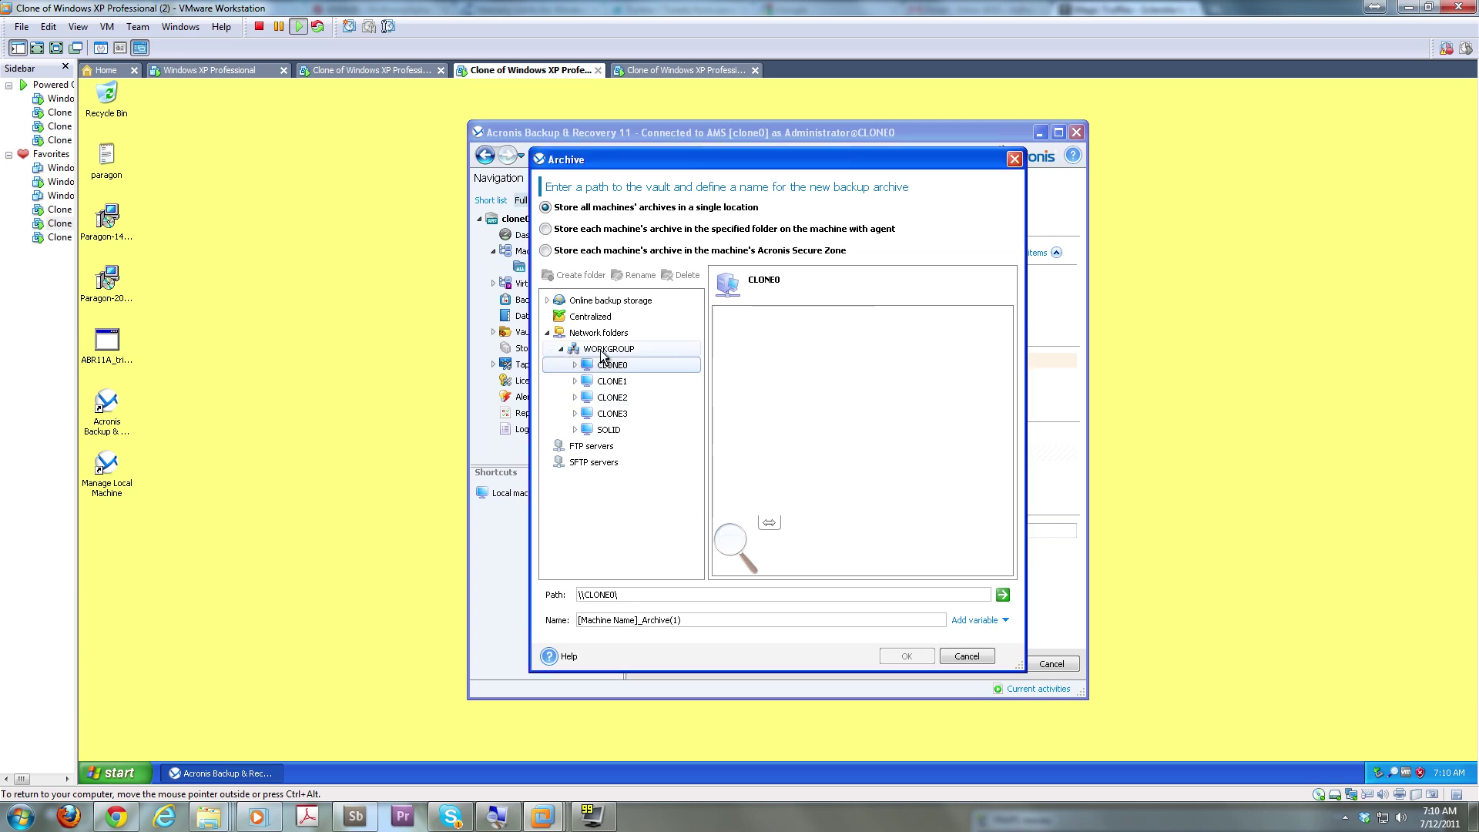
Expand CLONE0 to reveal its share folder, then return to the Centralized vaults view
{"action": "left_click", "coordinate": [575, 366]}
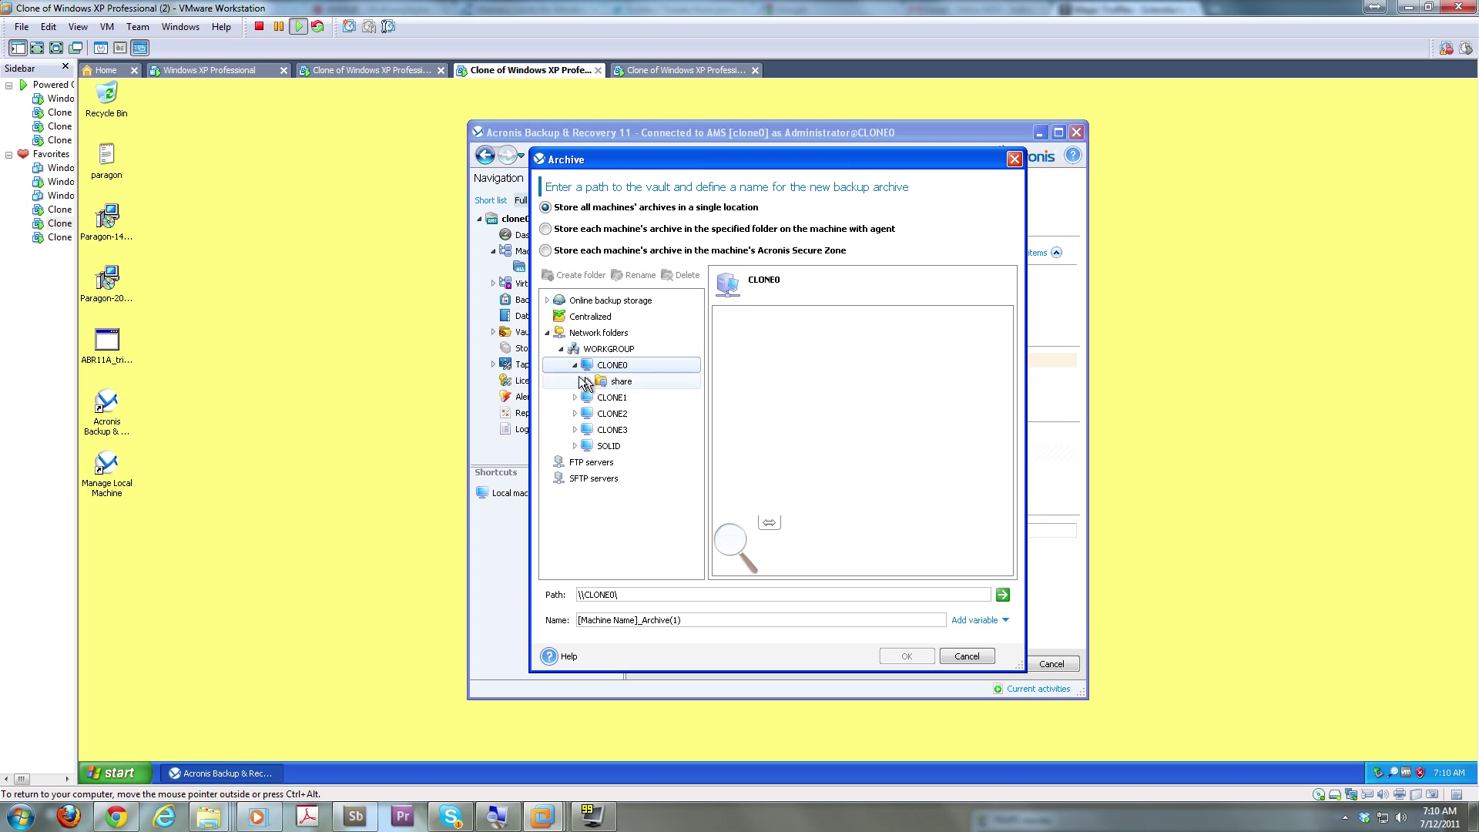
{"action": "left_click", "coordinate": [590, 379]}
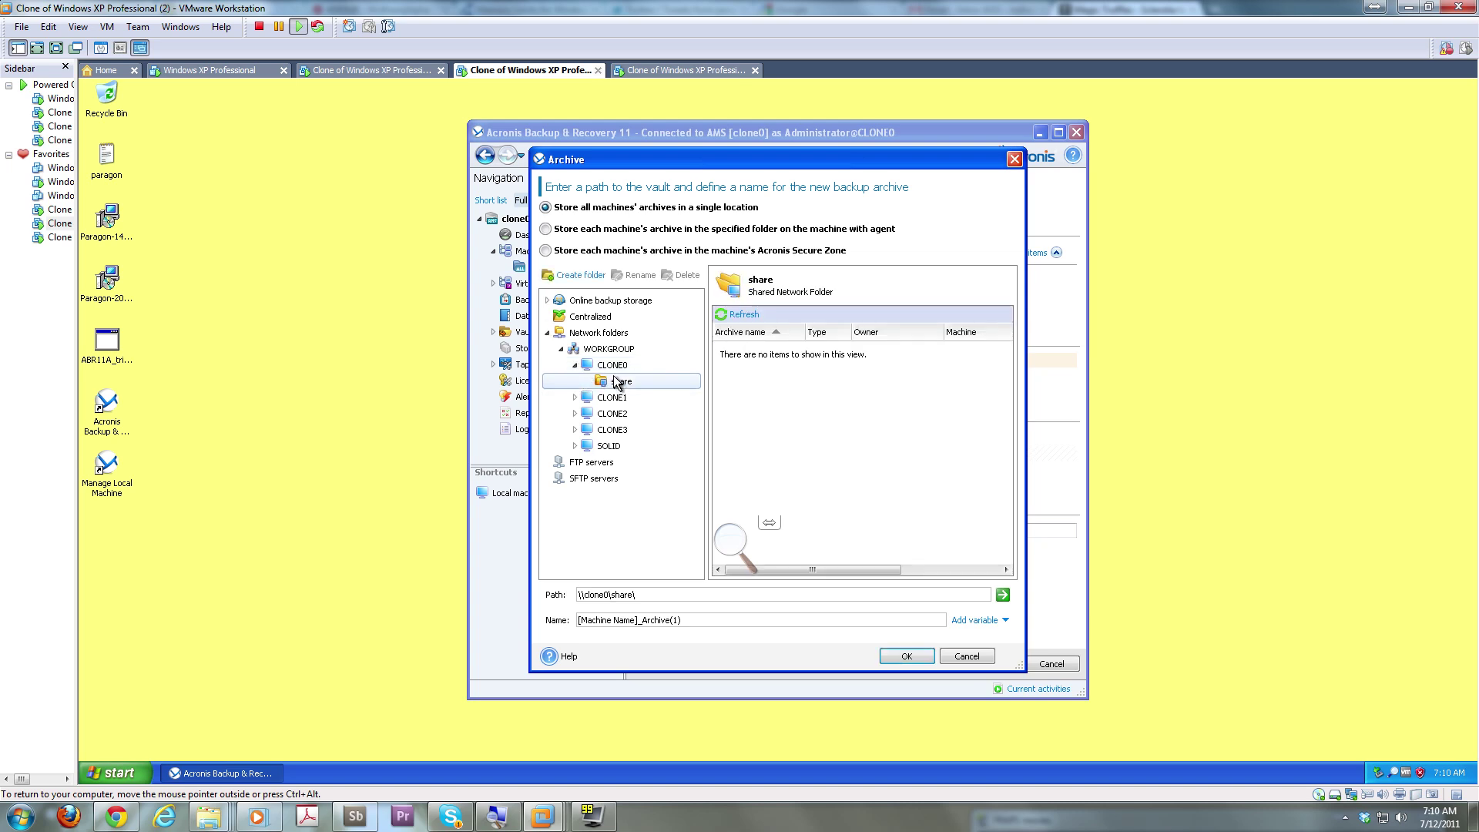
{"action": "left_click", "coordinate": [614, 371]}
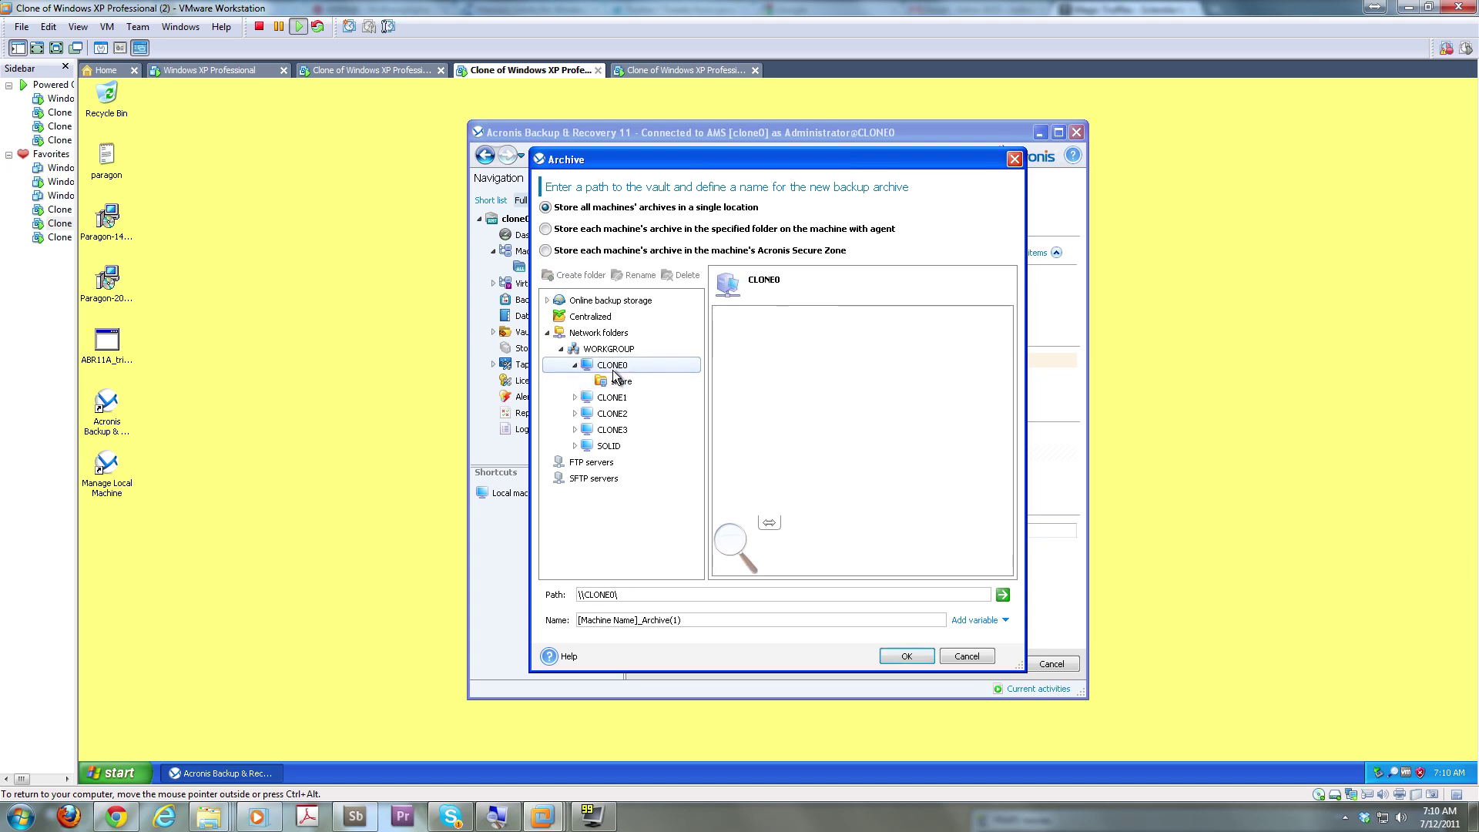
{"action": "left_click", "coordinate": [578, 317]}
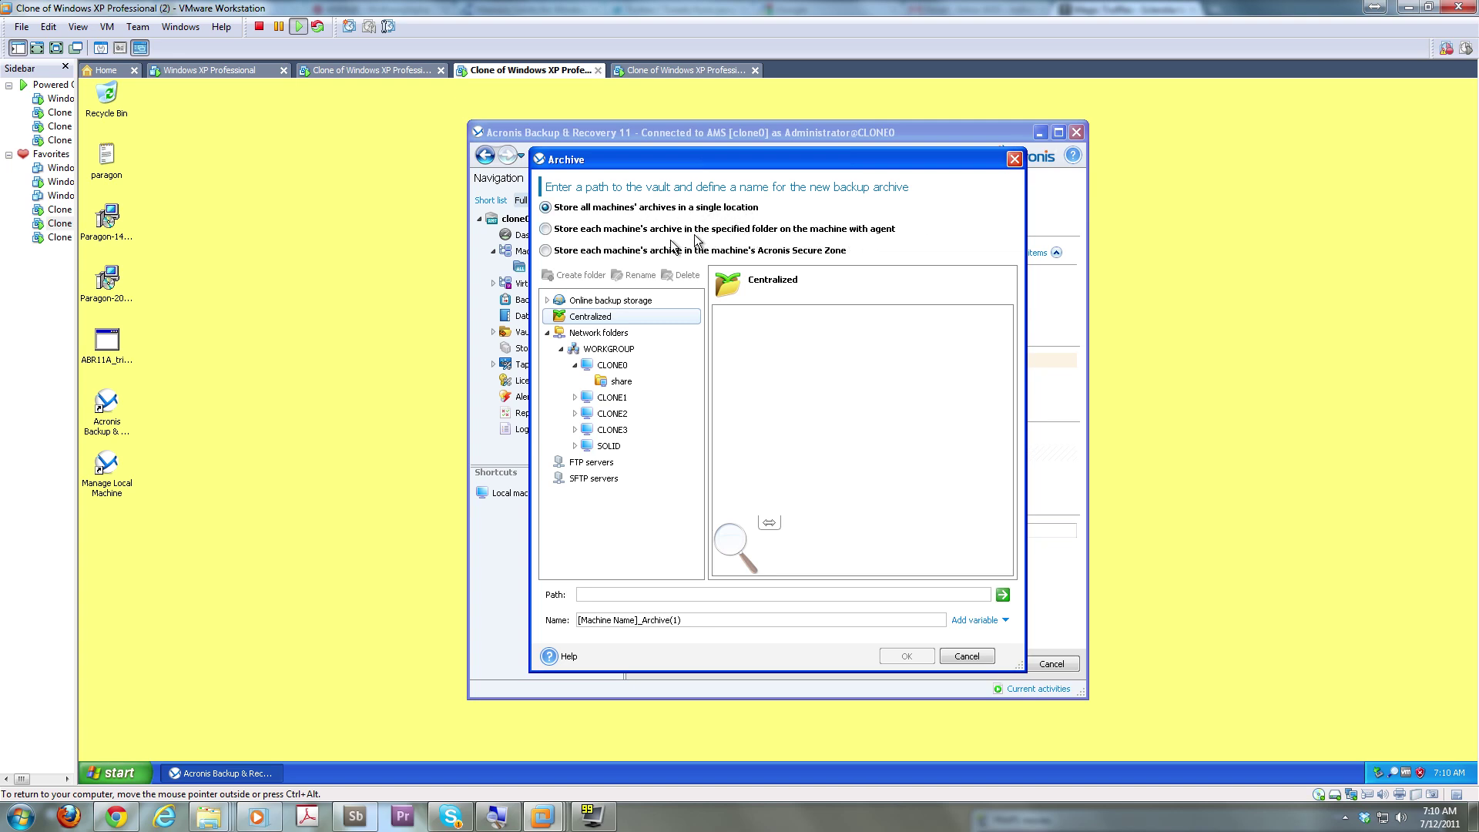
Store clone1's archive in its Acronis Secure Zone, confirm the prompts, and create the backup plan
{"action": "left_click", "coordinate": [700, 251]}
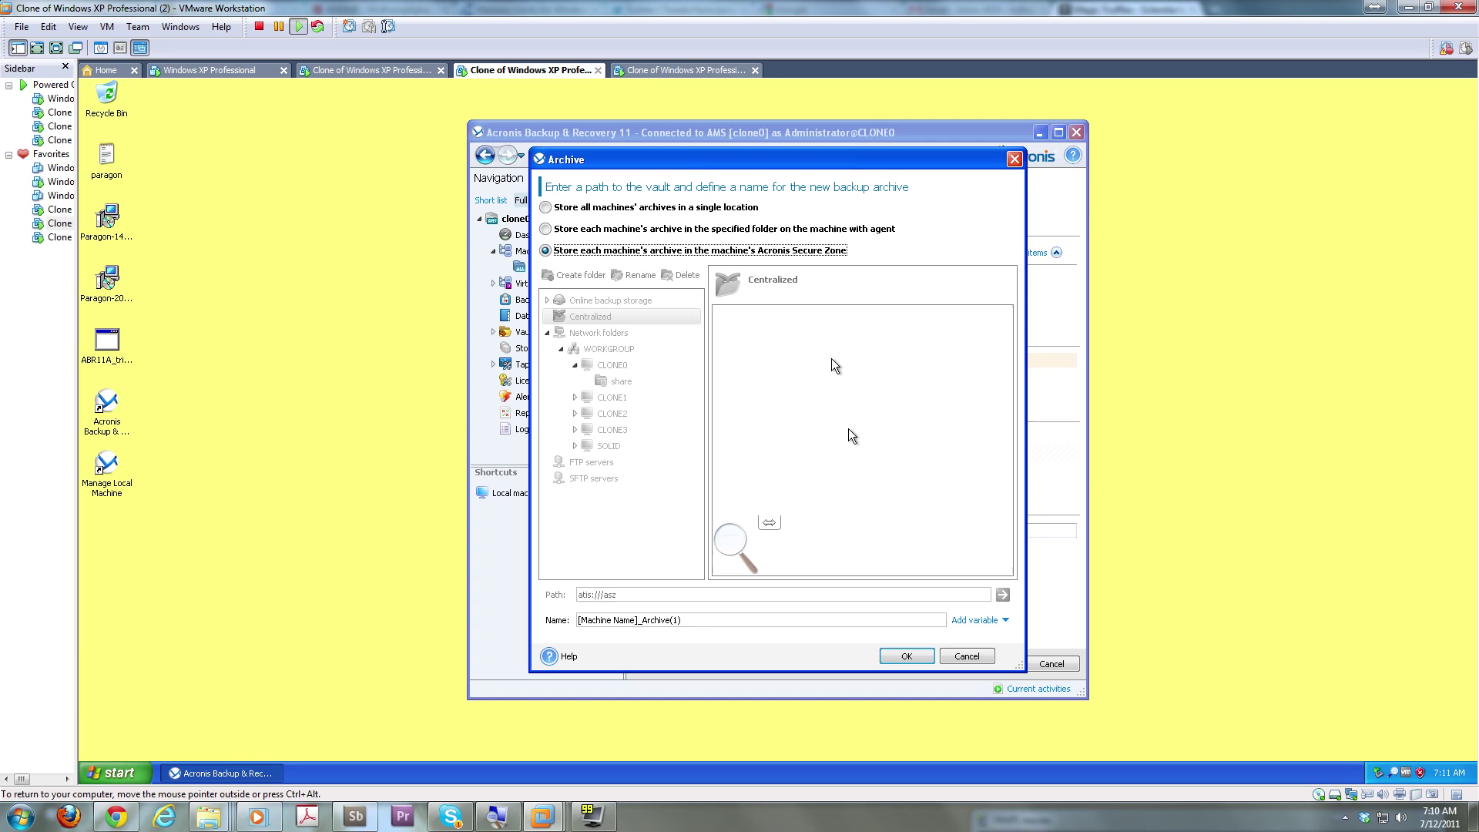
{"action": "left_click", "coordinate": [905, 657]}
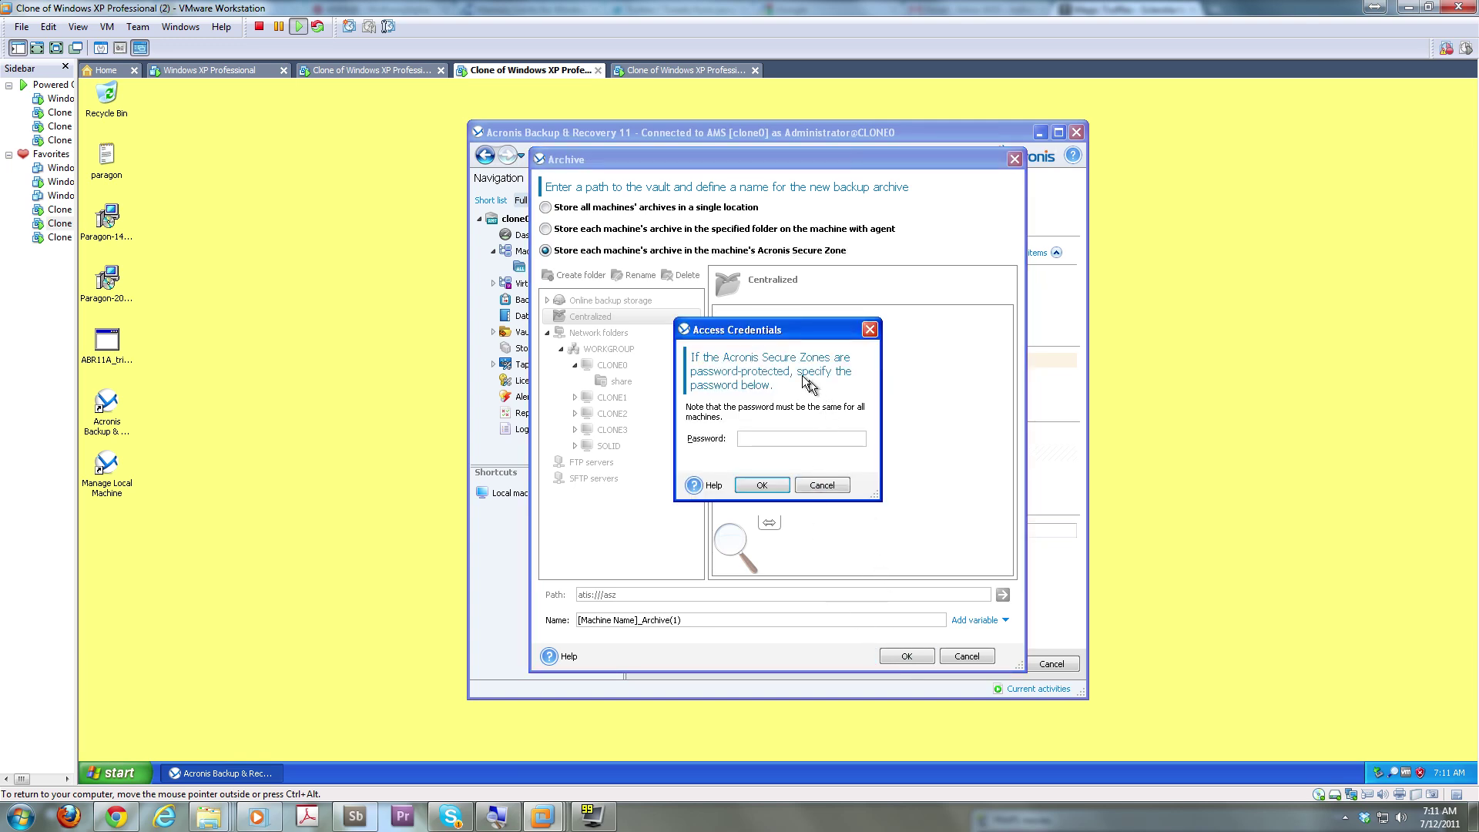
{"action": "left_click", "coordinate": [773, 484]}
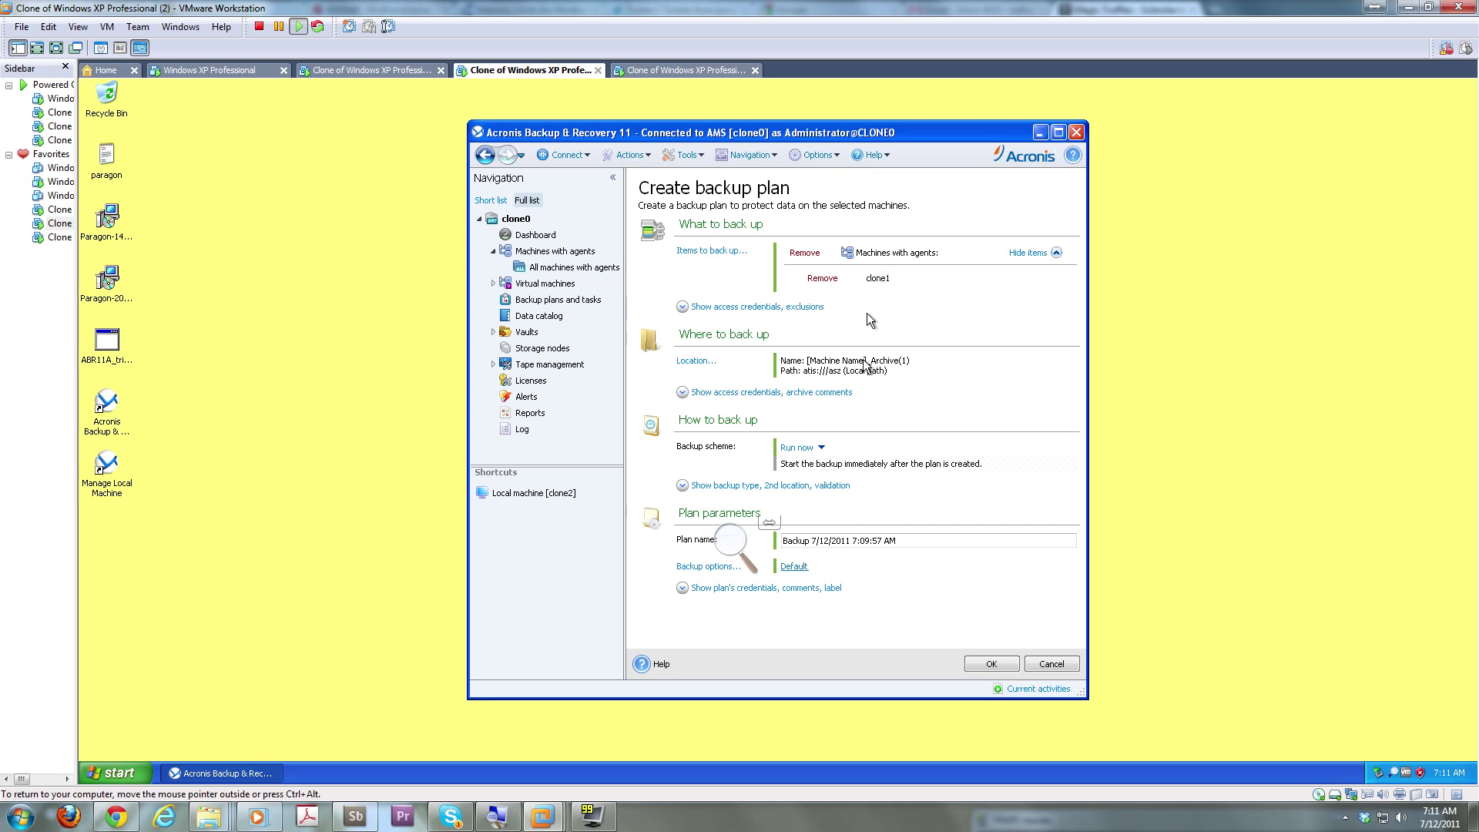
{"action": "left_click", "coordinate": [992, 664]}
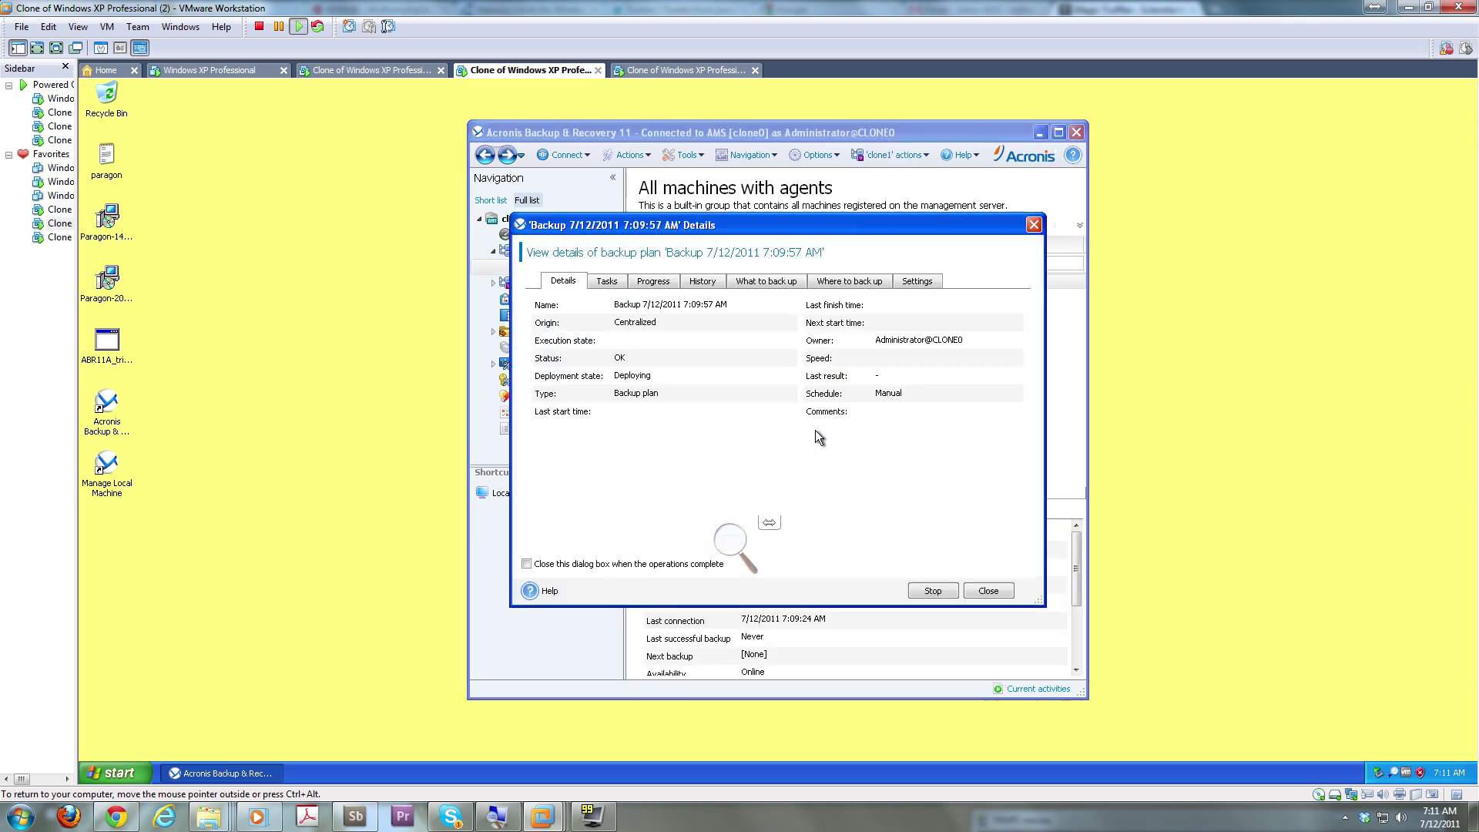
Review the clone1 plan's Tasks, Progress, History, What, Where and Settings tabs, then dismiss the failure notice
{"action": "left_click", "coordinate": [608, 281]}
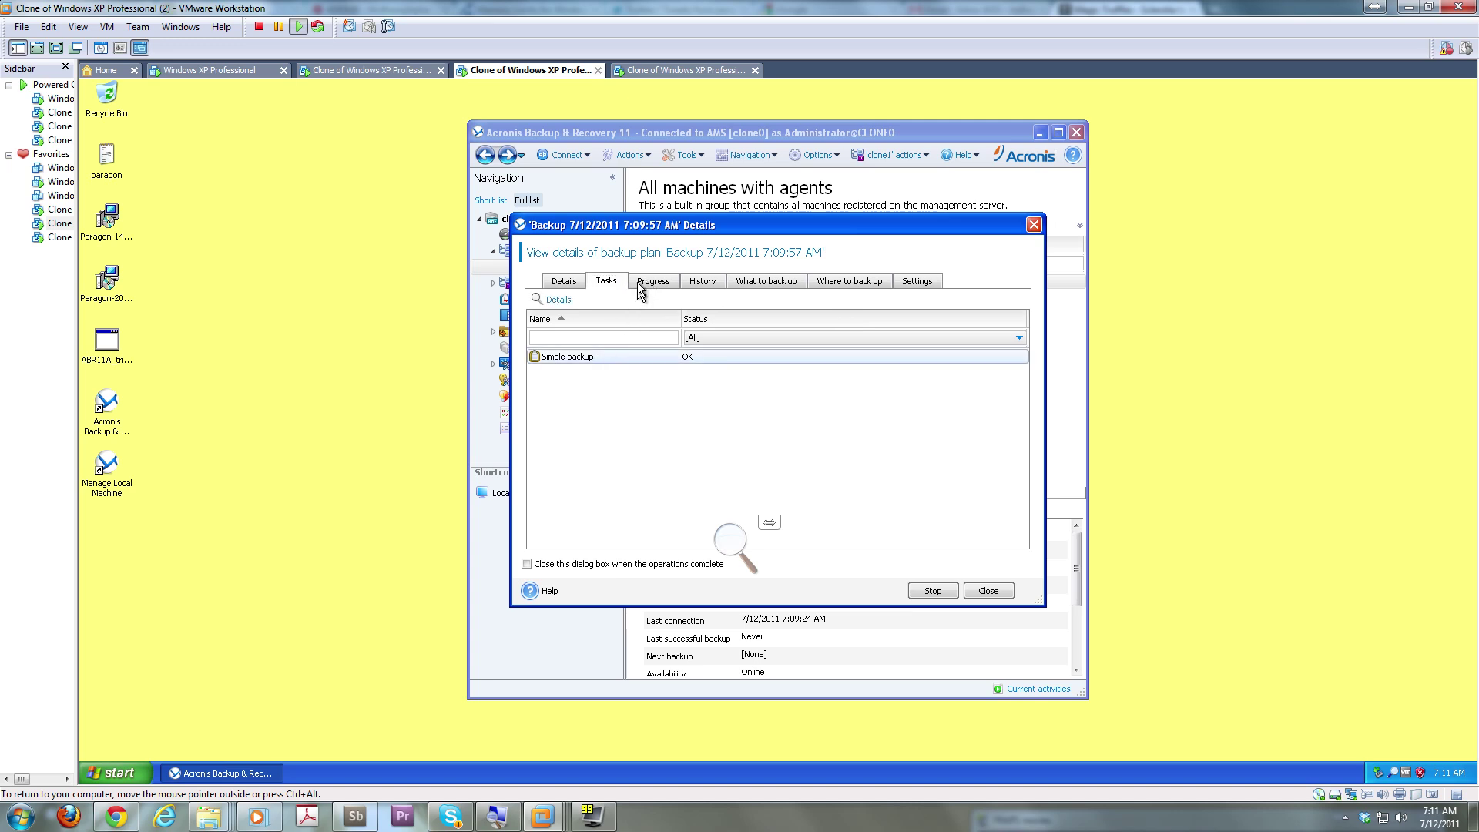
{"action": "left_click", "coordinate": [640, 284]}
{"action": "left_click", "coordinate": [702, 282]}
{"action": "left_click", "coordinate": [781, 282]}
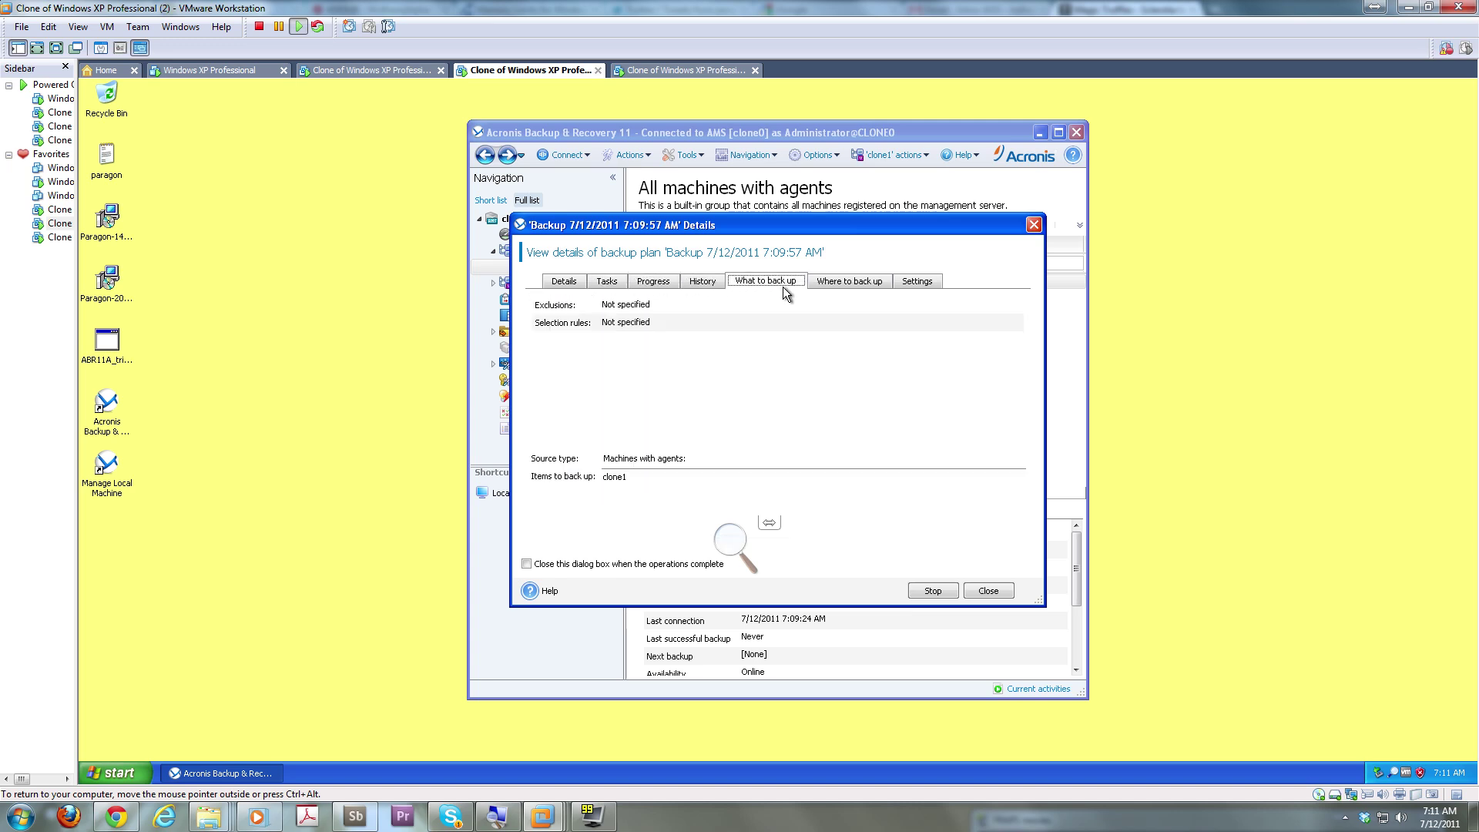
{"action": "left_click", "coordinate": [855, 281]}
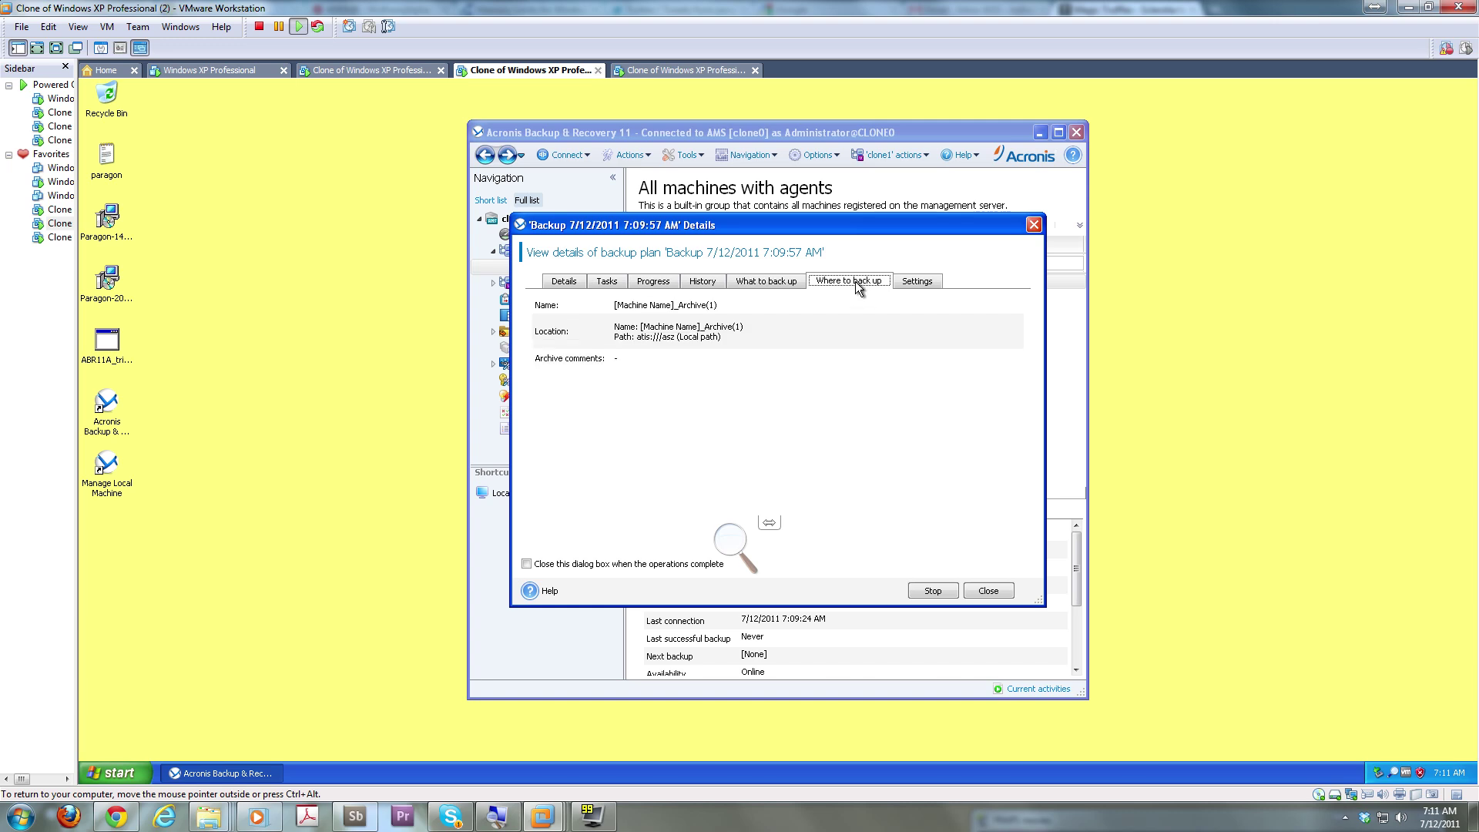
{"action": "left_click", "coordinate": [921, 282]}
{"action": "left_click", "coordinate": [579, 284]}
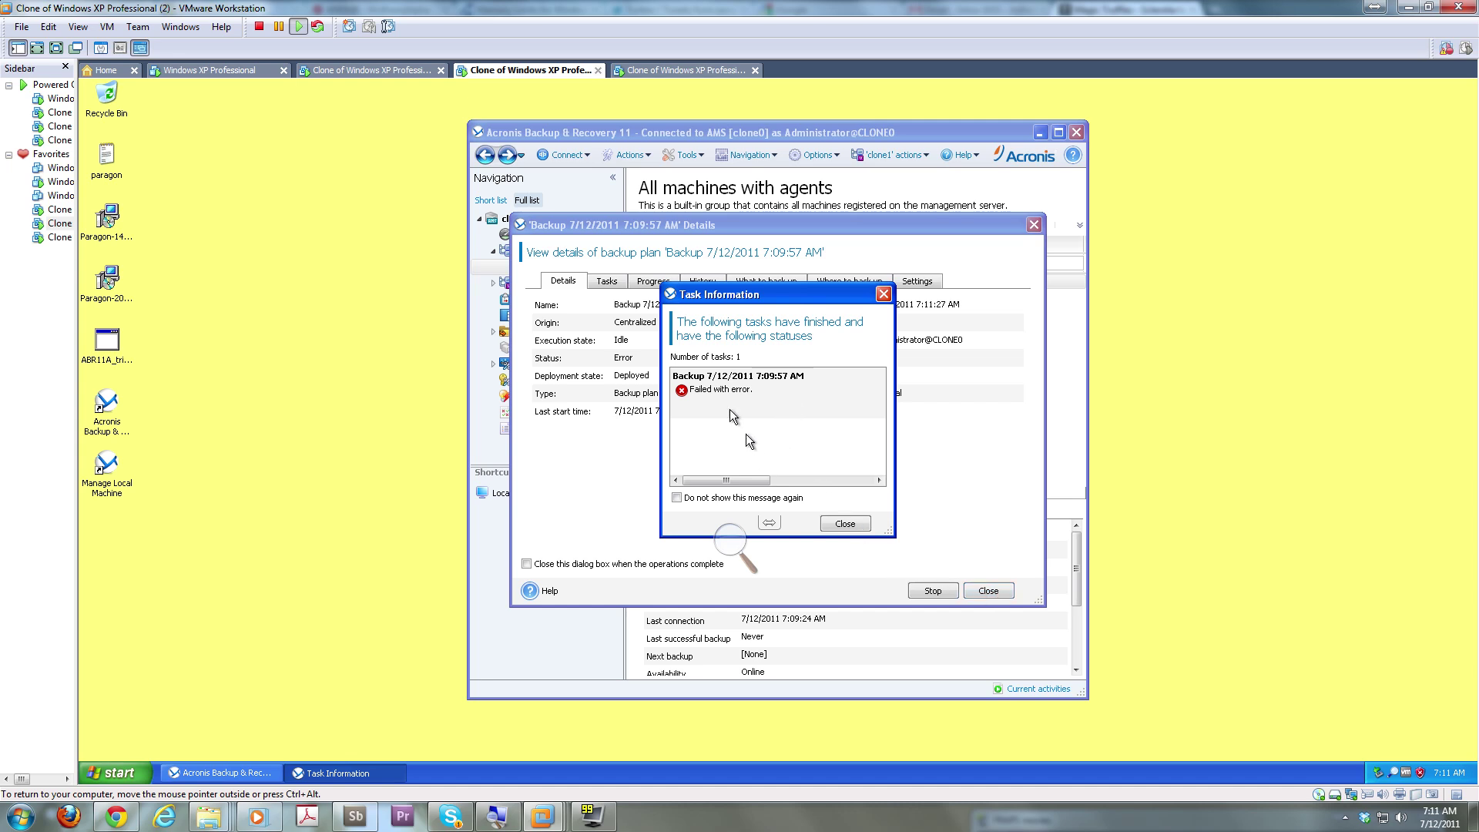
{"action": "left_click", "coordinate": [841, 524]}
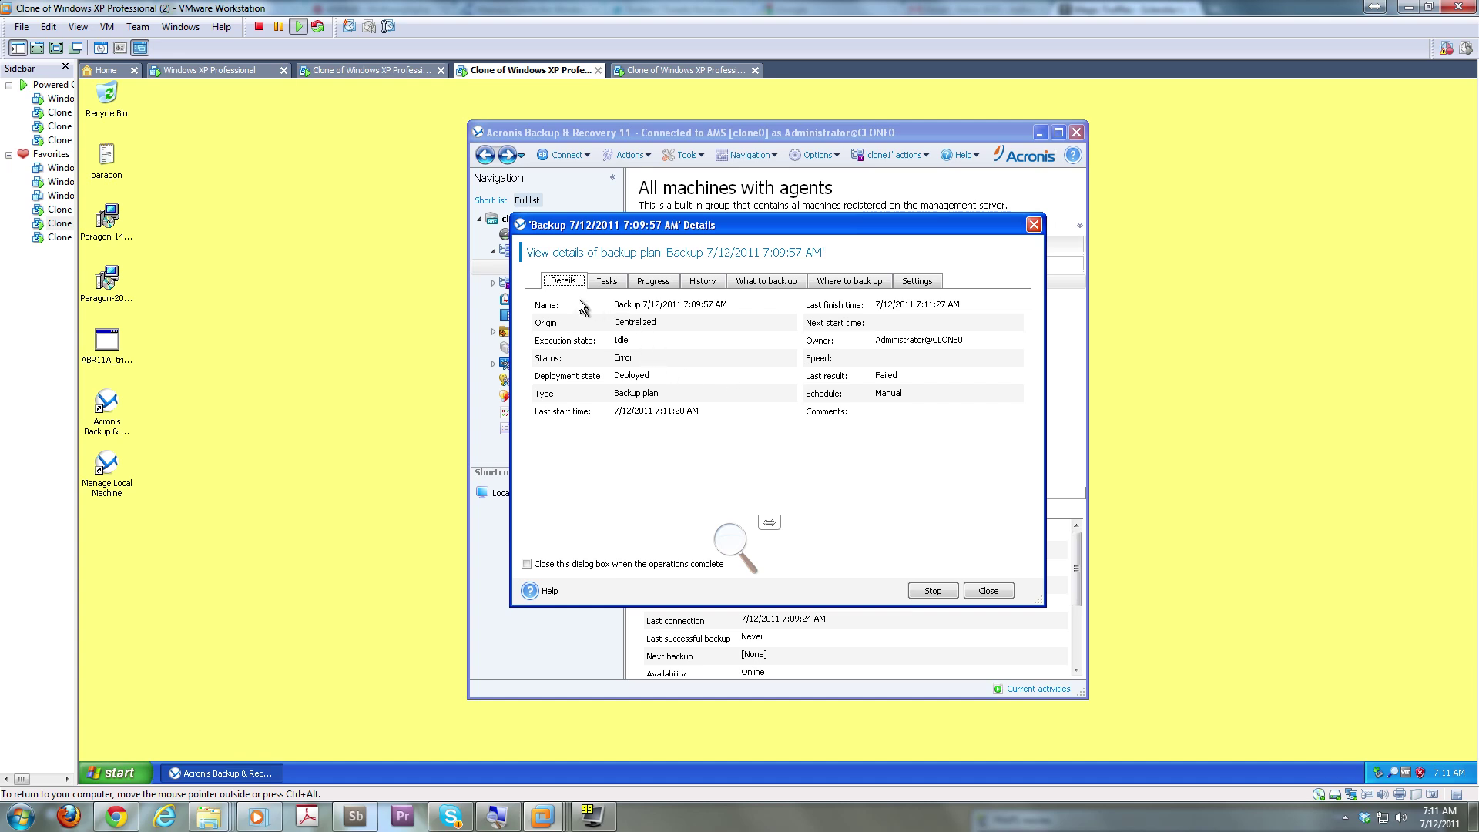
Find the failed Backing up disk run in the plan's history and open its activity details
{"action": "left_click", "coordinate": [606, 281]}
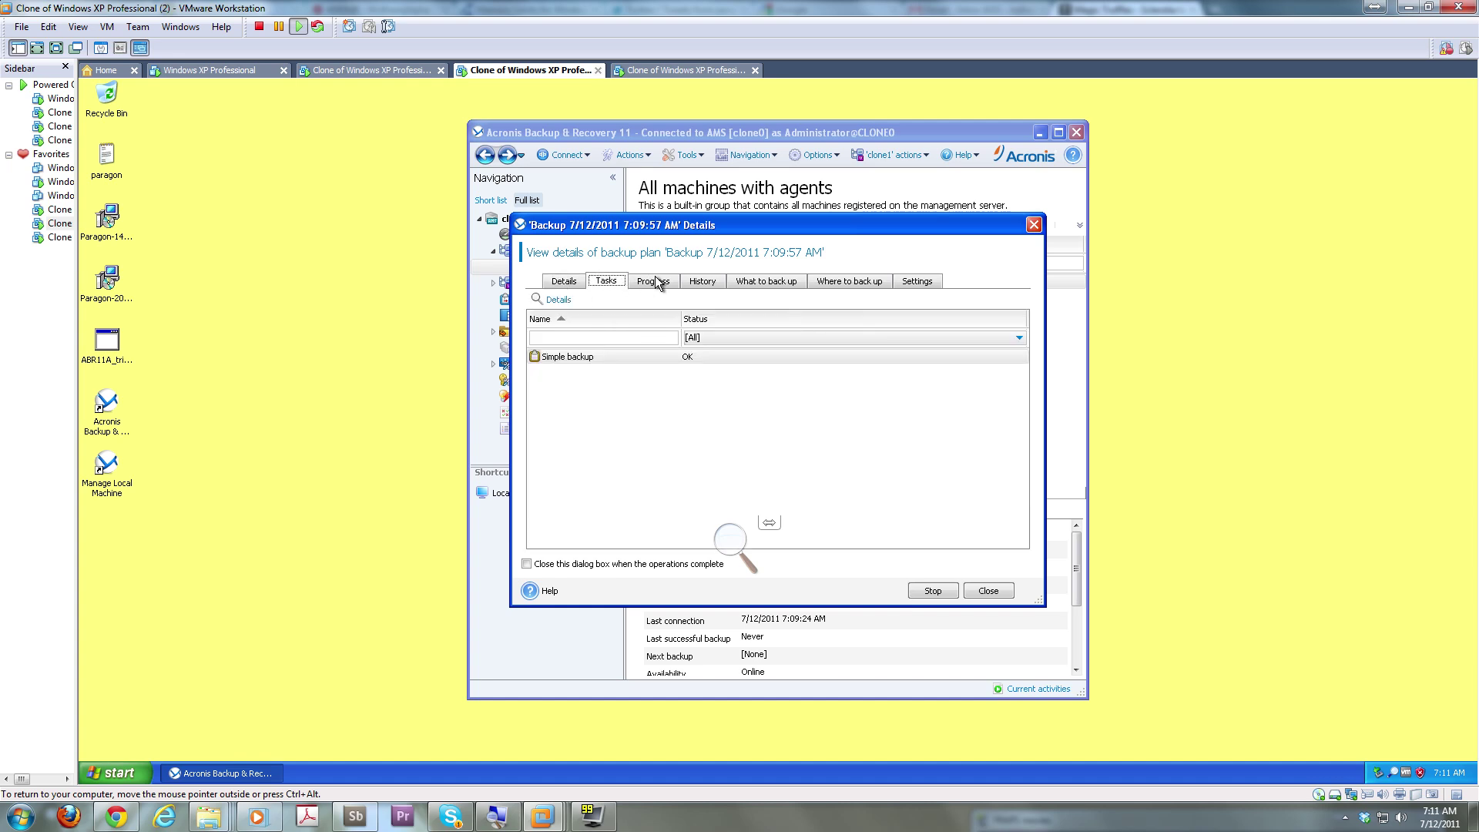
{"action": "left_click", "coordinate": [654, 282]}
{"action": "left_click", "coordinate": [689, 281]}
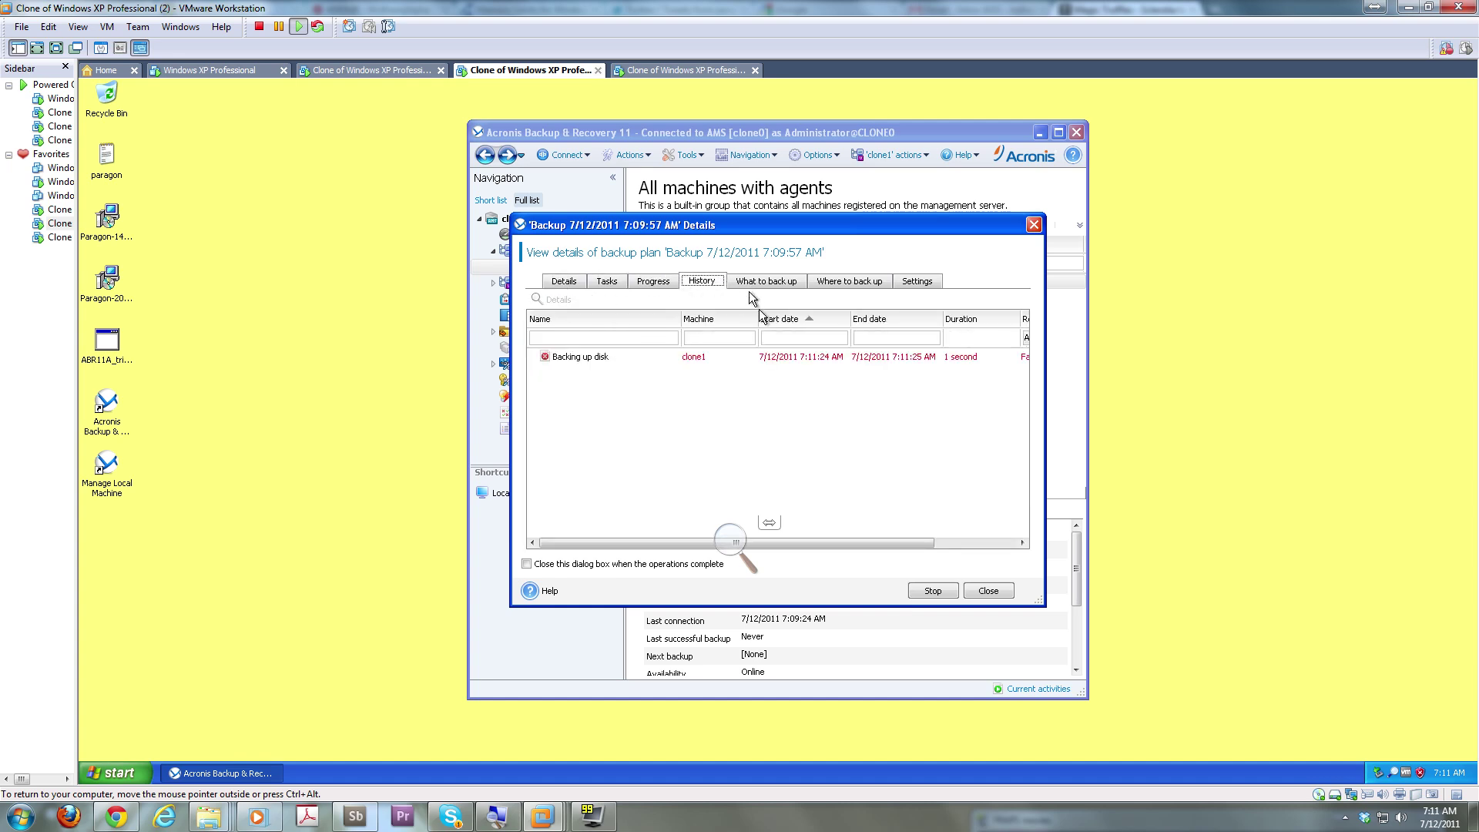
{"action": "left_click", "coordinate": [773, 359]}
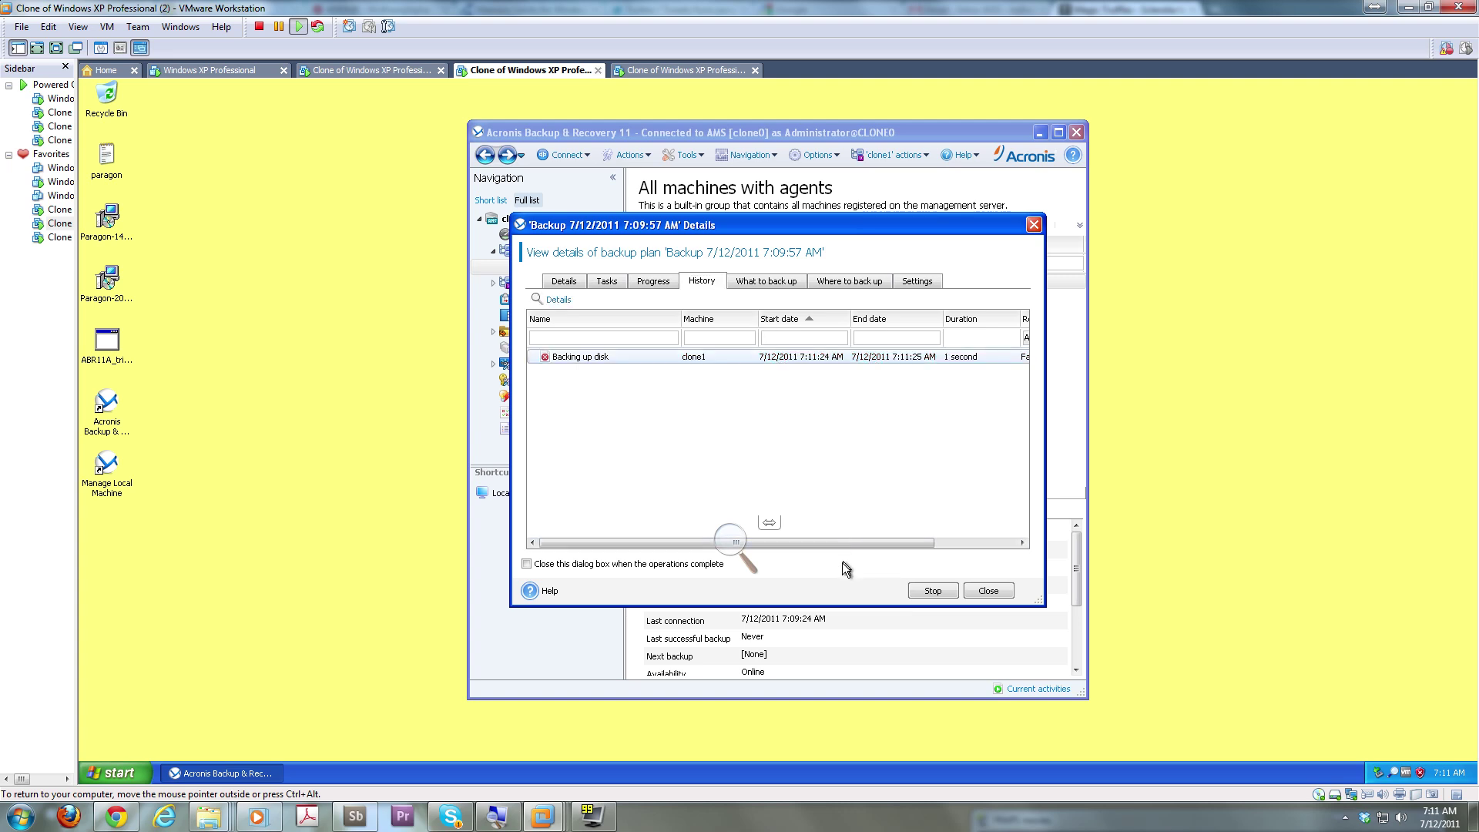
{"action": "left_click_drag", "start_coordinate": [853, 547], "coordinate": [974, 556]}
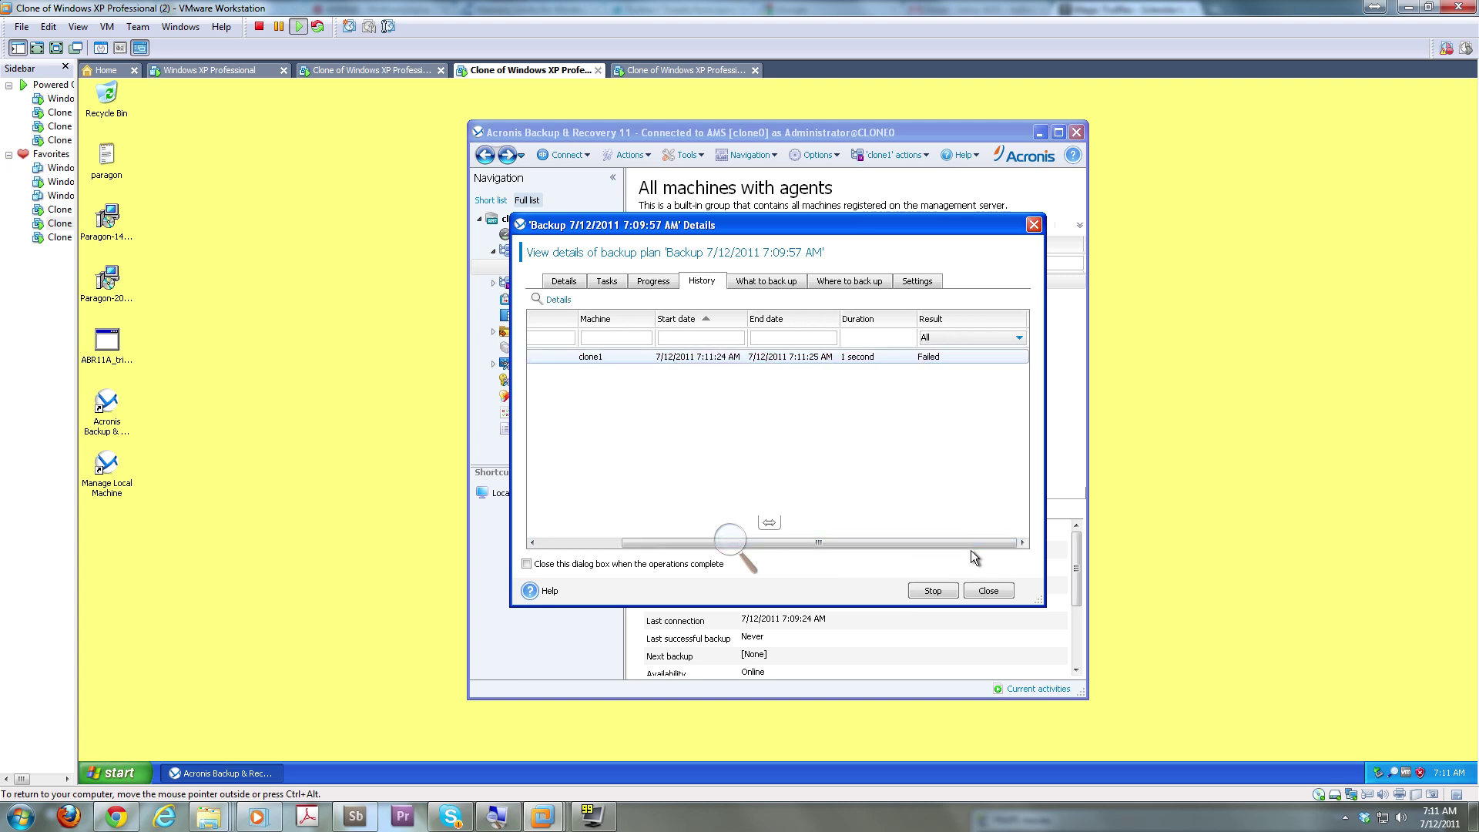
{"action": "double_click", "coordinate": [693, 358]}
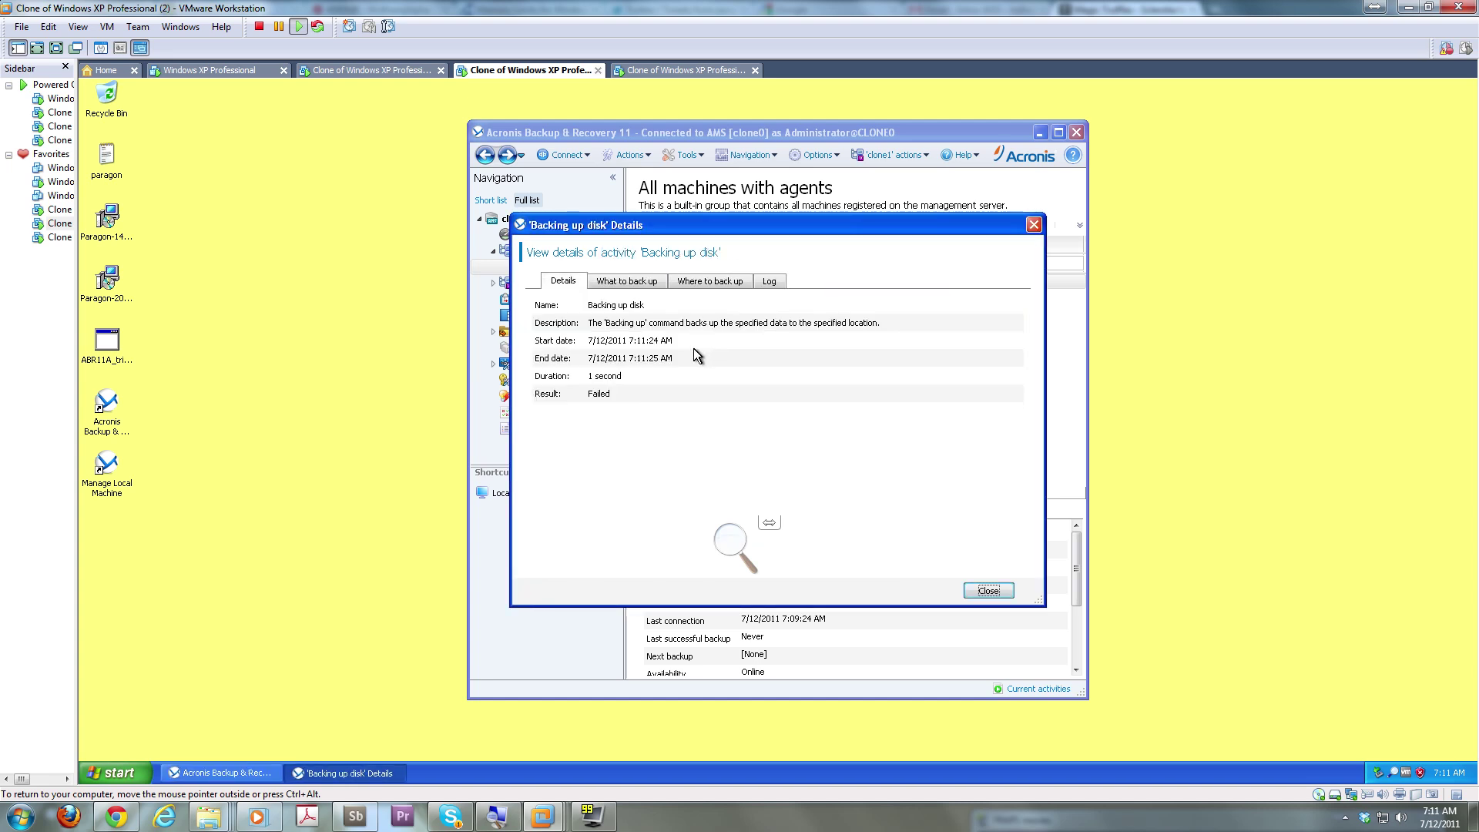
Read the activity log's error entry about failing to open the backup location, then close it
{"action": "left_click", "coordinate": [626, 280]}
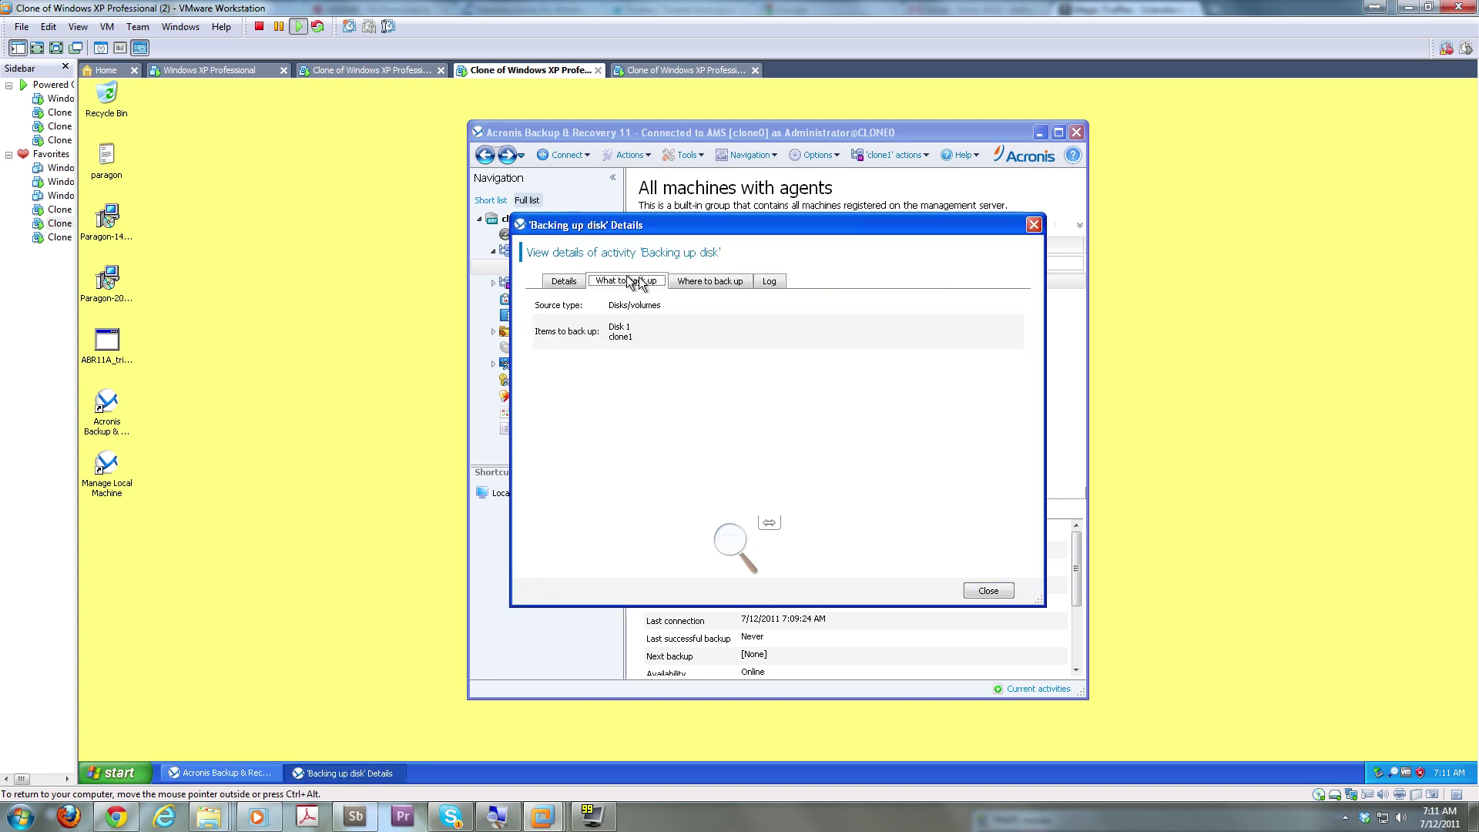
{"action": "left_click", "coordinate": [696, 284]}
{"action": "left_click", "coordinate": [759, 282]}
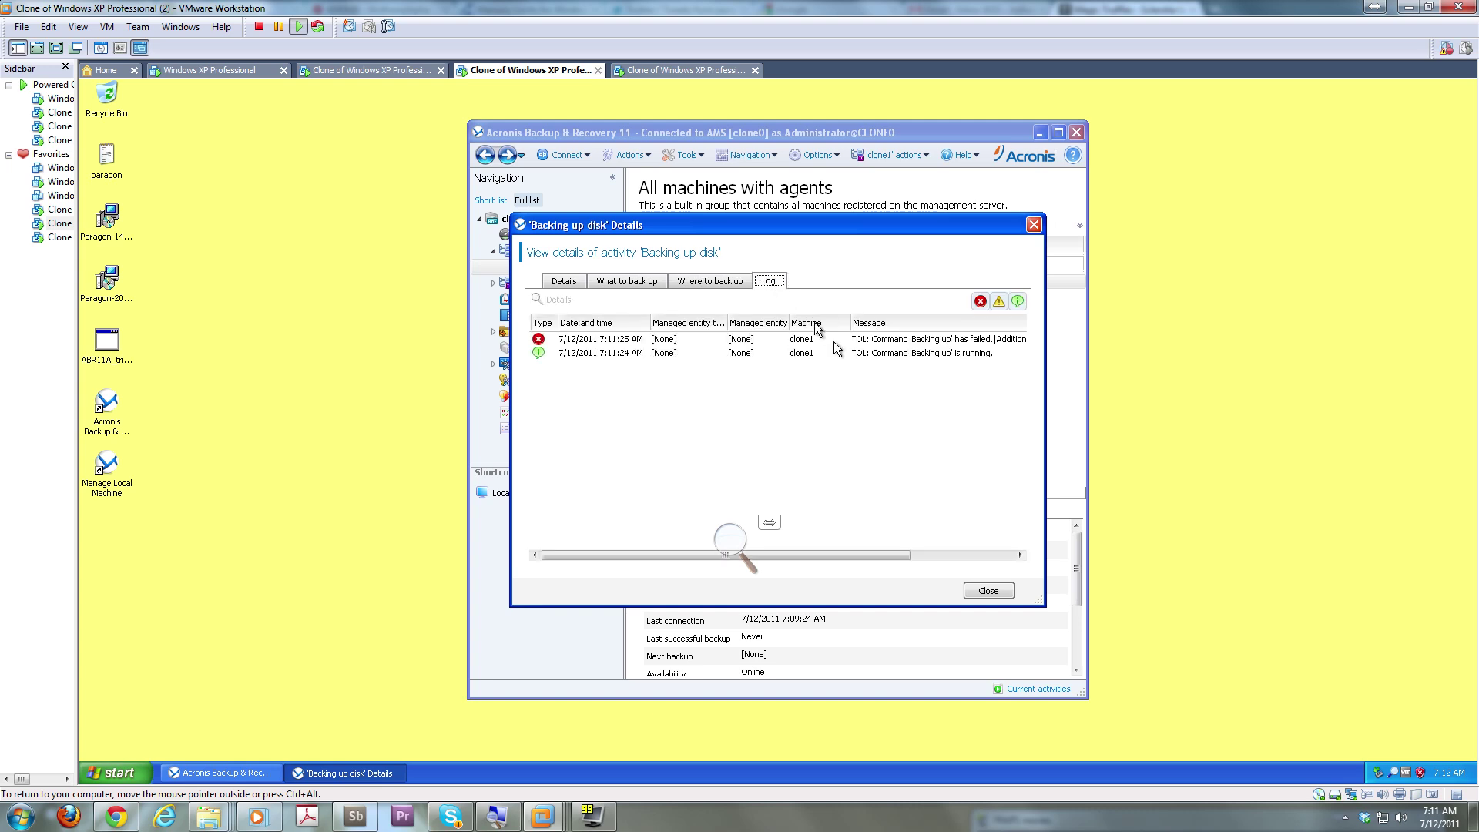
{"action": "left_click", "coordinate": [922, 557]}
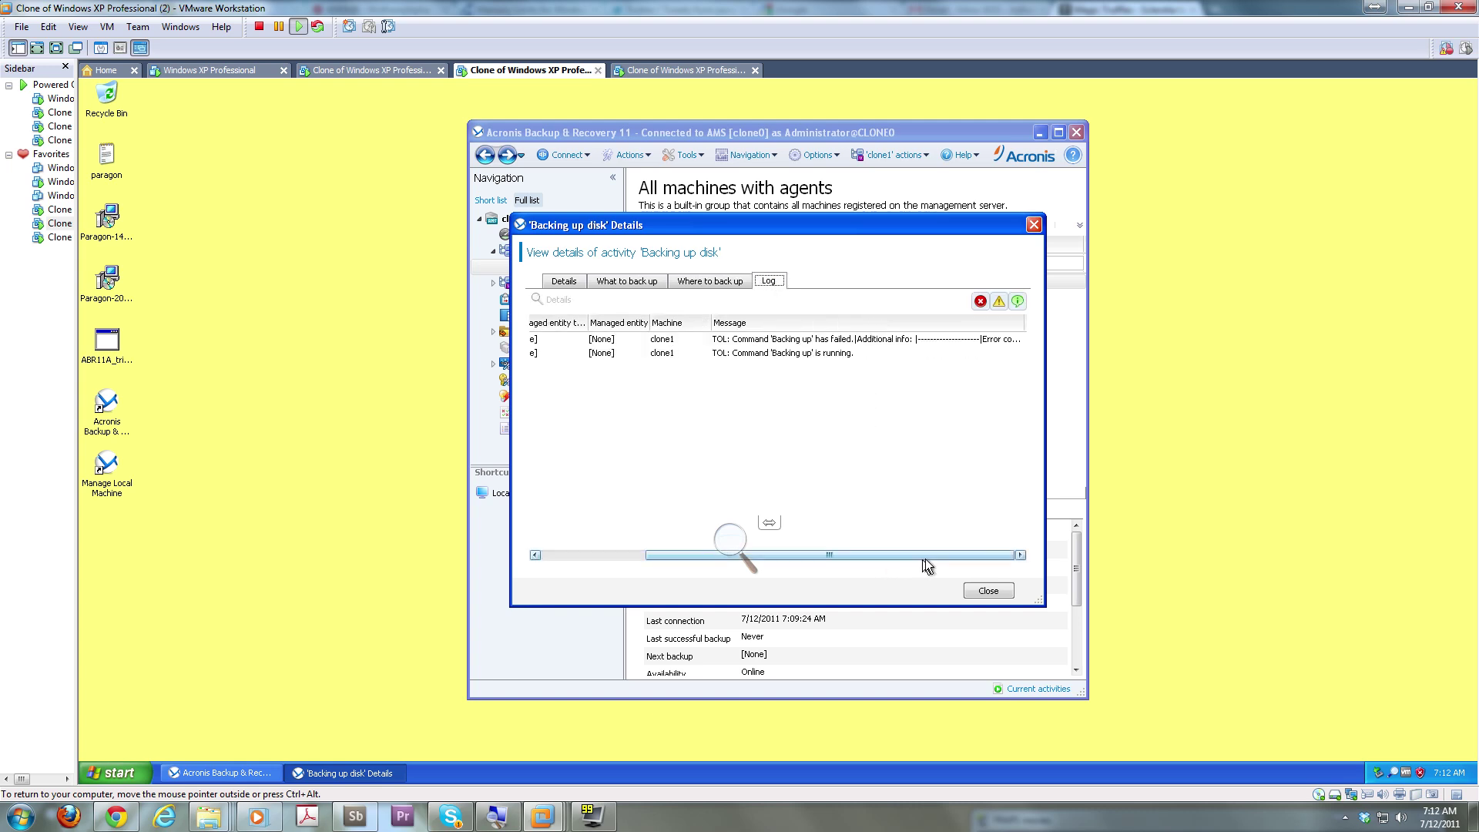
{"action": "left_click", "coordinate": [885, 339]}
{"action": "double_click", "coordinate": [887, 339]}
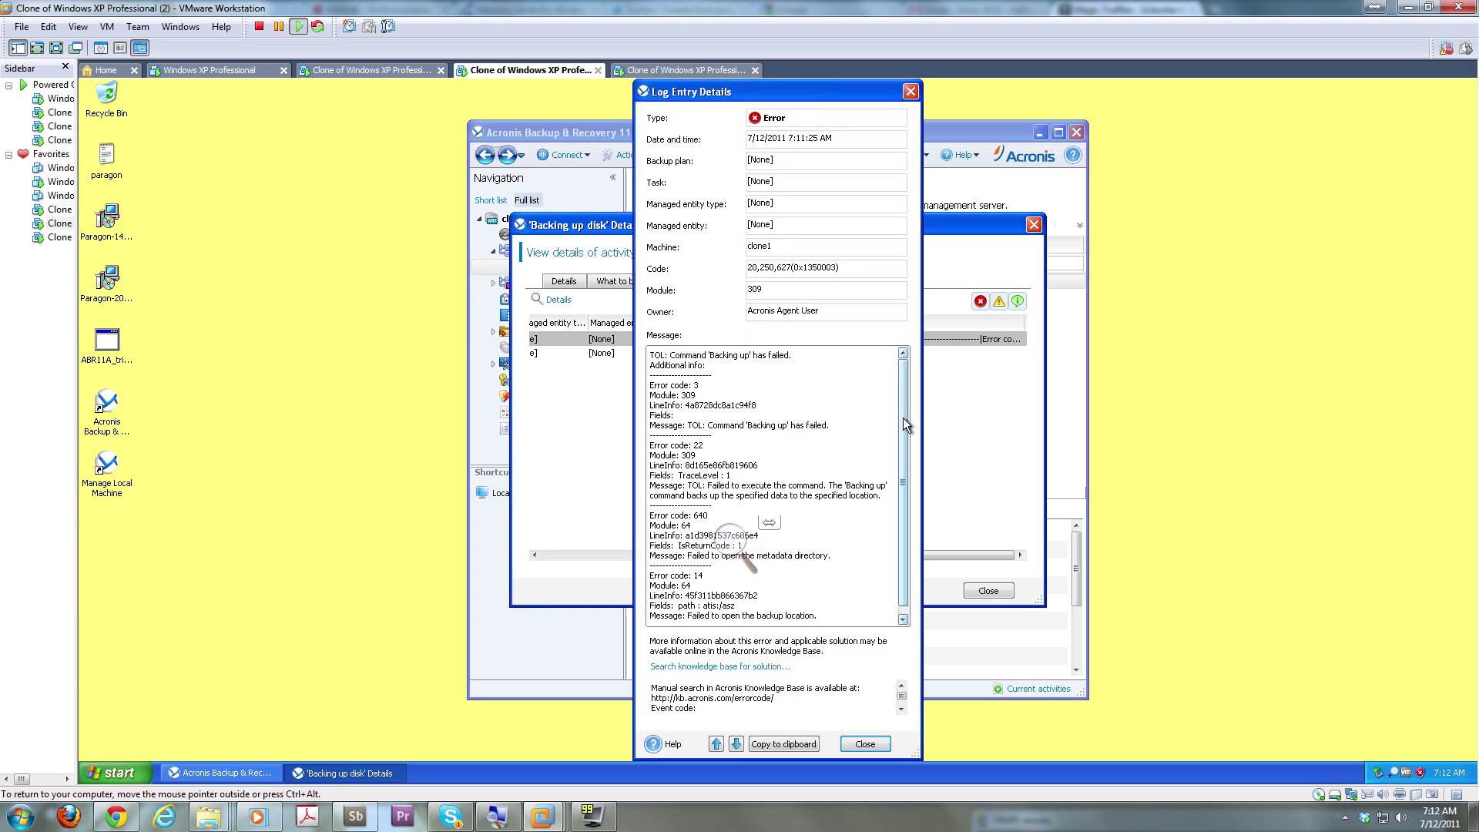
{"action": "left_click_drag", "start_coordinate": [903, 418], "coordinate": [899, 465]}
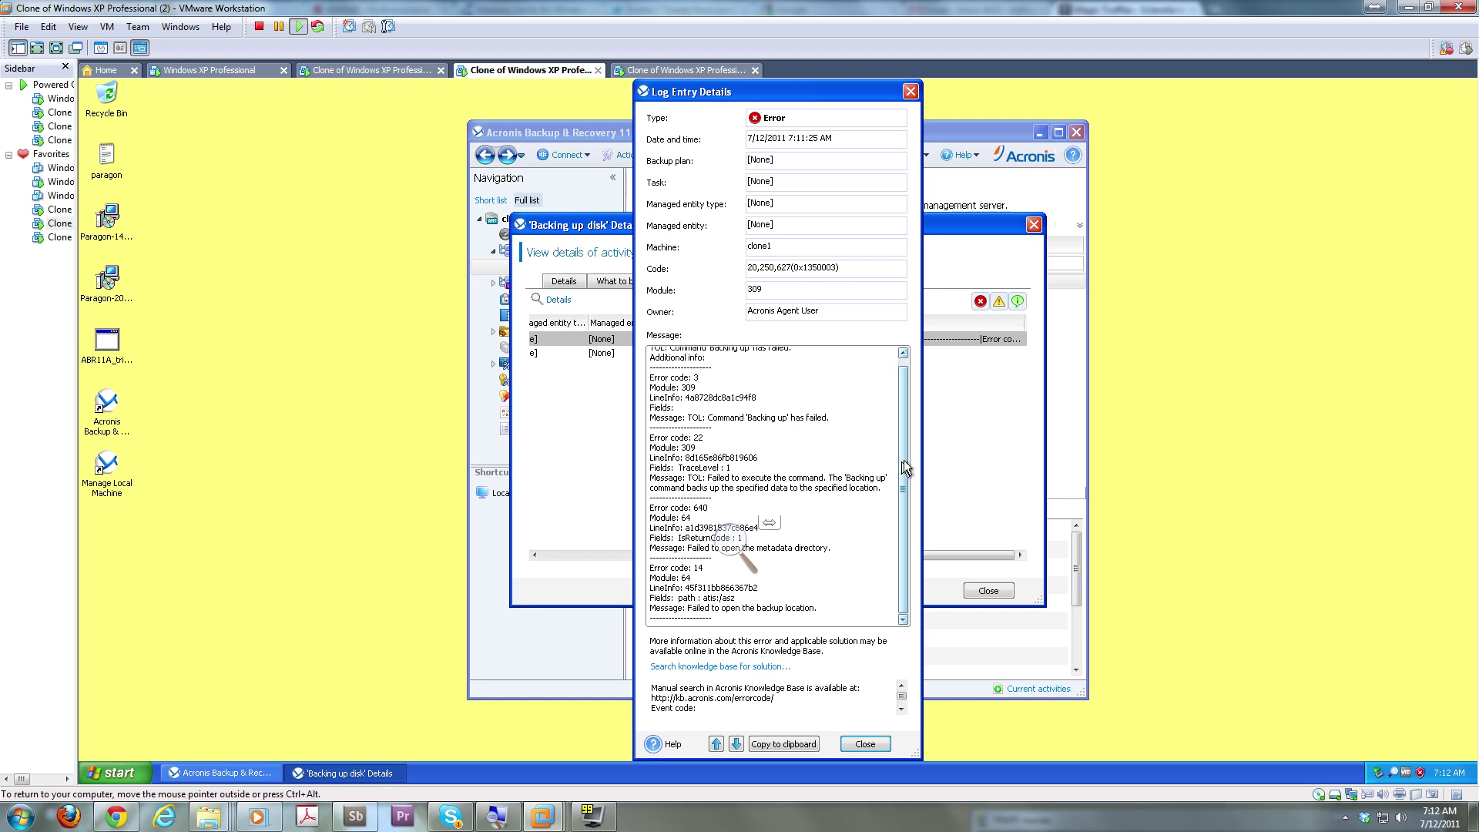
{"action": "left_click", "coordinate": [865, 743]}
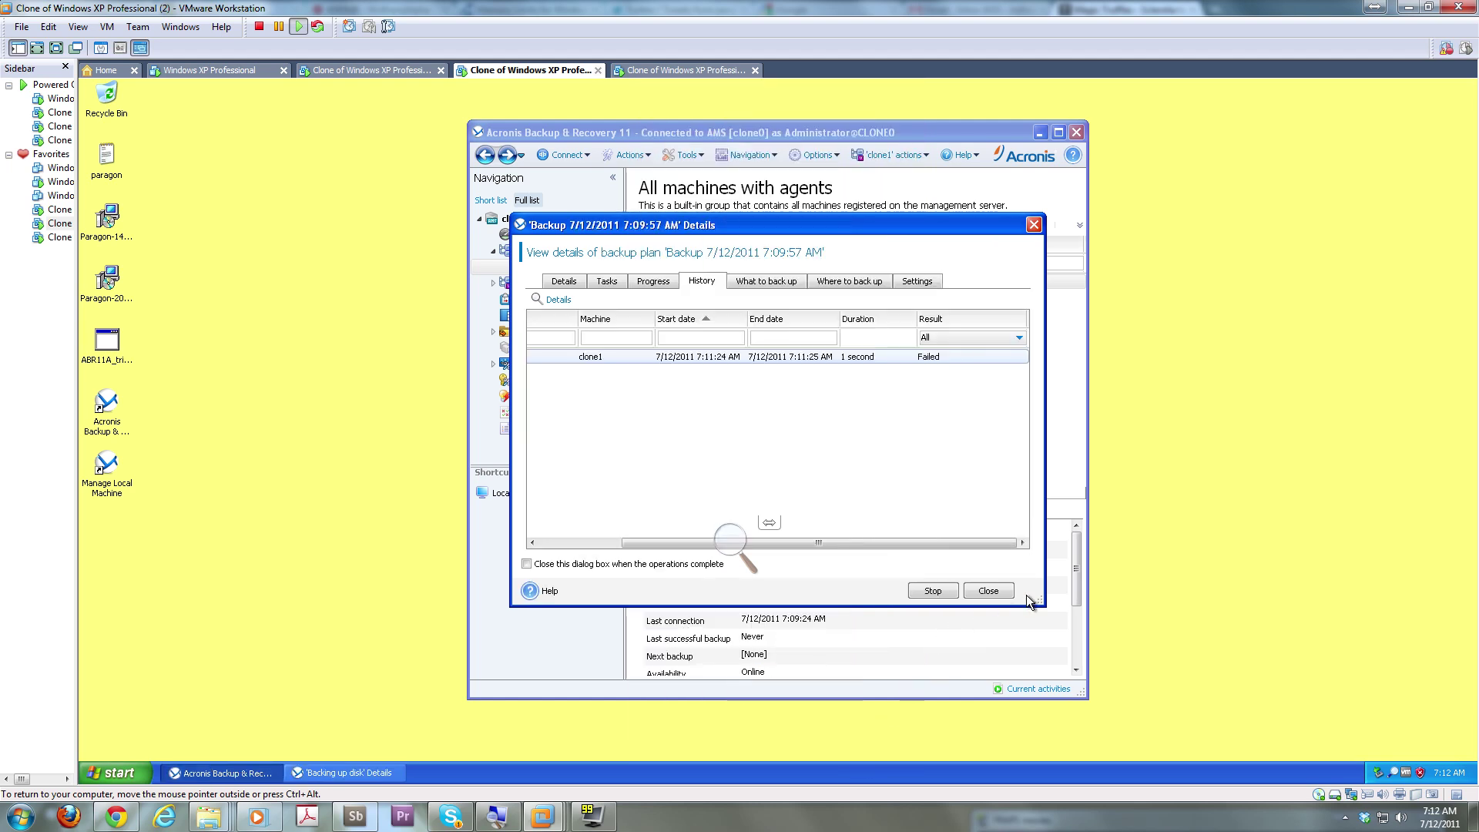
Close the activity details and briefly view clone1's machine details
{"action": "left_click", "coordinate": [988, 590]}
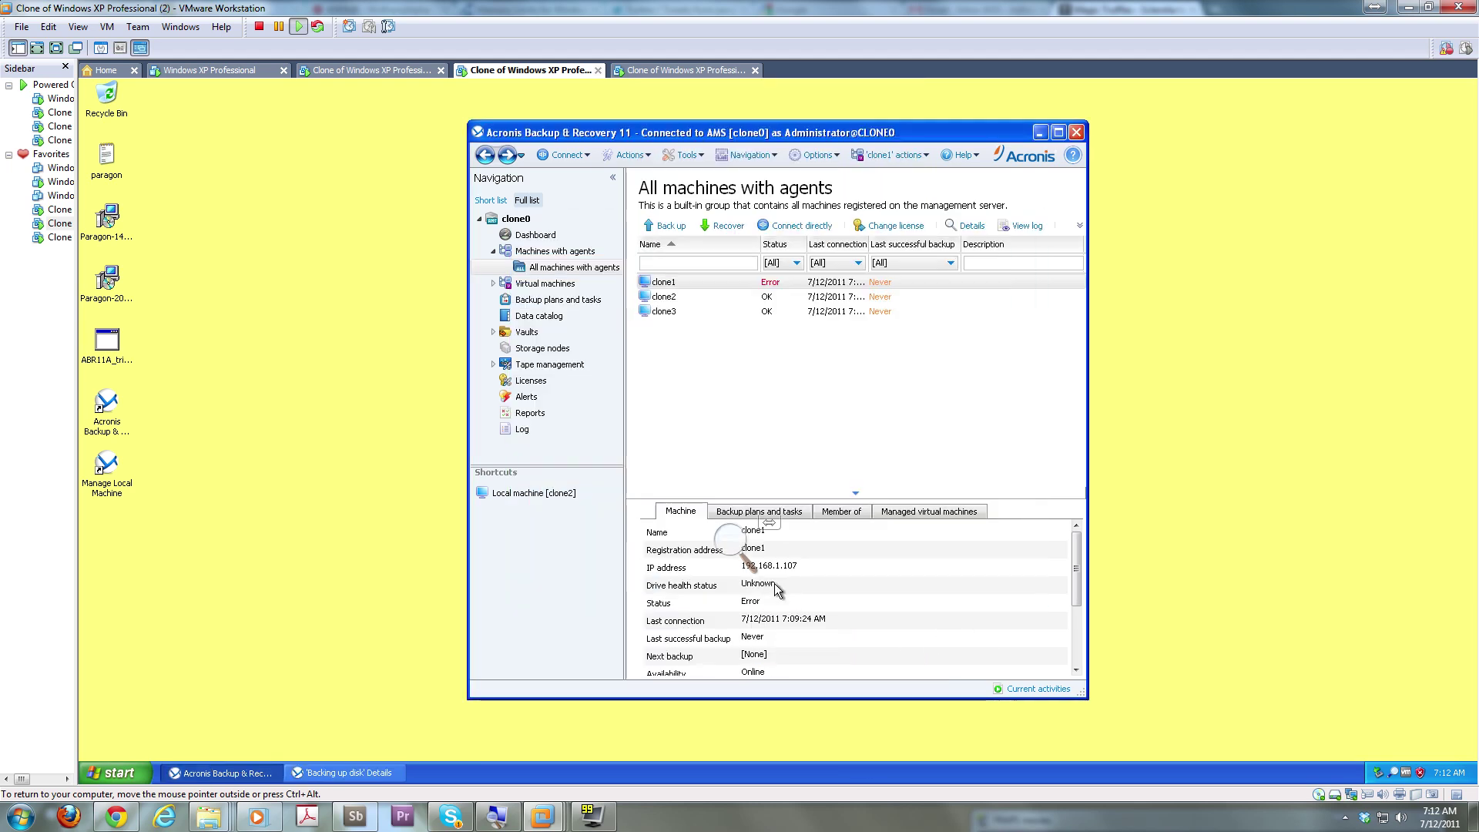
{"action": "double_click", "coordinate": [797, 280]}
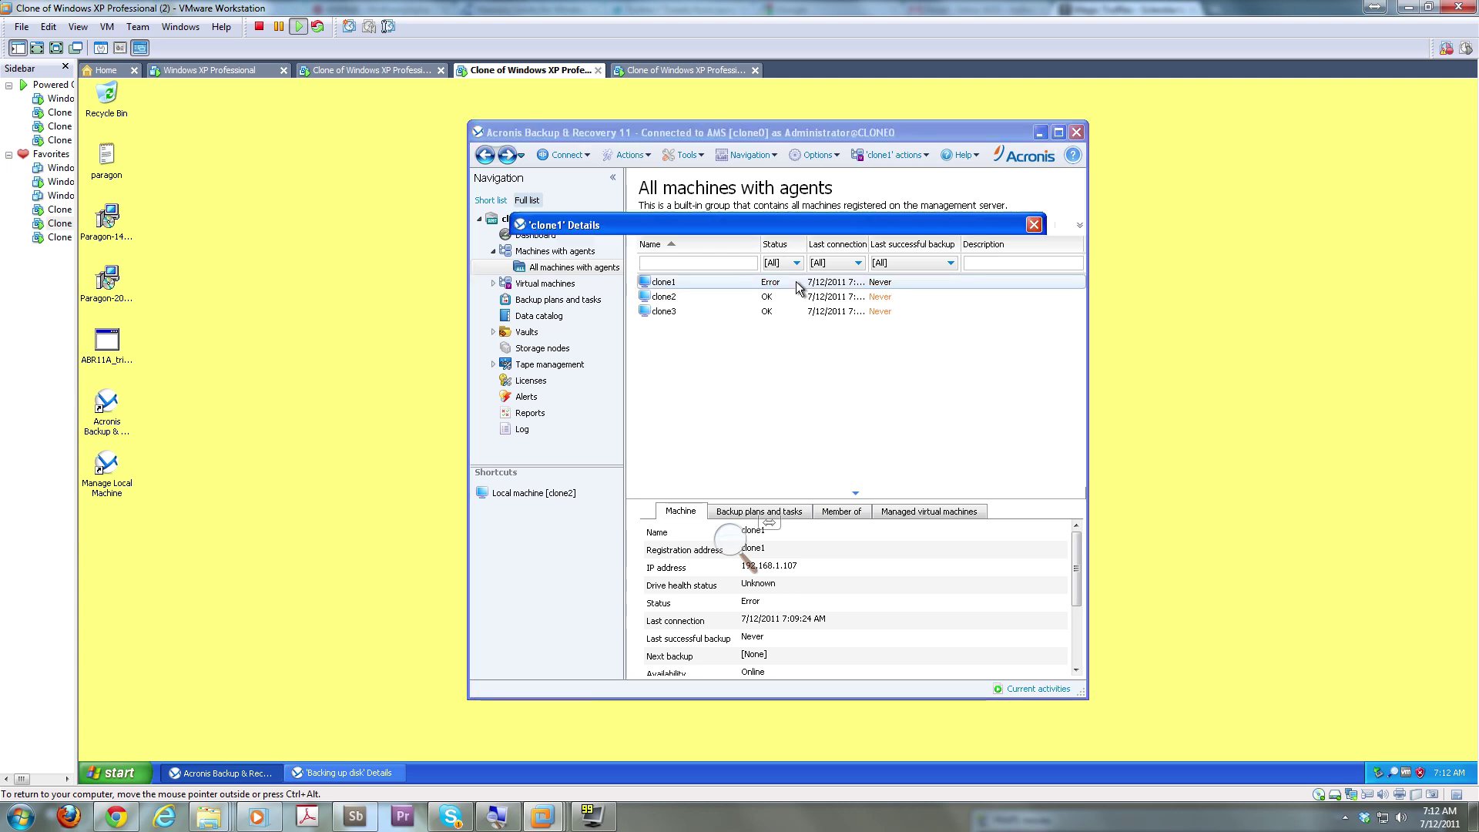
{"action": "left_click", "coordinate": [989, 590]}
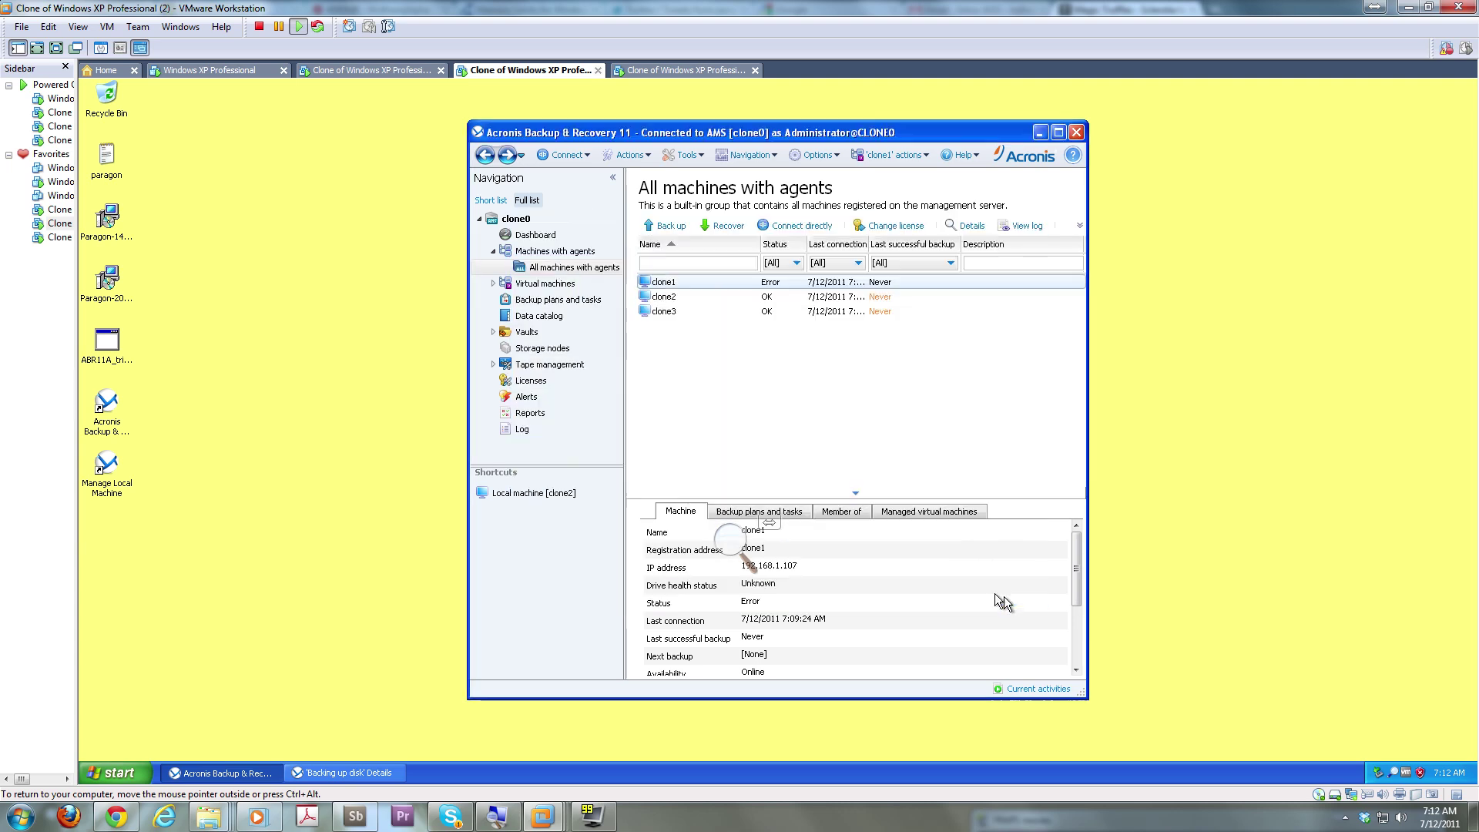
{"action": "scroll", "coordinate": [945, 580], "scroll_direction": "down", "scroll_amount": 1}
{"action": "scroll", "coordinate": [946, 580], "scroll_direction": "down", "scroll_amount": 1}
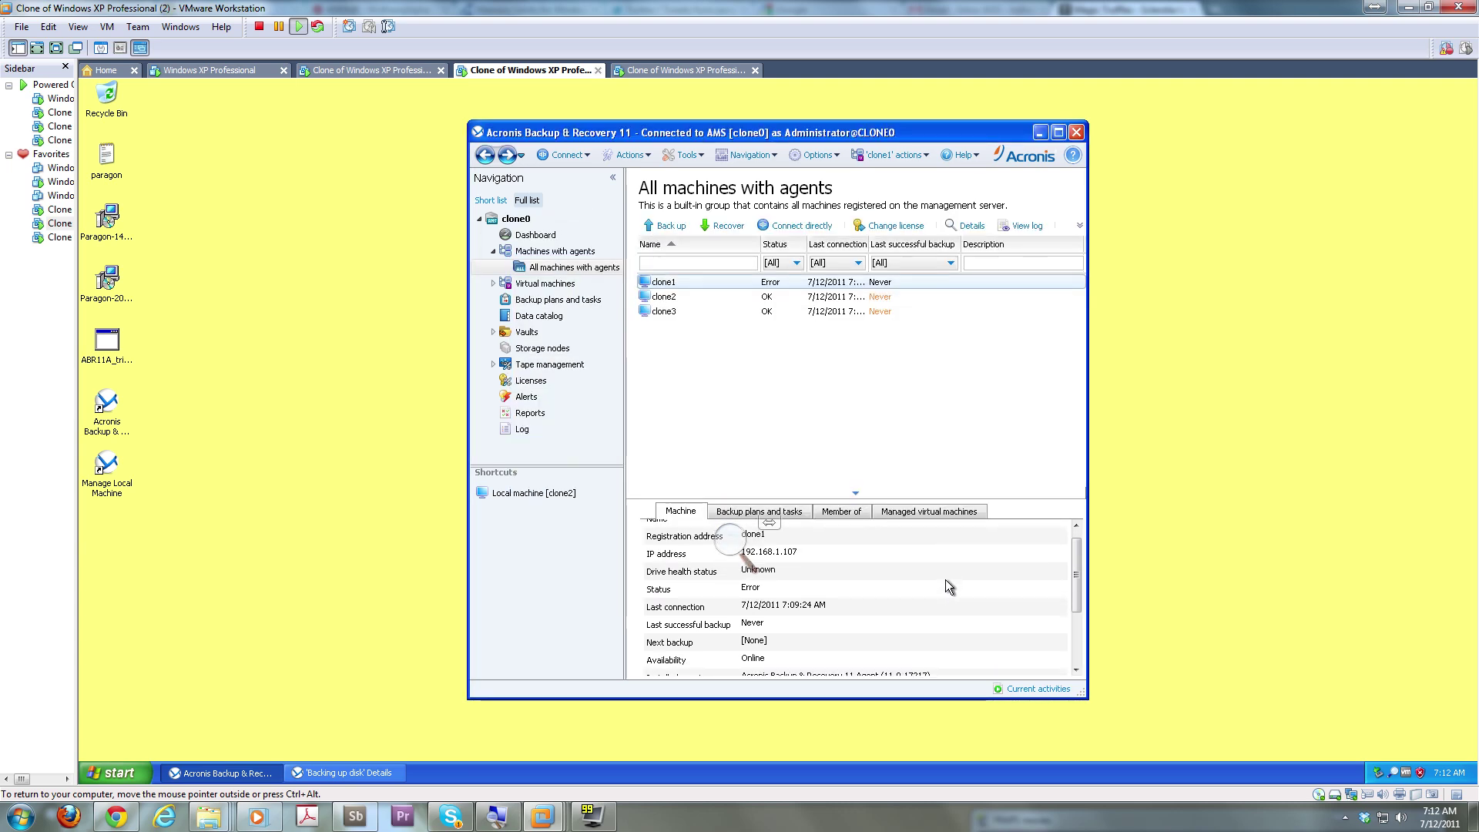
Start a new clone1 backup plan, glance at the Centralized vault location, then show the Dashboard
{"action": "left_click", "coordinate": [659, 226]}
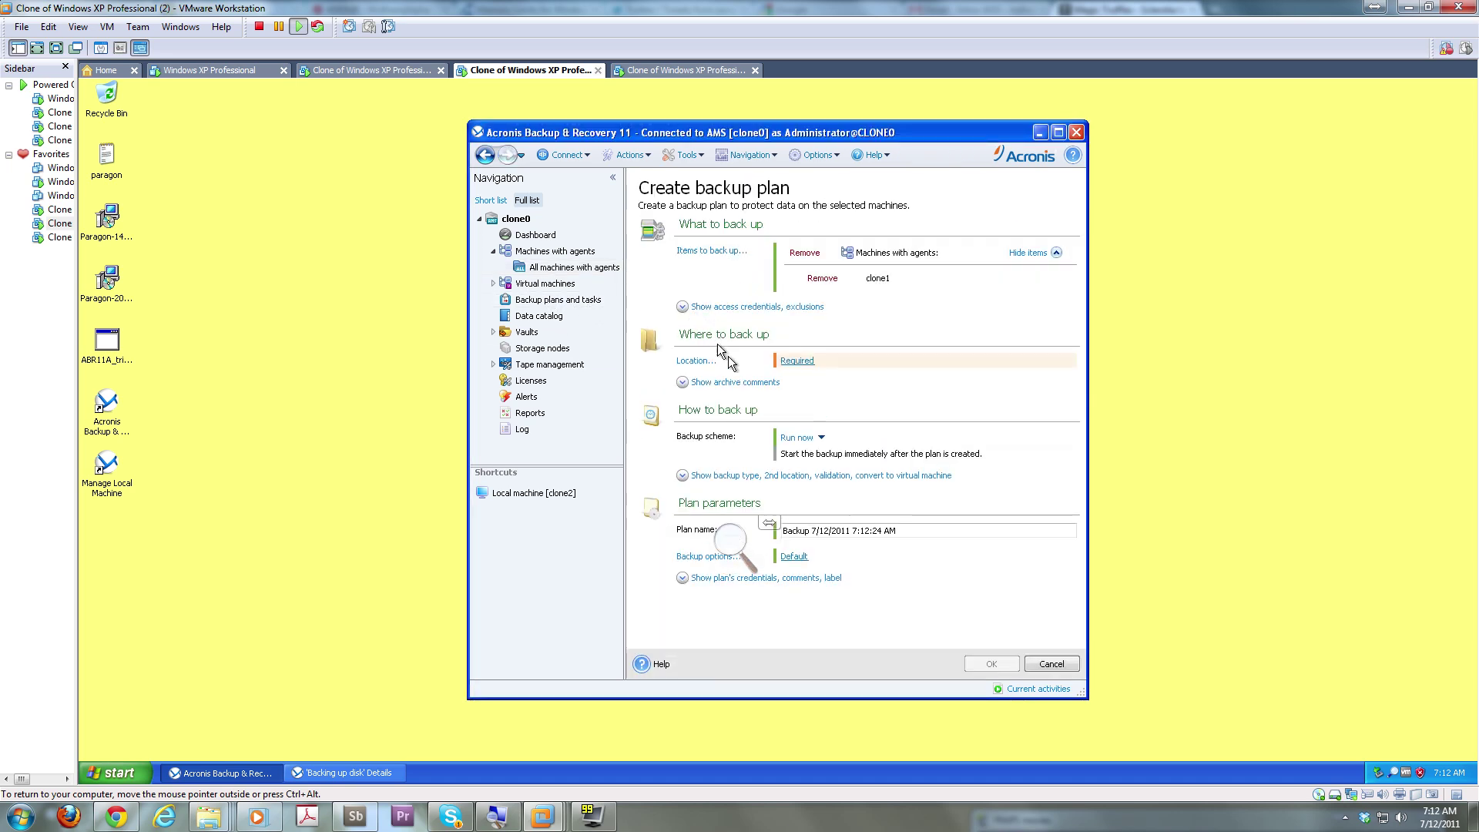
{"action": "left_click", "coordinate": [796, 361]}
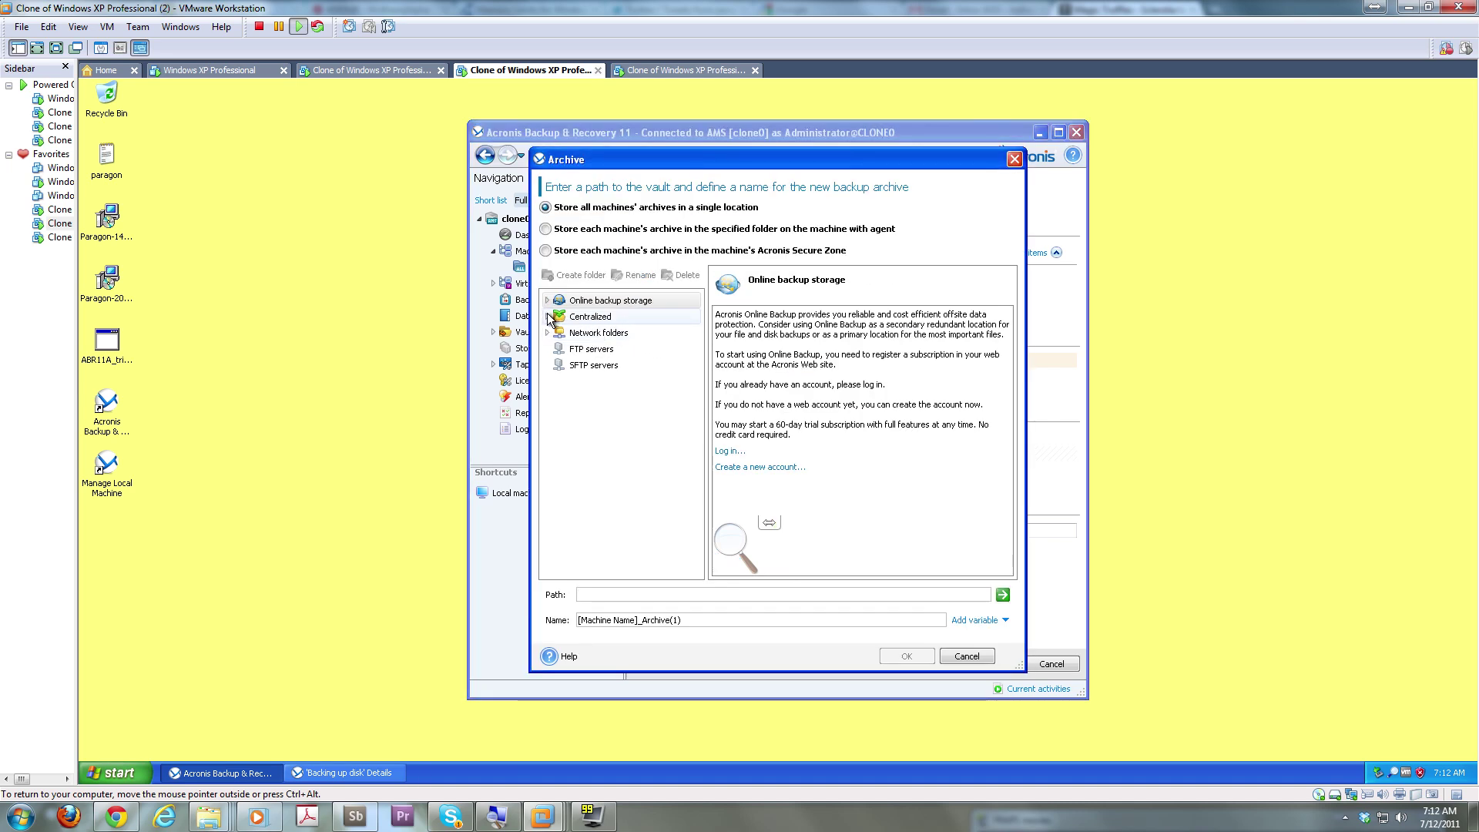
{"action": "left_click", "coordinate": [572, 320]}
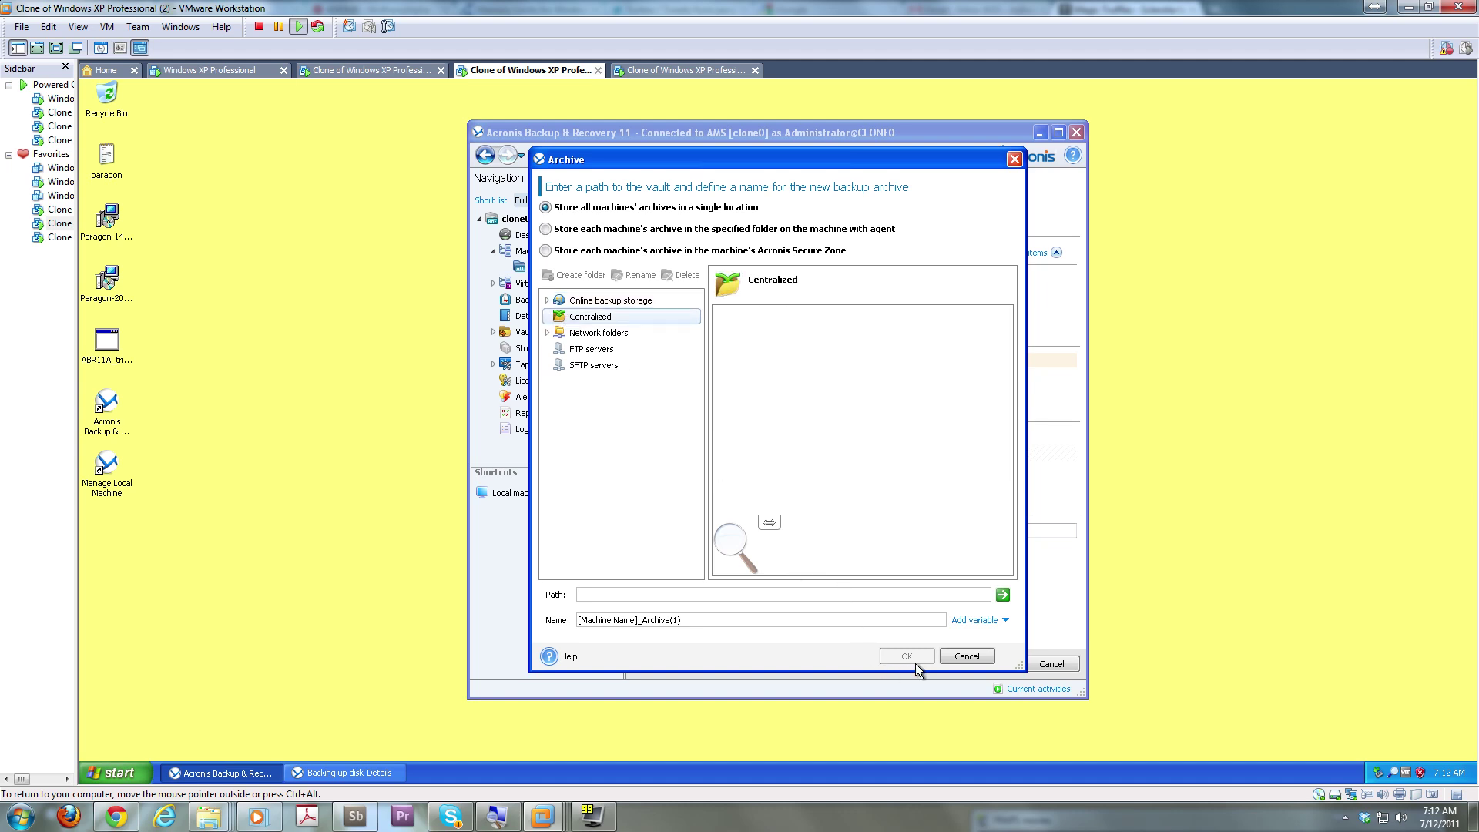
{"action": "left_click", "coordinate": [961, 655]}
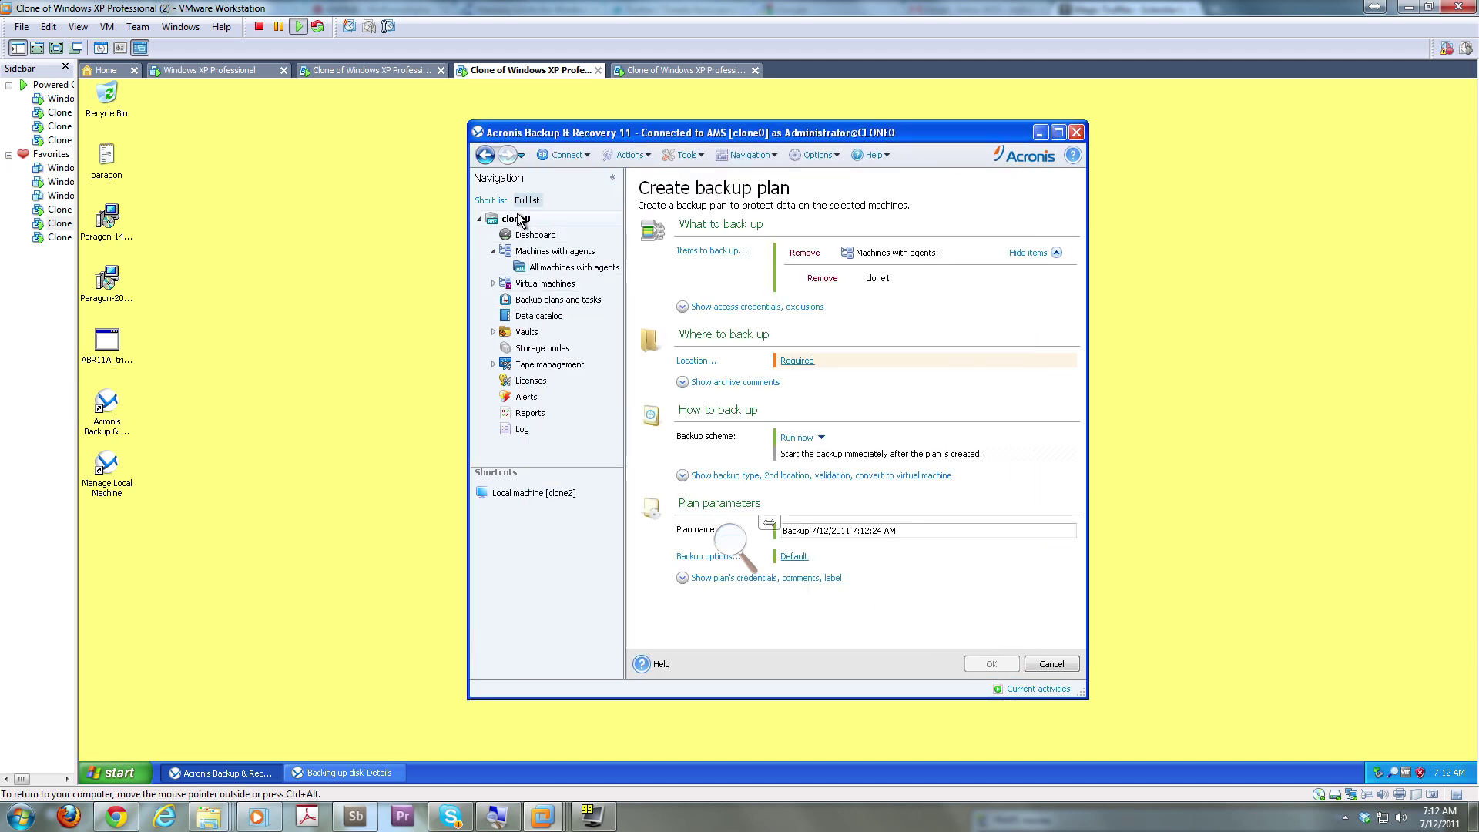
{"action": "left_click", "coordinate": [530, 241]}
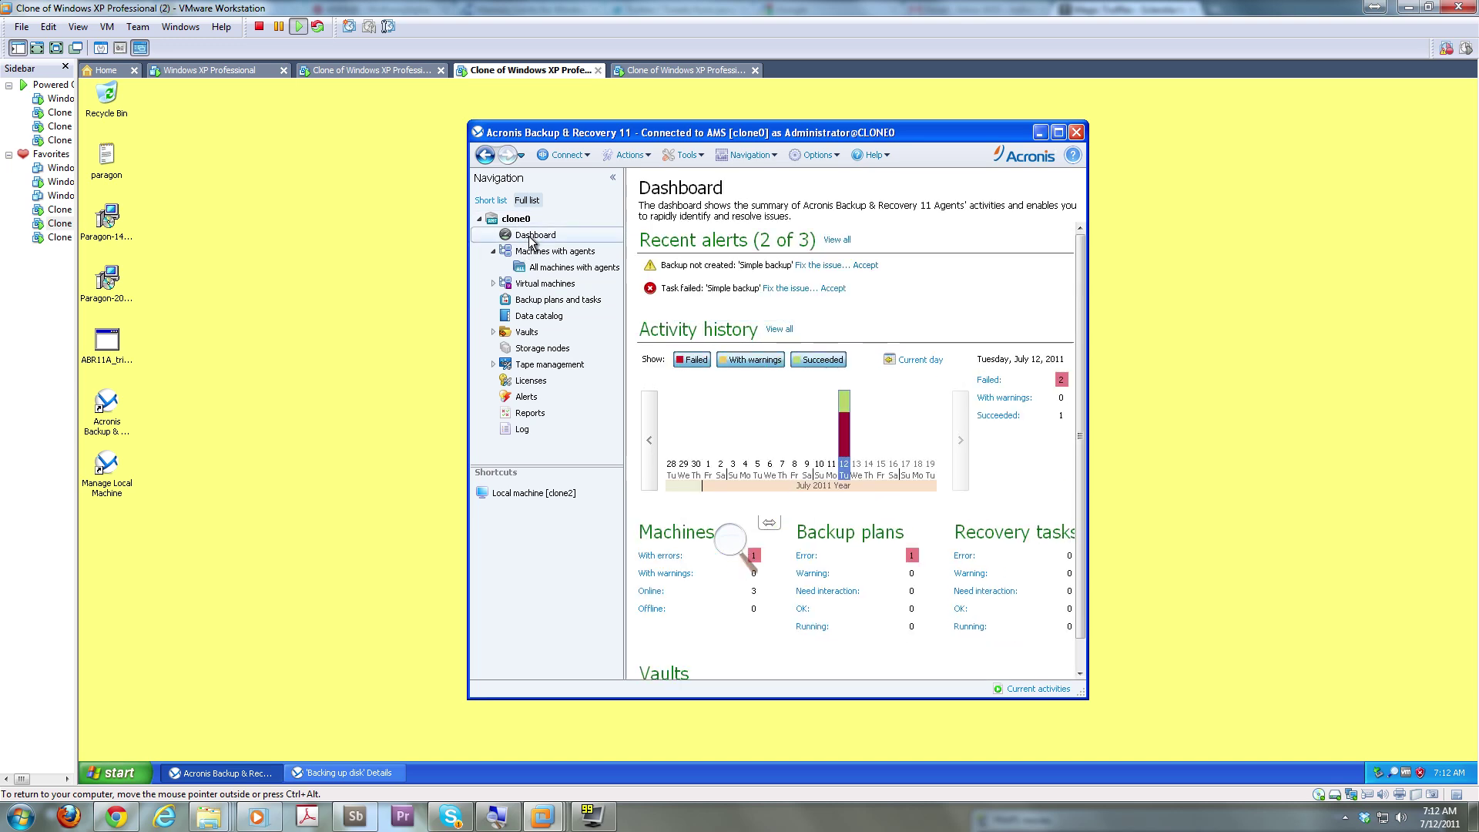
Follow Fix the issue to view the failed plan's details, then try attaching a centralized vault
{"action": "left_click", "coordinate": [782, 290]}
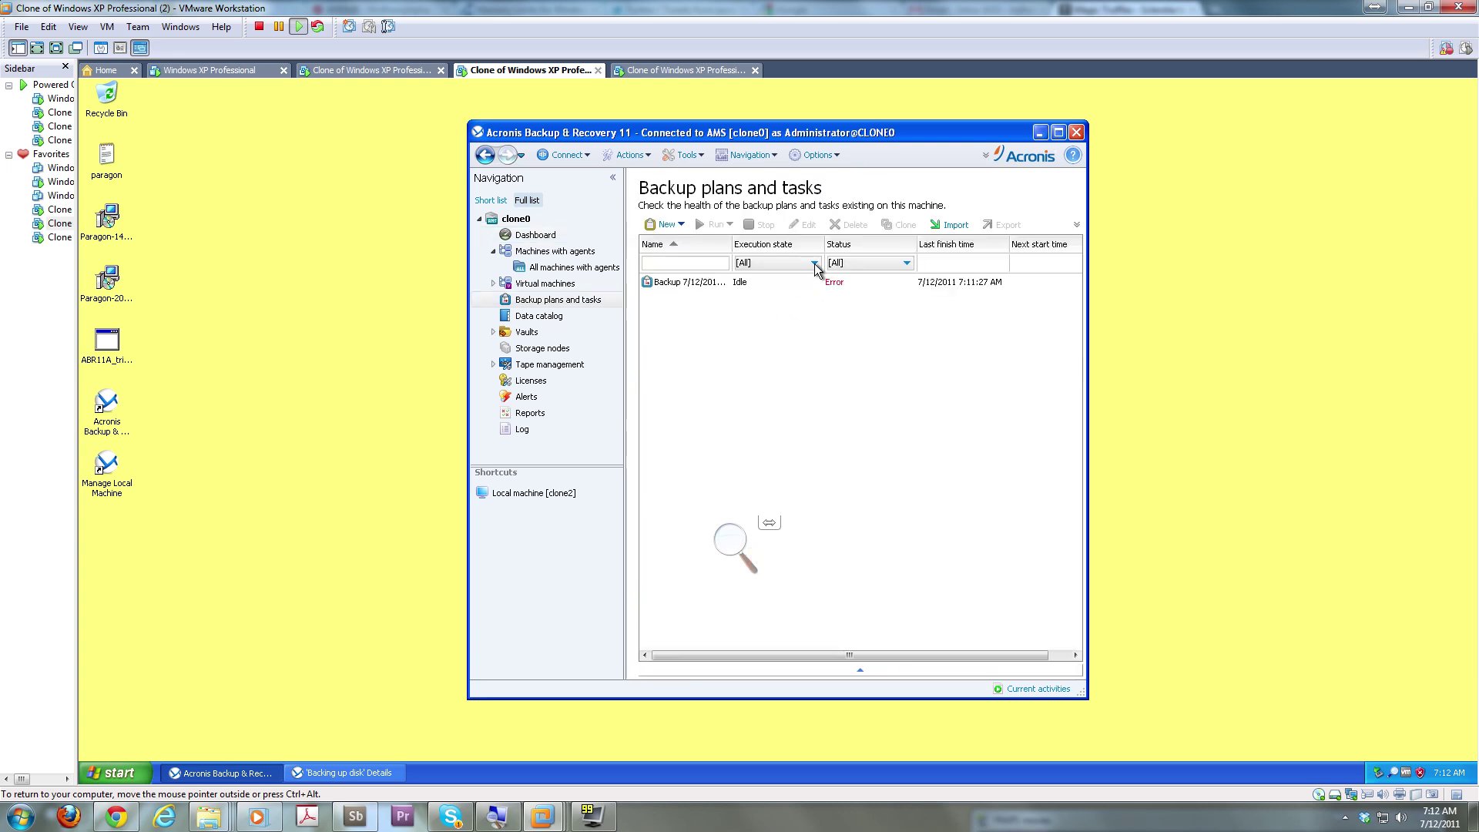
{"action": "double_click", "coordinate": [702, 284]}
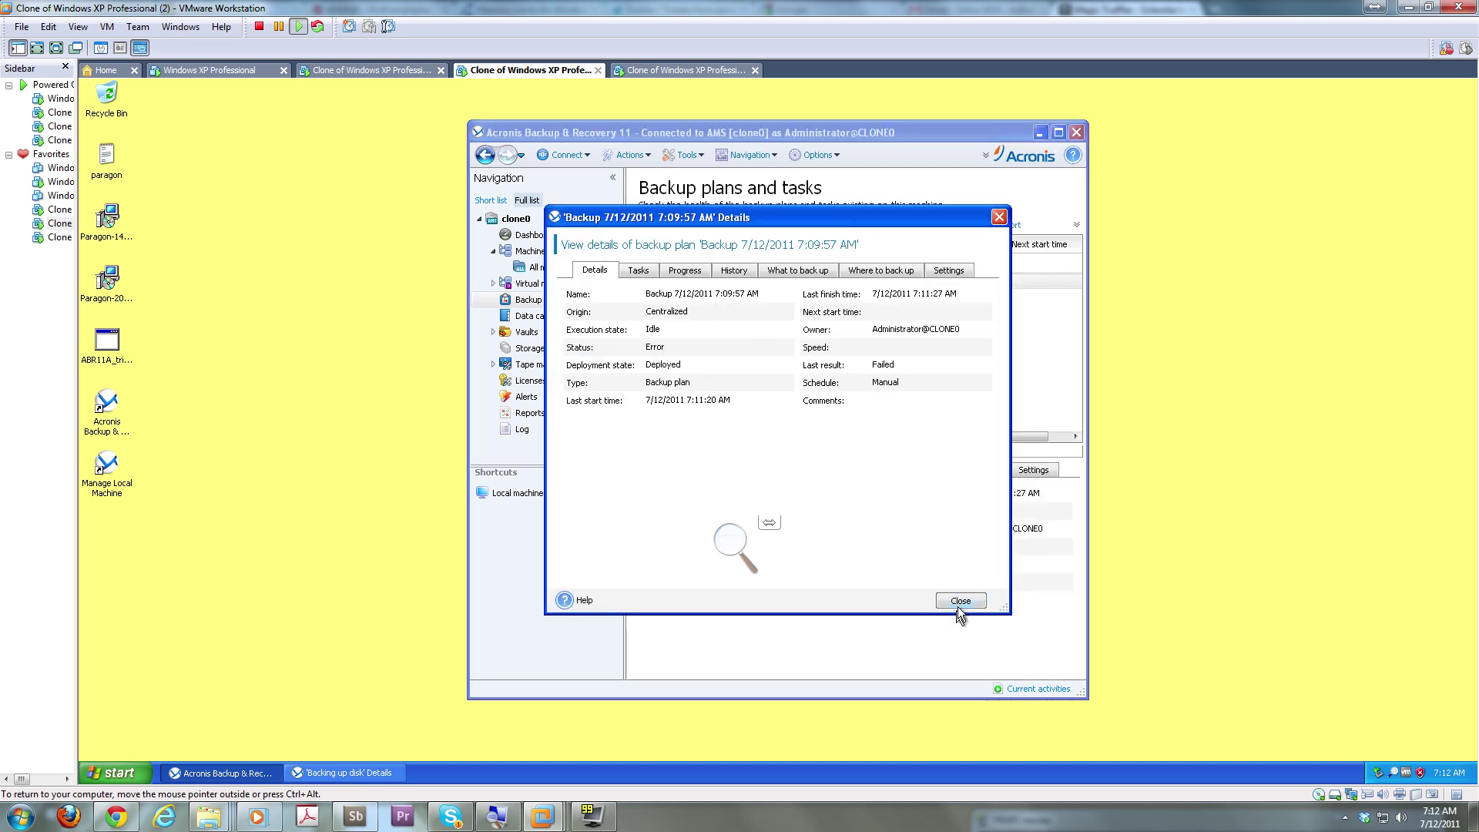
{"action": "left_click", "coordinate": [960, 601]}
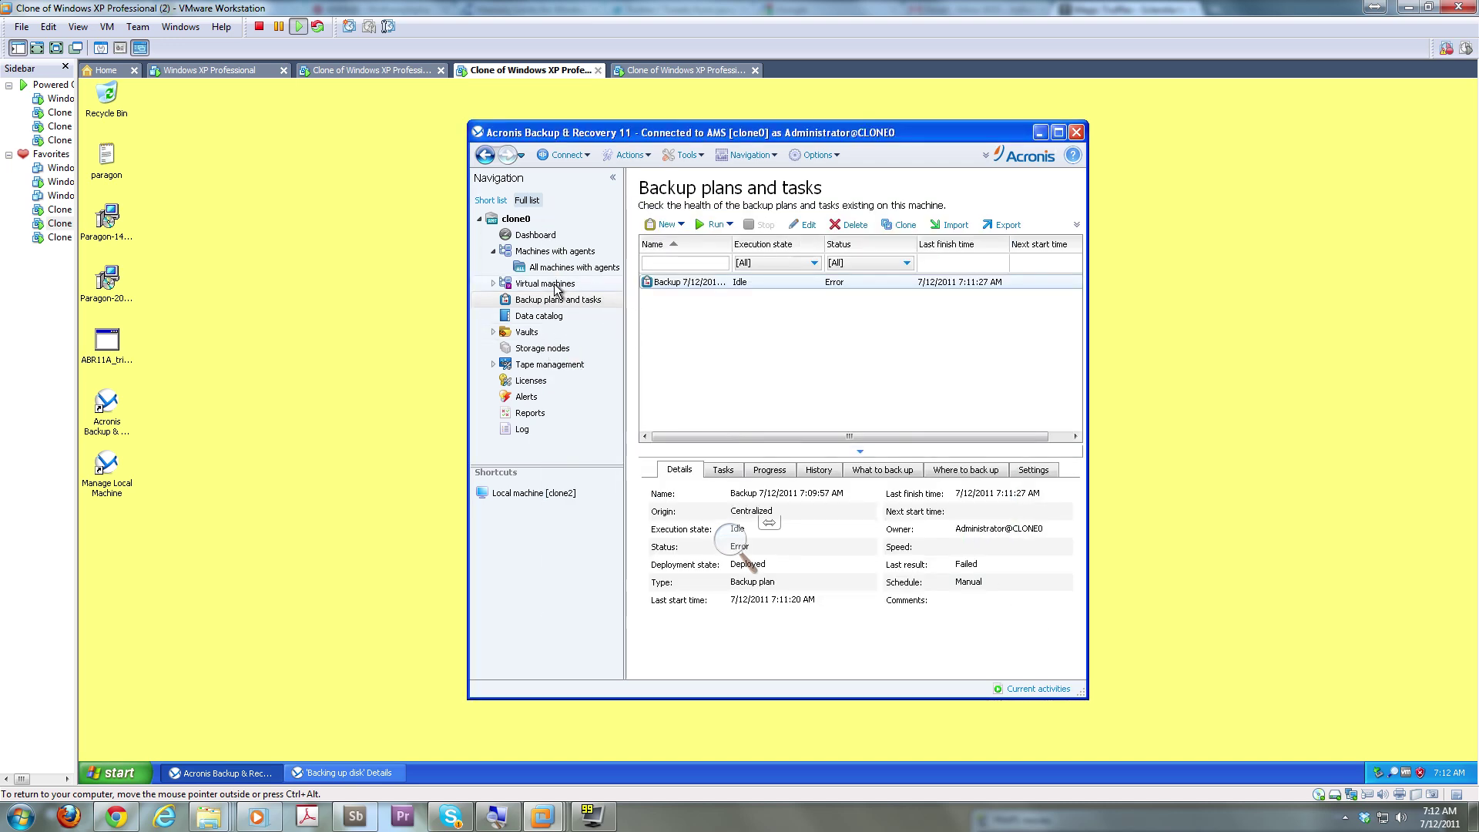
{"action": "left_click", "coordinate": [524, 334]}
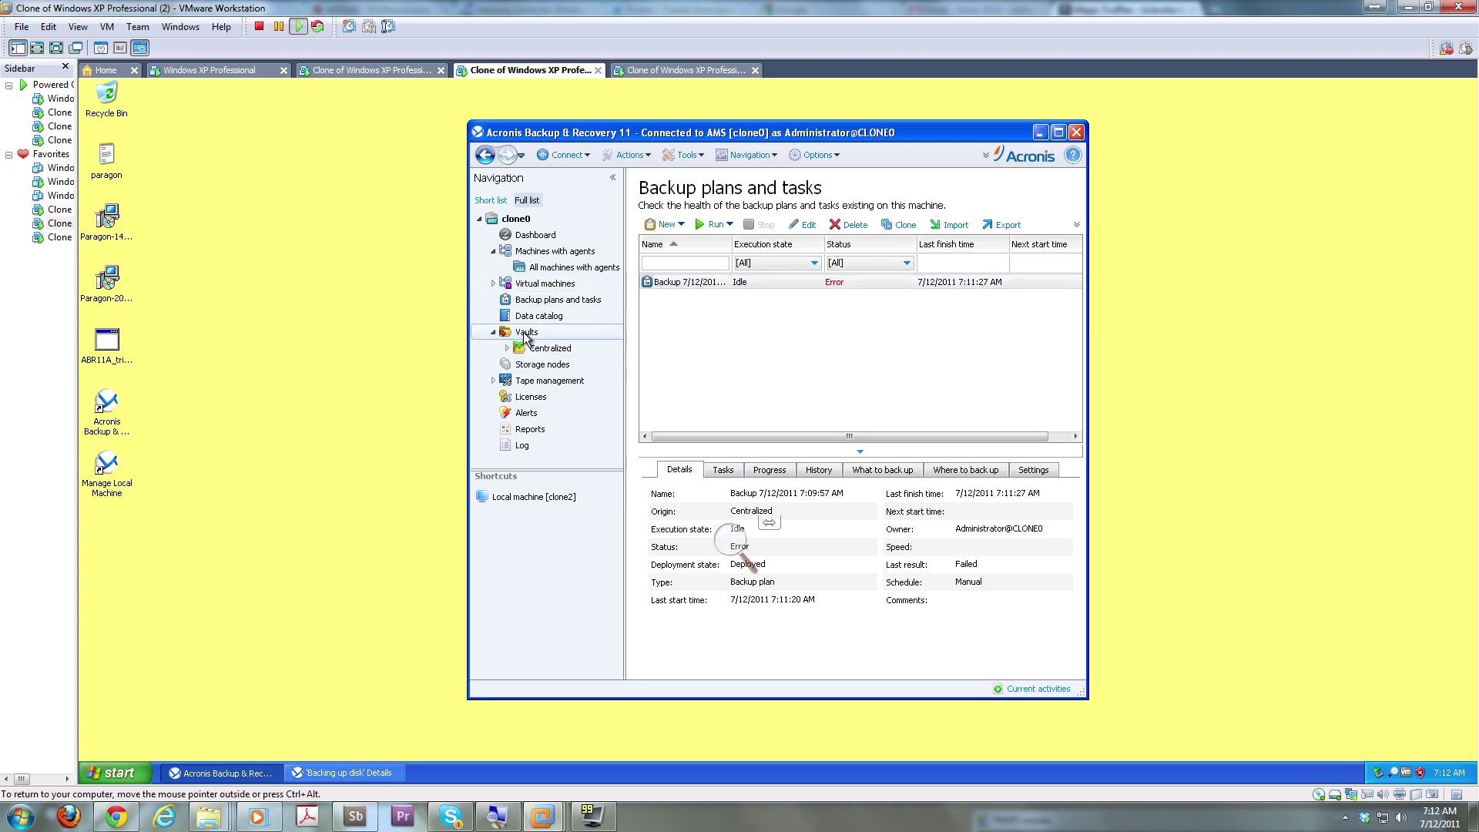
{"action": "left_click", "coordinate": [492, 333]}
{"action": "left_click", "coordinate": [492, 333]}
{"action": "left_click", "coordinate": [534, 350]}
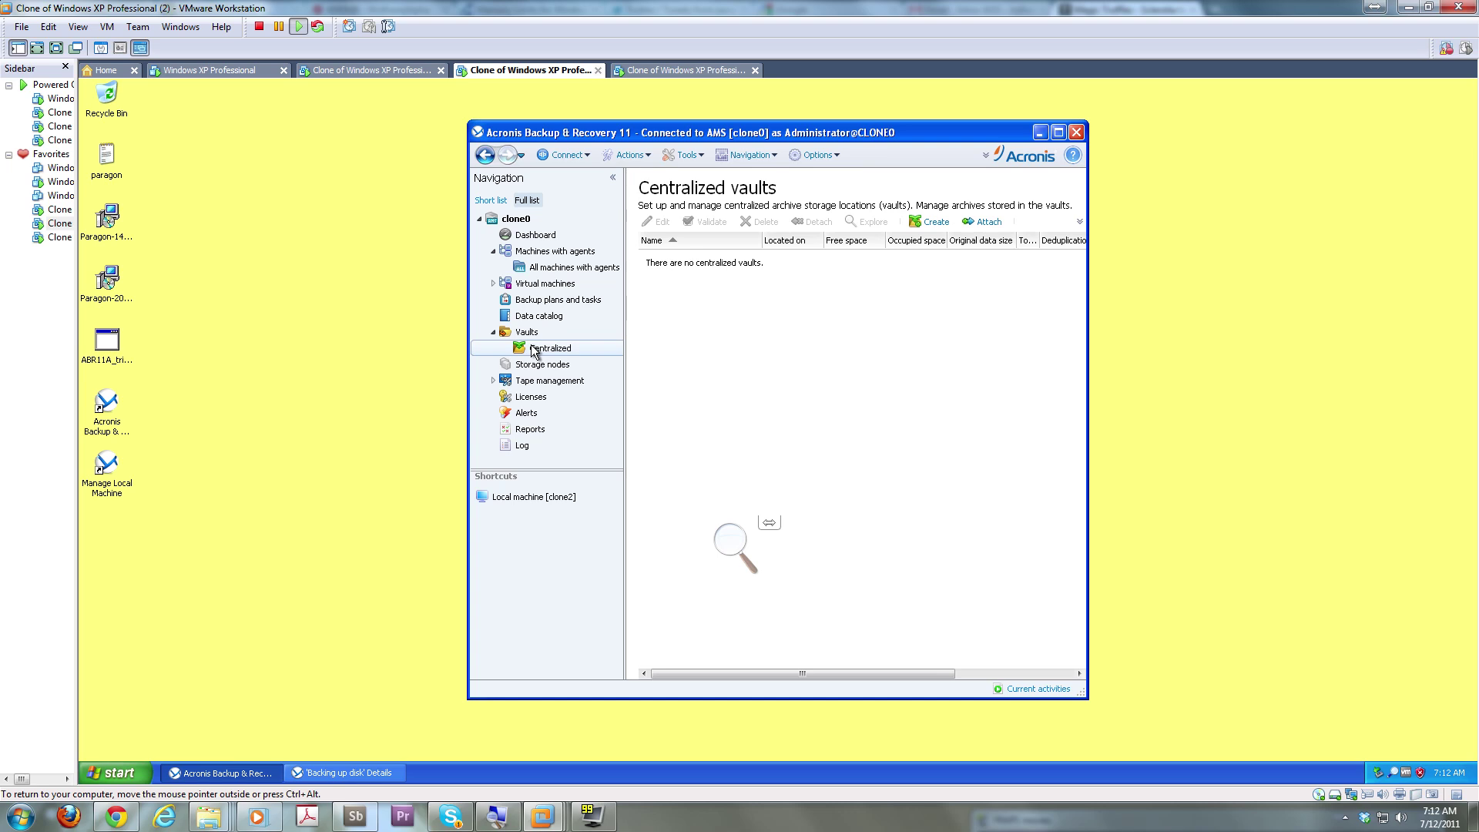
{"action": "right_click", "coordinate": [533, 351]}
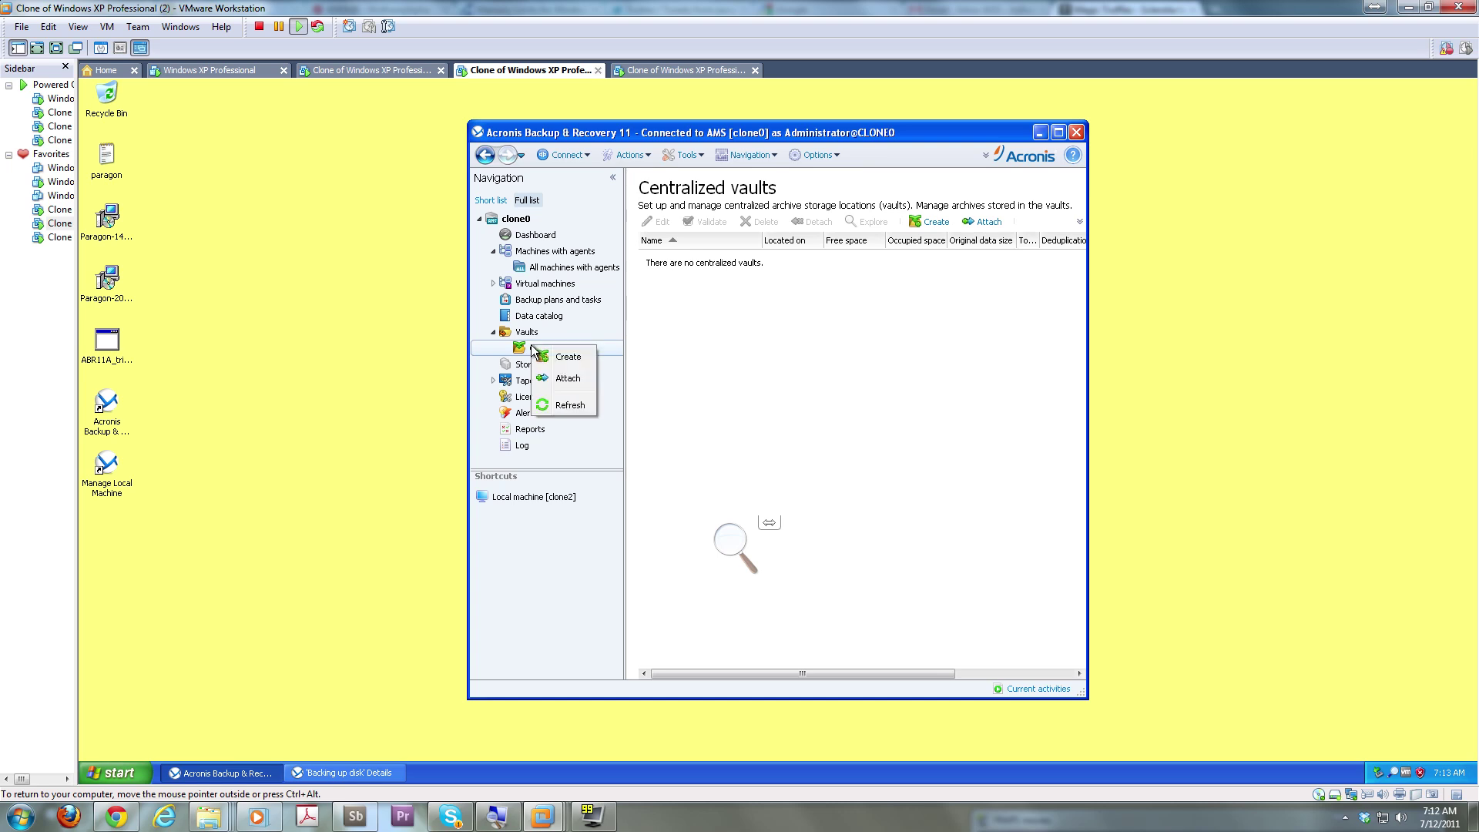
{"action": "left_click", "coordinate": [565, 379]}
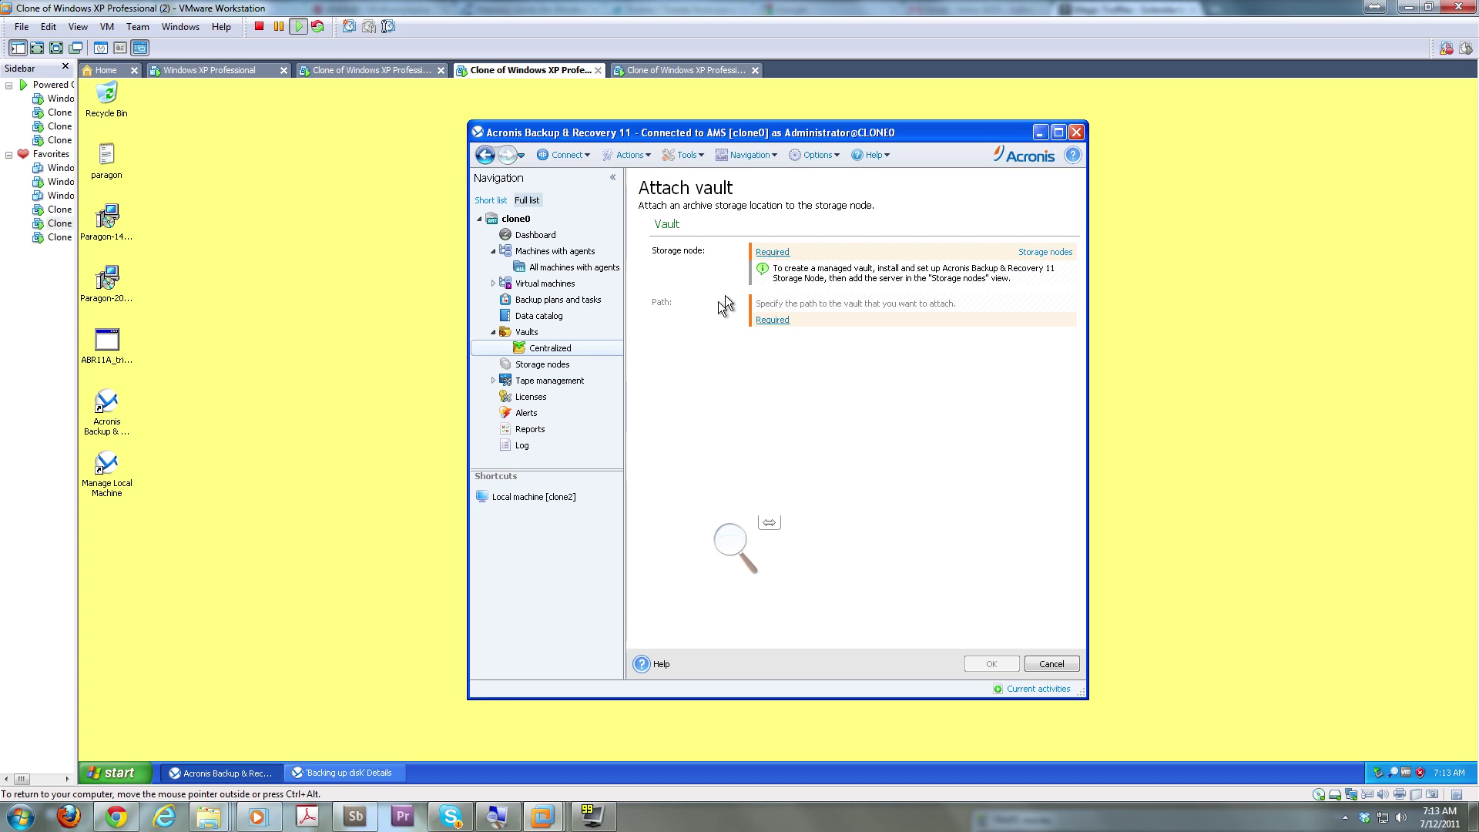
Try adding a storage node, cancel, and open a new Create centralized vault form
{"action": "left_click", "coordinate": [773, 253]}
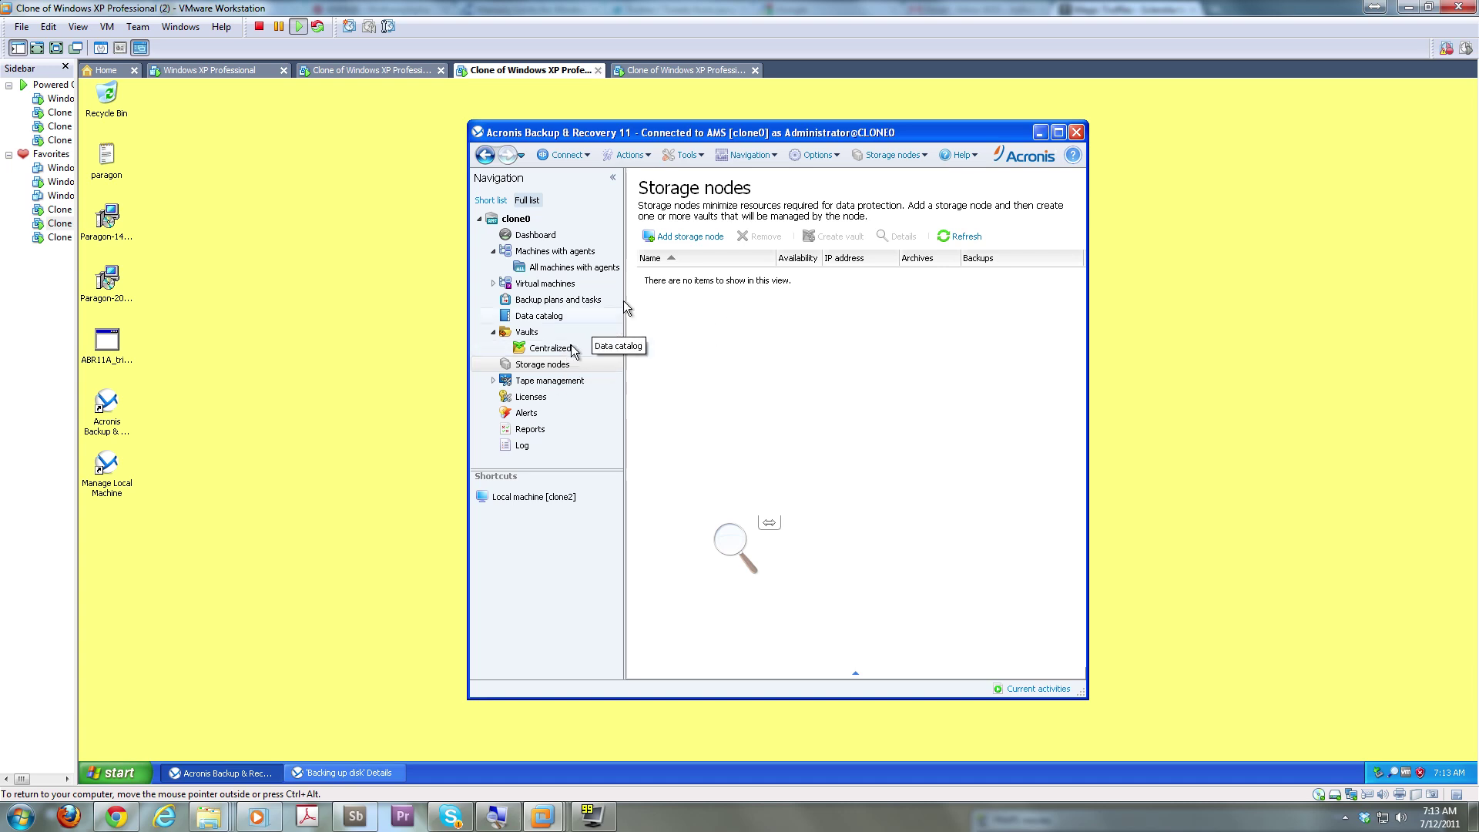
{"action": "left_click", "coordinate": [685, 239]}
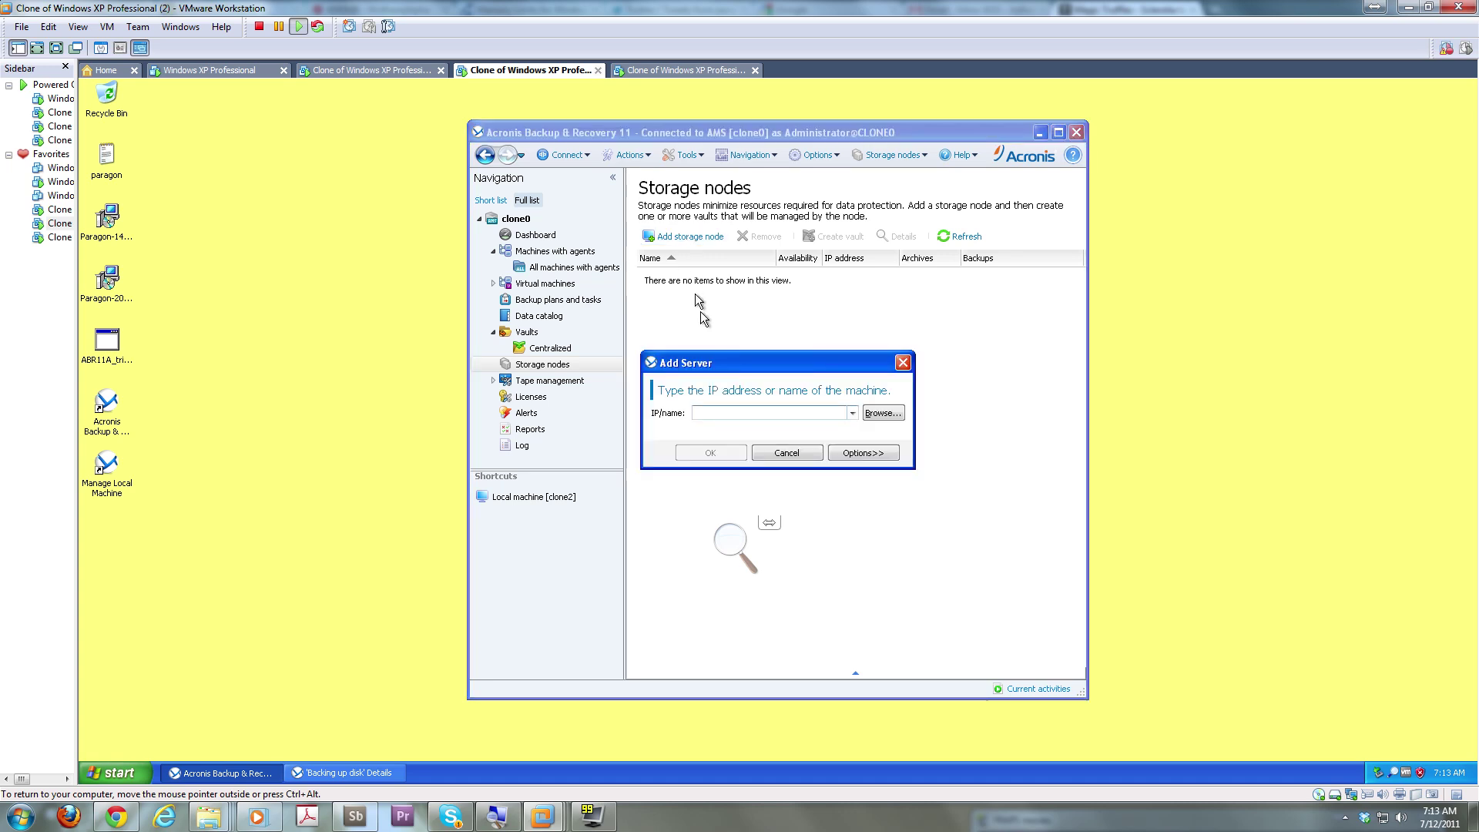
{"action": "left_click", "coordinate": [796, 456]}
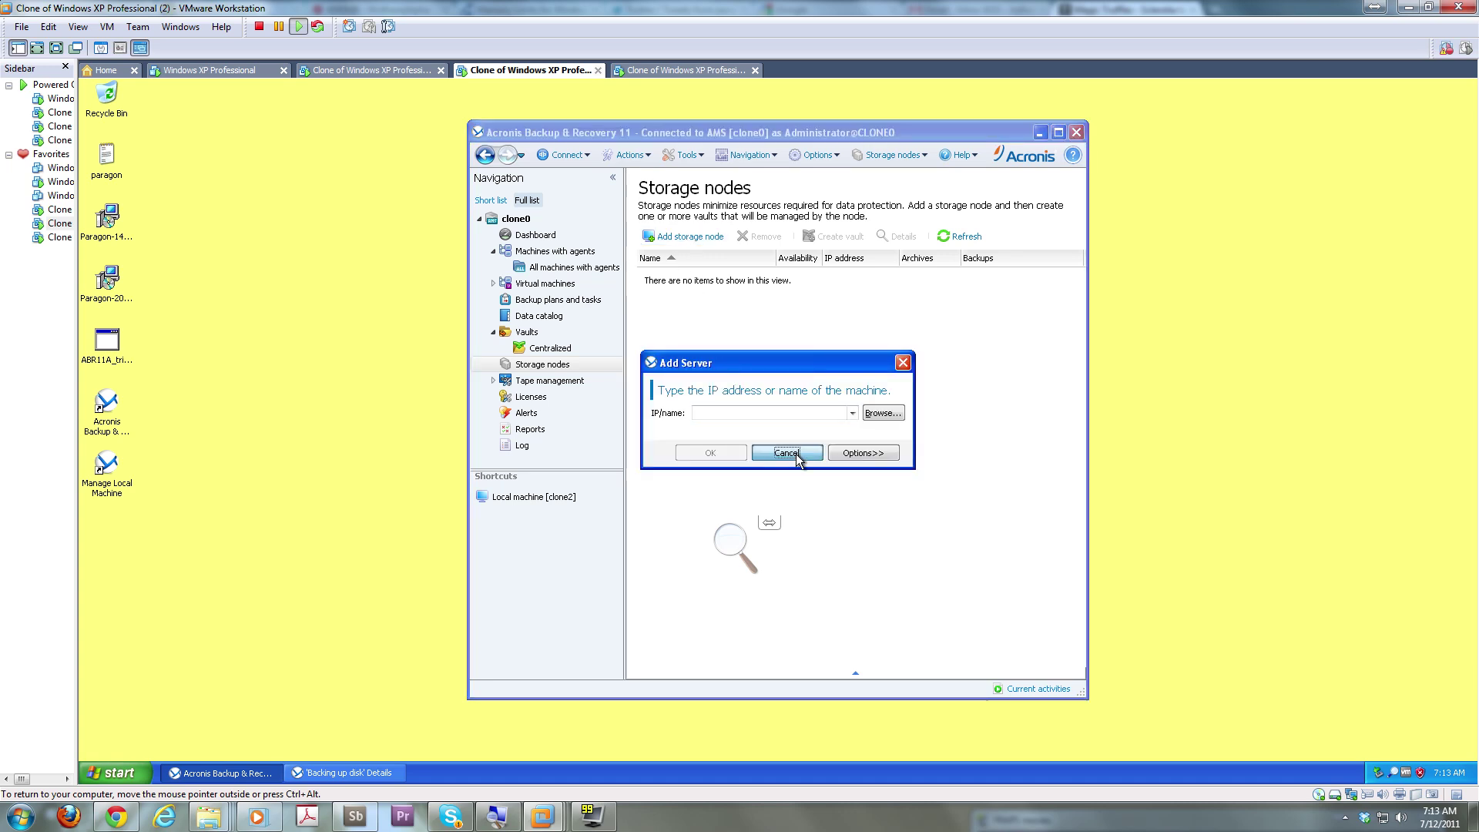
{"action": "left_click", "coordinate": [527, 332]}
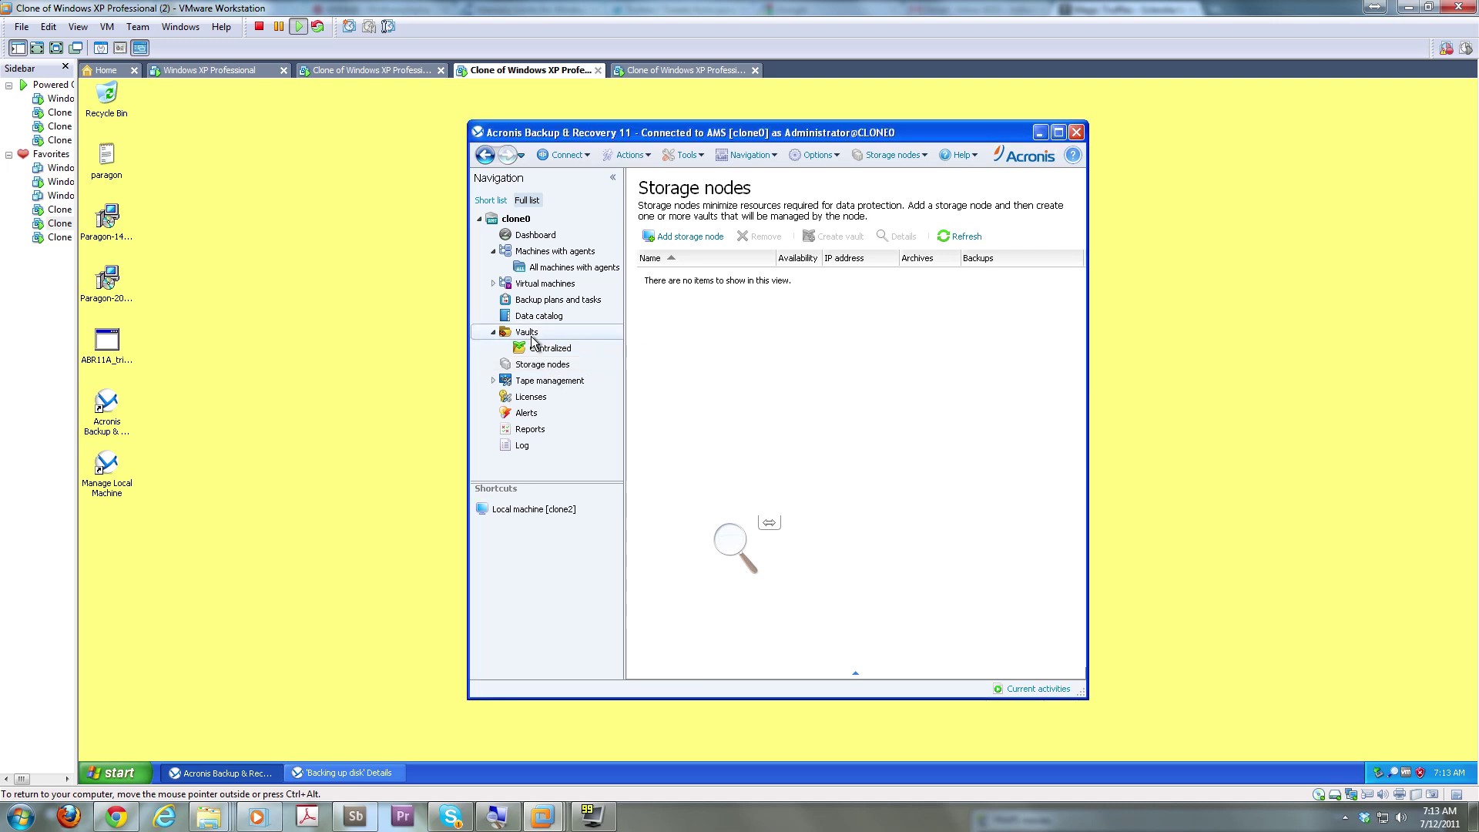
{"action": "left_click", "coordinate": [535, 349]}
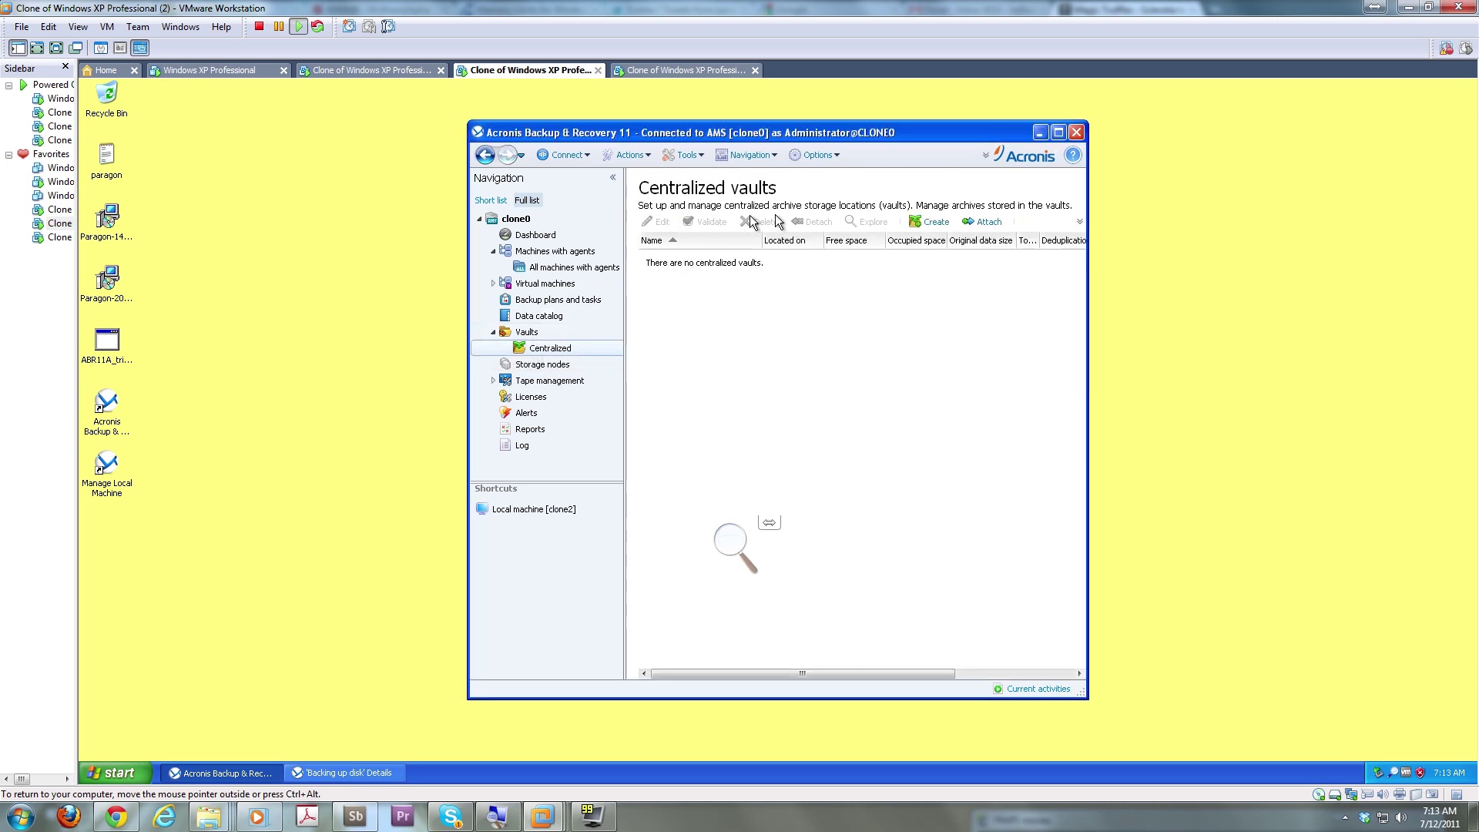
{"action": "left_click", "coordinate": [909, 221]}
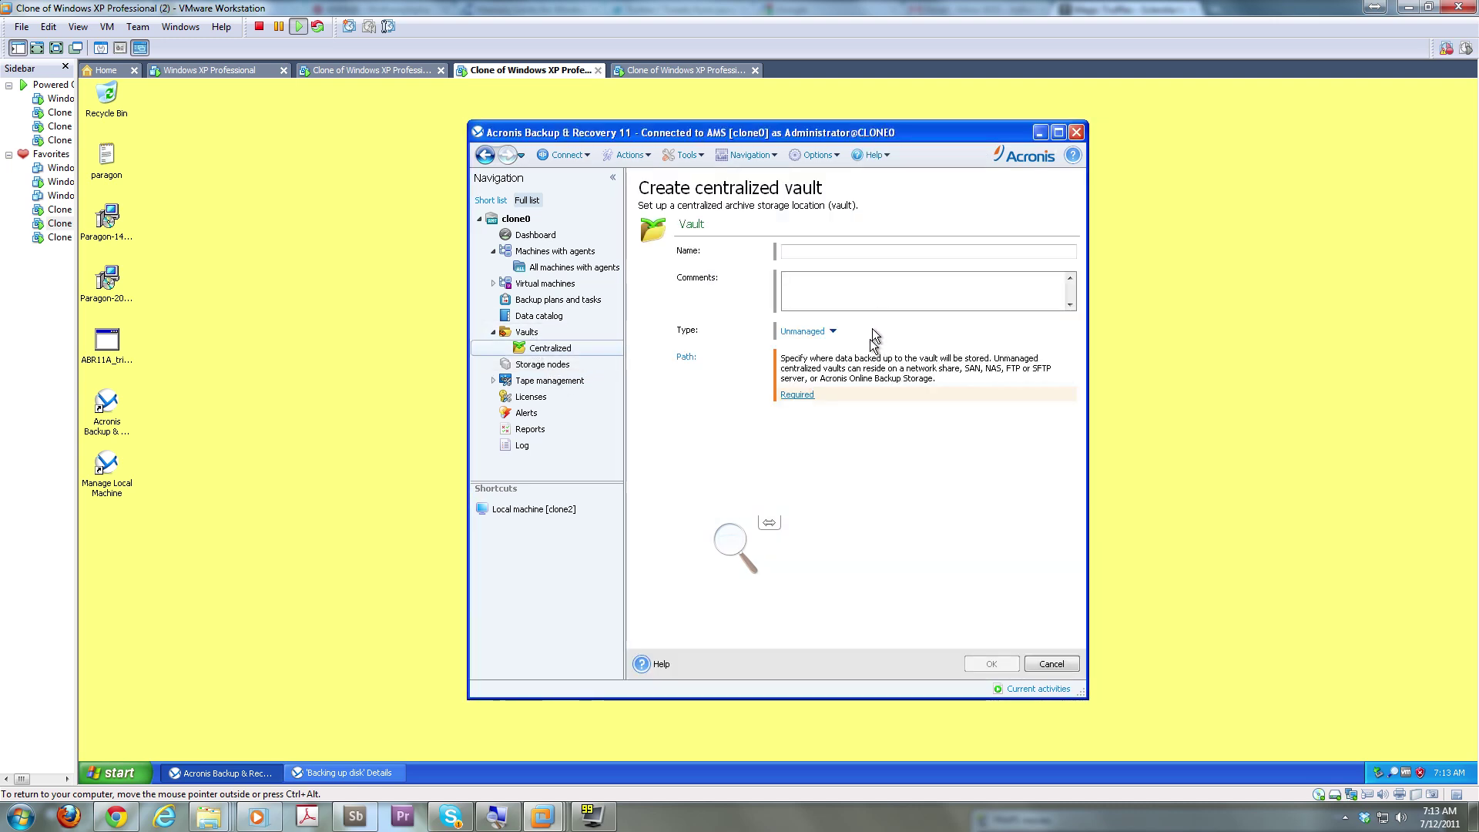
{"action": "left_click", "coordinate": [855, 251]}
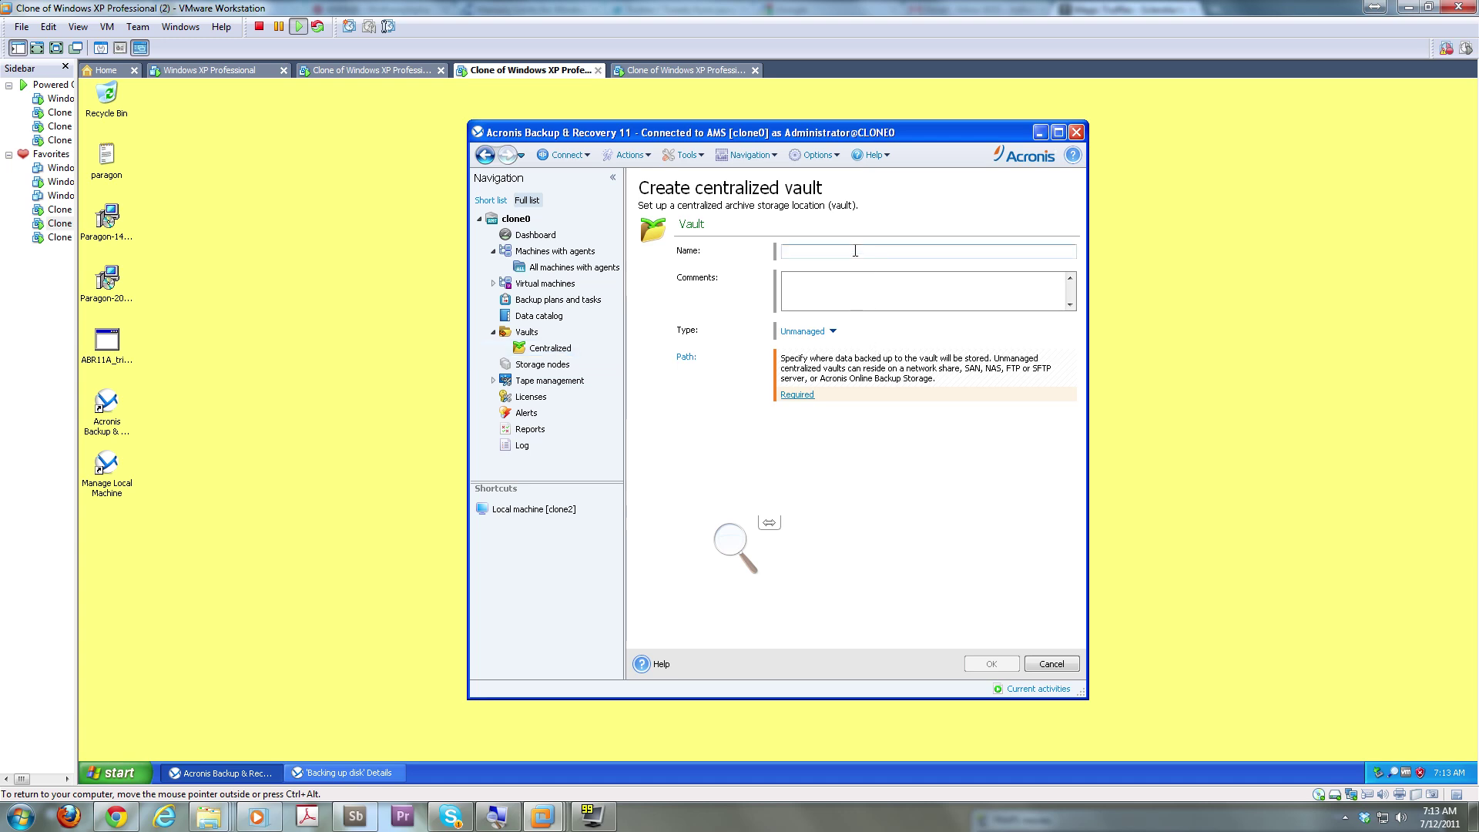
{"action": "type", "text": "The Vault"}
{"action": "left_click", "coordinate": [820, 330]}
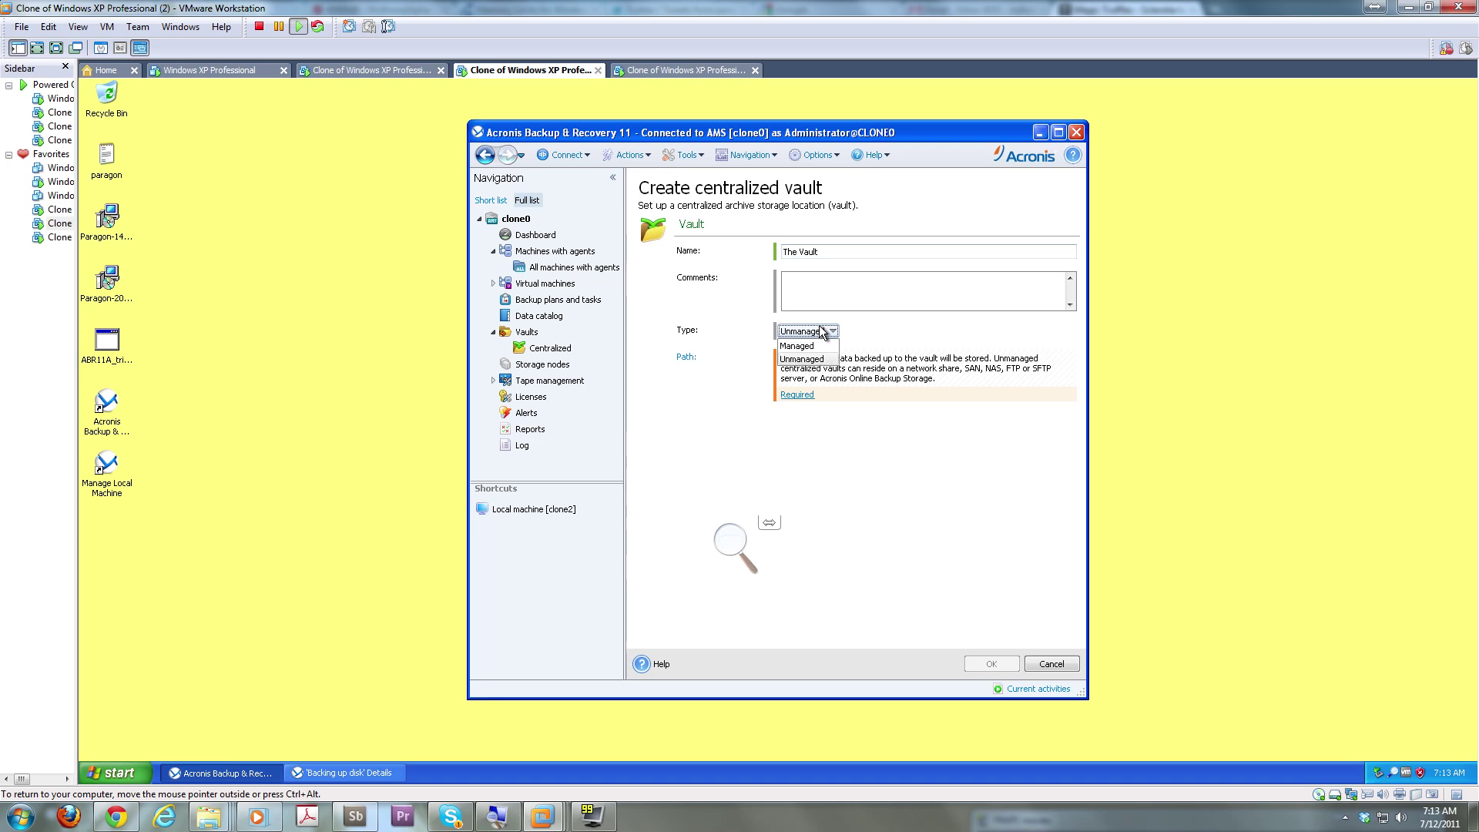
{"action": "left_click", "coordinate": [813, 359]}
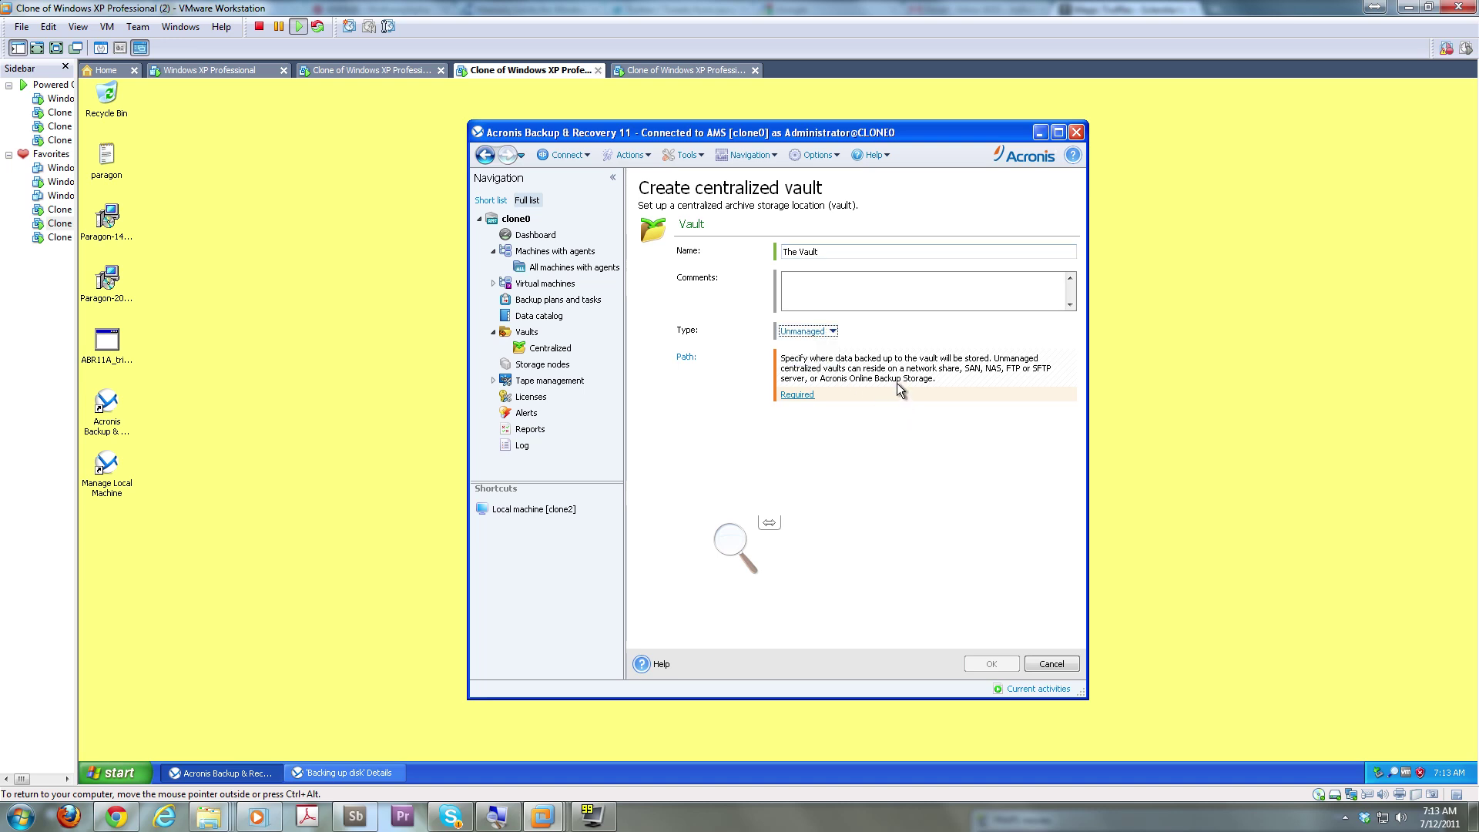
{"action": "left_click", "coordinate": [824, 332]}
{"action": "left_click", "coordinate": [797, 345]}
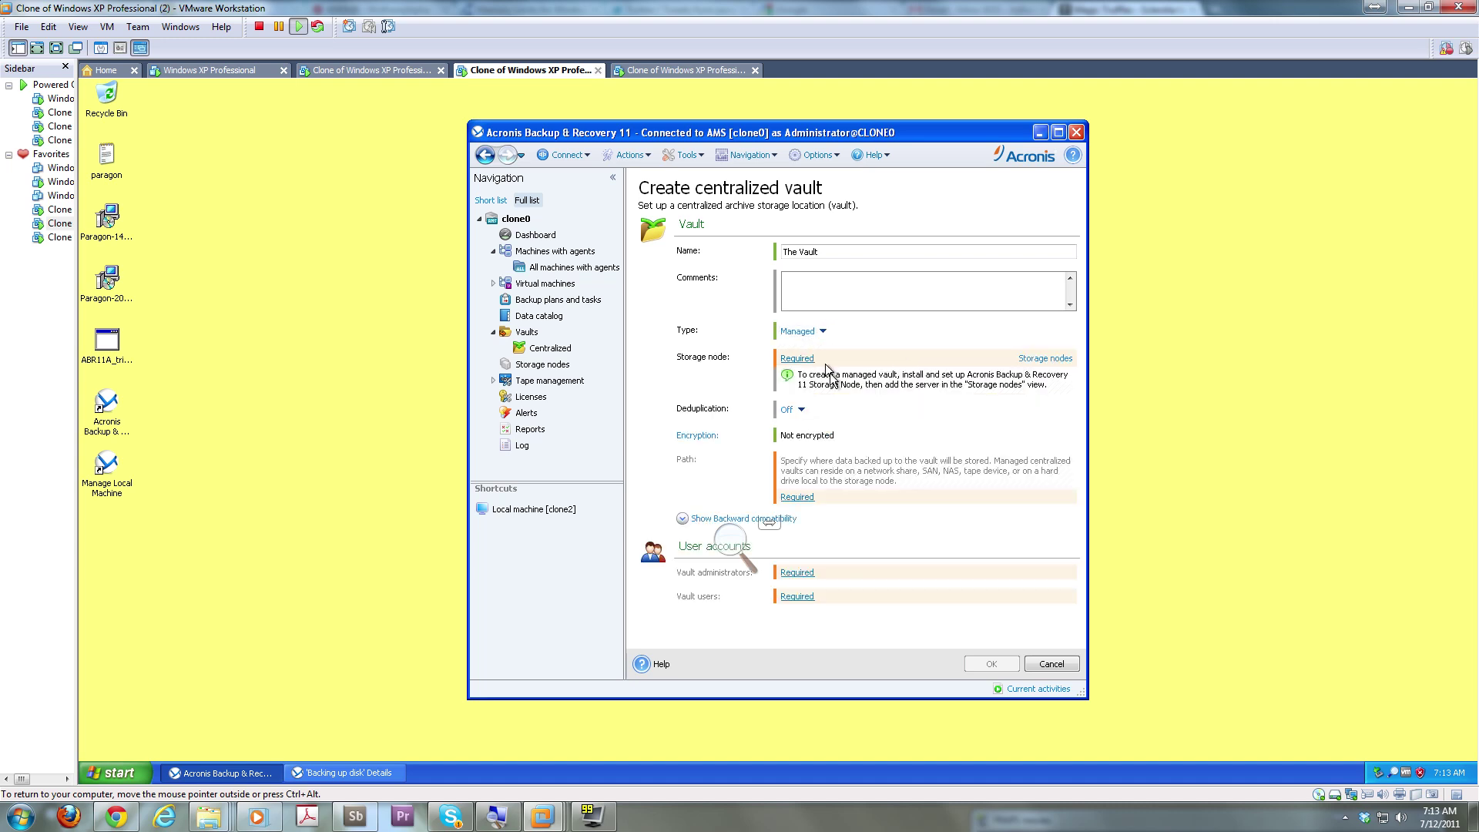
{"action": "left_click", "coordinate": [796, 359]}
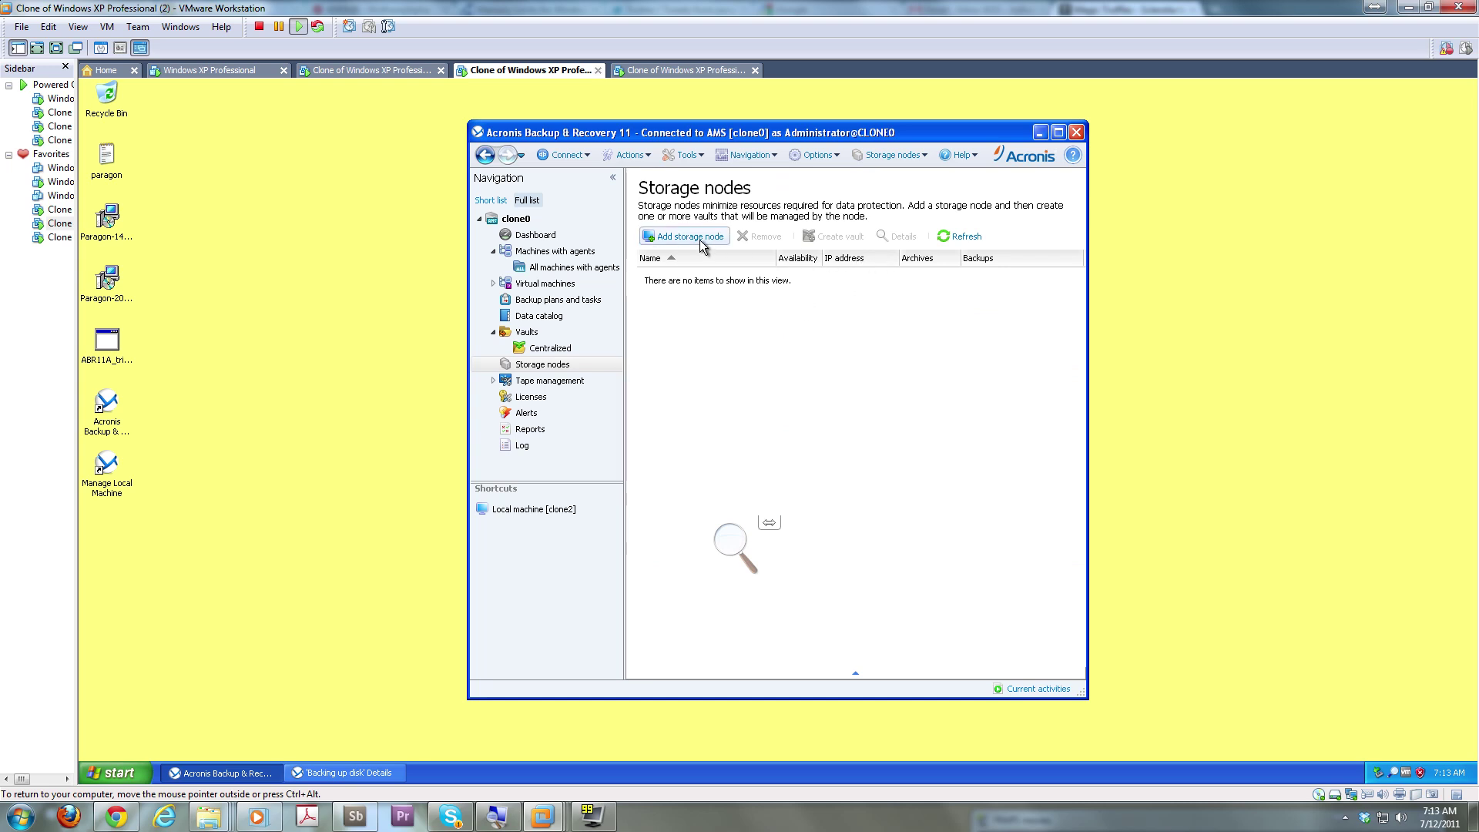
{"action": "left_click", "coordinate": [550, 348]}
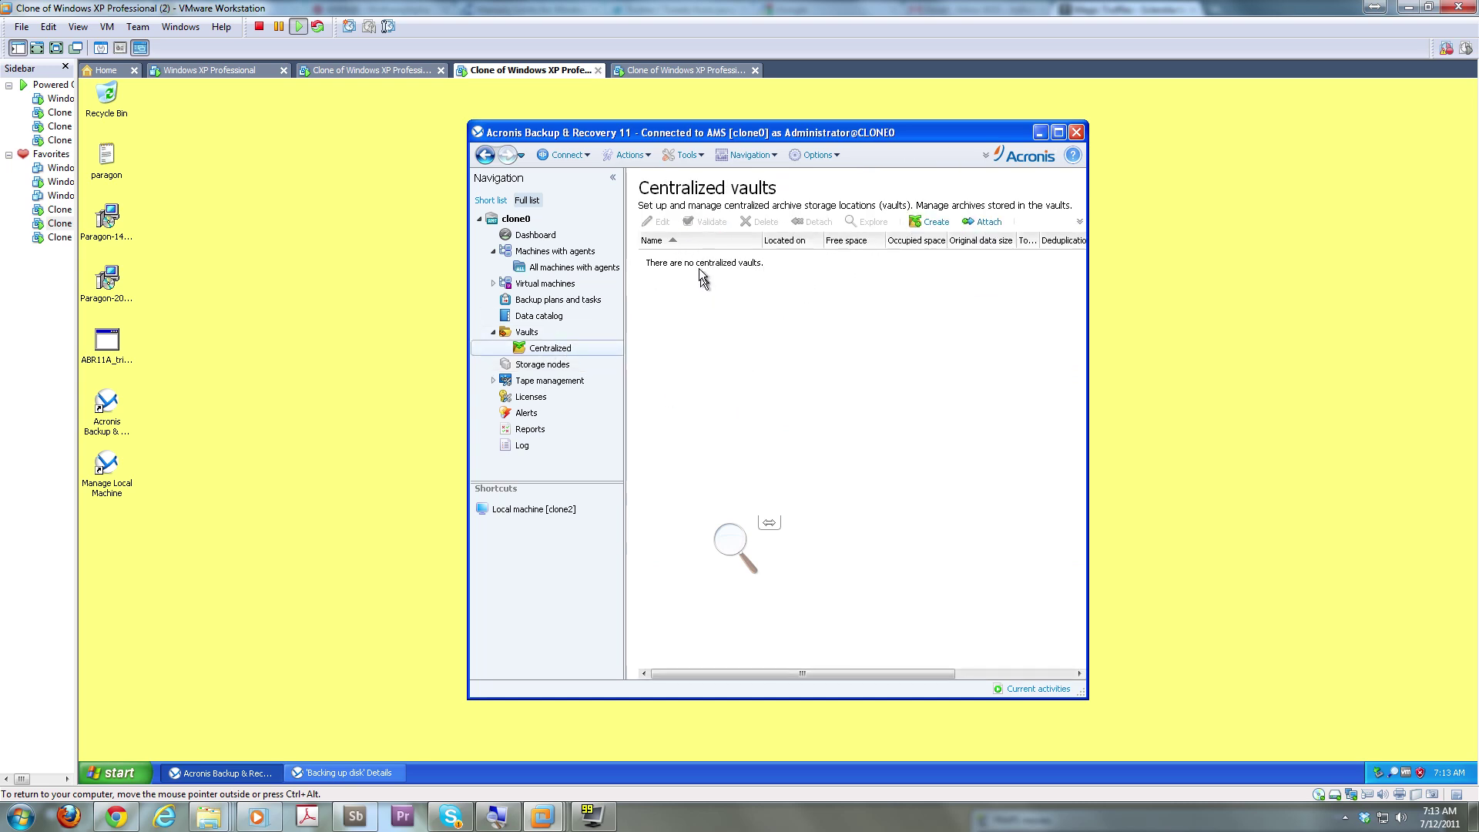
{"action": "left_click", "coordinate": [533, 334]}
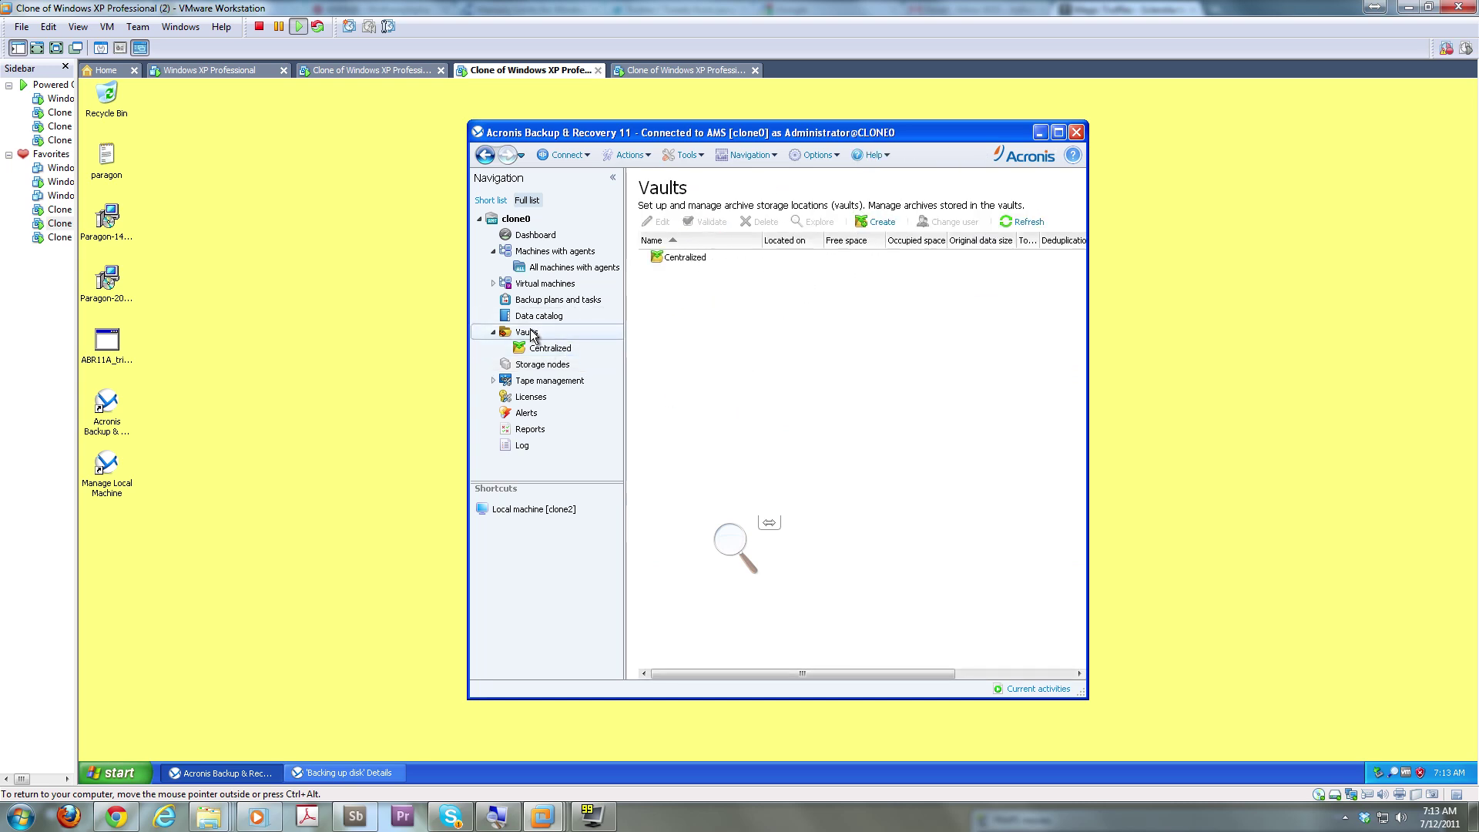
{"action": "double_click", "coordinate": [661, 257]}
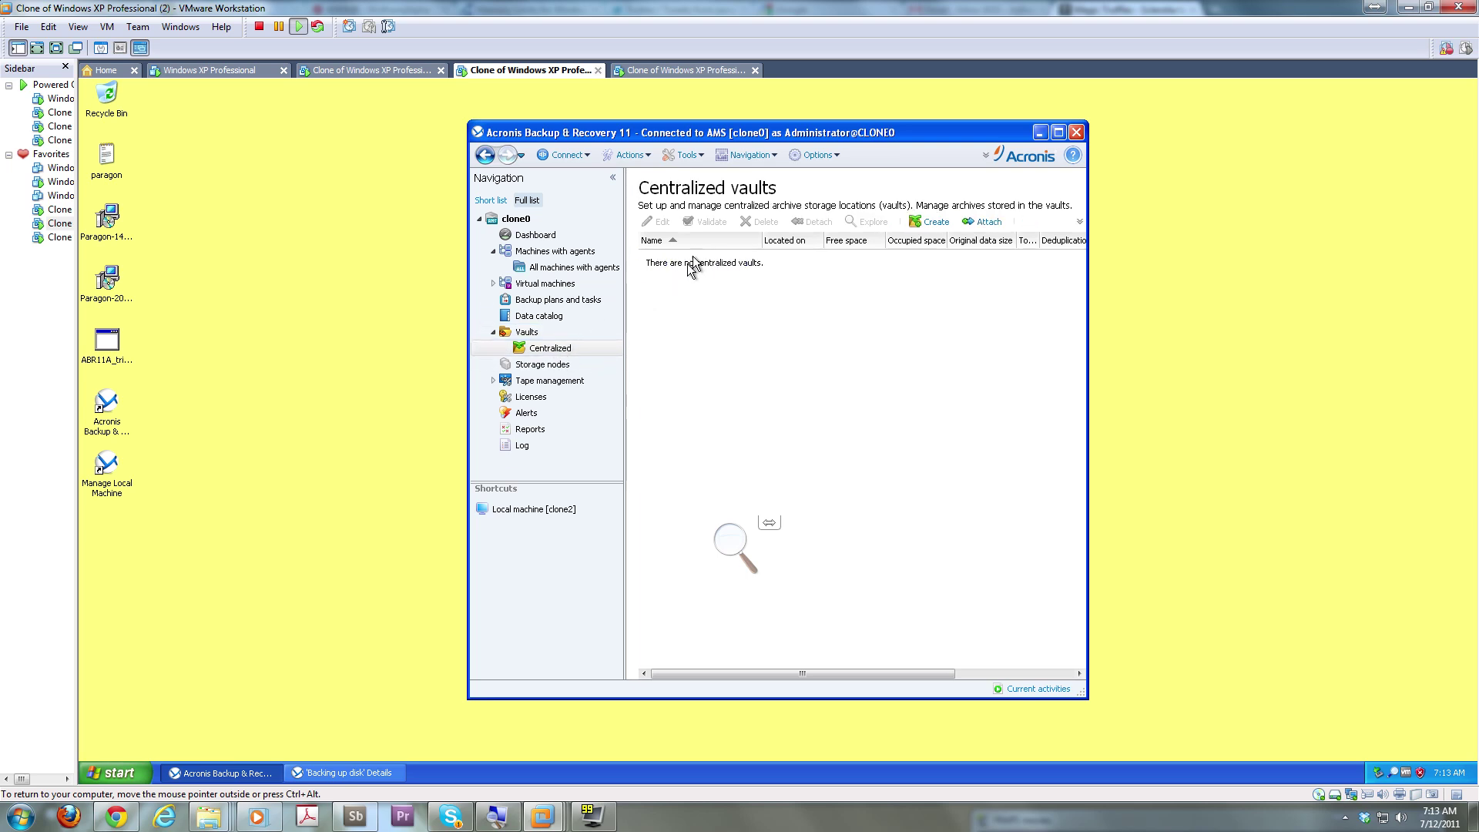
Browse Network folders > WORKGROUP > CLONE0 for a vault path, then view the empty Storage nodes list
{"action": "left_click", "coordinate": [926, 222]}
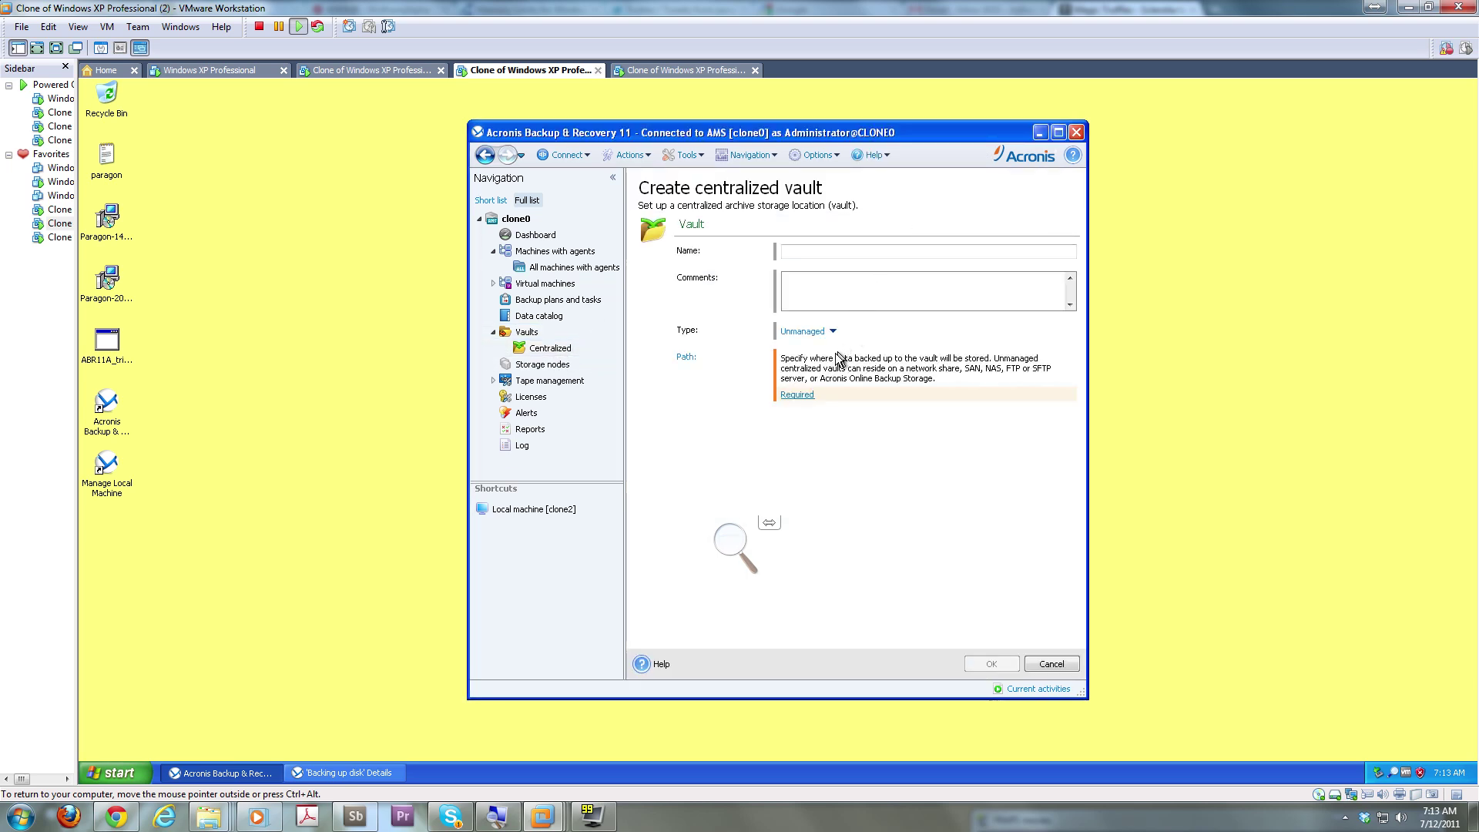
{"action": "left_click", "coordinate": [797, 393]}
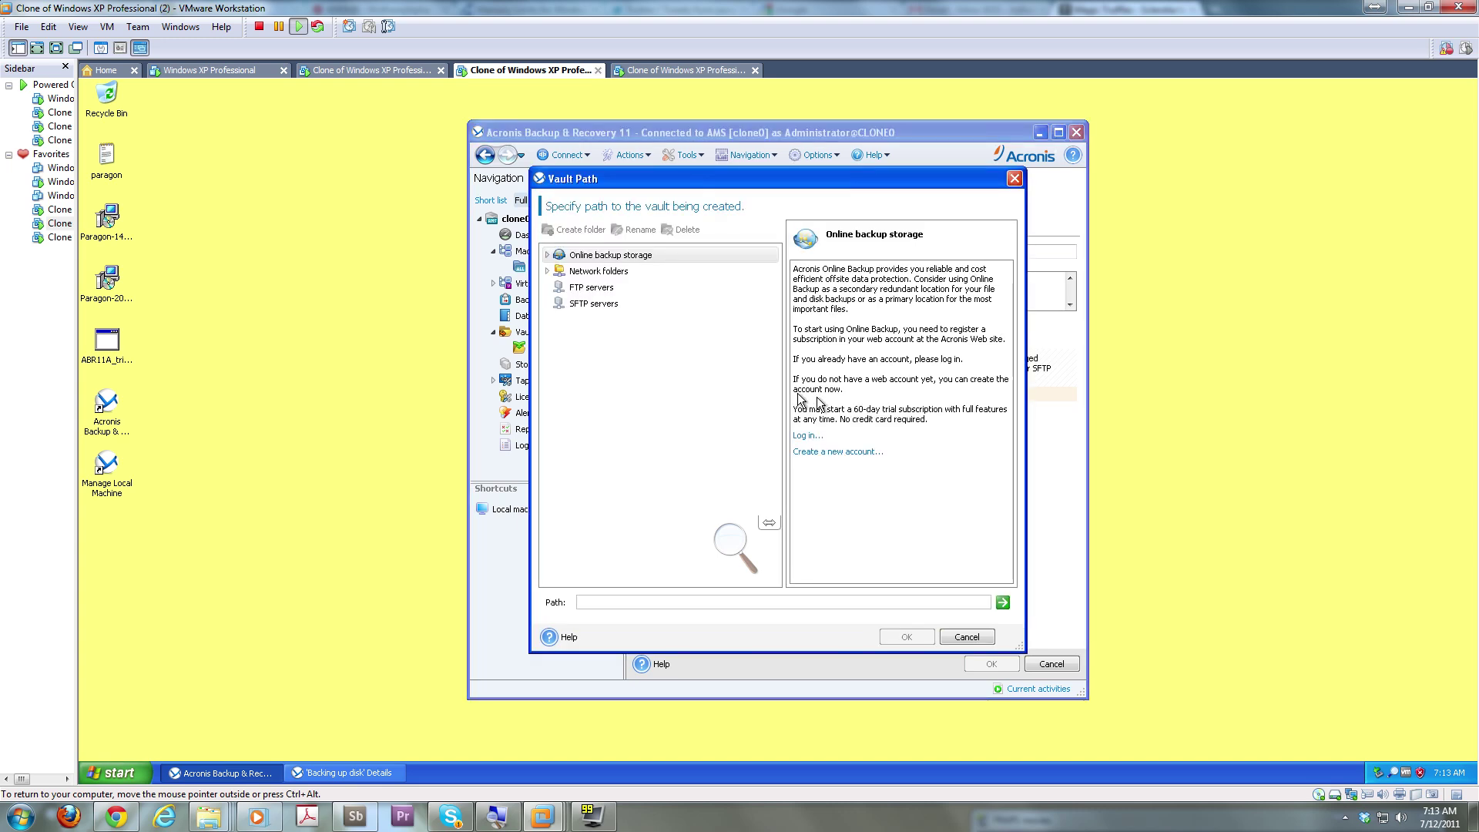
{"action": "left_click", "coordinate": [553, 269]}
{"action": "left_click", "coordinate": [562, 288]}
{"action": "left_click", "coordinate": [560, 286]}
{"action": "left_click", "coordinate": [574, 305]}
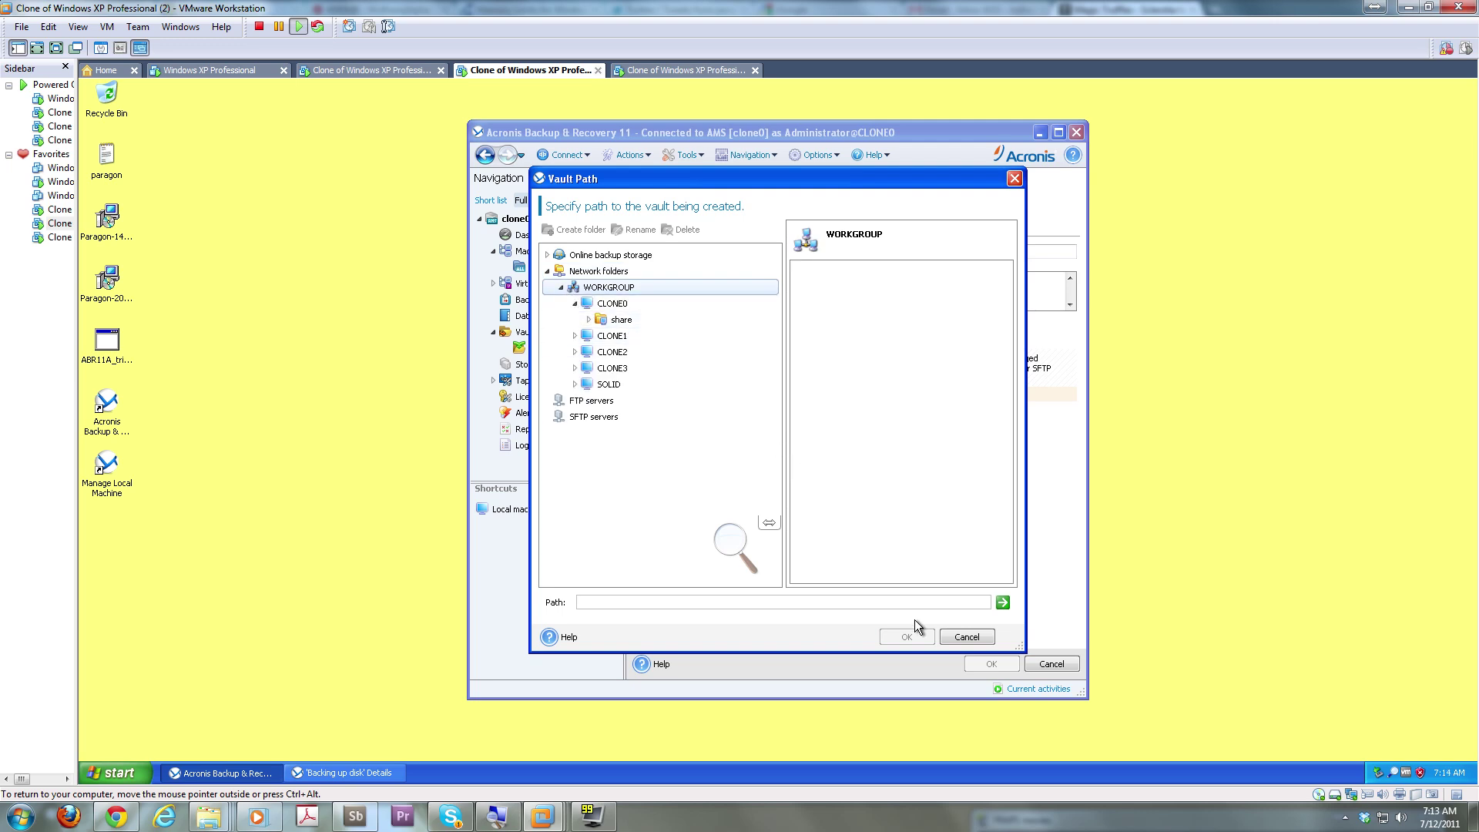
{"action": "left_click", "coordinate": [967, 640]}
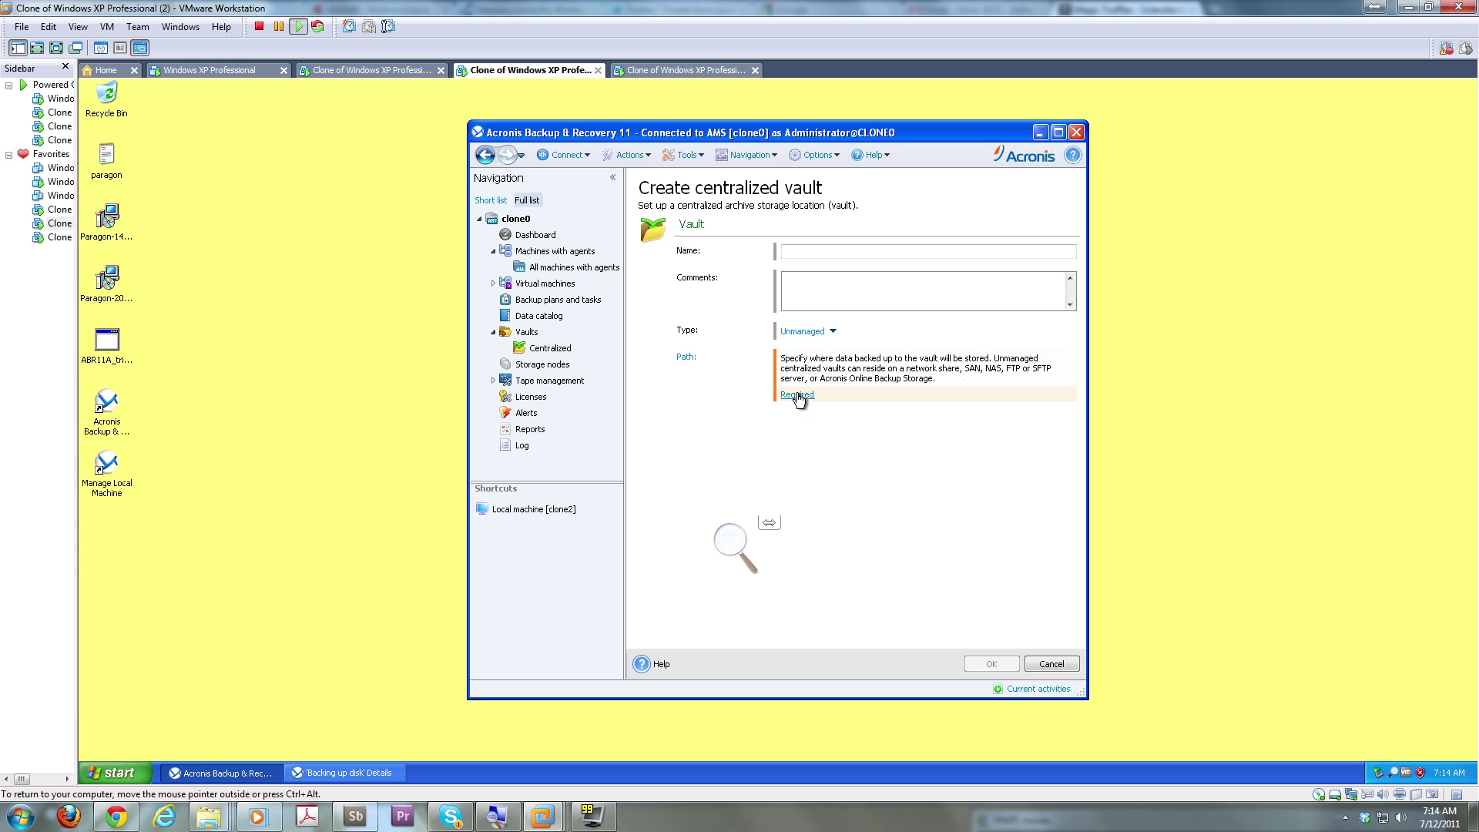
{"action": "left_click", "coordinate": [569, 363]}
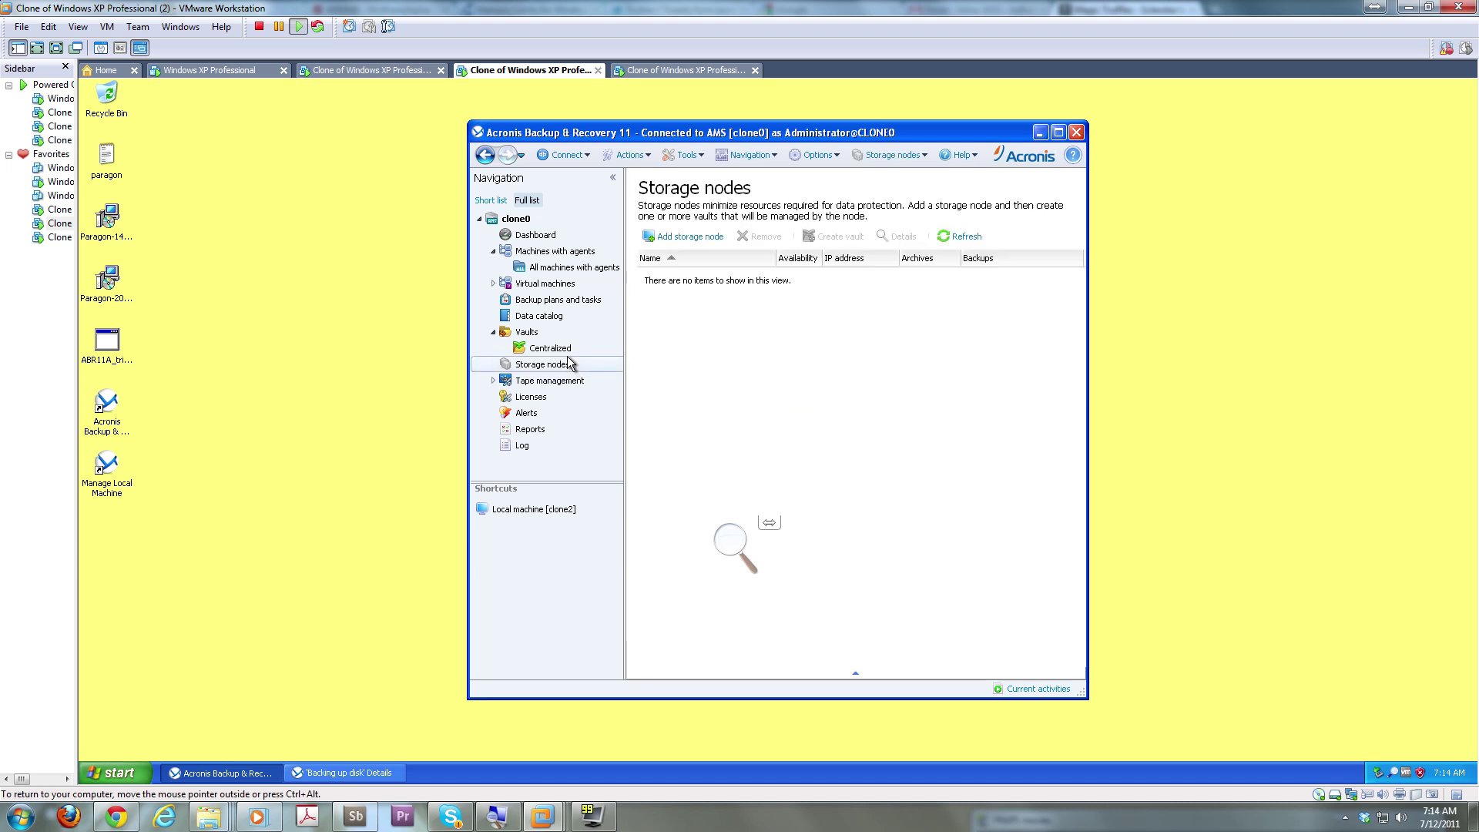
Add clone0 as a storage node and start creating a centralized vault on it
{"action": "left_click", "coordinate": [693, 237]}
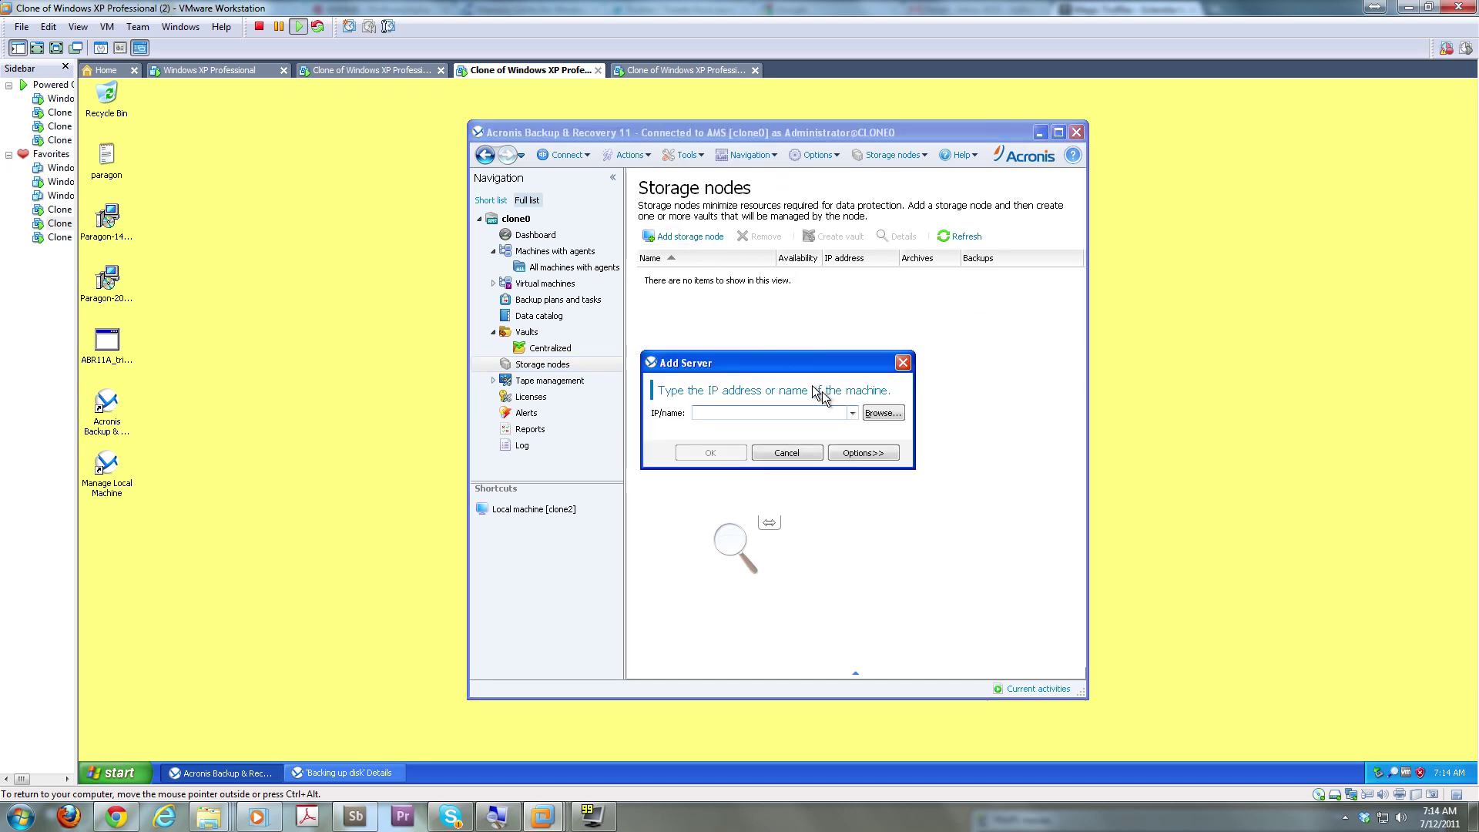
{"action": "left_click", "coordinate": [852, 413]}
{"action": "left_click", "coordinate": [817, 427]}
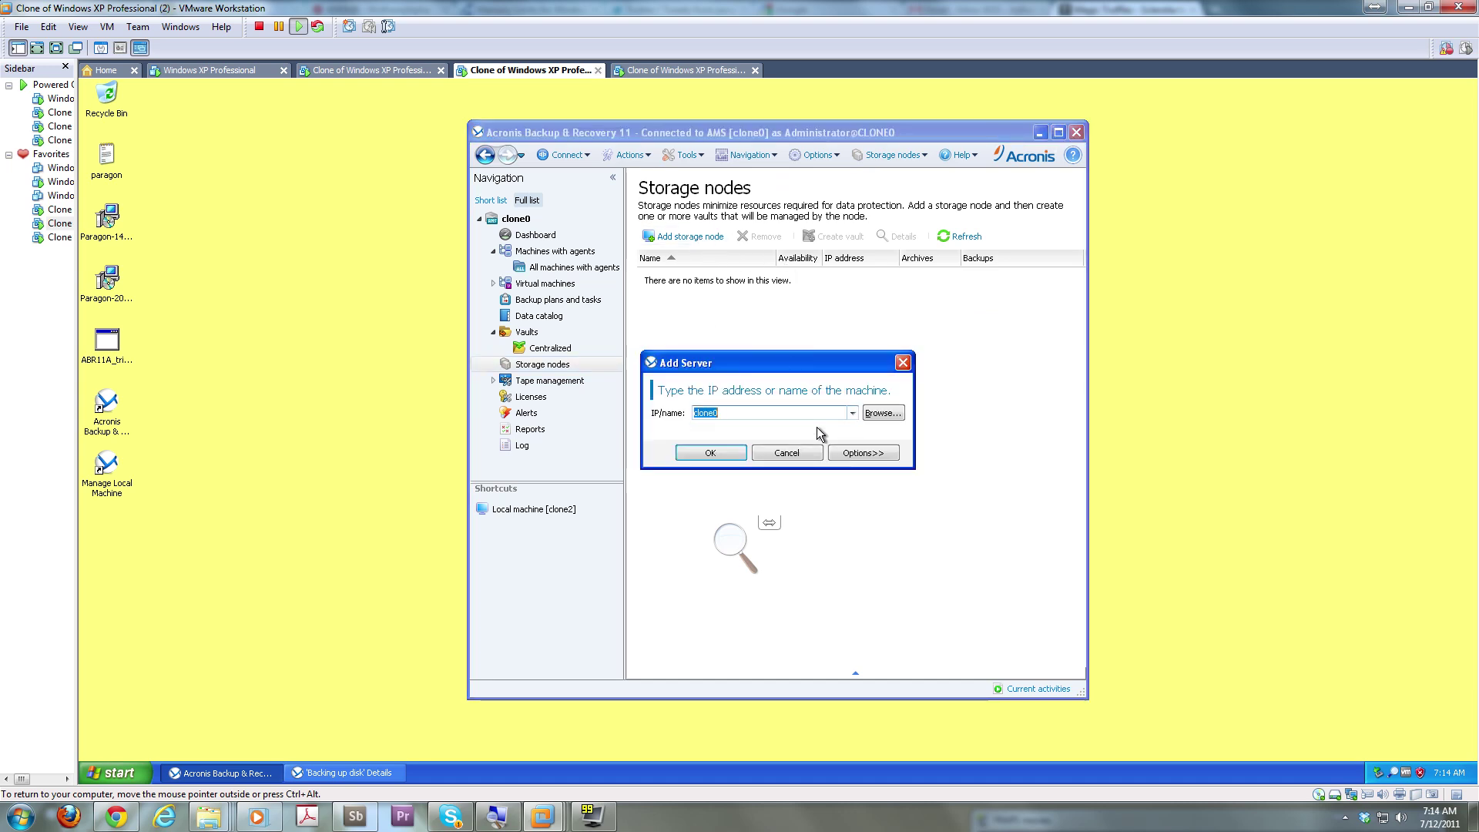
{"action": "left_click", "coordinate": [715, 452]}
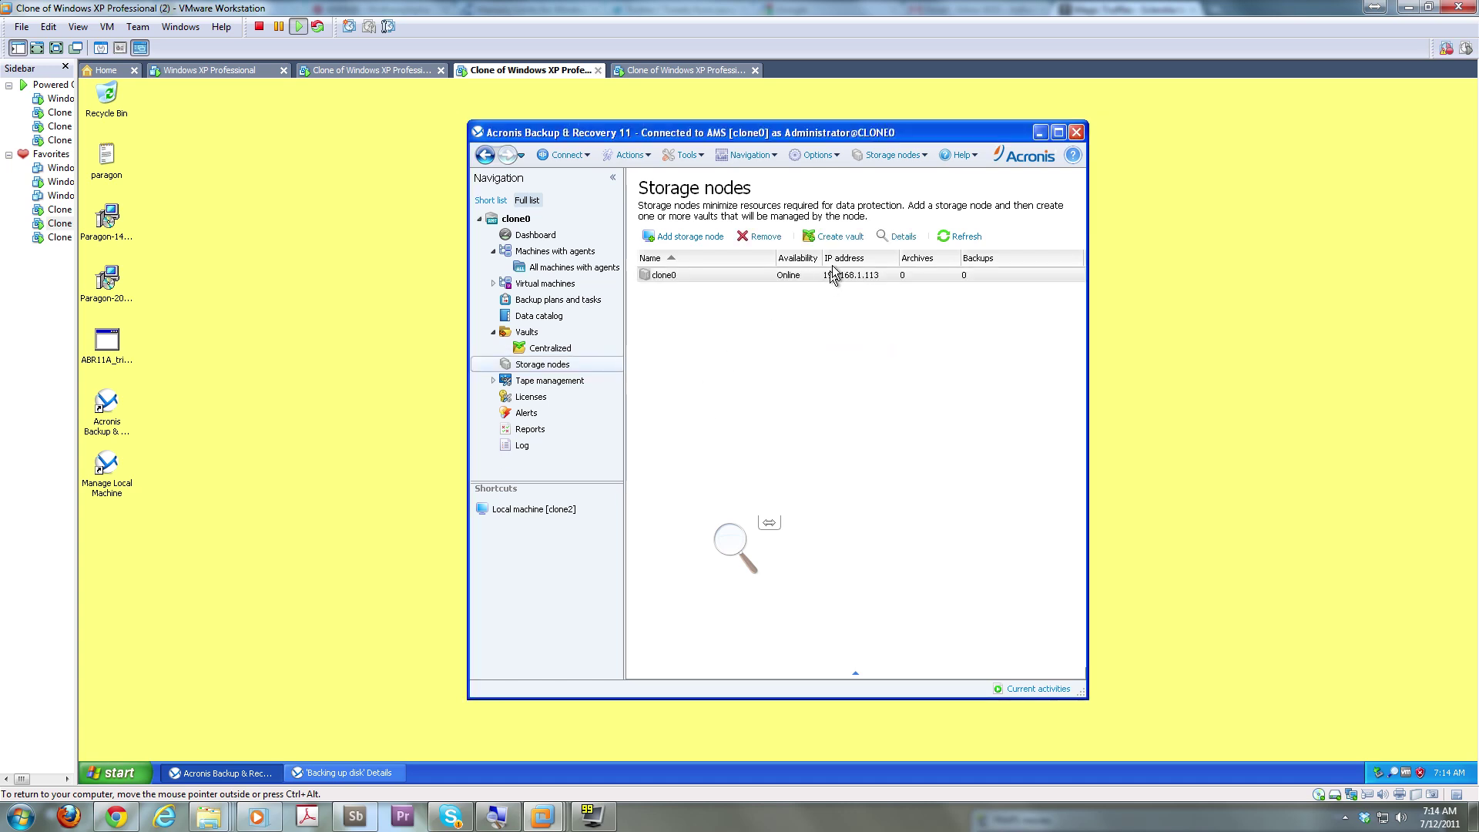
{"action": "left_click", "coordinate": [833, 236]}
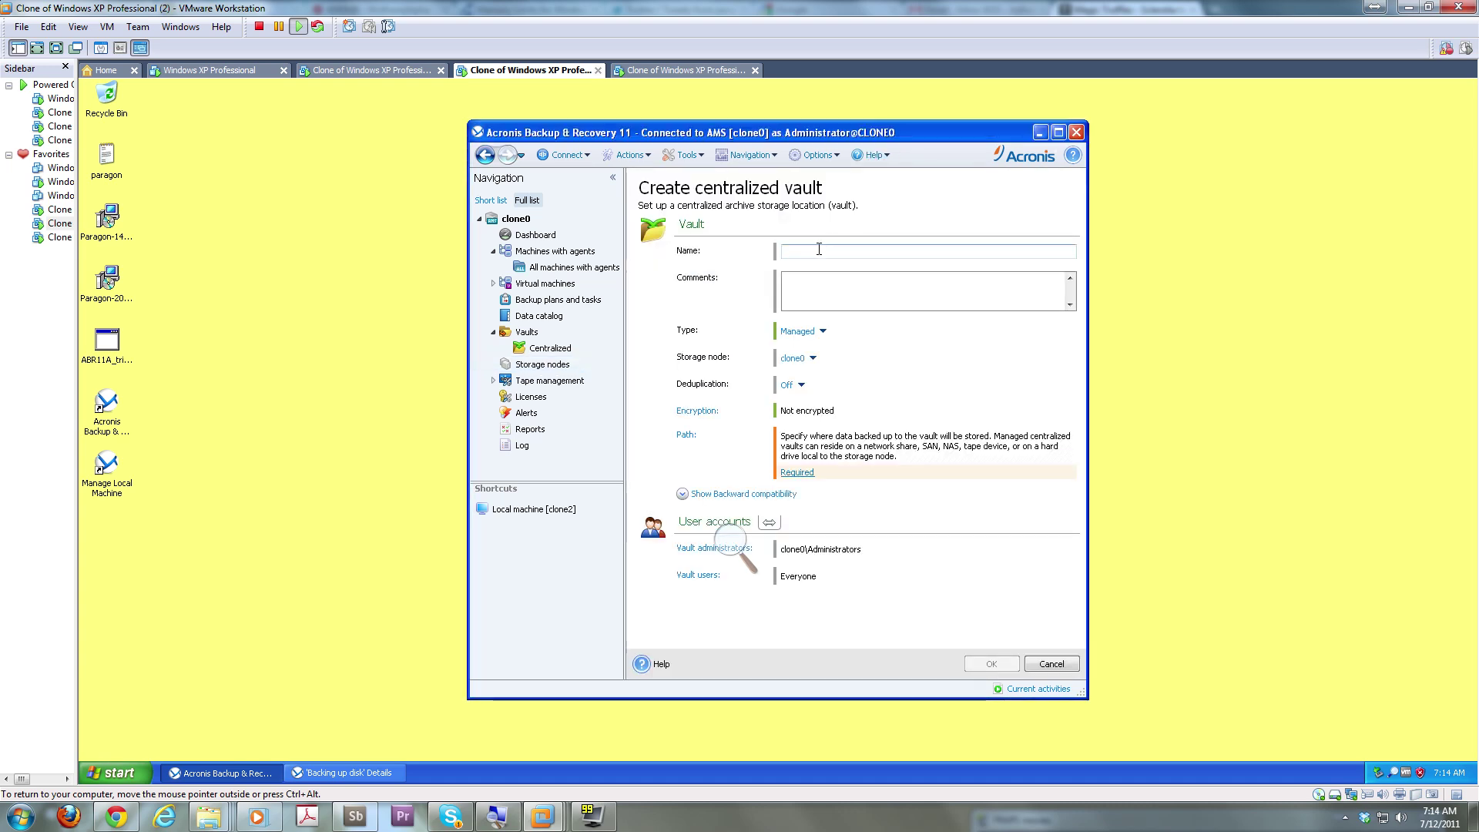
Name the vault 'The Vault', set Deduplication to On, and open the Path chooser
{"action": "type", "text": "The Vault"}
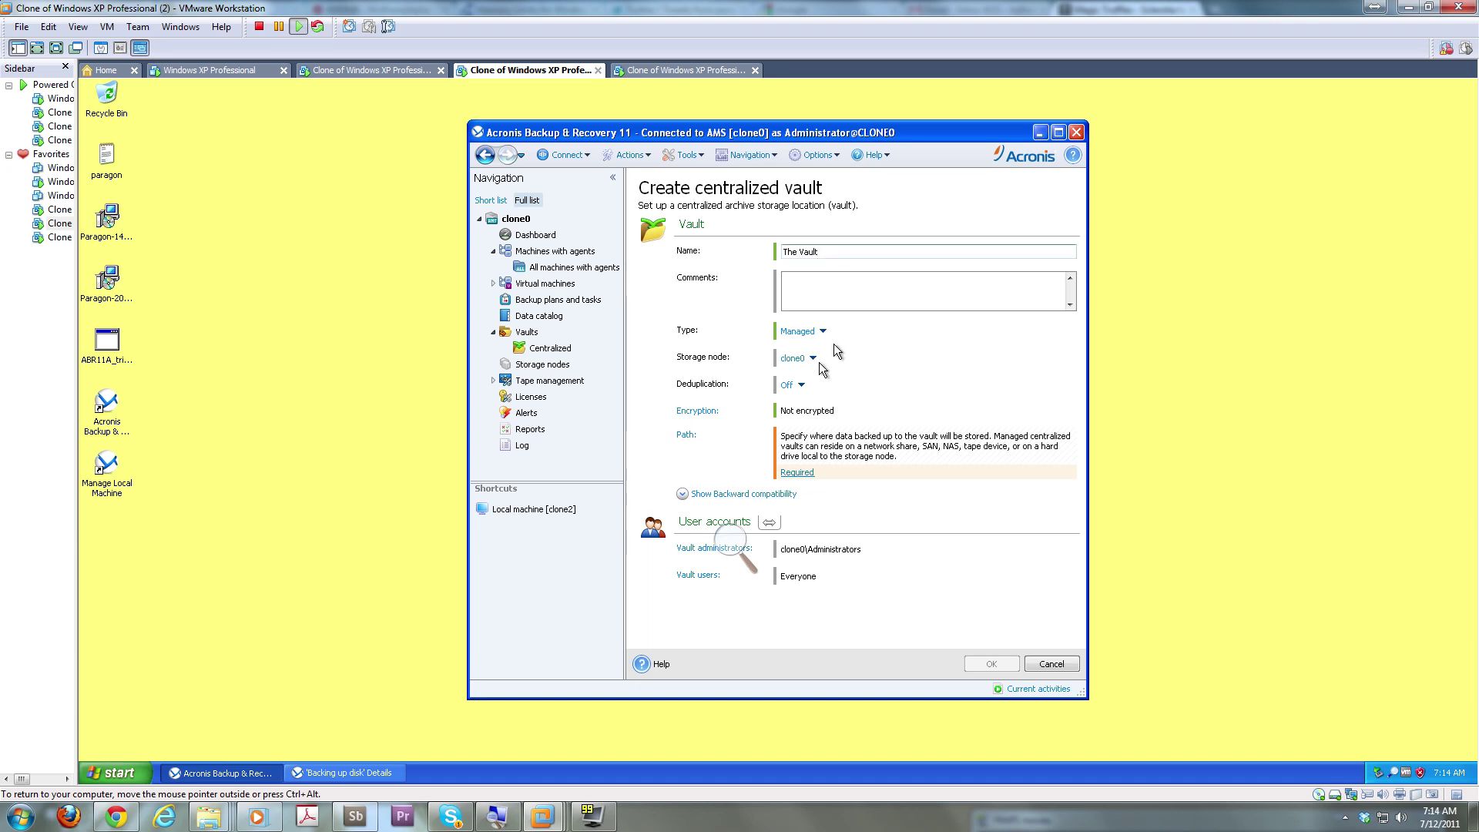
{"action": "left_click", "coordinate": [801, 386]}
{"action": "left_click", "coordinate": [797, 408]}
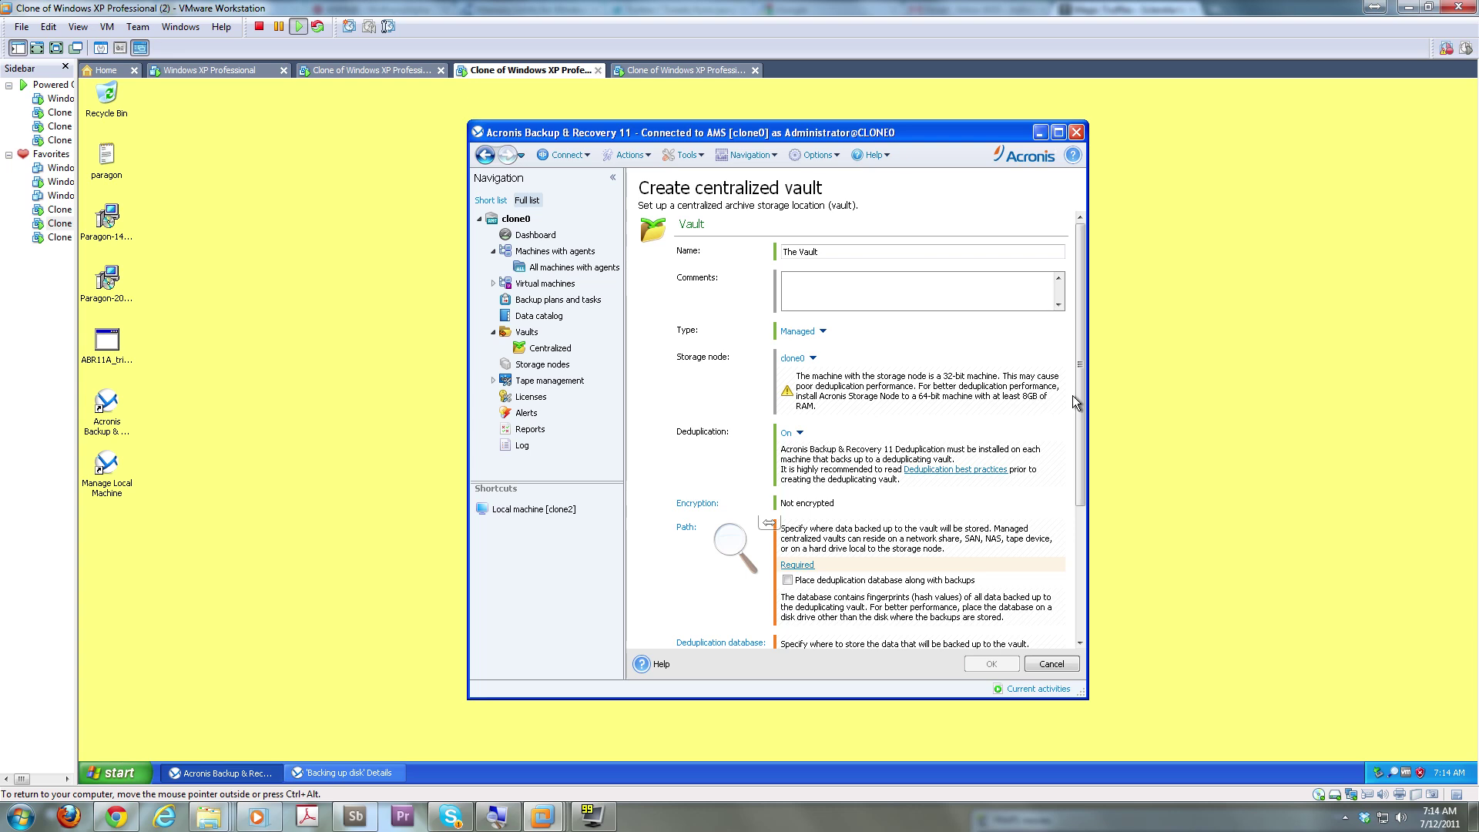
{"action": "left_click_drag", "start_coordinate": [1079, 435], "coordinate": [1075, 493]}
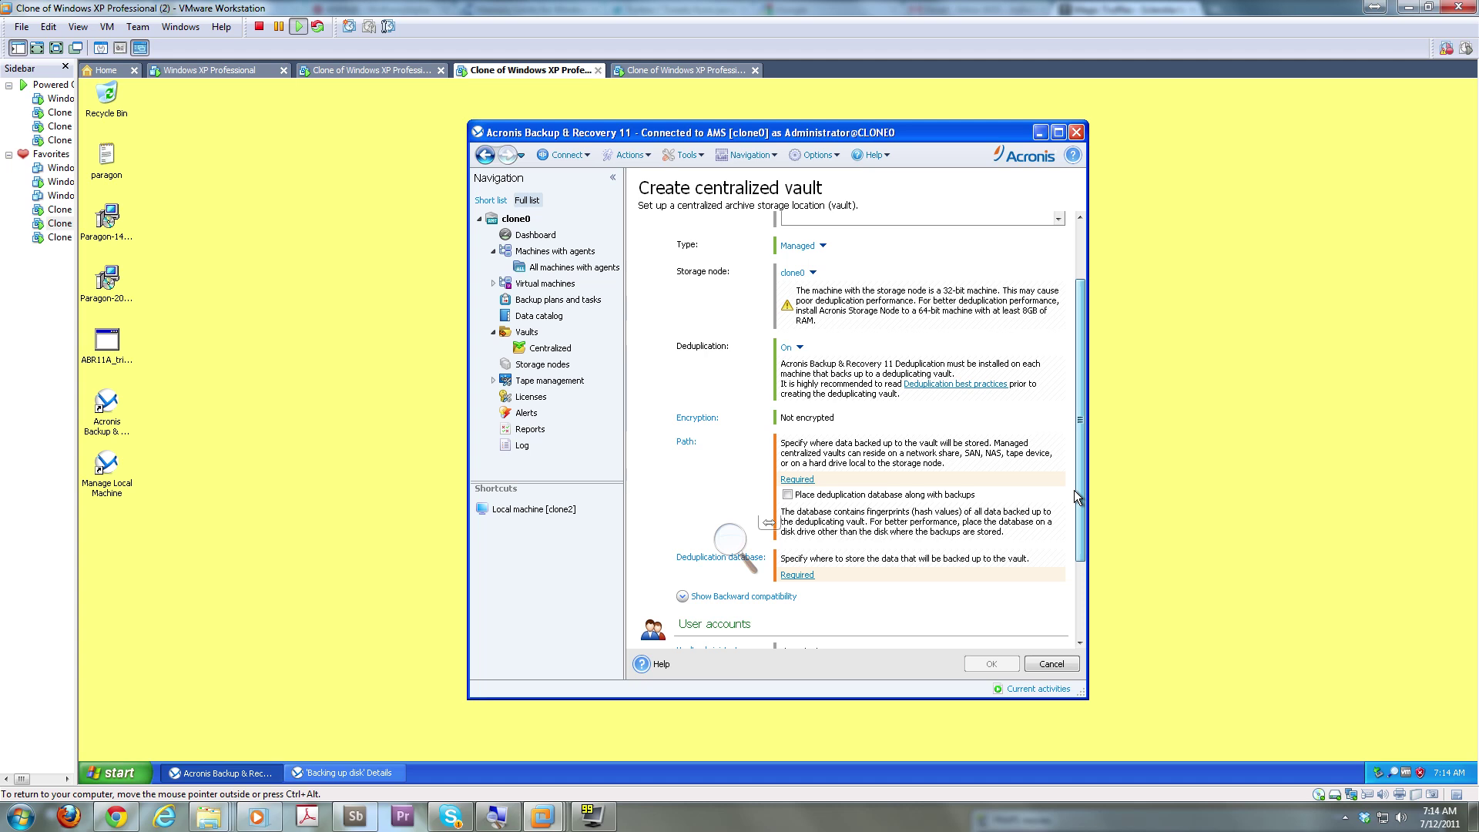
{"action": "left_click_drag", "start_coordinate": [1074, 490], "coordinate": [1063, 515]}
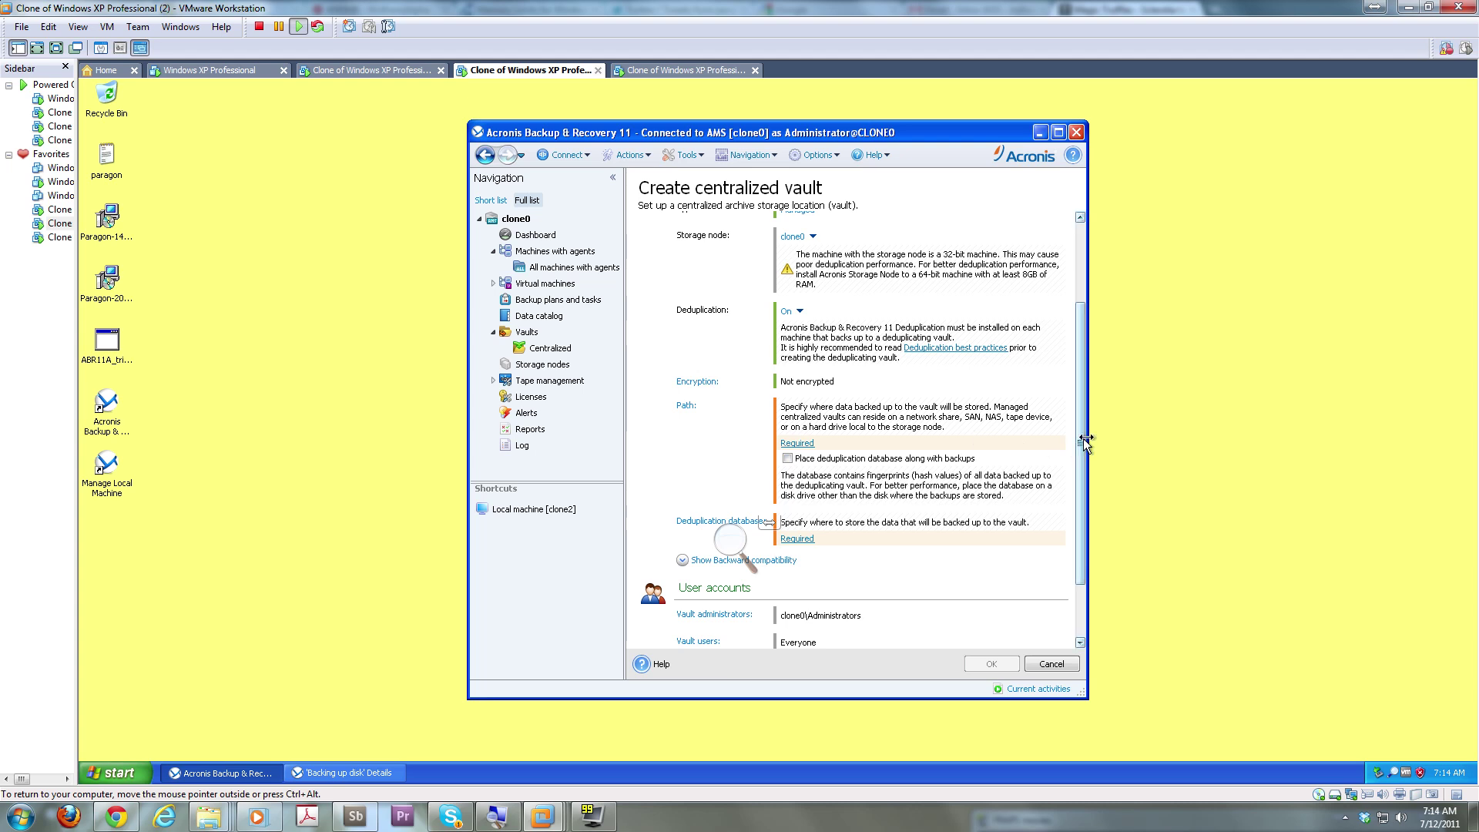
{"action": "left_click_drag", "start_coordinate": [1076, 442], "coordinate": [1069, 456]}
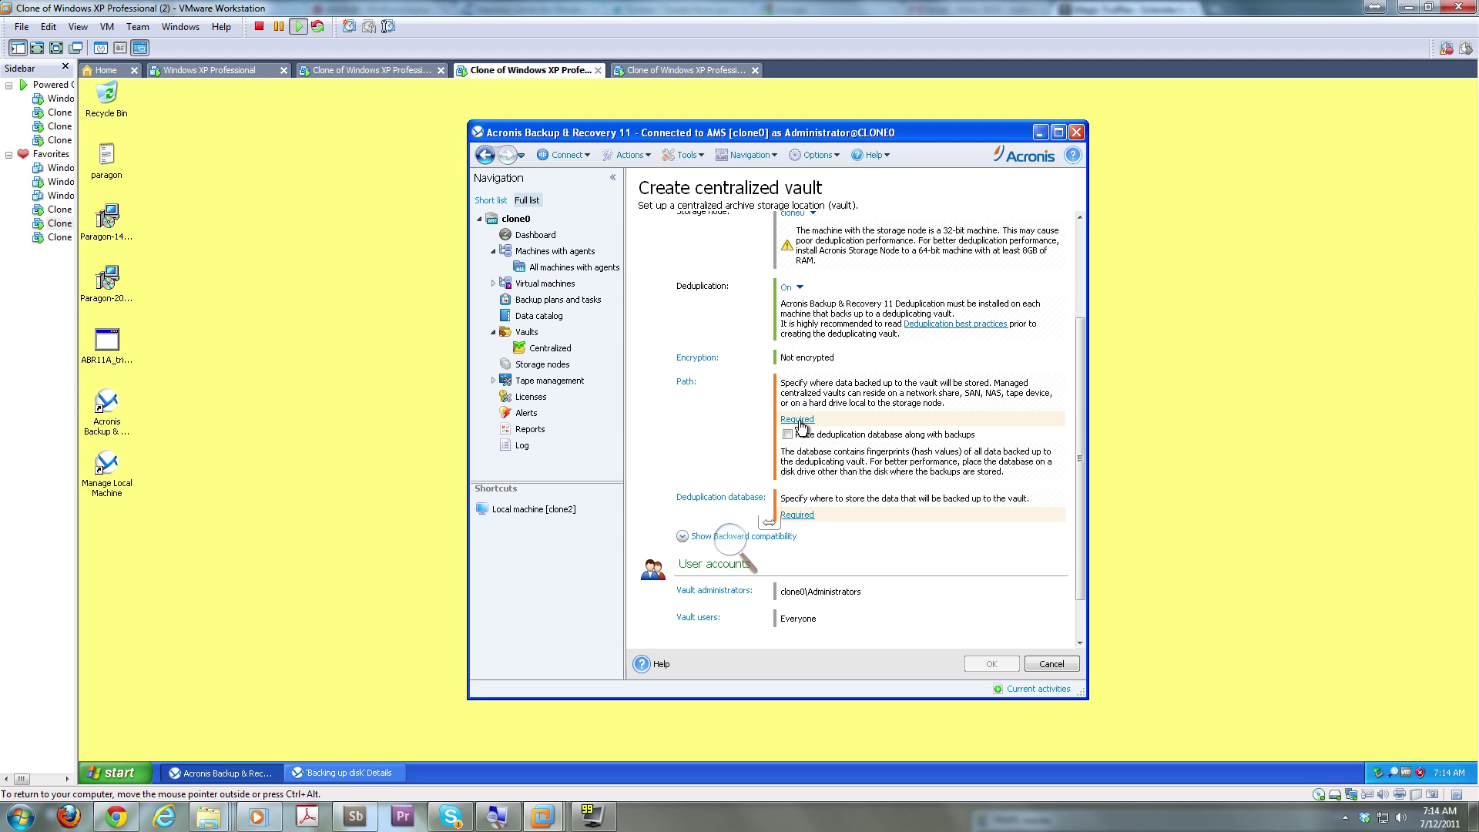
{"action": "left_click", "coordinate": [797, 420]}
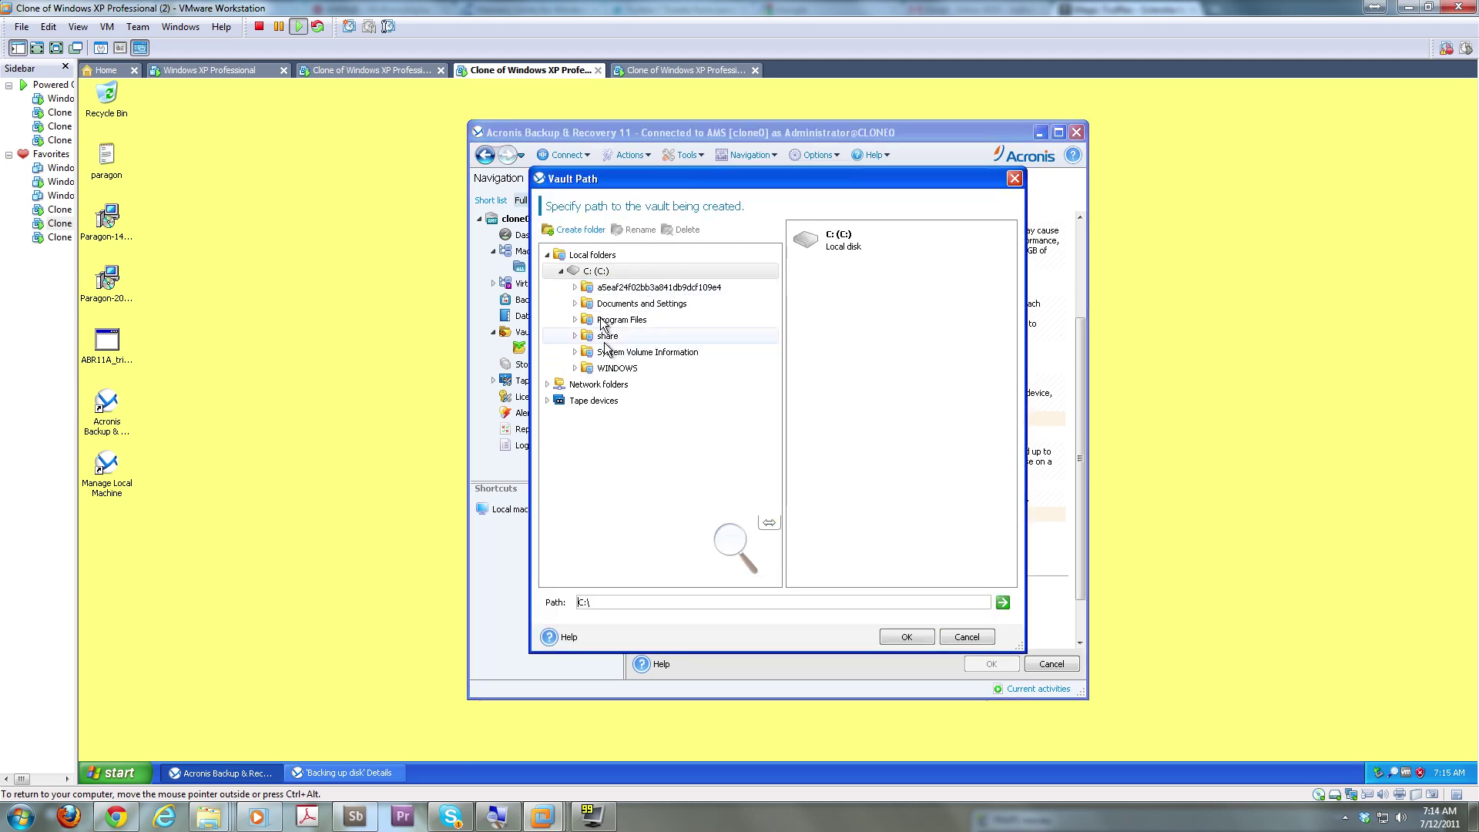
Store The Vault in a new C:\Backups folder with the deduplication database alongside the backups
{"action": "left_click", "coordinate": [599, 256]}
{"action": "left_click", "coordinate": [597, 272]}
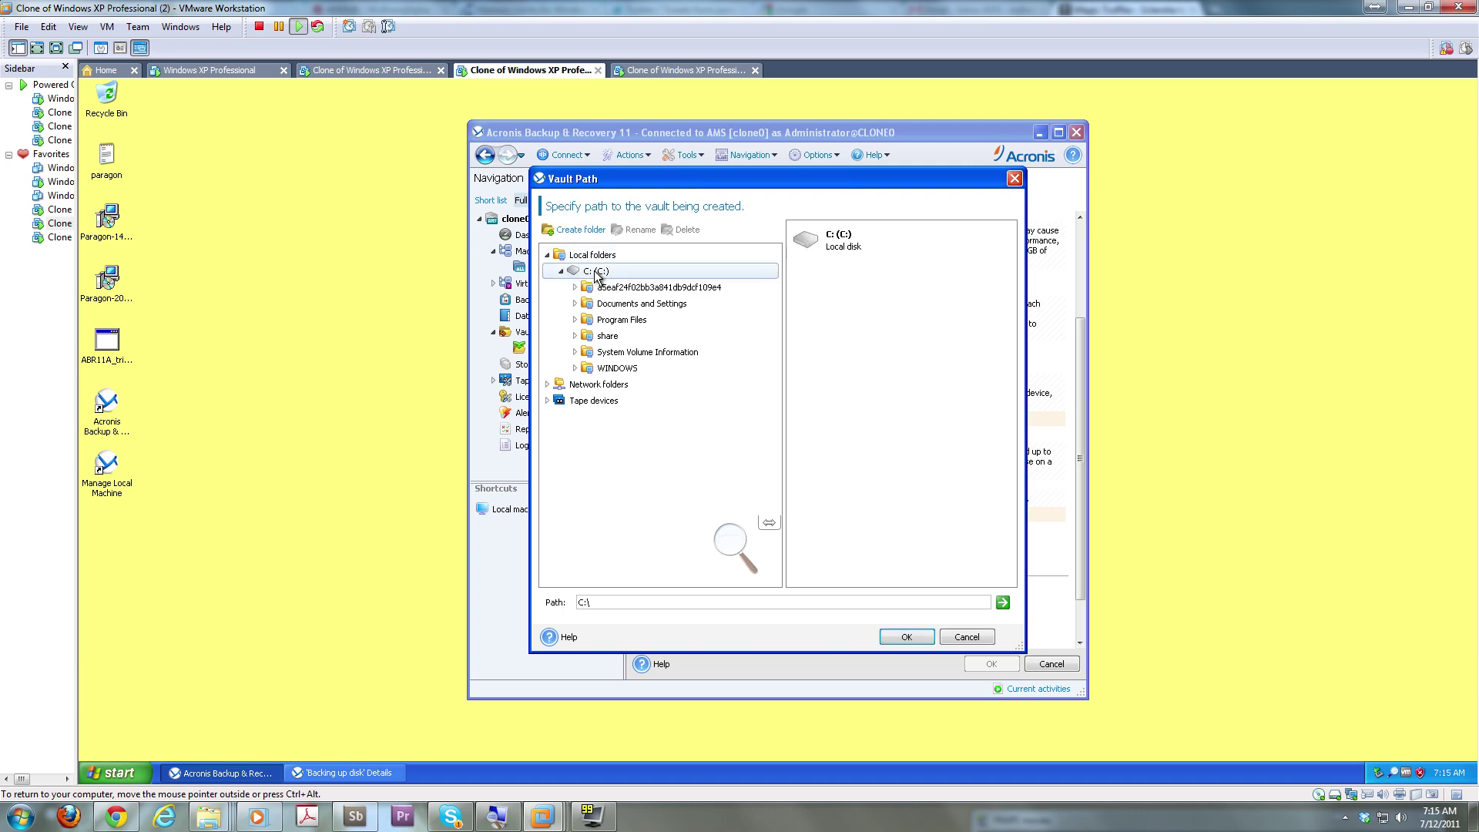
{"action": "left_click", "coordinate": [570, 230]}
{"action": "type", "text": "Backups"}
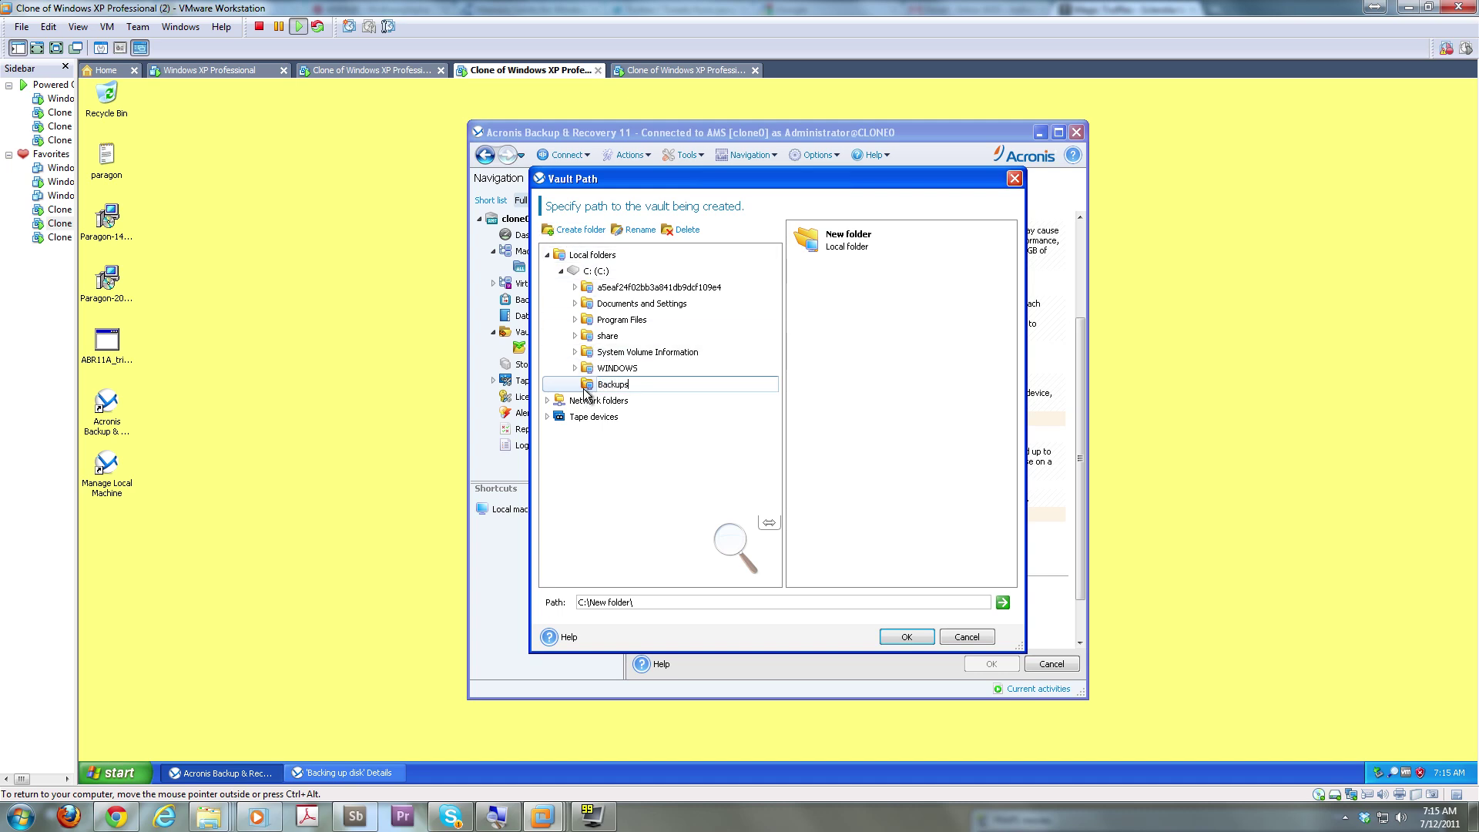
{"action": "key", "text": "Return"}
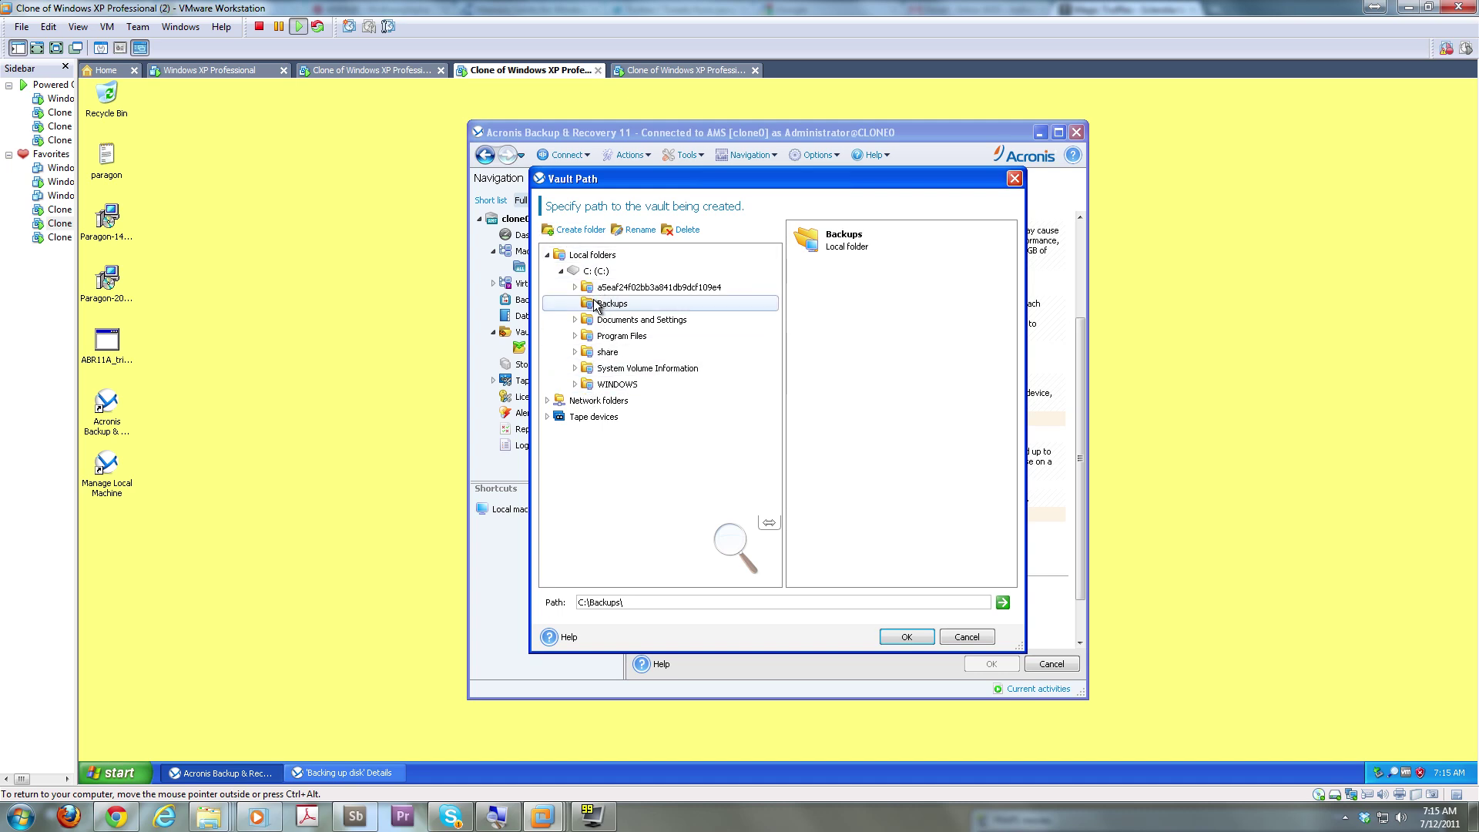
{"action": "left_click", "coordinate": [903, 637]}
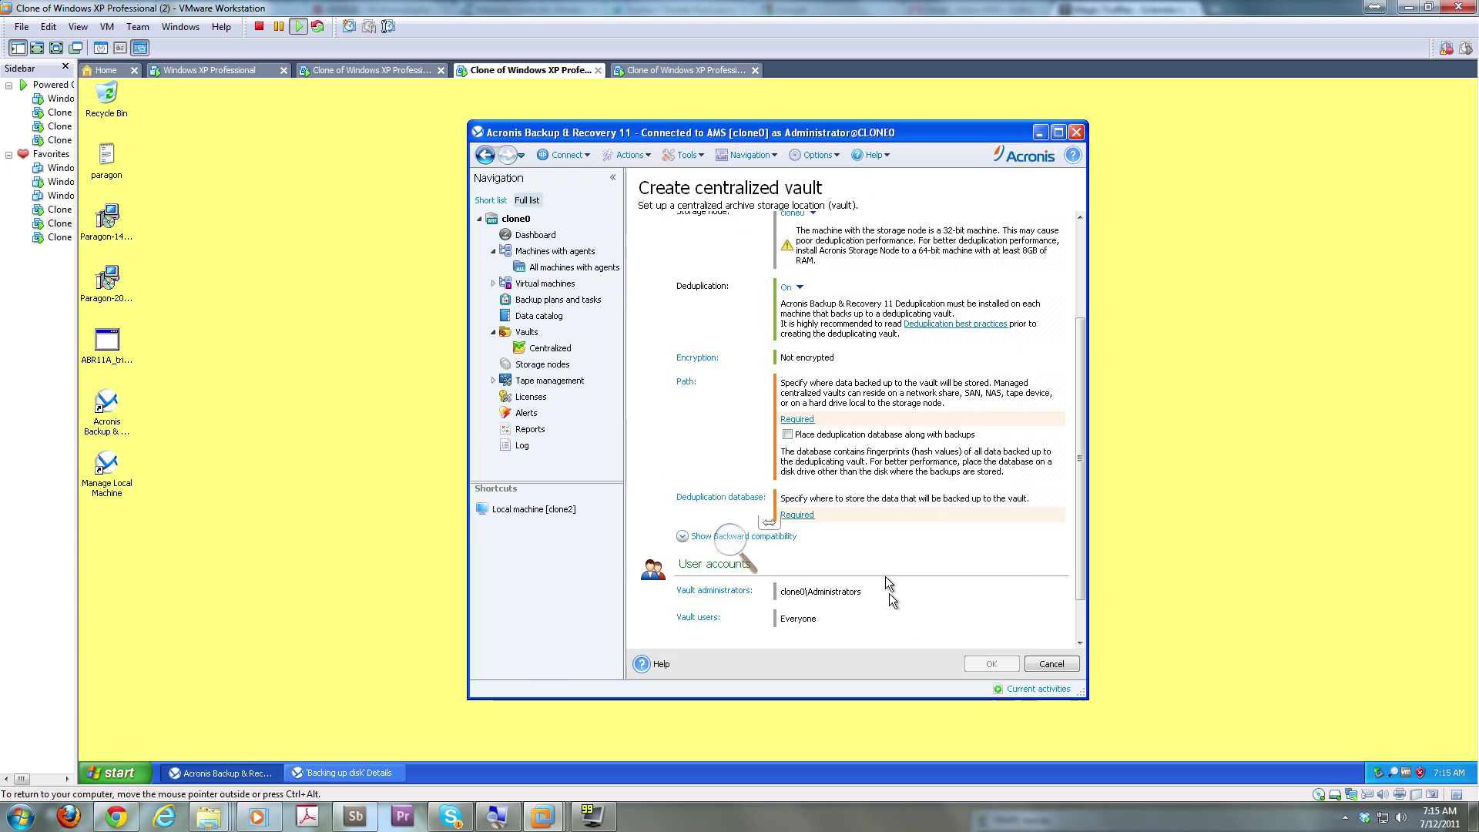
{"action": "left_click", "coordinate": [789, 436]}
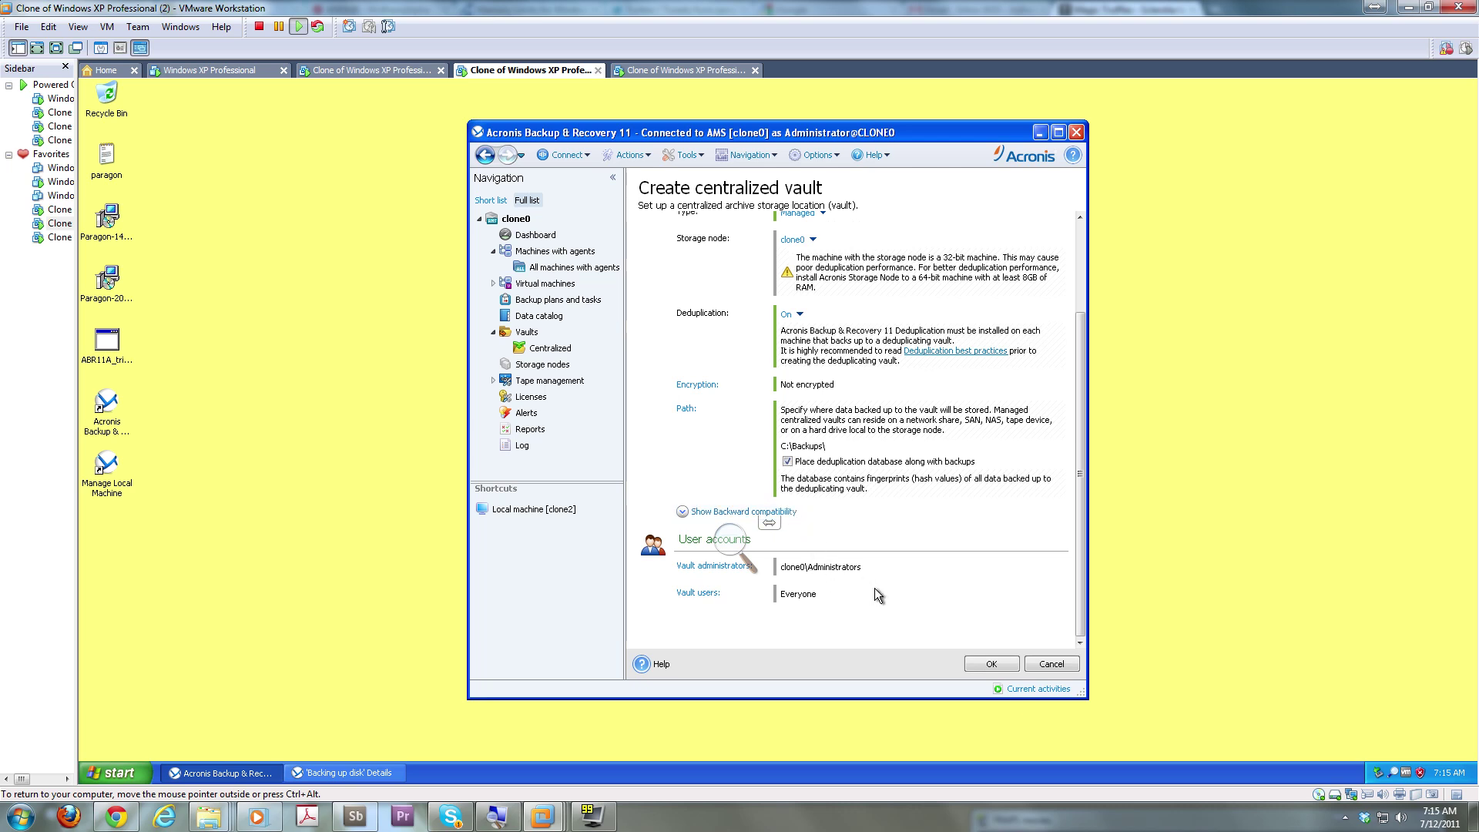
{"action": "left_click", "coordinate": [991, 665]}
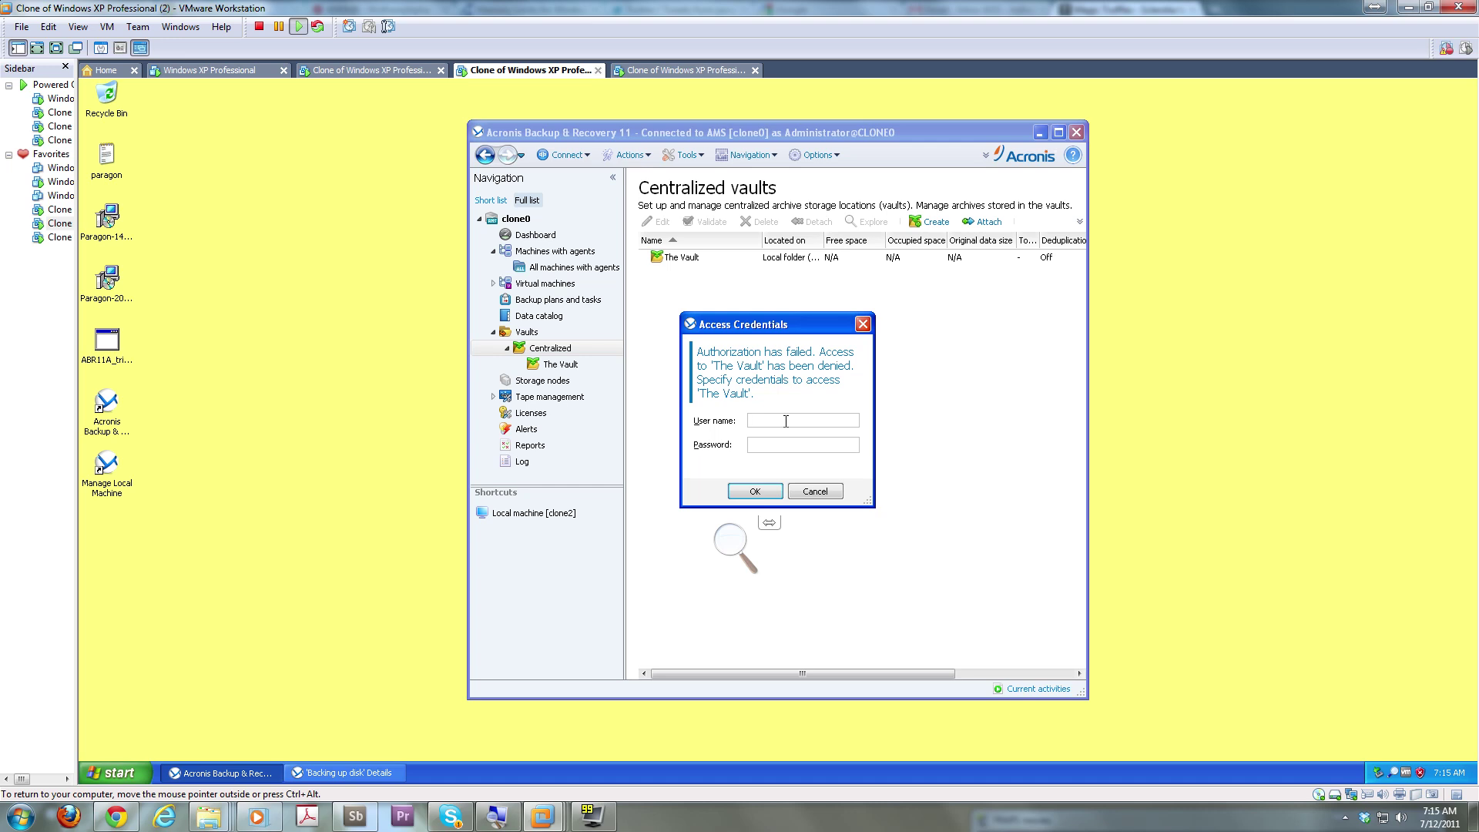
Enter the administrator credentials for The Vault, open its details, then switch to local machine clone2
{"action": "type", "text": "NE0\\admin"}
{"action": "type", "text": "●●●●"}
{"action": "key", "text": "Return"}
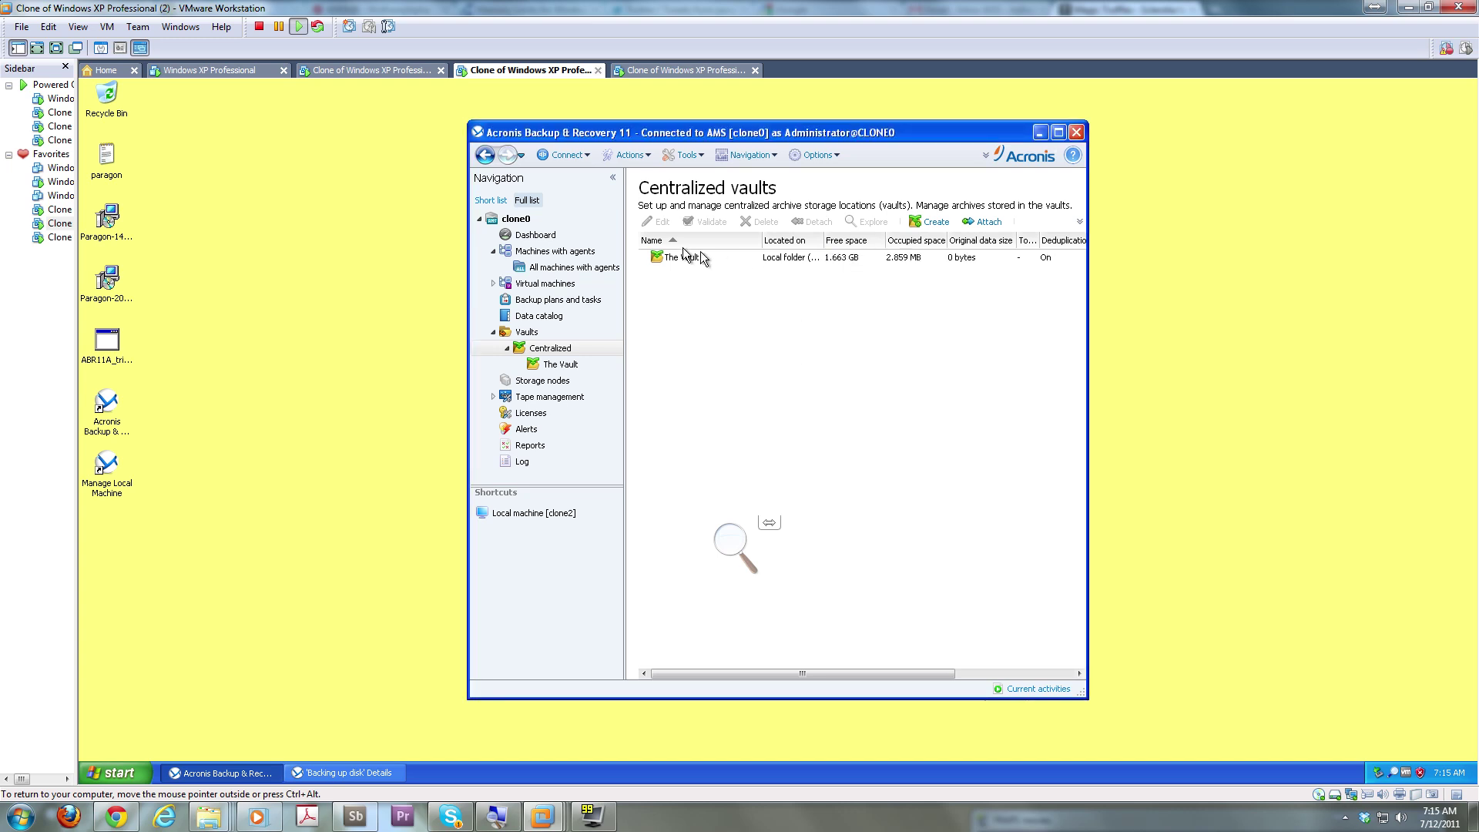
{"action": "left_click", "coordinate": [677, 260]}
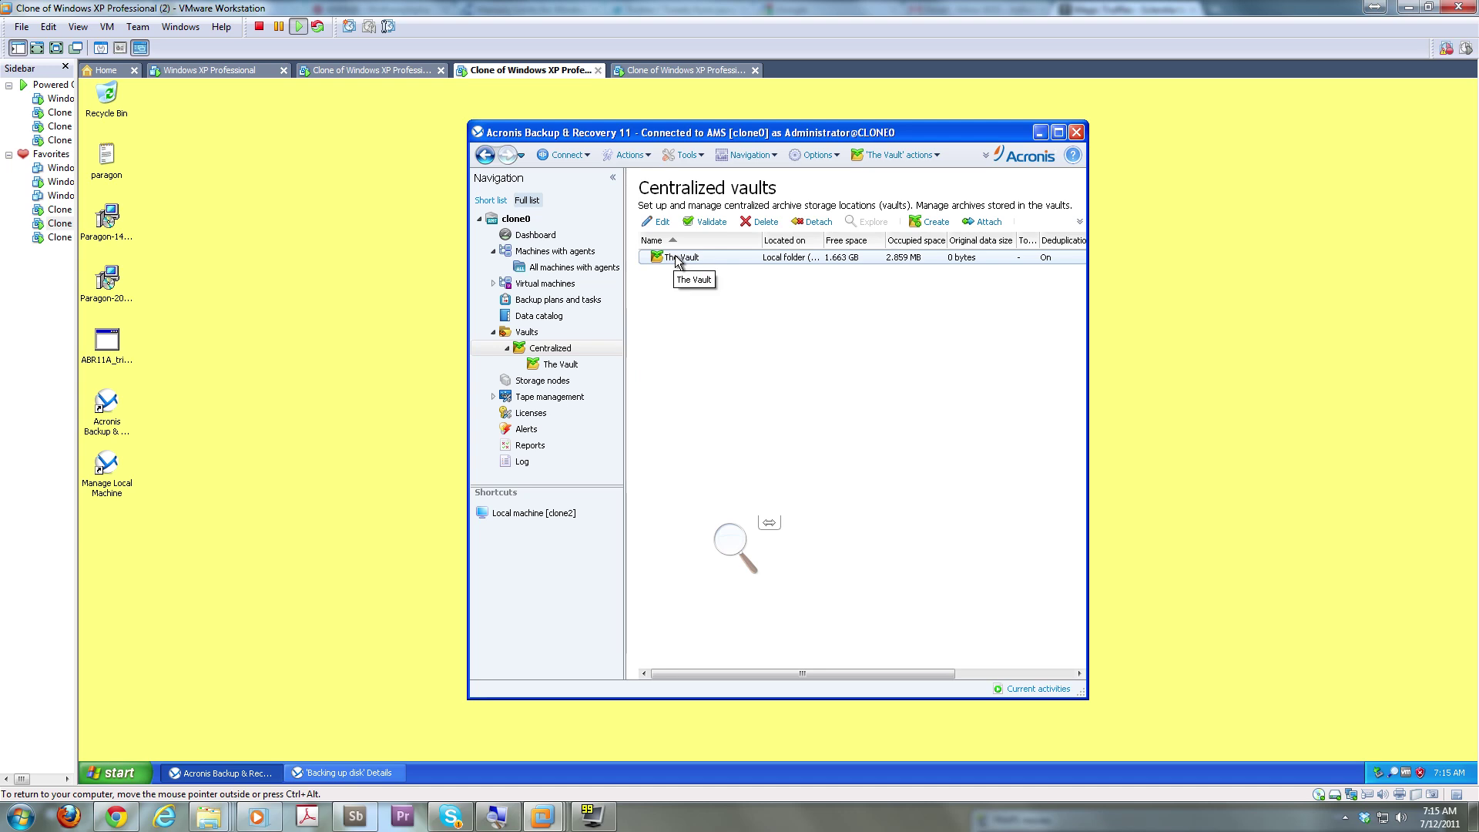
{"action": "left_click", "coordinate": [562, 367]}
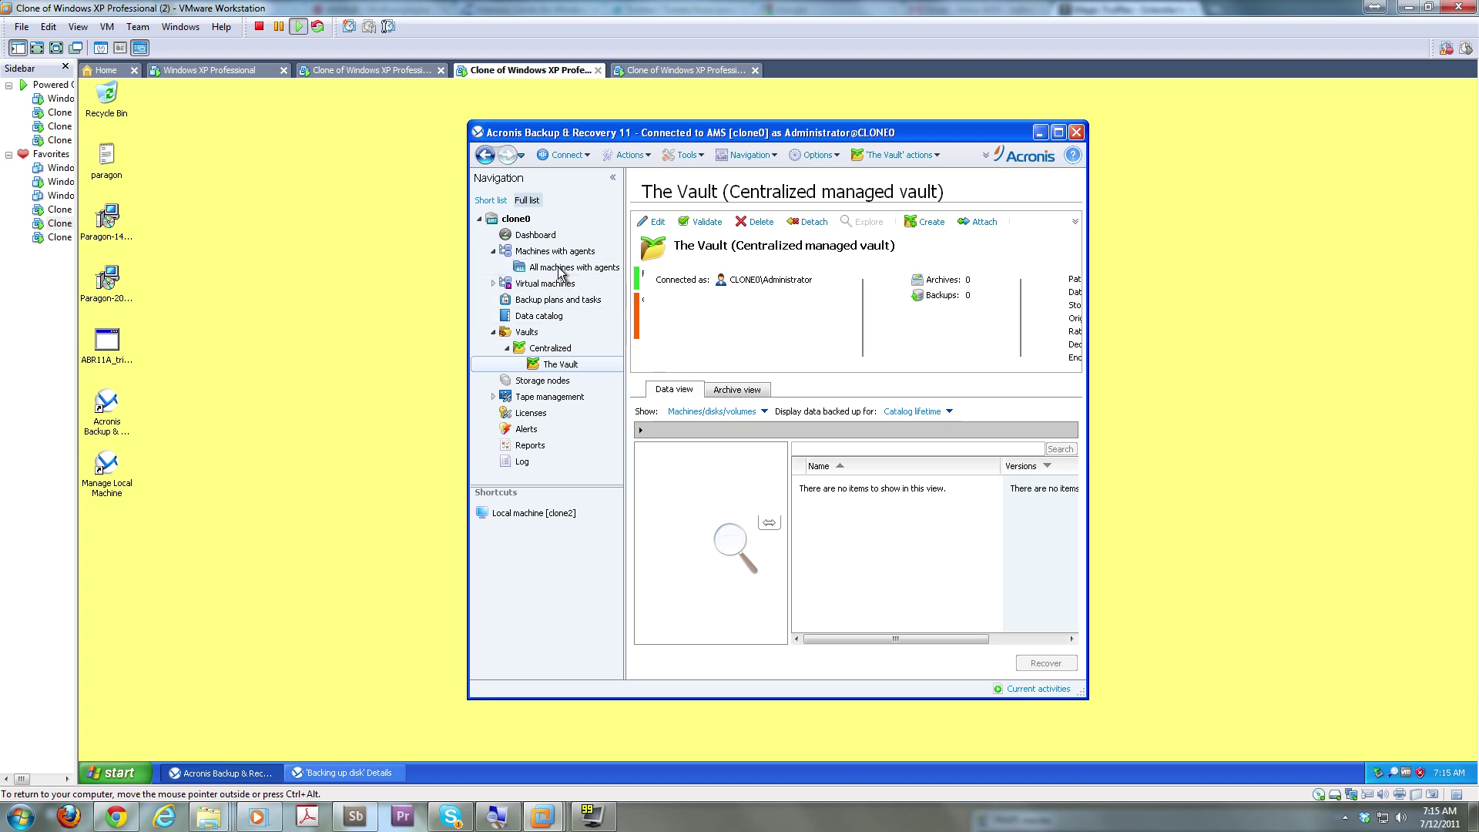
{"action": "left_click", "coordinate": [556, 514]}
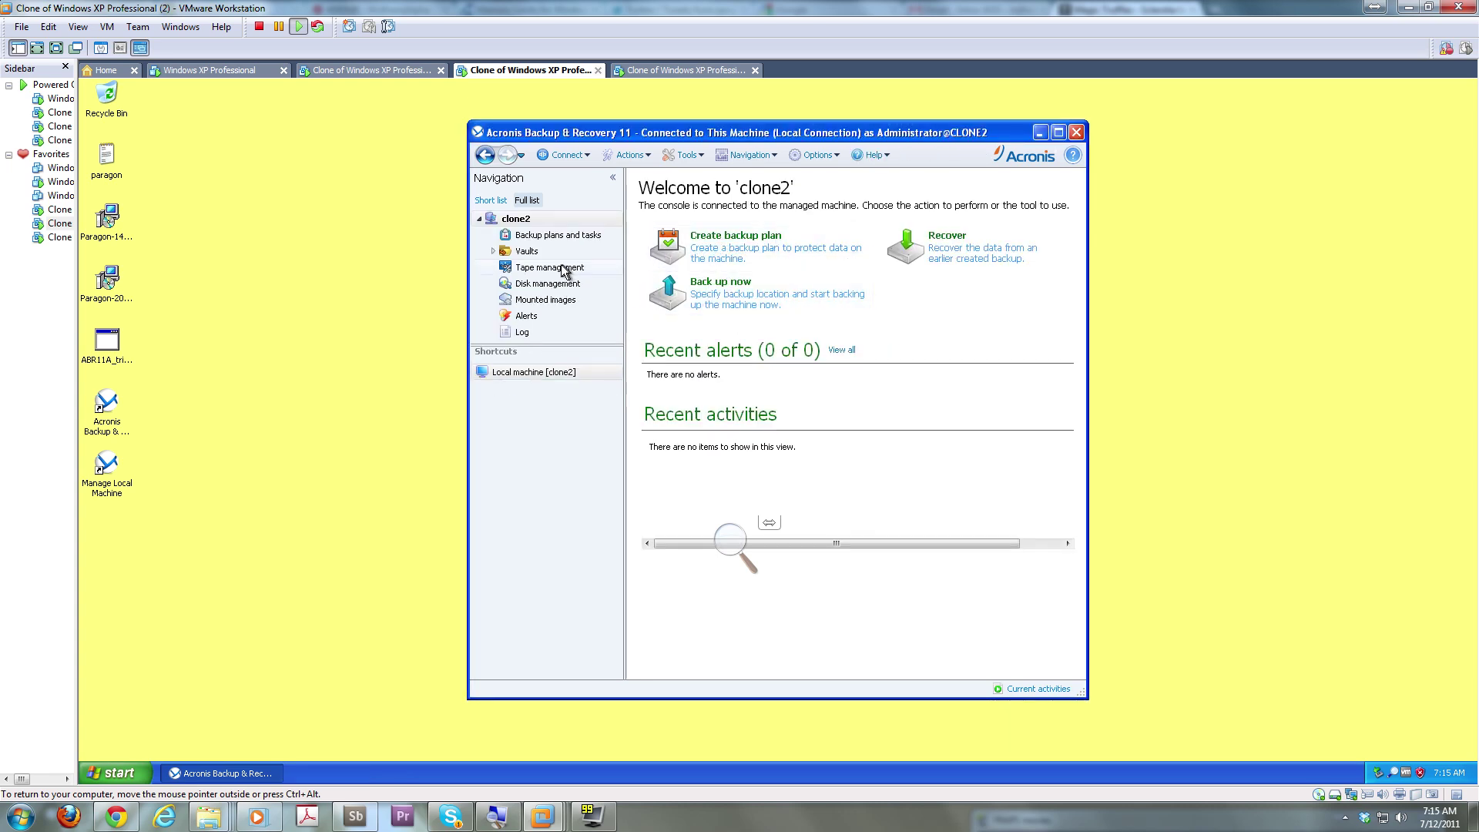
From clone2, open Vaults > Centralized > The Vault and enter the administrator user name and password
{"action": "left_click", "coordinate": [526, 253]}
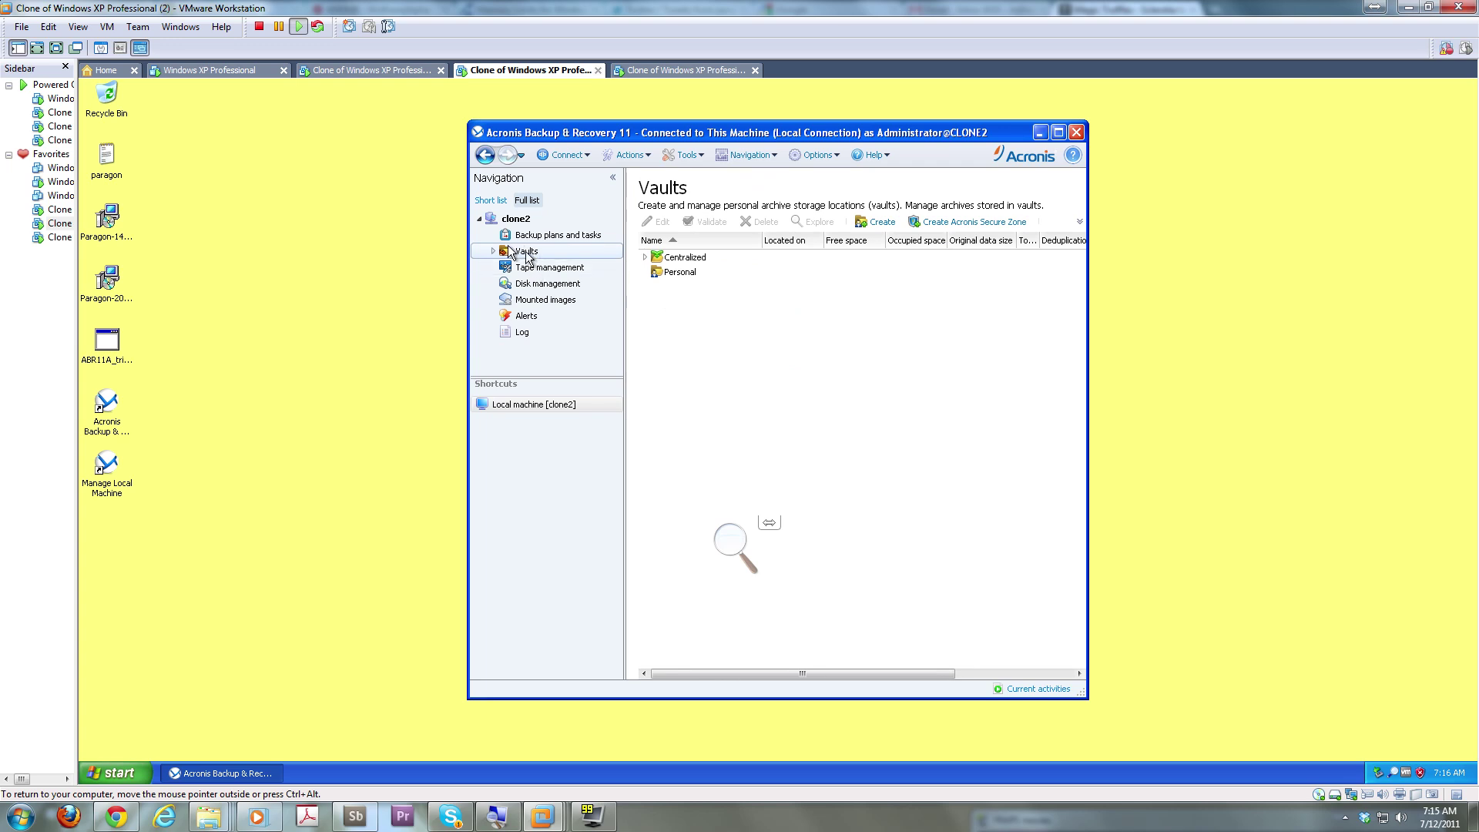
{"action": "left_click", "coordinate": [493, 251]}
{"action": "double_click", "coordinate": [536, 268]}
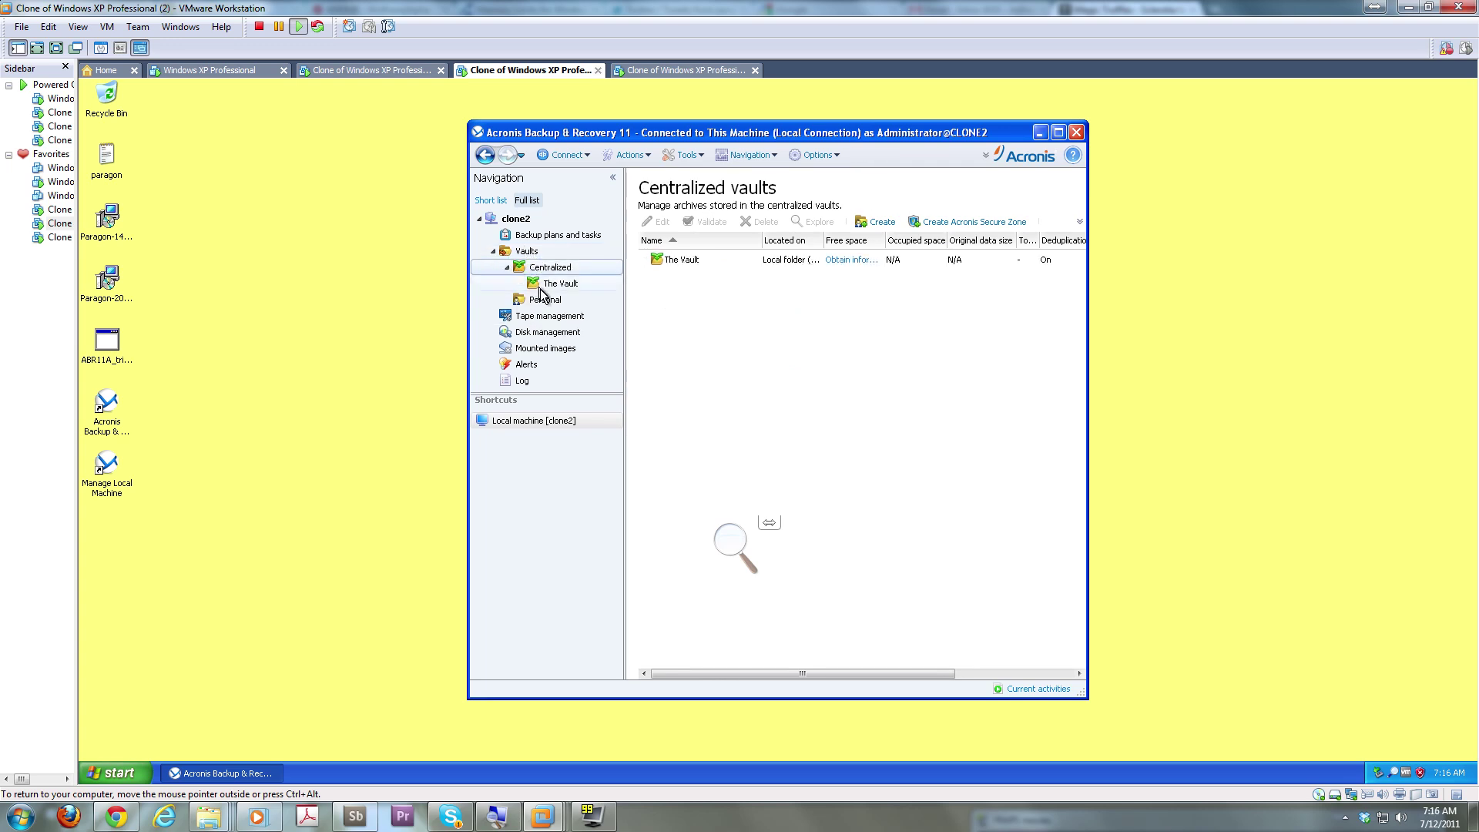
{"action": "left_click", "coordinate": [551, 285]}
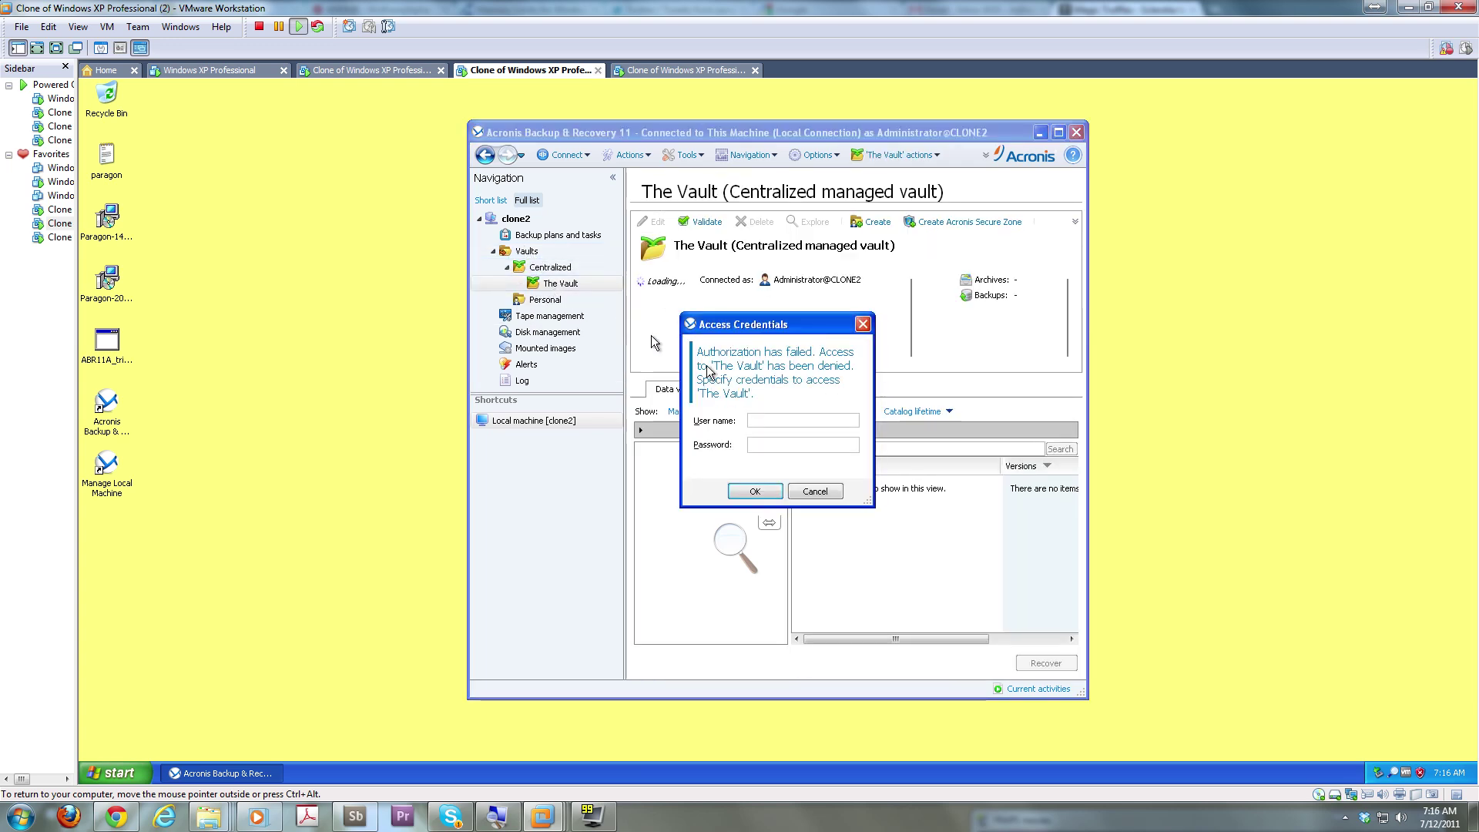
{"action": "type", "text": "CLONE2\\Administrator"}
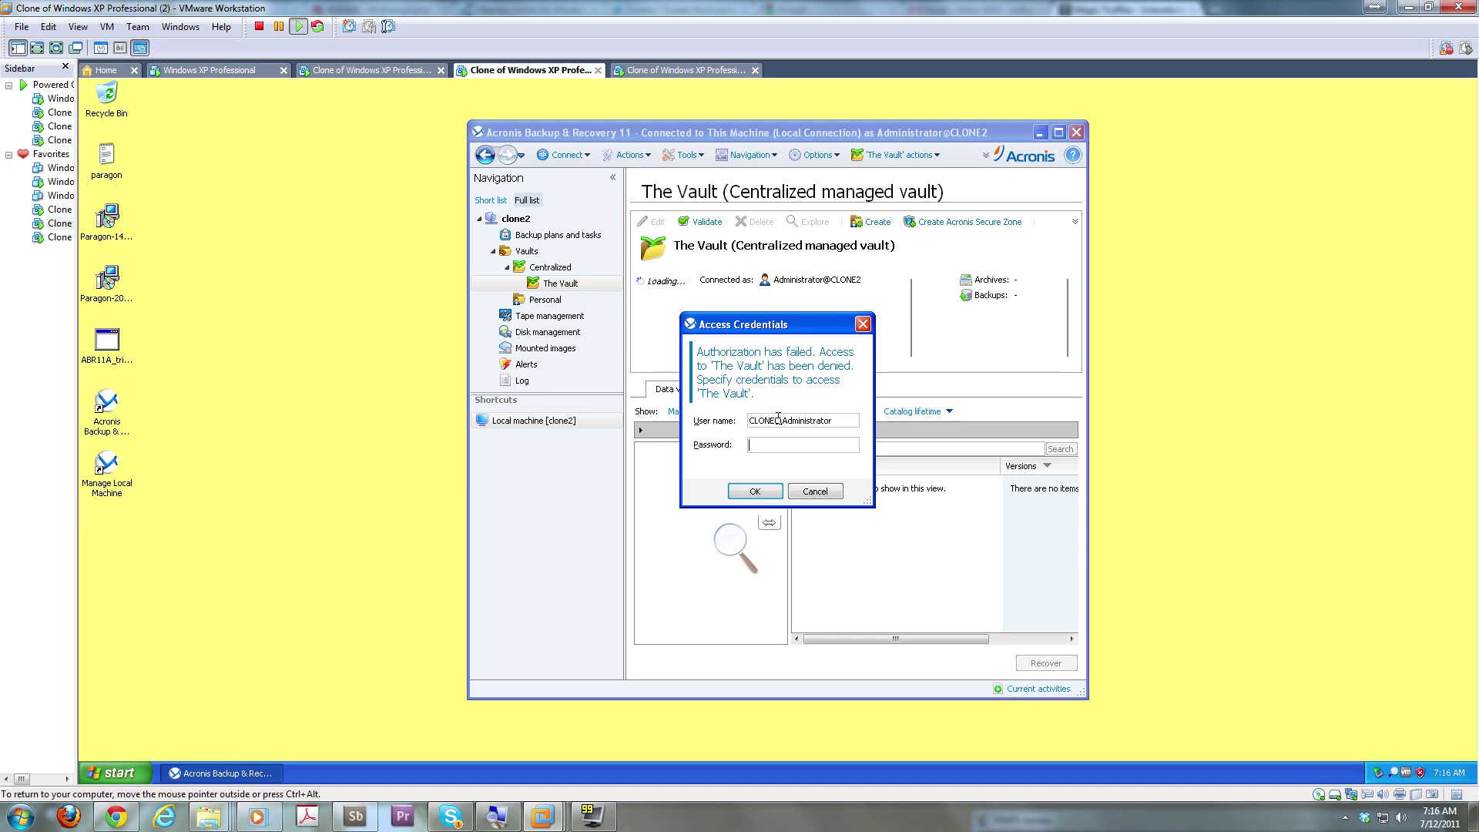
{"action": "type", "text": "*******"}
{"action": "key", "text": "Return"}
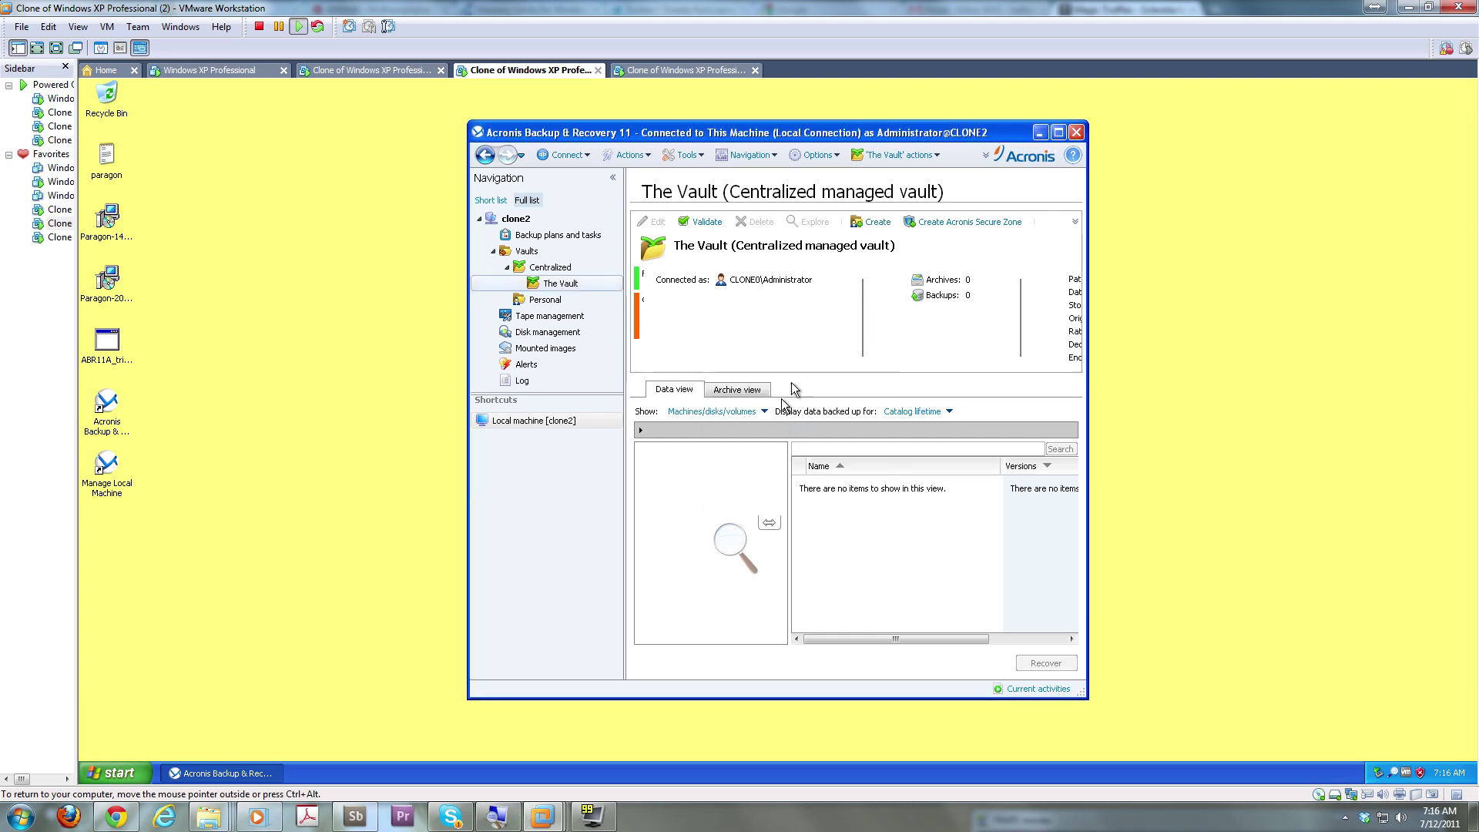
Abandon the new personal vault, check clone2's empty backup plans, and return to its Welcome page
{"action": "left_click", "coordinate": [872, 225]}
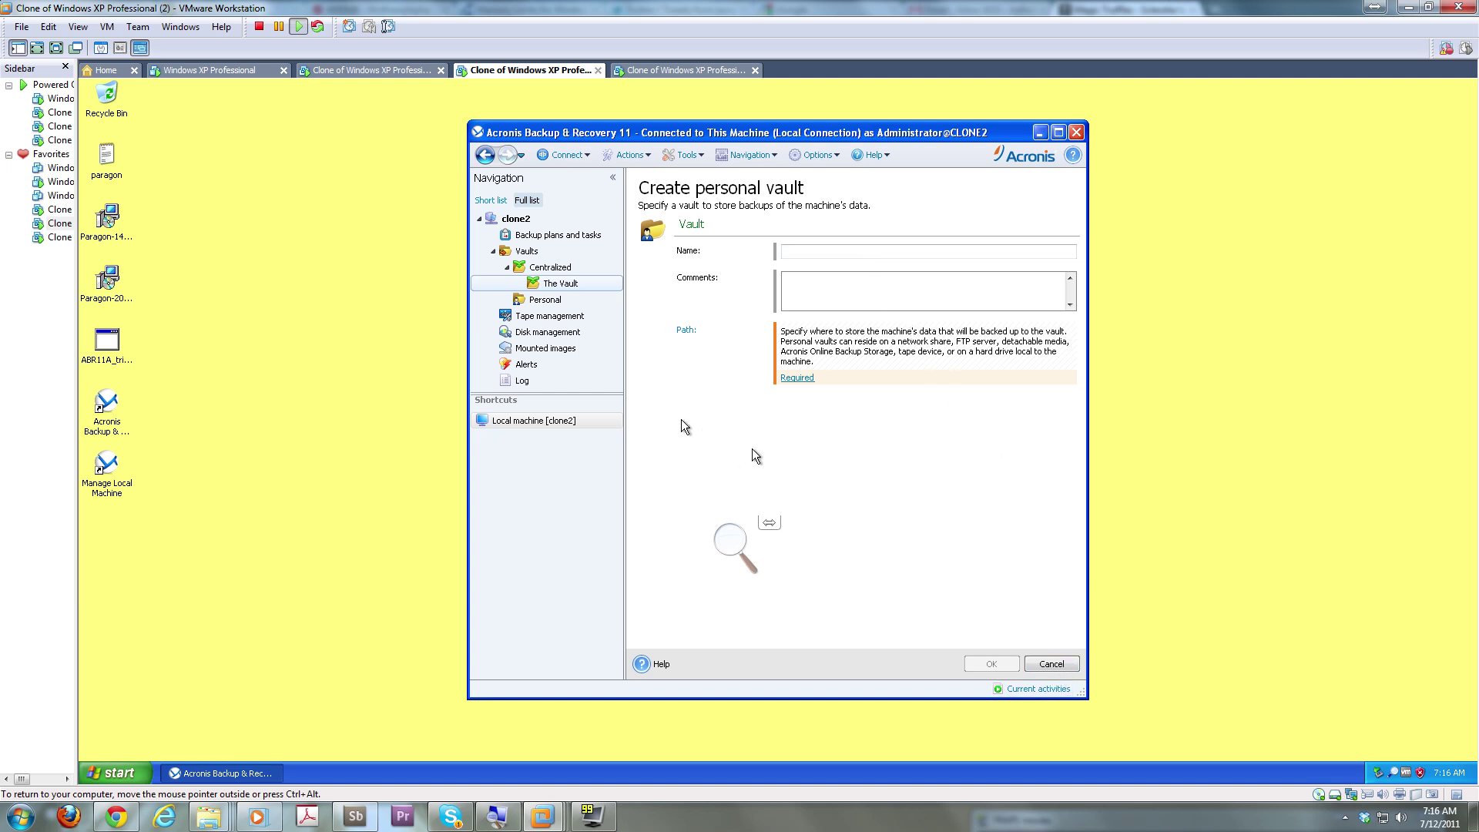
{"action": "left_click", "coordinate": [1052, 664]}
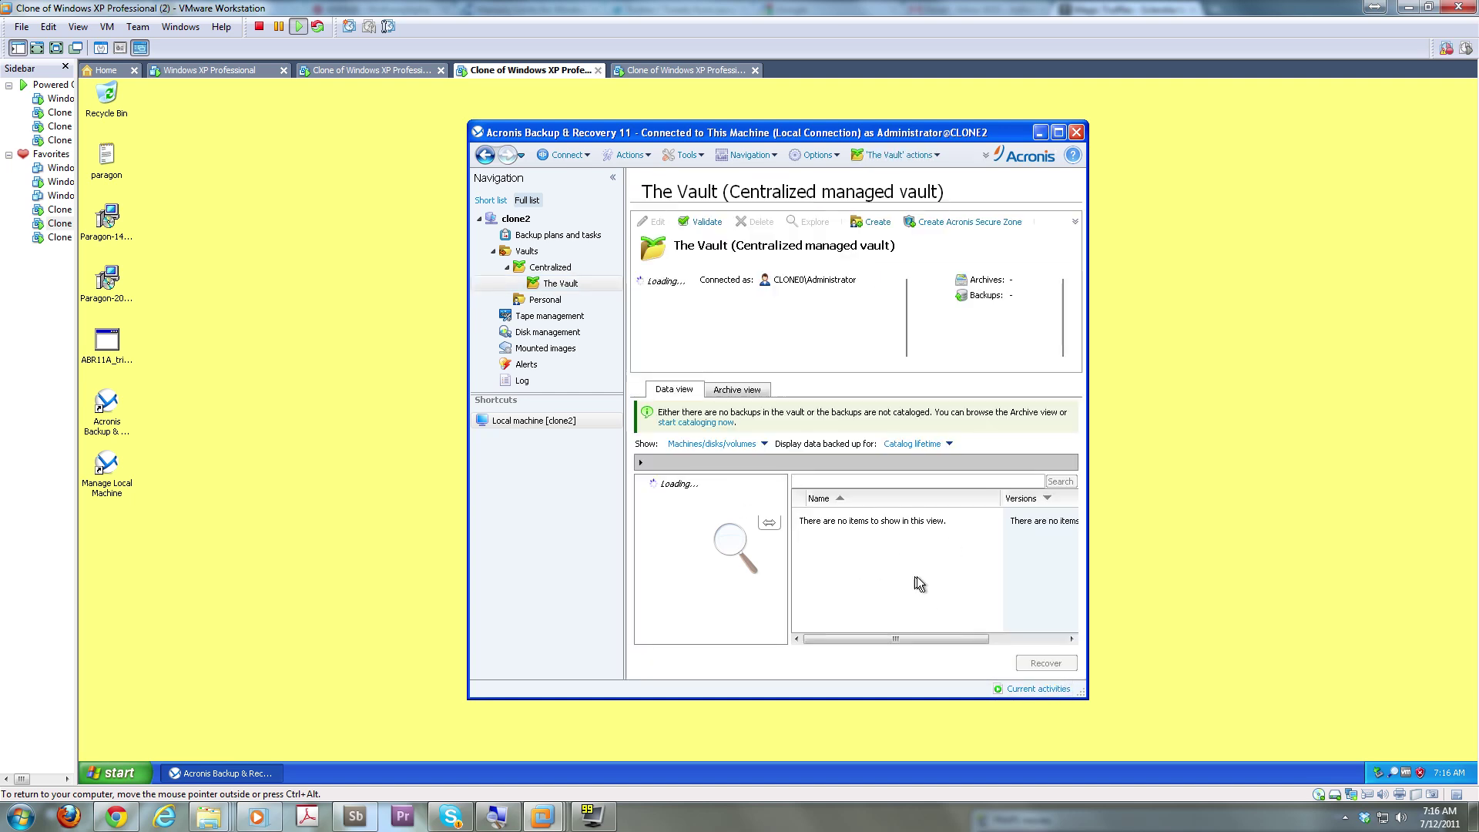
{"action": "left_click", "coordinate": [566, 237]}
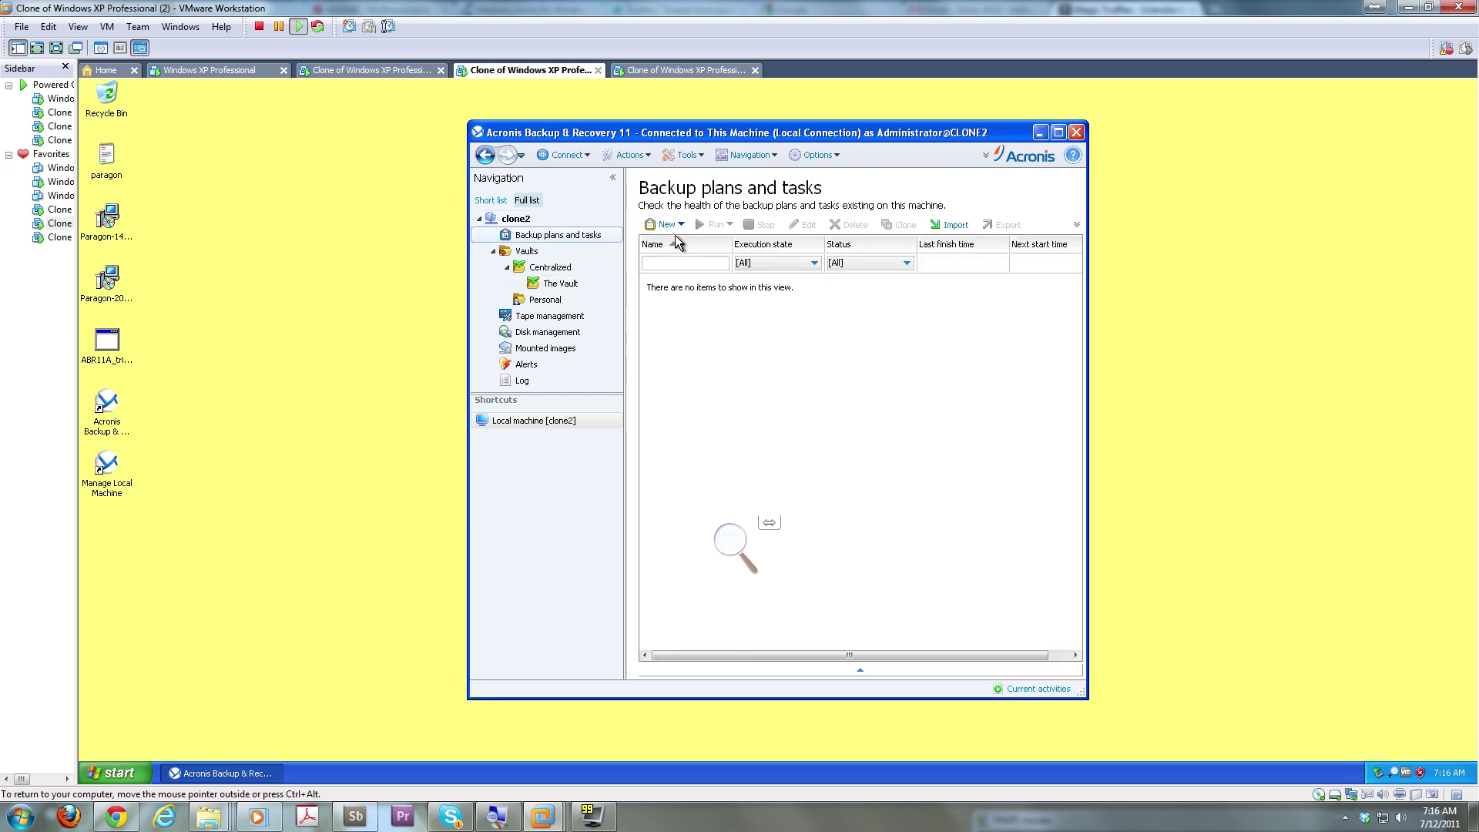
{"action": "double_click", "coordinate": [543, 220]}
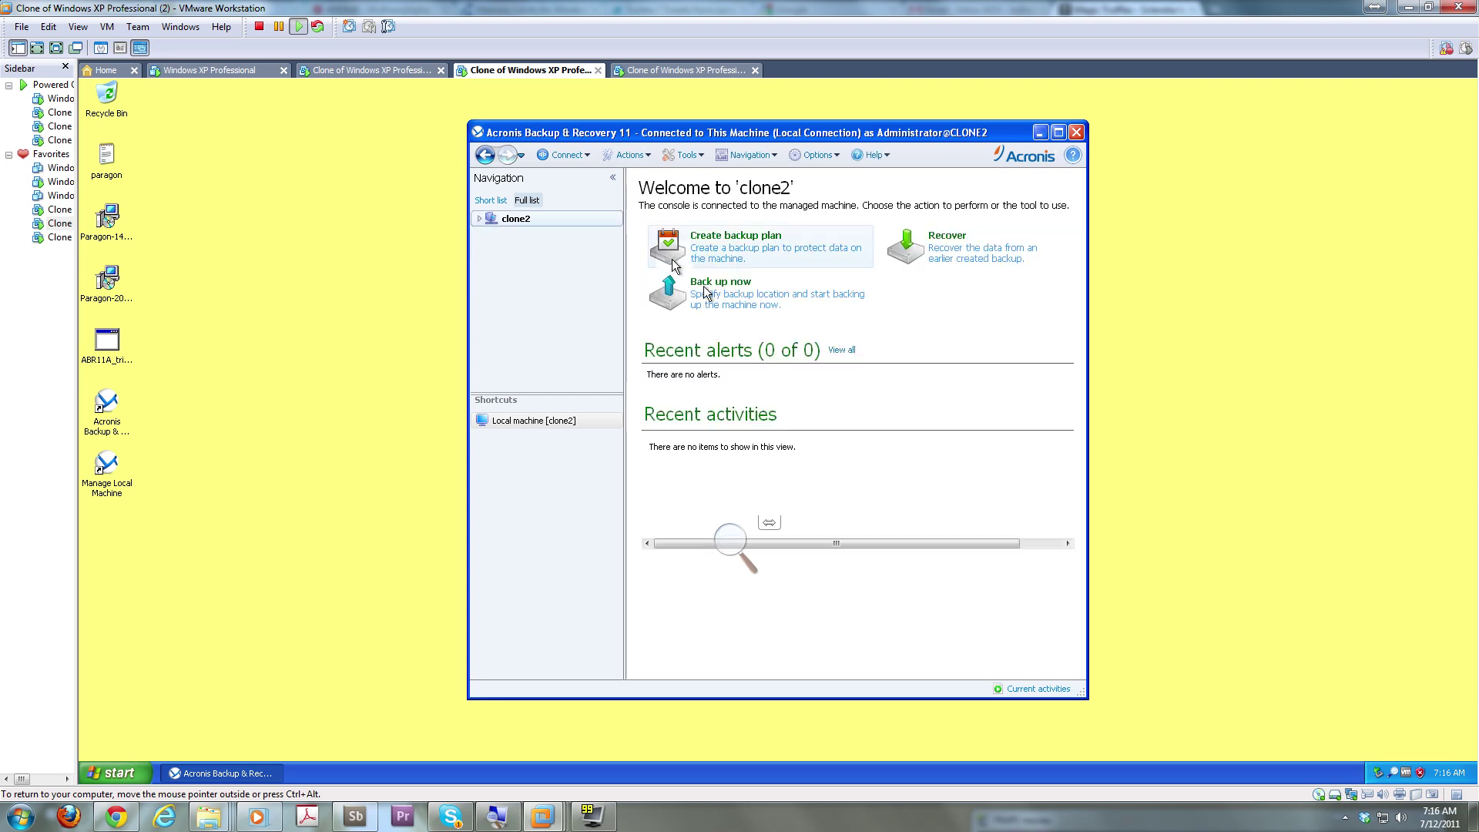
Start a Back up now of clone2's Disk 1, storing Archive(1) in centralized vault The Vault
{"action": "left_click", "coordinate": [721, 285]}
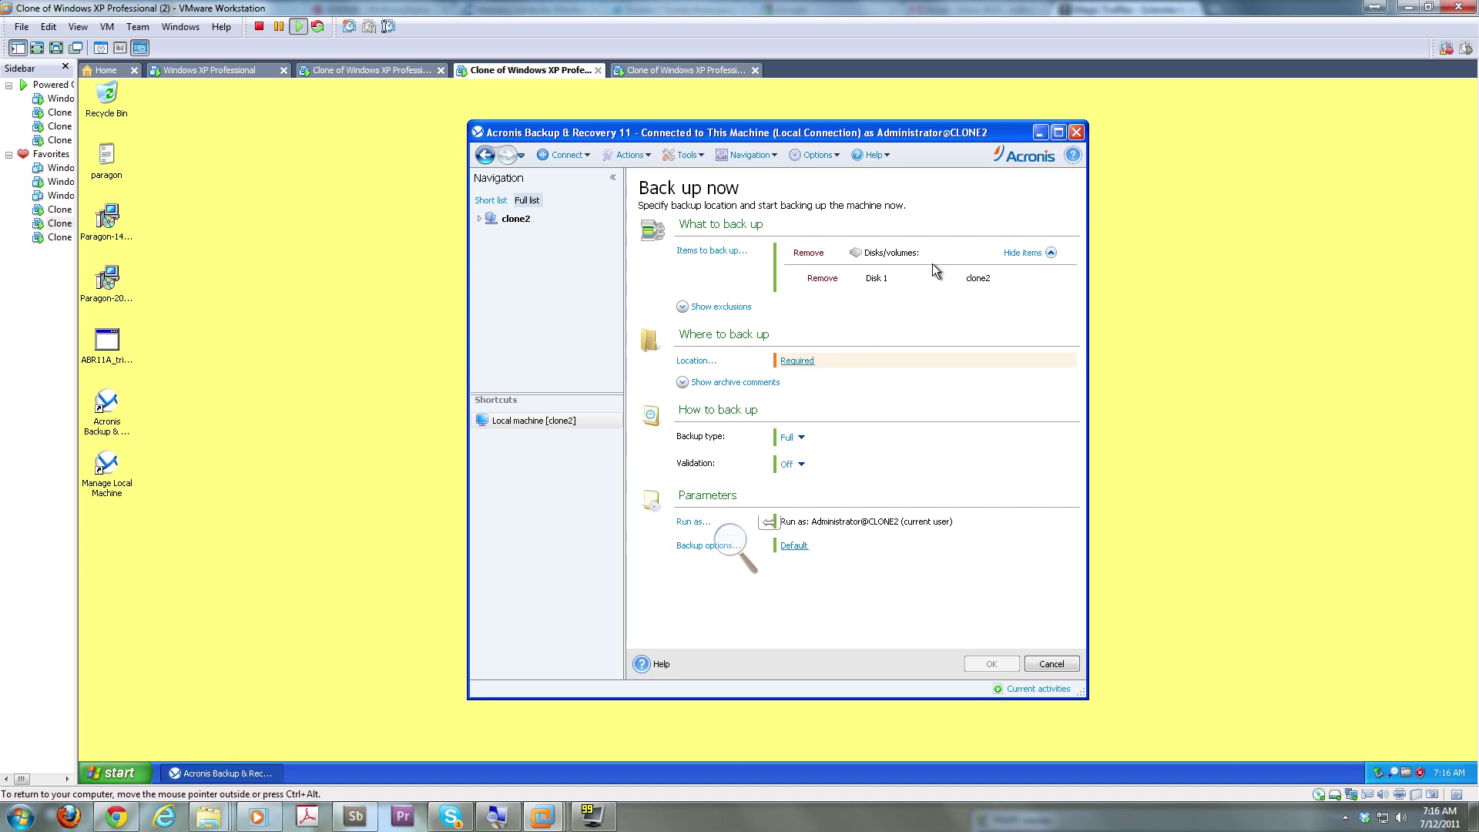
{"action": "left_click", "coordinate": [872, 282]}
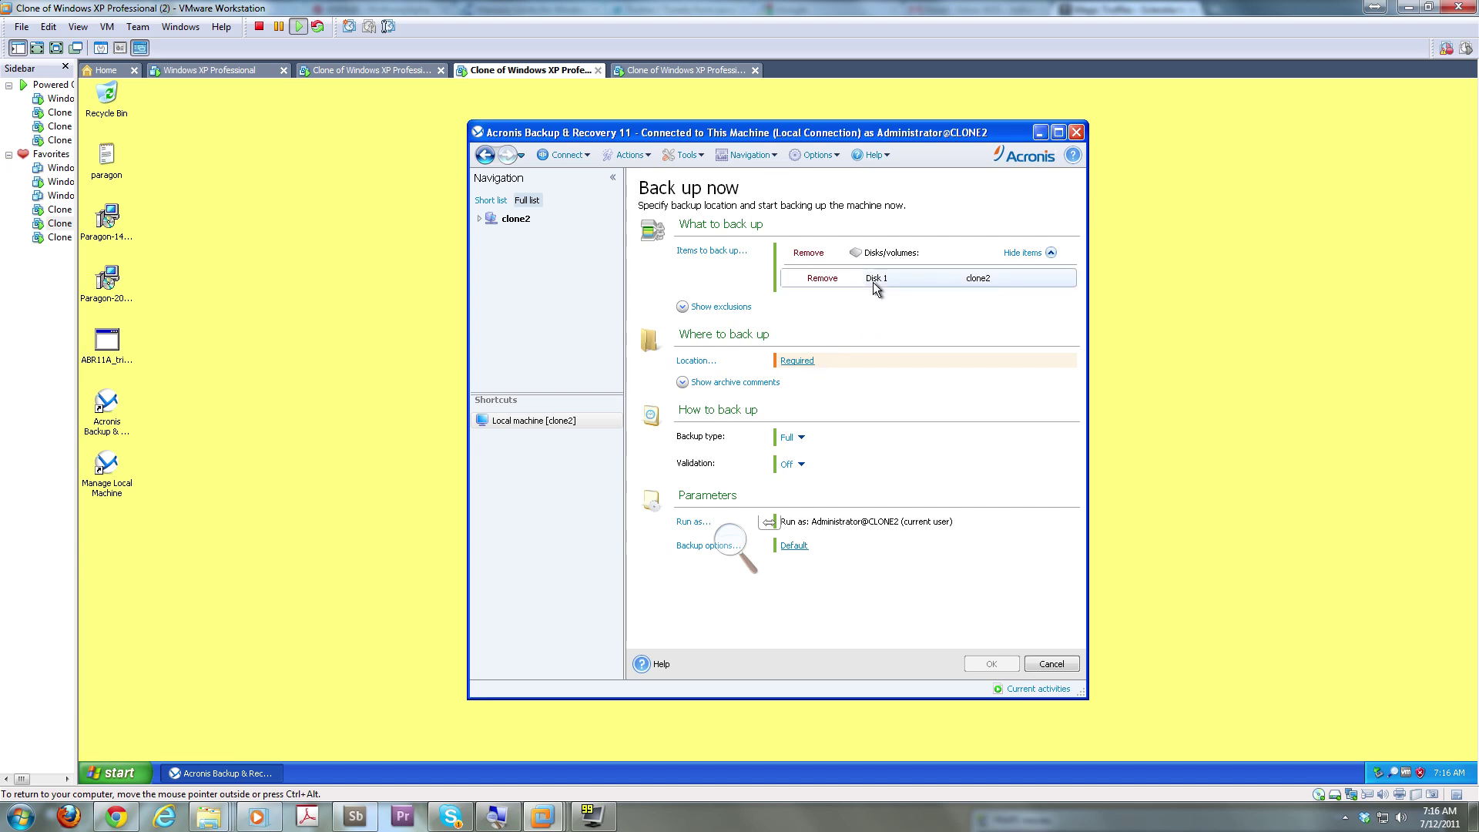
{"action": "left_click", "coordinate": [794, 361]}
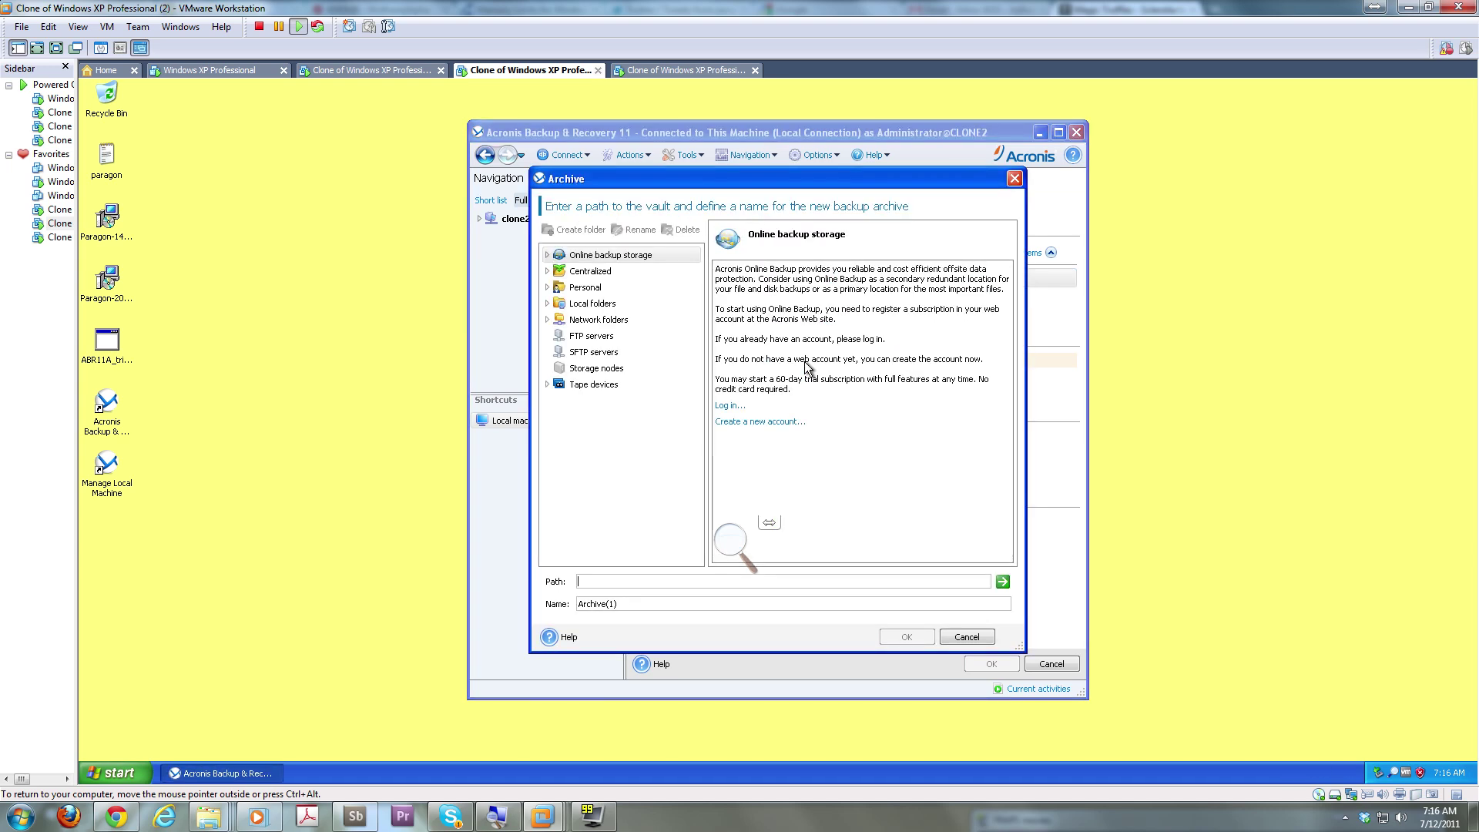
{"action": "left_click", "coordinate": [547, 270]}
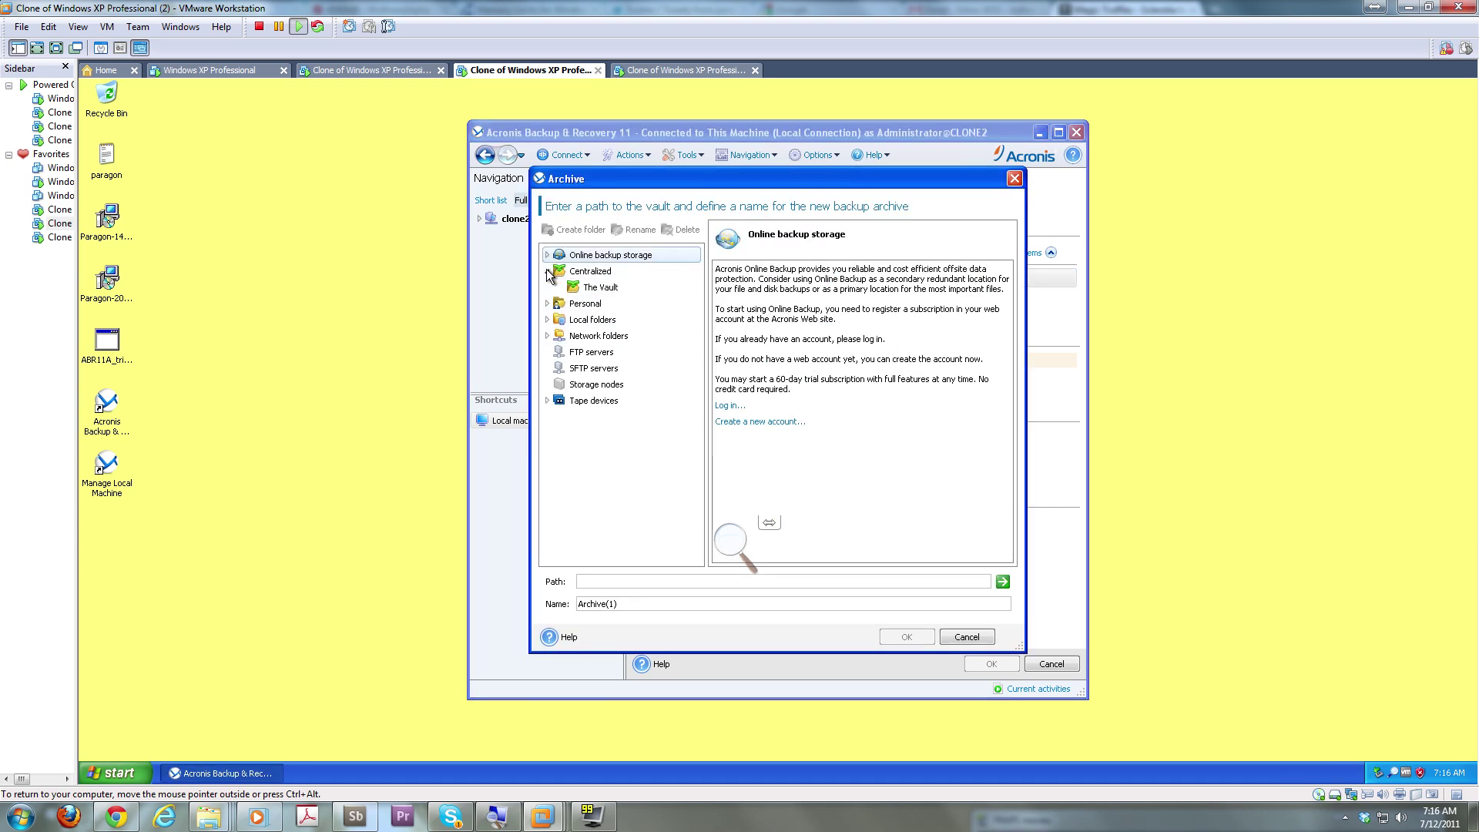
{"action": "left_click", "coordinate": [600, 287]}
{"action": "left_click", "coordinate": [886, 636]}
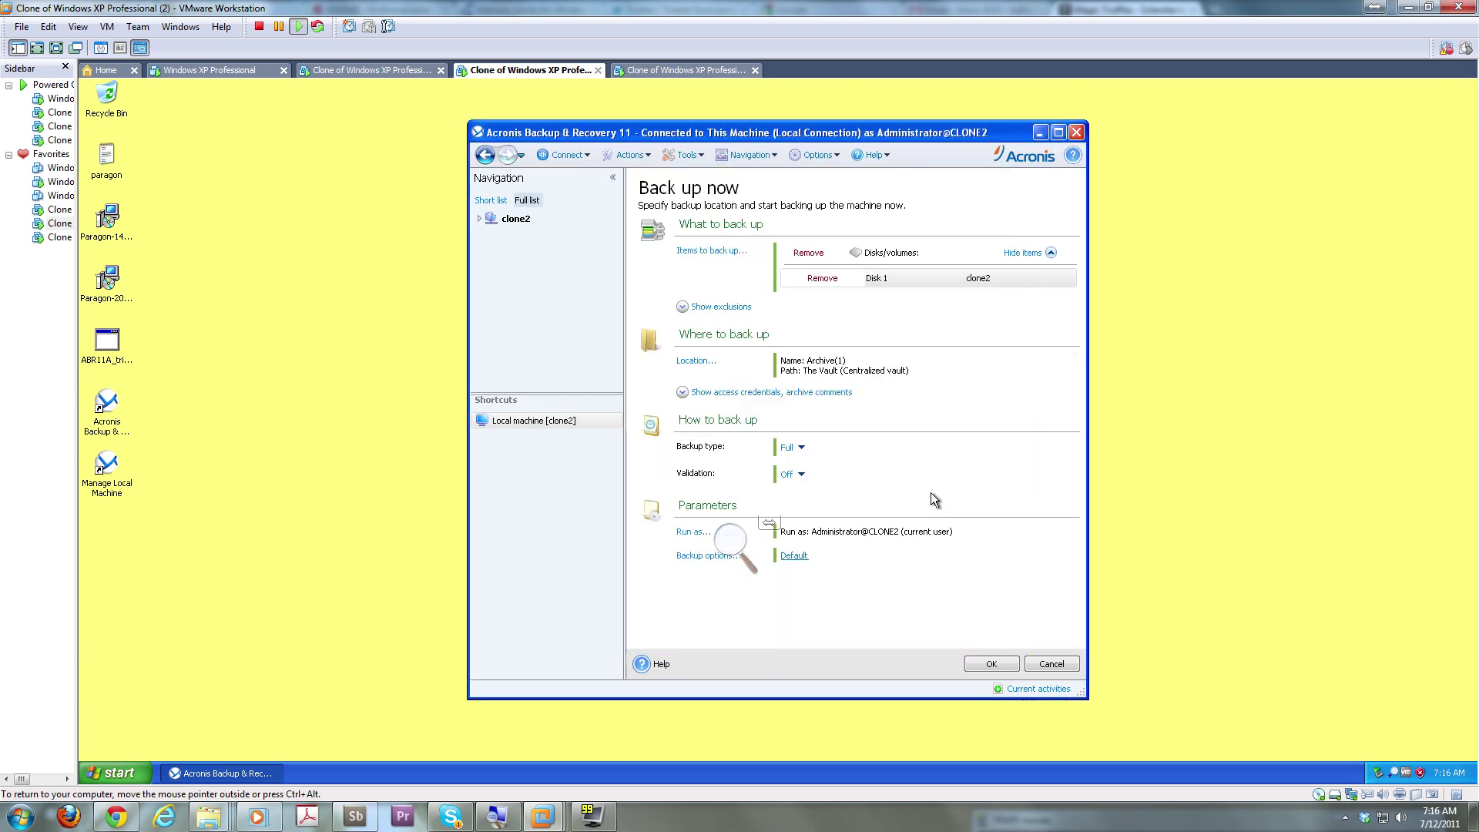
Review the backup options and close them without changes
{"action": "left_click", "coordinate": [798, 556]}
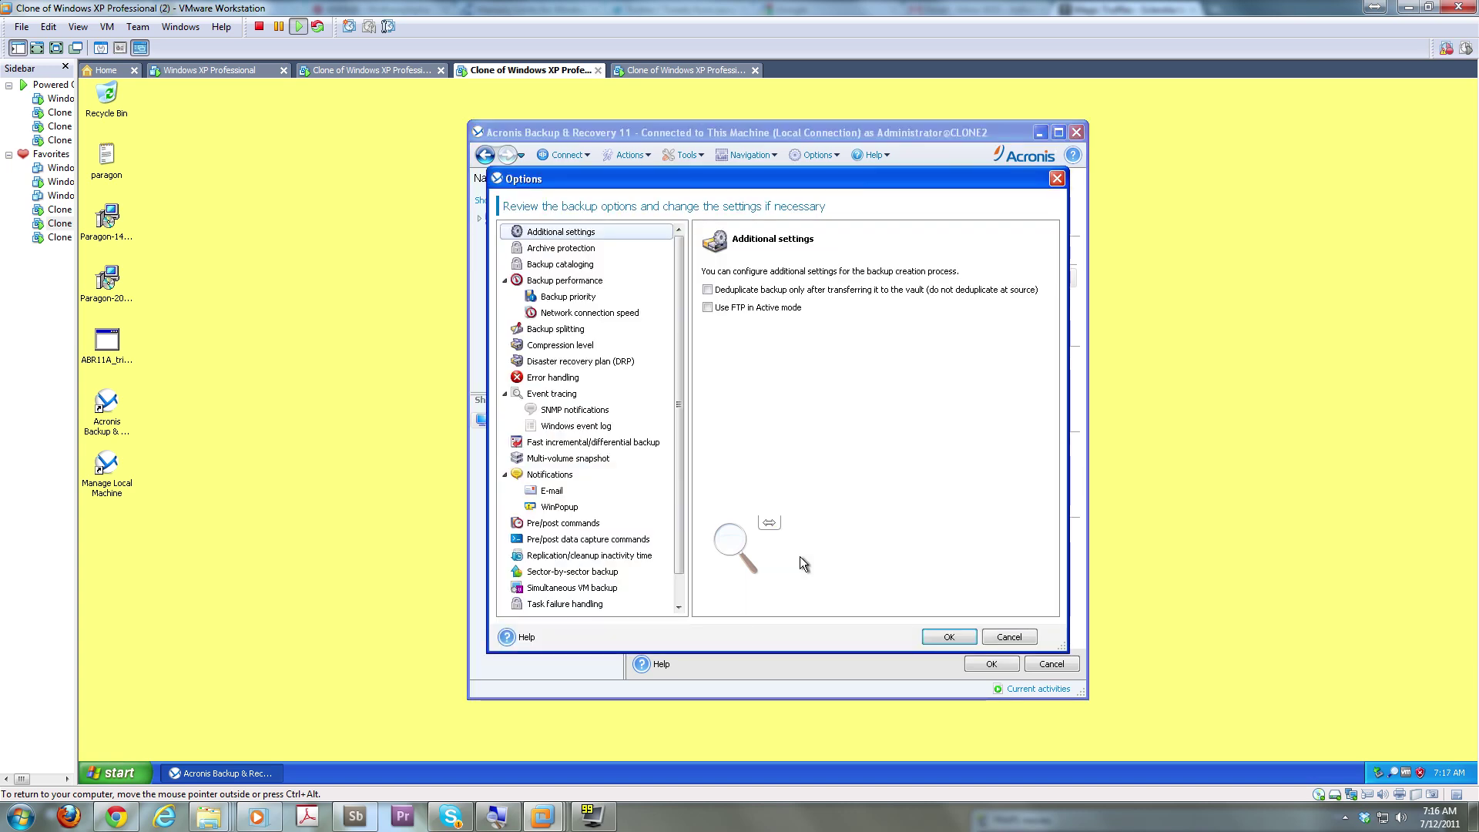
{"action": "mouse_move", "coordinate": [676, 463]}
{"action": "left_mouse_down"}
{"action": "mouse_move", "coordinate": [678, 484]}
{"action": "mouse_move", "coordinate": [675, 441]}
{"action": "left_mouse_up"}
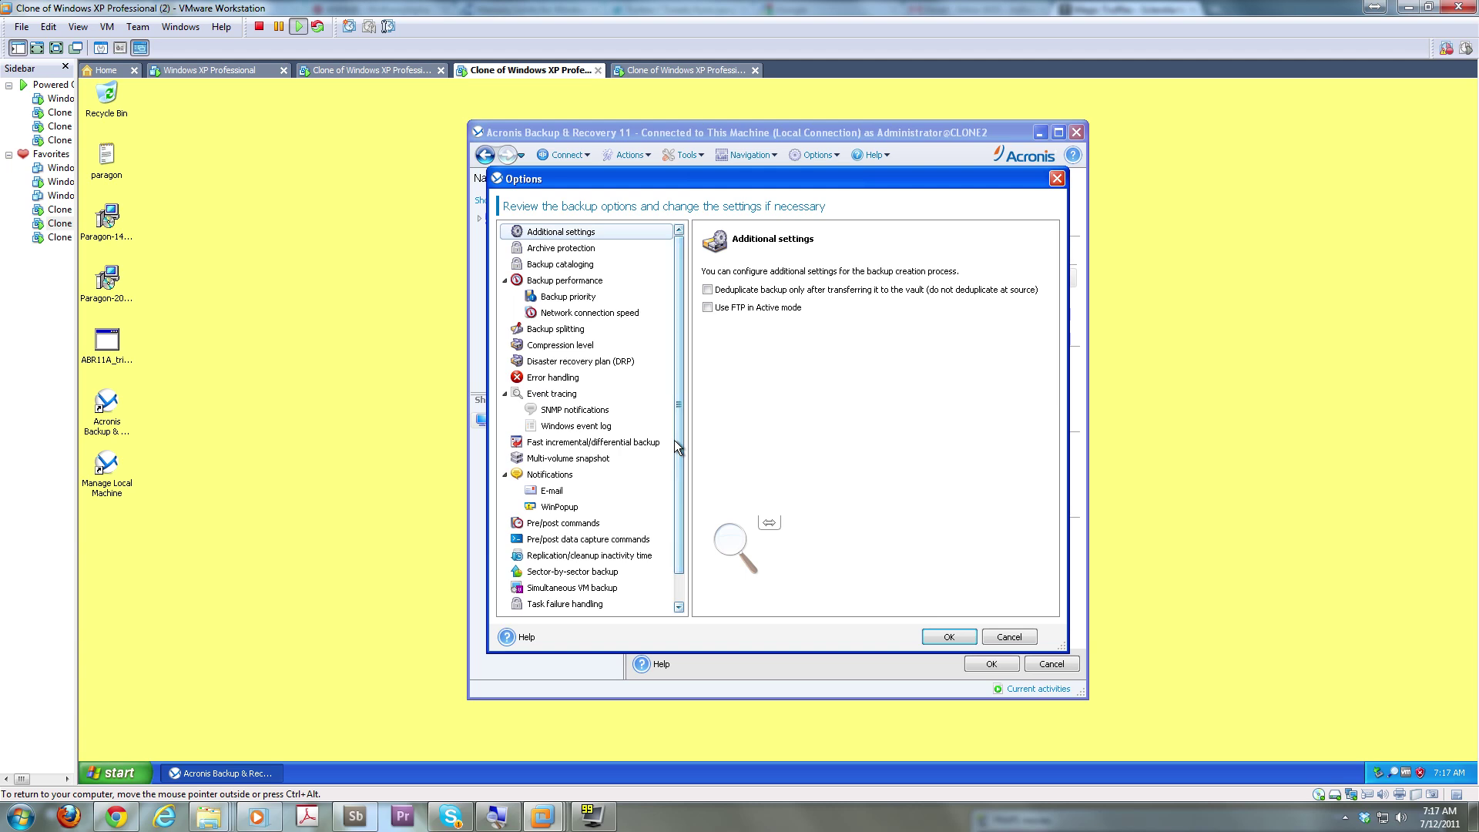
{"action": "left_click", "coordinate": [1004, 636]}
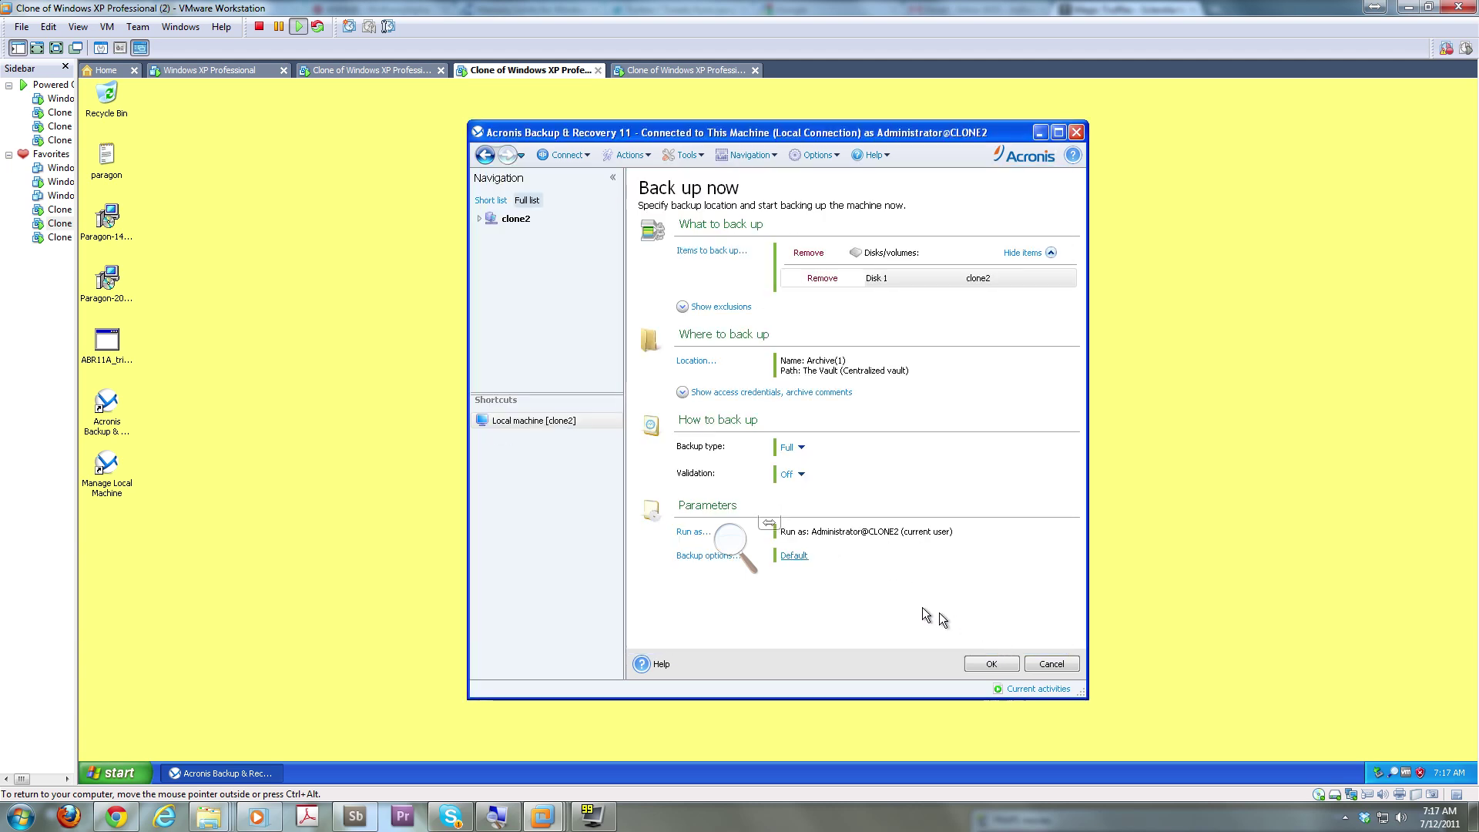
Run clone2's Disk 1 backup to The Vault, close its details, and switch to the other XP clone
{"action": "left_click", "coordinate": [1004, 664]}
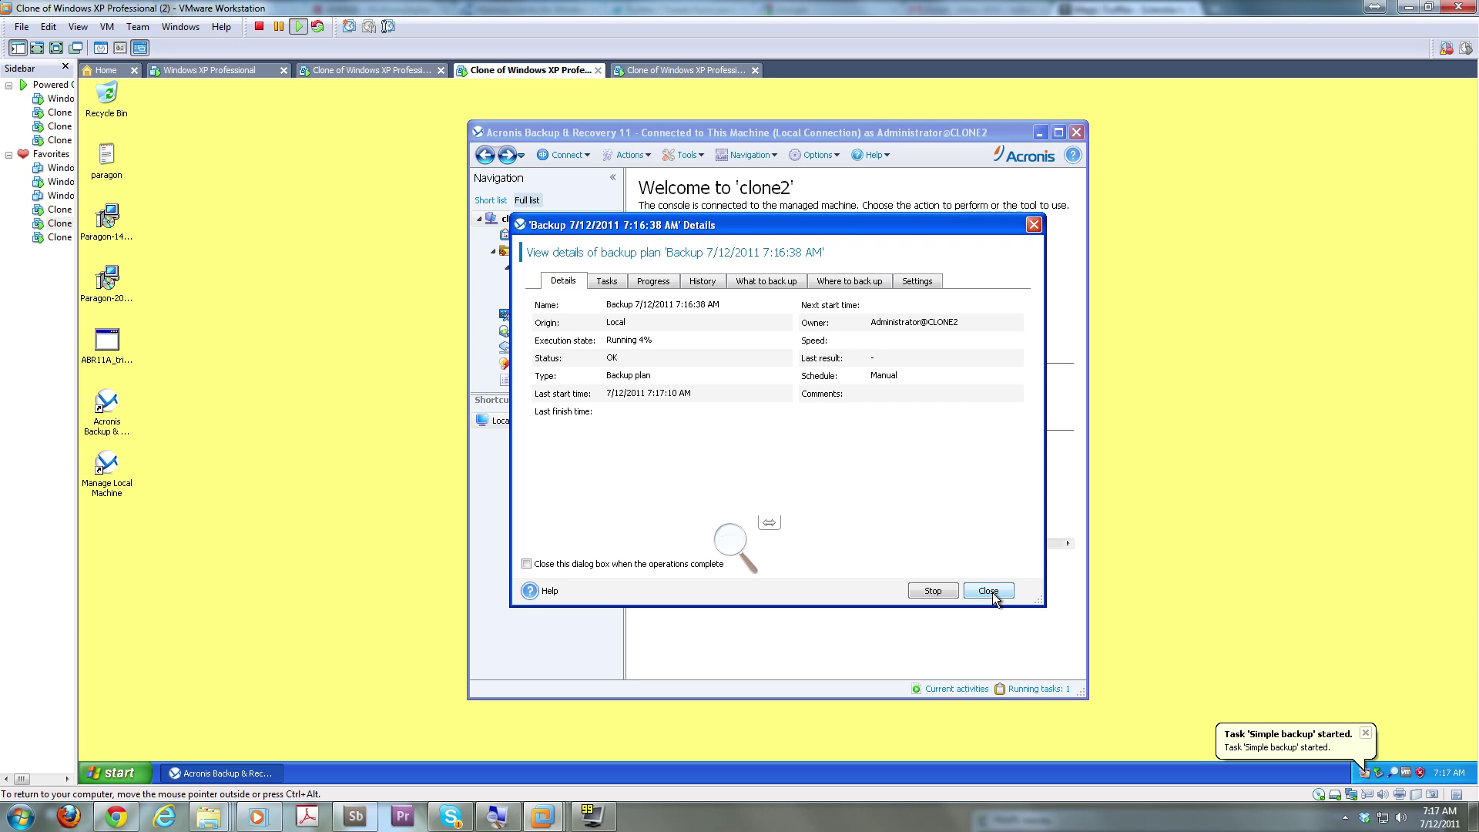
{"action": "left_click", "coordinate": [991, 591]}
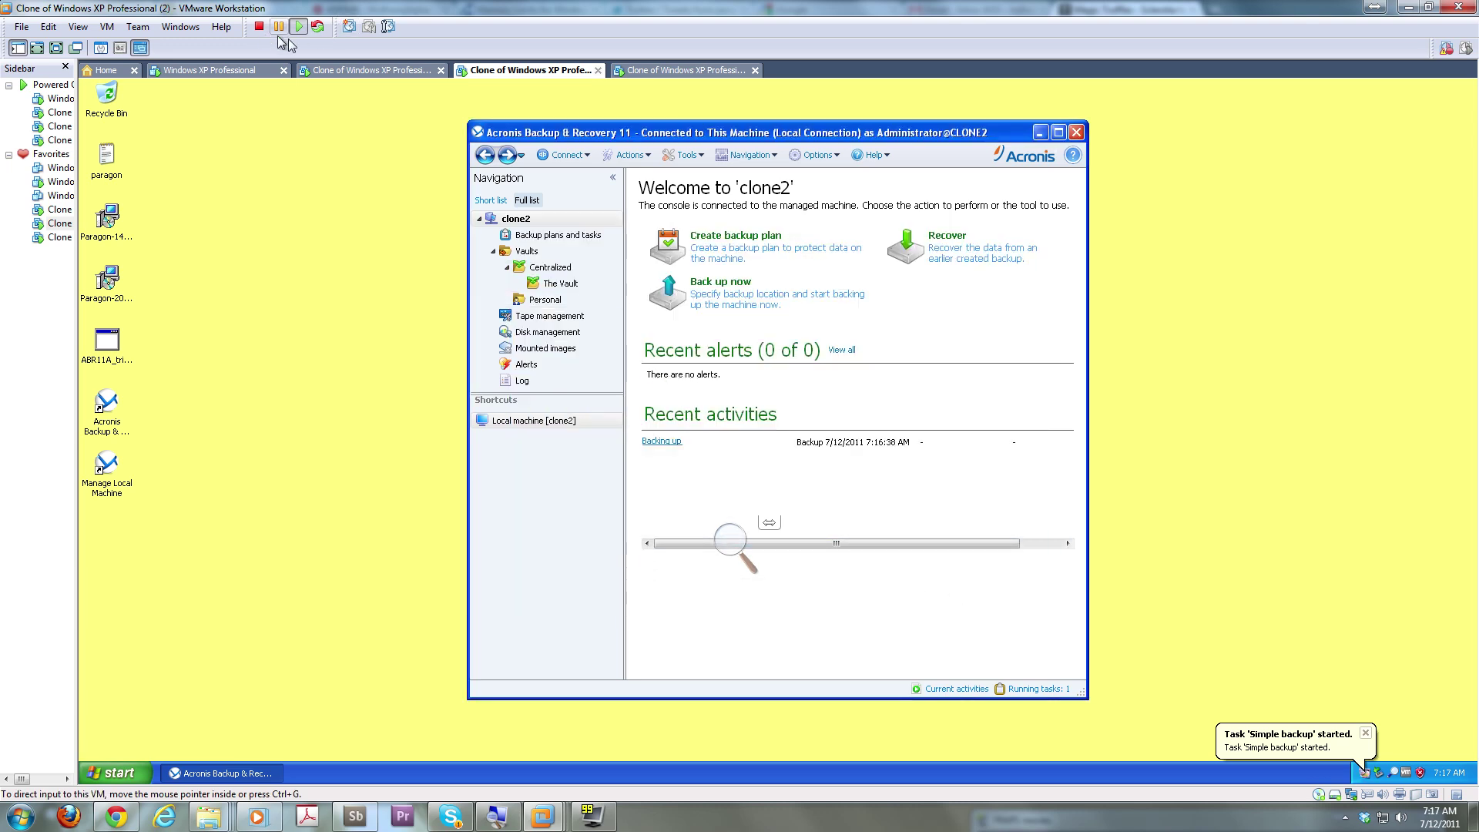
{"action": "left_click", "coordinate": [329, 70]}
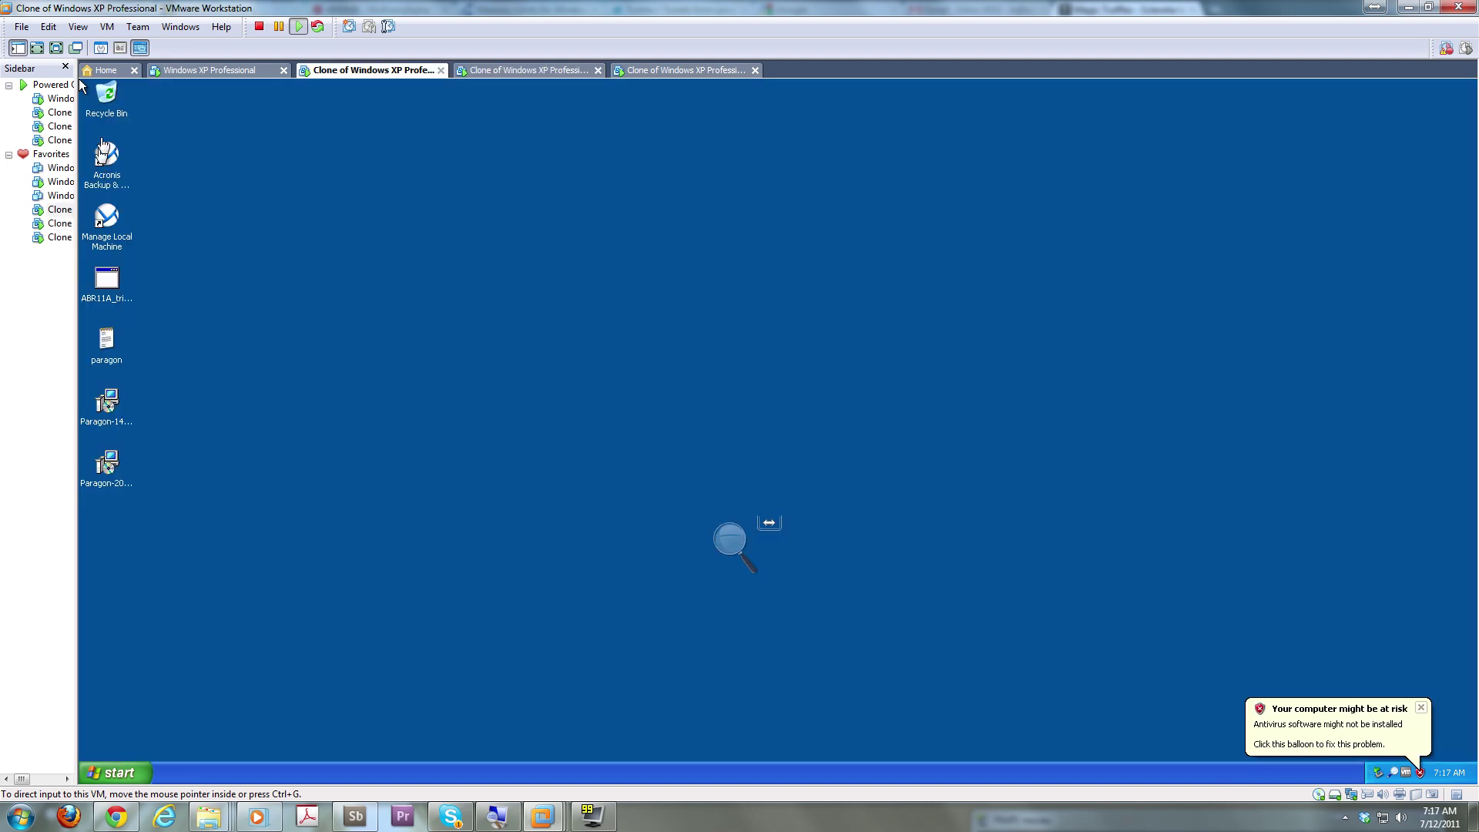
Launch Acronis Backup & Recovery 11 on clone1 and connect it to management server clone0
{"action": "left_click", "coordinate": [108, 164]}
{"action": "double_click", "coordinate": [108, 163]}
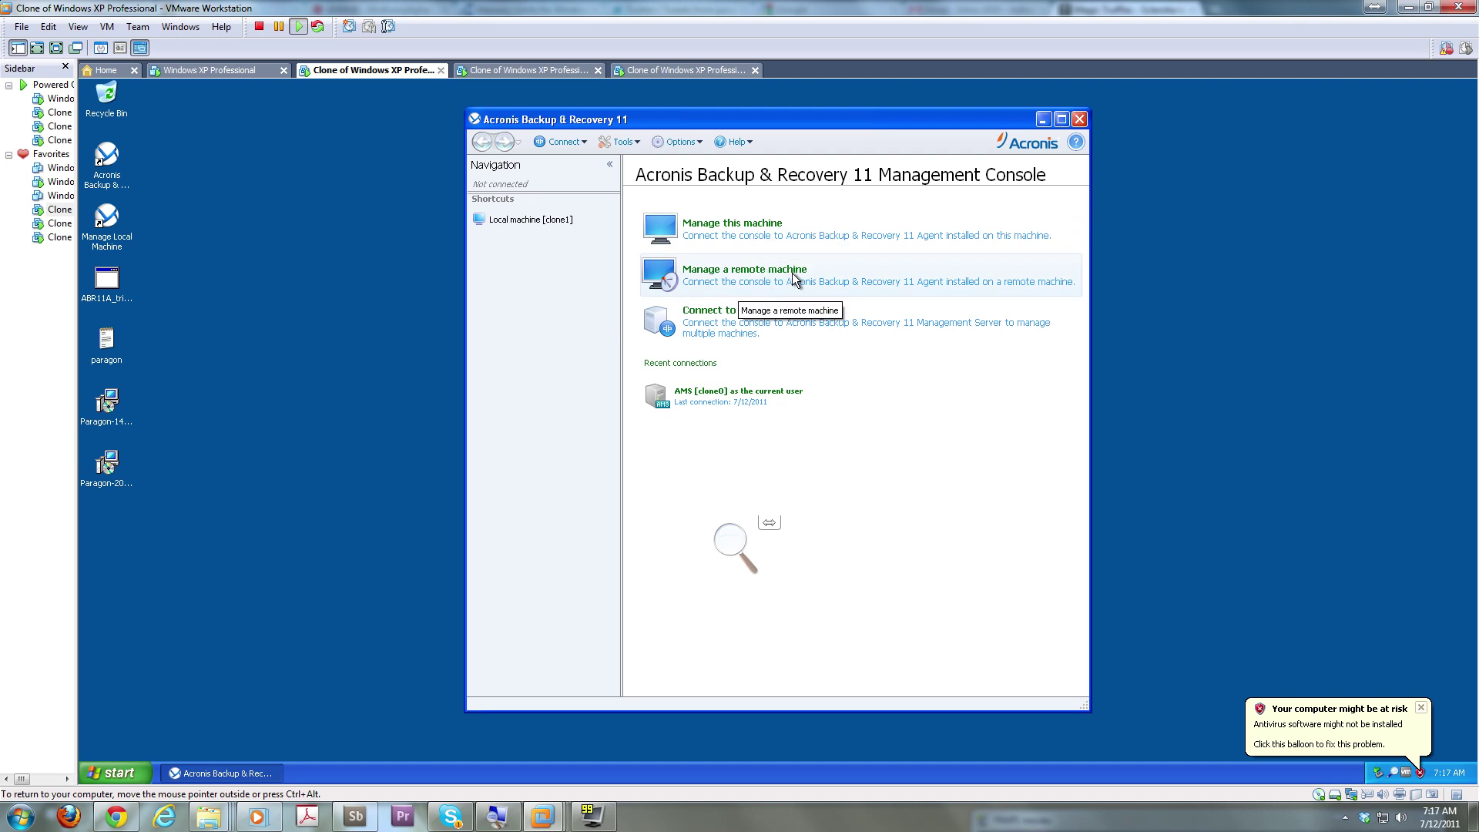
{"action": "left_click", "coordinate": [737, 322]}
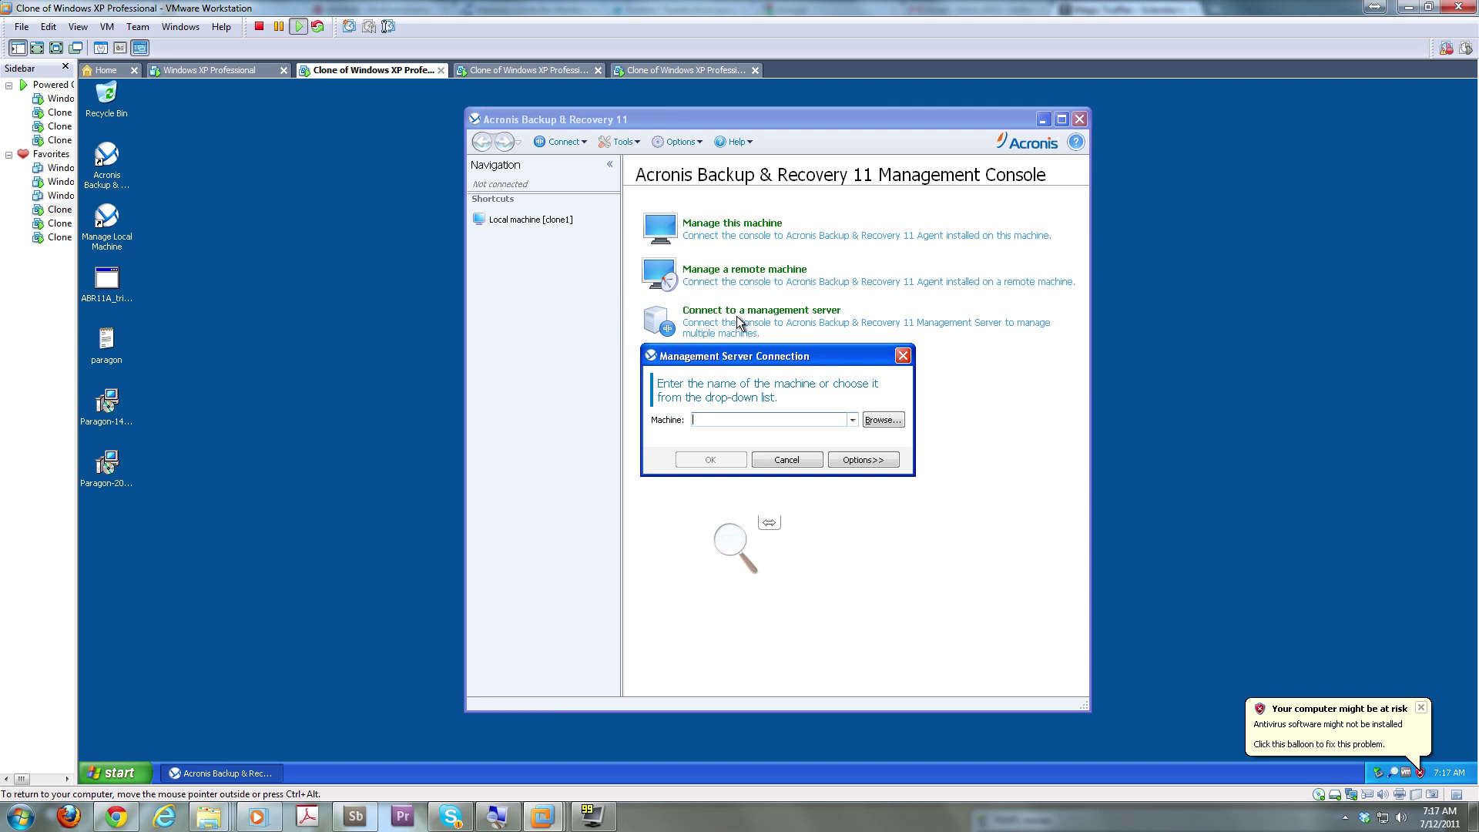
{"action": "type", "text": "clone0"}
{"action": "key", "text": "Return"}
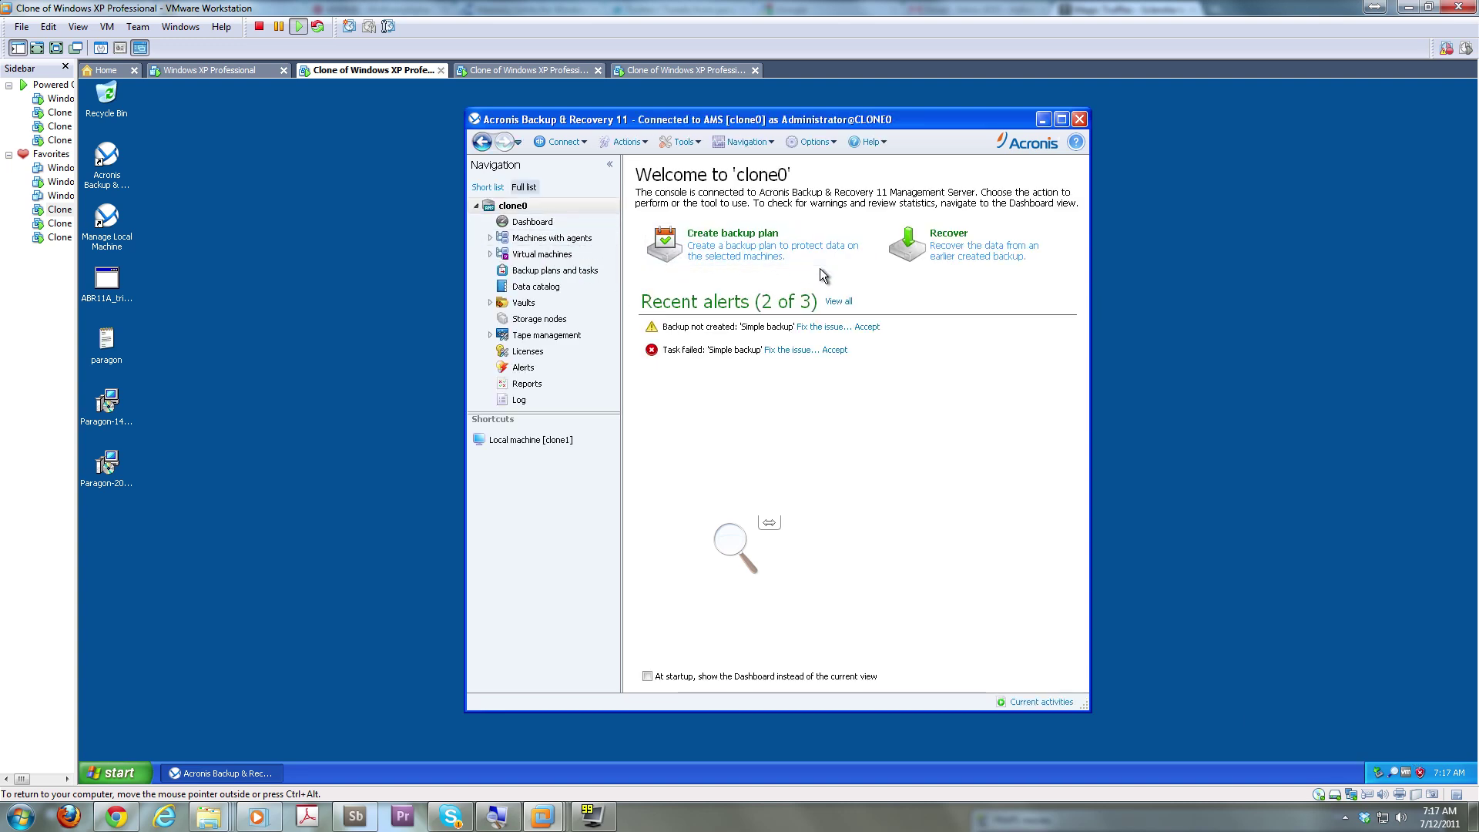
On local machine clone1, start a Back up now with centralized vault The Vault as location
{"action": "left_click", "coordinate": [543, 440]}
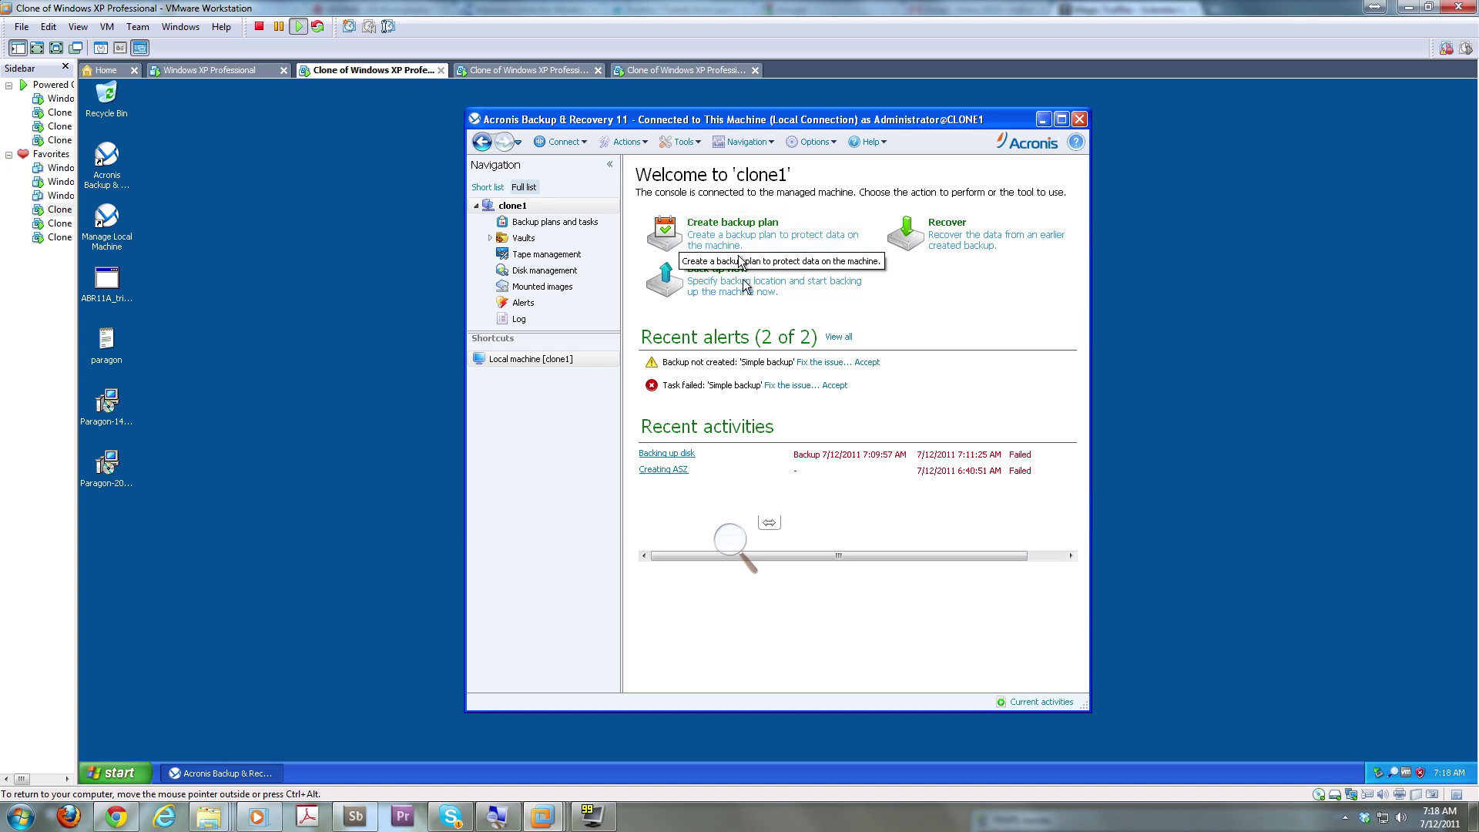
{"action": "left_click", "coordinate": [745, 287]}
{"action": "left_click", "coordinate": [746, 288]}
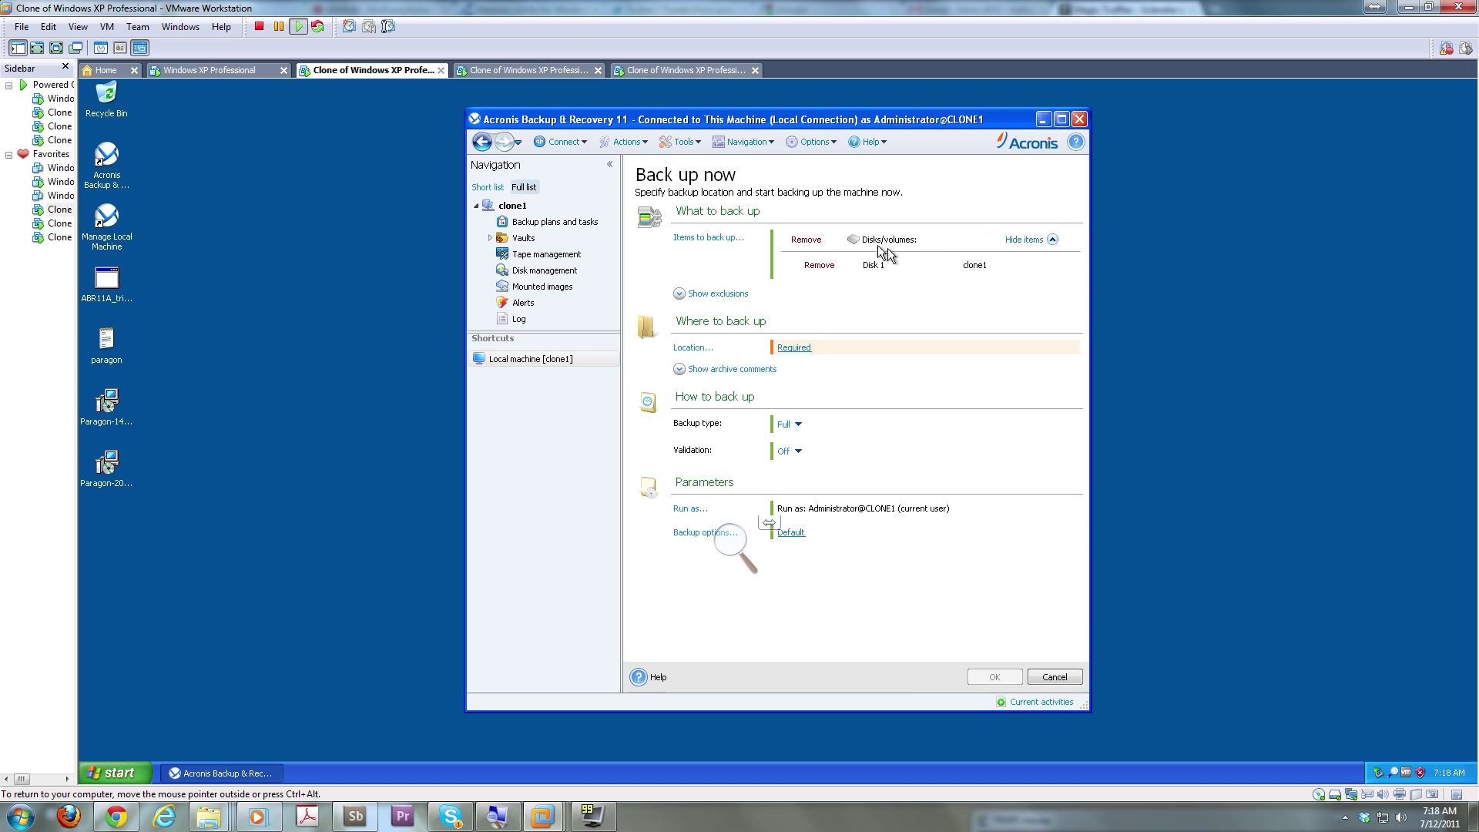
{"action": "left_click", "coordinate": [794, 348]}
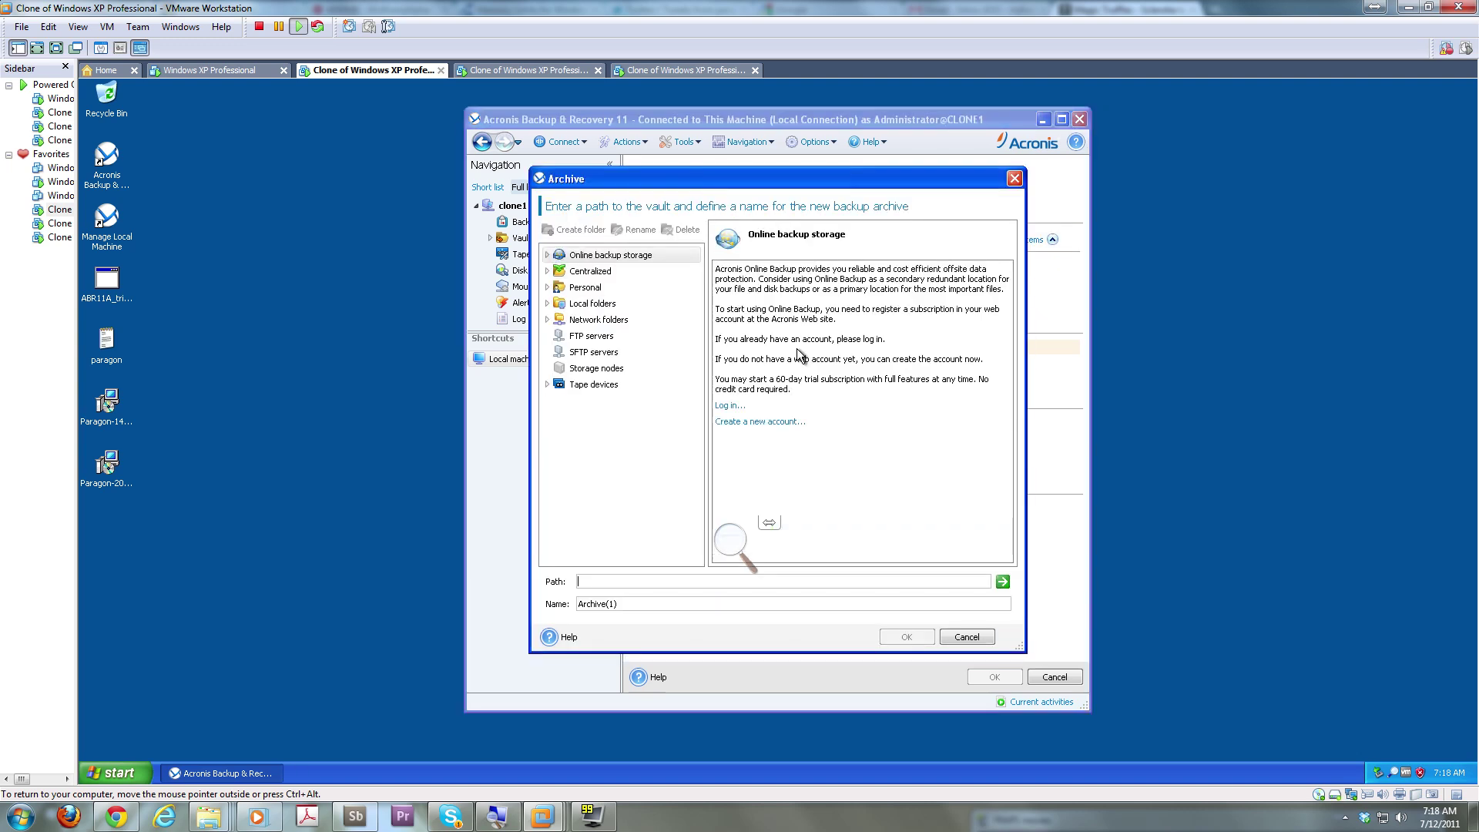
{"action": "left_click", "coordinate": [557, 272]}
{"action": "left_click", "coordinate": [547, 271]}
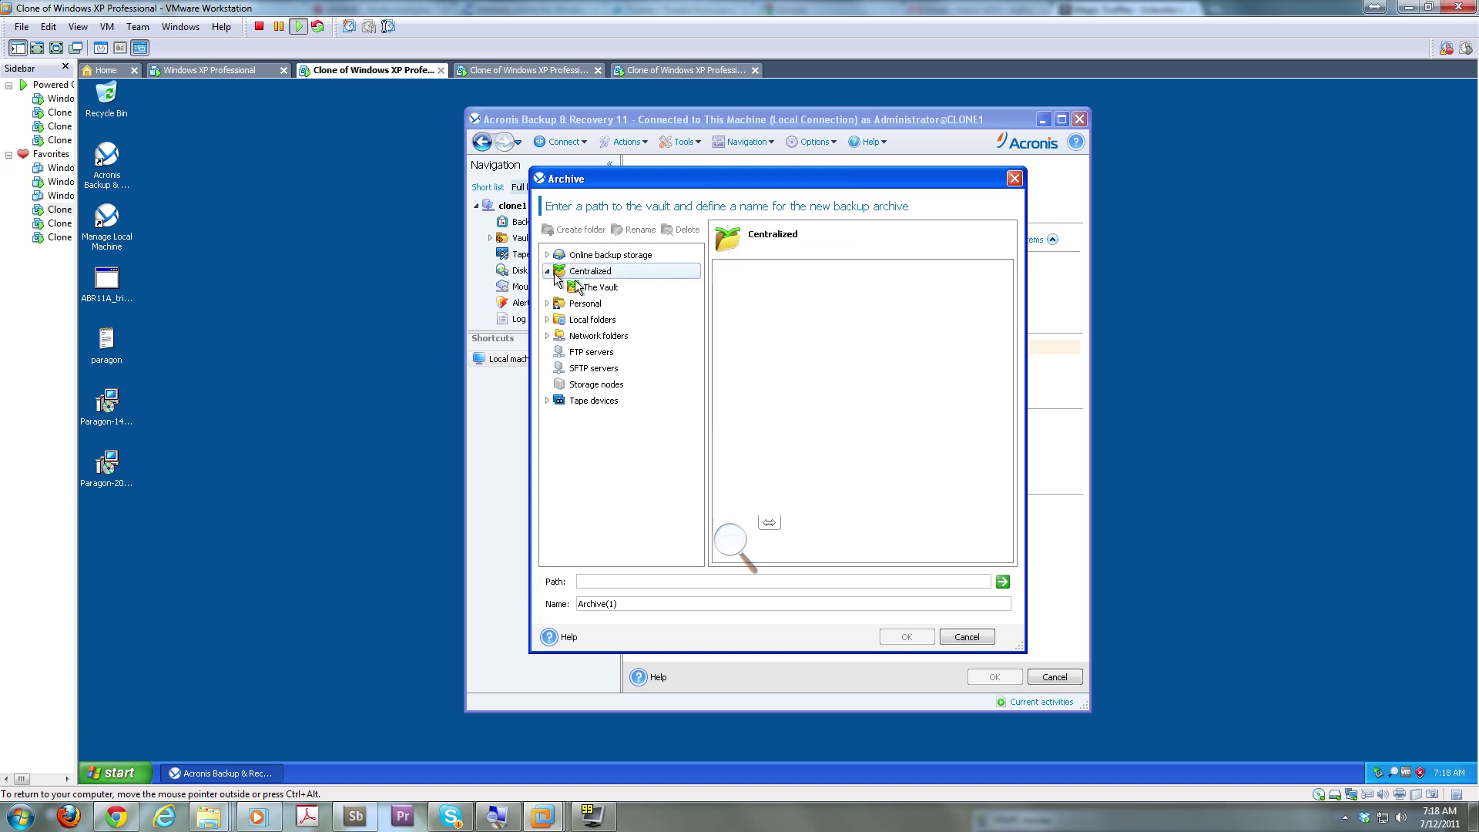
{"action": "left_click", "coordinate": [578, 287]}
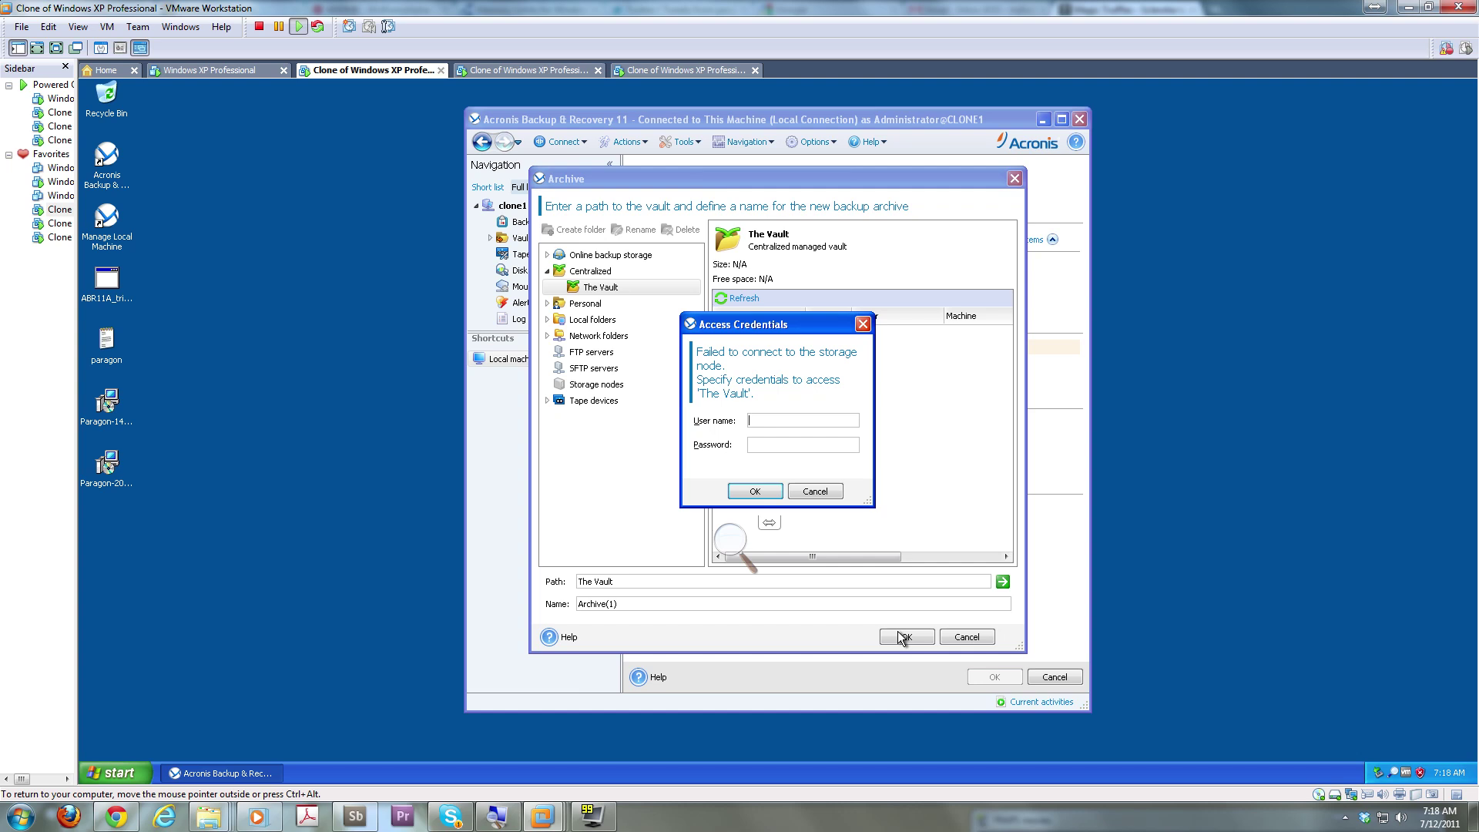
Enter the clone0 Administrator credentials for The Vault and choose existing Archive(1) as destination
{"action": "type", "text": "LONE0\\Administrator****"}
{"action": "key", "text": "BackSpace"}
{"action": "key", "text": "BackSpace"}
{"action": "key", "text": "BackSpace"}
{"action": "key", "text": "BackSpace"}
{"action": "type", "text": "*******"}
{"action": "key", "text": "Return"}
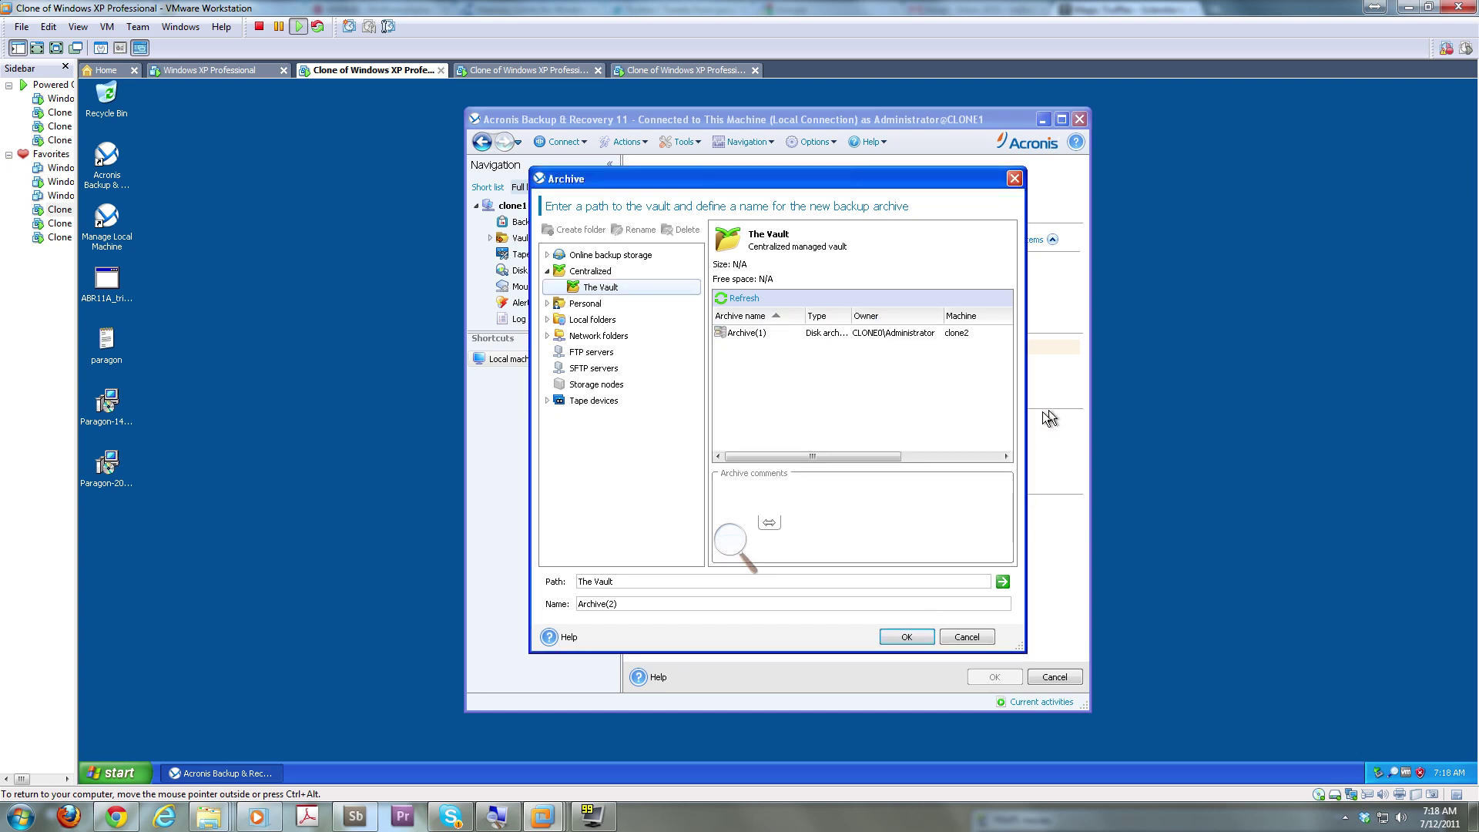
{"action": "left_click", "coordinate": [898, 332]}
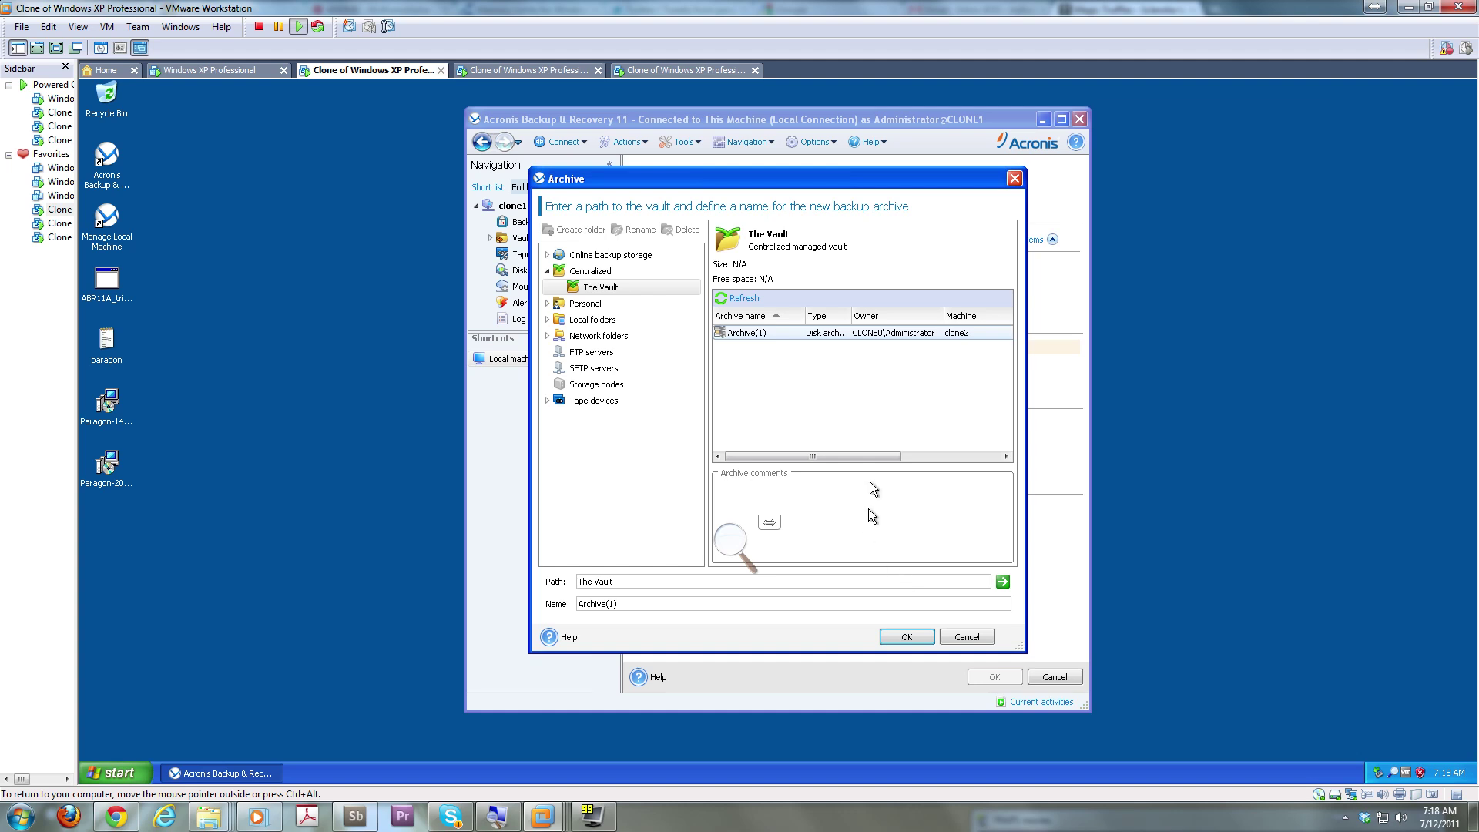
{"action": "left_click", "coordinate": [608, 288]}
{"action": "left_click", "coordinate": [590, 271]}
{"action": "left_click", "coordinate": [612, 289]}
{"action": "left_click", "coordinate": [912, 634]}
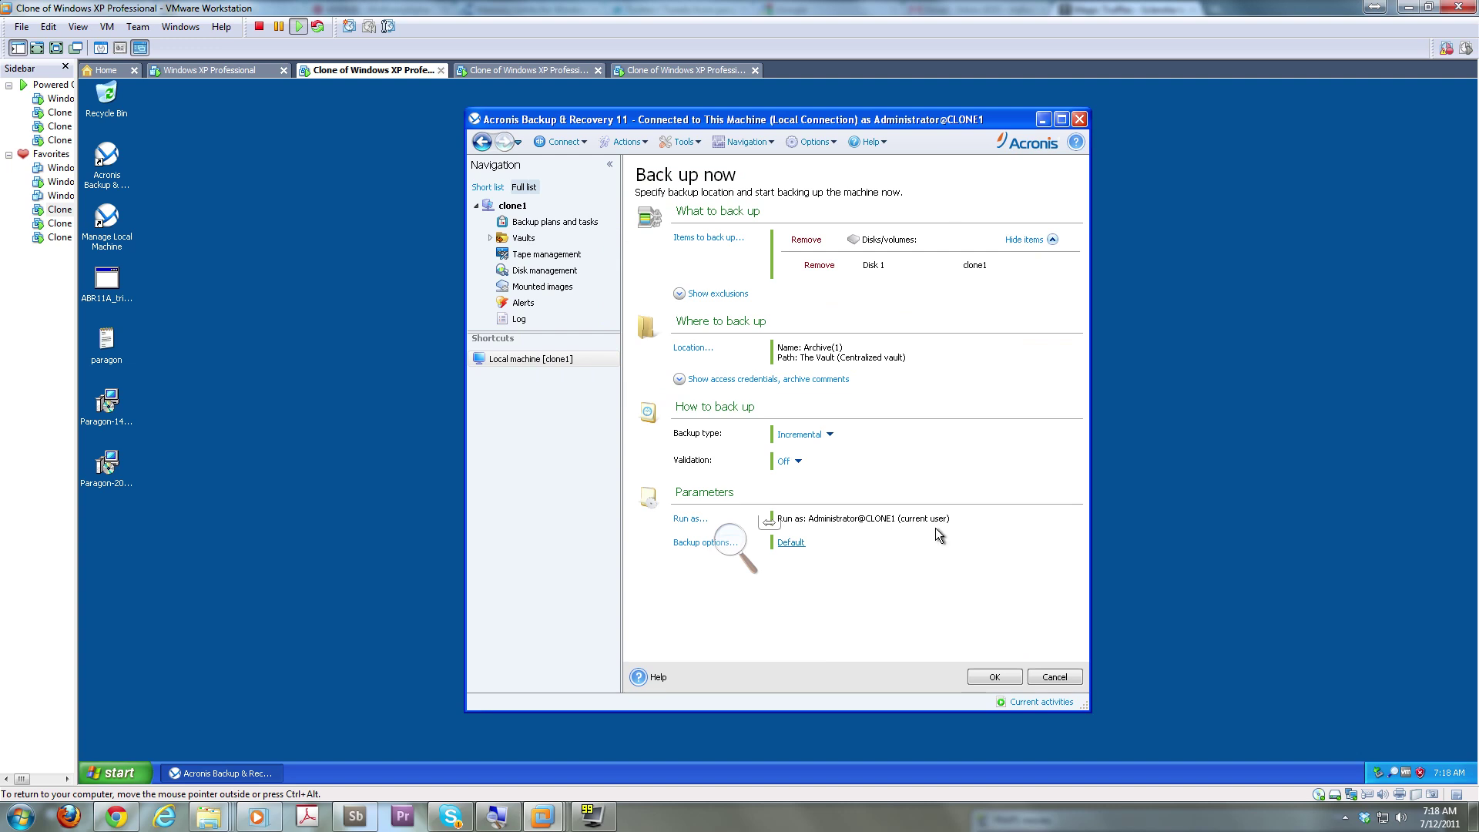
Keep the backup type Incremental with validation turned off
{"action": "left_click", "coordinate": [830, 434]}
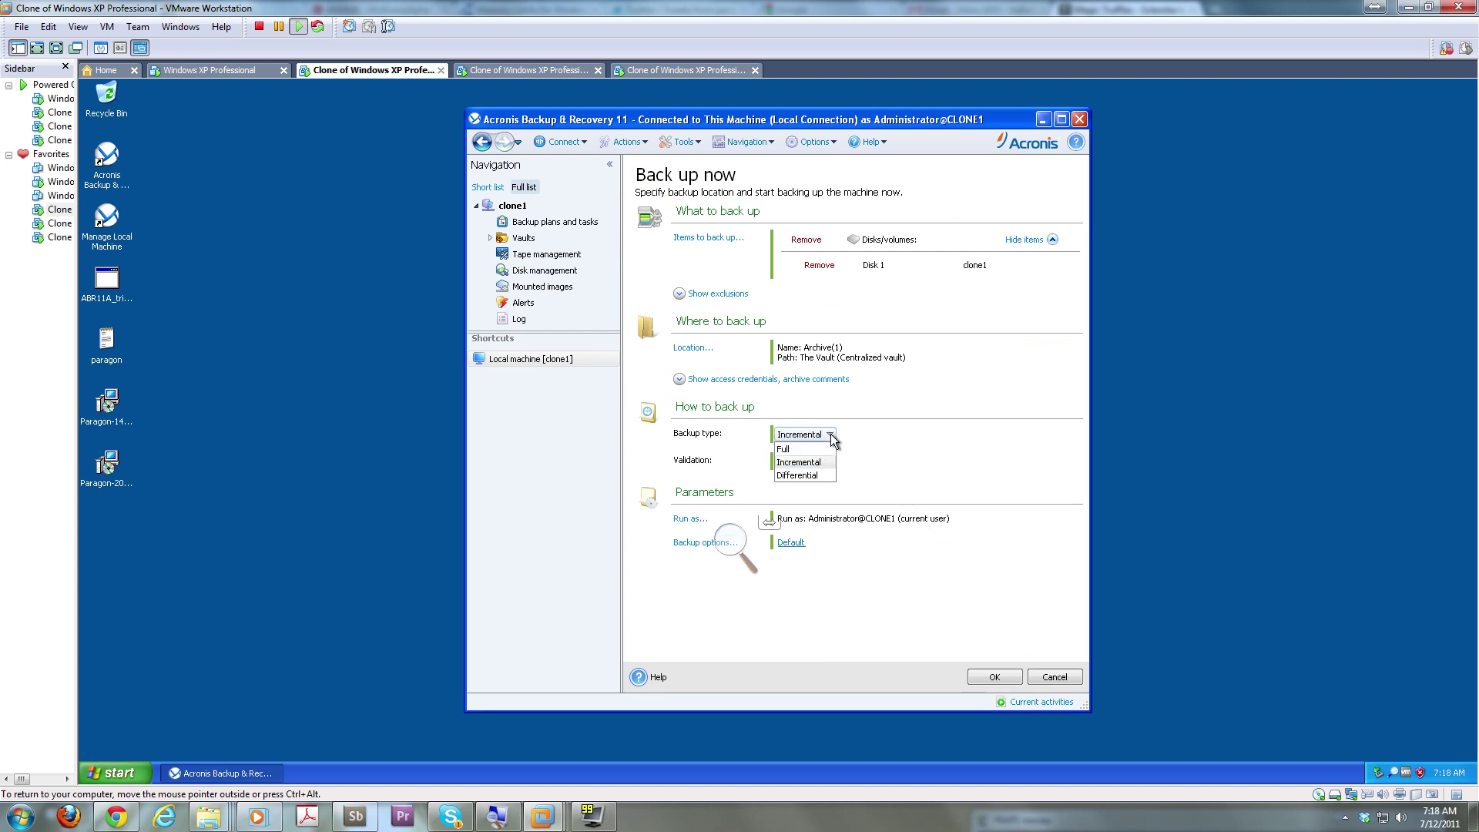
{"action": "left_click", "coordinate": [831, 434]}
{"action": "left_click", "coordinate": [830, 433]}
{"action": "left_click", "coordinate": [793, 461]}
{"action": "left_click", "coordinate": [795, 464]}
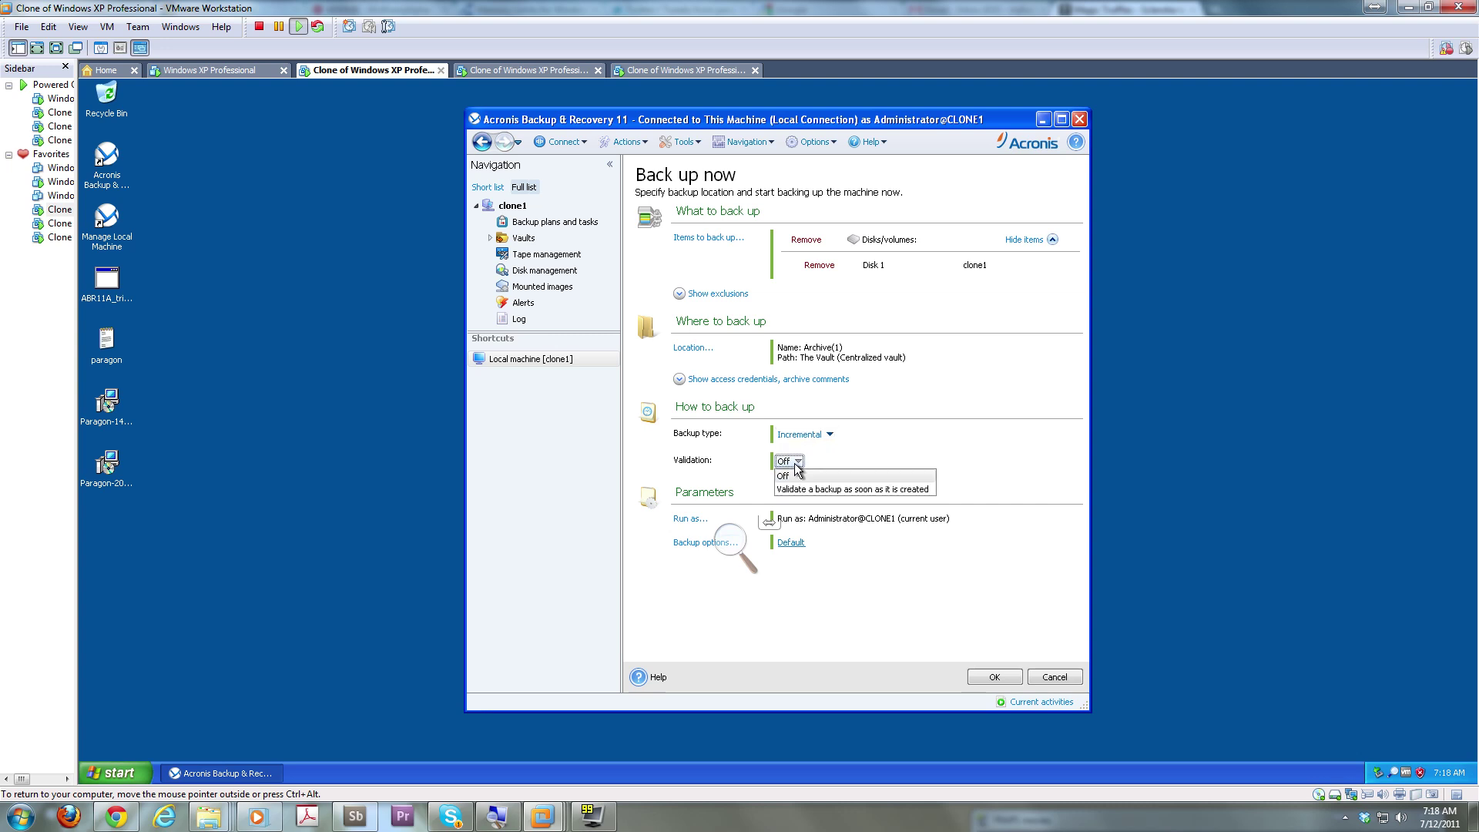
{"action": "left_click", "coordinate": [795, 464]}
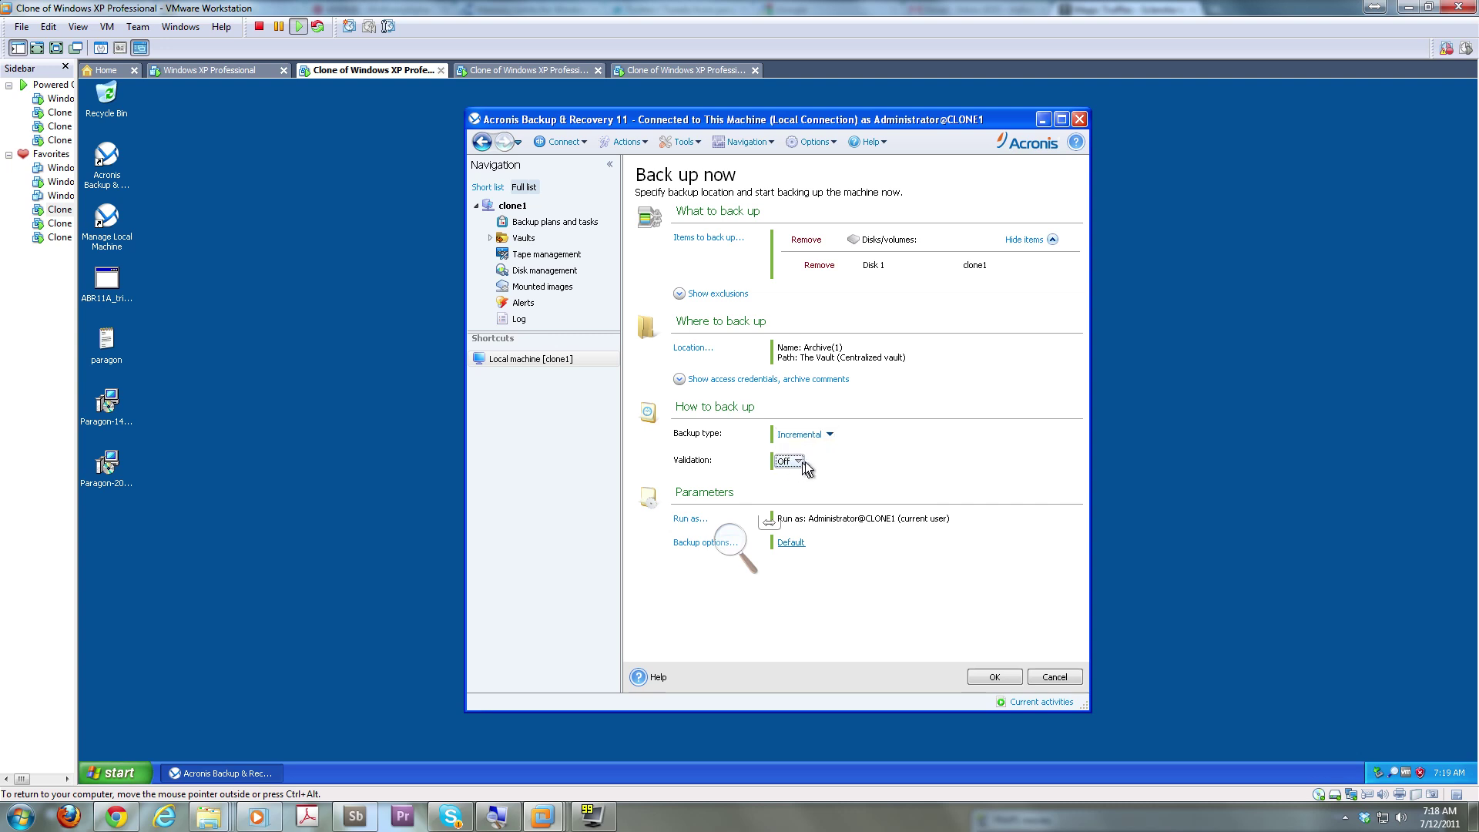
Run clone1's backup, close the details window, and dismiss the new-mail notification
{"action": "left_click", "coordinate": [996, 678]}
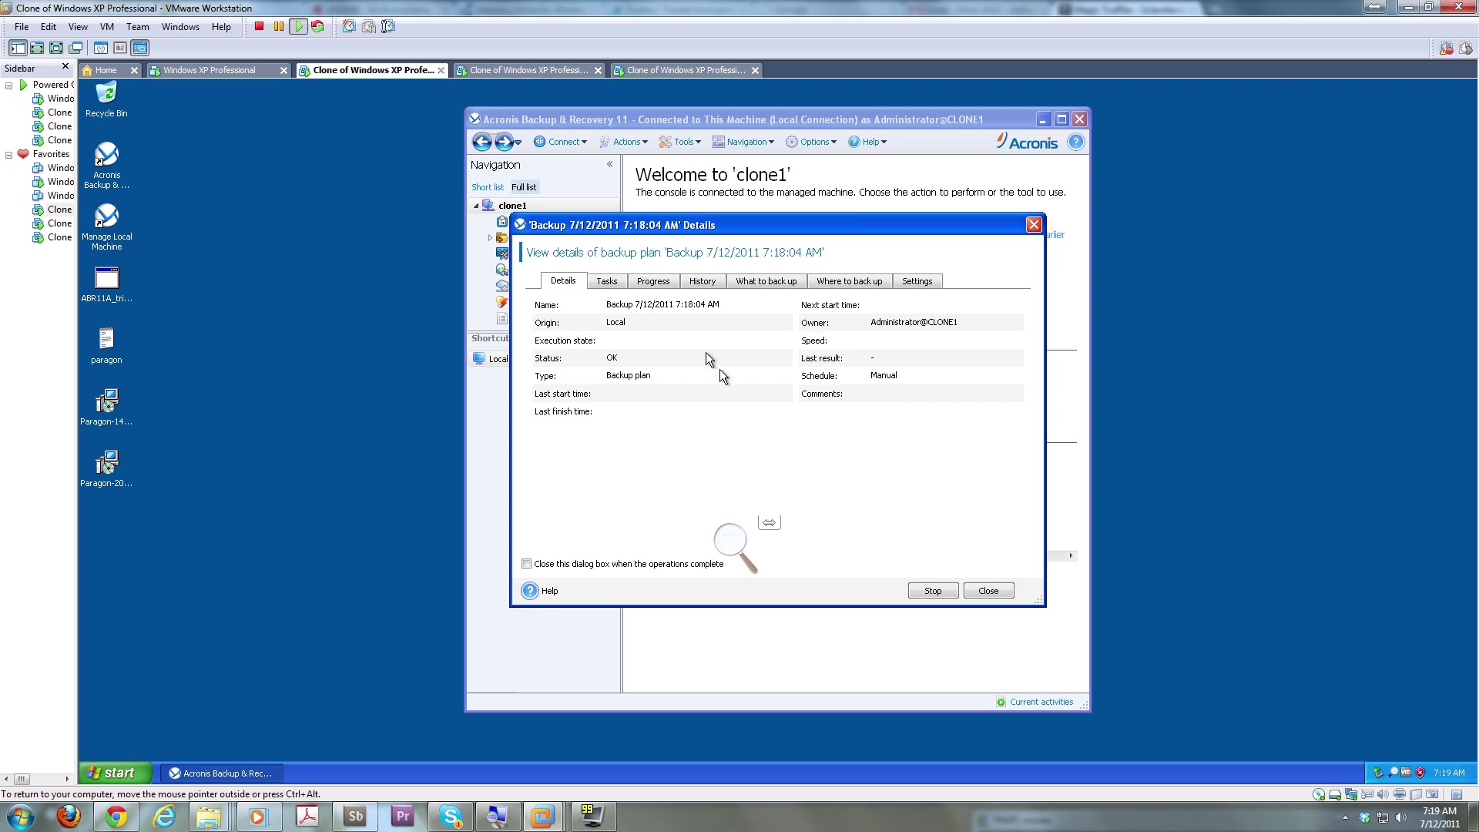
{"action": "left_click", "coordinate": [997, 589]}
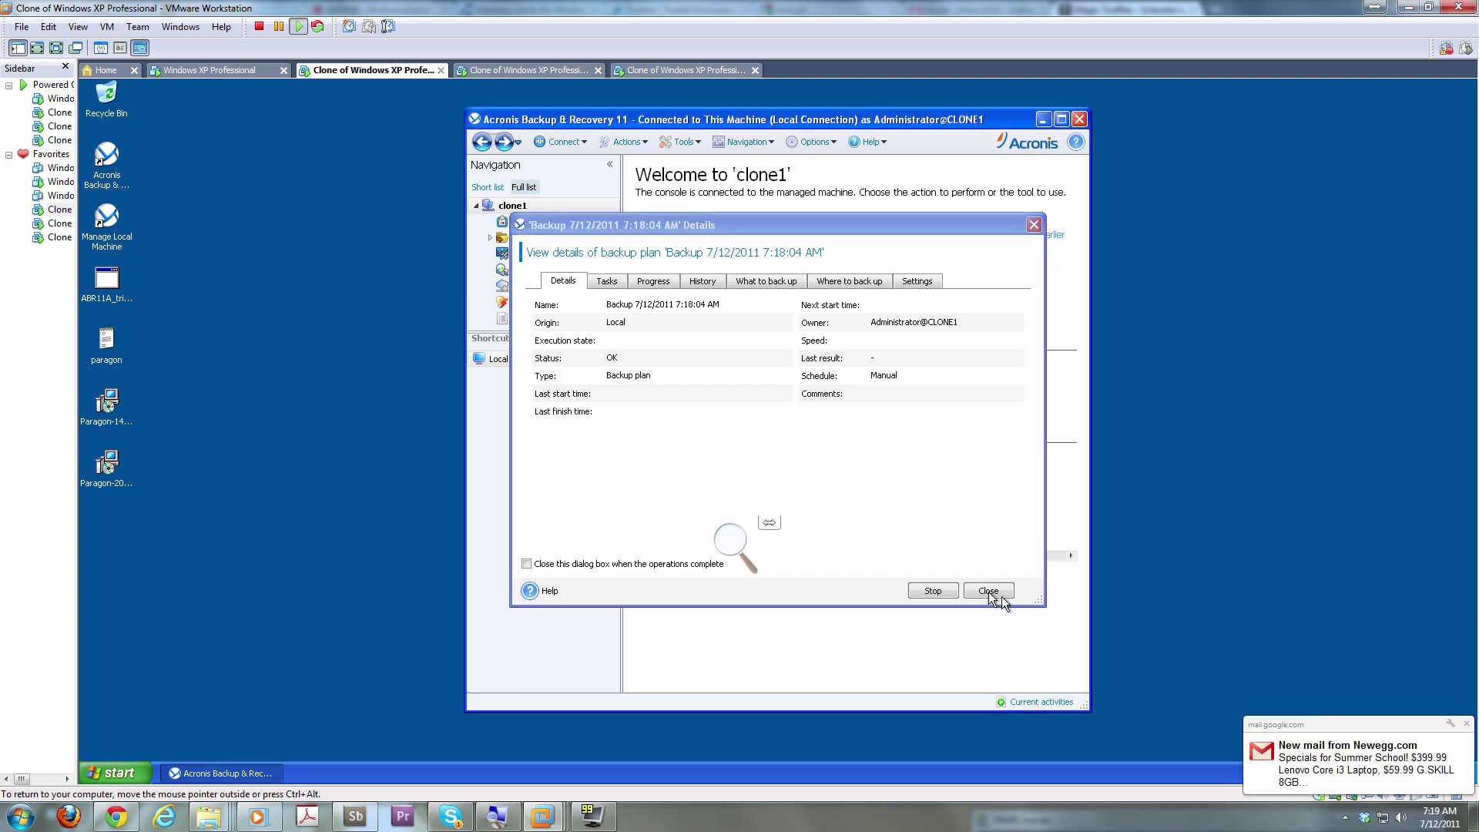
{"action": "left_click", "coordinate": [1466, 724]}
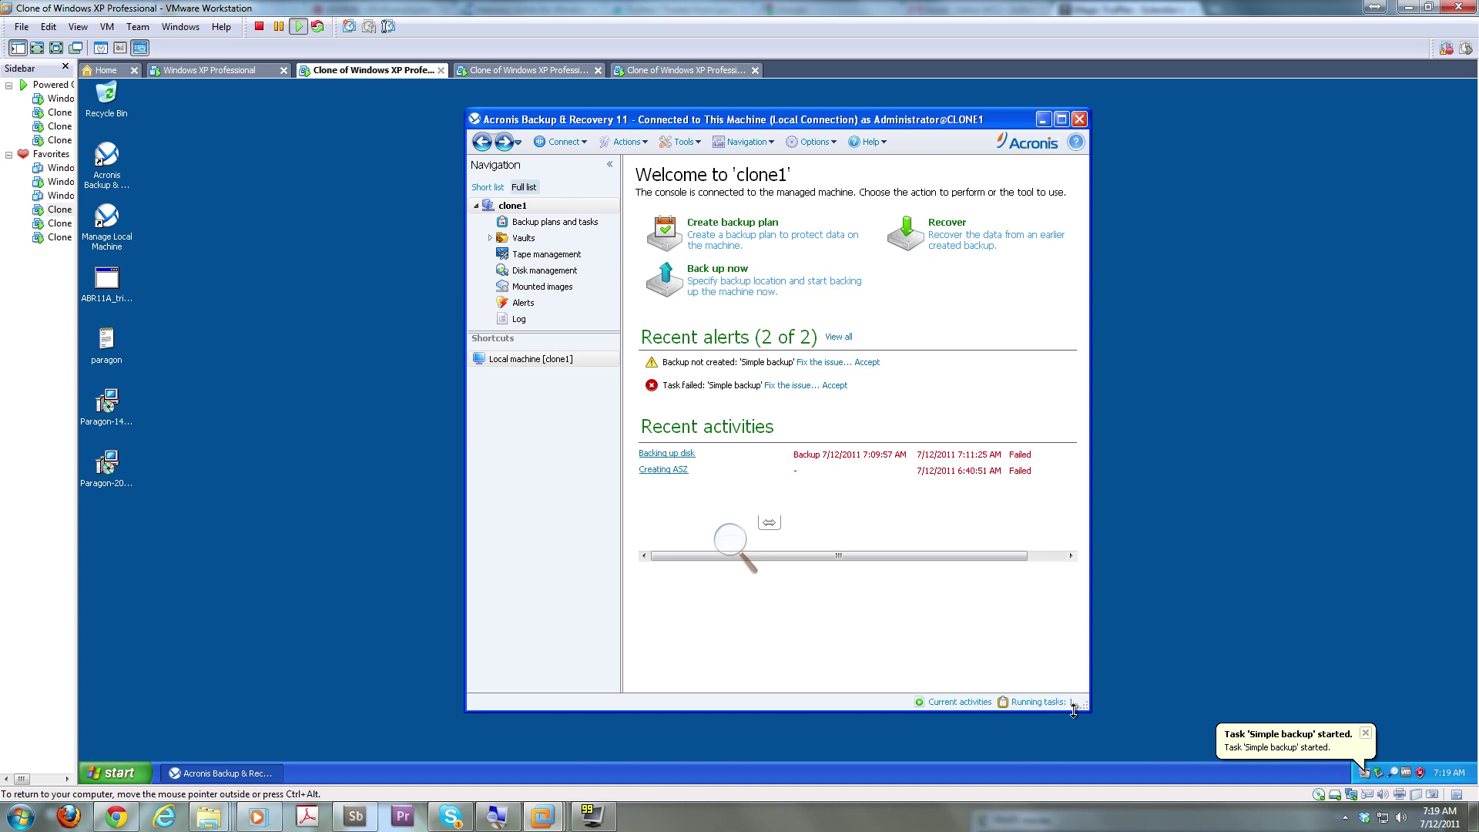
Check the last clone VM, release input, and switch to the Windows XP Professional VM's logon screen
{"action": "left_click", "coordinate": [686, 71]}
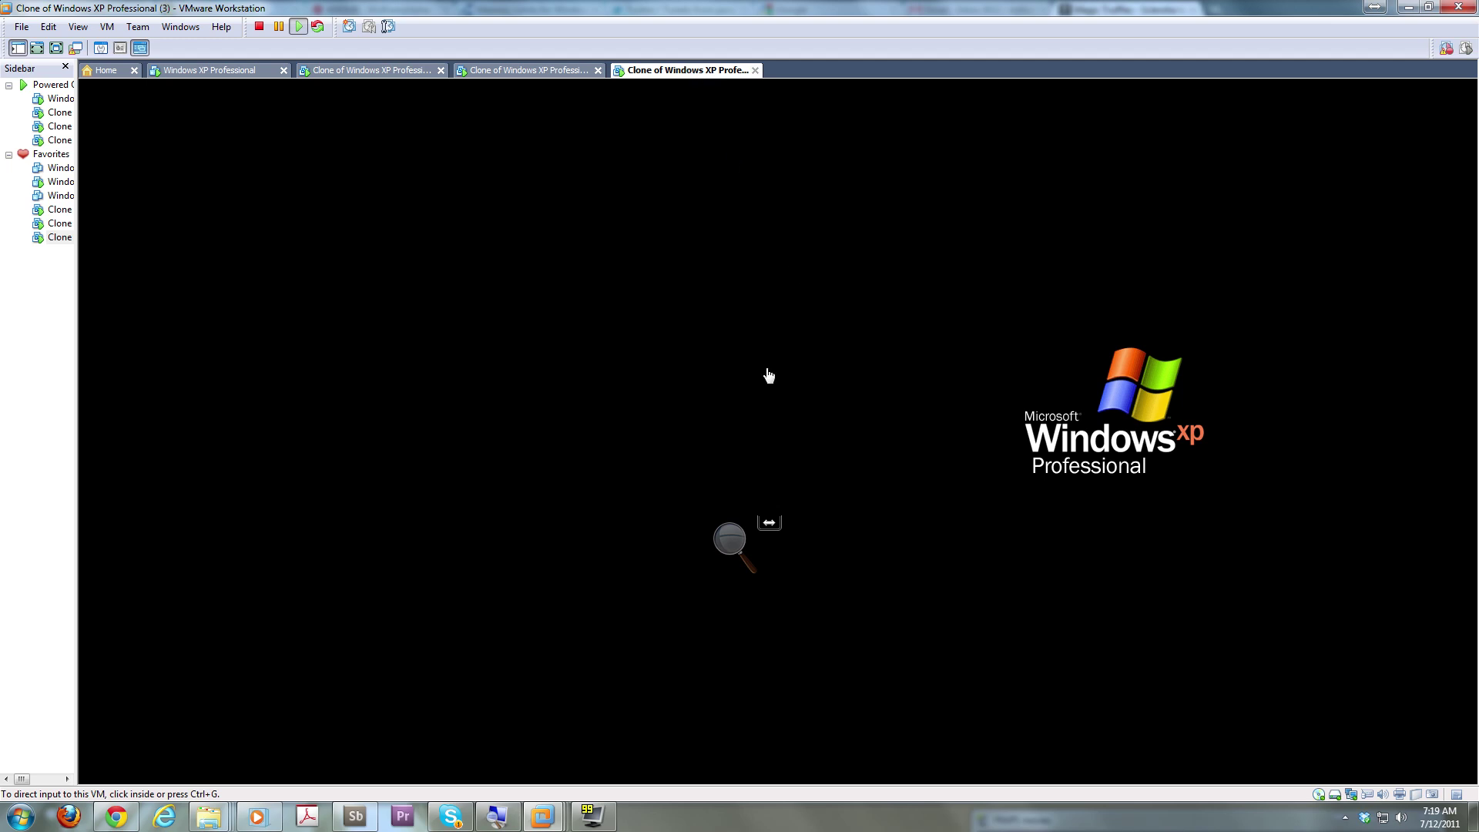
{"action": "left_click", "coordinate": [899, 377]}
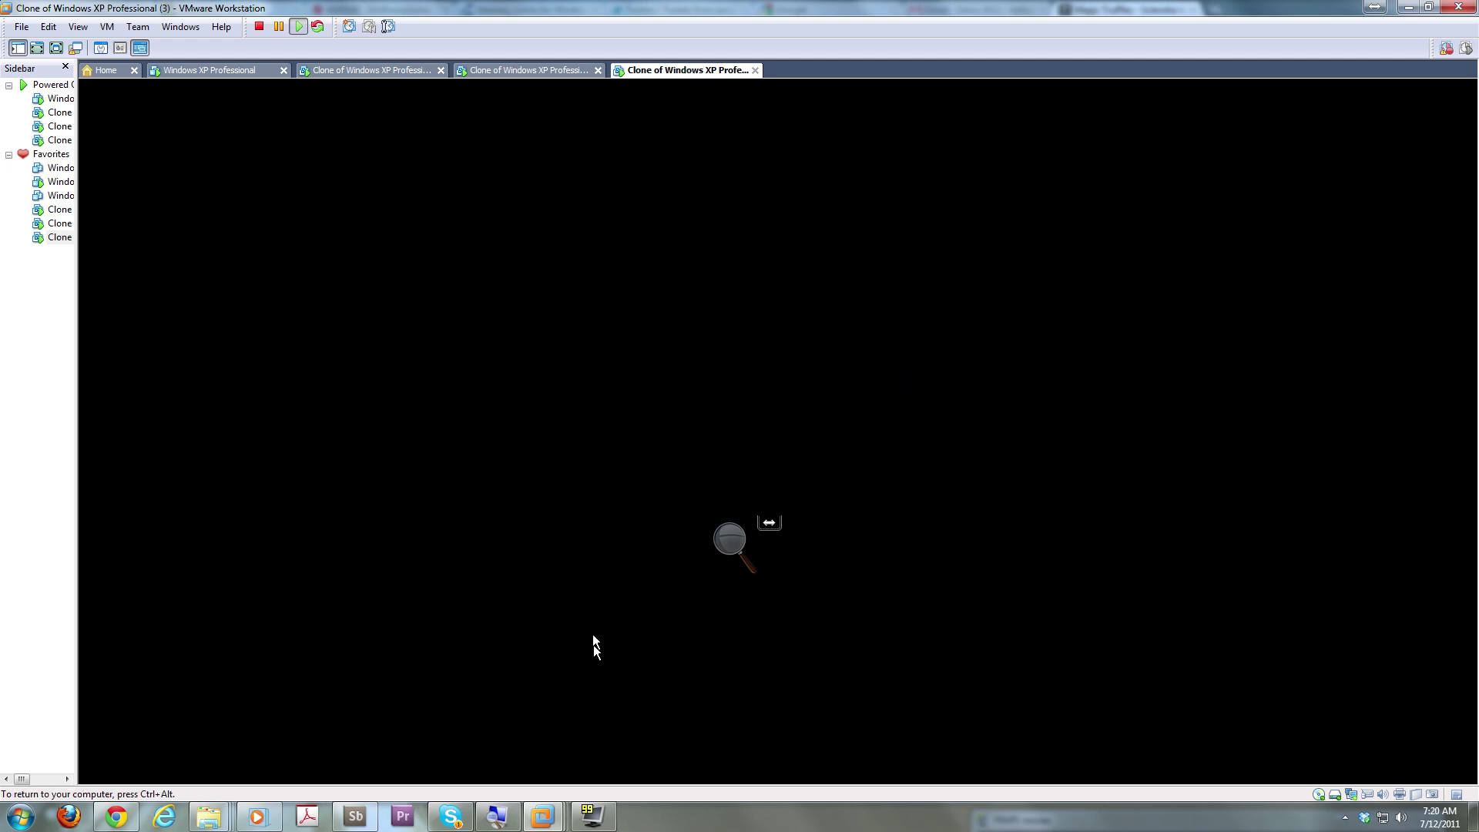
{"action": "key", "text": "ctrl+alt"}
{"action": "left_click", "coordinate": [236, 72]}
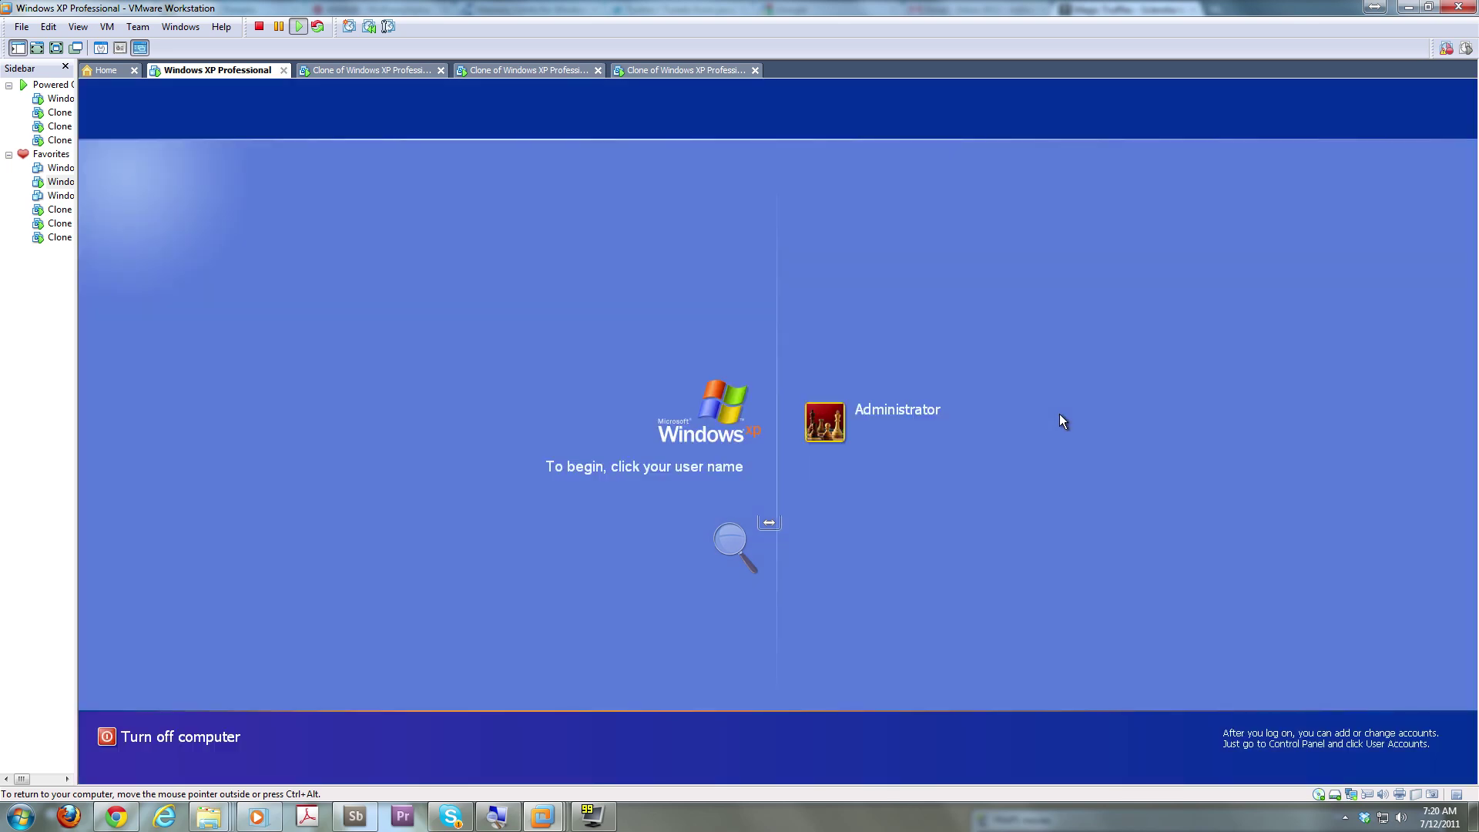
Log on to clone0 as Administrator and refresh Acronis's empty Centralized vaults list
{"action": "left_click", "coordinate": [836, 433]}
{"action": "type", "text": "••••••••"}
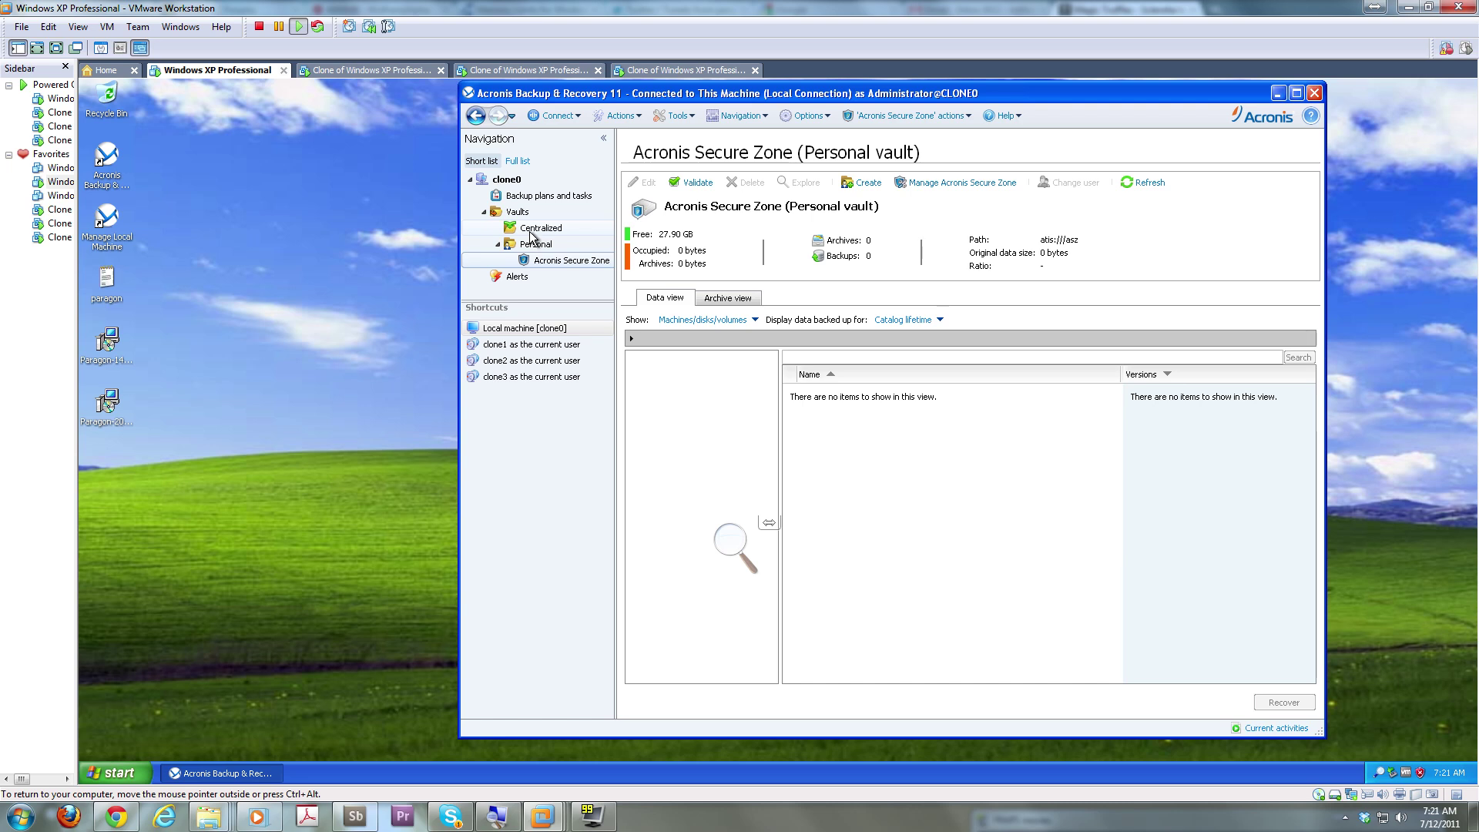
{"action": "left_click", "coordinate": [531, 231]}
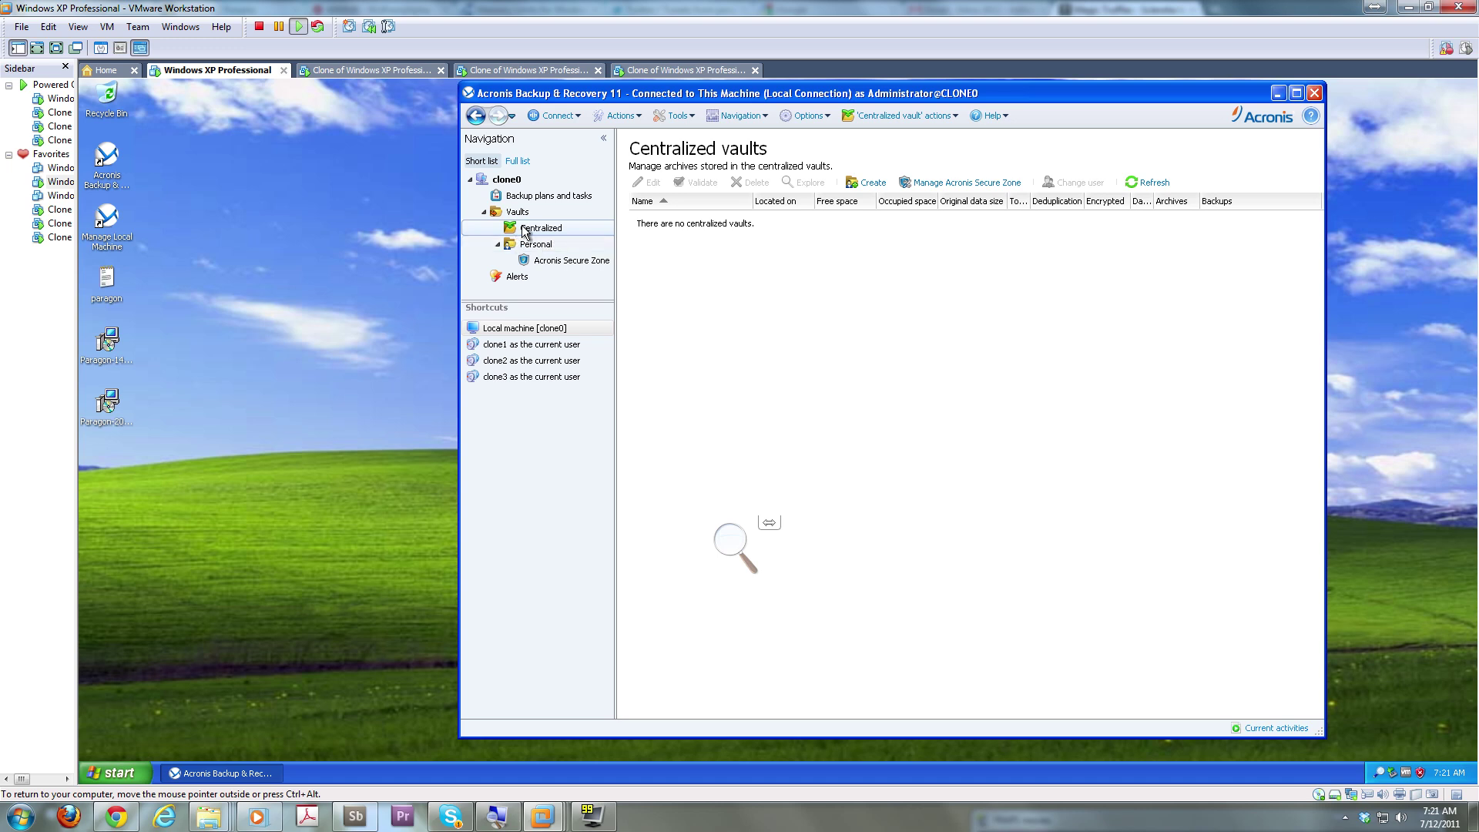
{"action": "right_click", "coordinate": [522, 229]}
{"action": "left_click", "coordinate": [550, 240]}
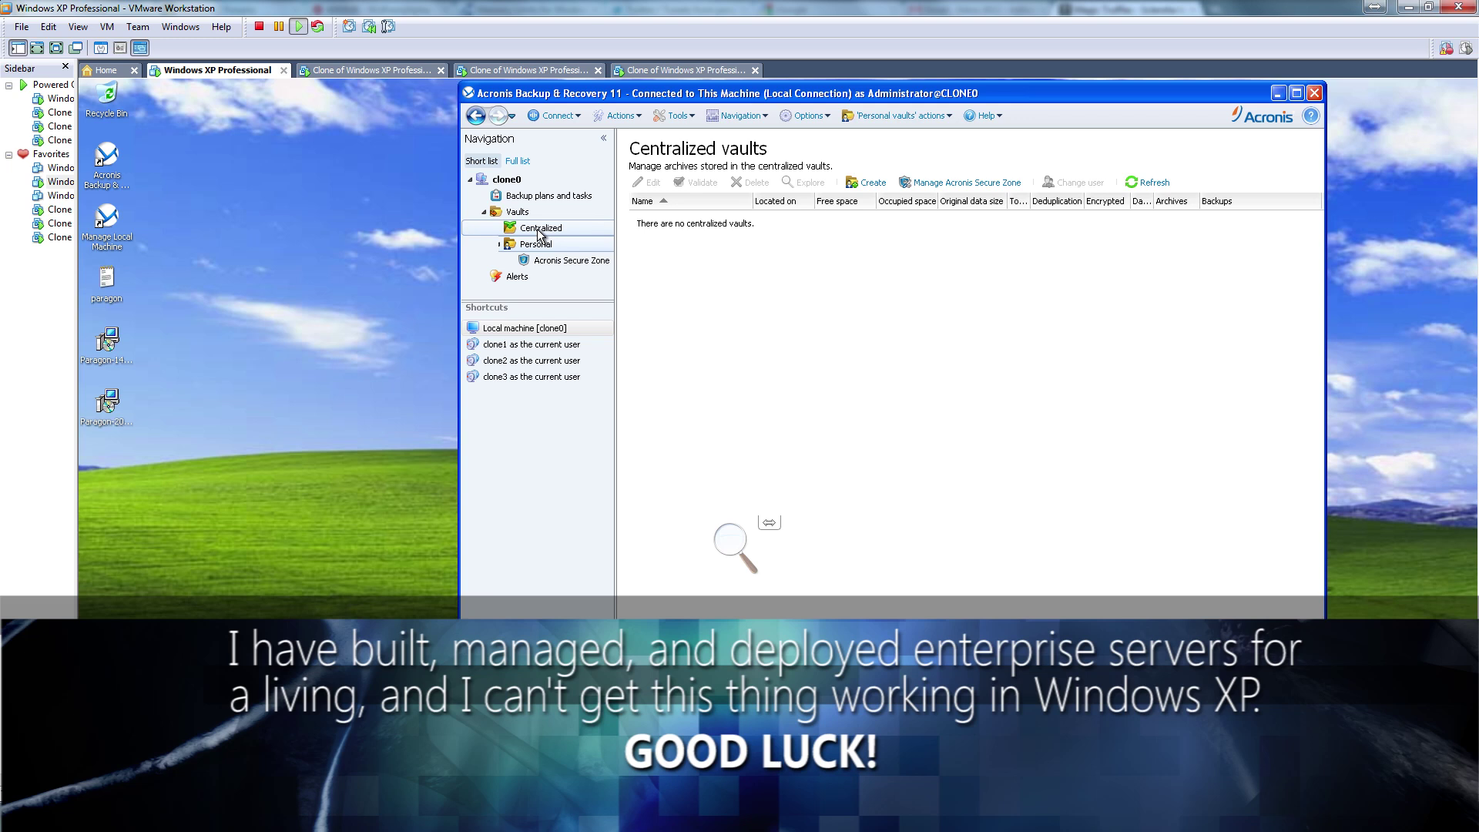
Revisit clone0's Centralized vaults, close the last clone tab, and expand Vaults on clone1
{"action": "left_click", "coordinate": [537, 229]}
{"action": "right_click", "coordinate": [538, 229]}
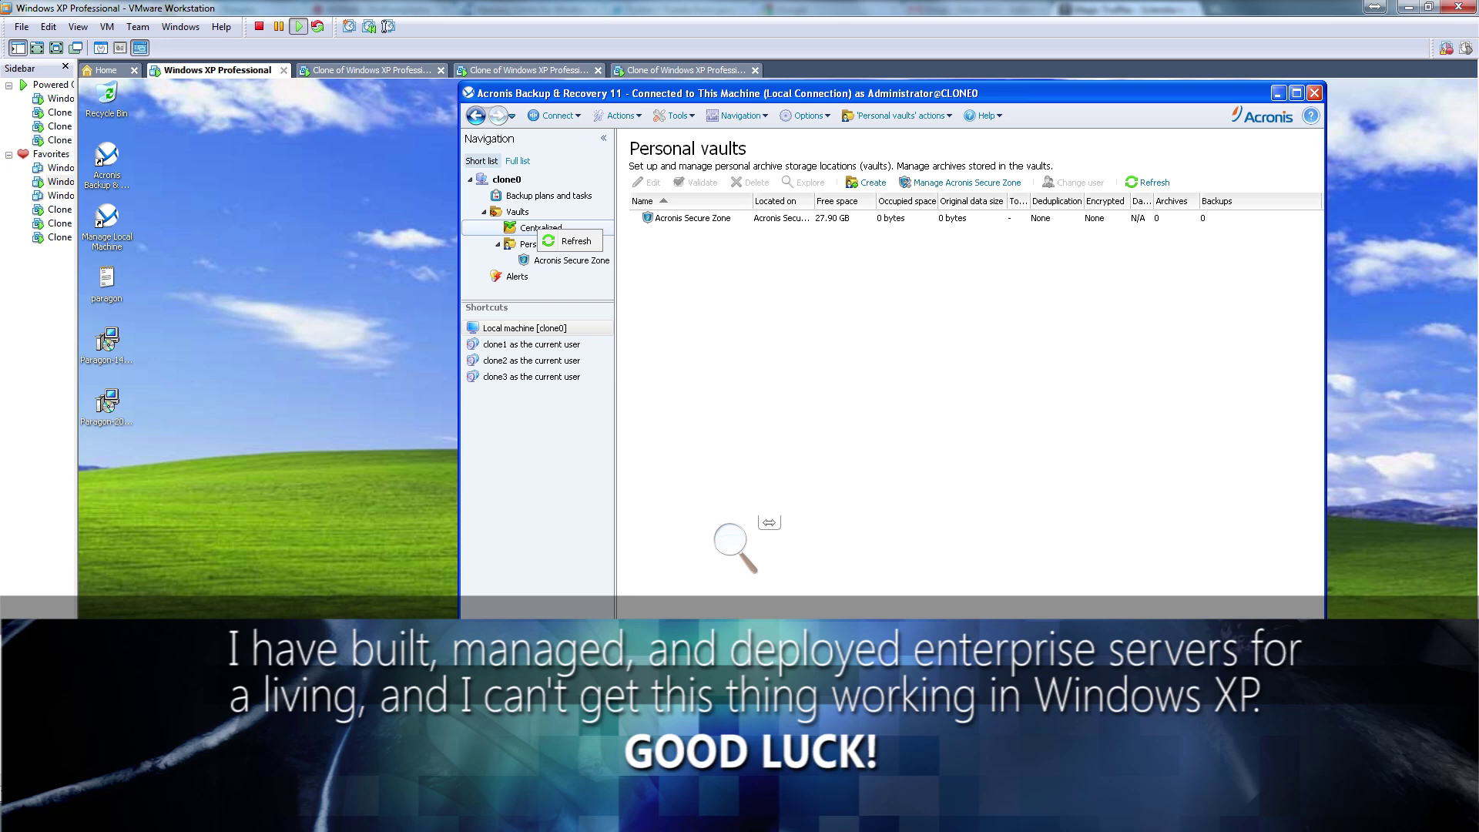
{"action": "left_click", "coordinate": [756, 70]}
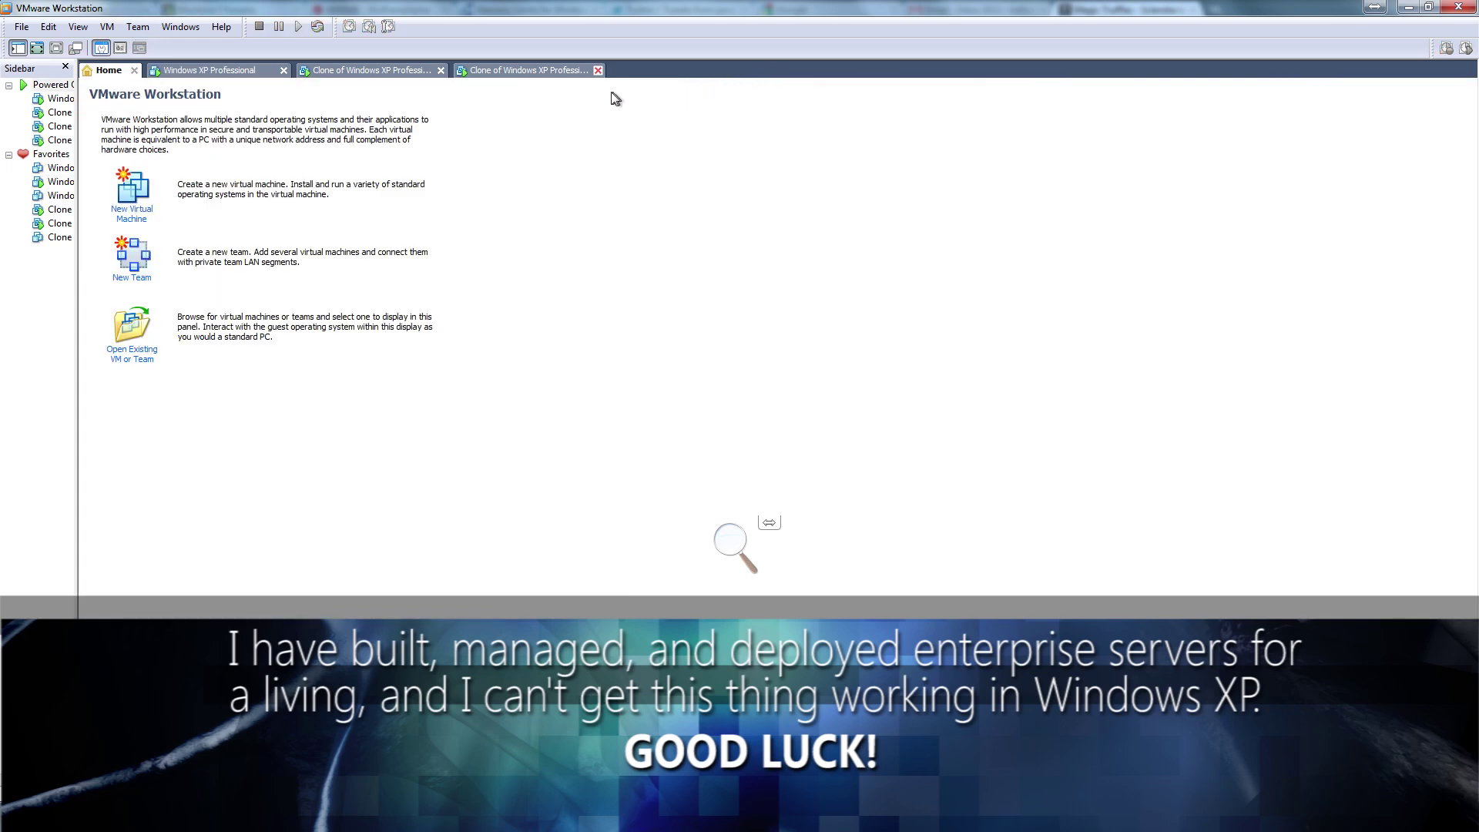
{"action": "left_click", "coordinate": [505, 74]}
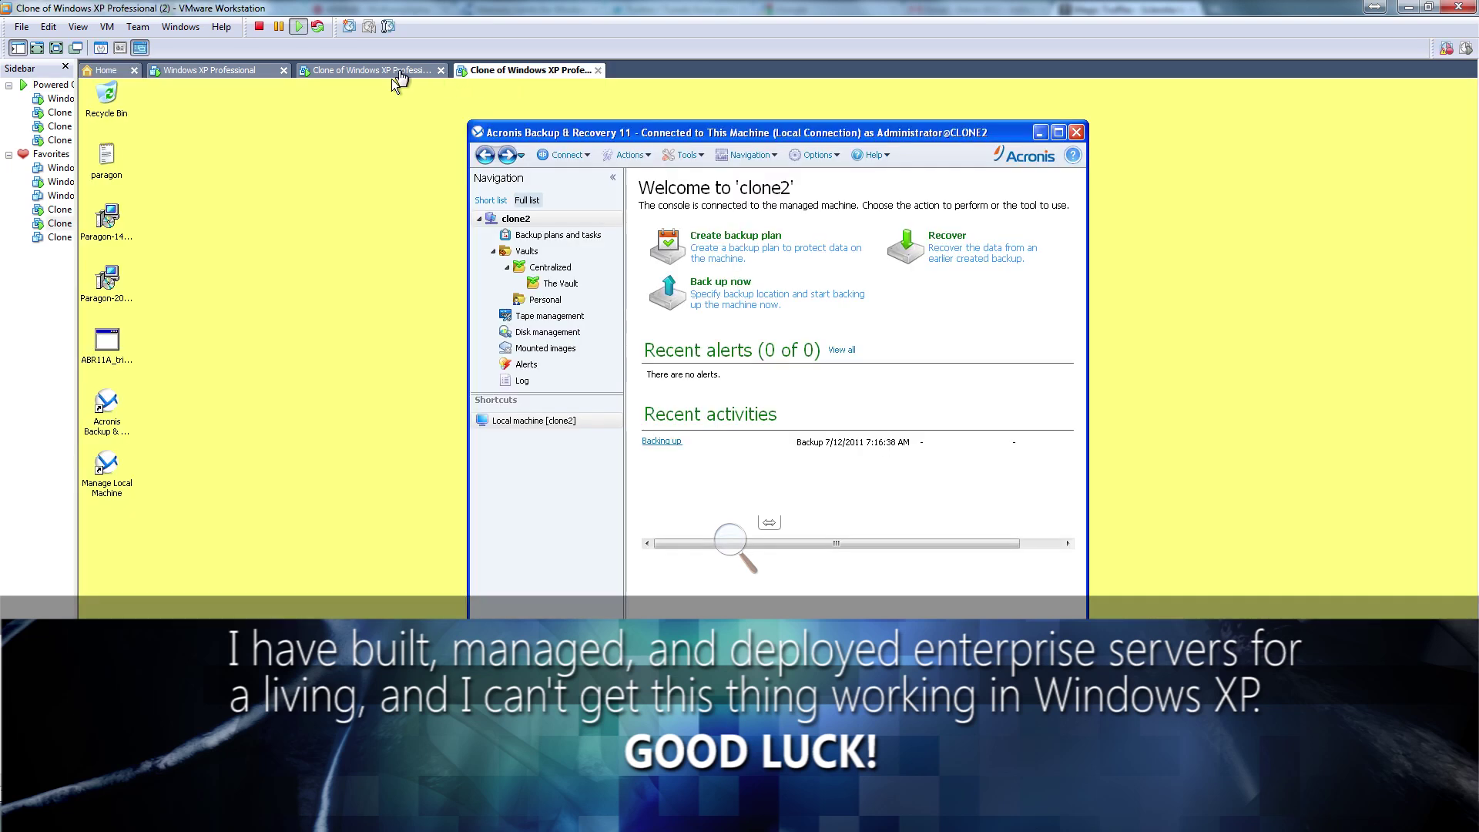
{"action": "left_click", "coordinate": [397, 74]}
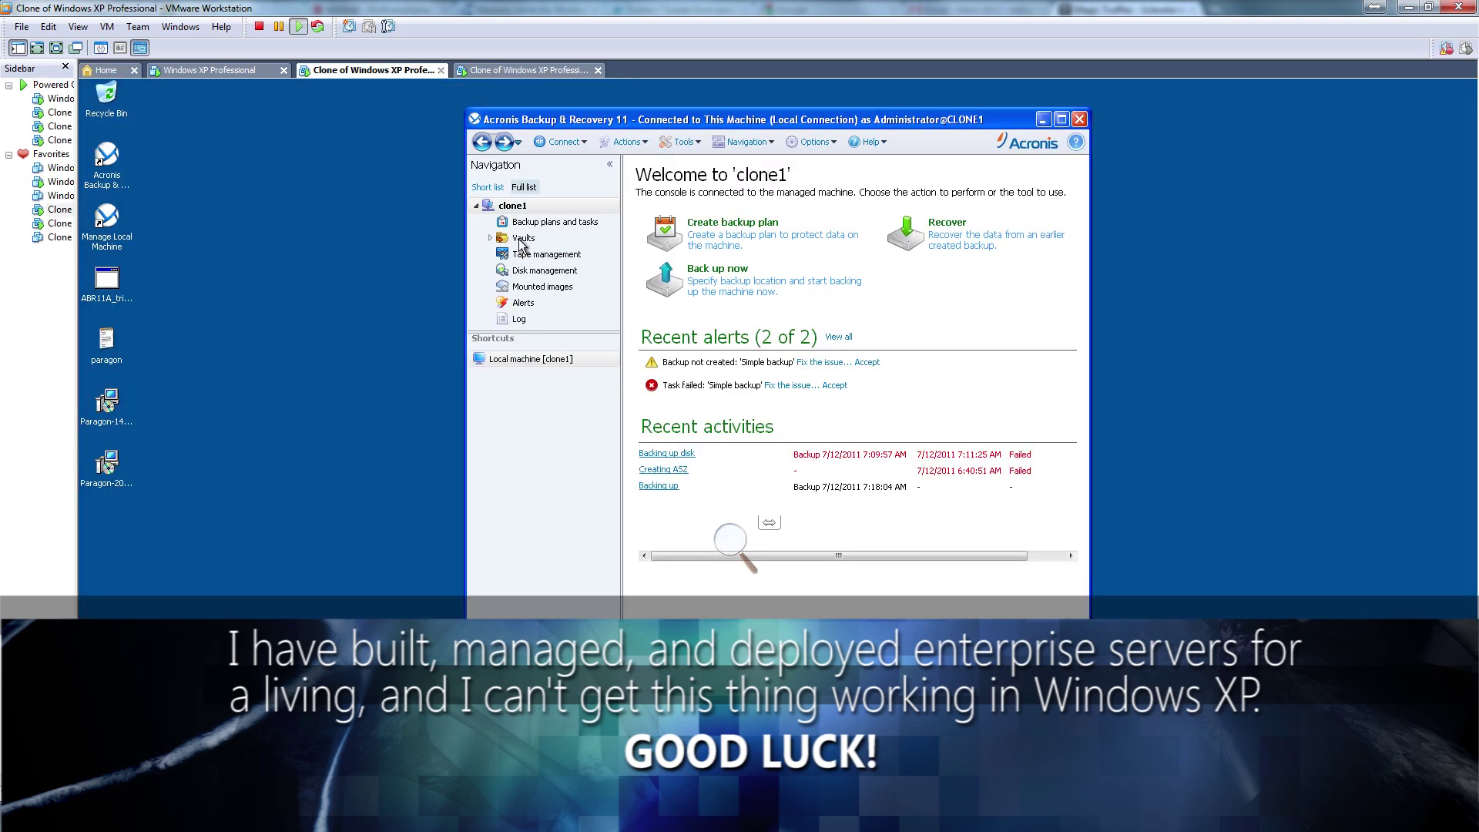
{"action": "left_click", "coordinate": [491, 243]}
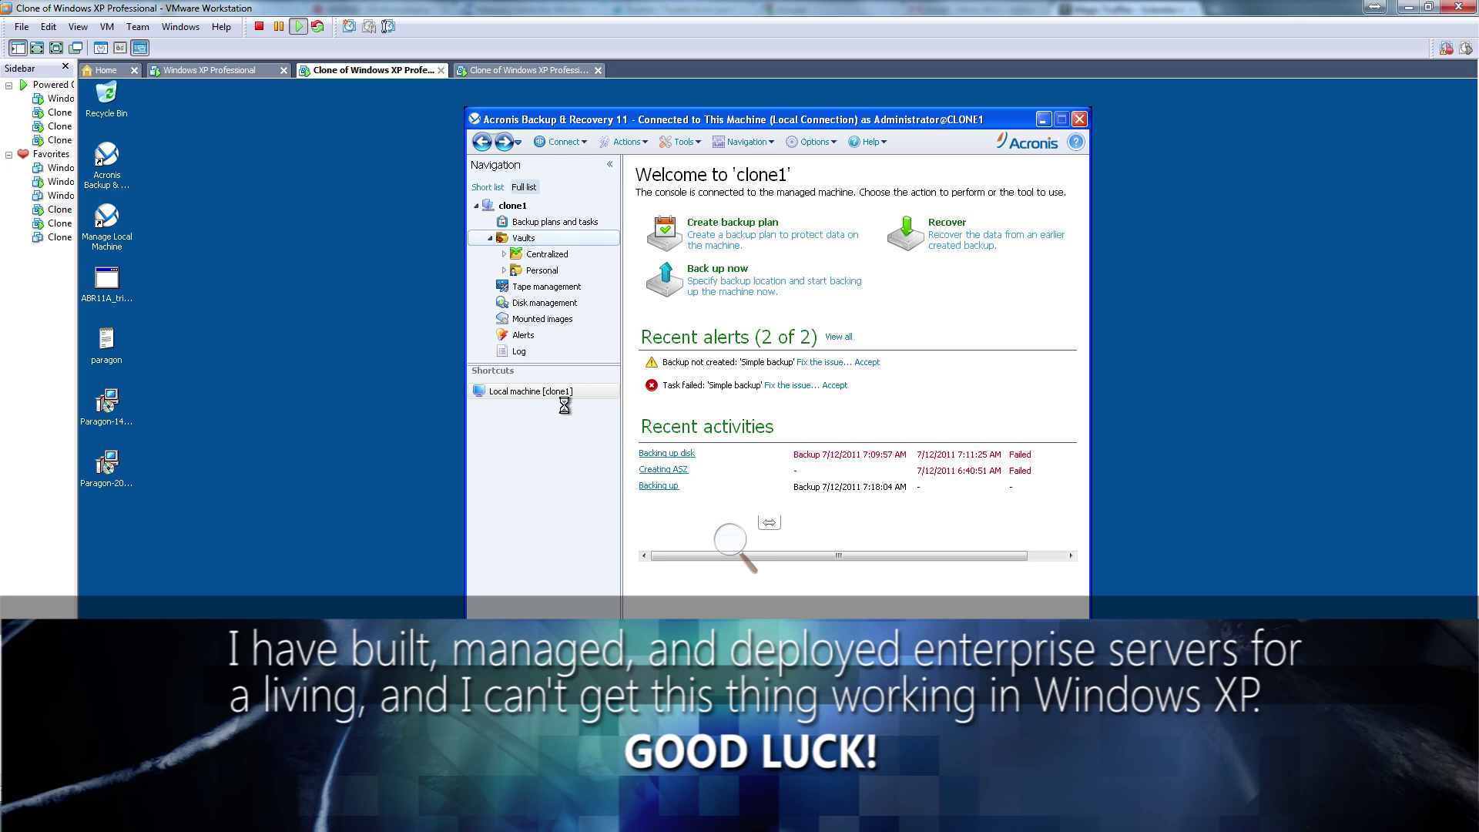
On clone0, check Centralized vaults, then view the Creating ASZ activity's progress from Welcome
{"action": "left_click", "coordinate": [241, 71]}
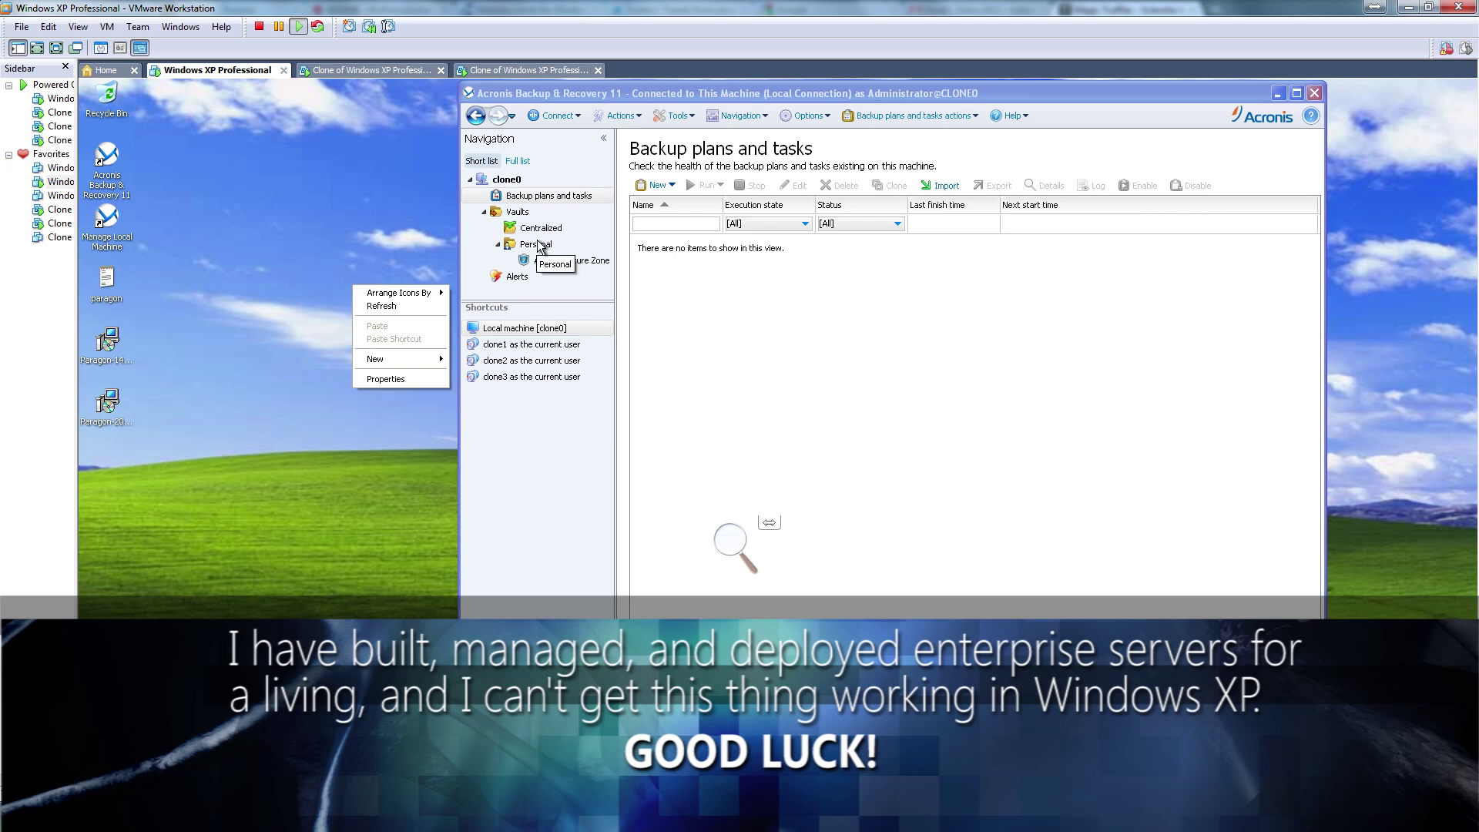
{"action": "left_click", "coordinate": [542, 232]}
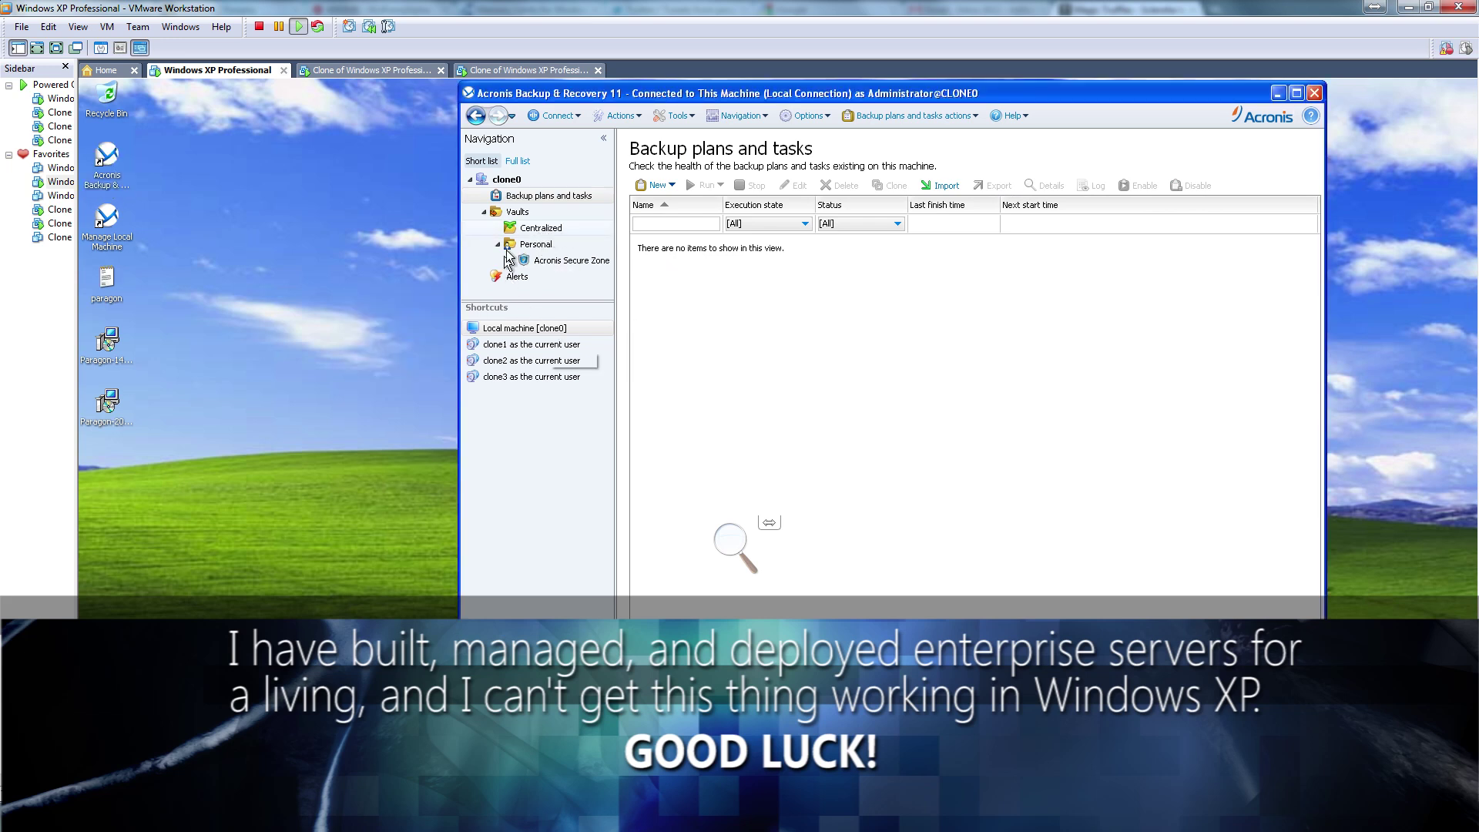
{"action": "left_click", "coordinate": [541, 233]}
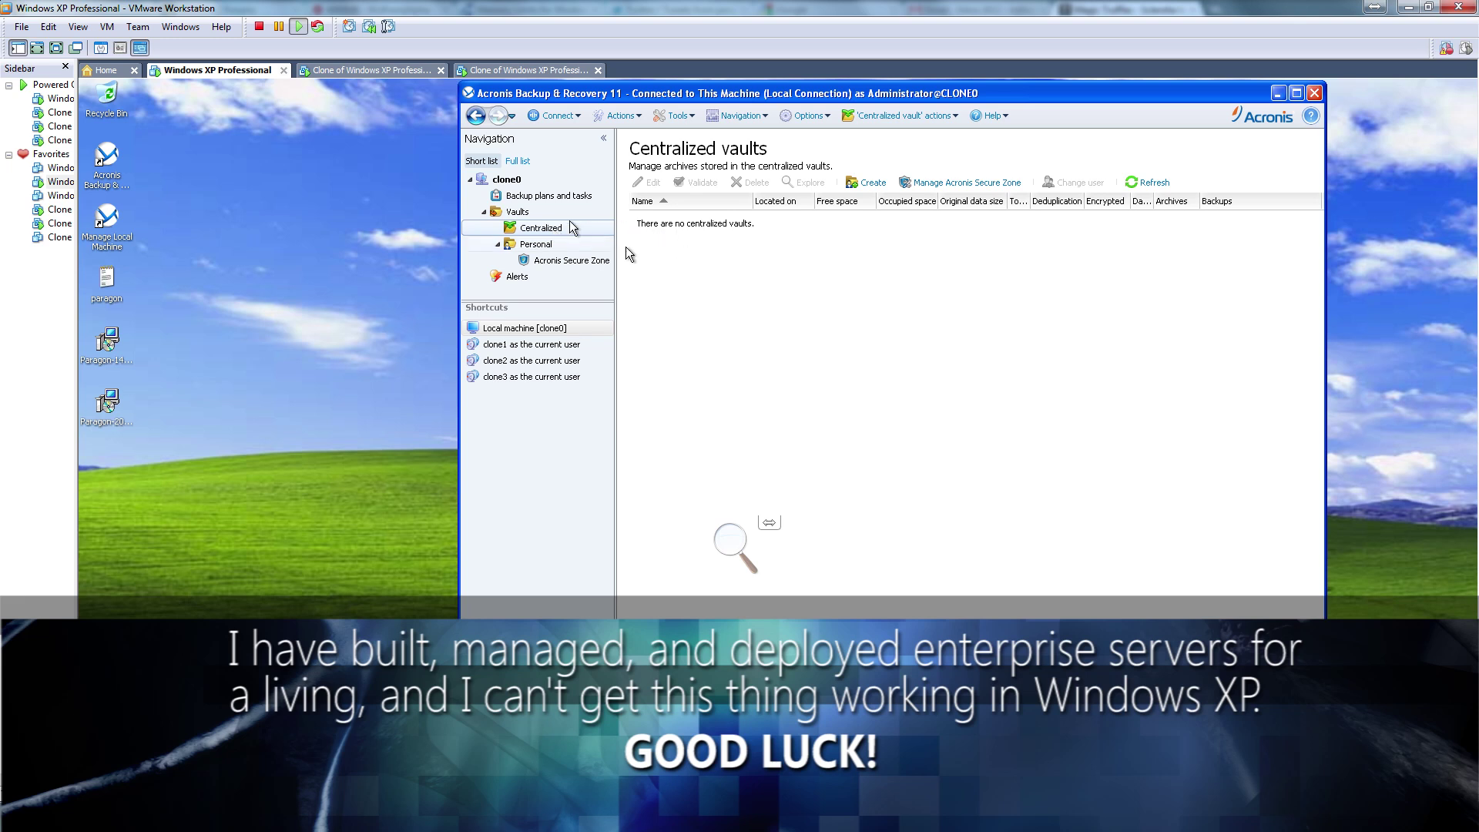
{"action": "left_click", "coordinate": [543, 229]}
{"action": "left_click", "coordinate": [500, 183]}
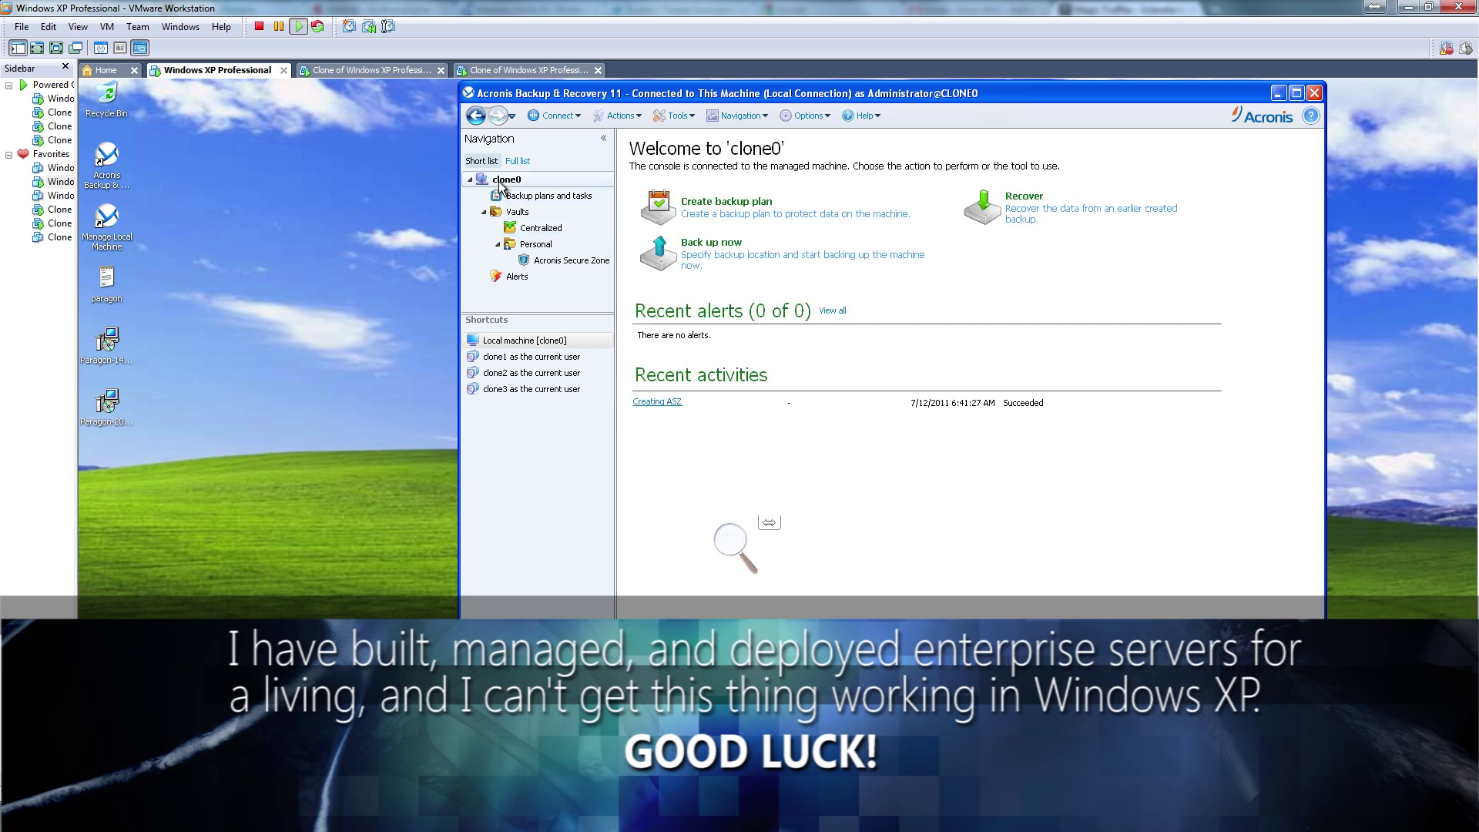
{"action": "left_click", "coordinate": [663, 403]}
Browse the Vaults overview, Centralized and Personal vaults, and Alerts, ending on clone0's Welcome page
{"action": "left_click", "coordinate": [530, 213]}
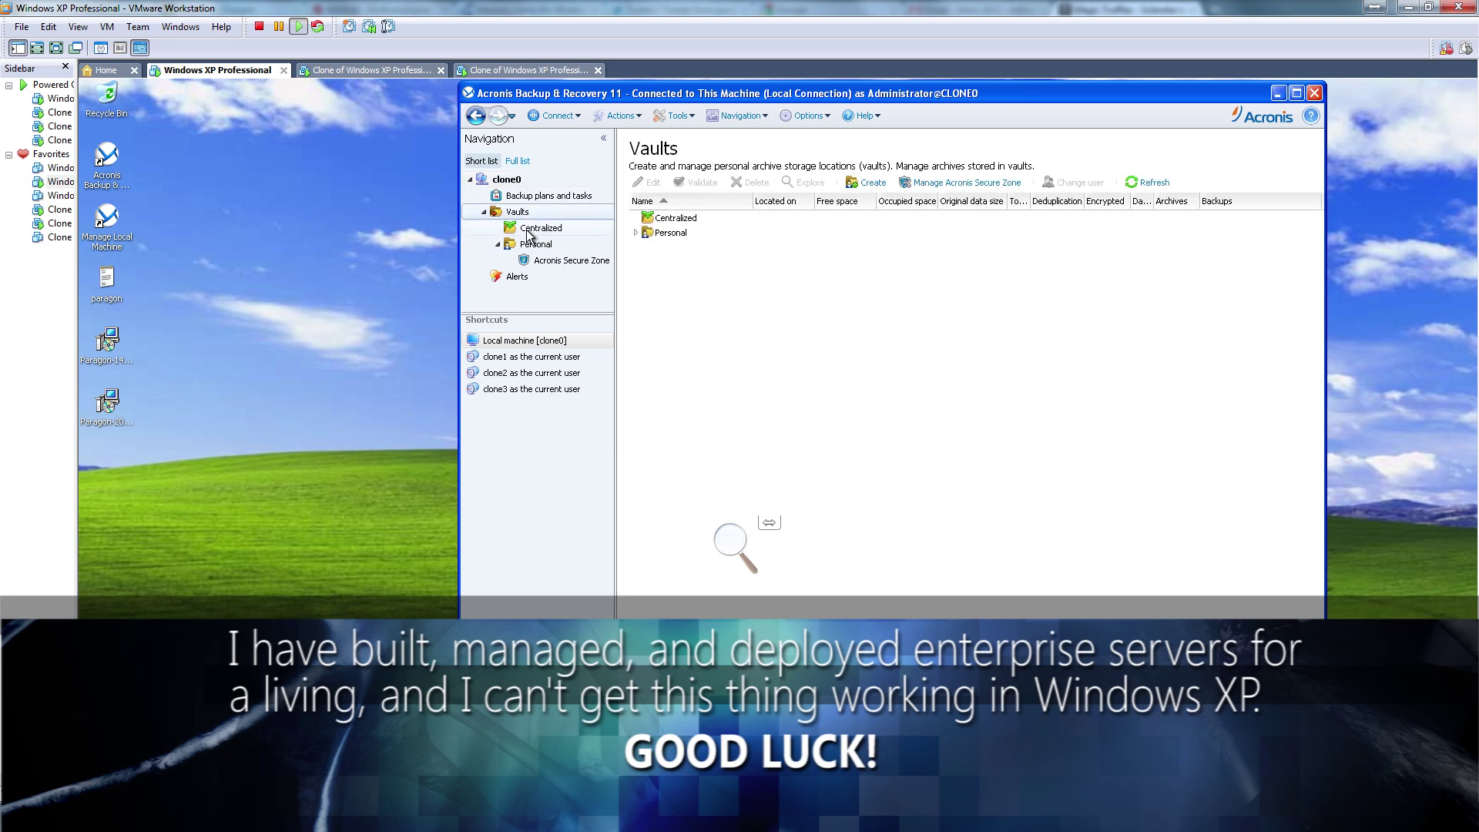
{"action": "left_click", "coordinate": [525, 229]}
{"action": "left_click", "coordinate": [526, 247]}
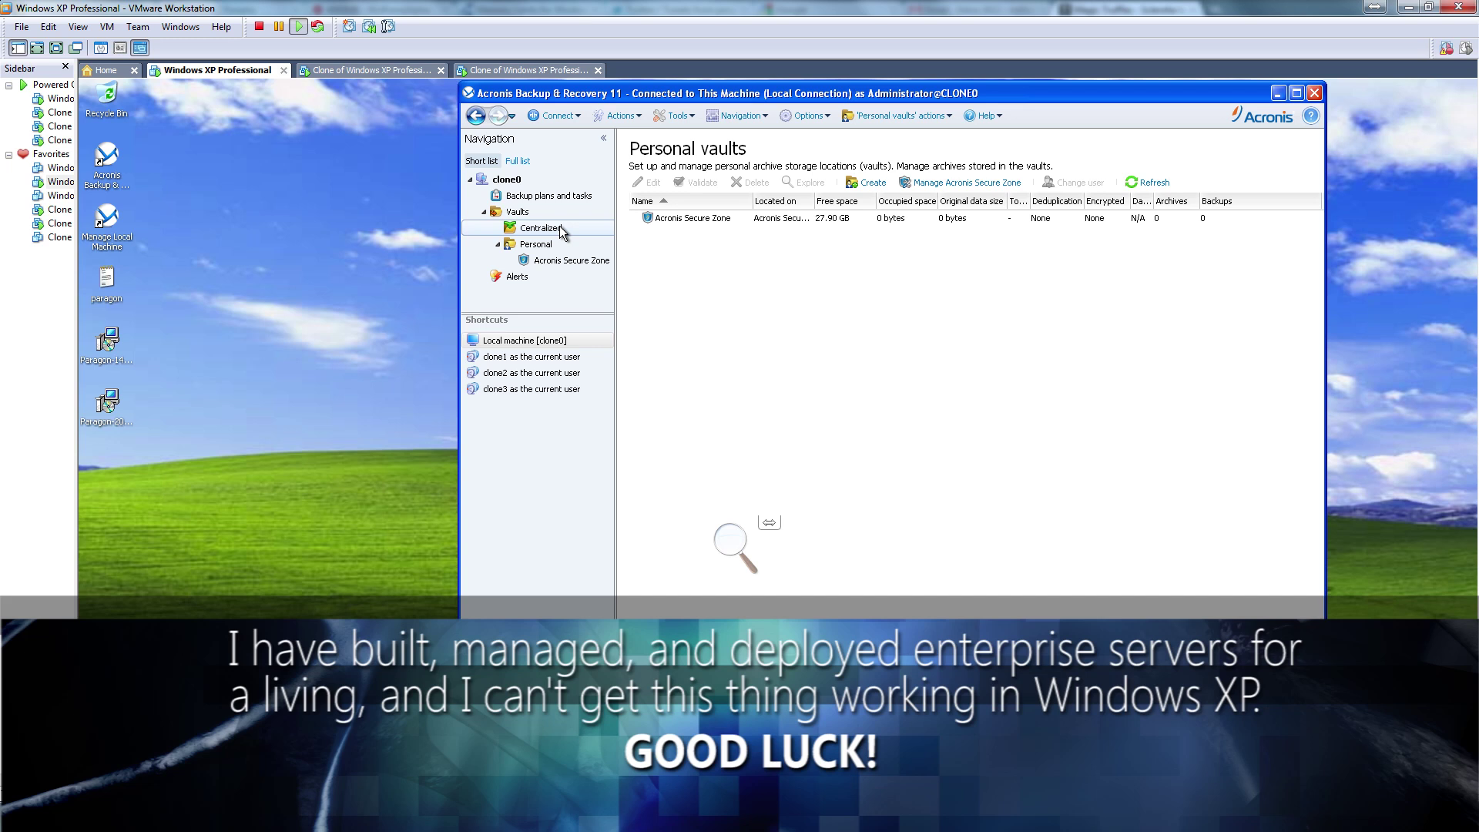
{"action": "left_click", "coordinate": [561, 230]}
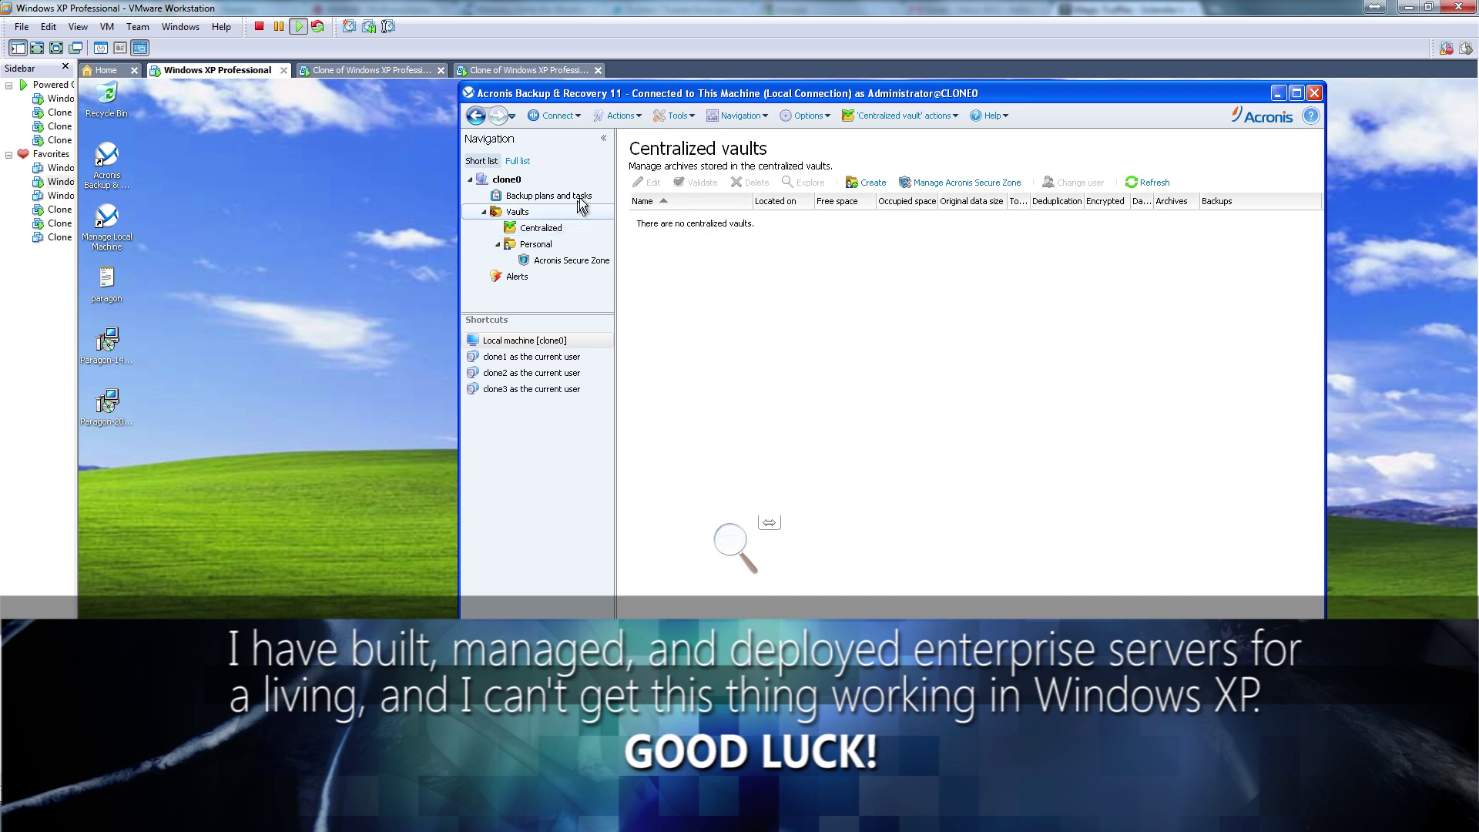
{"action": "left_click", "coordinate": [570, 211]}
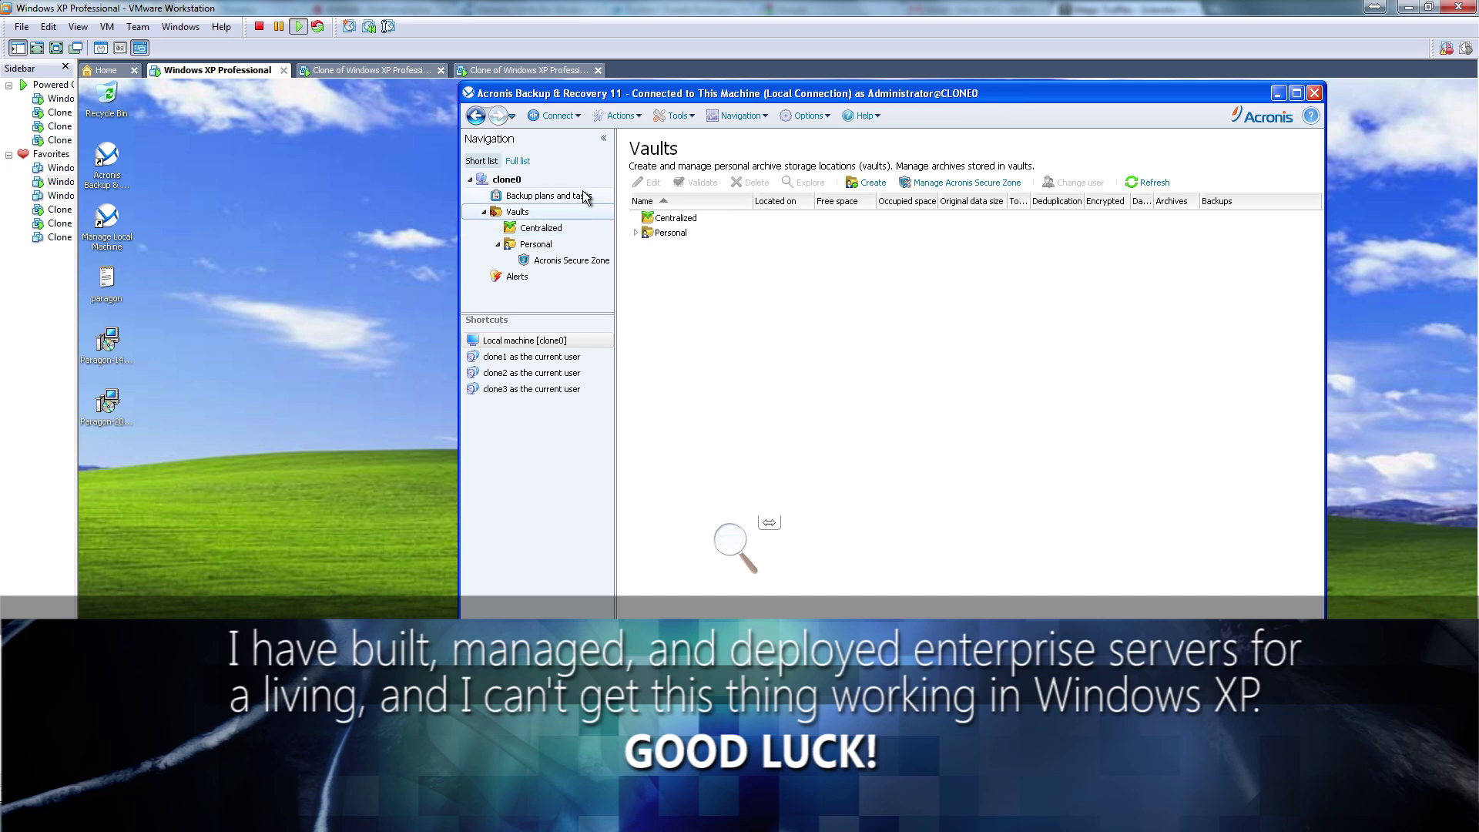
{"action": "left_click", "coordinate": [656, 221]}
{"action": "double_click", "coordinate": [655, 221]}
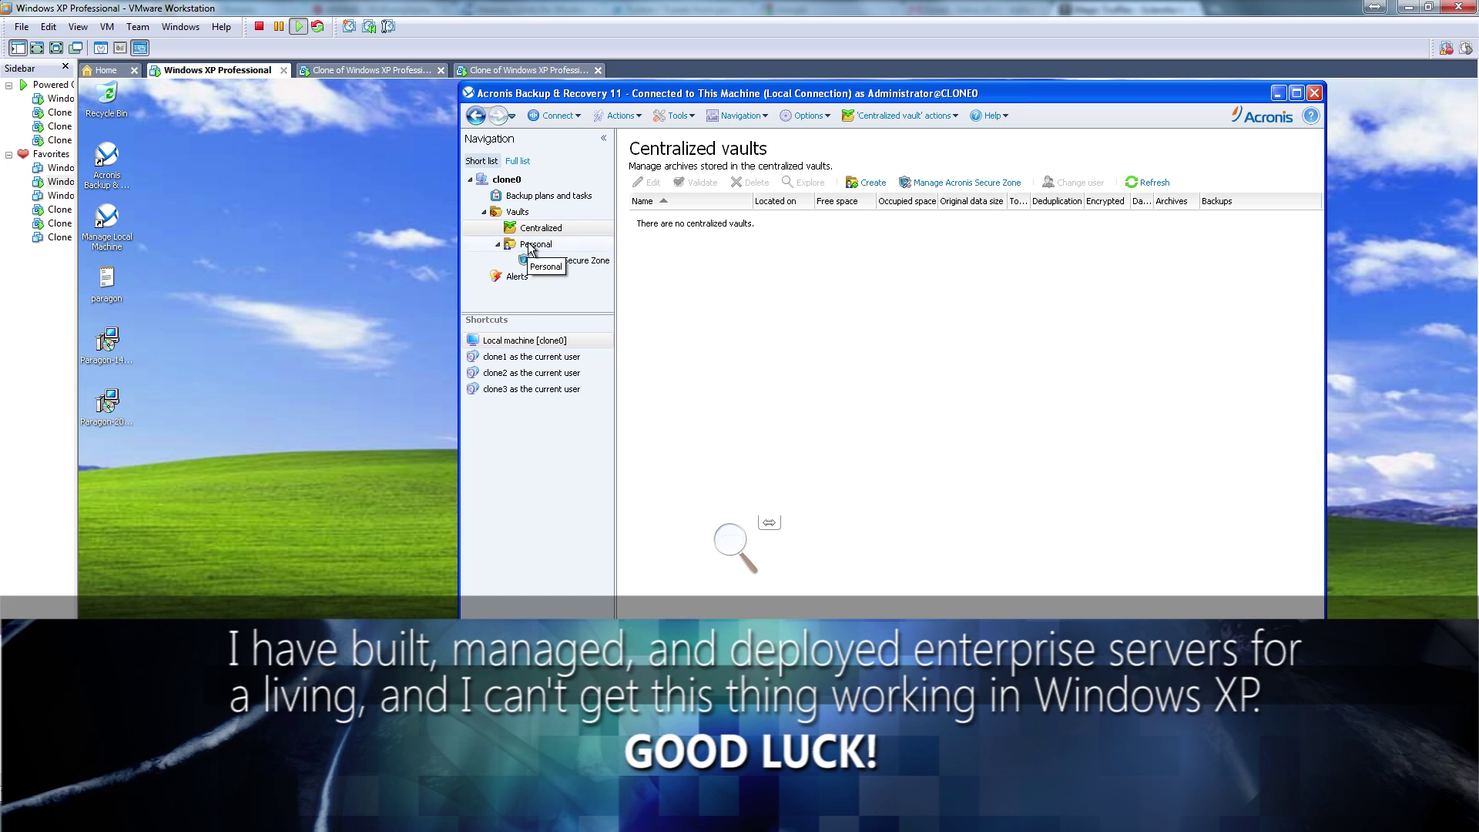
{"action": "left_click", "coordinate": [515, 281]}
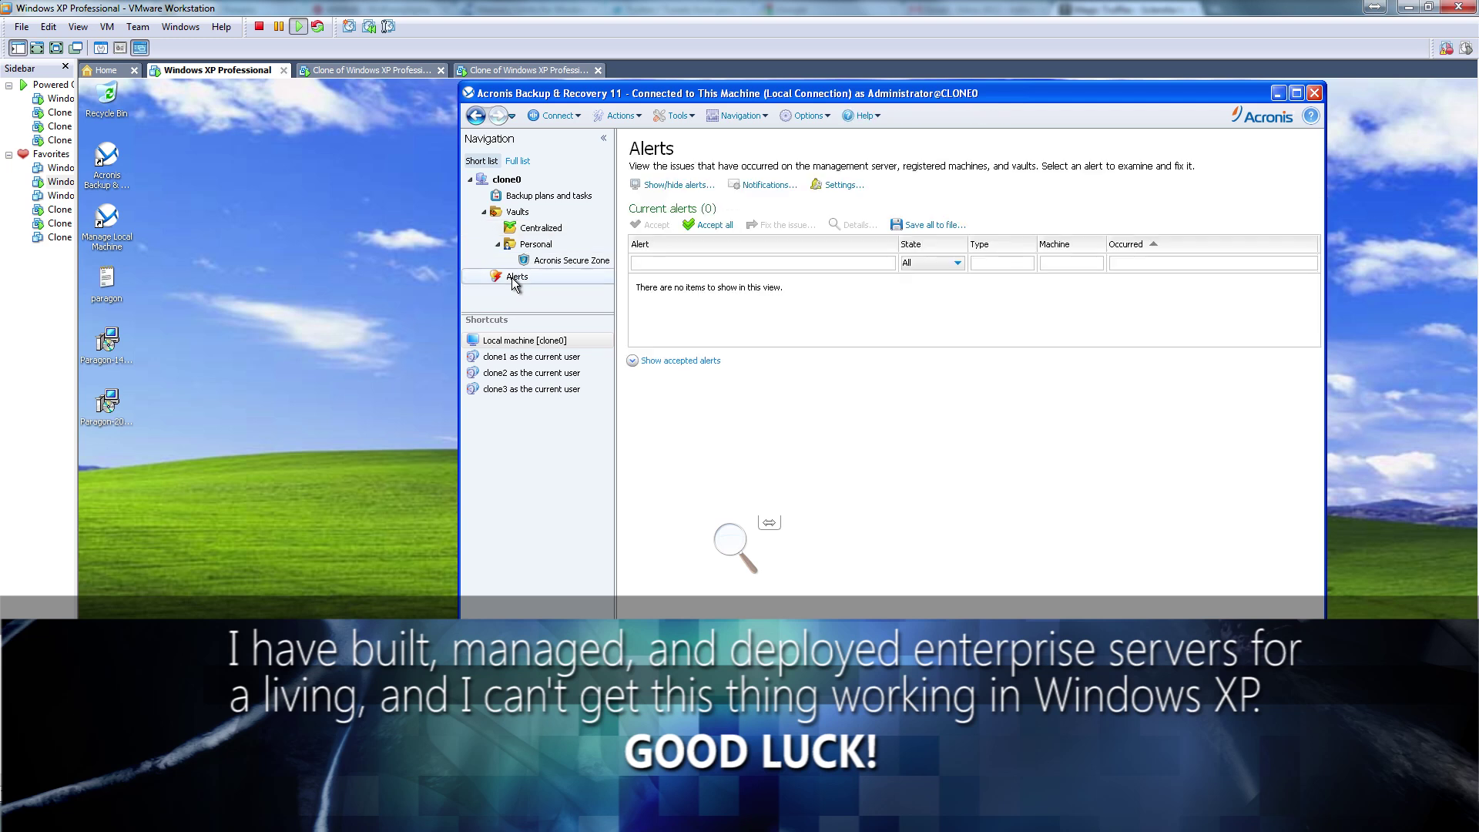
{"action": "left_click", "coordinate": [532, 202]}
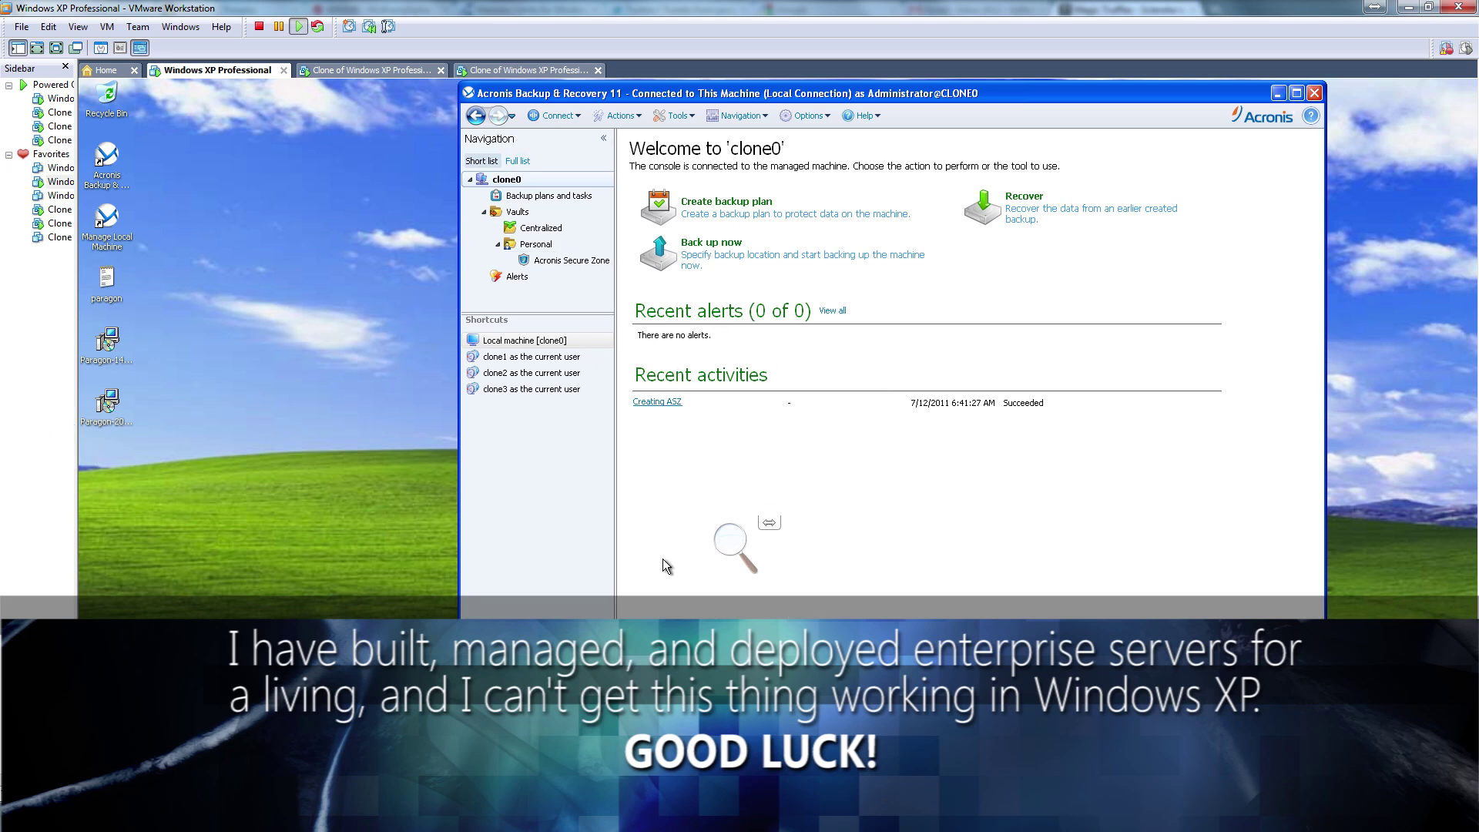
Switch between the clone VMs and open details of clone2's running disk backup
{"action": "left_click", "coordinate": [374, 69]}
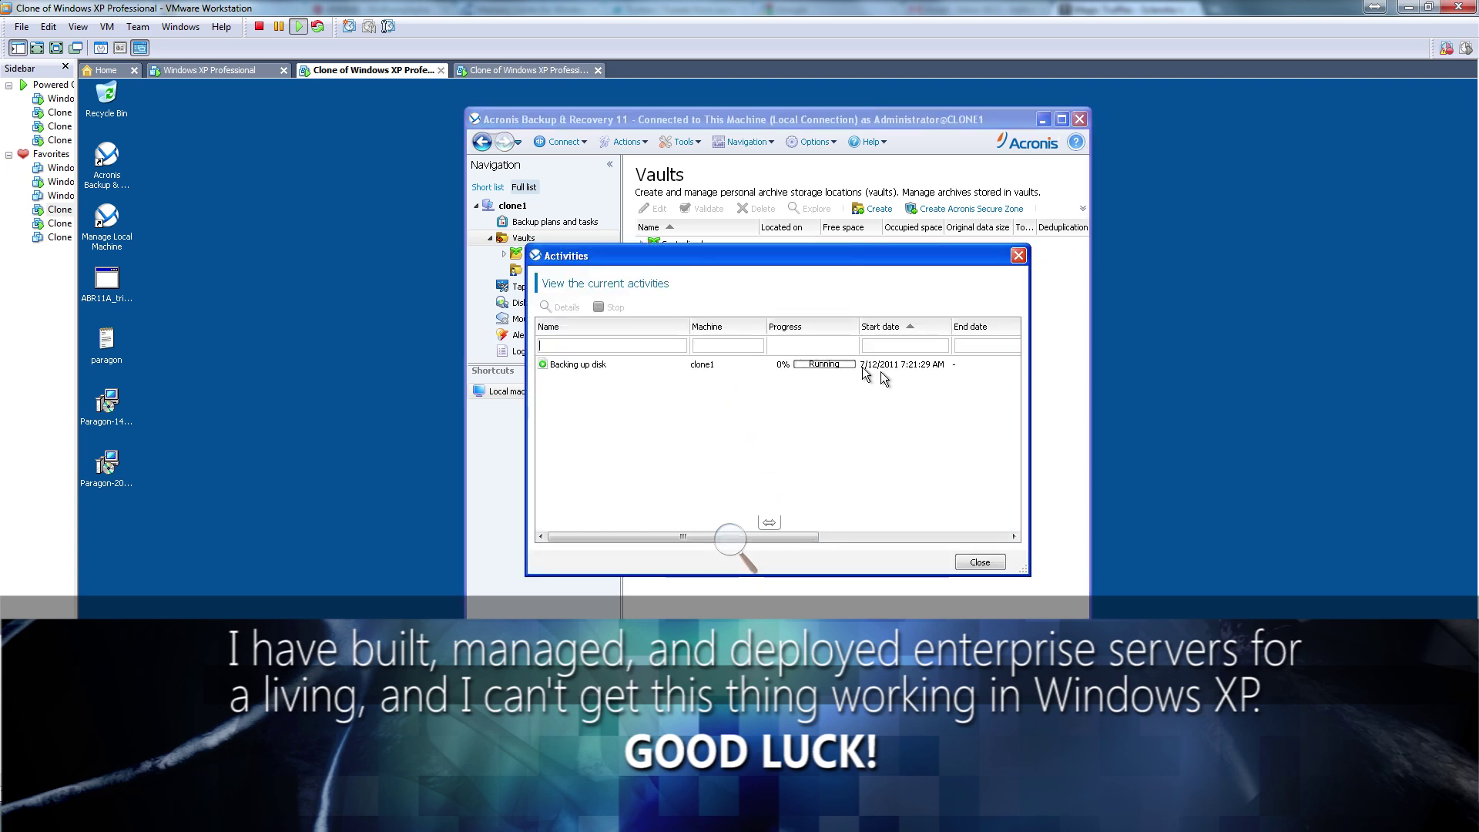
{"action": "left_click", "coordinate": [540, 71]}
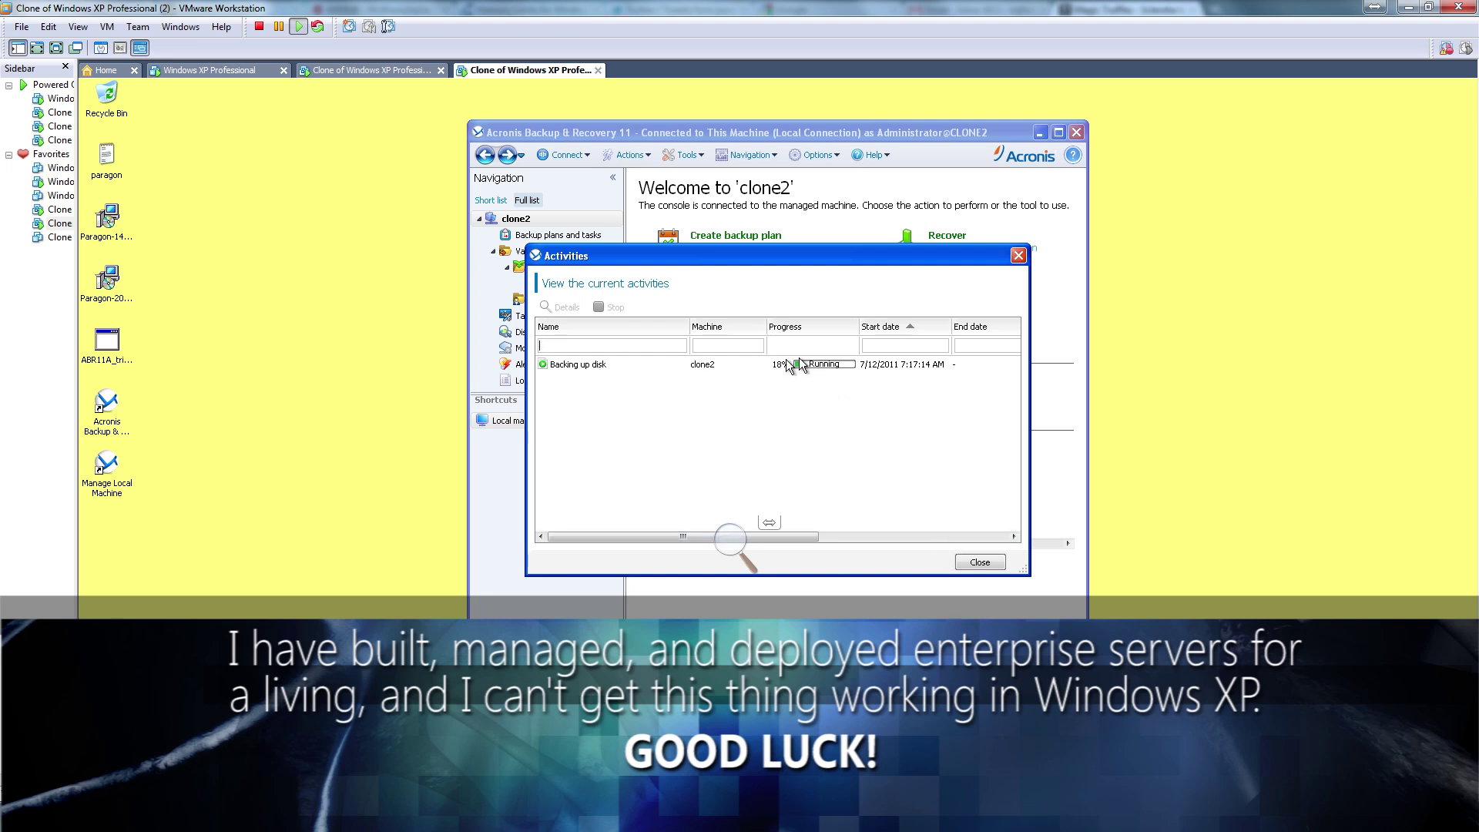
{"action": "left_click", "coordinate": [732, 363]}
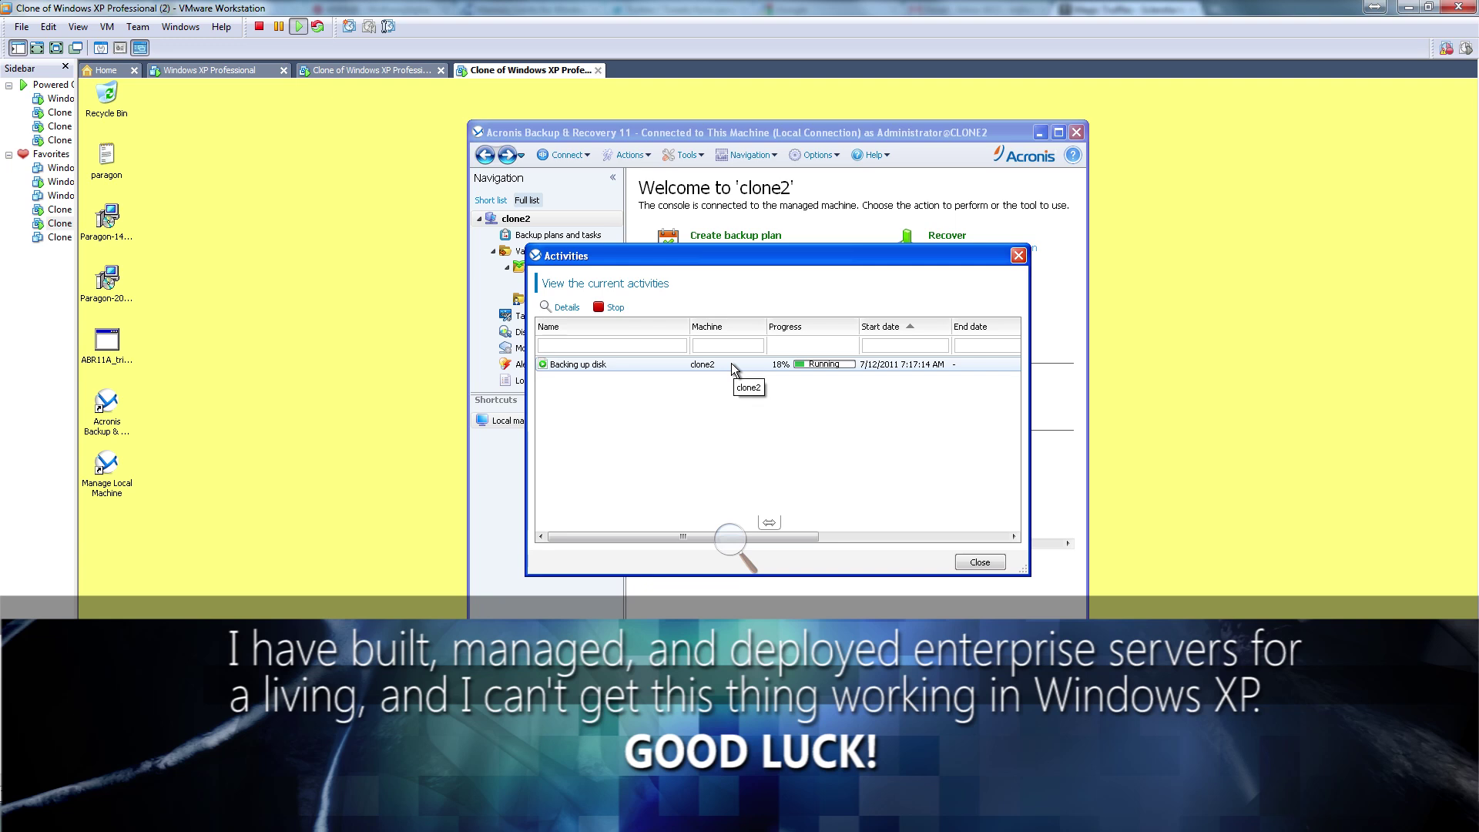
{"action": "right_click", "coordinate": [731, 362]}
{"action": "left_click", "coordinate": [766, 373]}
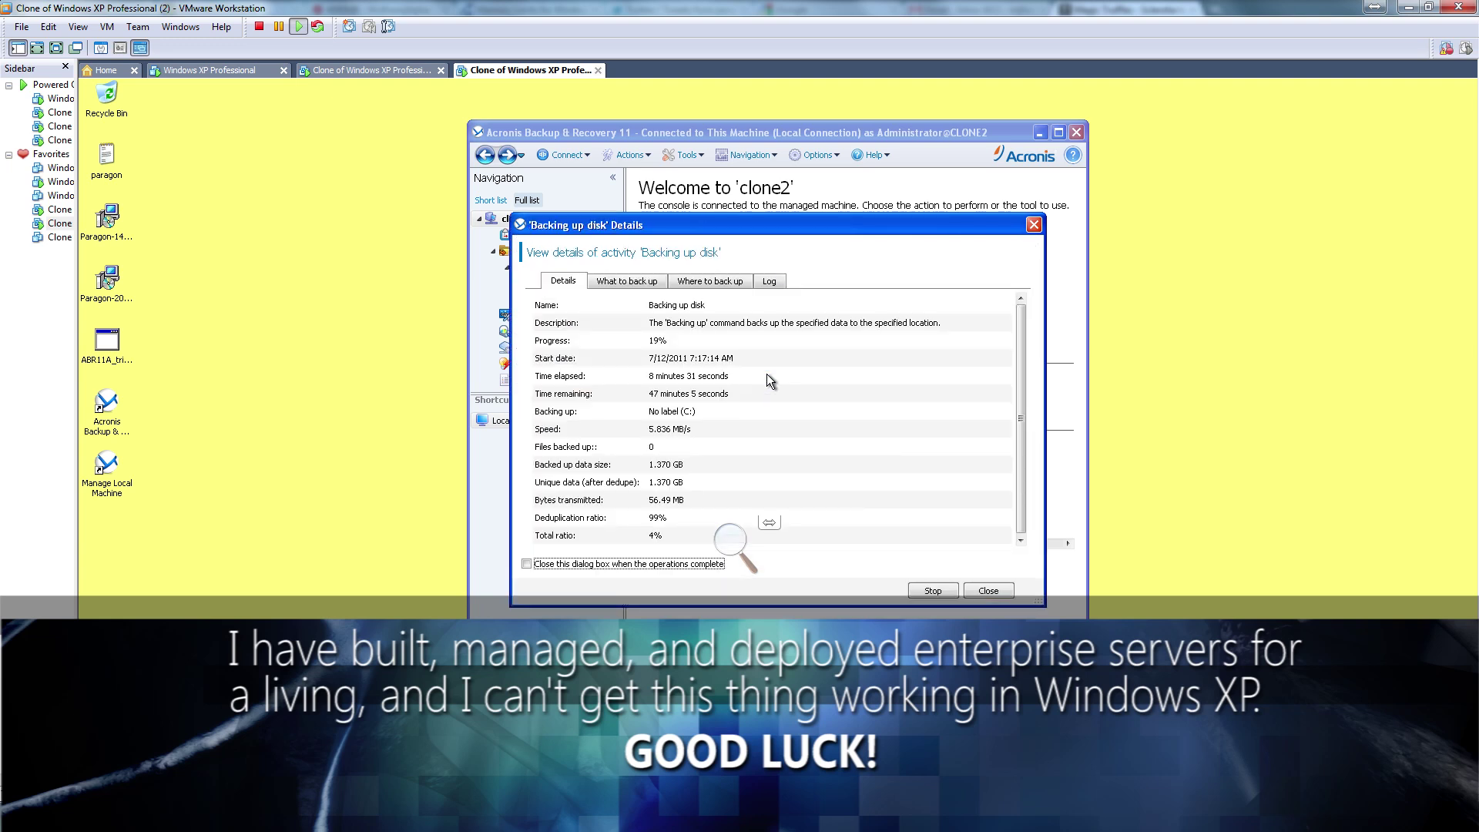
Check the clone2 backup's storage location and progress (21%), then bring up clone1
{"action": "left_click", "coordinate": [732, 279]}
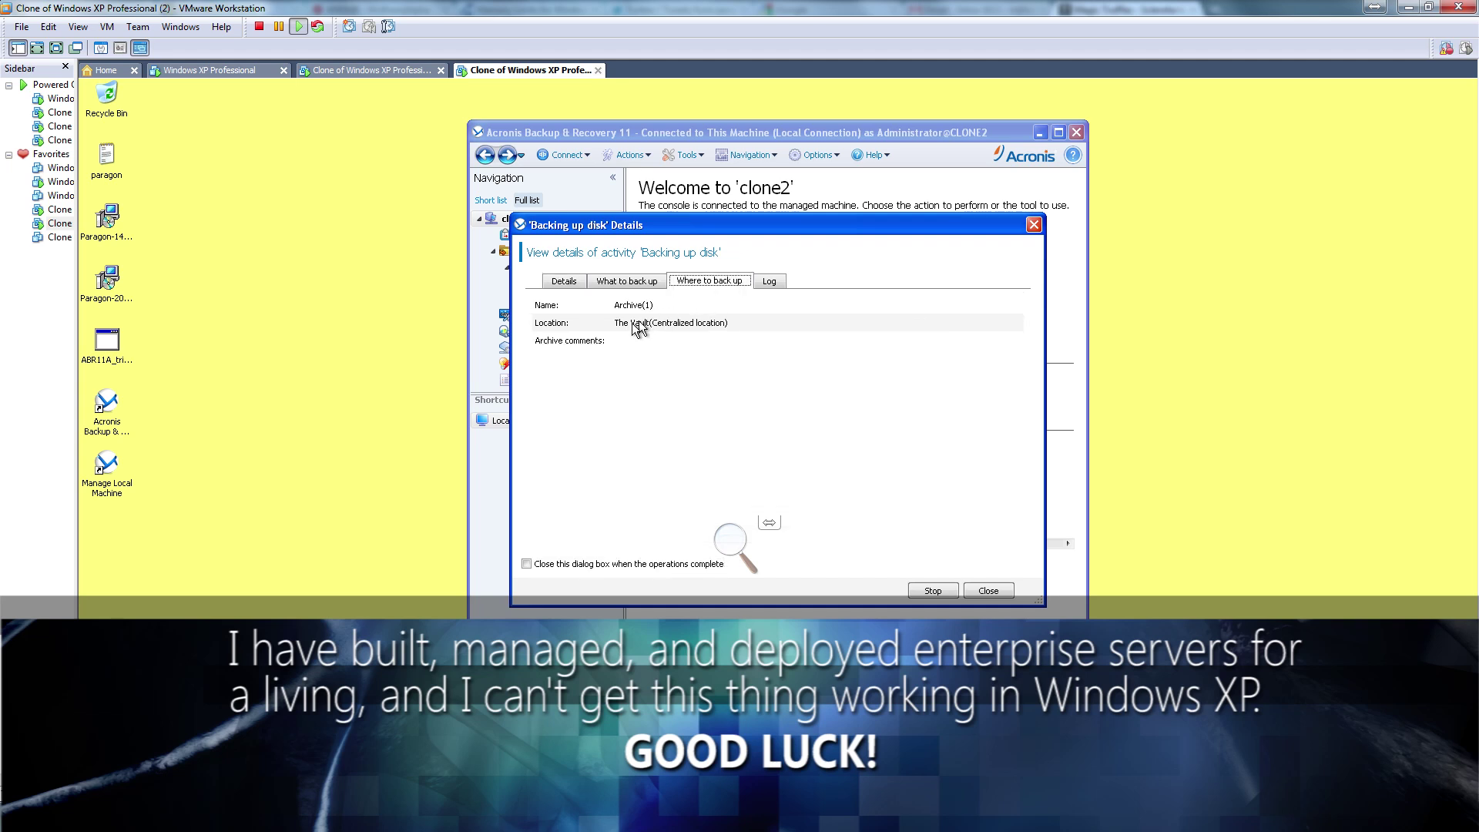
{"action": "left_click", "coordinate": [562, 282]}
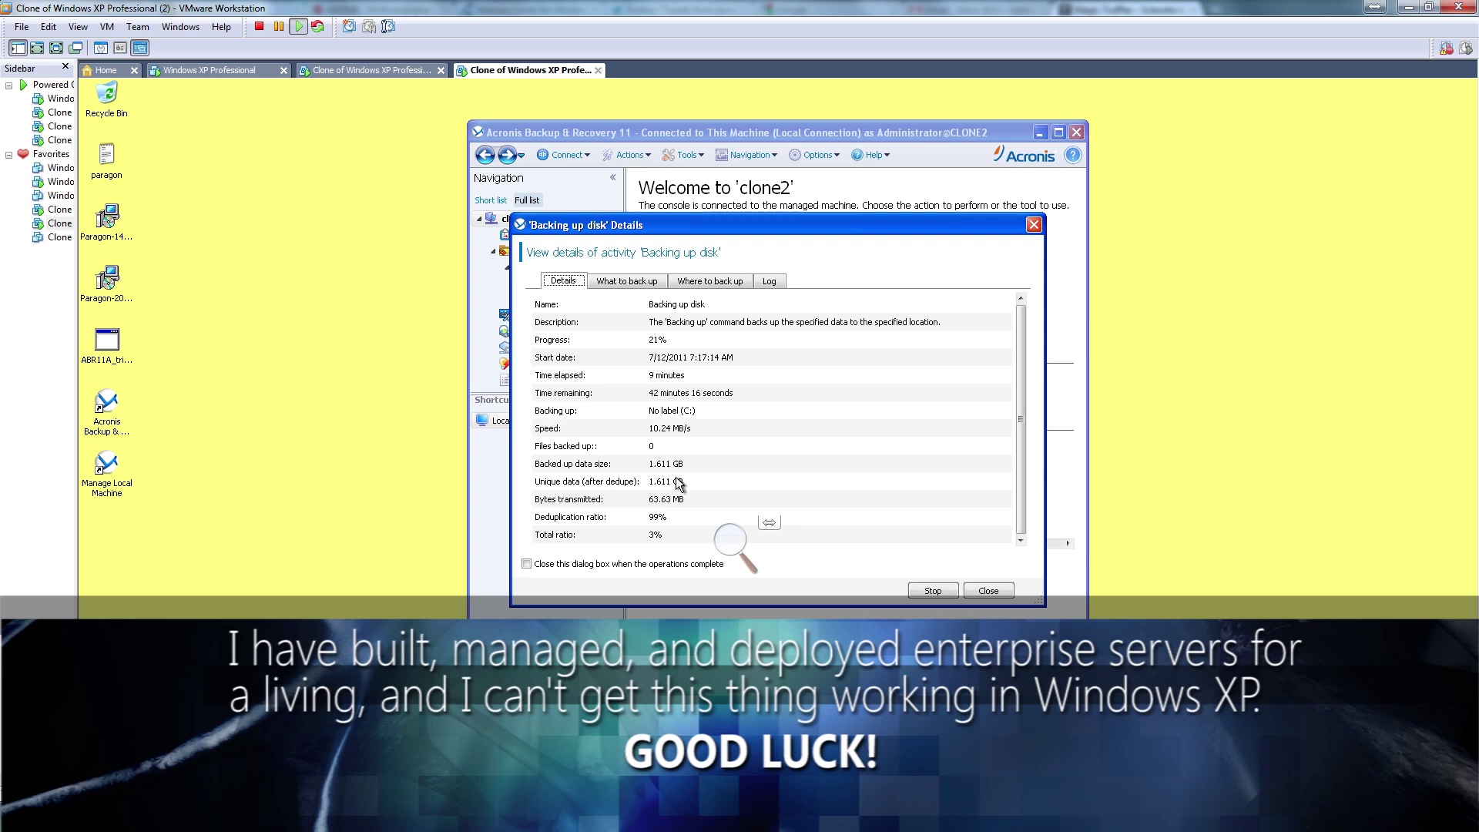
{"action": "left_click", "coordinate": [988, 590]}
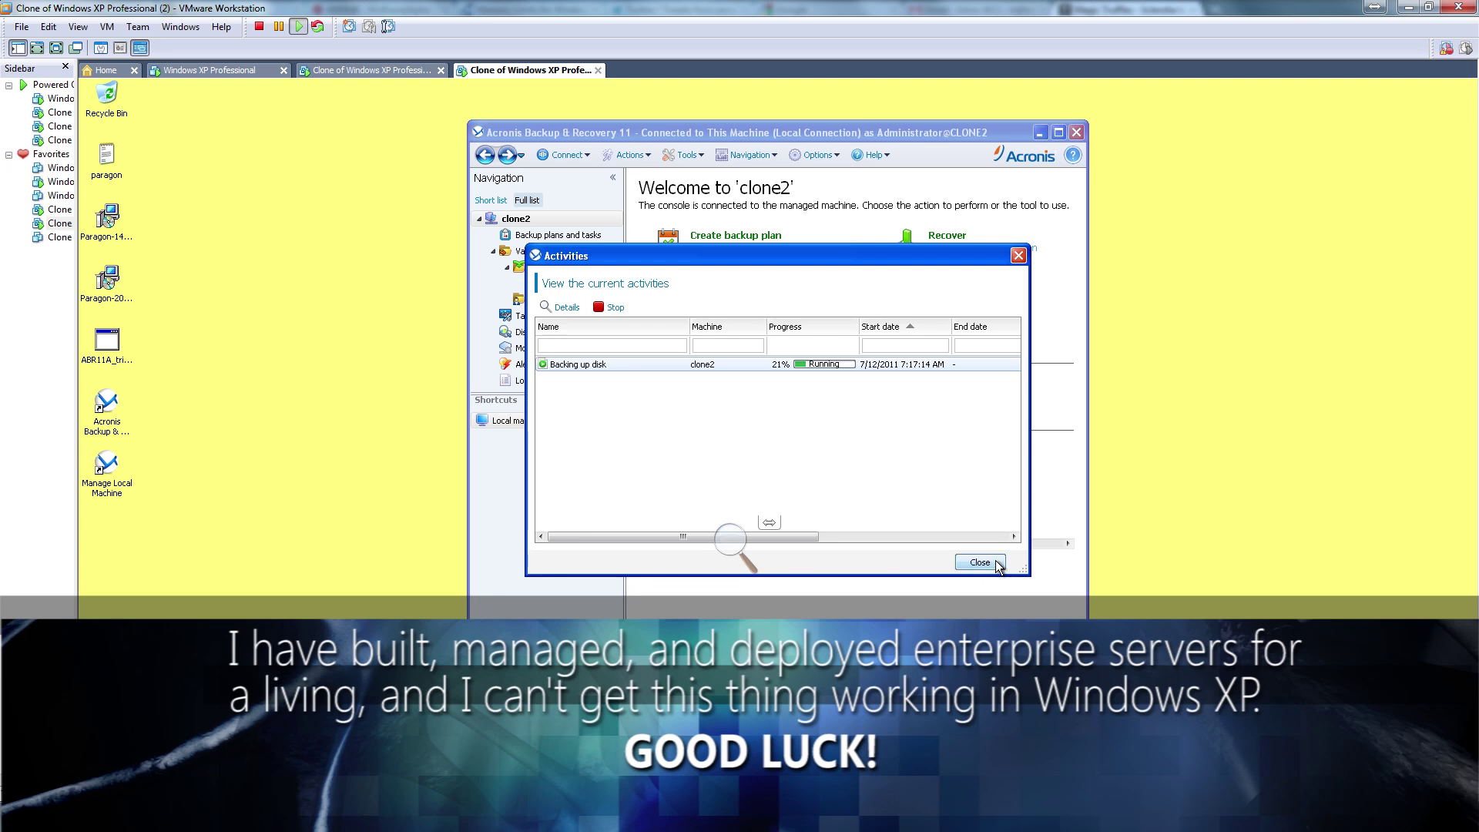
{"action": "left_click", "coordinate": [392, 71]}
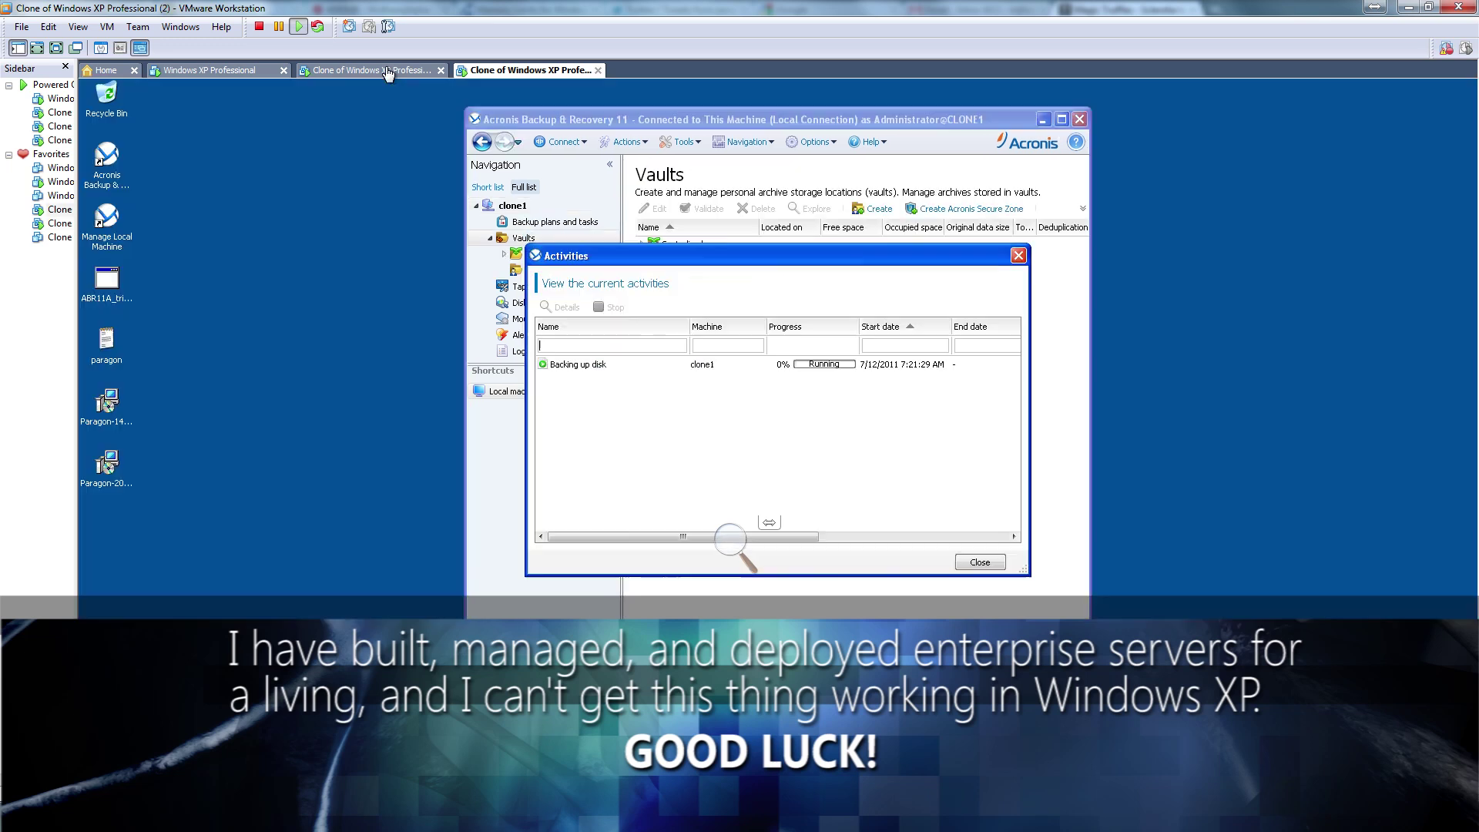
Review clone1's running disk backup details, confirming its contents and The Vault destination
{"action": "left_click", "coordinate": [755, 366]}
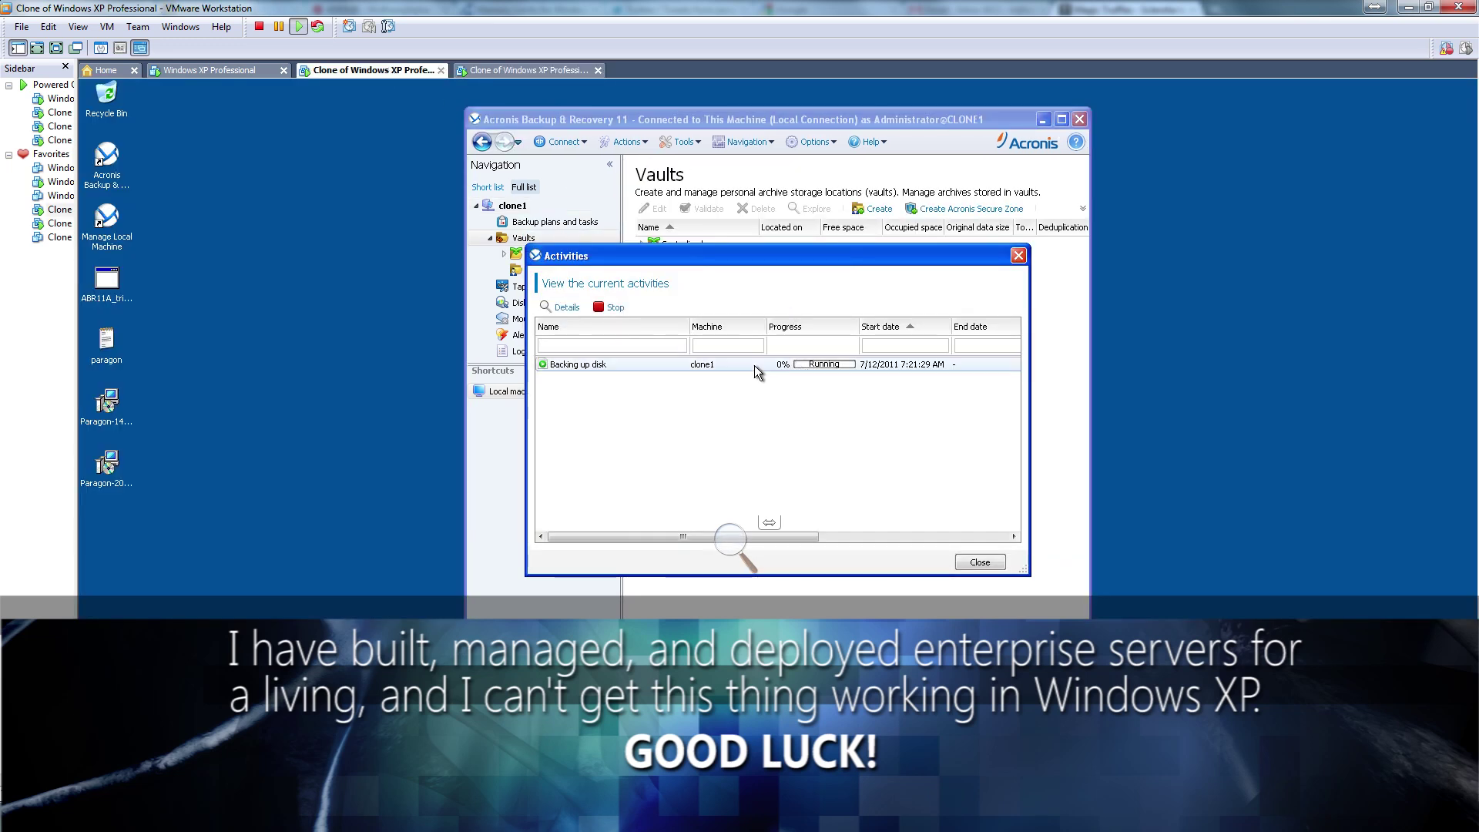
{"action": "double_click", "coordinate": [755, 365]}
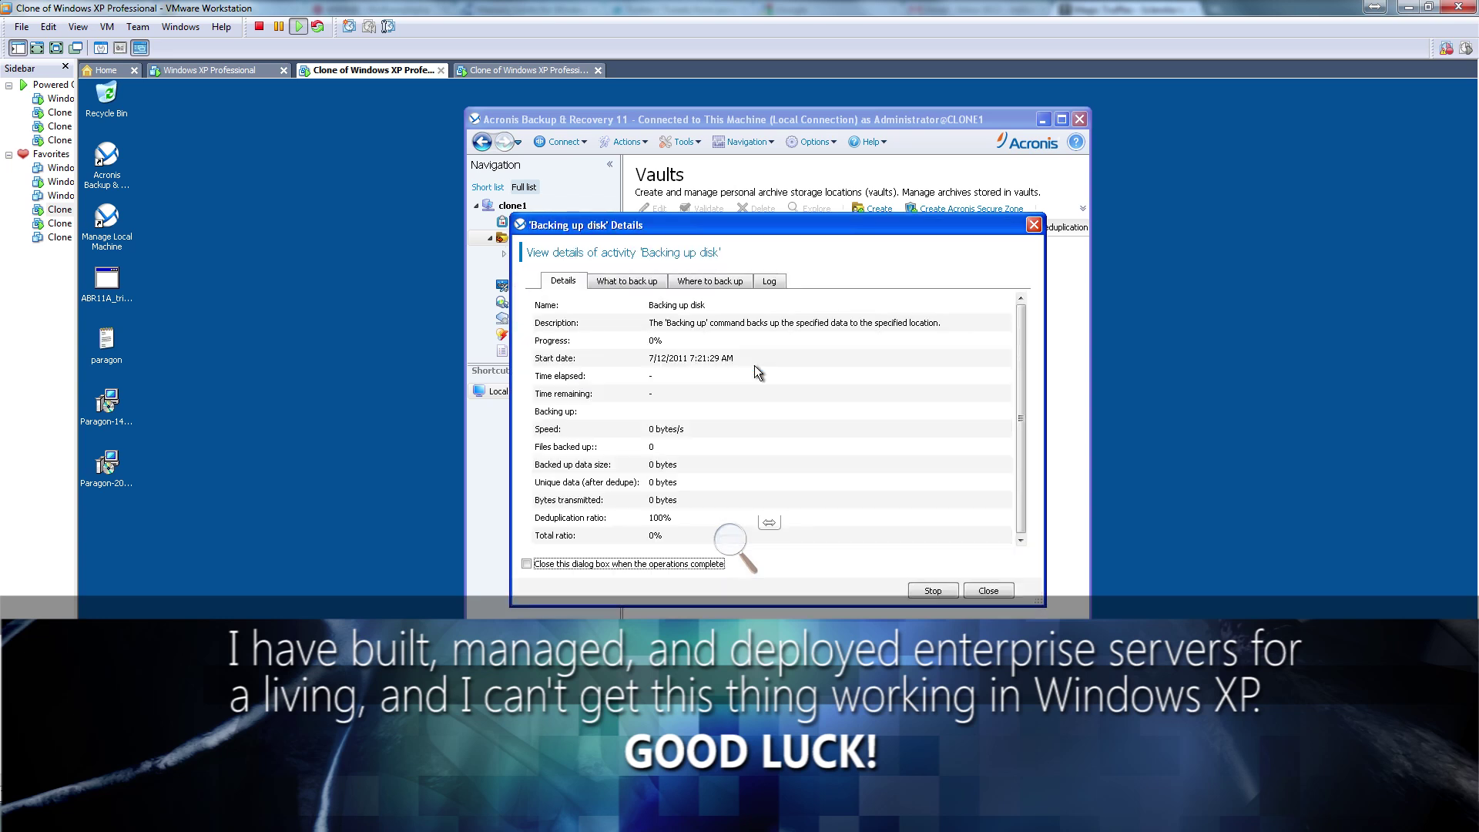
{"action": "left_click", "coordinate": [647, 282]}
{"action": "left_click", "coordinate": [695, 282]}
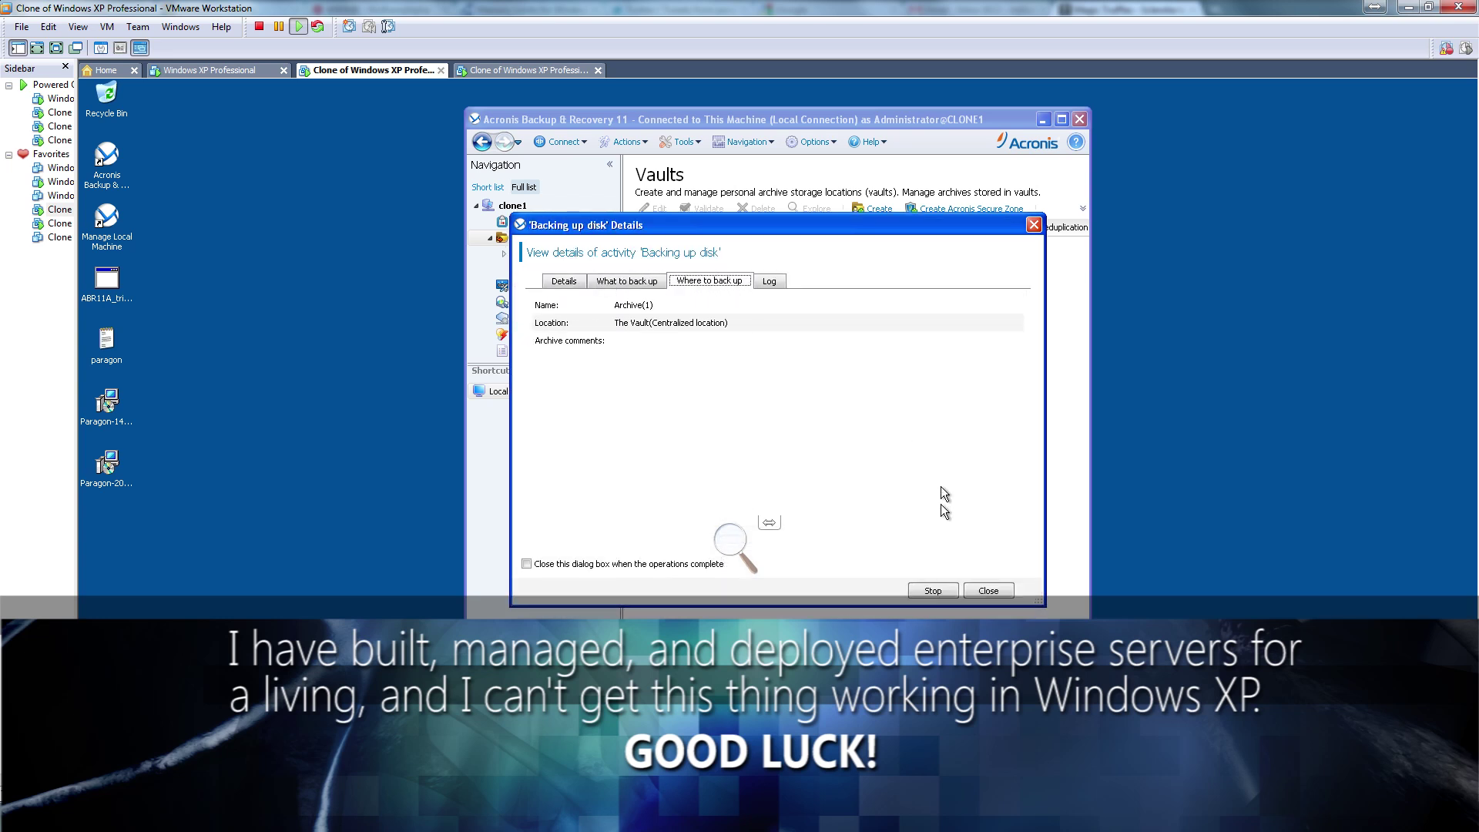
{"action": "left_click", "coordinate": [986, 590]}
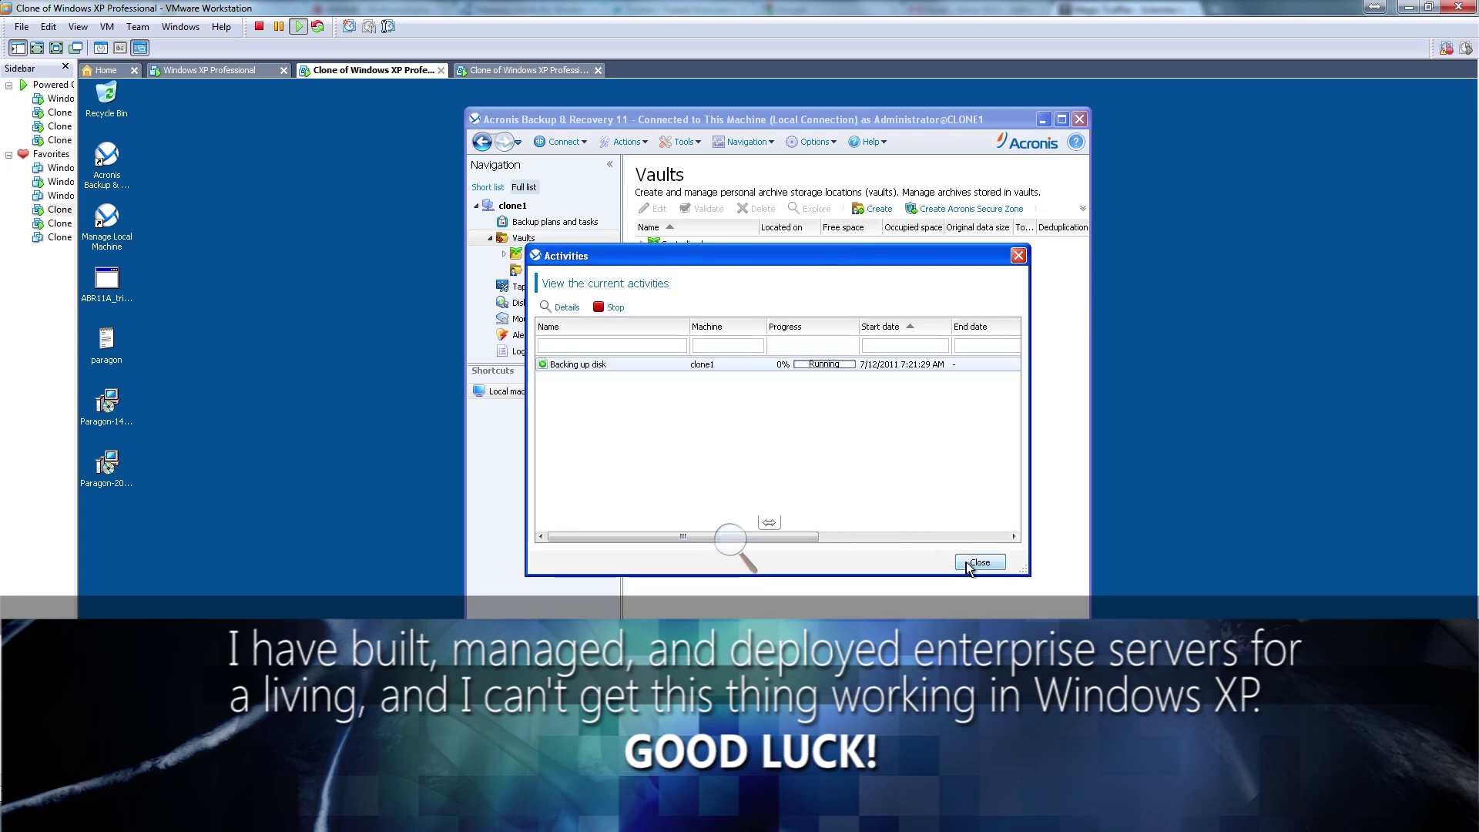
{"action": "left_click", "coordinate": [968, 561]}
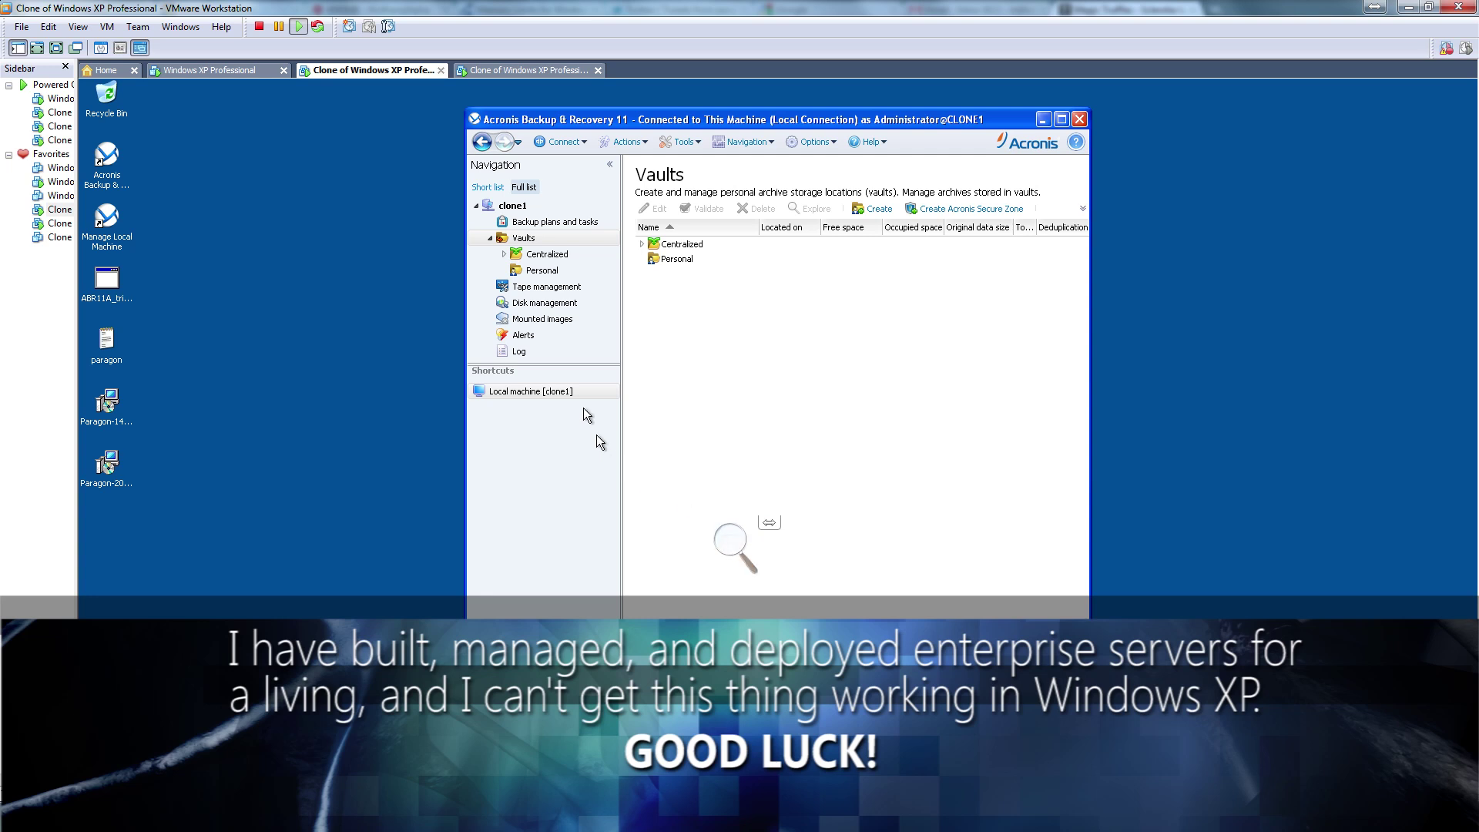
Open The Vault under centralized vaults and start a catalog update
{"action": "left_click", "coordinate": [563, 308]}
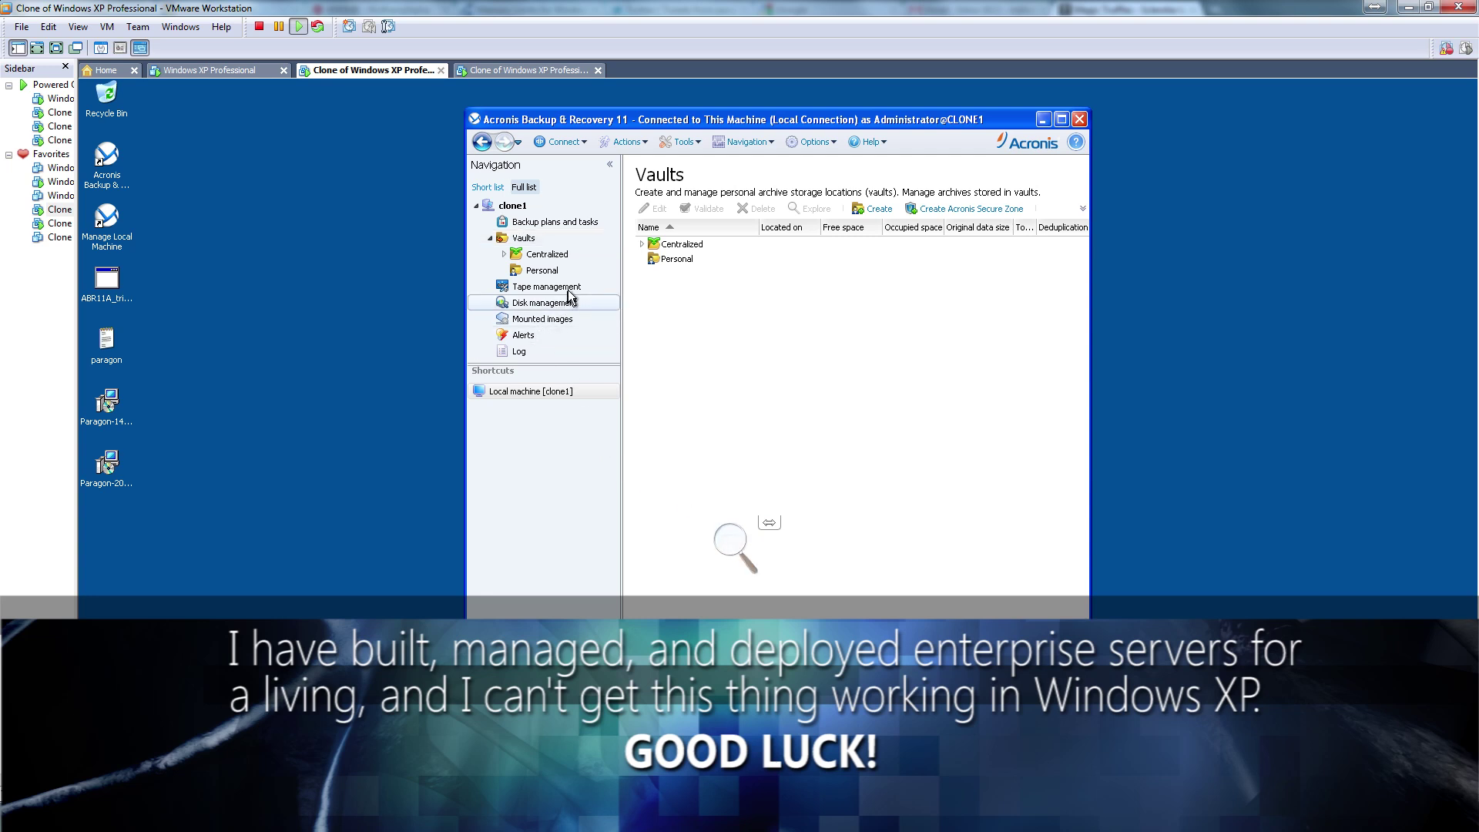
{"action": "left_click", "coordinate": [572, 287]}
{"action": "left_click", "coordinate": [575, 255]}
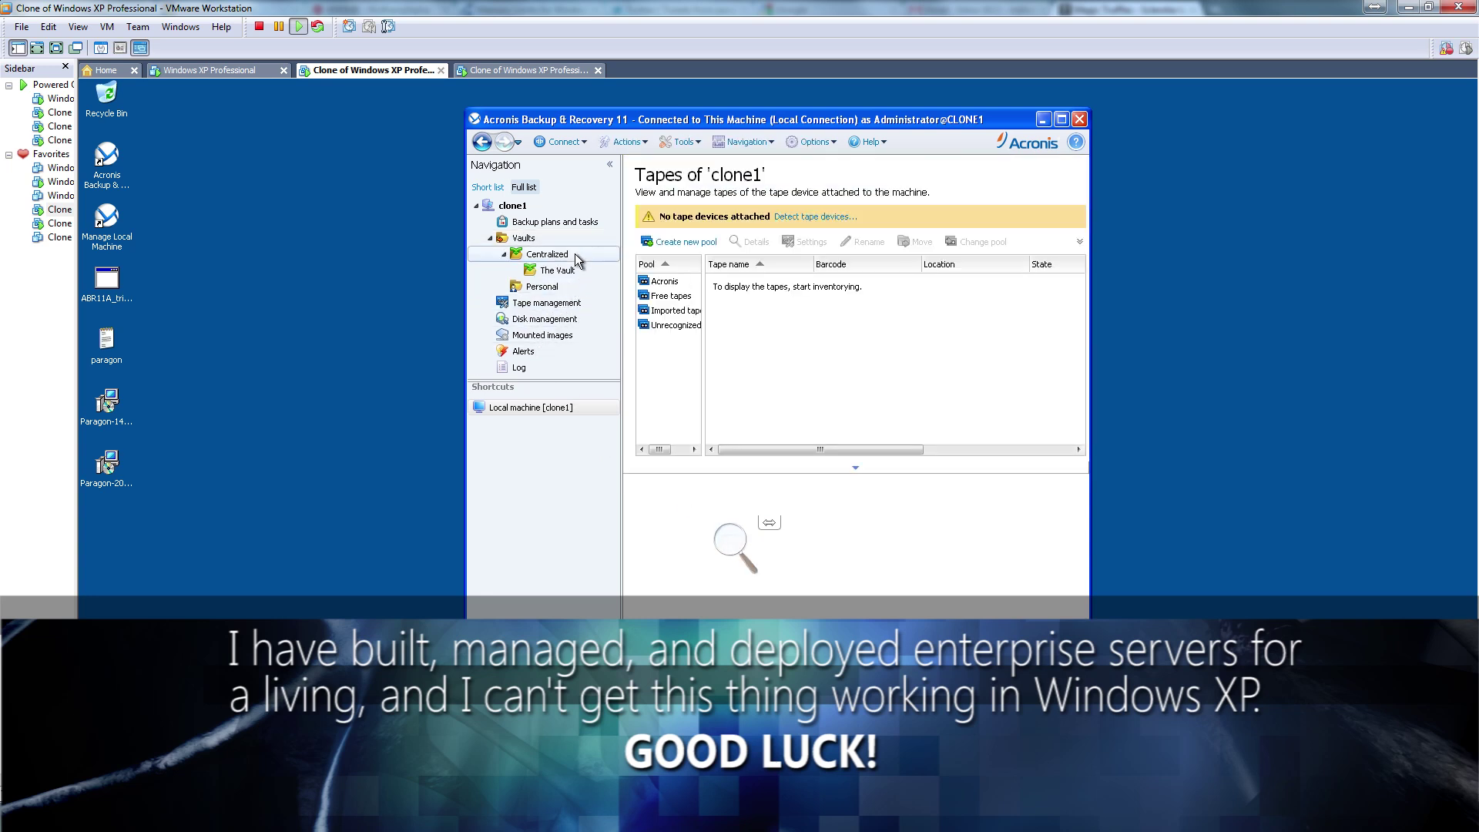
{"action": "left_click", "coordinate": [561, 267]}
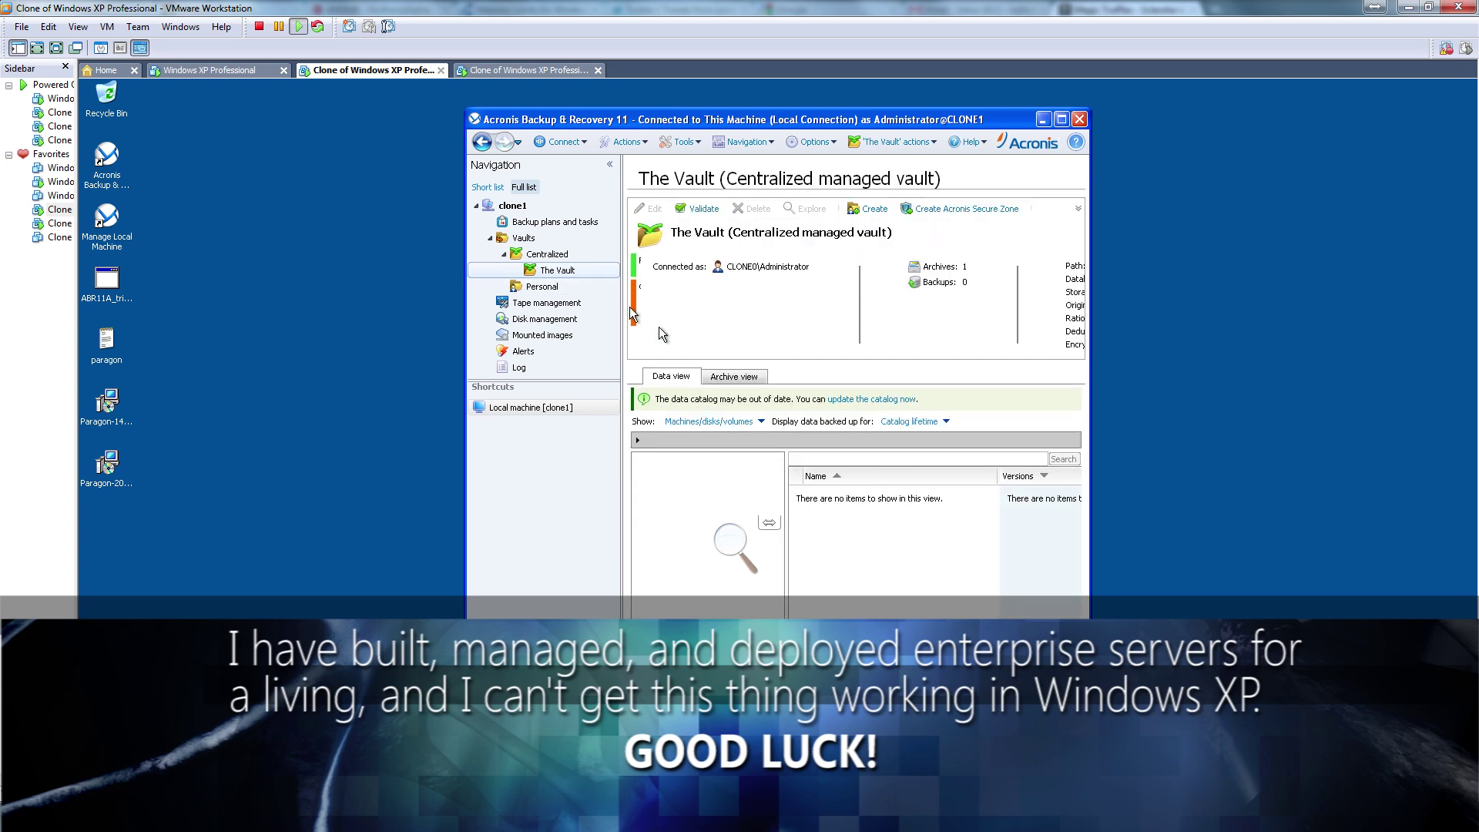
{"action": "left_click", "coordinate": [892, 399]}
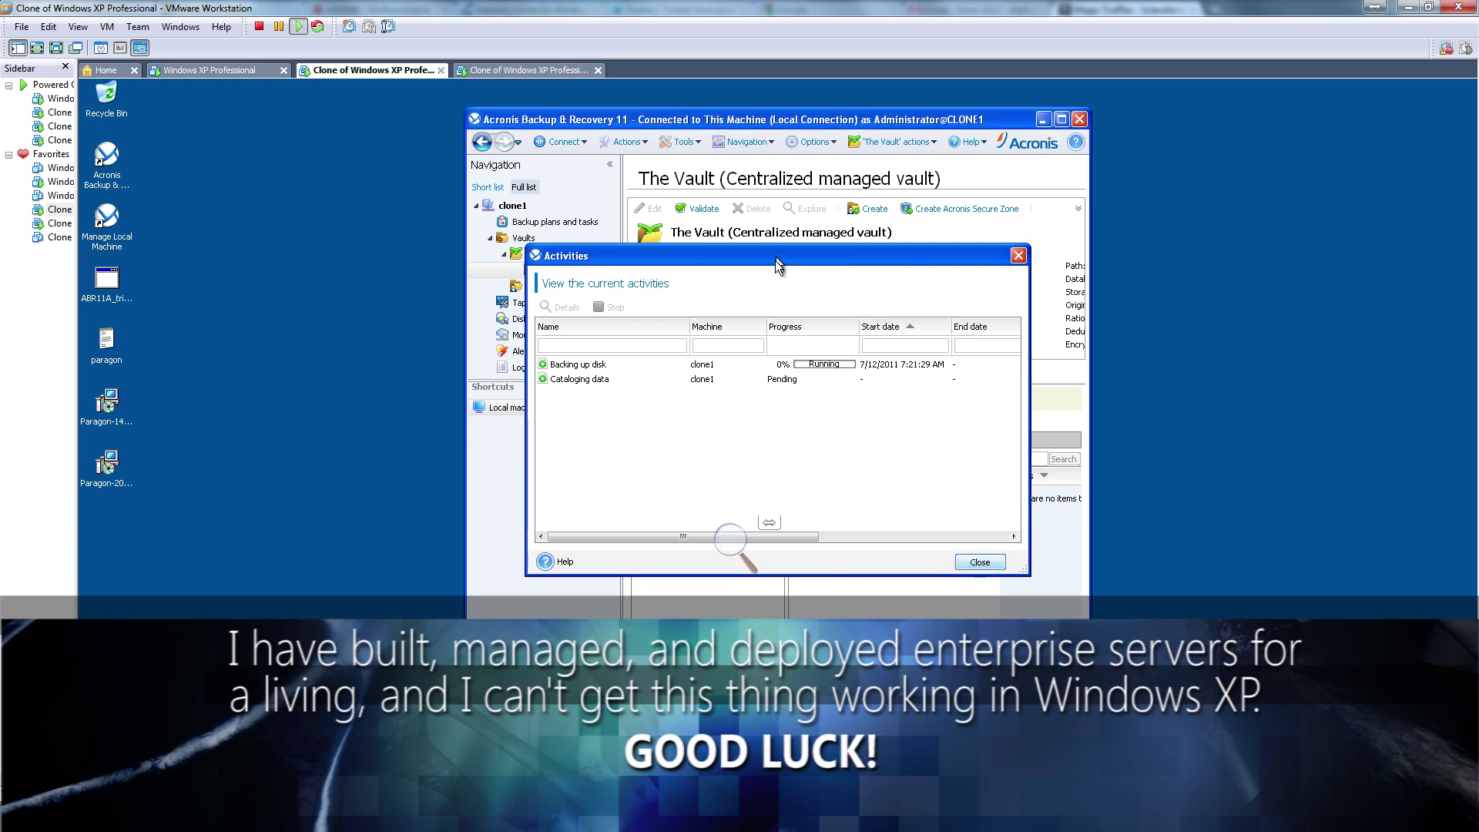
{"action": "left_click_drag", "start_coordinate": [848, 258], "coordinate": [848, 647]}
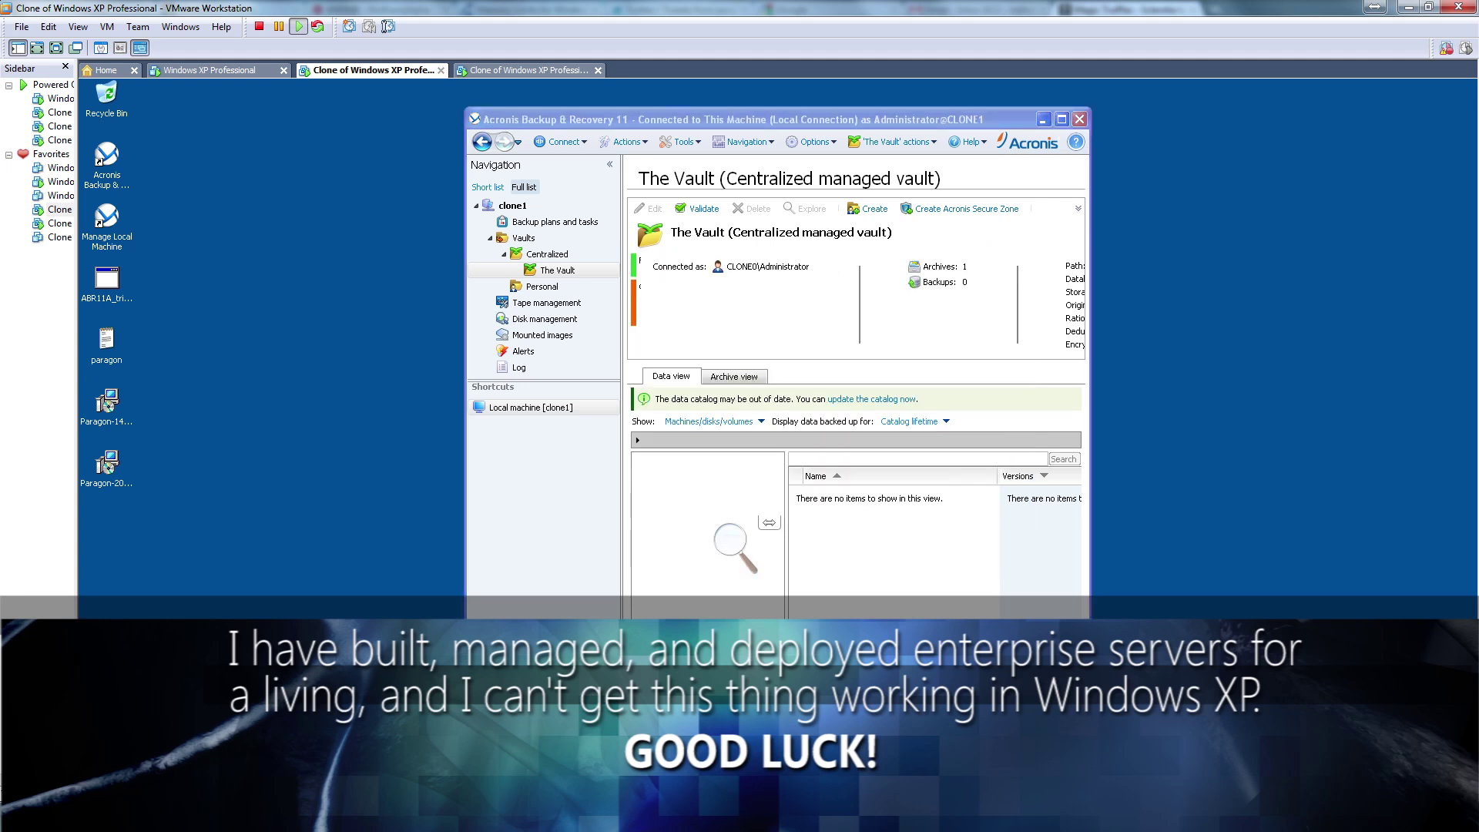
{"action": "left_click", "coordinate": [116, 773]}
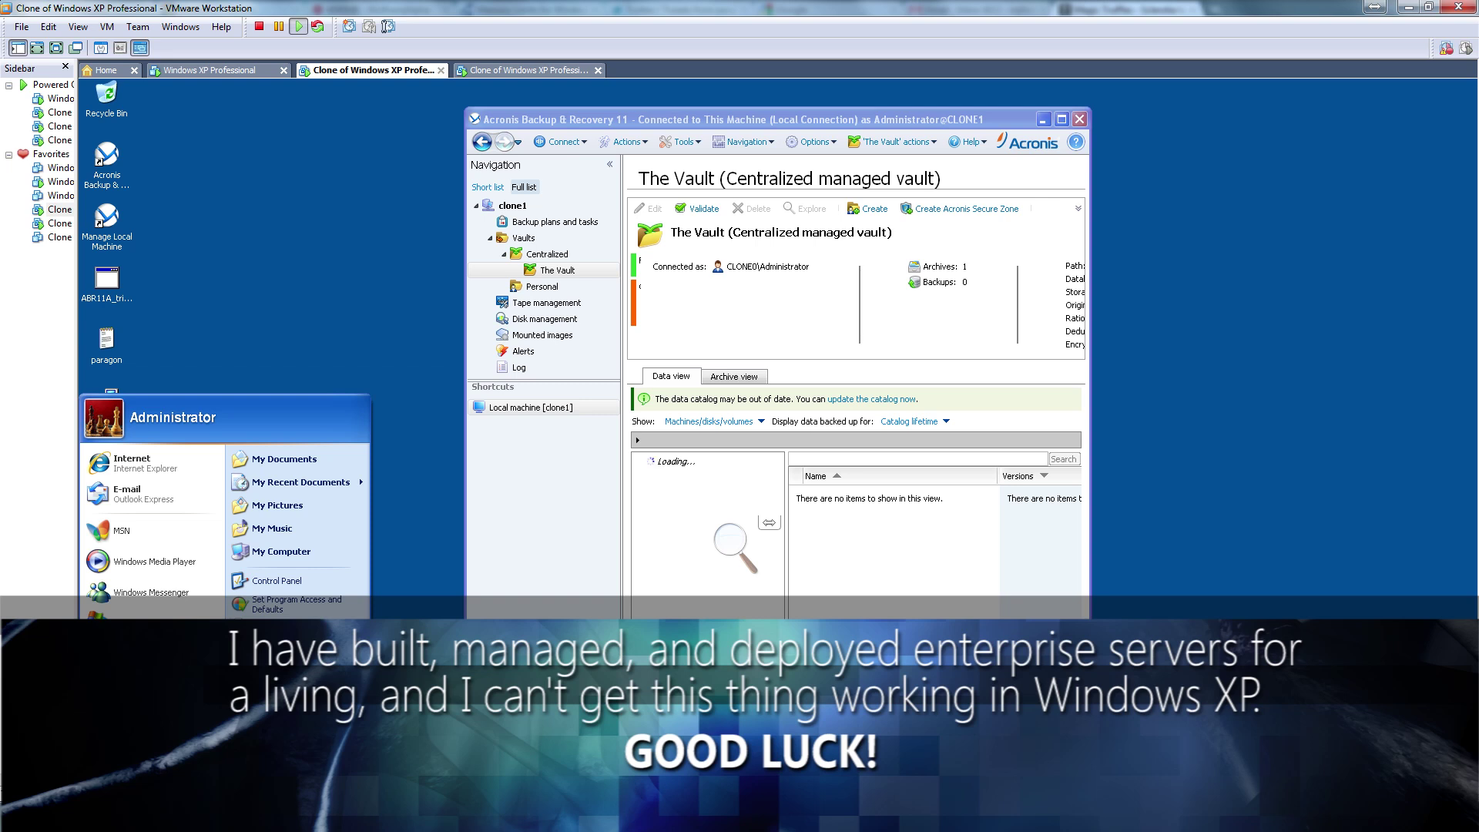
{"action": "left_click", "coordinate": [266, 702]}
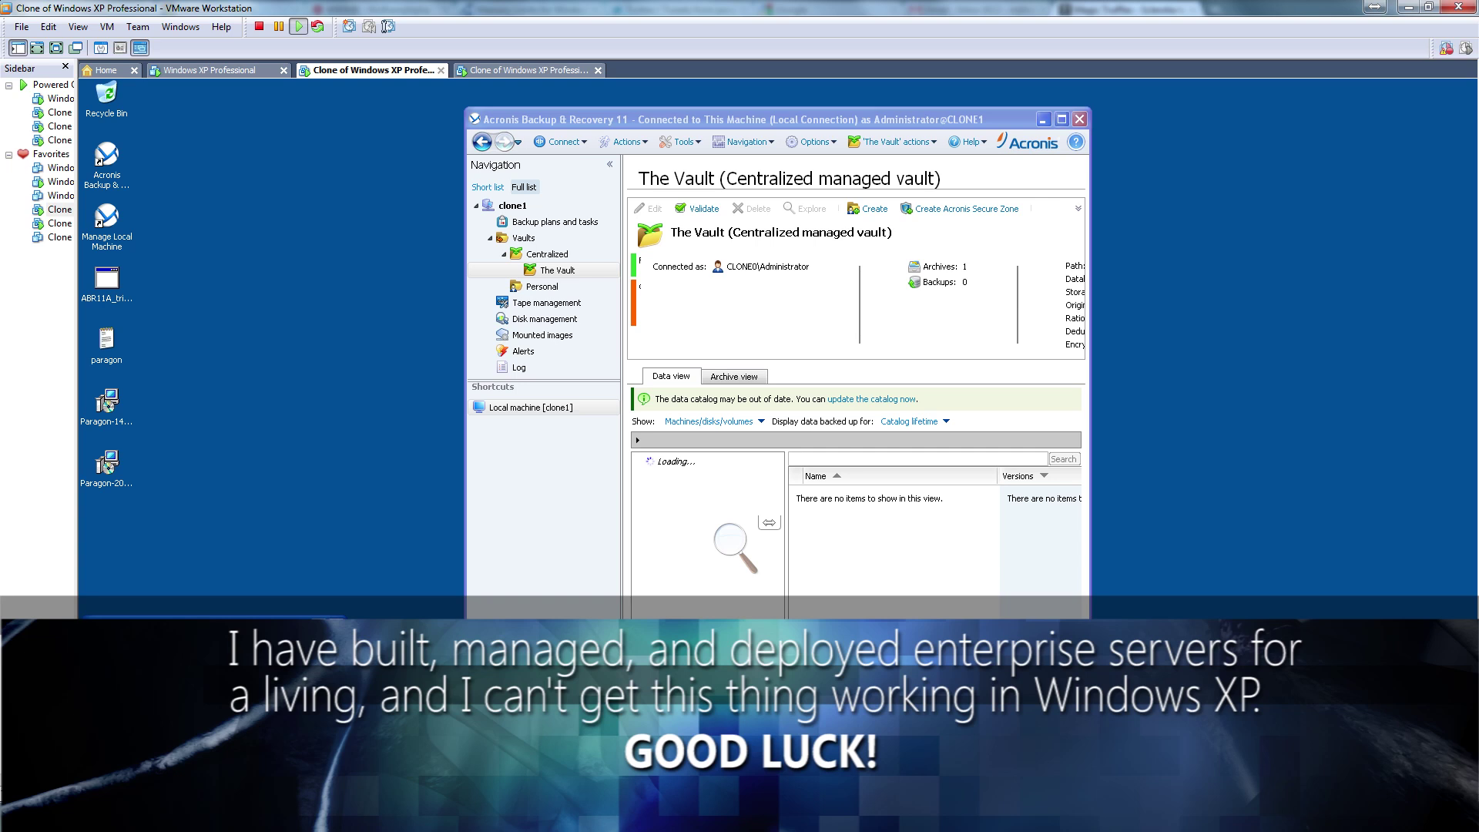
{"action": "left_click", "coordinate": [106, 156]}
{"action": "left_click", "coordinate": [239, 807]}
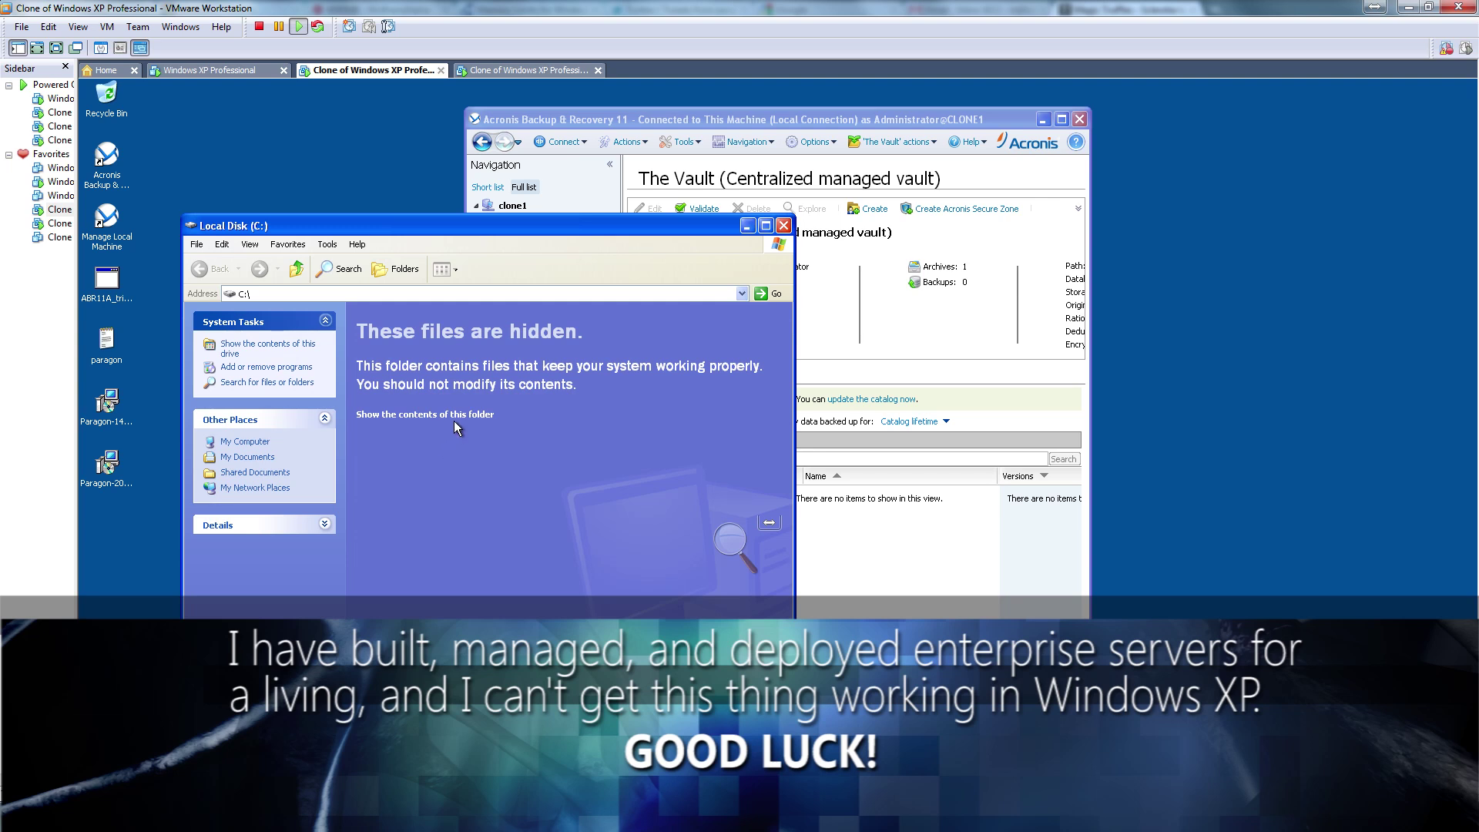
{"action": "left_click", "coordinate": [462, 415]}
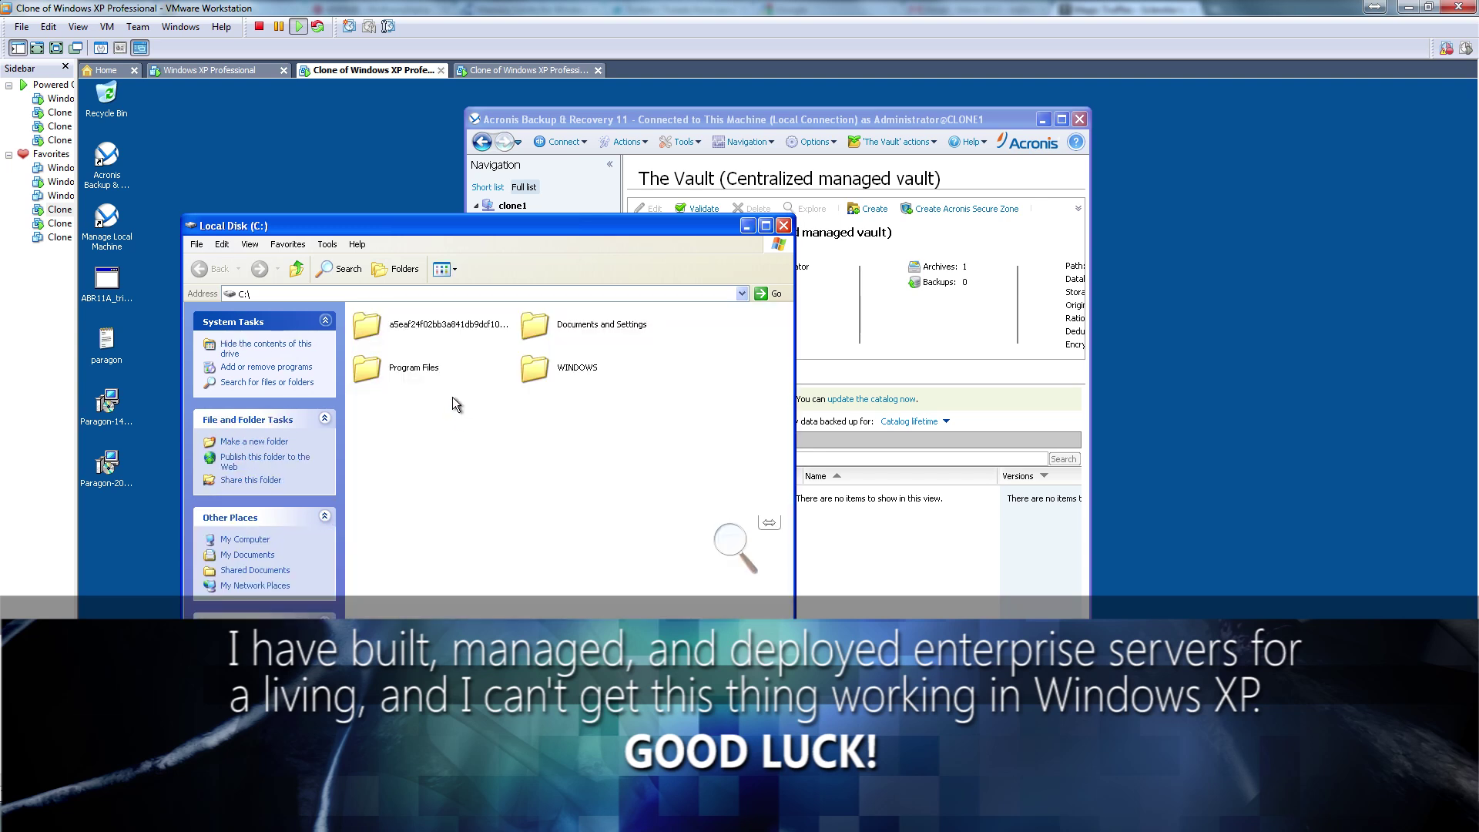
{"action": "left_click", "coordinate": [787, 228]}
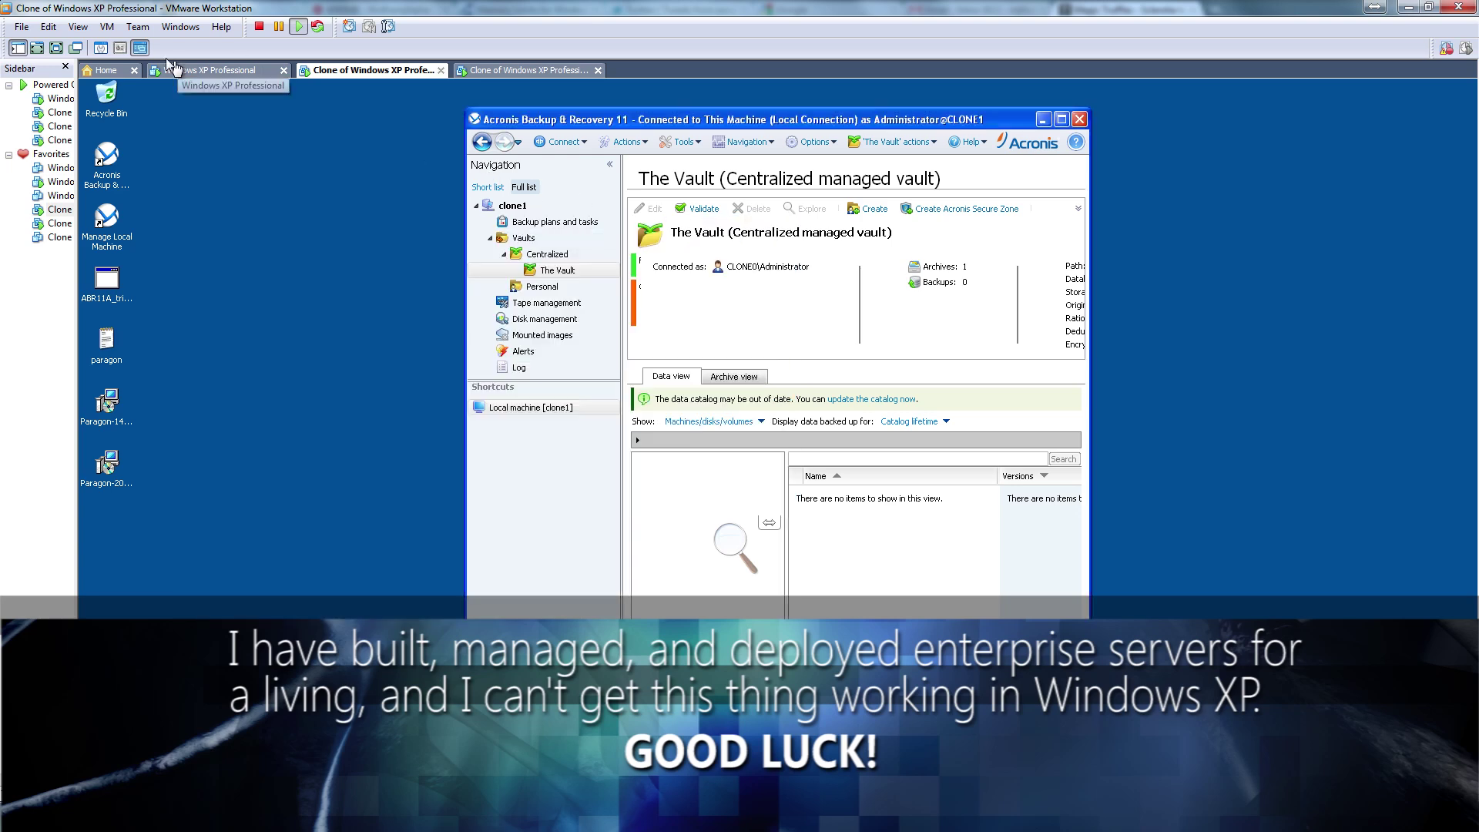
Switch to the original Windows XP Professional VM and browse the host's Paragon Hard Disk Manager 2011 Suite folder
{"action": "left_click", "coordinate": [194, 69]}
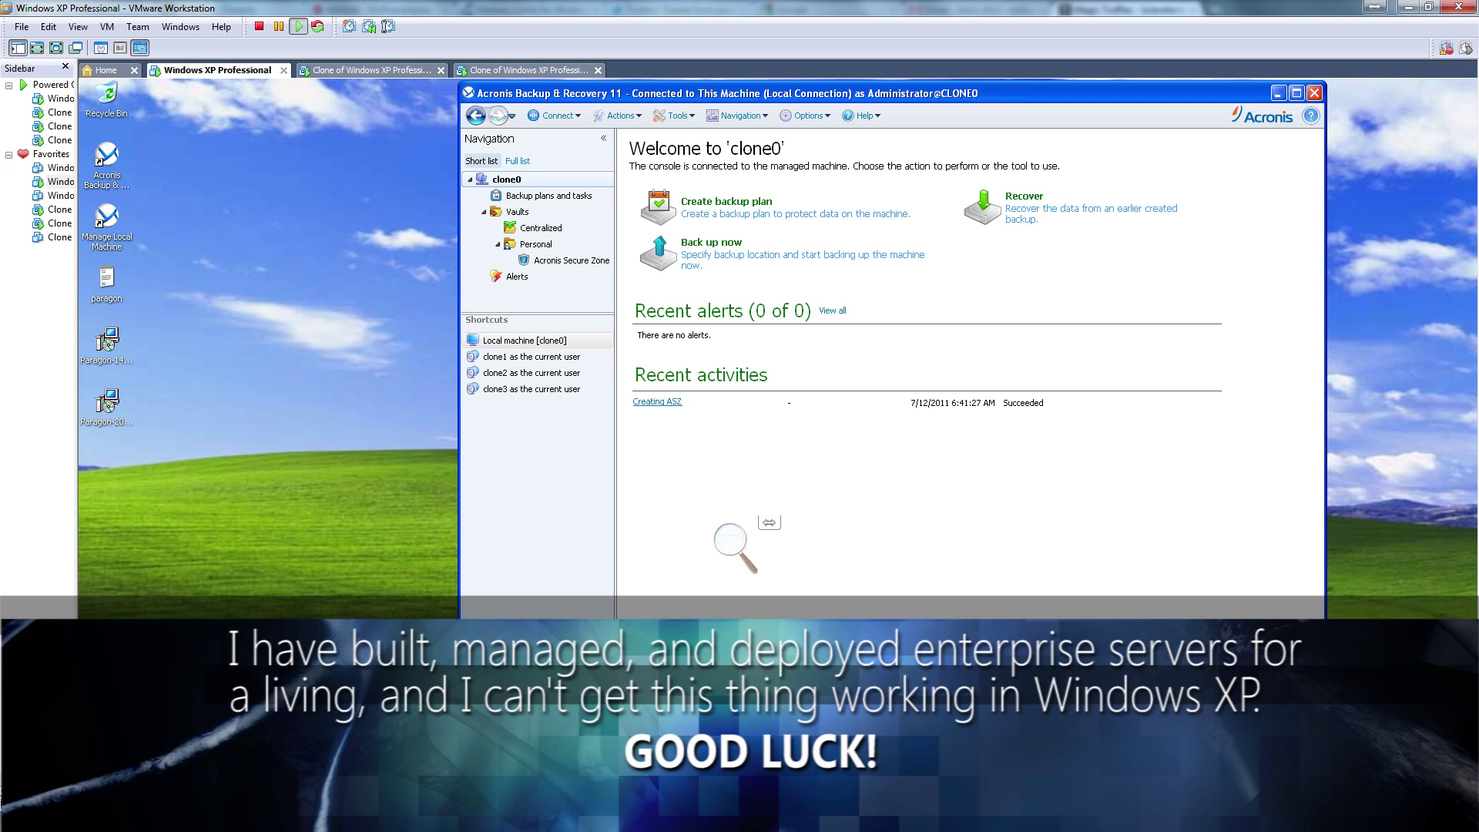
{"action": "left_click", "coordinate": [21, 816]}
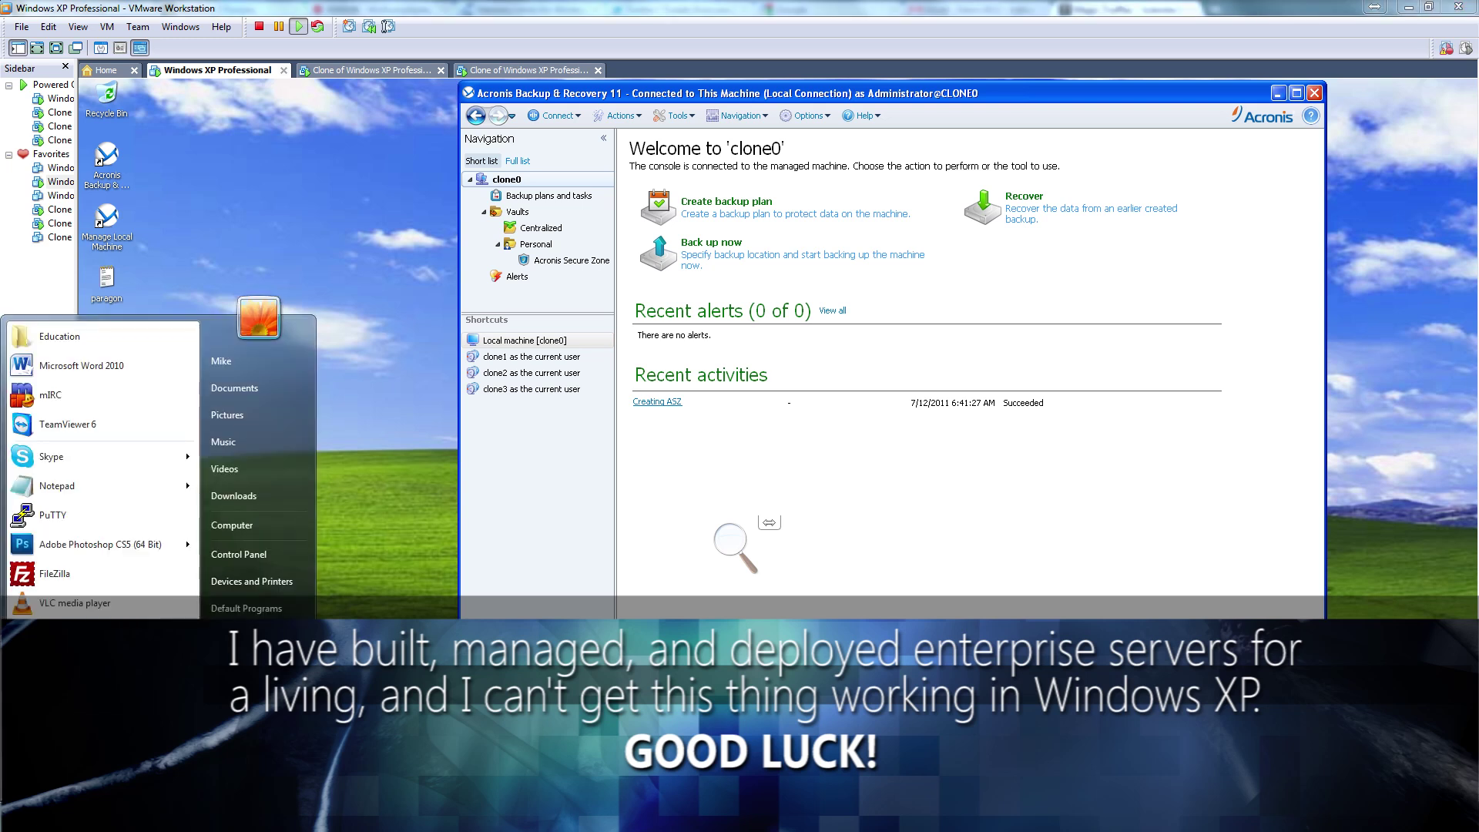
{"action": "left_click", "coordinate": [61, 752]}
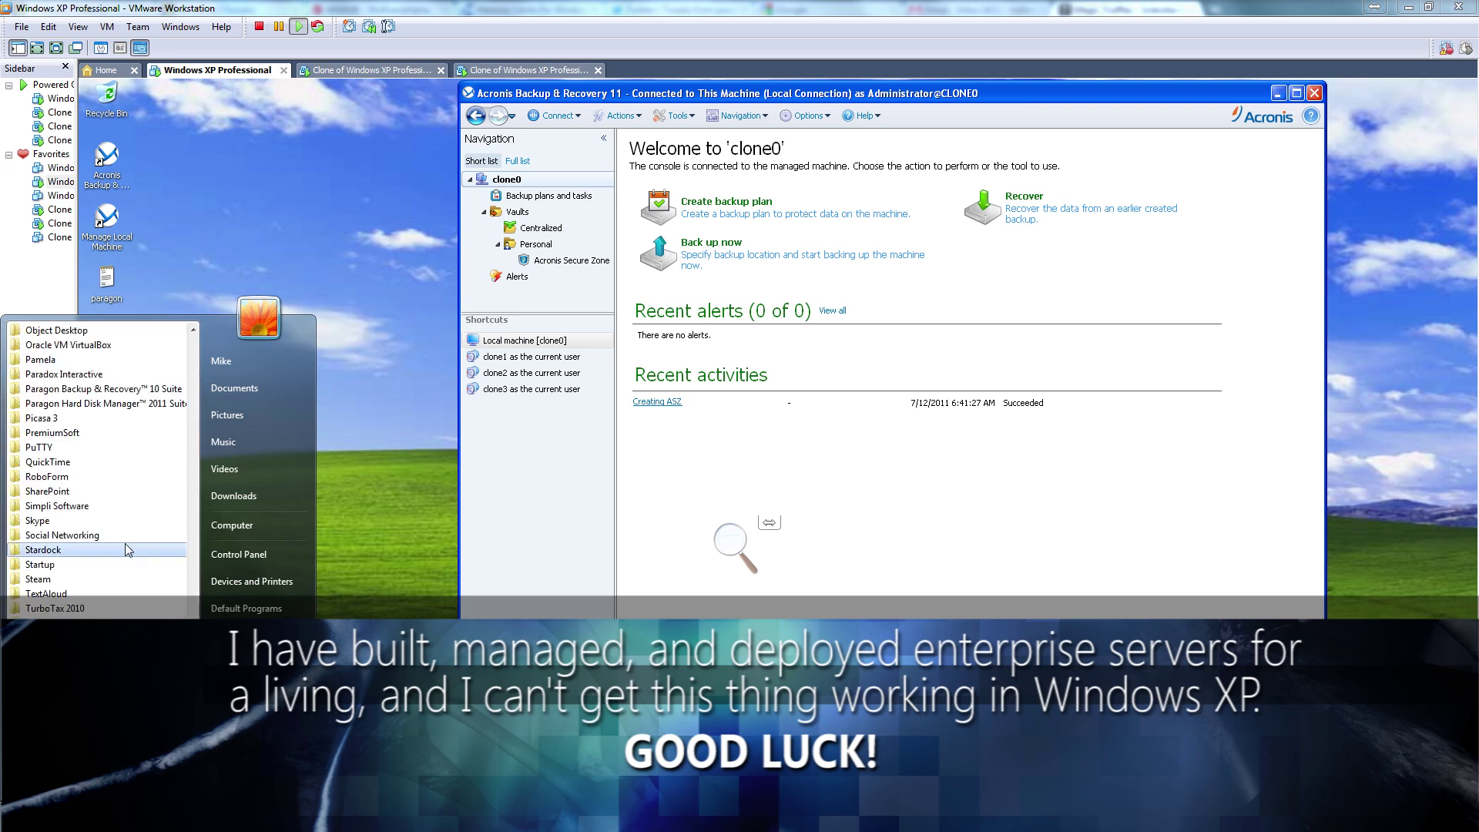
{"action": "left_click", "coordinate": [155, 405]}
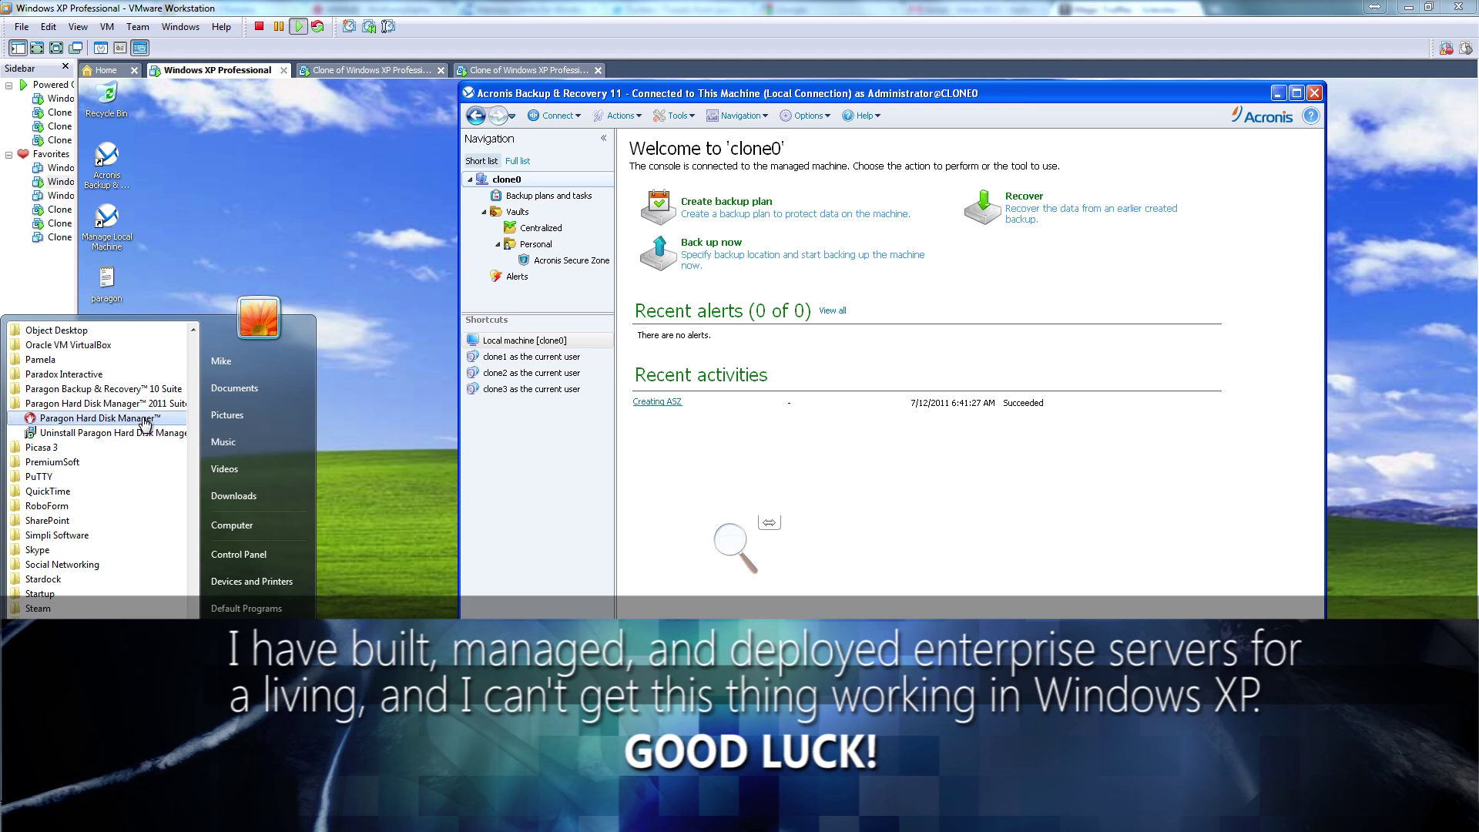
{"action": "left_click", "coordinate": [563, 505]}
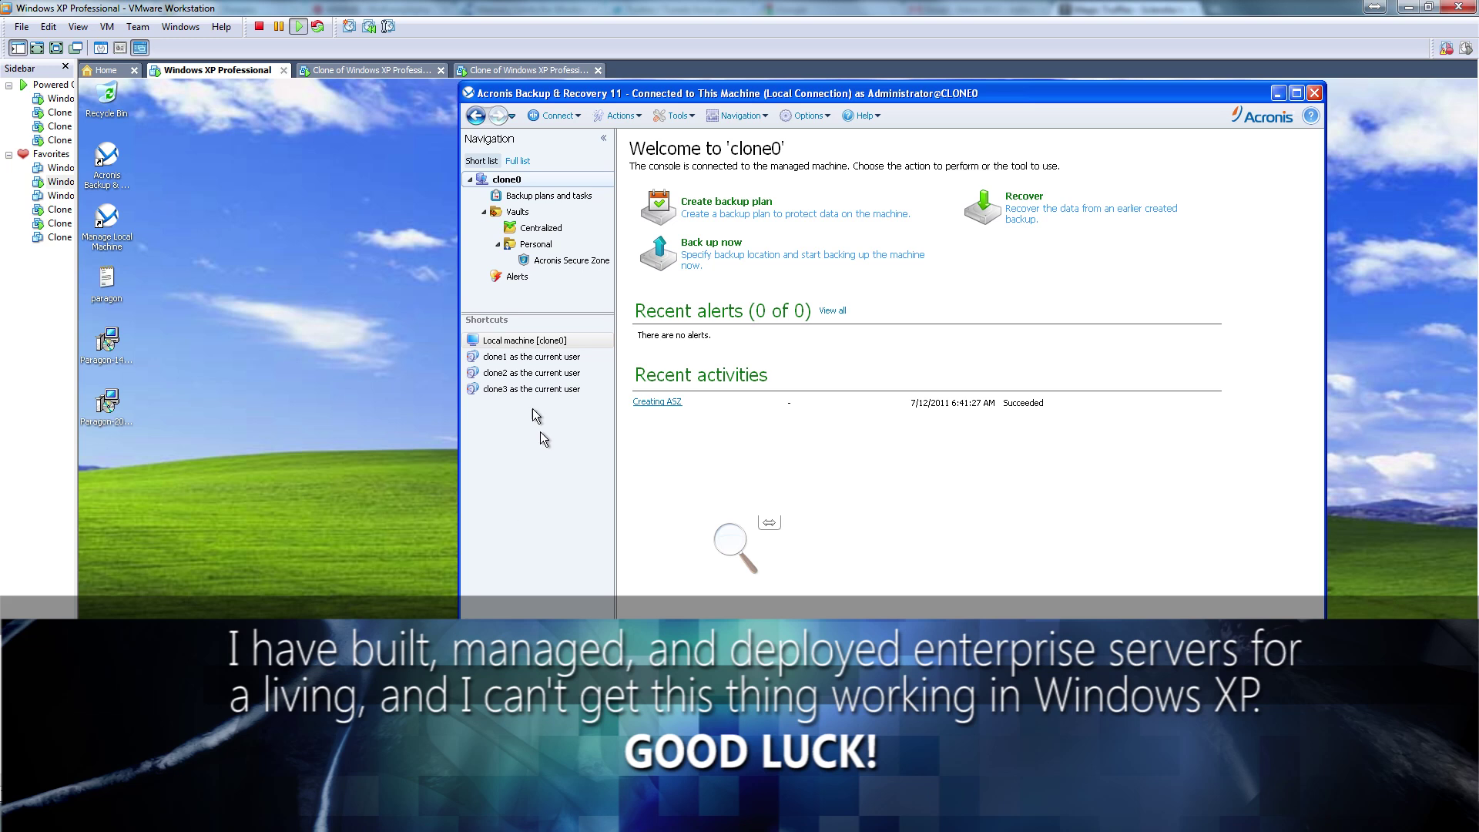
Browse clone0's centralized and personal vaults, then move via clone1 to the clone2 VM
{"action": "left_click", "coordinate": [550, 226]}
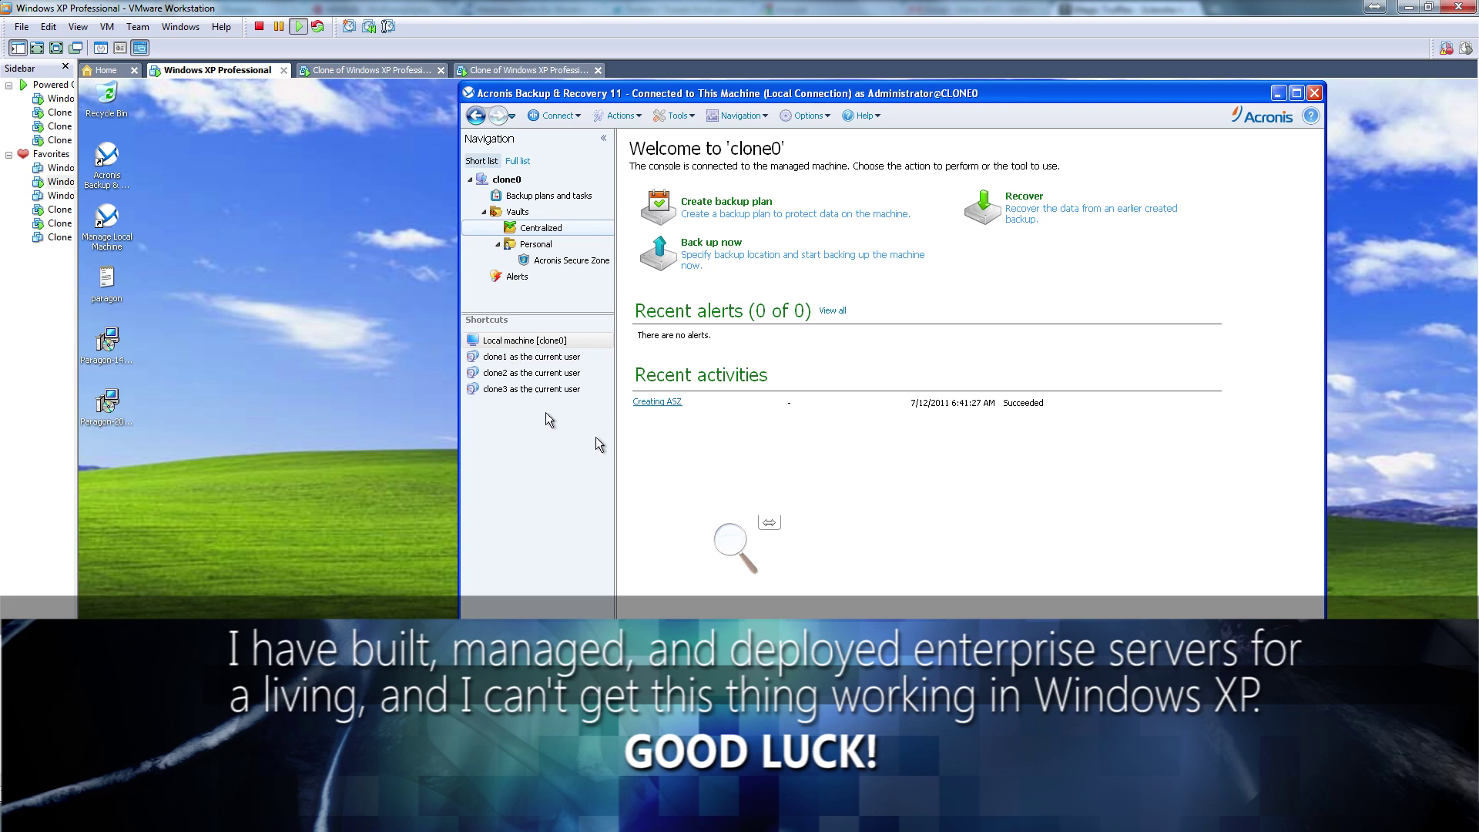
{"action": "left_click", "coordinate": [536, 243]}
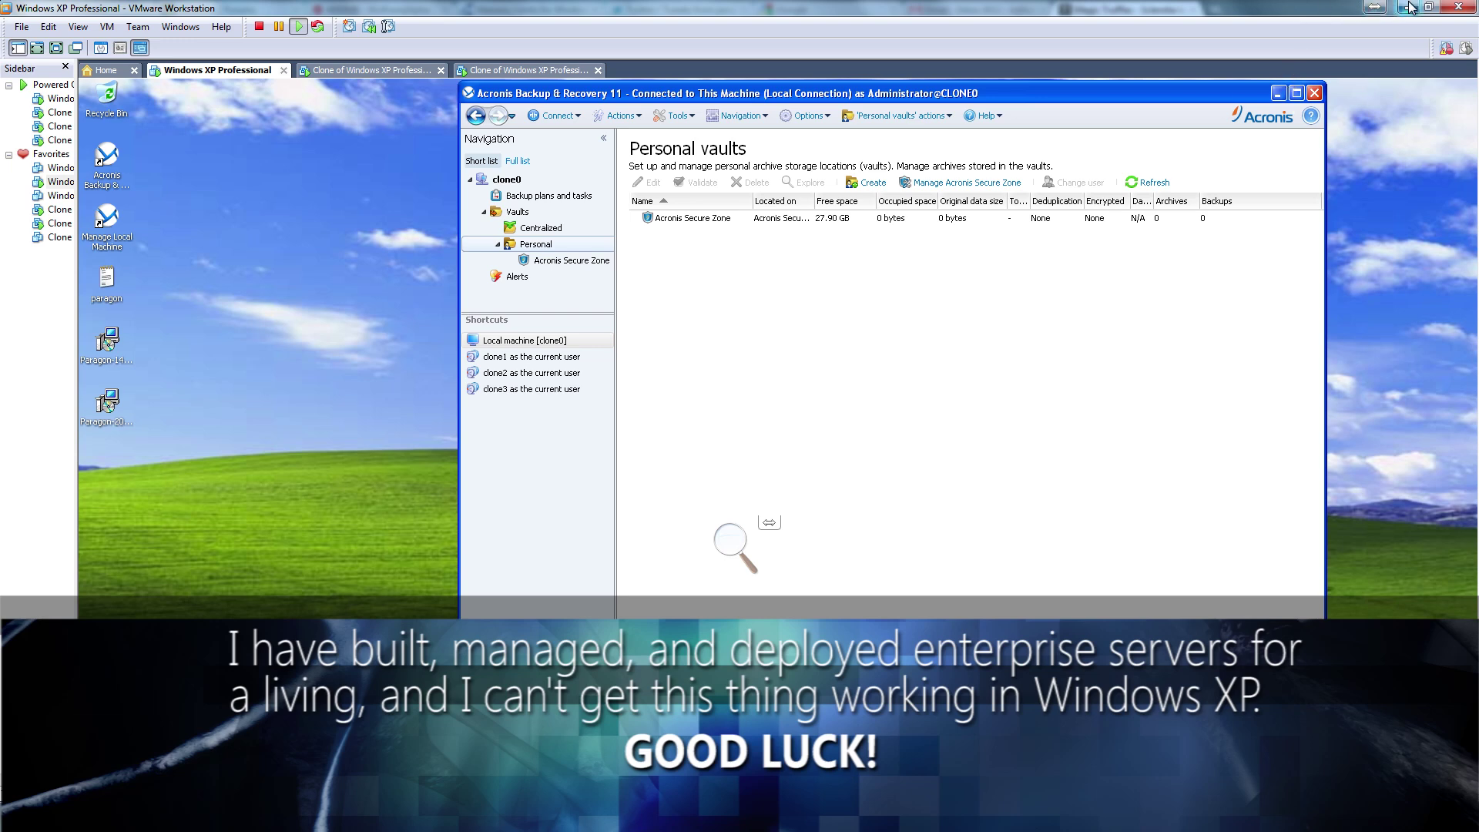
{"action": "left_click", "coordinate": [356, 72]}
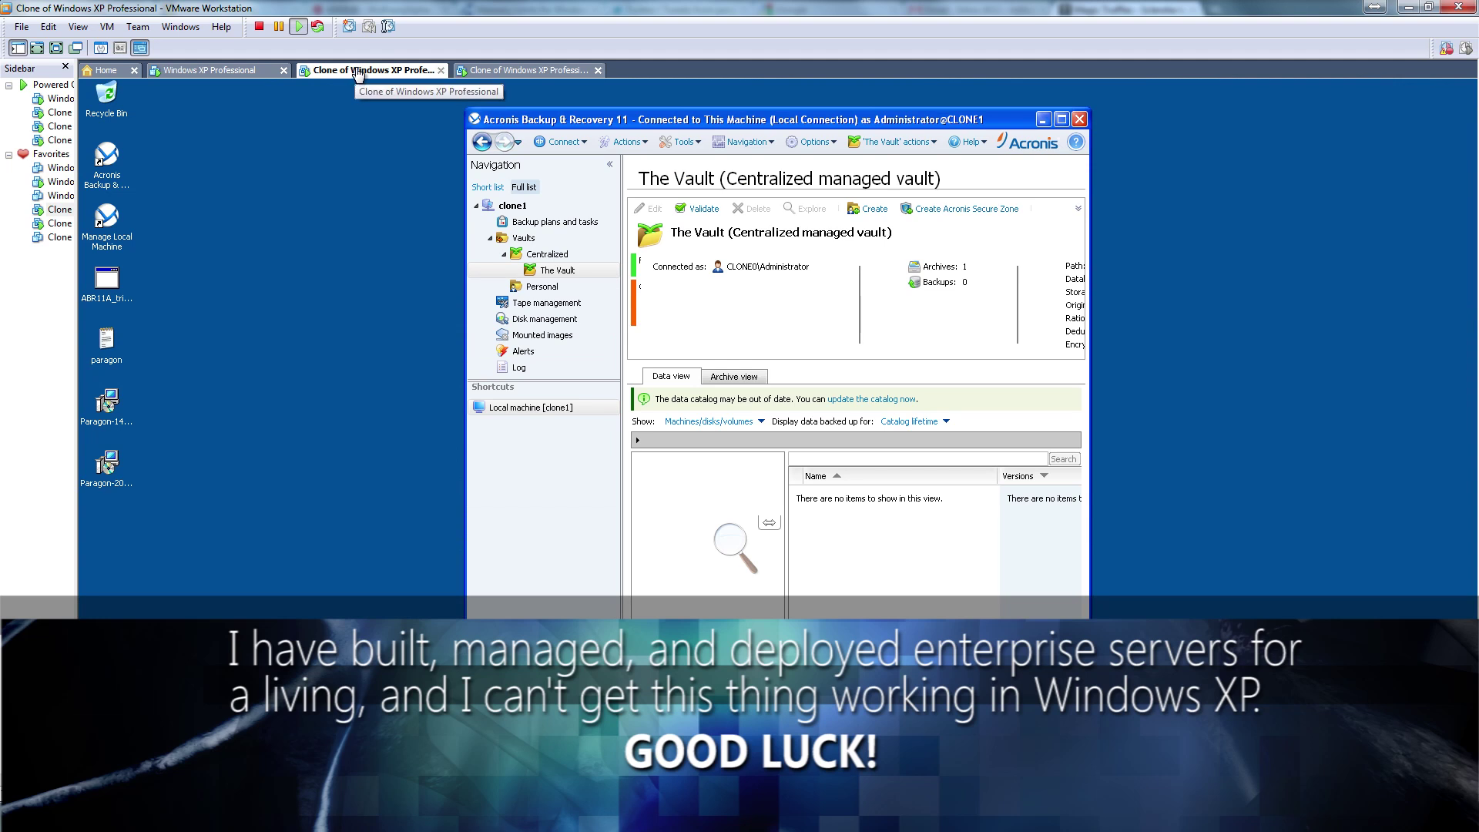
{"action": "left_click", "coordinate": [470, 73]}
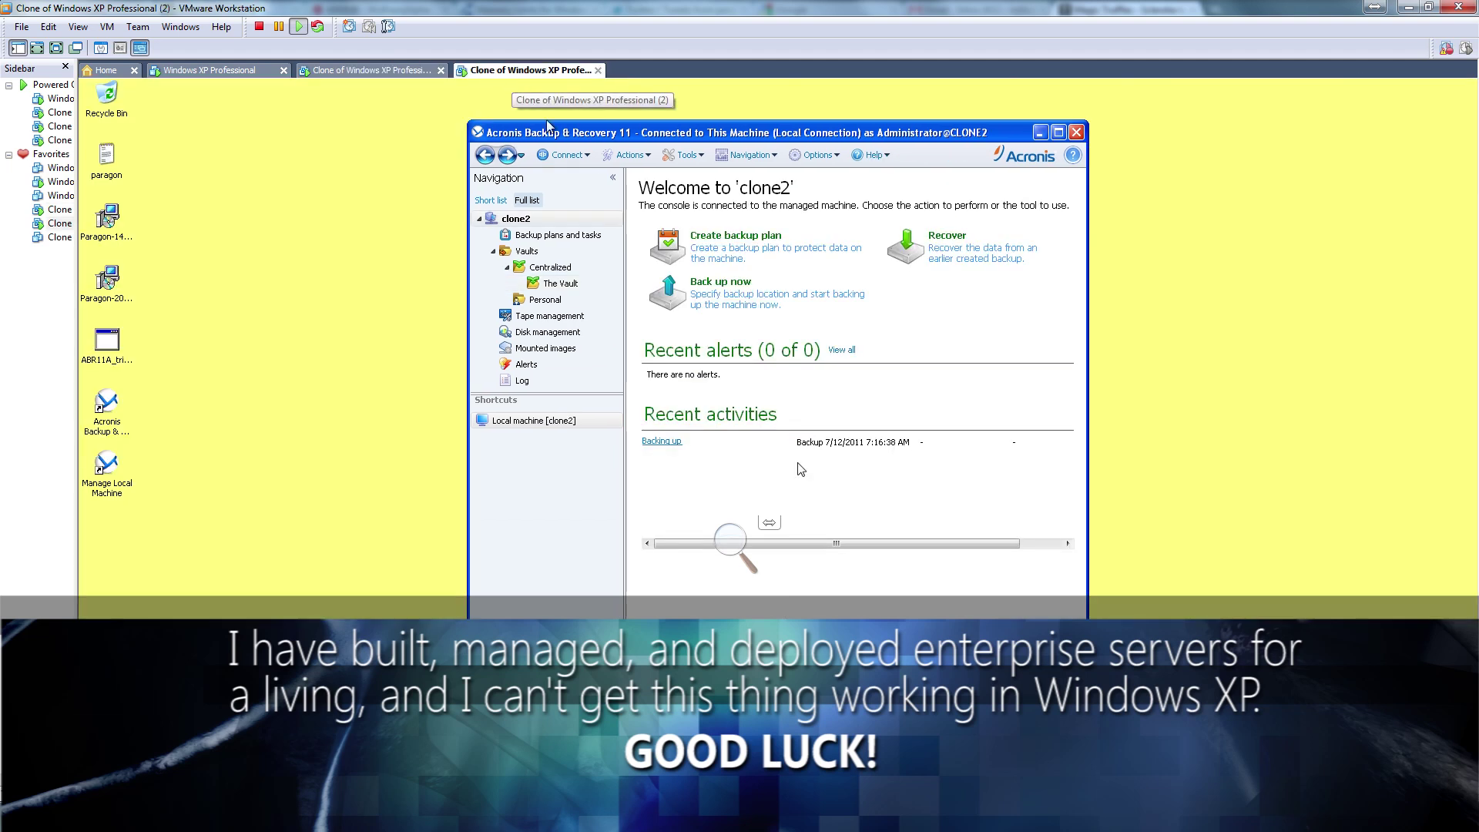